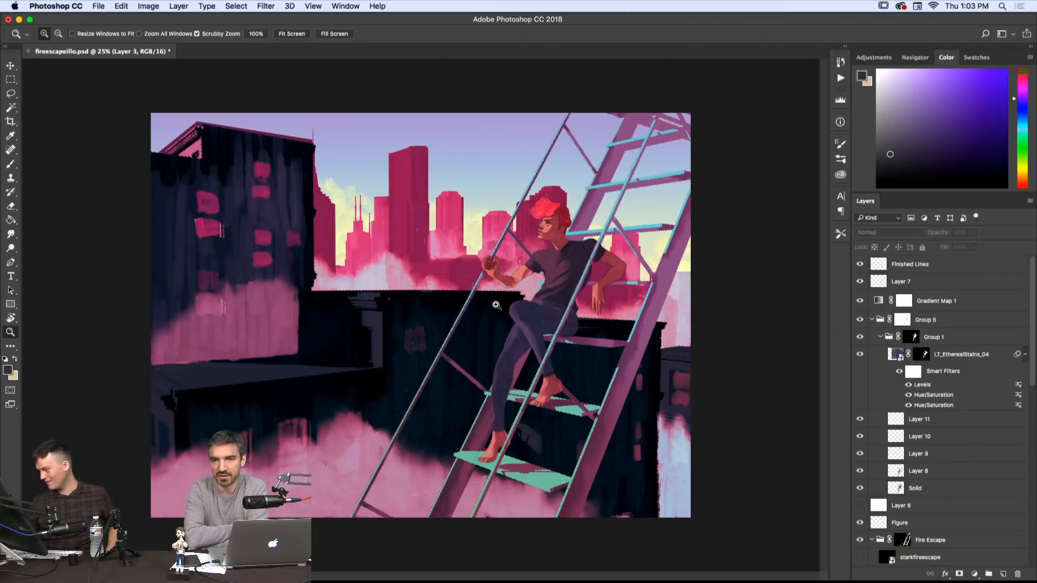
- Open the Ripple distortion filter on the layer mask of Group 3
drag(1034, 373, 1023, 554)
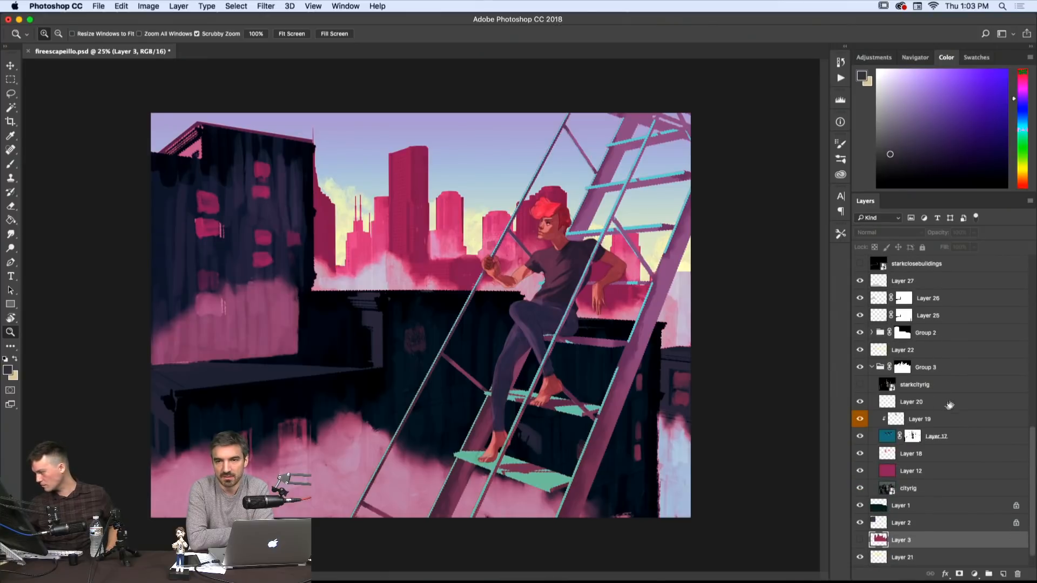
click(902, 367)
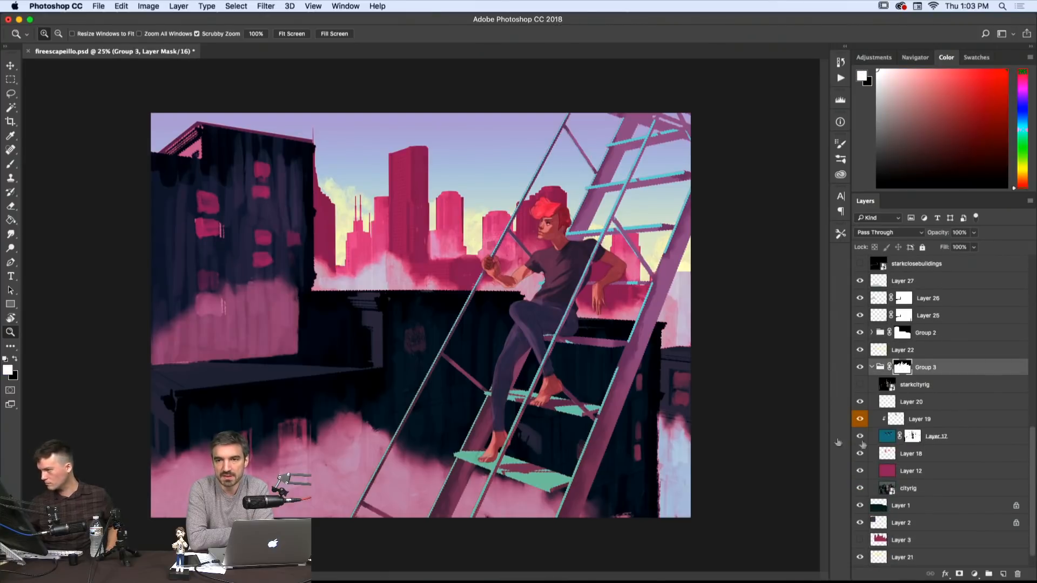
click(266, 8)
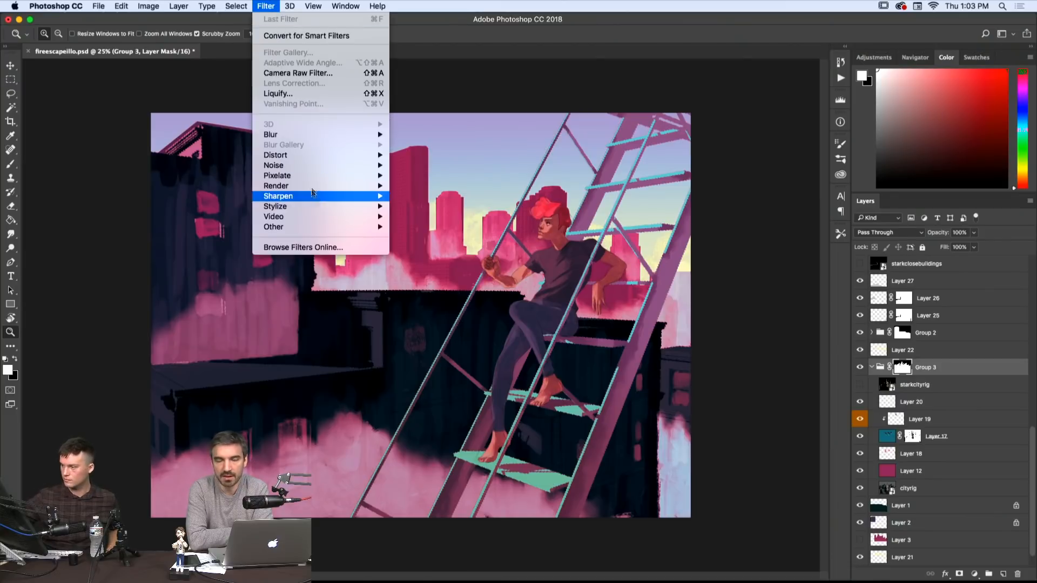
mouse_move(317, 174)
mouse_move(319, 156)
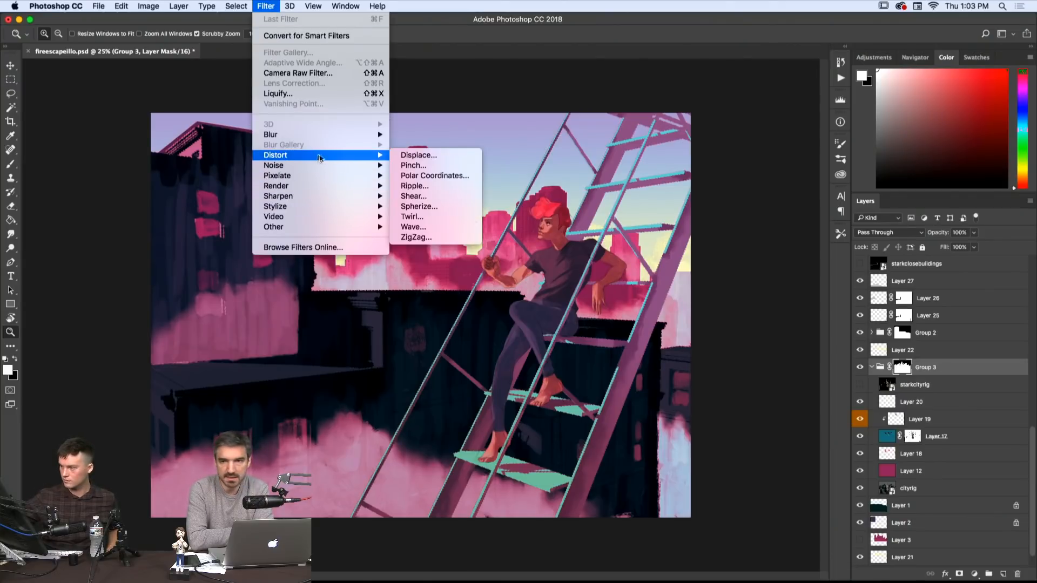
click(448, 187)
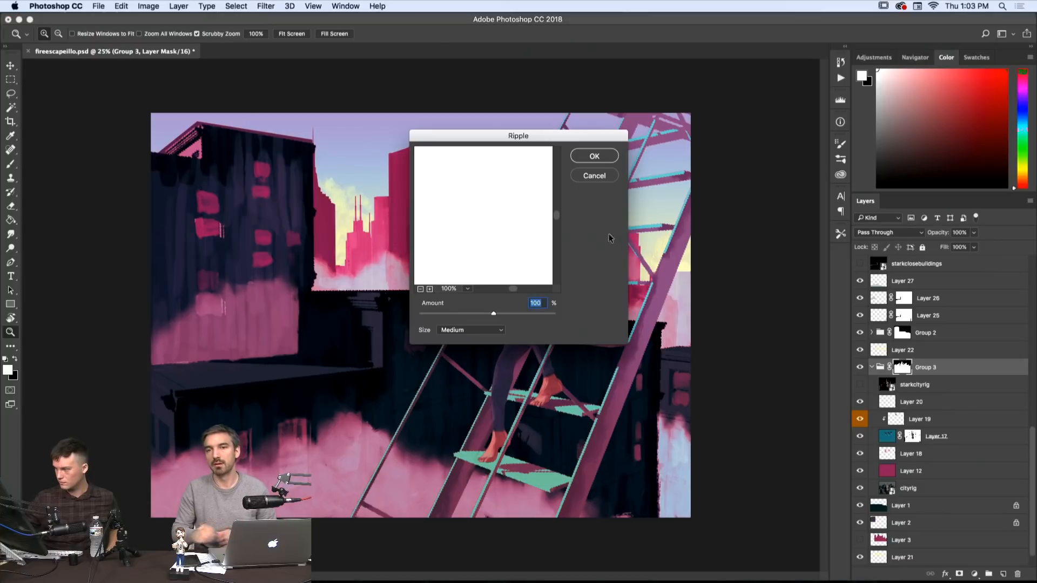
- Set the ripple size to Small, check the mask edge in the preview, adjust the amount slightly and apply the filter
click(476, 332)
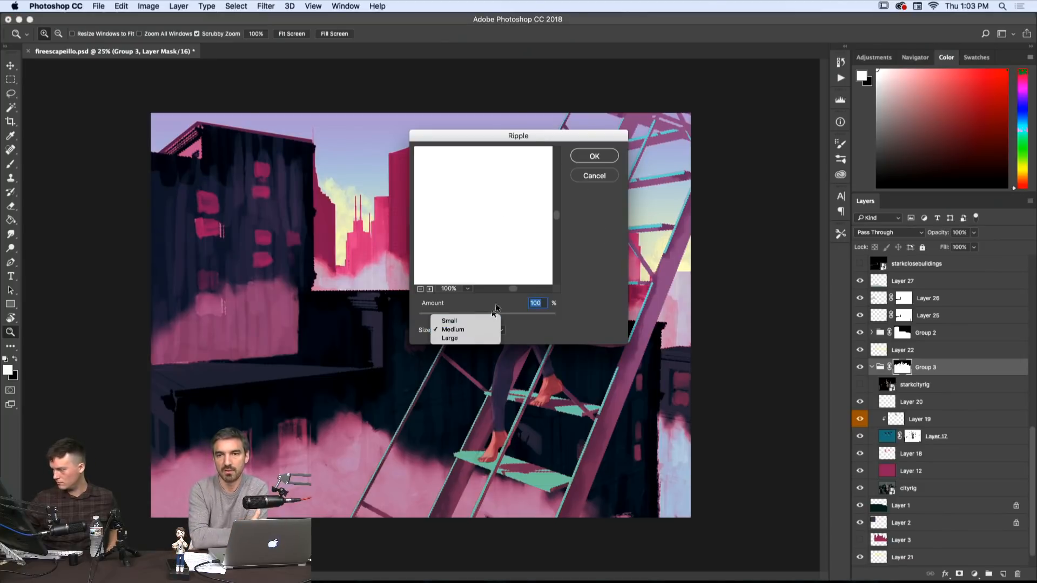
click(479, 323)
drag(479, 188, 483, 239)
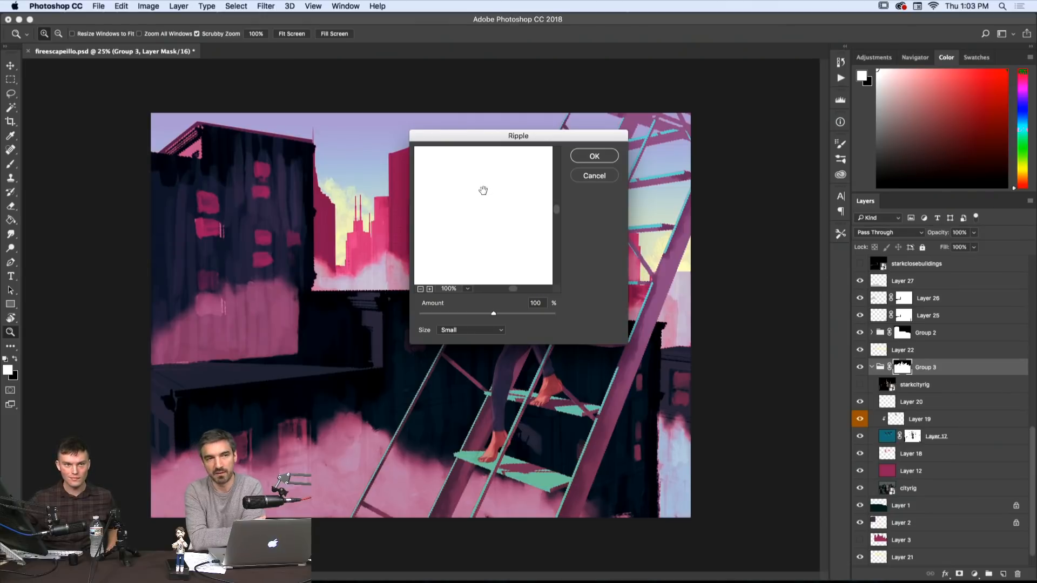
drag(478, 178, 485, 258)
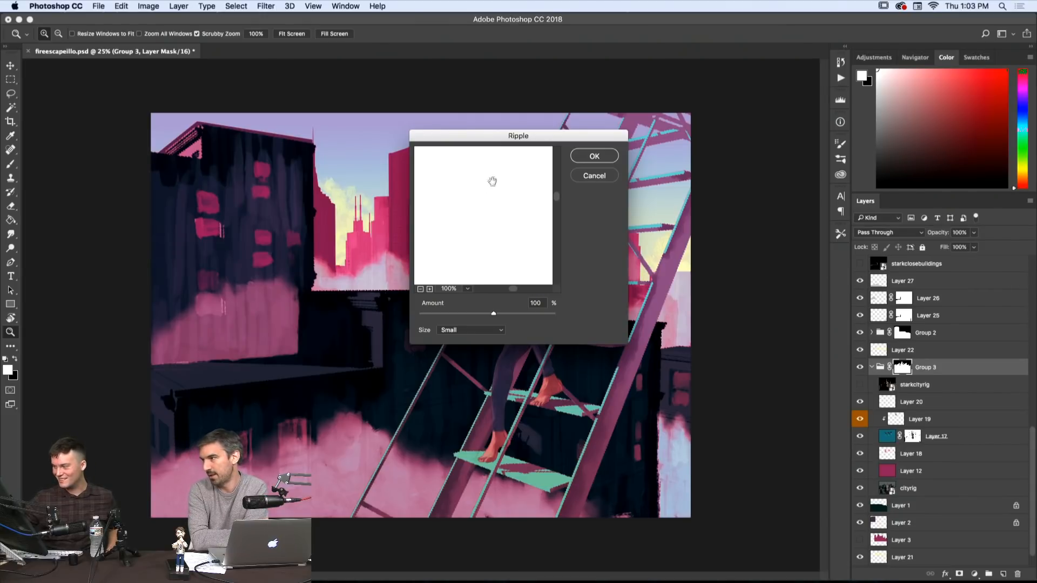
drag(491, 180, 497, 241)
drag(512, 198, 500, 268)
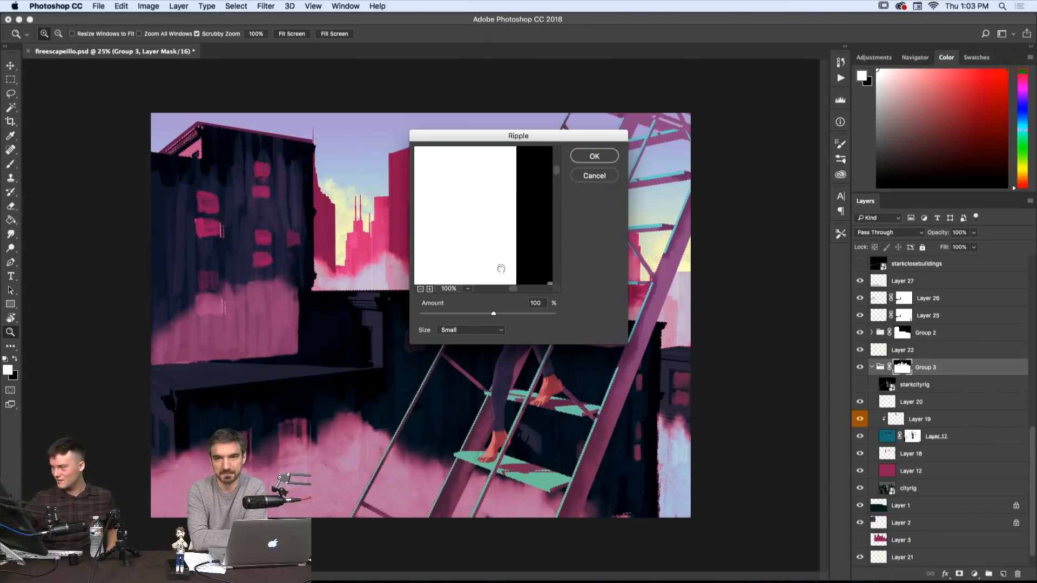
drag(493, 314, 496, 316)
click(593, 157)
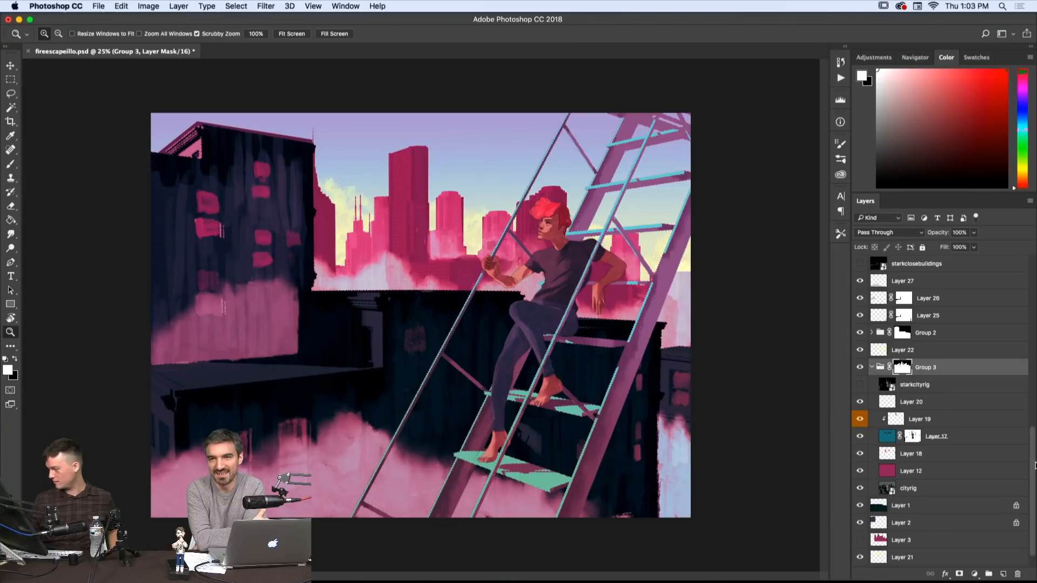
- Hide the cityrig layer inside Group 3
scroll(1028, 462, up, 2)
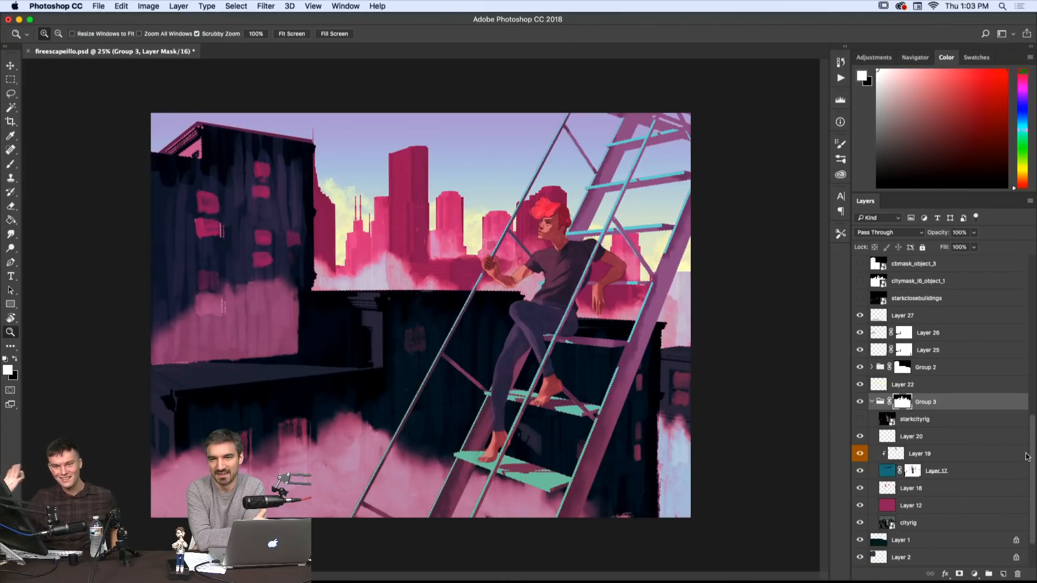
scroll(1027, 457, up, 4)
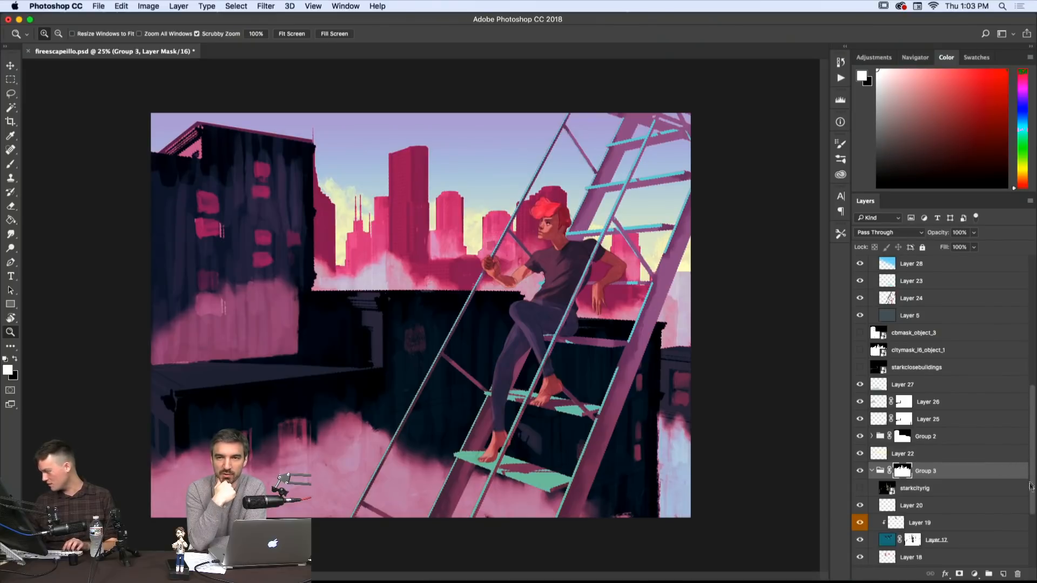
scroll(1031, 512, down, 4)
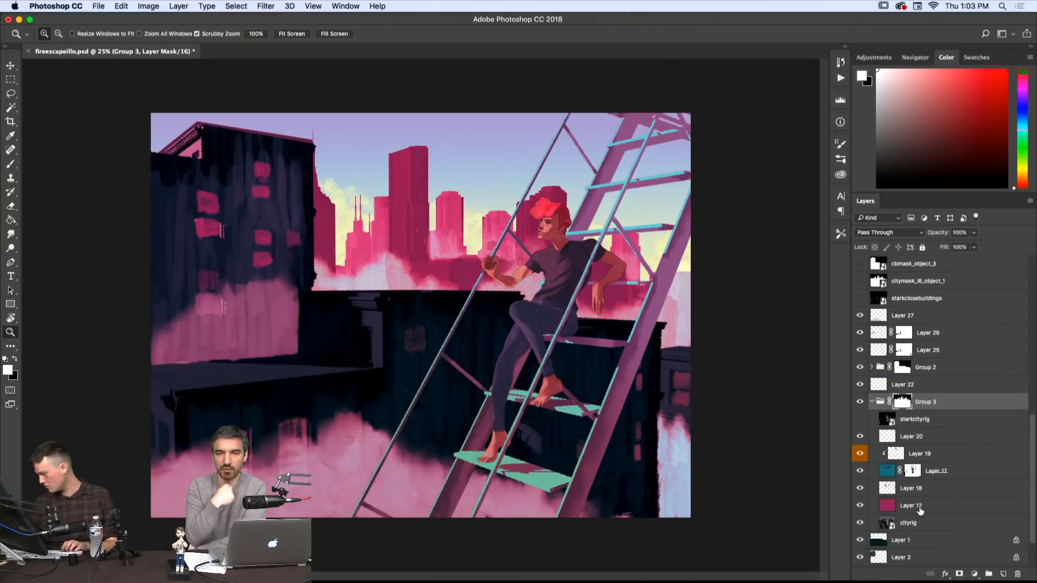
click(919, 508)
click(917, 527)
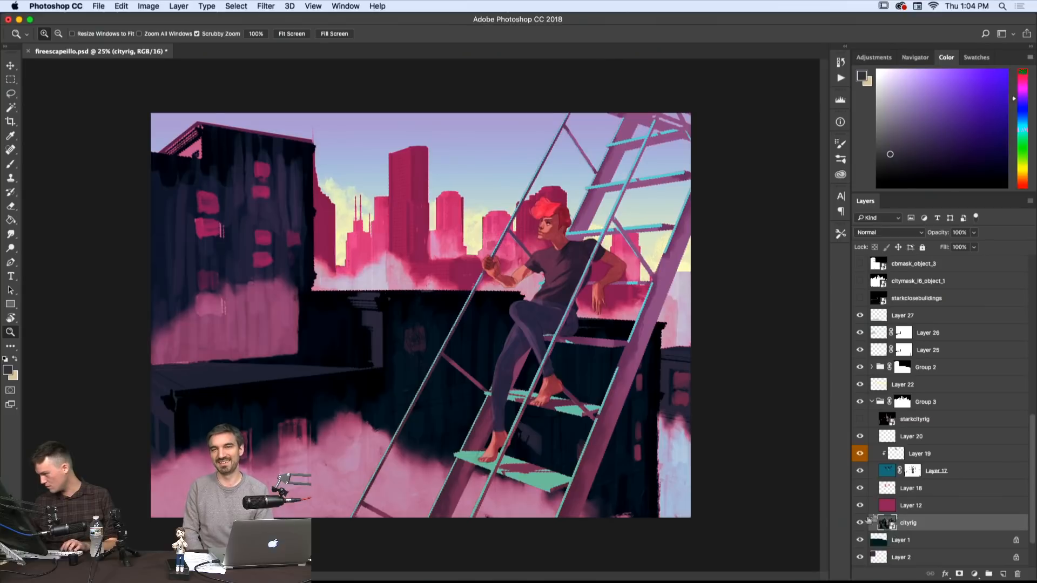
click(860, 524)
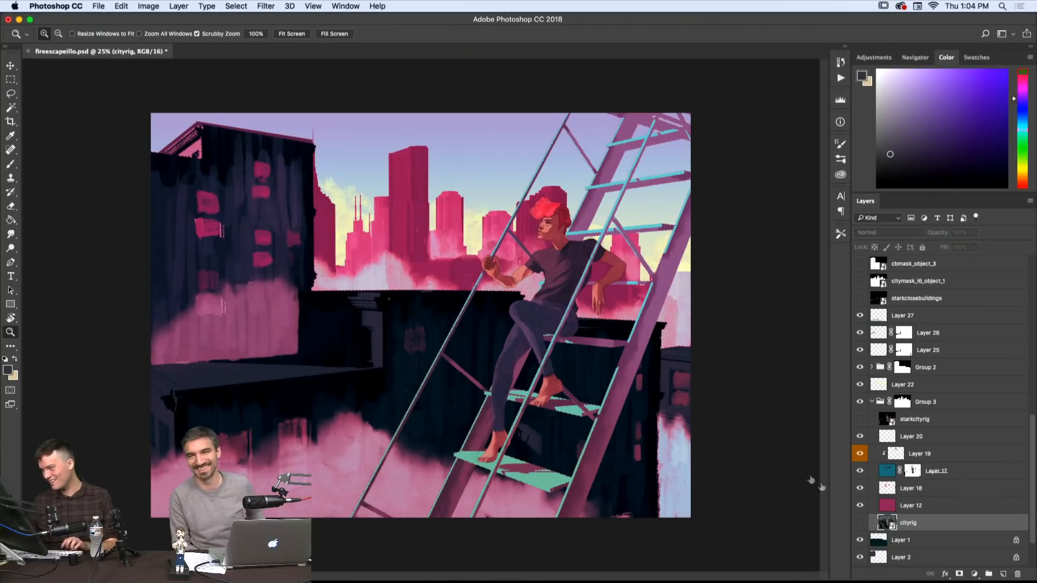
- Examine the city skyline's edges and textures up close, with Group 3 selected
click(482, 278)
drag(460, 287, 528, 354)
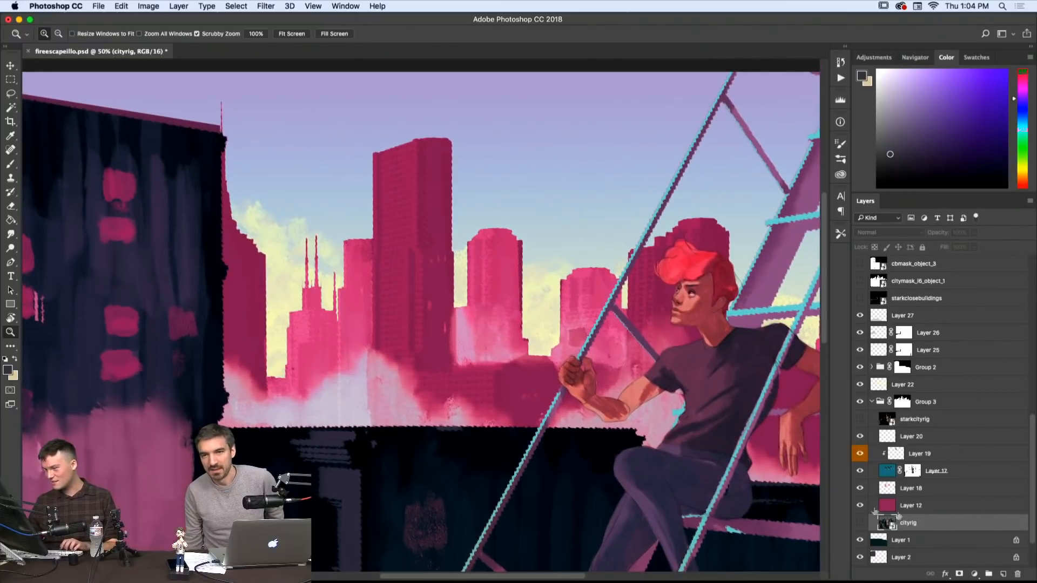
scroll(1028, 494, up, 1)
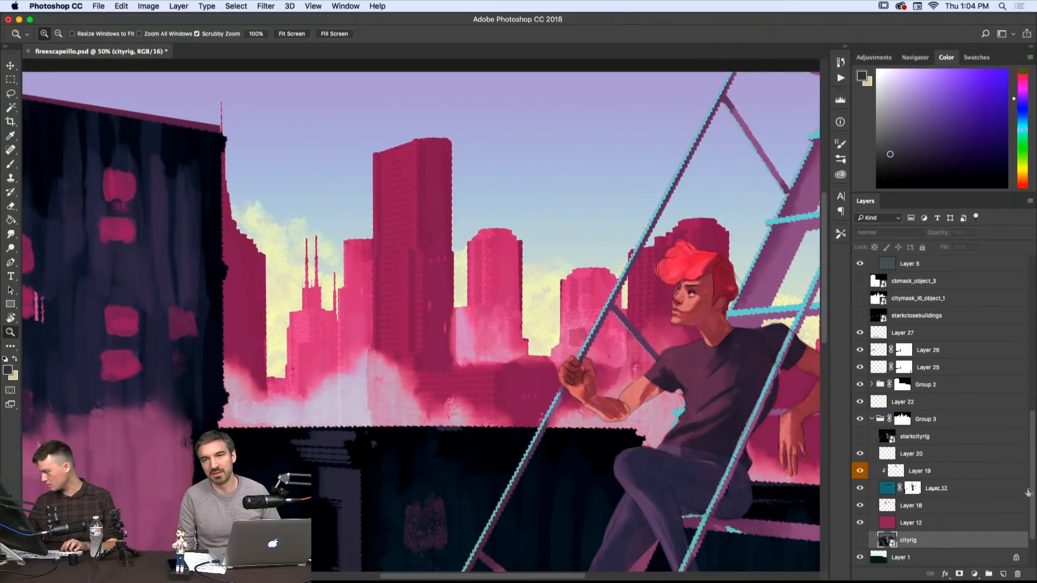
click(927, 420)
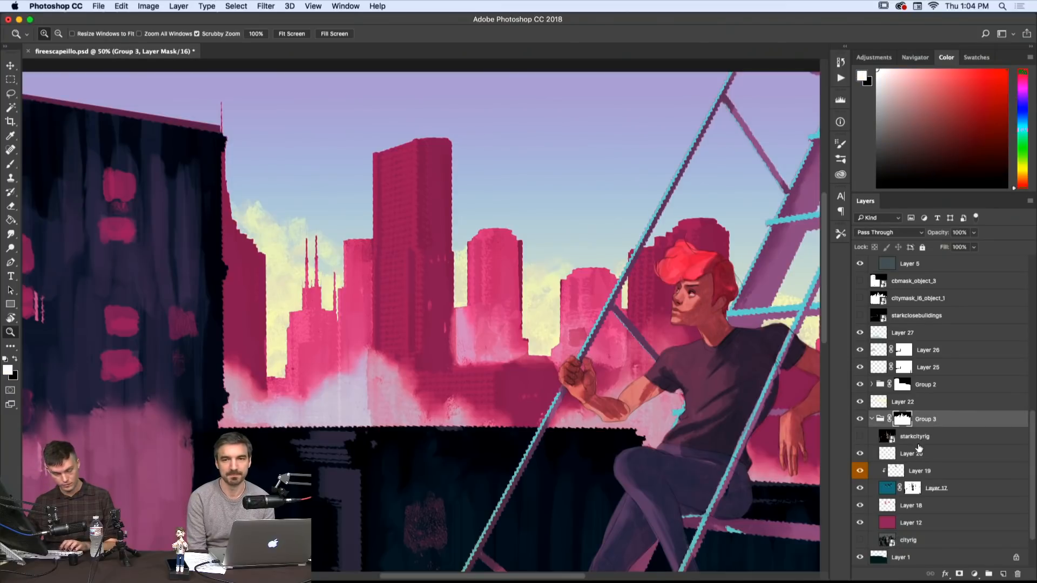
alt+click(603, 386)
alt+click(603, 387)
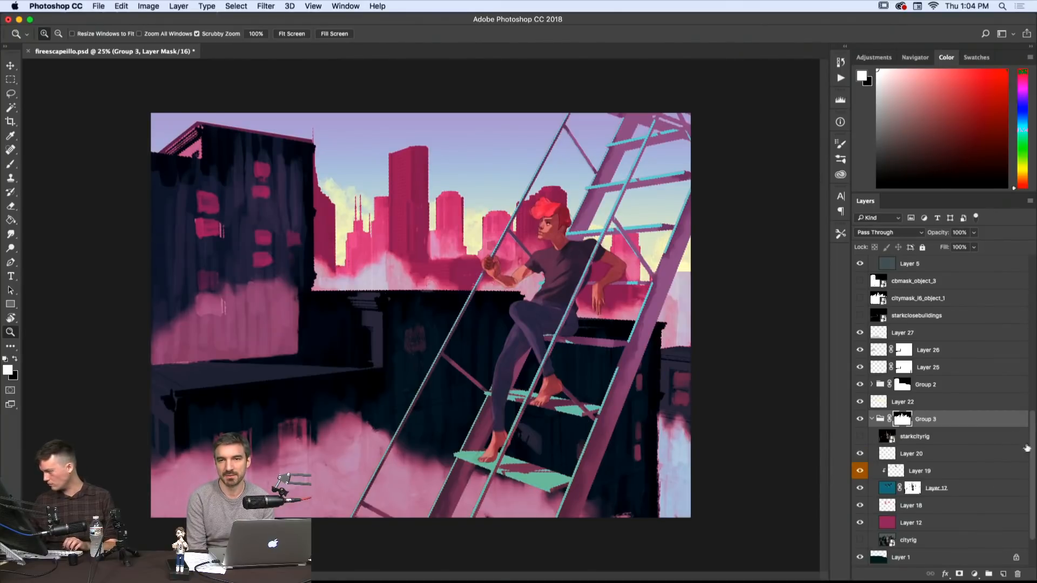
- Look through the layer stack from the Fire Escape group to the background layers
drag(1030, 449, 1031, 411)
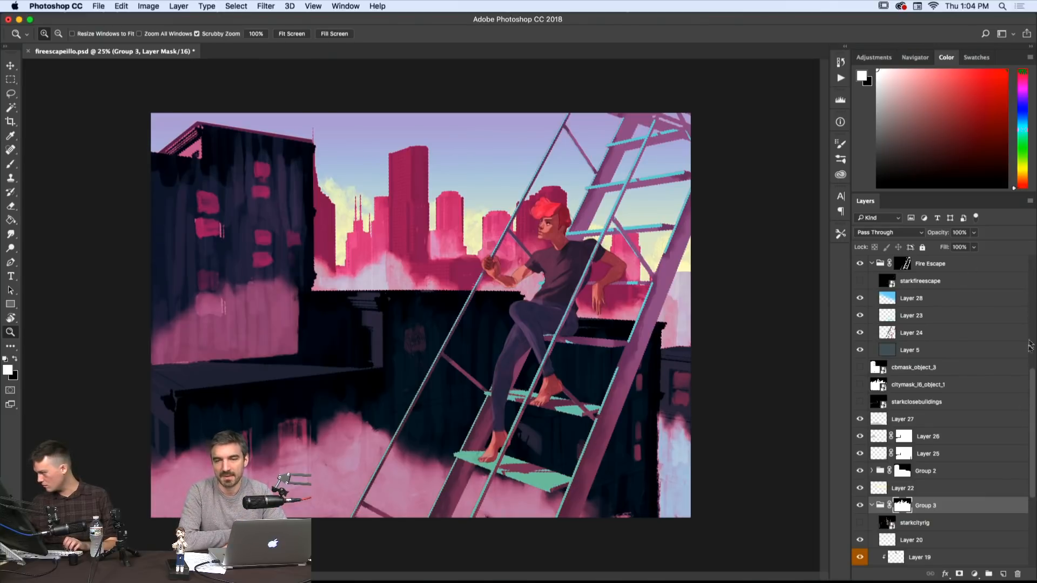
drag(1032, 388, 1033, 372)
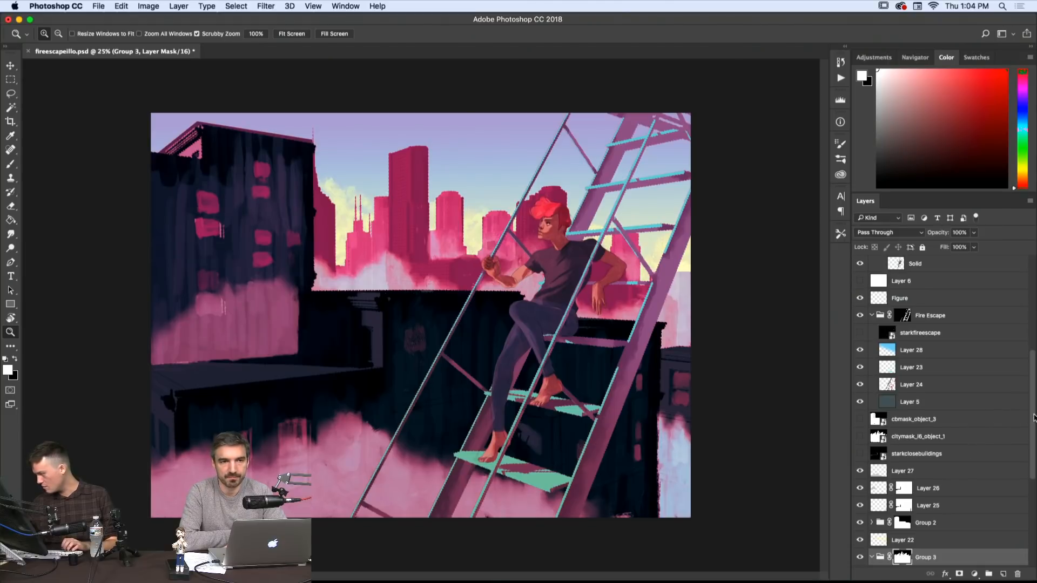
scroll(1032, 441, down, 3)
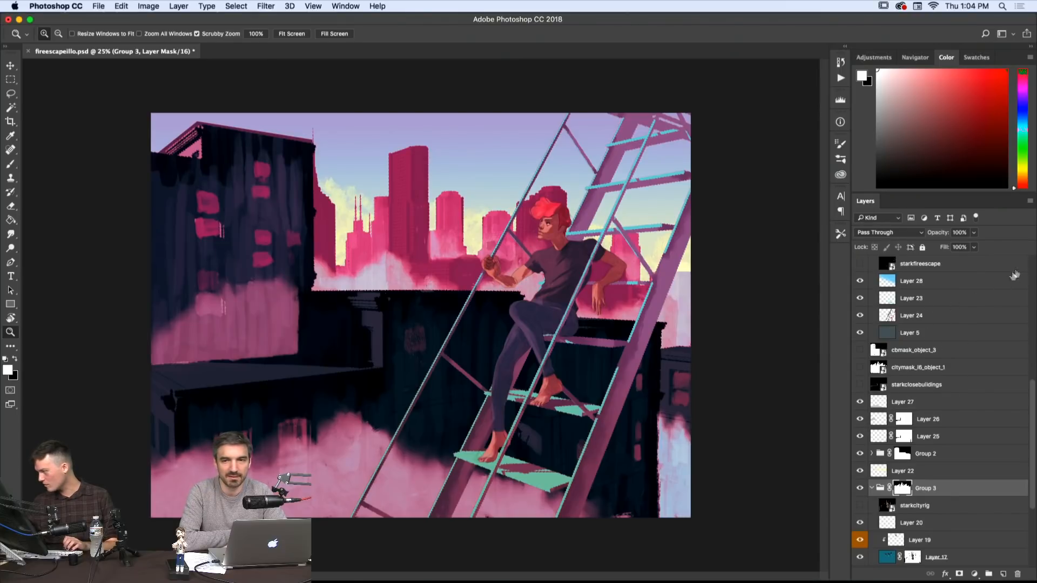
scroll(1031, 453, down, 2)
scroll(1031, 456, down, 2)
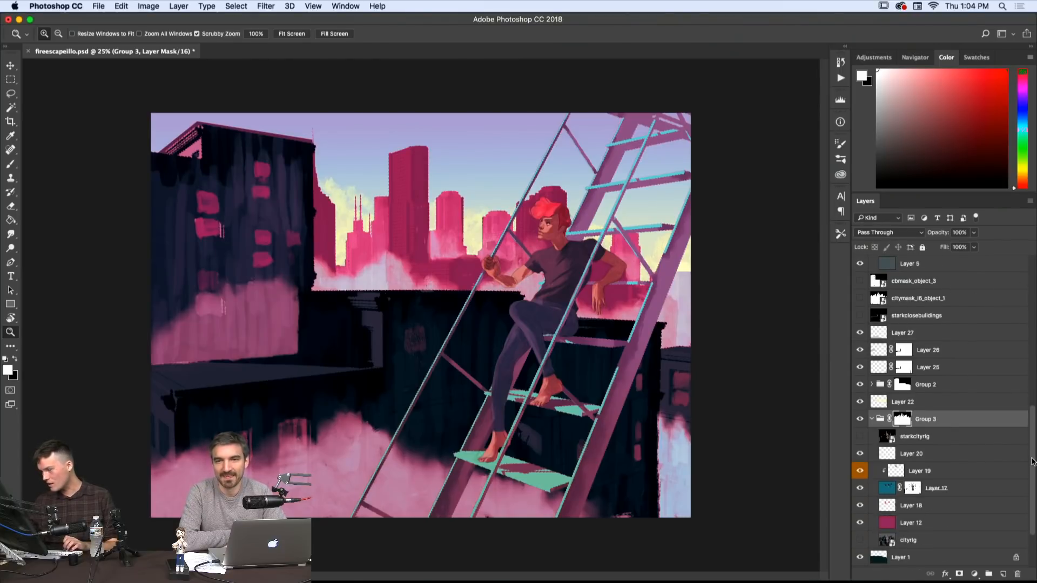
scroll(1031, 470, down, 2)
scroll(1031, 481, down, 1)
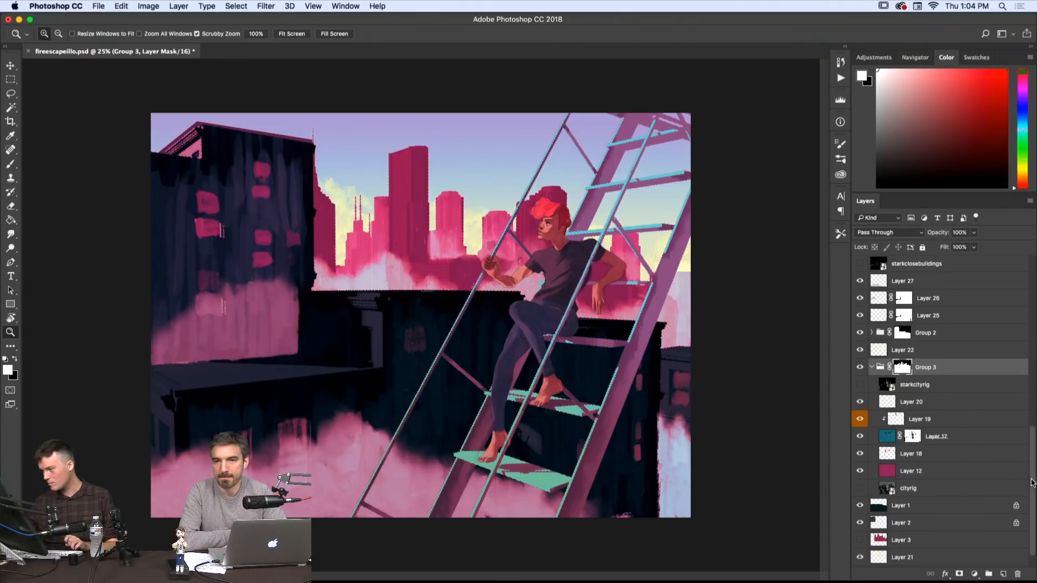
scroll(1031, 485, down, 1)
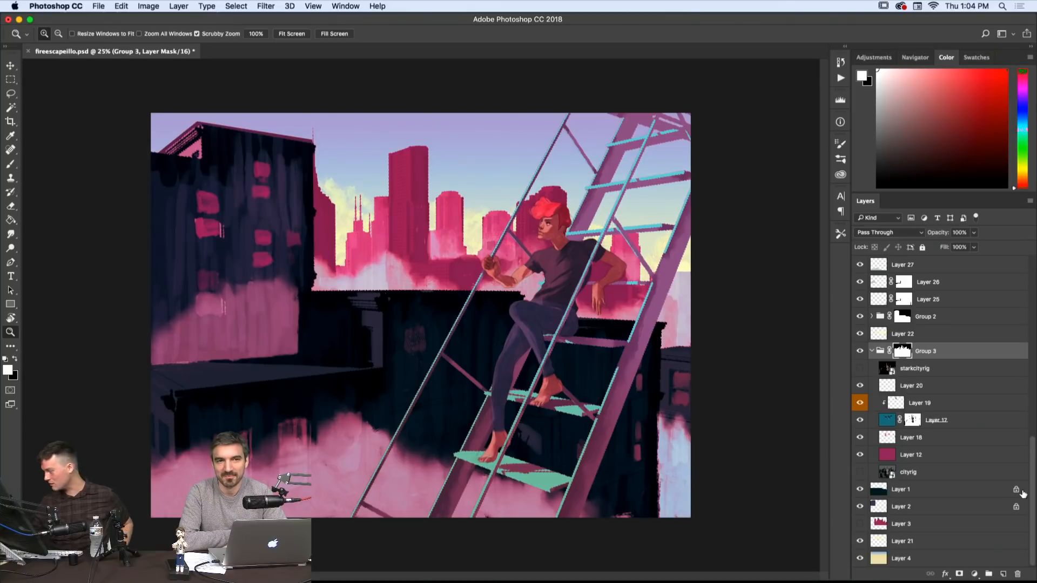
scroll(1032, 489, up, 3)
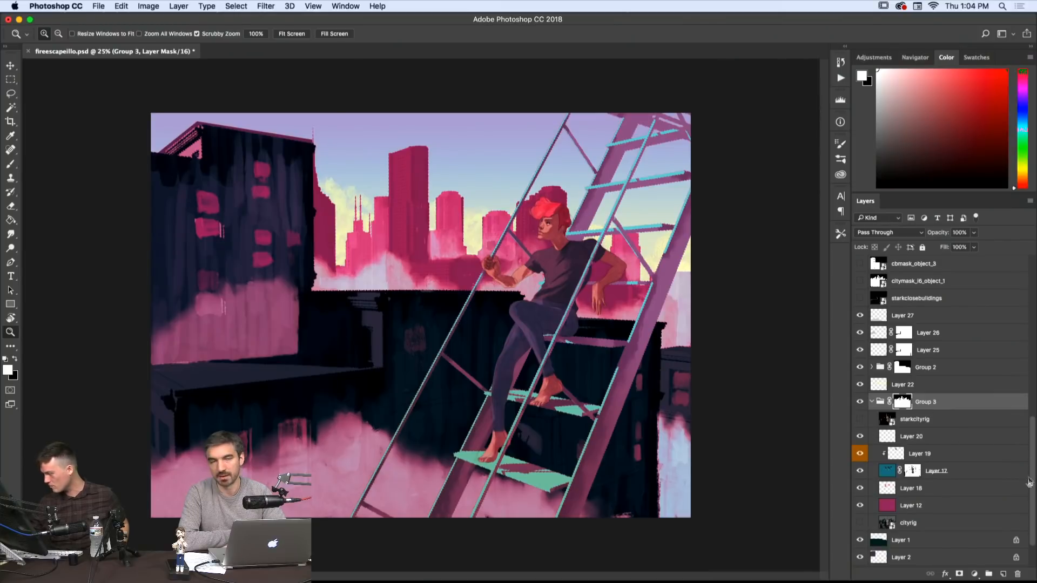
scroll(1032, 467, up, 1)
scroll(1029, 459, up, 4)
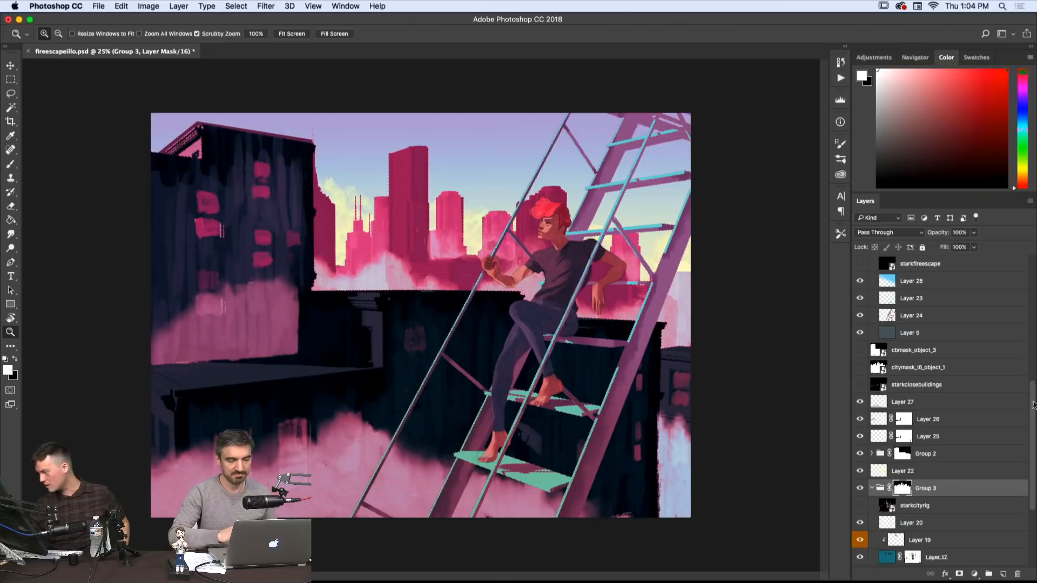
scroll(1034, 402, up, 1)
scroll(1029, 378, up, 4)
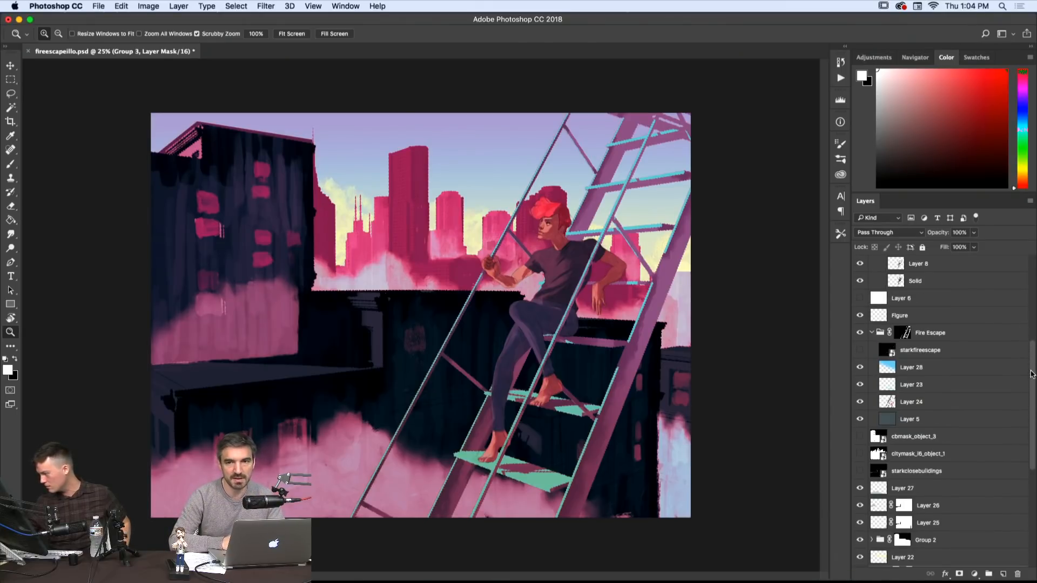
drag(1033, 370, 1029, 466)
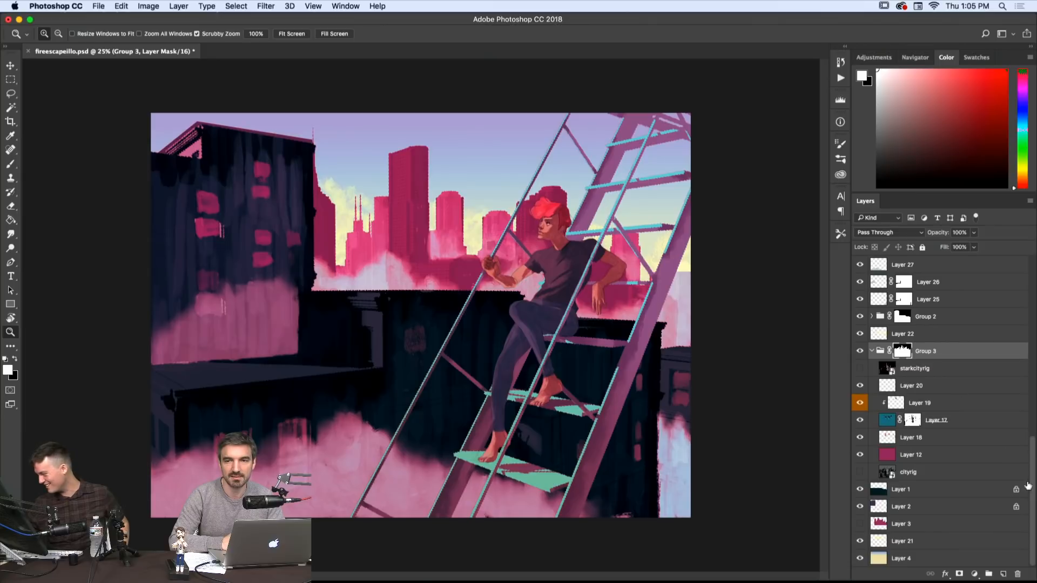
drag(1028, 485, 1016, 414)
- Add a Levels adjustment layer above Layer 16 in Group 2 and set its midtone level to about 1.64
click(870, 453)
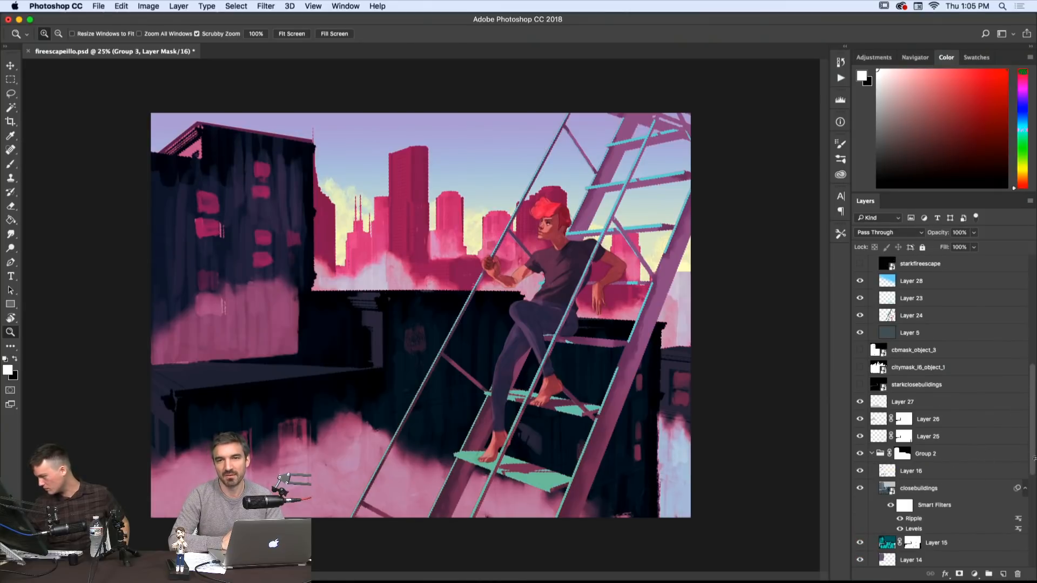
click(926, 472)
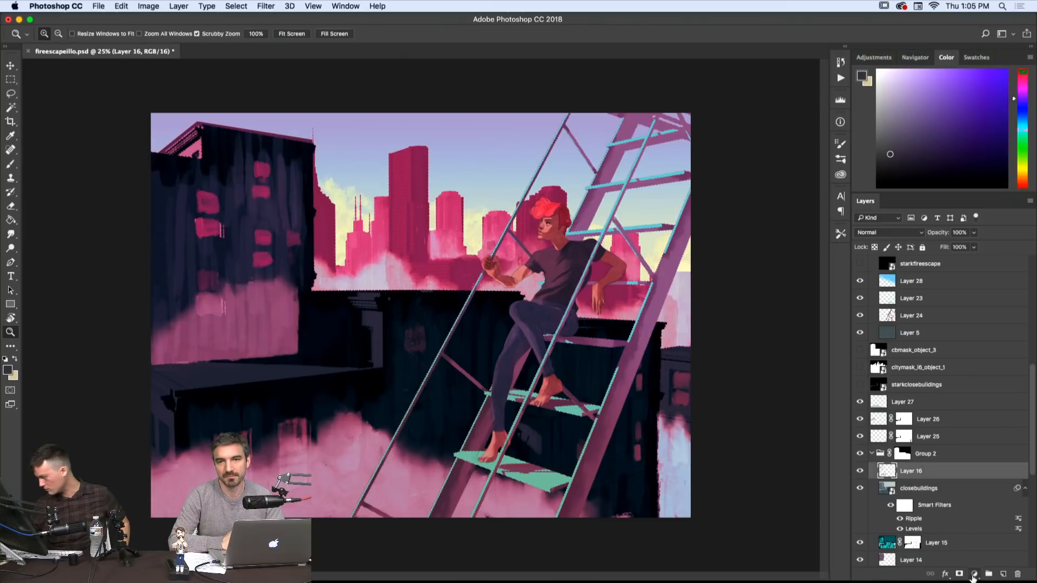
click(974, 574)
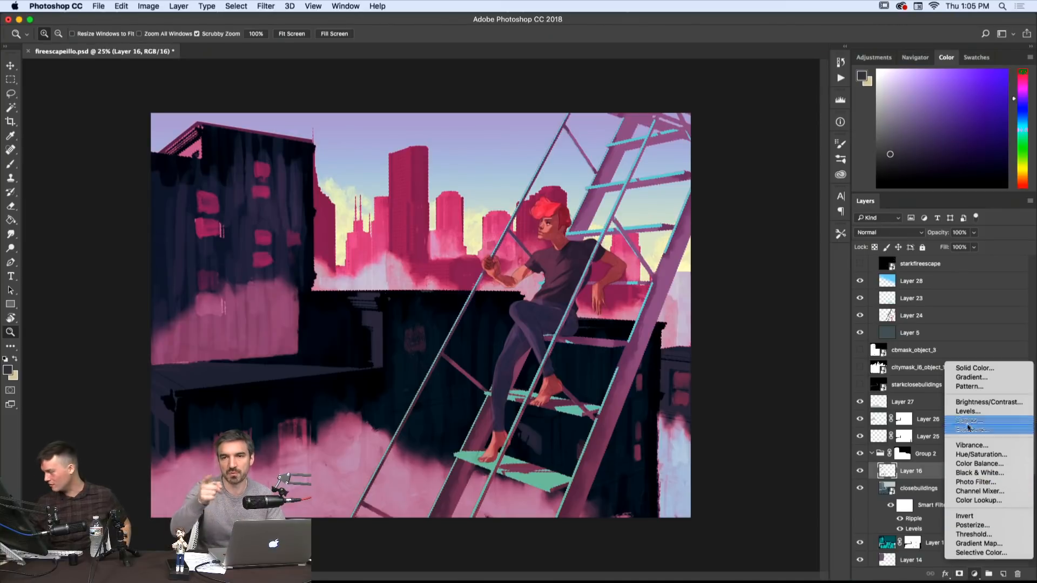
click(975, 415)
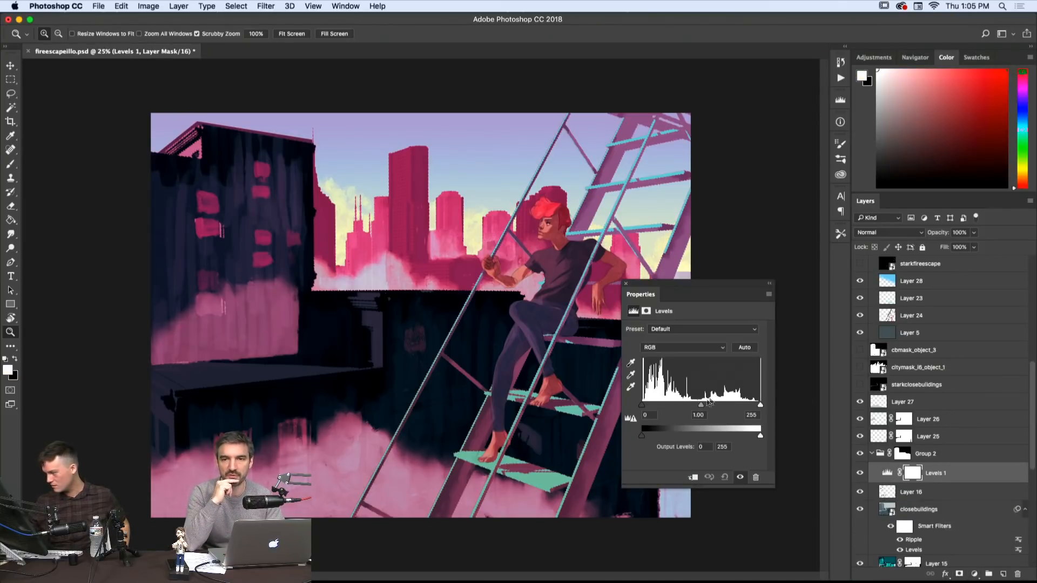
drag(700, 406, 677, 410)
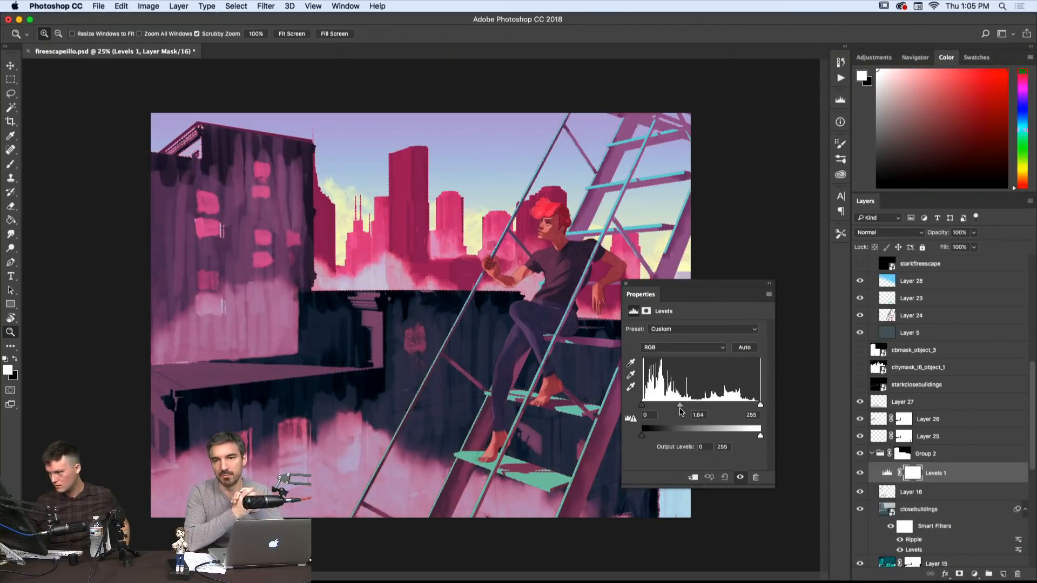
click(768, 285)
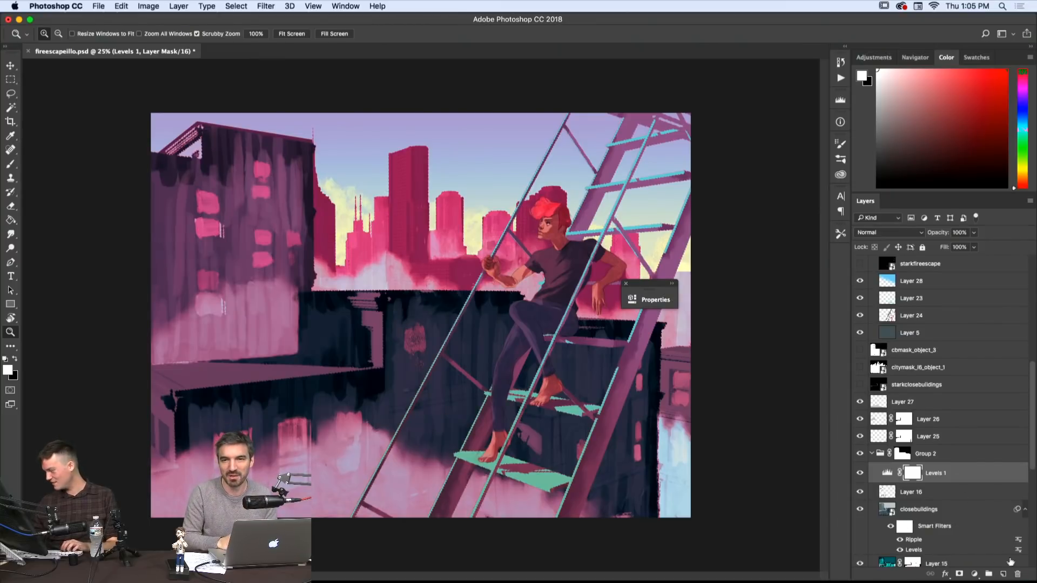
- Reduce the fill of Layer 15 in Group 2 to 76%
scroll(1034, 466, down, 2)
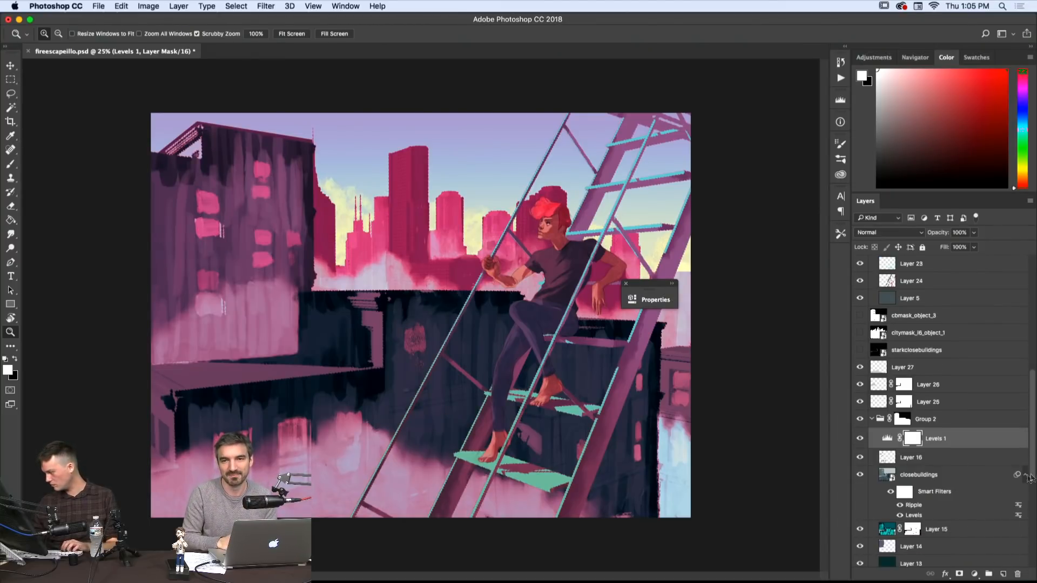
click(994, 530)
click(973, 247)
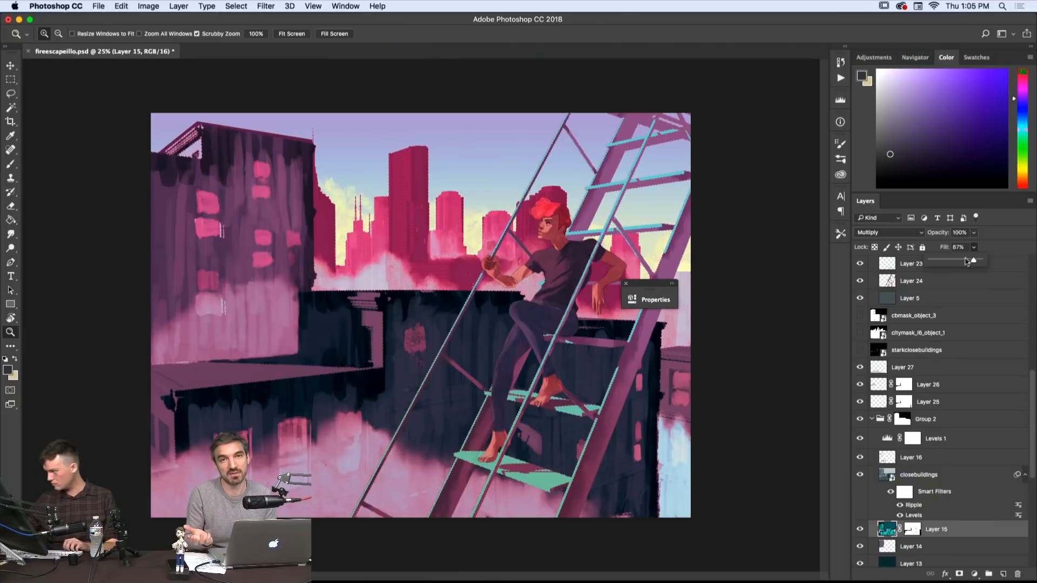
drag(983, 260, 963, 266)
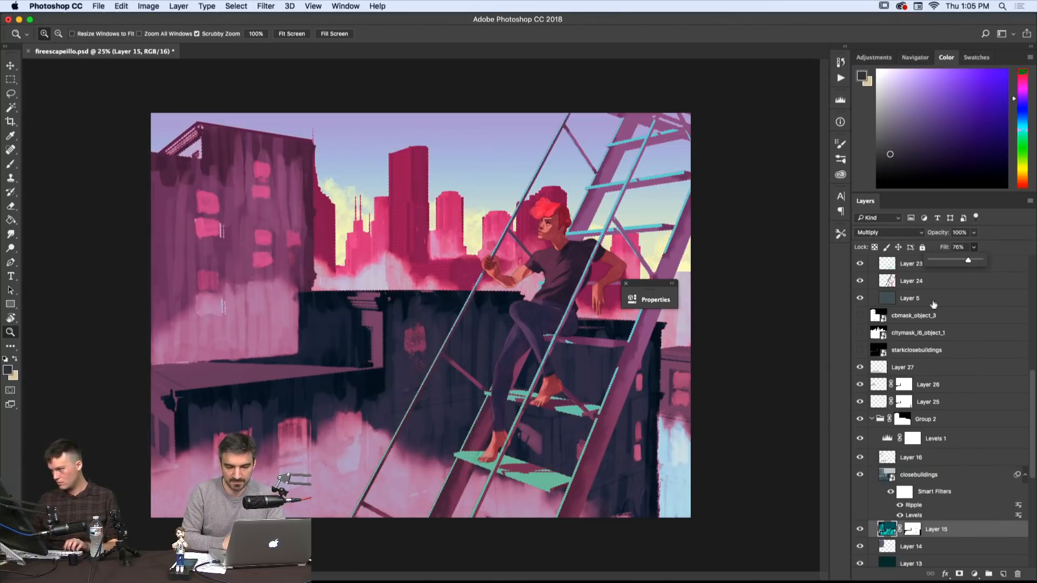
- Look through the lower layers and compare the close buildings with Layer 15 hidden and shown
scroll(858, 387, down, 5)
scroll(858, 388, down, 4)
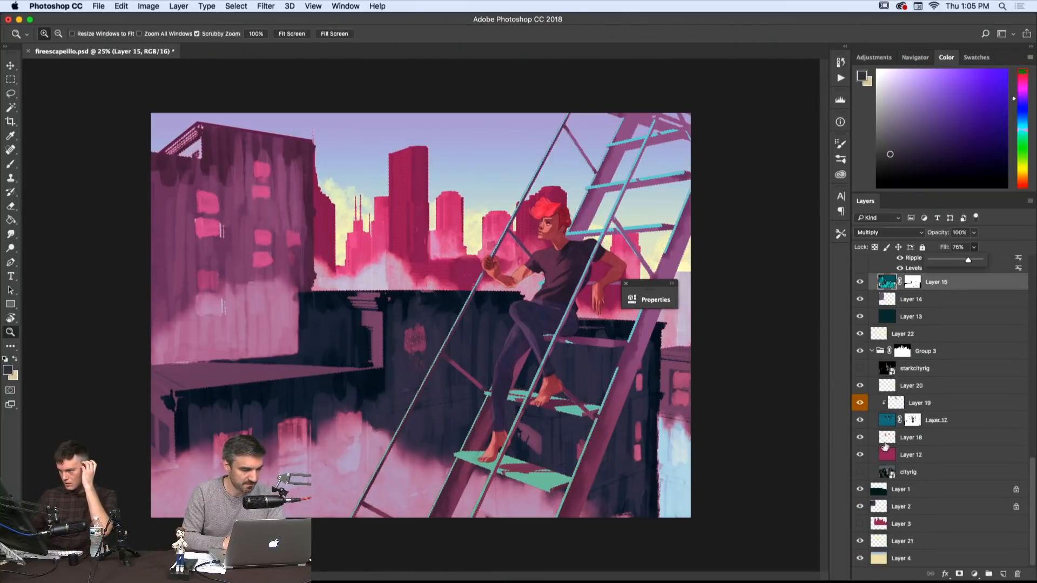
scroll(885, 442, up, 5)
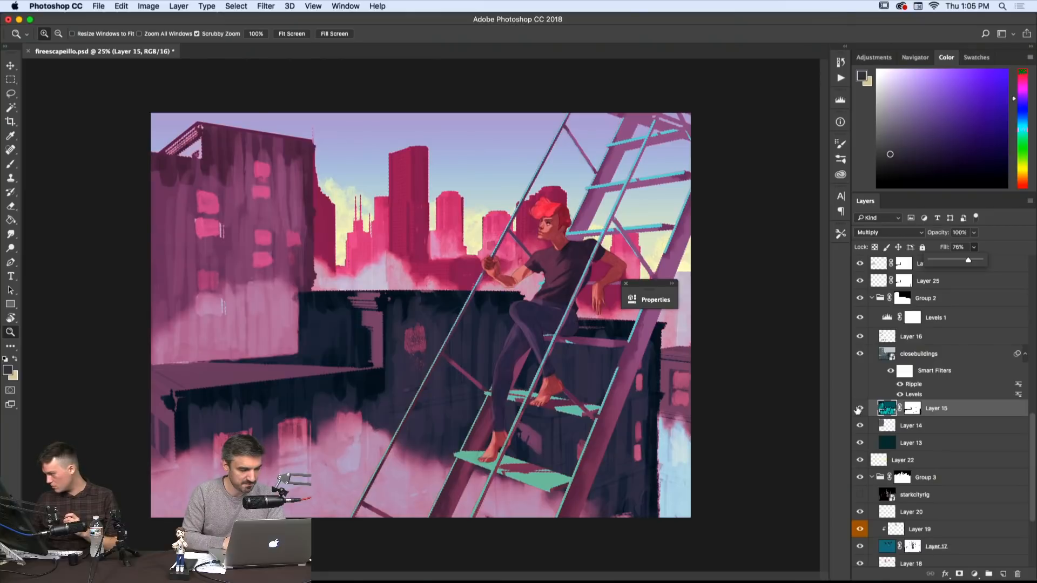
click(859, 409)
click(859, 409)
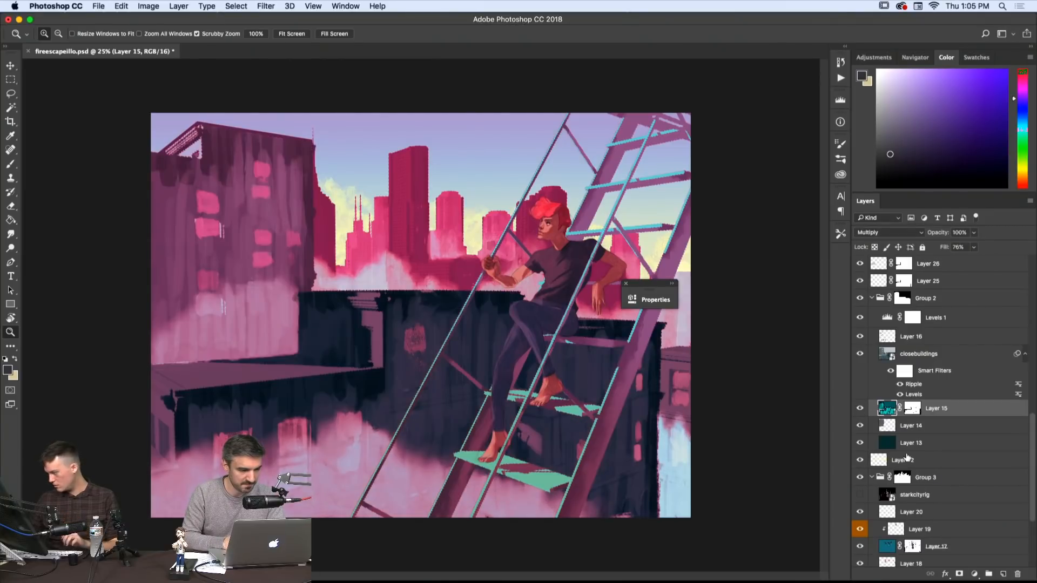
- Select Layer 12 in Group 3 and compare the city skyline with that layer hidden and shown
scroll(910, 443, down, 3)
scroll(910, 443, down, 1)
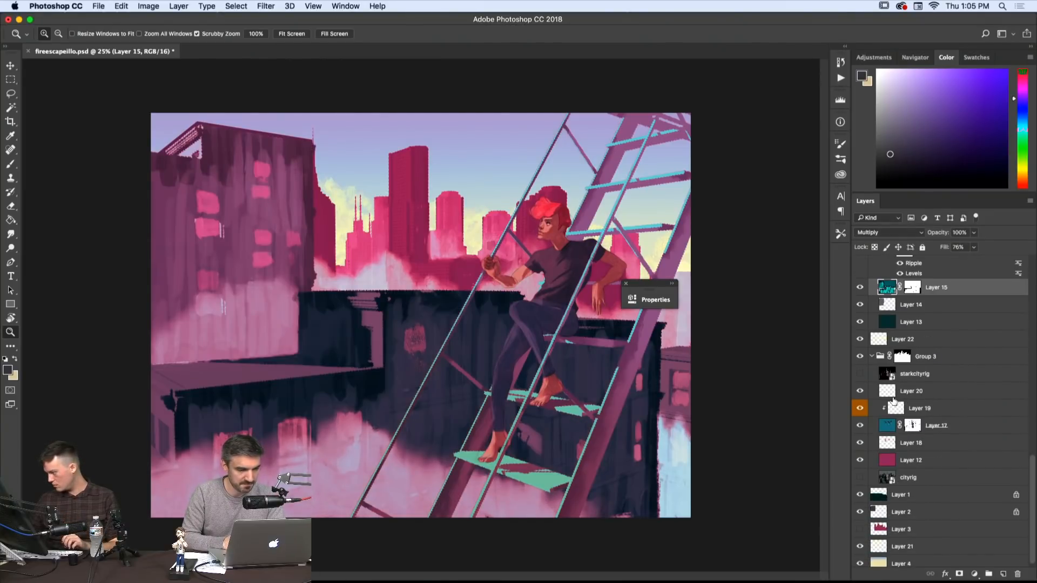
click(889, 464)
click(859, 461)
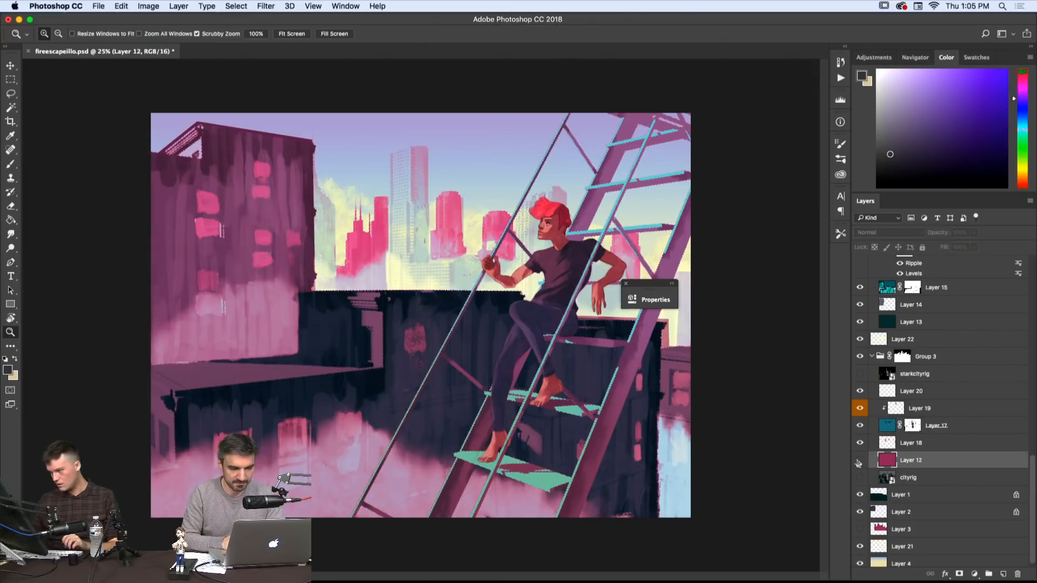
click(858, 460)
- Check Layer 15's effect on the close buildings again by hiding and reshowing it
scroll(885, 425, up, 3)
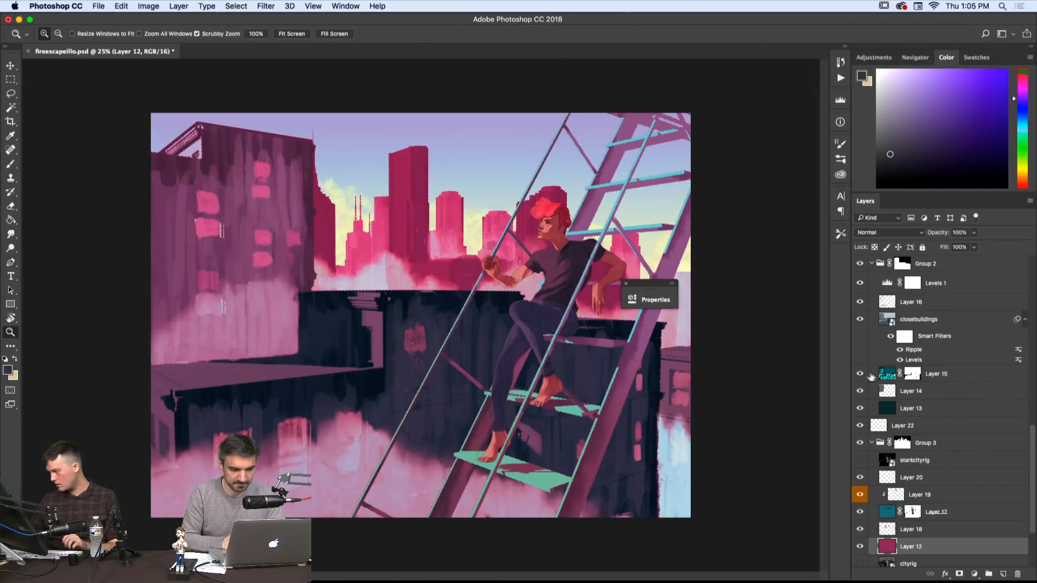
click(860, 374)
click(859, 374)
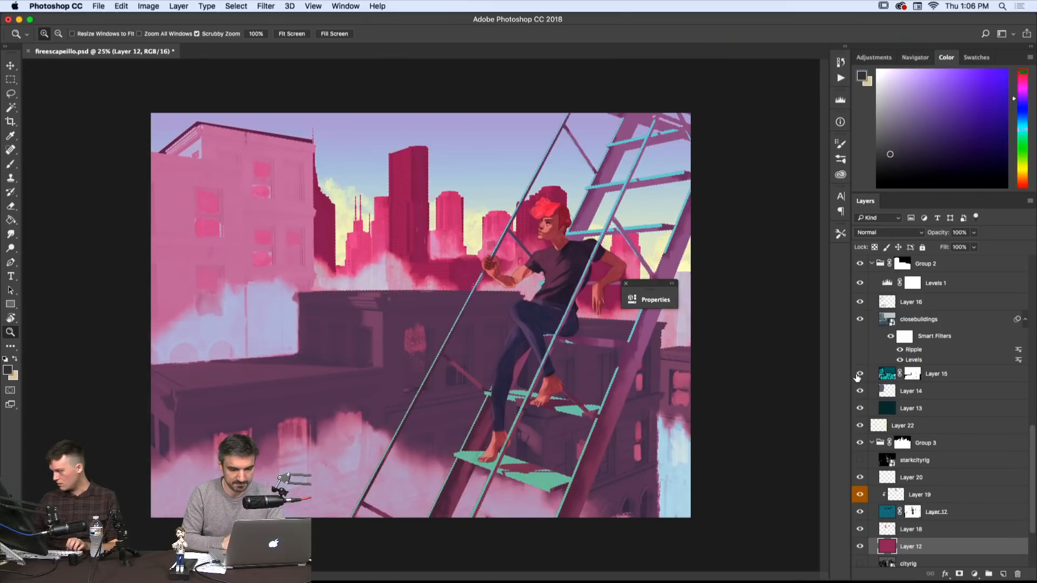
- Darken Layer 14 in Group 2 with a Levels adjustment, setting the black input level to 61
click(884, 395)
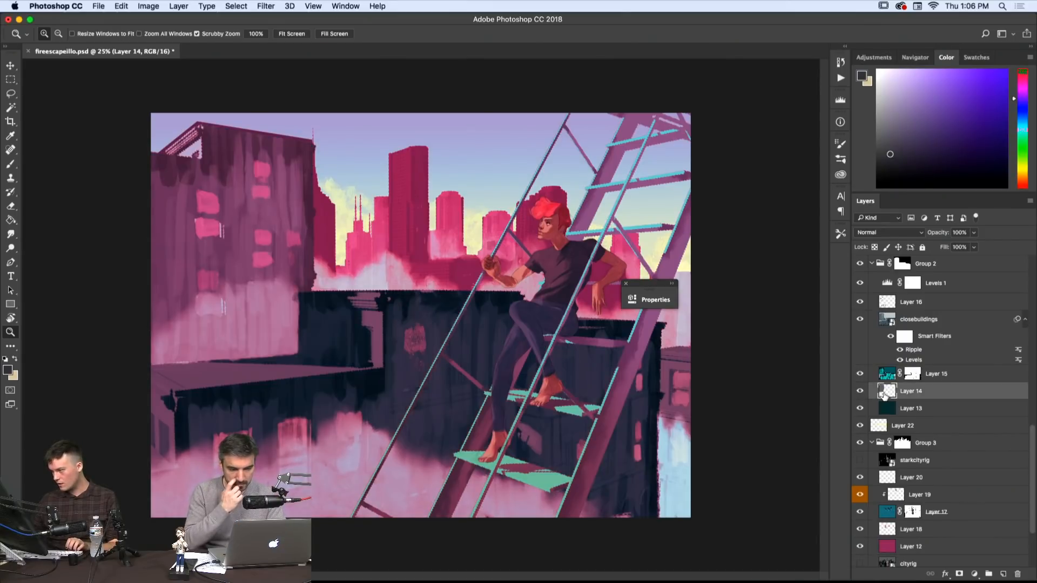
key(super+l)
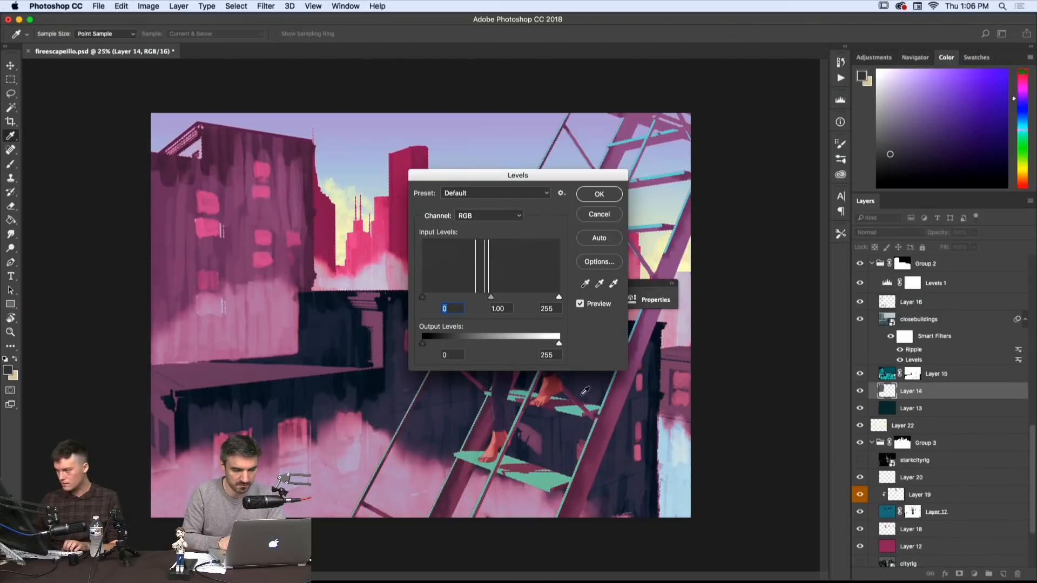
drag(448, 175, 660, 129)
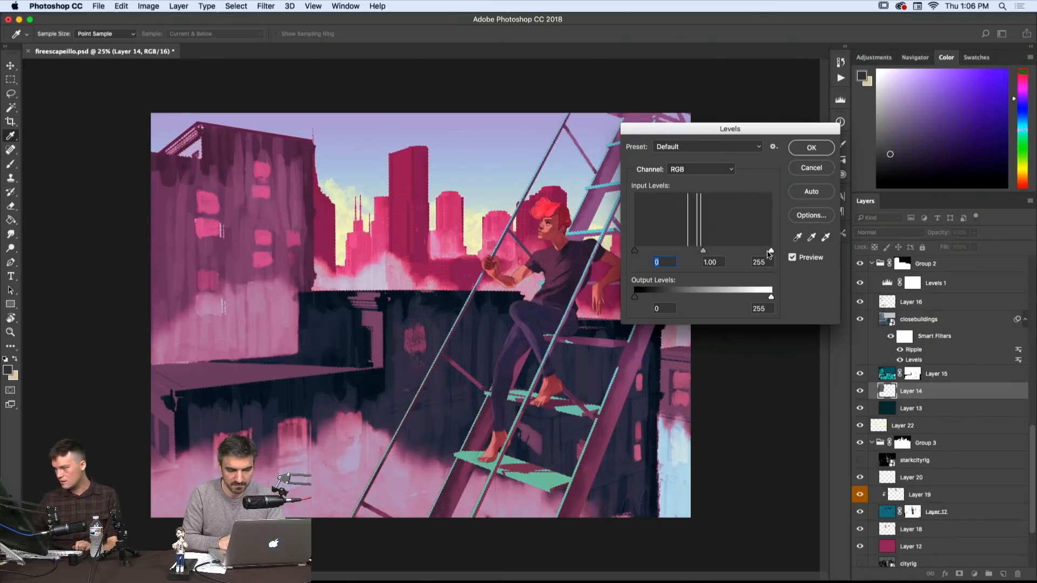
drag(634, 251, 667, 258)
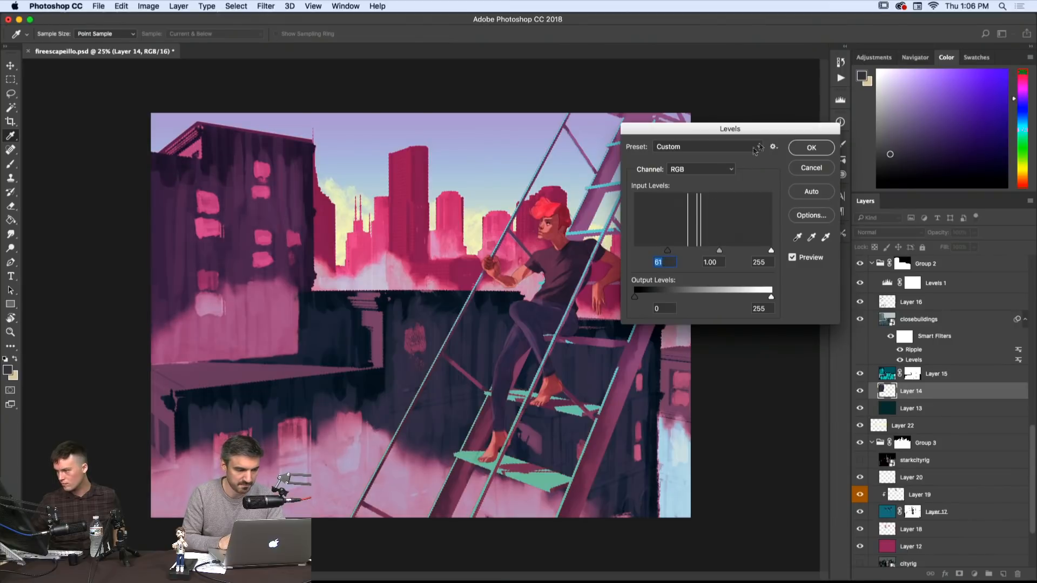
click(811, 147)
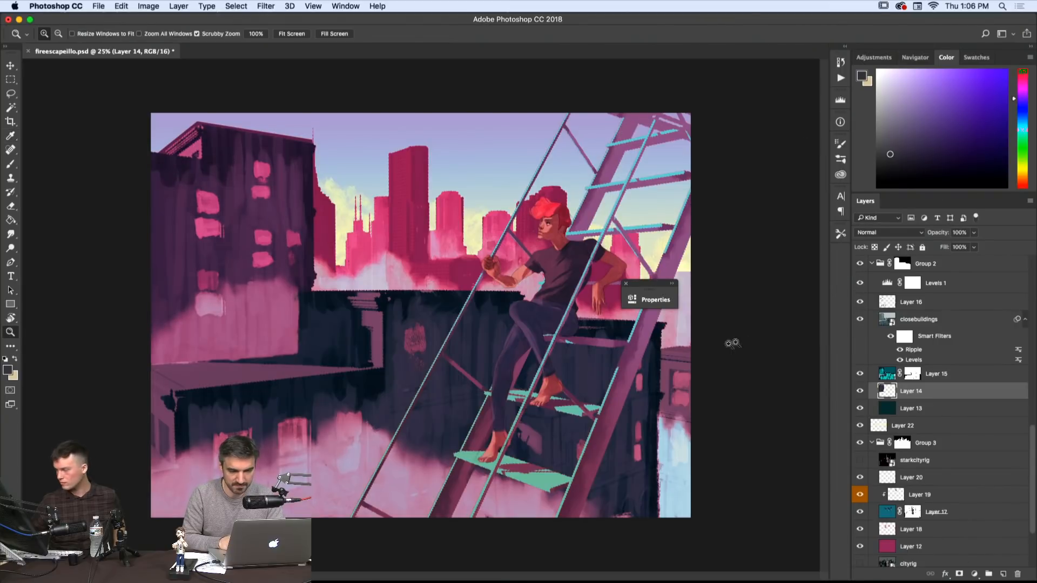
- Darken Layer 13 in Group 2 with a Levels adjustment, setting the black input level to 20
scroll(899, 400, down, 1)
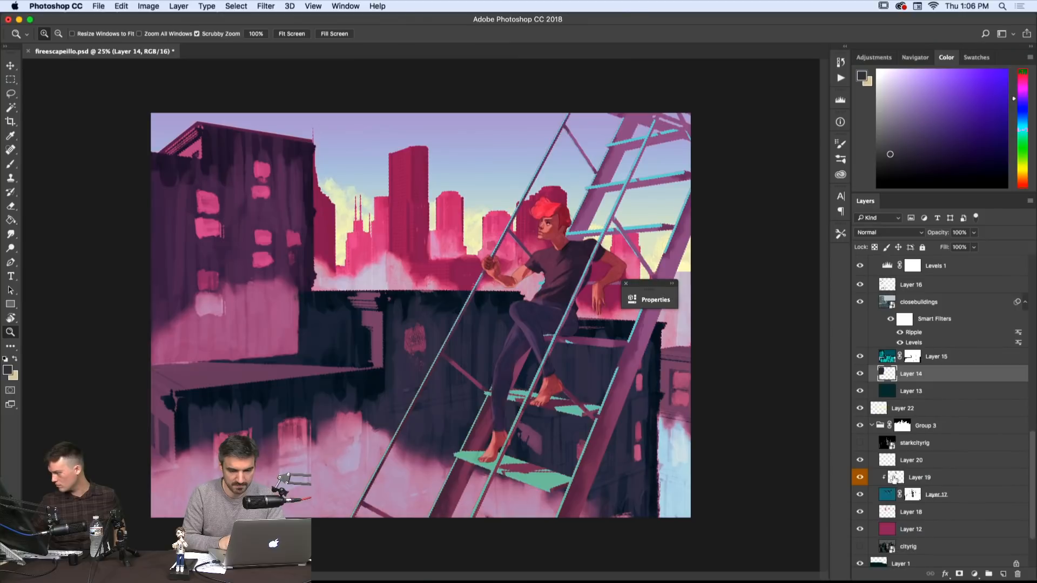
click(887, 398)
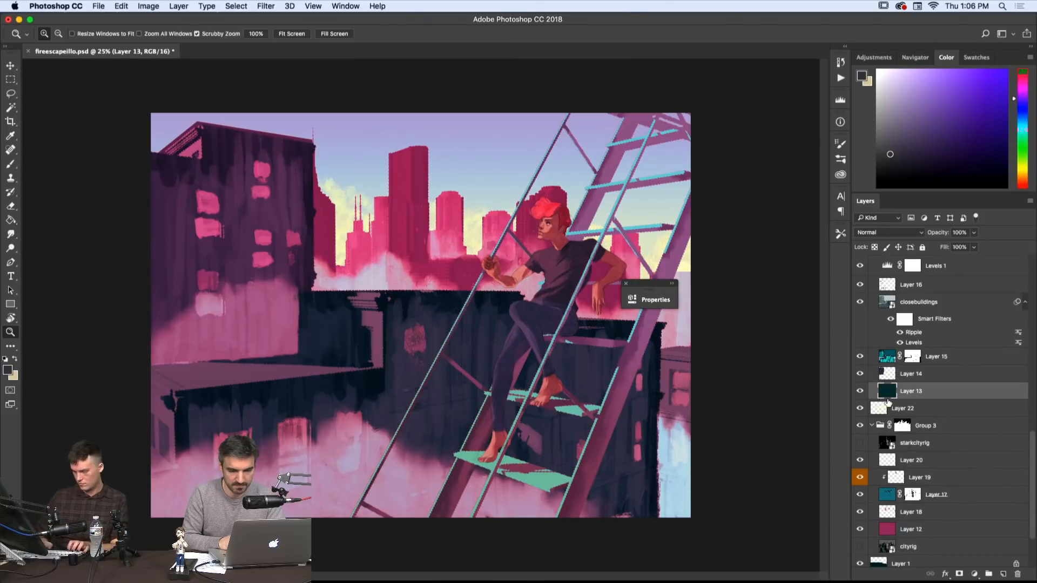
key(ctrl+l)
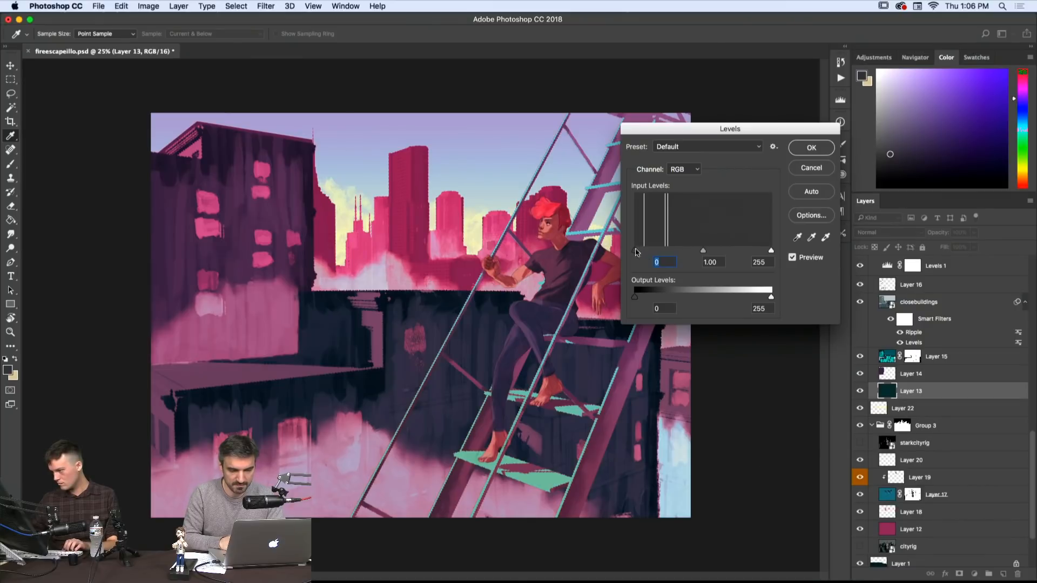
drag(636, 252, 648, 256)
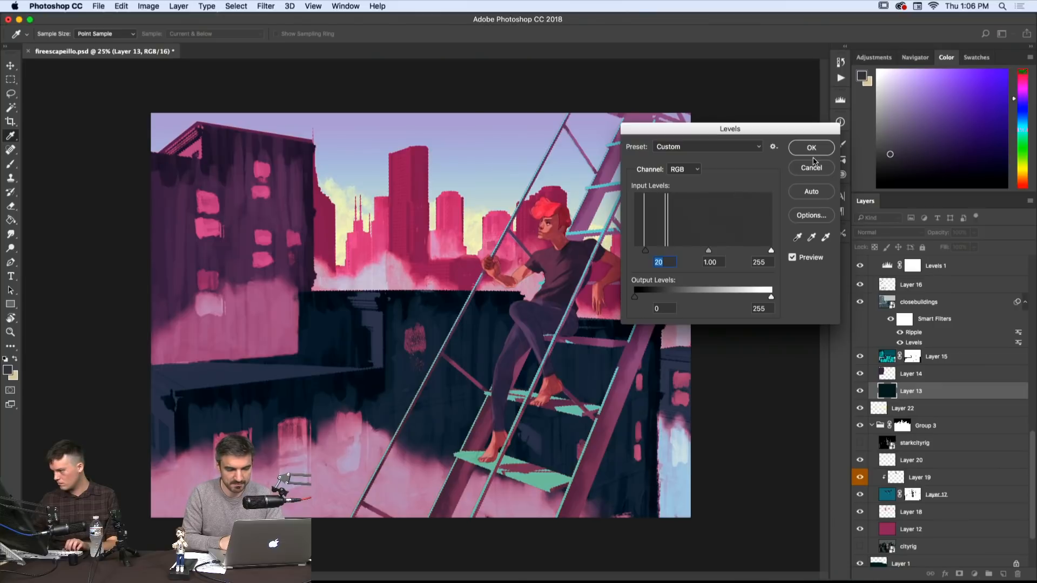
click(811, 150)
key(z)
scroll(898, 397, up, 1)
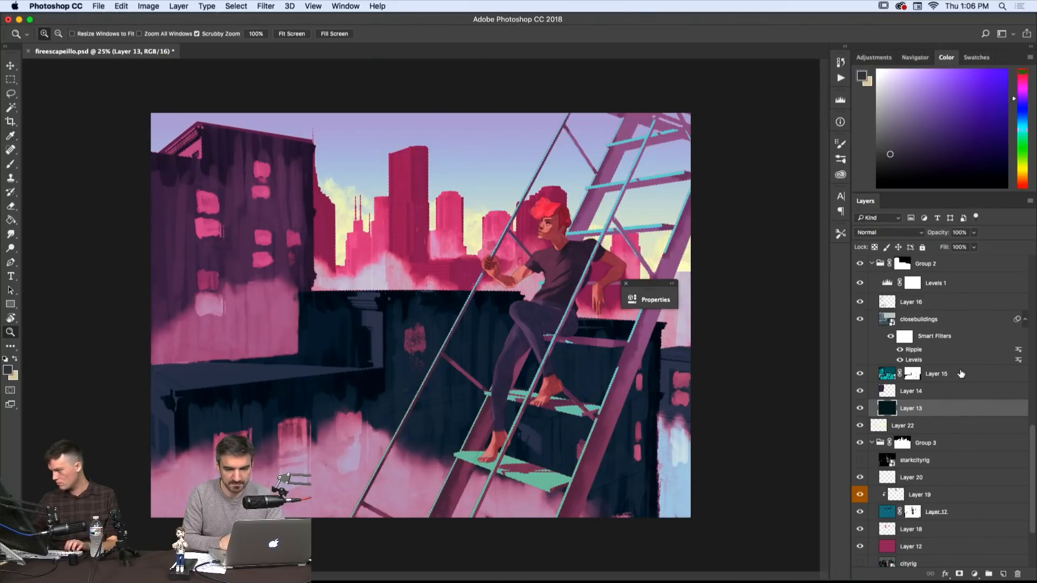
click(873, 391)
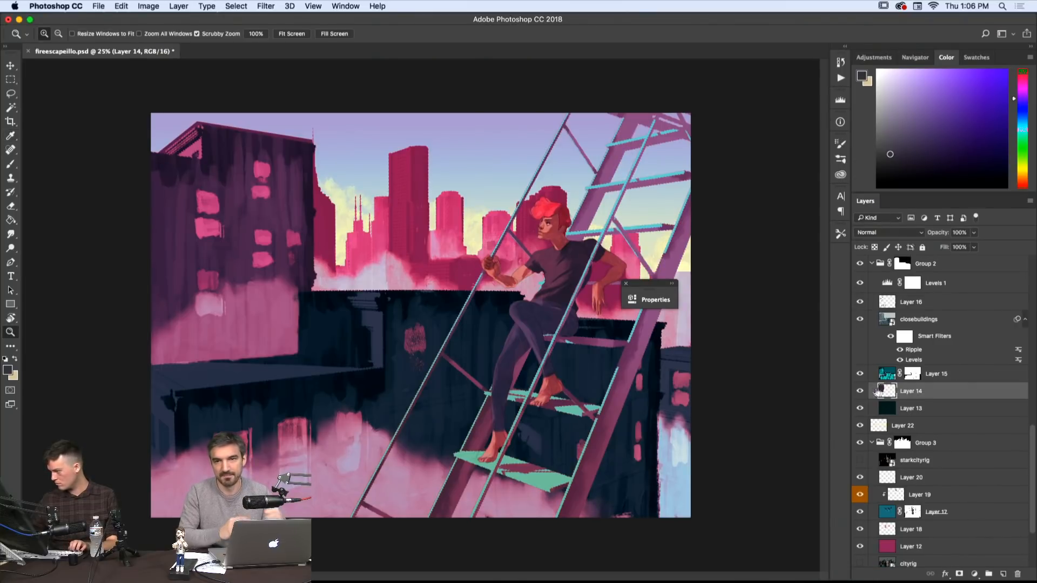
scroll(873, 392, up, 3)
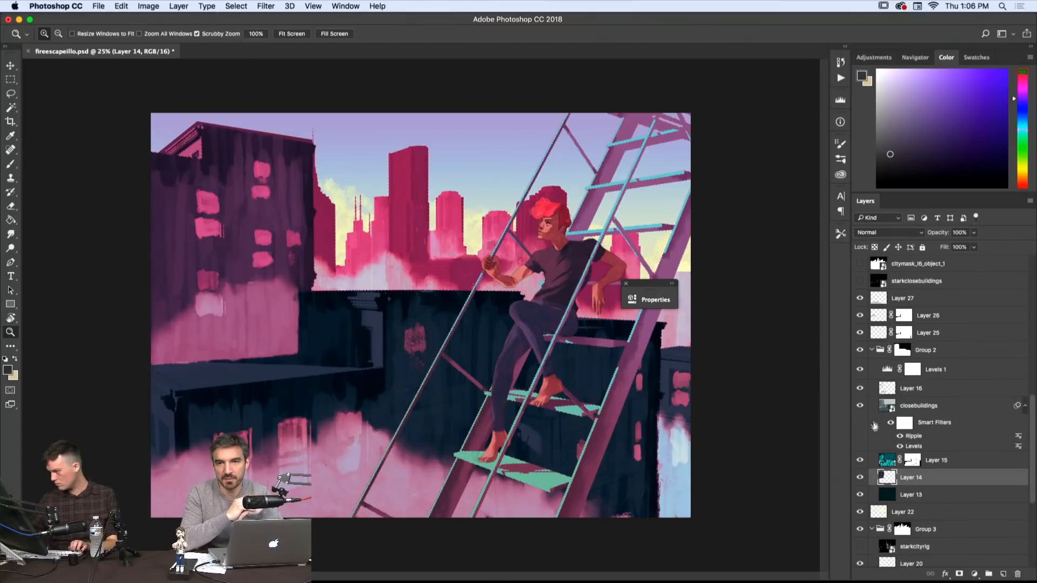
scroll(864, 400, up, 1)
scroll(857, 374, down, 6)
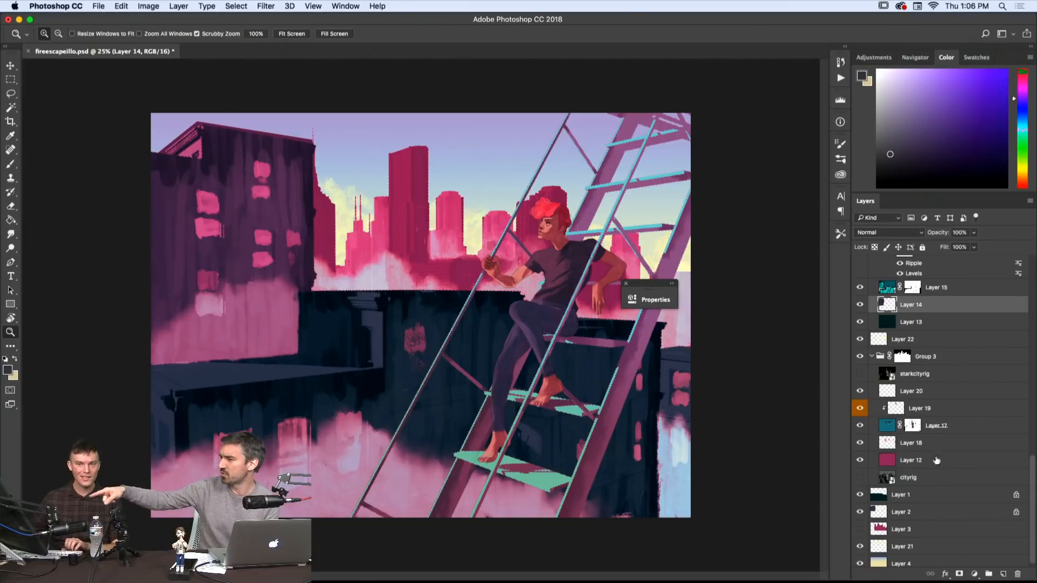
scroll(918, 462, down, 1)
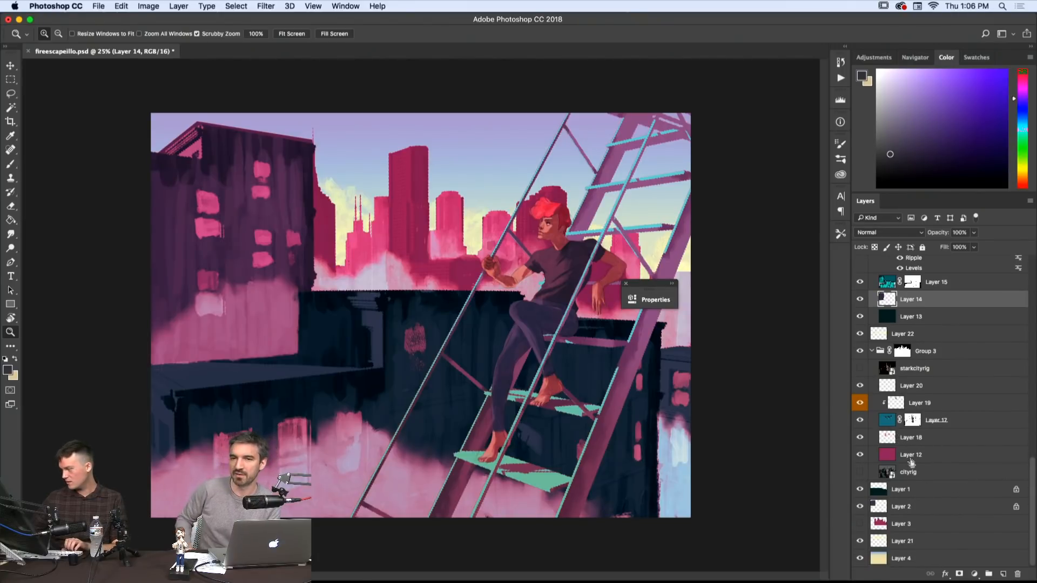
- Select Layer 12 in Group 3, compare the skyline with and without it, and open Levels for it
click(911, 460)
click(860, 456)
click(860, 456)
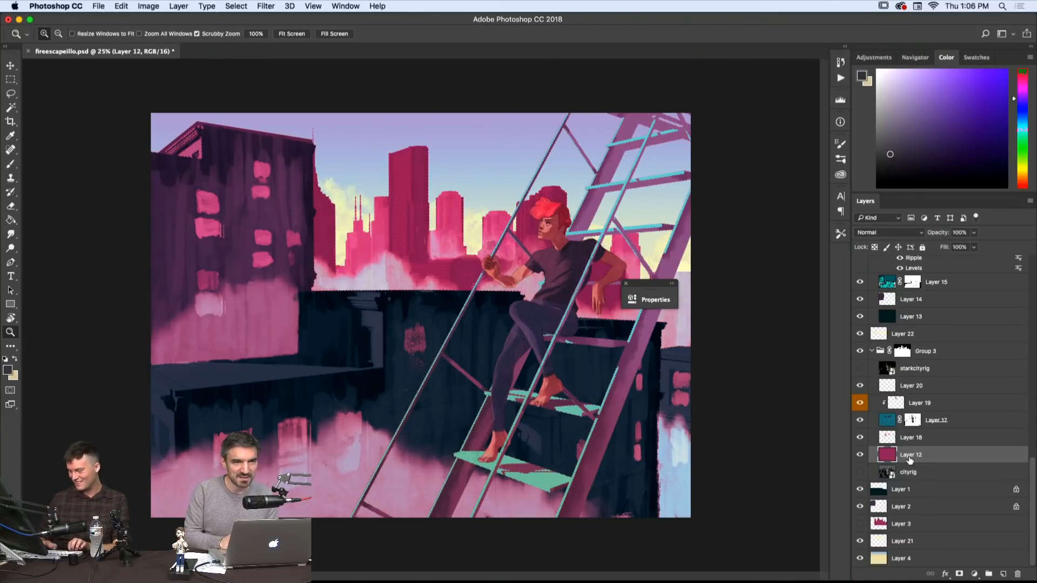
key(super+l)
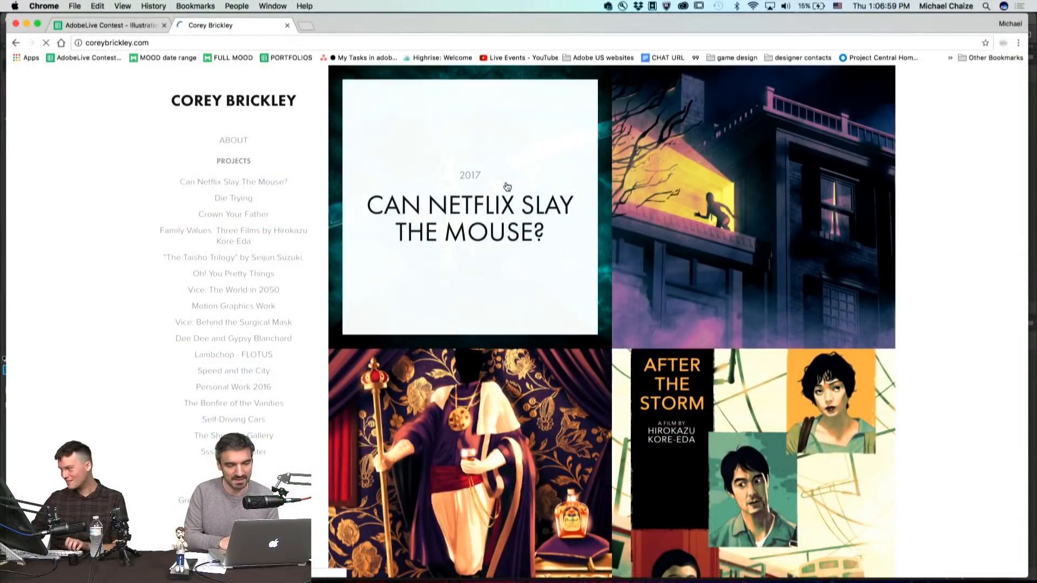
- View the "Can Netflix Slay The Mouse?" project artwork in the illustrator's online portfolio and return to the project overview
click(506, 186)
scroll(848, 361, down, 5)
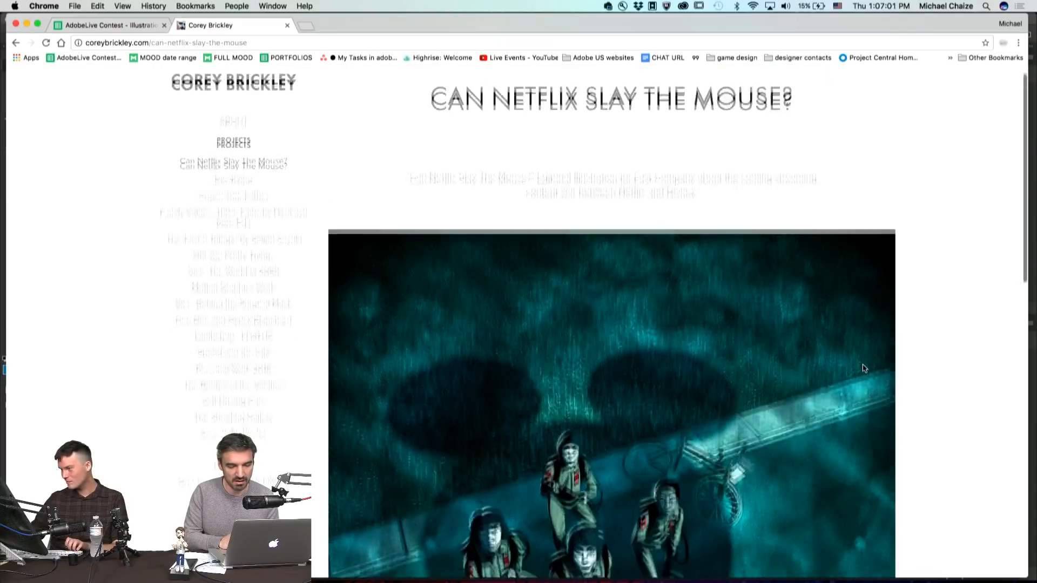
scroll(862, 368, down, 1)
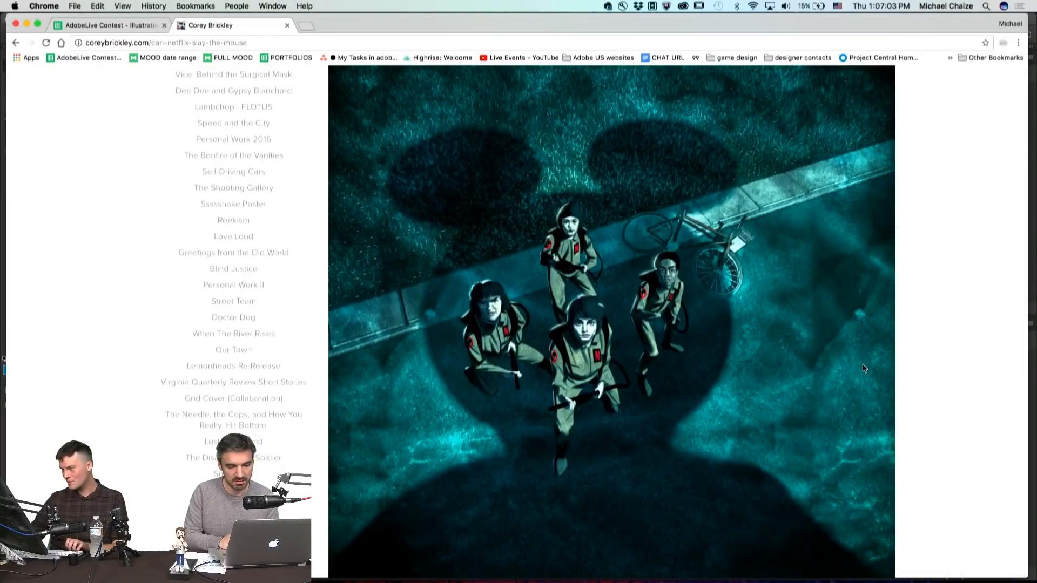
key(super+bracketleft)
- View the "Die Trying" project illustrations and return to the portfolio overview
click(784, 175)
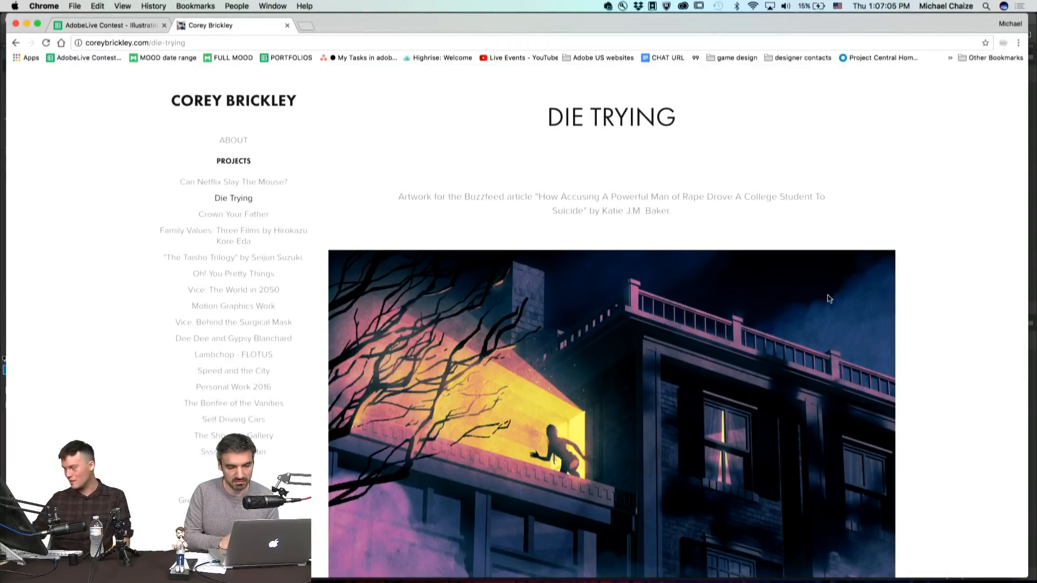
scroll(829, 298, down, 4)
scroll(828, 298, down, 3)
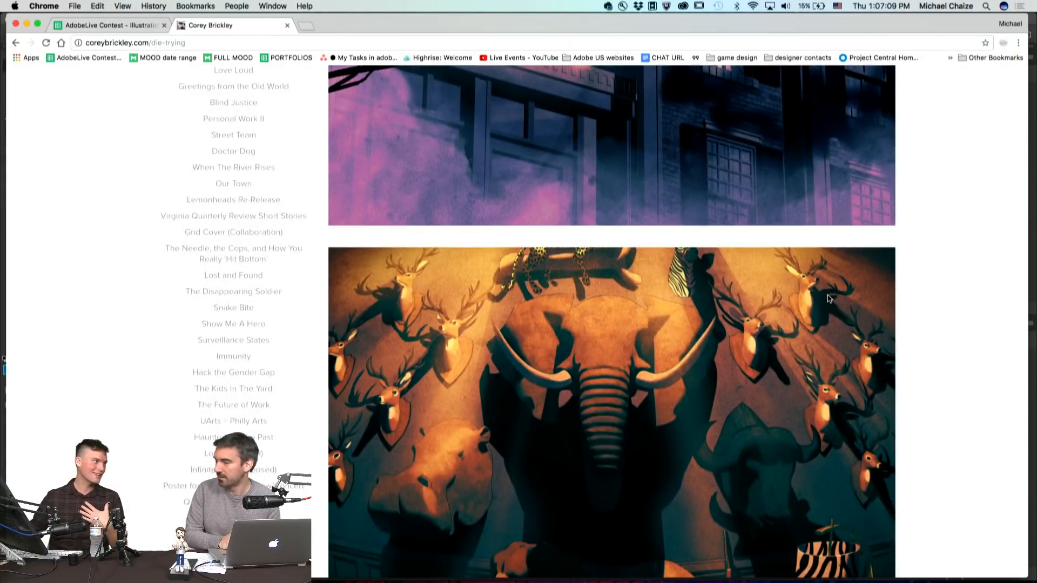
scroll(829, 298, down, 3)
key(super+bracketleft)
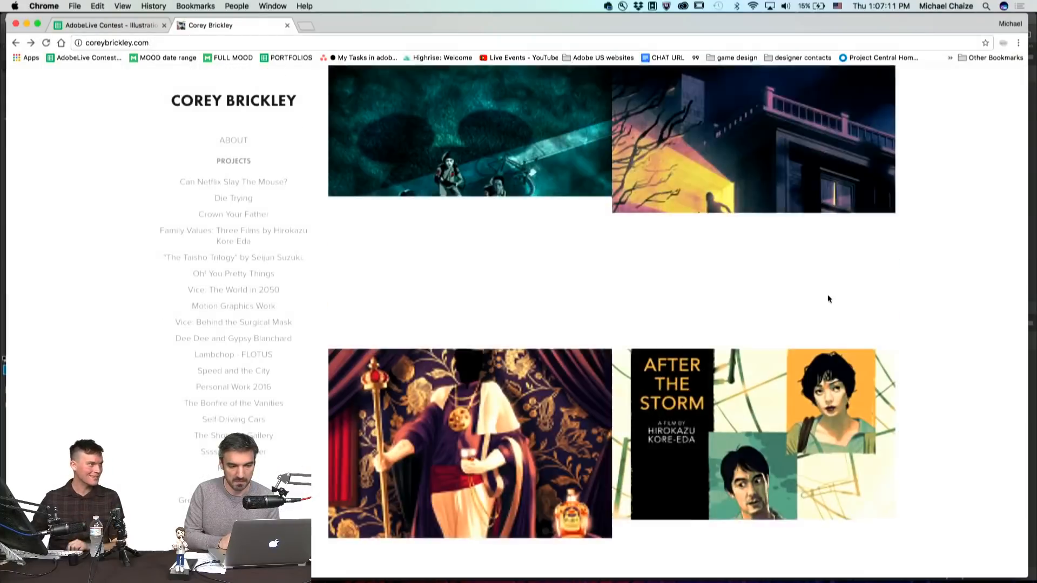
- View the "Crown Your Father" project artwork down to its floral pattern and return to the portfolio overview
scroll(545, 270, down, 3)
click(529, 313)
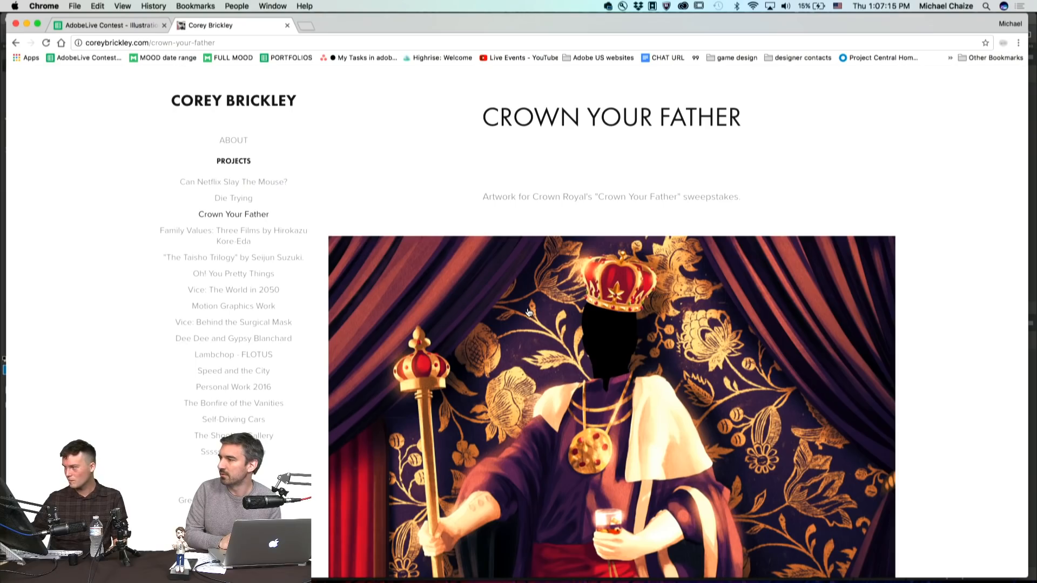
scroll(782, 318, down, 15)
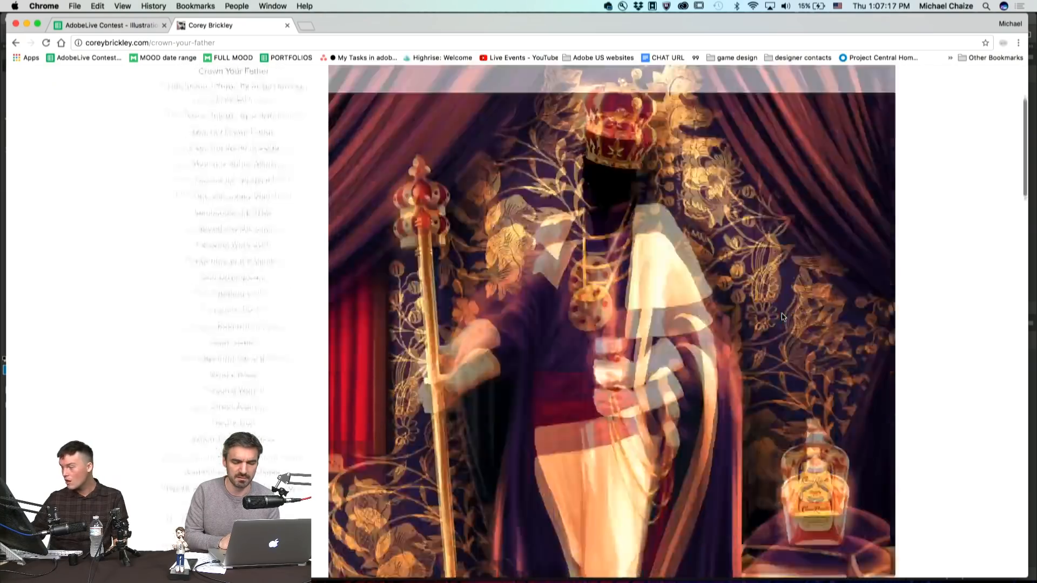
scroll(782, 317, down, 10)
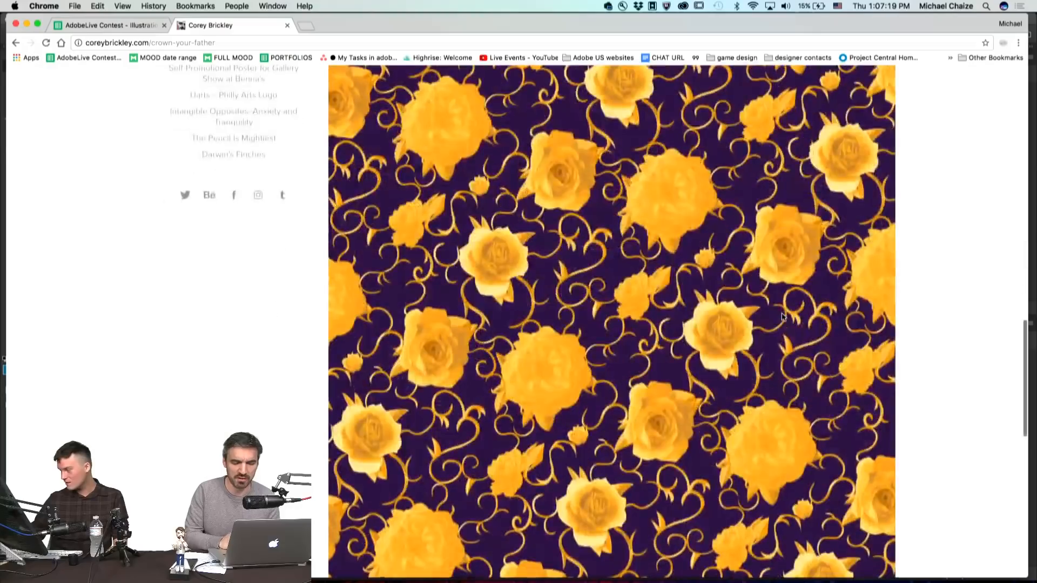
scroll(782, 317, left, 5)
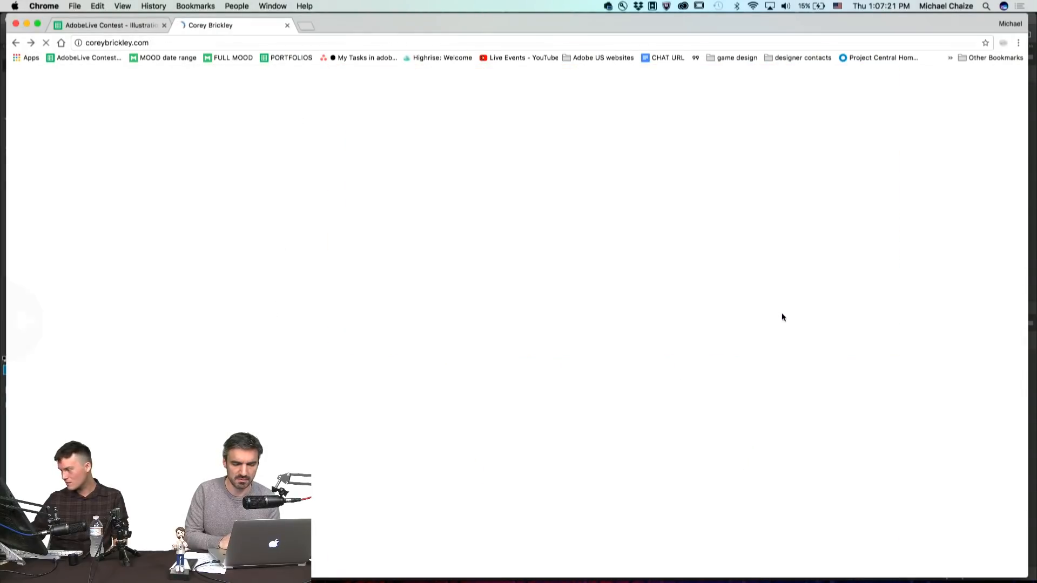
scroll(798, 366, down, 8)
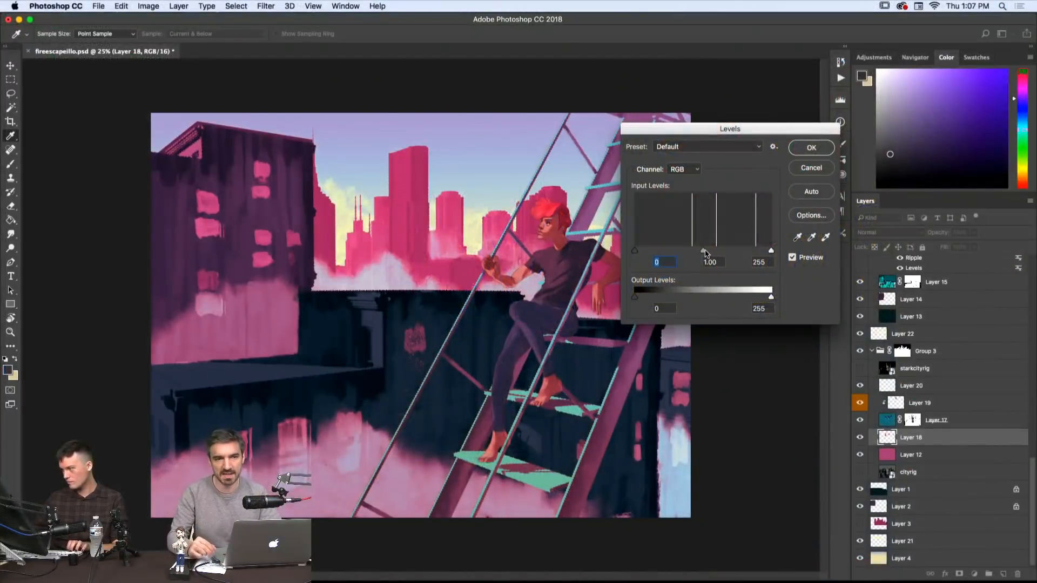
- Try brightening the midtones of Layer 18 with Levels
drag(705, 254, 675, 252)
key(Return)
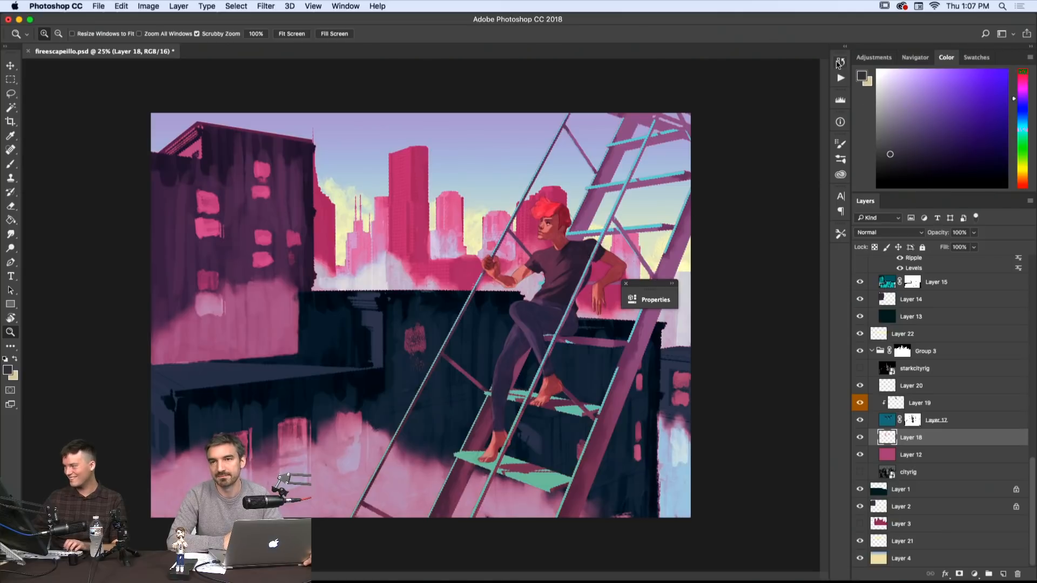
- Compare the recent Levels states in the document history and revert to the second one
click(837, 63)
click(772, 192)
click(763, 178)
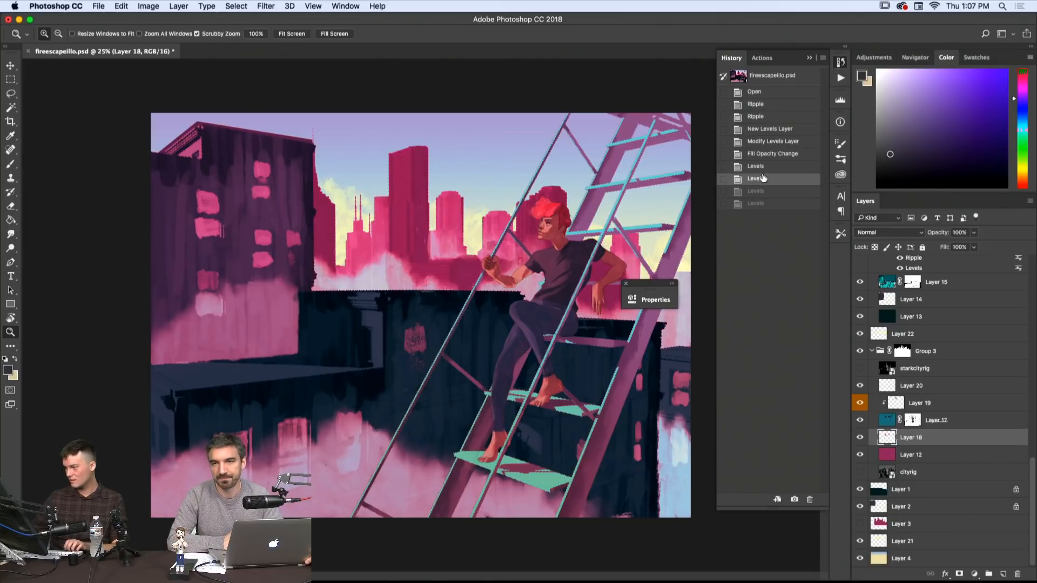
click(762, 168)
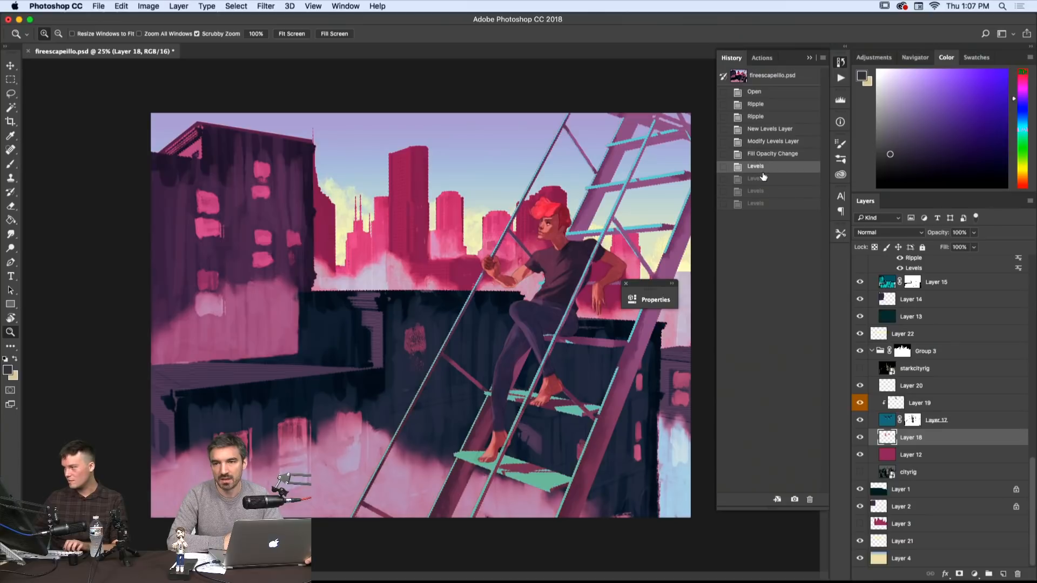
click(766, 178)
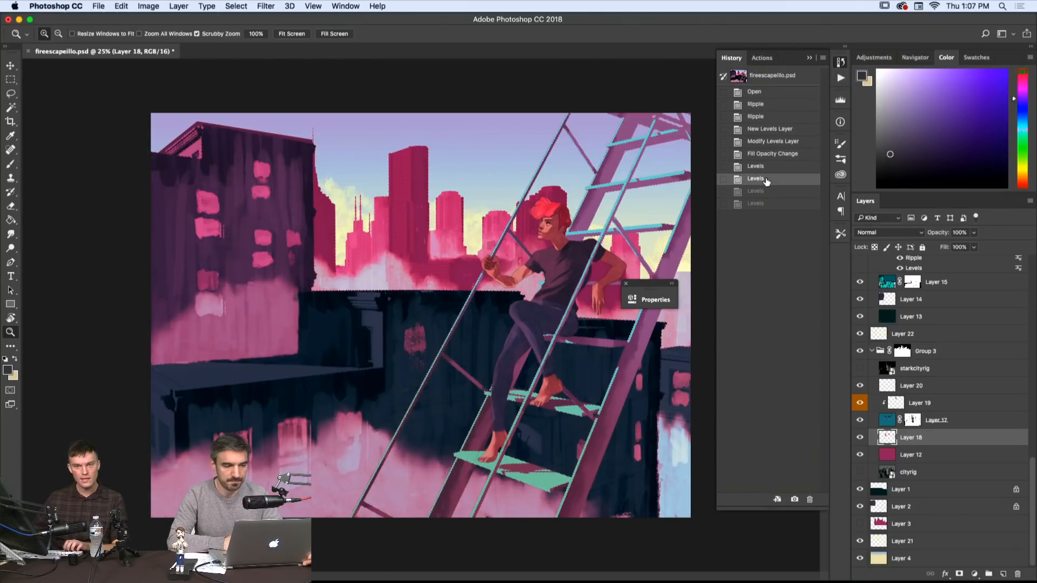
click(840, 64)
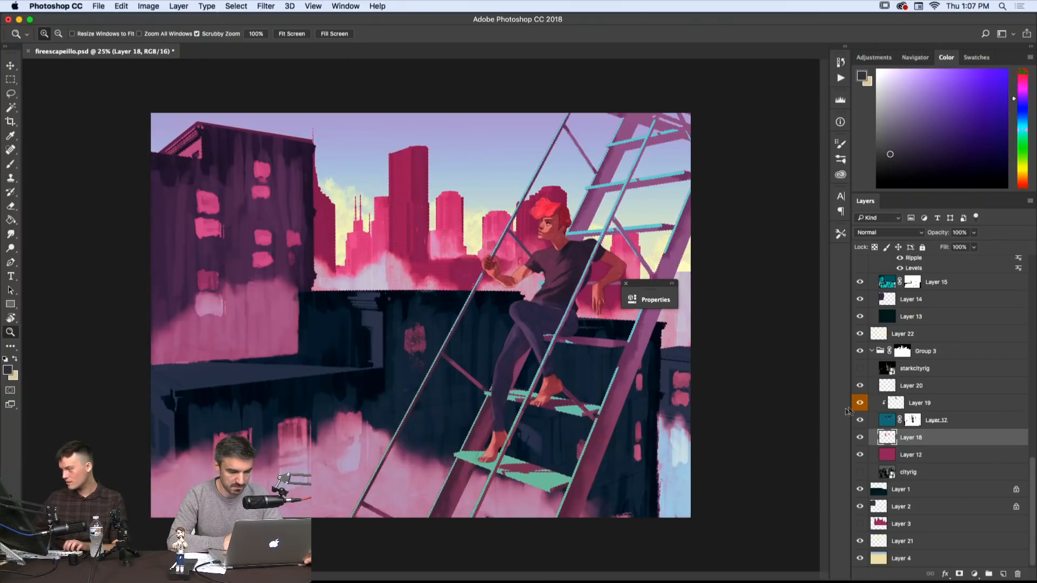
- Compare the close building with and without Layer 14
scroll(868, 324, up, 2)
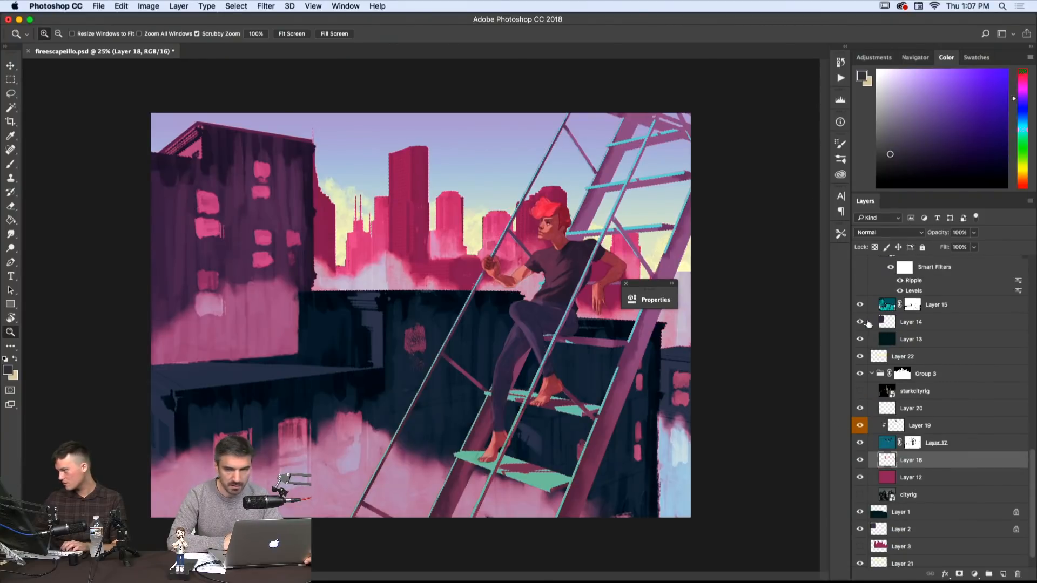
click(860, 321)
click(859, 321)
click(860, 322)
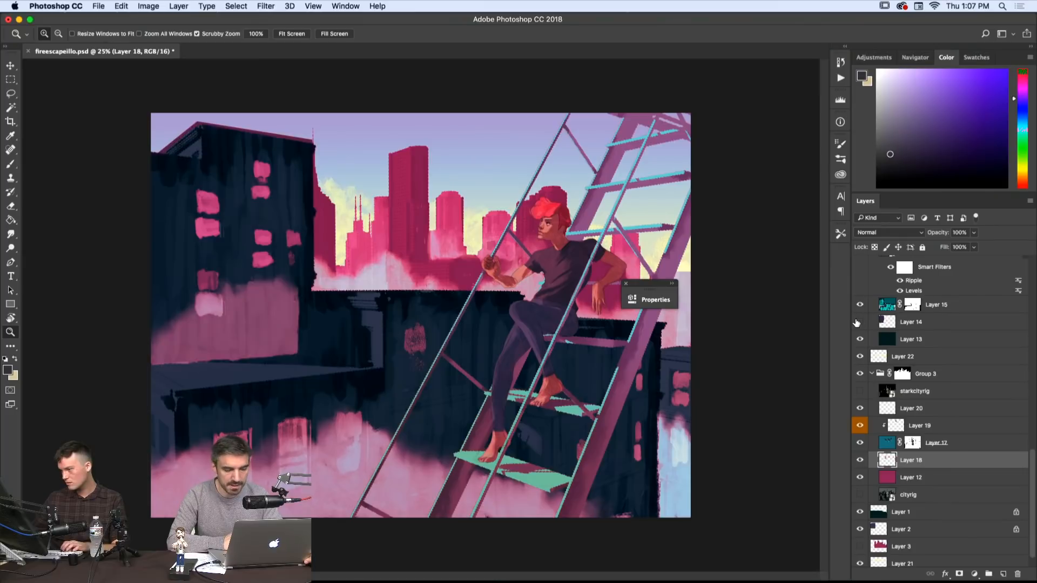
click(860, 322)
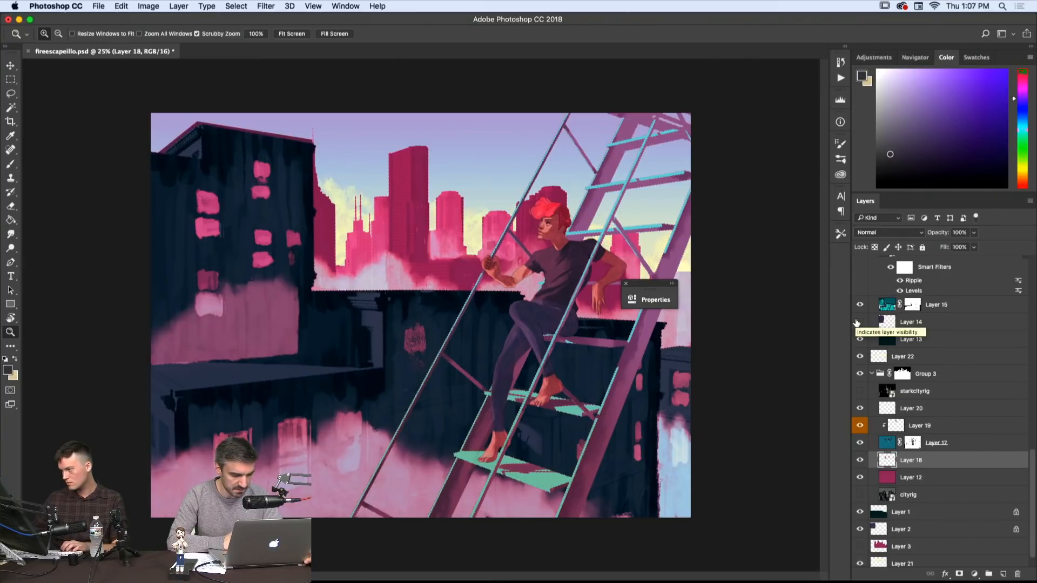
- Check what Layer 18 contributes to the skyline and apply Hue/Saturation to it with hue +45, saturation +44 and lightness +24
scroll(864, 377, down, 2)
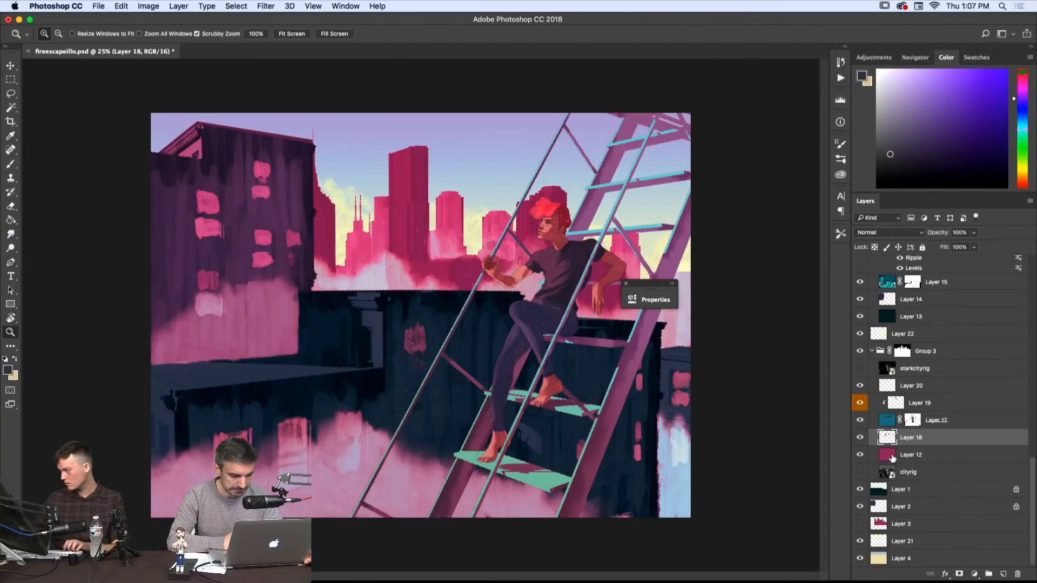
click(859, 438)
click(859, 438)
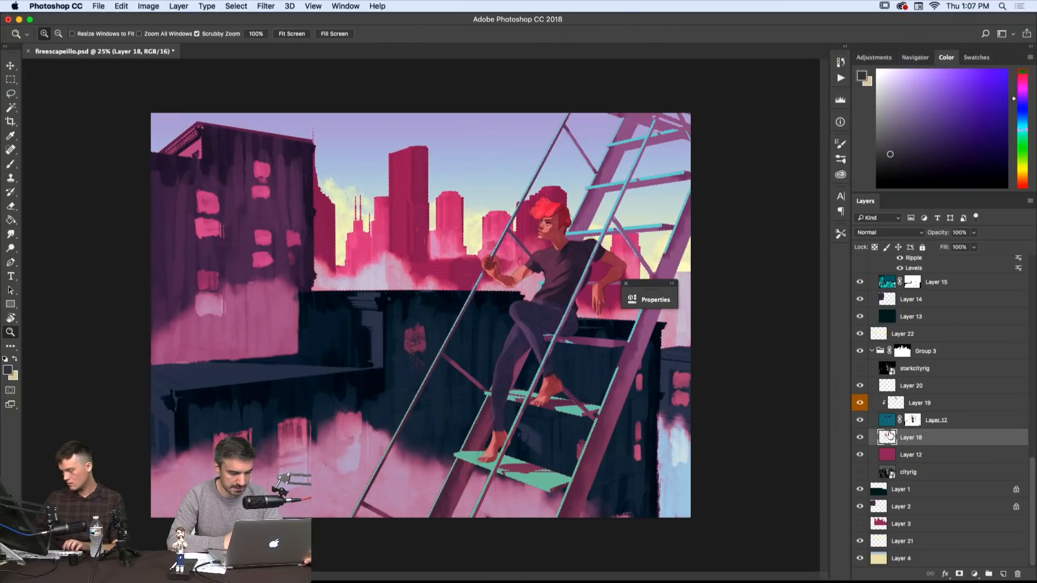
key(super+u)
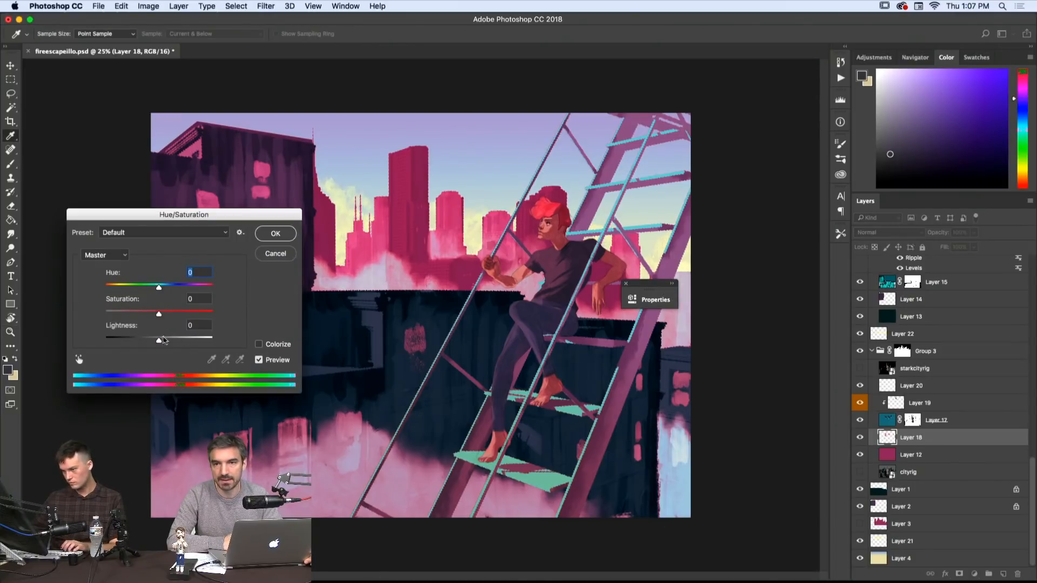
drag(158, 341, 183, 292)
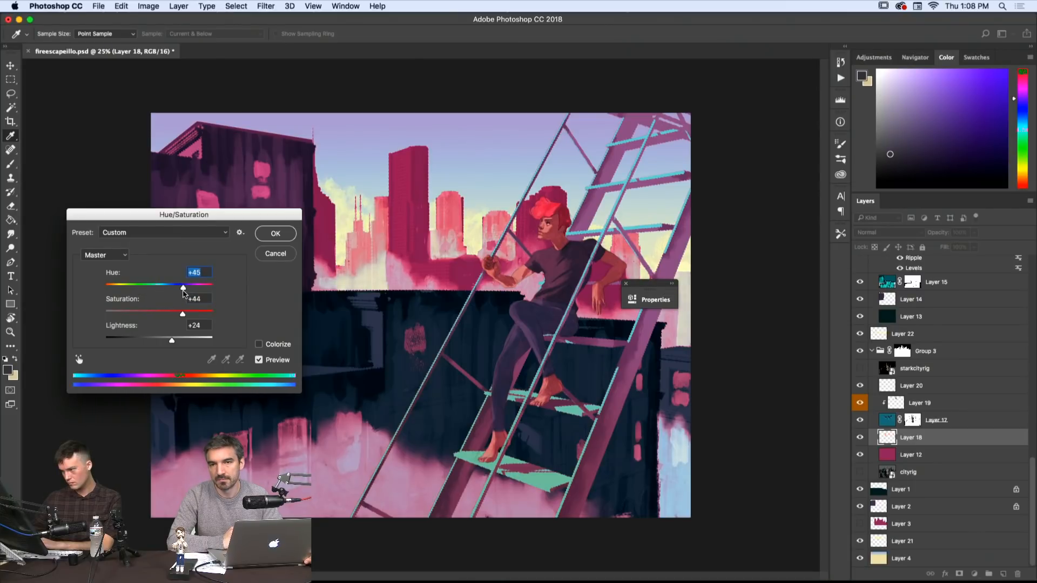
key(Return)
key(z)
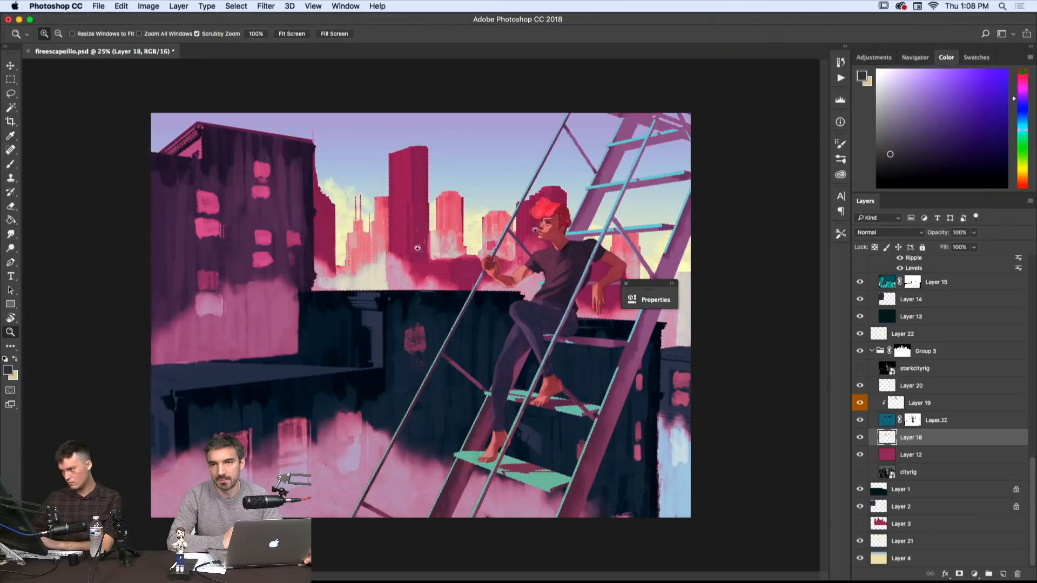
- Hide Layer 22 to remove the skyline mist, and compare the close buildings with and without Layer 15
scroll(932, 372, up, 2)
scroll(932, 373, up, 2)
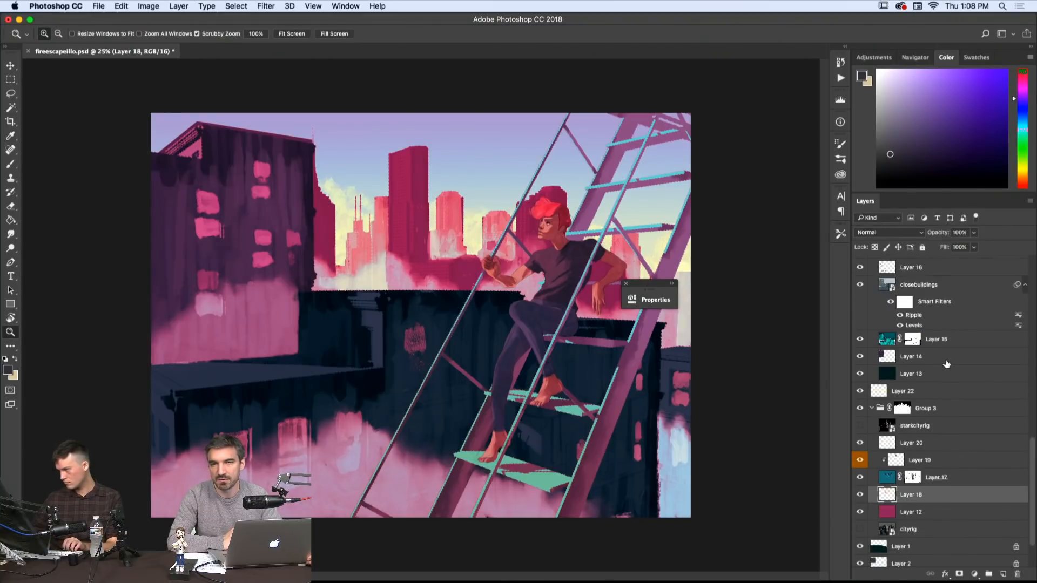
scroll(858, 352, up, 2)
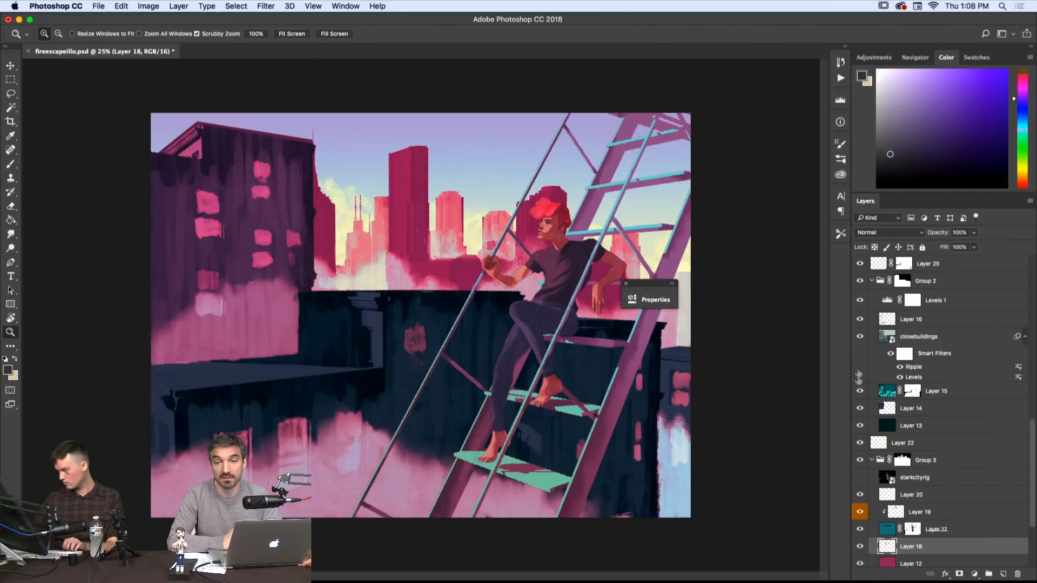
click(860, 443)
click(860, 443)
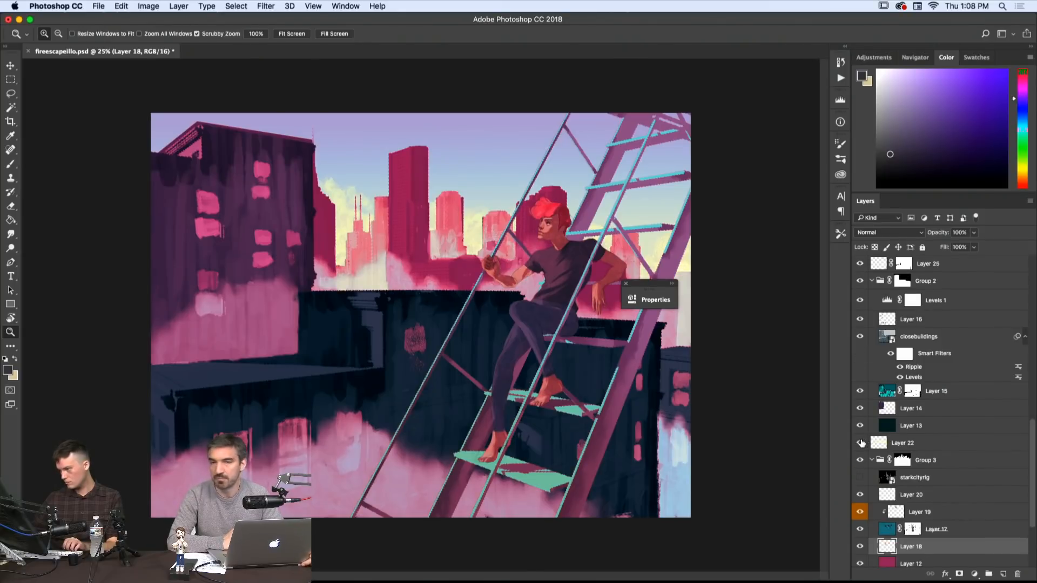
click(859, 443)
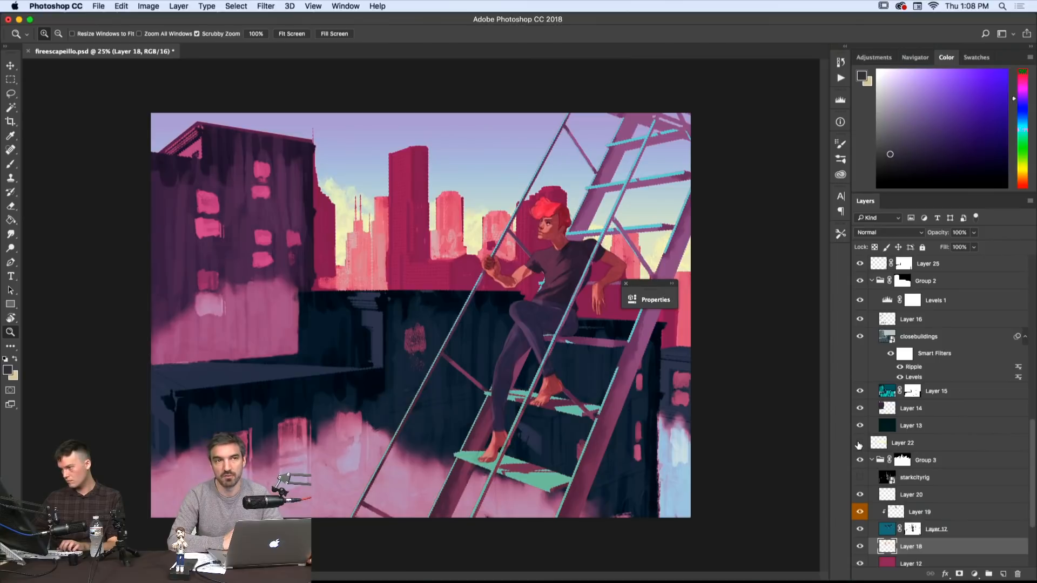
click(859, 390)
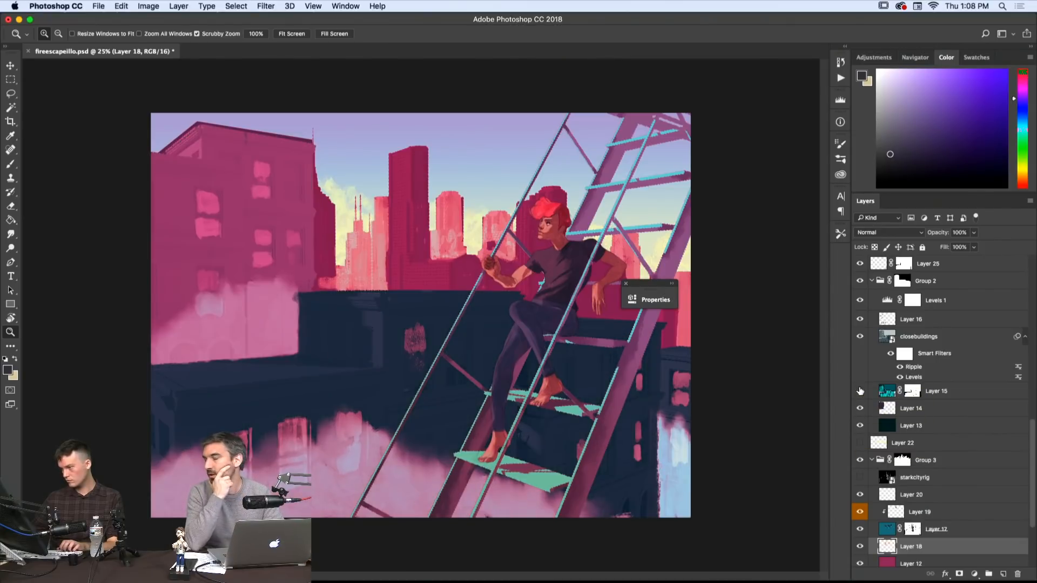
click(860, 391)
- Hide Layer 17 in Group 3 and compare the skyline with and without Layer 18
scroll(873, 399, down, 2)
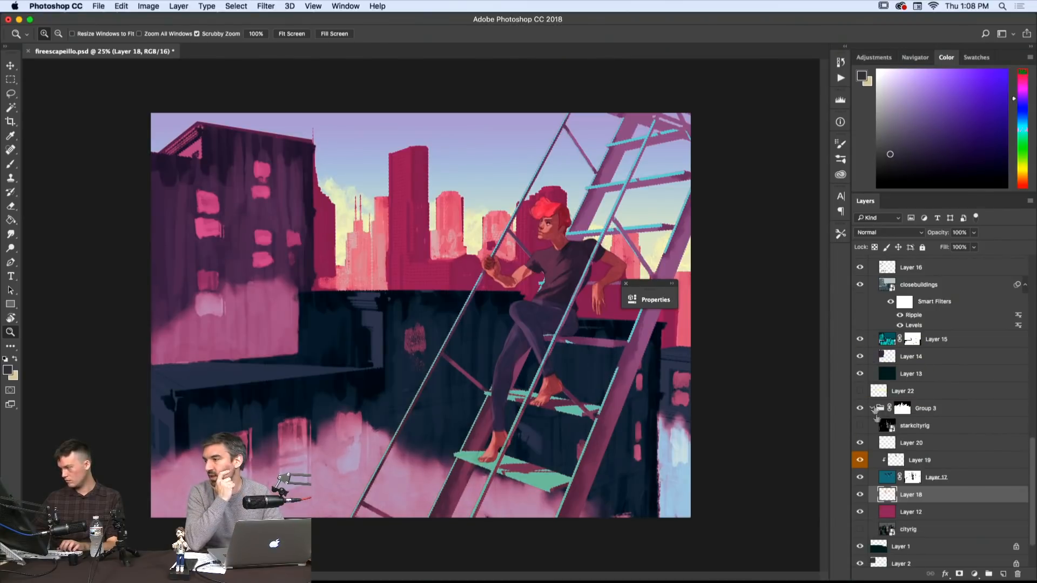
click(861, 478)
click(862, 479)
click(862, 480)
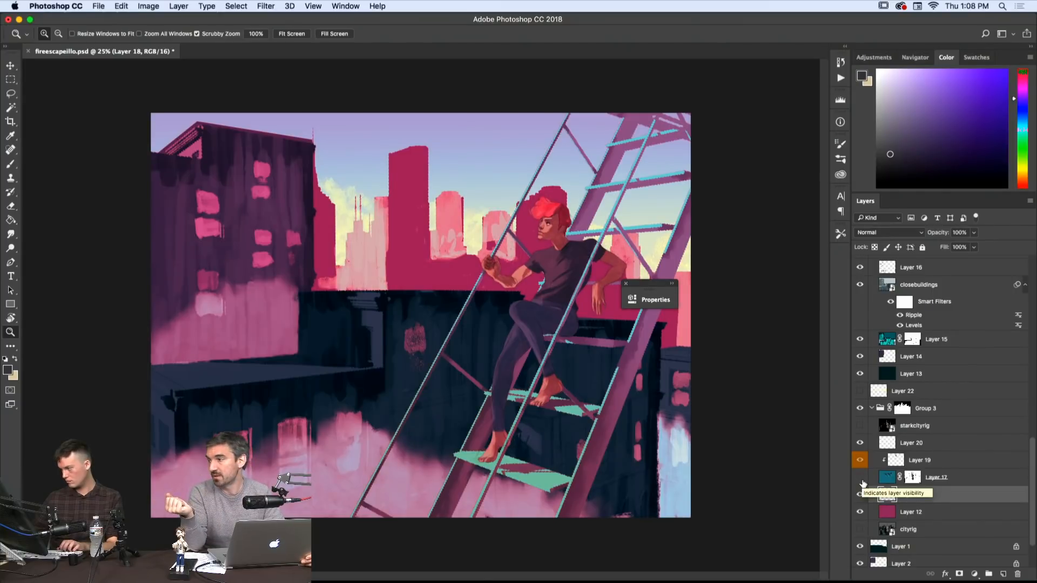
click(860, 478)
click(860, 494)
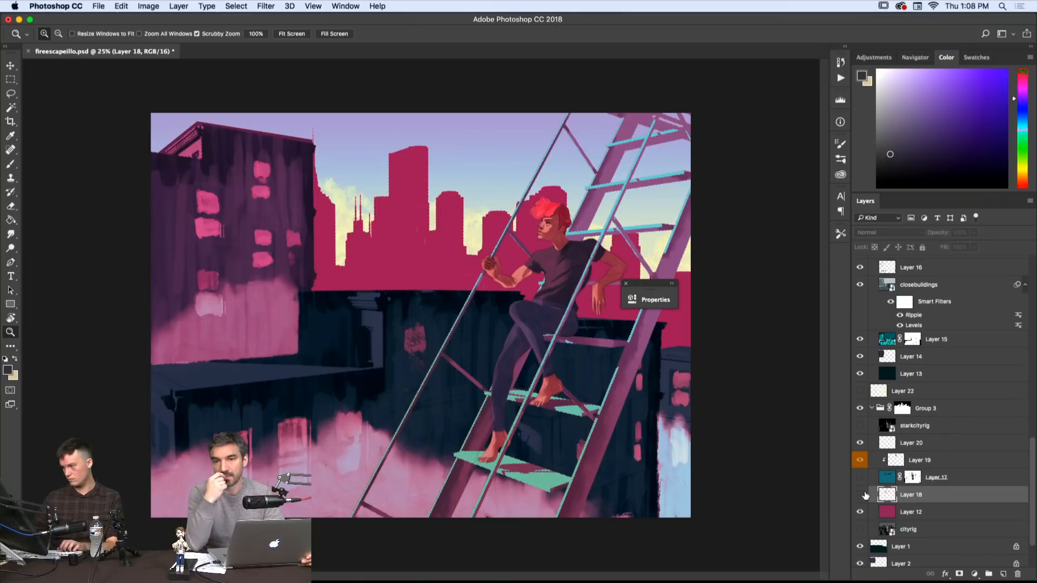
click(860, 495)
- Sample the salmon of the distant towers, paint over their patchy areas on Layer 18 and clean the edges with the Eraser
key(b)
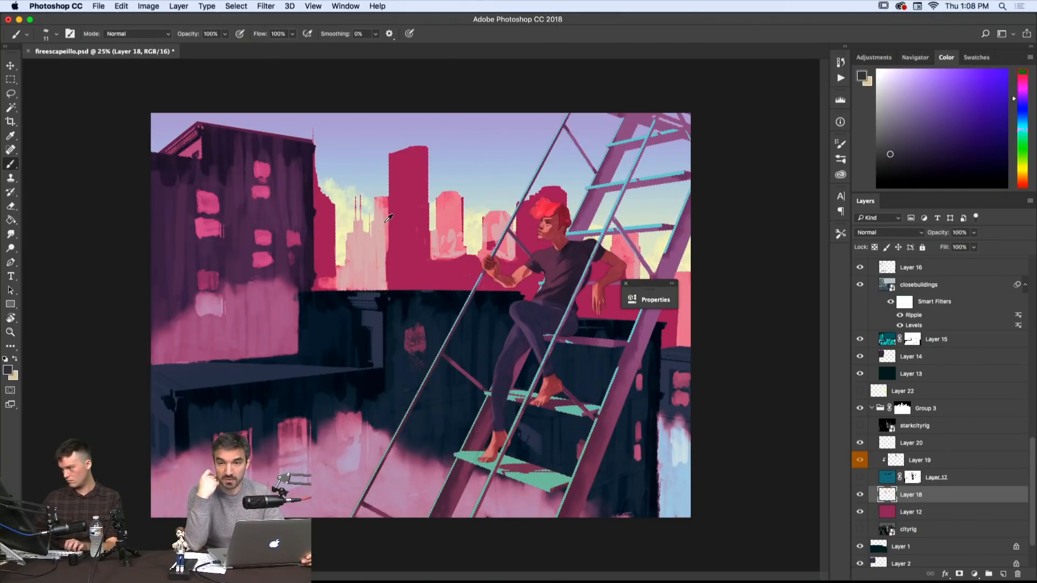
alt+click(442, 203)
key(bracketright)
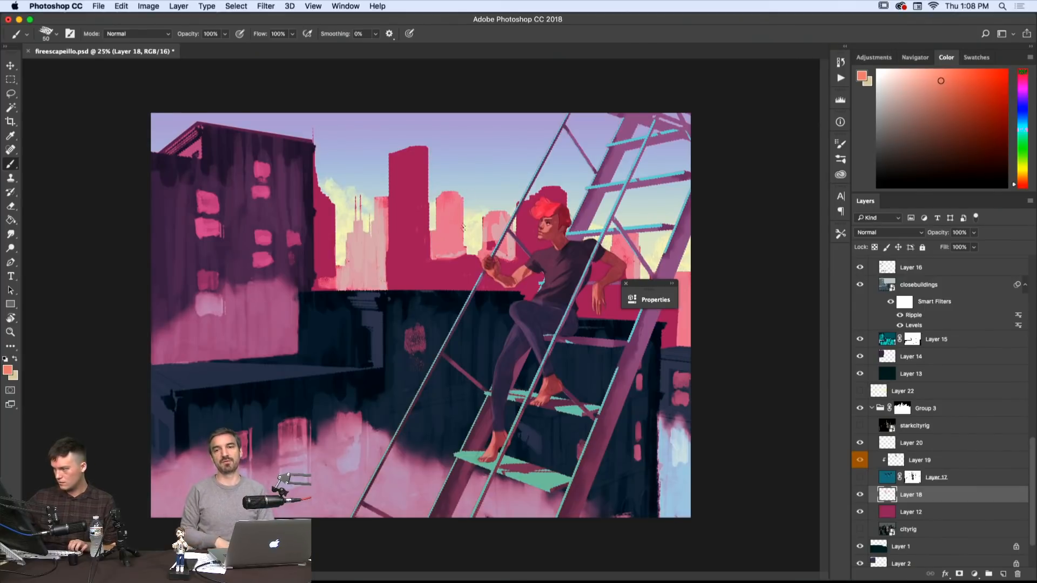
key(r)
mouse_move(528, 216)
mouse_down()
mouse_move(507, 198)
mouse_move(432, 199)
mouse_up()
key(e)
mouse_move(416, 242)
mouse_down()
mouse_move(388, 266)
mouse_move(416, 236)
mouse_up()
key(Escape)
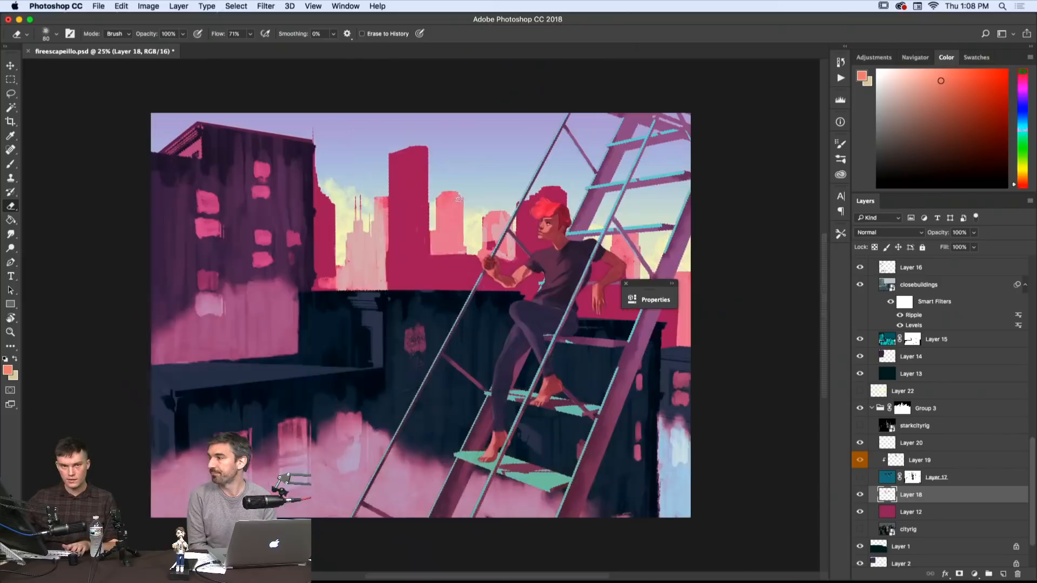
- Fill in the base of the distant towers beside the tall skyscraper with salmon, using a size 80 brush on Layer 18
key(b)
key(bracketright)
key(bracketright)
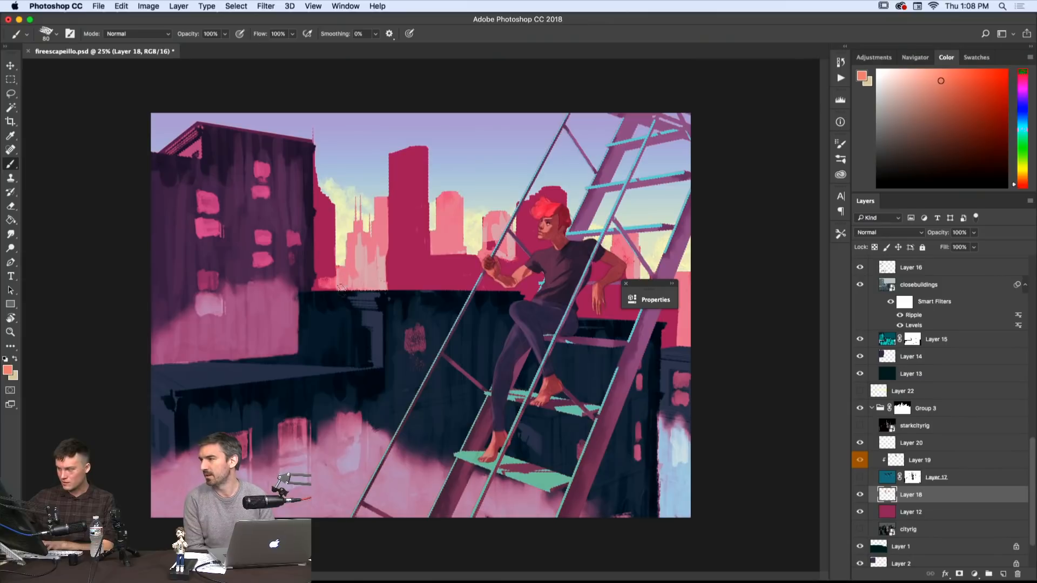
mouse_move(341, 282)
mouse_down()
mouse_move(363, 247)
mouse_move(366, 275)
mouse_move(380, 275)
mouse_move(380, 253)
mouse_move(386, 287)
mouse_up()
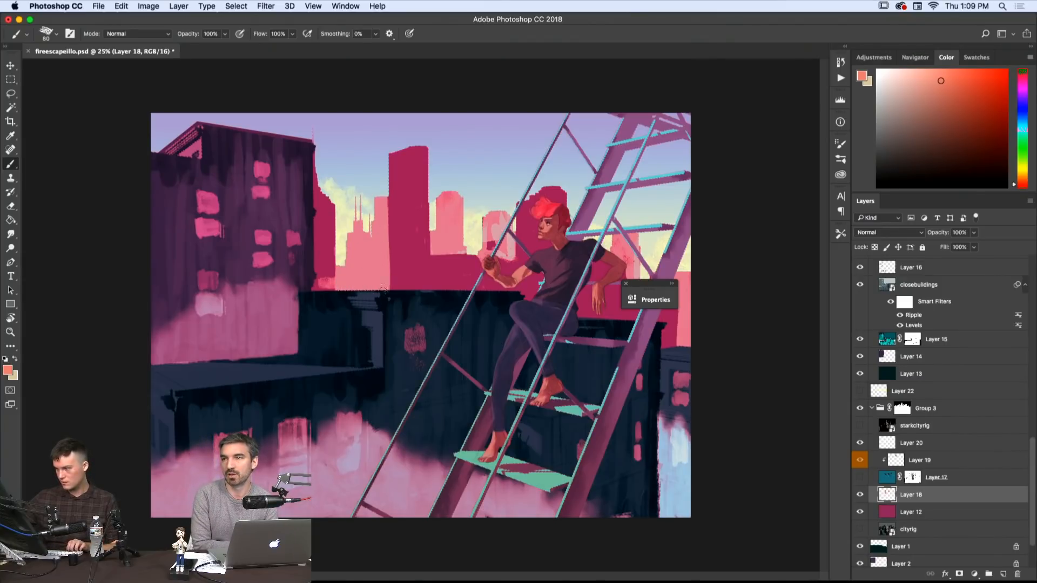
key(super+z)
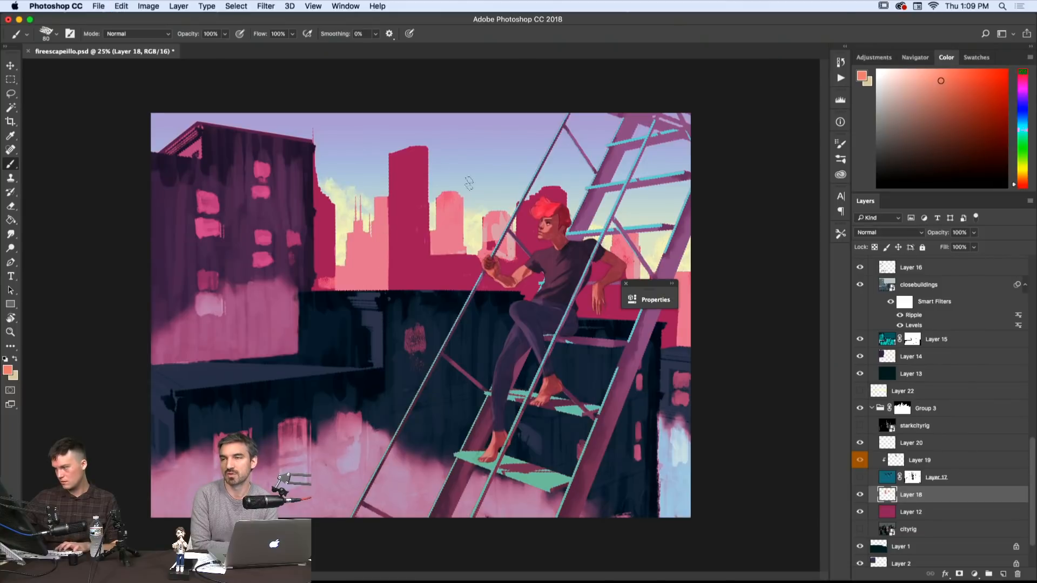
key(r)
key(e)
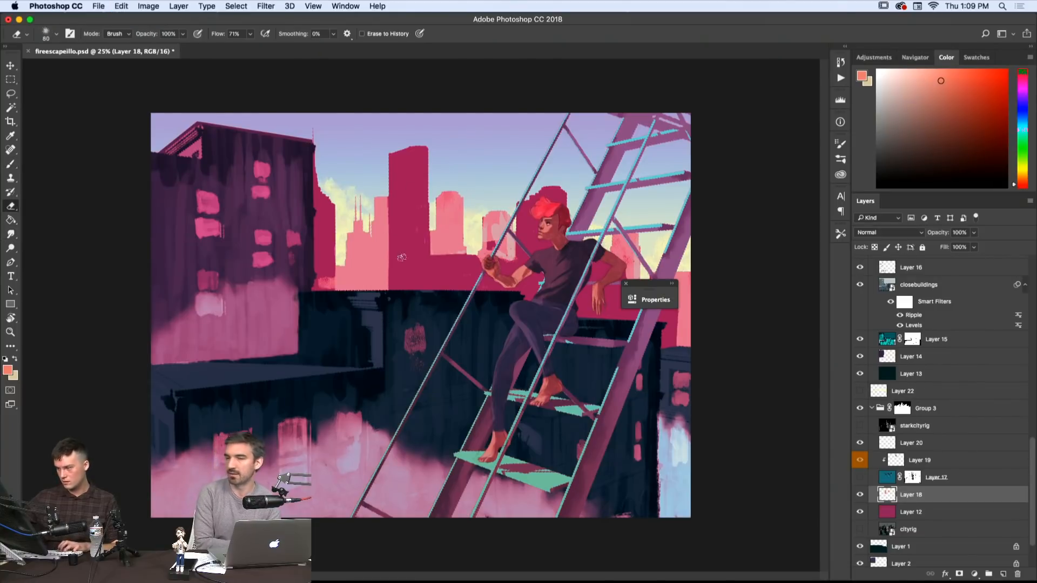
- Show Layer 17 again, select it and set its fill to 24%
click(860, 478)
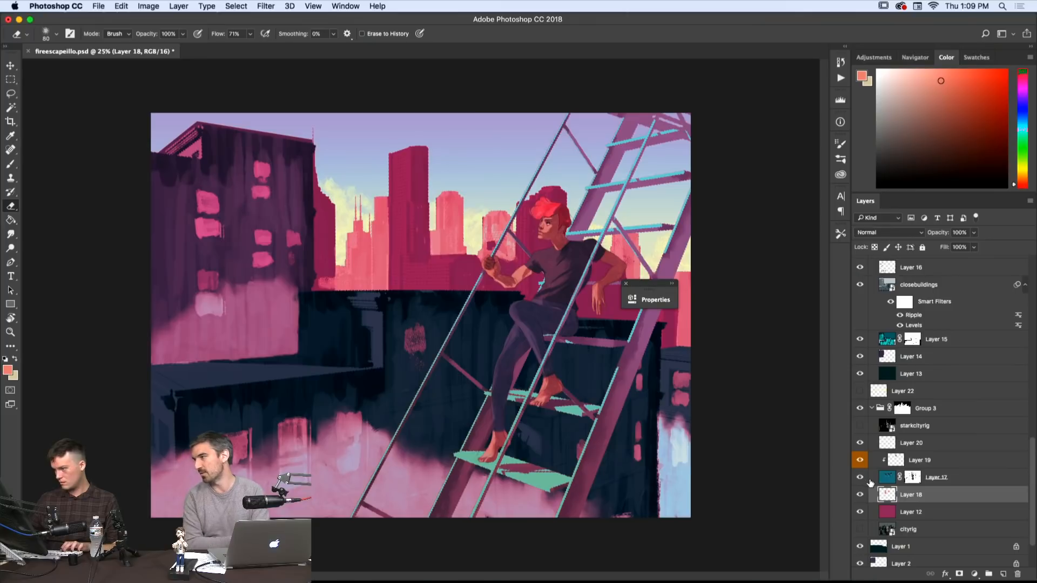
click(869, 479)
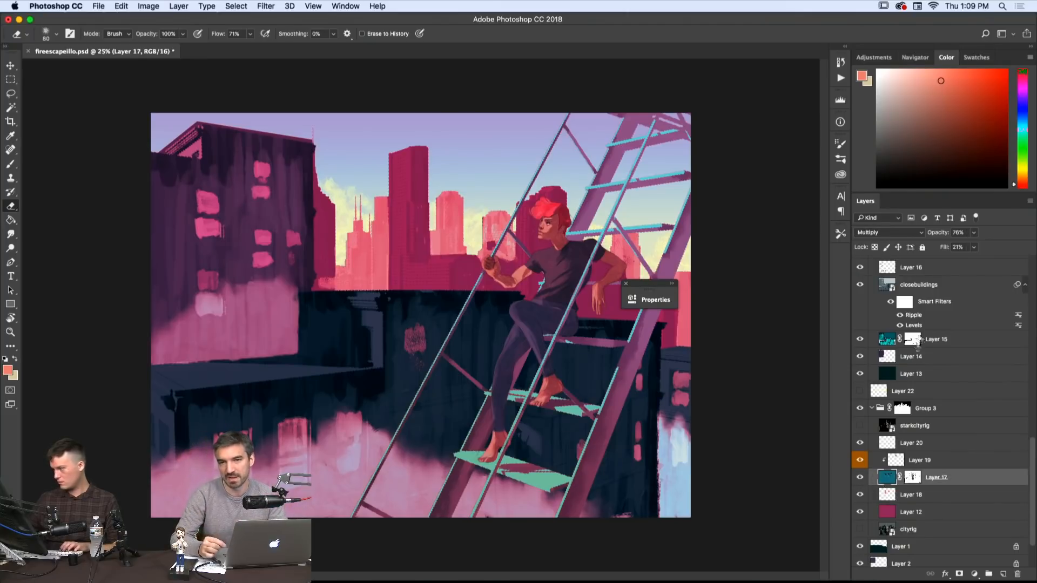
drag(973, 247, 967, 263)
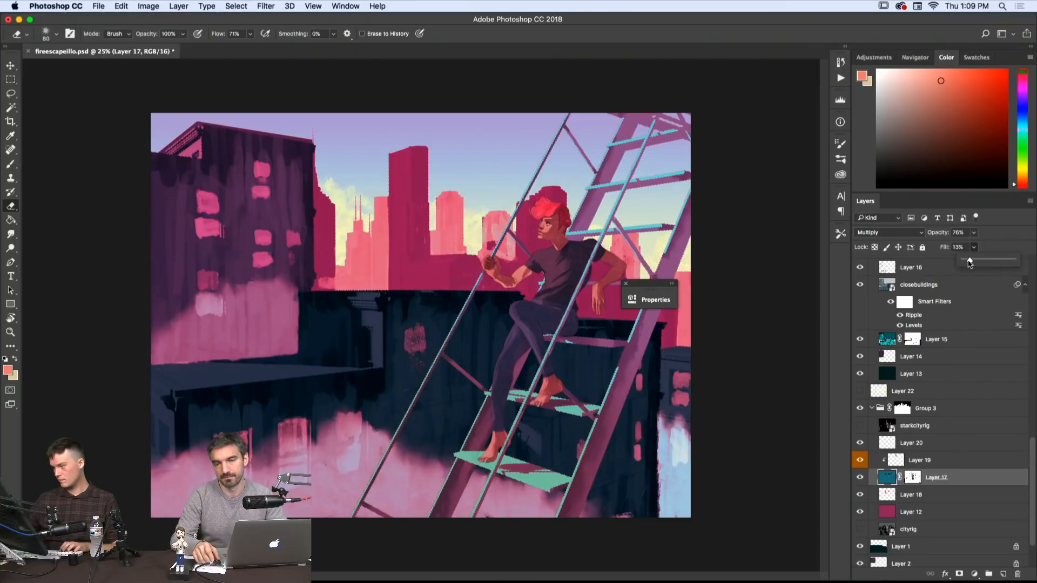
drag(971, 262, 974, 262)
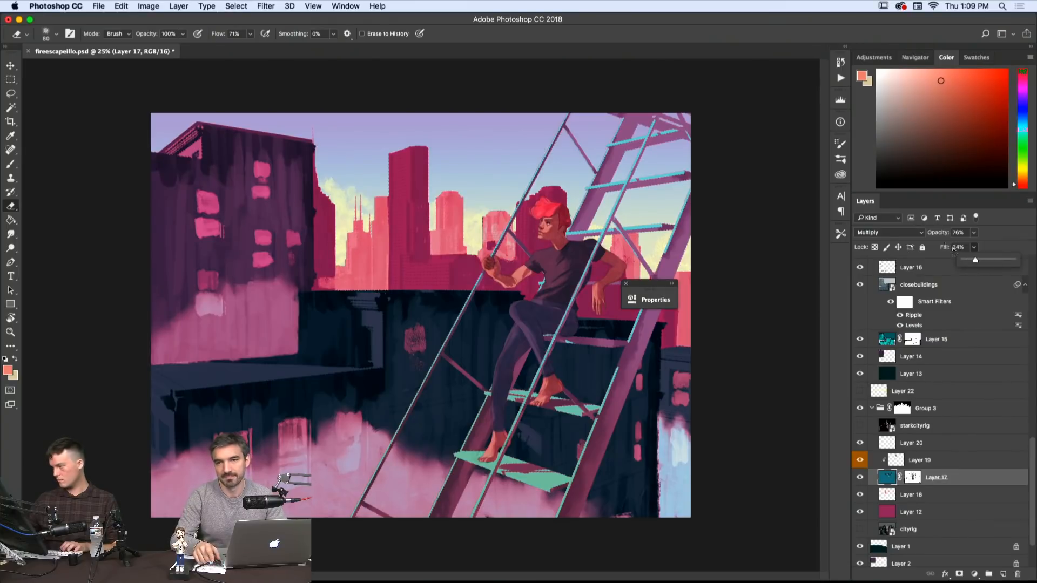
- Set Layer 17's blend mode to Normal and raise its fill to 36%
click(888, 232)
click(869, 200)
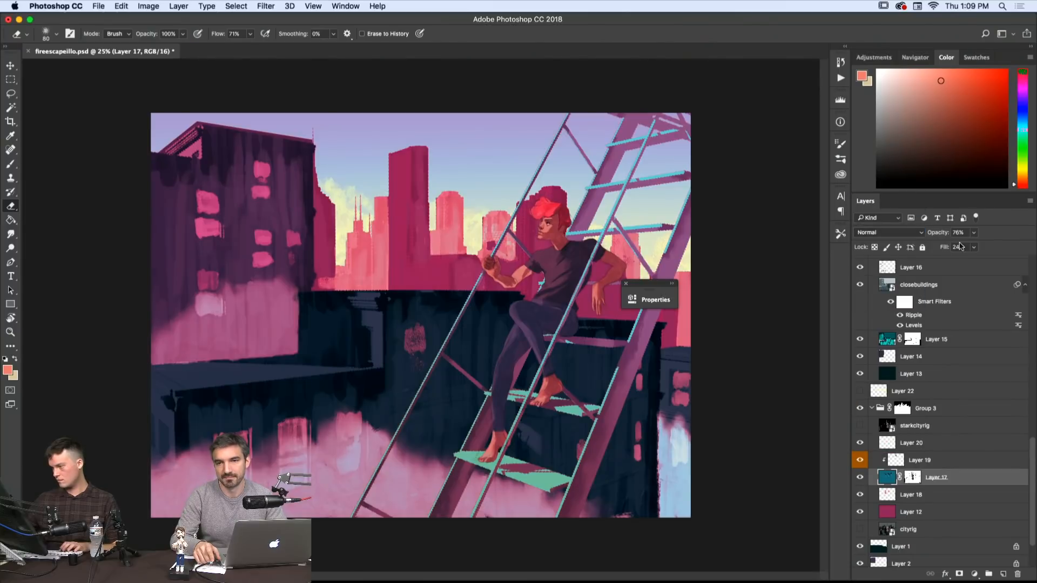
drag(974, 247, 981, 264)
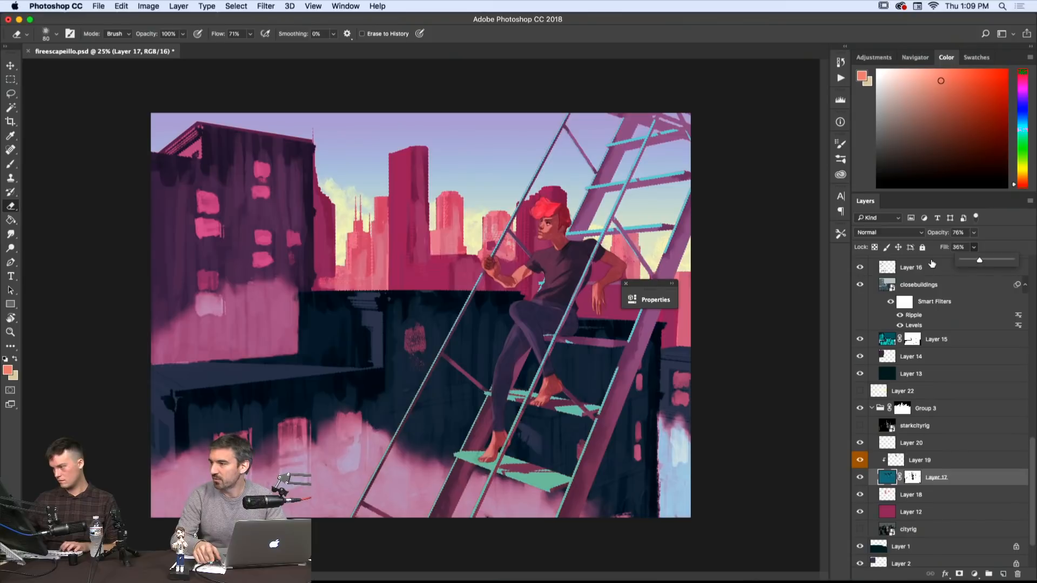
- Set Layer 17's blend mode to Multiply, lower its fill, and switch to the Brush tool
click(889, 232)
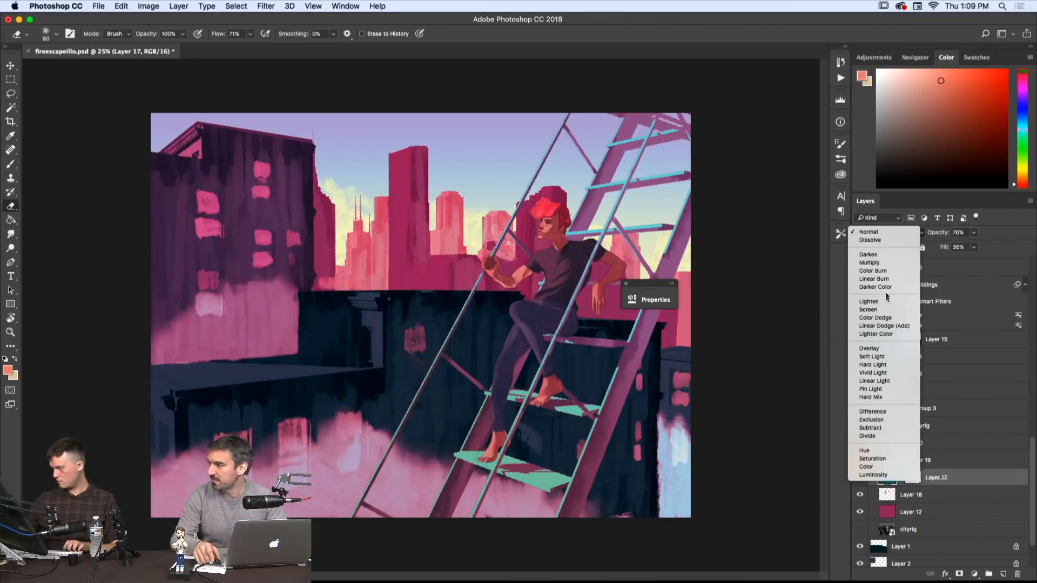
click(889, 258)
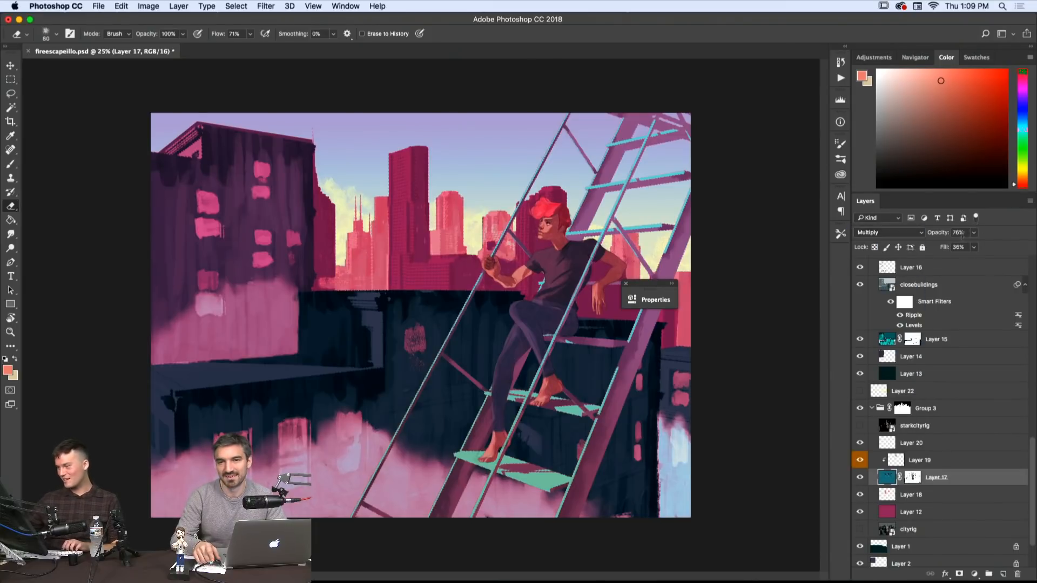
click(975, 248)
drag(973, 261, 963, 264)
key(b)
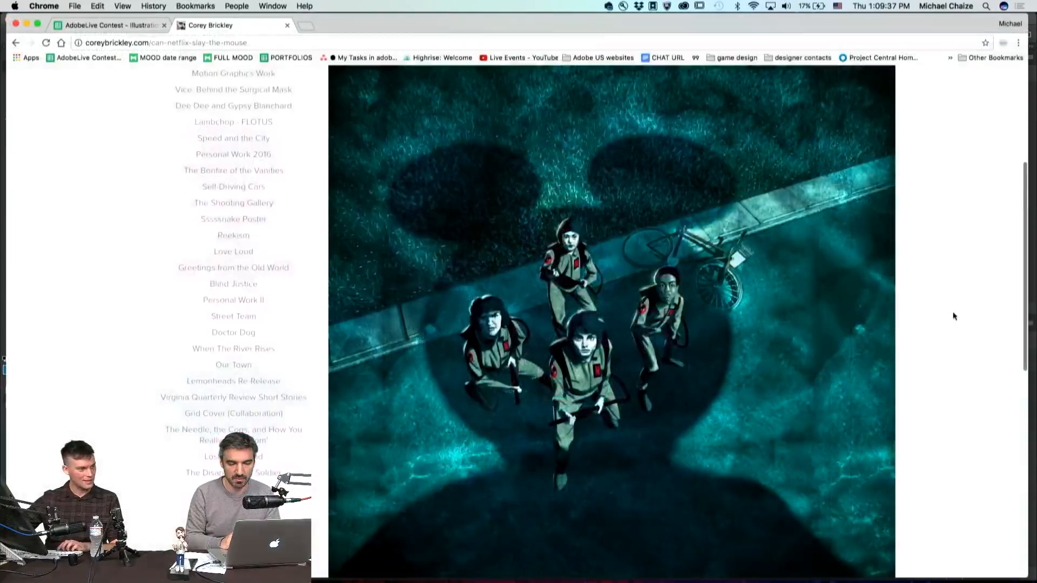
- In Chrome, examine the "Can Netflix Slay The Mouse?" illustration and its caption on the artist's portfolio page
scroll(951, 316, down, 3)
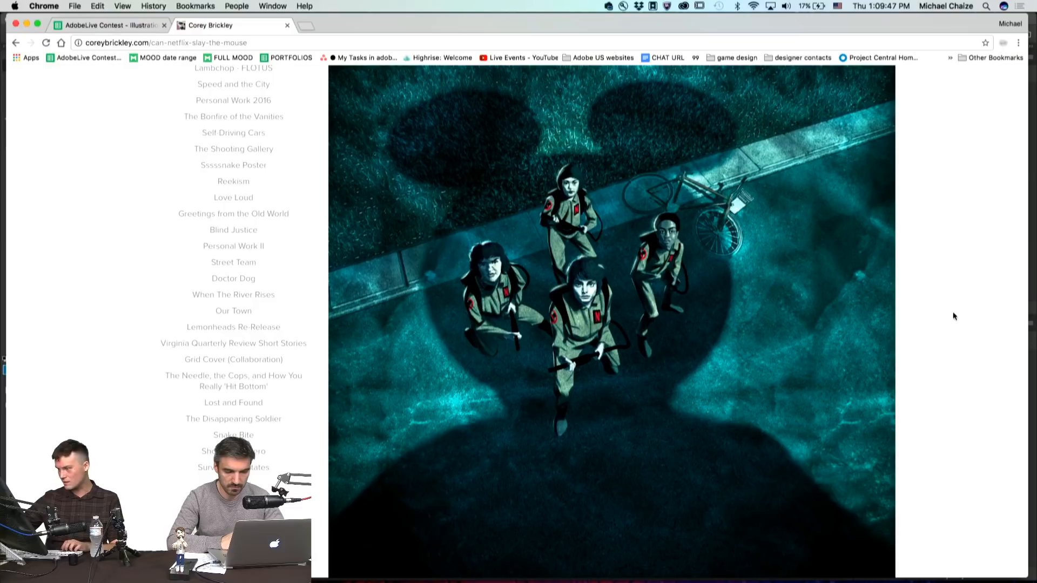
scroll(953, 316, up, 5)
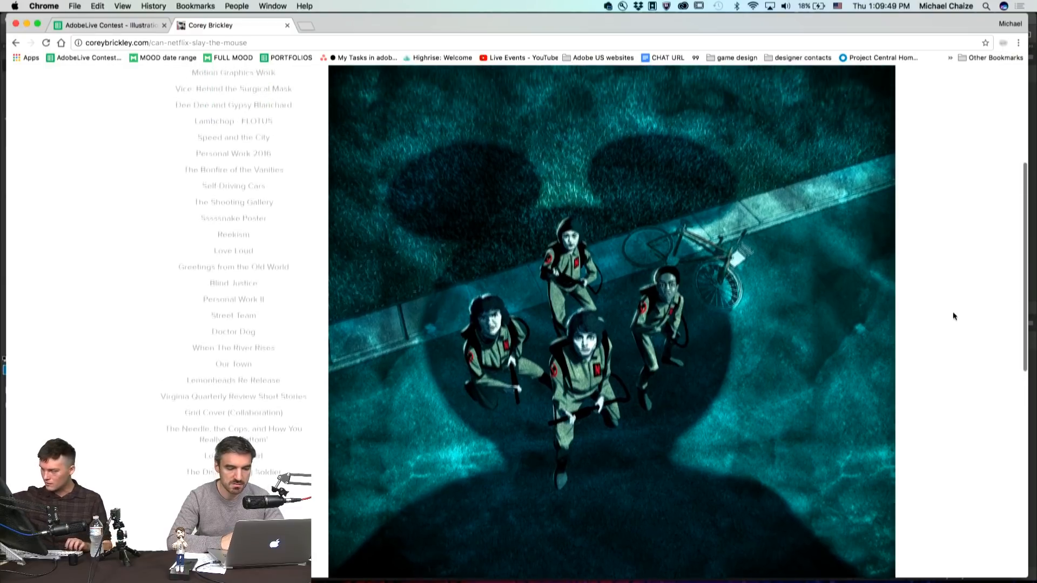
scroll(953, 316, up, 2)
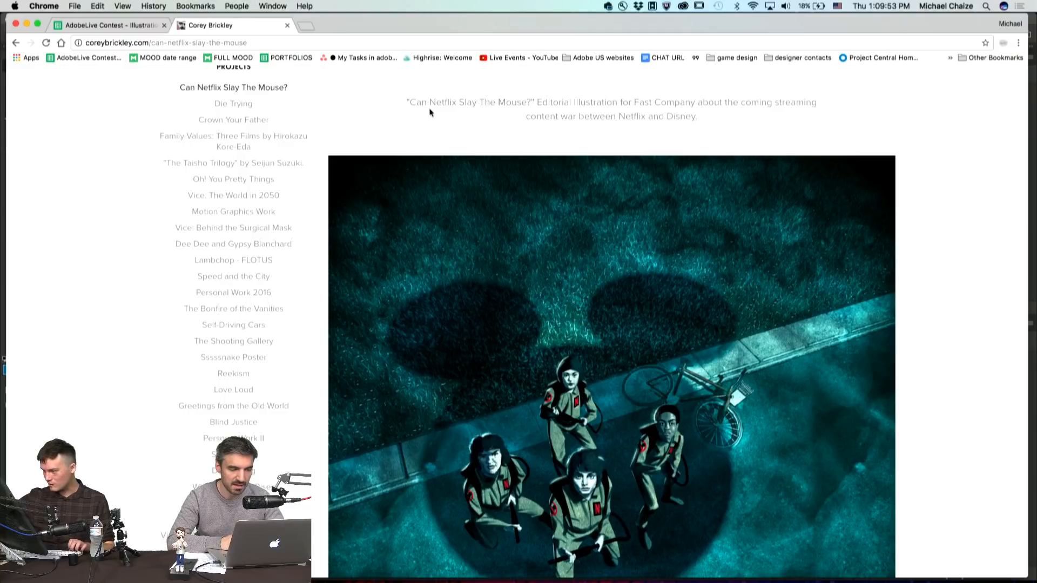
drag(410, 103, 523, 99)
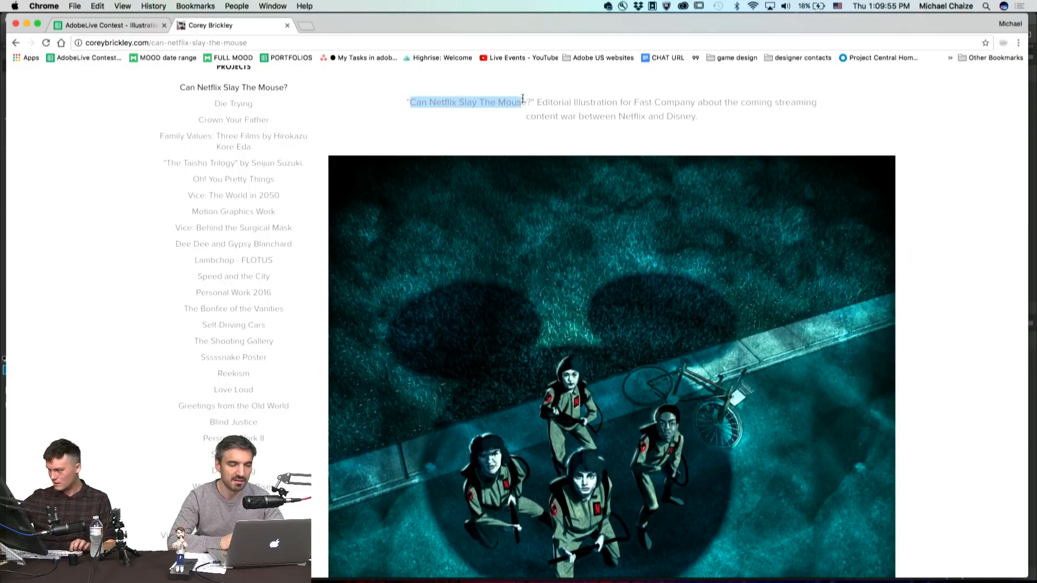
click(530, 100)
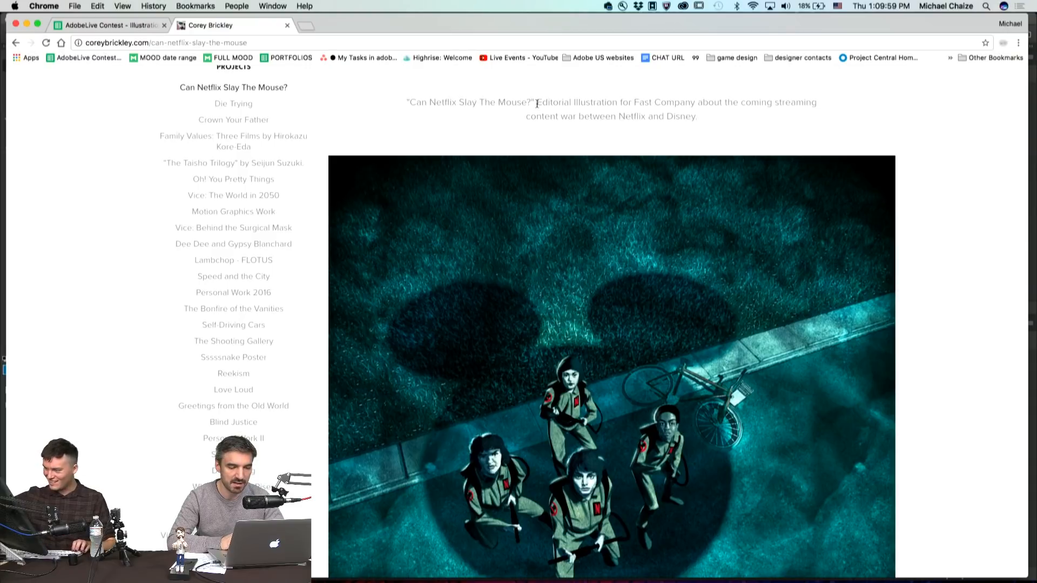
scroll(832, 309, down, 5)
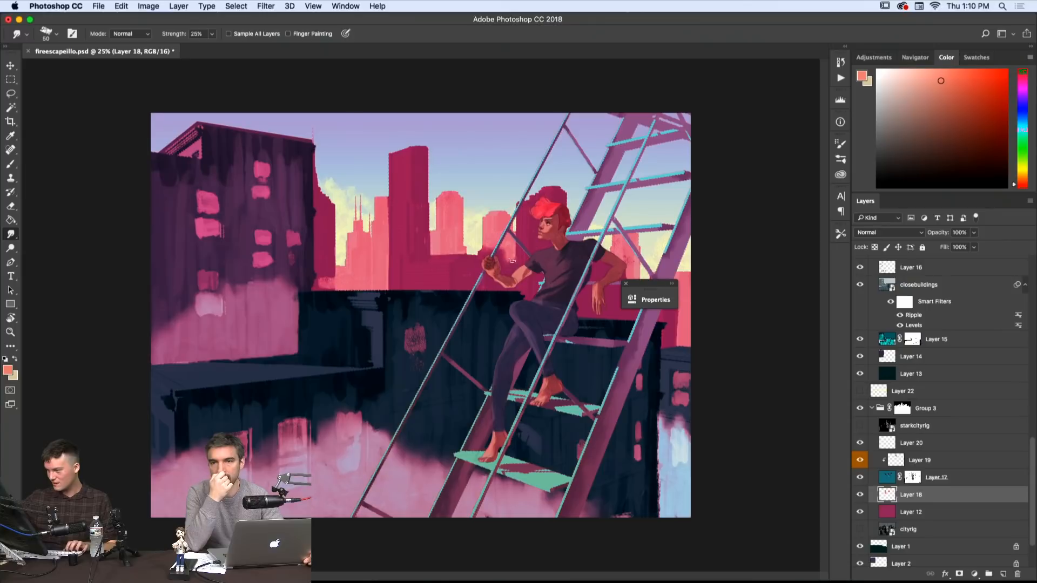
- In Photoshop, switch to the Brush tool and open reference.psd from the Desktop
key(b)
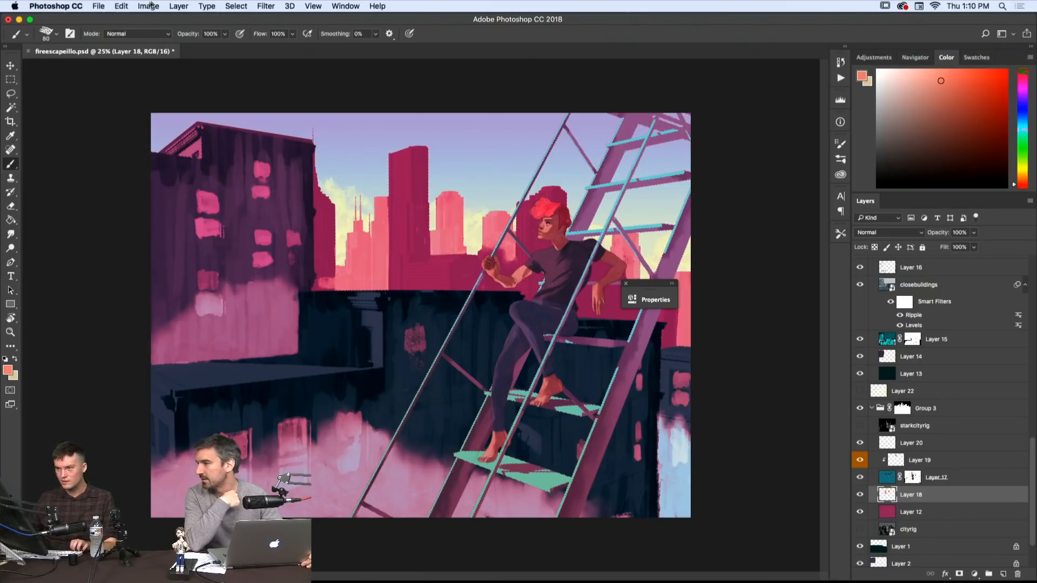
click(106, 5)
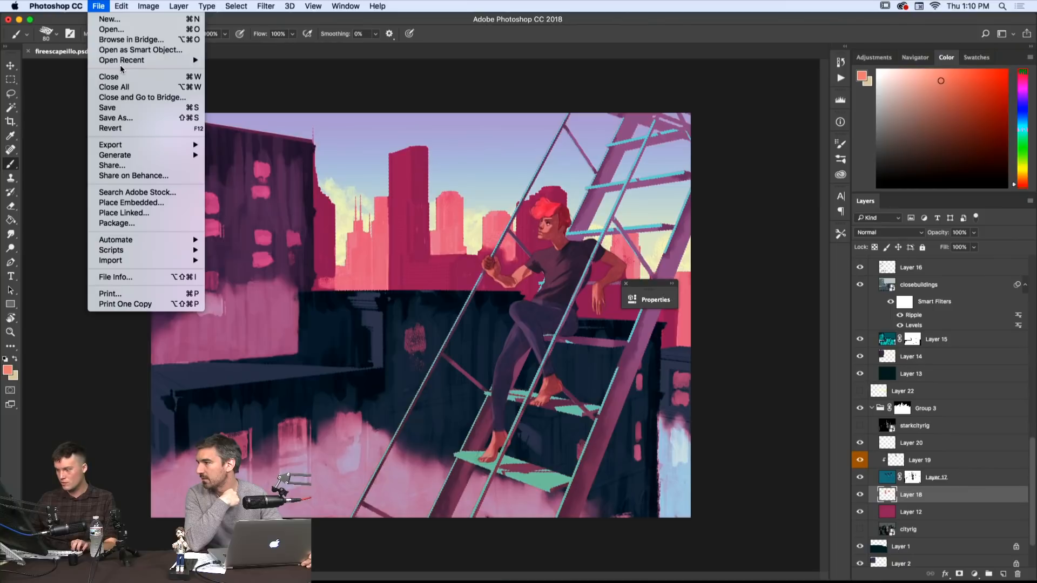
mouse_move(133, 61)
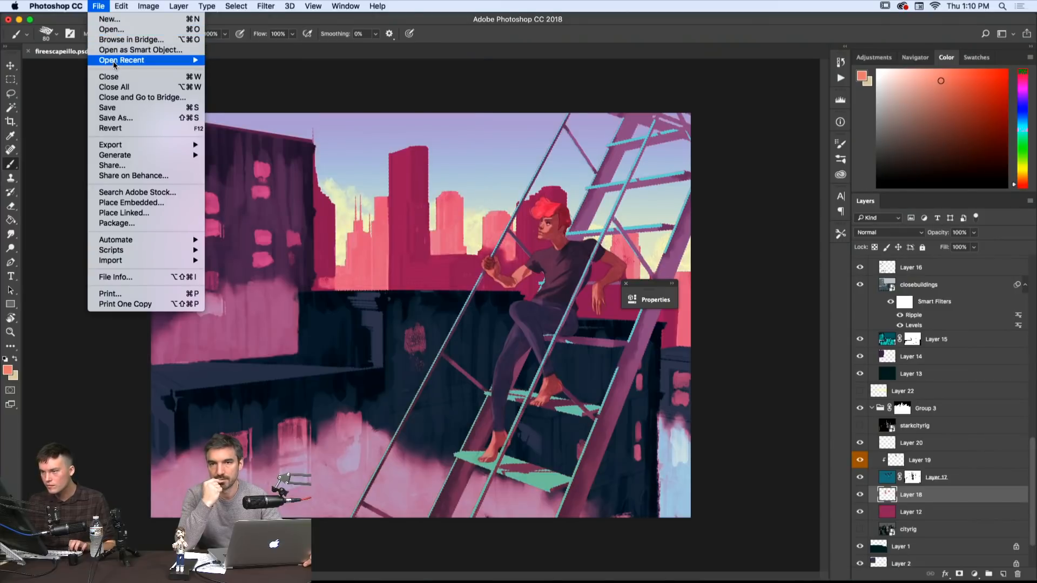
click(123, 30)
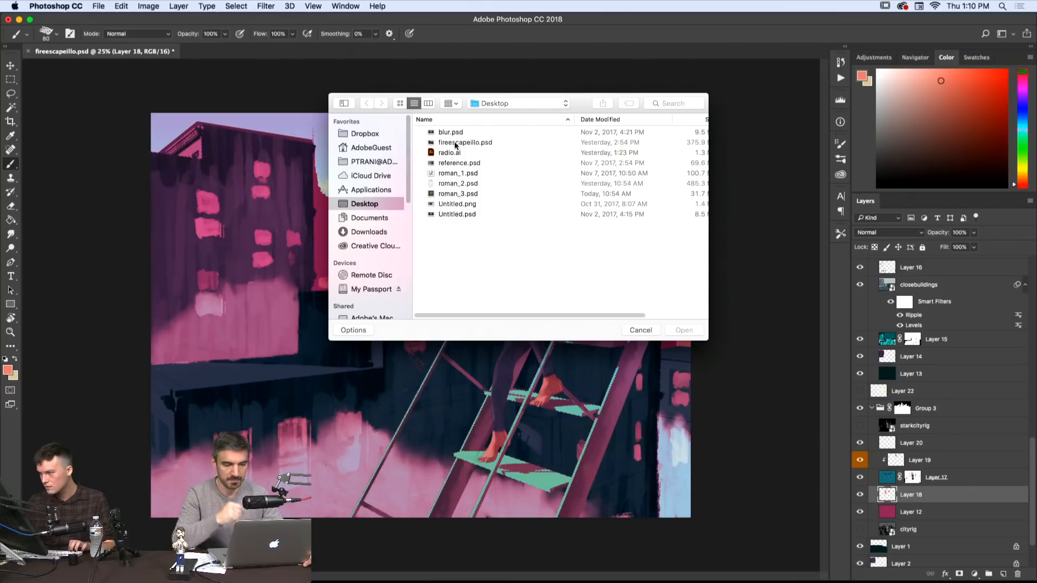
click(453, 162)
double_click(440, 161)
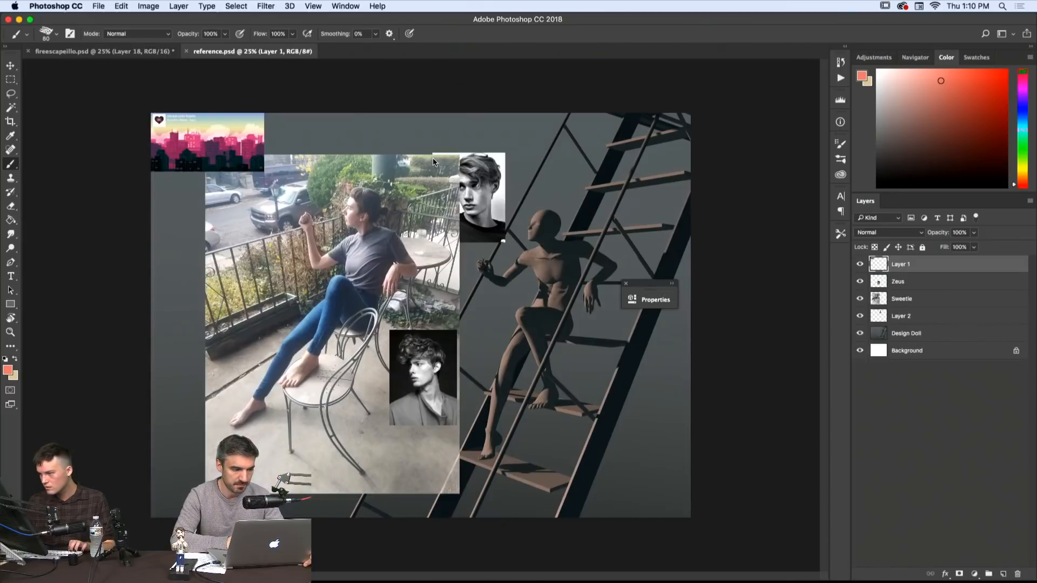
- Float reference.psd in its own narrower window and frame the pose photo, portrait references and mannequin in it
drag(219, 52, 41, 90)
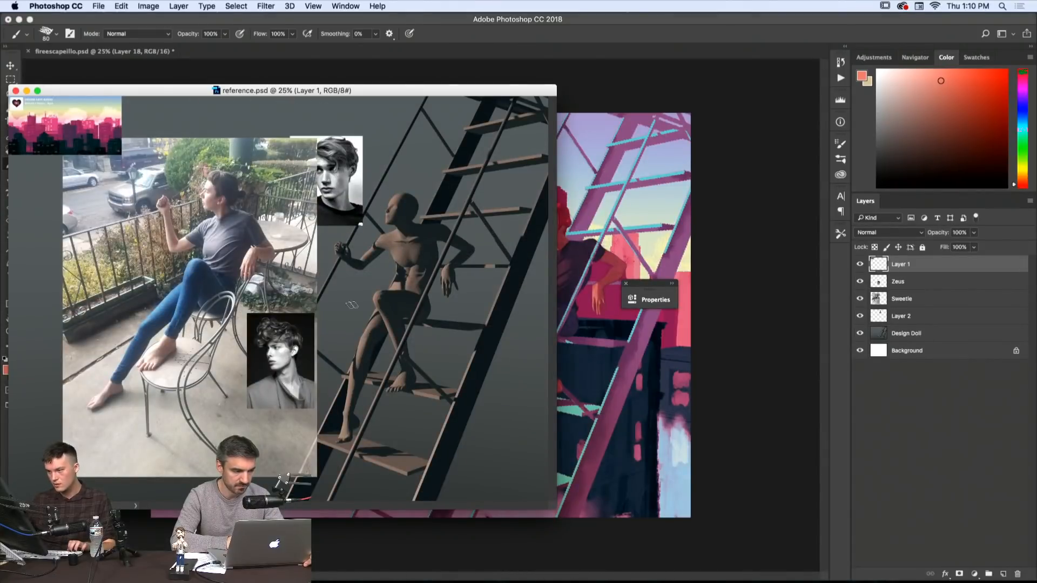
drag(555, 511, 323, 498)
drag(272, 343, 145, 347)
drag(219, 97, 258, 97)
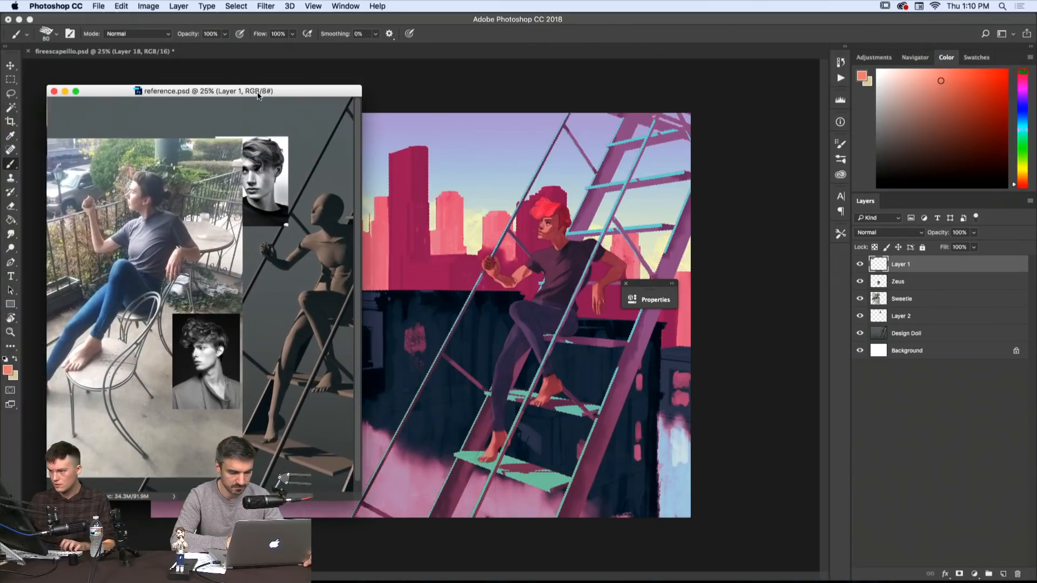
drag(256, 223, 233, 230)
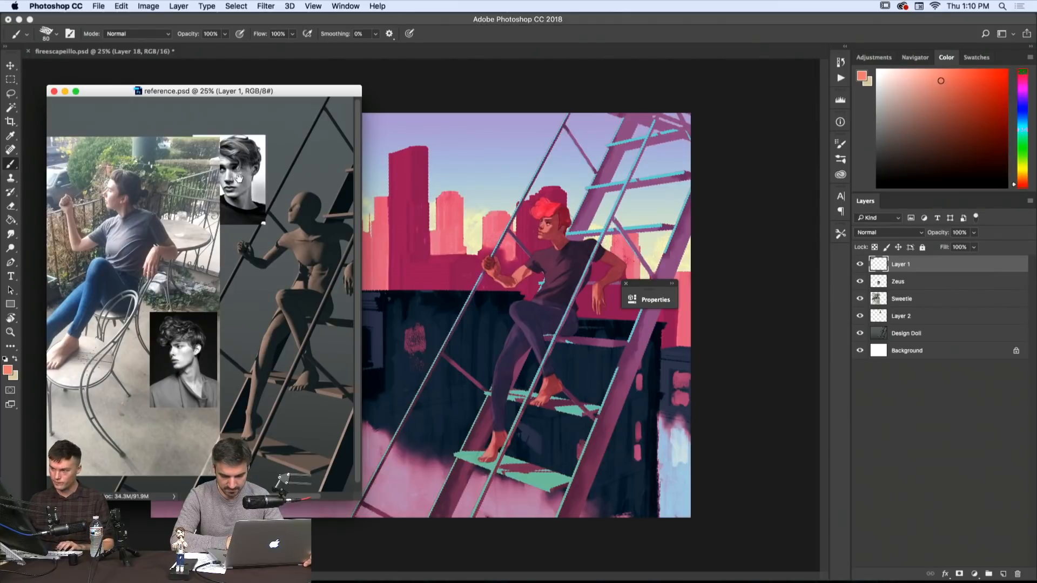
drag(238, 179, 261, 180)
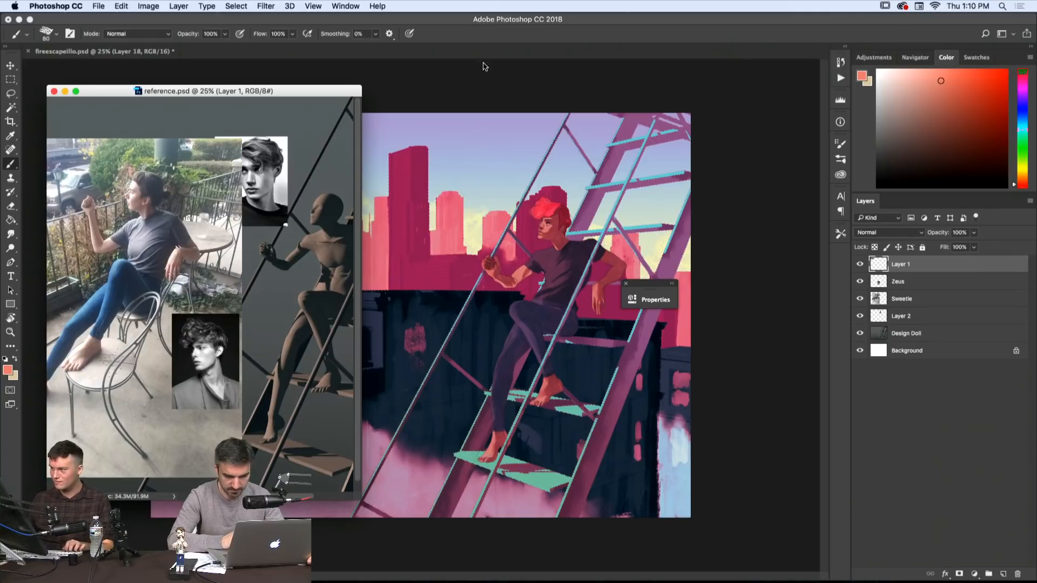
- Float fireescapeillo.psd in its own window, bring reference.psd back into view, and narrow and place the illustration window beside it
key(super+w)
drag(79, 52, 349, 69)
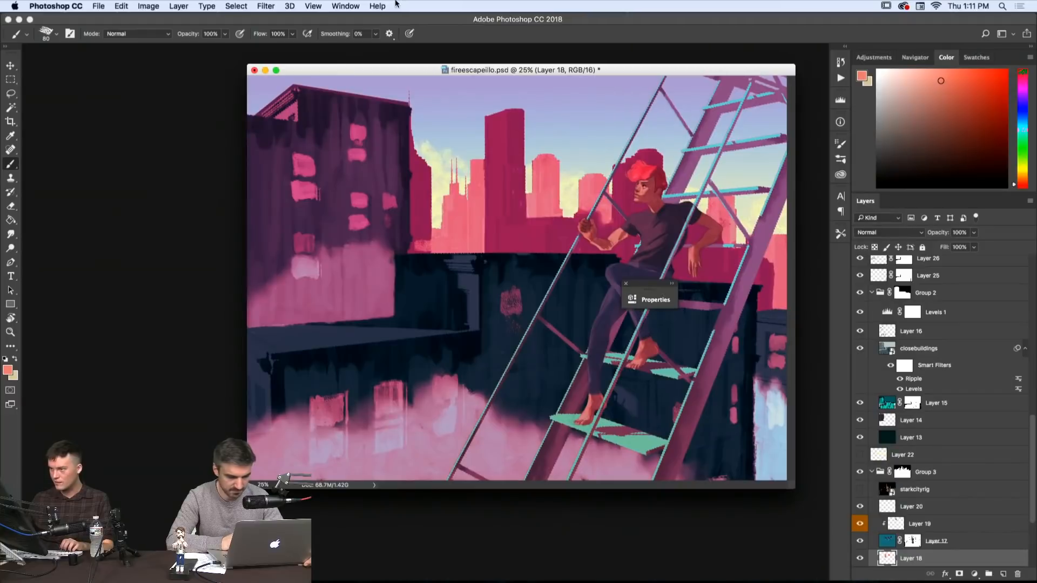
click(346, 6)
click(362, 425)
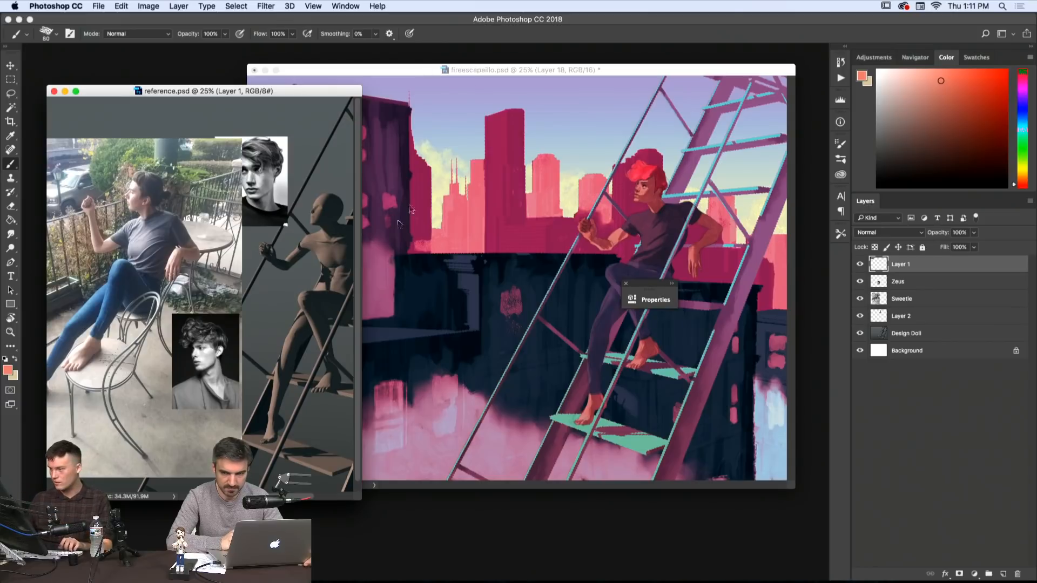
click(433, 67)
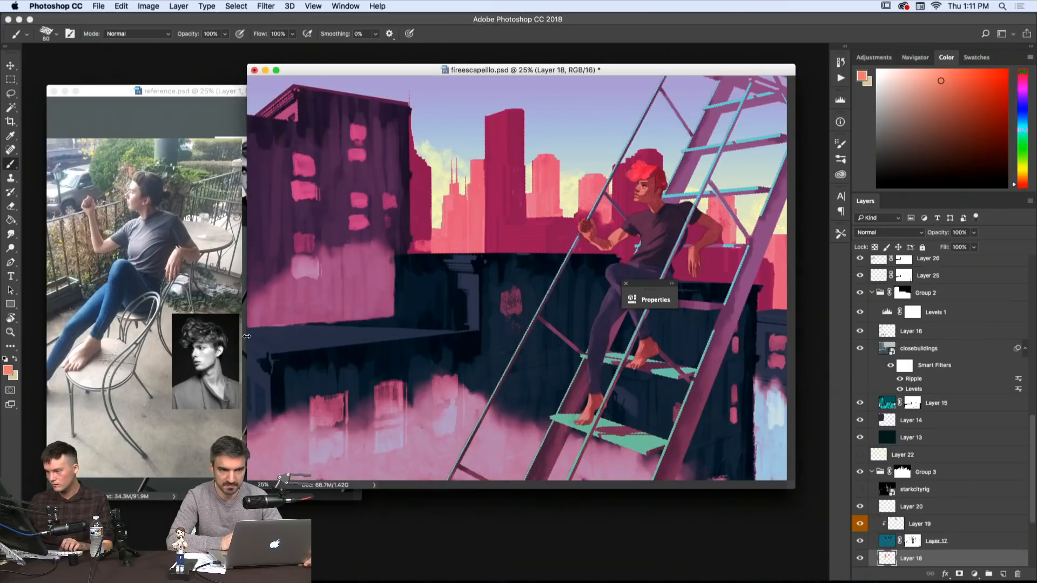
drag(246, 336, 408, 338)
drag(575, 337, 413, 337)
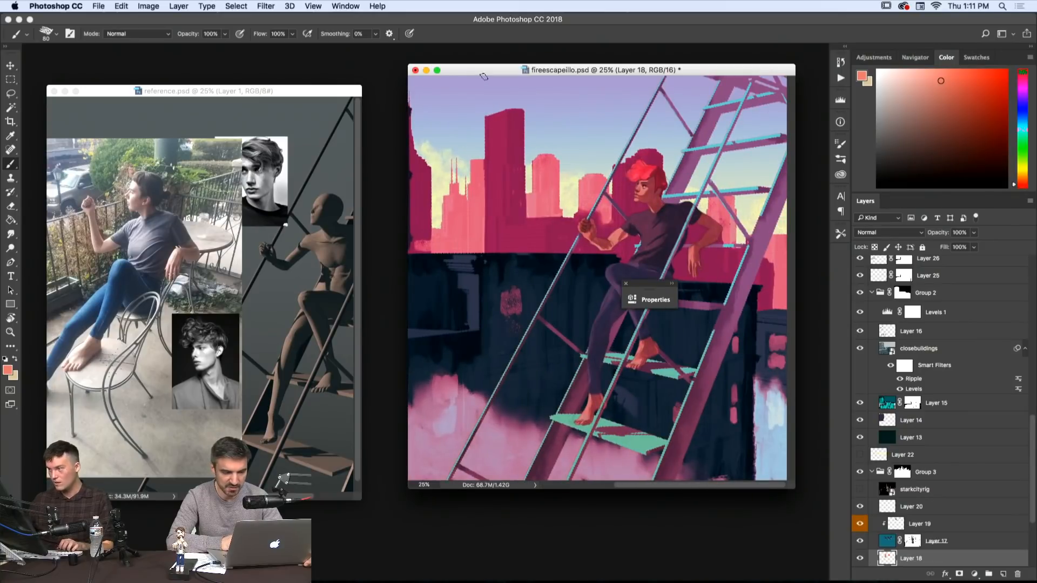
drag(484, 73, 447, 74)
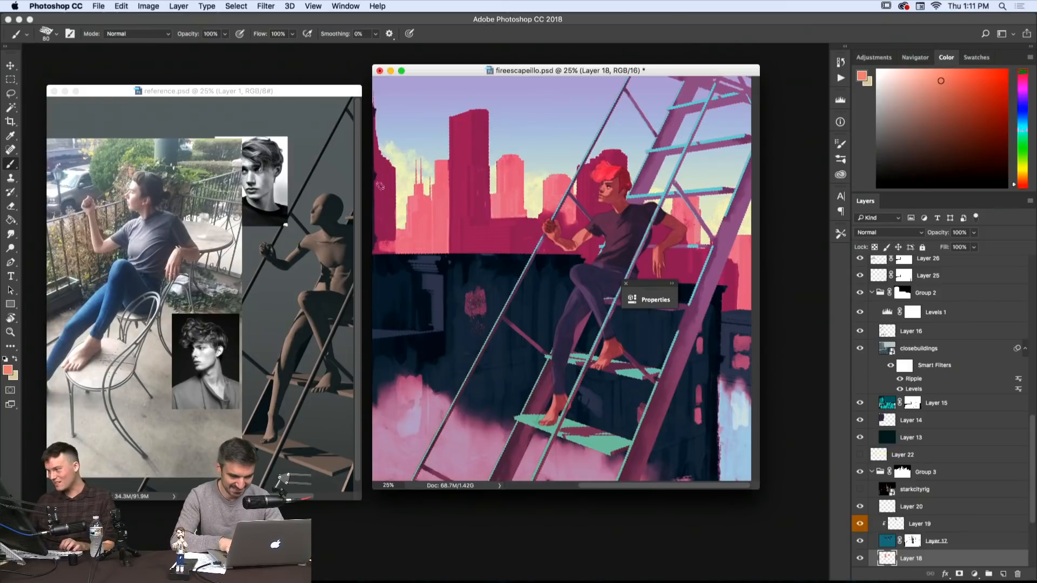
mouse_move(508, 243)
mouse_down()
mouse_move(536, 222)
mouse_move(472, 225)
mouse_up()
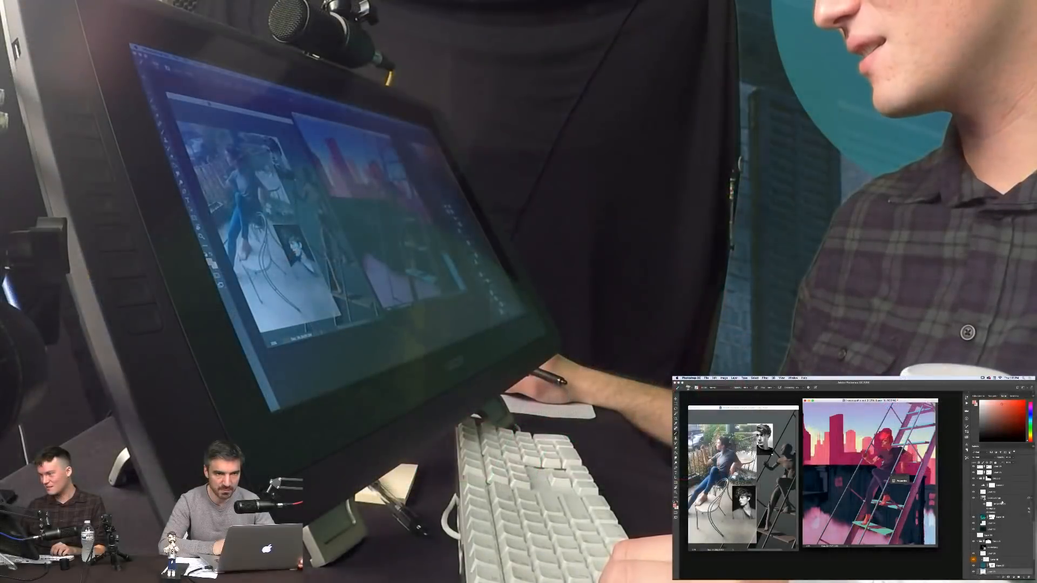
- Compare the illustration with Layer 15 hidden and shown, select that layer and set its fill to 87%
scroll(1001, 519, up, 3)
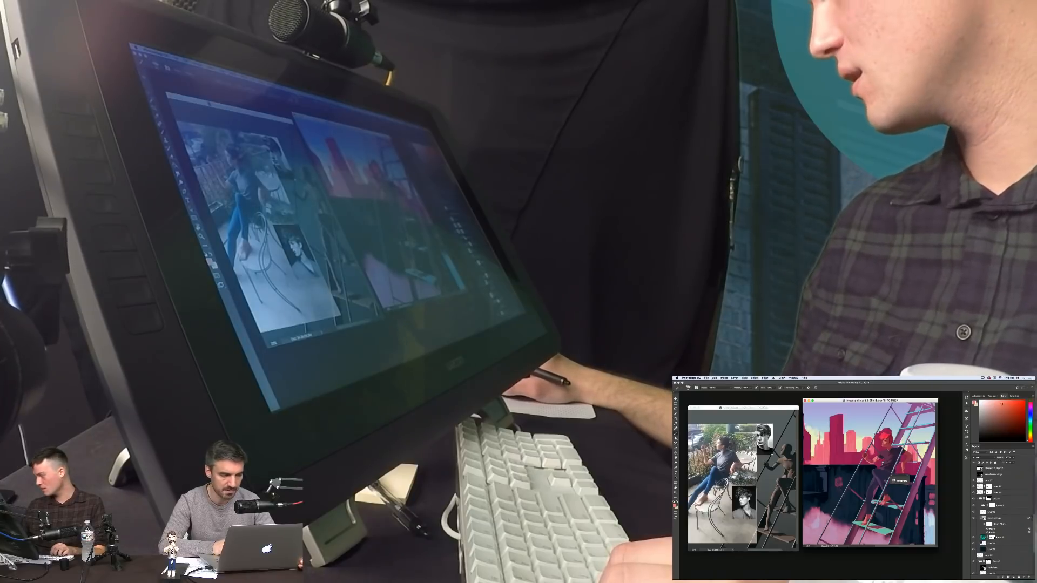
scroll(999, 513, up, 3)
scroll(999, 519, down, 3)
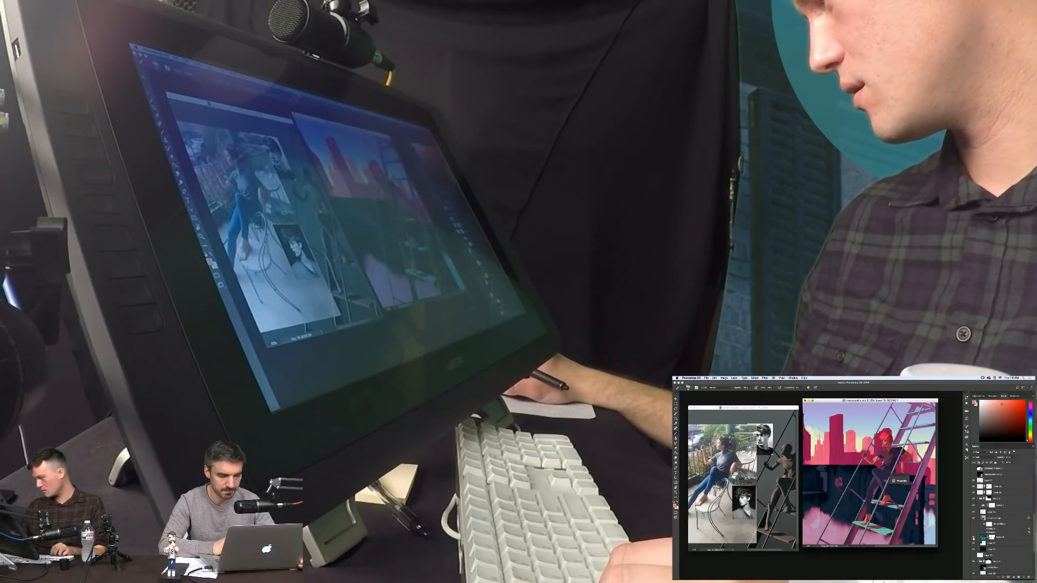
click(972, 538)
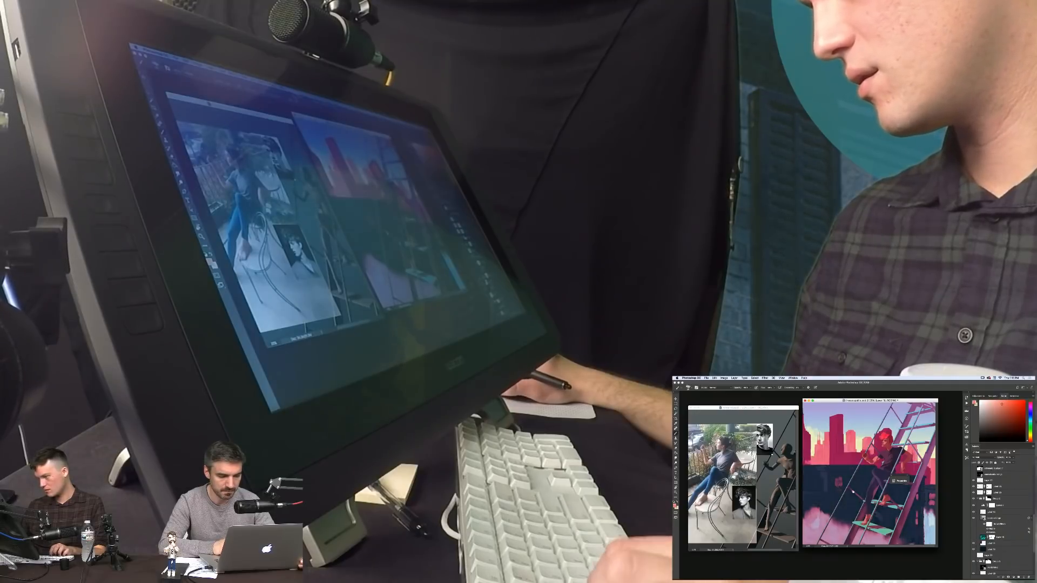
mouse_move(854, 494)
mouse_down()
mouse_move(910, 494)
mouse_move(854, 493)
mouse_up()
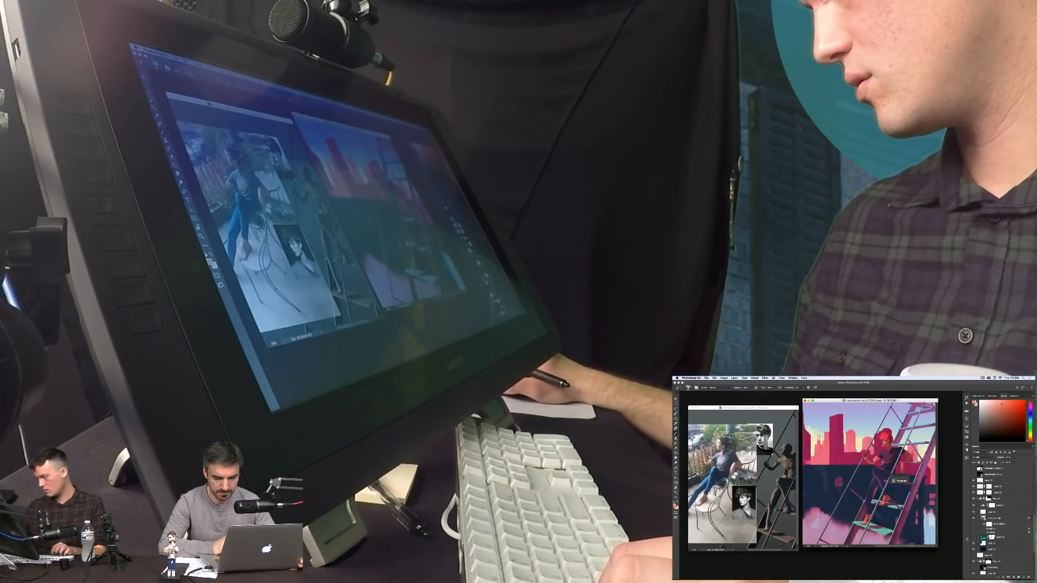
click(972, 538)
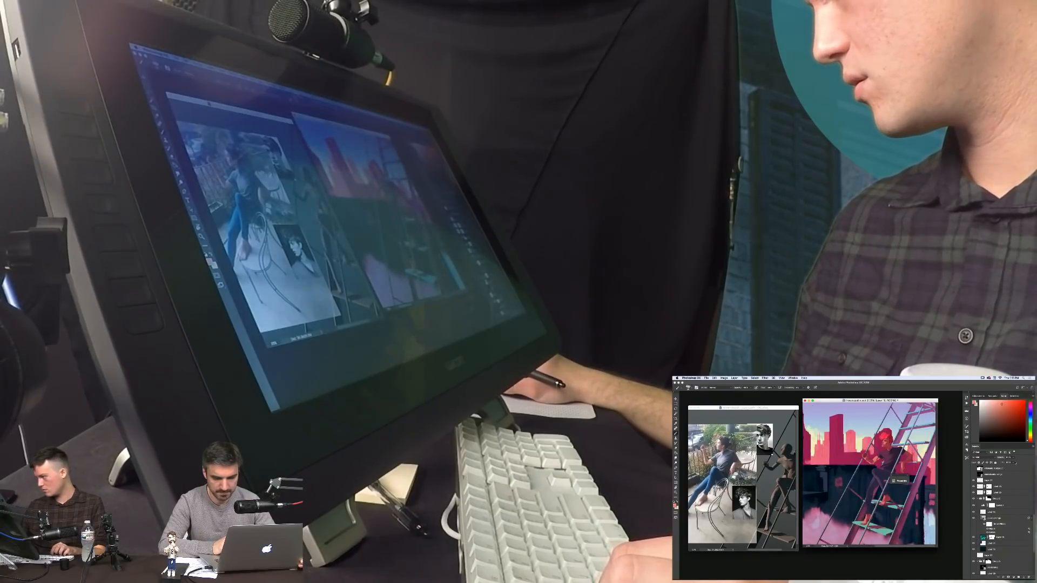
click(1006, 537)
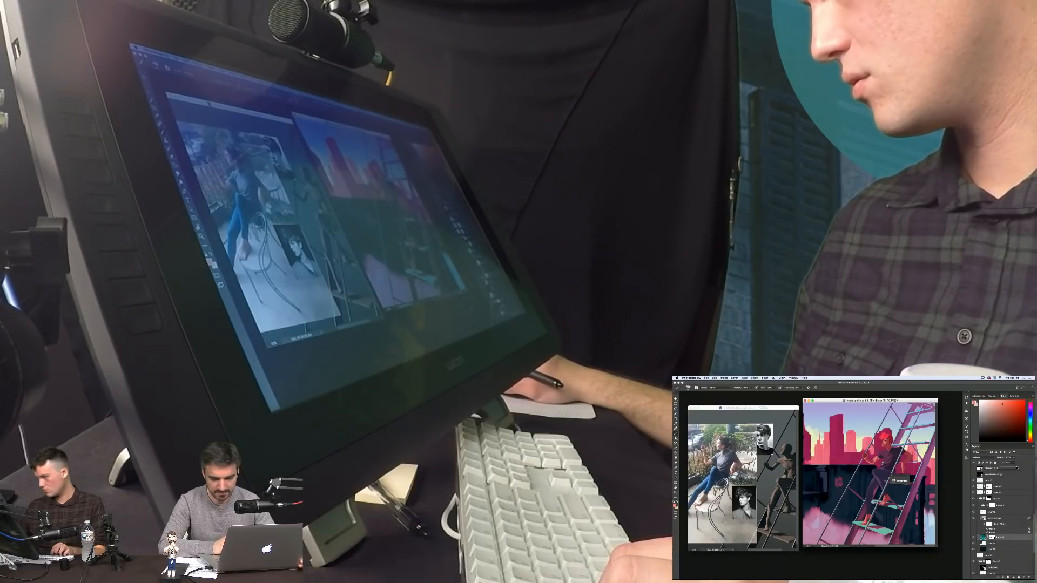
mouse_move(841, 472)
mouse_down()
mouse_move(874, 473)
mouse_move(839, 470)
mouse_up()
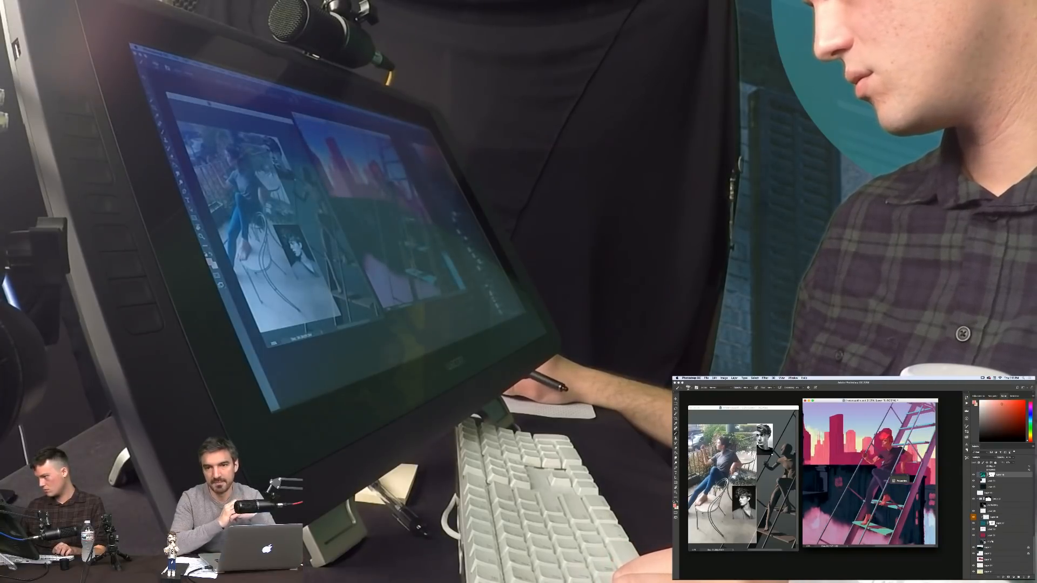
- Fit the whole illustration in its window and look through the layer stack from the figure layers to the buildings
scroll(995, 523, up, 5)
scroll(995, 524, up, 5)
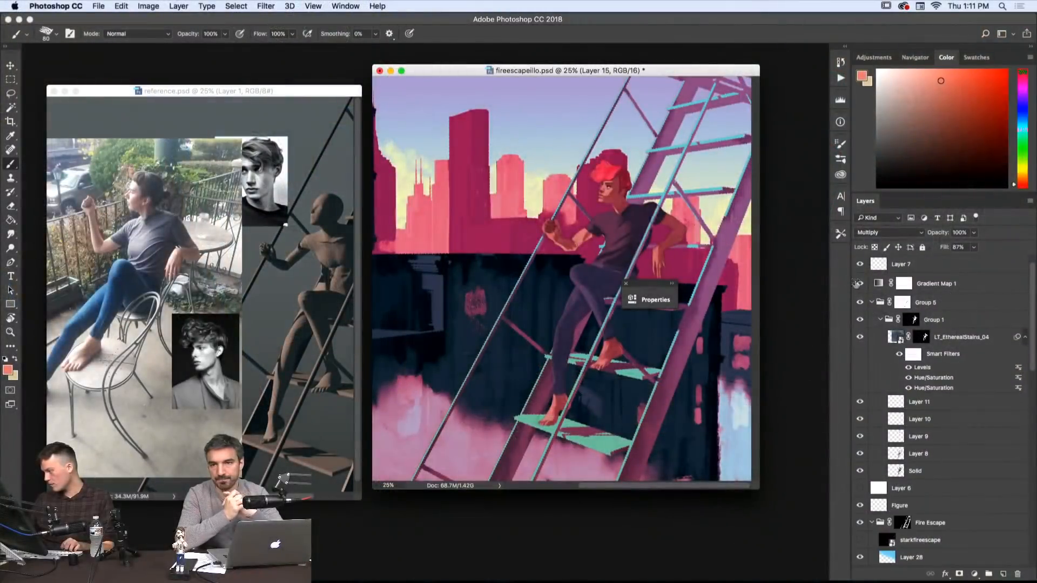
scroll(858, 307, down, 10)
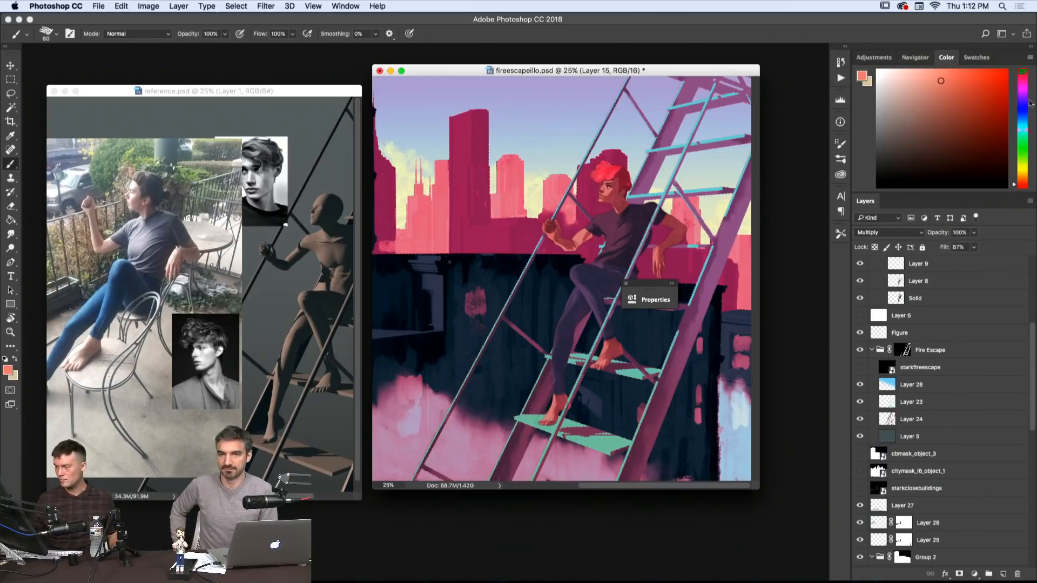
key(super+0)
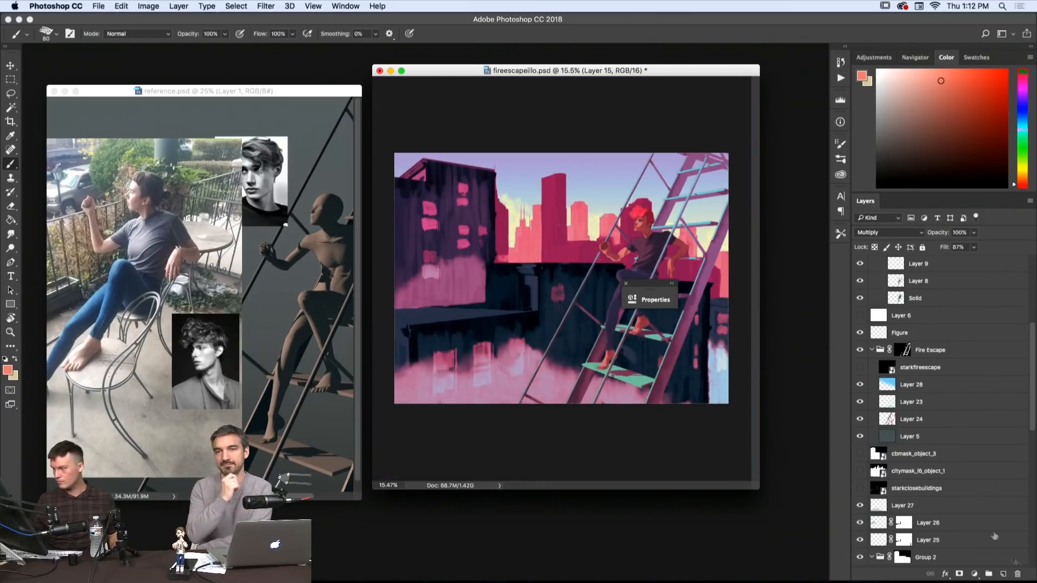
scroll(888, 367, up, 10)
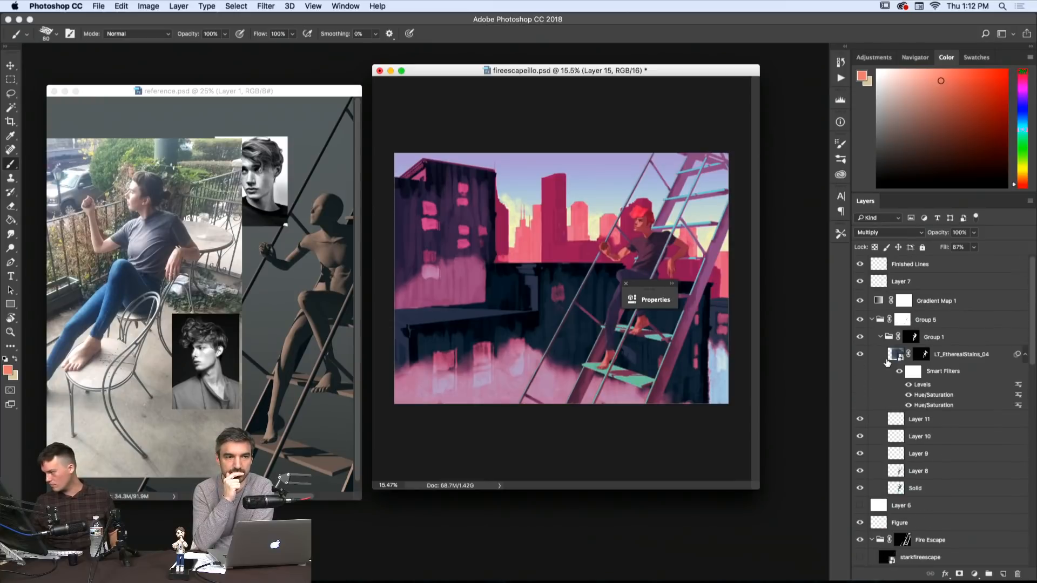
- Make Layer 22, the mist between the close buildings and the distant city, visible
scroll(886, 361, down, 12)
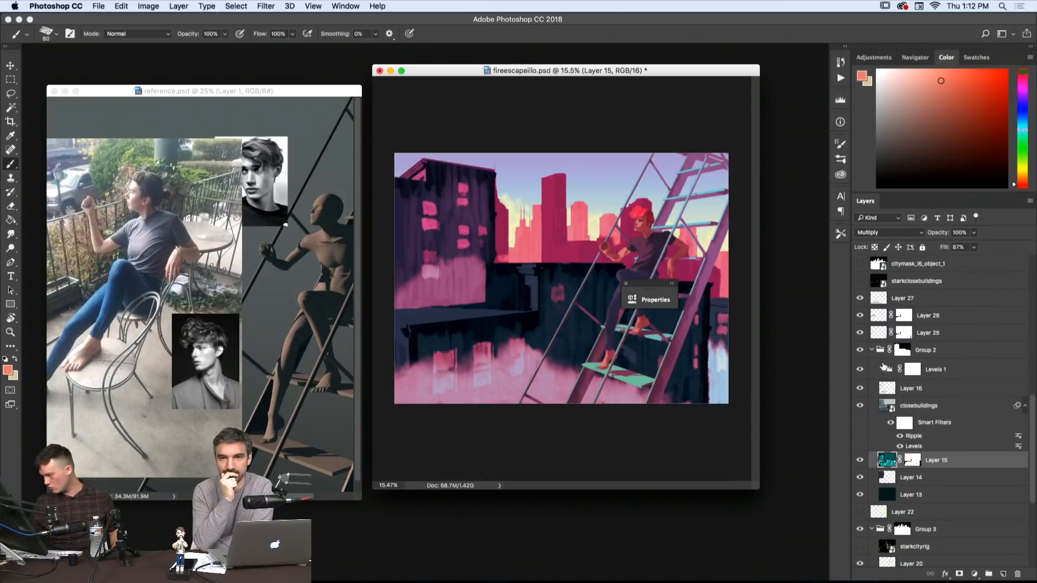
scroll(884, 367, down, 6)
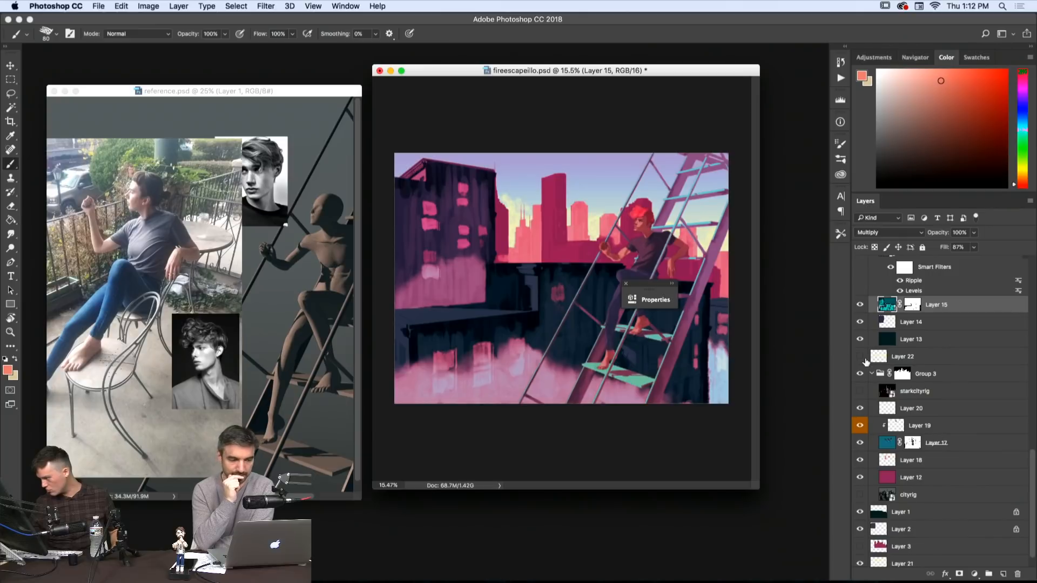
click(860, 356)
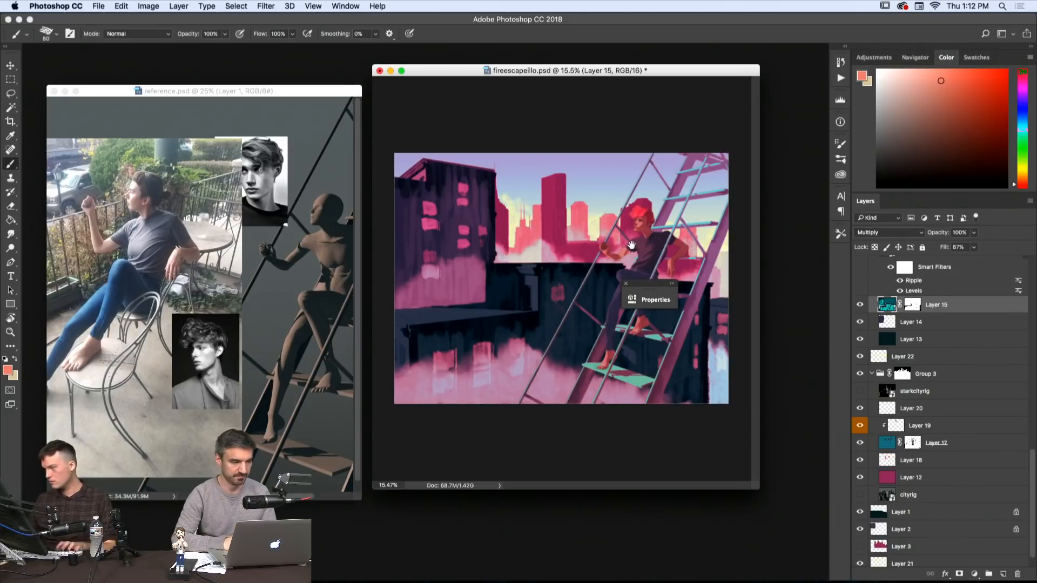
- Locate the distant skyline's layers in Group 3 and add a new empty layer directly above Layer 20
scroll(892, 354, down, 15)
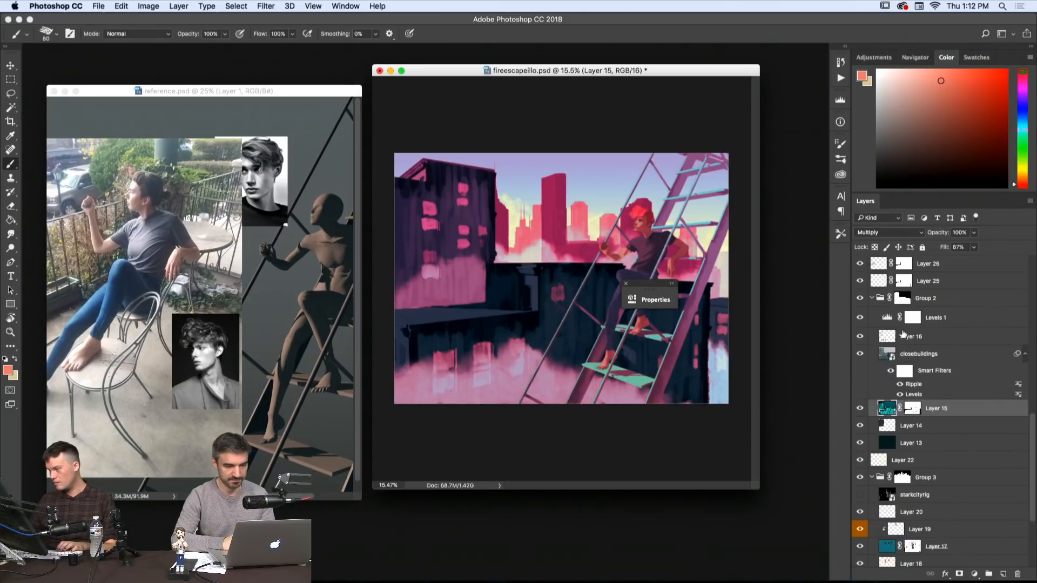
scroll(892, 355, down, 5)
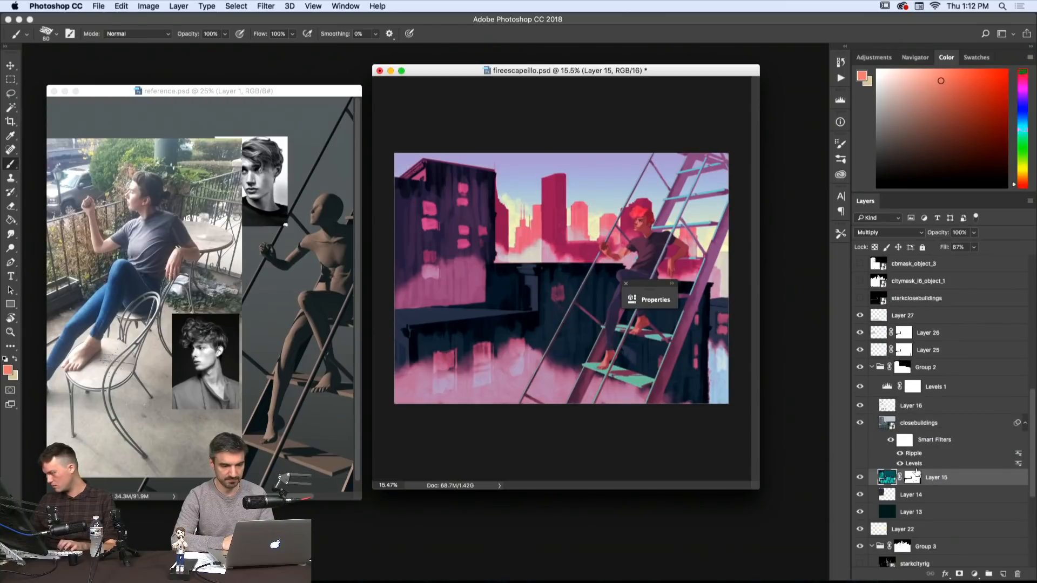
click(911, 410)
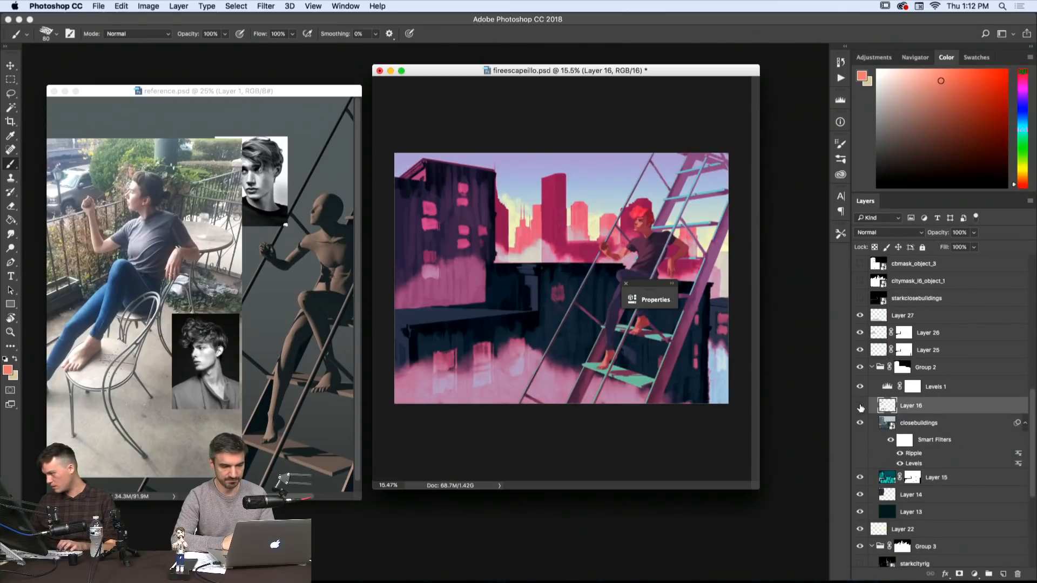
scroll(917, 325, up, 10)
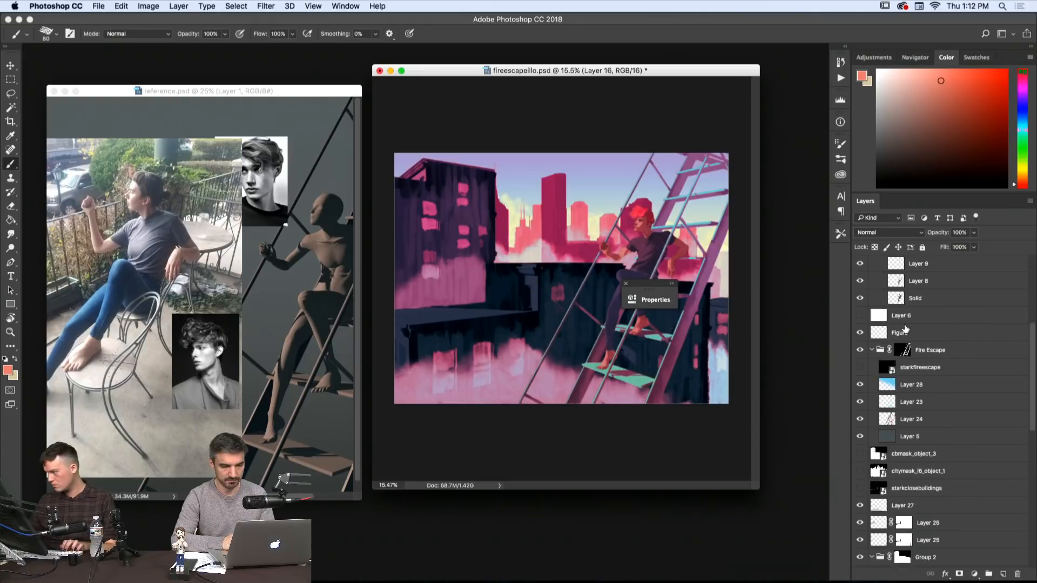
scroll(885, 471, down, 3)
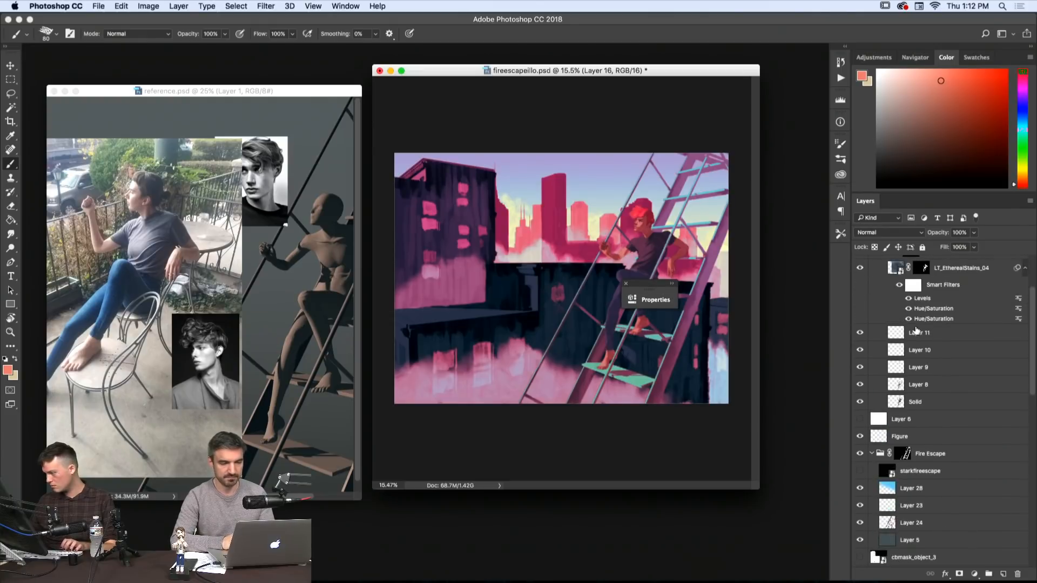
key(v)
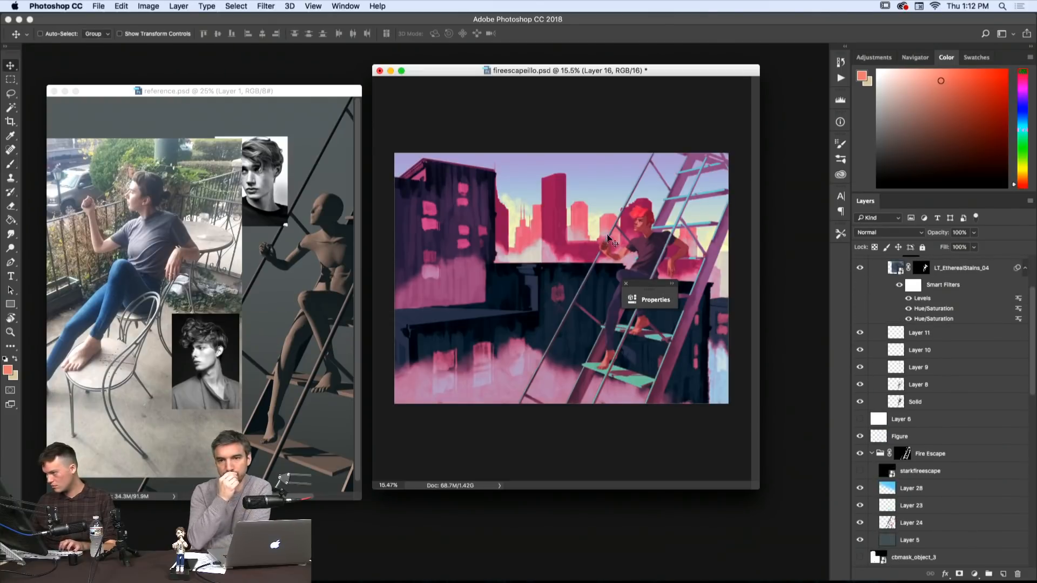
right_click(560, 188)
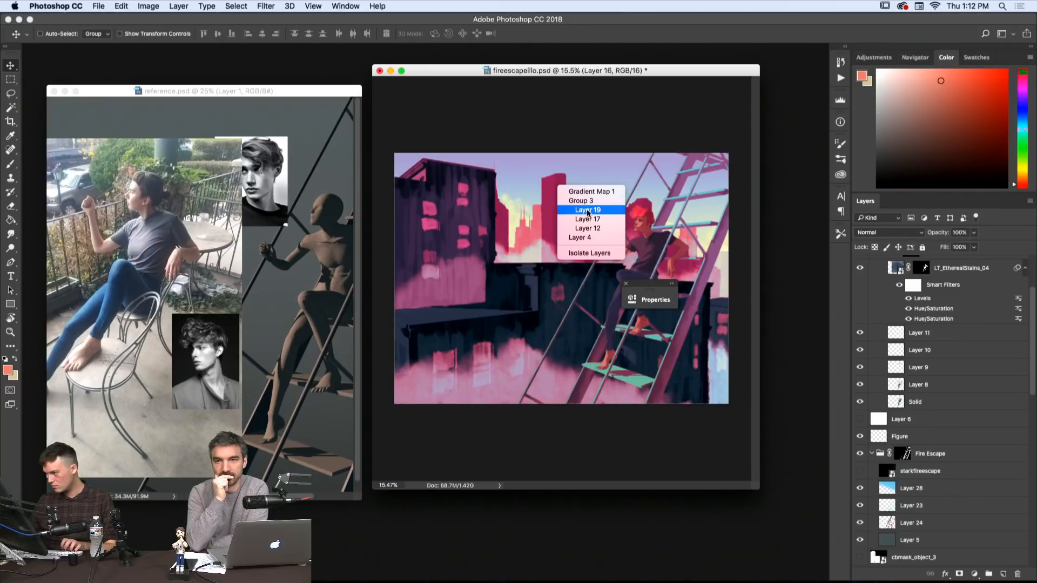
click(587, 210)
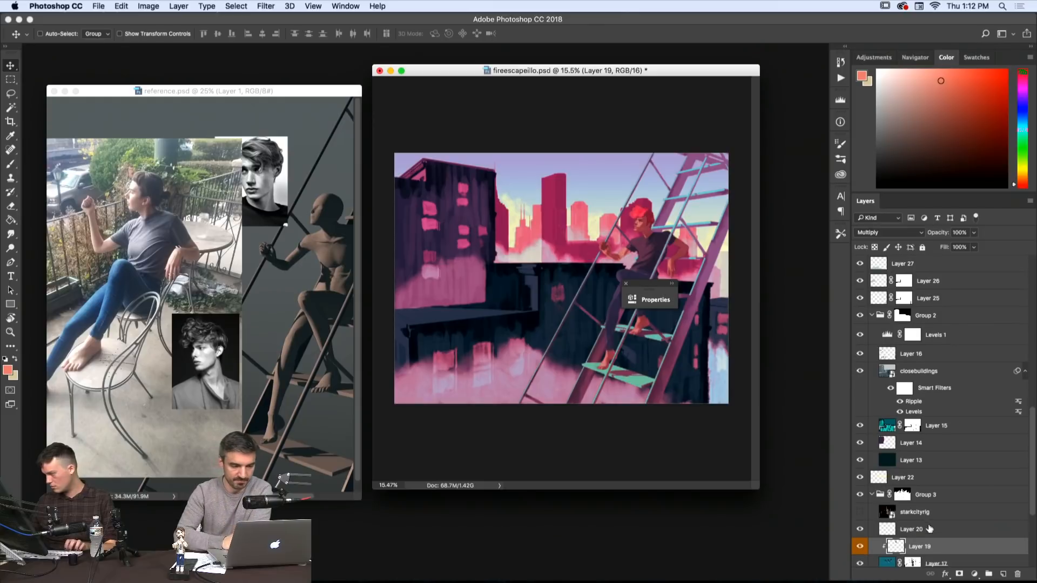
scroll(886, 511, down, 3)
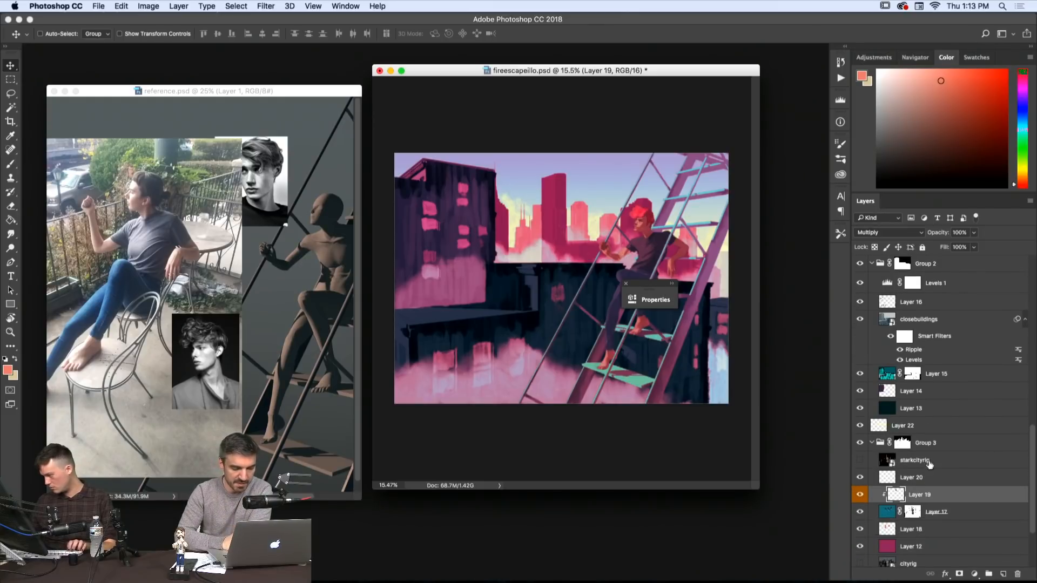
click(923, 478)
key(super+shift+n)
key(Return)
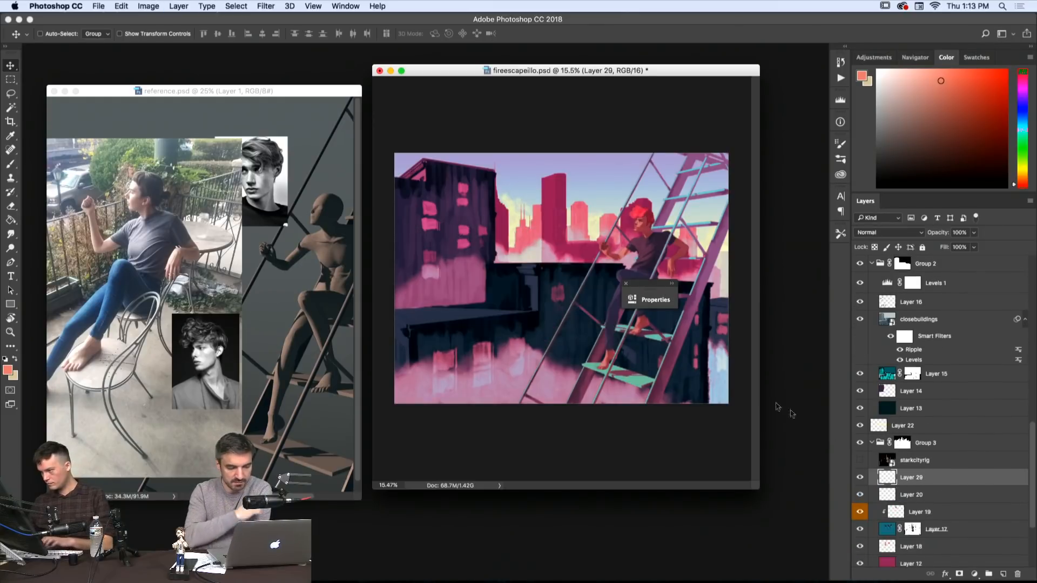
- Choose the Brush and sample the pale orange glow beside the distant towers as the painting colour
key(b)
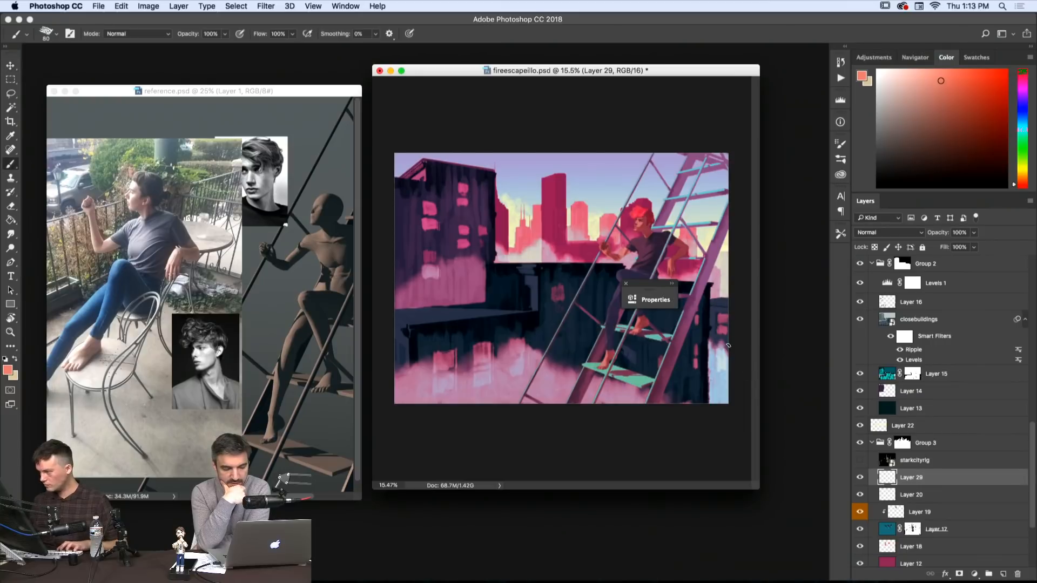
alt+click(583, 216)
alt+click(593, 227)
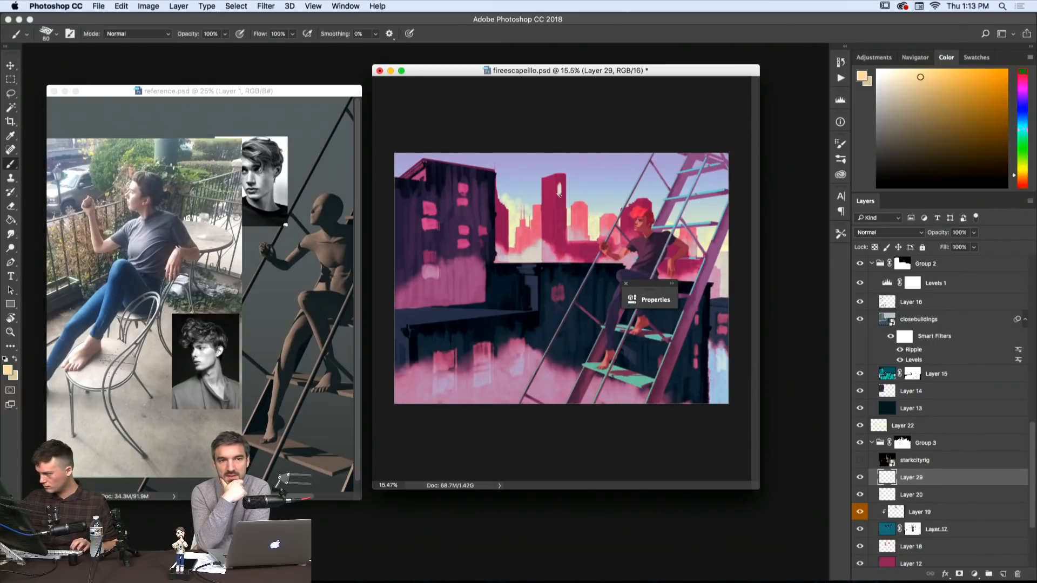
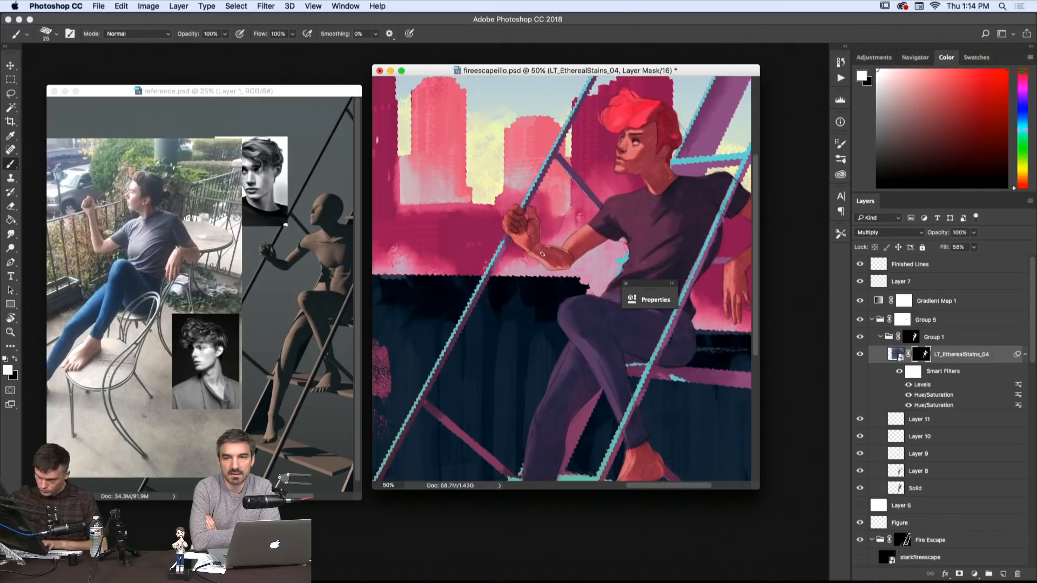
- Paint white on the LT_EtherealStains_04 mask along the raised forearm with a 30 px brush and soften the shading with the Smudge tool
key(bracketright)
drag(547, 258, 558, 267)
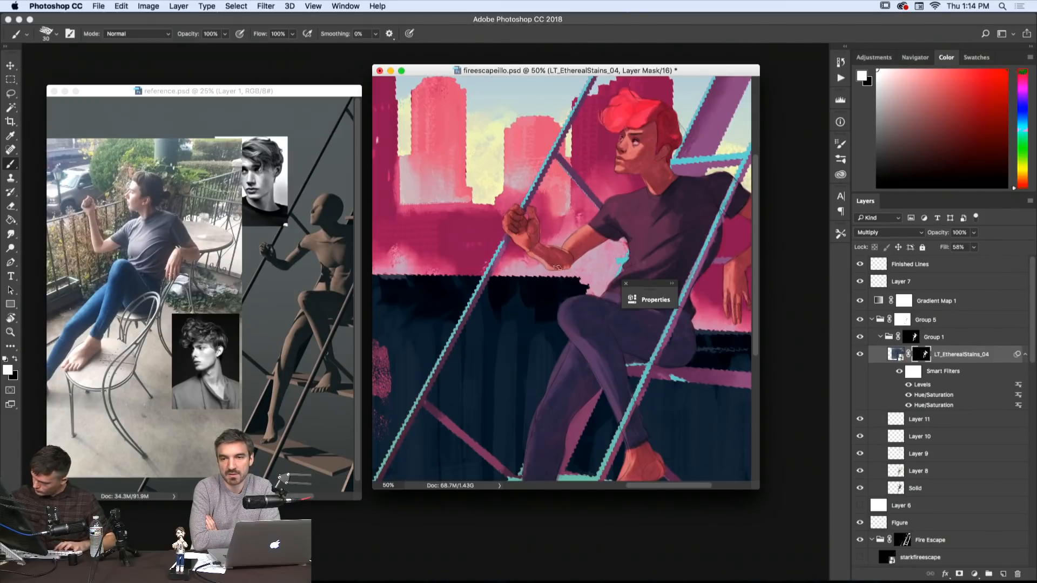
key(r)
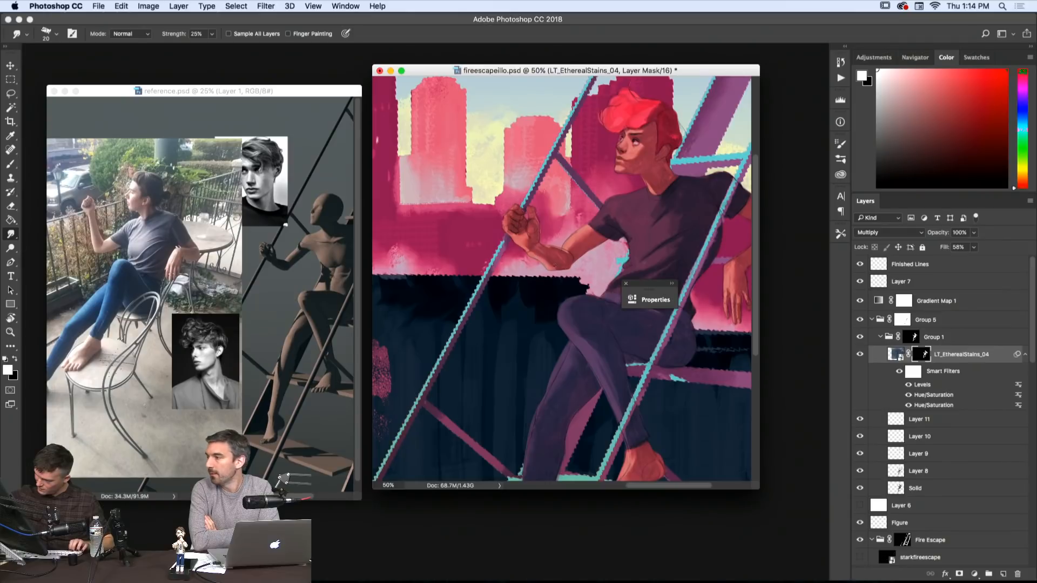
- Paint white shading on the LT_EtherealStains_04 mask around the figure's shoulder and neck, varying the brush between 15 and 30 px
key(b)
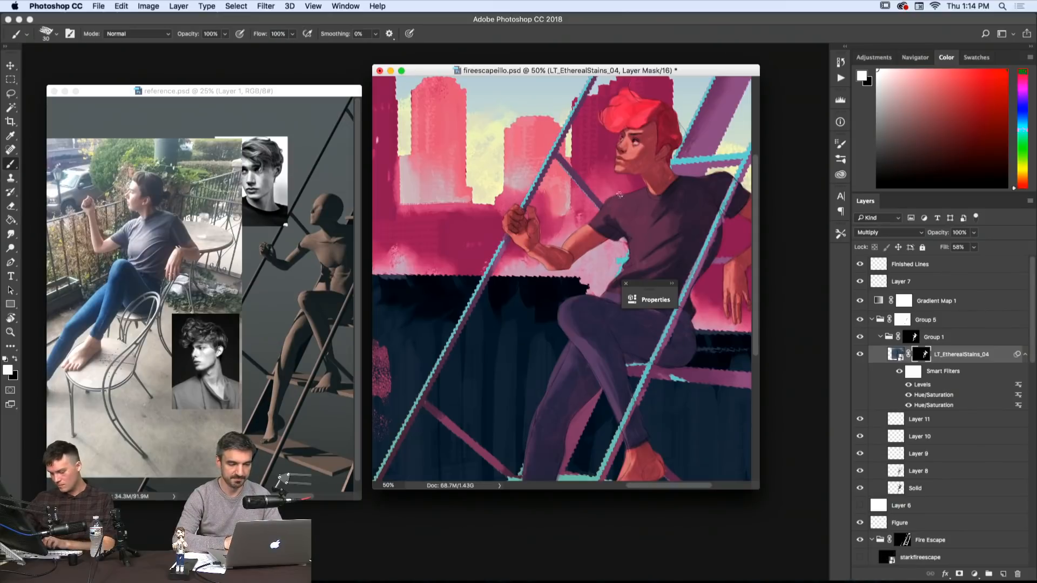
key(bracketleft)
key(bracketleft)
key(bracketleft)
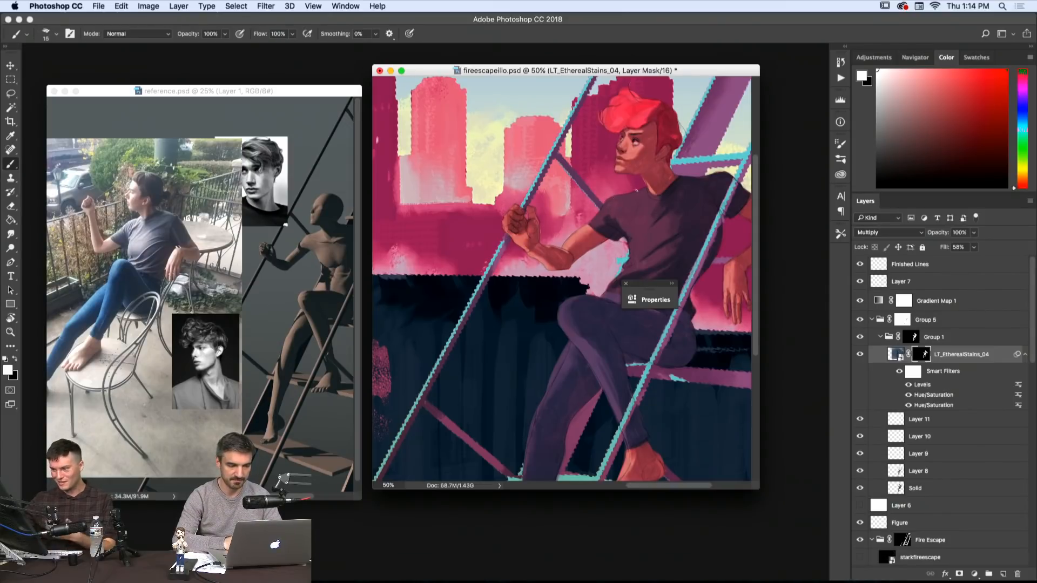
key(bracketright)
key(bracketright)
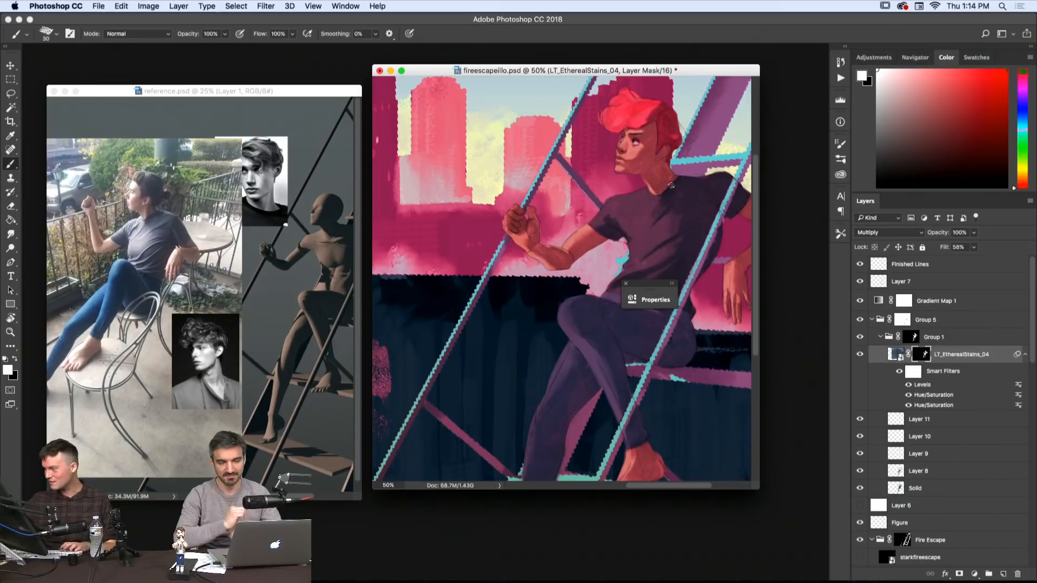
- Refine the mask shading around the figure's neck and collar with the Eraser reduced to 40 px
key(e)
key(bracketleft)
key(bracketleft)
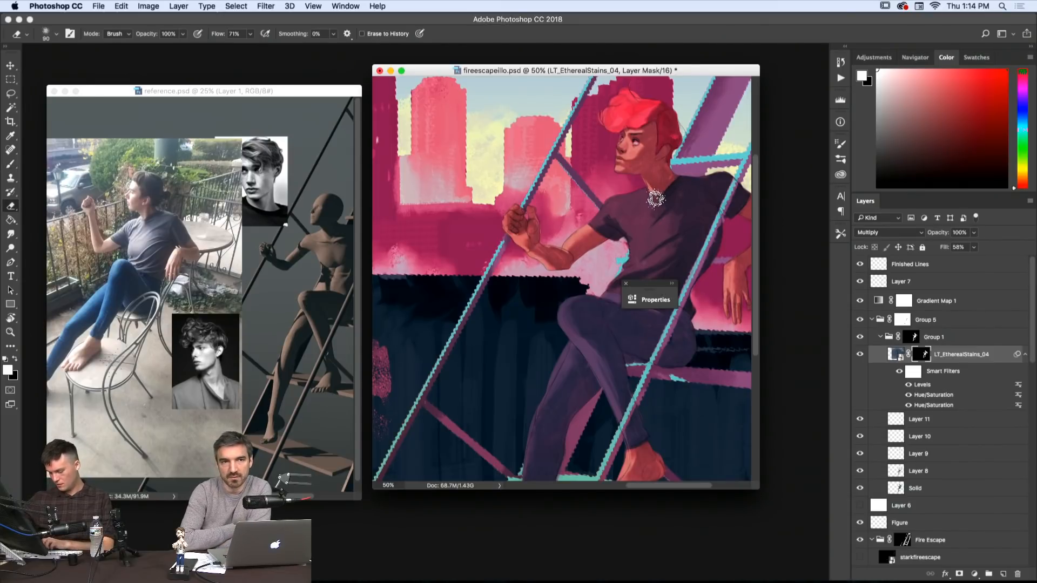
key(bracketleft)
key(bracketleft)
key(bracketleft)
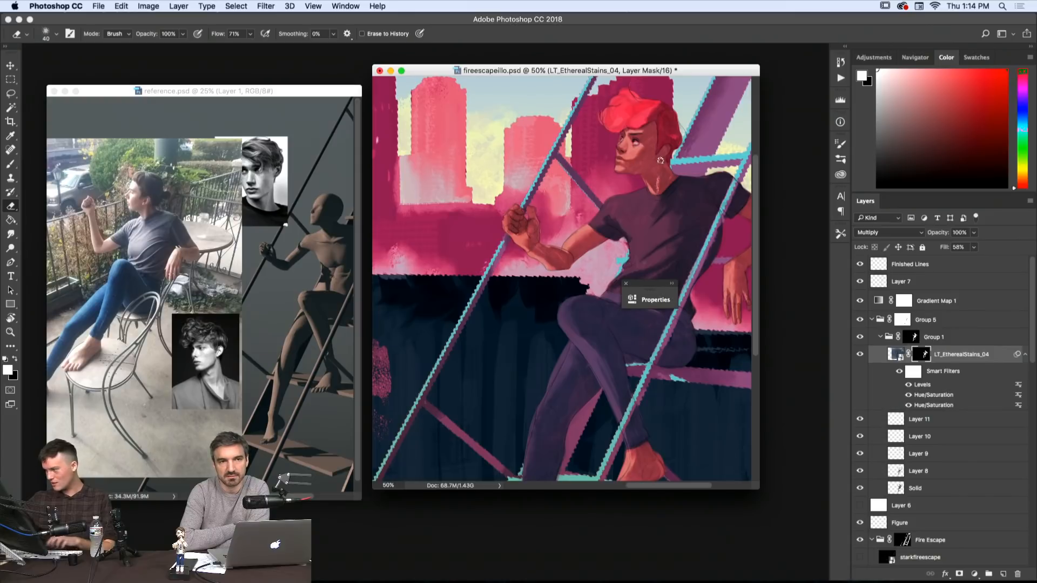
- Paint black on the mask at the figure's neckline with a 20 px brush and blend the edge with the Smudge tool
key(b)
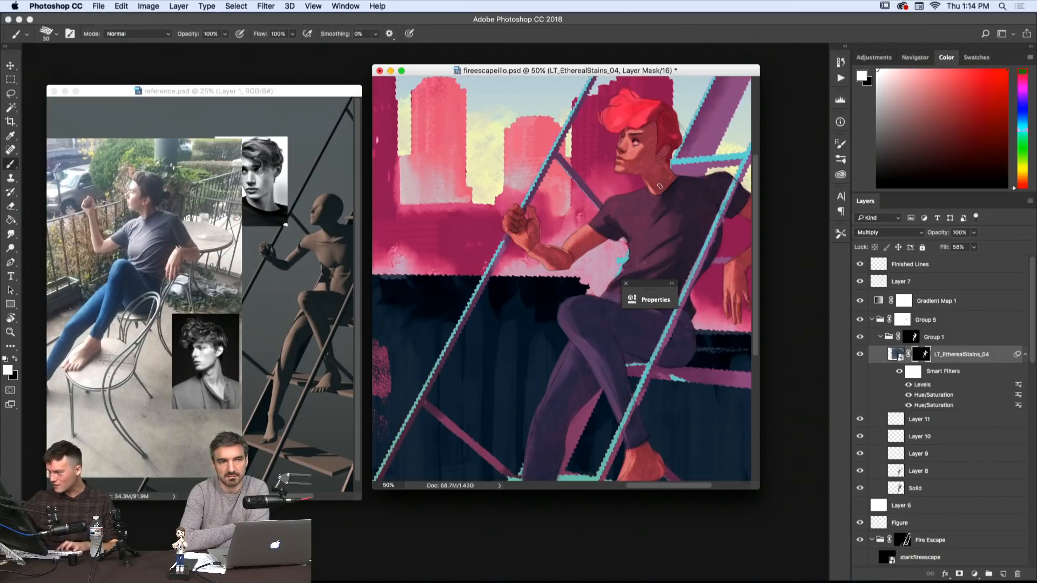
key(x)
key(bracketleft)
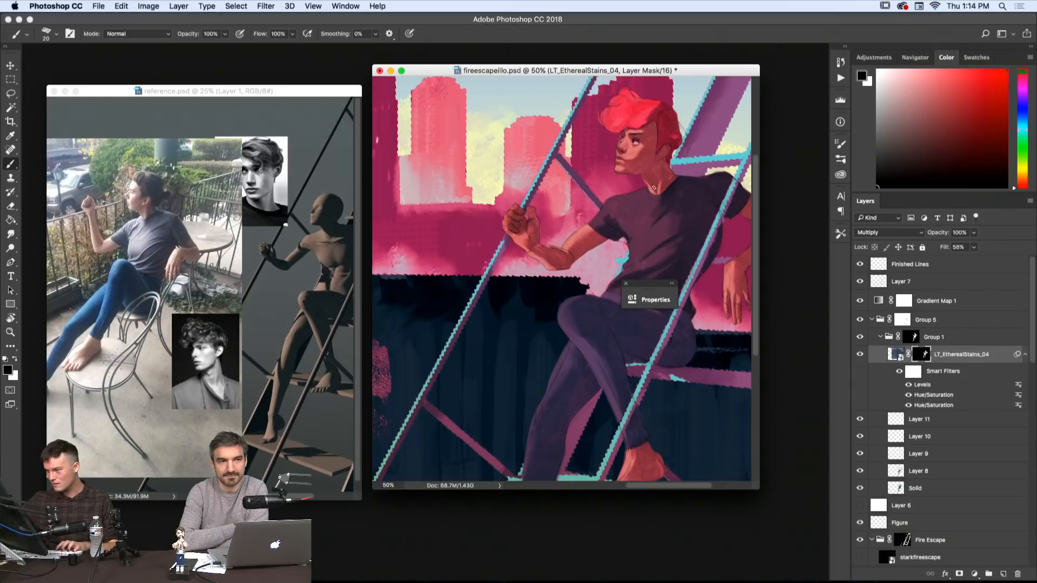
key(r)
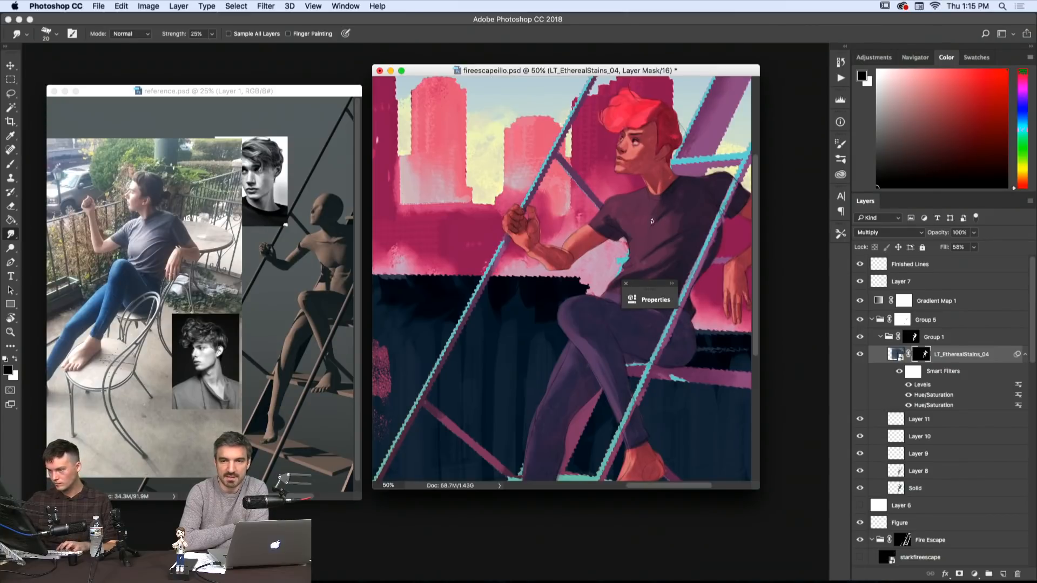
- Check the mask's coverage with the red overlay, hide it, and brush black over the shirt sleeve at 35 px
key(b)
key(backslash)
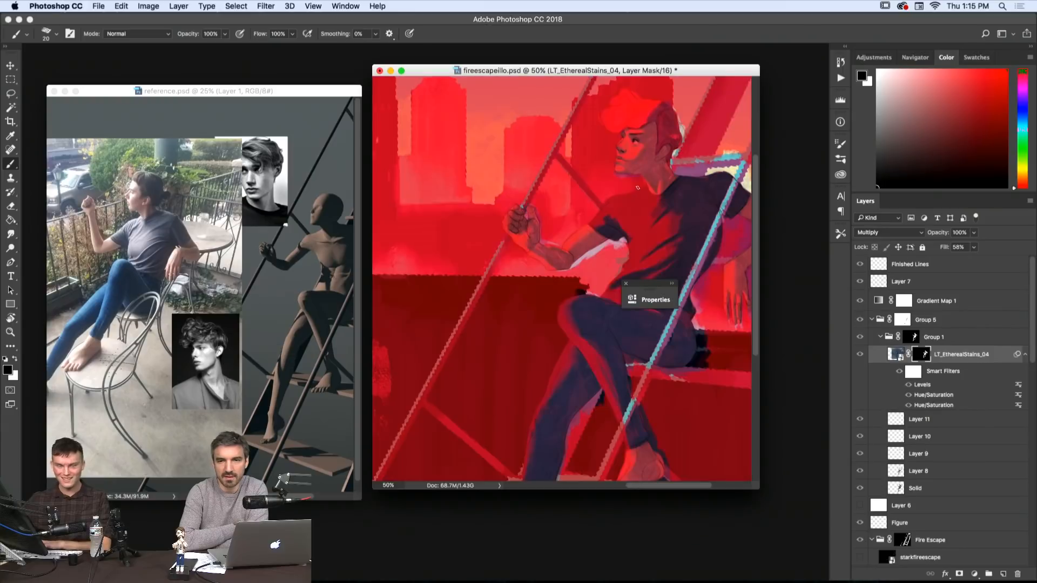
key(backslash)
key(bracketright)
key(bracketright)
key(bracketright)
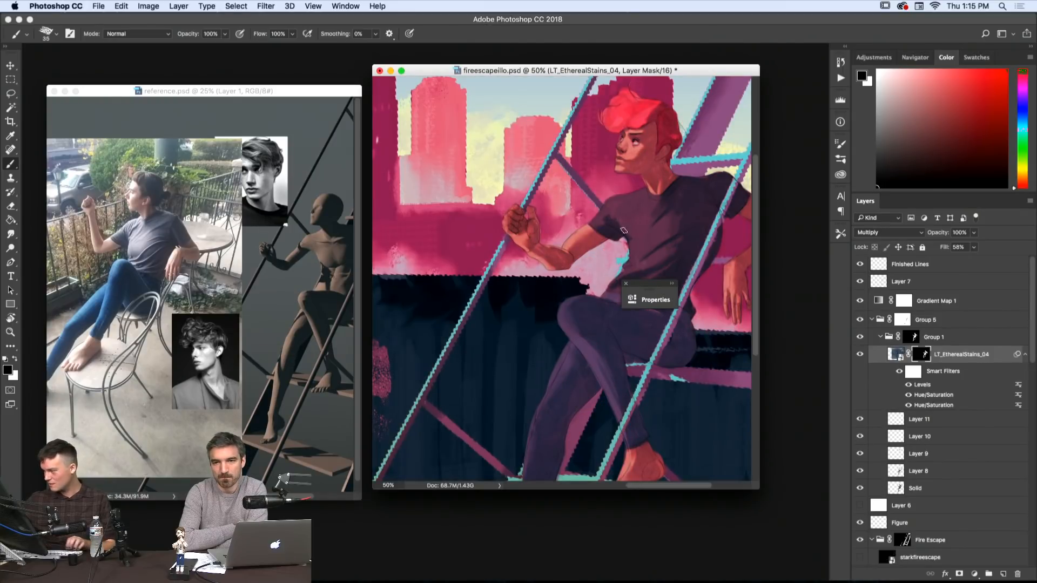
- Paint white shirt-fold shading on the mask with a brush reduced to 15 px, and refine the shoulder with the Eraser and Smudge tool
key(x)
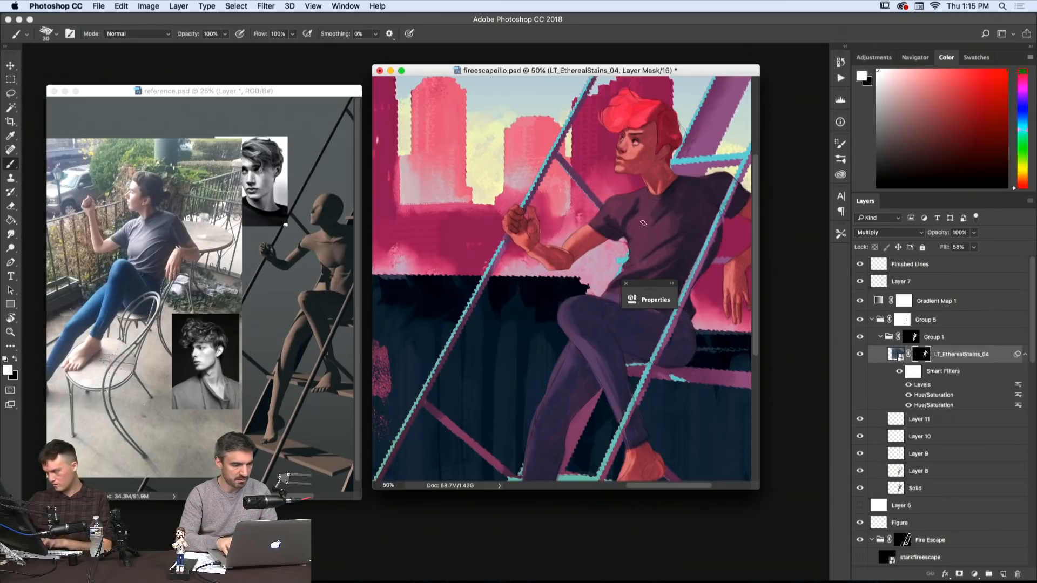
key(bracketleft)
key(bracketleft)
key(bracketleft)
key(bracketright)
key(bracketright)
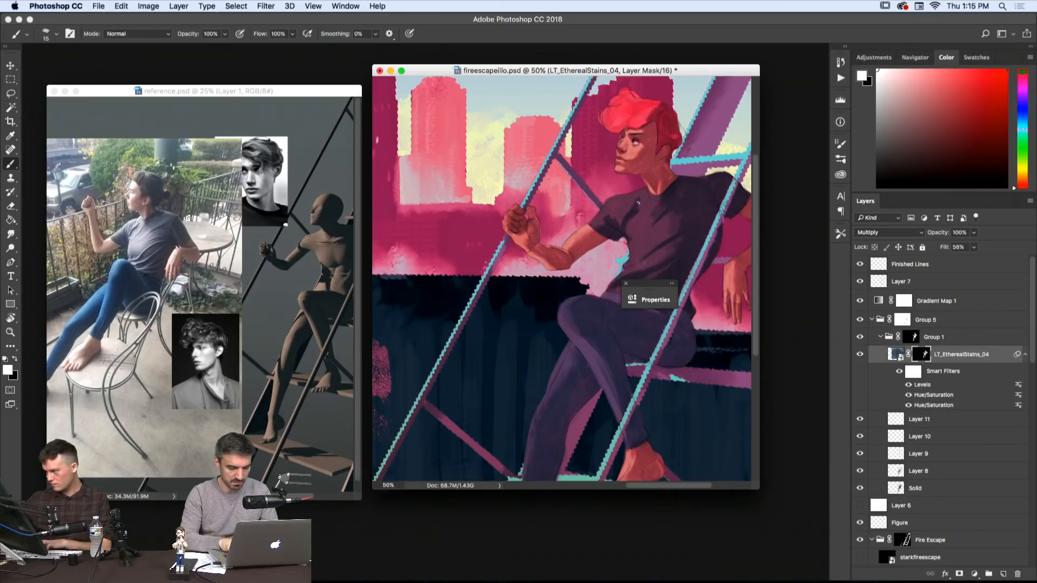
key(e)
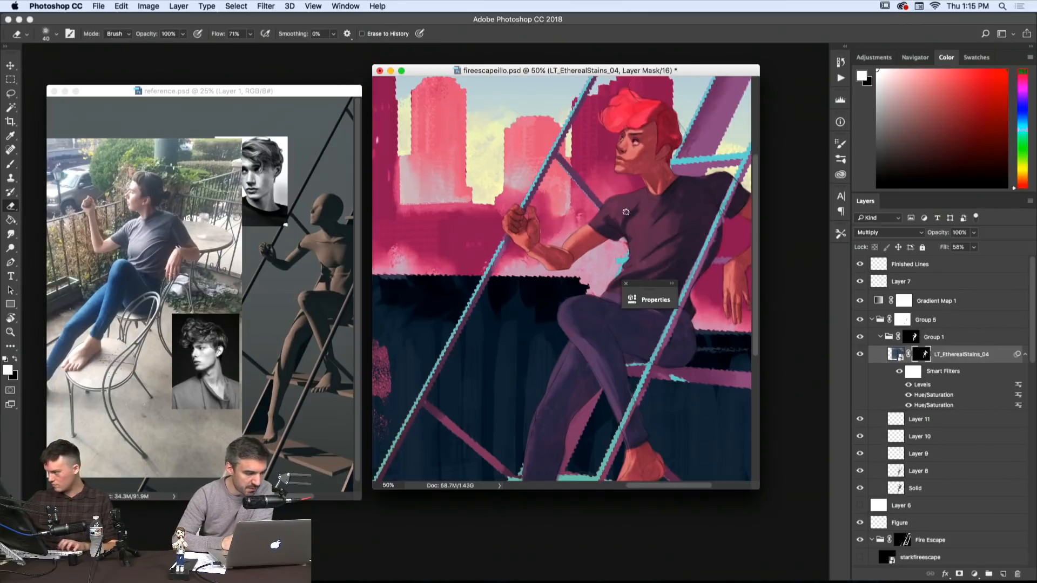
key(r)
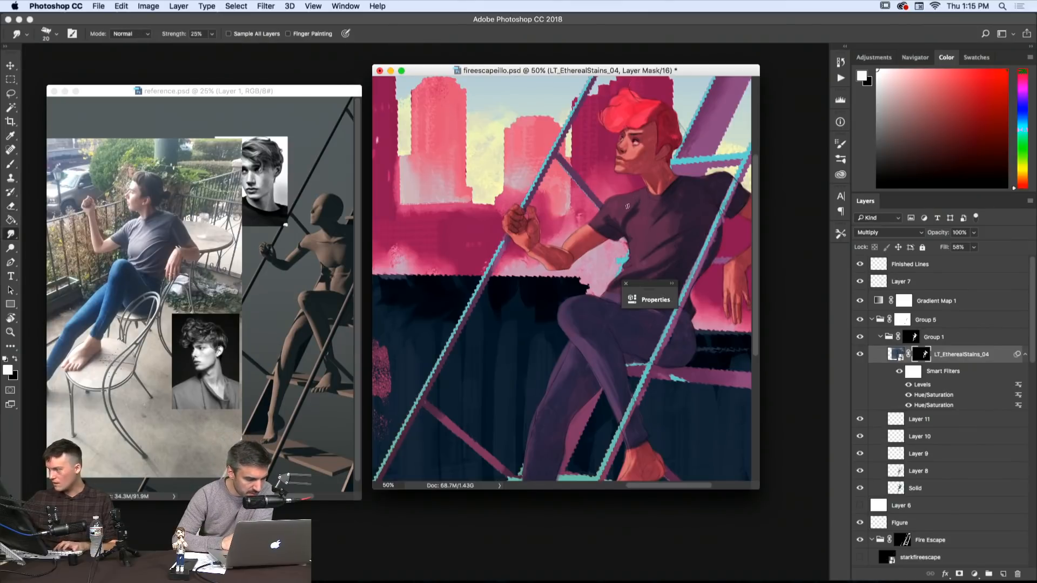
- Blend the shading on the chest of the figure's shirt mask with the Smudge tool enlarged to 35 px
key(b)
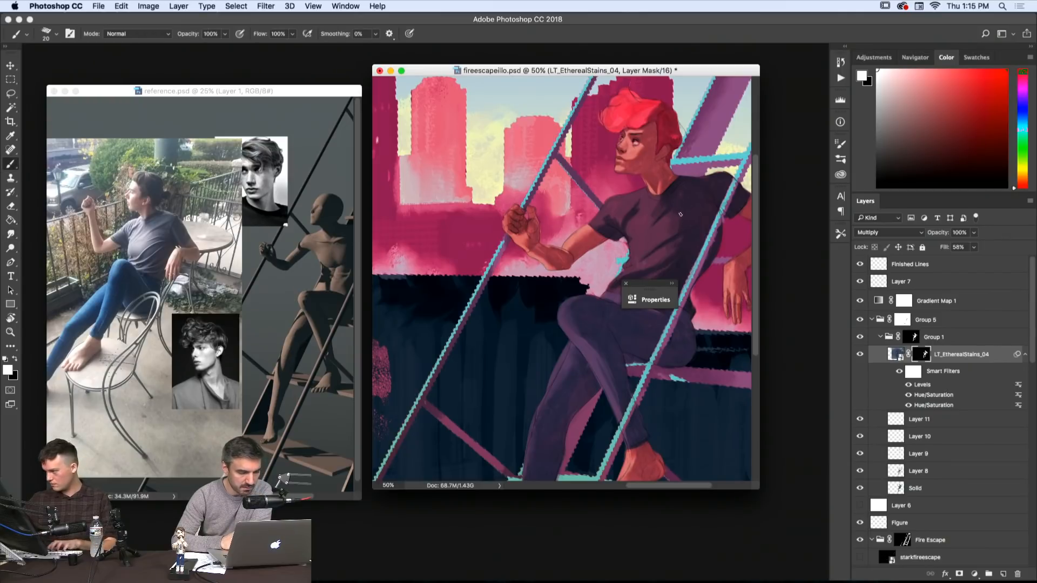
key(r)
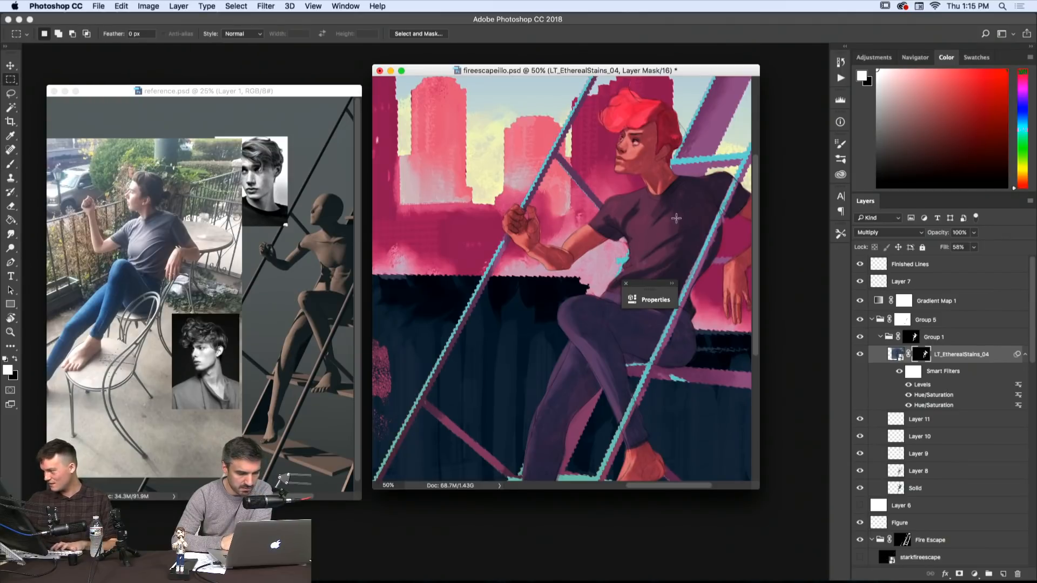
key(bracketright)
key(bracketright)
key(bracketright)
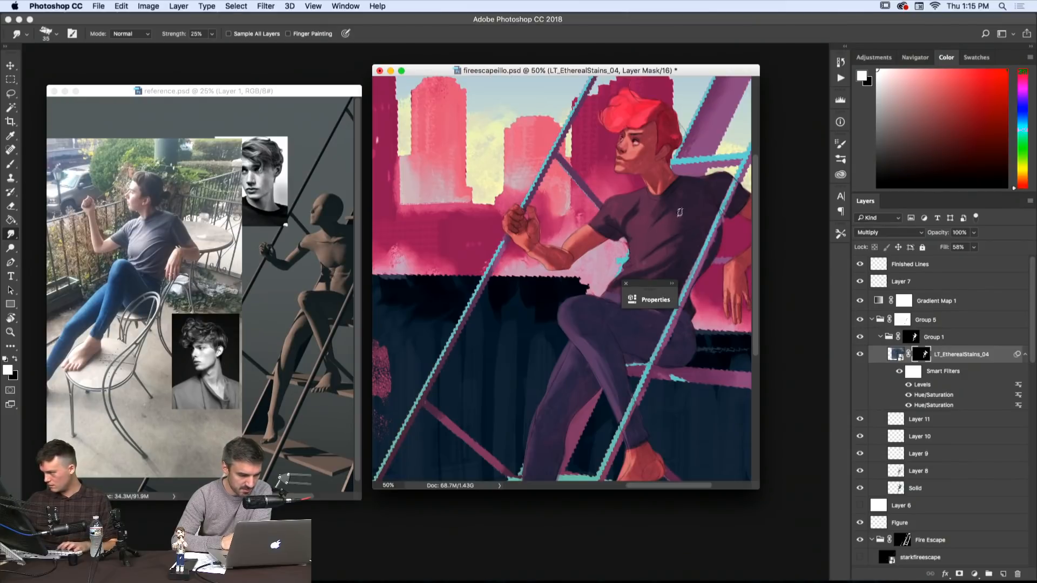
key(b)
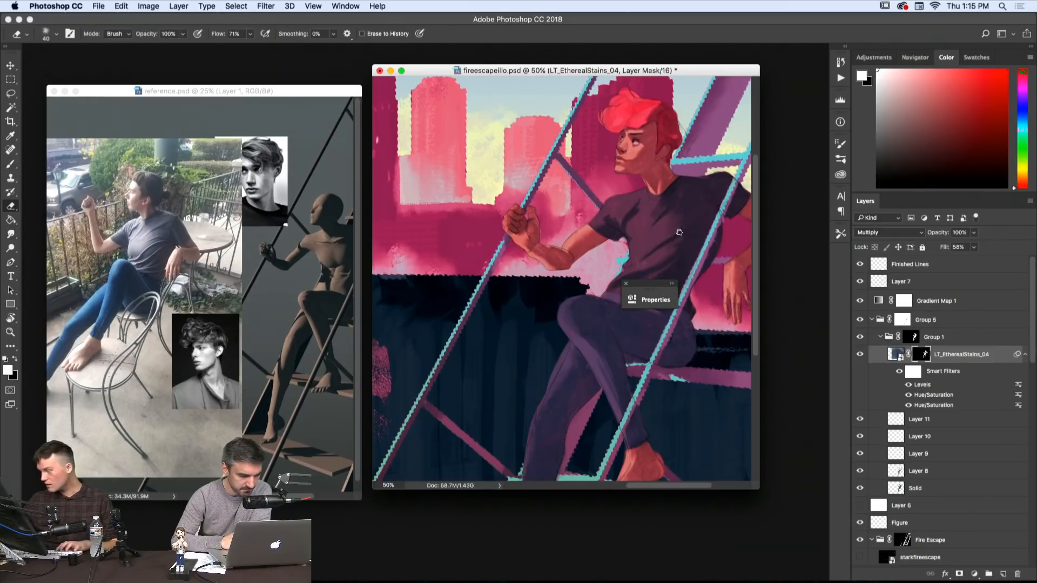
- Paint black on the mask over the shirt's torso with the brush enlarged to 30 px and check the coverage with the mask overlay
key(x)
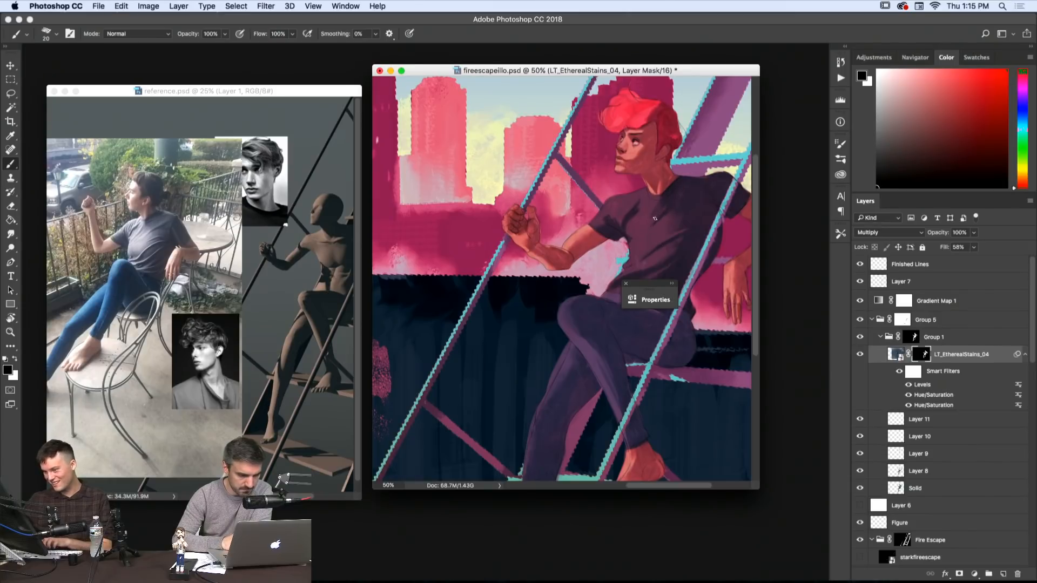
key(bracketright)
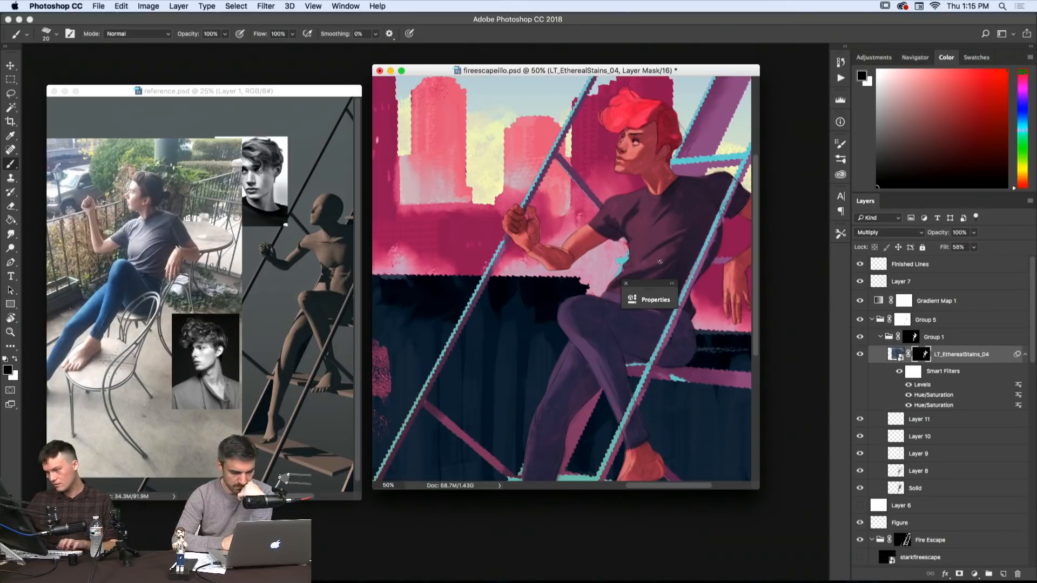
key(backslash)
key(backslash)
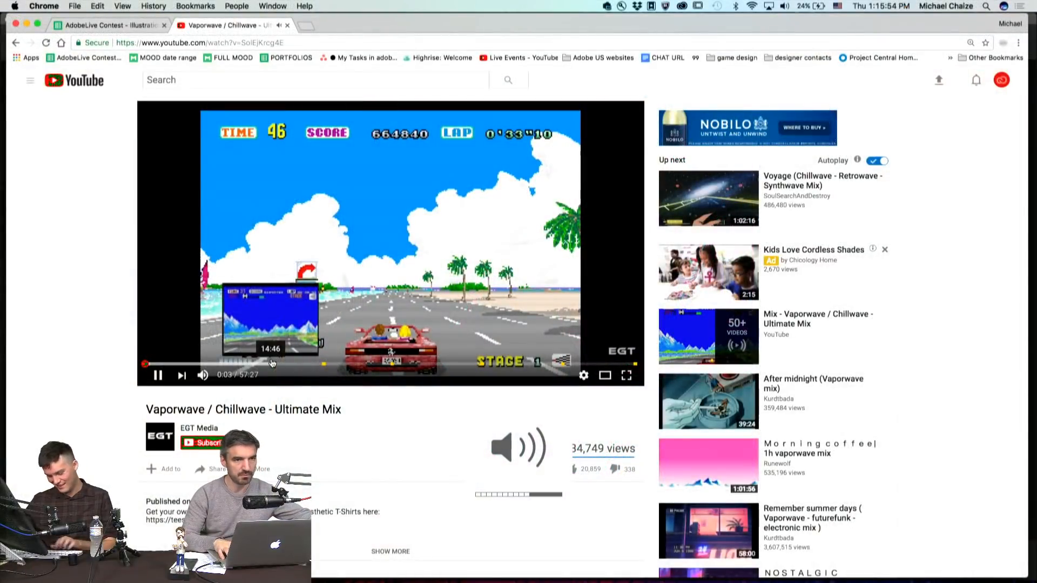
- Raise the system volume for the music mix playing on YouTube
key(XF86AudioRaiseVolume)
key(XF86AudioRaiseVolume)
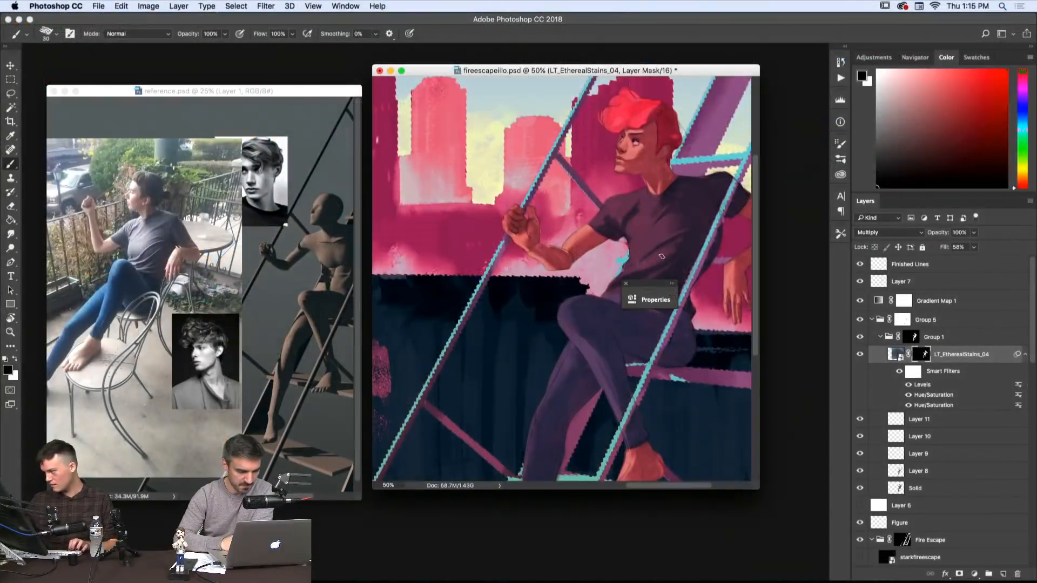
- Paint white fold shading on the mask beside the sleeve and across the torso with the brush reduced to 20 px
key(x)
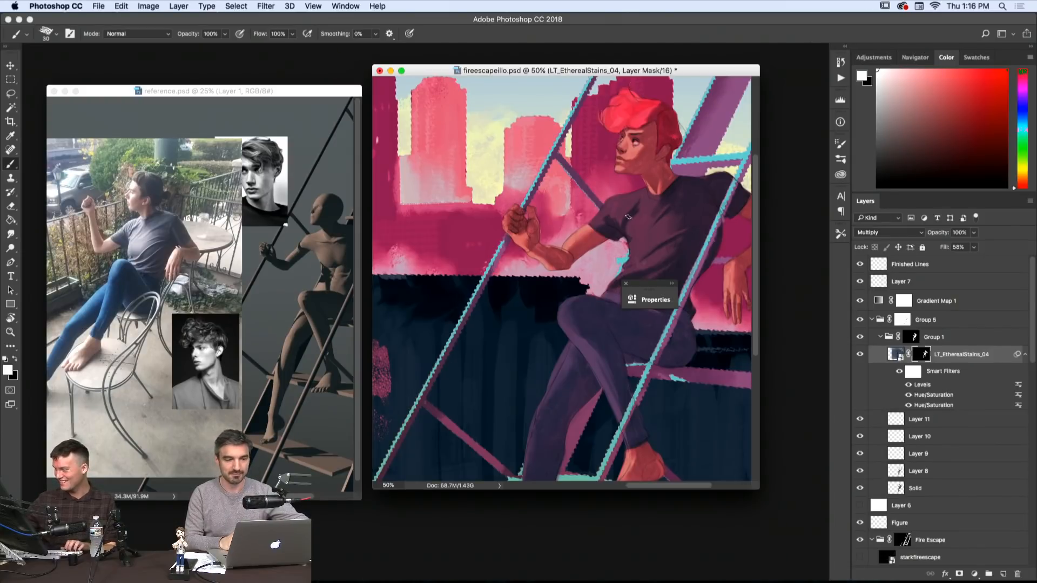
key(bracketleft)
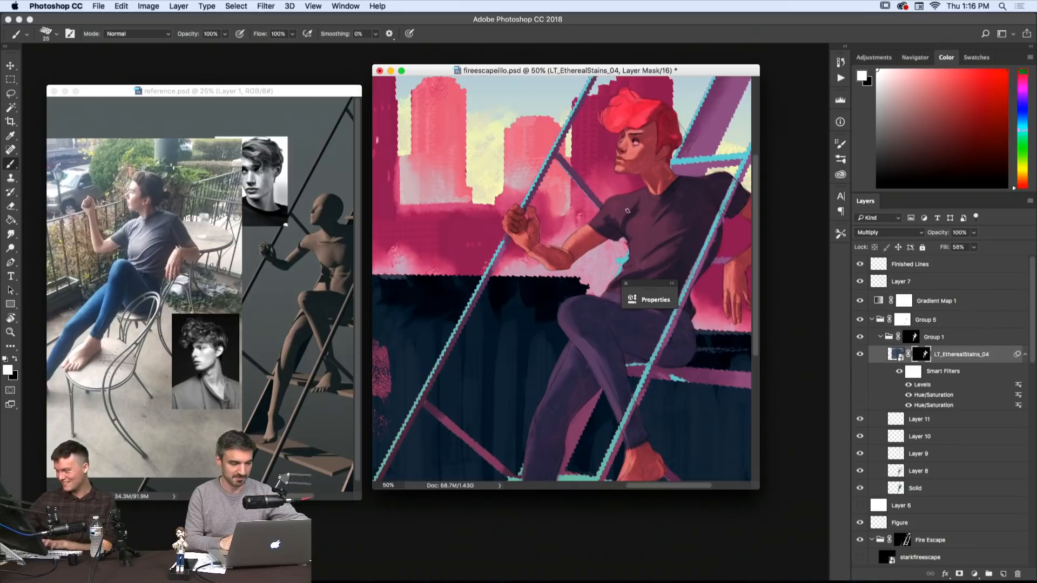
key(bracketleft)
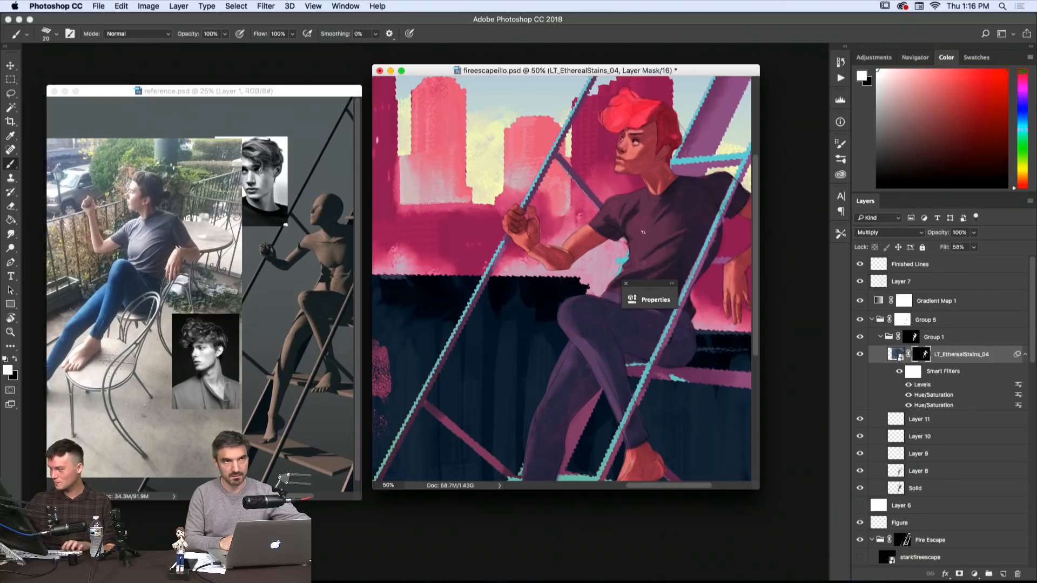
key(q)
key(q)
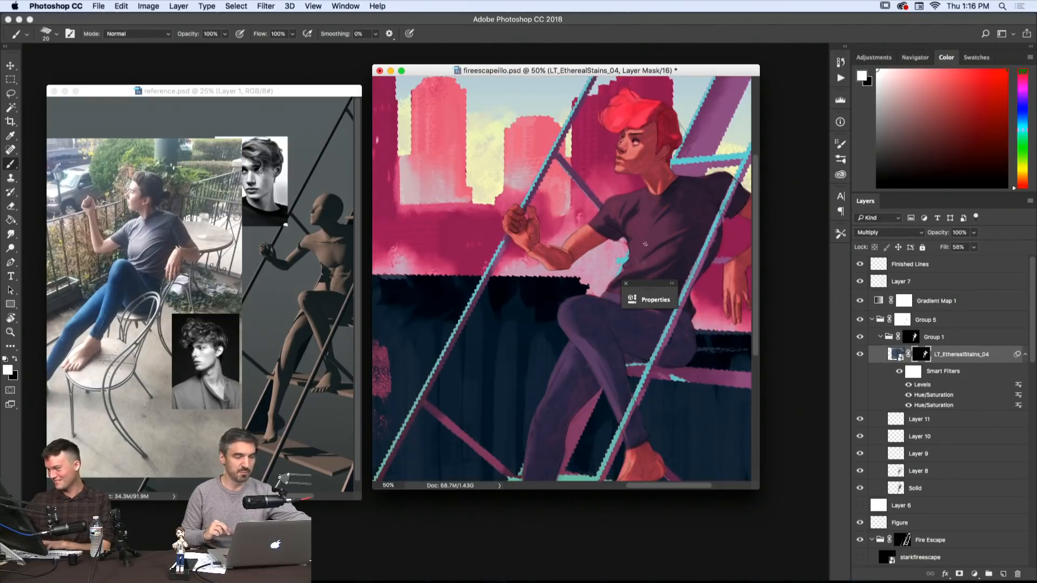
- Shade the folds of the lower shirt on the mask with a 35 px brush, alternating white and black, and blend with the Smudge tool
key(bracketright)
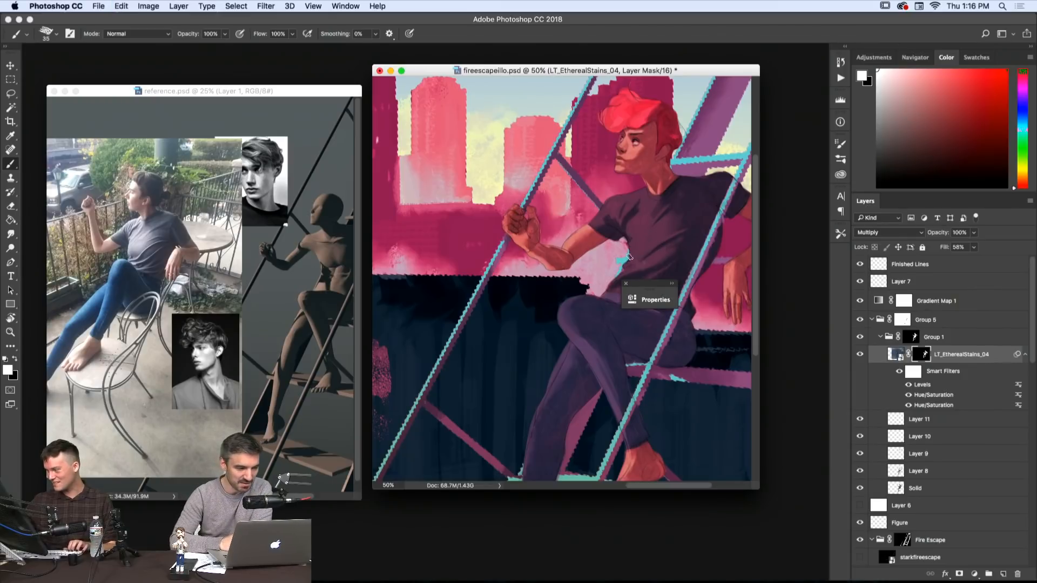
drag(691, 225, 607, 285)
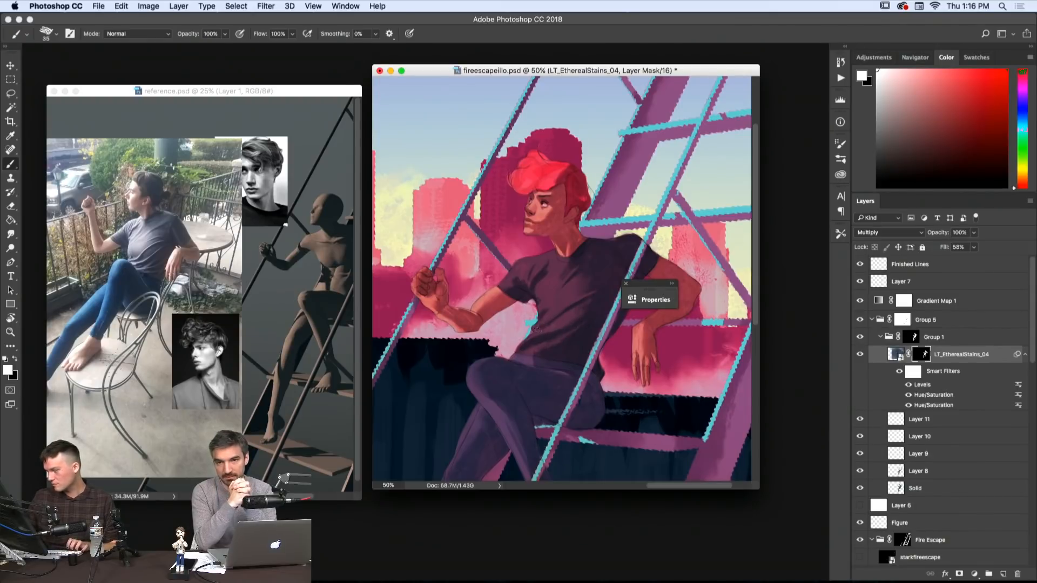
key(x)
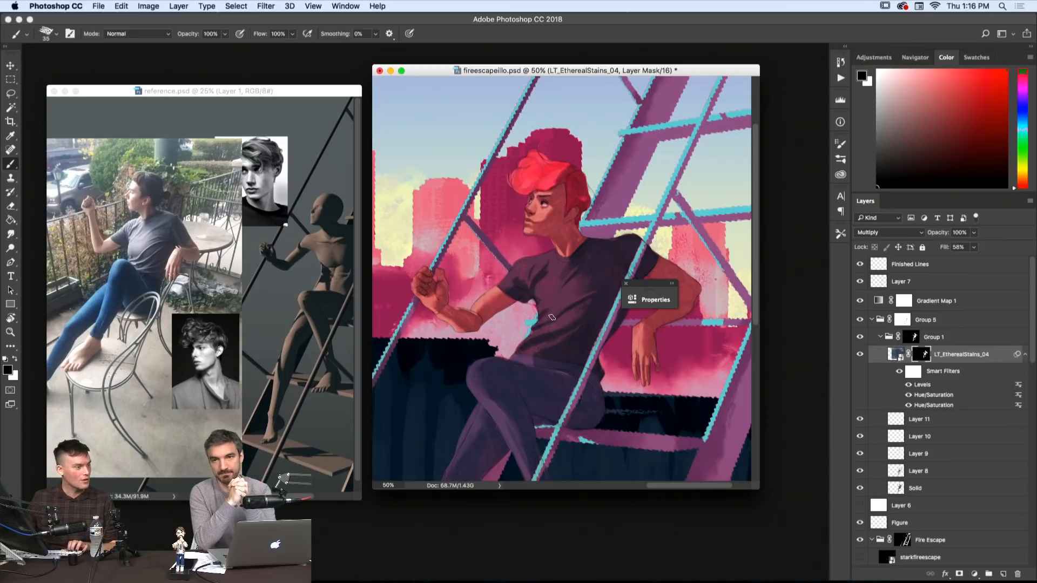
key(x)
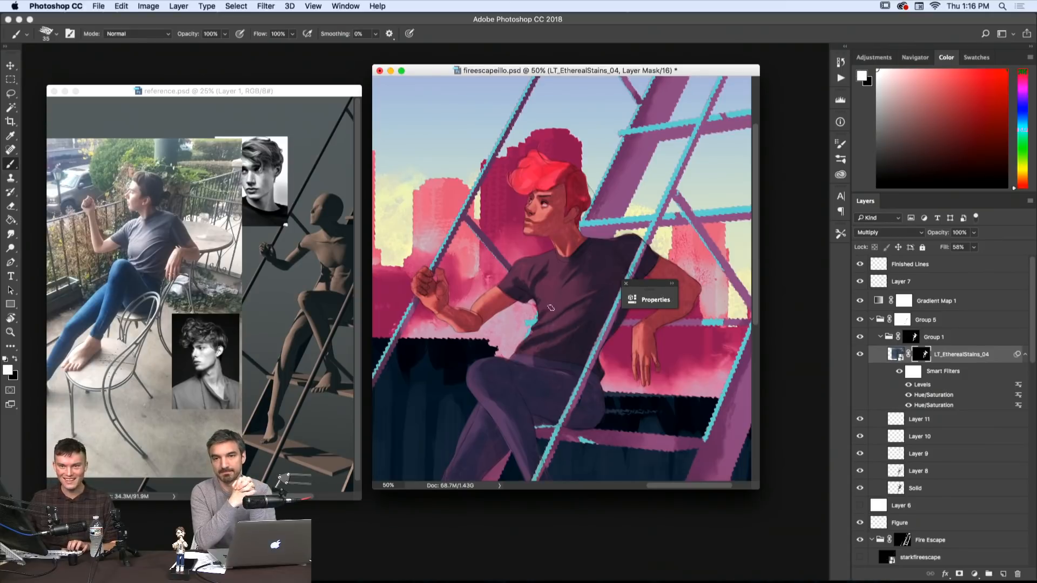
key(x)
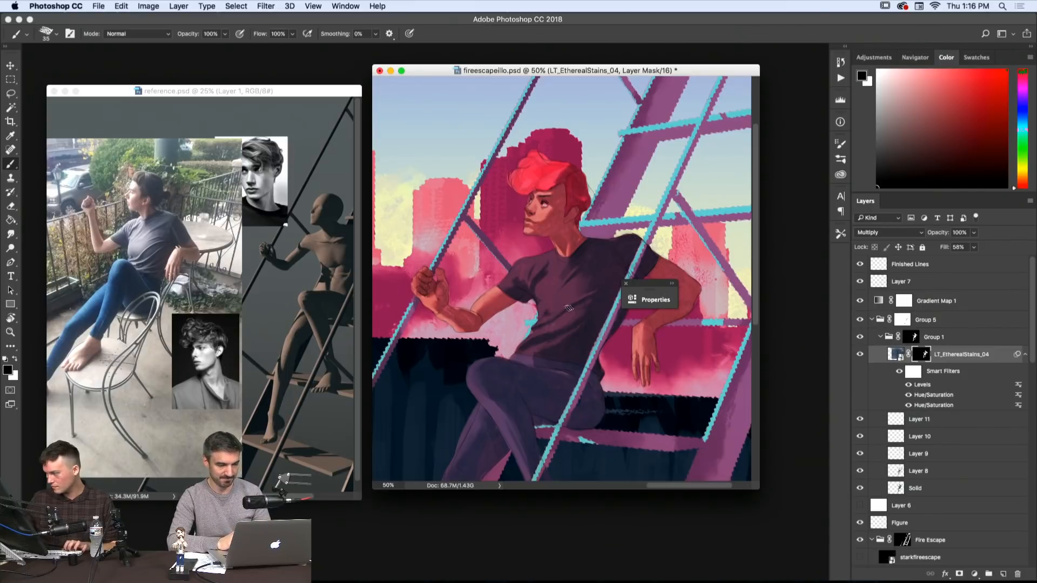
key(r)
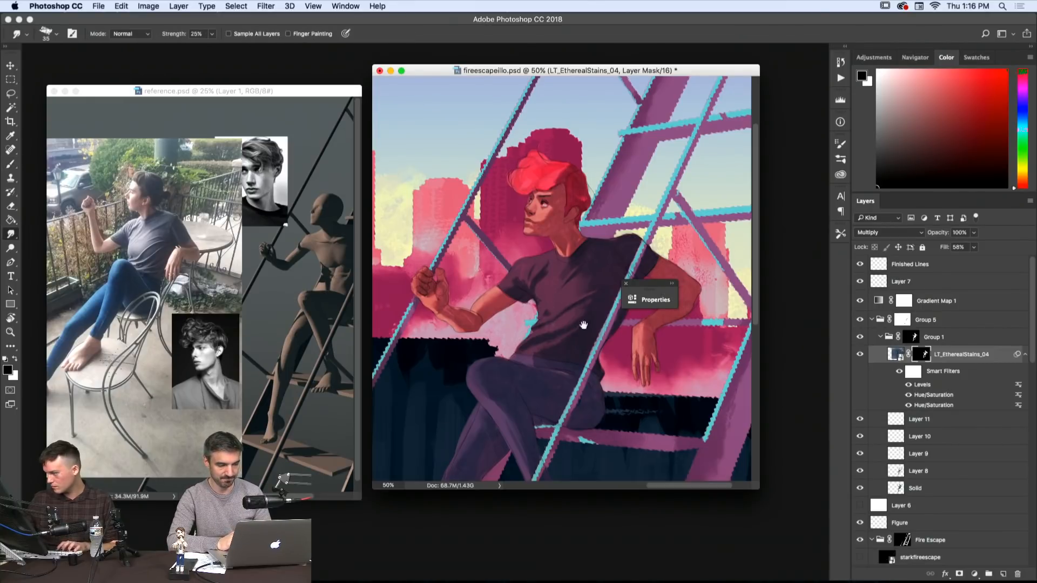
- Refine the sleeve shading on the mask with the brush reduced to 25 px, changing the paint from black to white
mouse_move(583, 326)
mouse_down()
mouse_move(610, 329)
mouse_move(631, 352)
mouse_up()
key(b)
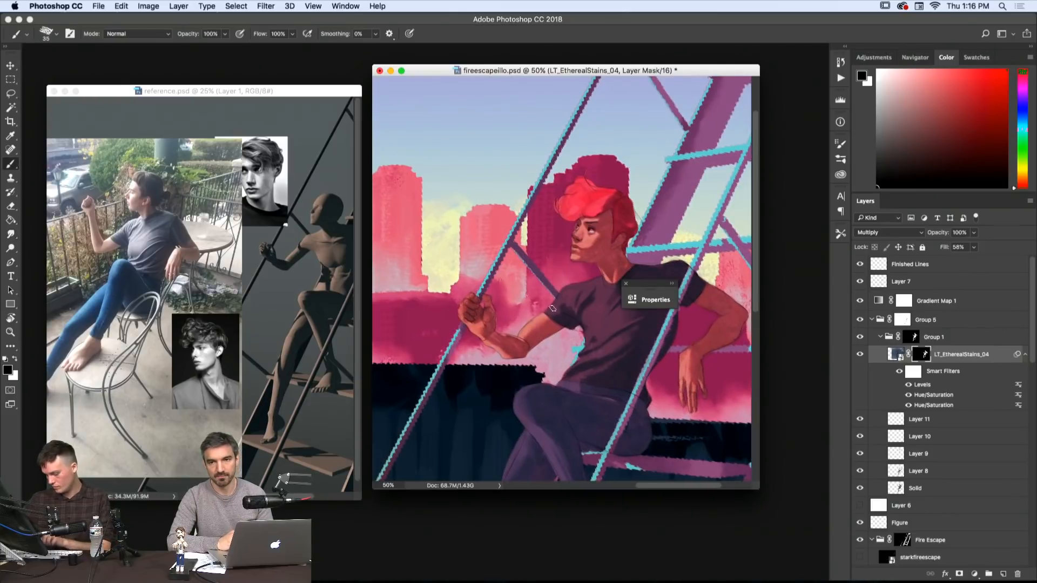
key(bracketleft)
key(bracketleft)
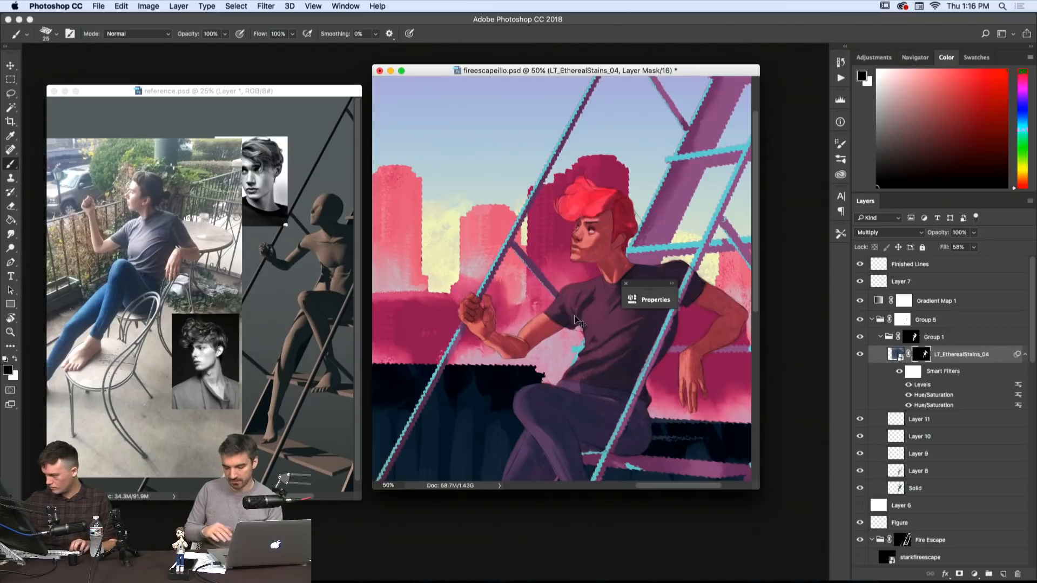
key(x)
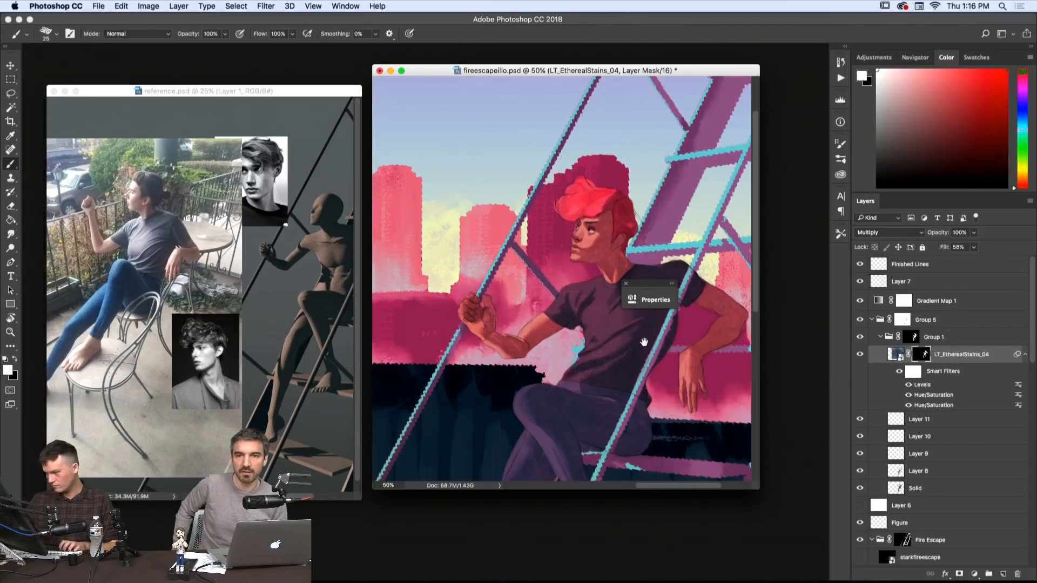
- Touch up the mask at the shirt's hem with the Eraser and Smudge tool, and paint white there with a 20 px brush
scroll(643, 343, right, 2)
key(e)
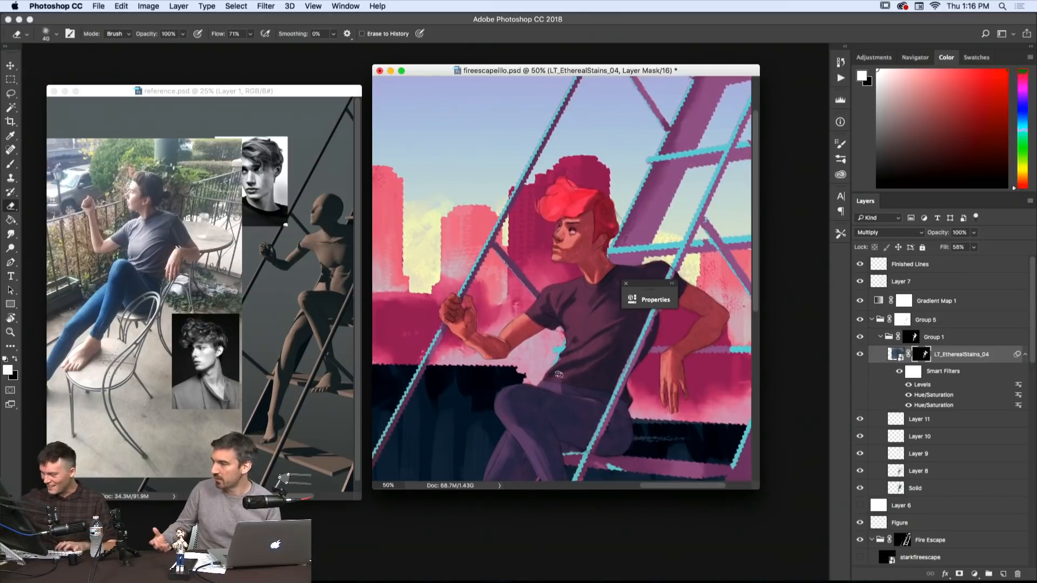
key(r)
key(b)
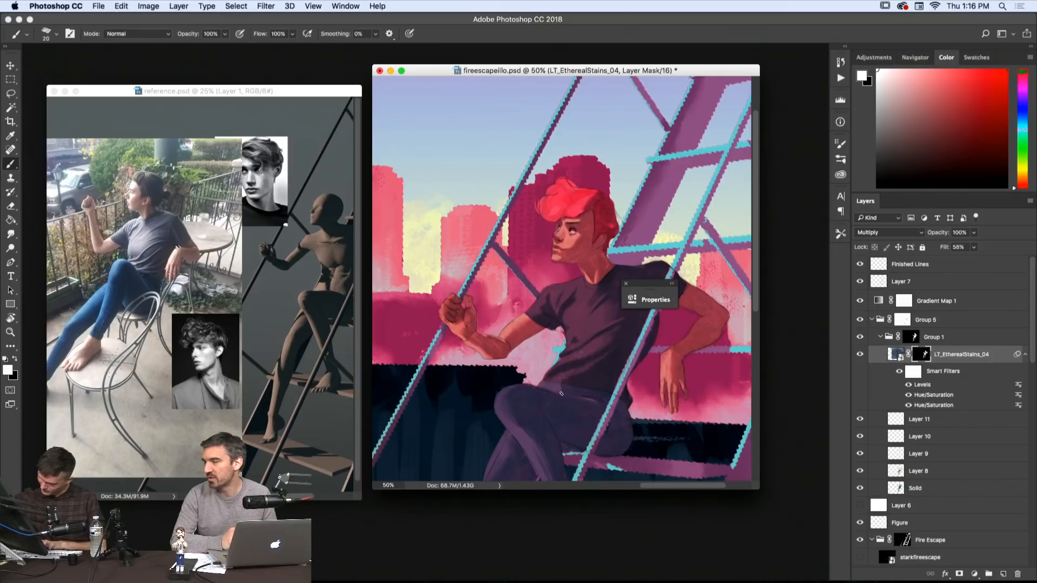
- Shade the waistline between shirt and trousers on the mask, alternating black and white and enlarging the brush to 35 px
key(x)
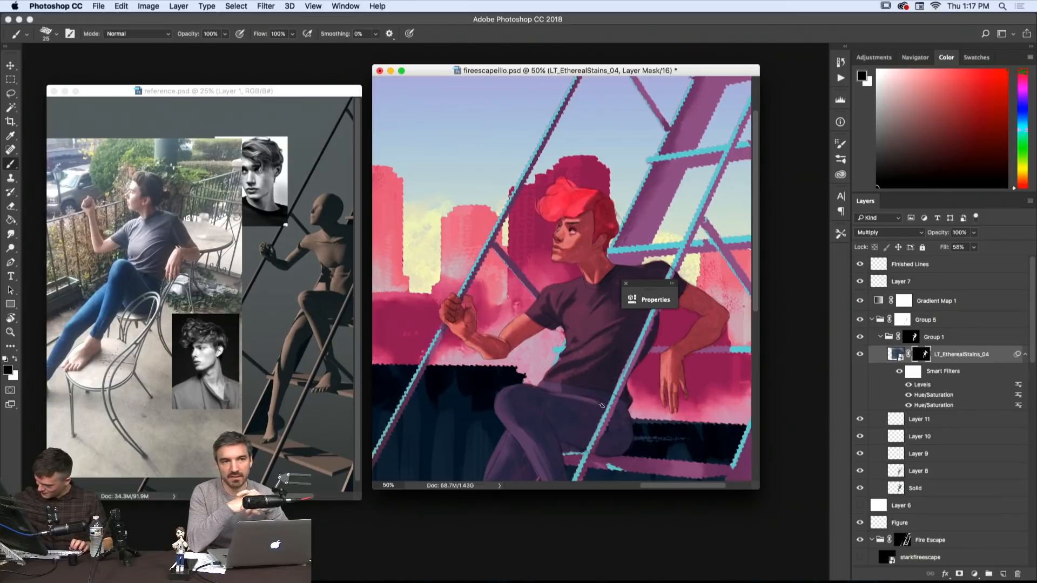
key(x)
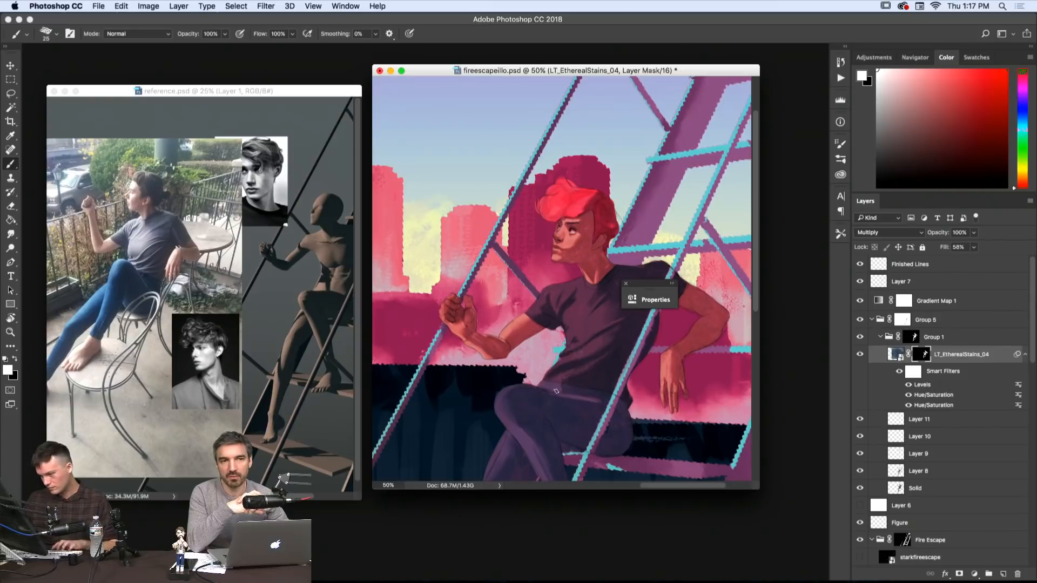
key(bracketright)
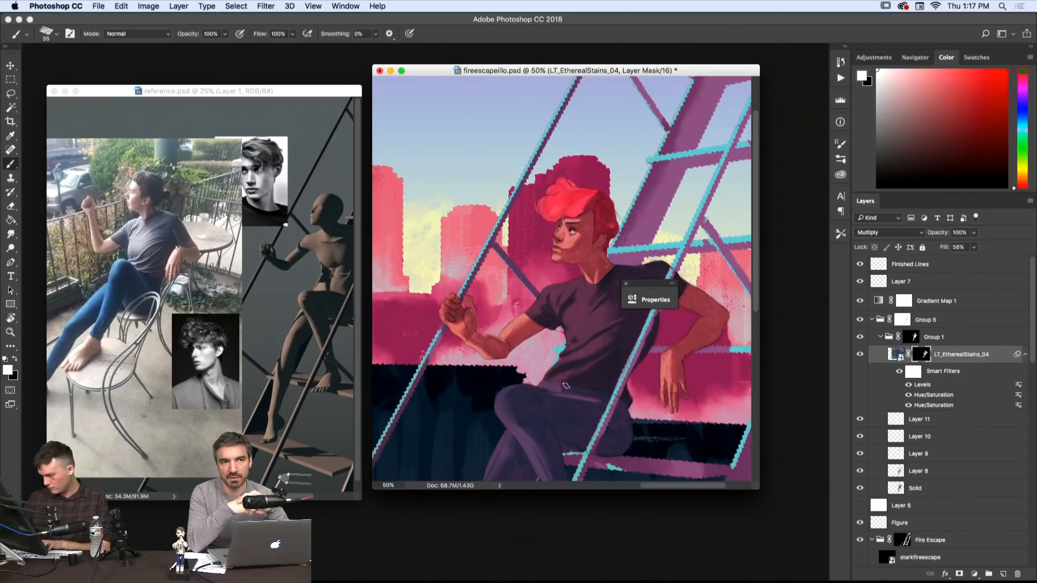
key(bracketright)
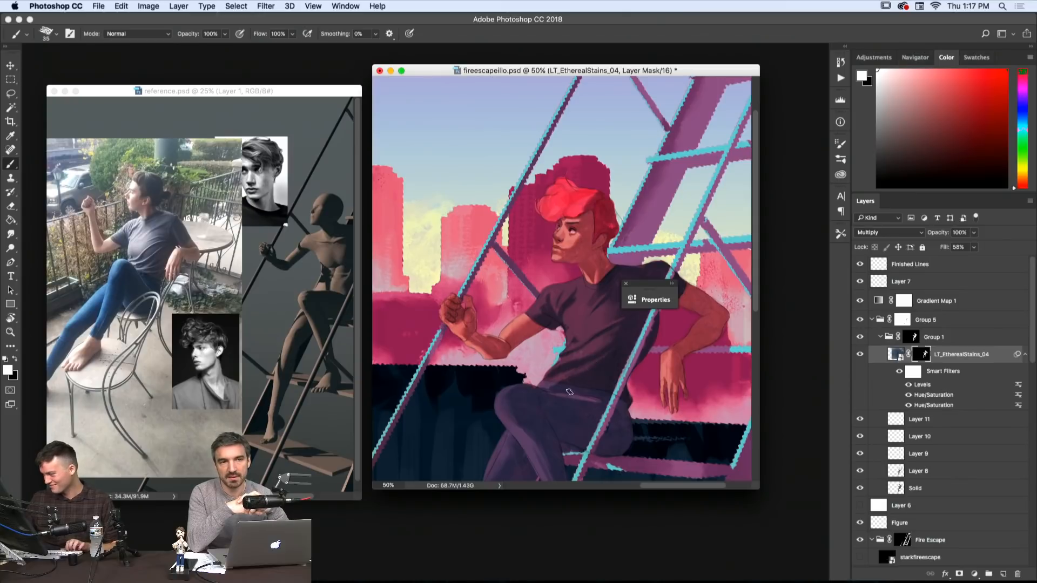
key(x)
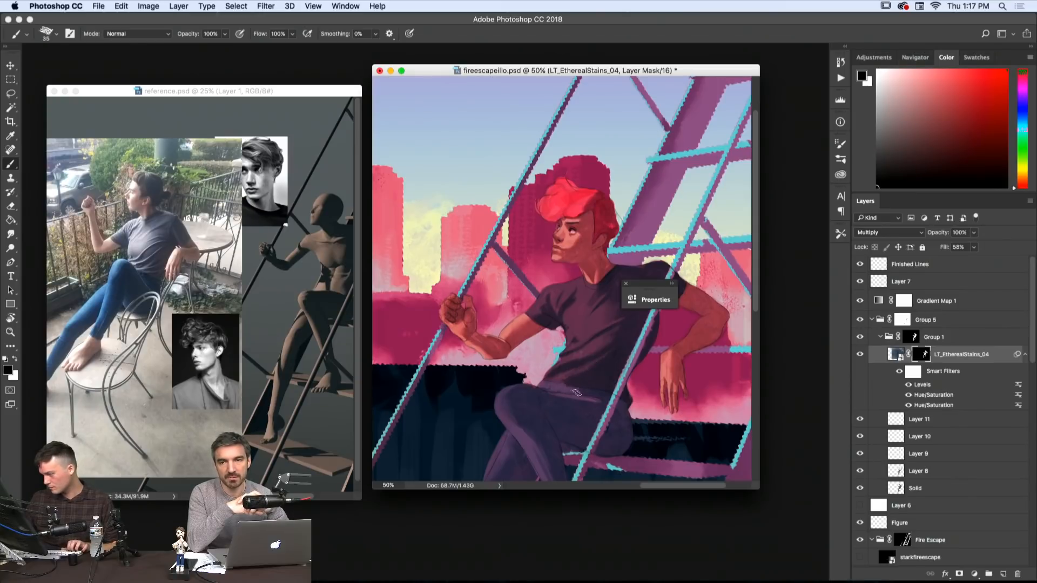
key(space)
mouse_move(604, 368)
mouse_down()
mouse_move(622, 385)
mouse_move(606, 395)
mouse_up()
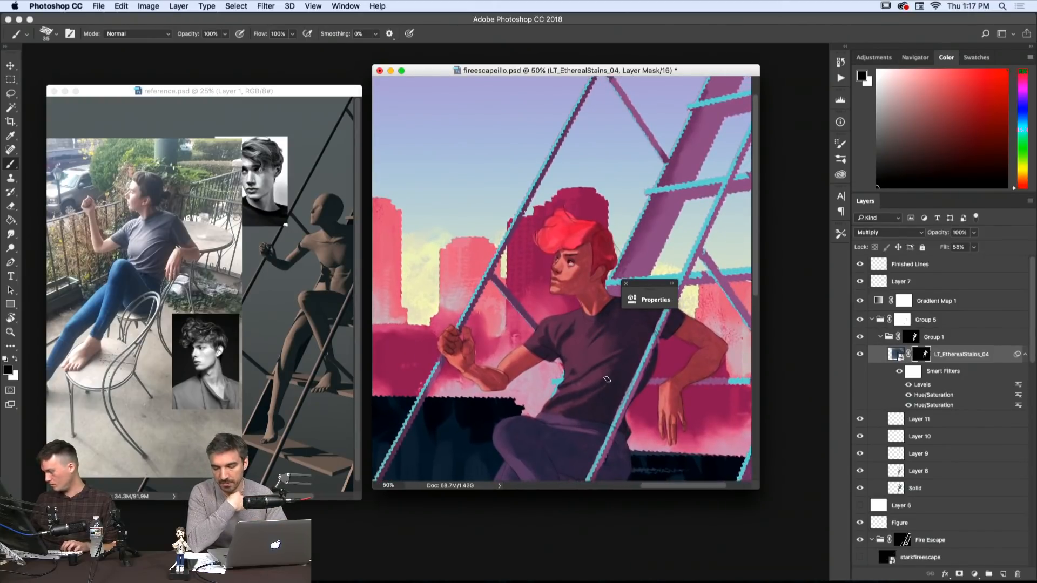
- In reference.psd, move the upper portrait photo on Layer 2 clear of the balcony photo, and return to the fireescapeillo.psd illustration
key(v)
click(255, 168)
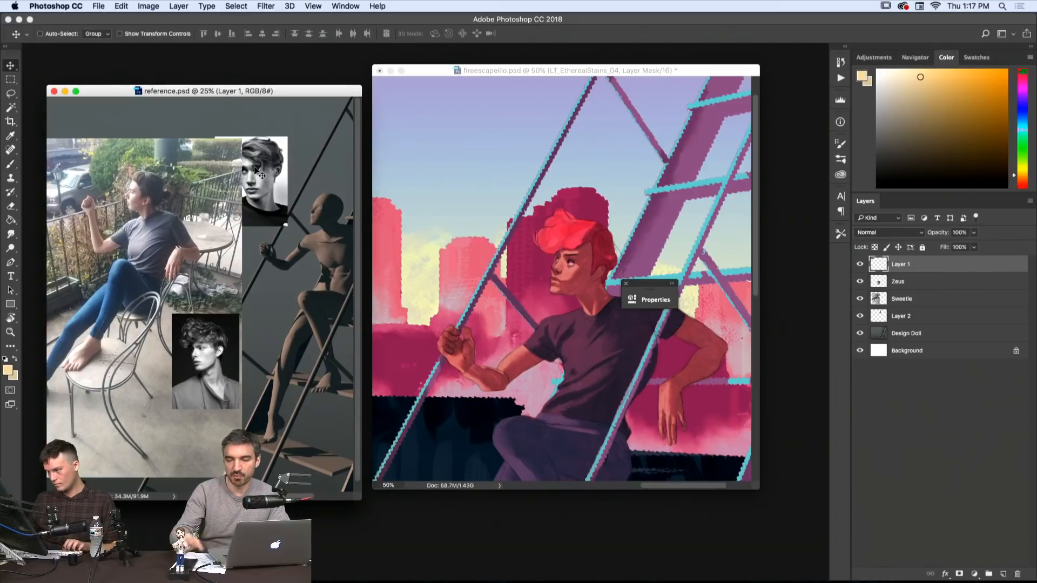
right_click(257, 172)
click(267, 178)
drag(262, 170, 294, 160)
click(456, 161)
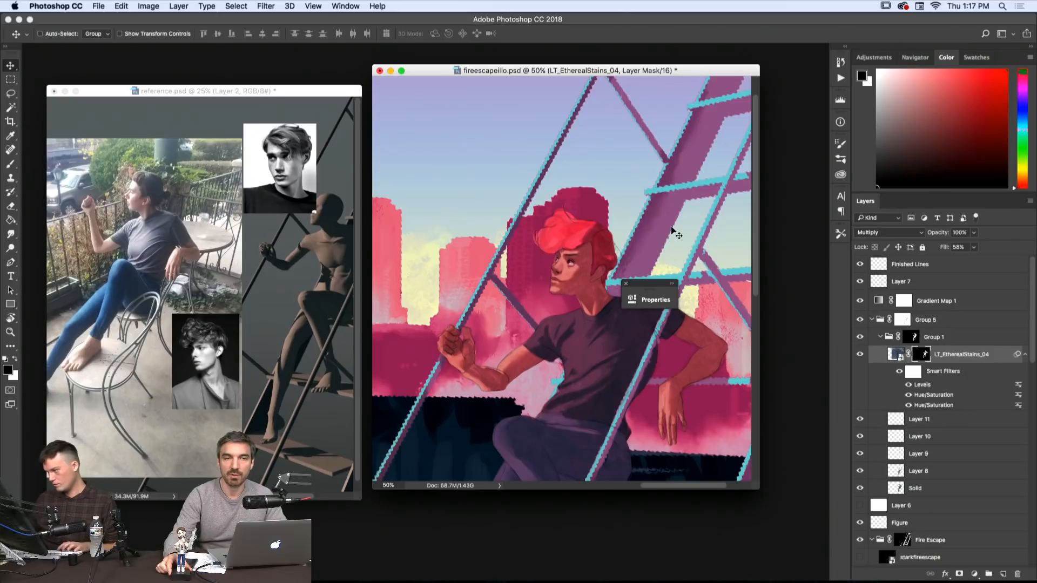
- Touch up the mask along the side of the head with the Brush, using black at 15 px and white down to 10 px
key(b)
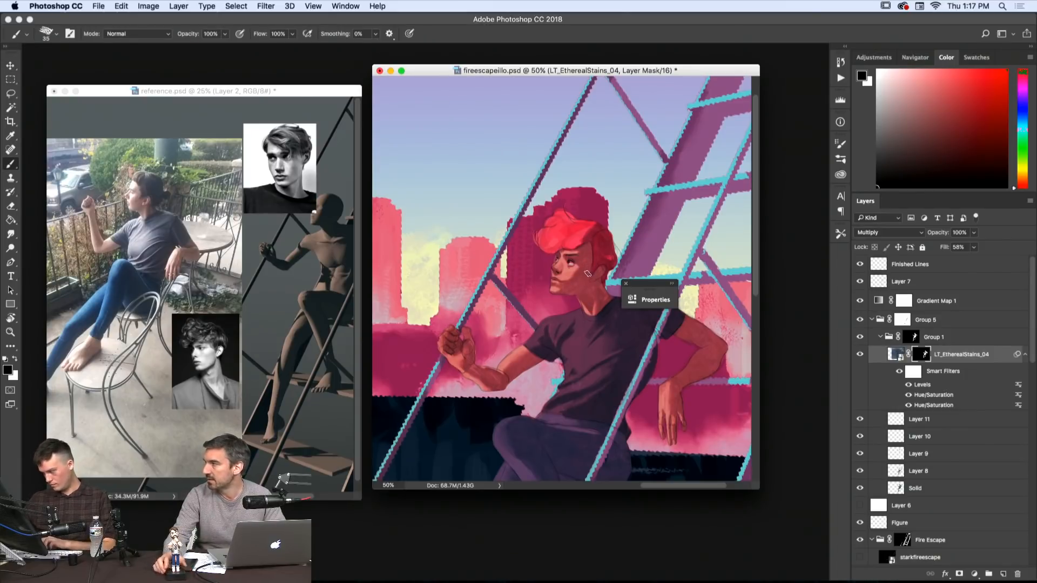
key(bracketleft)
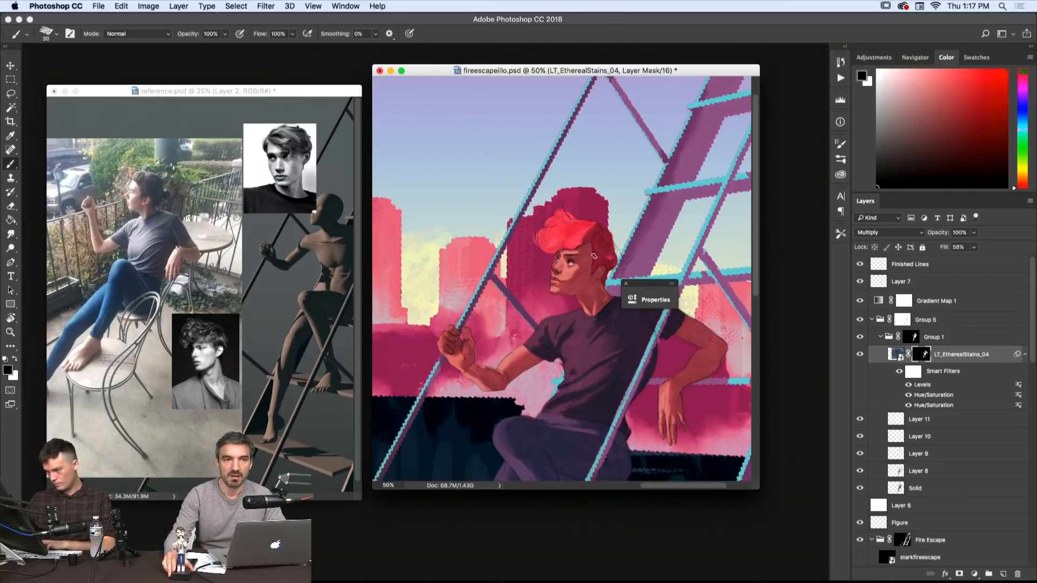
key(bracketleft)
key(bracketleft)
key(bracketleft)
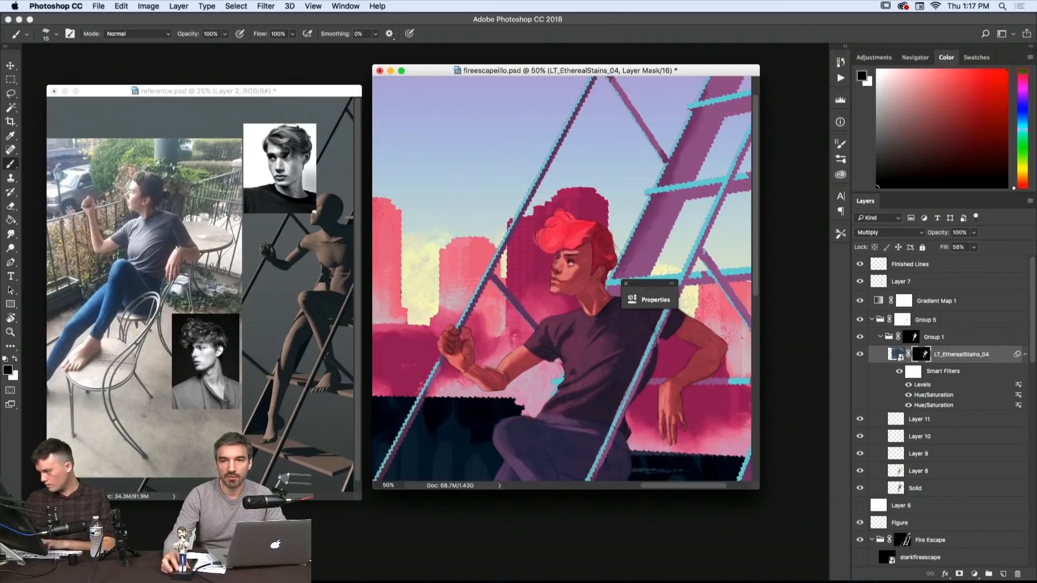
key(x)
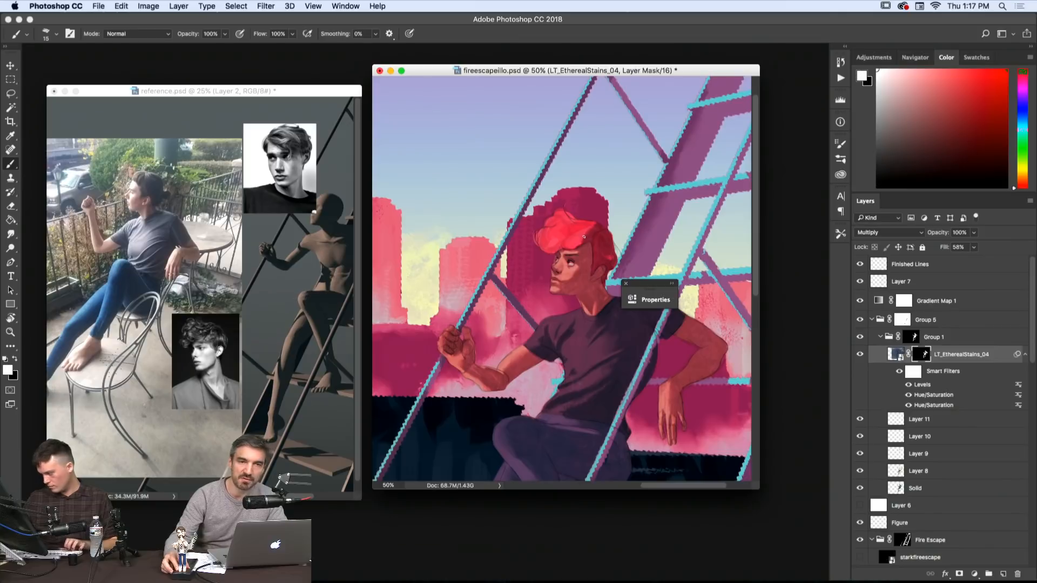
key(bracketleft)
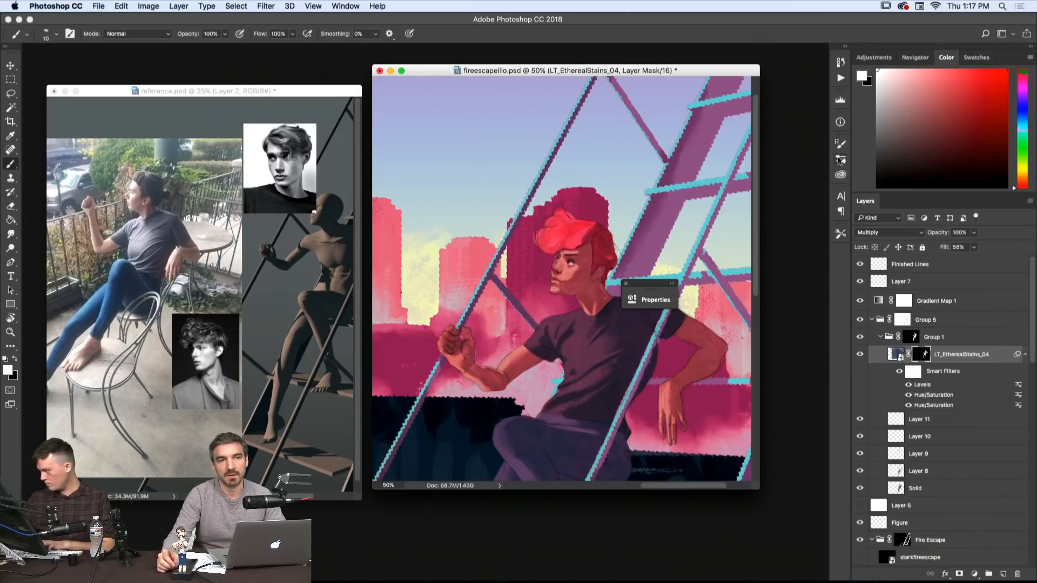
- Look through the brush presets and paint white into the hair on the mask, varying the current brush between 15 and 30 px
click(840, 159)
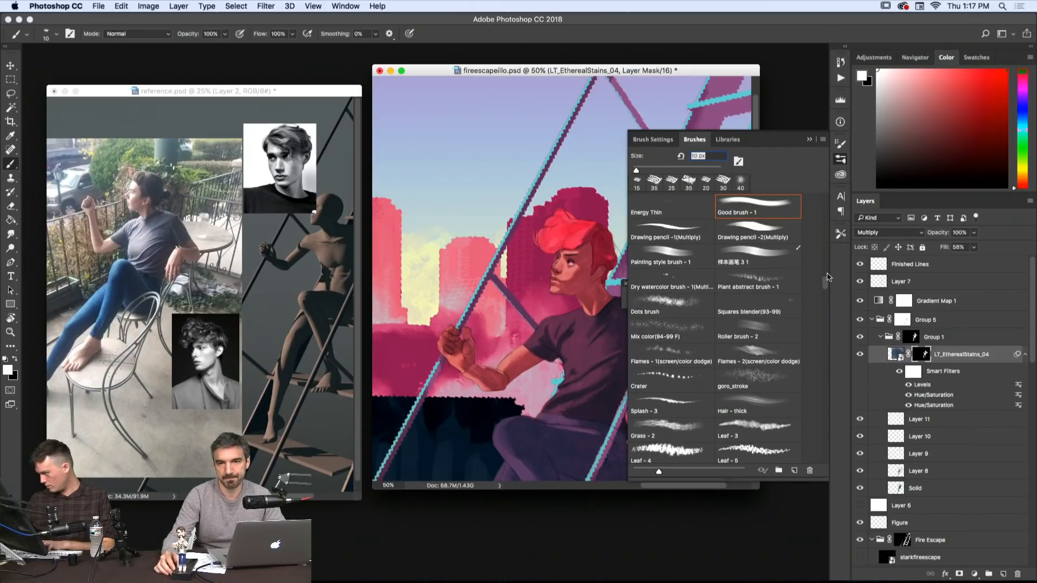
mouse_move(826, 281)
mouse_down()
mouse_move(822, 200)
mouse_move(820, 224)
mouse_up()
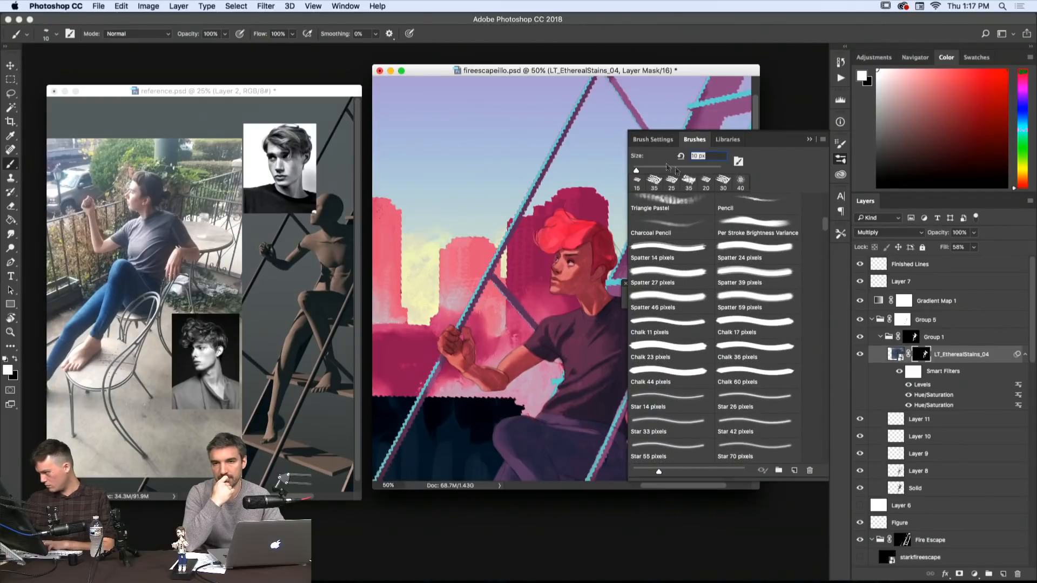
key(bracketright)
key(bracketright)
key(bracketright)
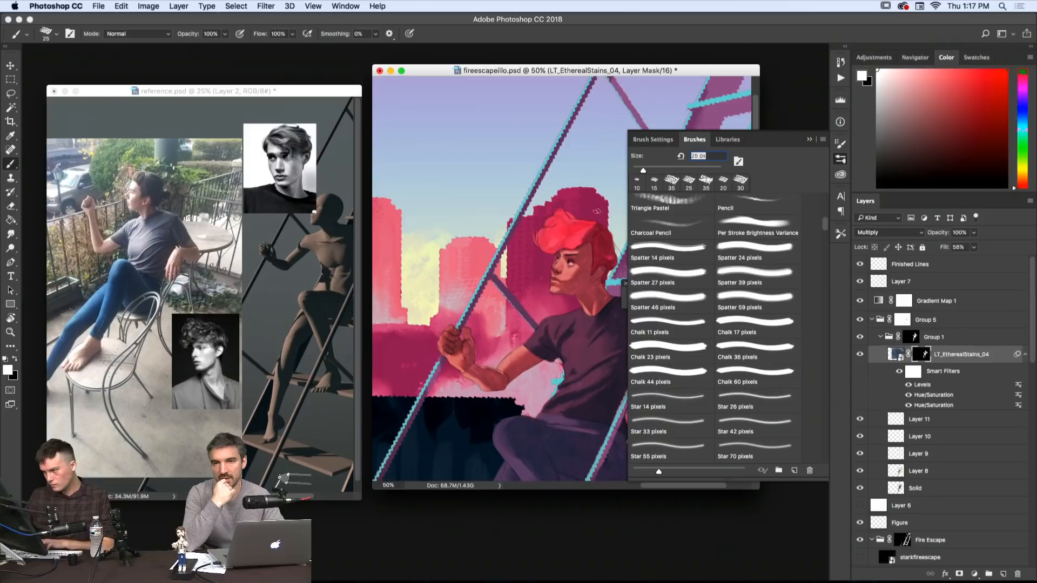
key(bracketleft)
key(bracketleft)
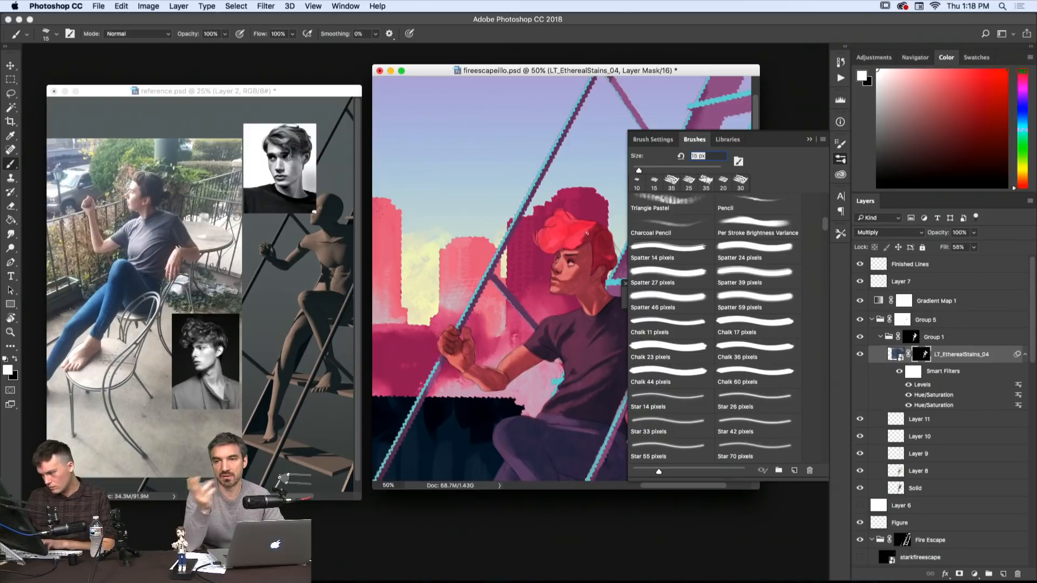
key(bracketright)
key(bracketright)
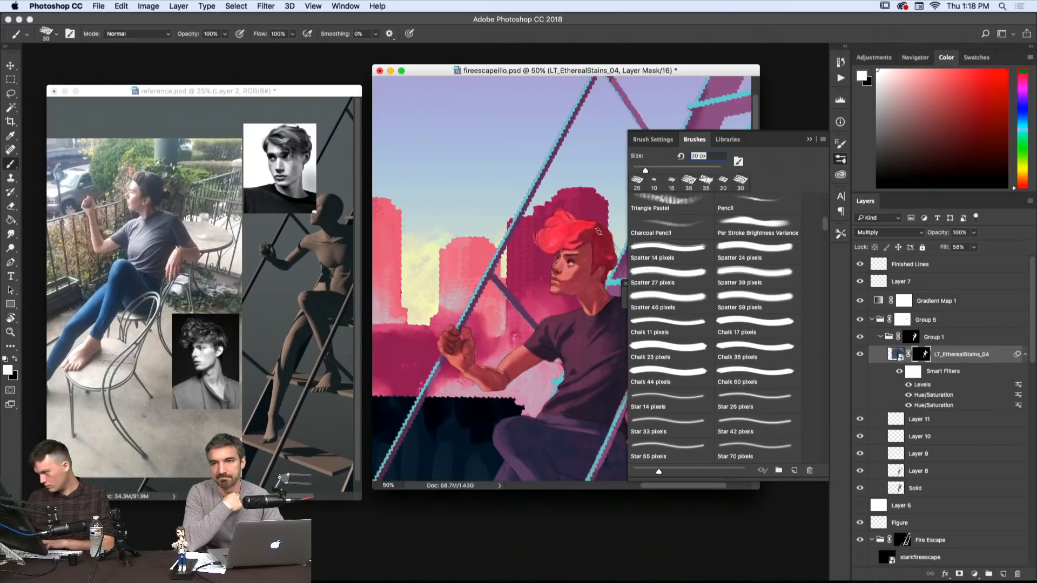
- Shade the hair above the forehead on the mask with a 10 to 15 px brush, alternating black and white
key(bracketleft)
key(bracketleft)
key(bracketleft)
key(bracketleft)
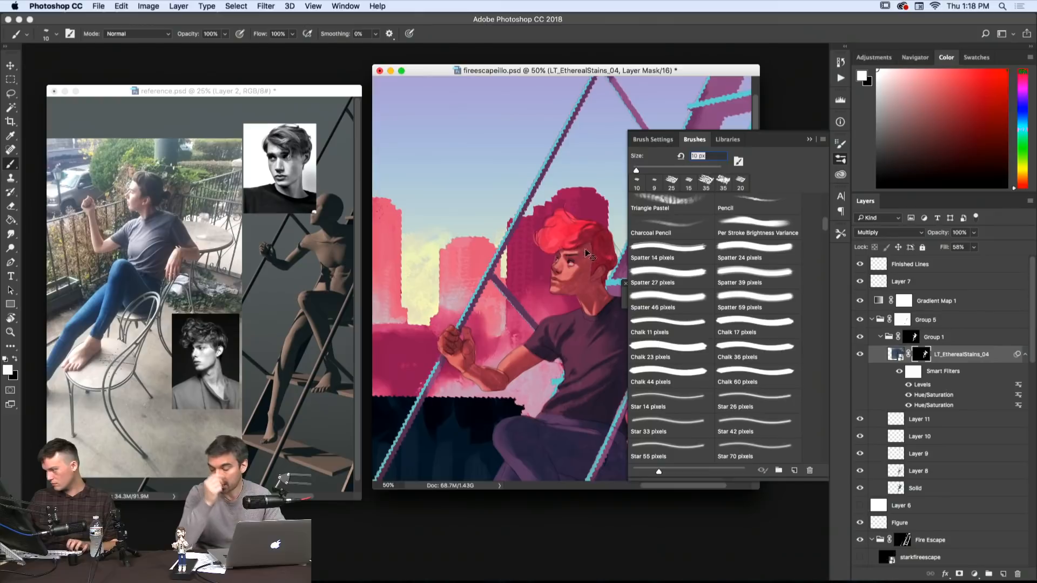
key(x)
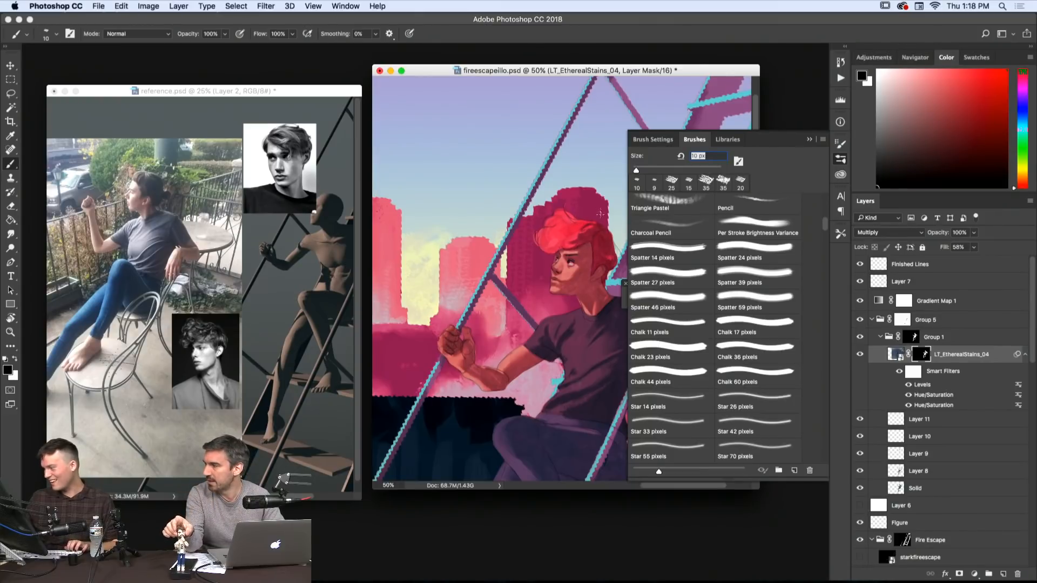
key(x)
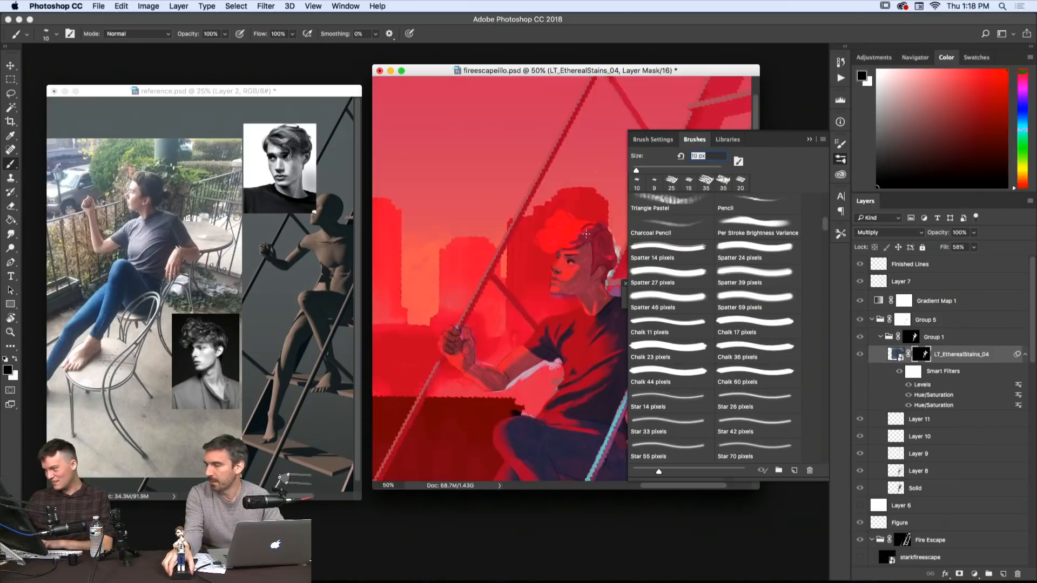
key(bracketright)
key(bracketleft)
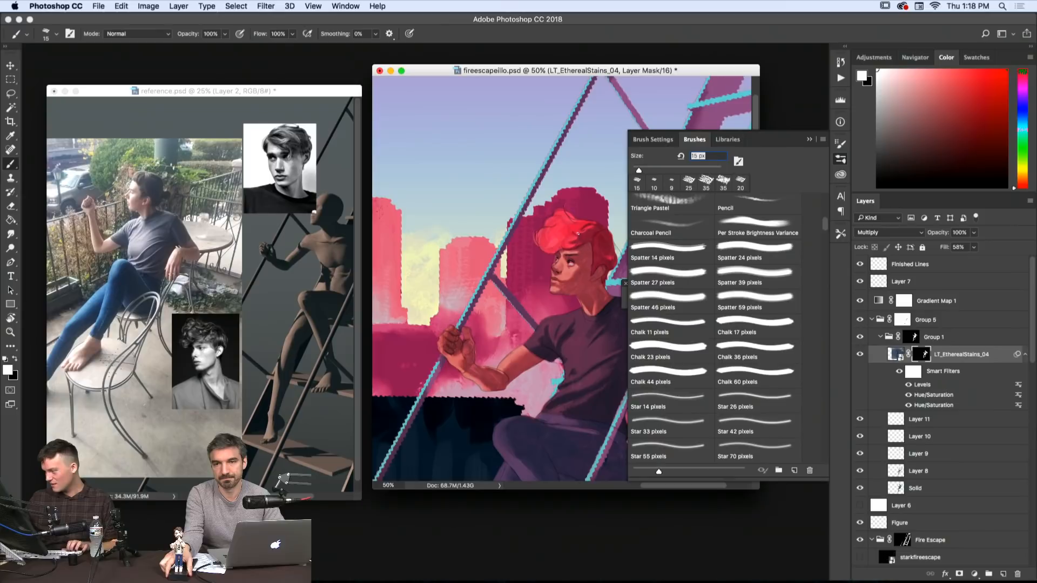
- Refine the hairline on the mask with black paint, reducing the brush to 8 px
key(x)
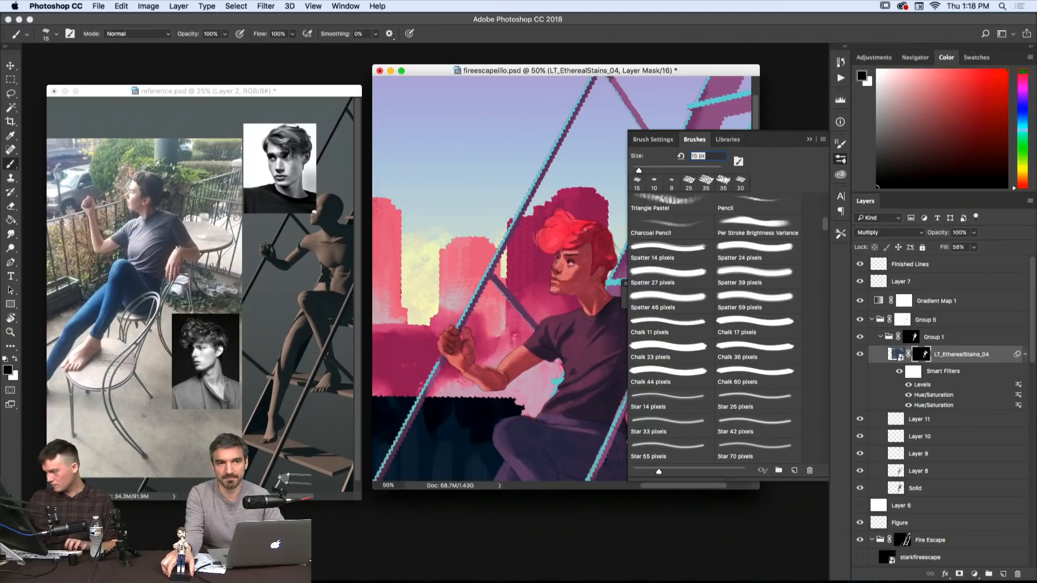
key(bracketleft)
key(bracketleft)
key(bracketleft)
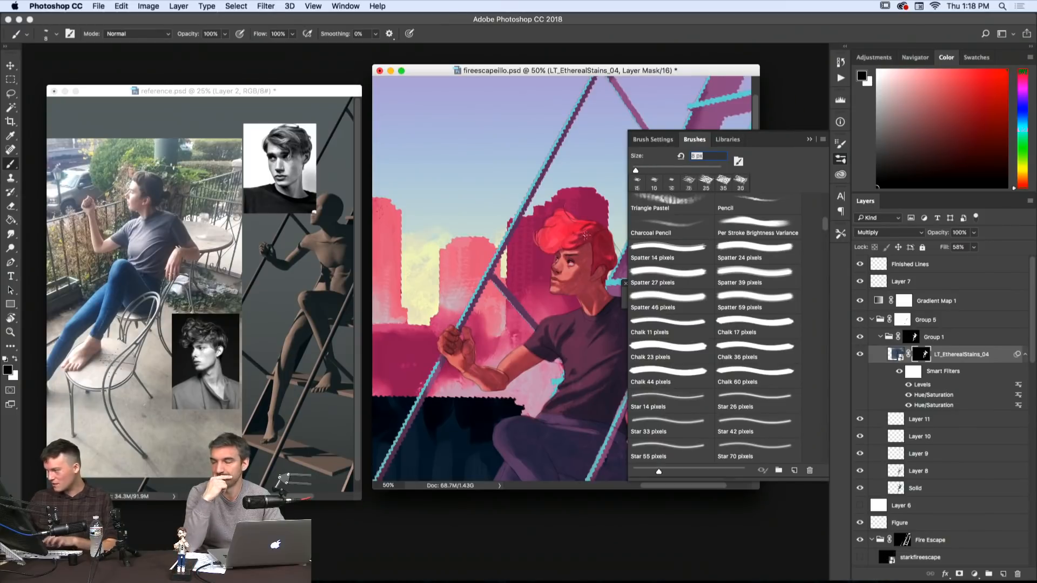
key(bracketleft)
key(alt)
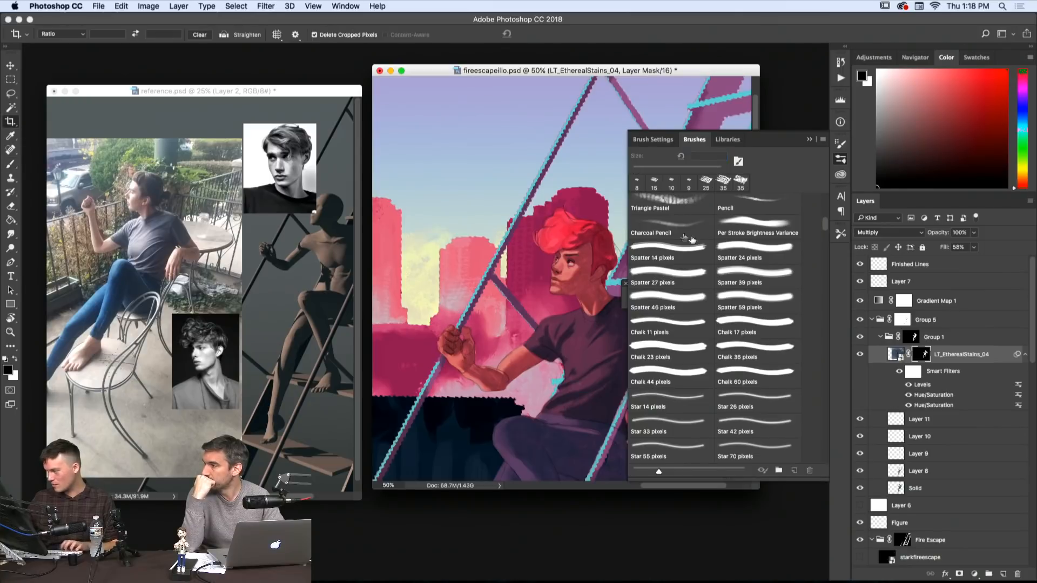
- Choose the Kyle's Real Watercolor - 2017 brush preset, switch the paint to white and set the brush mode to Normal
mouse_move(824, 271)
mouse_down()
mouse_move(831, 388)
mouse_move(818, 376)
mouse_move(834, 376)
mouse_move(822, 375)
mouse_move(824, 386)
mouse_up()
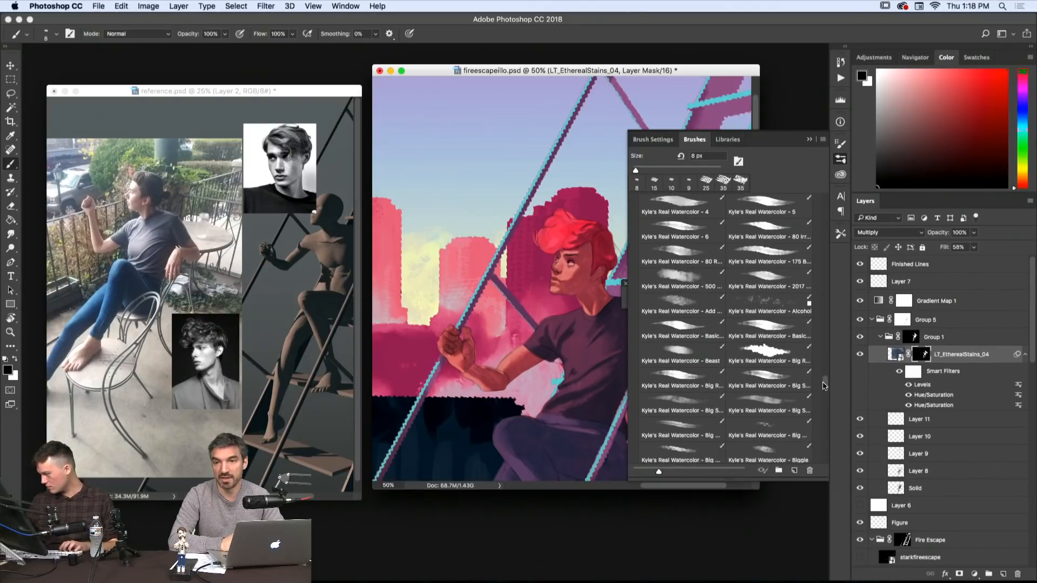
click(781, 273)
click(569, 233)
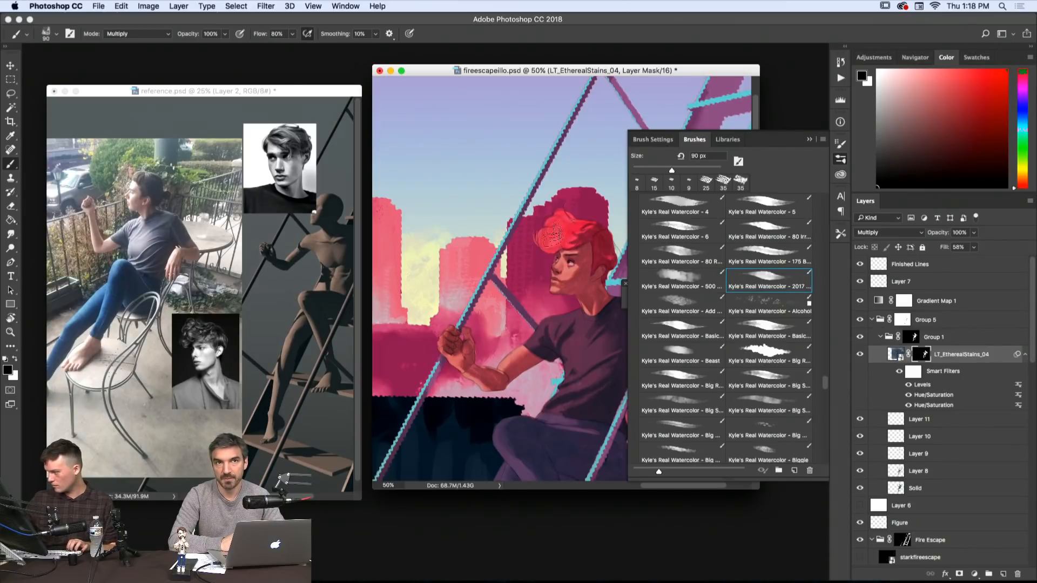
key(x)
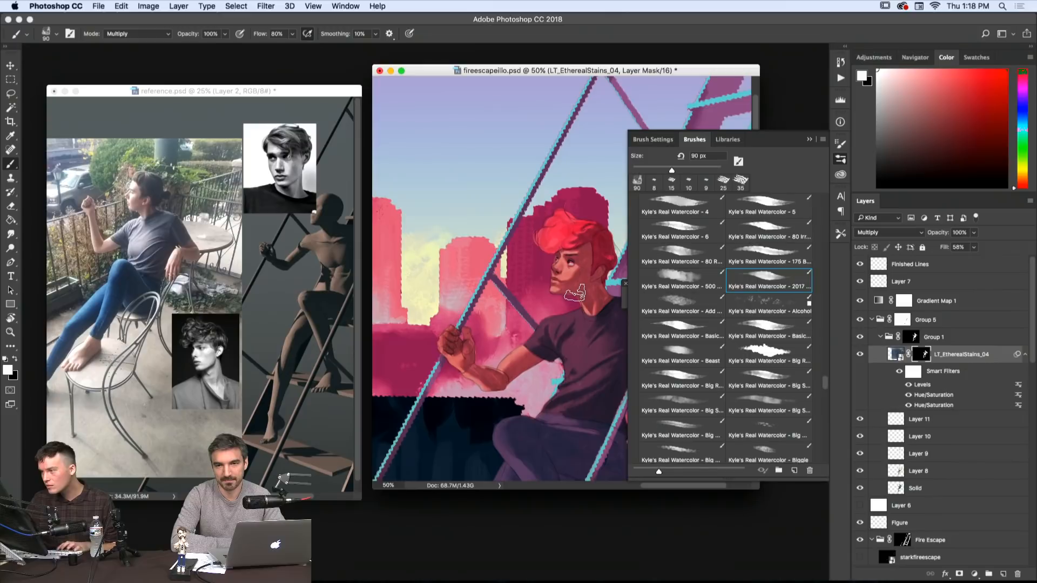
click(145, 34)
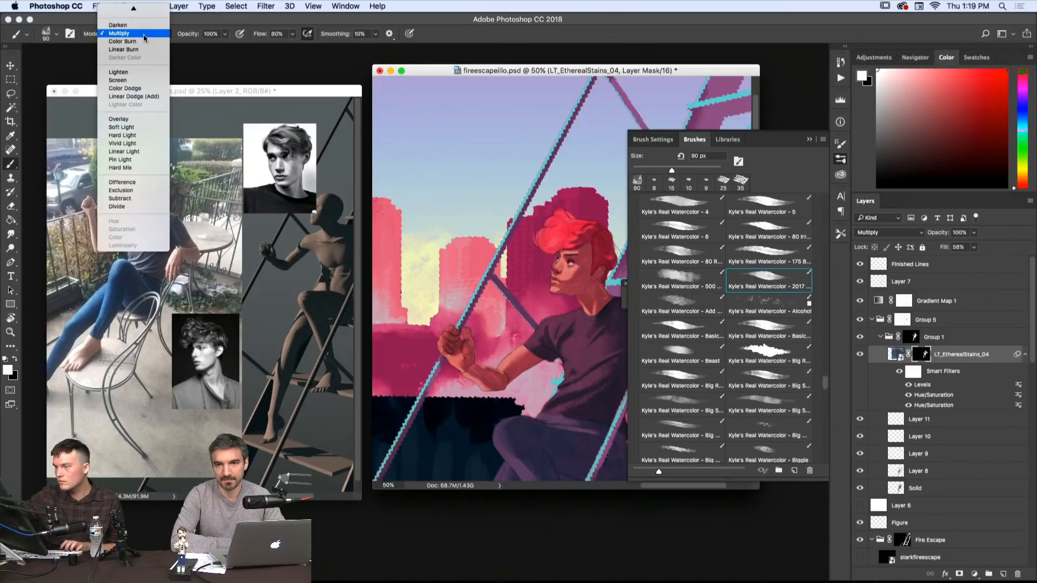
click(124, 9)
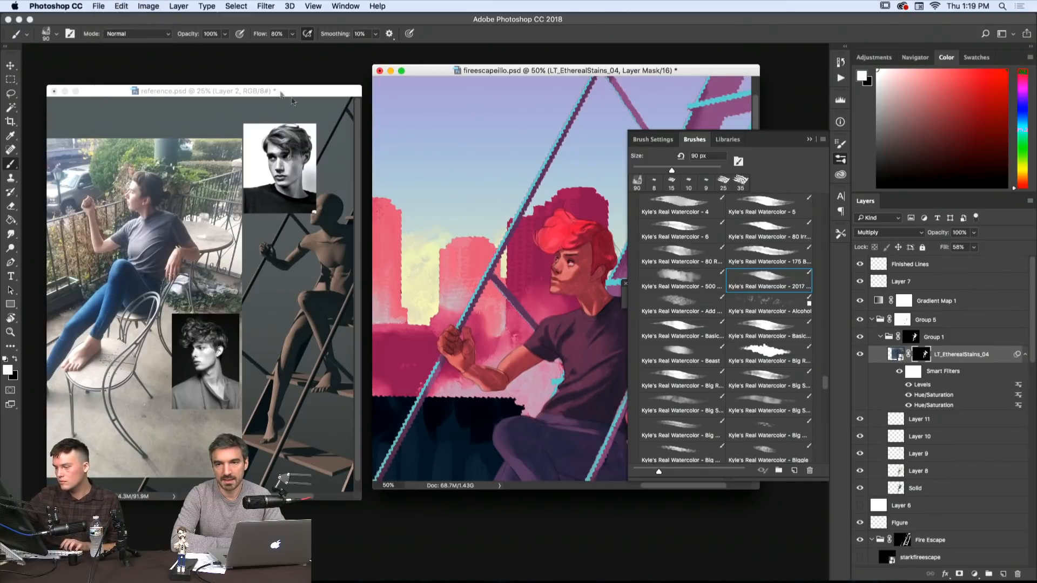
- Paint white shading into the middle of the hair on the mask, reducing the watercolor brush to 20 px
mouse_move(571, 229)
mouse_down()
mouse_move(604, 222)
mouse_move(574, 228)
mouse_up()
key([)
key([)
key([)
key([)
key([)
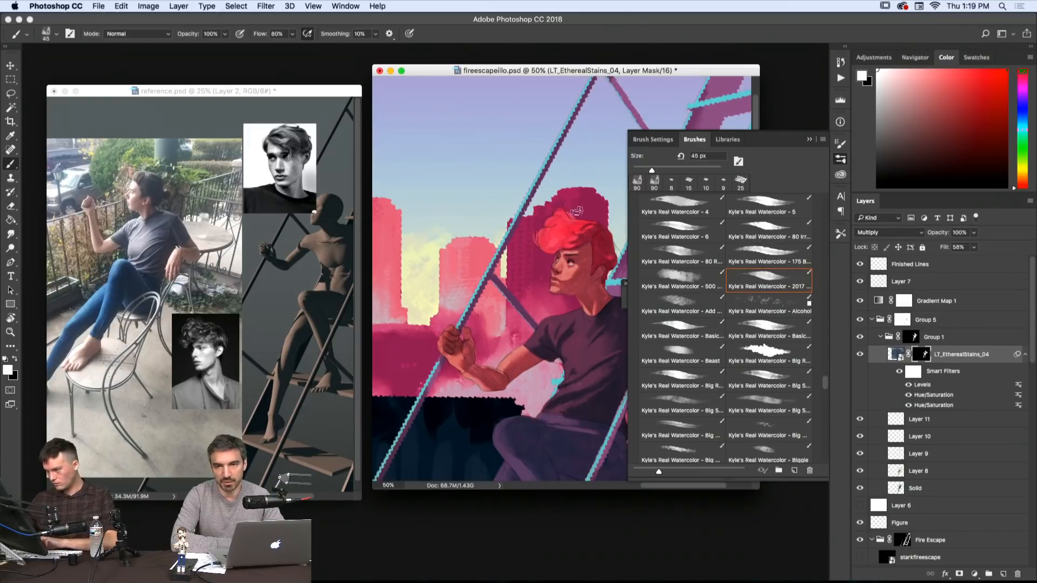
key(bracketleft)
key(bracketleft)
key(bracketleft)
key(bracketleft)
key(bracketleft)
key(bracketleft)
key(bracketleft)
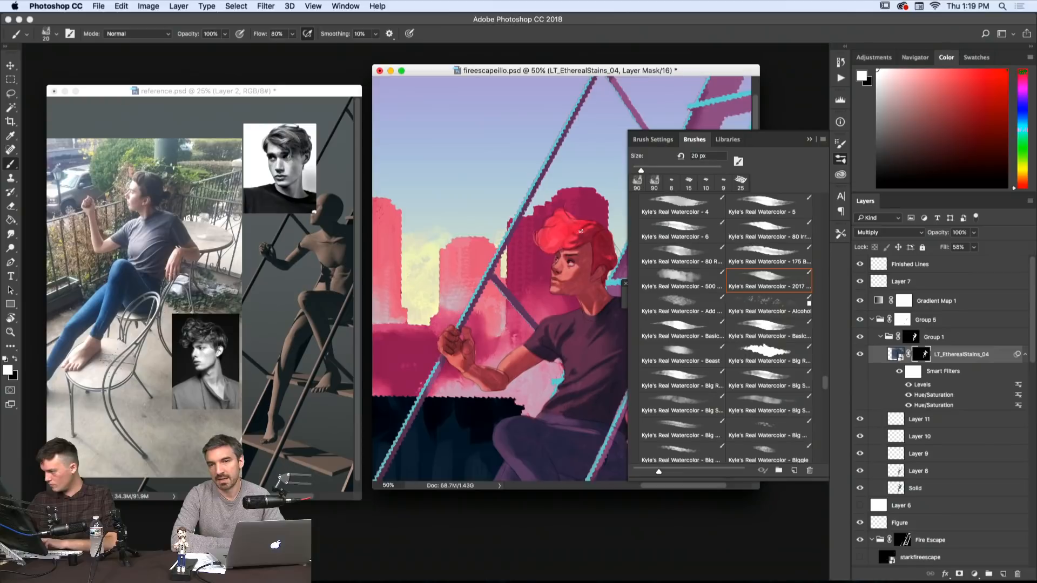
drag(574, 230, 576, 234)
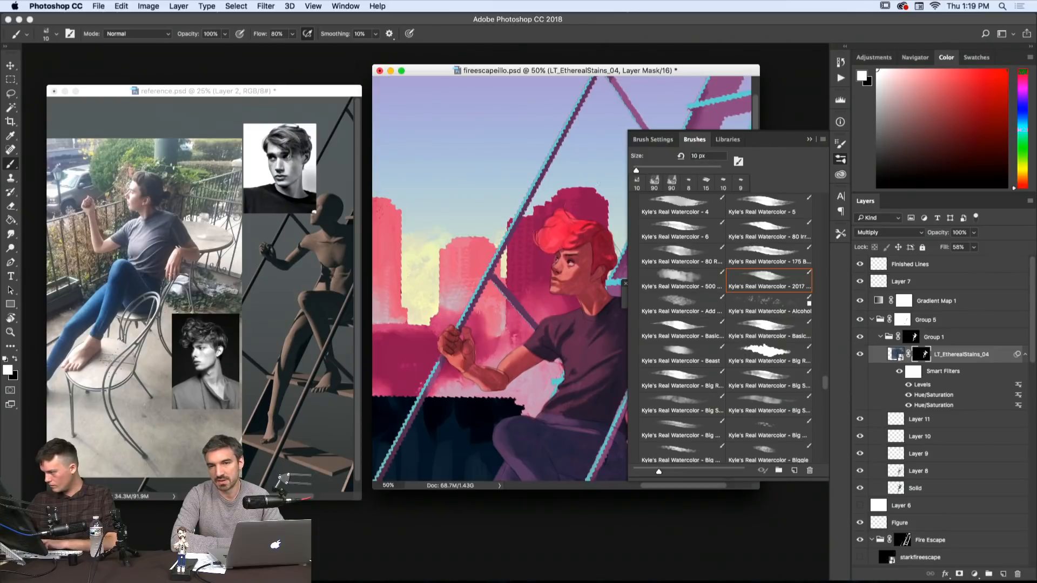
- Build up shadows on the upper and front curls by painting white on the mask with a 20 to 30 px brush
key(bracketright)
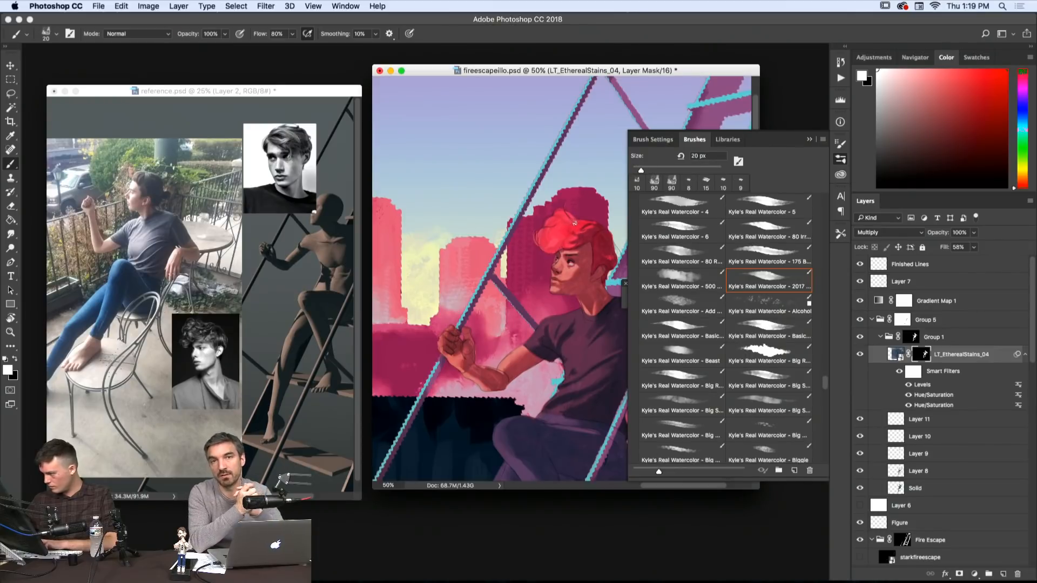
drag(574, 222, 585, 223)
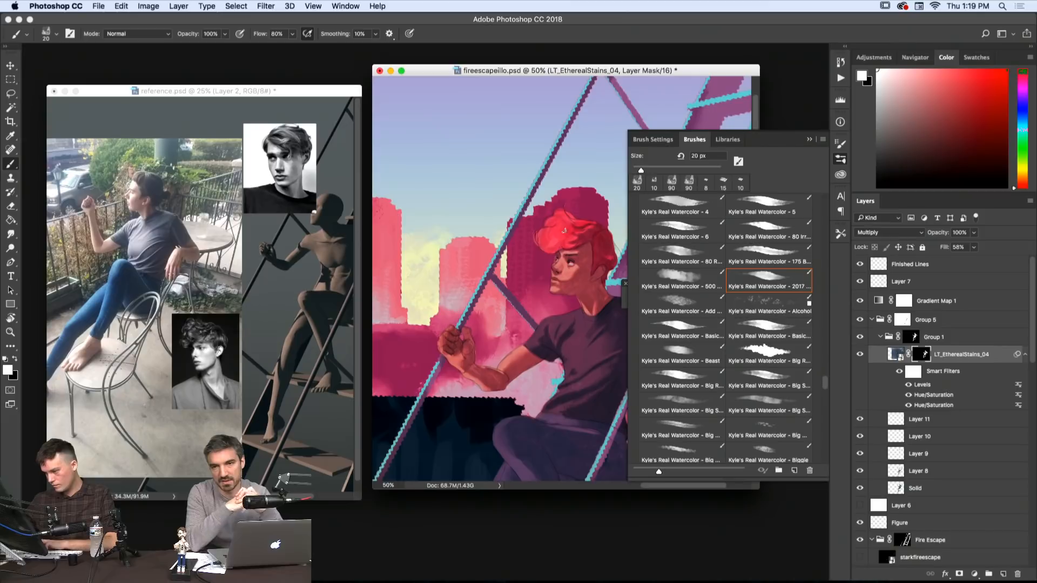
drag(554, 241, 552, 239)
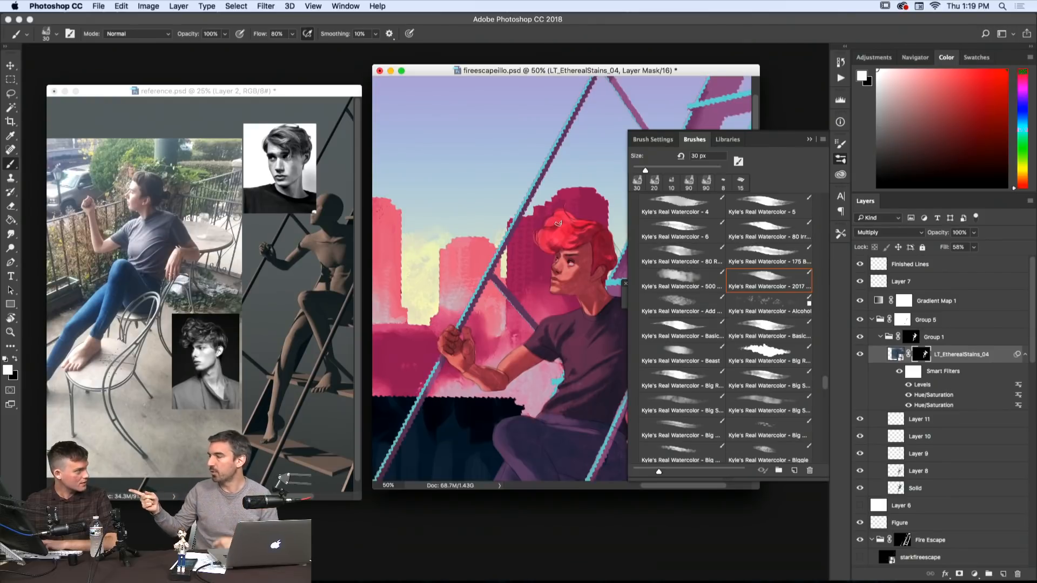
key(bracketleft)
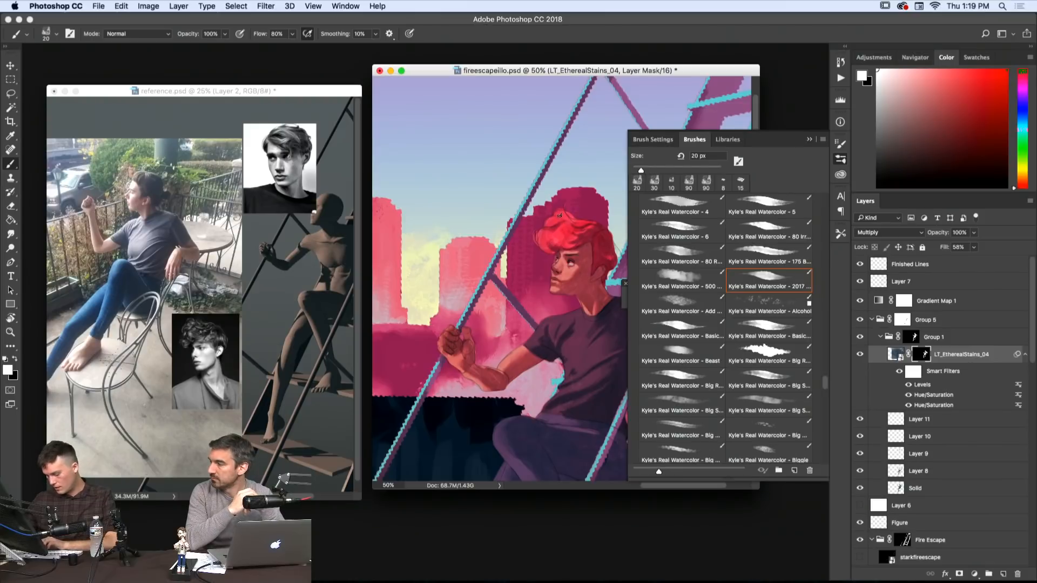
key(bracketright)
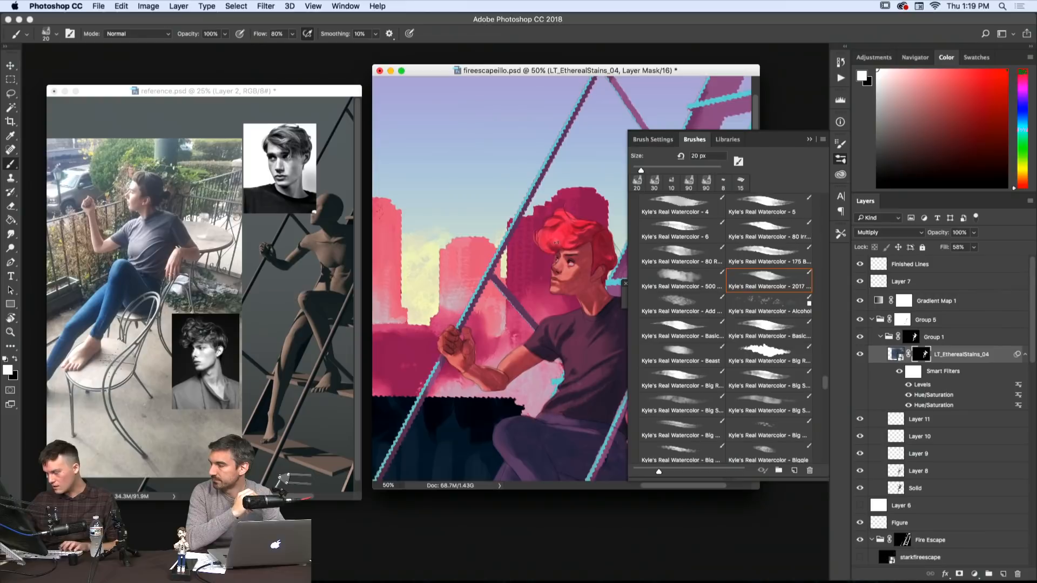
- Define the front hair locks on the mask by alternating black and white at 20 px, enlarging the brush to 30 px
key(x)
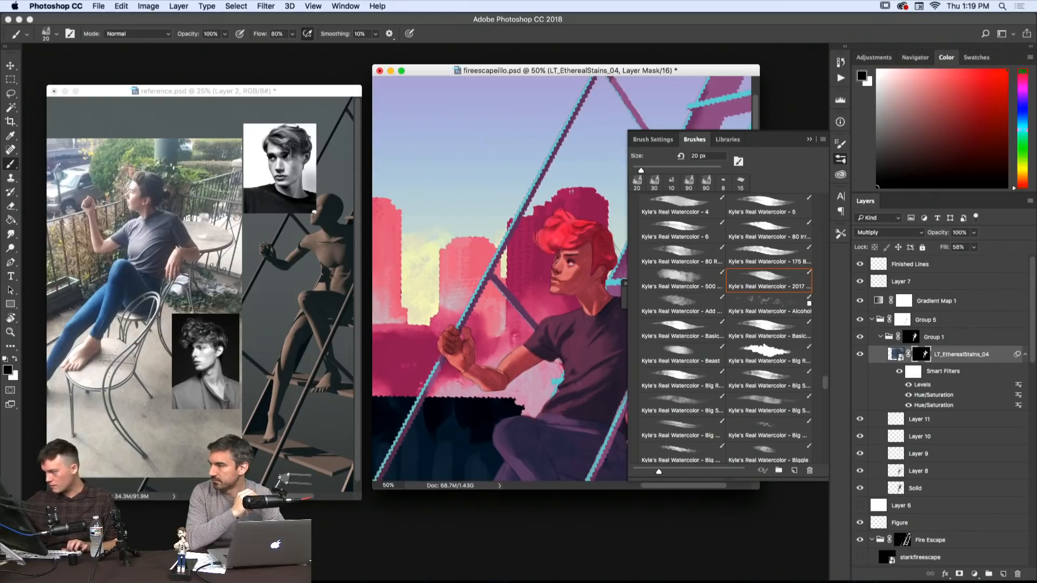
key(x)
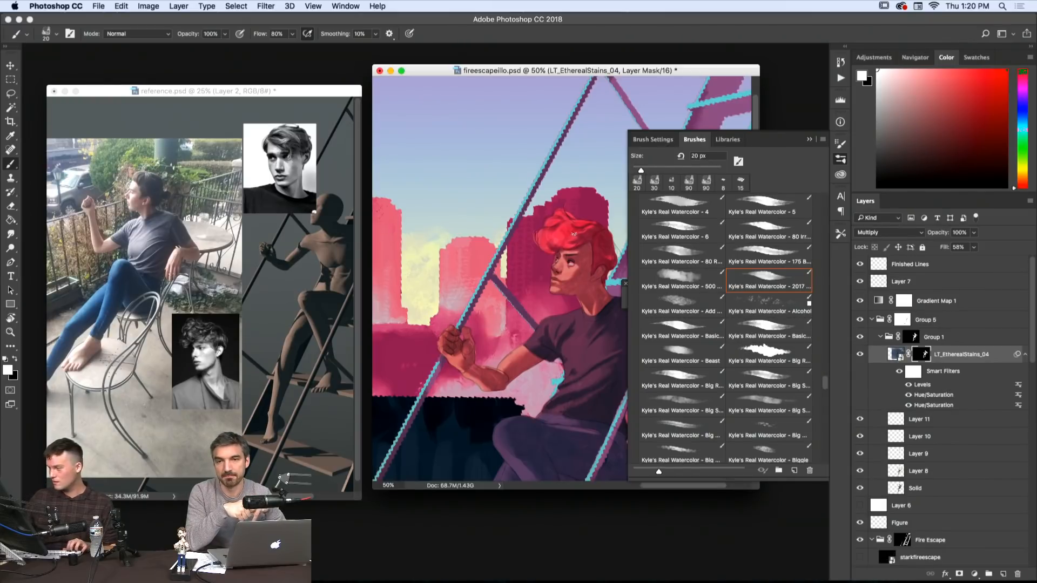
key(x)
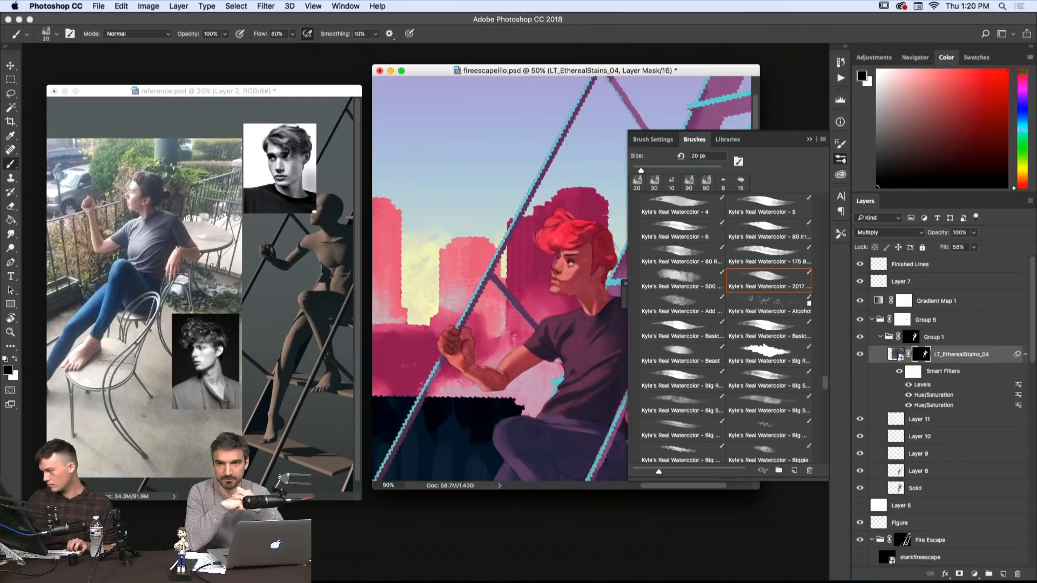
key(x)
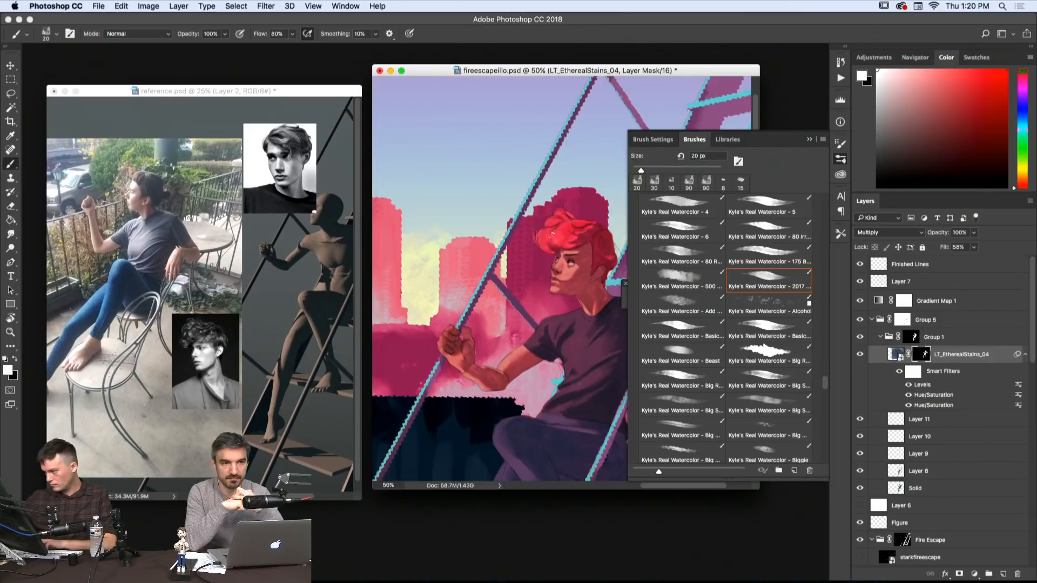
drag(554, 253, 544, 242)
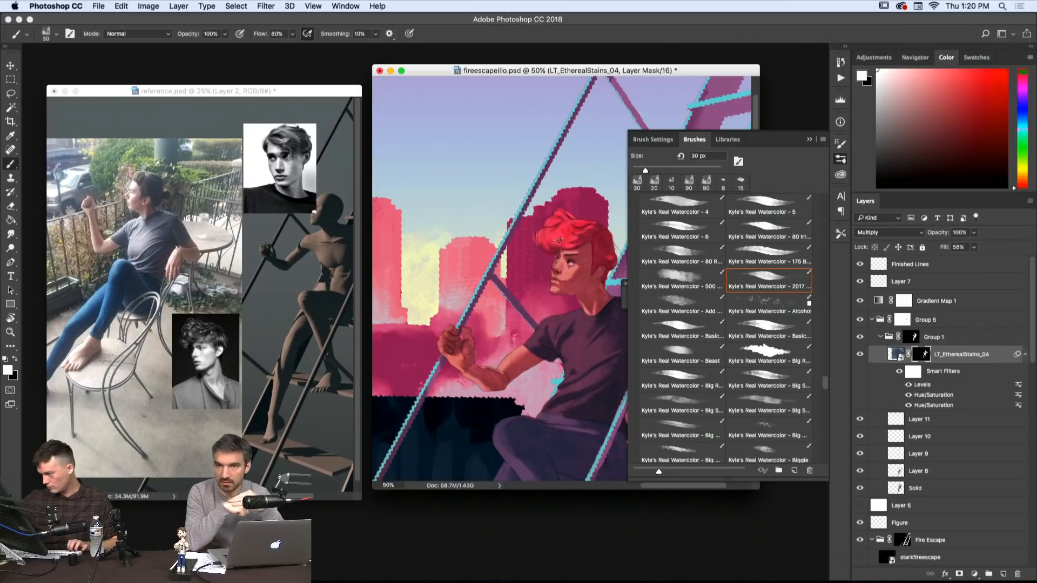
- Refine the front curls on the mask by alternating black and white, reducing the watercolor brush from 30 px to 10 px
key(x)
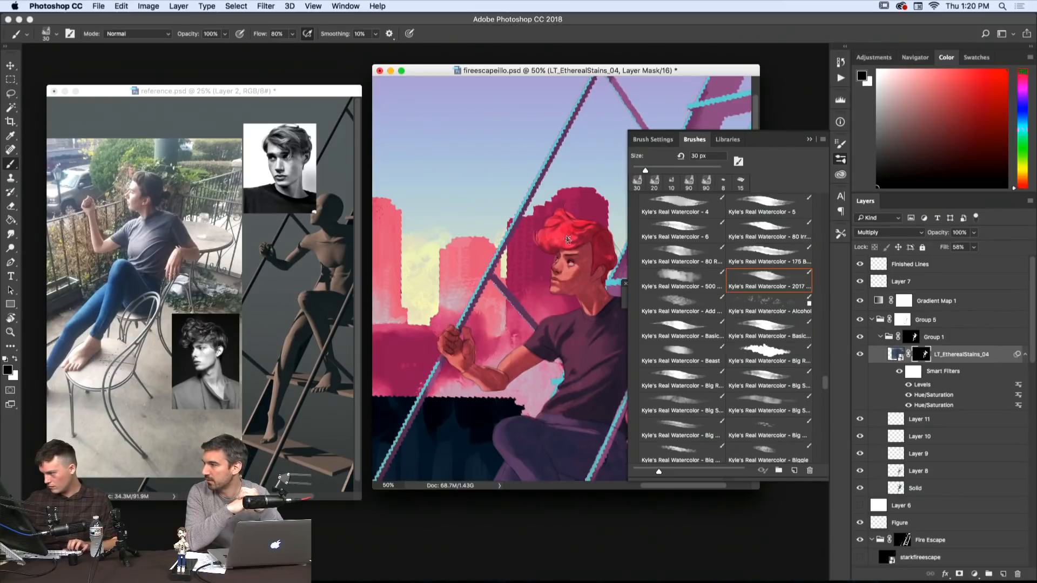
key(x)
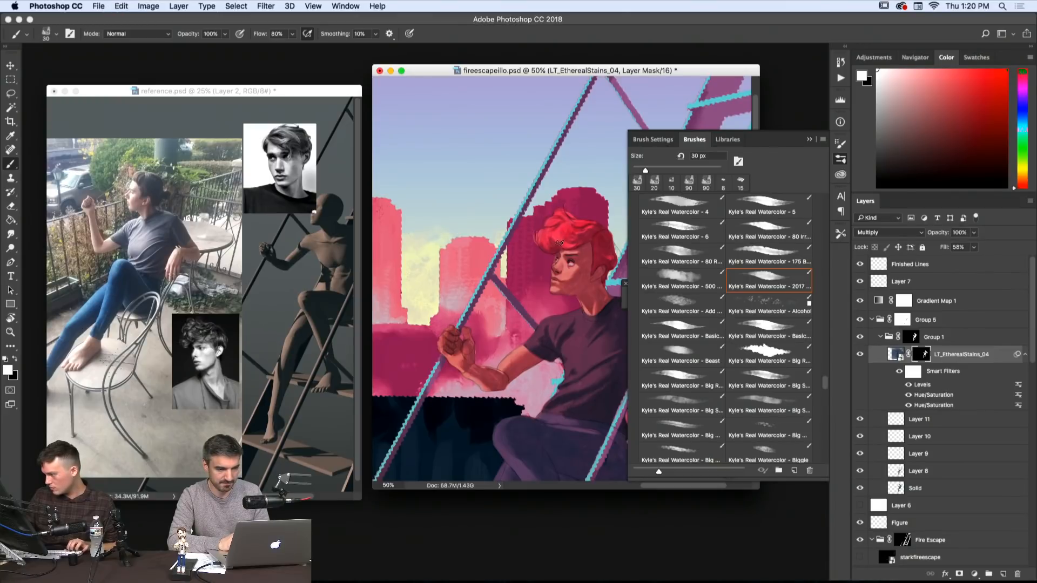
key(x)
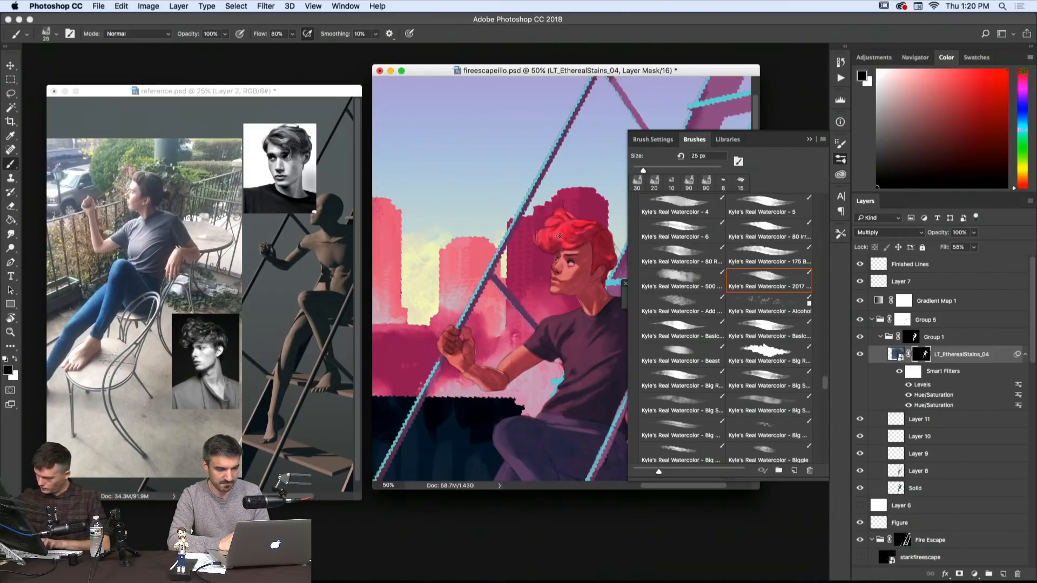
key(bracketleft)
key(bracketleft)
drag(548, 243, 556, 237)
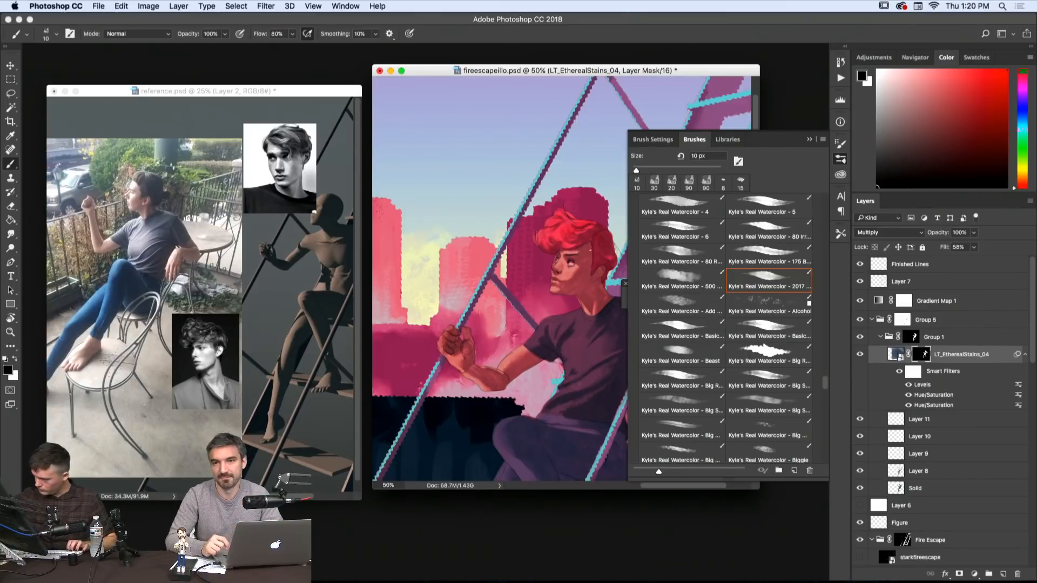
- Paint black on the mask at the crown and back of the hair with a 20 px brush to bring out lighter strands
key(x)
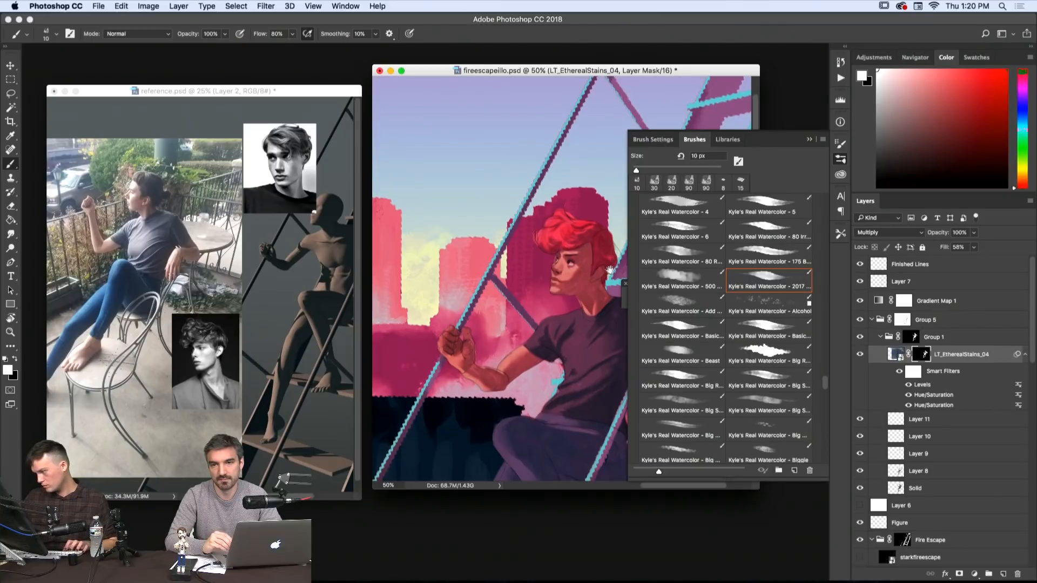
drag(612, 269, 572, 271)
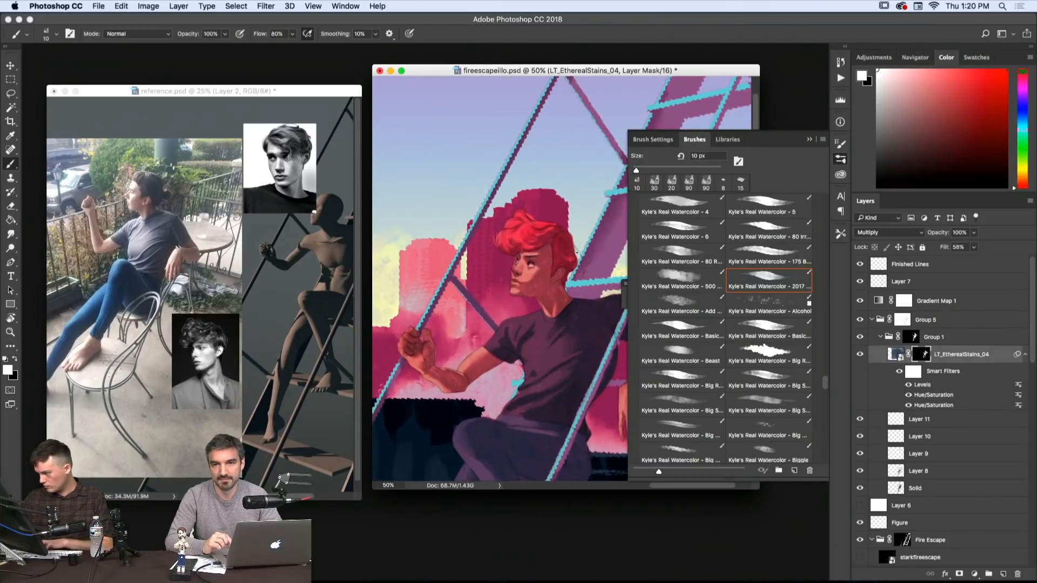
key(x)
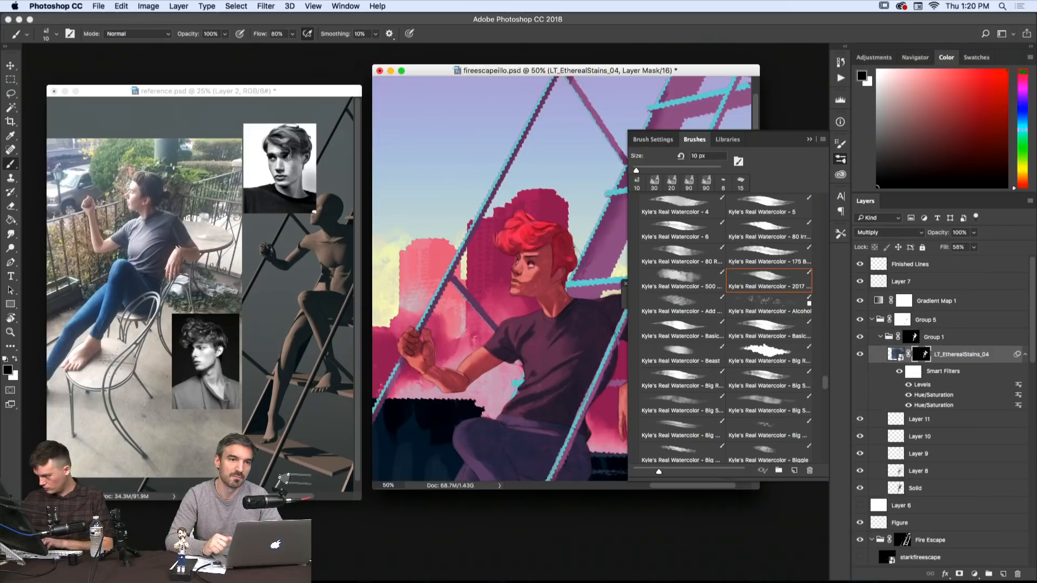
key(bracketright)
key(bracketright)
key(bracketright)
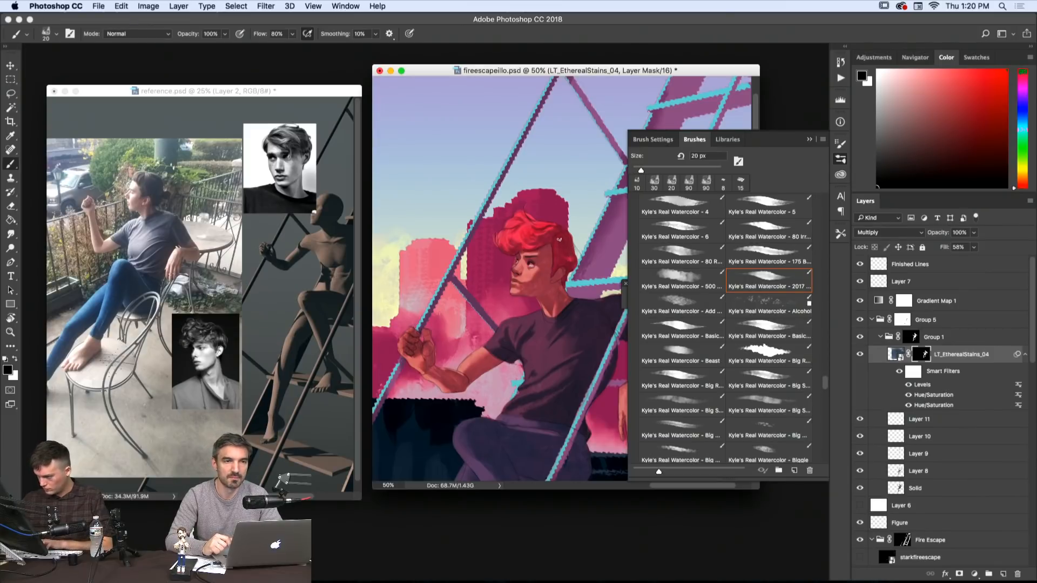
drag(556, 237, 558, 238)
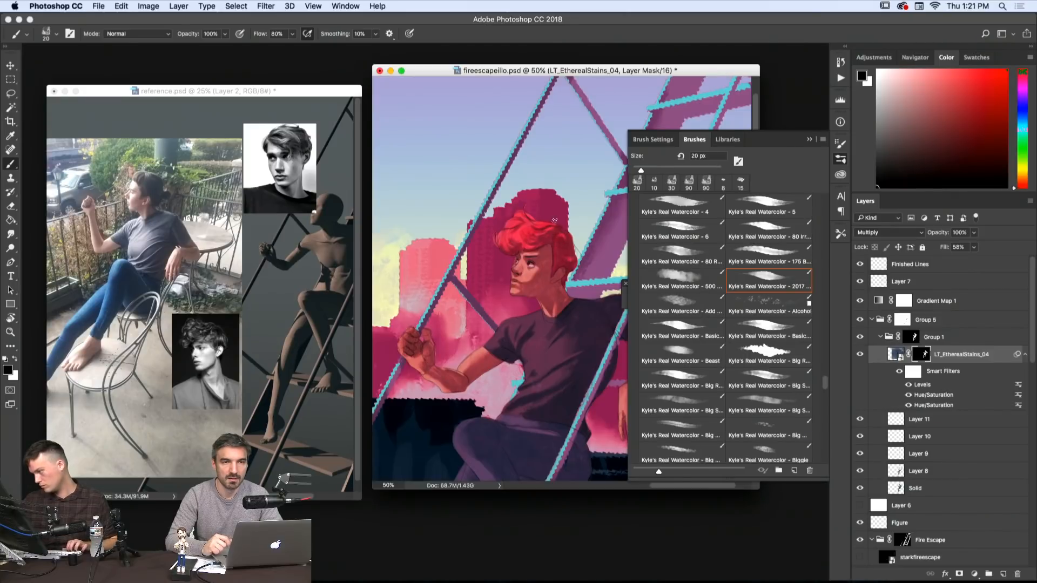
- Paint white shading on the mask through the fringe and middle of the hair with a 35 px brush
key(x)
key(bracketright)
key(bracketright)
key(bracketright)
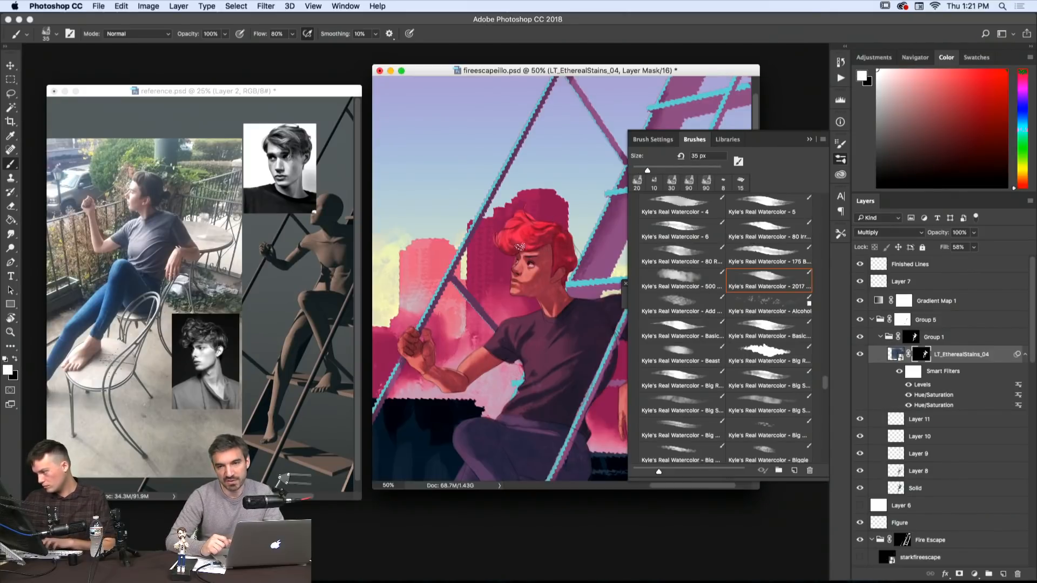
drag(520, 247, 541, 239)
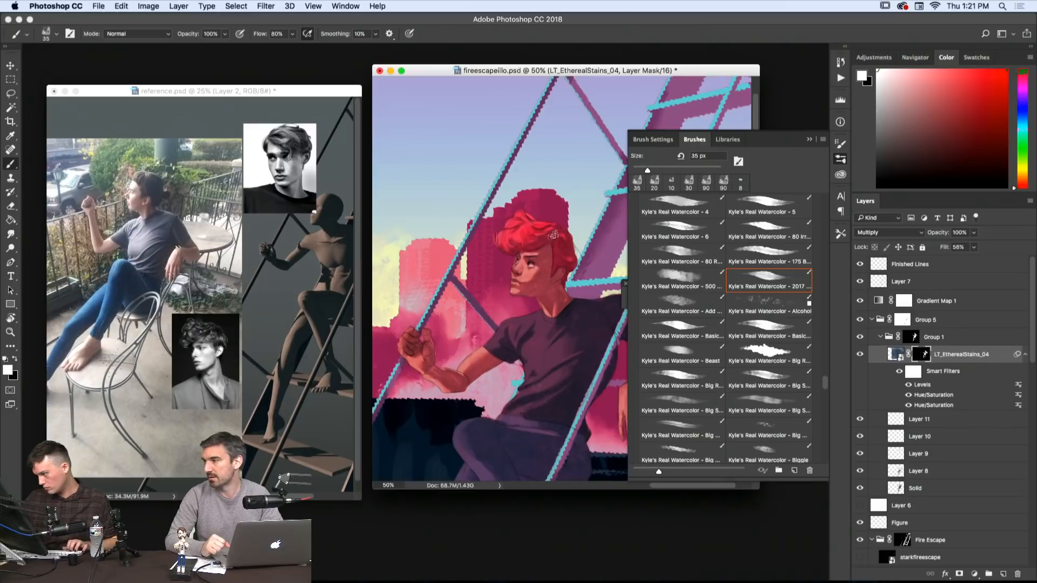
- Rework the shadows on the shirt's collar, chest and side by alternating white and black on the mask at 35 px
drag(579, 328, 568, 326)
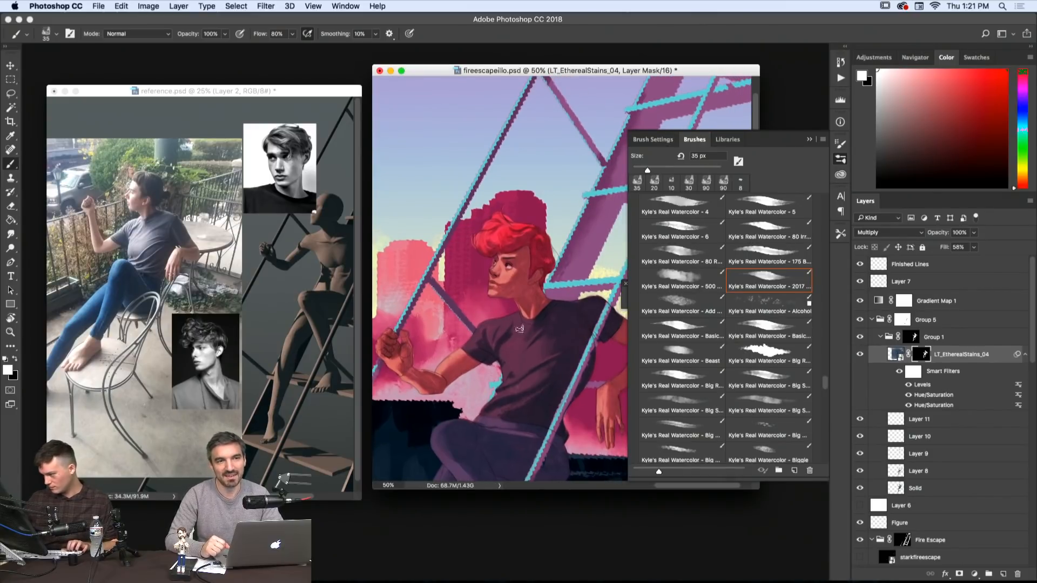
key(x)
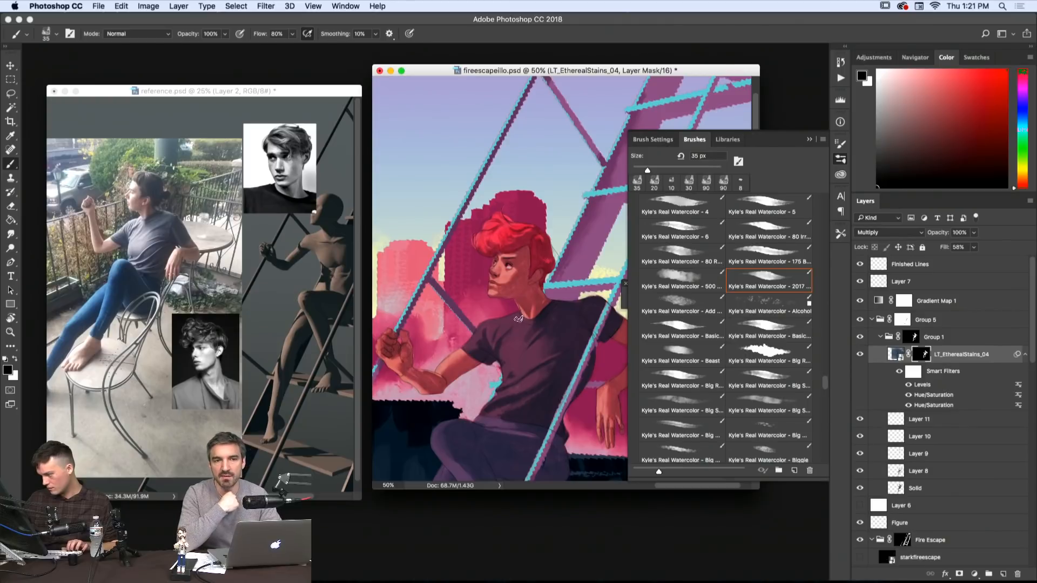
key(x)
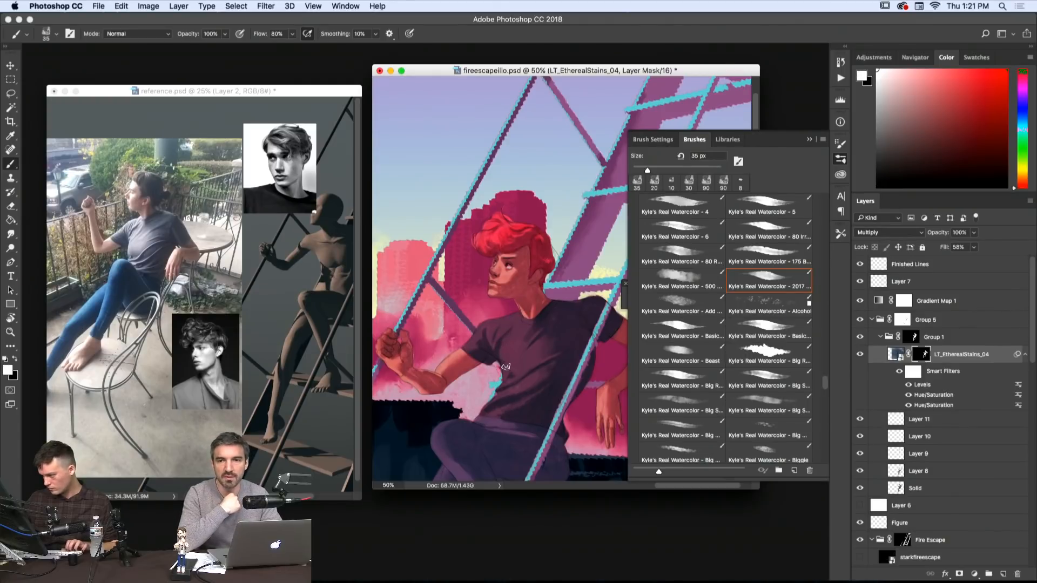
key(x)
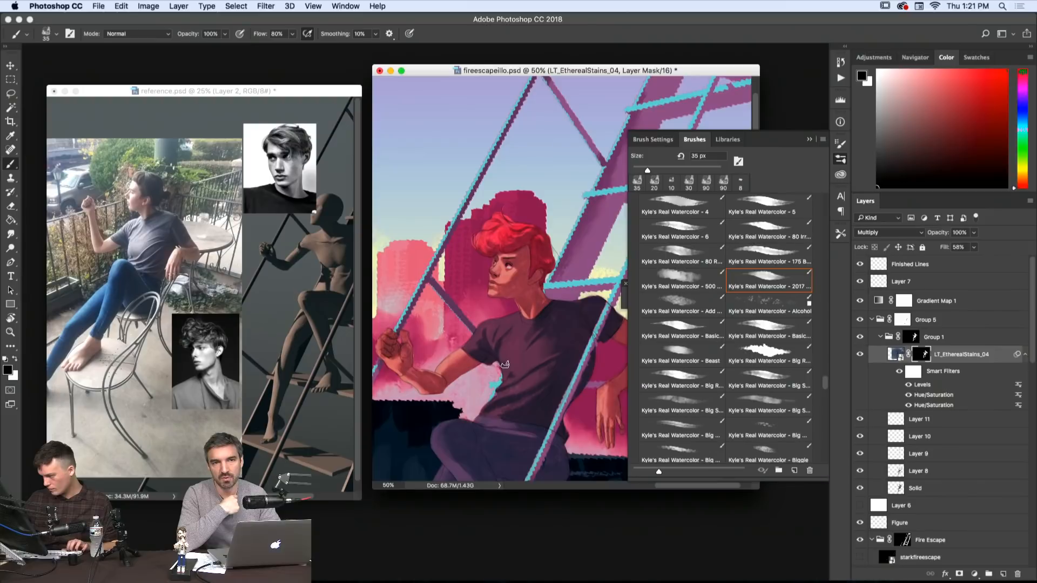
key(x)
key(x)
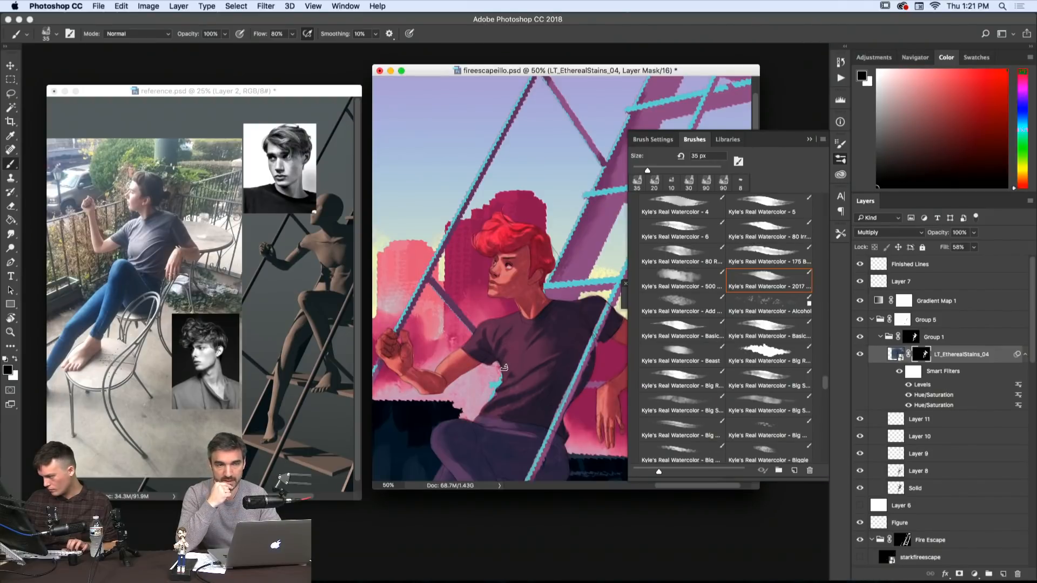
key(space)
drag(534, 376, 523, 371)
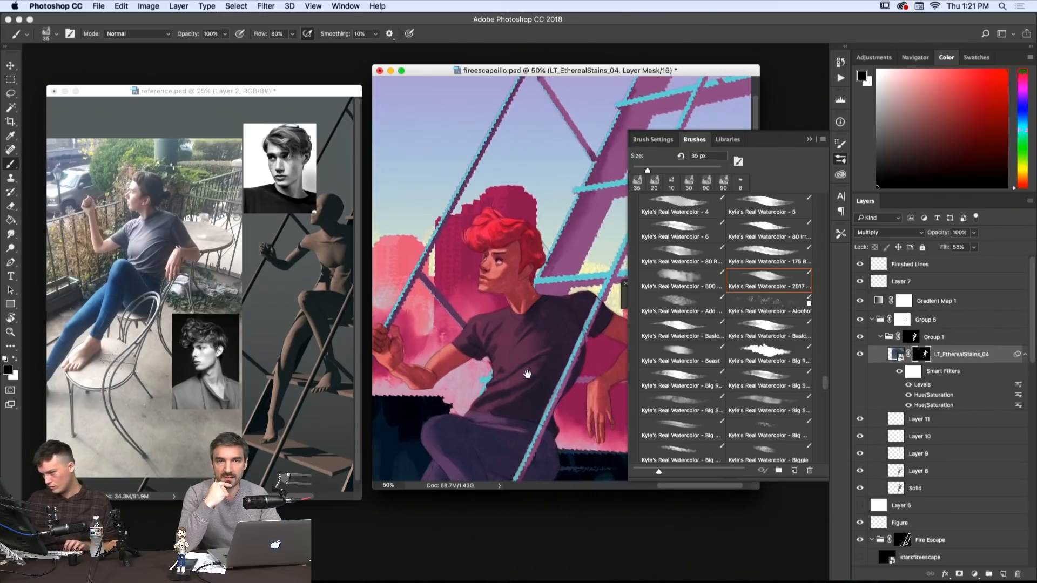
- Define the folds around the front sleeve and upper chest on the mask, alternating white and black with a 10 px brush
key(x)
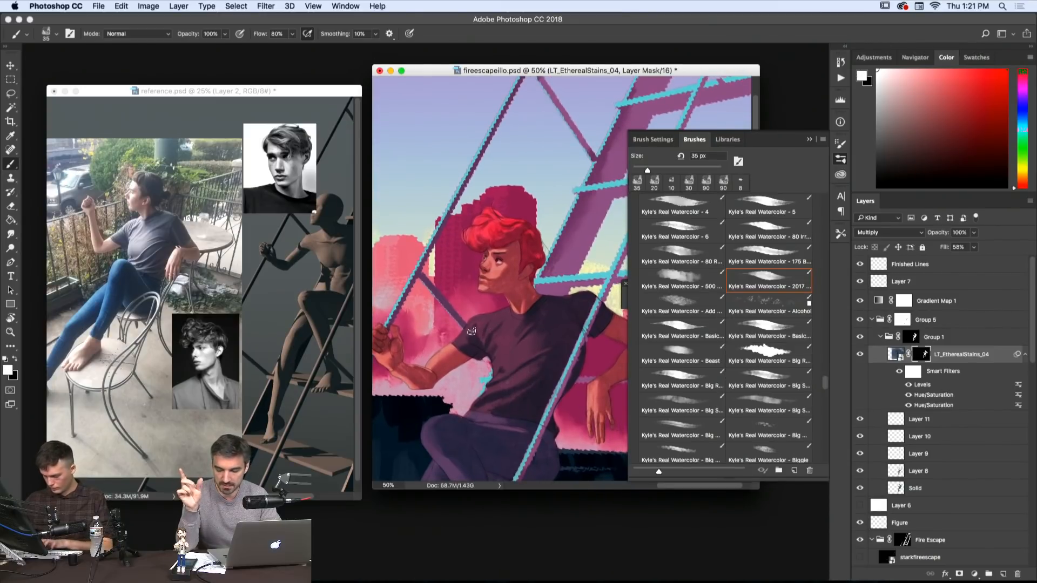
key(bracketleft)
key(bracketleft)
key(bracketleft)
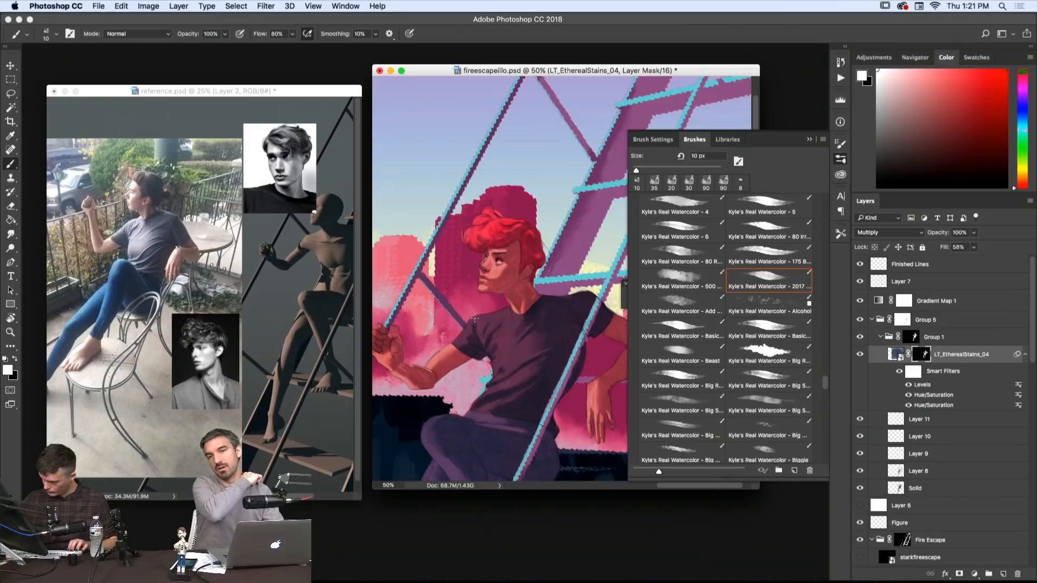
key(x)
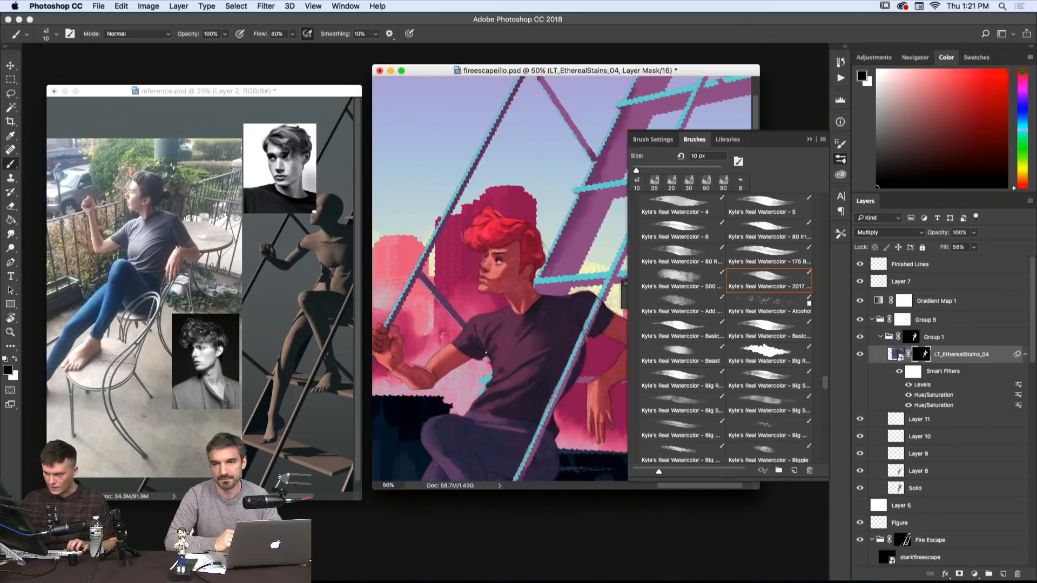
key(x)
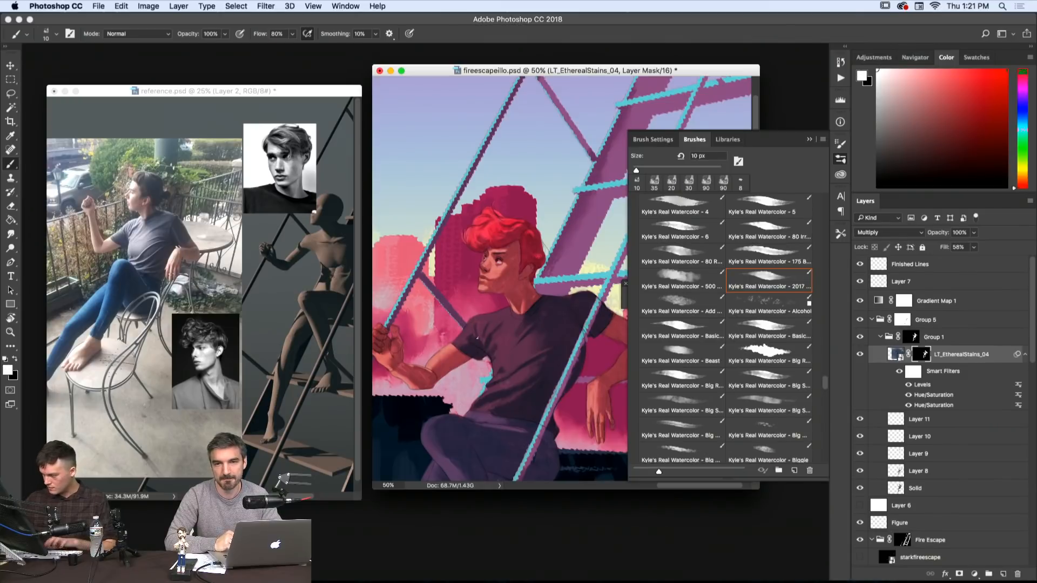
key(x)
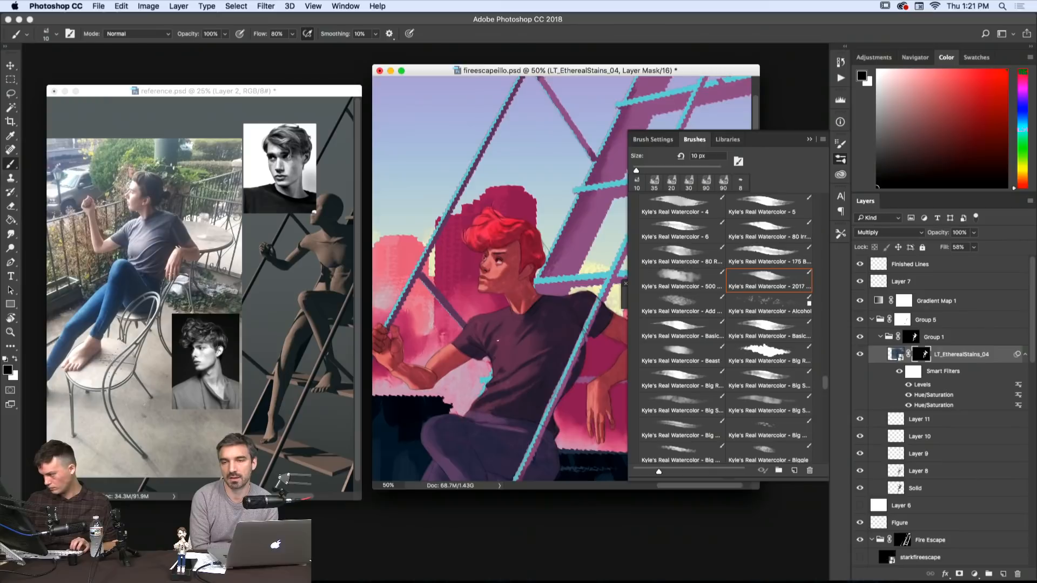
key(x)
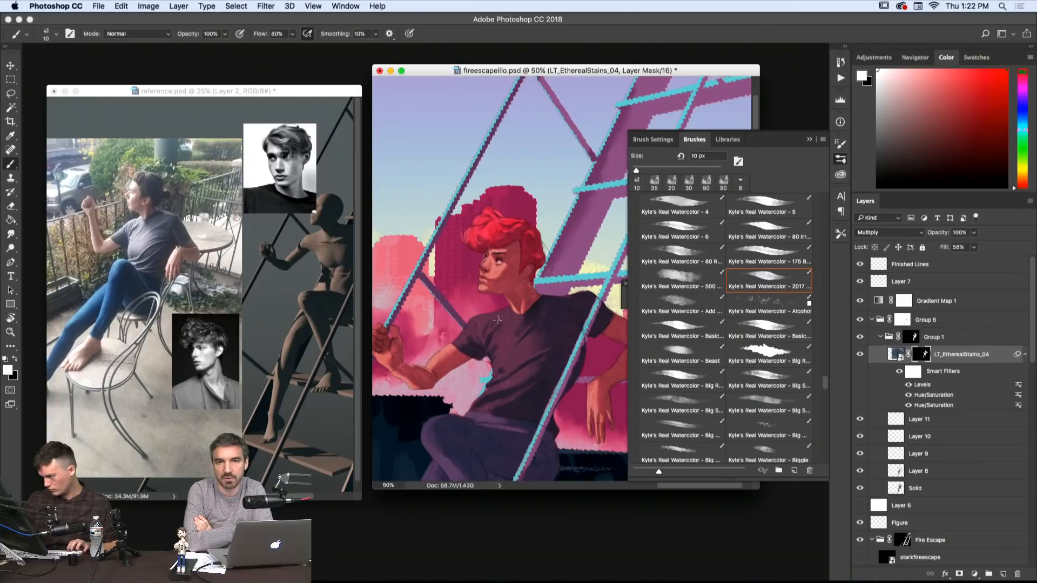
- Soften the shirt shading on the mask using the Smudge tool with a 35 px soft watercolor blender at 25% strength
key(r)
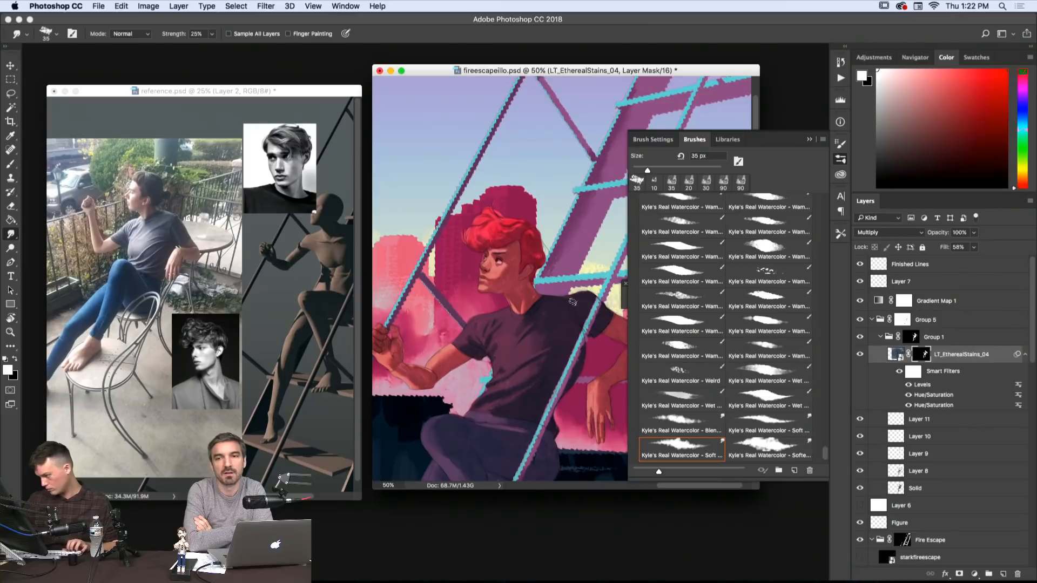
mouse_move(537, 375)
mouse_down()
mouse_move(555, 374)
mouse_move(550, 364)
mouse_up()
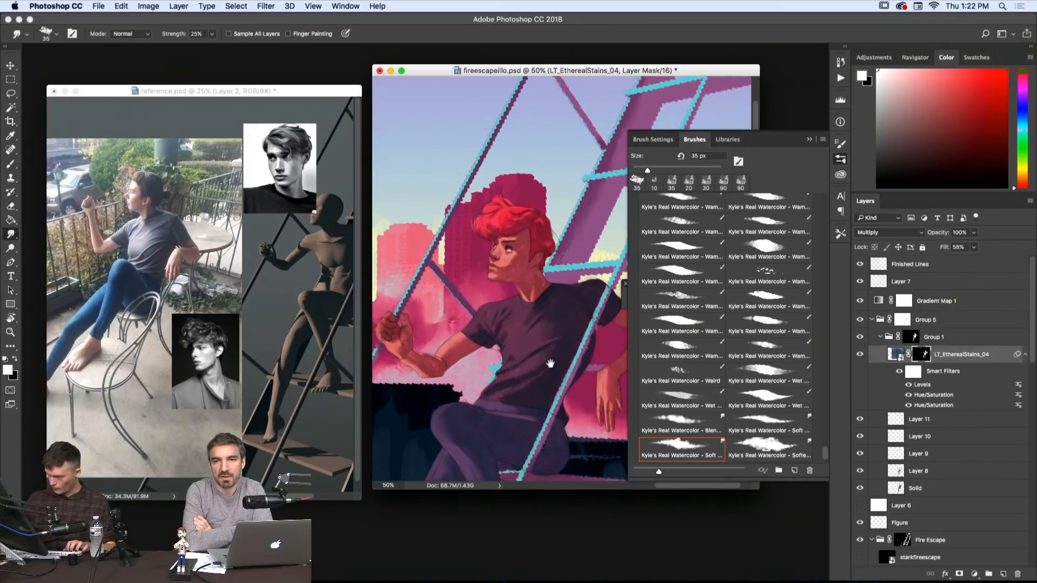
key(x)
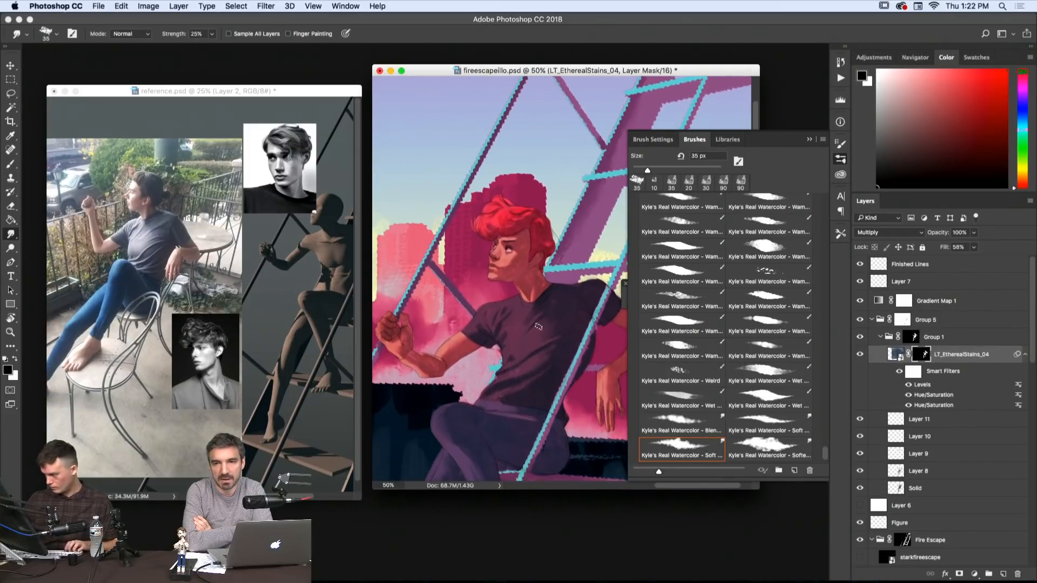
- Shape the chest folds of the shirt by painting black and white alternately on the mask with a 25 px watercolor brush
key(b)
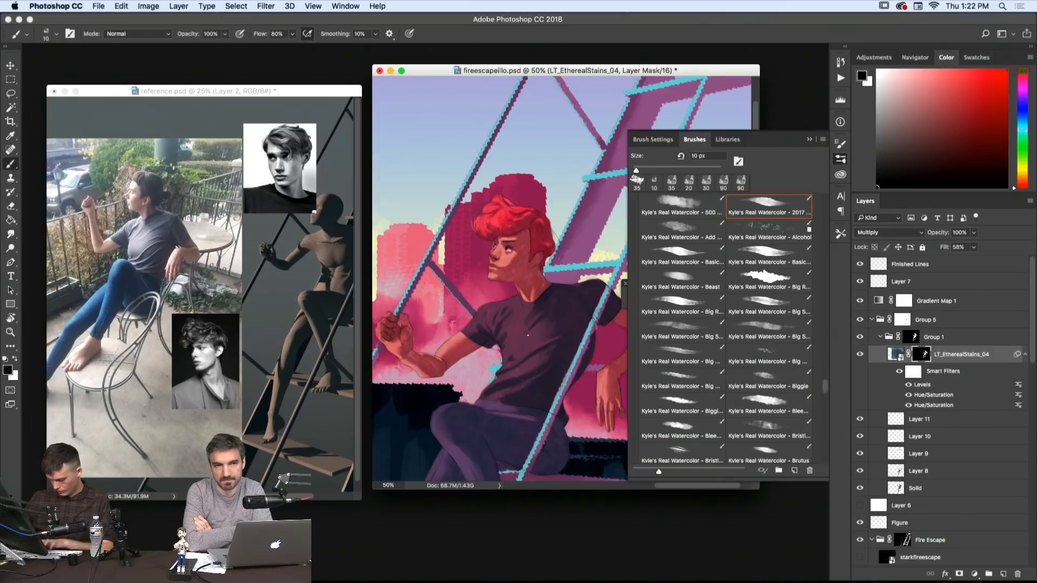
key(bracketright)
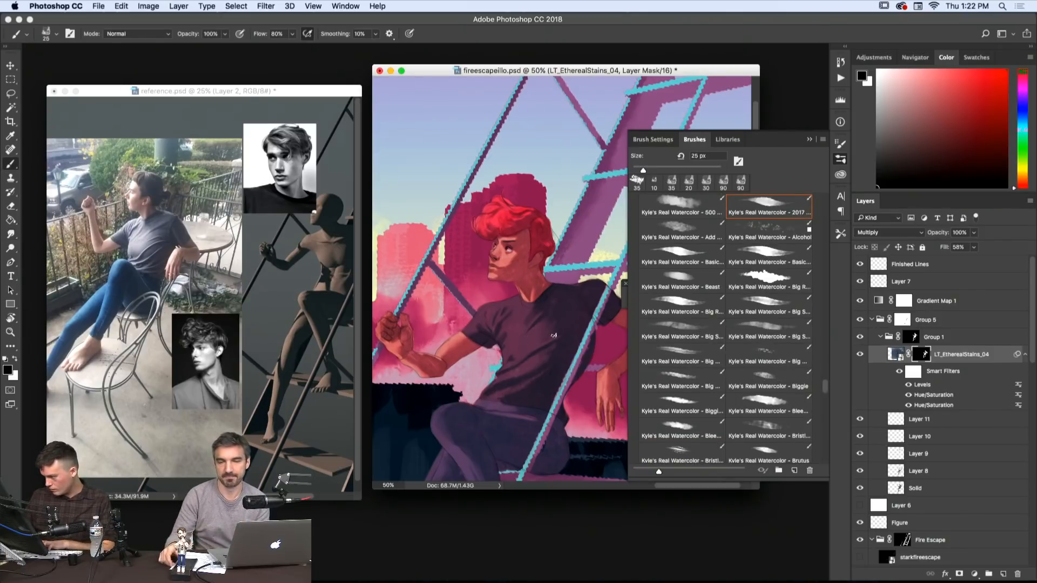
drag(560, 325, 520, 347)
key(x)
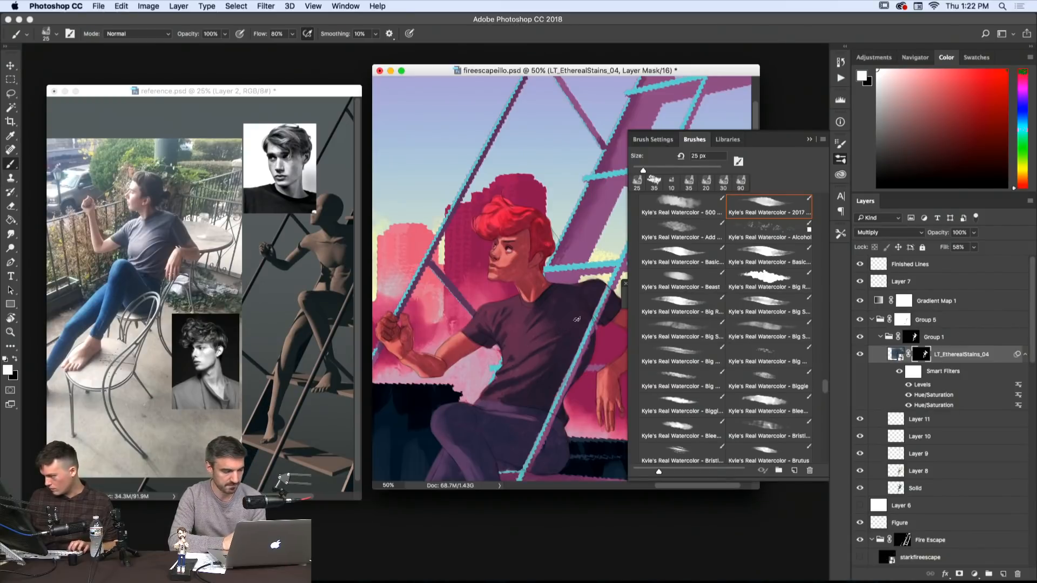
key(x)
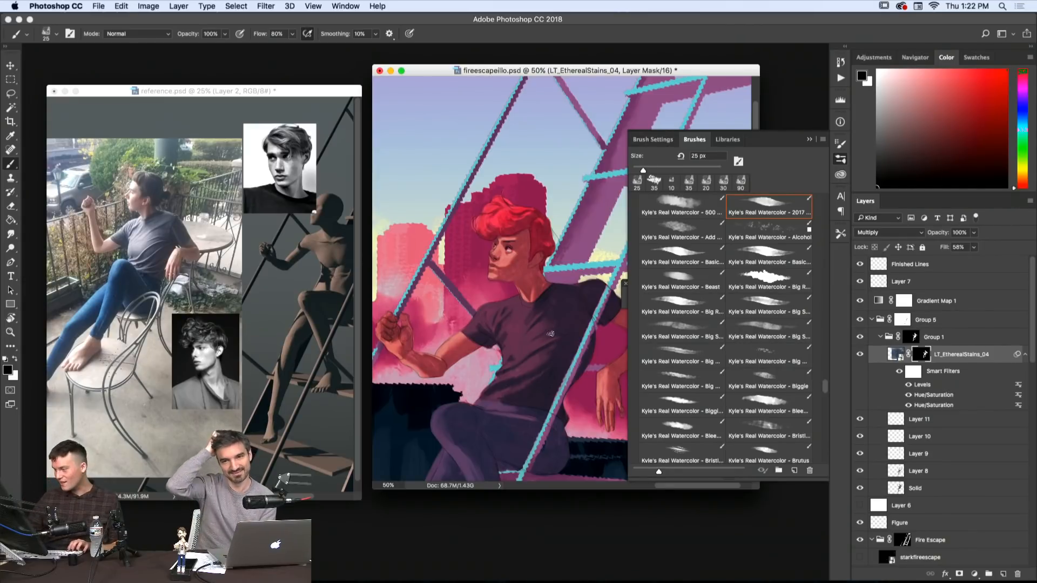
key(x)
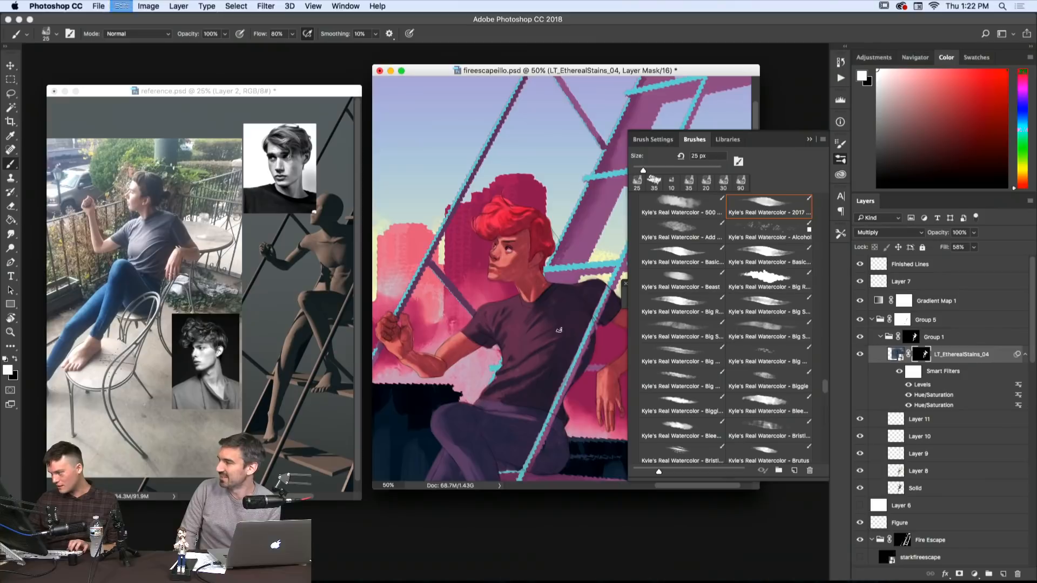
key(x)
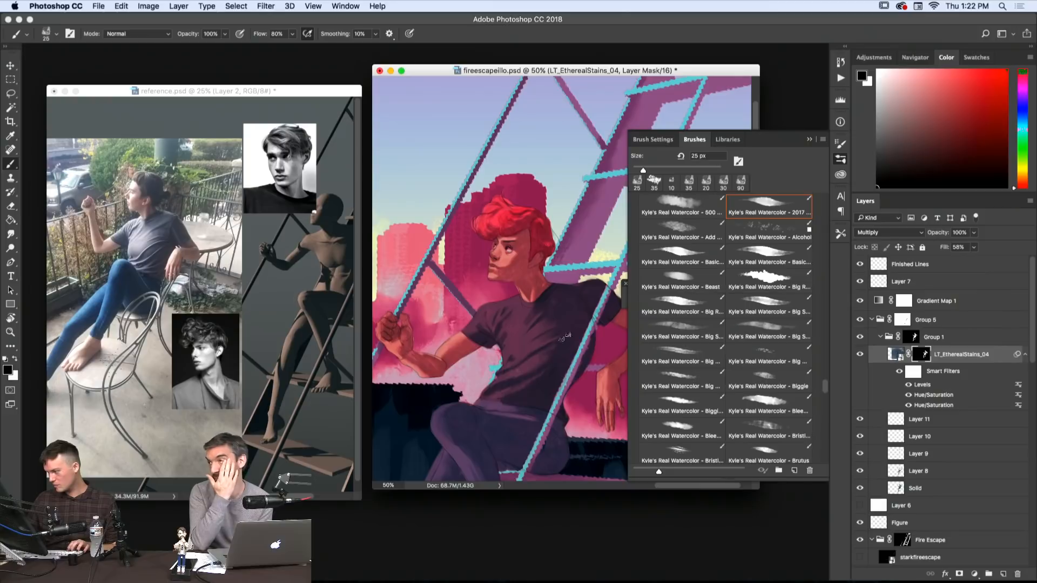
- Paint white on the mask to deepen shadows on the shirt's chest and front side with a 30 to 40 px brush
key(x)
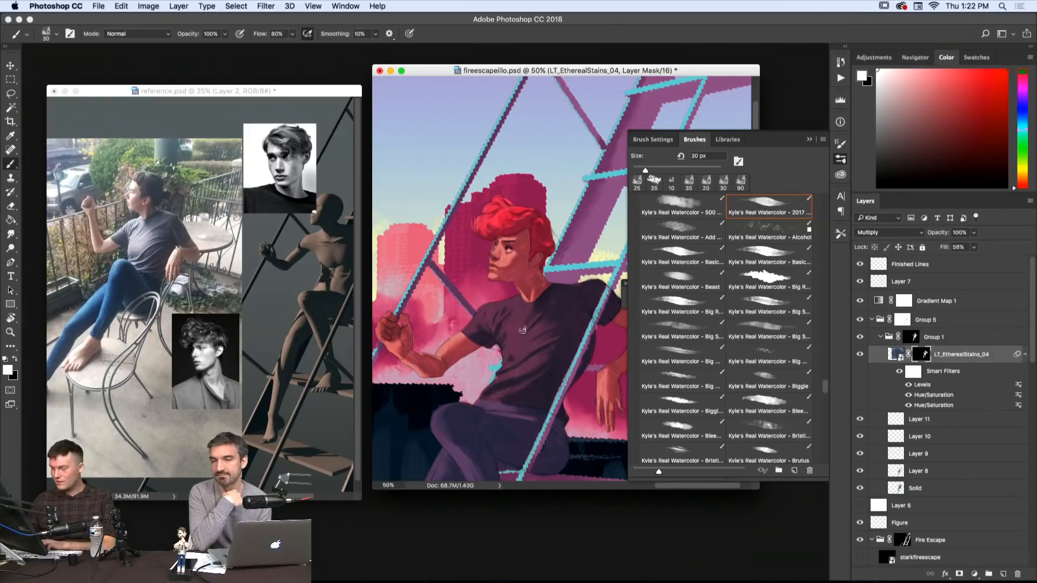
key(bracketright)
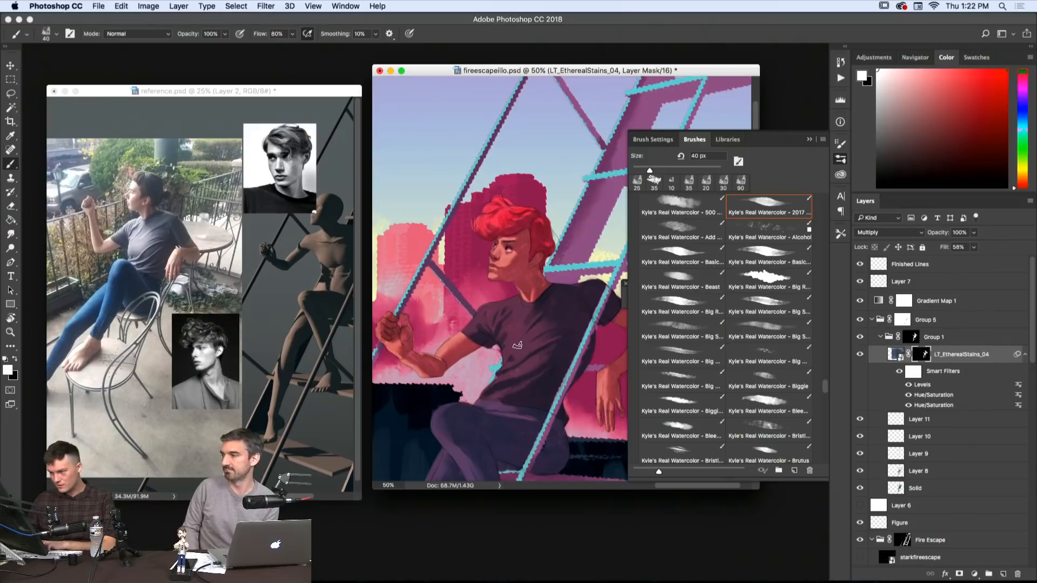
drag(511, 355, 512, 363)
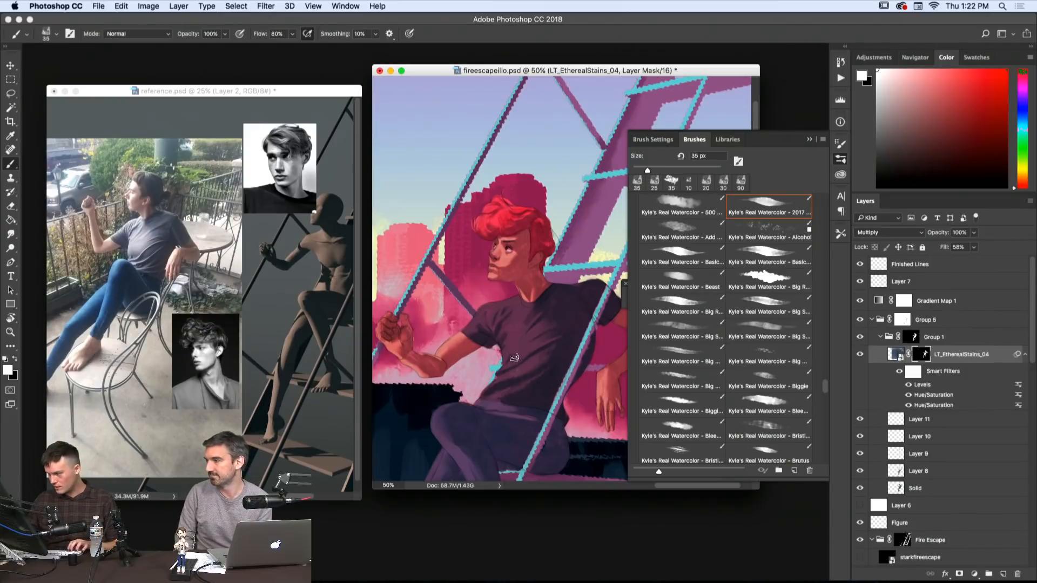
- Refine the shirt's chest folds on the mask, alternating black and white and enlarging the watercolor brush from 35 to 50 px
key(x)
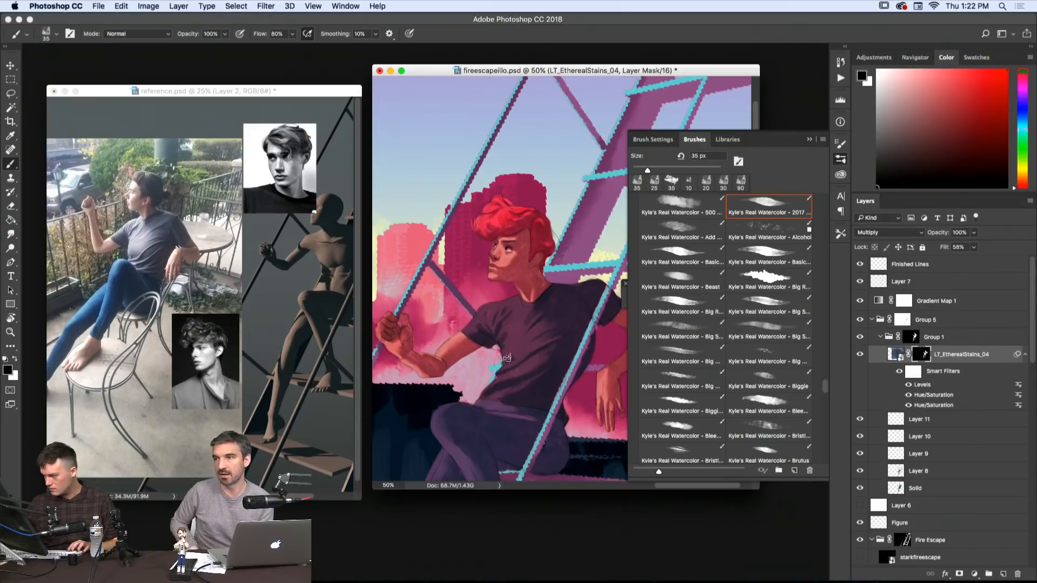
key(x)
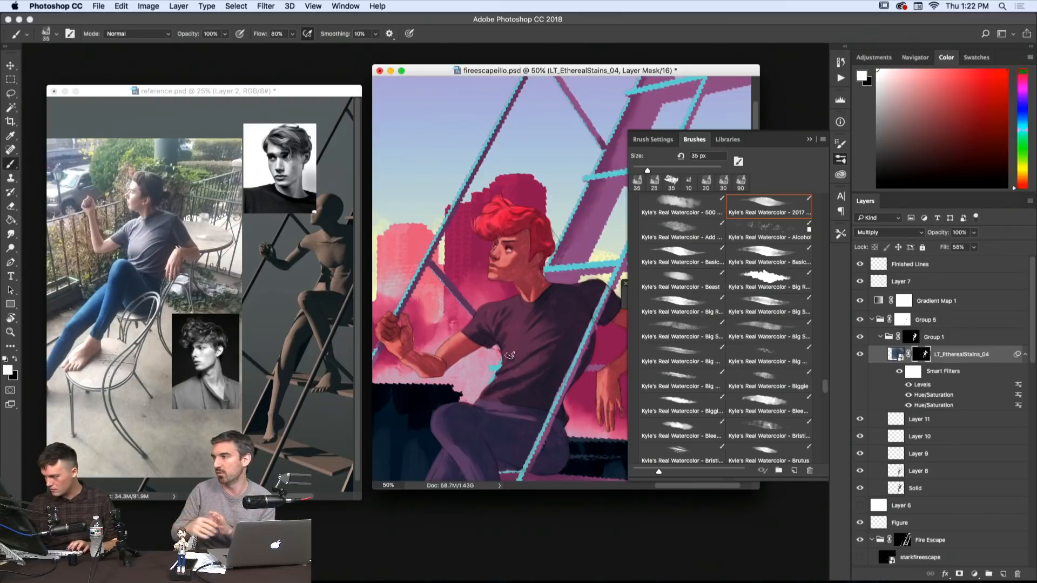
key(x)
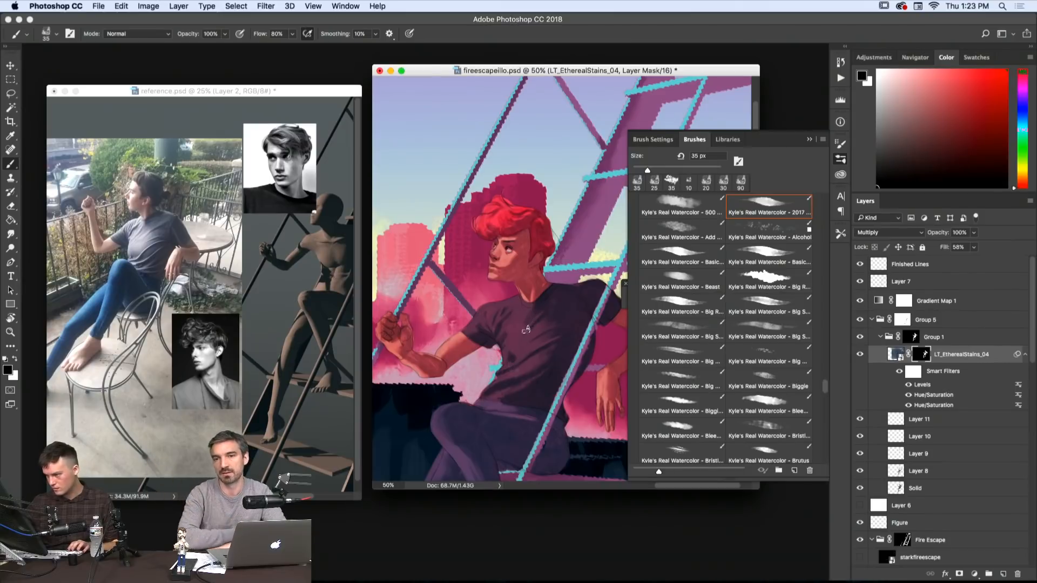
key(bracketright)
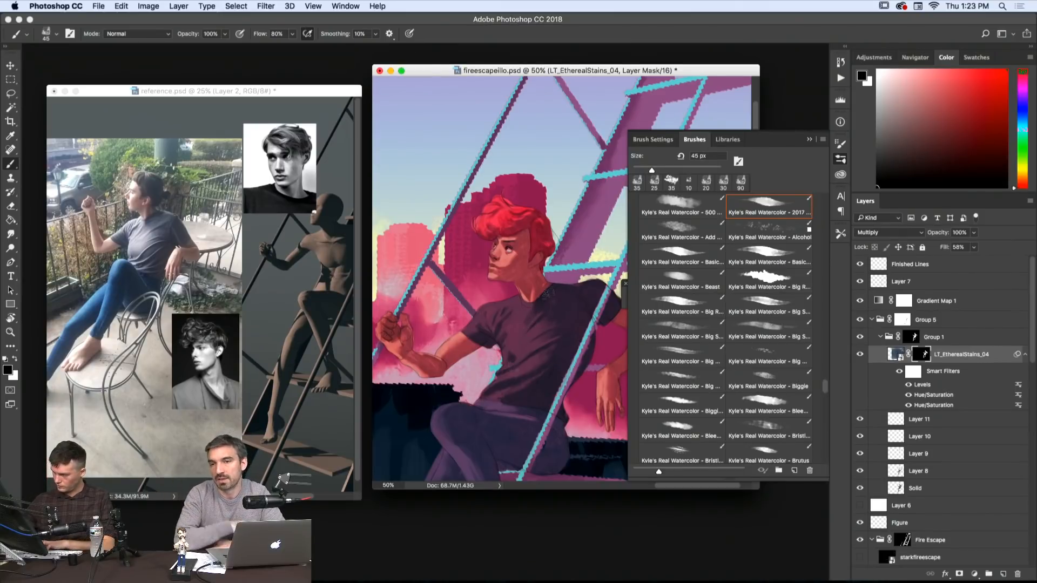
key(bracketright)
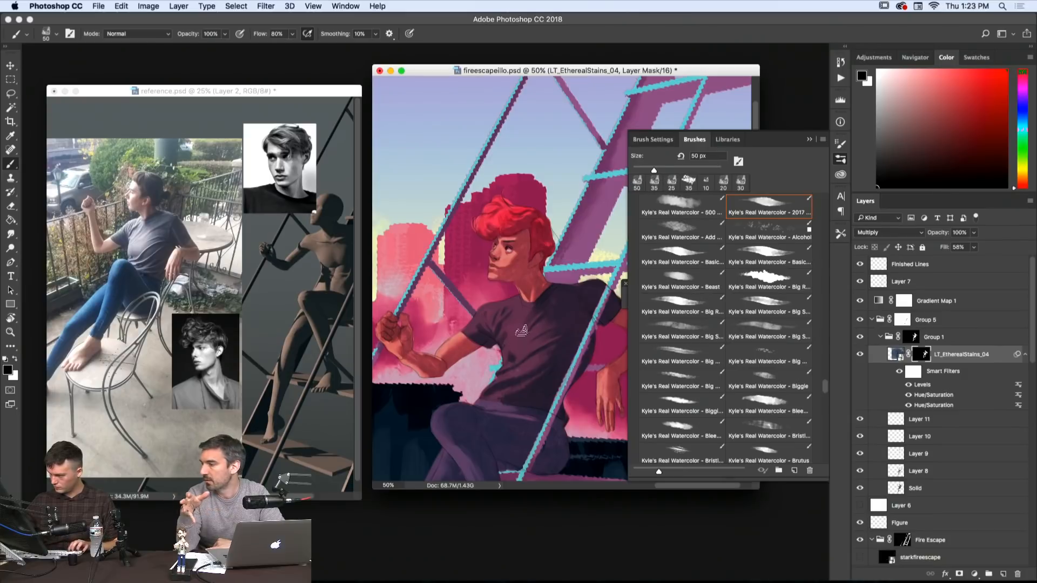
- Rework the shading around the shirt's hem and waist on the mask with white and black, reducing the brush to 25 px
key(x)
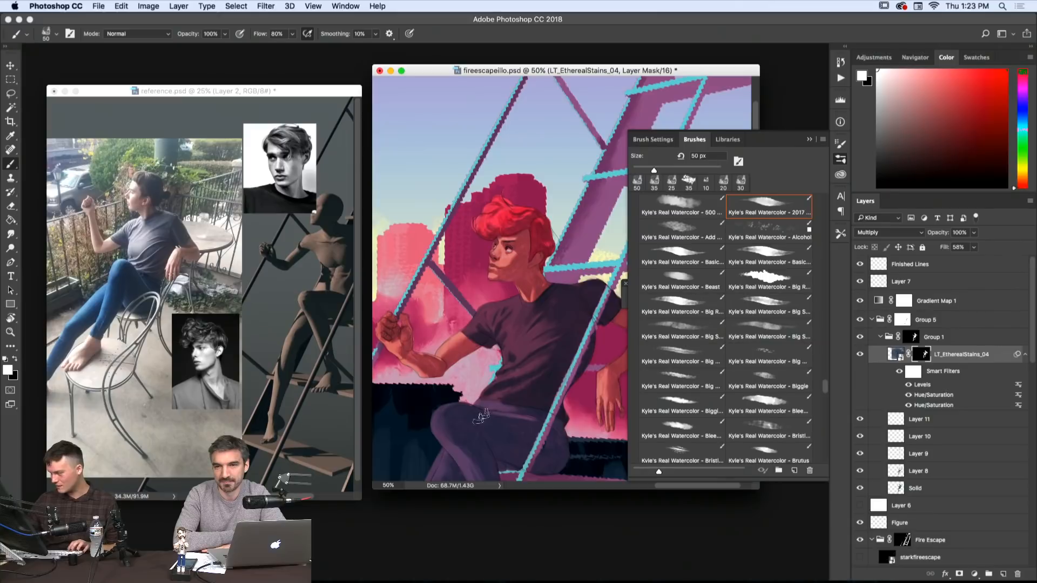
key(x)
key(bracketleft)
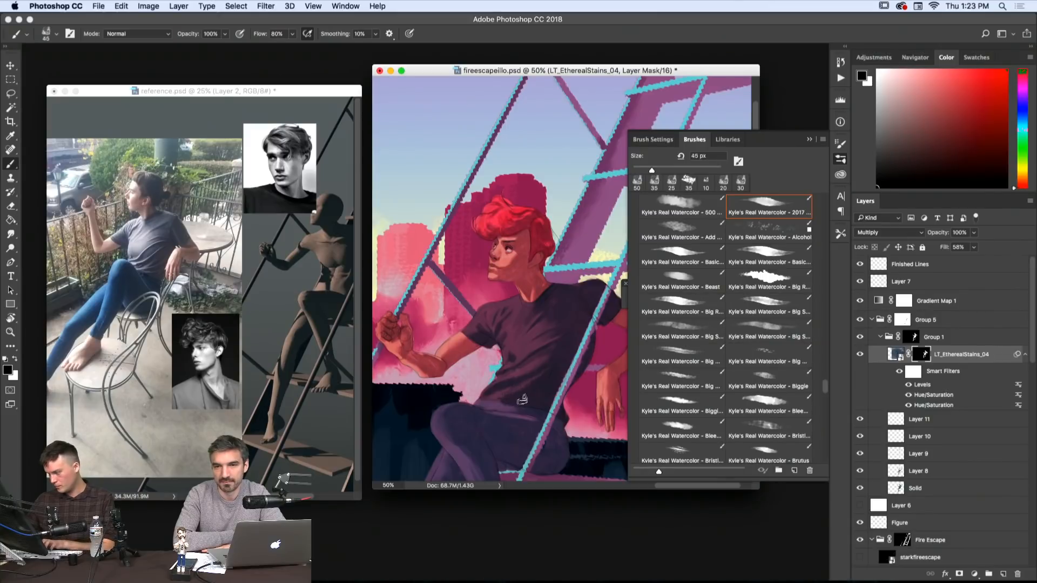
key(bracketleft)
key(bracketleft)
key(bracketleft)
key(bracketleft)
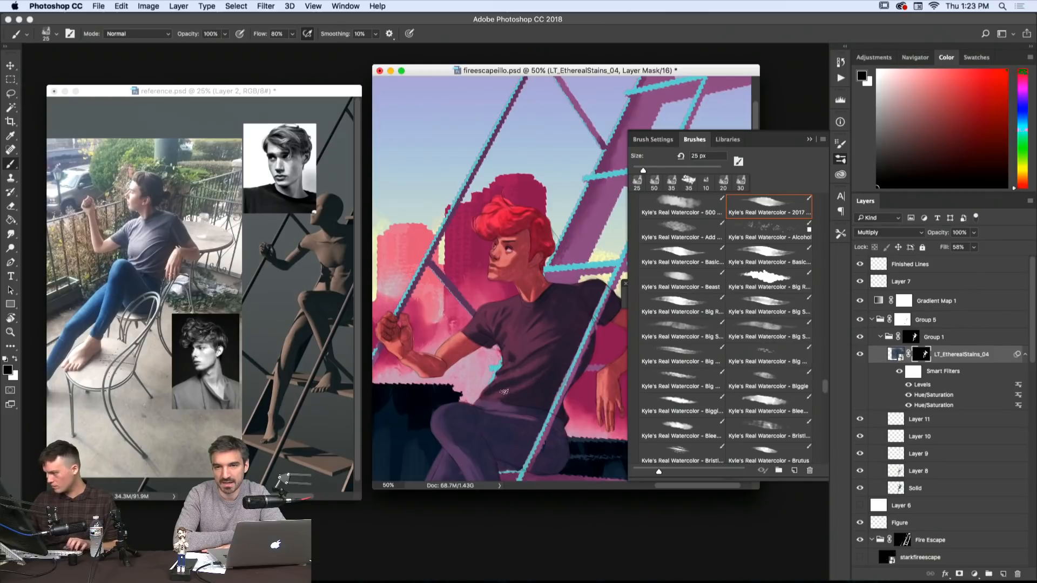
- Touch up the shading around the shirt's back edge and rear arm on the mask, alternating white and black at 25 px
scroll(555, 369, right, 5)
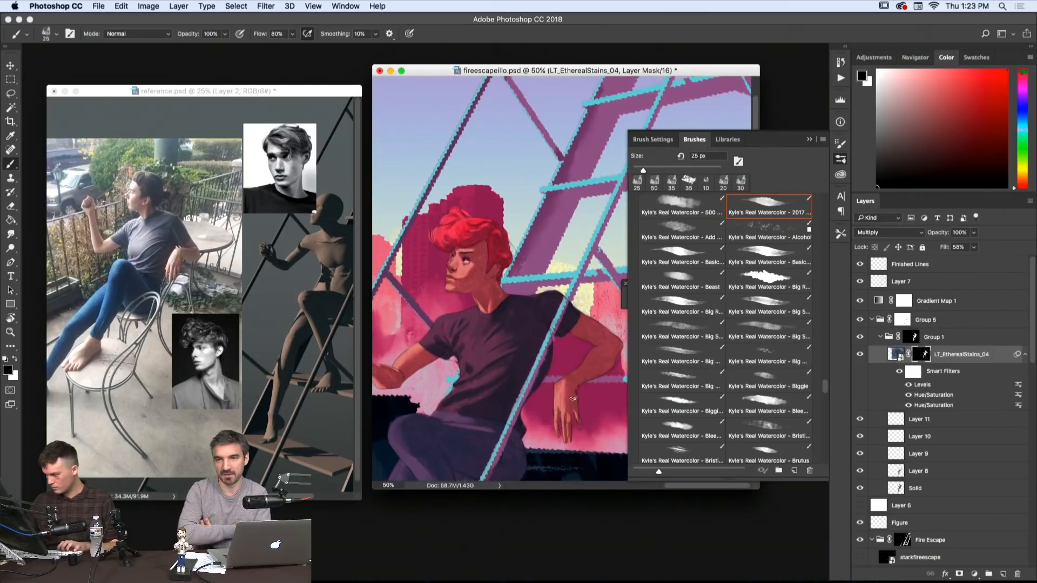
key(x)
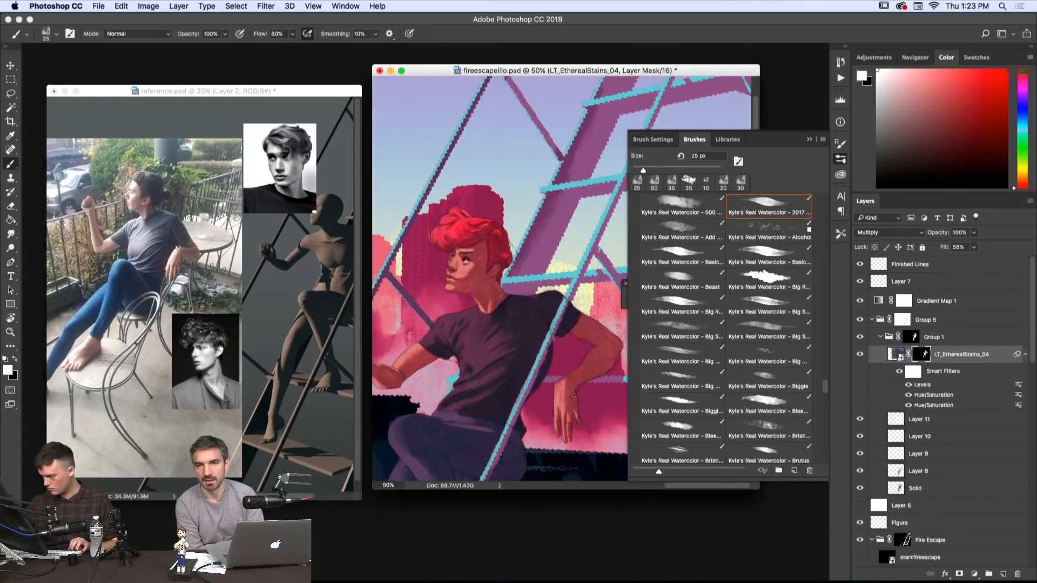
drag(556, 393, 576, 389)
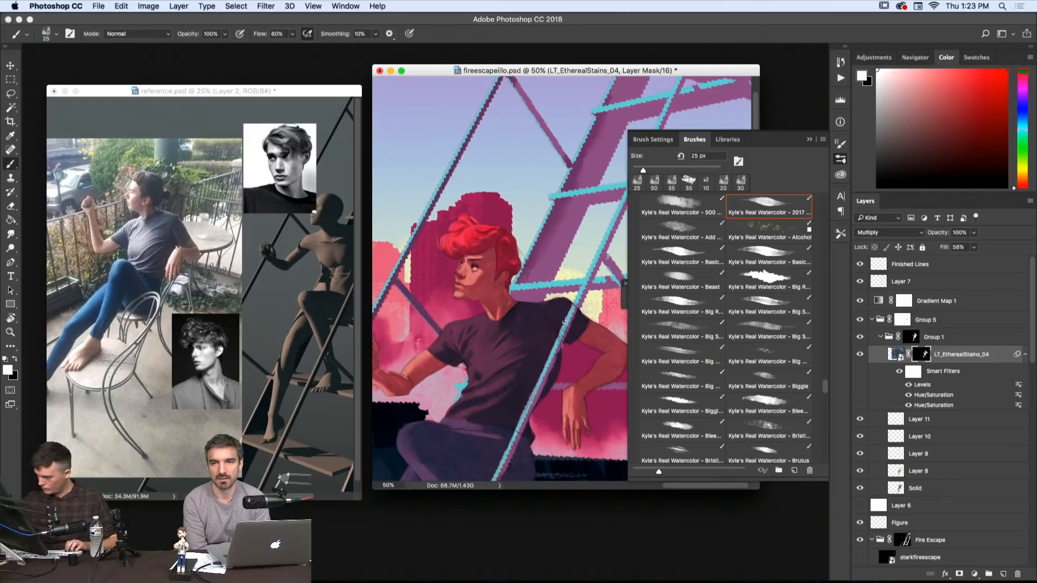
key(x)
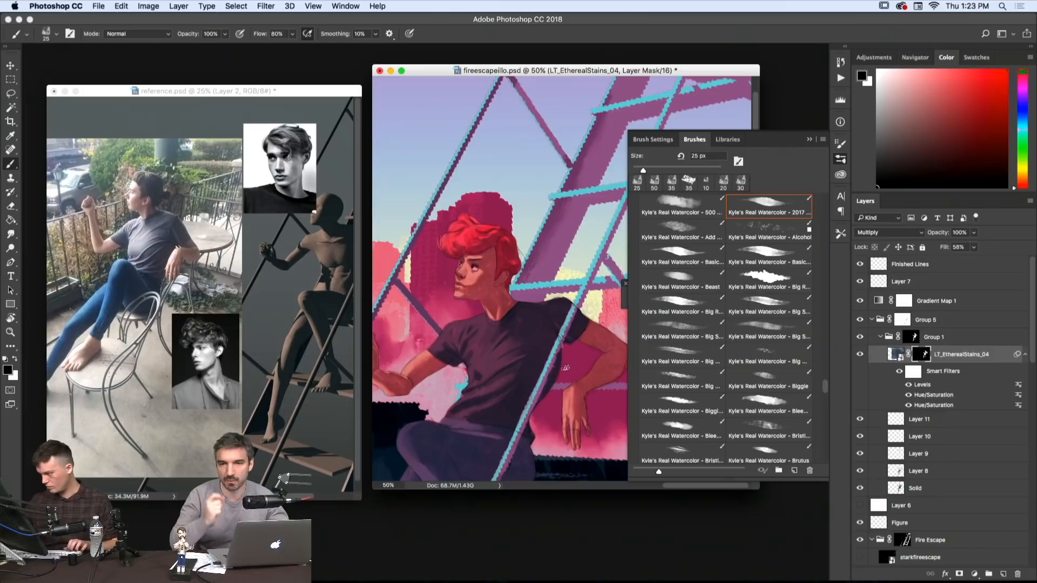
- Refine the shadows where the shirt meets the upper thigh by painting white and black alternately on the mask at 25 px
scroll(547, 376, down, 5)
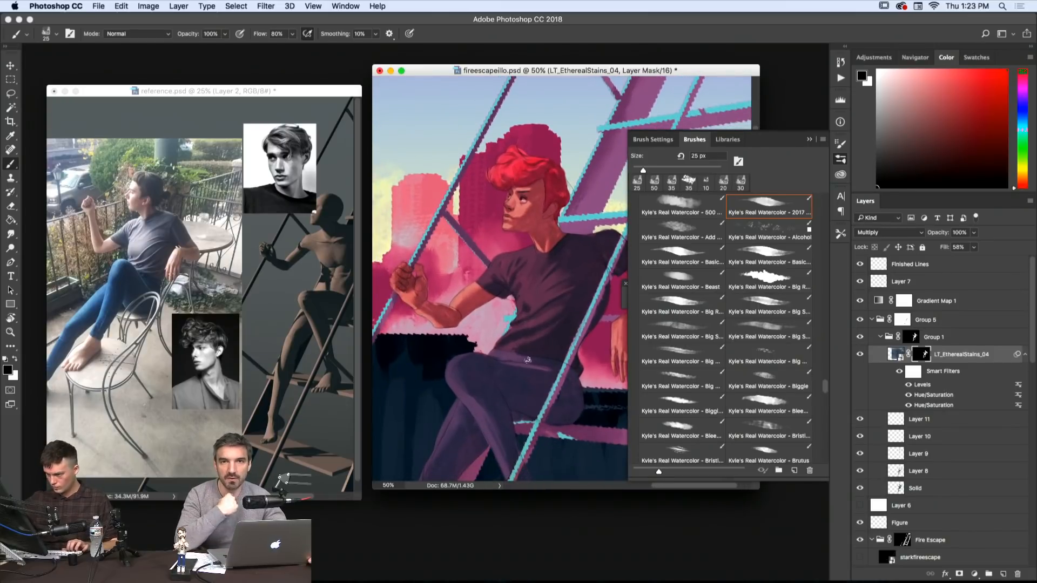
key(x)
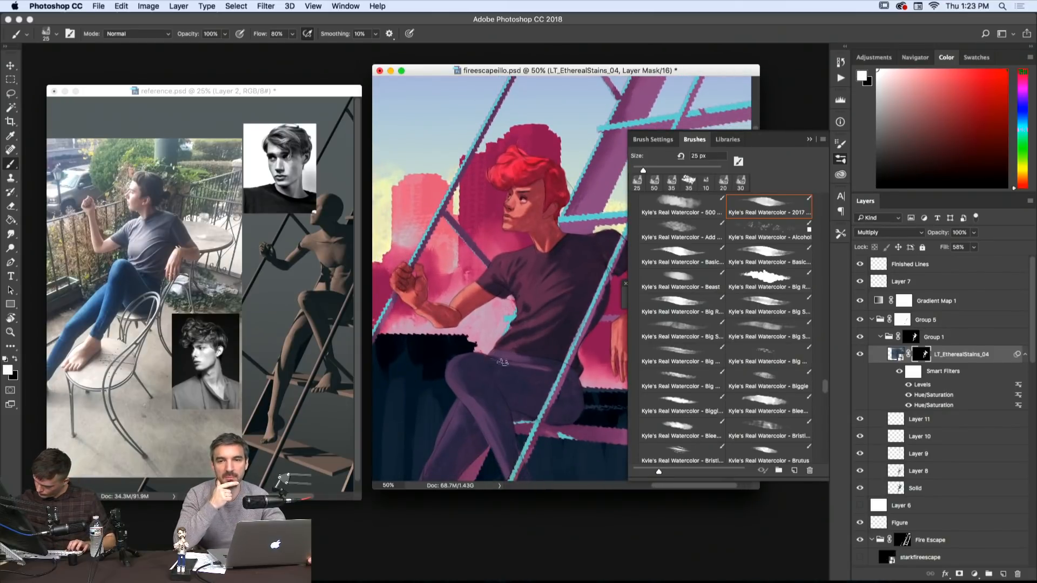
key(x)
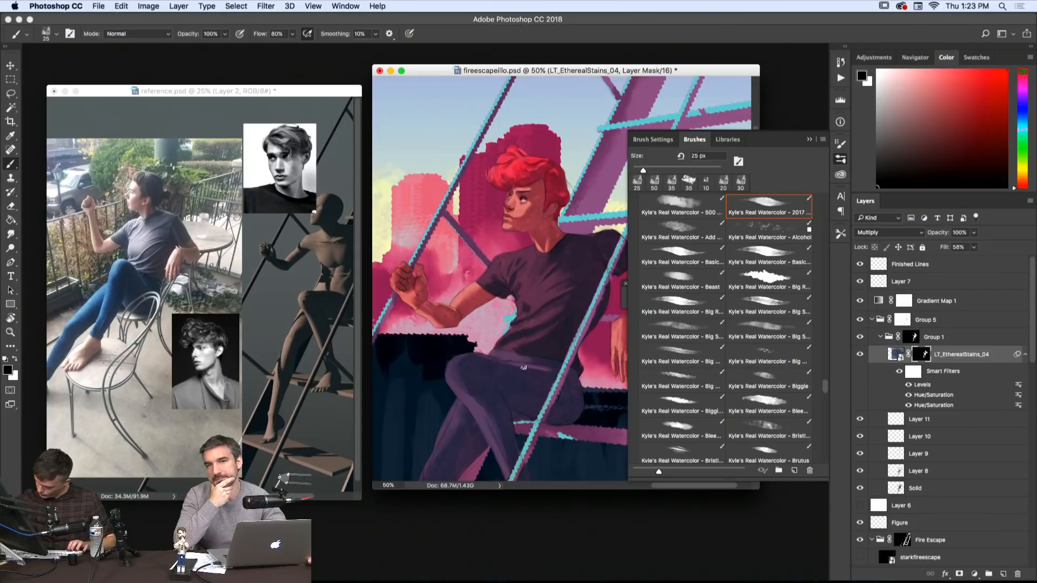
key(x)
- Clear the brush and mask property panels off the canvas and examine the whole illustration at 16.67% zoom
key(z)
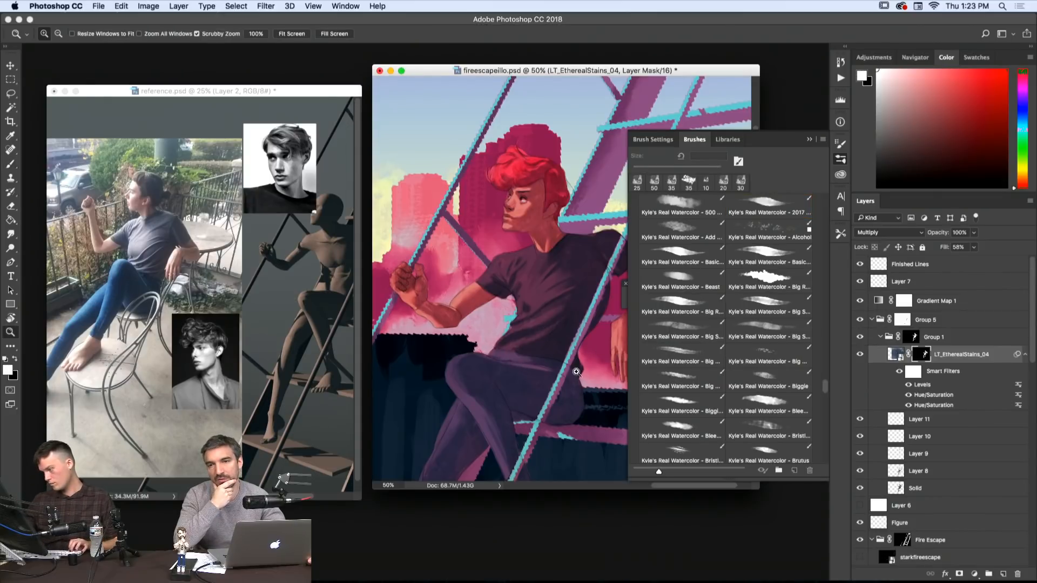
click(576, 374)
alt+click(577, 373)
alt+click(580, 375)
alt+click(593, 377)
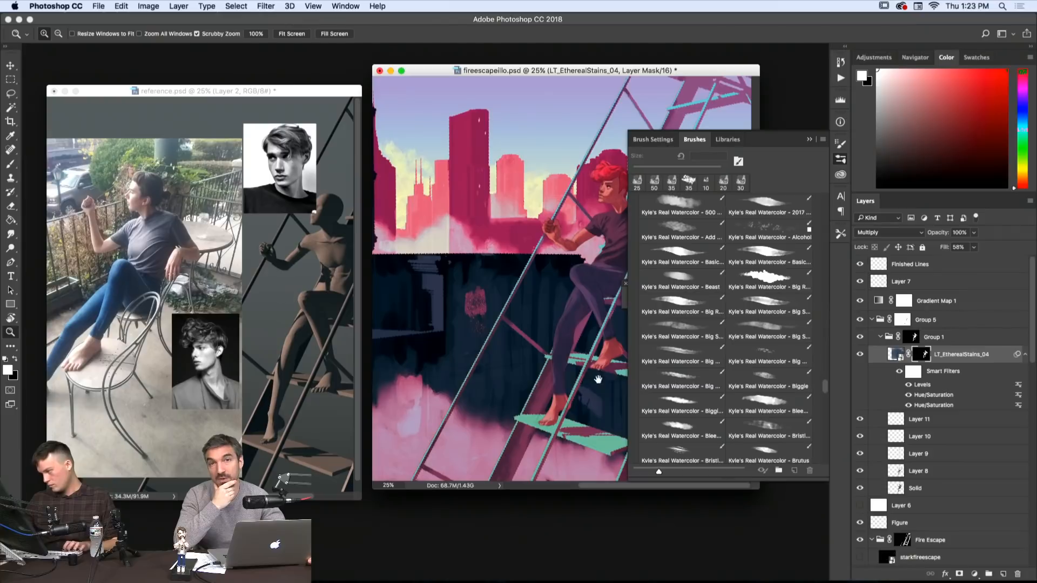
click(840, 160)
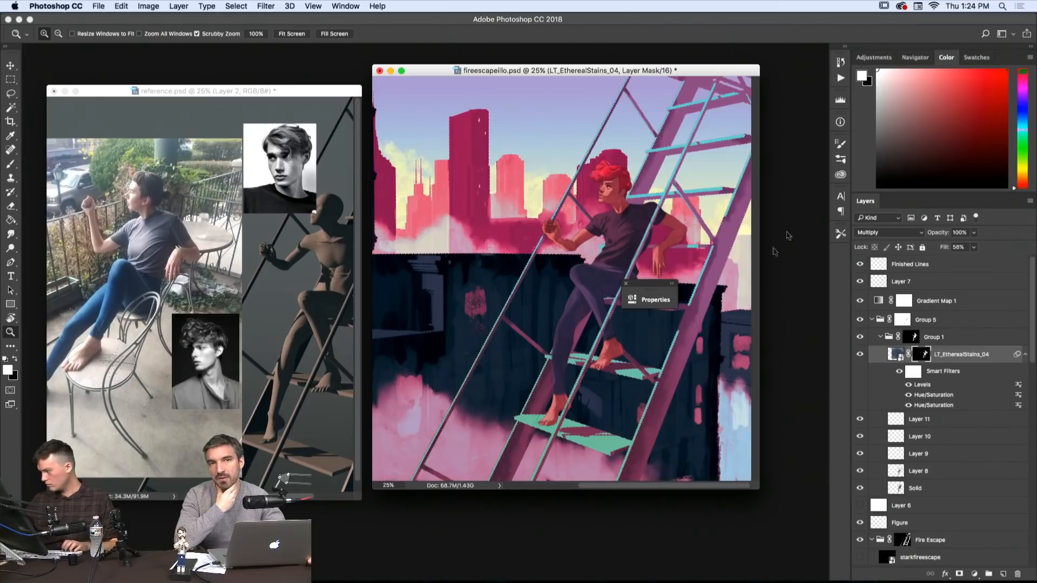
click(672, 287)
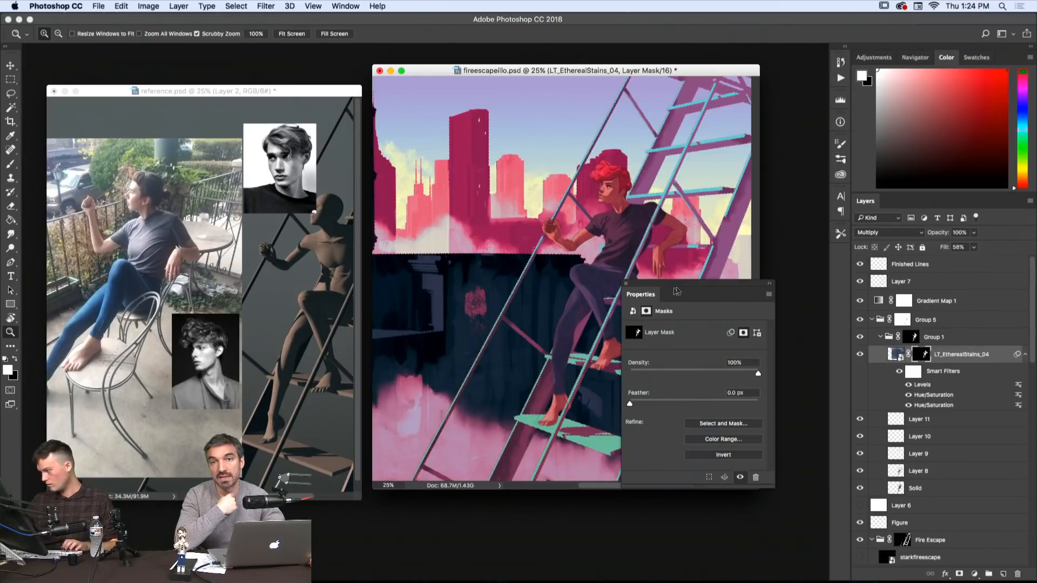
click(626, 283)
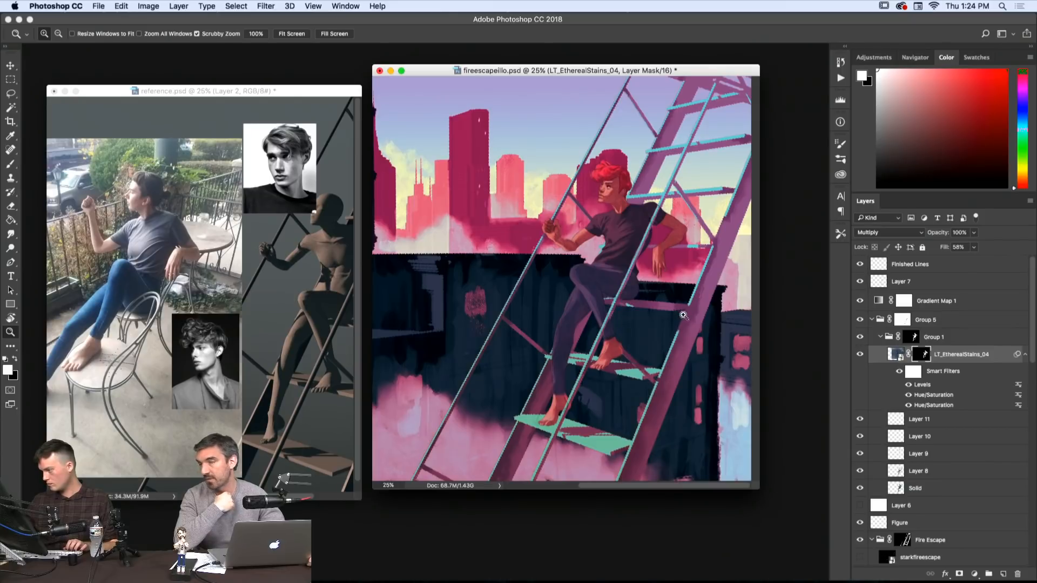
alt+click(683, 323)
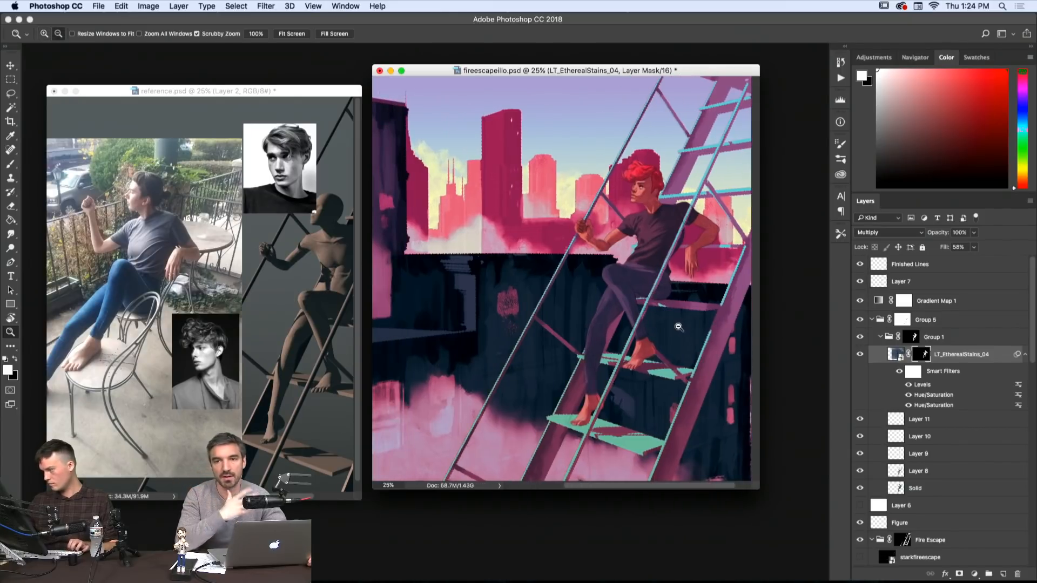
alt+click(680, 328)
click(670, 329)
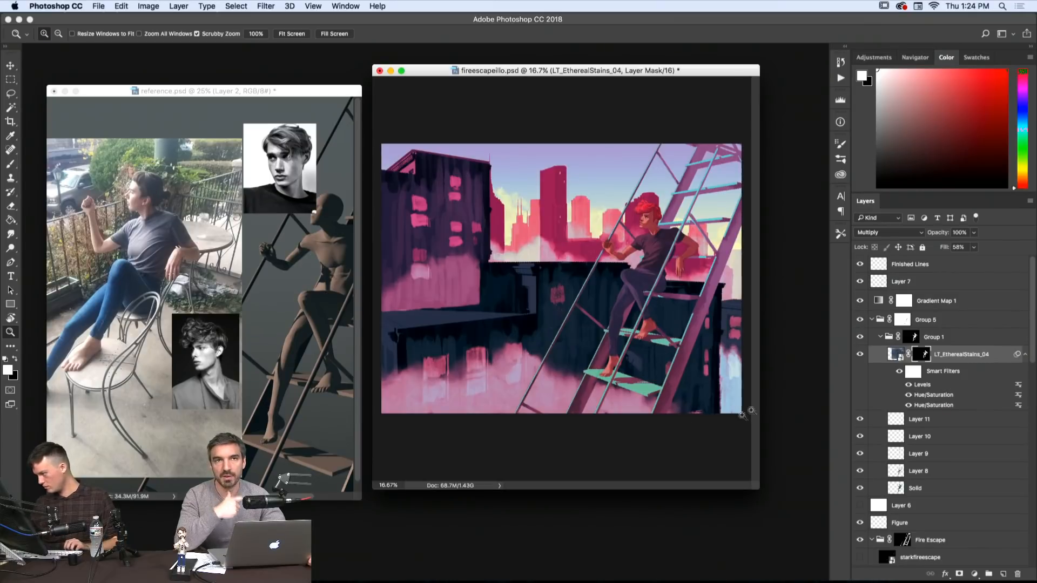
- Set the fill of the LT_EtherealStains_04 layer to 84%
click(975, 248)
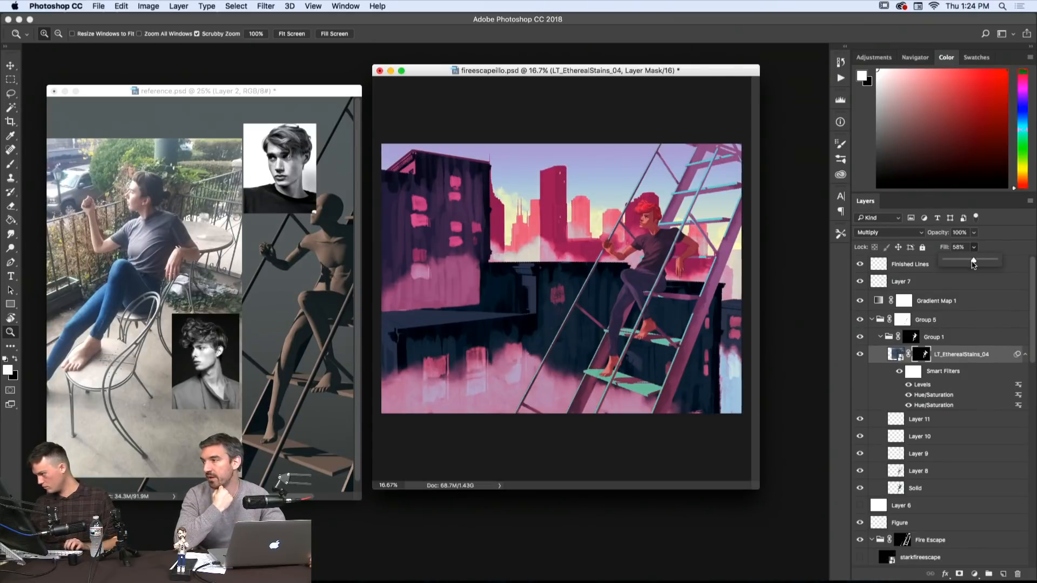
drag(973, 262, 988, 262)
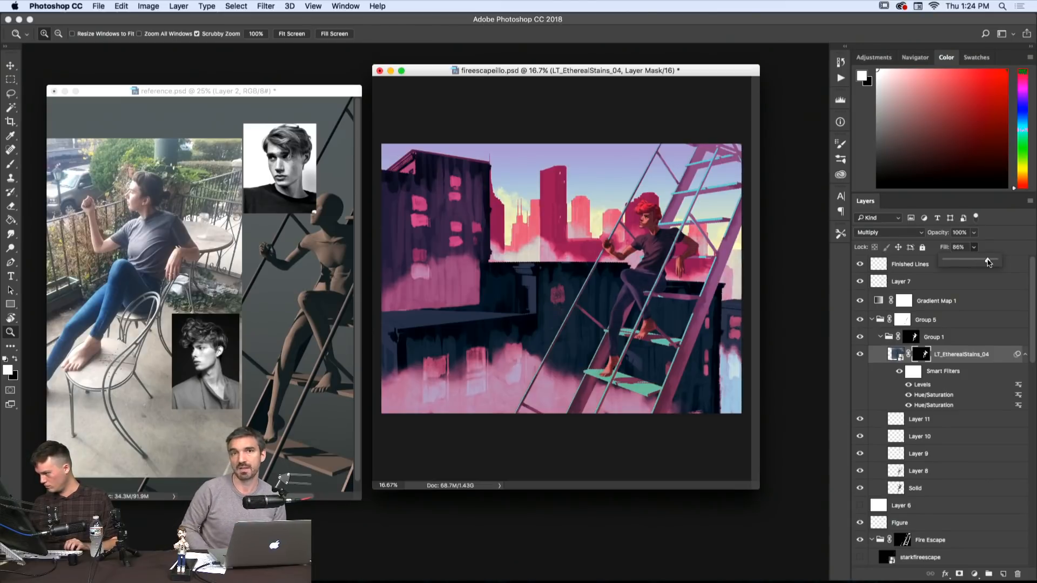
drag(988, 262, 986, 262)
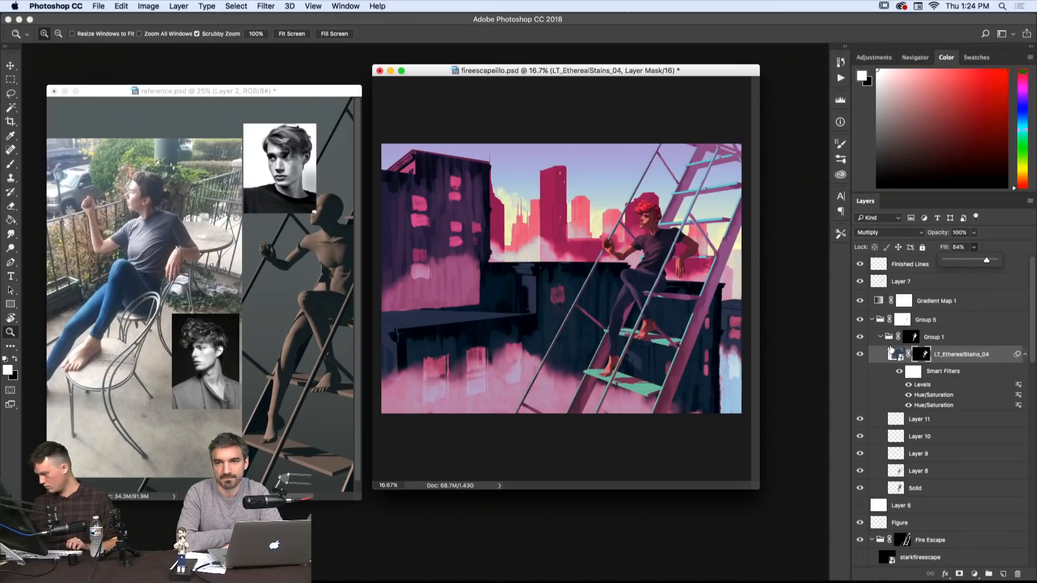
- Set the fill of Layer 15, inside the close buildings' Group 2, to 48%
scroll(918, 362, down, 3)
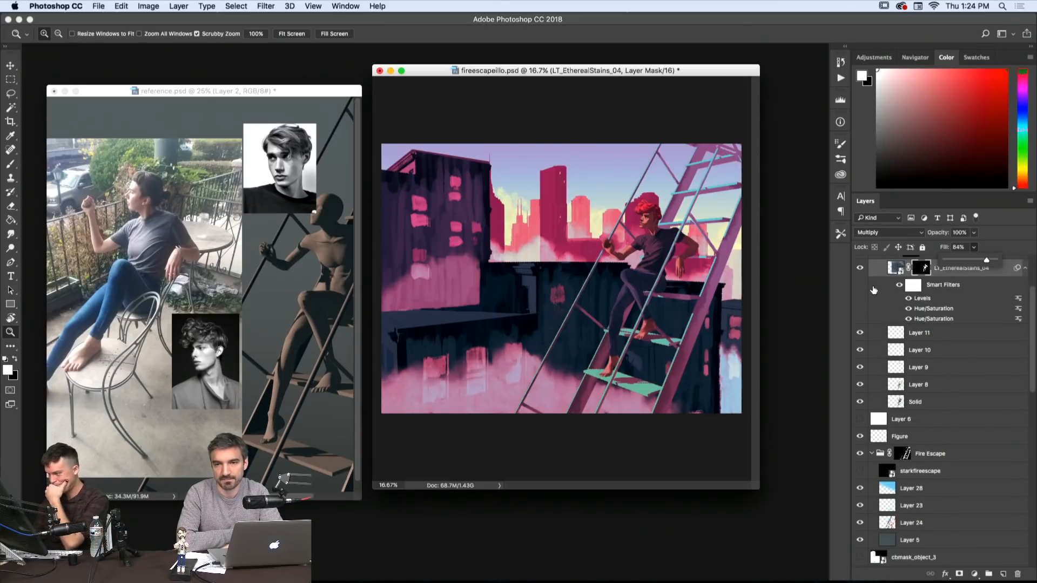
scroll(917, 367, down, 5)
scroll(872, 330, down, 5)
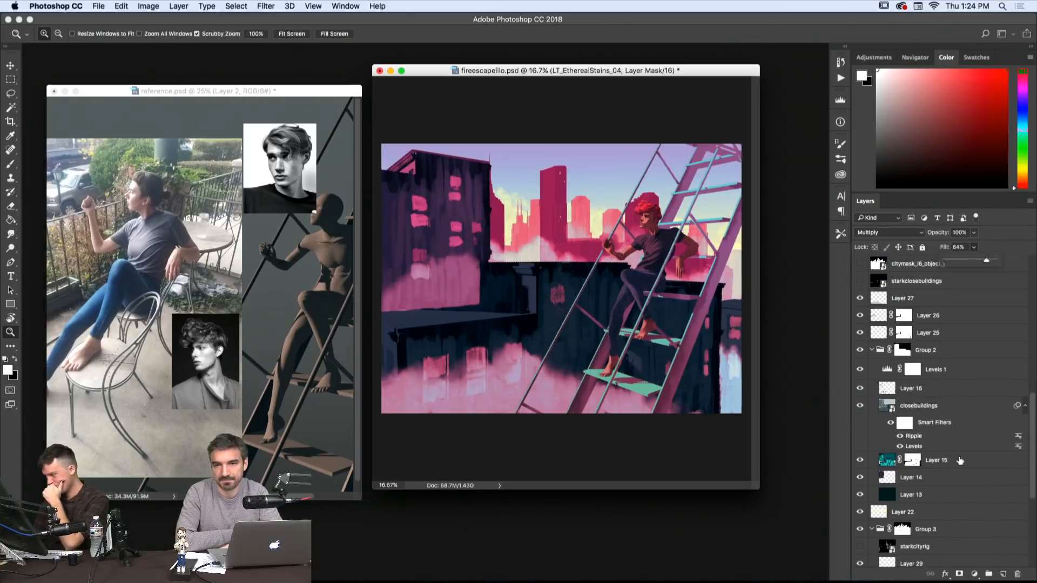
click(962, 468)
click(974, 248)
drag(971, 261, 953, 269)
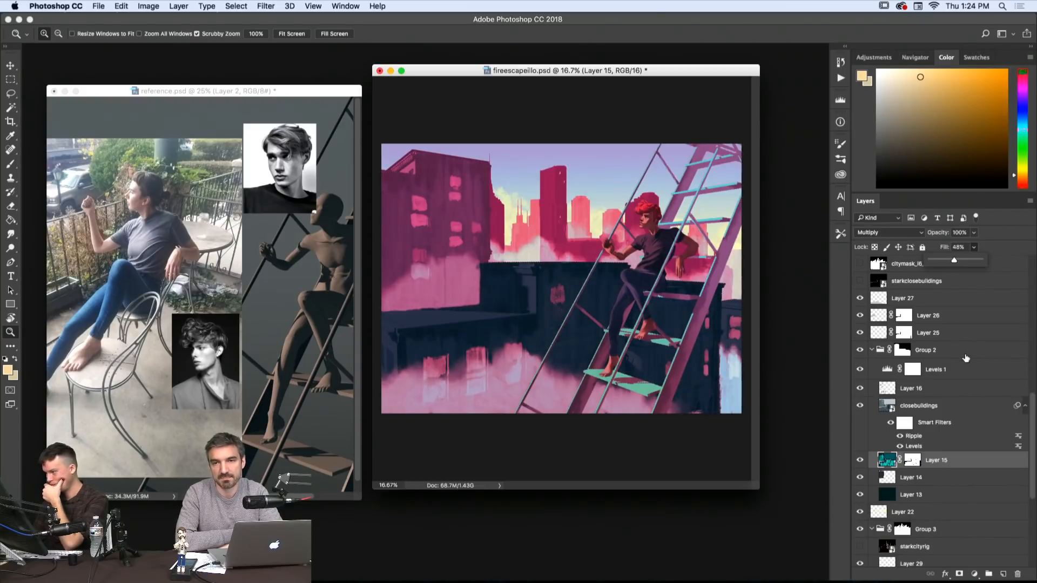
- Select Group 5, the group that contains the figure's Group 1
scroll(963, 354, up, 10)
scroll(964, 353, up, 3)
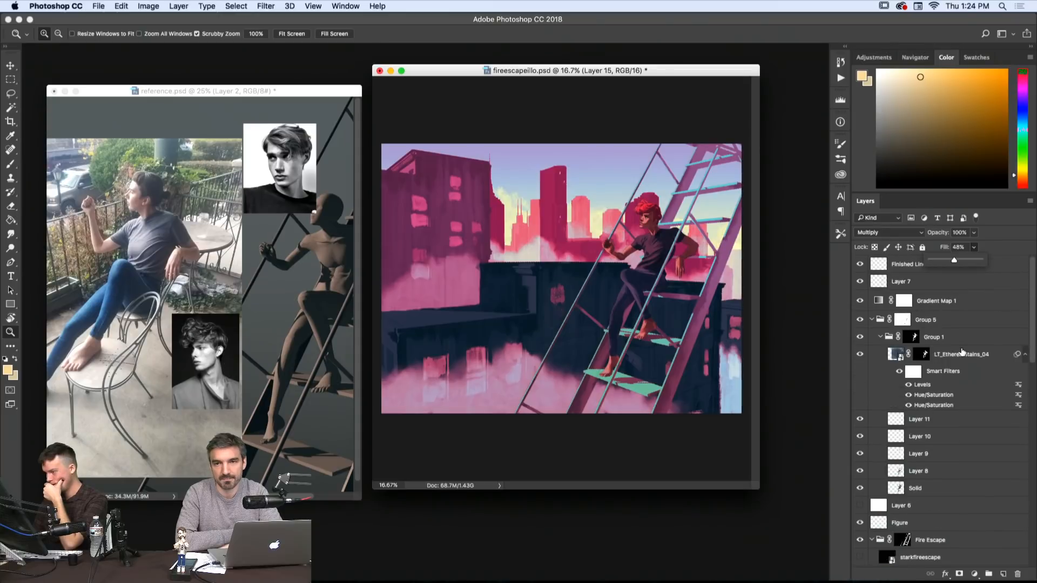
scroll(961, 352, down, 2)
scroll(962, 353, up, 2)
click(920, 320)
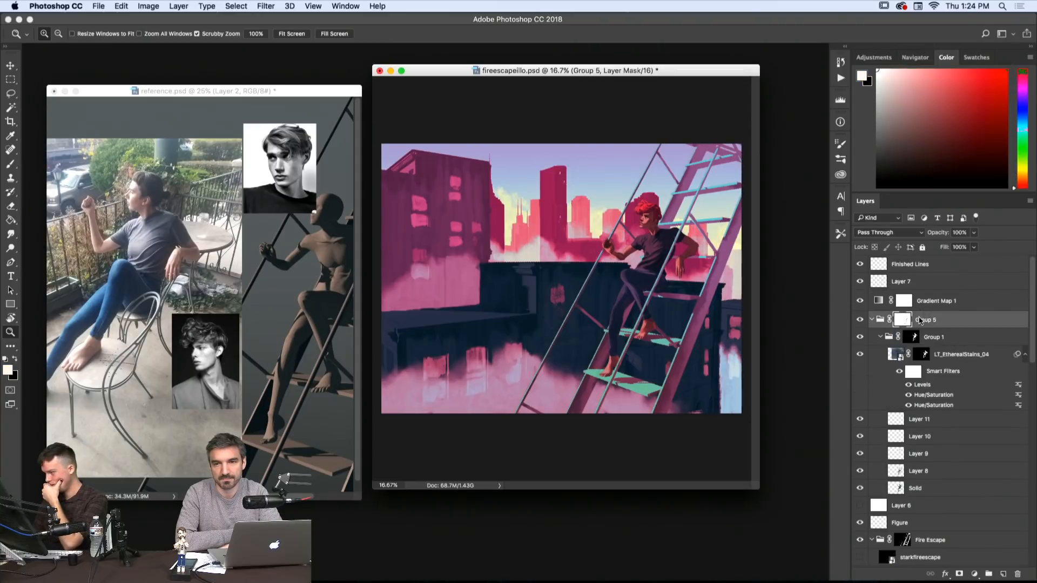
- Select the Fire Escape group and toggle its visibility, leaving the group hidden
scroll(921, 335, down, 12)
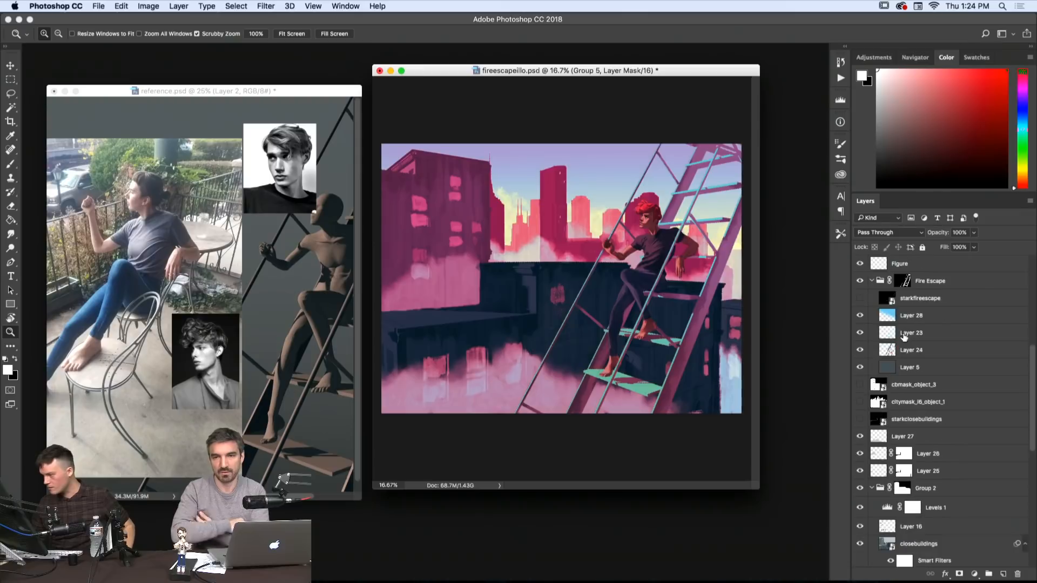
scroll(900, 335, up, 5)
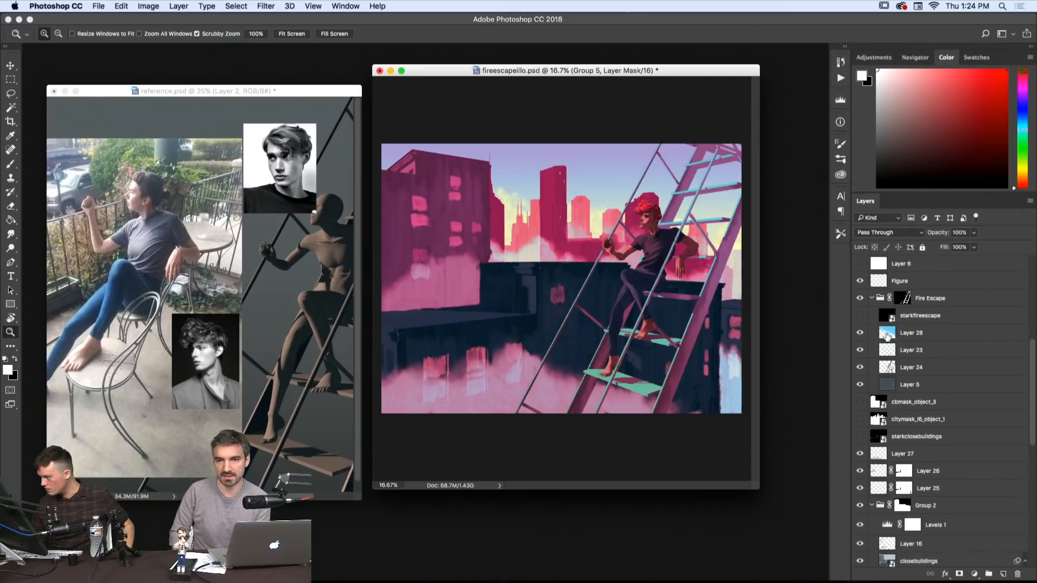
click(899, 300)
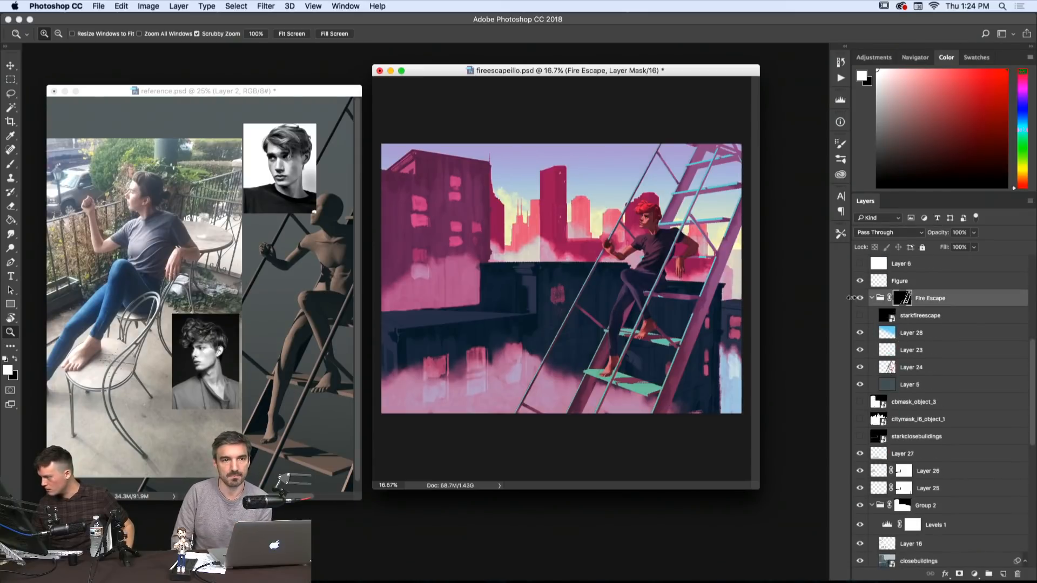
click(860, 298)
click(861, 299)
click(861, 299)
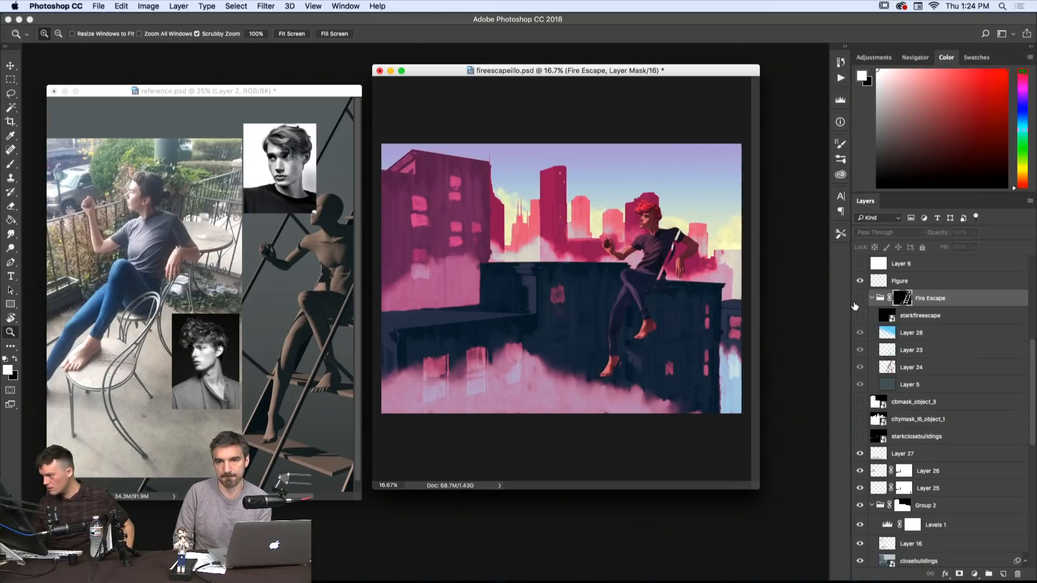
click(856, 302)
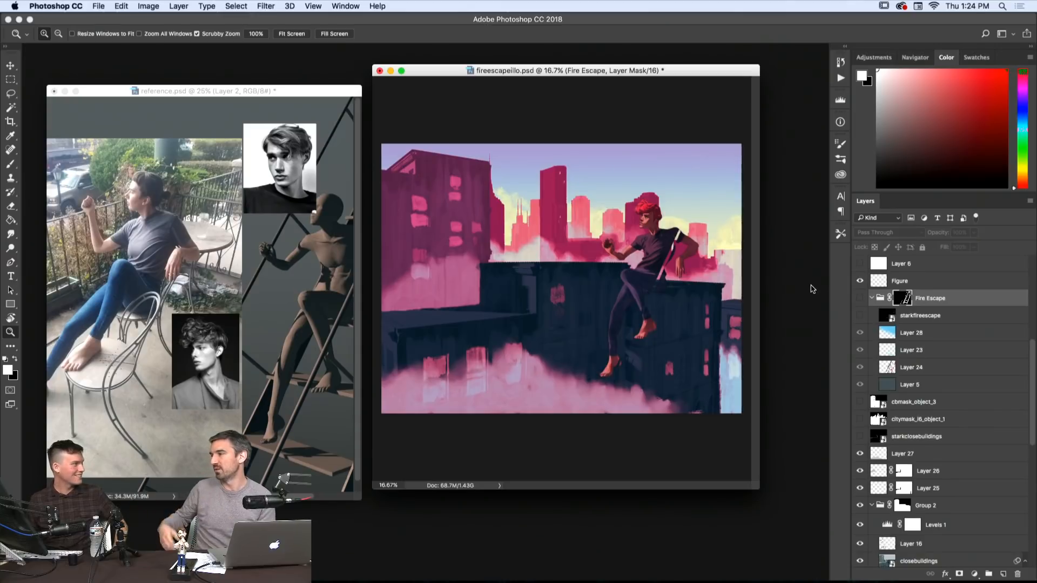
- Make the Fire Escape group visible again and look through the building and city layers beneath it
click(860, 299)
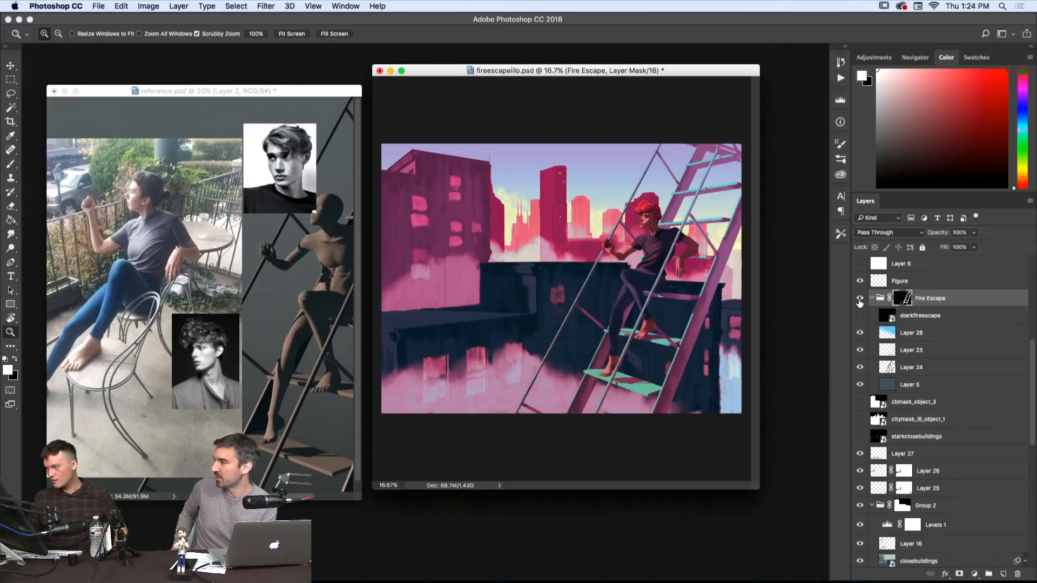
scroll(866, 304, down, 5)
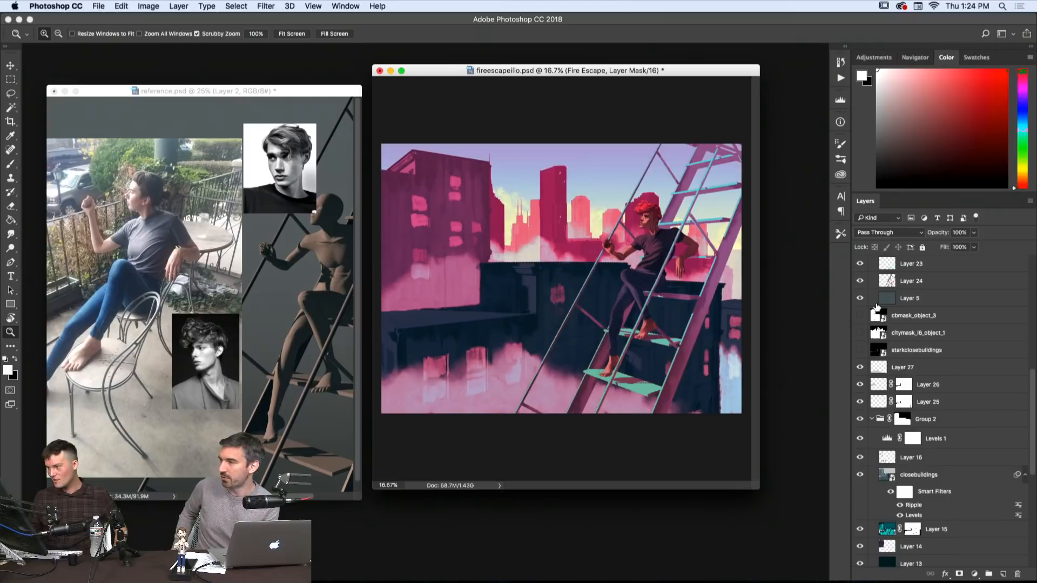
scroll(875, 306, down, 1)
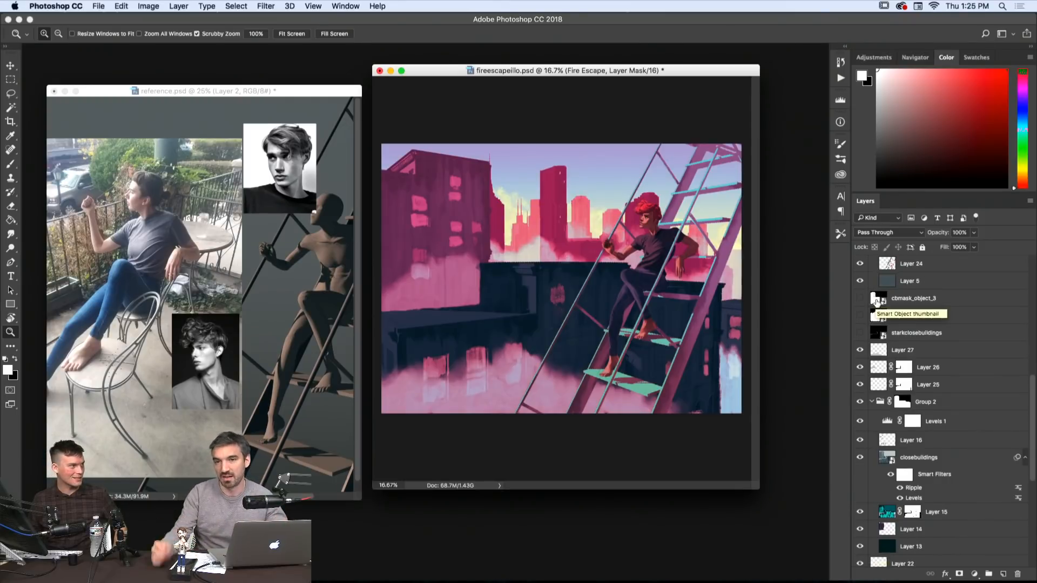
scroll(876, 300, down, 13)
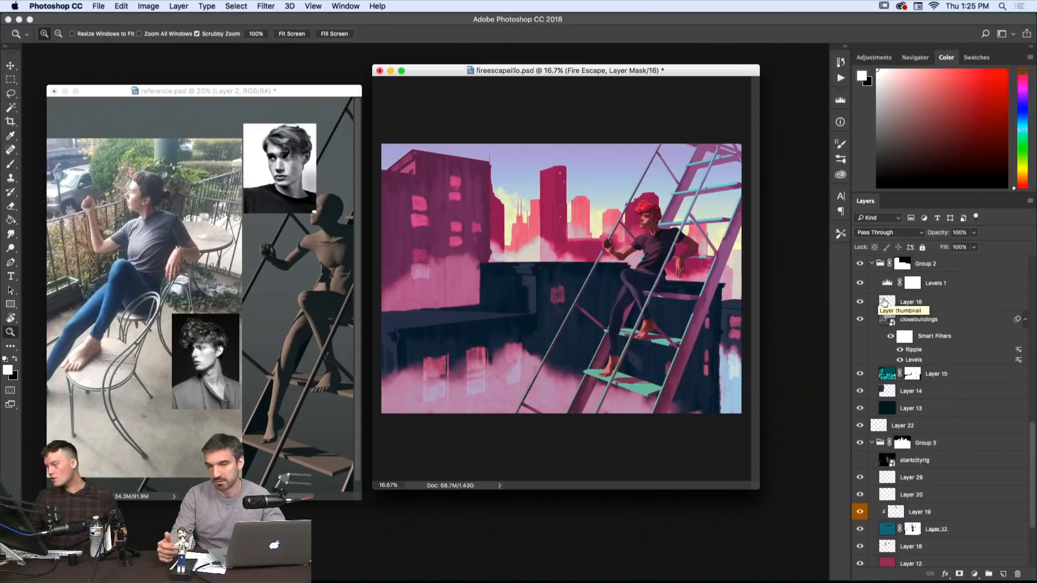
scroll(885, 351, up, 4)
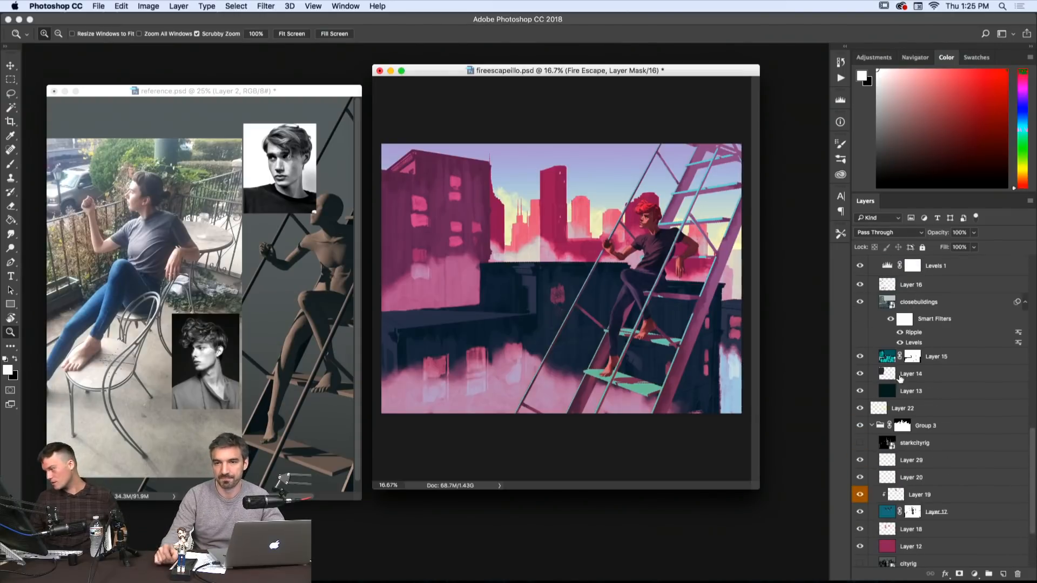
scroll(876, 419, up, 20)
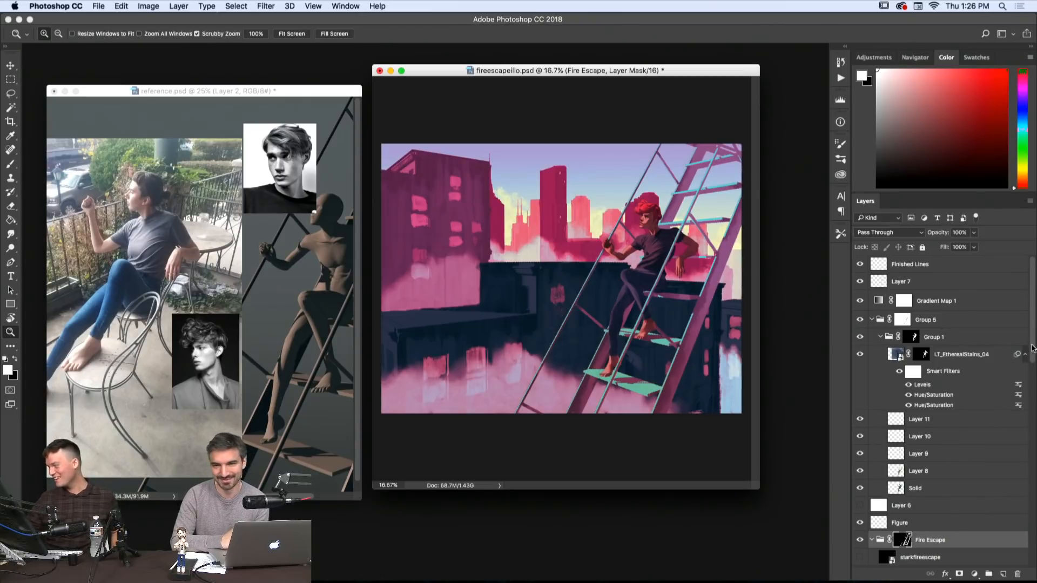
scroll(1036, 381, down, 3)
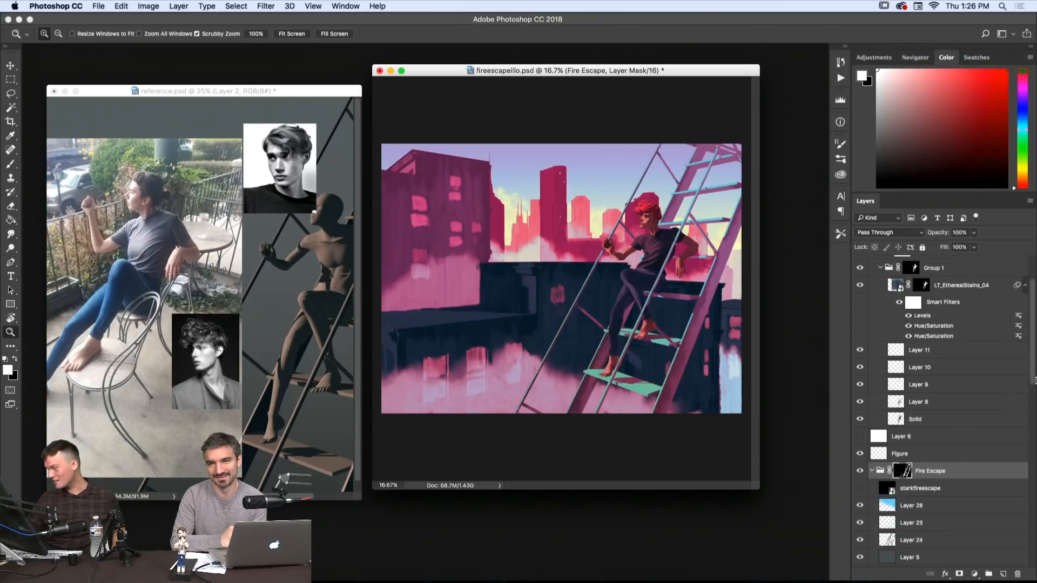
scroll(1032, 370, down, 3)
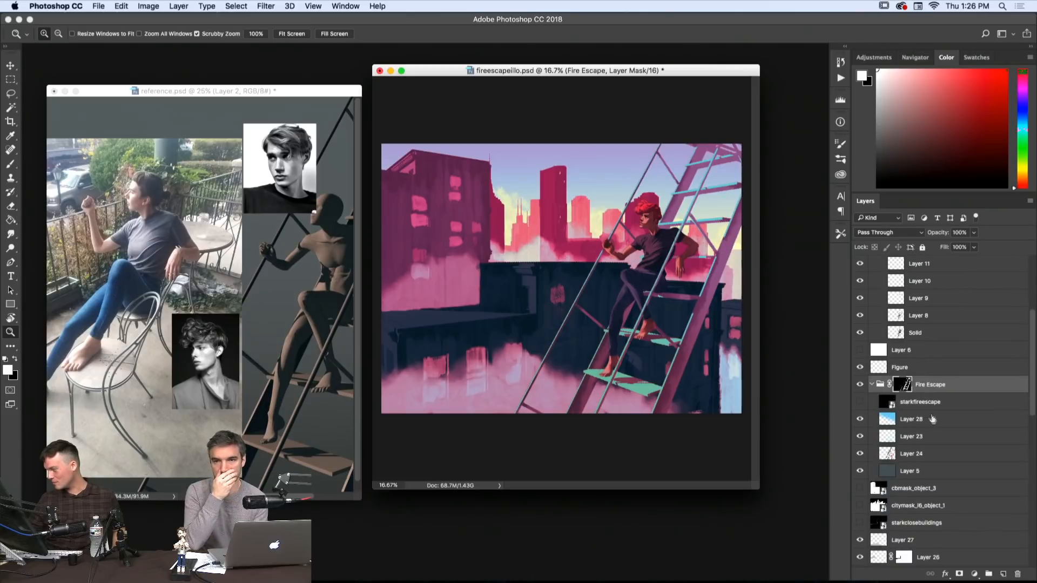
- Set the fill of Layer 24, inside the Fire Escape group, to 63%
click(894, 455)
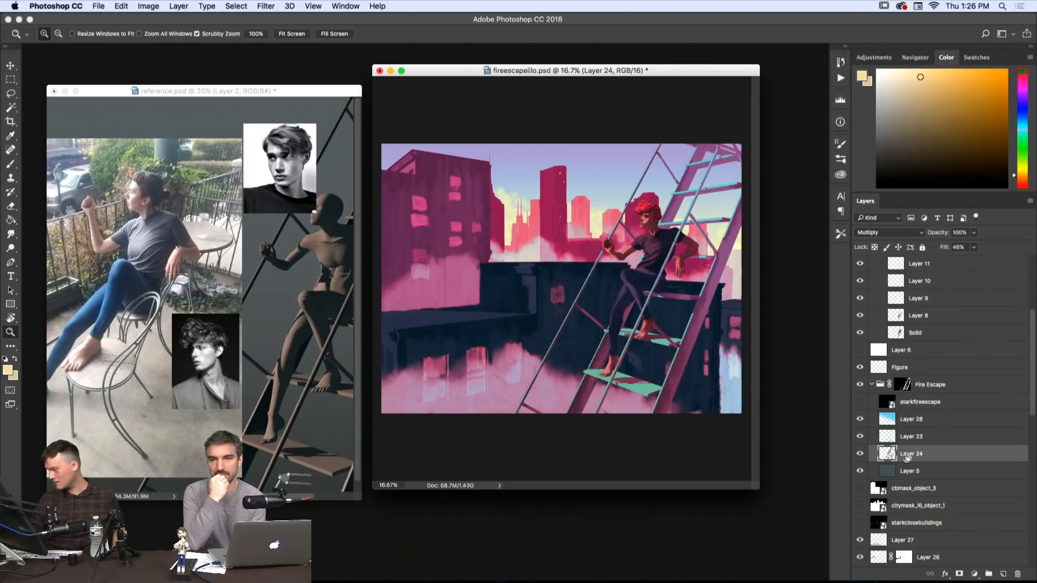
click(973, 247)
drag(973, 261, 981, 264)
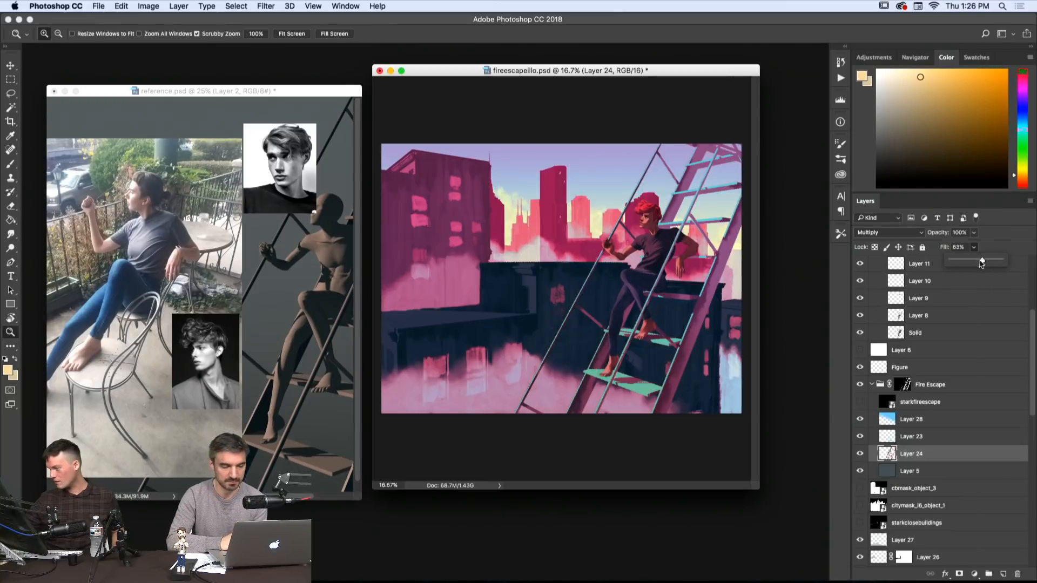
- Darken Layer 5, the fire escape's base color, with a Hue/Saturation adjustment of Lightness -58
click(911, 470)
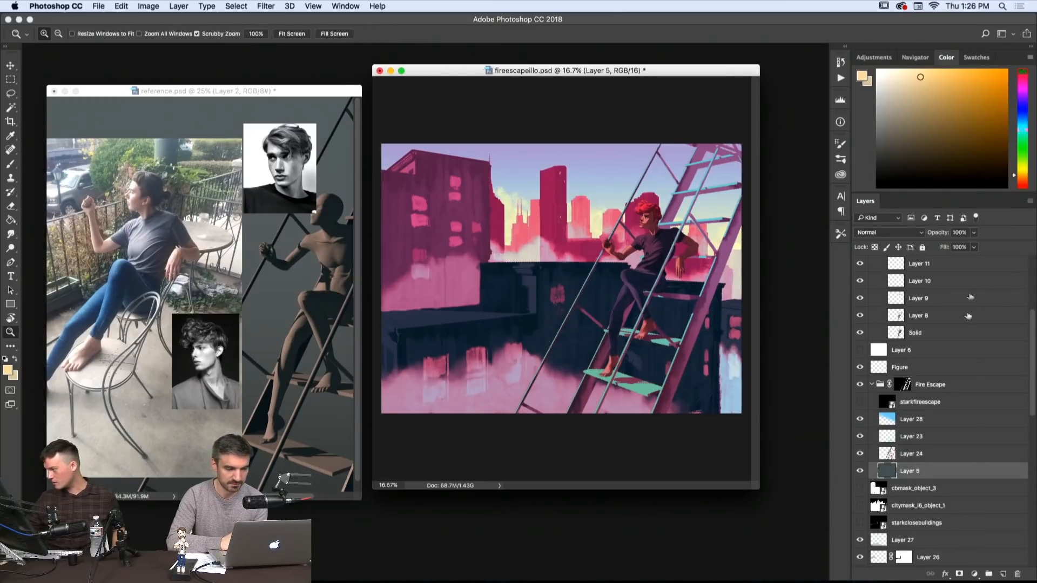
key(super+u)
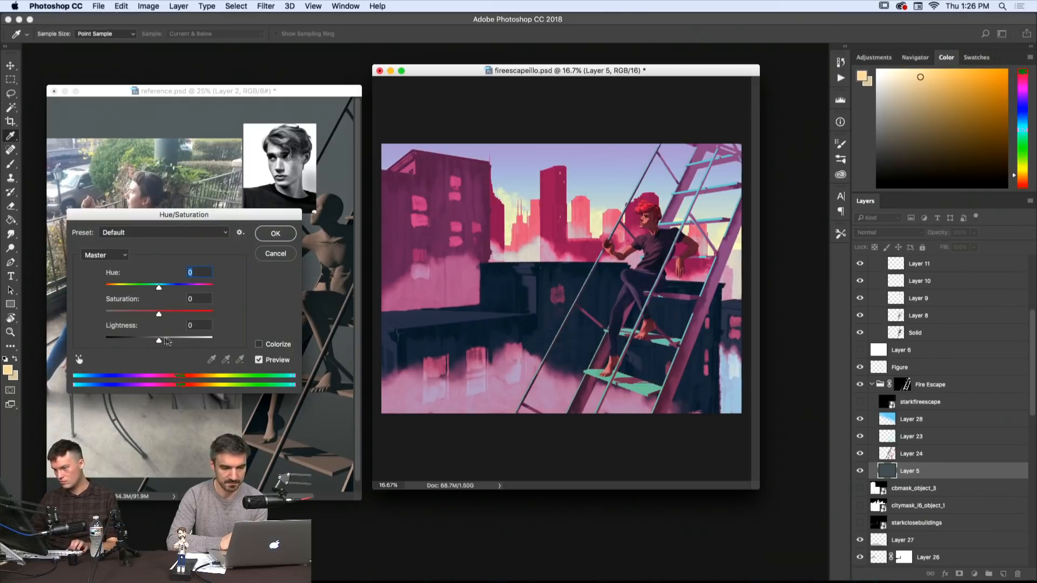
drag(159, 340, 128, 347)
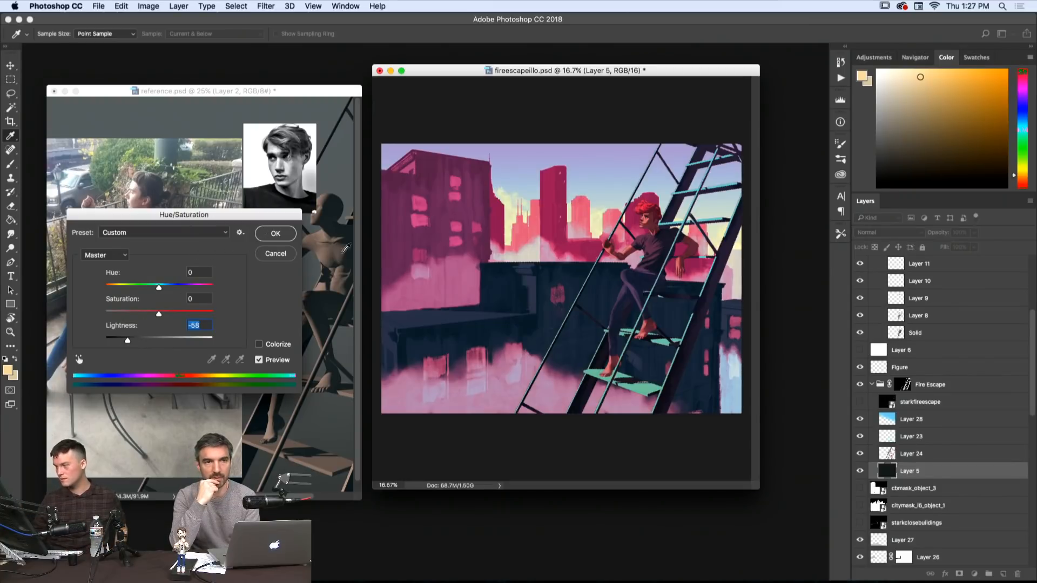
click(273, 233)
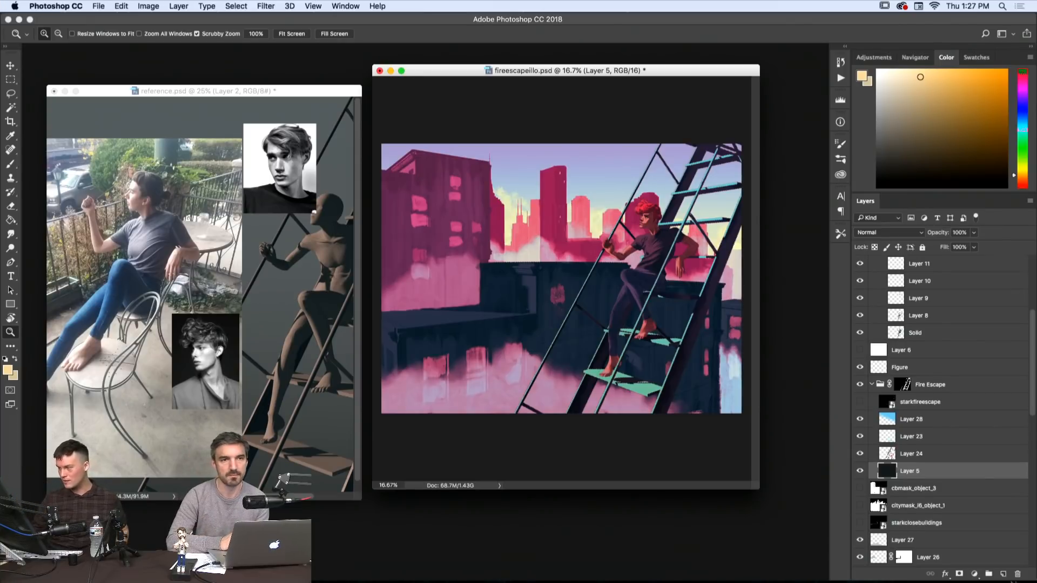
- Select Group 3, the distant city group, and toggle its visibility off and on to check what it contains
scroll(951, 397, down, 5)
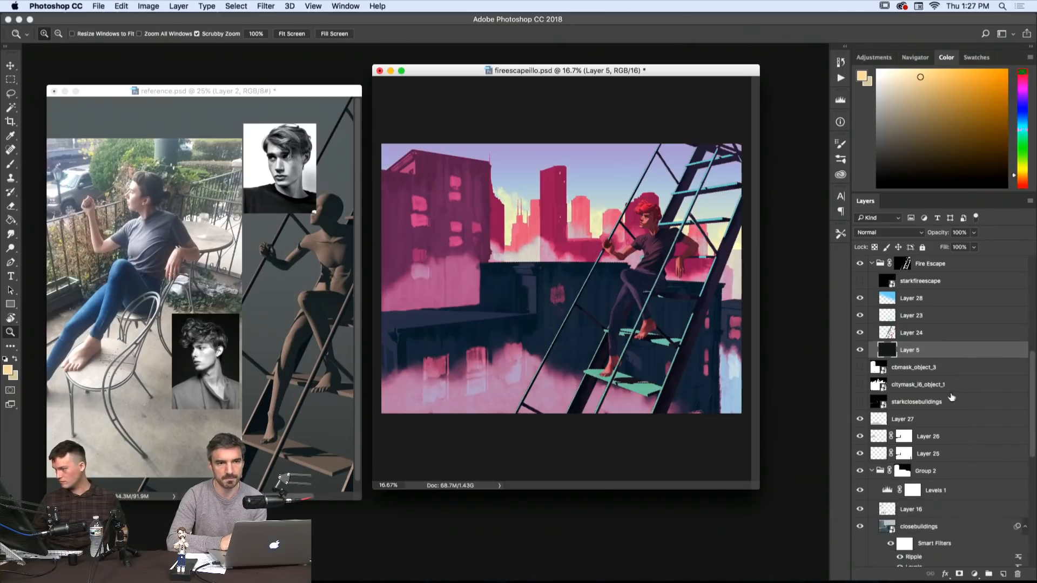
scroll(952, 397, down, 4)
scroll(942, 392, up, 3)
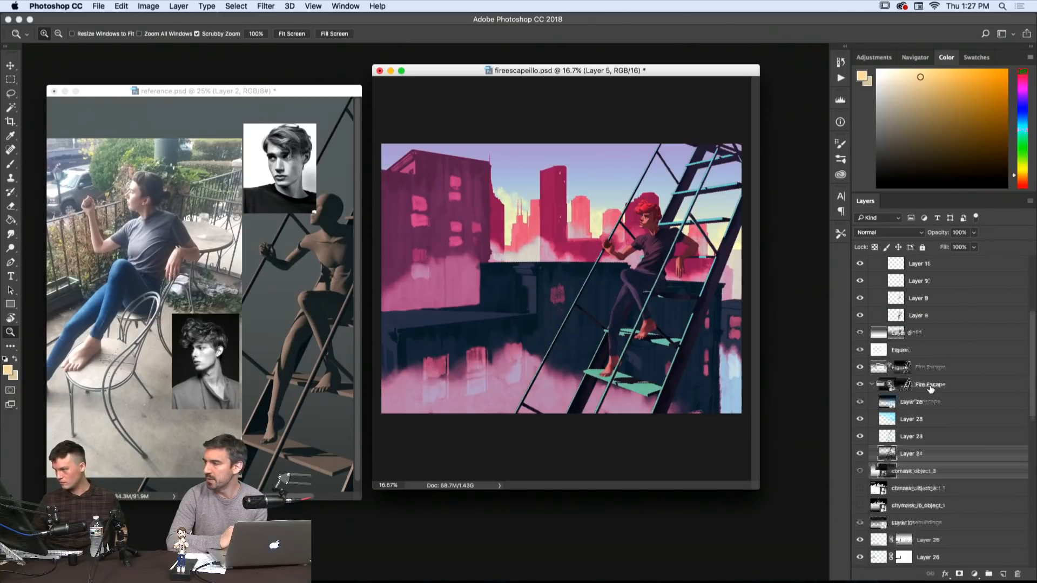
scroll(930, 390, down, 14)
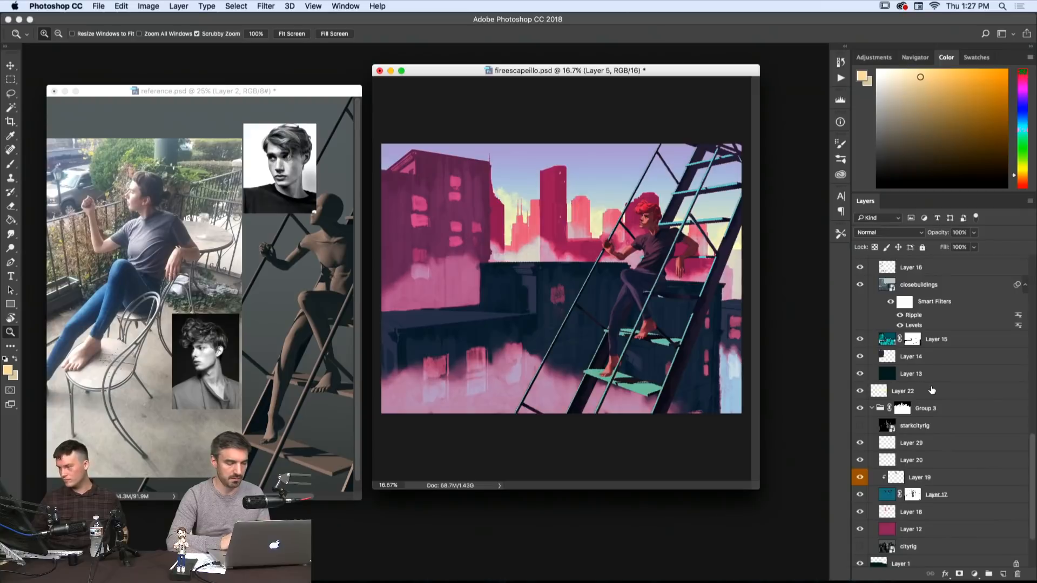
click(888, 351)
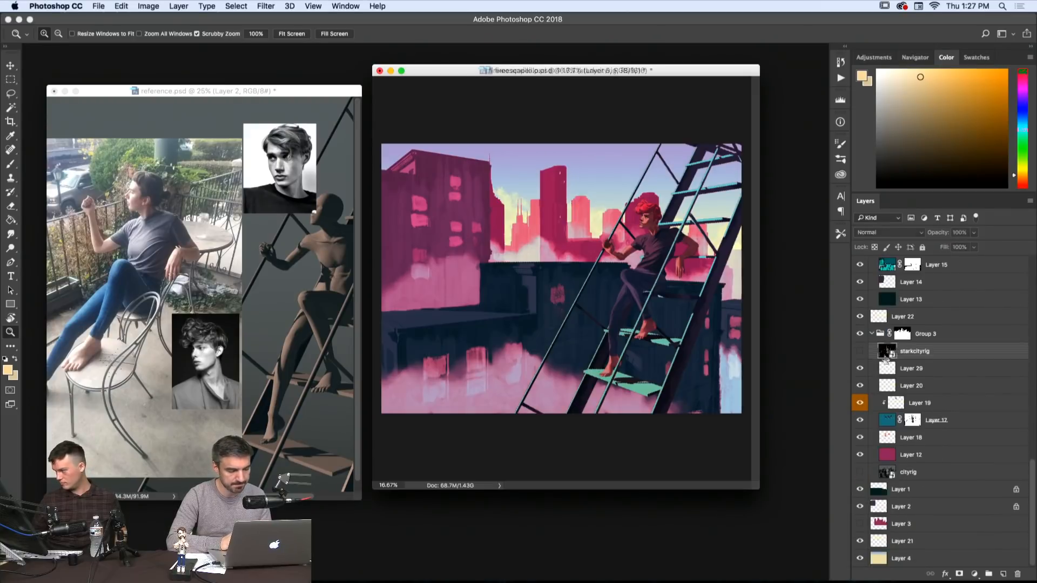
click(883, 335)
click(863, 336)
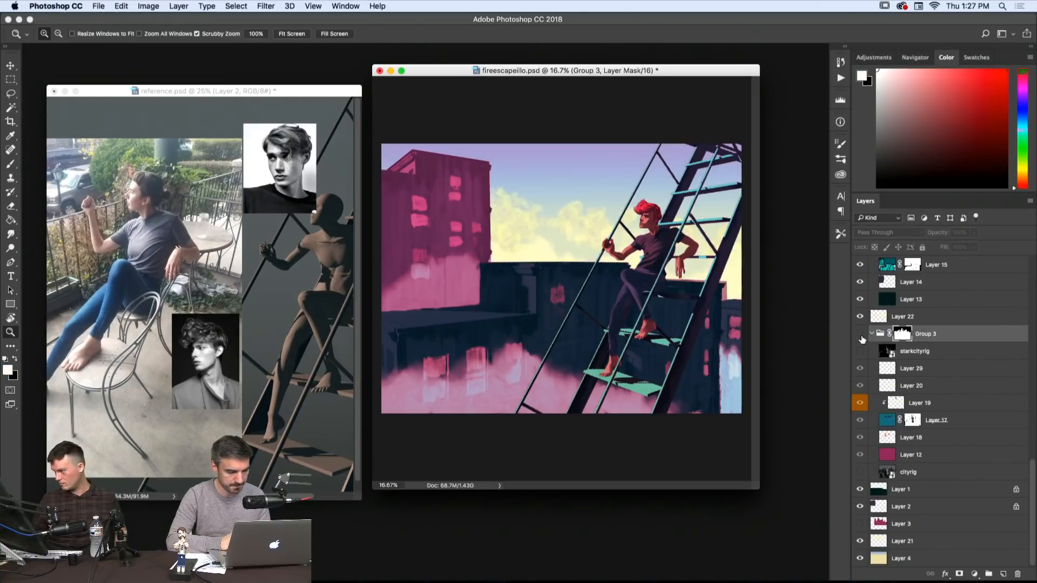
click(863, 336)
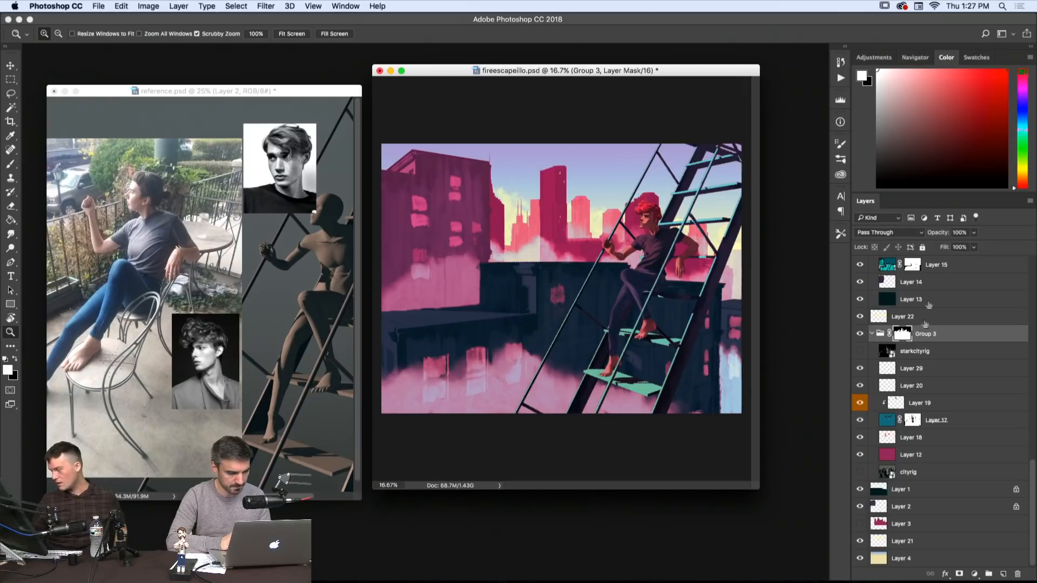
- Try lowering the fill of Group 3, the distant city group, to about 55%
click(973, 247)
drag(973, 260, 953, 262)
mouse_move(953, 261)
mouse_down()
mouse_move(962, 259)
mouse_move(953, 262)
mouse_up()
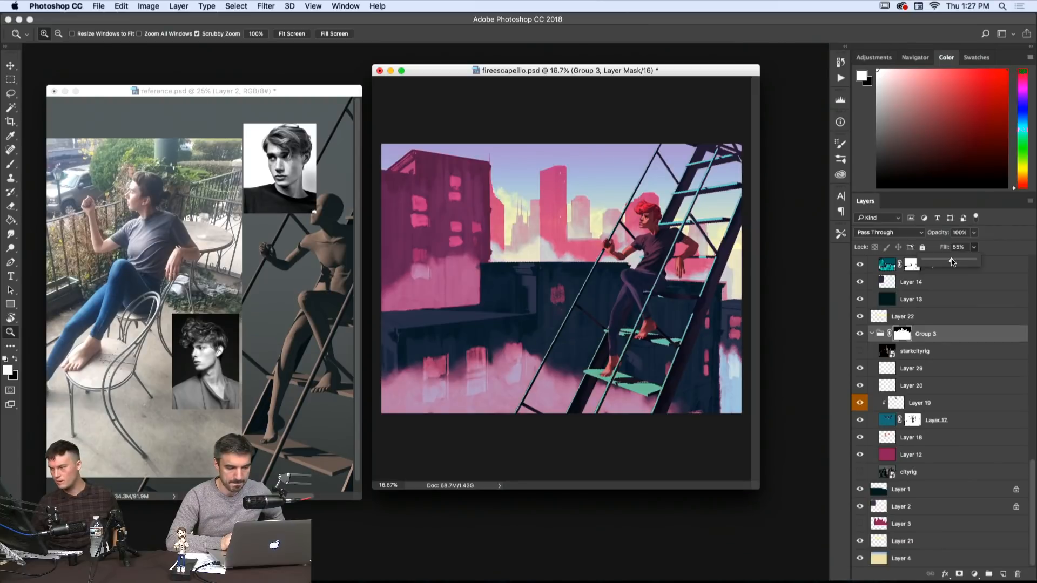
drag(951, 261, 974, 260)
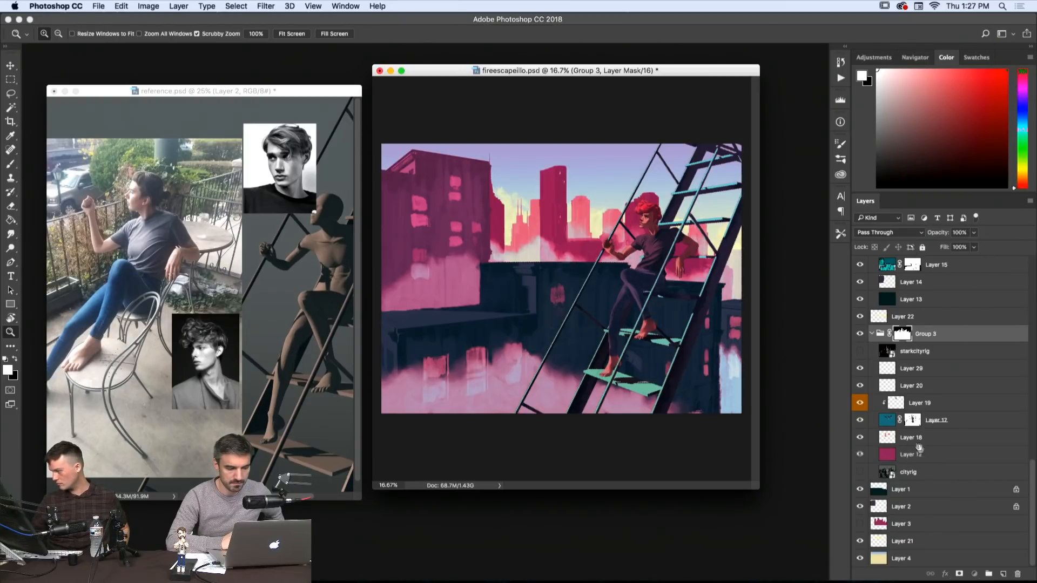
click(918, 454)
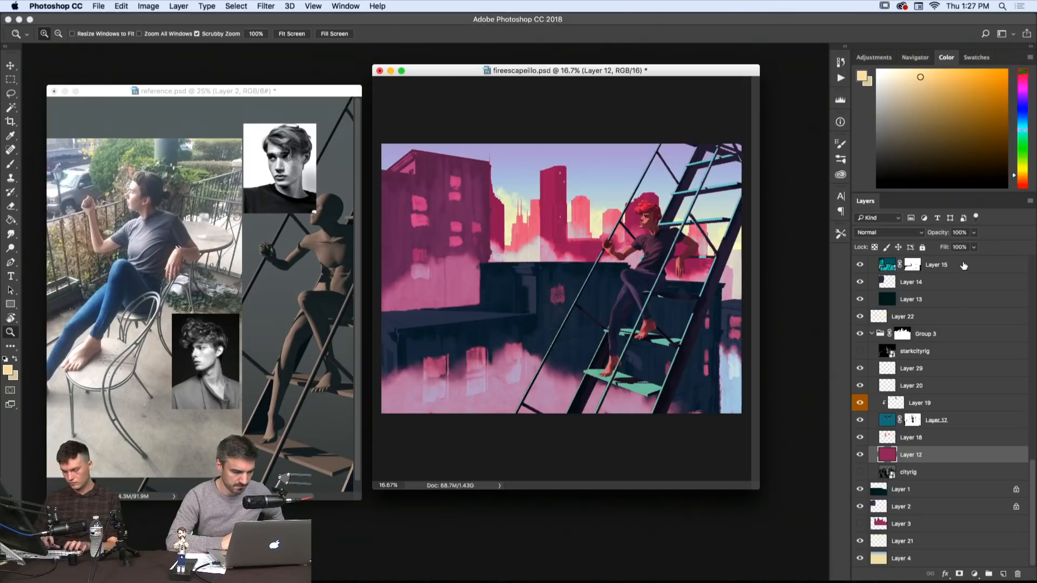
key(super+u)
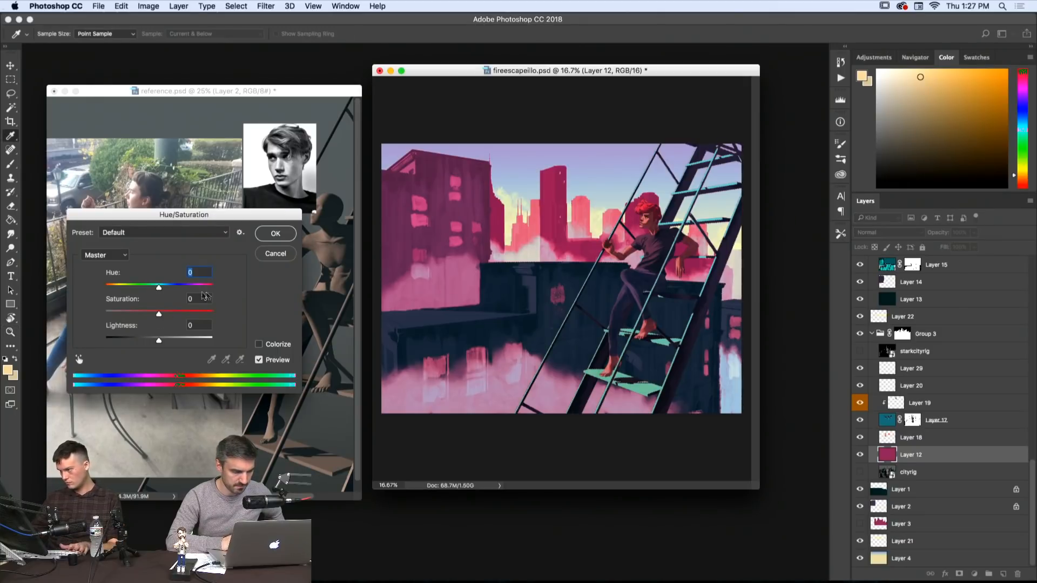
key(Escape)
- Set the midtone input level of the Levels 1 adjustment in Group 2 to 1.56 and close its properties
scroll(907, 392, up, 3)
scroll(907, 392, up, 10)
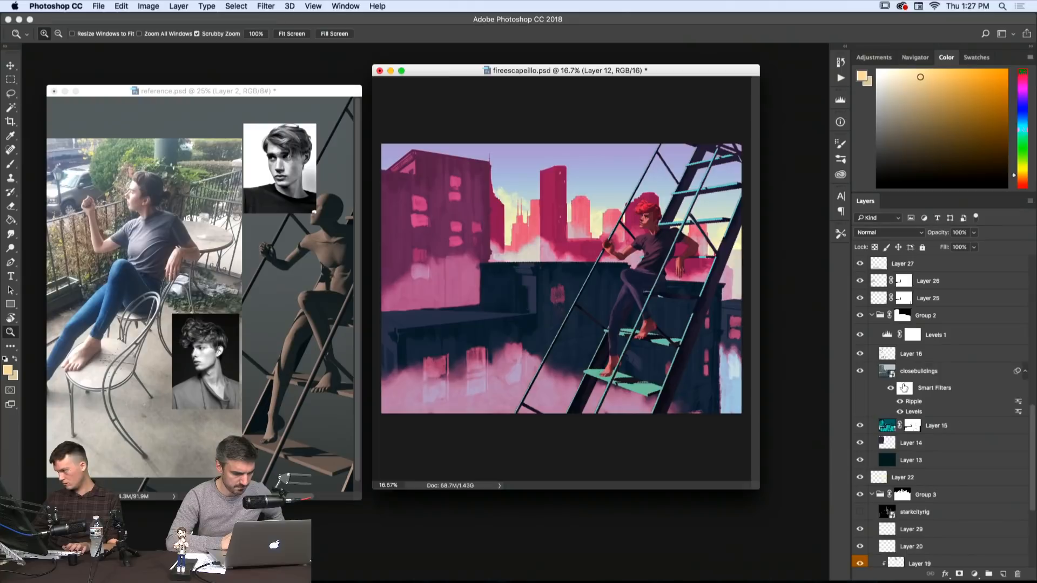
scroll(900, 385, up, 10)
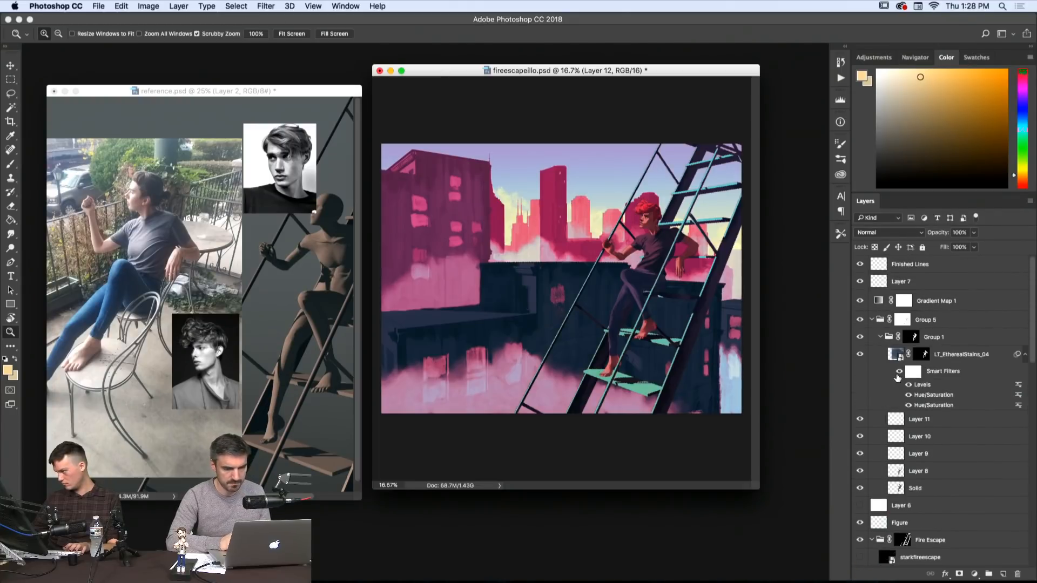
scroll(900, 383, down, 10)
scroll(903, 385, down, 3)
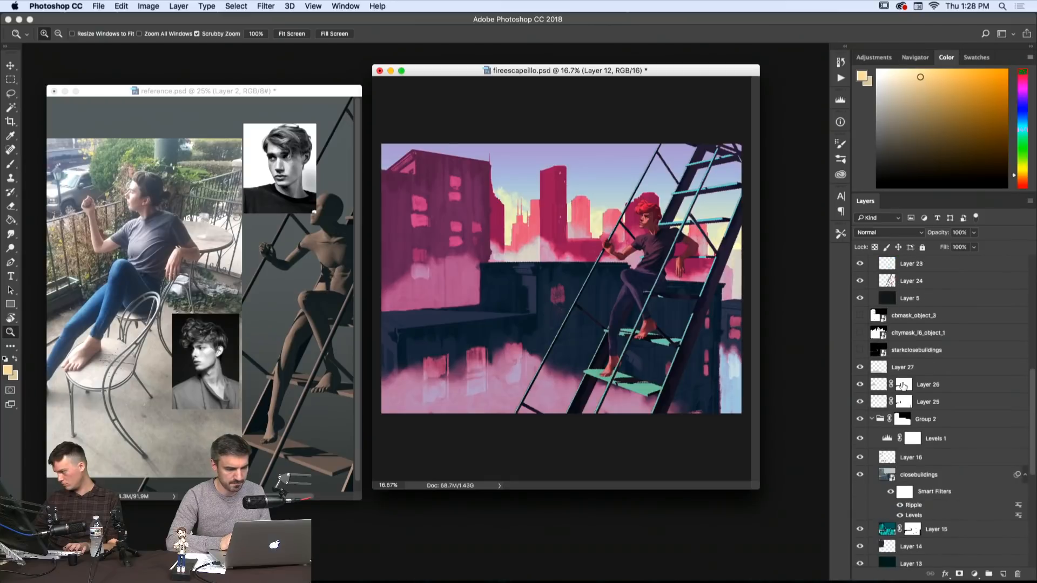
double_click(887, 386)
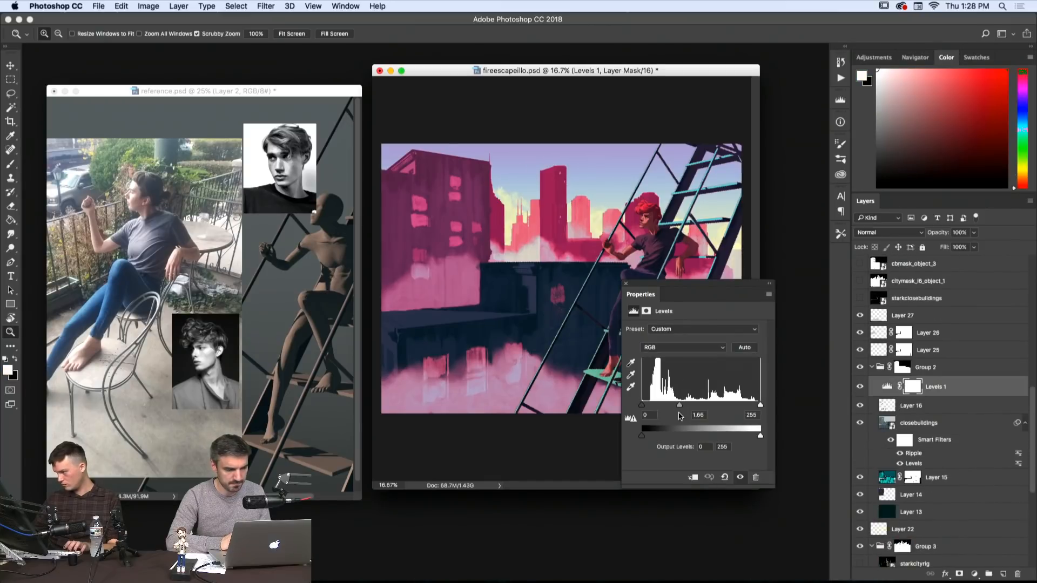
mouse_move(680, 405)
mouse_down()
mouse_move(693, 406)
mouse_move(682, 413)
mouse_up()
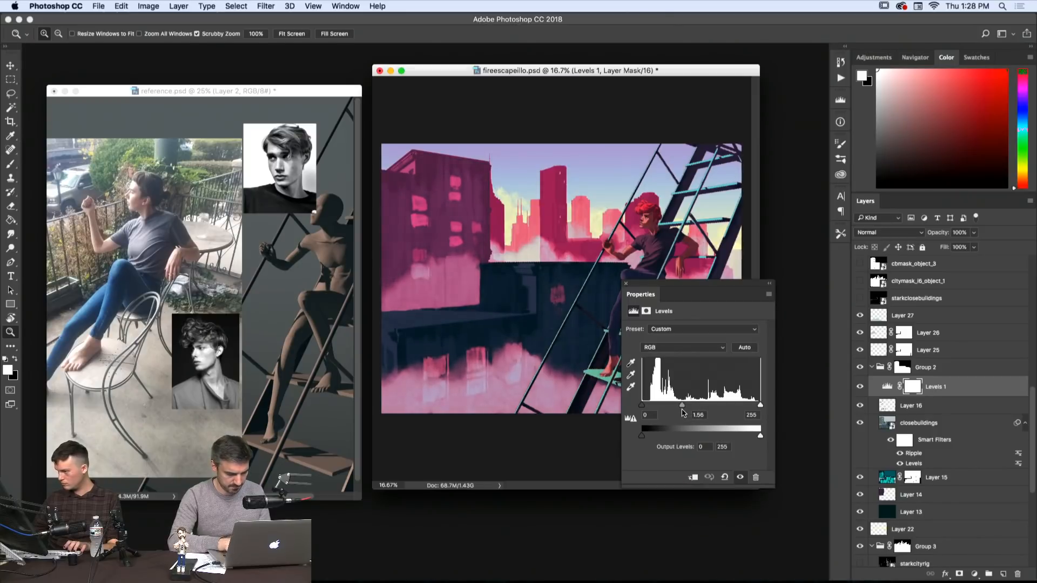
click(769, 282)
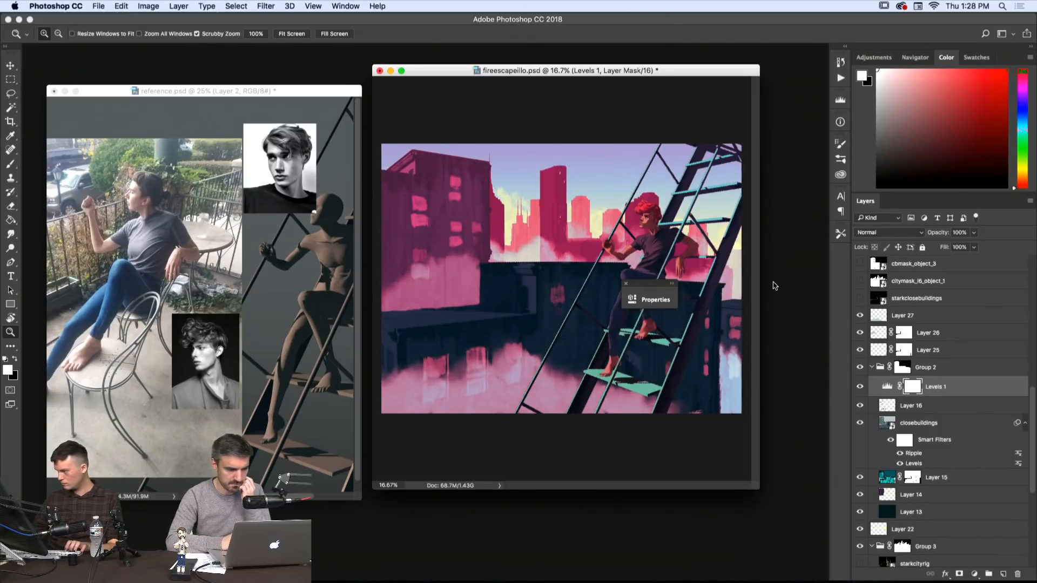
scroll(885, 351, down, 10)
scroll(889, 351, up, 3)
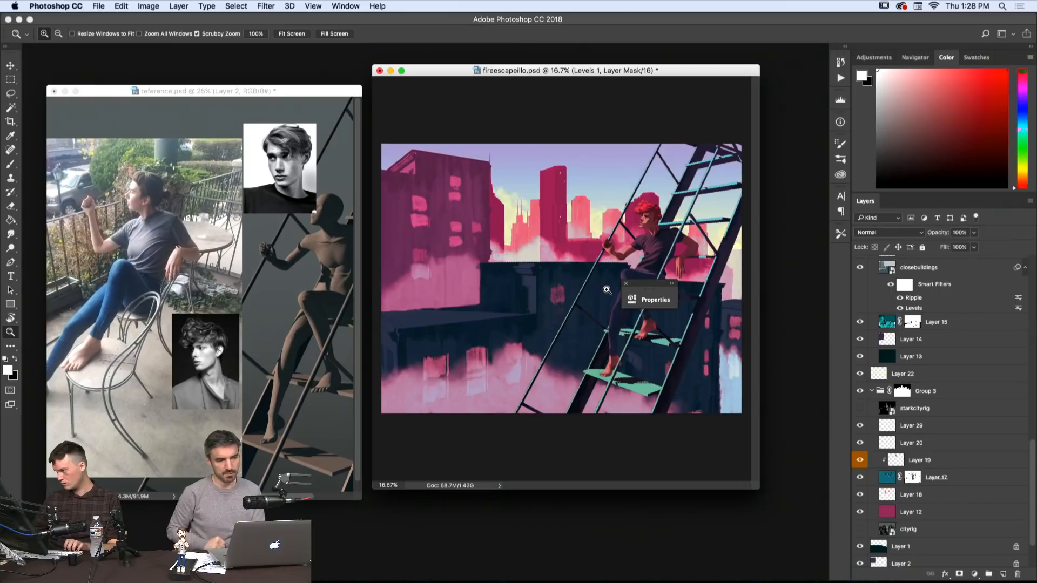
click(626, 284)
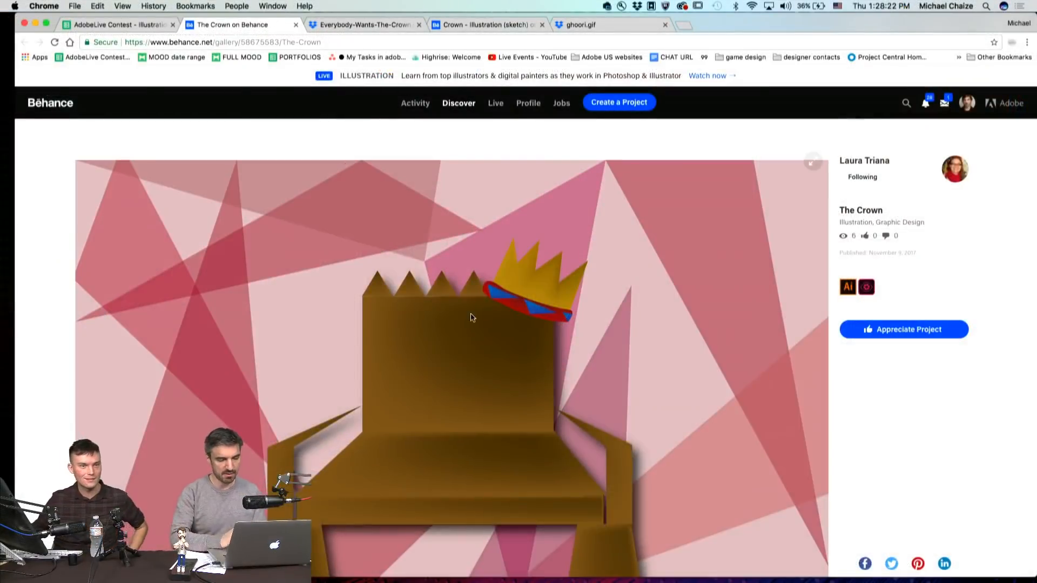
- In Chrome, review the crown contest entries on Behance and Dropbox, enlarging The Crown and Crown - Illustration (sketch)
click(471, 317)
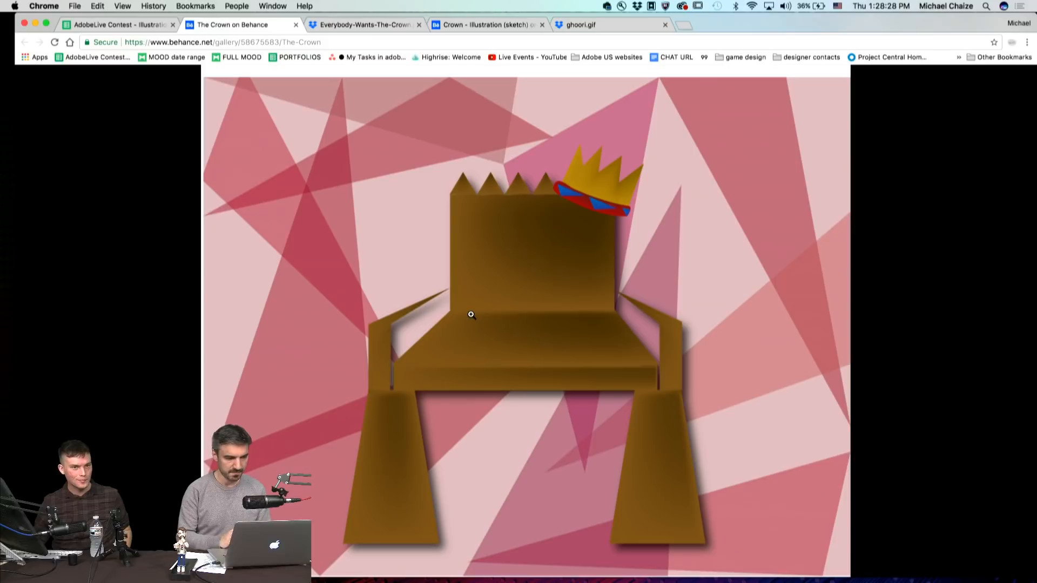
key(ctrl+Tab)
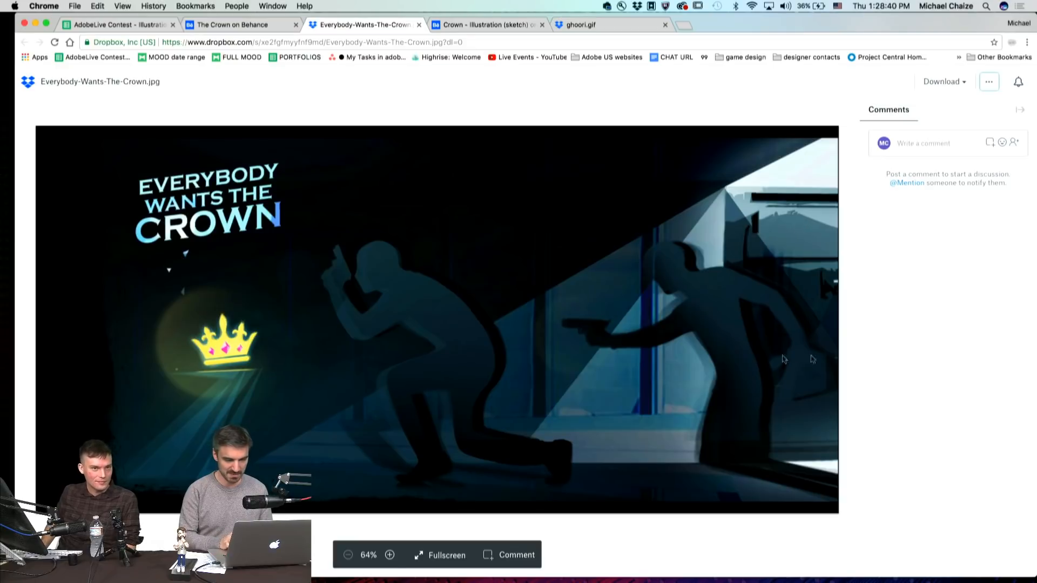
key(ctrl+Tab)
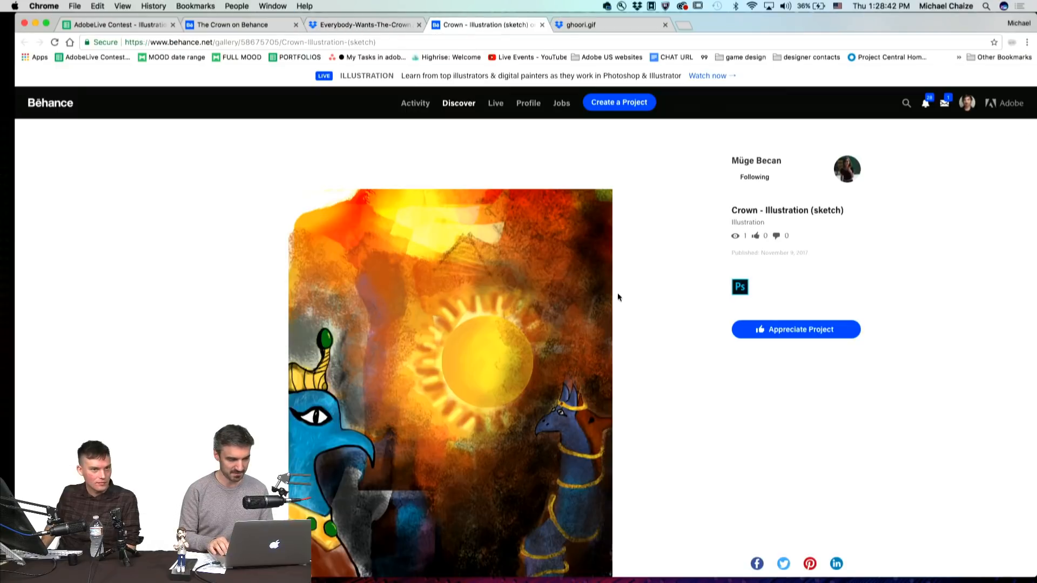
click(597, 203)
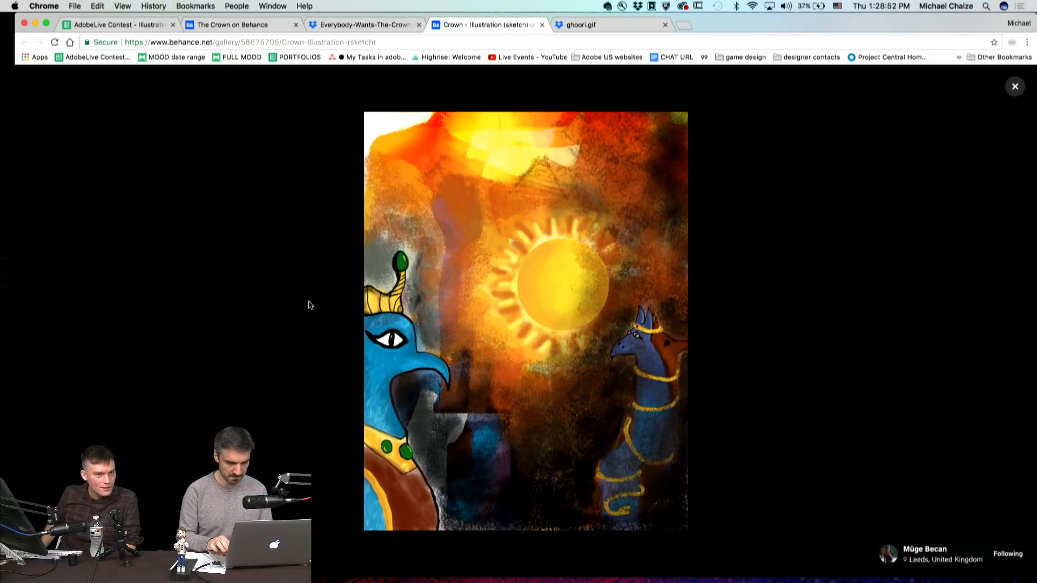
key(super+alt+Right)
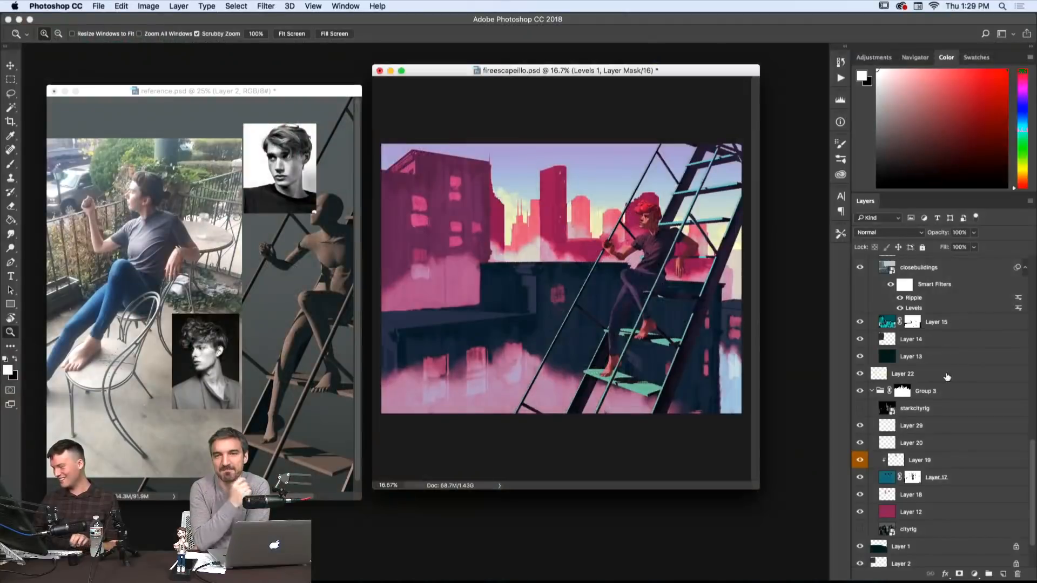
- In Photoshop, hide Layer 15 inside the close buildings' Group 2
scroll(947, 376, up, 10)
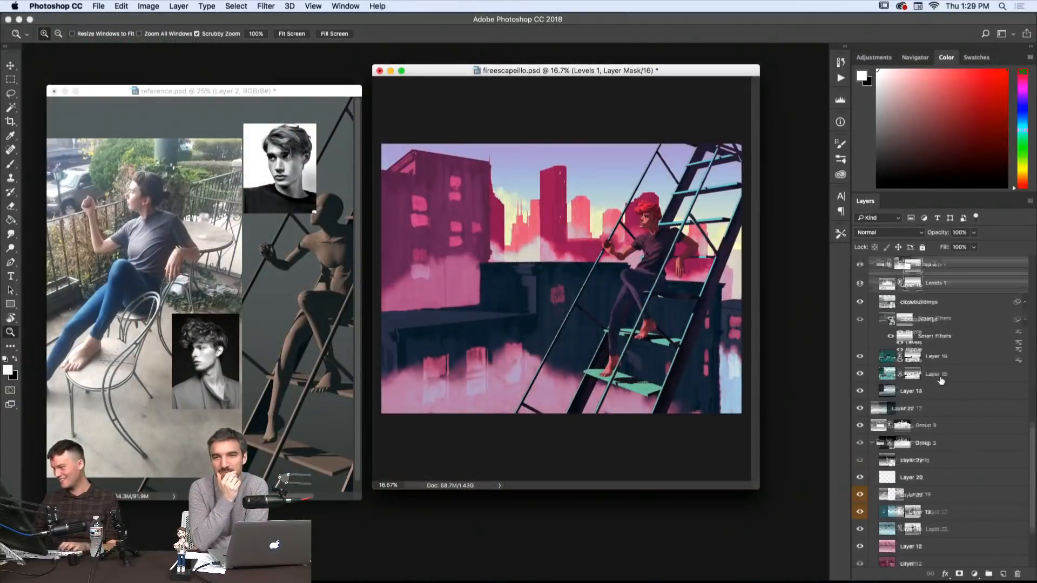
scroll(917, 479, down, 4)
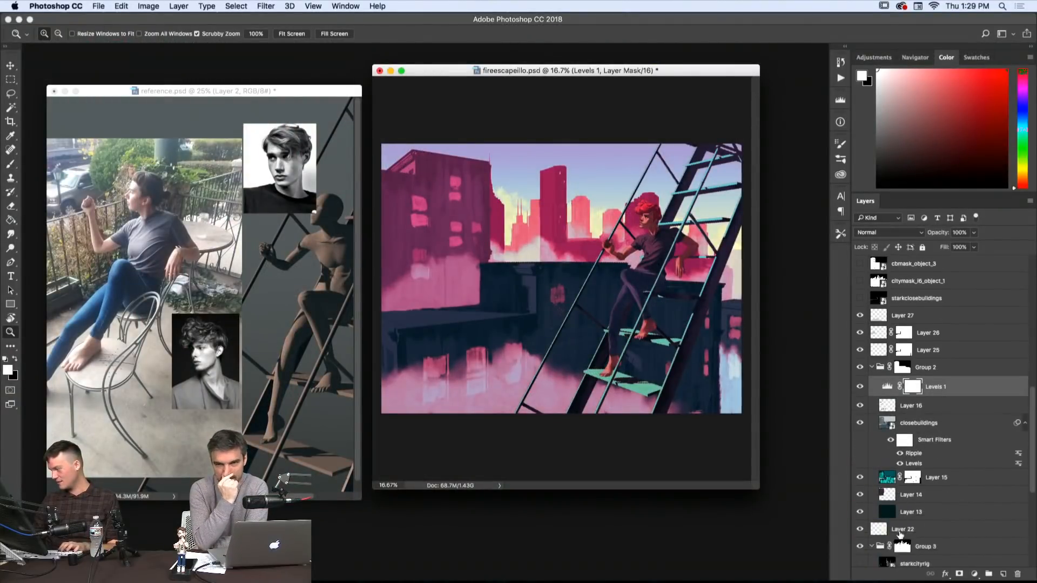
click(860, 443)
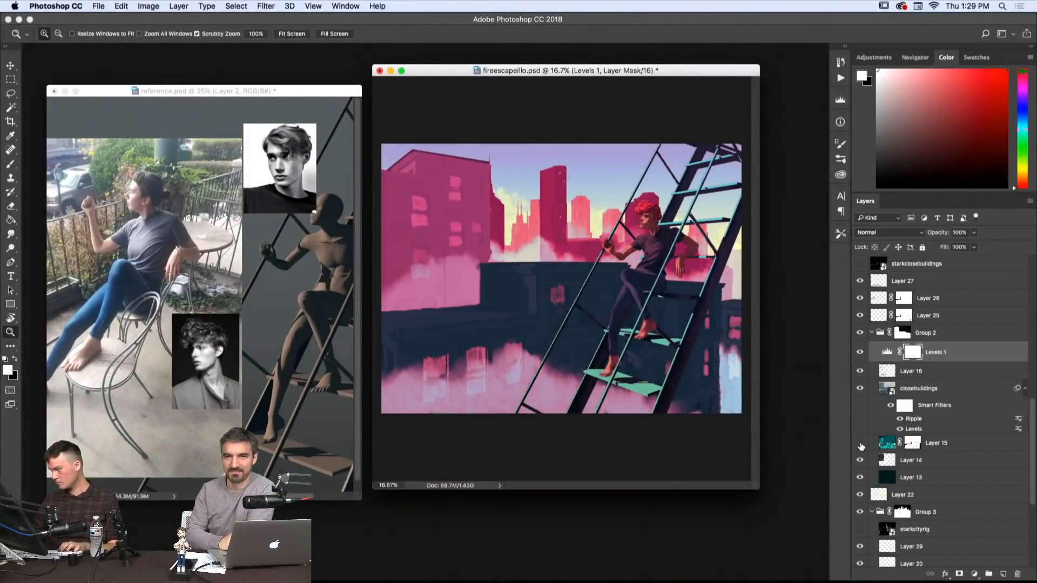
- Show Layer 15, set the midtone level of the Levels 1 adjustment in Group 2 to 1.84, and tuck its settings away
click(860, 443)
scroll(951, 443, down, 1)
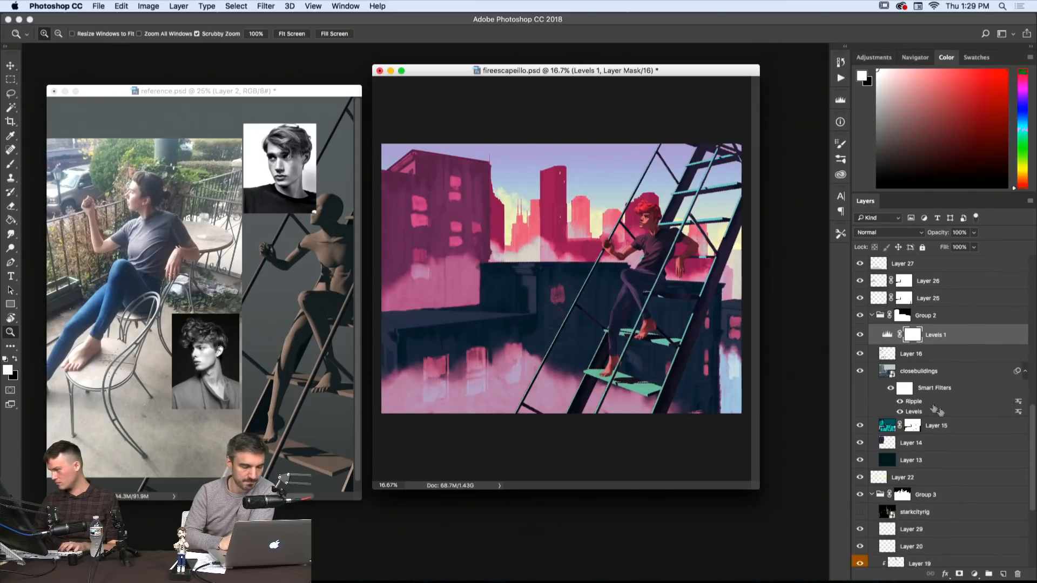
click(885, 336)
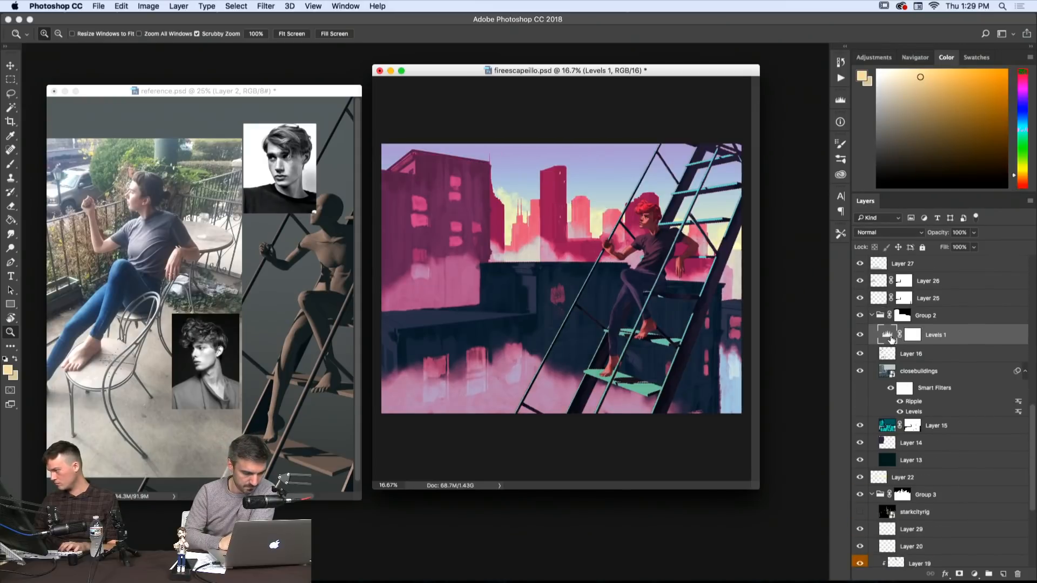
double_click(891, 338)
drag(527, 409, 519, 411)
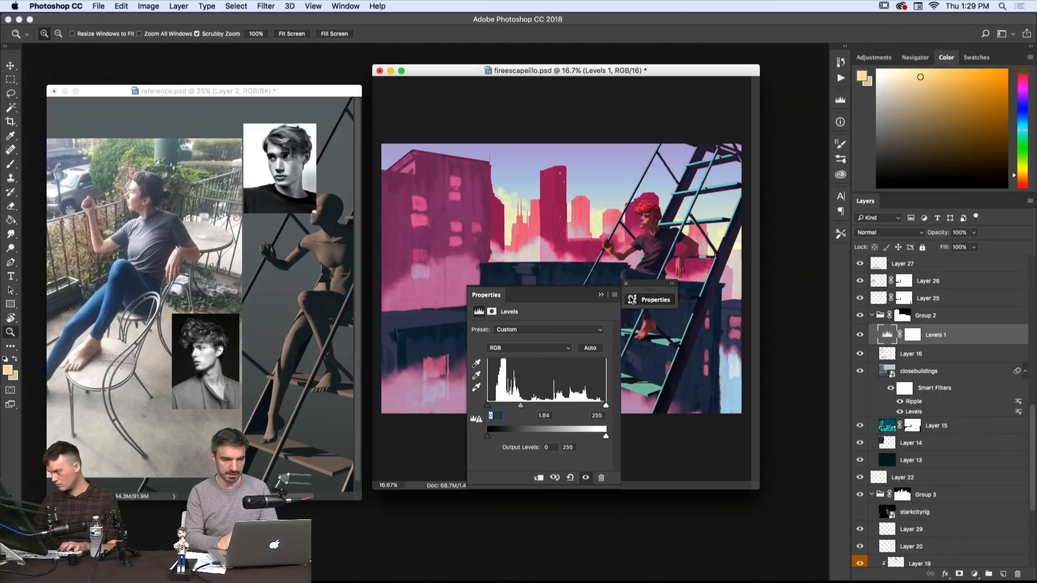
click(631, 299)
drag(637, 286, 756, 533)
- Lighten the pink Layer 12 in Group 3 using Hue/Saturation with Lightness +25
scroll(968, 380, down, 4)
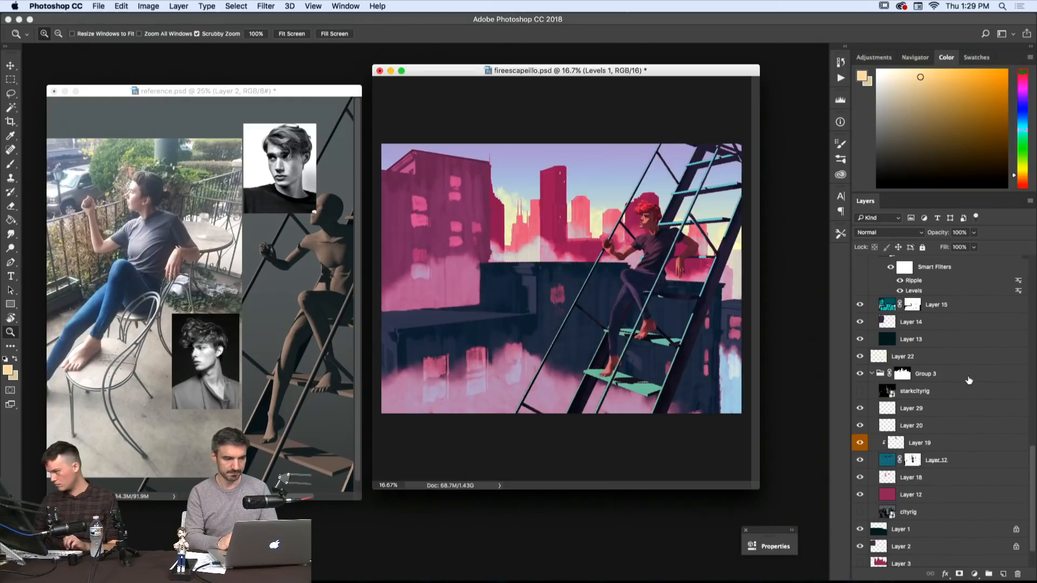
scroll(968, 380, down, 1)
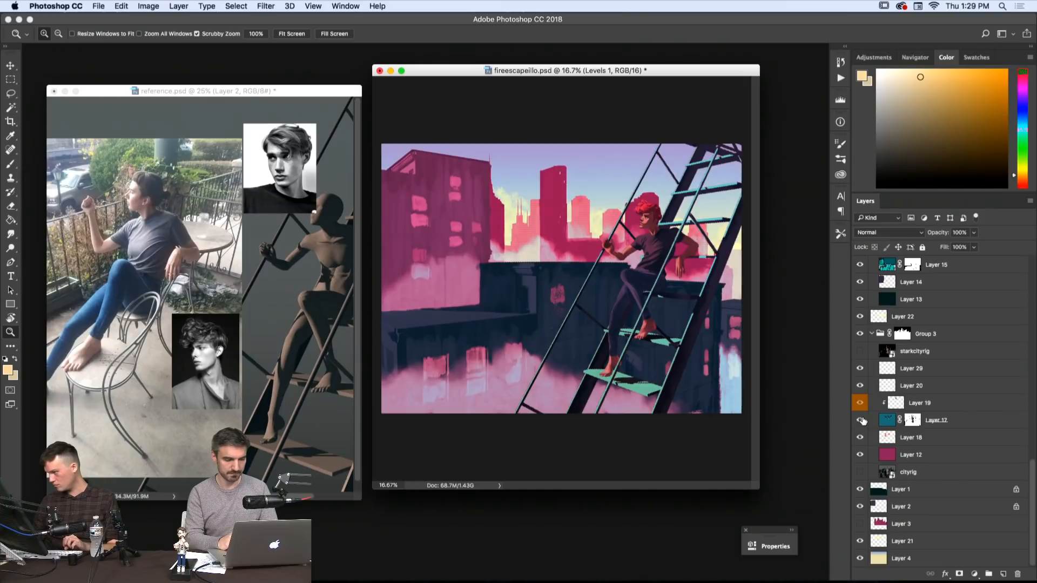
click(860, 455)
click(861, 455)
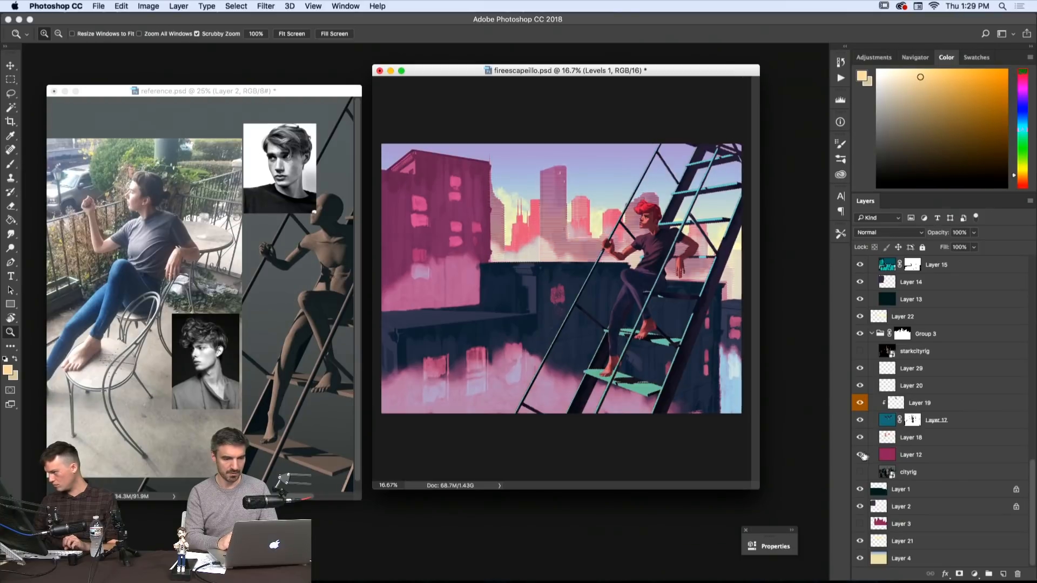
click(886, 455)
key(super+u)
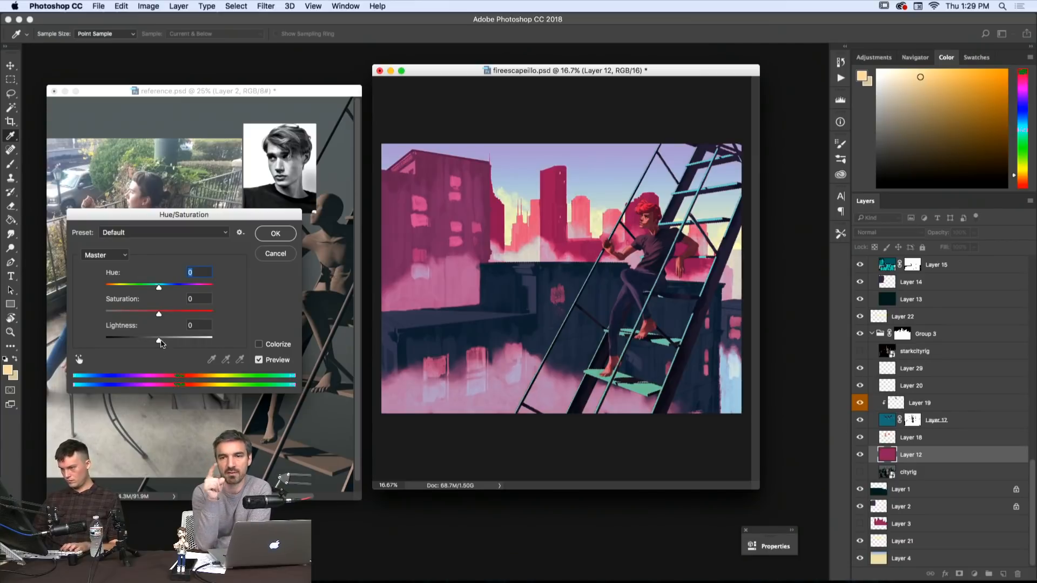
drag(158, 340, 174, 352)
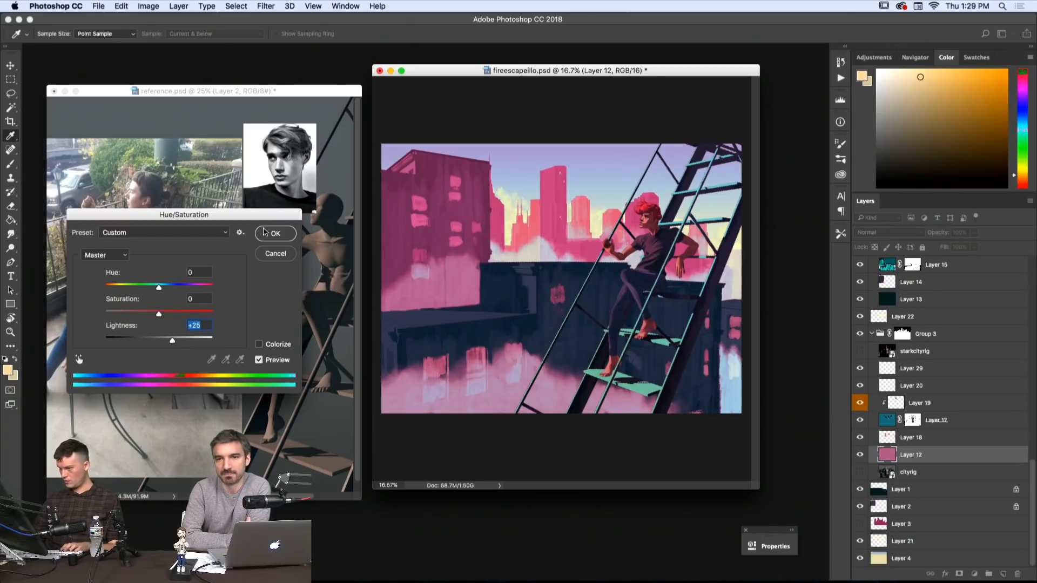
click(276, 233)
- Darken Layer 14 in Group 2 using Hue/Saturation with Lightness -24
scroll(942, 411, up, 6)
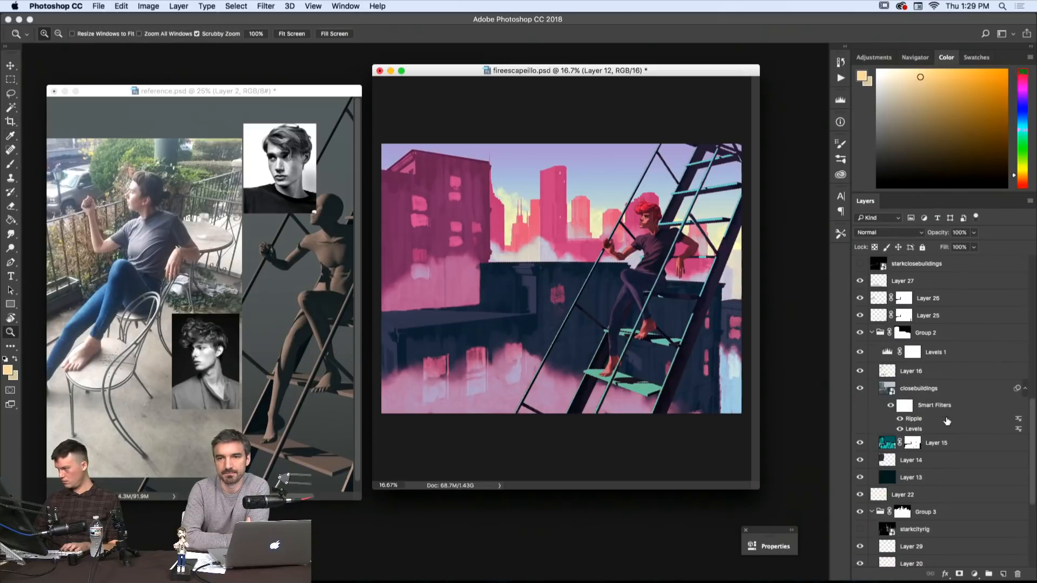
scroll(940, 419, down, 4)
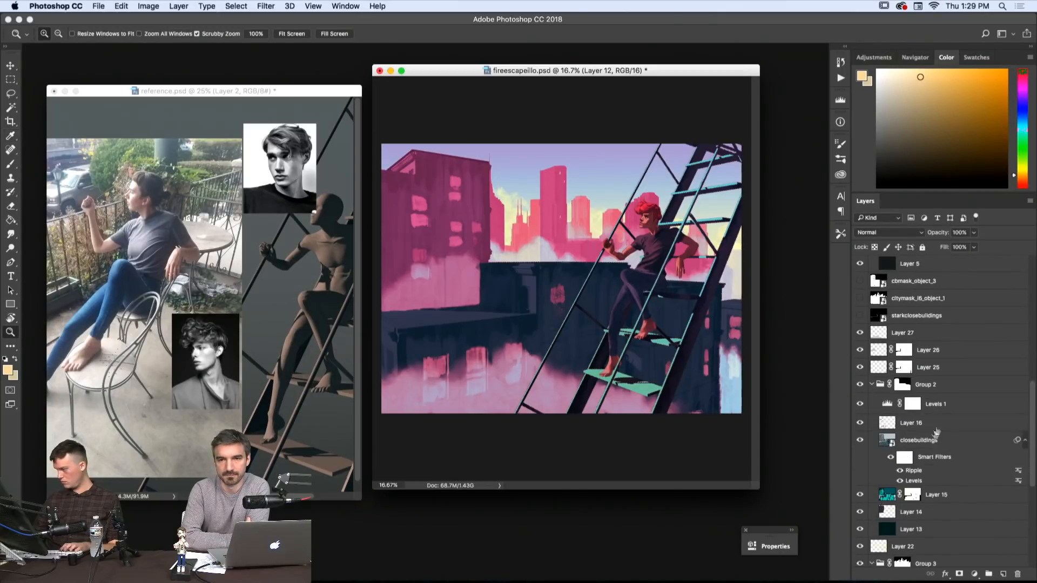
click(863, 512)
click(860, 512)
click(860, 512)
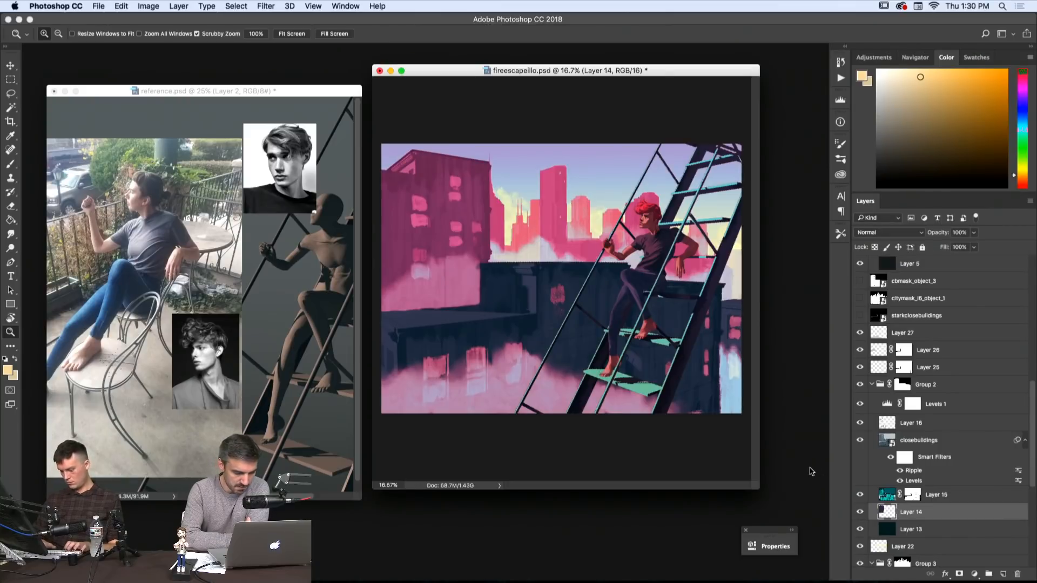
key(super+u)
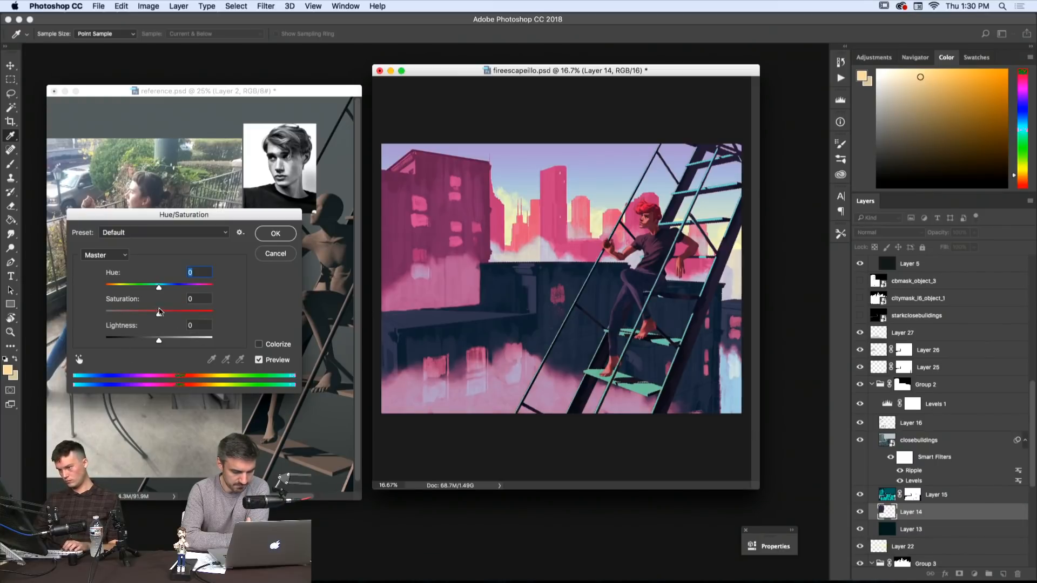
drag(160, 317, 145, 346)
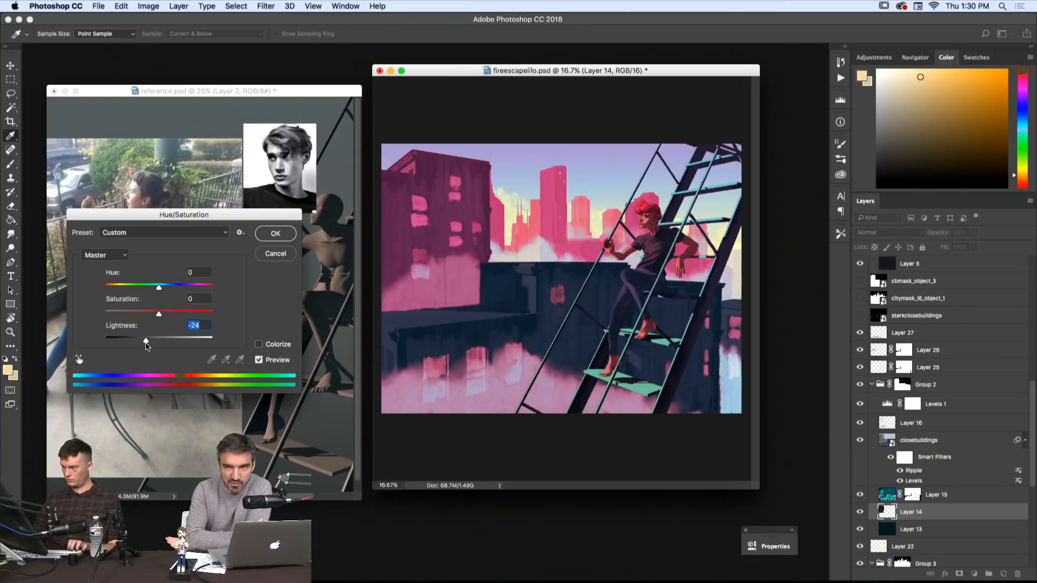
click(277, 236)
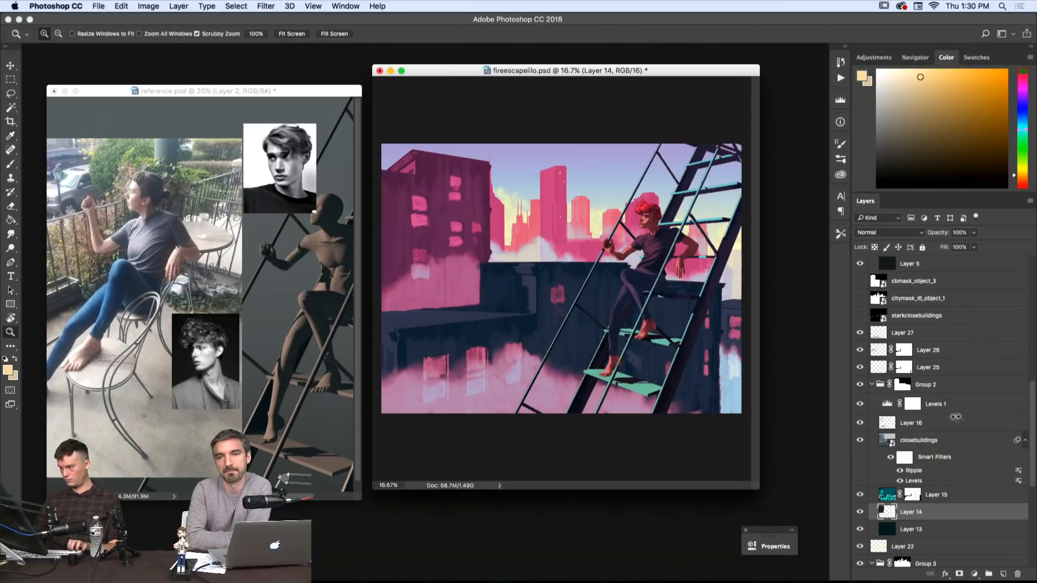
- Desaturate Layer 18 in Group 3 using Hue/Saturation with Saturation -85
scroll(885, 409, down, 10)
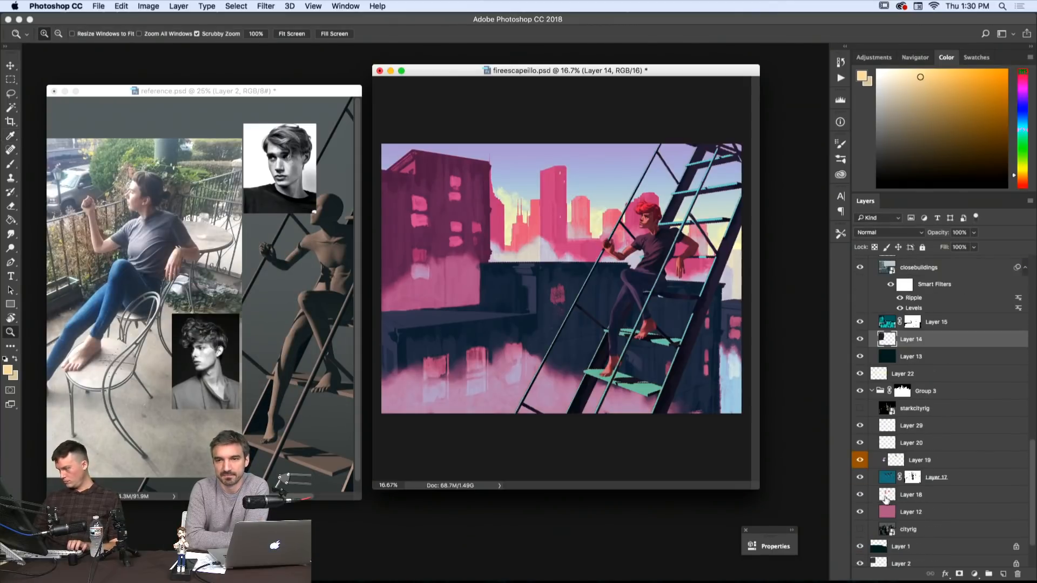
click(861, 494)
click(860, 494)
click(886, 495)
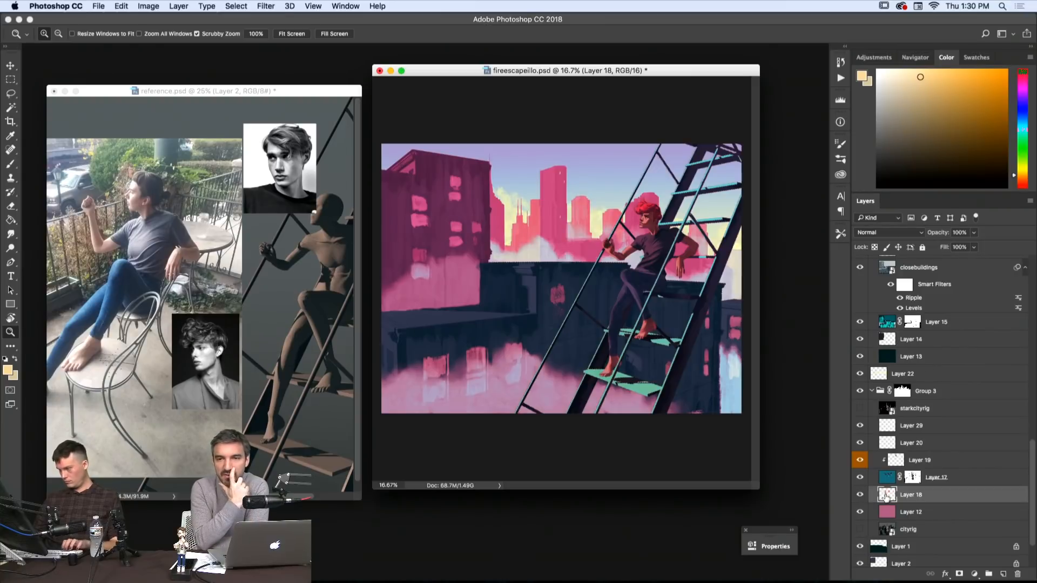
key(super+u)
drag(159, 314, 138, 322)
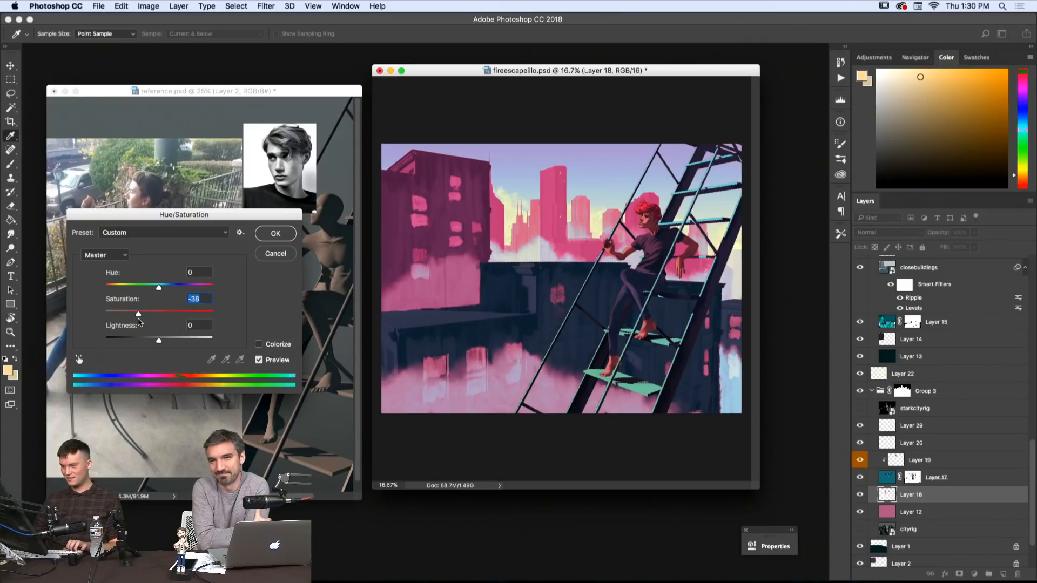
drag(134, 318, 112, 318)
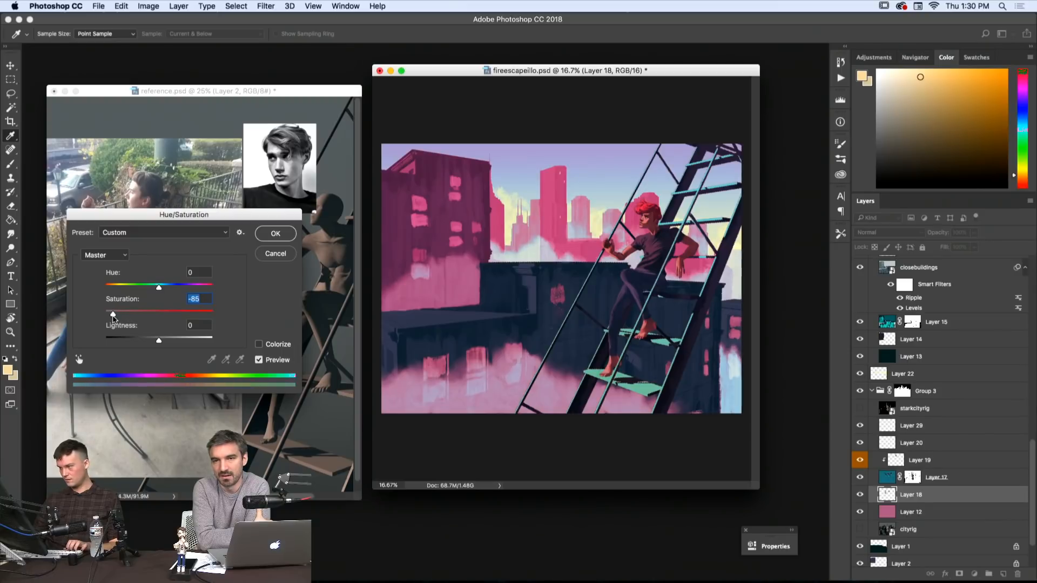
key(Return)
key(z)
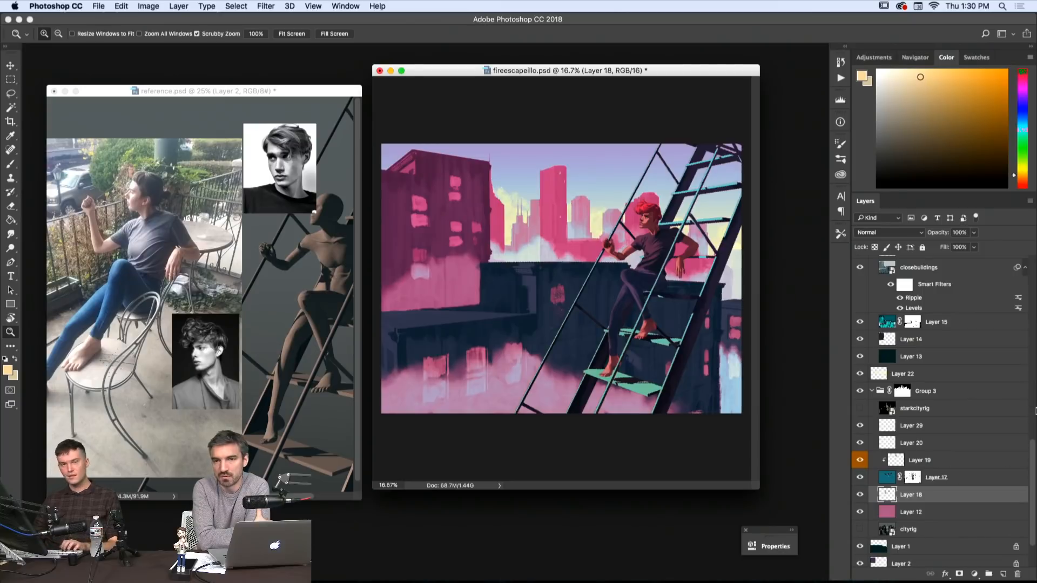
- Create a new Normal-mode layer above Layer 28 in the Fire Escape group and activate the Gradient tool
scroll(1031, 412, up, 4)
scroll(1031, 412, down, 4)
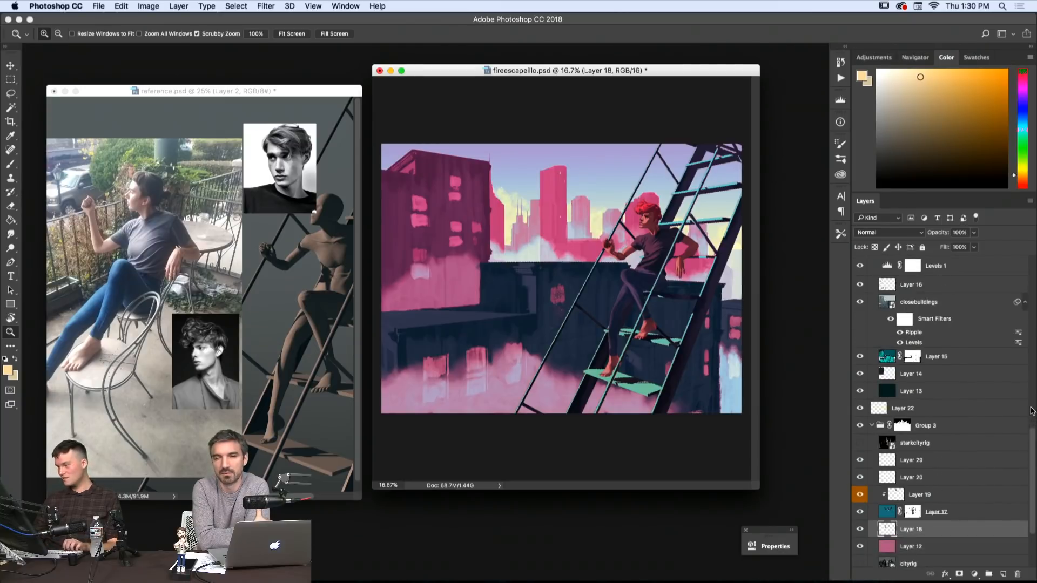
scroll(1030, 412, down, 3)
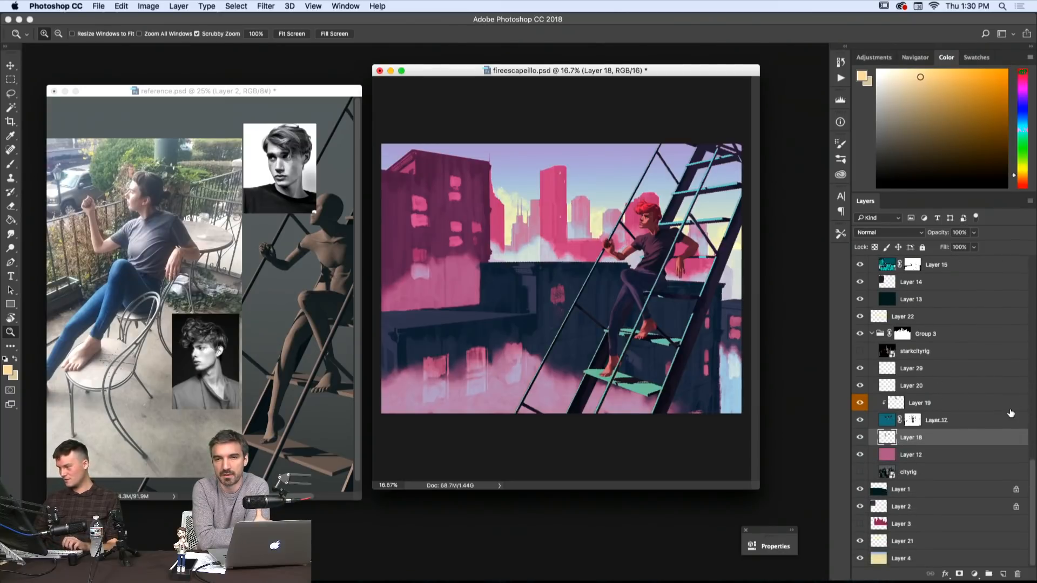
scroll(1004, 408, up, 6)
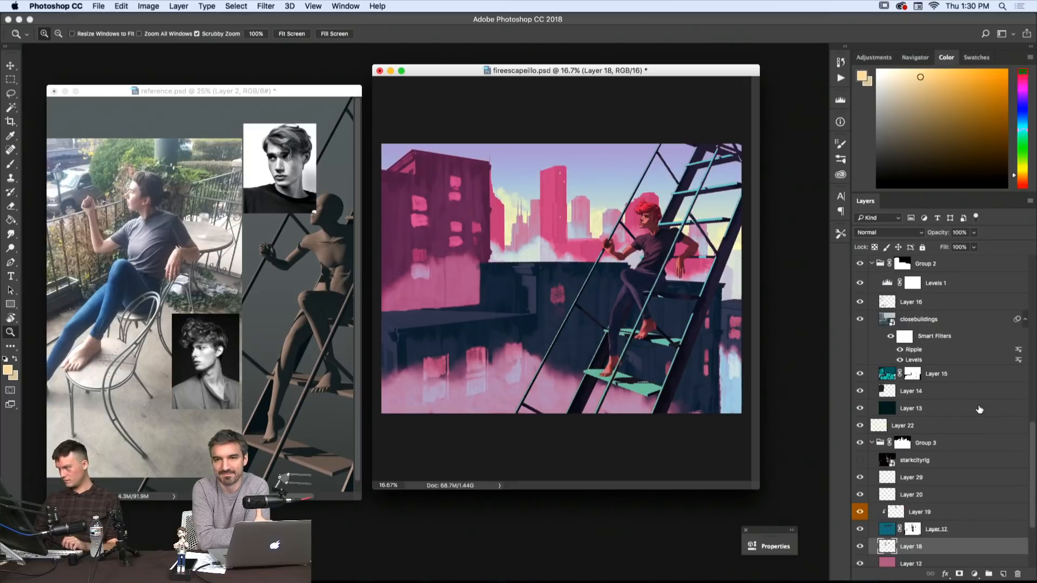
scroll(978, 412, up, 10)
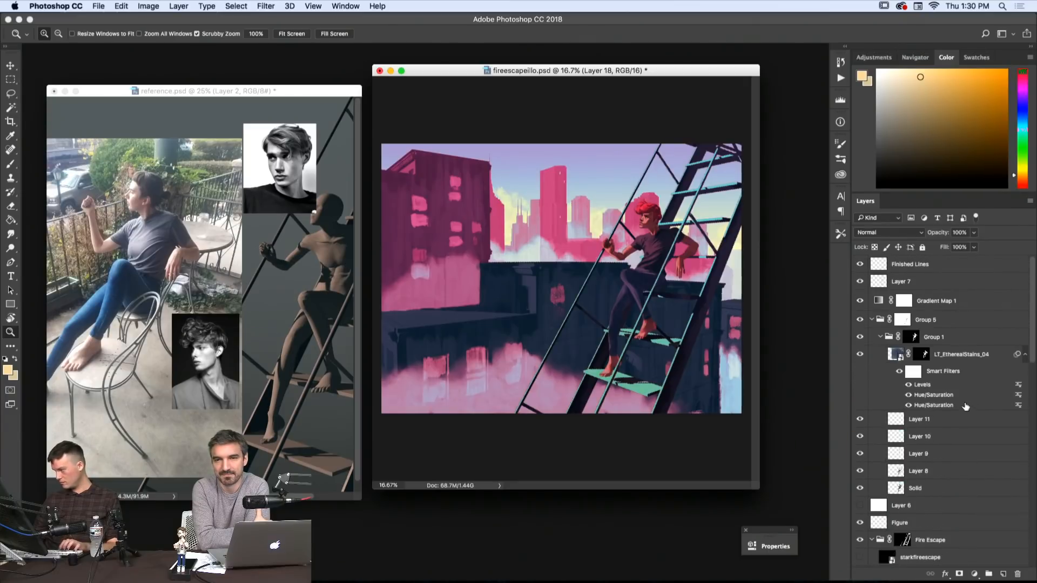
scroll(940, 411, down, 5)
click(903, 489)
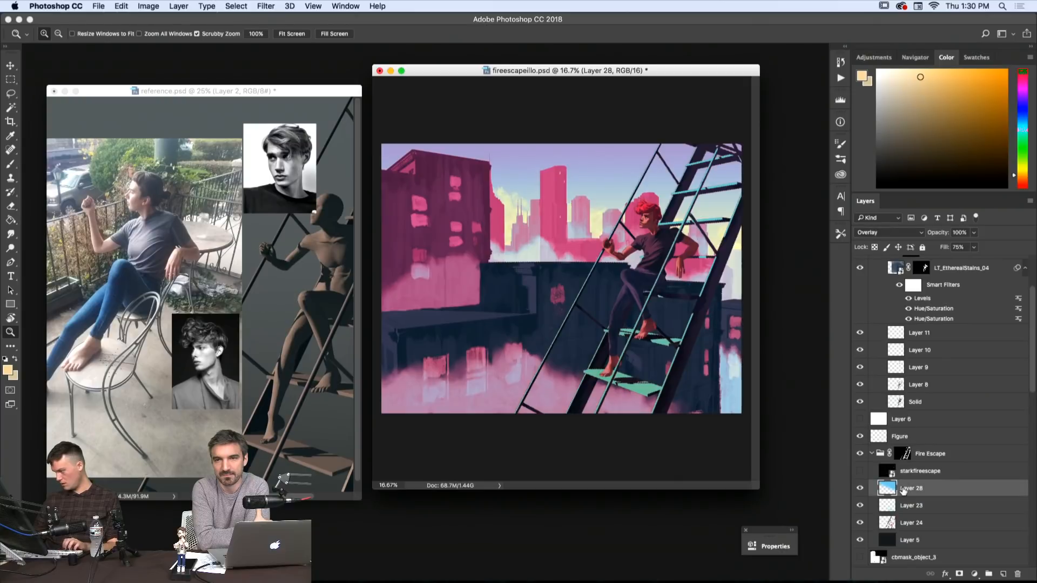
key(super+shift+n)
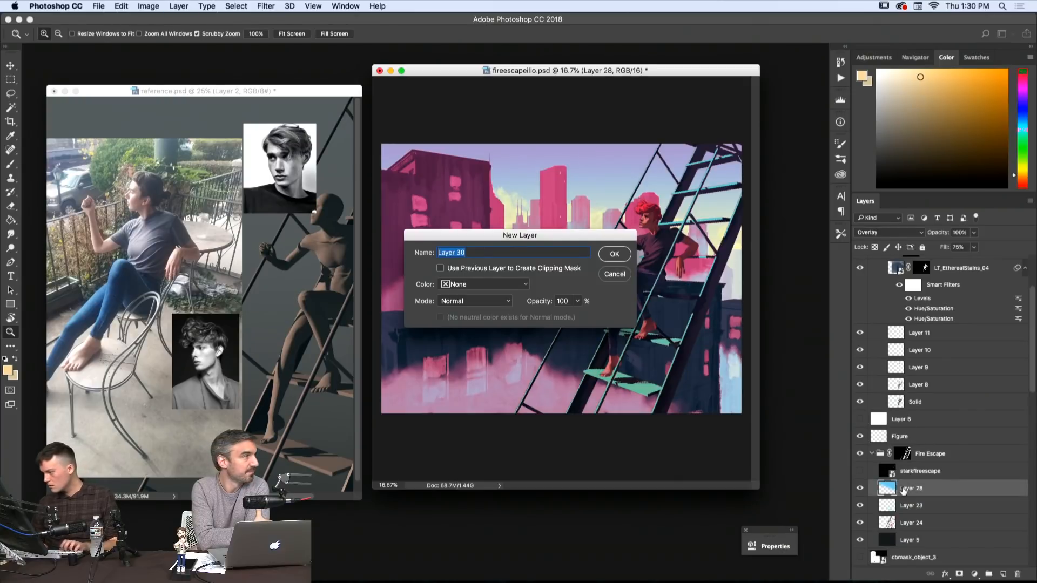
key(Return)
key(g)
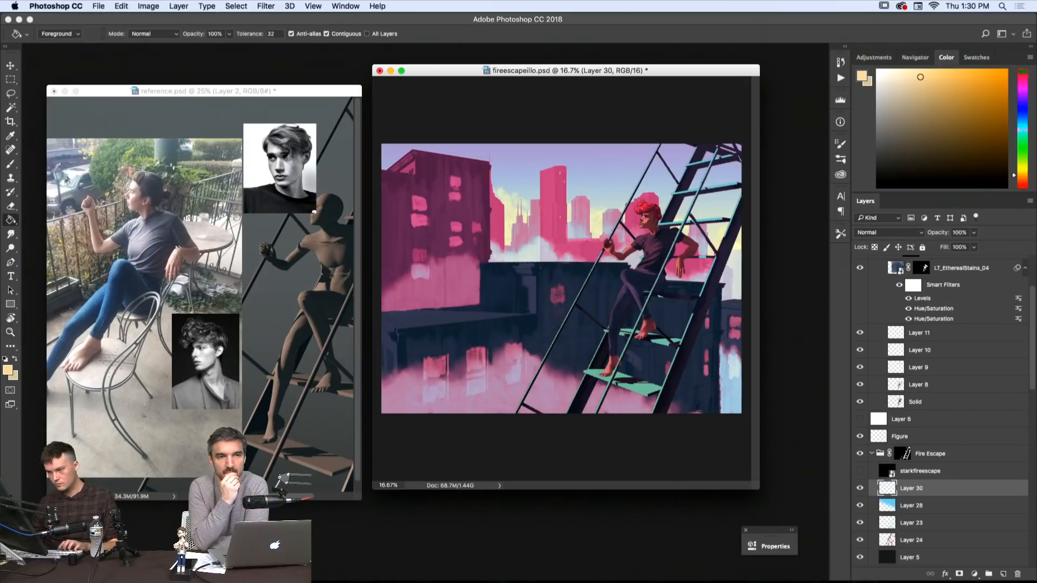
click(12, 221)
click(43, 218)
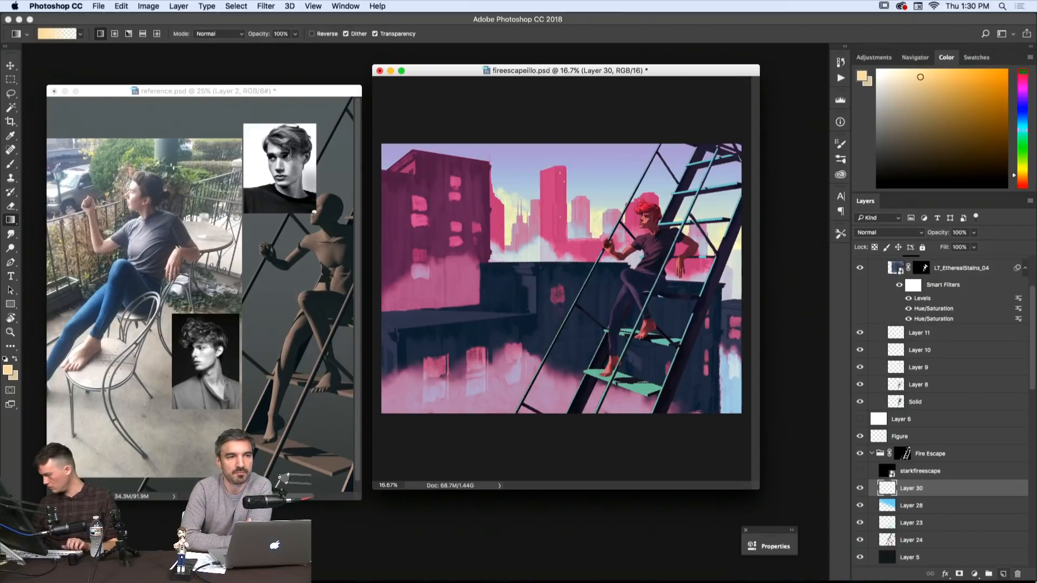
- Try clipping the new layer to Layer 24 and drawing a pale orange gradient on it, then undo the gradient
drag(914, 490, 916, 524)
right_click(917, 524)
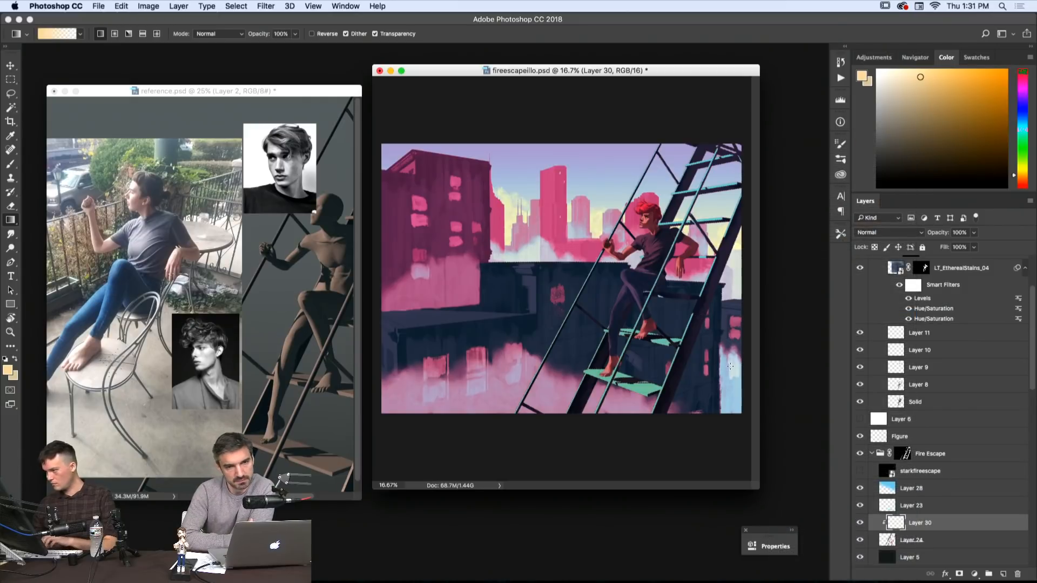
drag(663, 241, 723, 368)
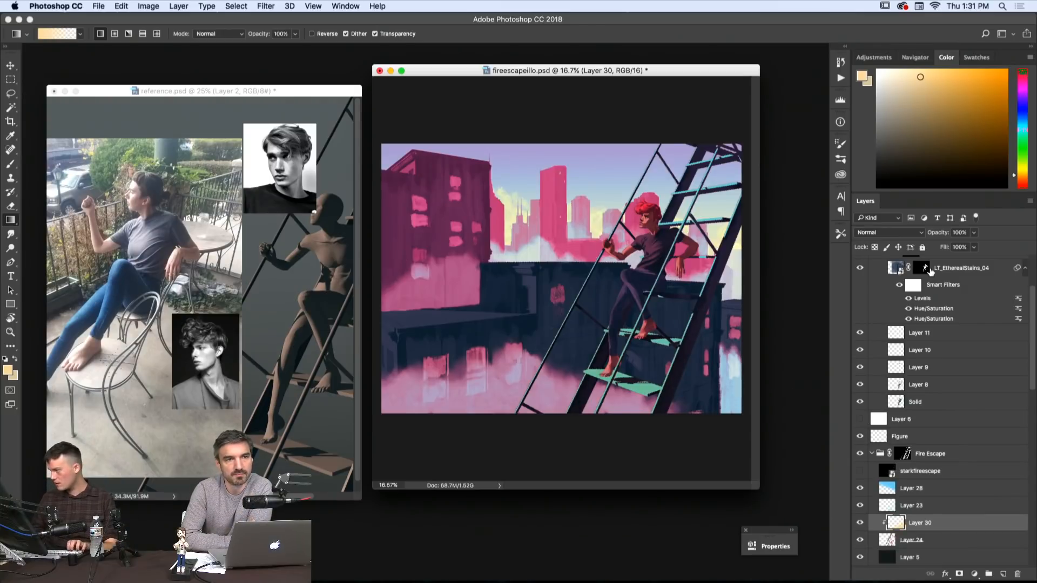
key(super+z)
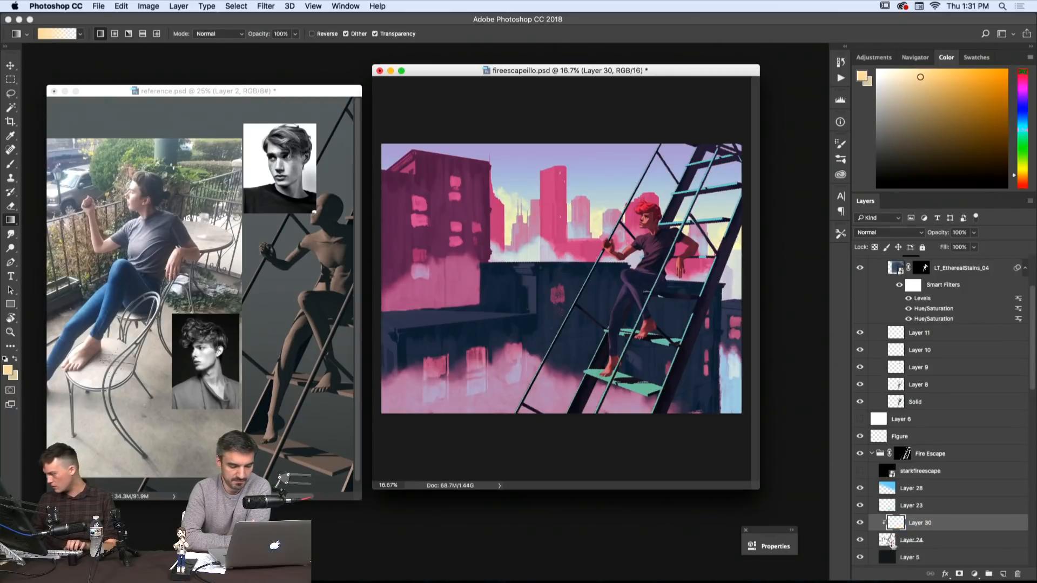
- Place Layer 30 unclipped above Layer 23 and draw a pale orange-to-transparent gradient from below the fire escape up towards the sky
scroll(888, 522, down, 3)
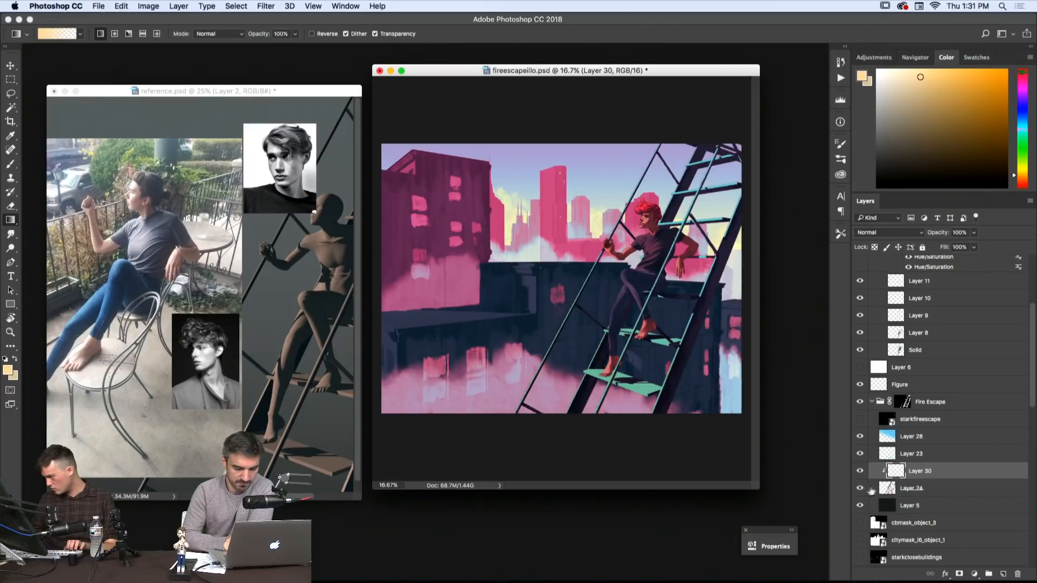
drag(871, 489, 896, 467)
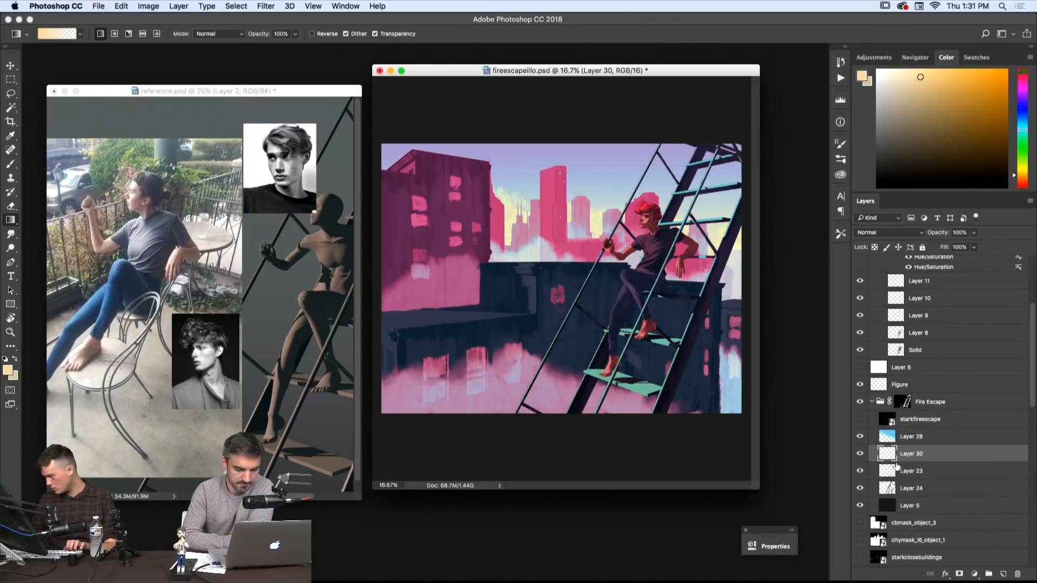
drag(689, 445, 585, 153)
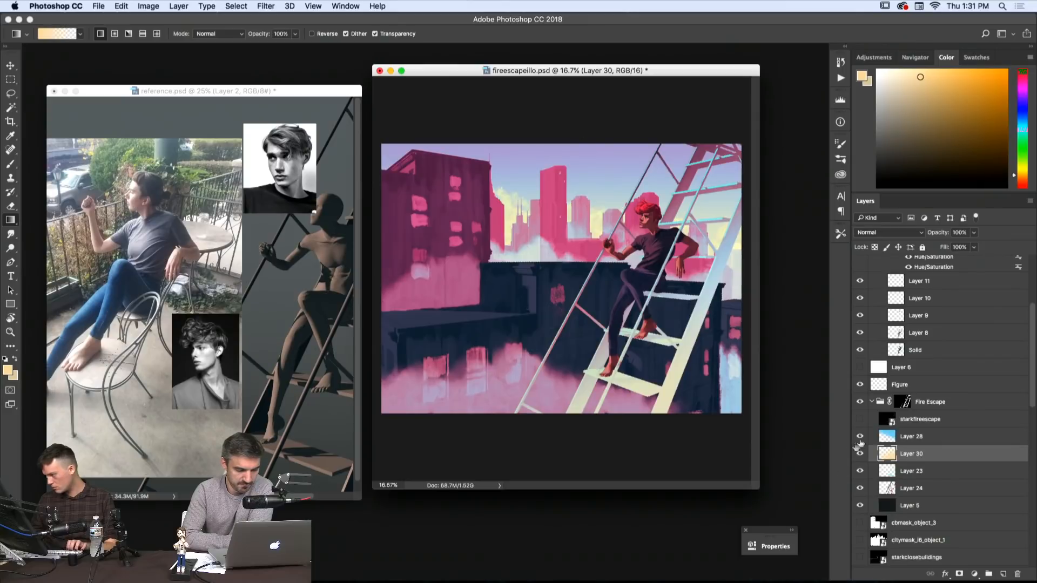
- Place Layer 30 beneath Layer 23 in the Fire Escape group and lower its fill to 34%
drag(888, 454, 897, 480)
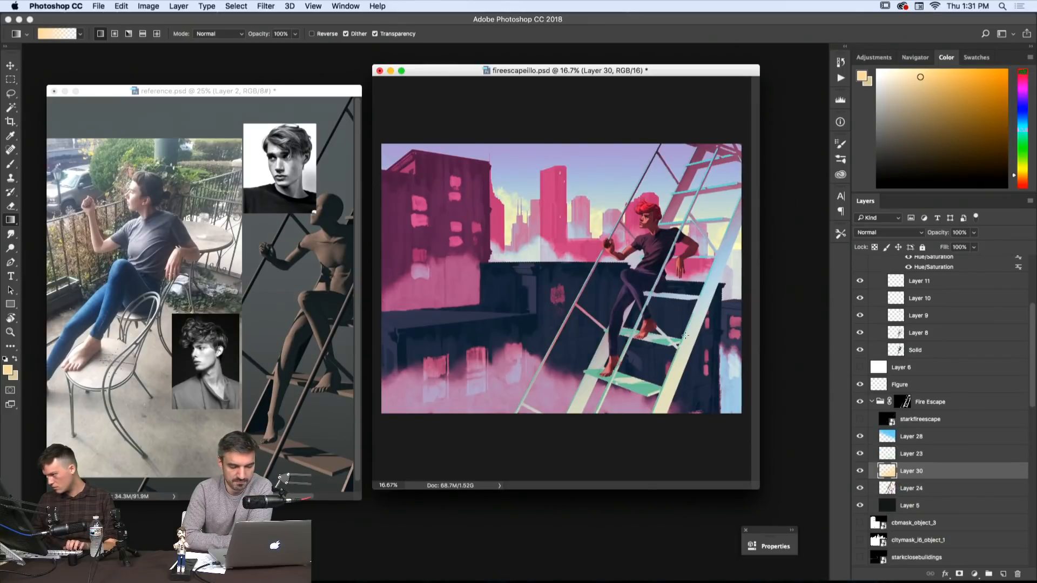
click(973, 247)
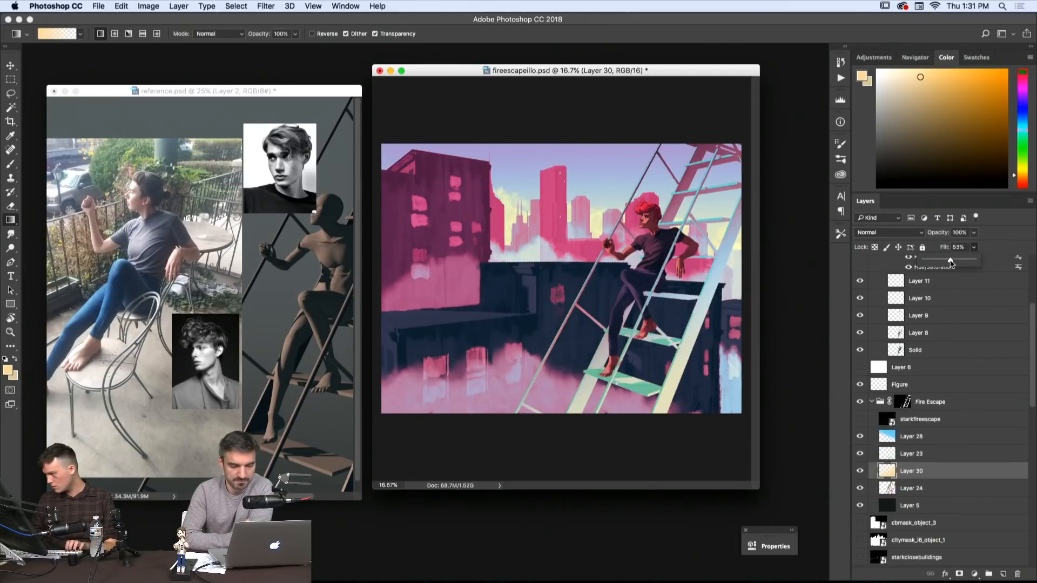
drag(976, 260, 940, 261)
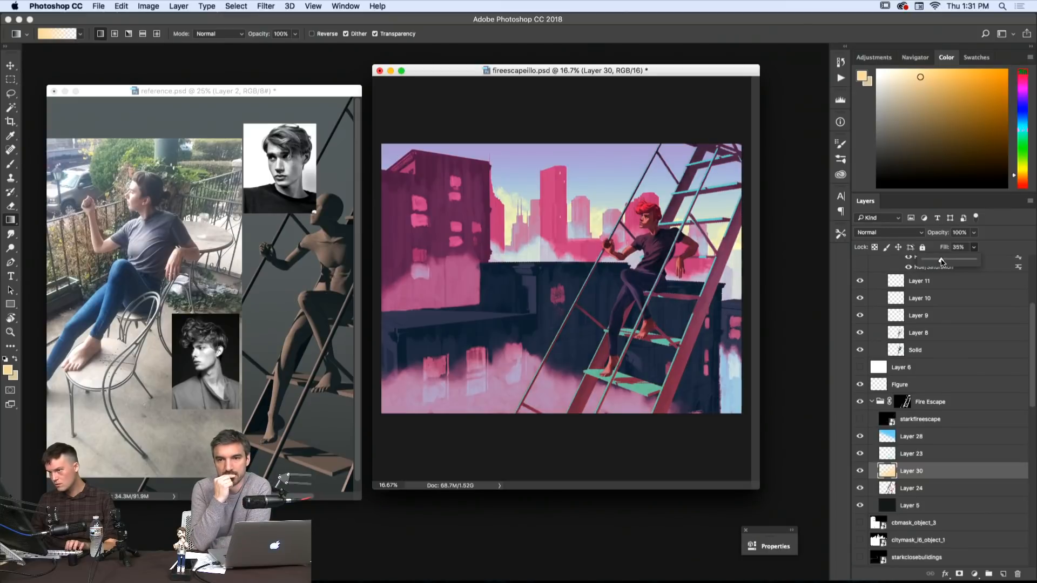
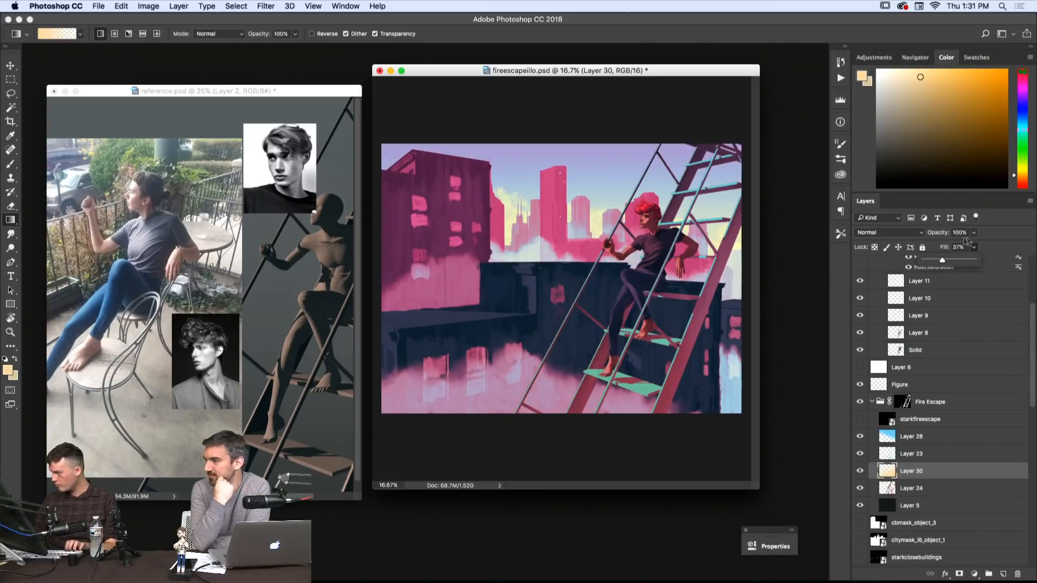
drag(942, 260, 942, 266)
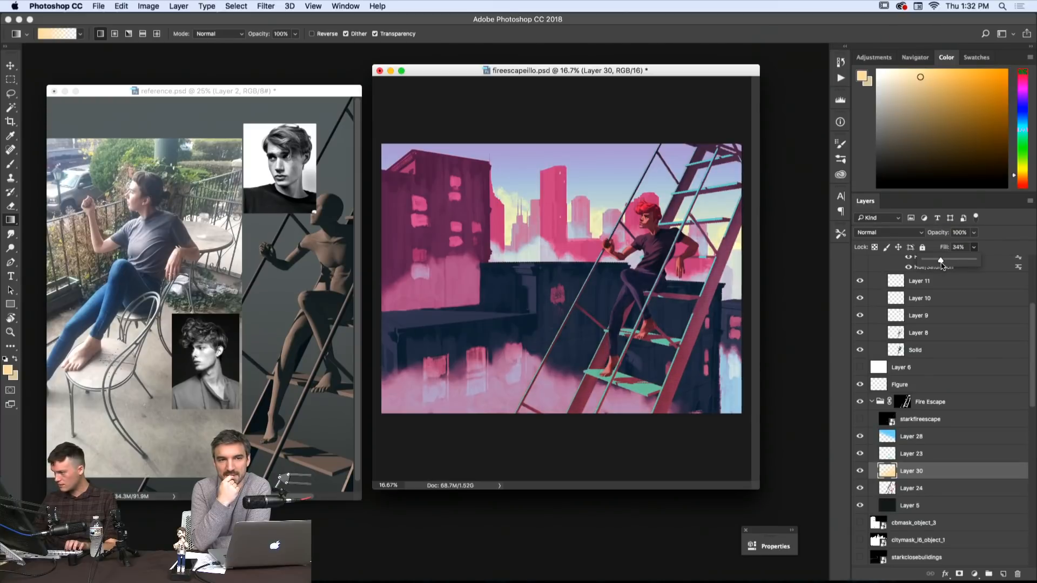
- Try shifting Layer 30's pale orange gradient down along the fire escape
key(v)
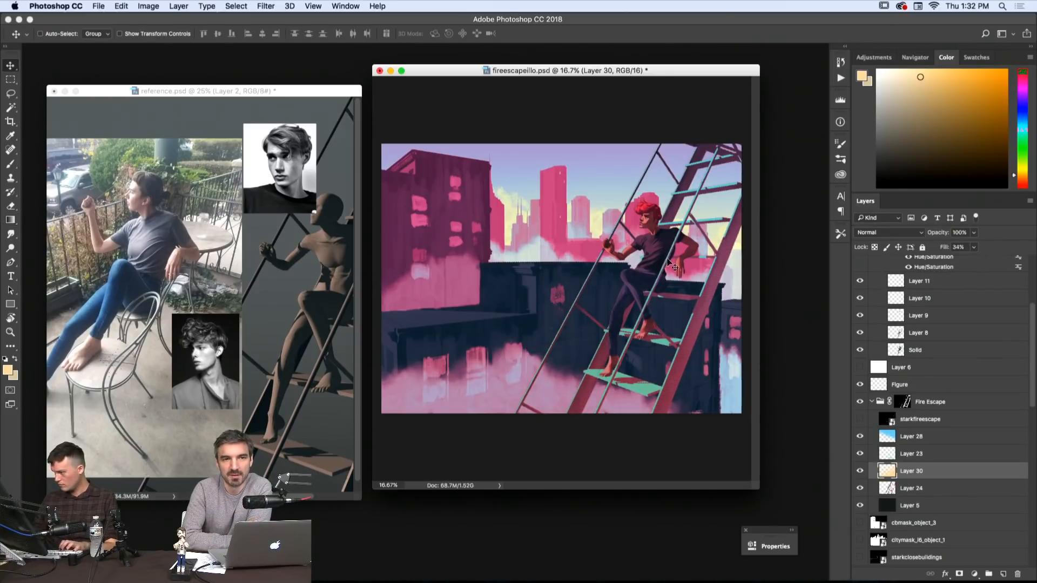
drag(695, 276, 718, 356)
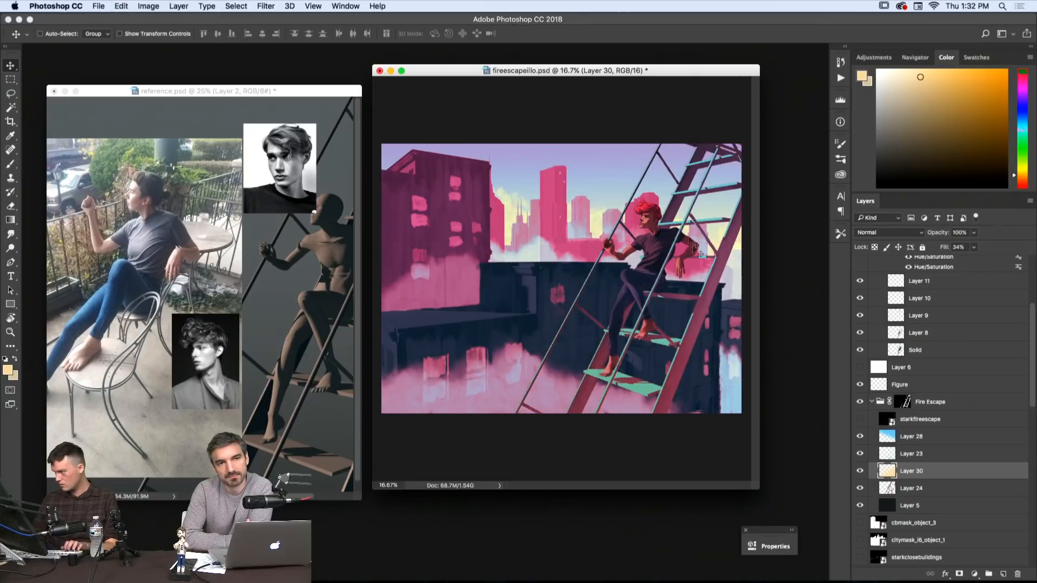
key(e)
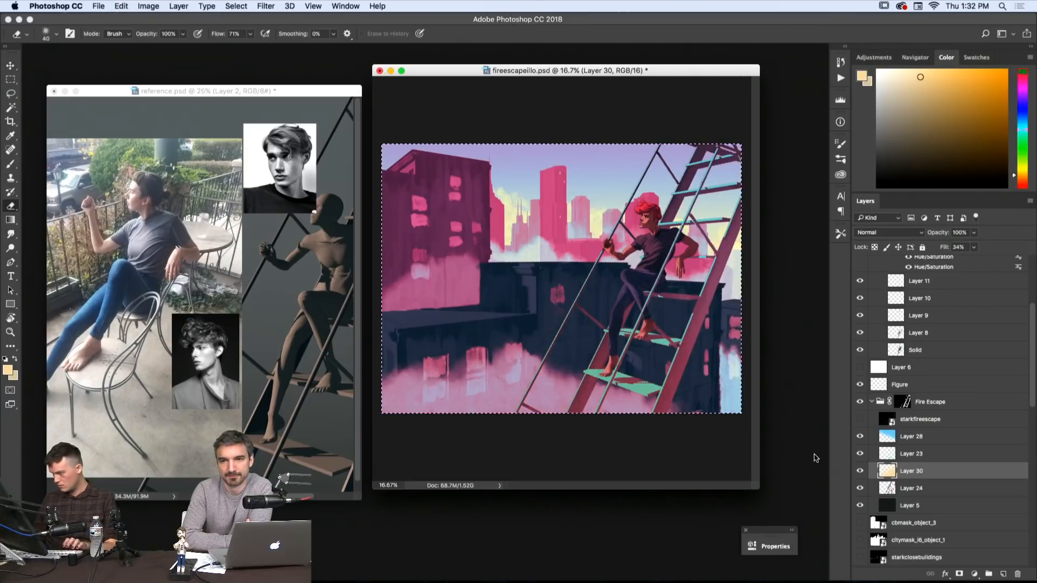
- Clear all of Layer 30 and redraw its pale orange-to-transparent gradient from the lower stairs up towards the figure, undoing unwanted attempts
key(ctrl+a)
key(Delete)
key(g)
drag(656, 296, 689, 424)
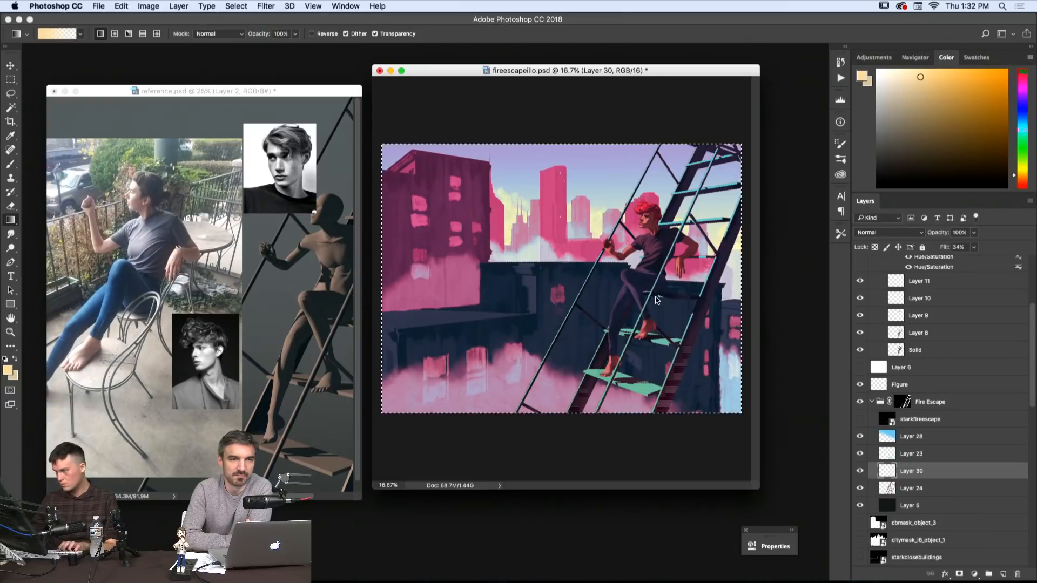
key(super+z)
key(super+z)
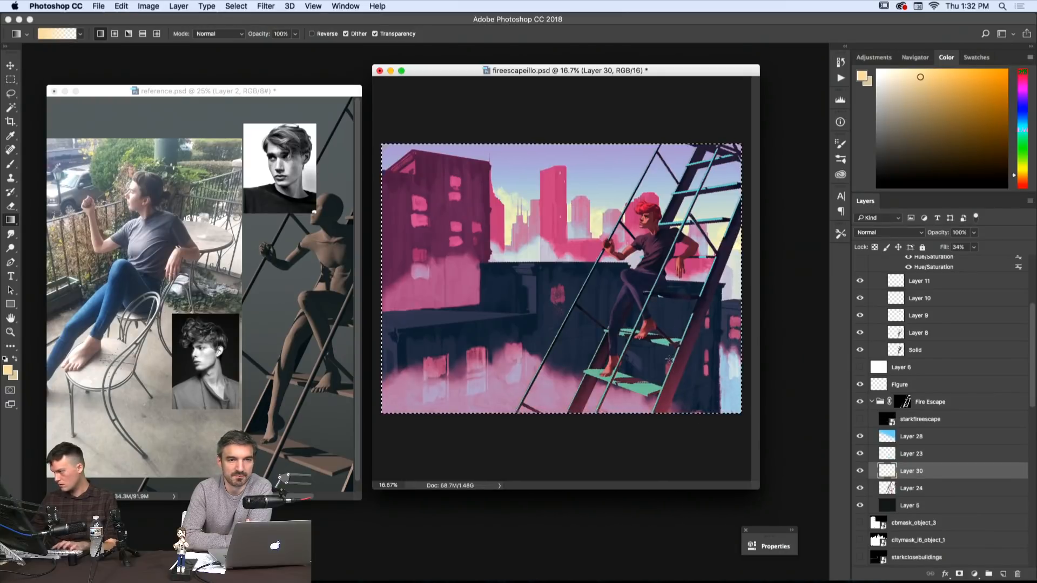
key(super+z)
drag(706, 377, 649, 233)
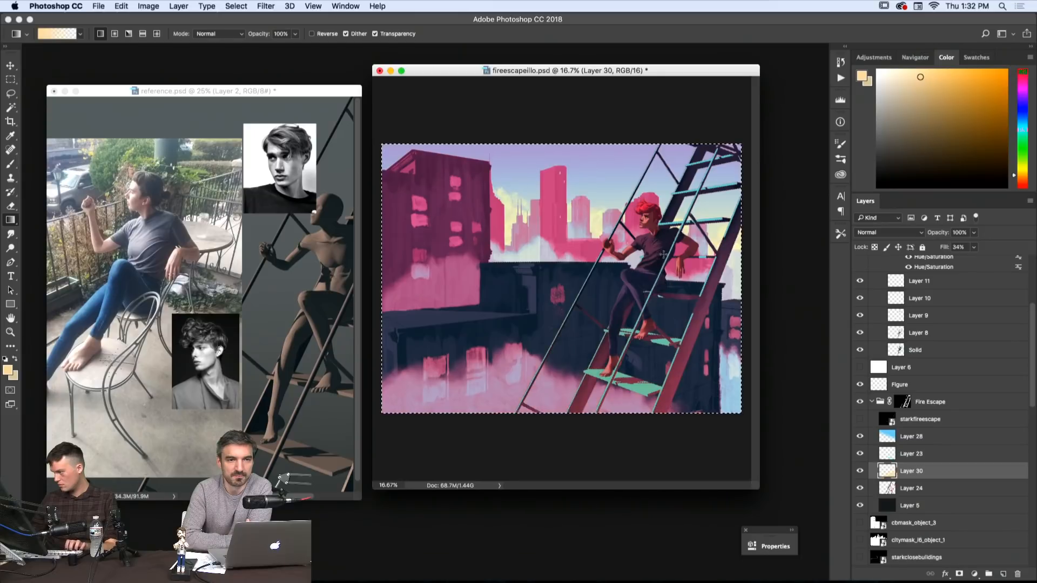
- Move Layer 30 beneath Layer 24 and deselect the canvas
key(m)
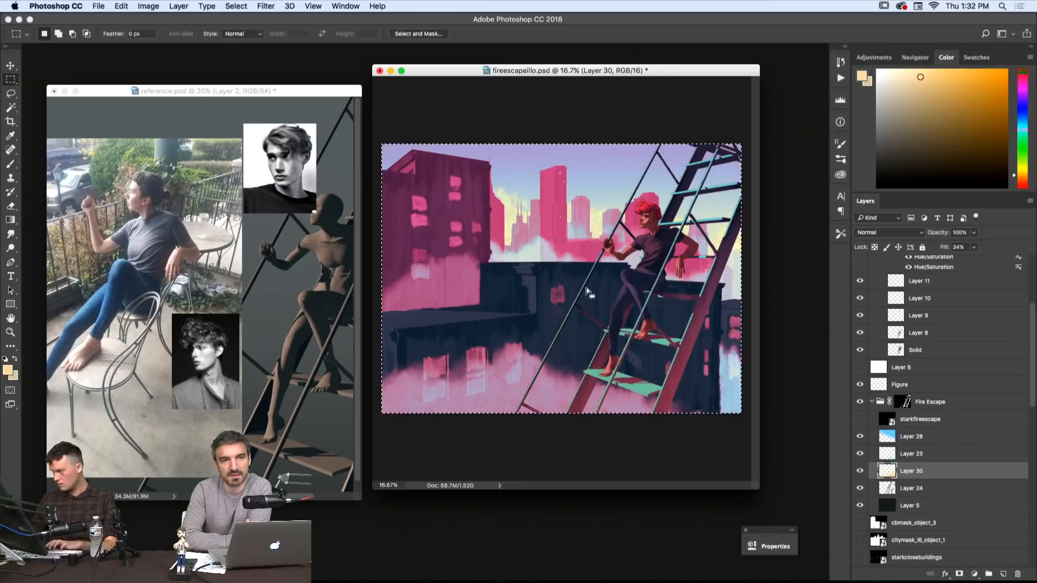
drag(590, 294, 589, 292)
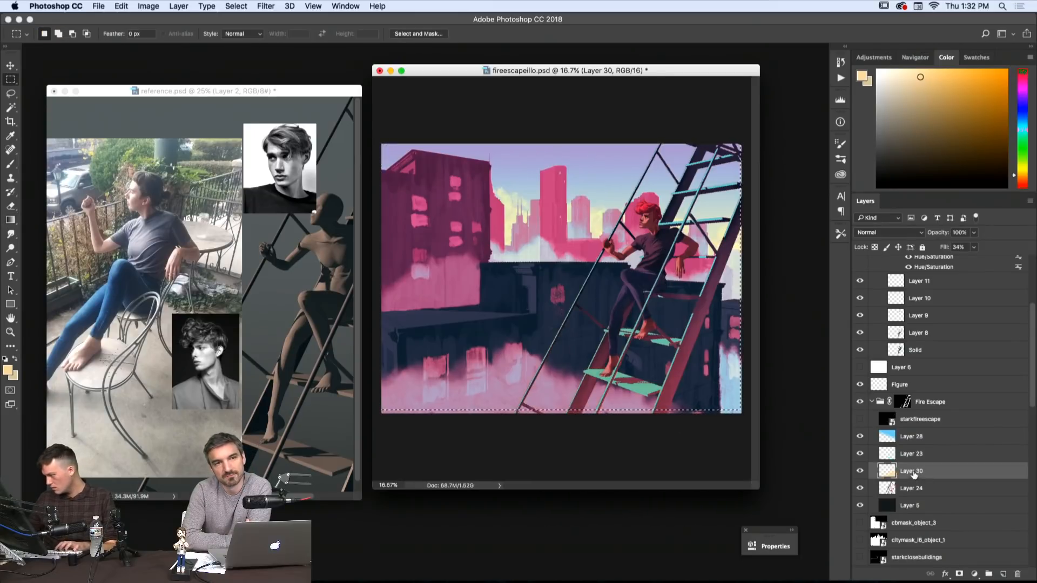
drag(912, 472, 911, 498)
key(super+d)
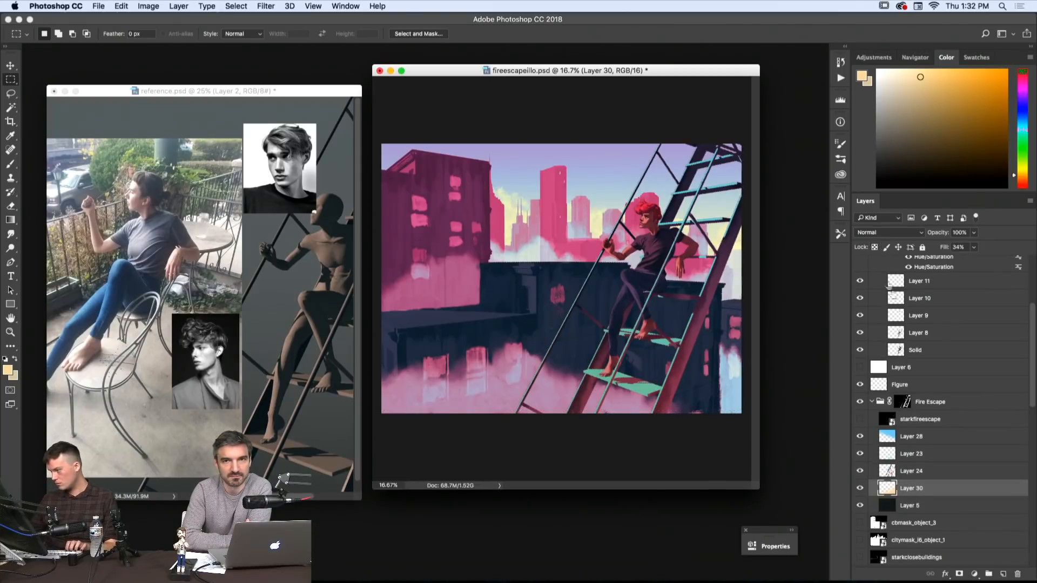
- Create a new Normal-mode layer directly above LT_EtherealStains_04 in Group 1 for working on the figure
key(z)
click(636, 216)
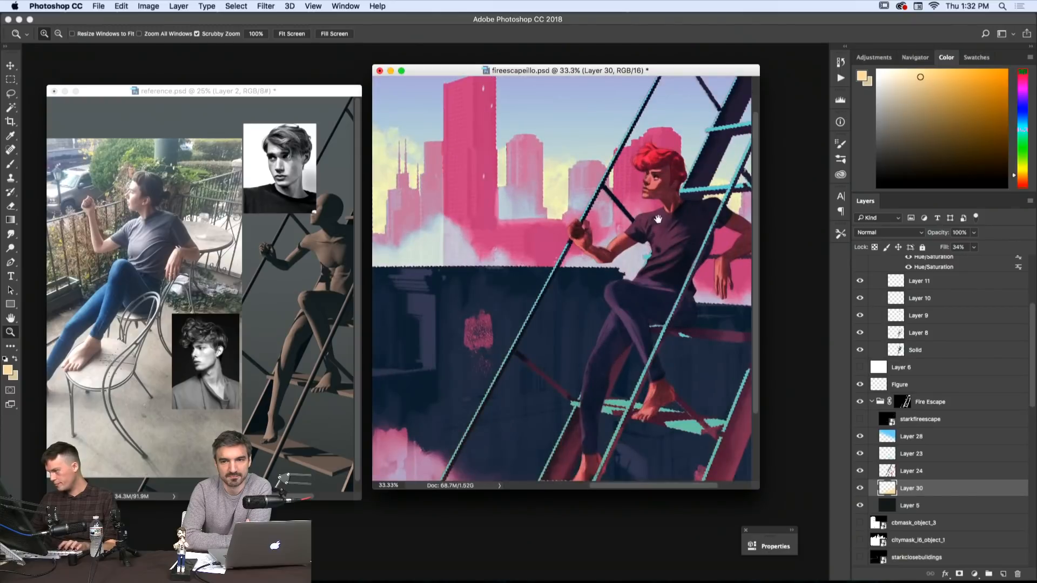
drag(658, 219, 607, 263)
scroll(957, 371, up, 5)
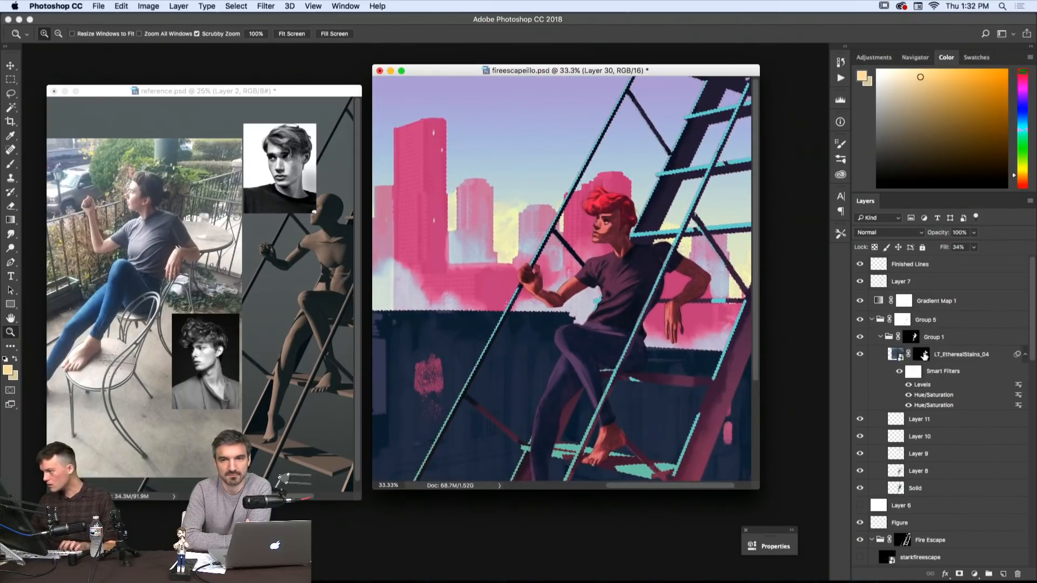
click(924, 354)
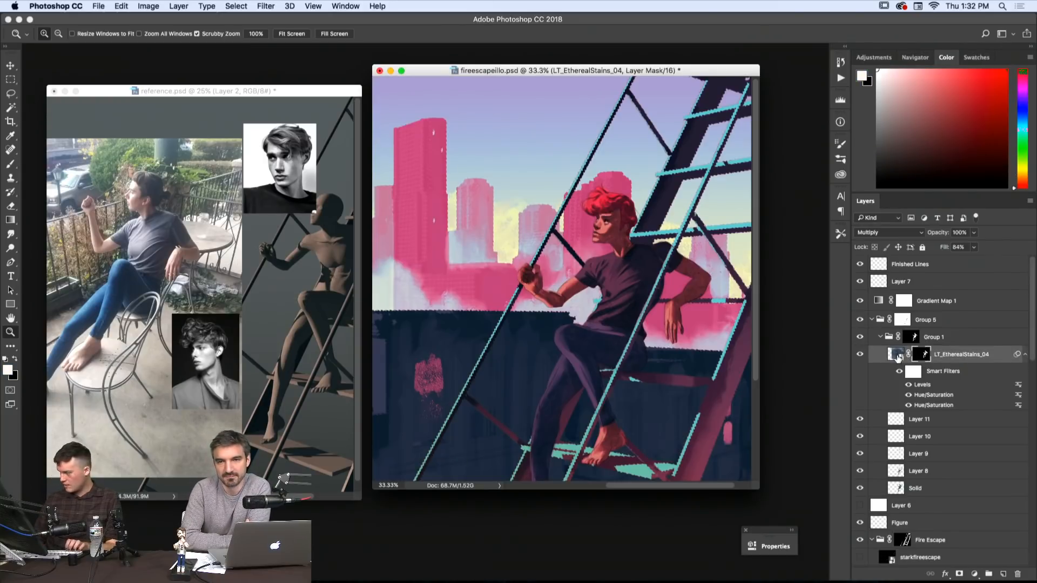
right_click(938, 353)
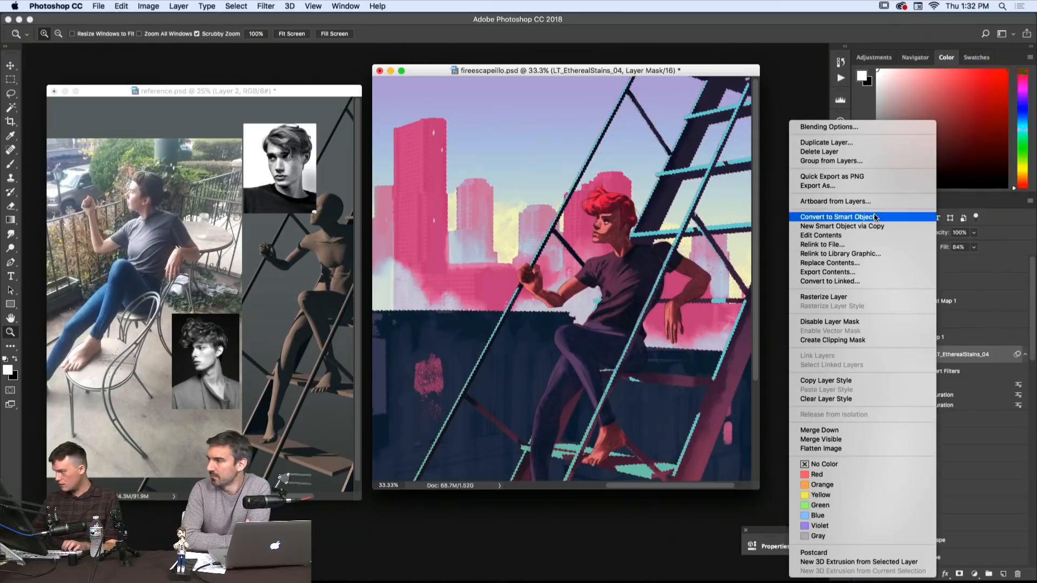
click(876, 217)
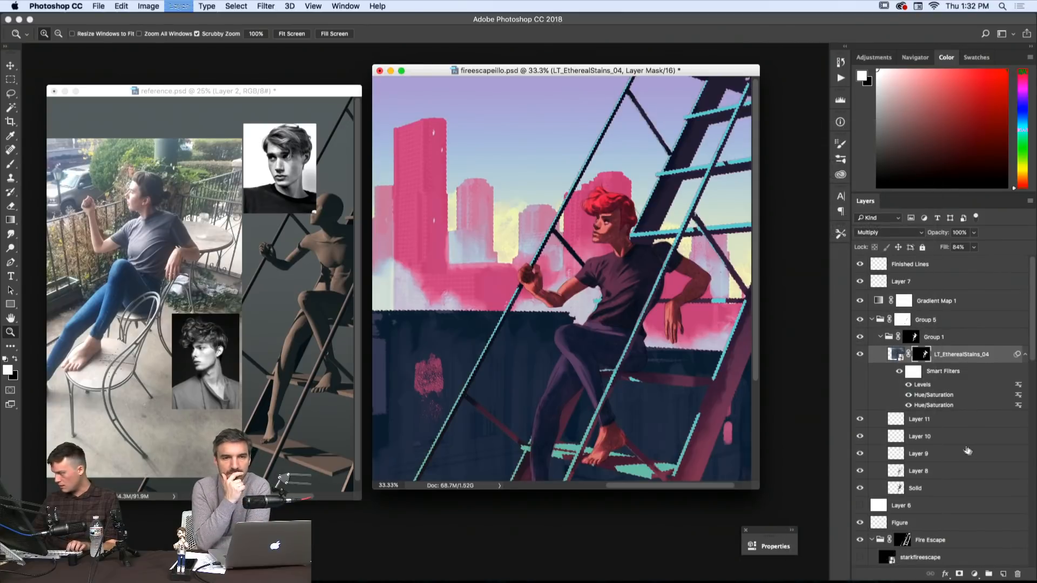
key(super+shift+n)
key(Return)
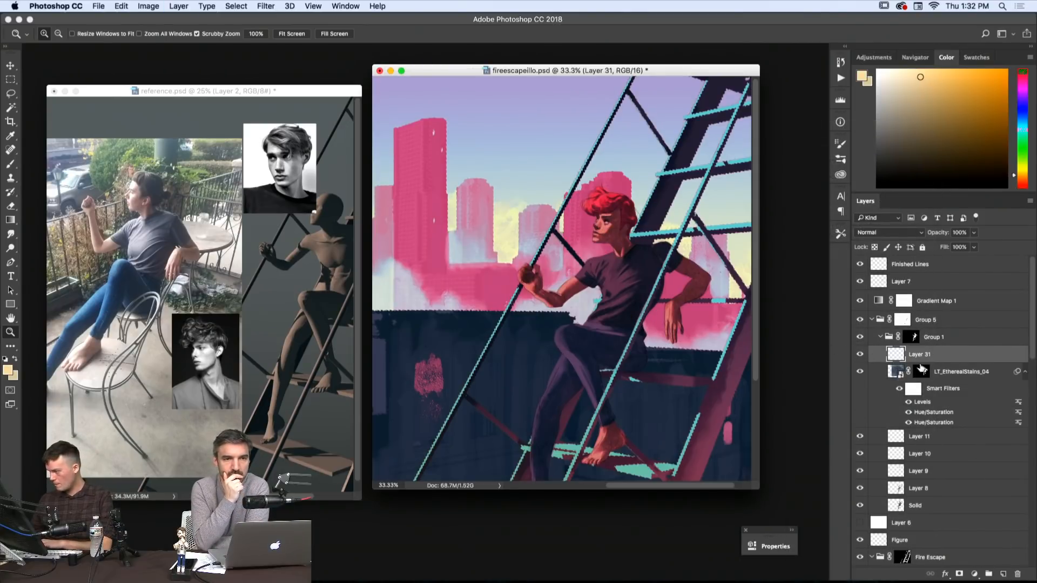
- Toggle the visibility of LT_EtherealStains_04 to compare the figure with and without the texture
click(885, 371)
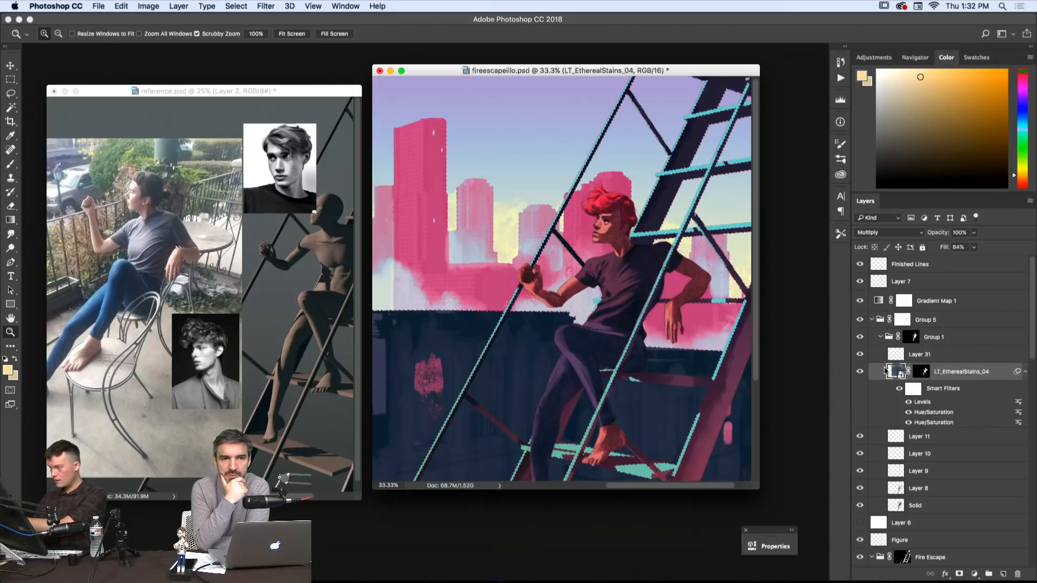
click(859, 372)
click(859, 372)
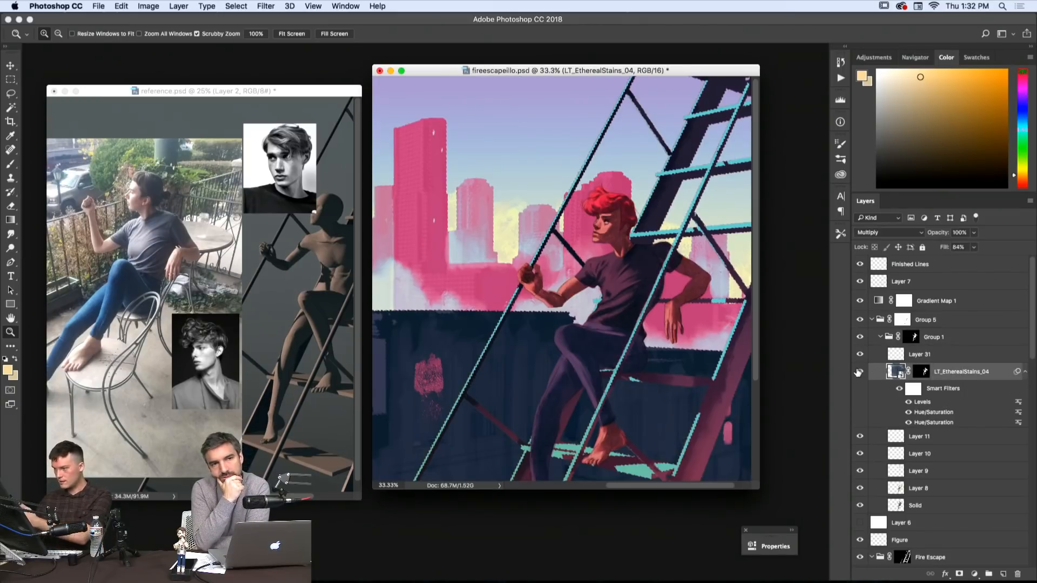
click(856, 372)
click(854, 372)
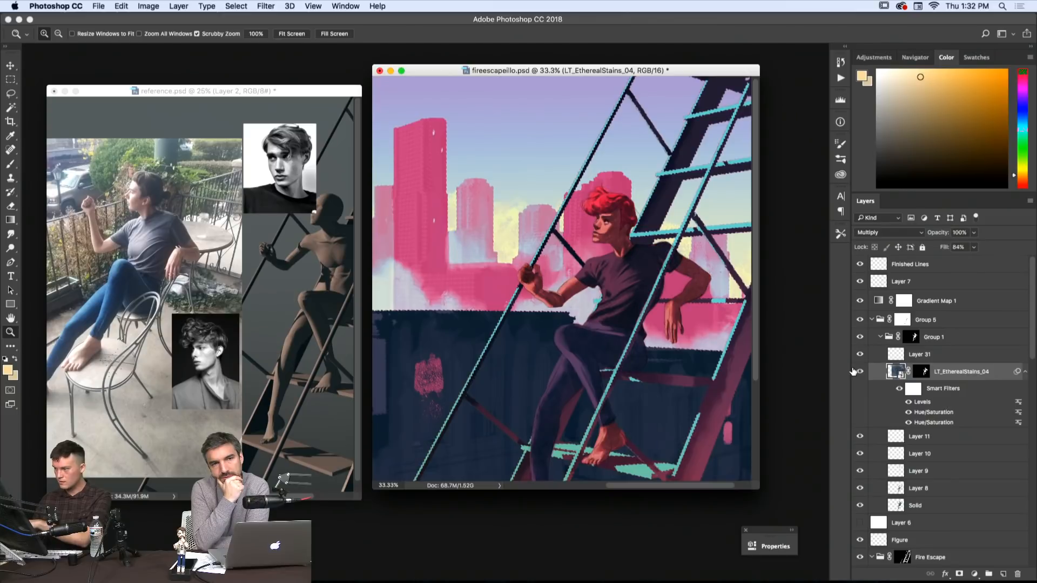
- Clip Layer 31 to the LT_EtherealStains_04 layer
click(898, 354)
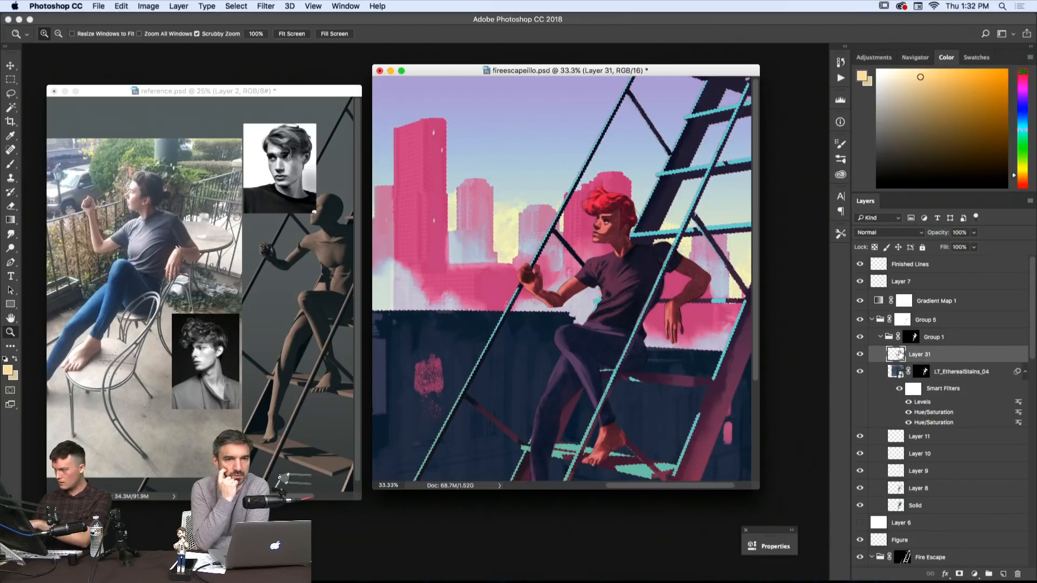
right_click(899, 354)
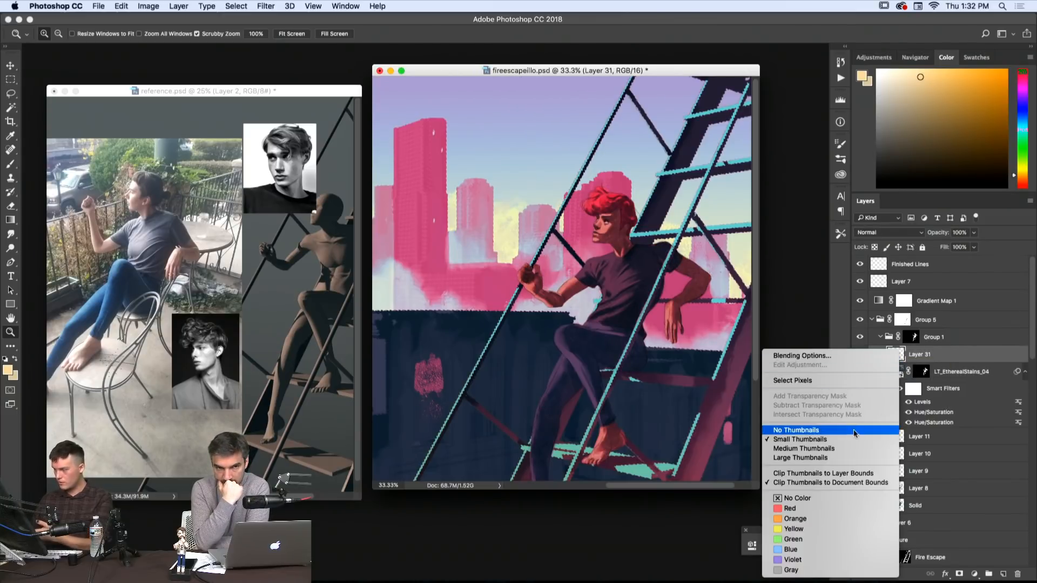
right_click(934, 356)
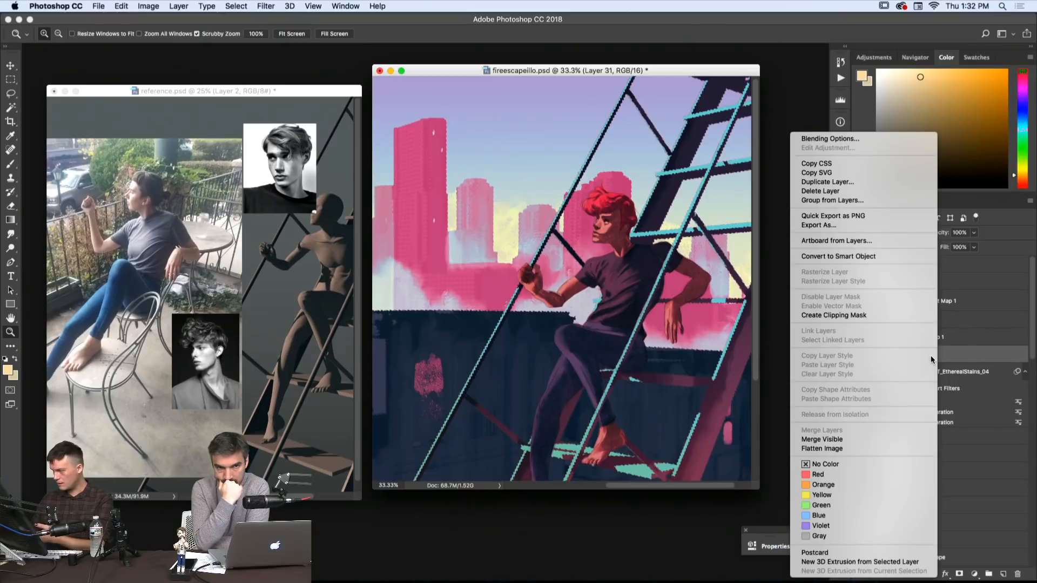
click(870, 316)
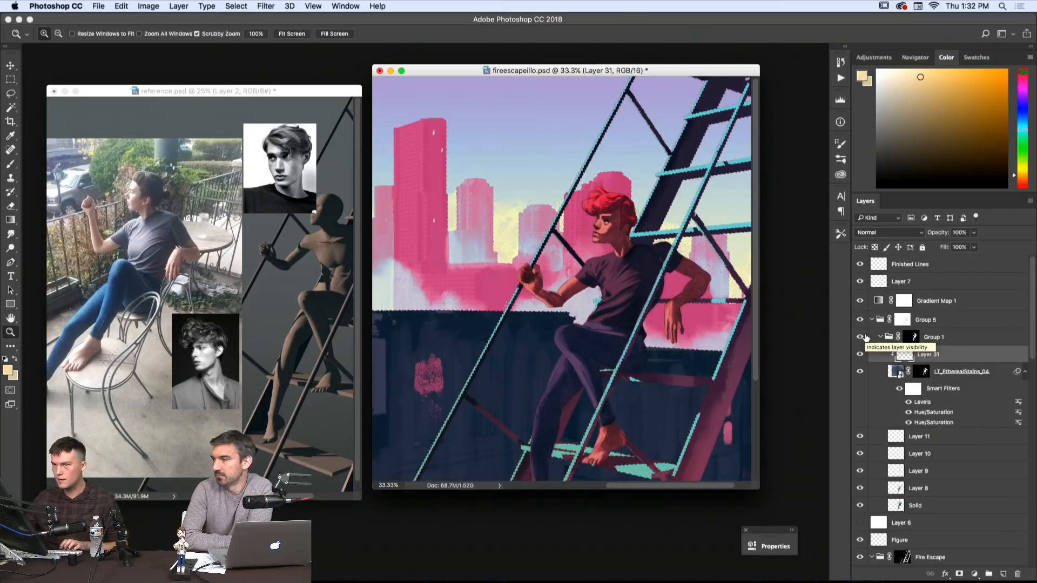
- Set Layer 31 to Multiply with 50% fill and choose a medium-dark blue for the Brush tool
key(b)
click(888, 233)
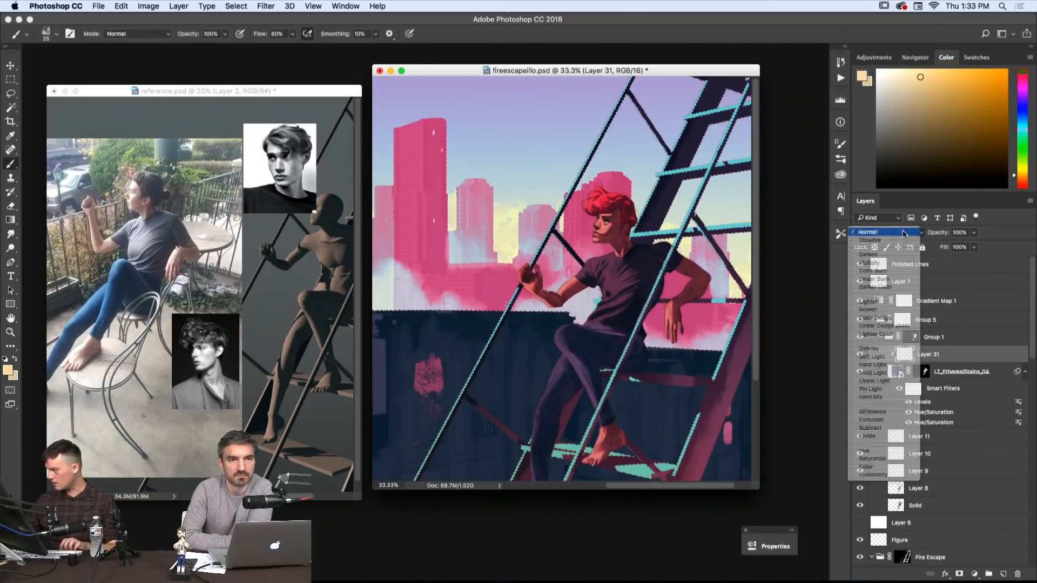
click(880, 264)
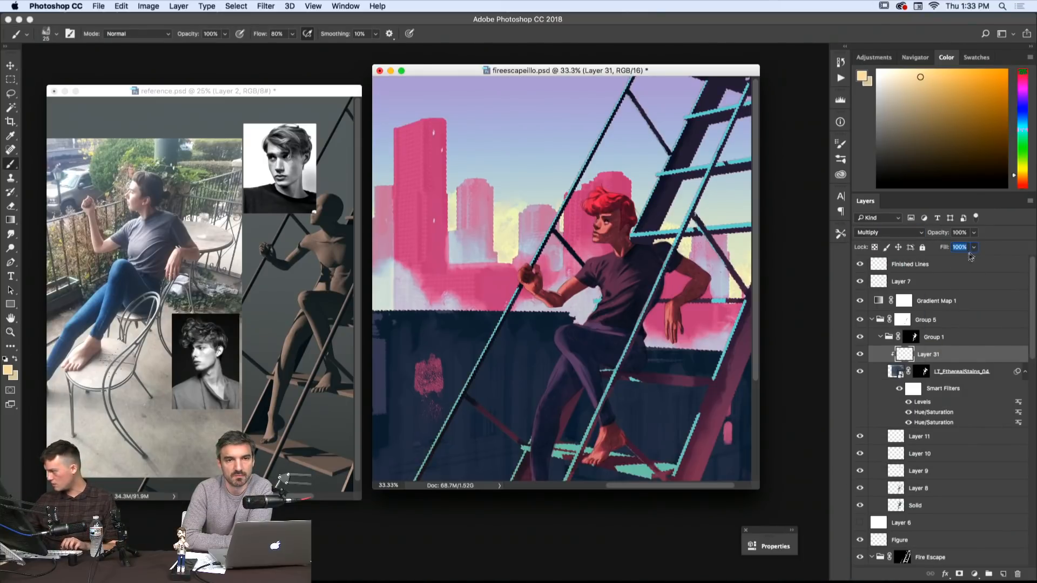
click(974, 247)
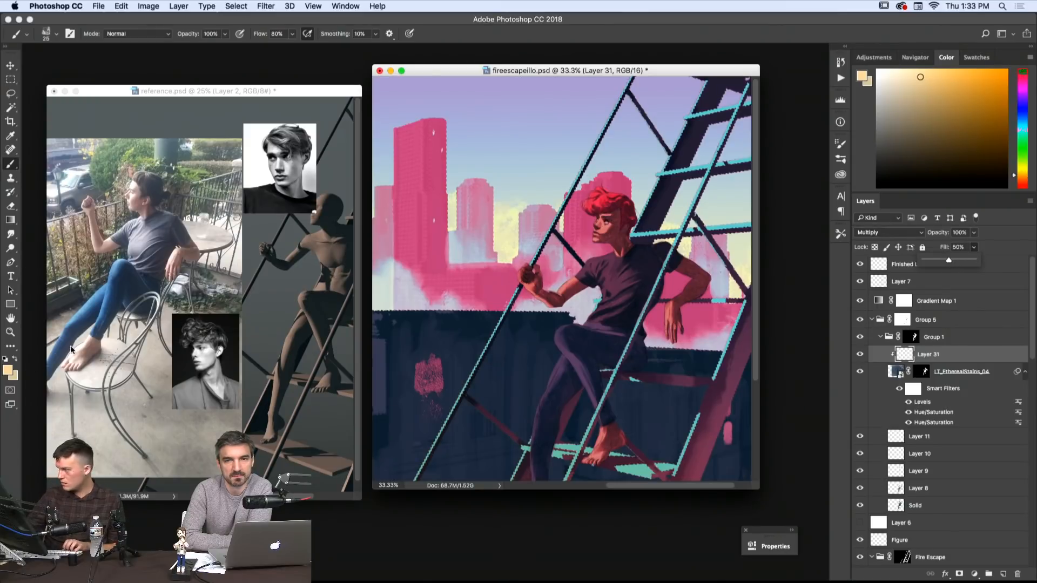
click(1017, 123)
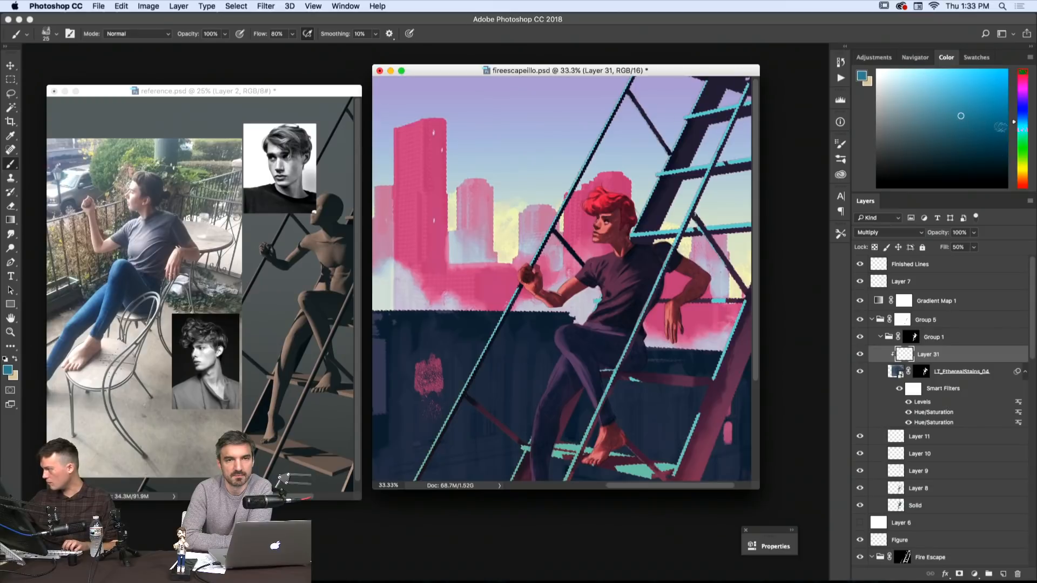
click(975, 124)
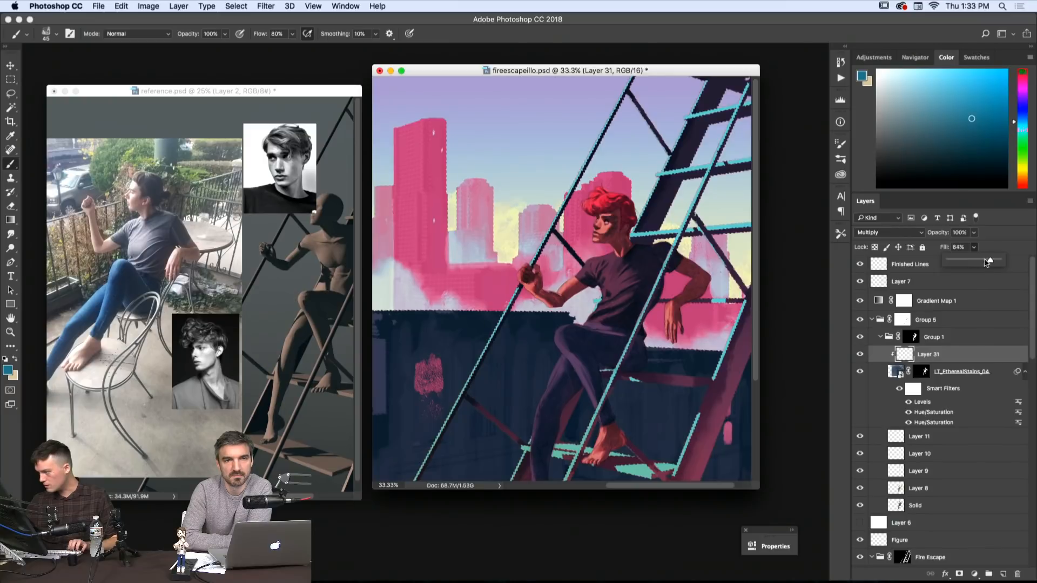
- Compare the face with Layer 31's fill at 0%, set the fill to 73%, and activate the Eraser tool
drag(986, 263, 949, 261)
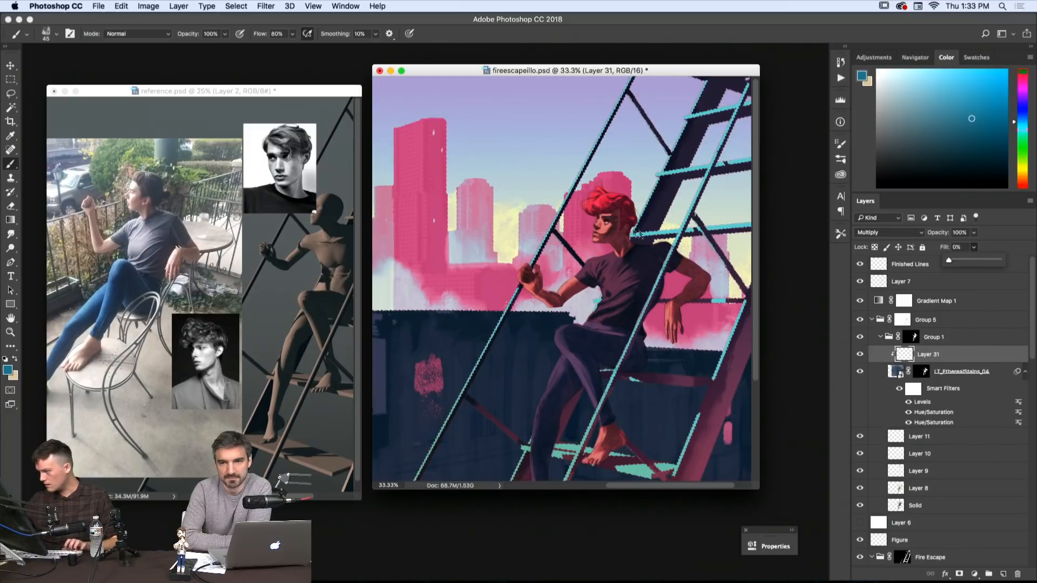
key(z)
drag(608, 222, 660, 252)
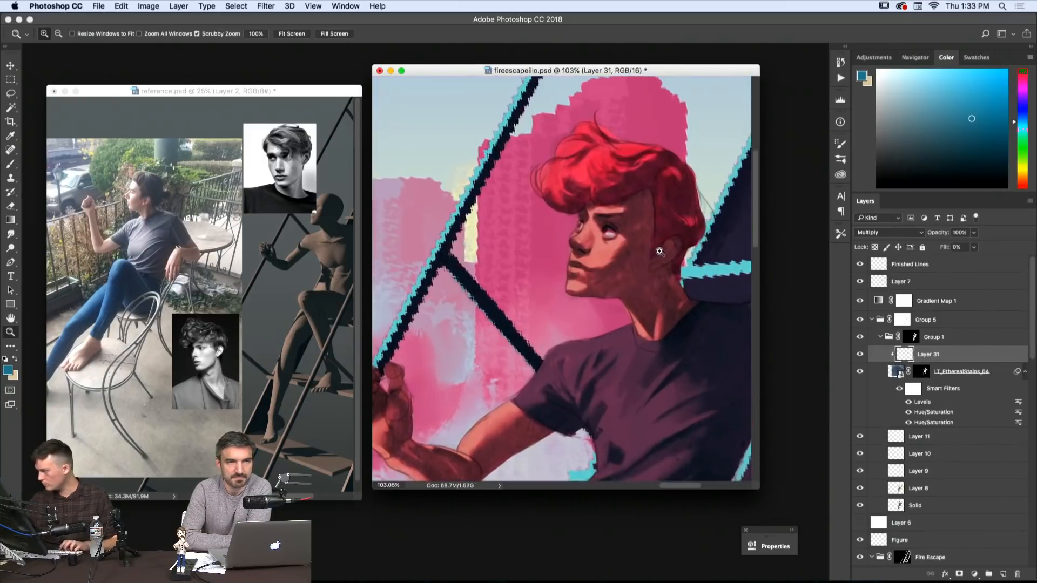
click(973, 247)
drag(975, 261, 1010, 263)
key(e)
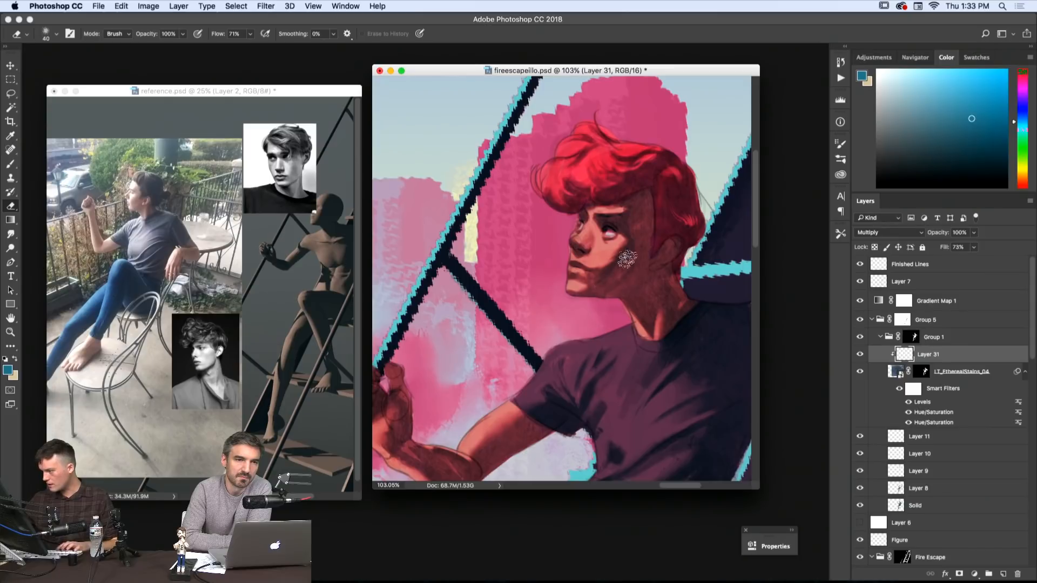
- Paint multiplied blue shading over the figure's cheek and jaw on Layer 31, refining it with the Eraser tool
key(b)
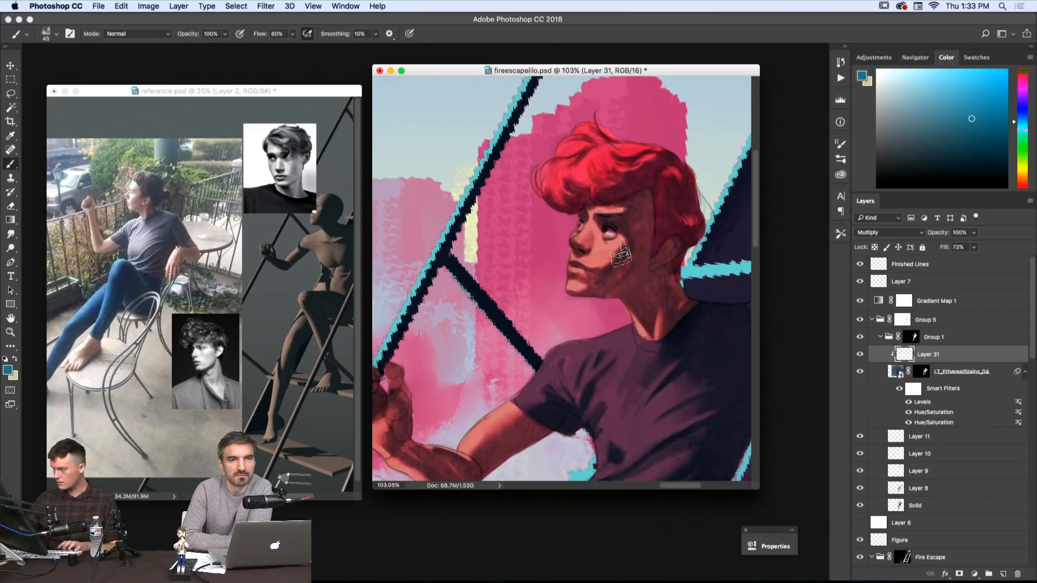
mouse_move(607, 264)
mouse_down()
mouse_move(586, 283)
mouse_move(599, 263)
mouse_up()
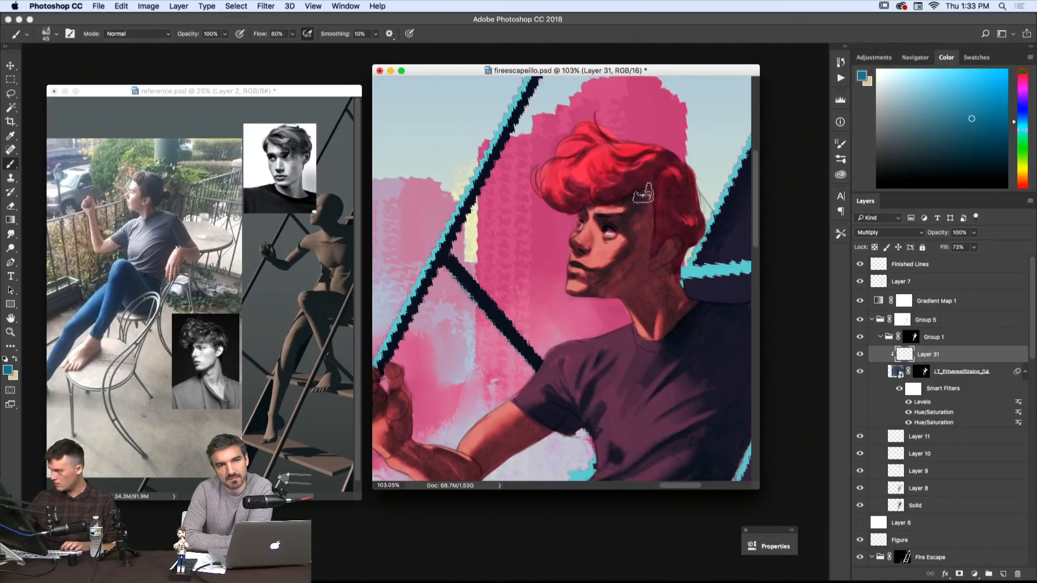
key(e)
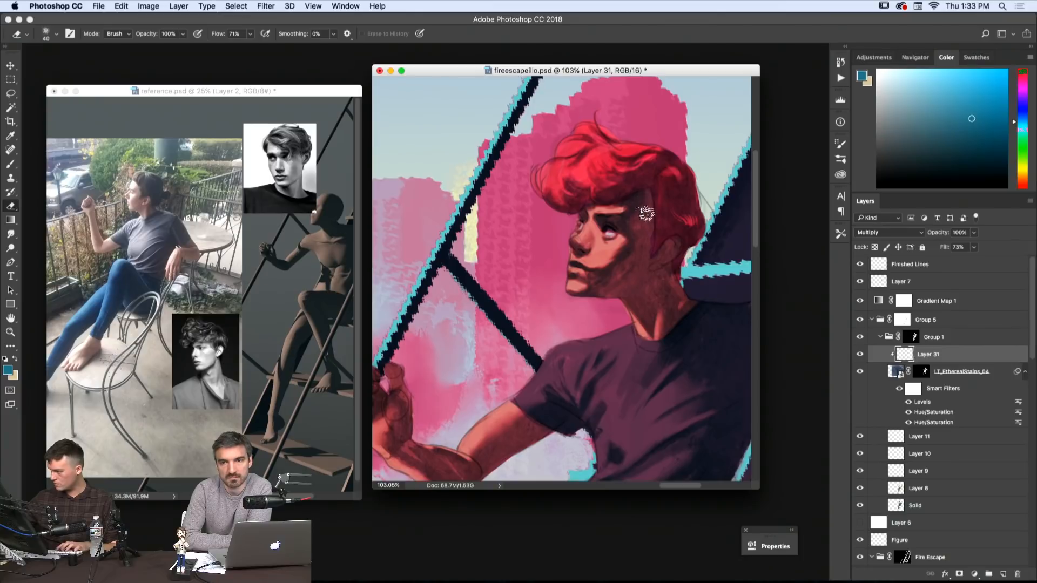
key(b)
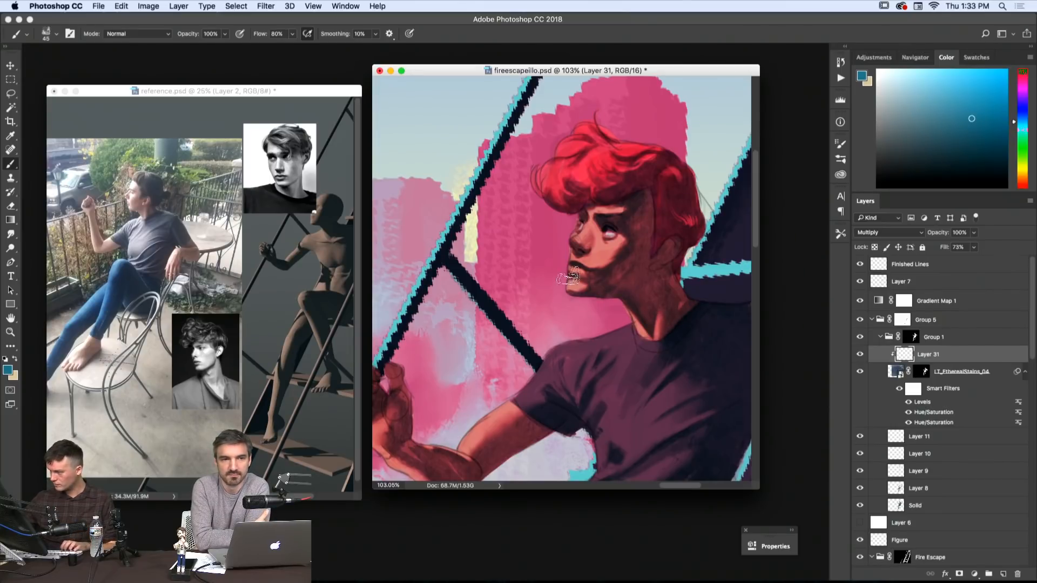
- Choose a much darker blue and deepen the face shading on Layer 31 with the Brush and Smudge tools
scroll(642, 254, up, 3)
scroll(643, 254, left, 3)
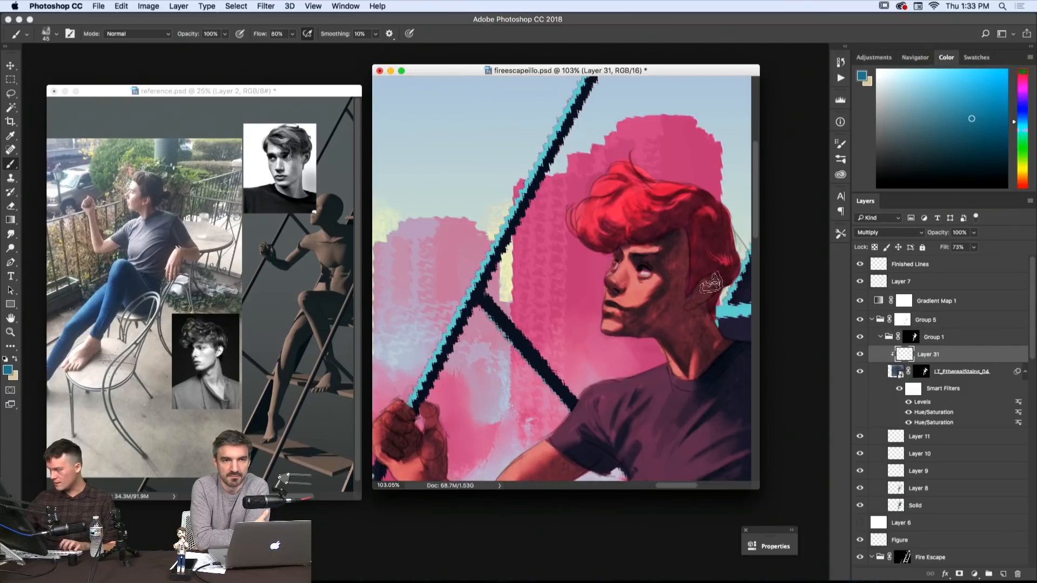
scroll(712, 282, right, 3)
scroll(712, 282, down, 1)
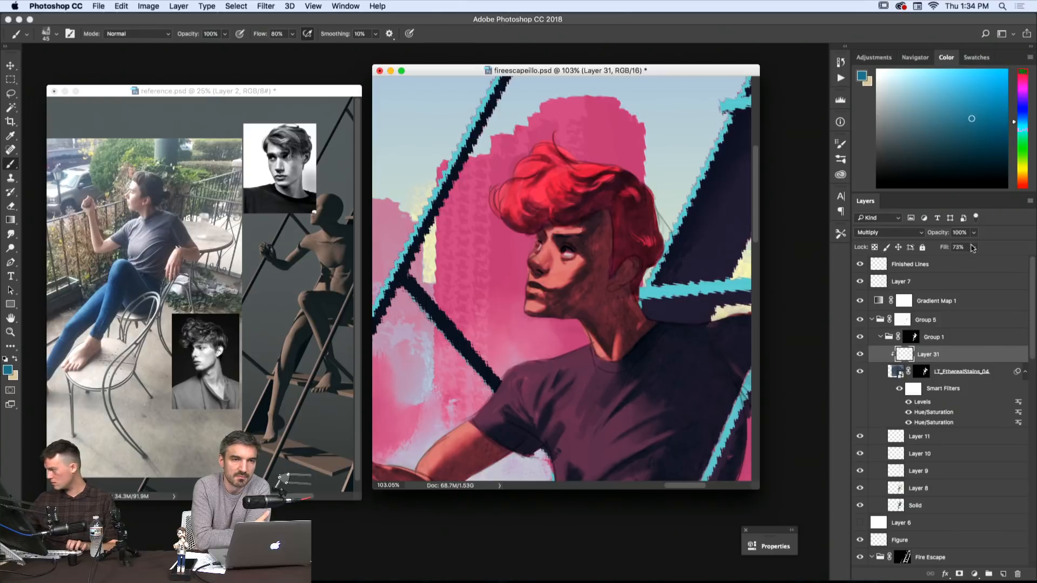
click(970, 145)
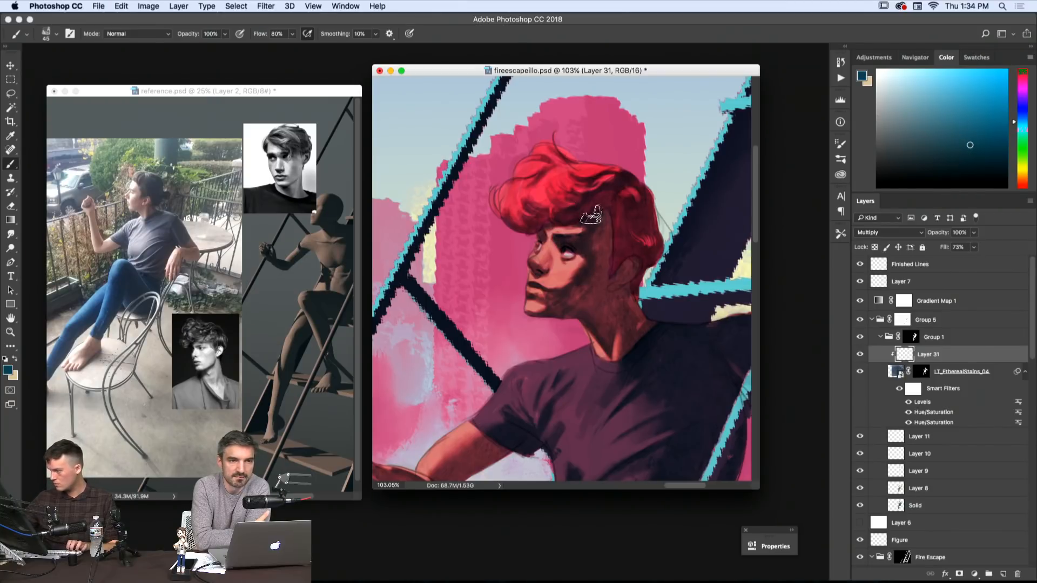
click(963, 167)
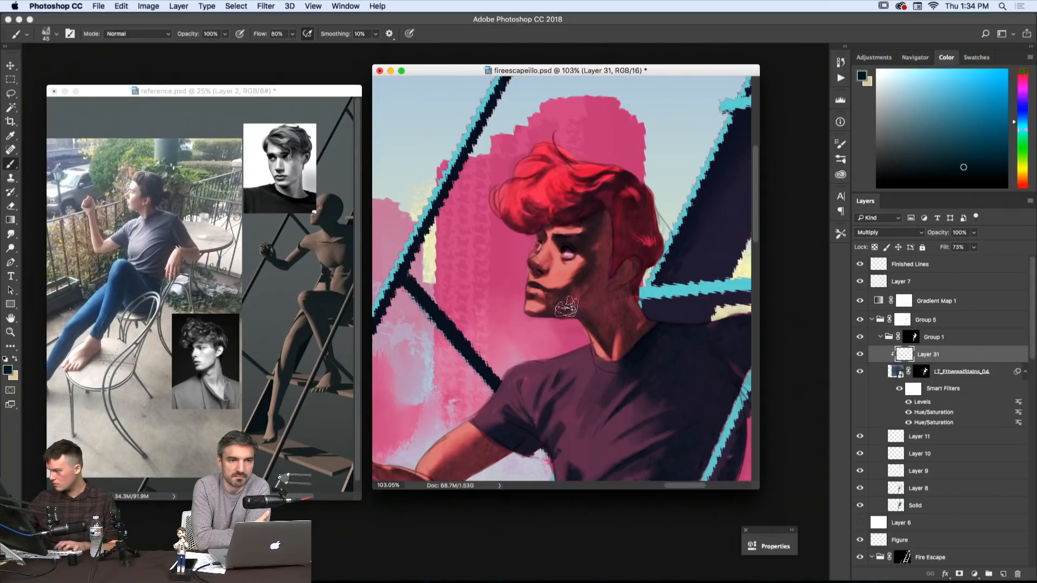
key(r)
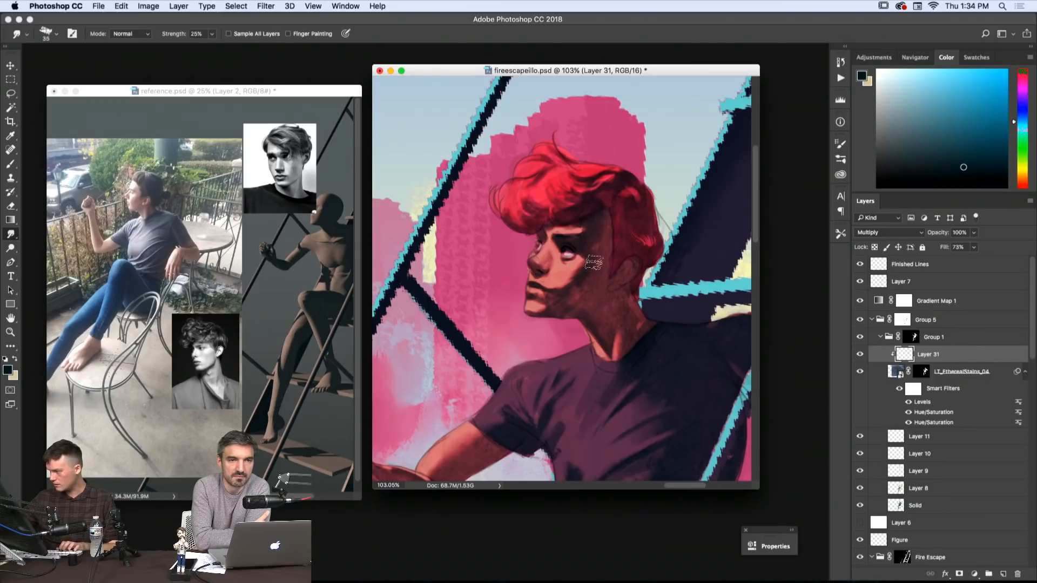
key(b)
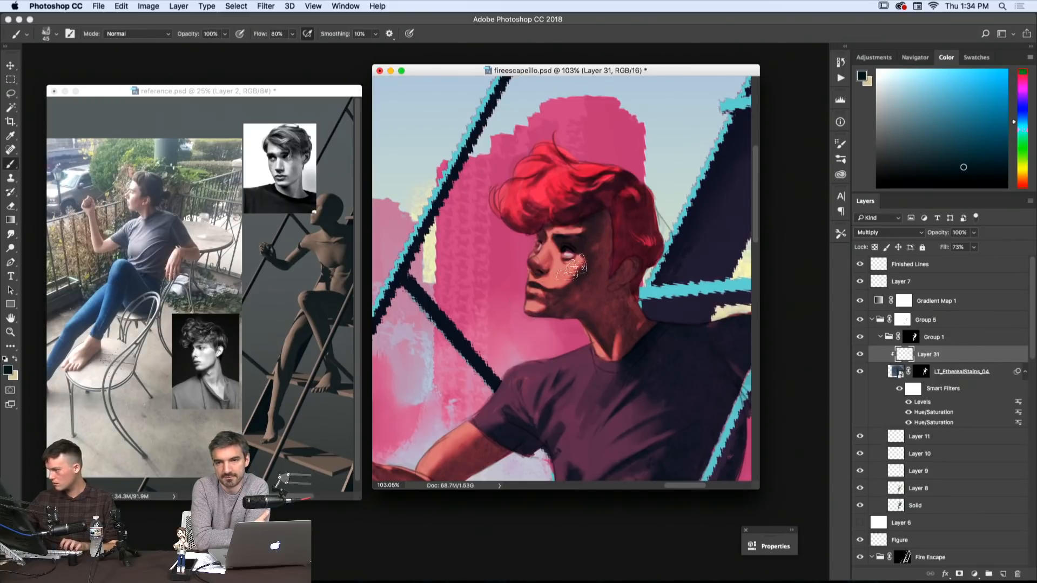
- Examine how the shaded face reads within the whole illustration and activate the Eraser tool for the head
key(z)
alt+click(610, 328)
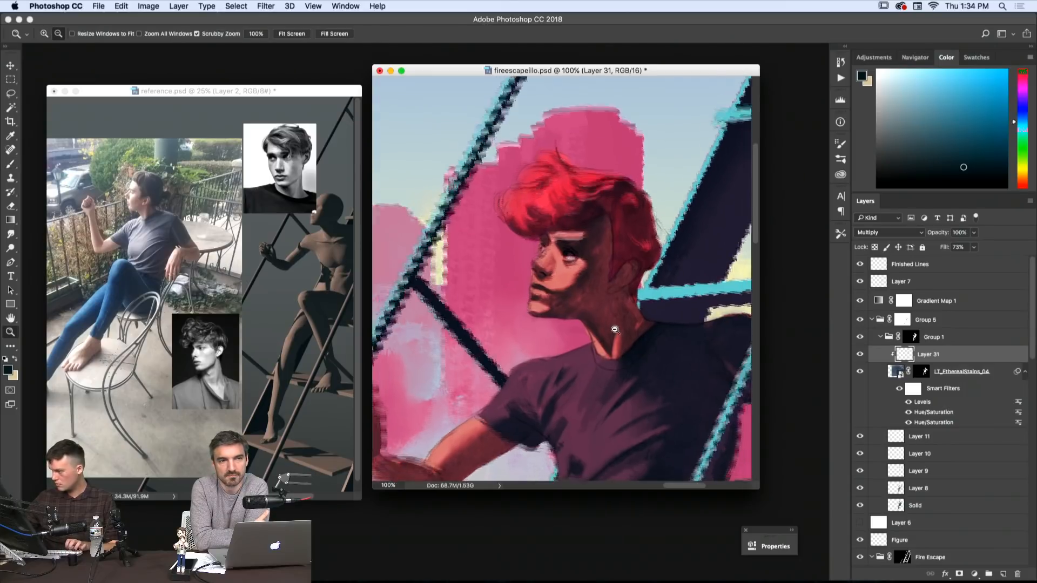
alt+click(613, 329)
alt+click(622, 331)
alt+click(636, 331)
key(b)
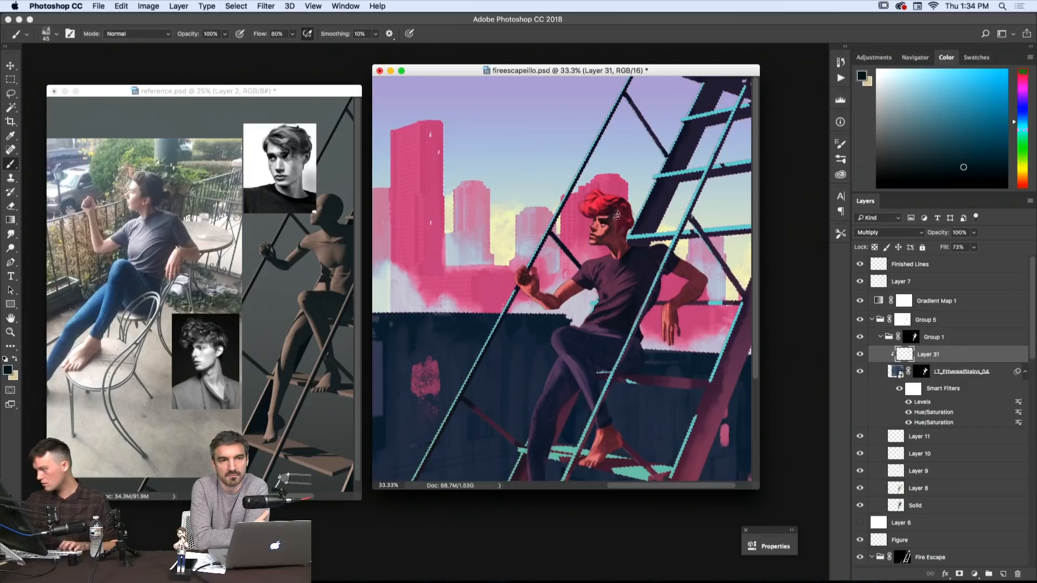
key(e)
scroll(615, 214, up, 3)
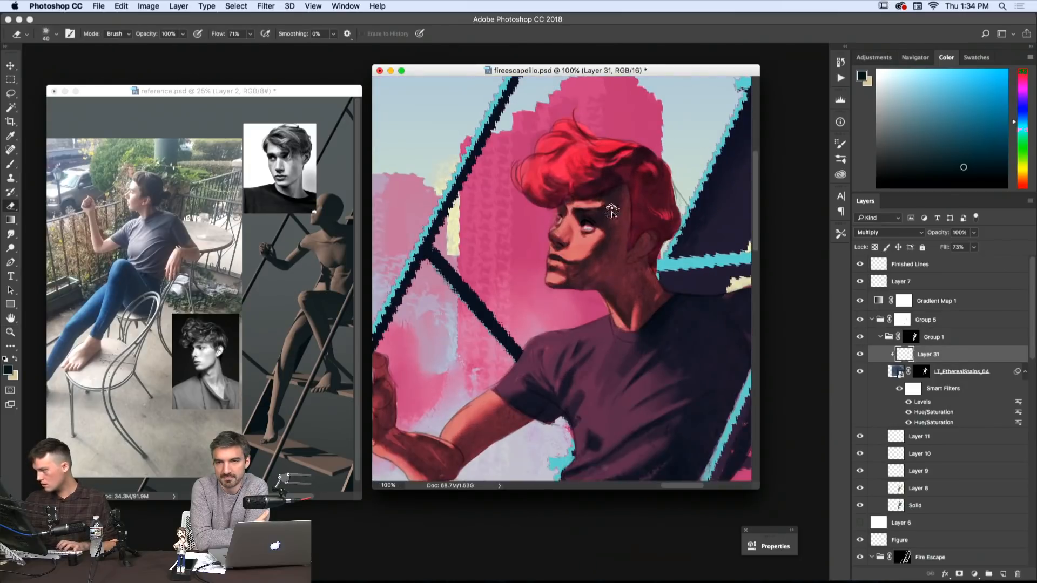
- Collapse the Corey_Brushes group and expand the watercolor group to reach the Kyle's Real Watercolor presets
right_click(612, 211)
key(Escape)
key(b)
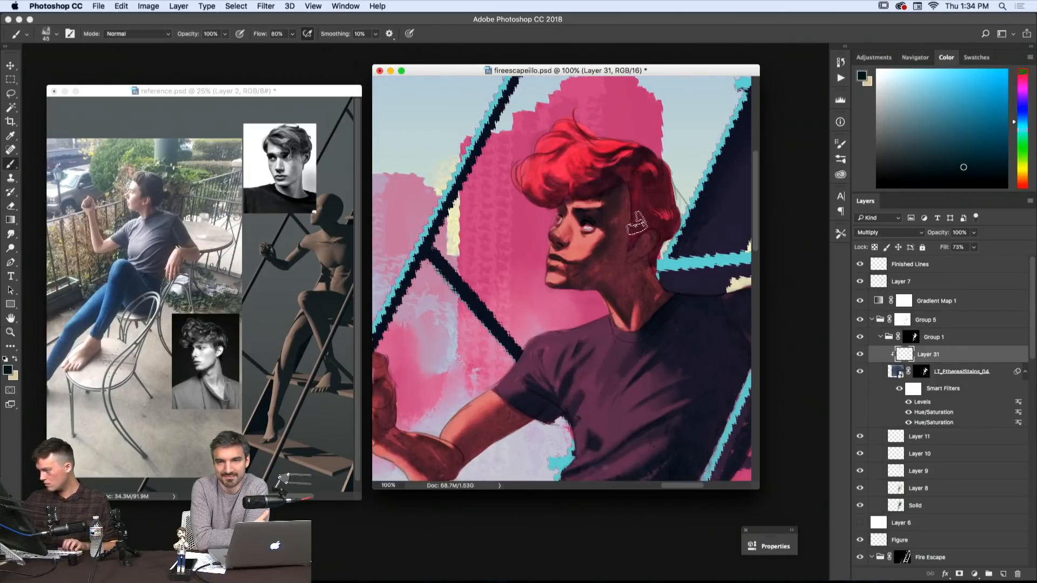
key(e)
right_click(638, 223)
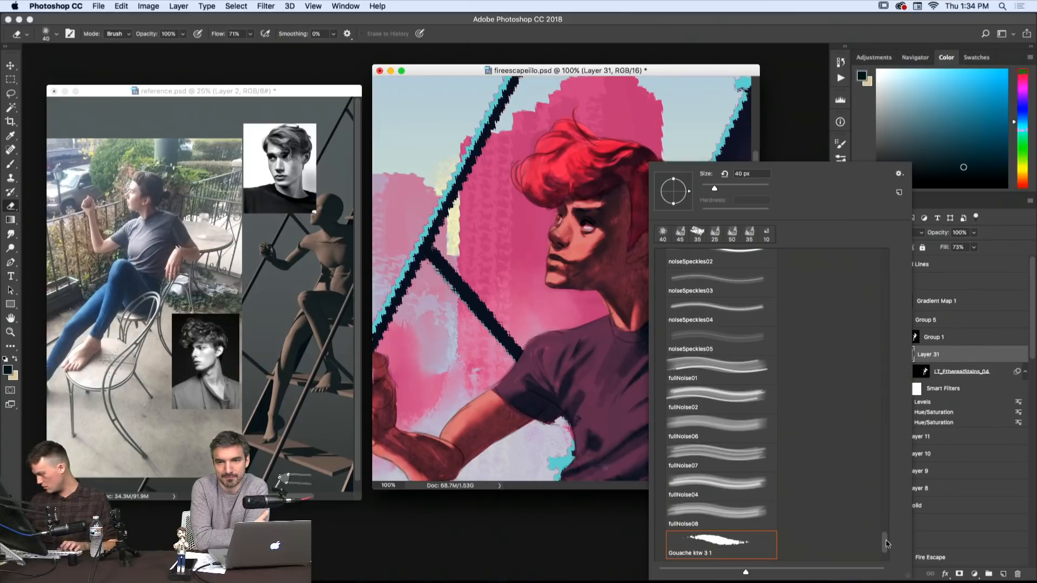
mouse_move(886, 544)
mouse_down()
mouse_move(885, 553)
mouse_move(876, 354)
mouse_move(888, 262)
mouse_move(875, 447)
mouse_up()
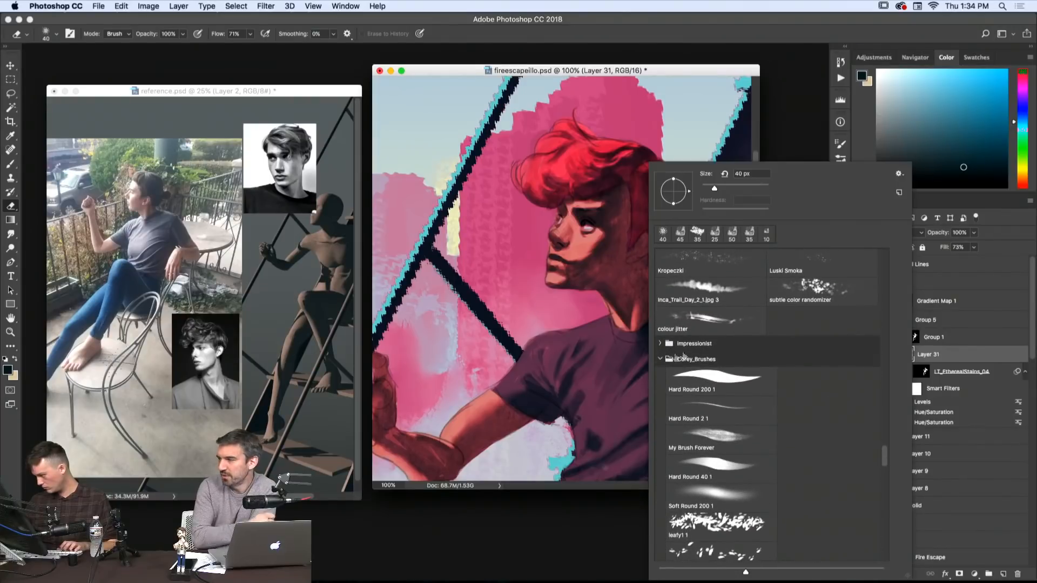
click(660, 359)
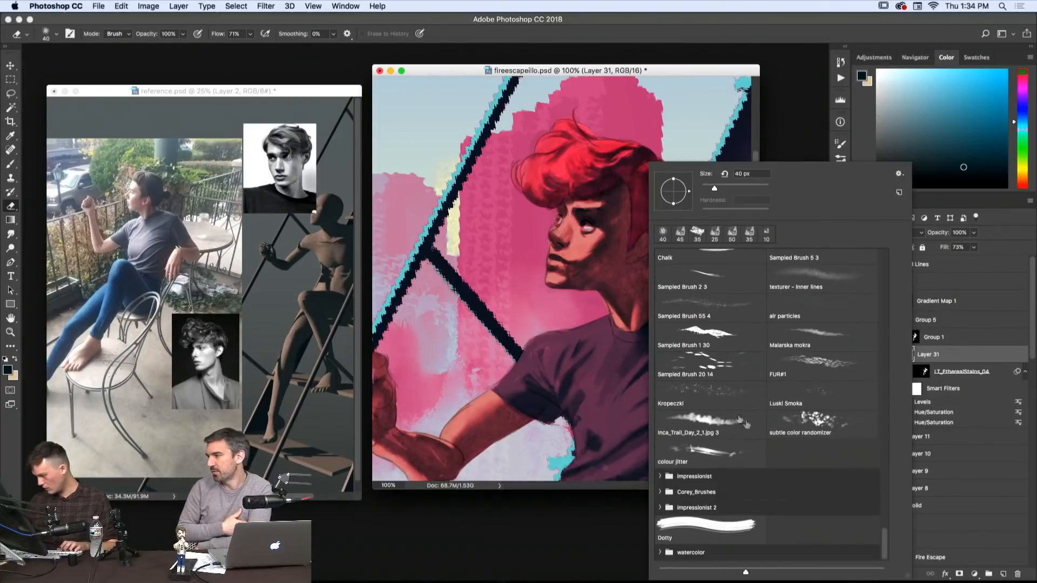
click(659, 553)
drag(883, 372, 890, 395)
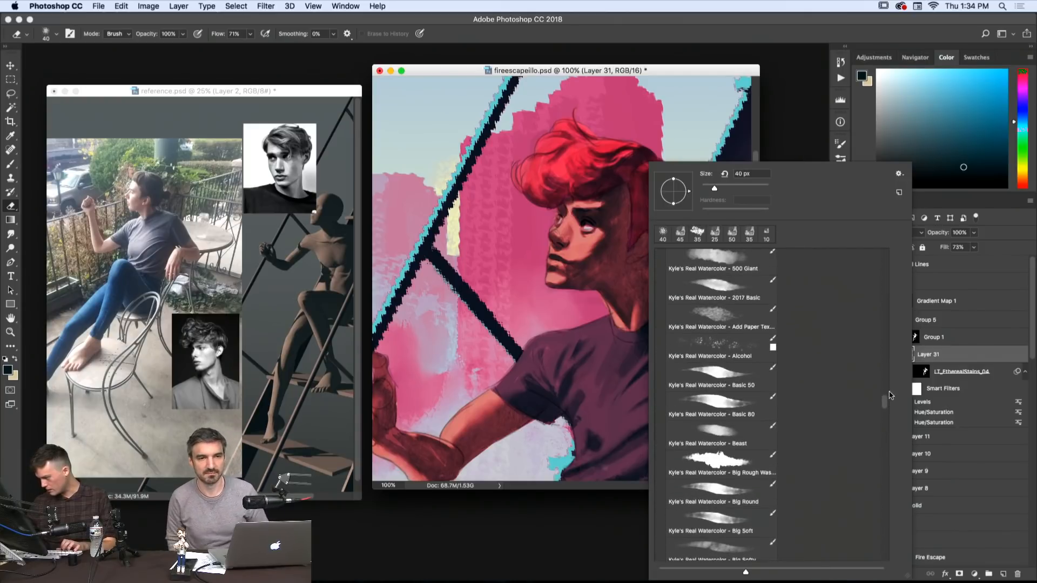
- Try the Kyle's Real Watercolor - Basic 80 preset, checking whether it is available for the Eraser tool
click(711, 407)
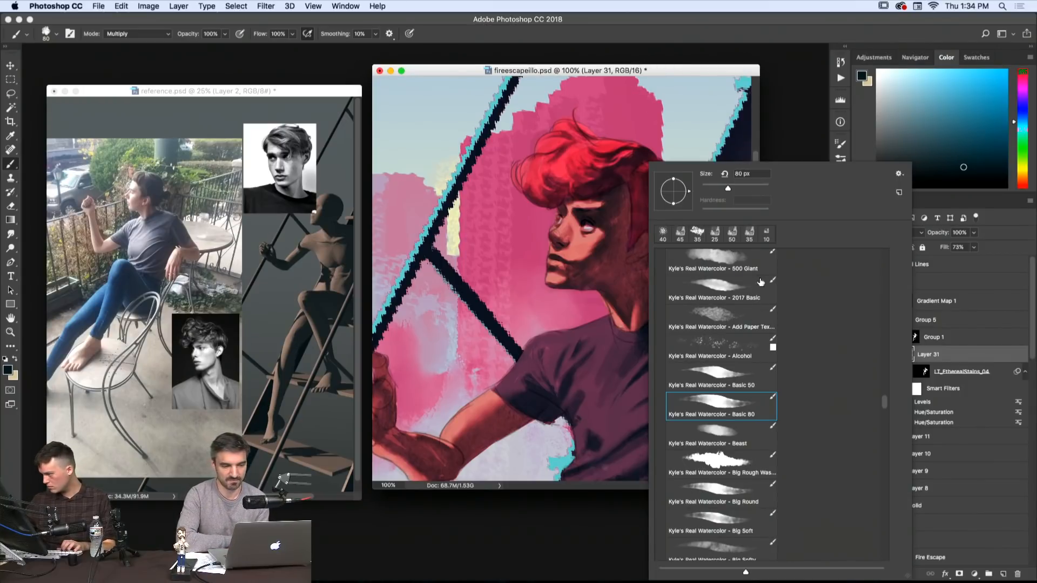
click(703, 68)
key(e)
right_click(684, 152)
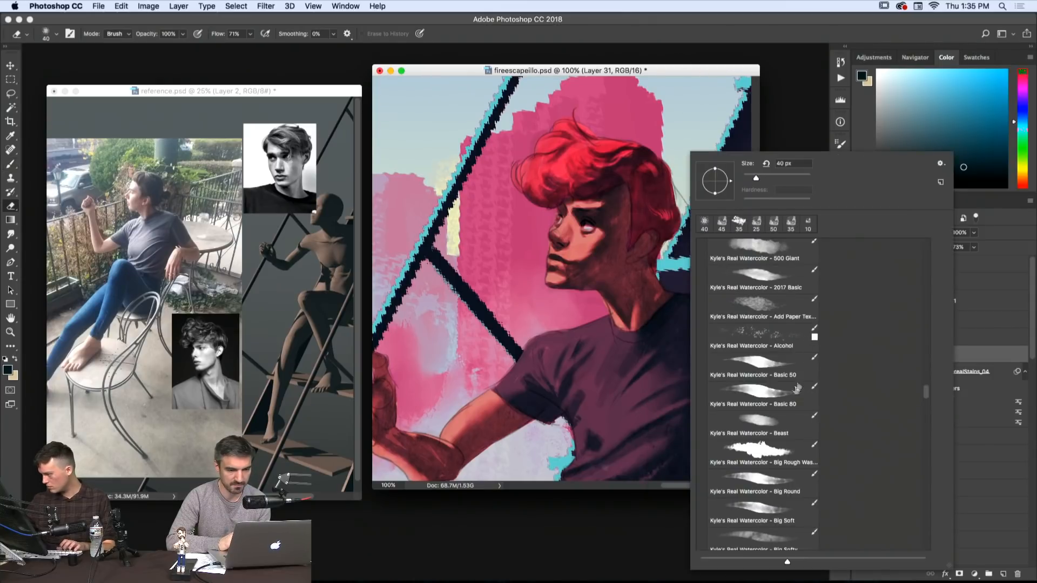
right_click(558, 330)
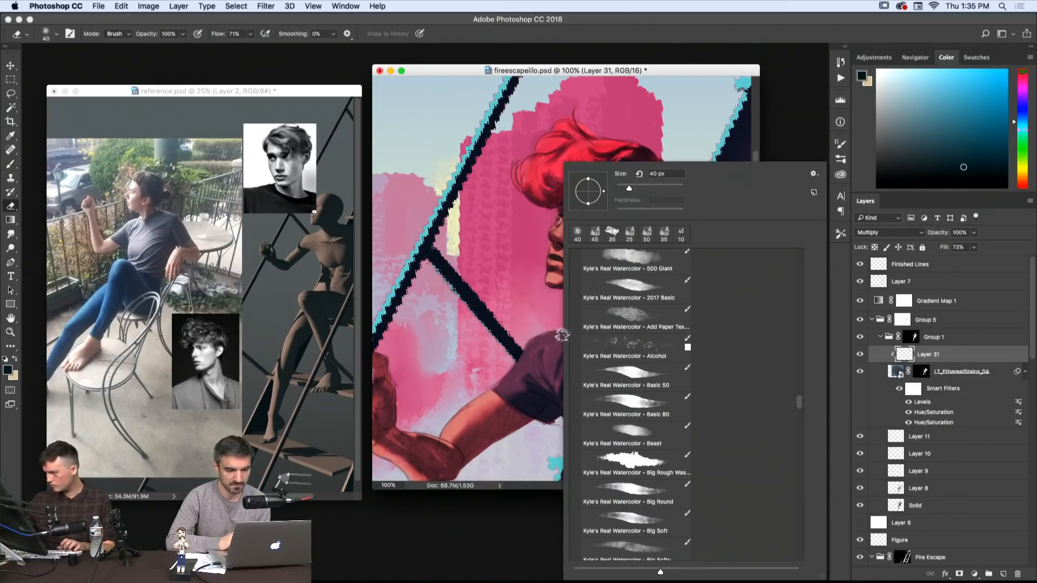
key(b)
click(673, 408)
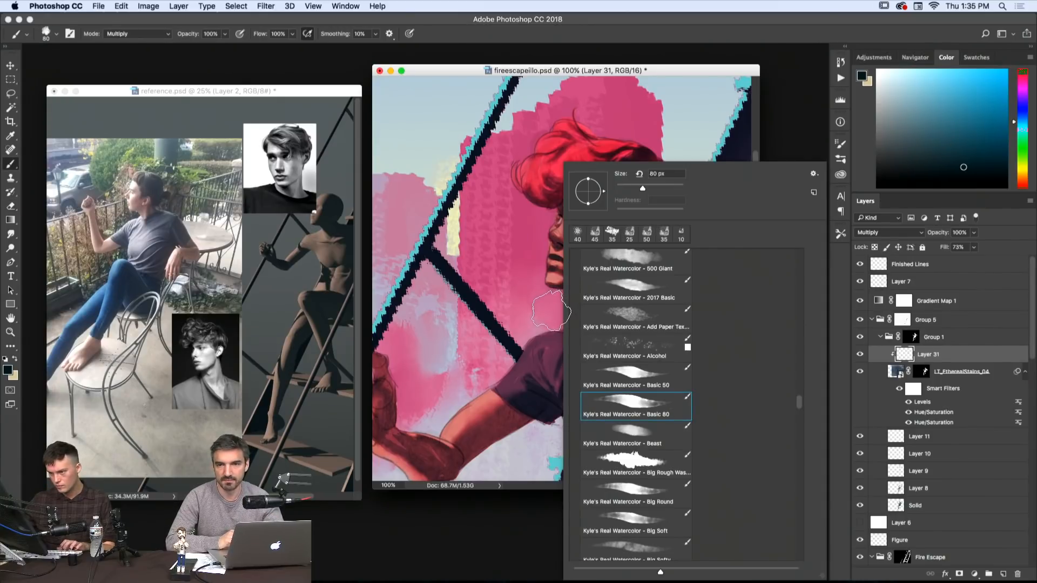
click(814, 174)
click(774, 375)
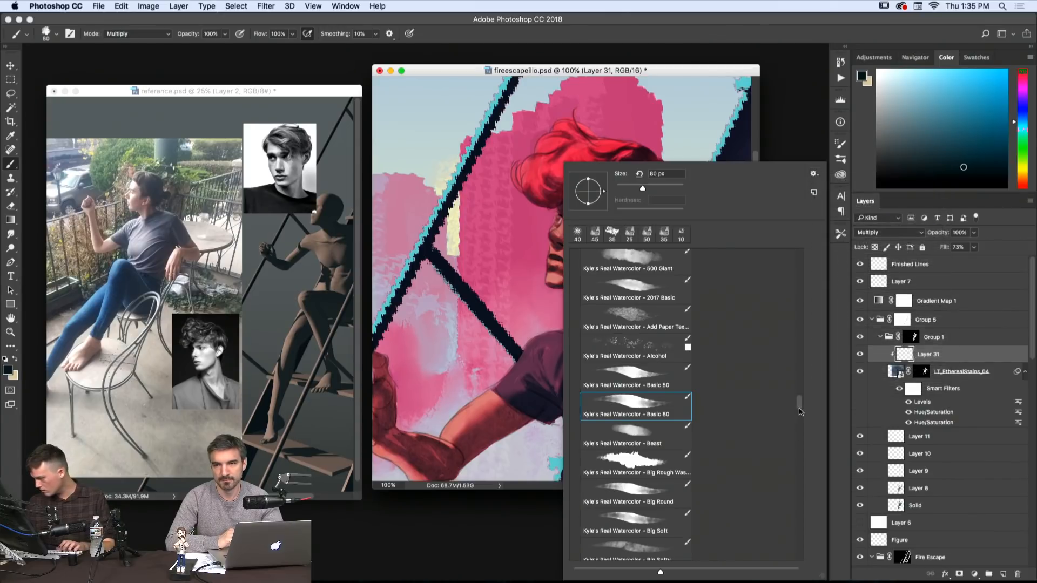
- Choose the Kyle's Real Watercolor - Round 80 2K17 preset for the Brush tool
drag(800, 412, 798, 476)
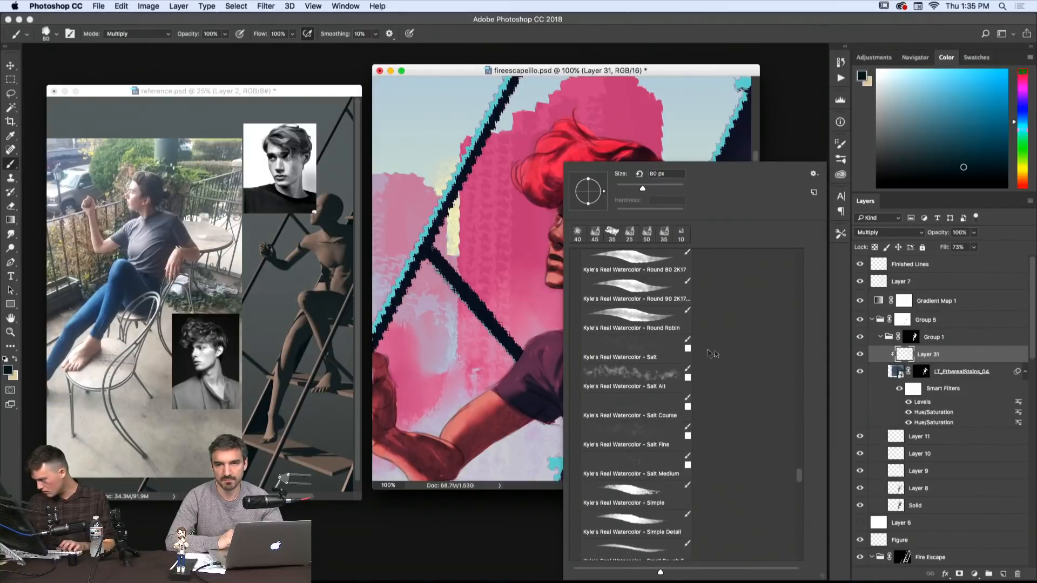
click(681, 354)
click(688, 379)
click(682, 275)
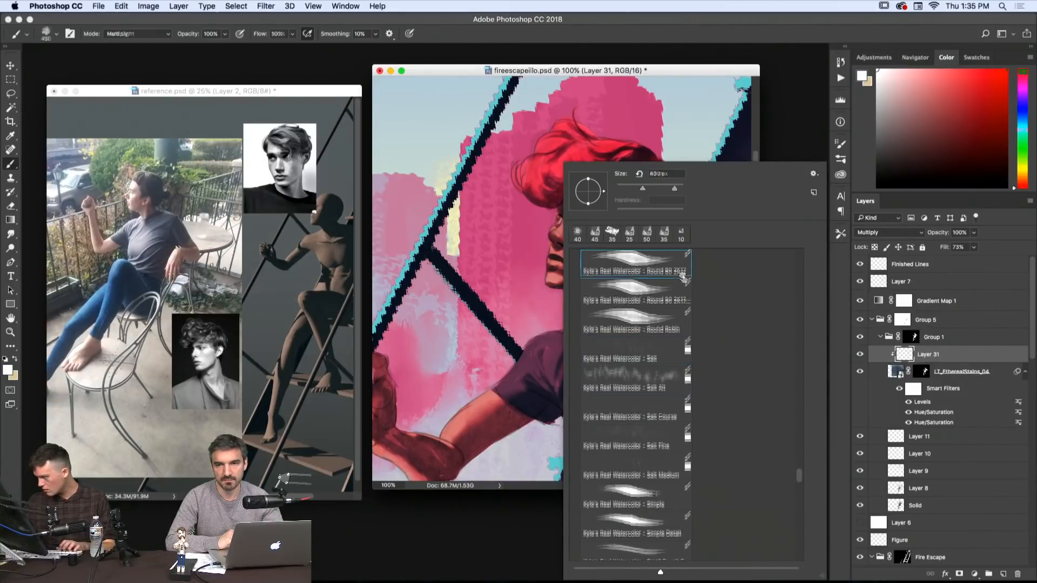
click(539, 321)
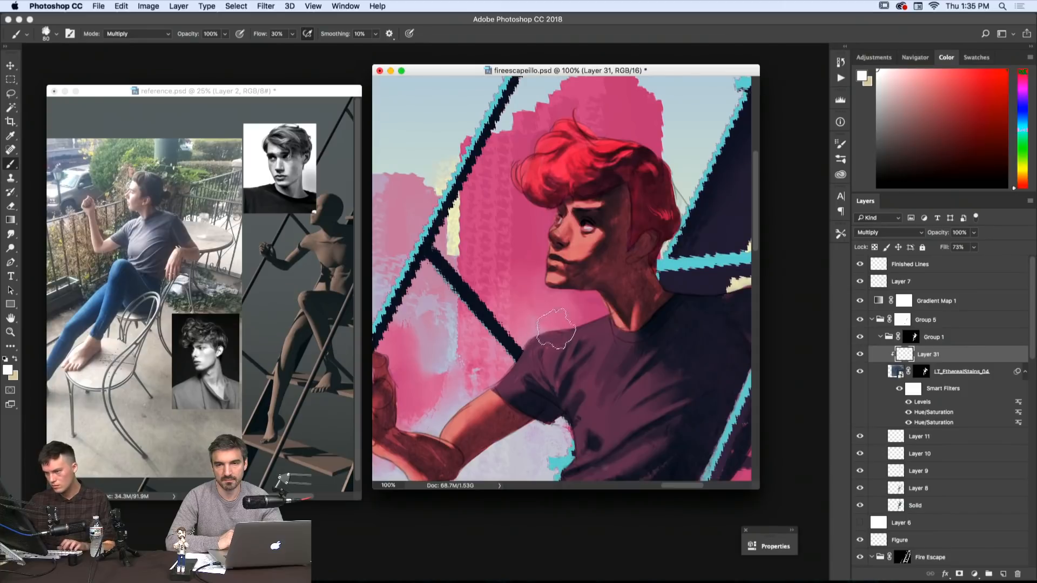
- Add a layer mask to Layer 31 and set up a 30 px brush with black as the foreground colour
click(959, 575)
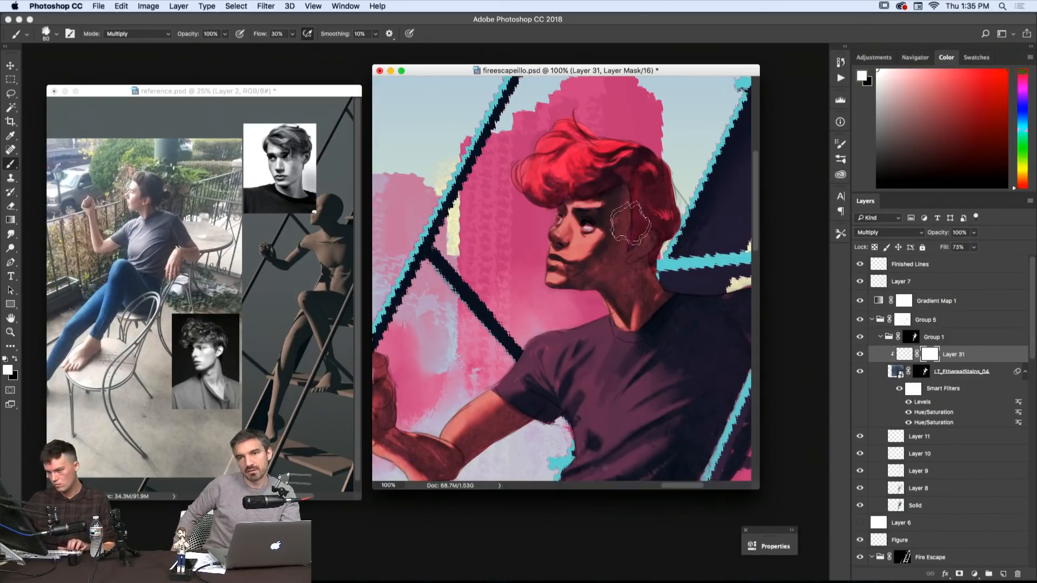
key(x)
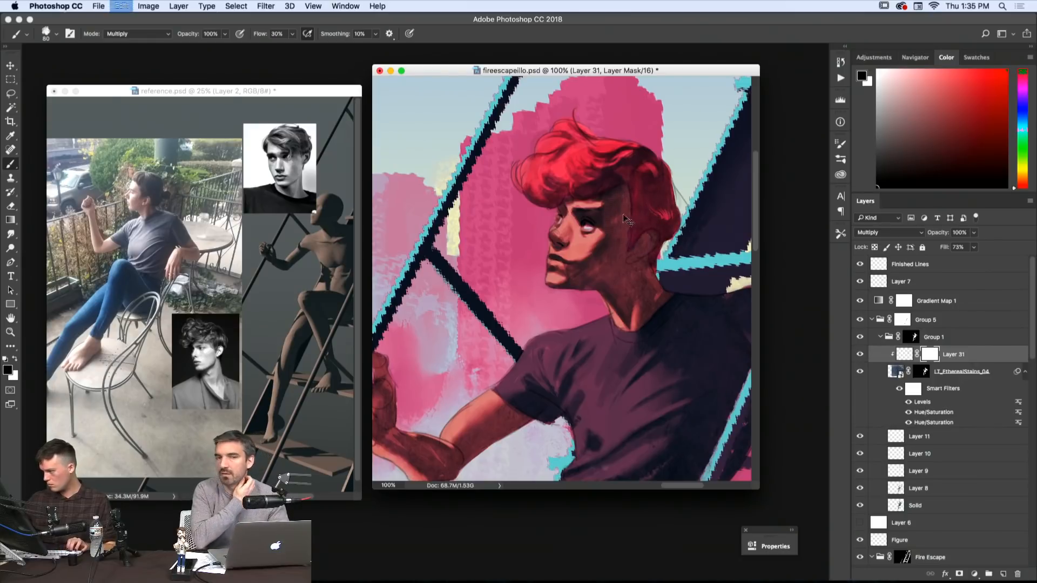
key(bracketleft)
key(bracketleft)
key(bracketleft)
key(bracketleft)
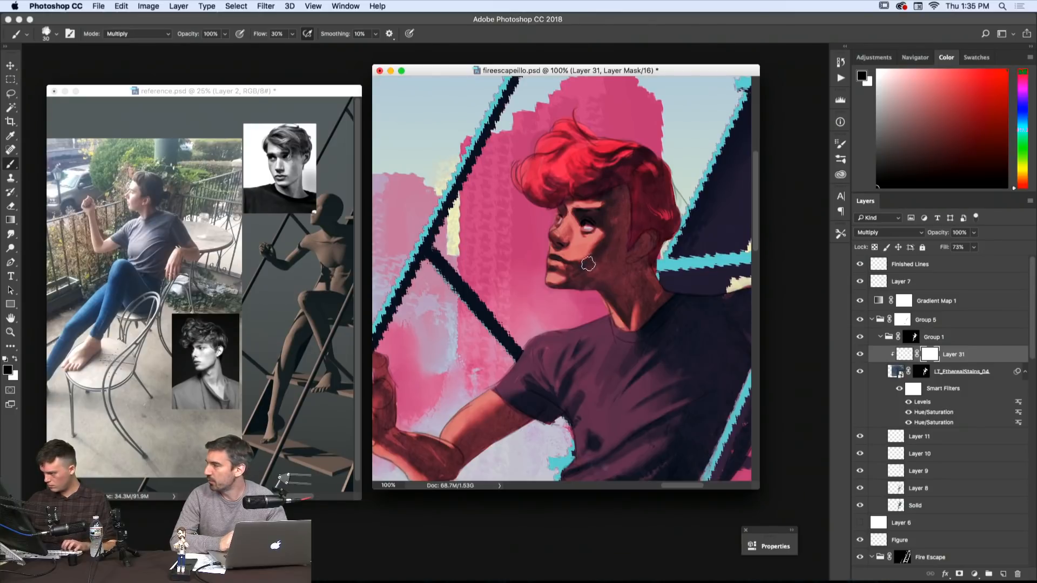
- Switch to white on the LT_EtherealStains_04 mask, return to Layer 31's mask, and compare the face with Layer 31 hidden and shown
click(911, 371)
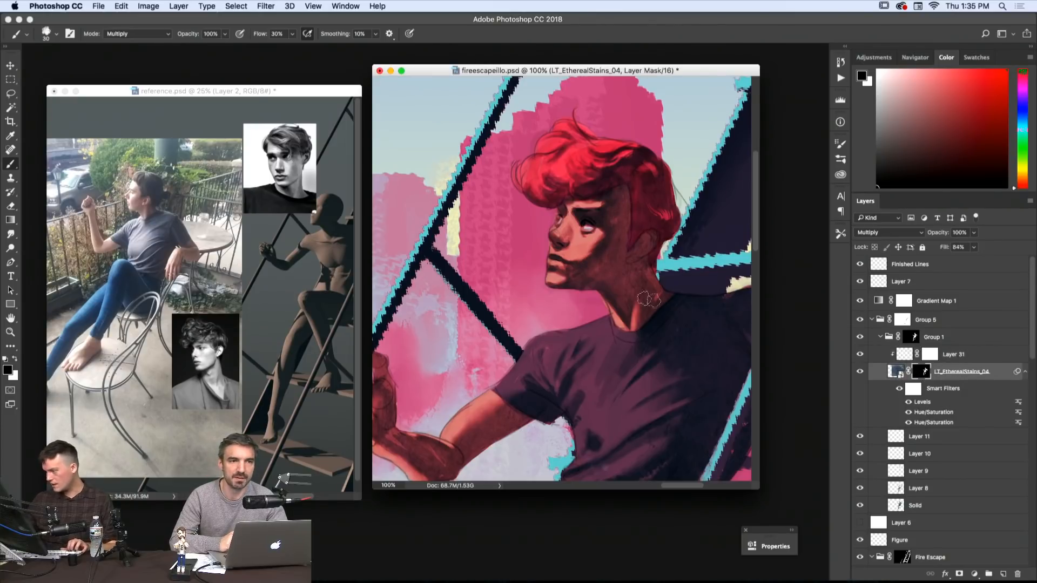
key(x)
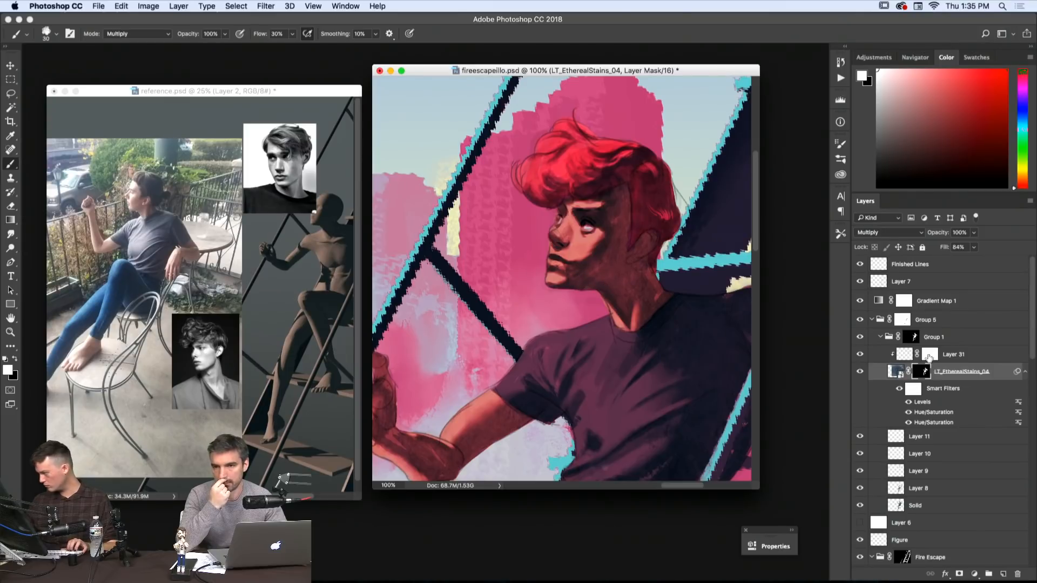
click(900, 355)
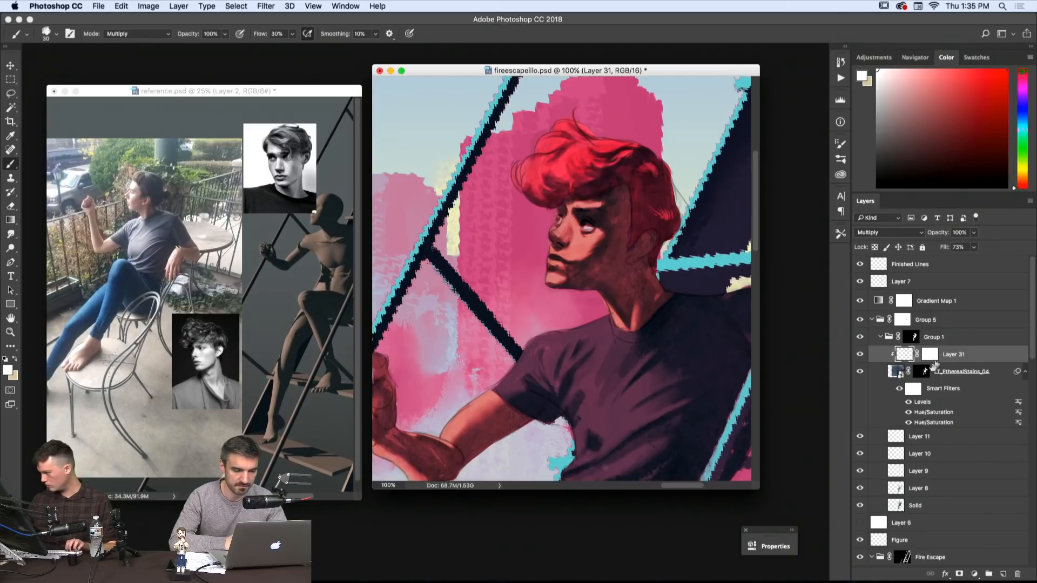
click(930, 355)
click(860, 354)
click(859, 354)
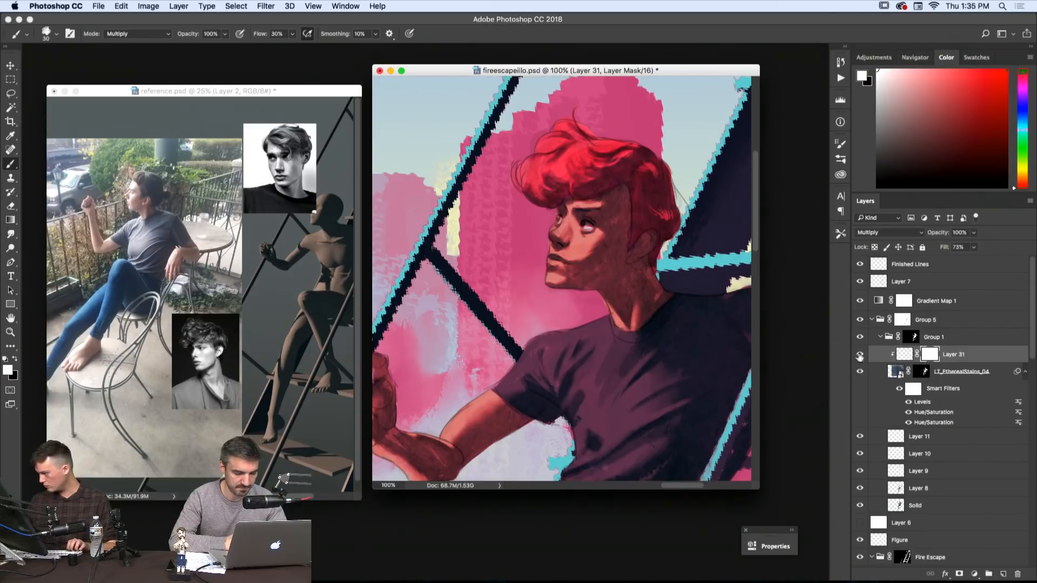
- Target Layer 31's pixels instead of its mask and choose a dark blue as the brush colour
click(902, 356)
click(961, 161)
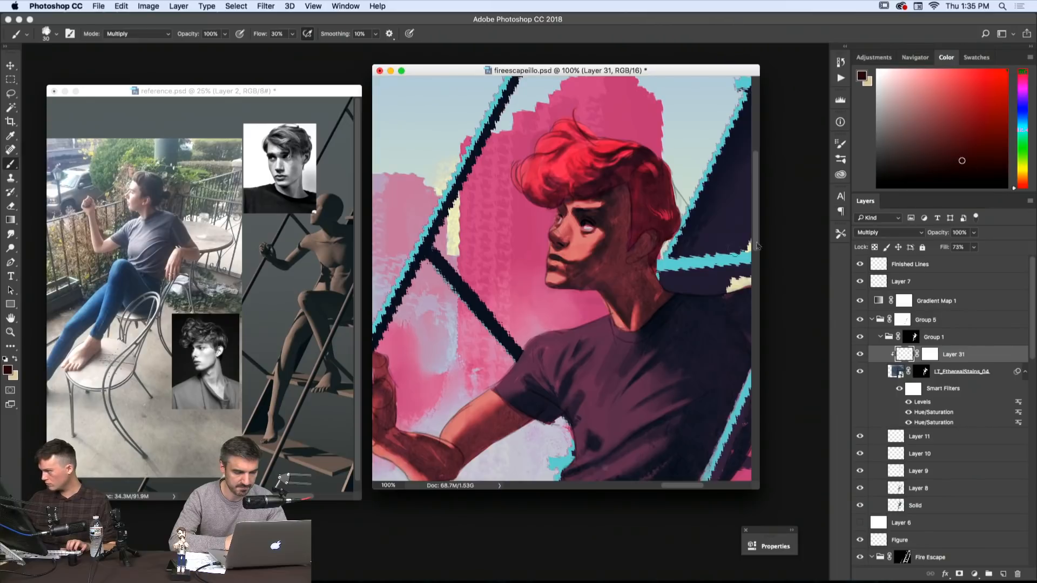
drag(1016, 129, 1015, 122)
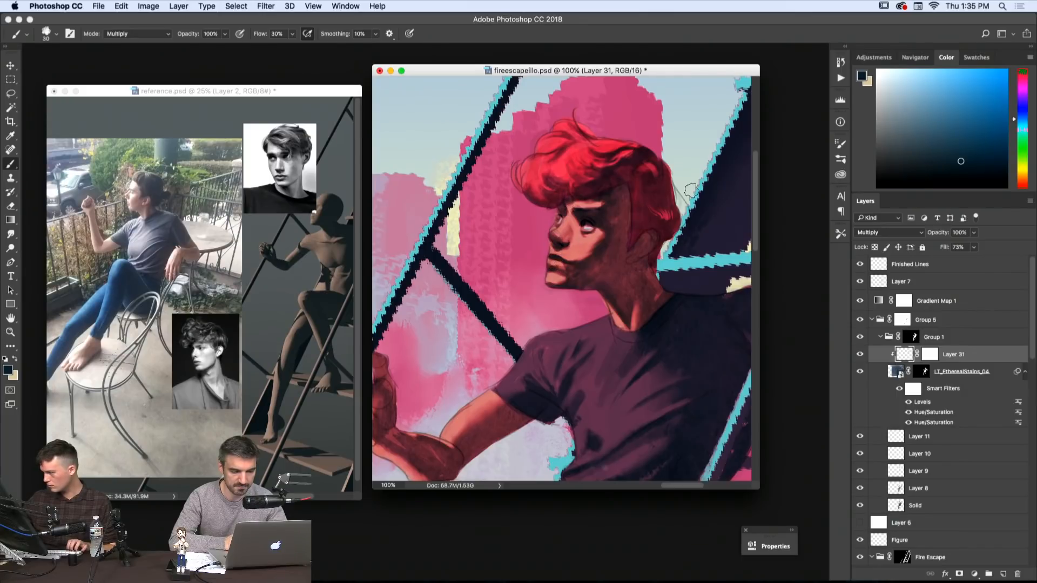
- Set Layer 31's fill to 52% and the LT_EtherealStains_04 layer's fill to 73%
key(z)
alt+click(658, 367)
alt+click(661, 372)
alt+click(664, 378)
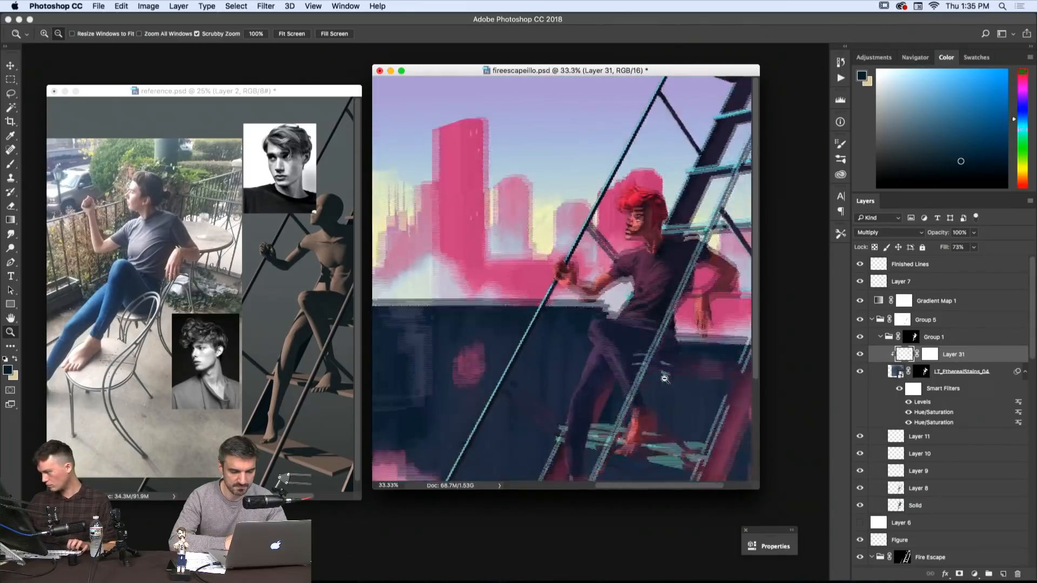
alt+click(664, 377)
key(b)
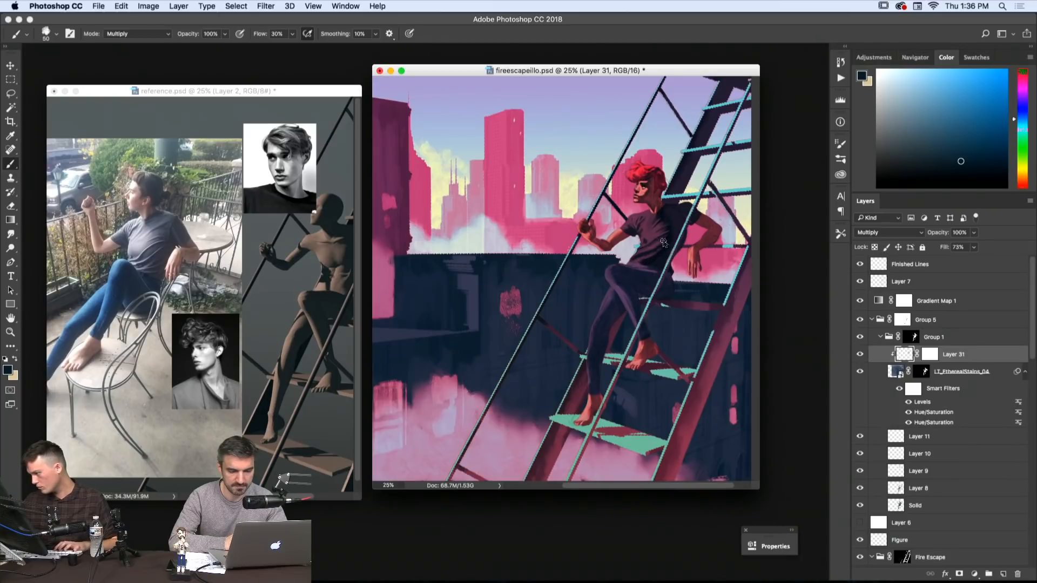
click(999, 375)
click(973, 246)
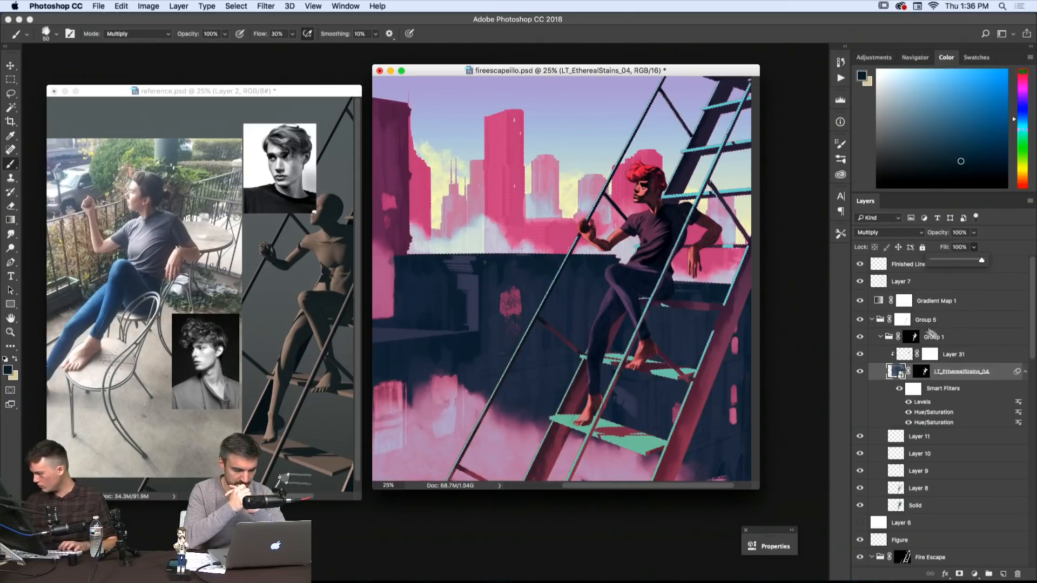
click(955, 354)
drag(973, 246, 962, 263)
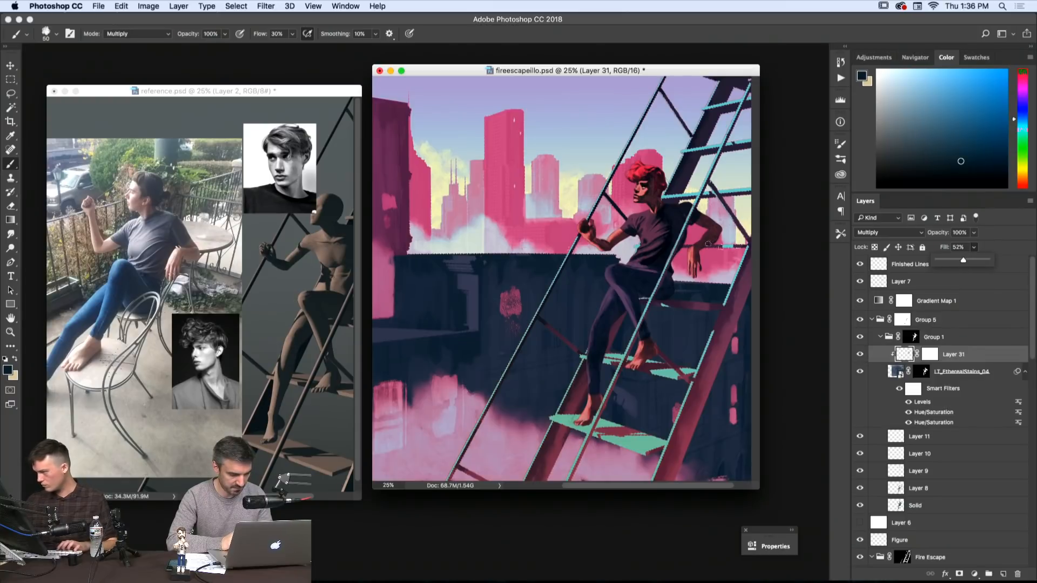
click(969, 372)
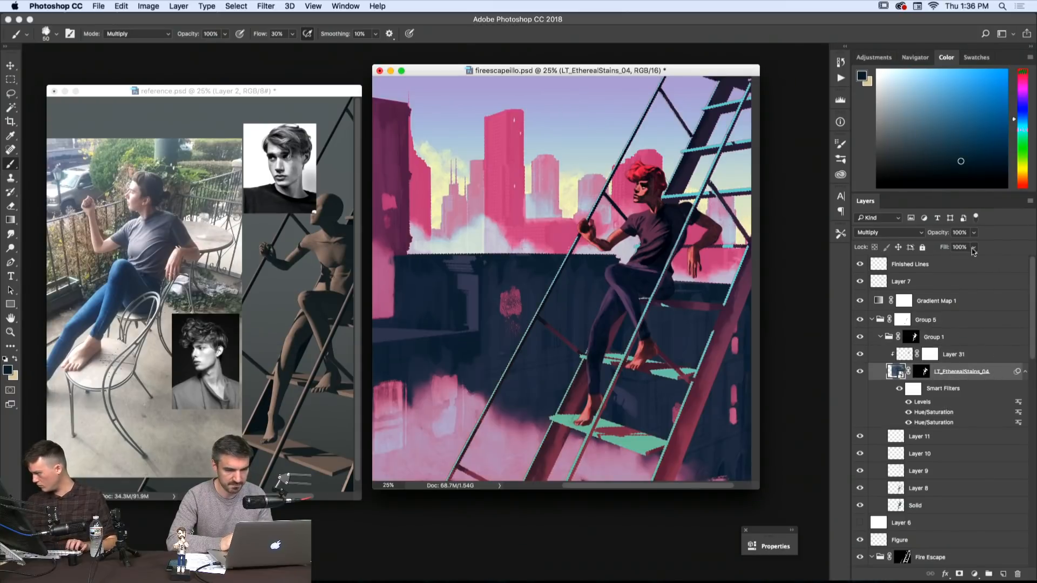
drag(974, 247, 956, 263)
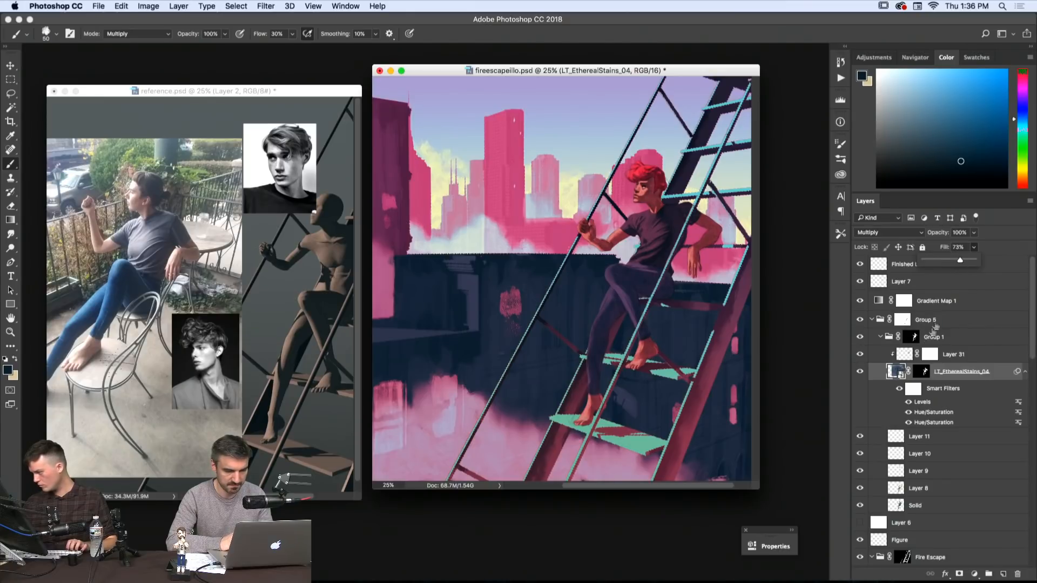
- Load the LT_EtherealStains_04 mask as a selection, release Layer 31's clipping mask, and target Layer 31's layer mask
super+click(918, 372)
click(965, 357)
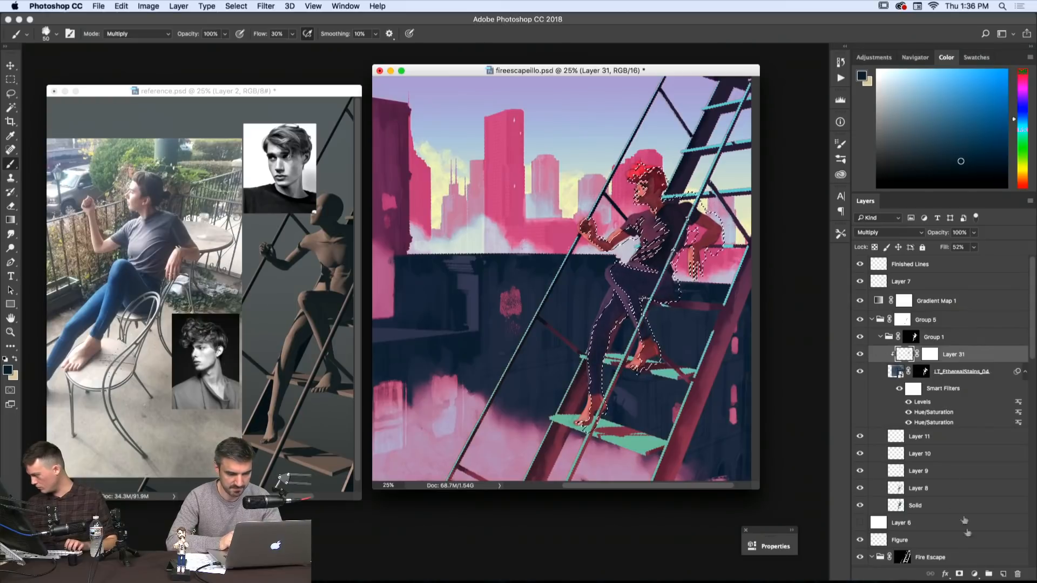
right_click(964, 356)
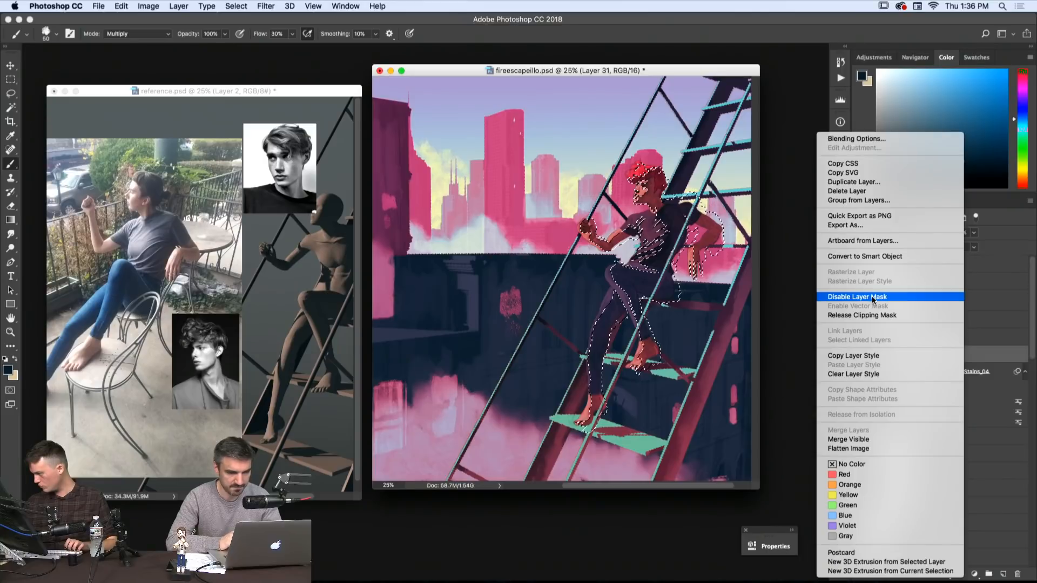
click(872, 314)
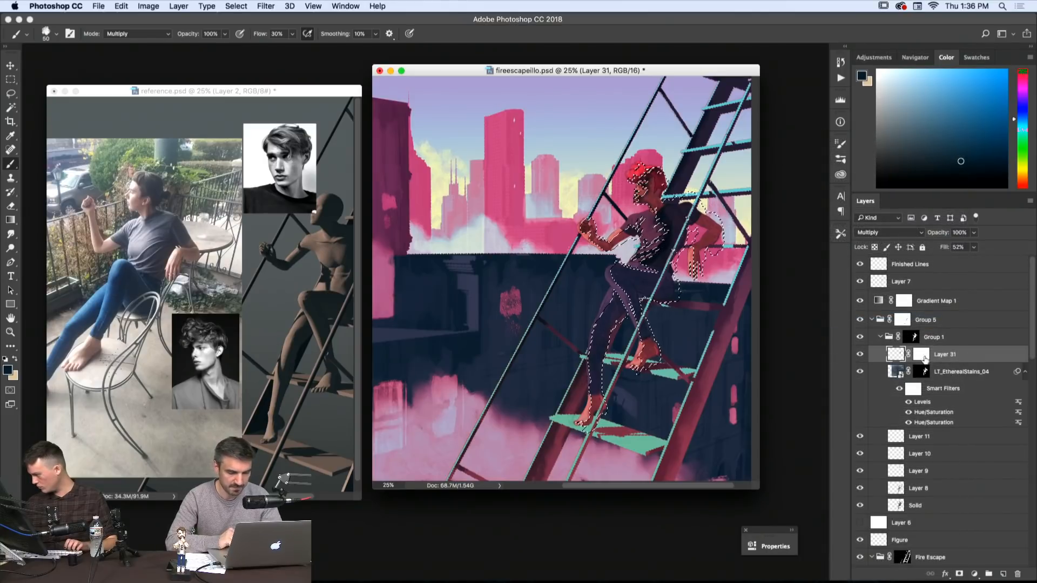
click(921, 354)
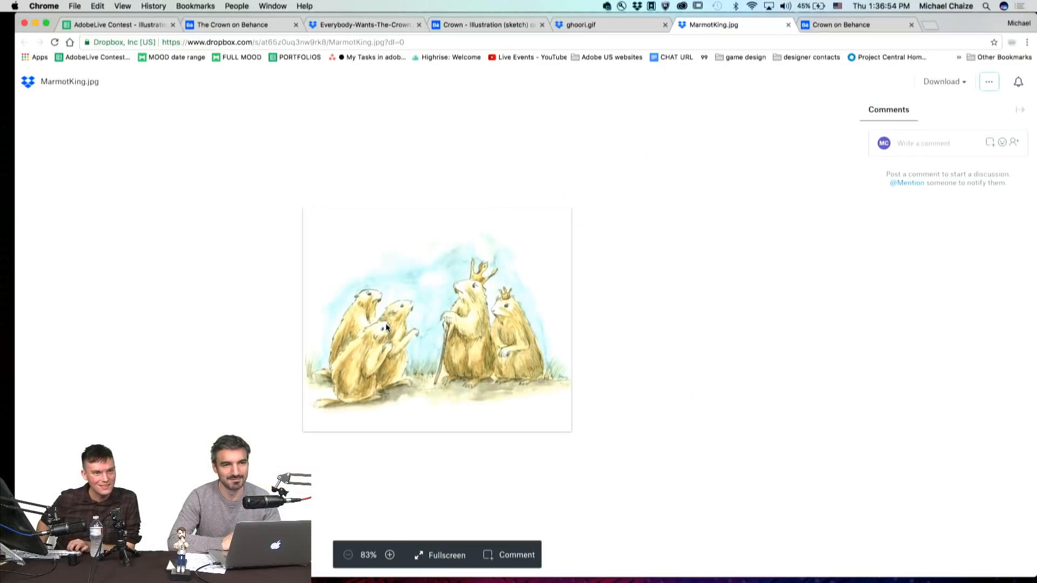
- View the Crown project on Behance, enlarge its skeleton illustration, and look through the project page
click(840, 27)
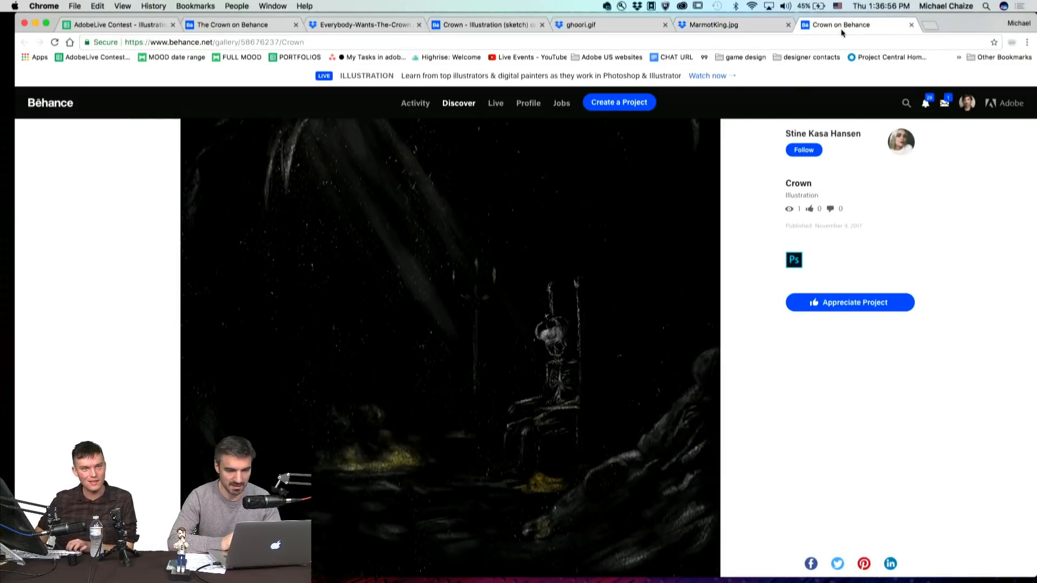
click(546, 279)
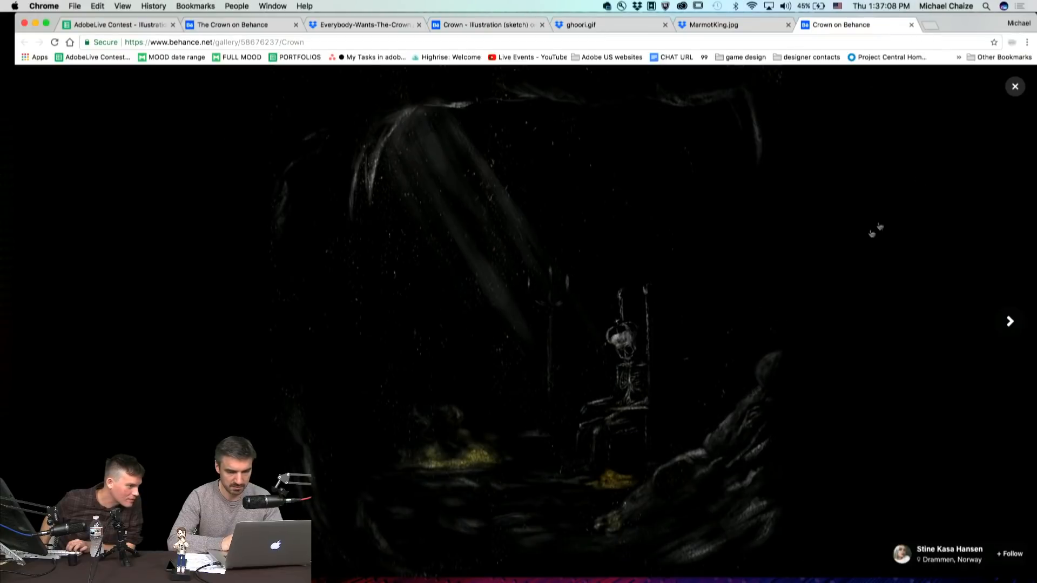
click(1015, 86)
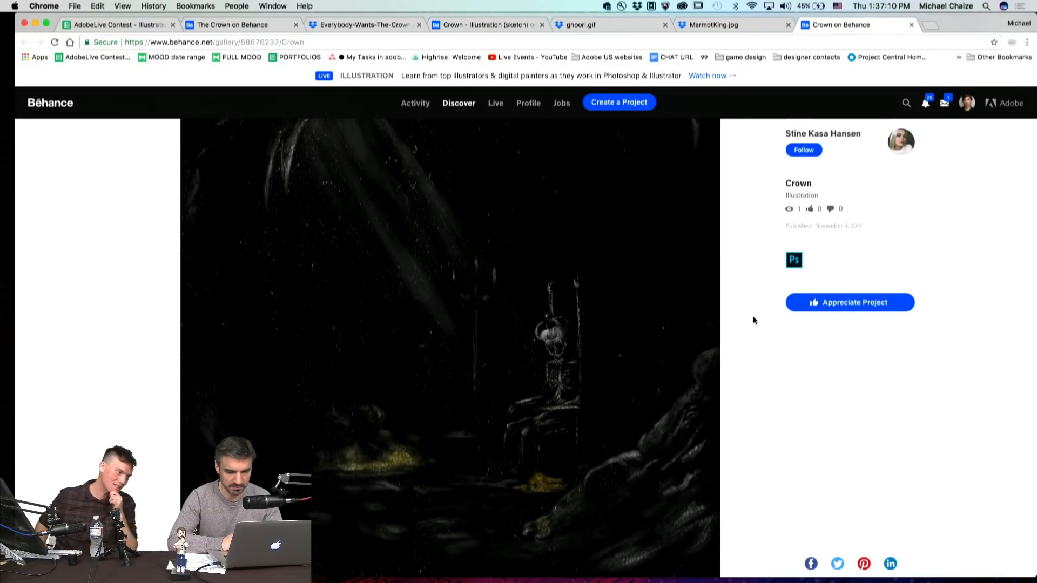
scroll(580, 340, up, 3)
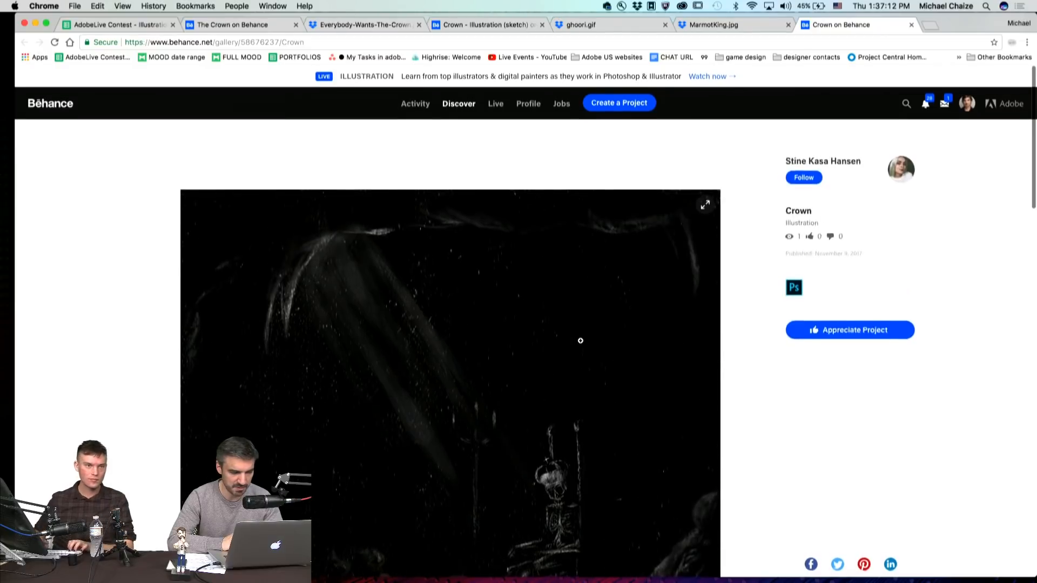
scroll(580, 341, down, 10)
scroll(580, 341, up, 10)
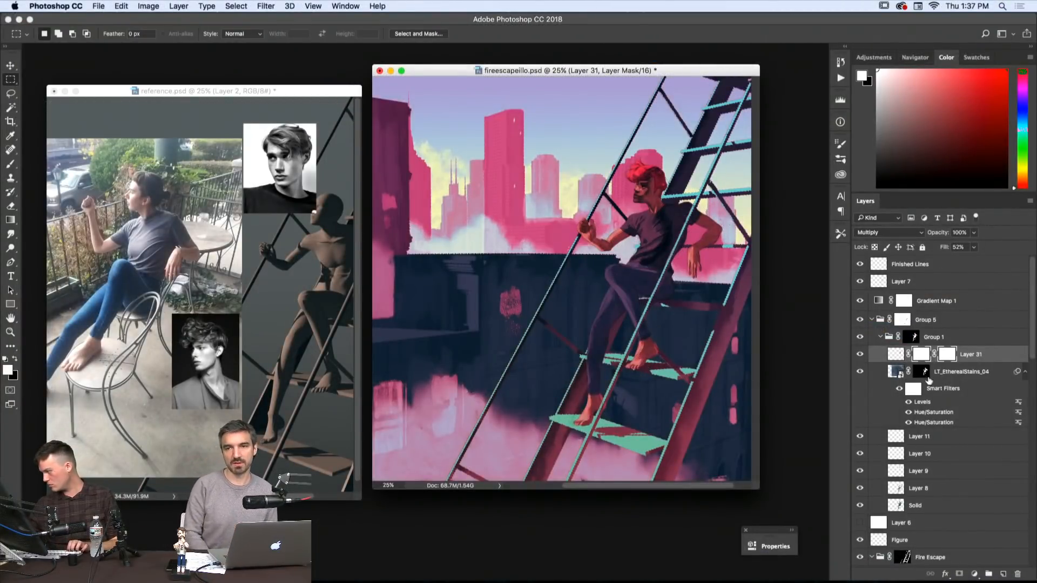
- Load the LT_EtherealStains_04 mask as a selection, invert it, and fill Layer 31's mask with black at 100% opacity before deselecting
super+click(924, 371)
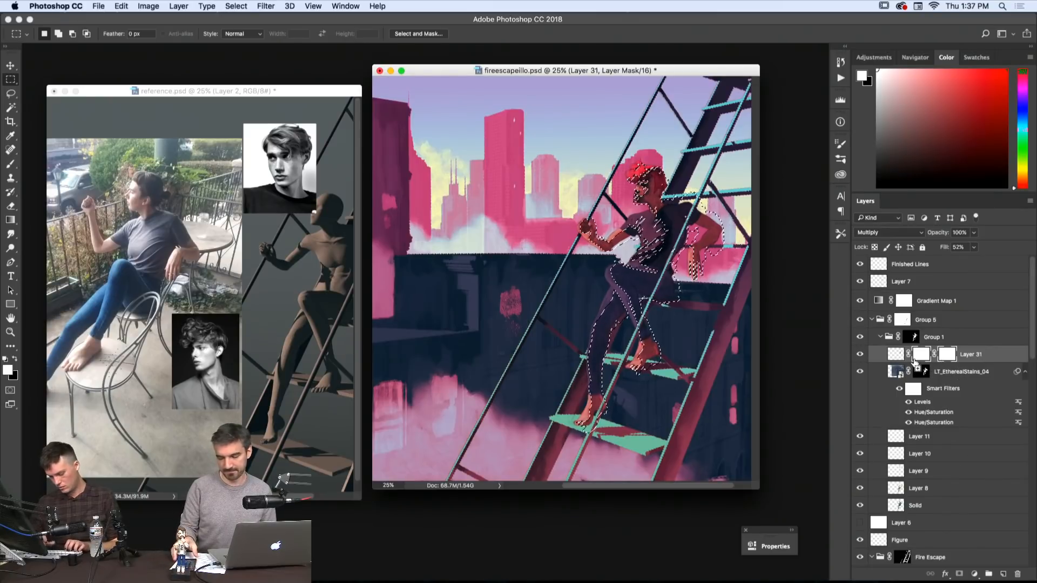
key(shift+super+i)
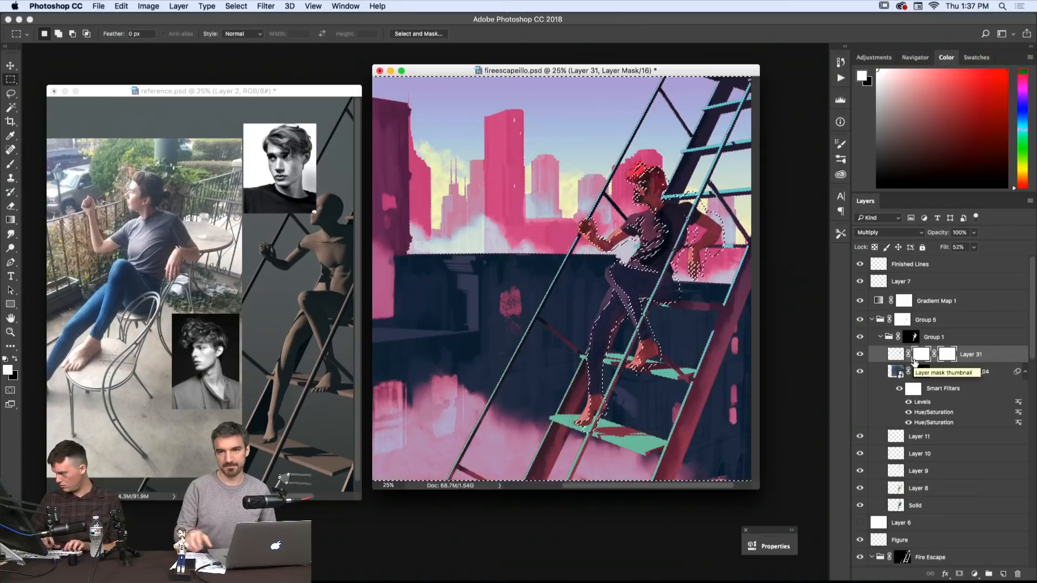
key(x)
key(shift+BackSpace)
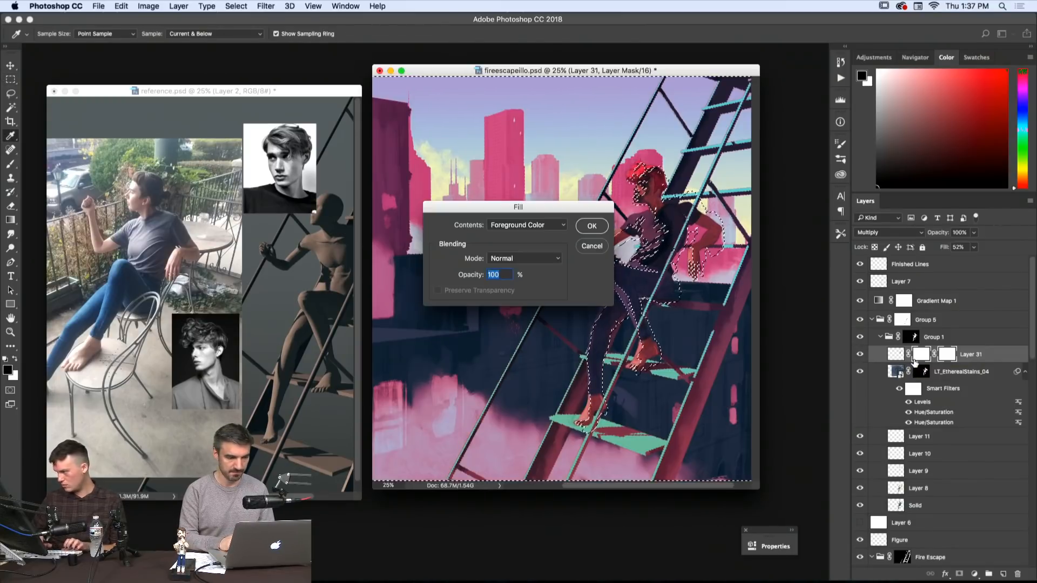
key(Return)
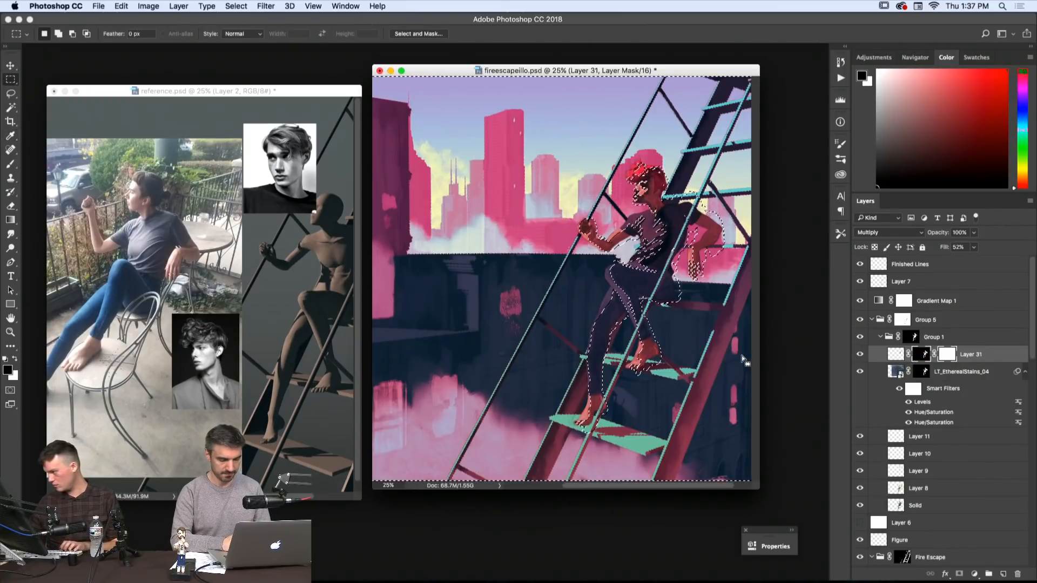
key(super+d)
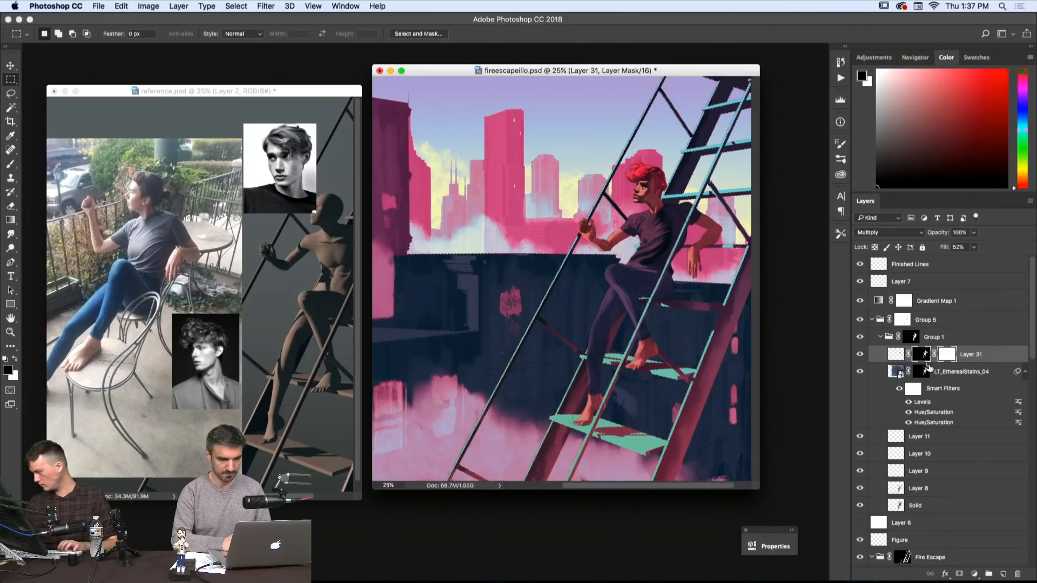
- Target Layer 31's pixels and refine the dark blue shading around the figure's raised forearm using the Brush, Smudge and Eraser tools
click(894, 357)
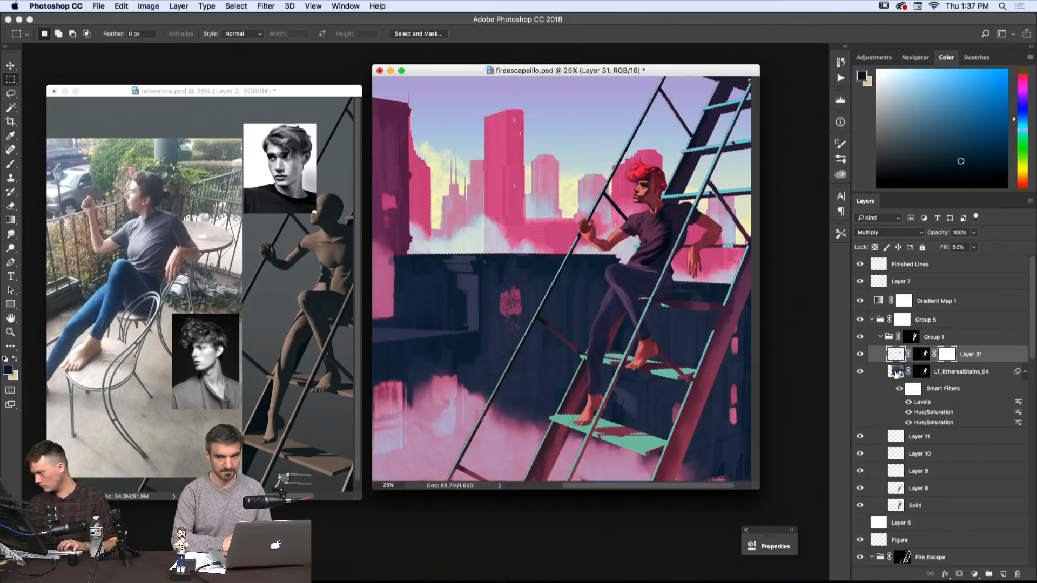
key(b)
key(r)
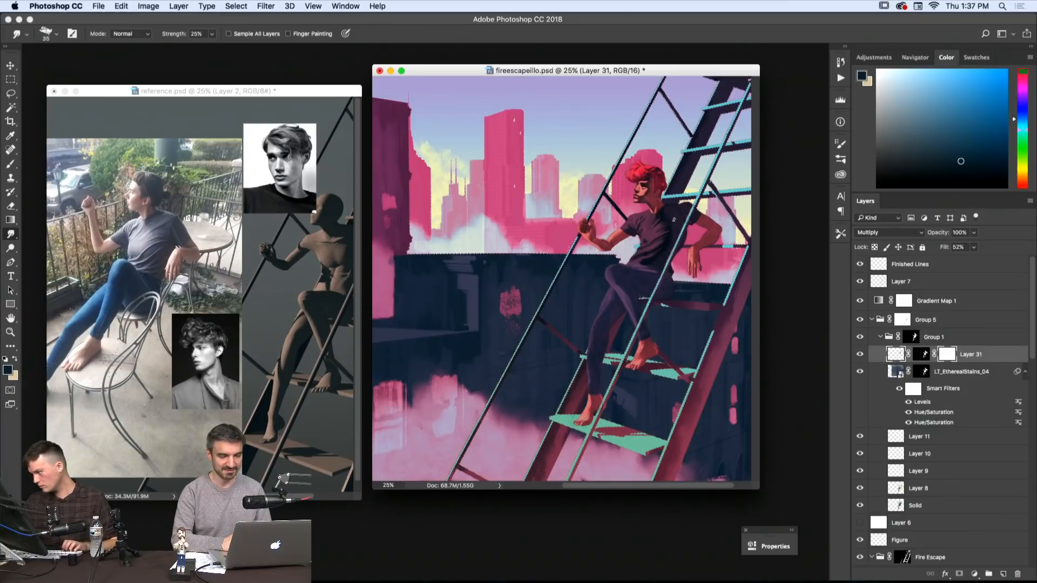
key(b)
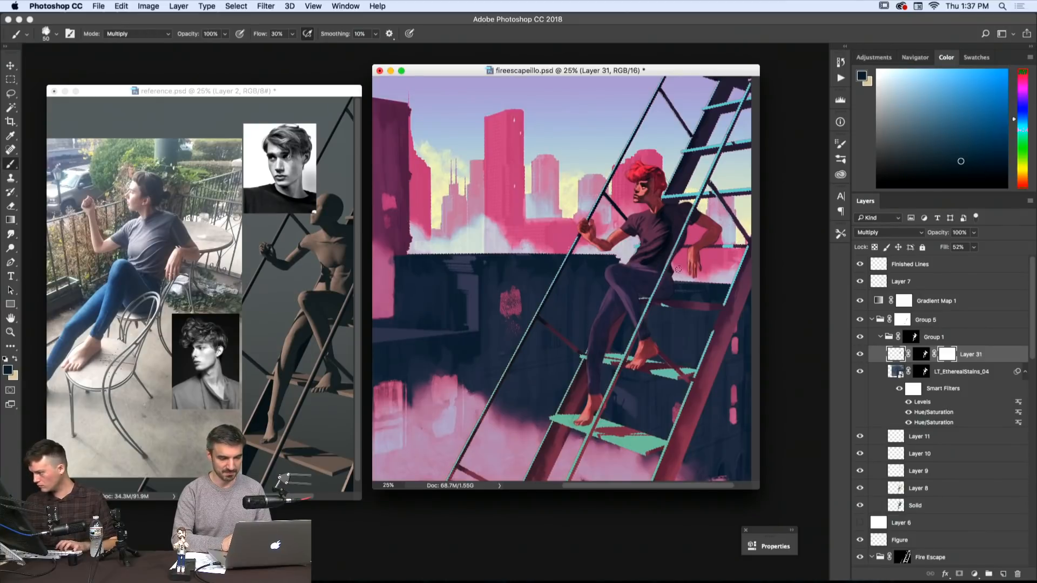
drag(609, 246, 615, 237)
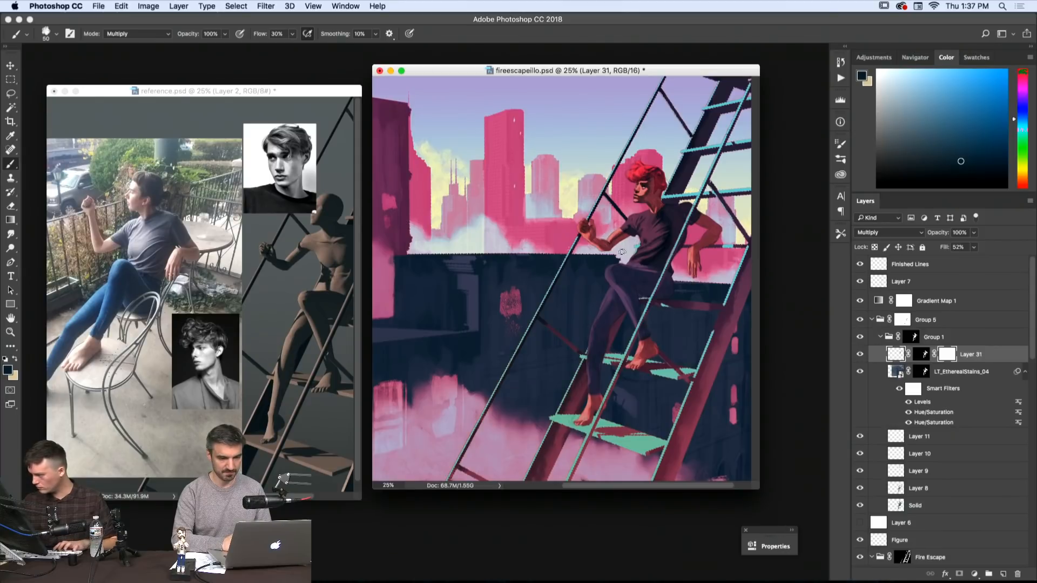
key(r)
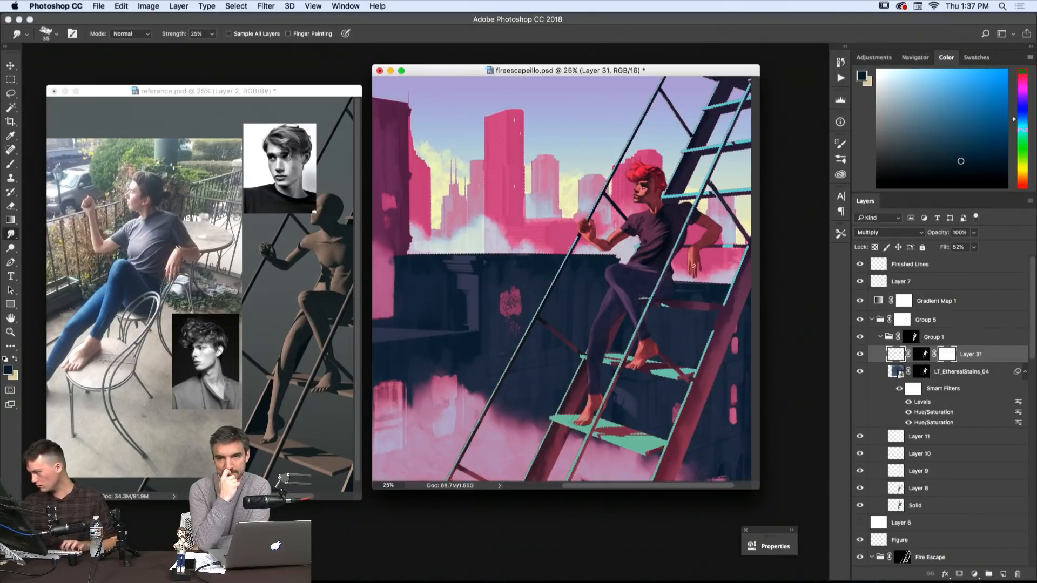
key(b)
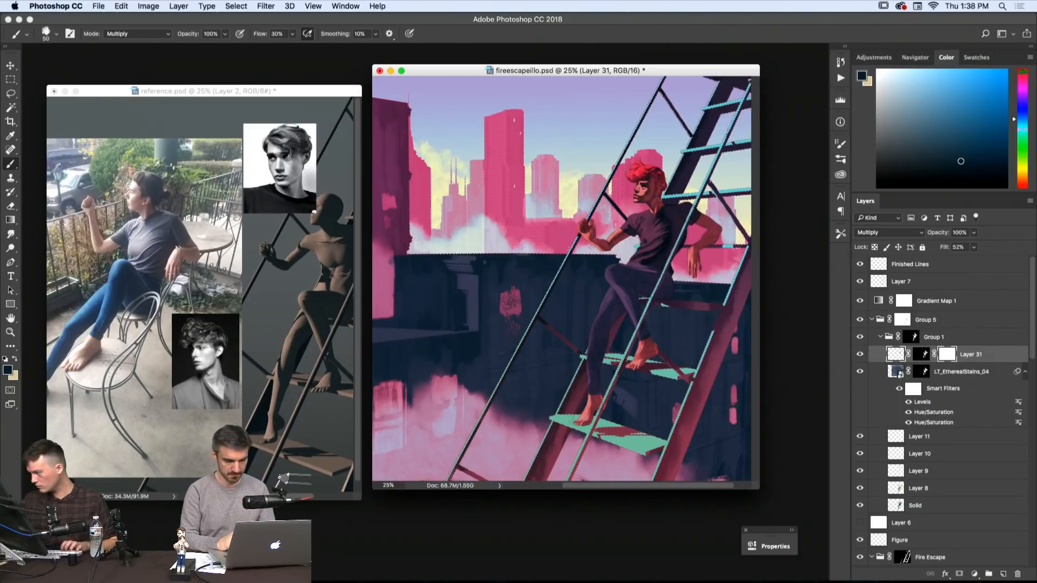
key(r)
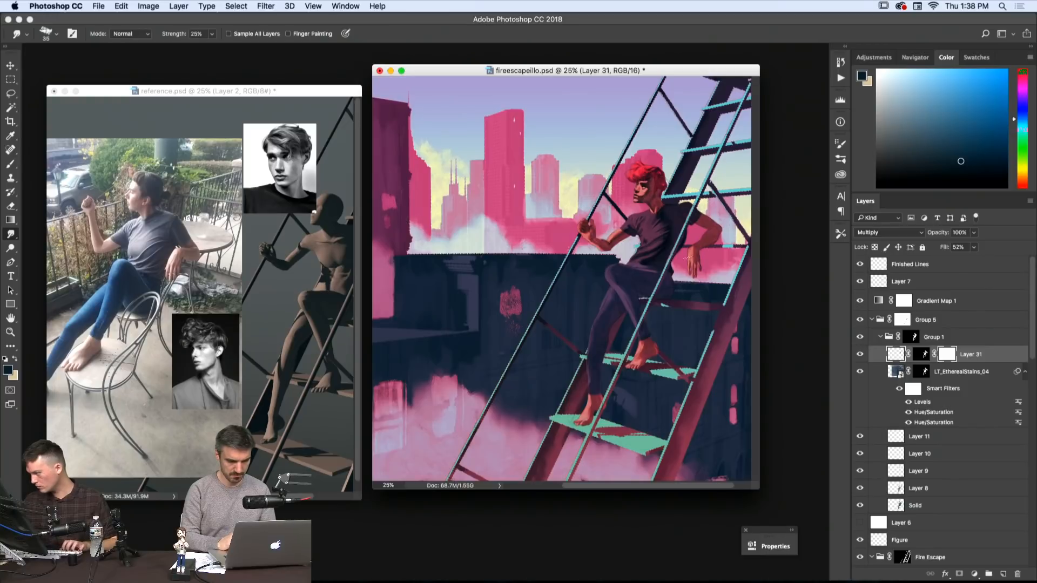
key(e)
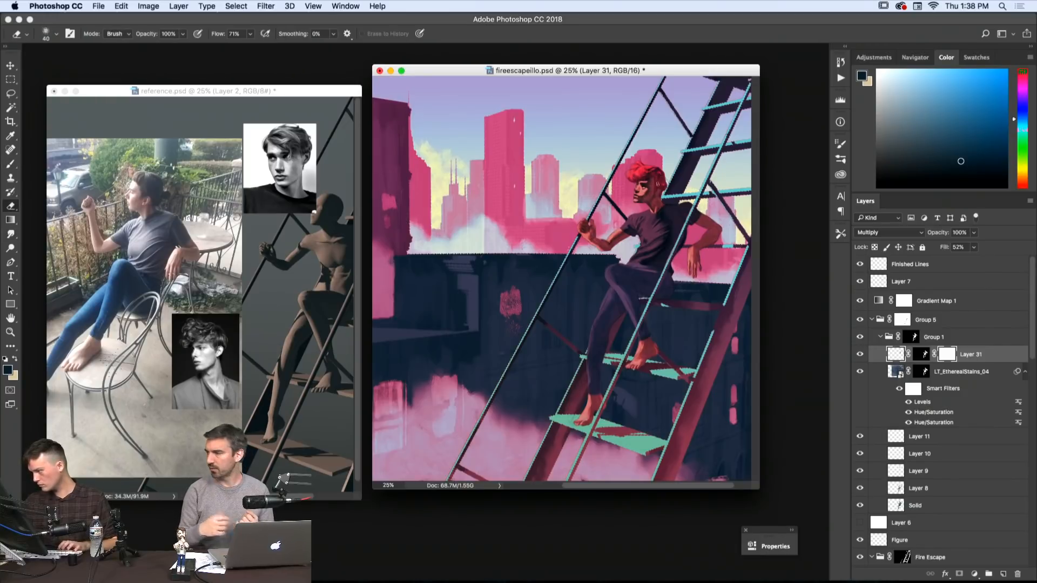
key(b)
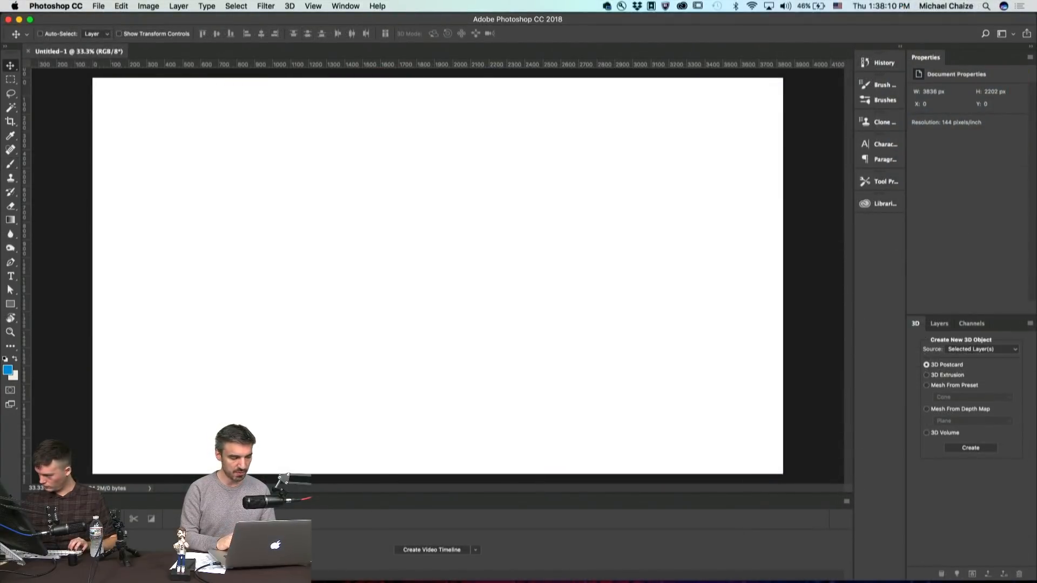
- Show the brush presets and open the Get More Brushes download page in Chrome
click(884, 100)
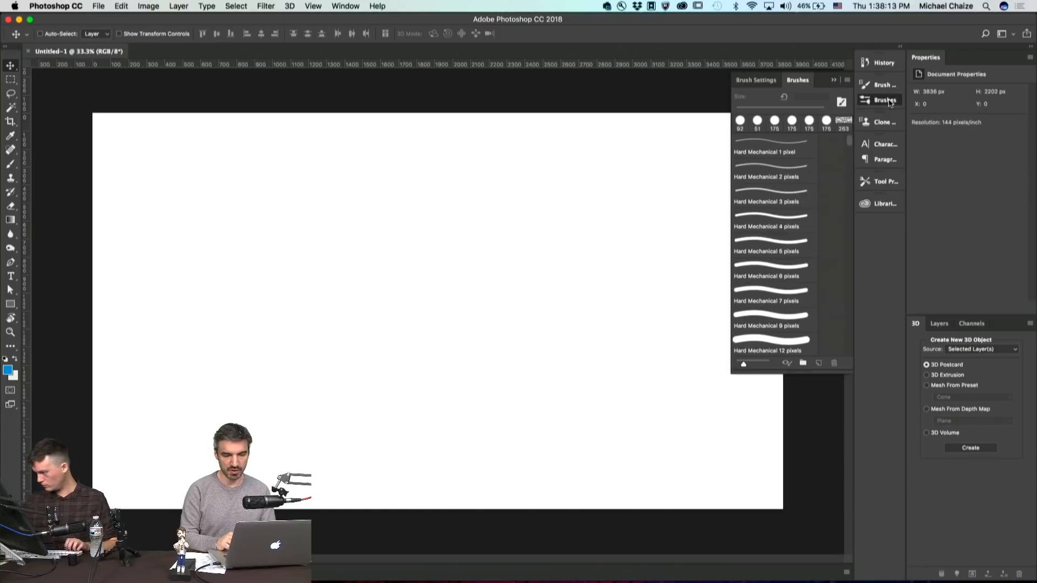
click(846, 80)
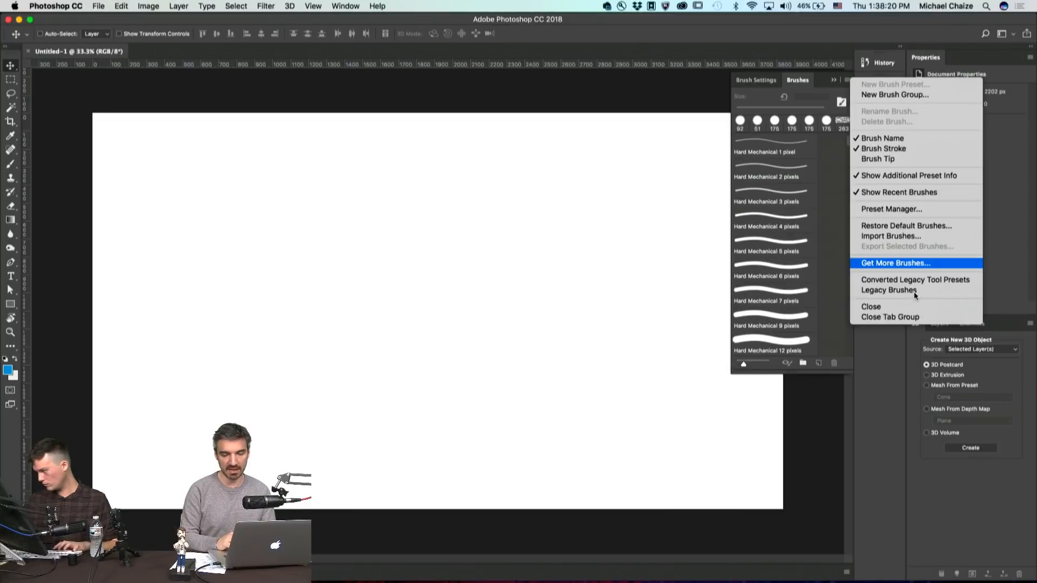
click(930, 265)
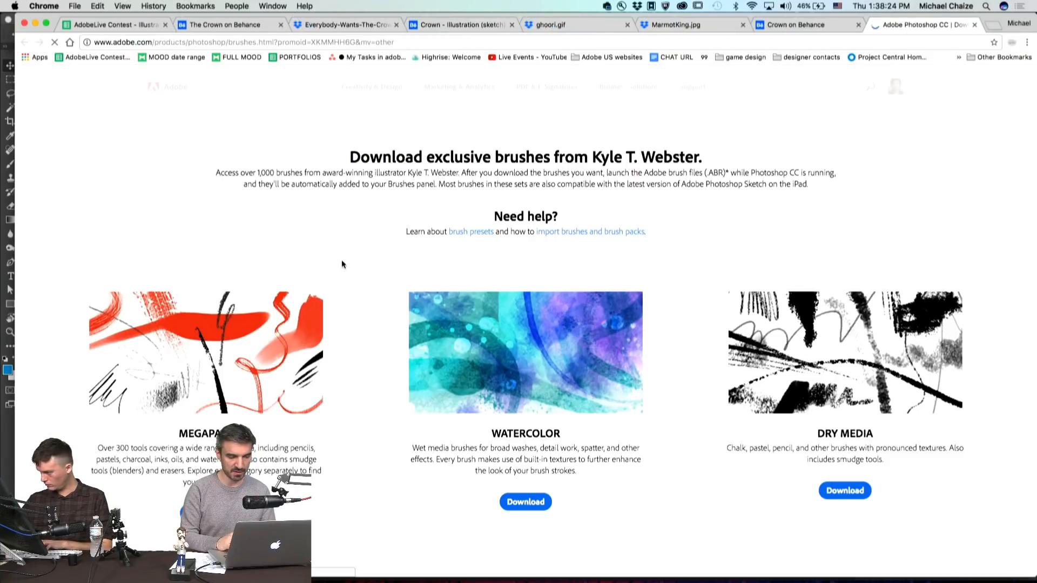
- Browse the downloadable brush packs down to Impressionist, Letterers and Halftones, and return to the blank Photoshop document
scroll(341, 261, down, 6)
scroll(342, 264, down, 10)
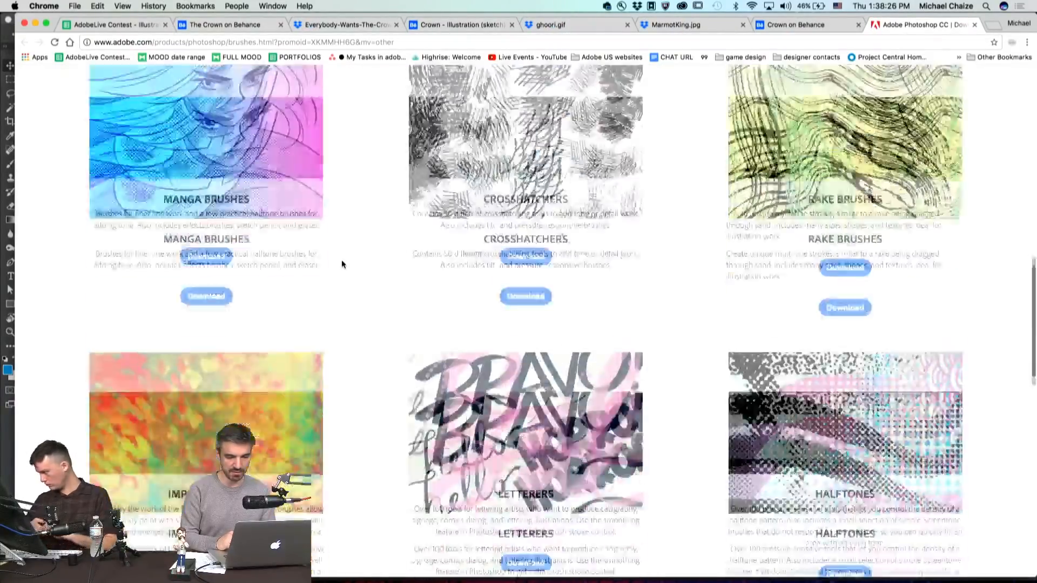
scroll(341, 264, down, 5)
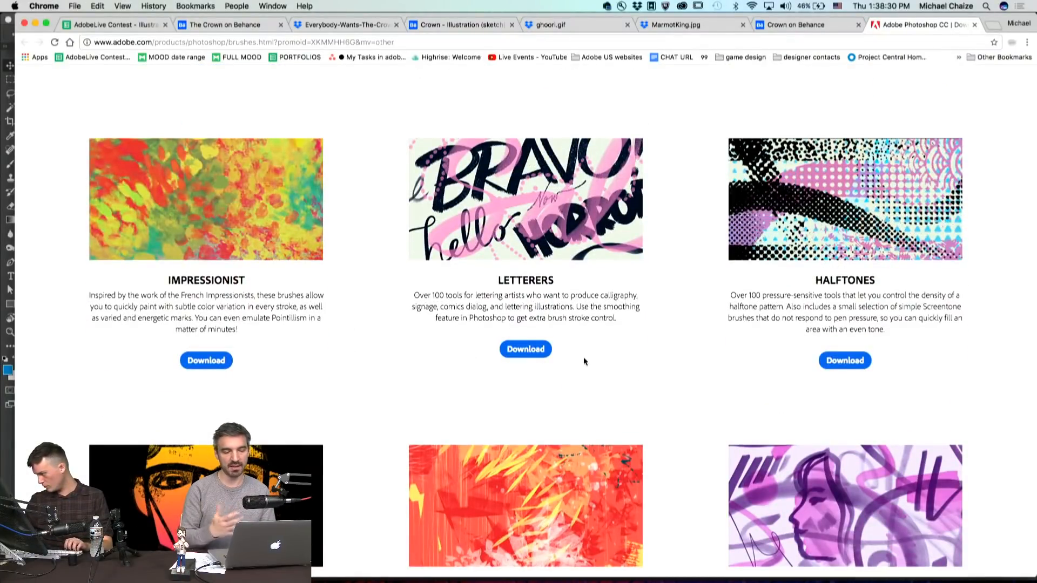
click(5, 420)
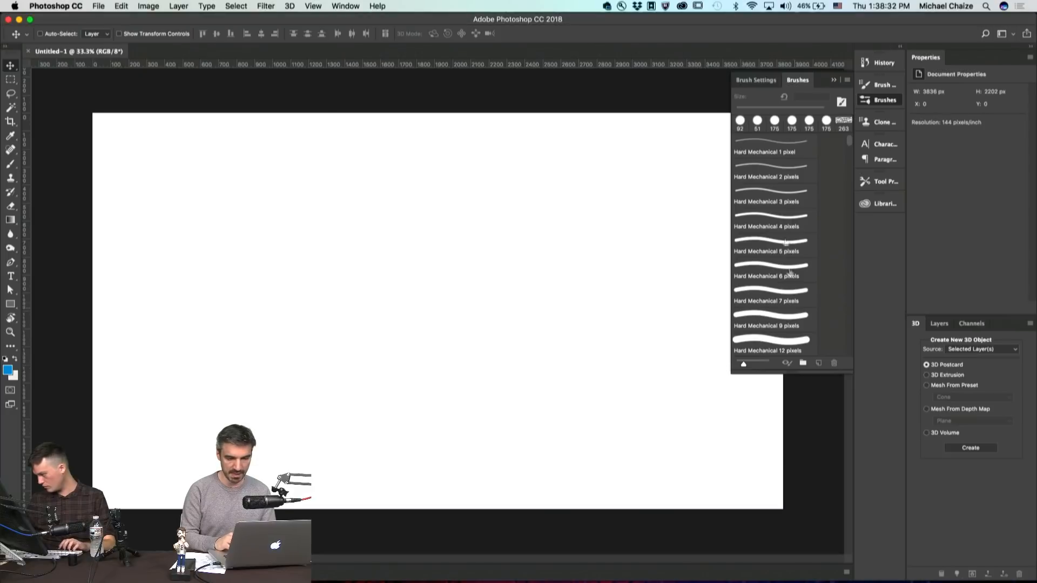
- Enlarge the brush presets list, collapse the letterers, halftones_and_screentones and megapack groups, and hide the list
drag(730, 371, 366, 423)
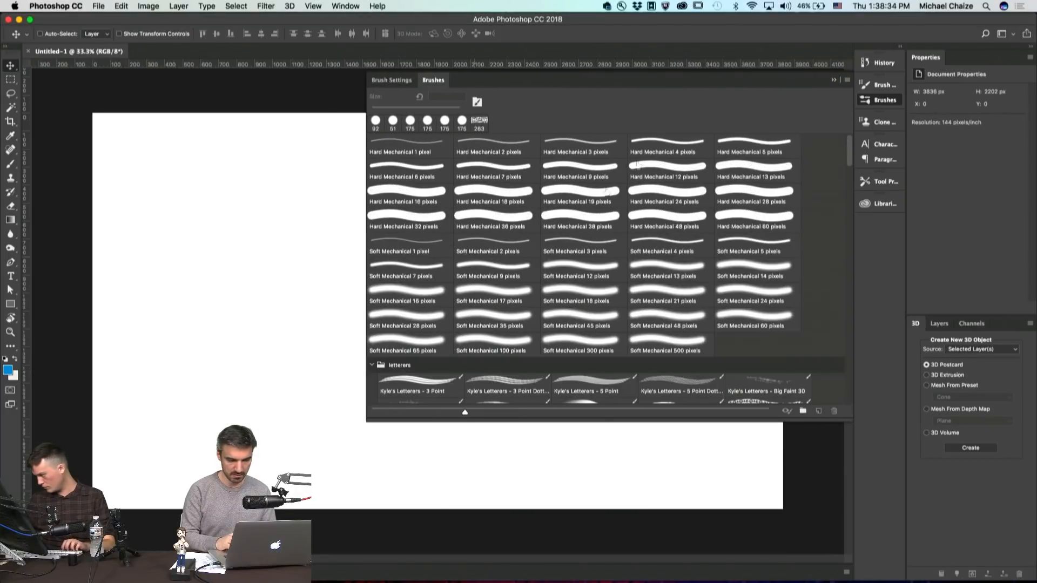
click(372, 365)
click(372, 380)
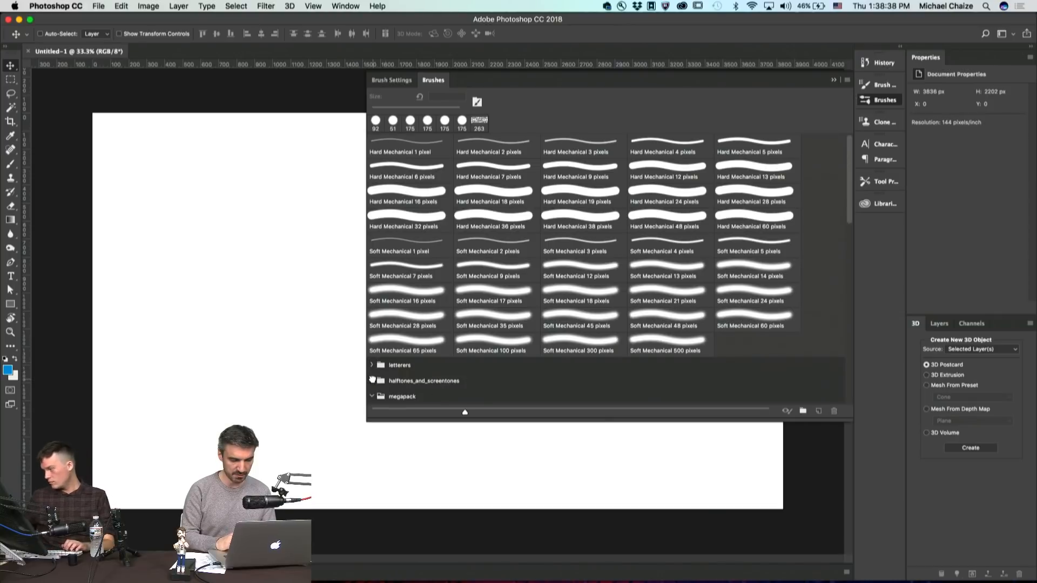
click(371, 396)
scroll(394, 290, down, 5)
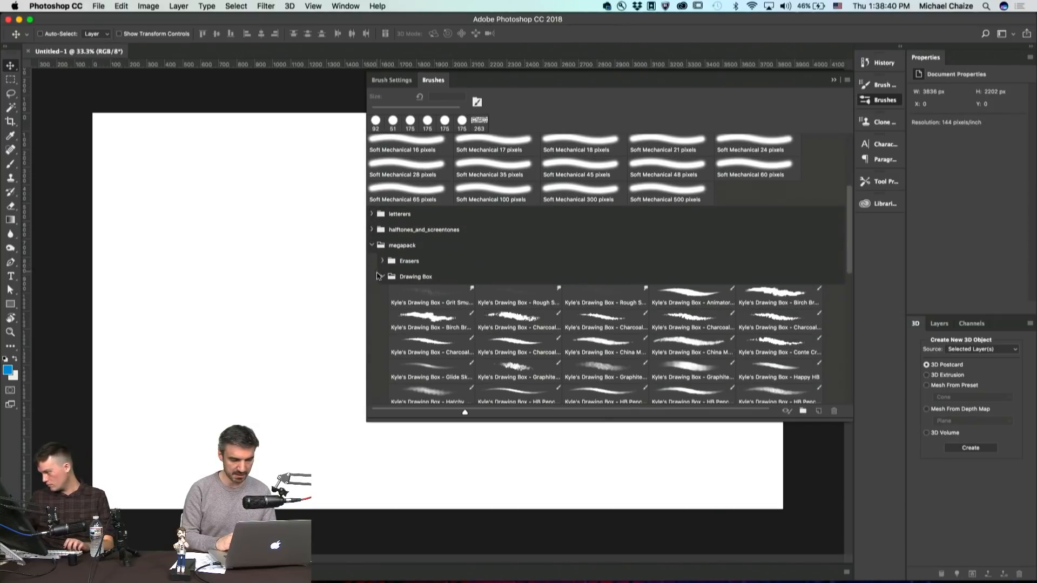
click(379, 277)
click(371, 245)
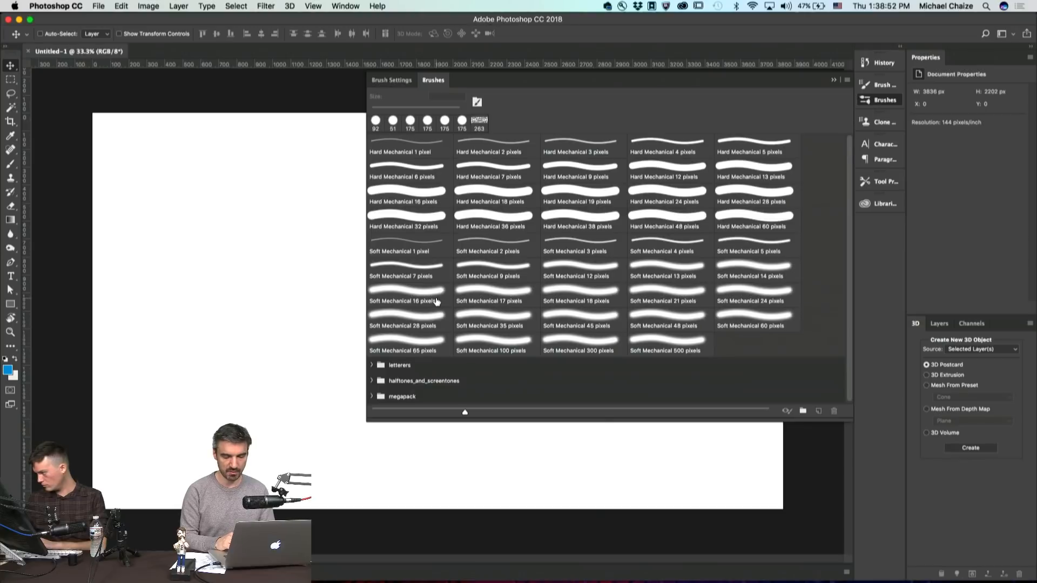
click(833, 79)
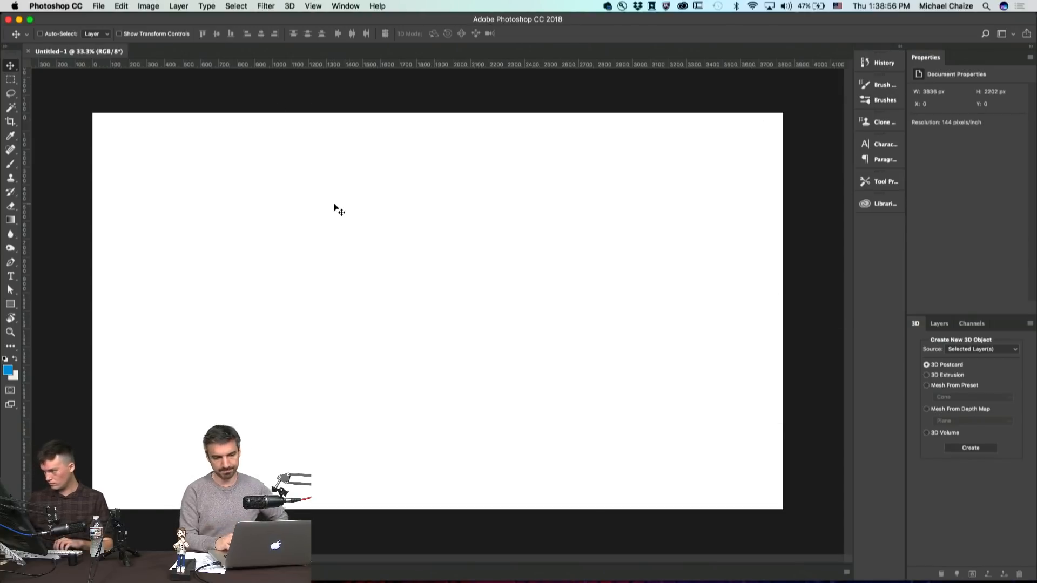
- Switch to the workspace that shows Color, Layers and Libraries, and add a blank layer above the Background
click(345, 6)
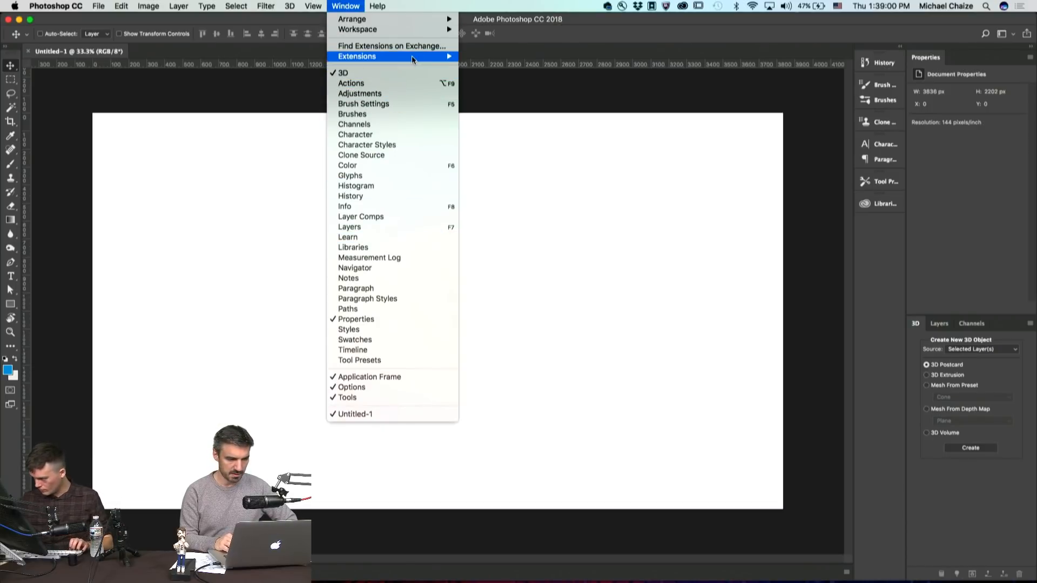
mouse_move(416, 29)
click(506, 29)
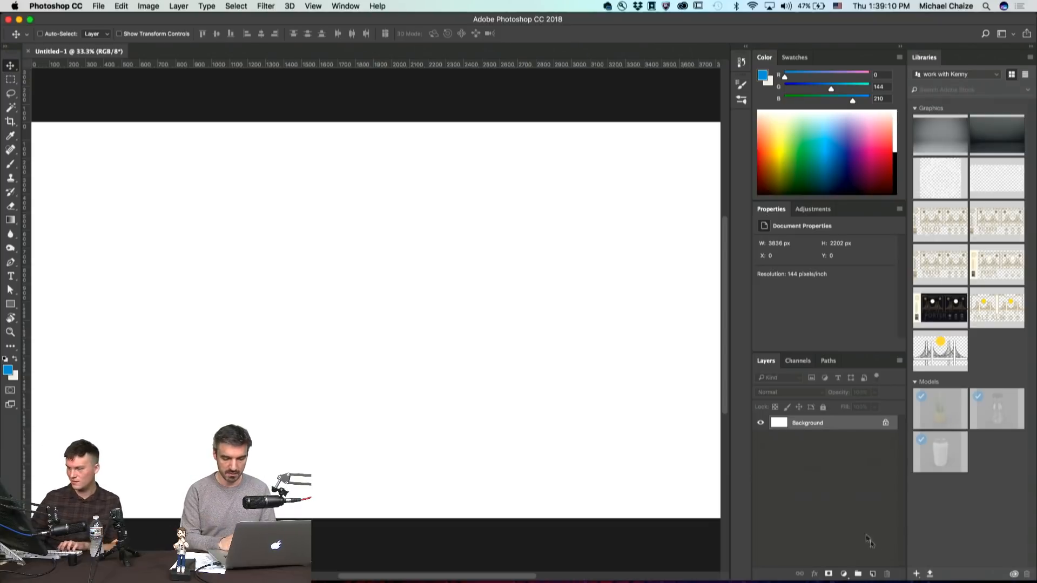
click(873, 573)
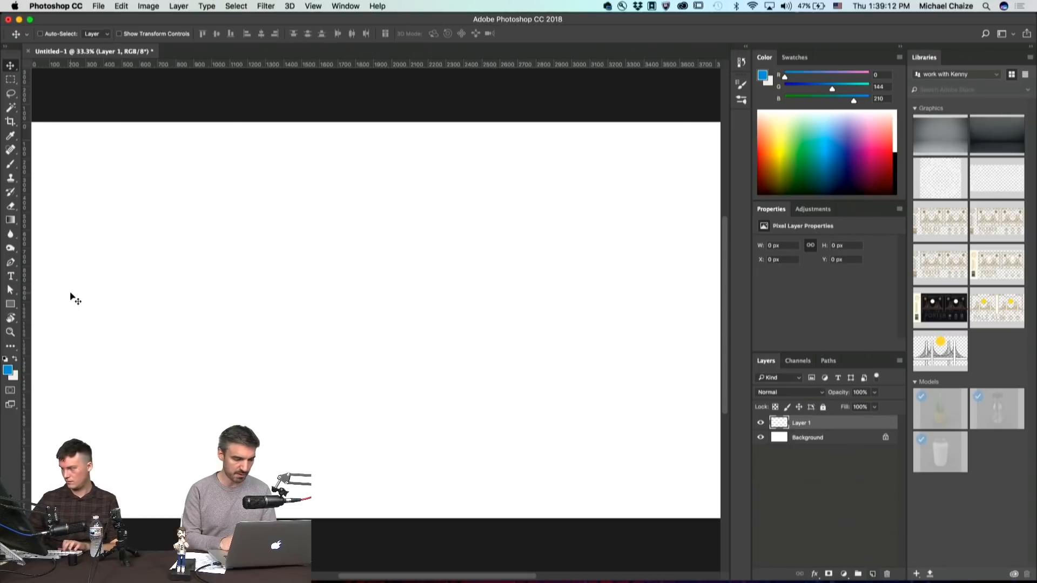
- Swap the foreground and background colours and set the foreground to mid grey, RGB 117, 116, 116
click(15, 359)
click(8, 369)
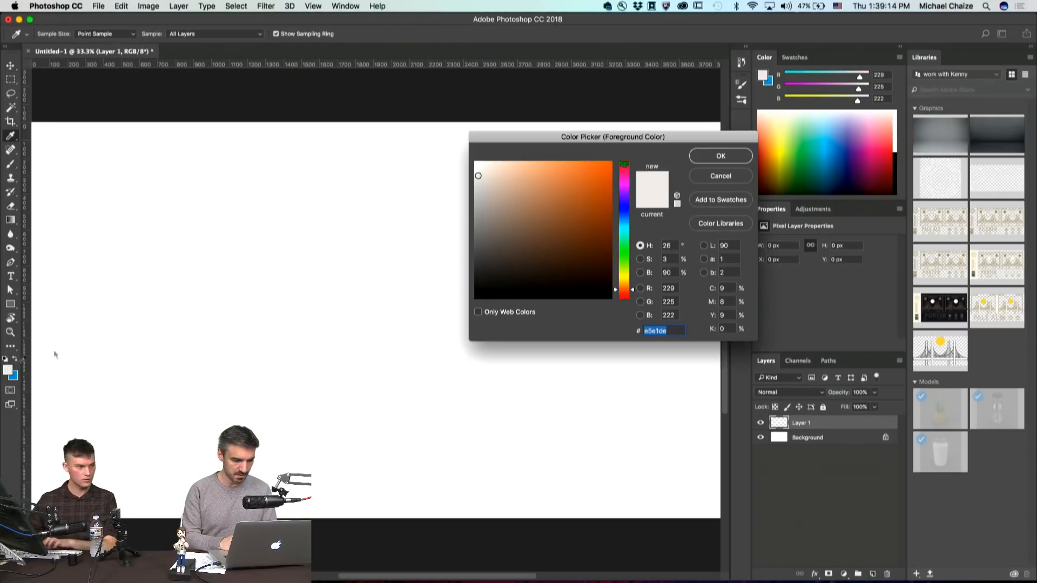
drag(491, 222, 476, 235)
click(739, 158)
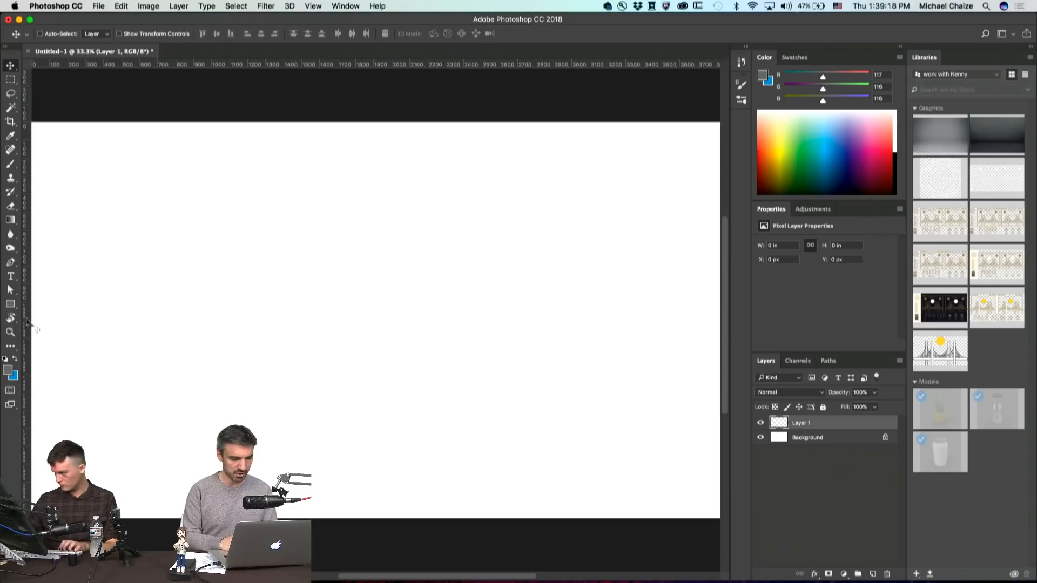
- Draw a grey rectangle about 912 × 1617 px near the canvas centre and move it to about X 1462, Y 174 px
click(10, 304)
drag(297, 189, 462, 479)
key(v)
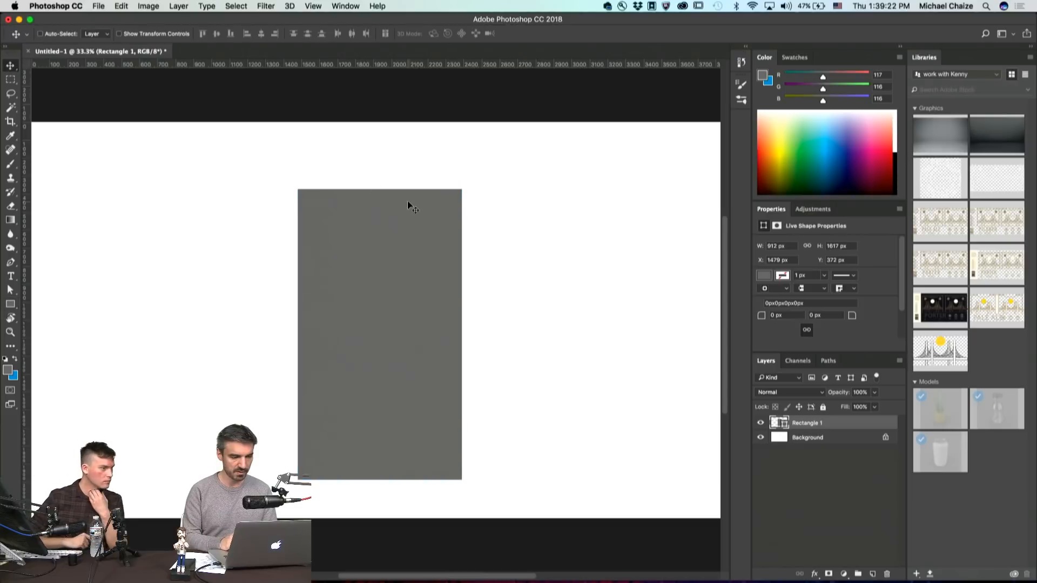
drag(402, 219, 394, 189)
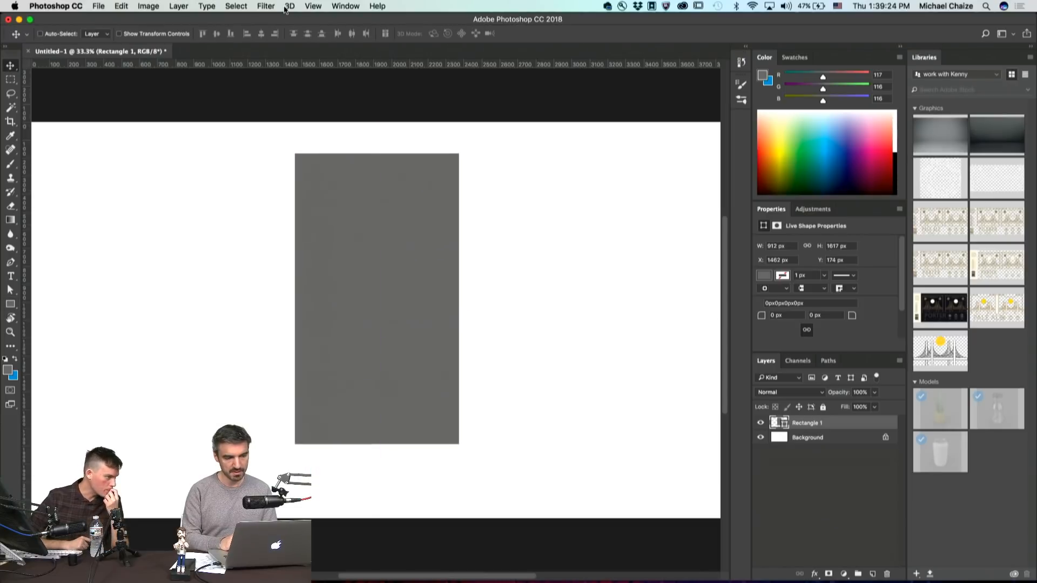
- Try to create a 3D extrusion from the selected rectangle layer, accepting the switch to the 3D workspace
click(289, 7)
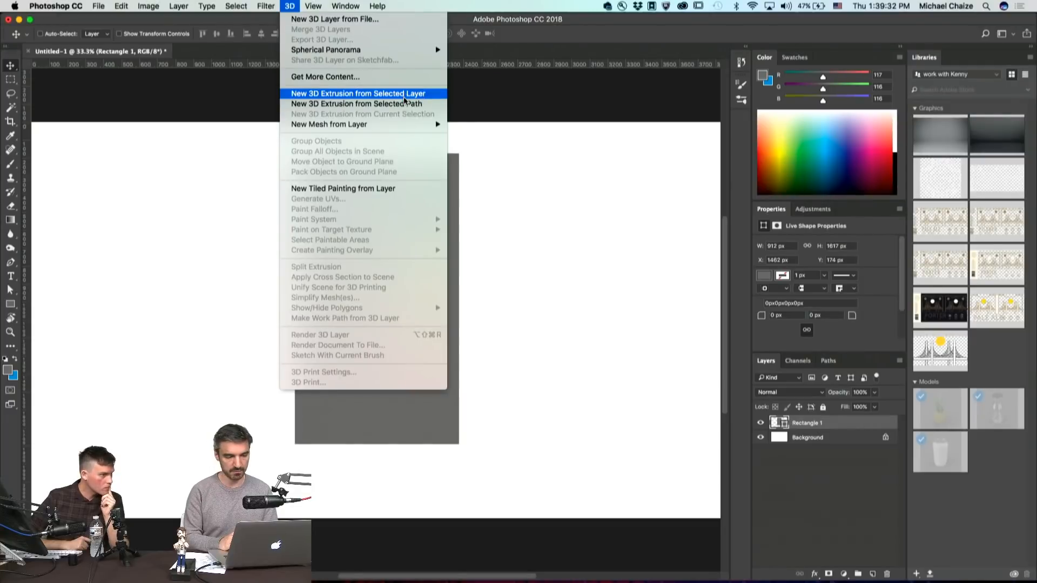
click(417, 93)
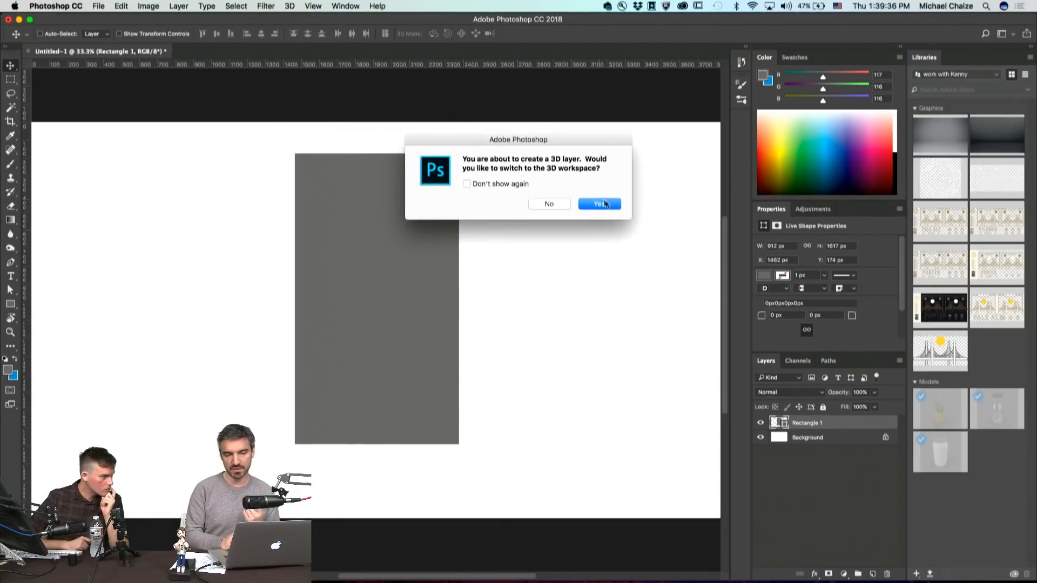
click(603, 203)
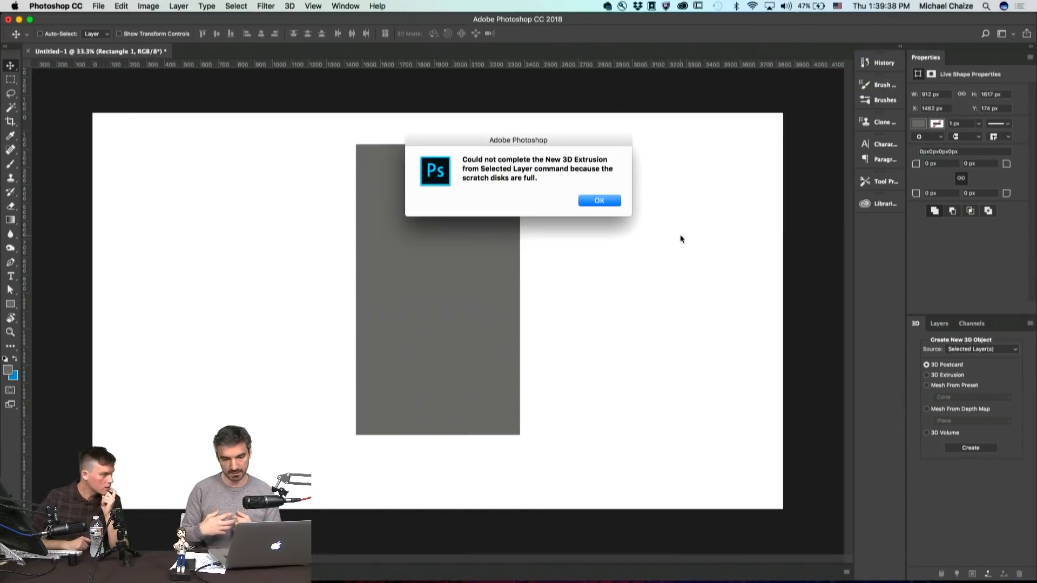
click(606, 205)
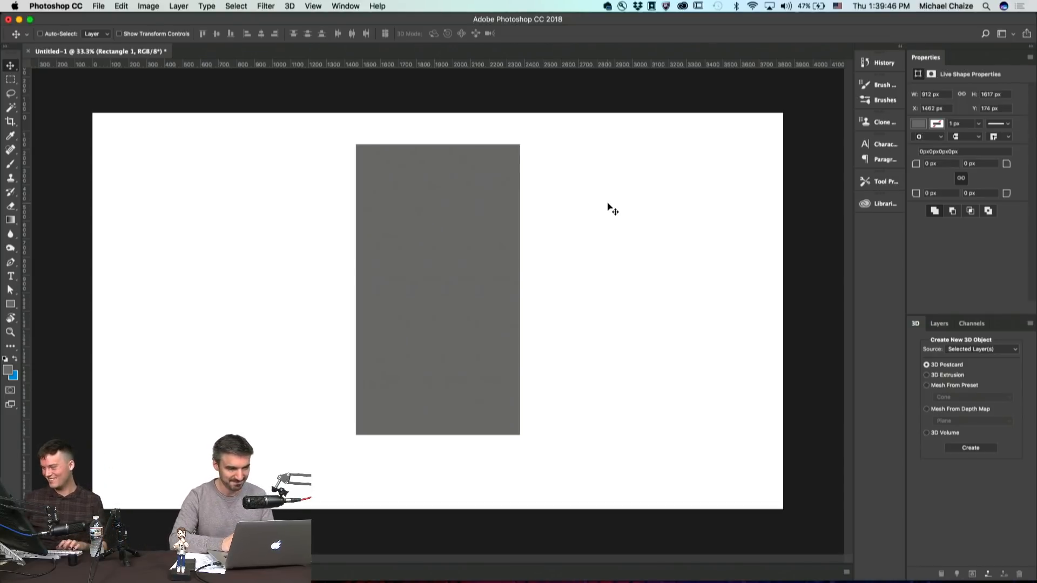
- Return to fireescapeillo.psd and refine Layer 31's dark blue shading around the figure's hip and seat using the Brush and Smudge tools
key(super+w)
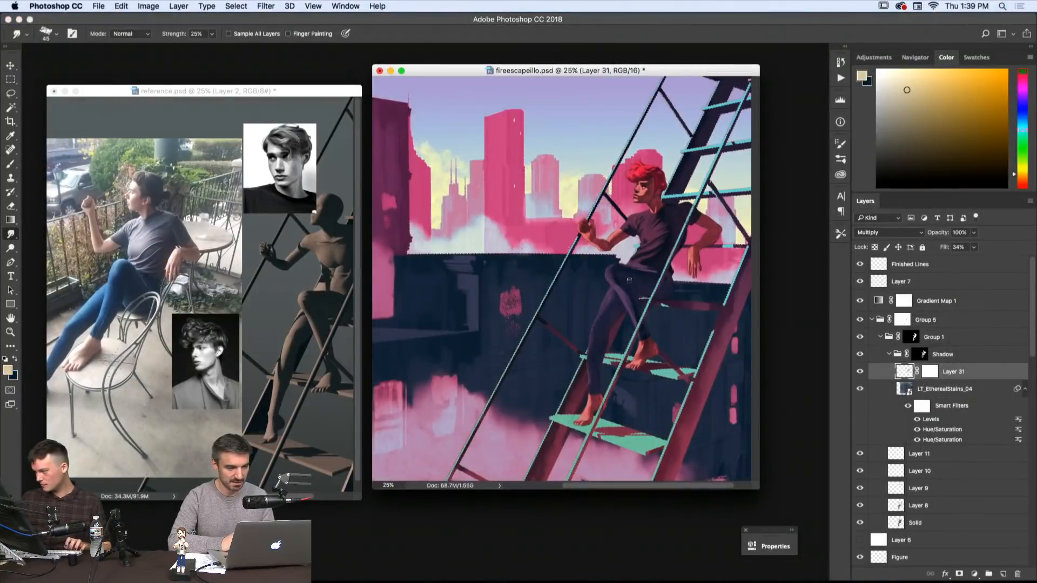
key(b)
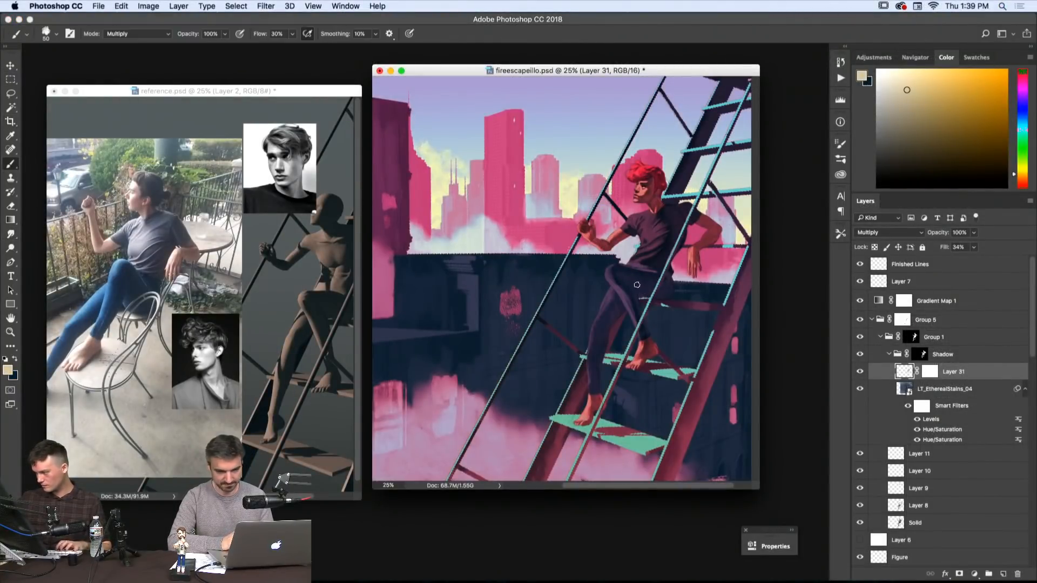
key(x)
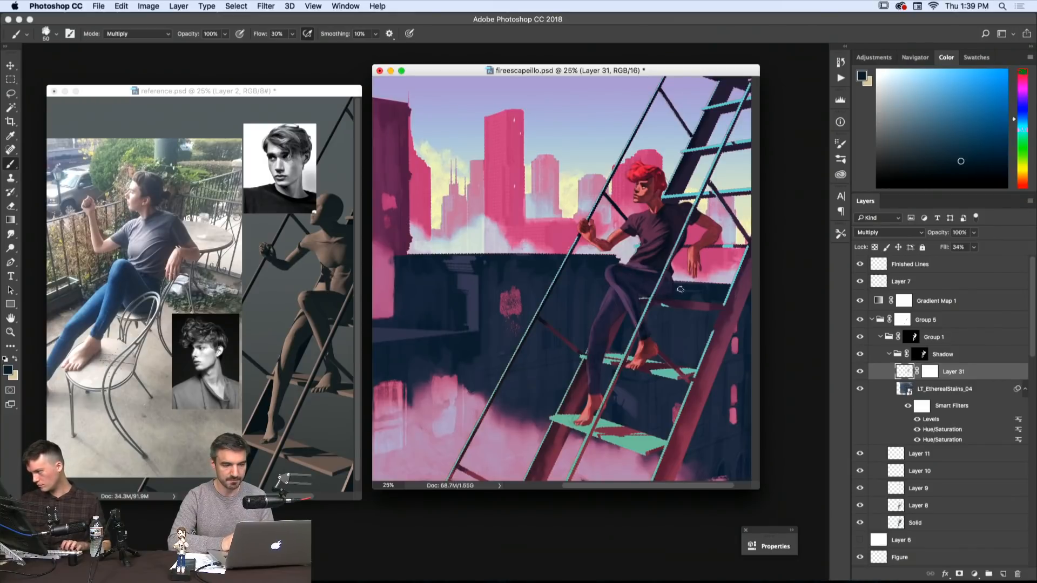
drag(689, 301, 711, 301)
key(x)
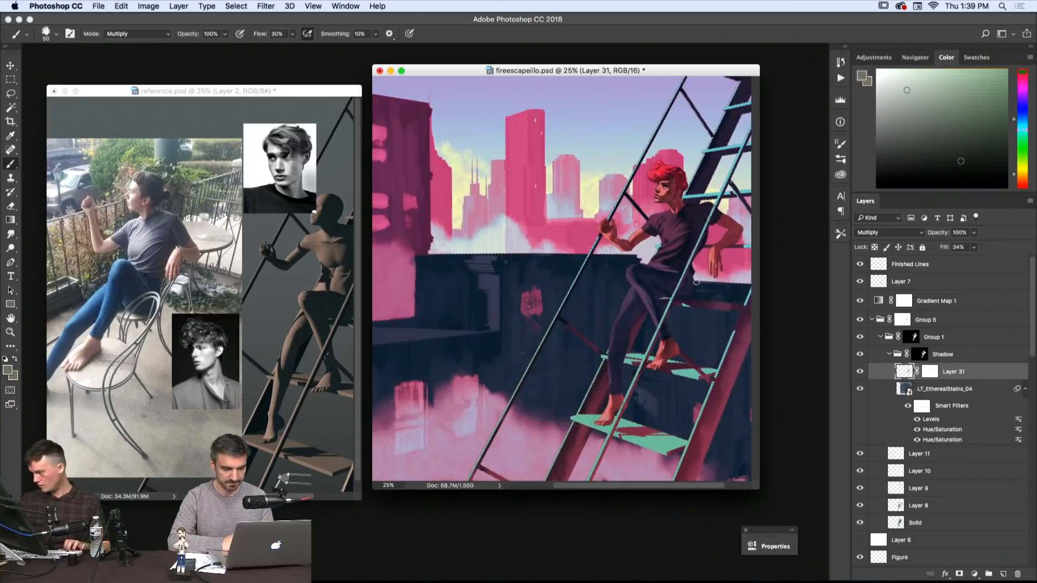
key(r)
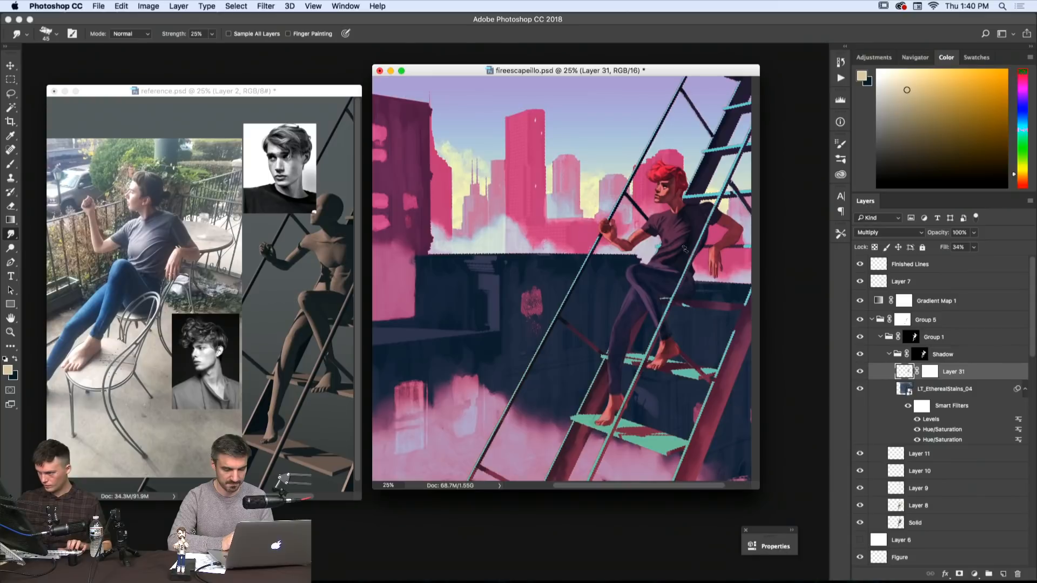
key(x)
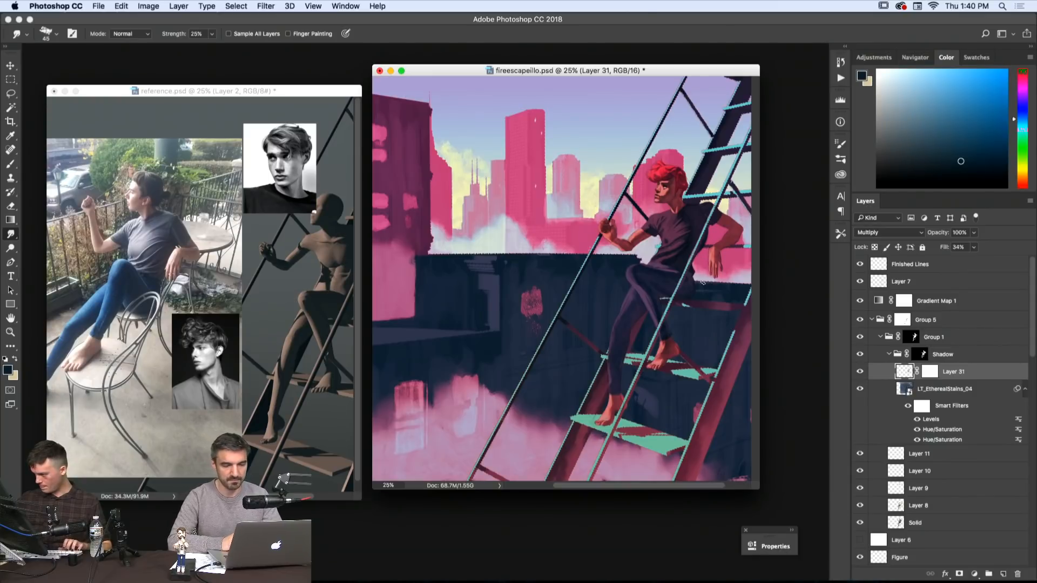
key(b)
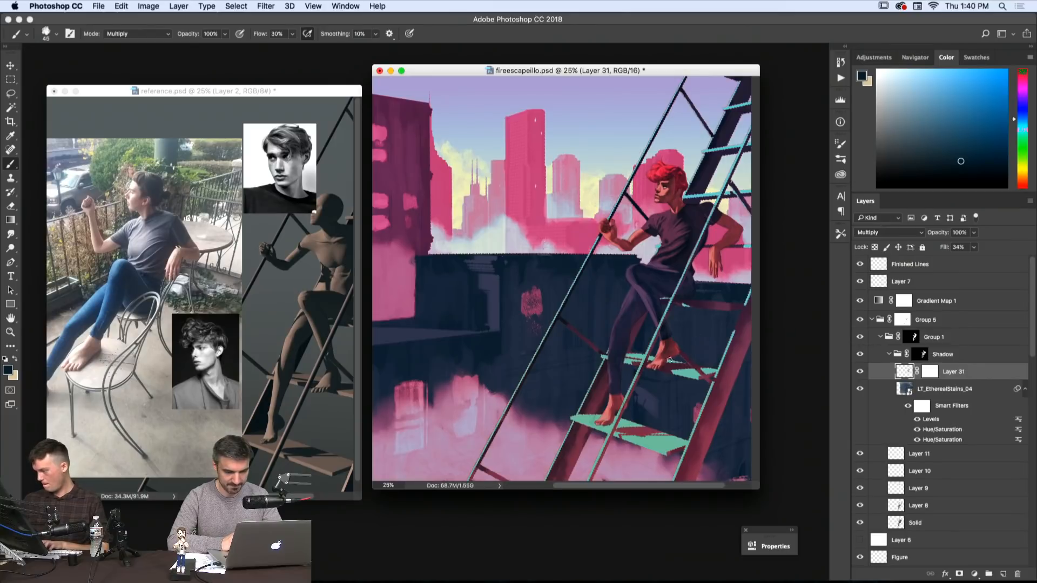
key(r)
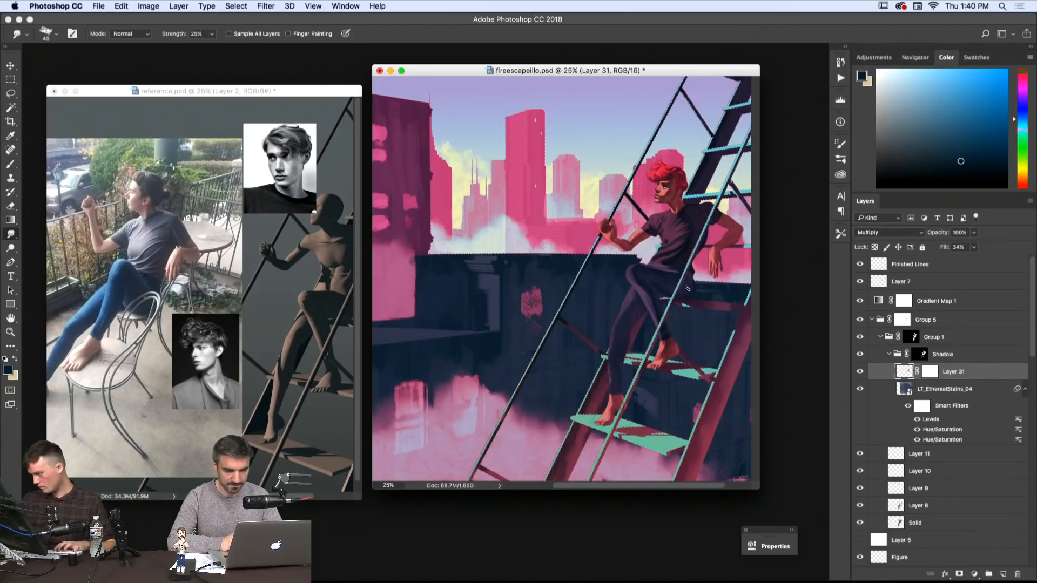
- Paint and blend dark blue shading on the figure's lowered forearm on Layer 31, alternating the Brush and Smudge tools
key(b)
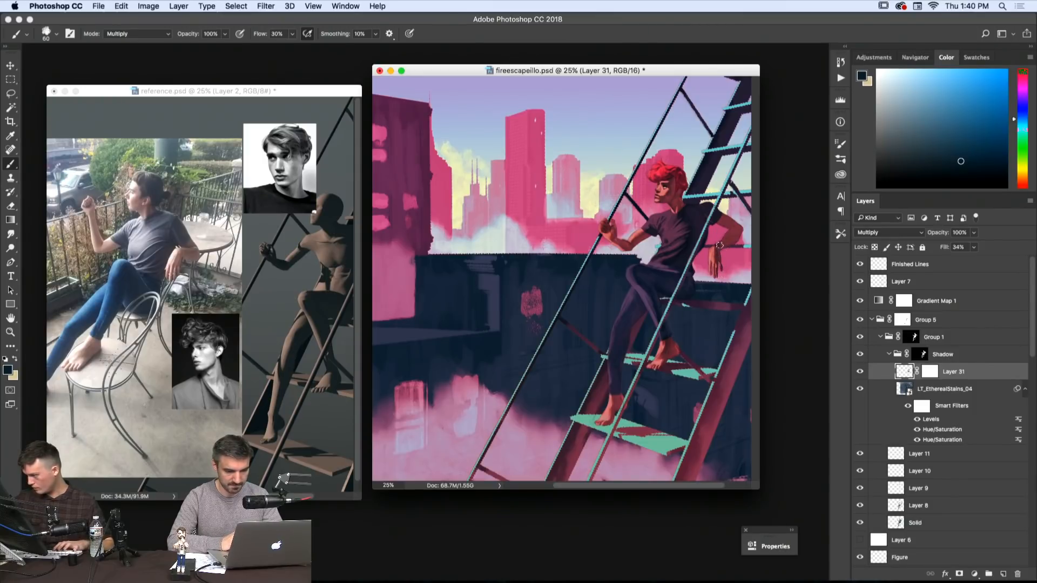
key(r)
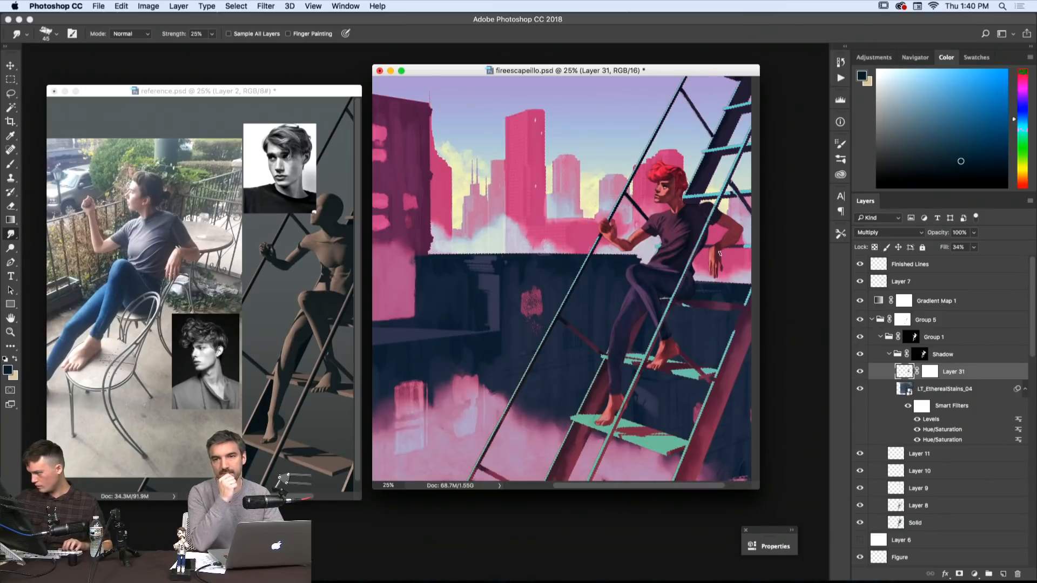
key(b)
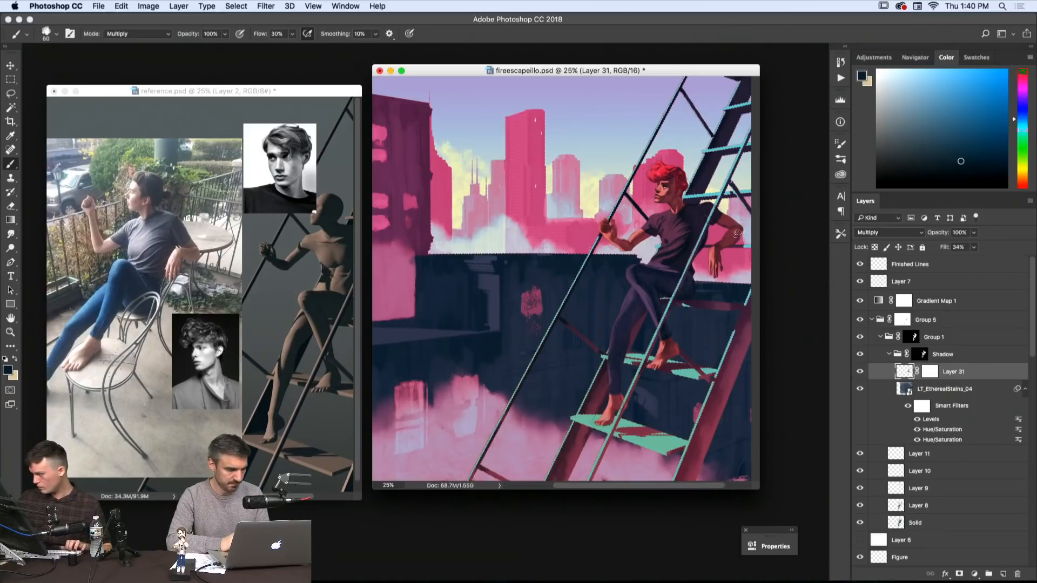
key(r)
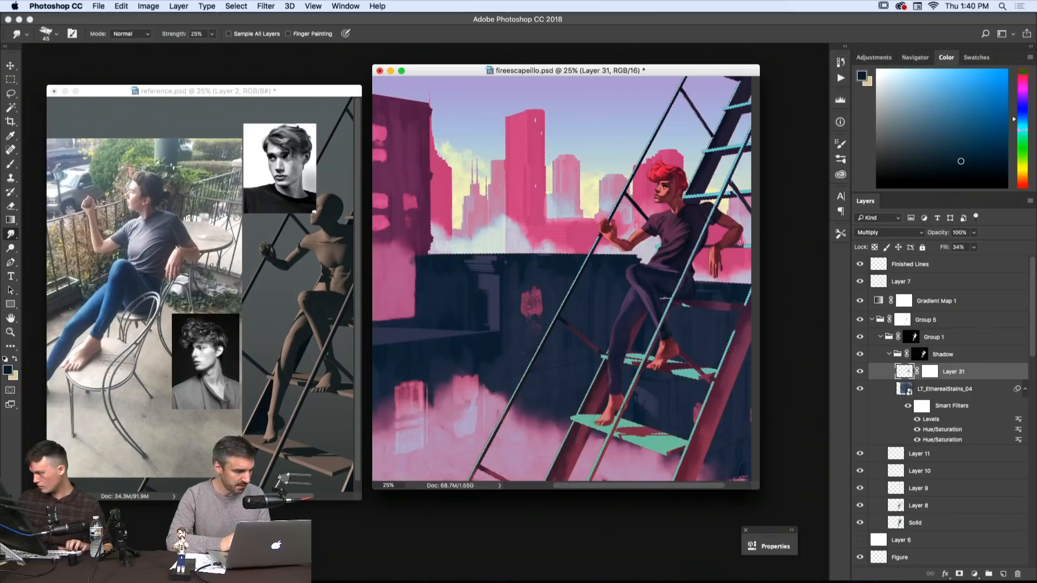
key(b)
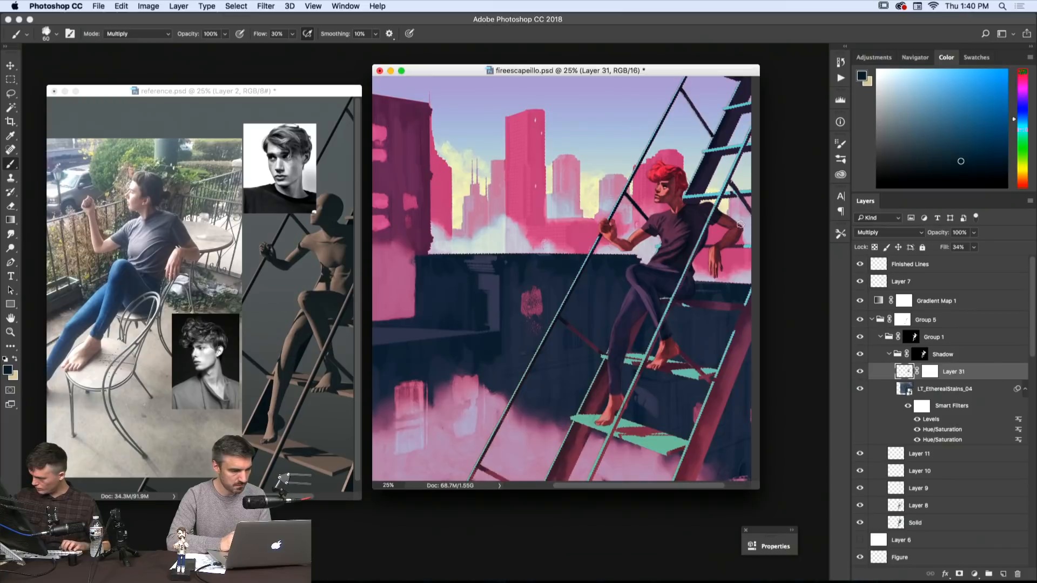
key(r)
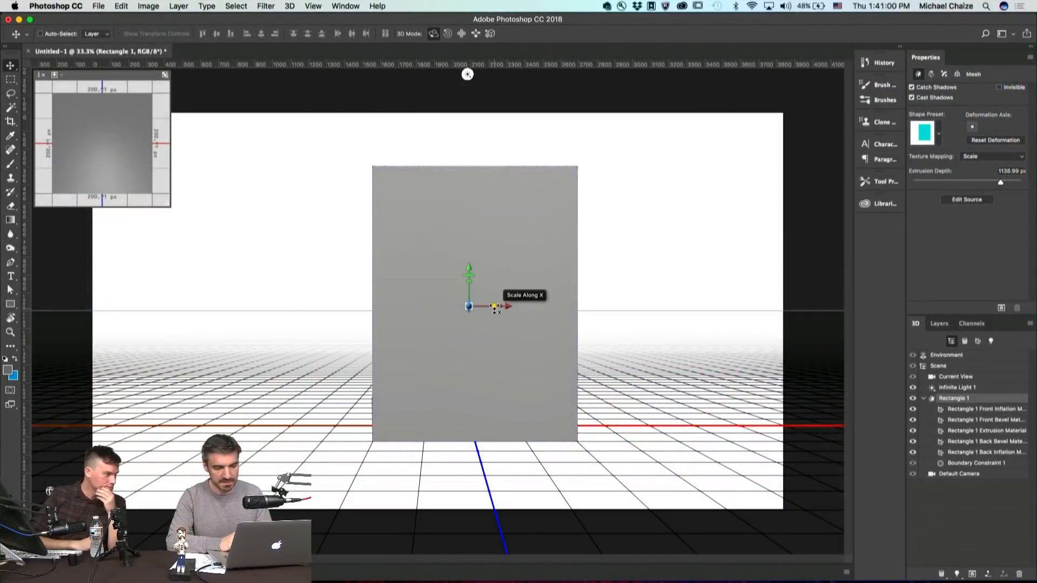
- In Untitled-1, rotate the extruded rectangle about its vertical axis and set its extrusion depth to 1072.14 px
drag(500, 349, 394, 342)
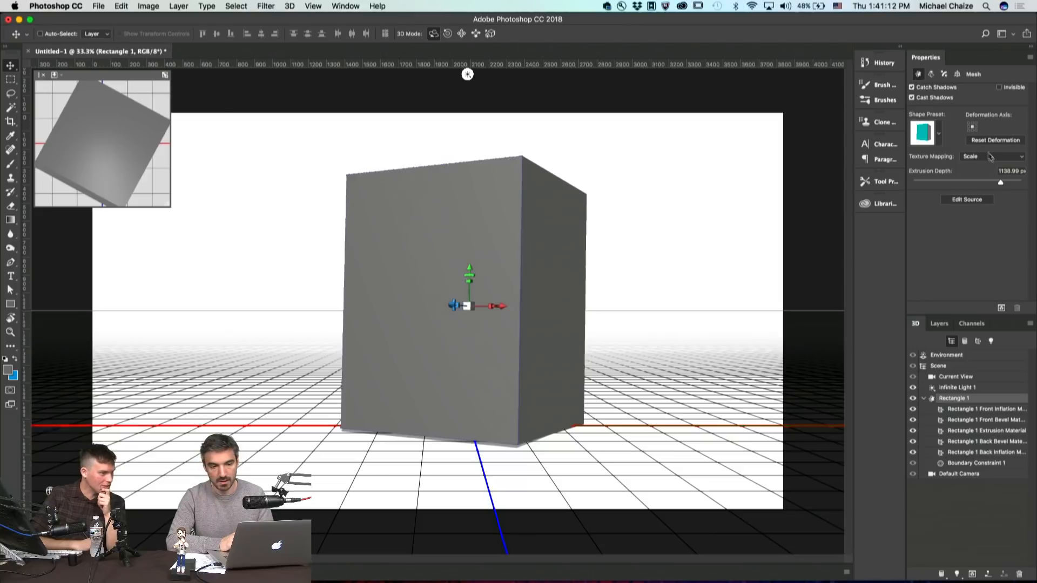
click(931, 74)
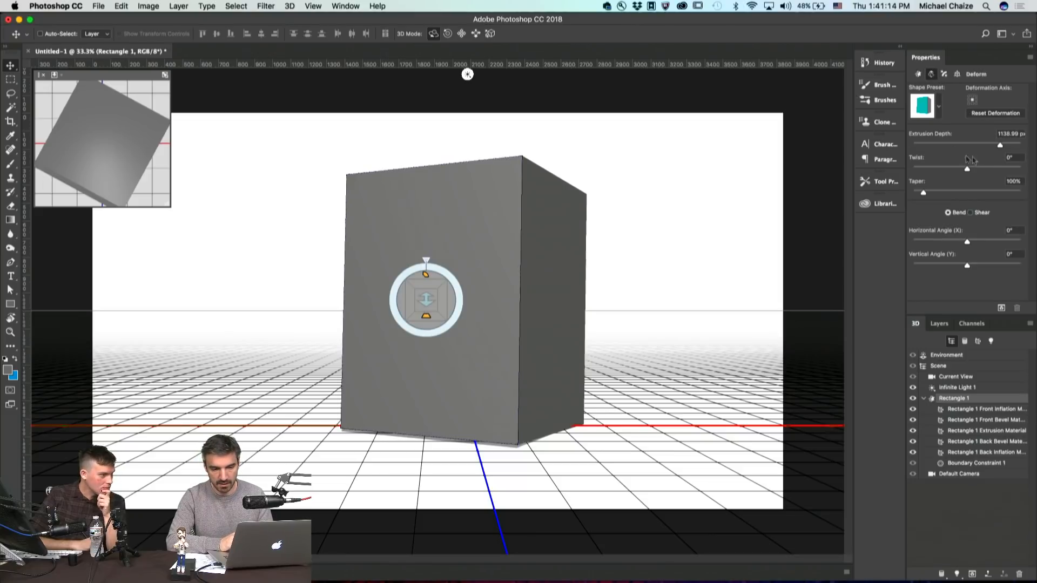
drag(998, 146, 999, 143)
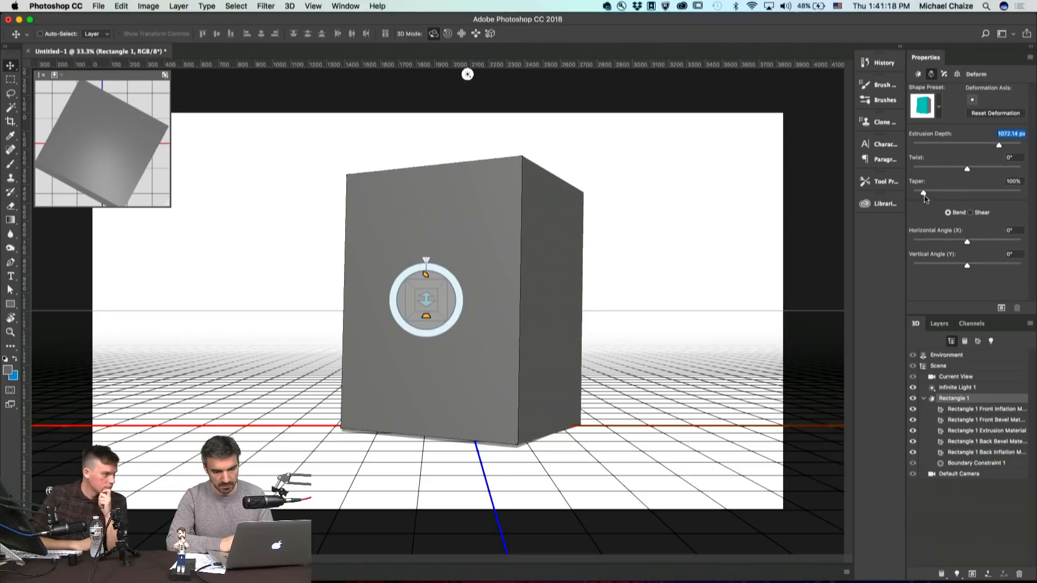
- Try a 149% taper on the extruded rectangle and reset the taper to 100%
drag(923, 198, 926, 194)
text(100)
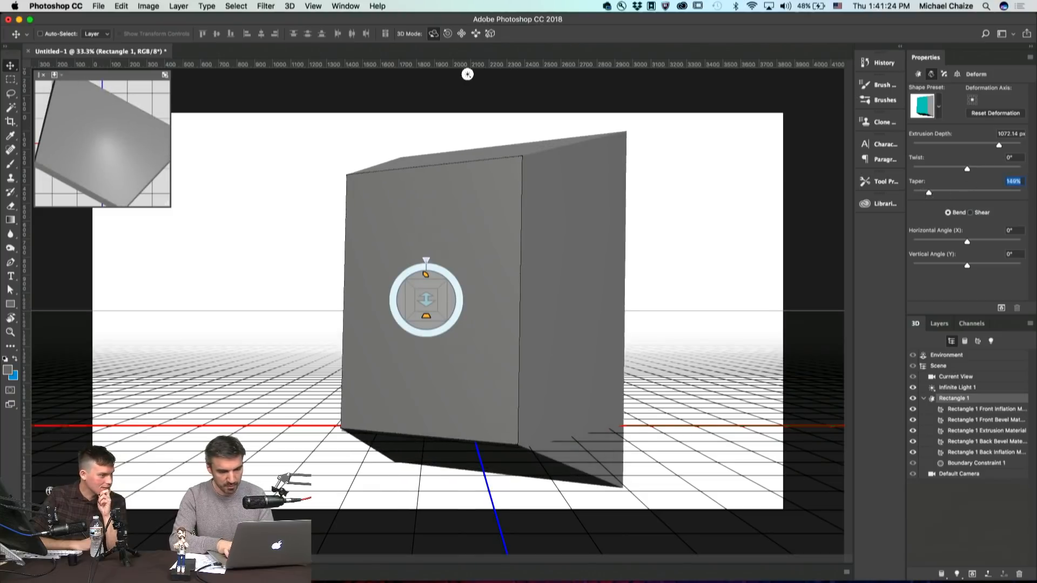
key(Return)
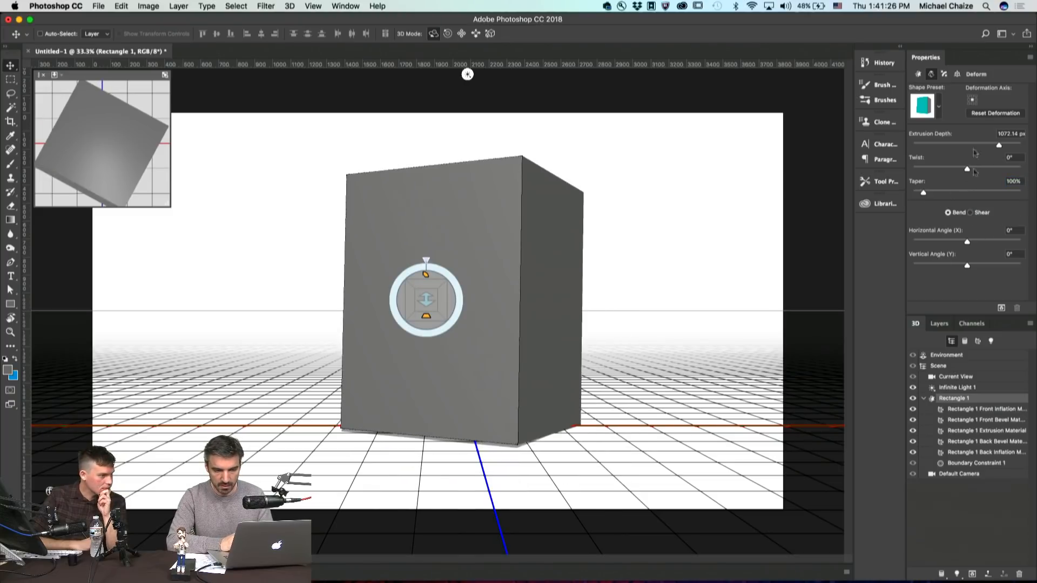
- Inflate the extruded rectangle's front cap with an angle of 64° and a strength of 7%
click(943, 74)
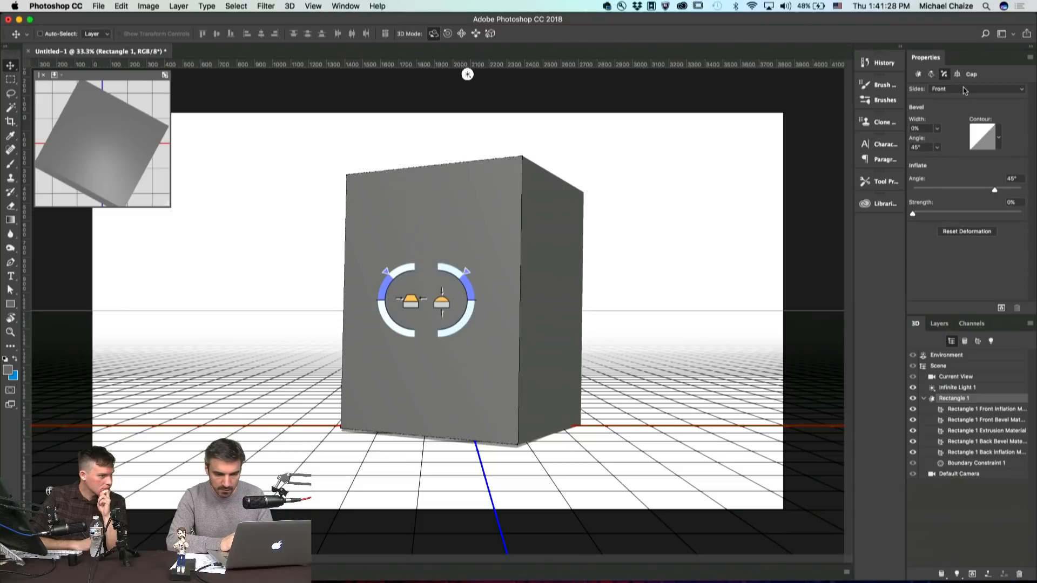
drag(467, 272, 446, 292)
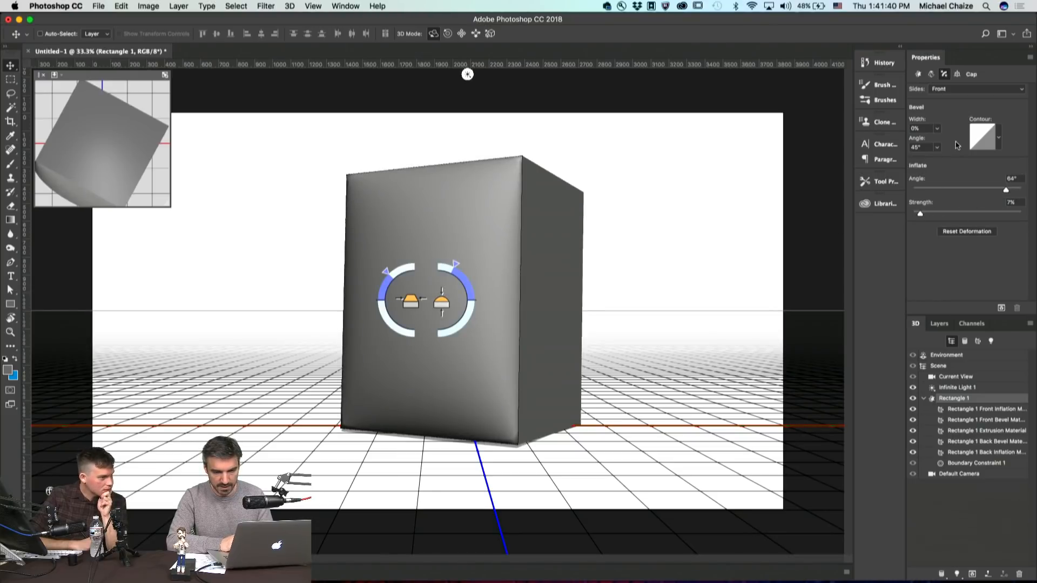
click(958, 75)
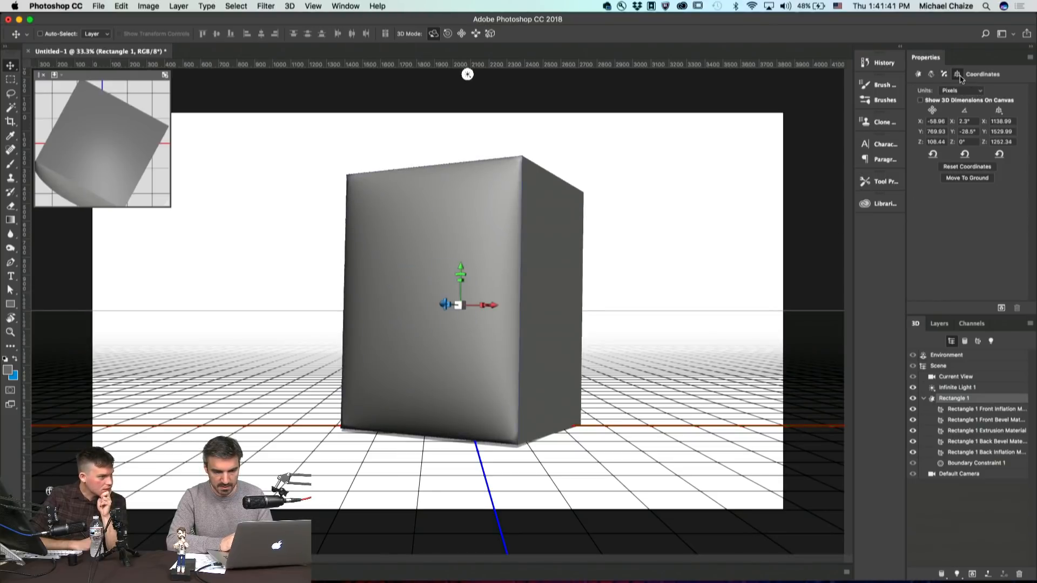
- Give the extruded rectangle a slight twist and change the direction of Infinite Light 1
click(930, 74)
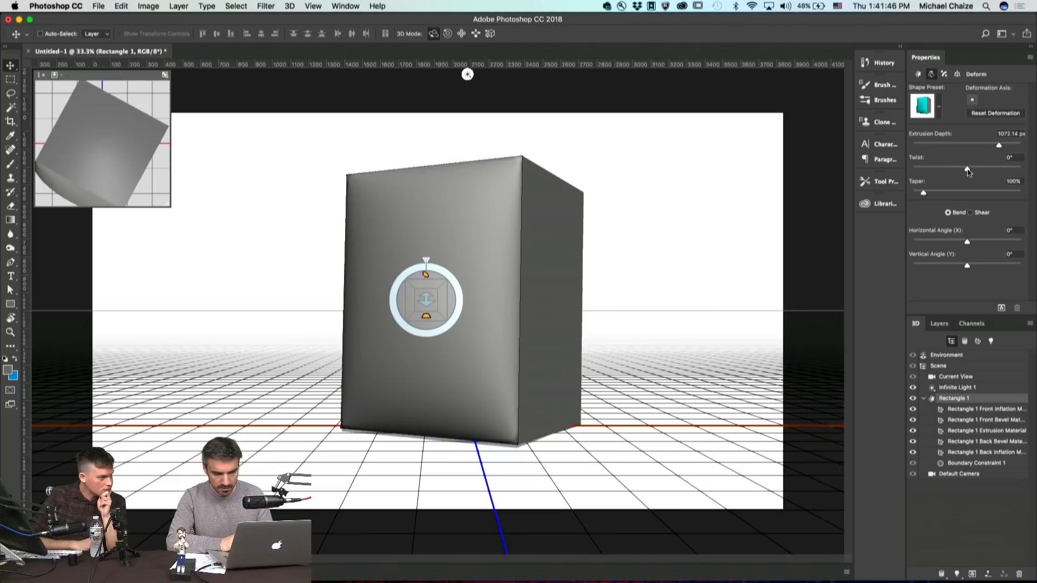
drag(967, 169, 967, 169)
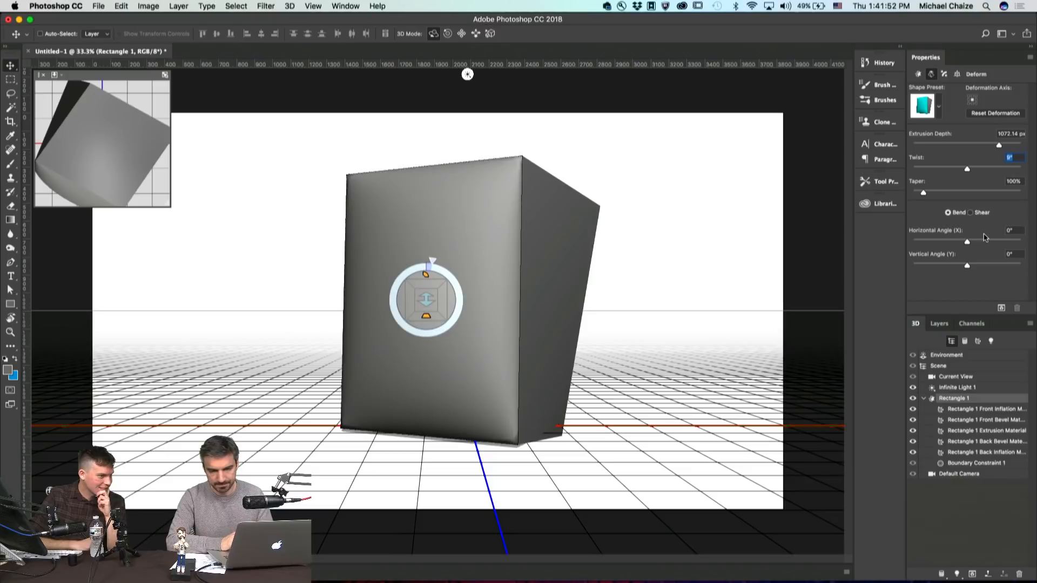
click(970, 388)
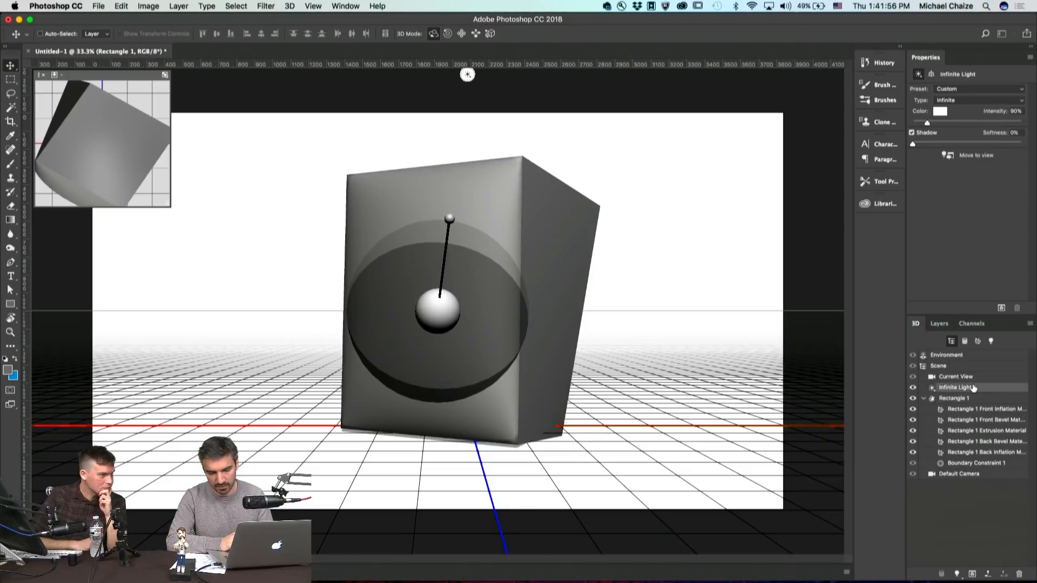
mouse_move(448, 224)
mouse_down()
mouse_move(378, 302)
mouse_move(359, 376)
mouse_move(481, 292)
mouse_move(441, 273)
mouse_move(481, 293)
mouse_up()
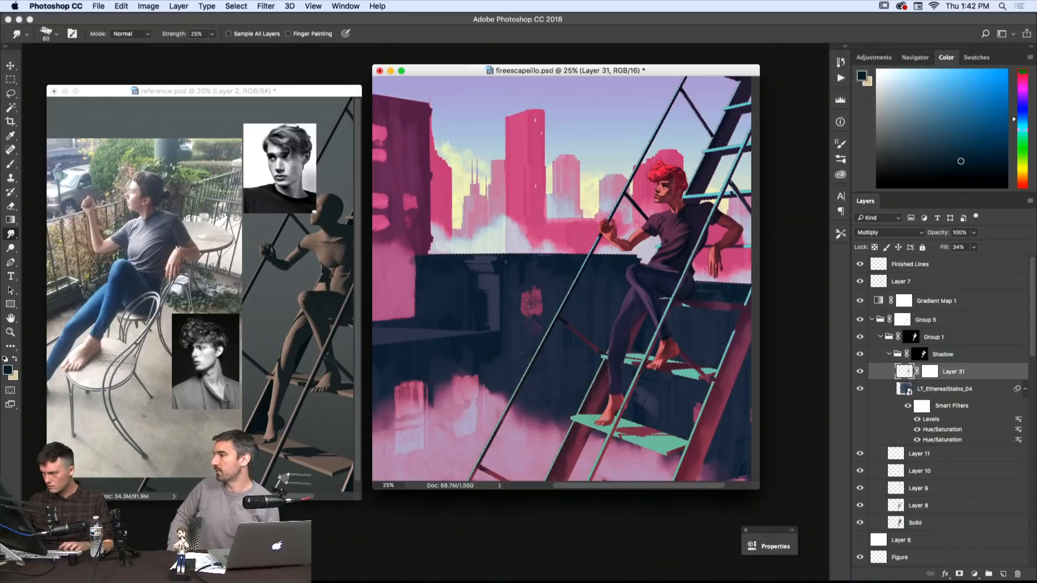
- In fireescapeillo.psd, refine Layer 31's dark blue shading on the figure's thigh and shin using the Brush, Eraser and Smudge tools
key(b)
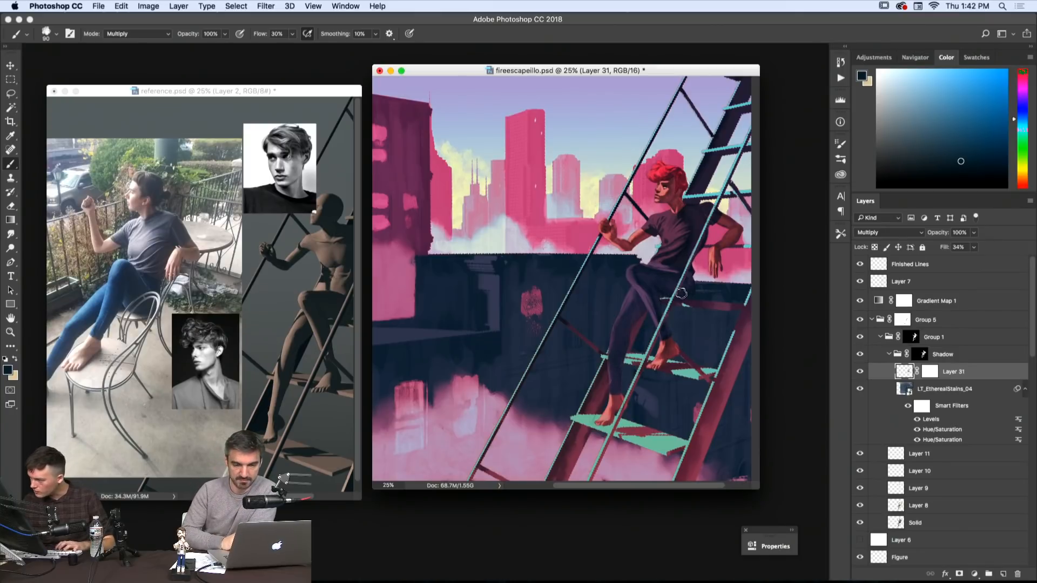
key(e)
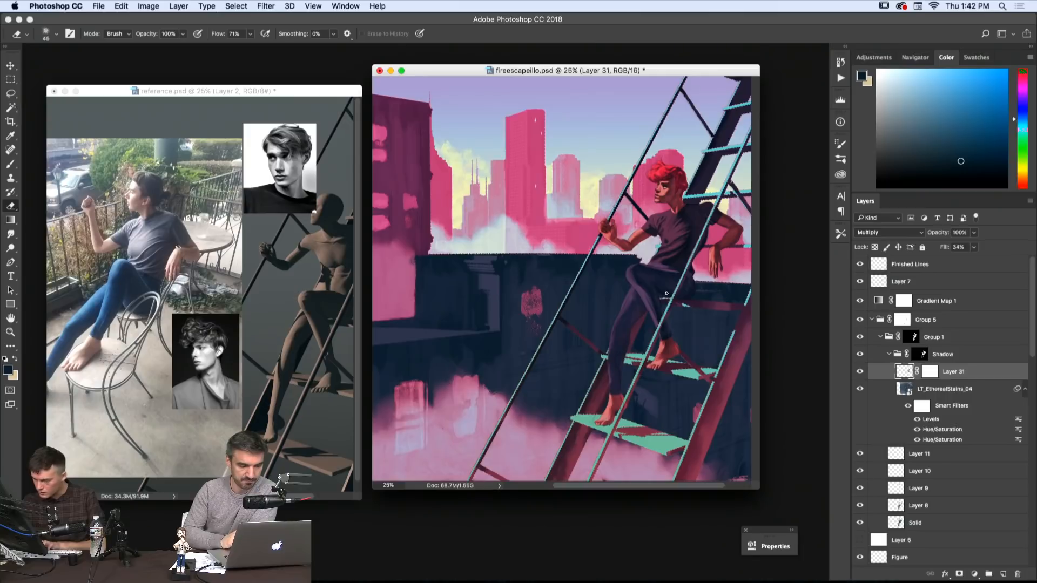
key(bracketright)
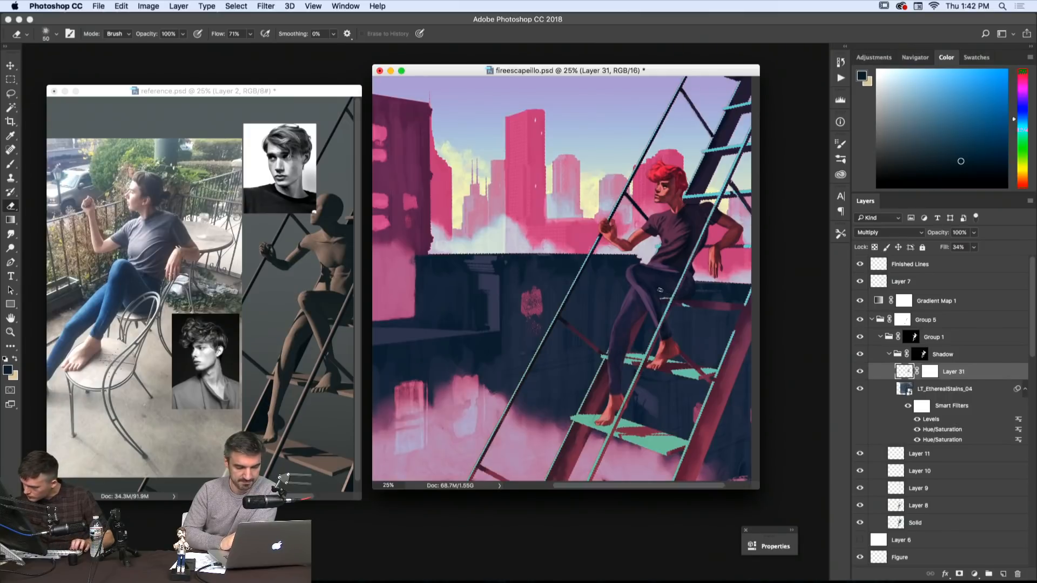
key(r)
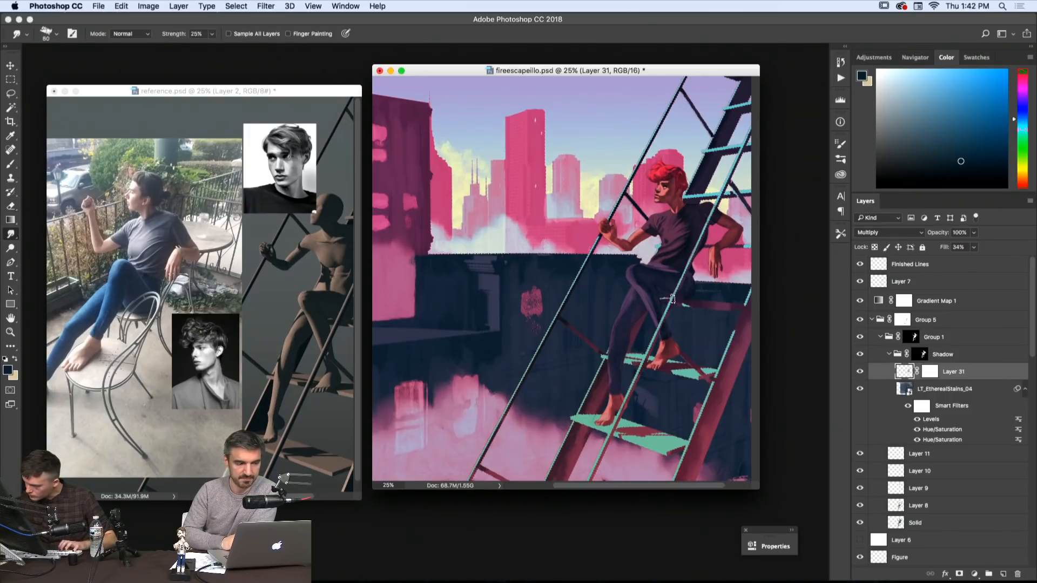
key(b)
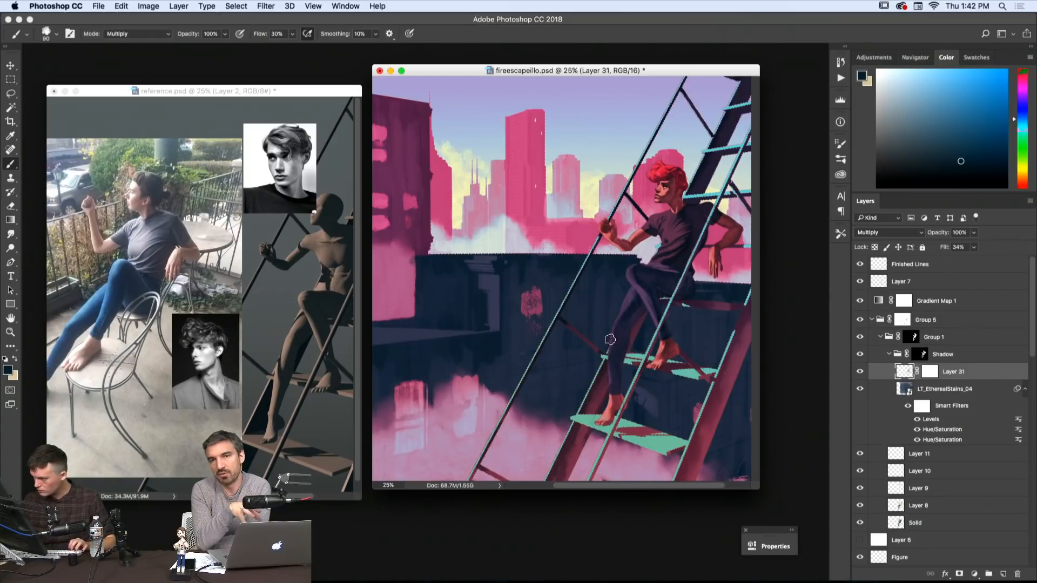
key(r)
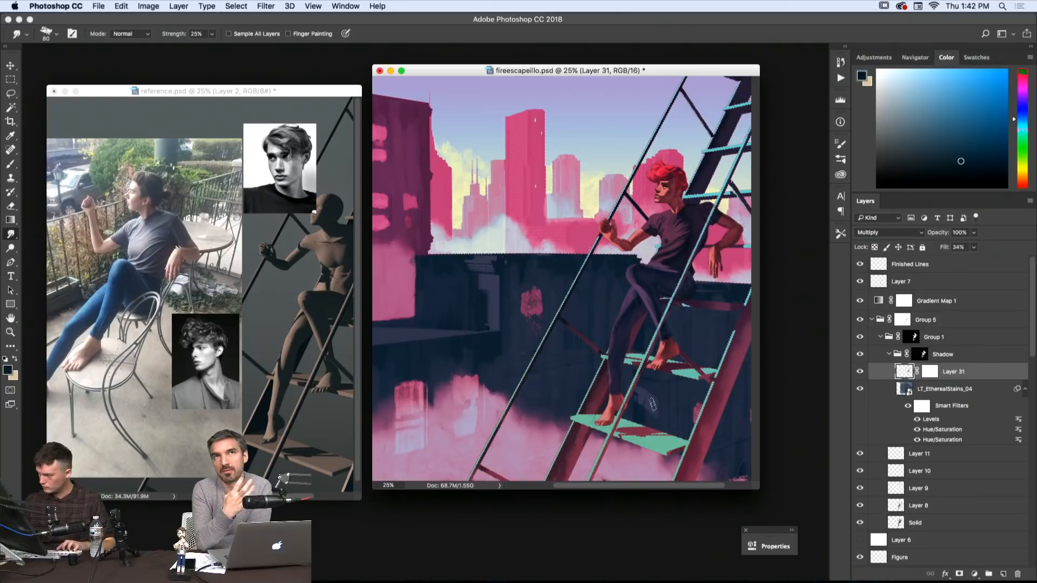
- Reduce the brush size to 45 and touch up the shading on the figure's raised hand on Layer 31
key(b)
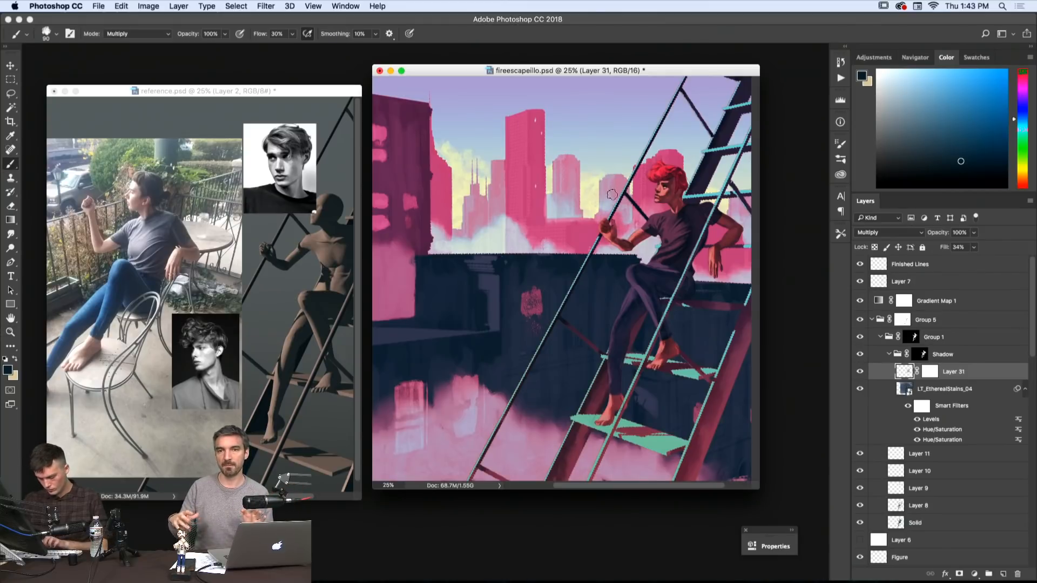
key([)
key([)
key([)
key([)
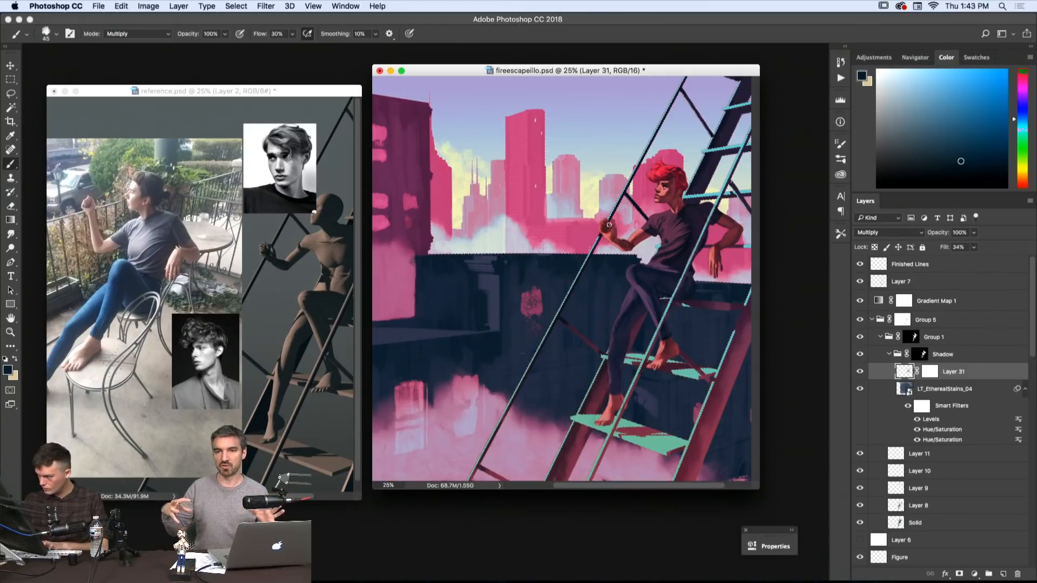
- Set the fill of the Gradient Map 1 adjustment layer to 65%
click(951, 301)
click(974, 247)
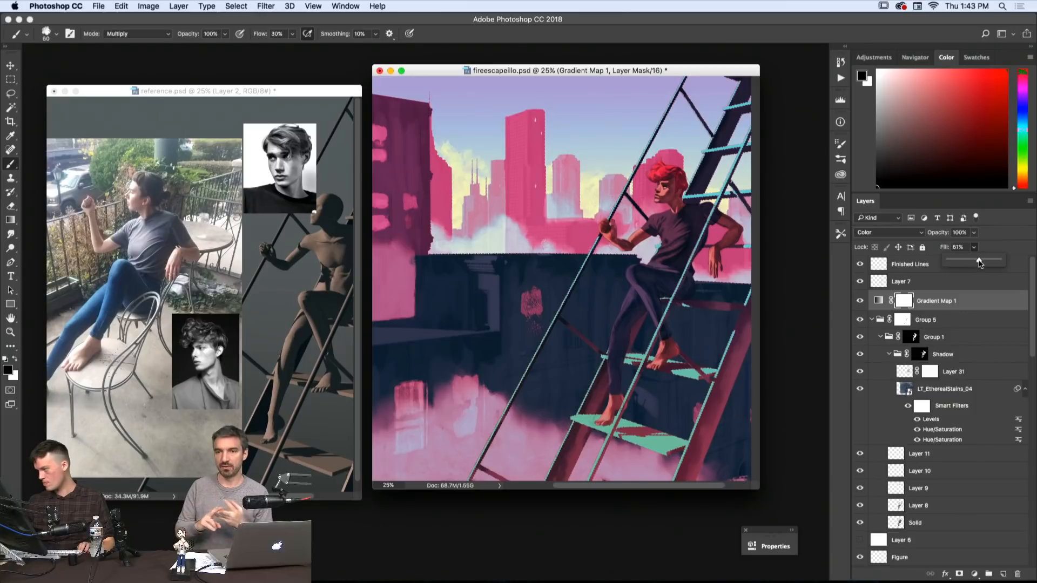
drag(980, 263, 987, 264)
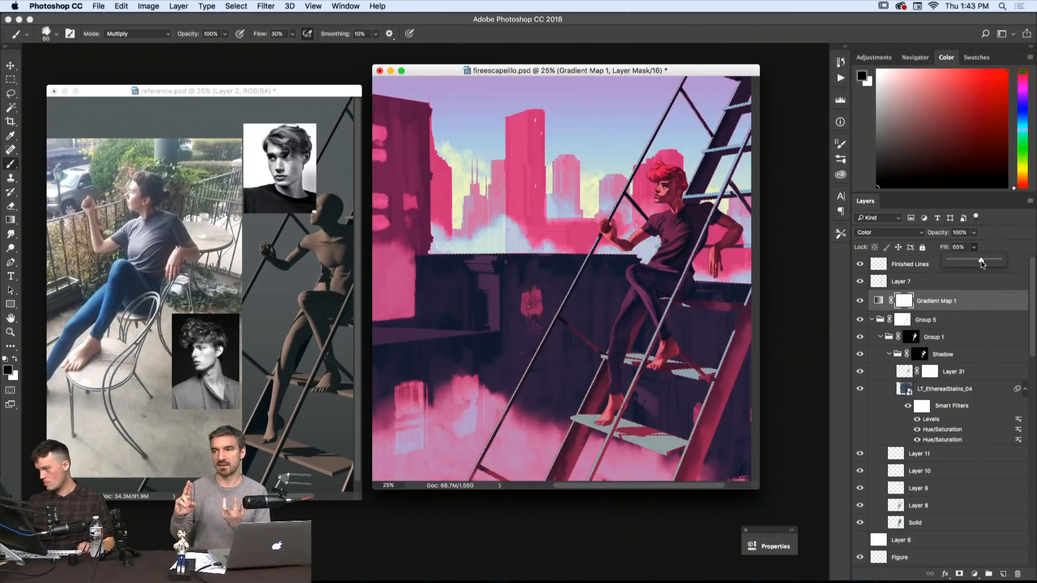
- Edit Gradient Map 1's gradient, placing the dark purple stop at 26% and magenta at 36%, and shifting the pink and light blue stops
double_click(877, 301)
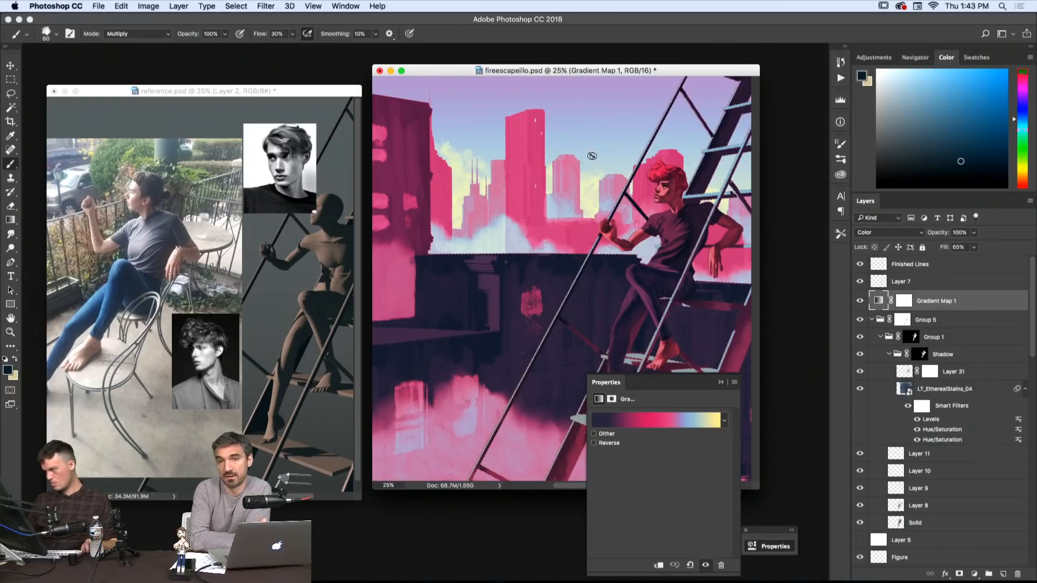
click(650, 418)
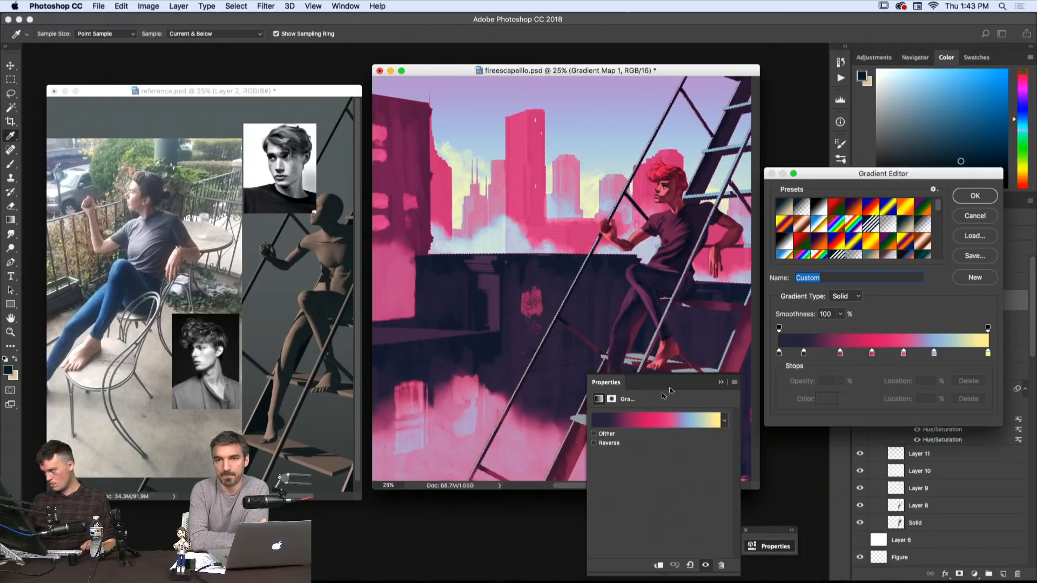
drag(900, 355, 868, 357)
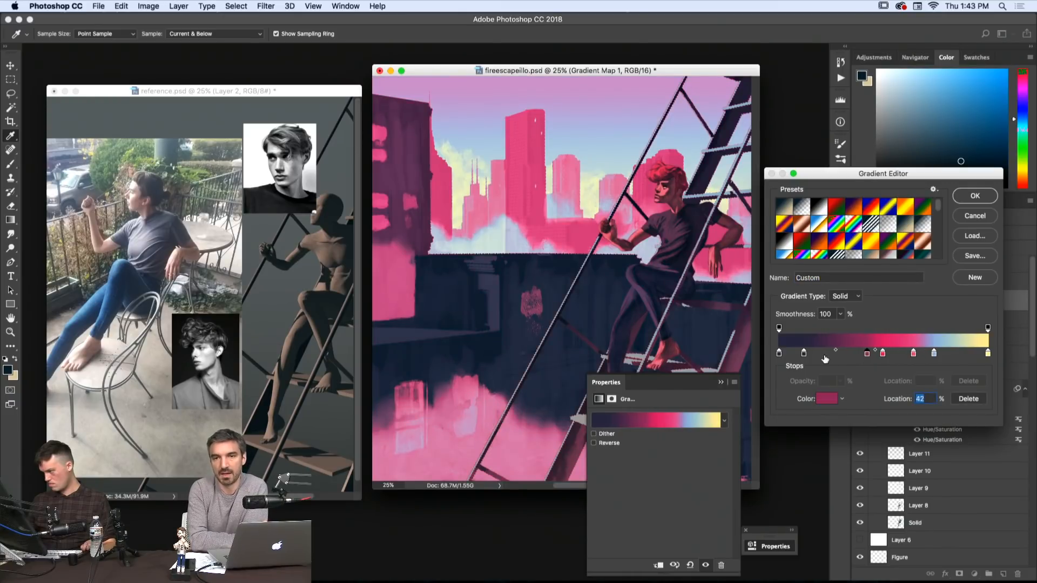
drag(804, 355, 838, 357)
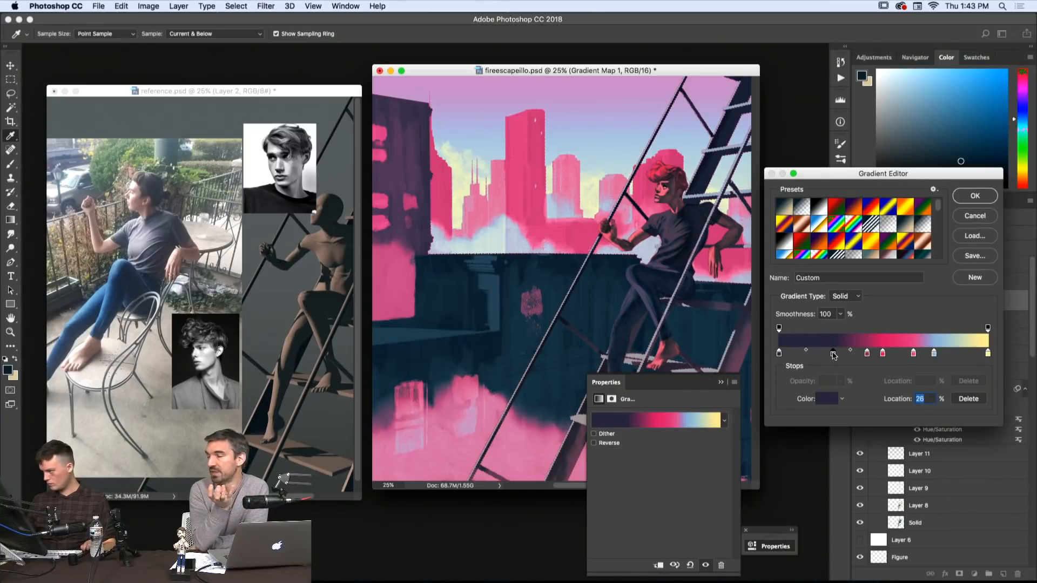
drag(868, 355, 860, 356)
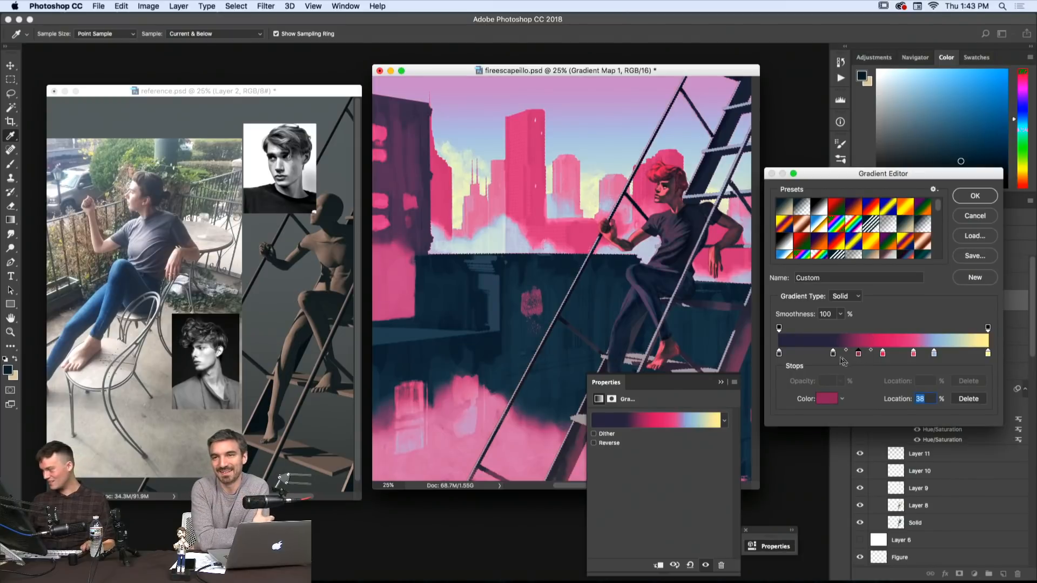
mouse_move(885, 354)
mouse_down()
mouse_move(892, 371)
mouse_move(894, 357)
mouse_up()
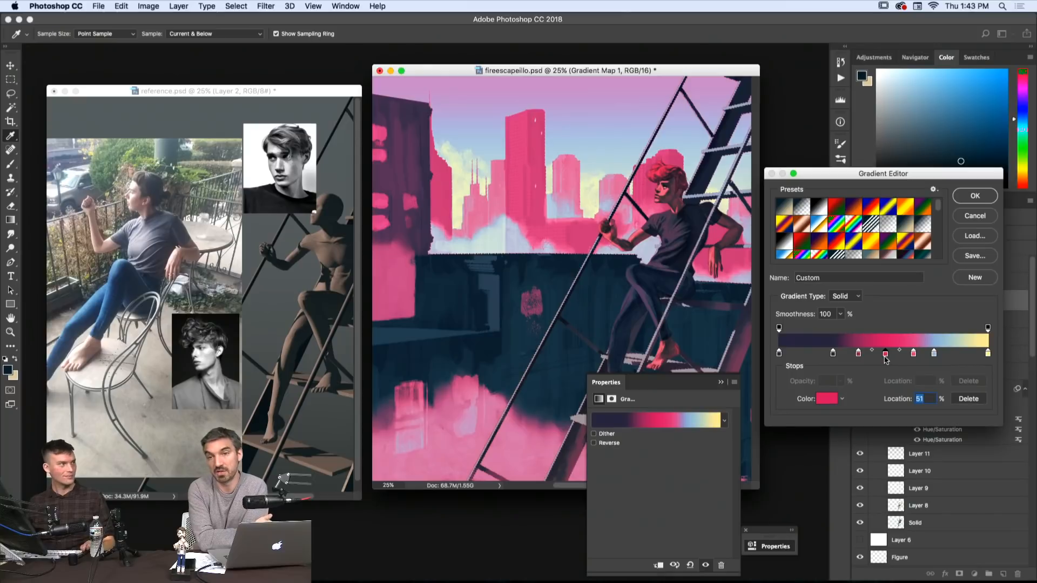
drag(914, 358, 855, 358)
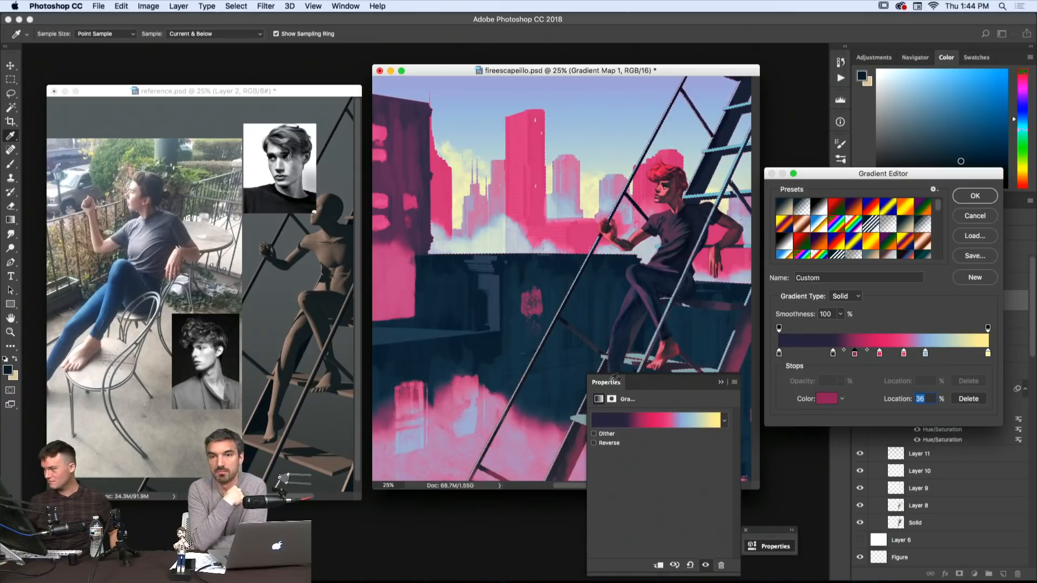
click(974, 195)
- Examine the recolored fire escape illustration as a whole and up close without the gradient map's properties in the way
key(b)
scroll(342, 375, up, 2)
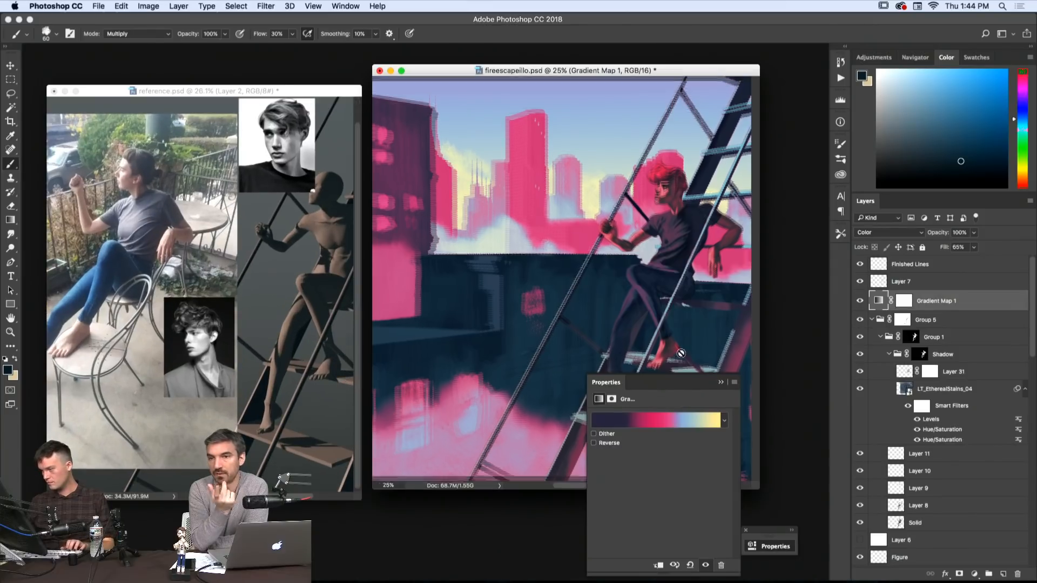
scroll(650, 335, down, 5)
scroll(644, 332, up, 3)
scroll(644, 332, down, 2)
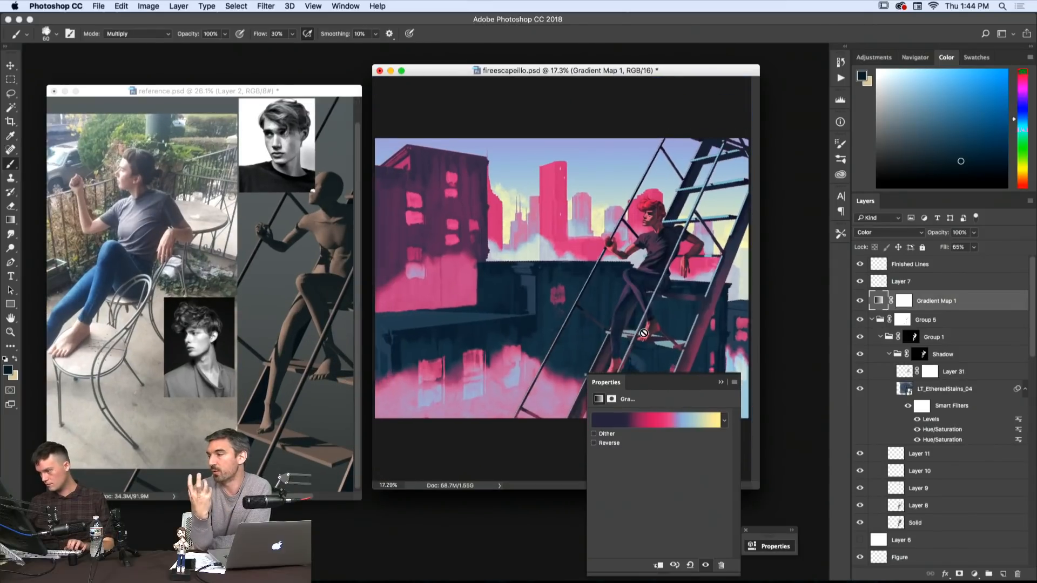
click(721, 382)
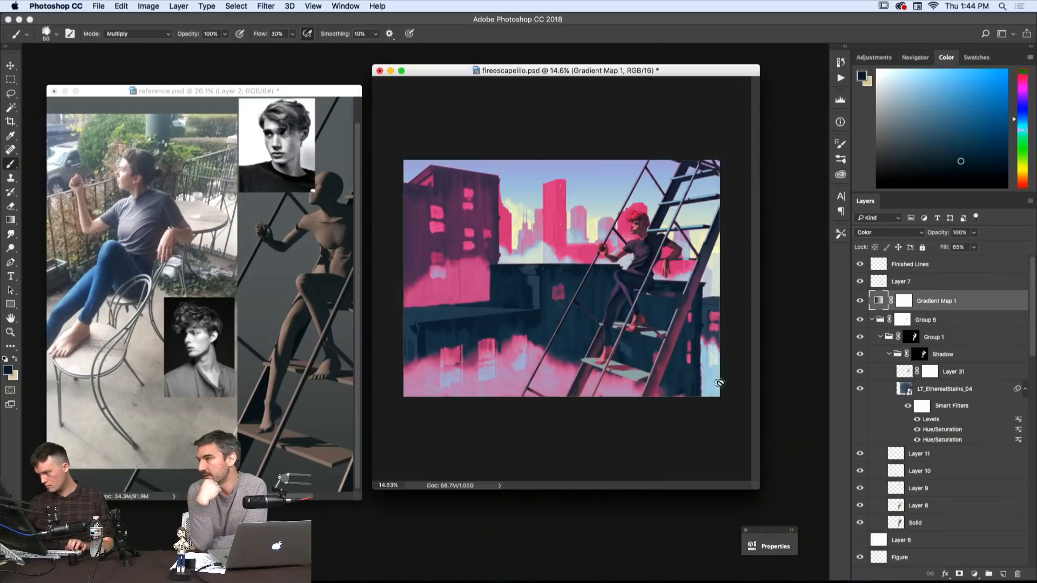
scroll(634, 328, up, 3)
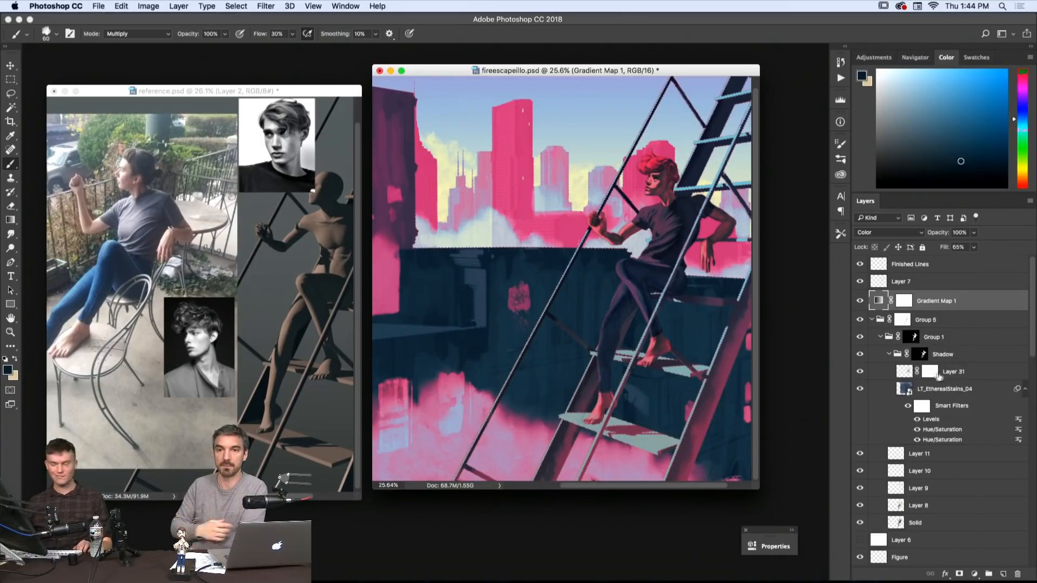
- Refine the shading on the figure's legs and feet on Layer 31, using the brush, eraser and Smudge tool as needed
click(922, 354)
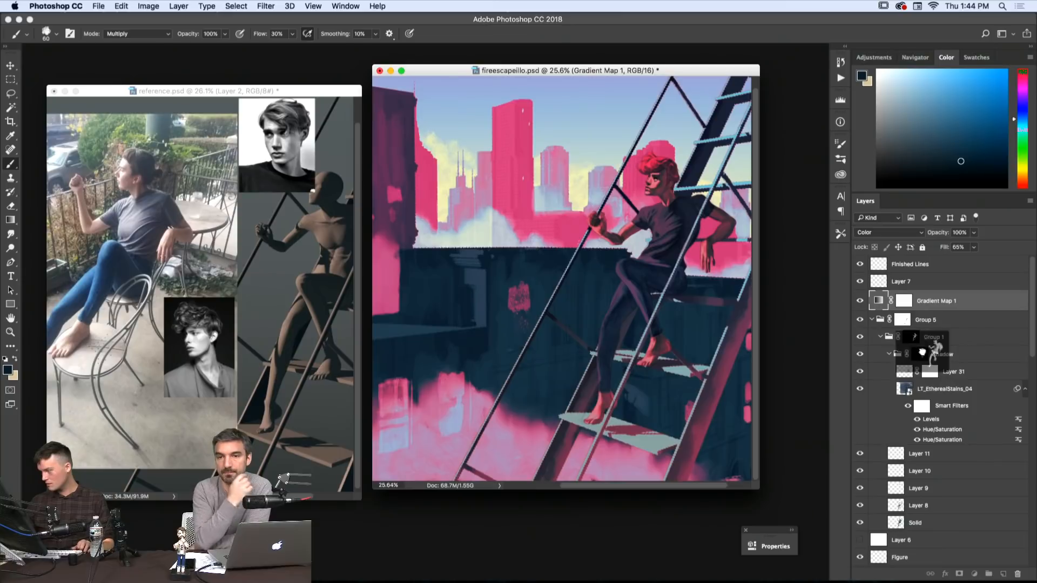
click(904, 372)
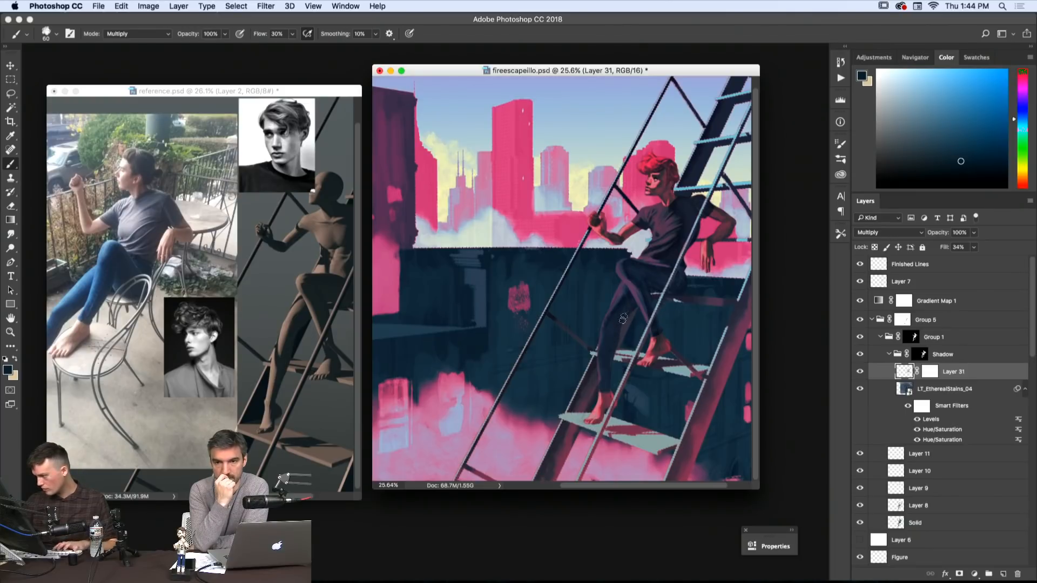
drag(678, 323, 704, 332)
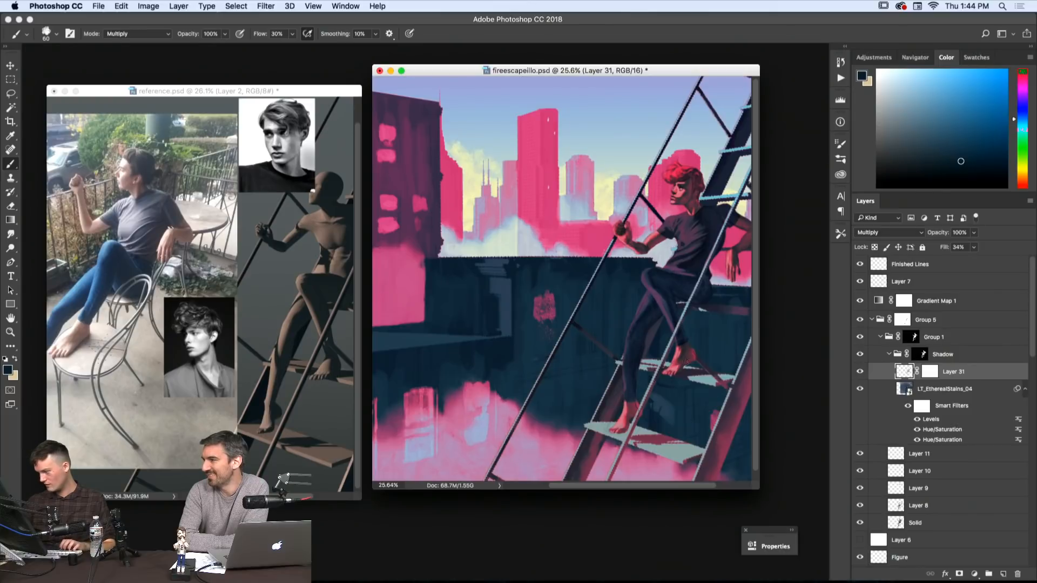
drag(692, 354, 673, 355)
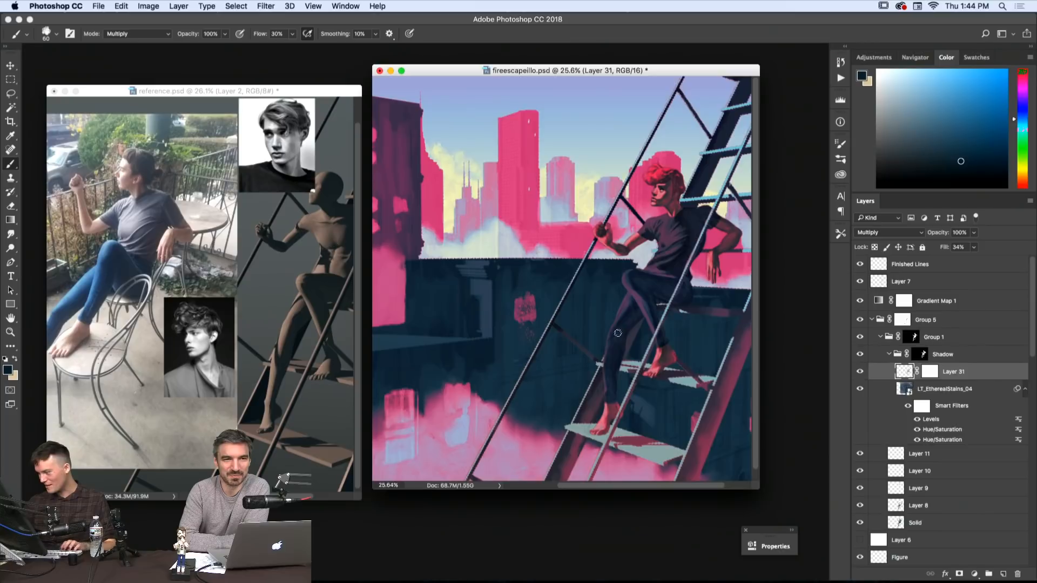
key(e)
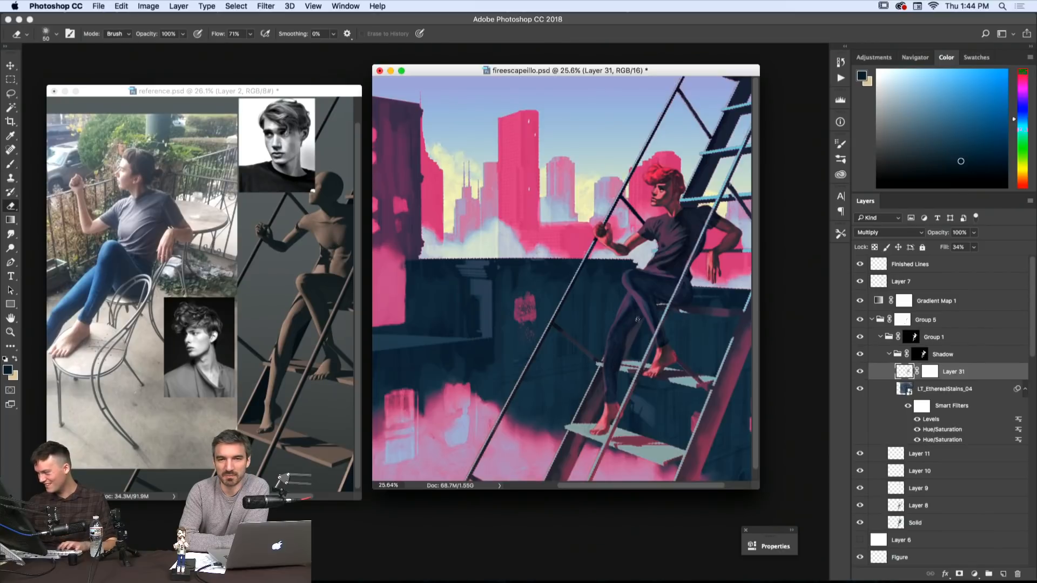
key(b)
key(e)
key(b)
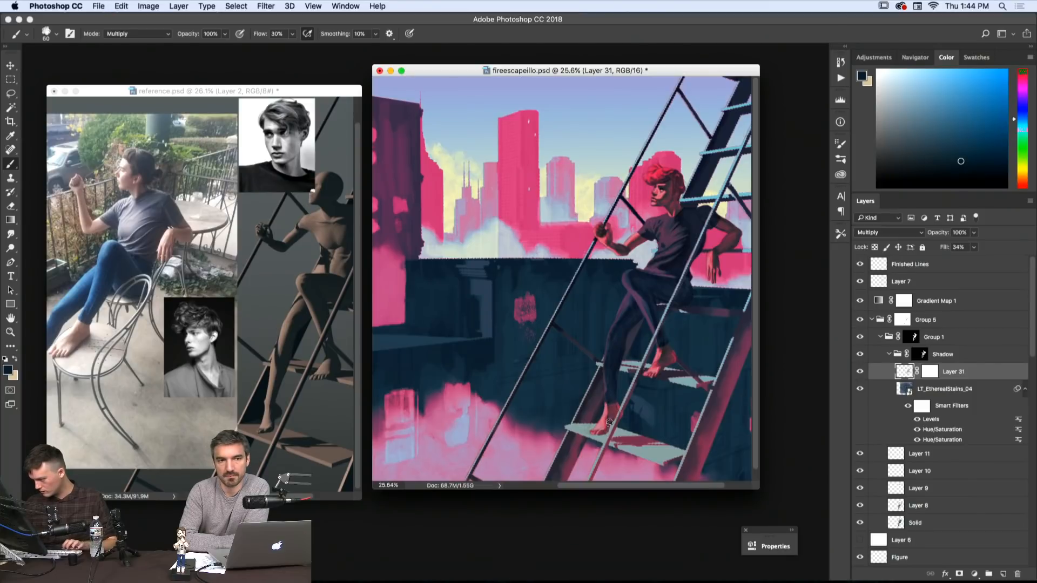
key(r)
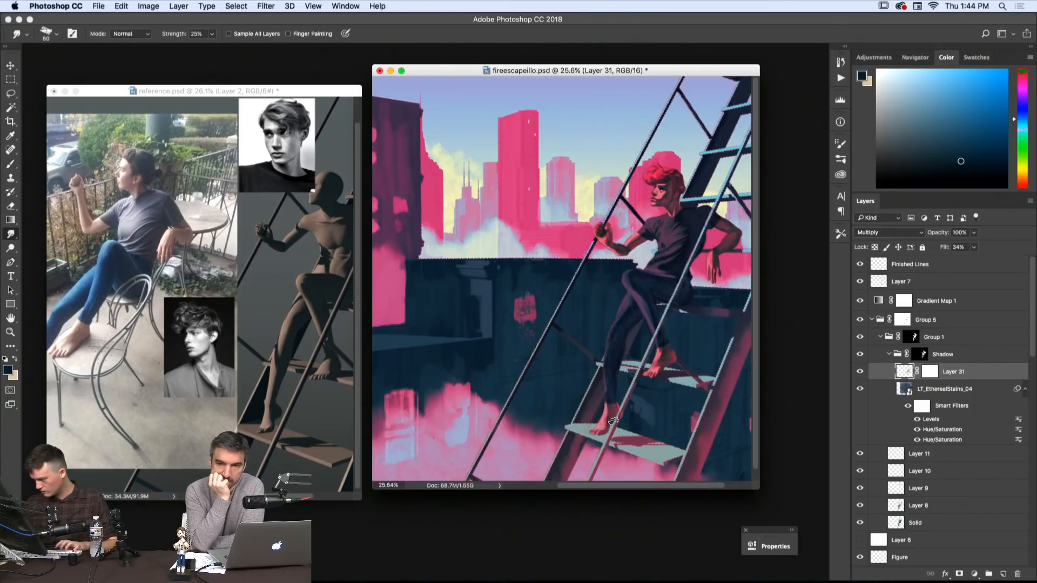
key(b)
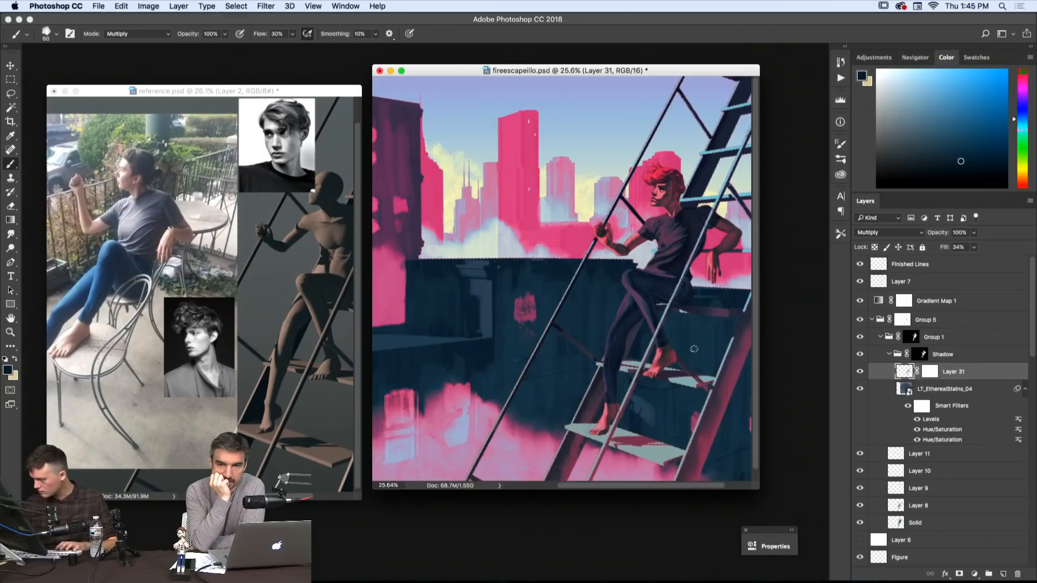
drag(678, 357, 681, 373)
drag(668, 336, 634, 341)
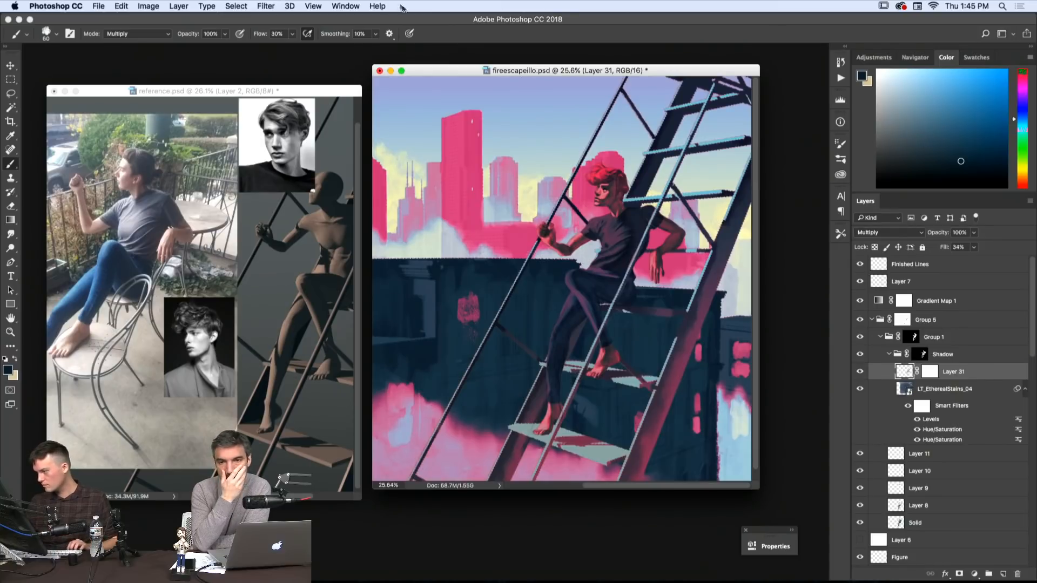
- Add a new layer named Layer 32 with Color Dodge blending and move it above the Shadow group
key(z)
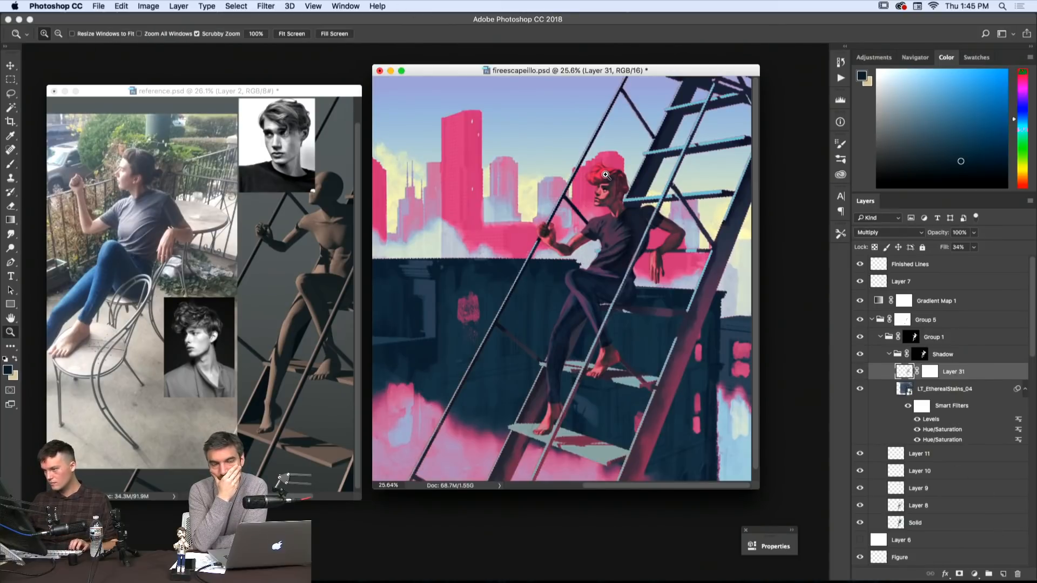
click(603, 204)
click(603, 205)
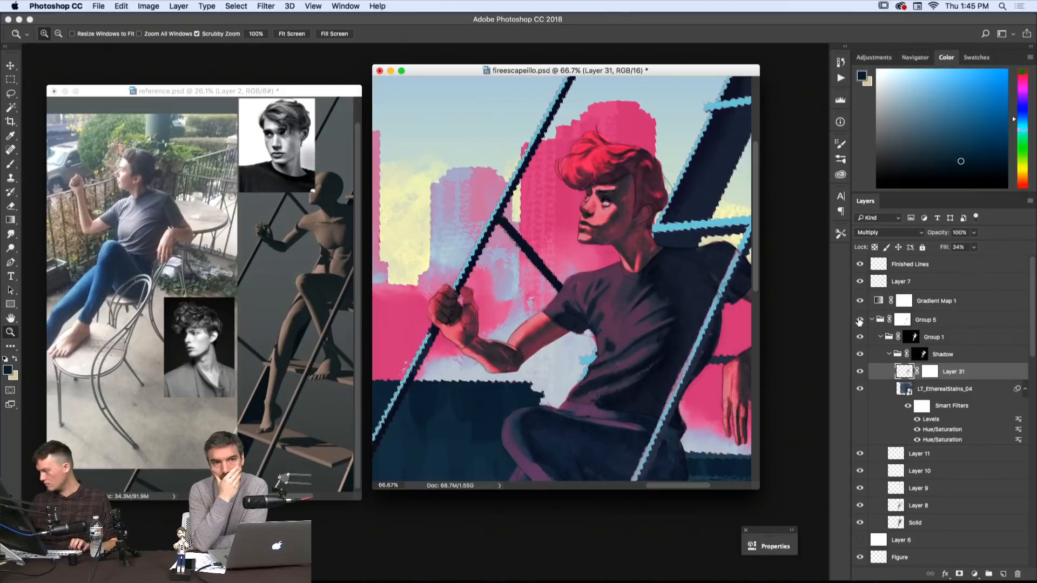
key(super+shift+n)
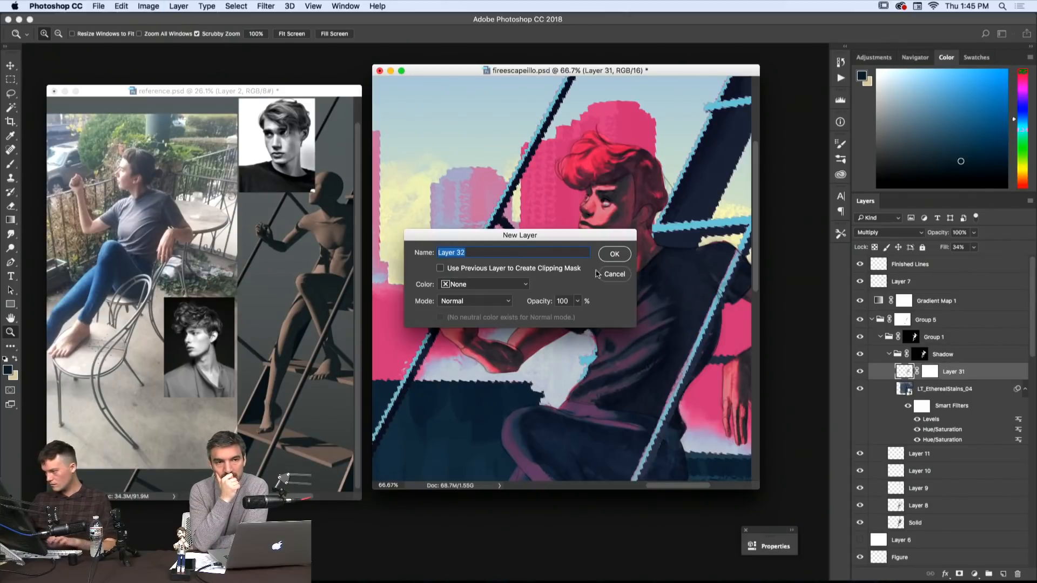
key(Return)
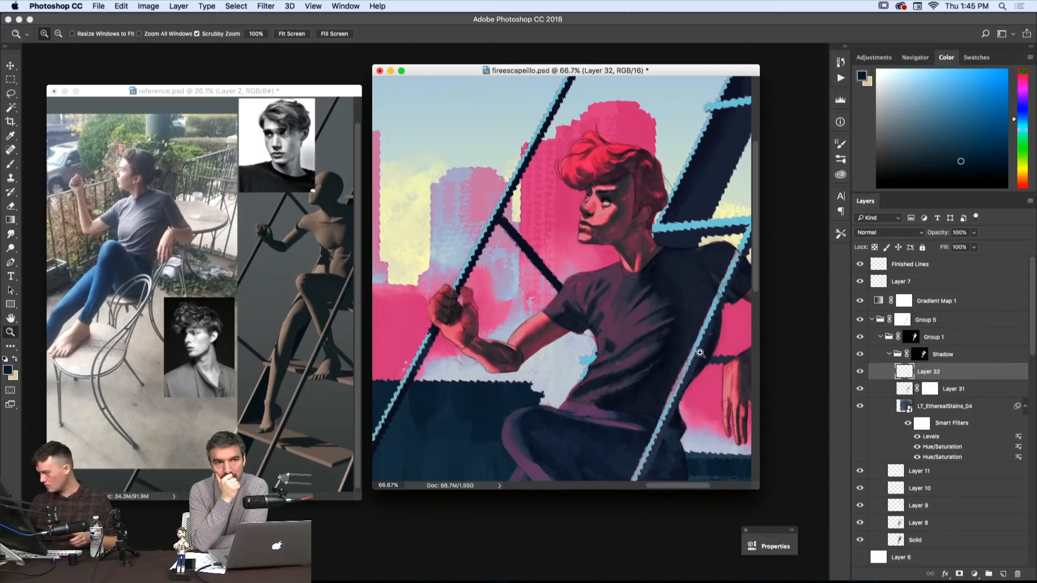
click(886, 233)
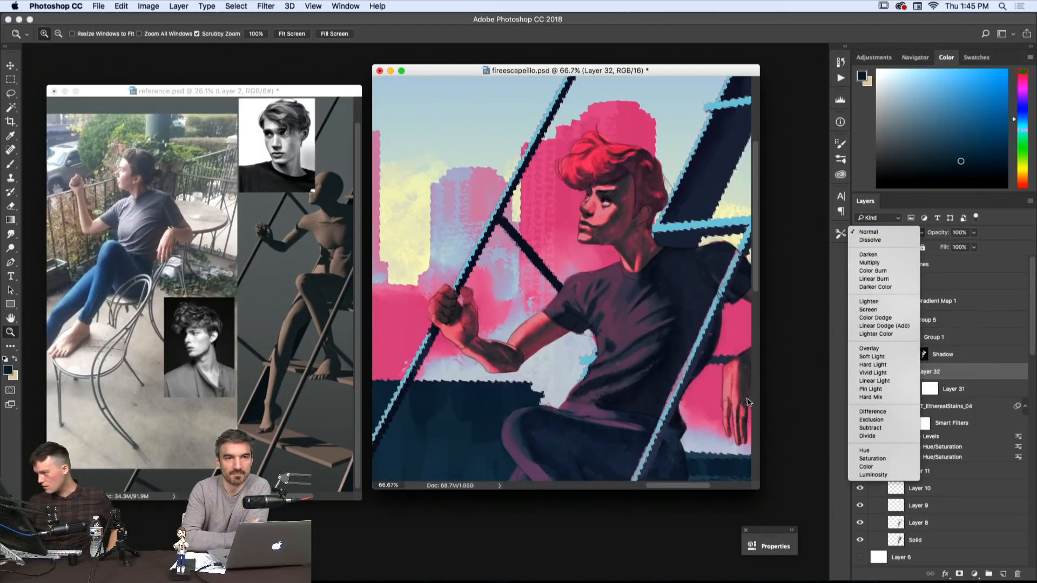
click(891, 318)
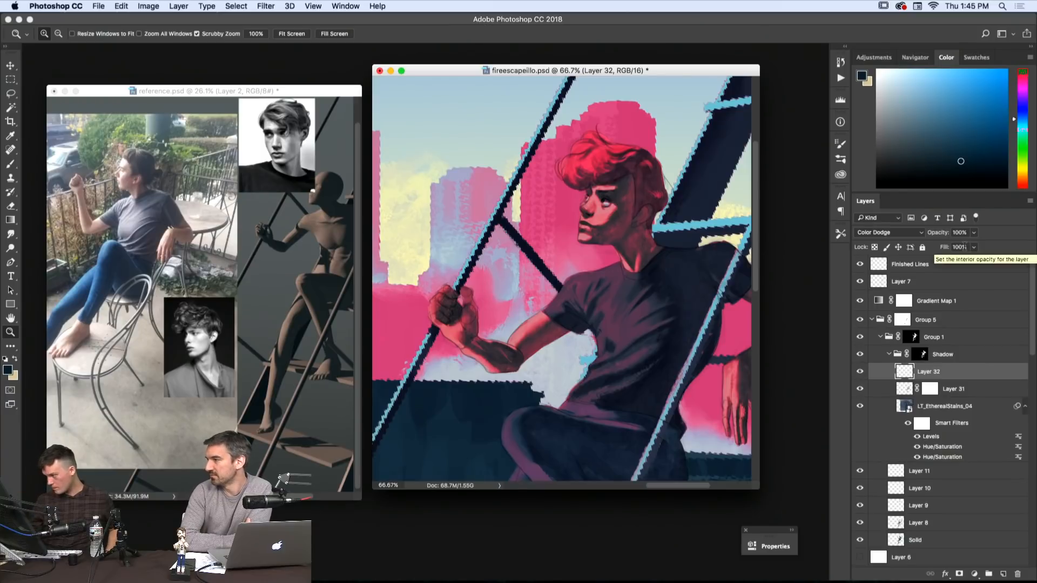
drag(923, 372, 915, 340)
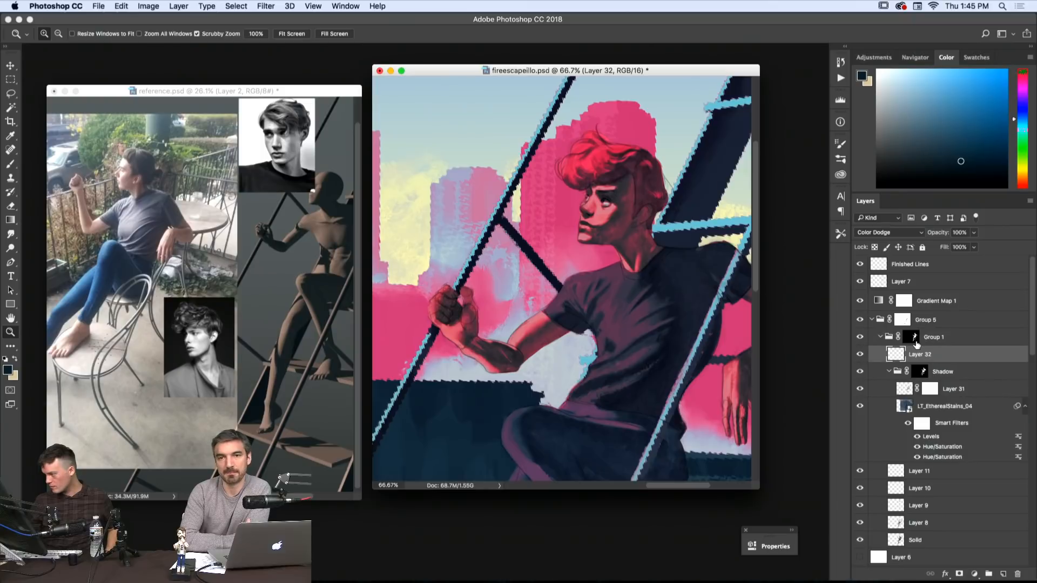
- Rename the Group 1 layer group as Zeus
click(913, 336)
double_click(933, 337)
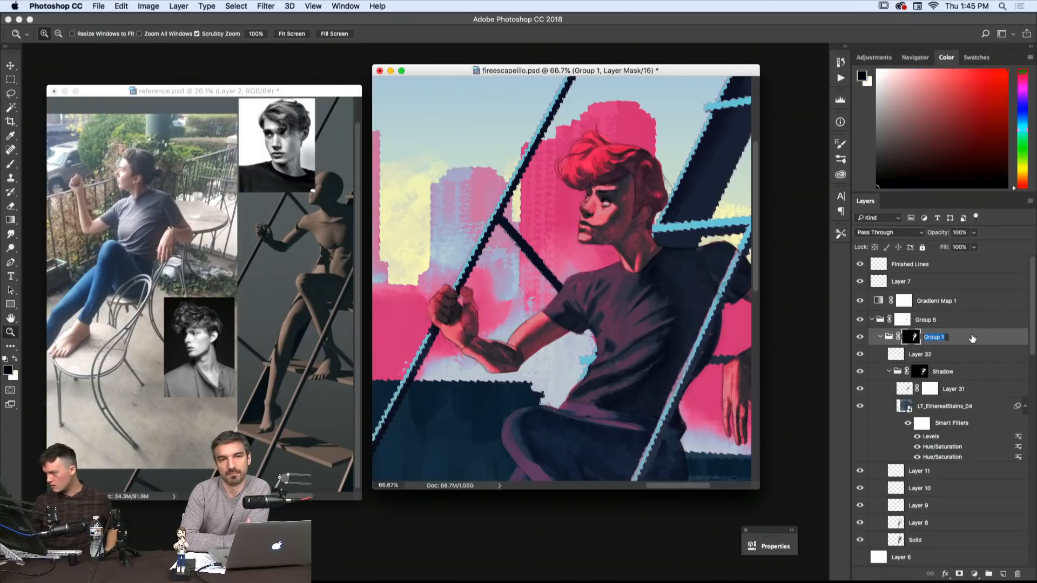
text(Zeus)
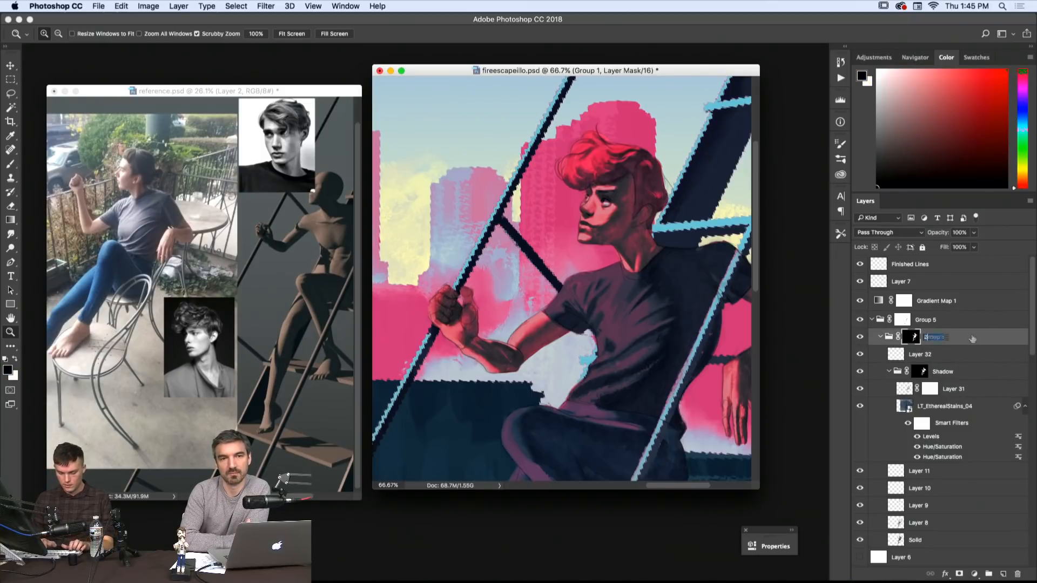
key(Return)
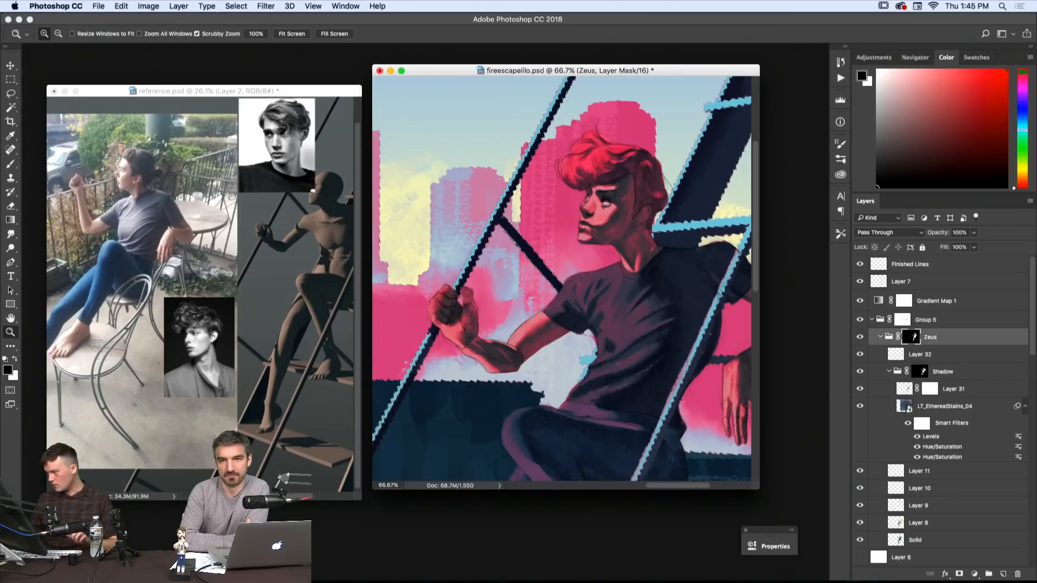
- Compare the illustration with and without the Zeus group, both up close and as a wider view
click(860, 340)
click(860, 339)
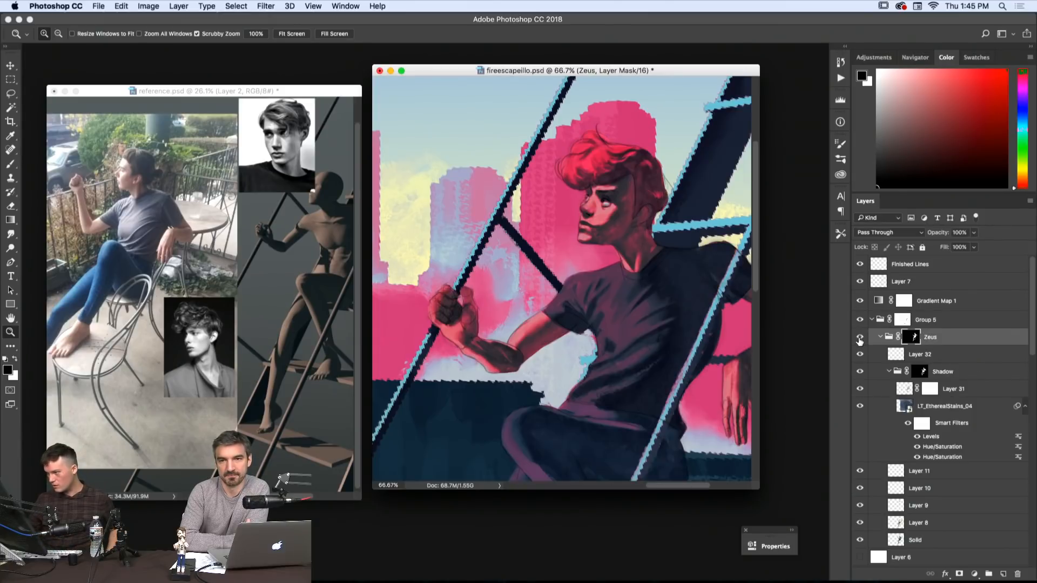
click(860, 339)
click(860, 339)
drag(722, 279, 624, 273)
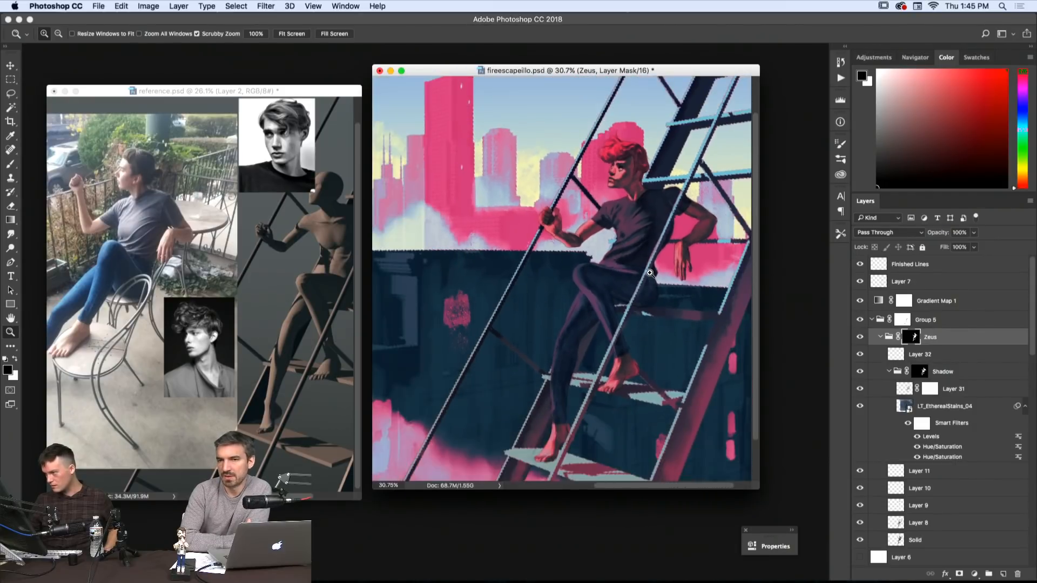
click(859, 337)
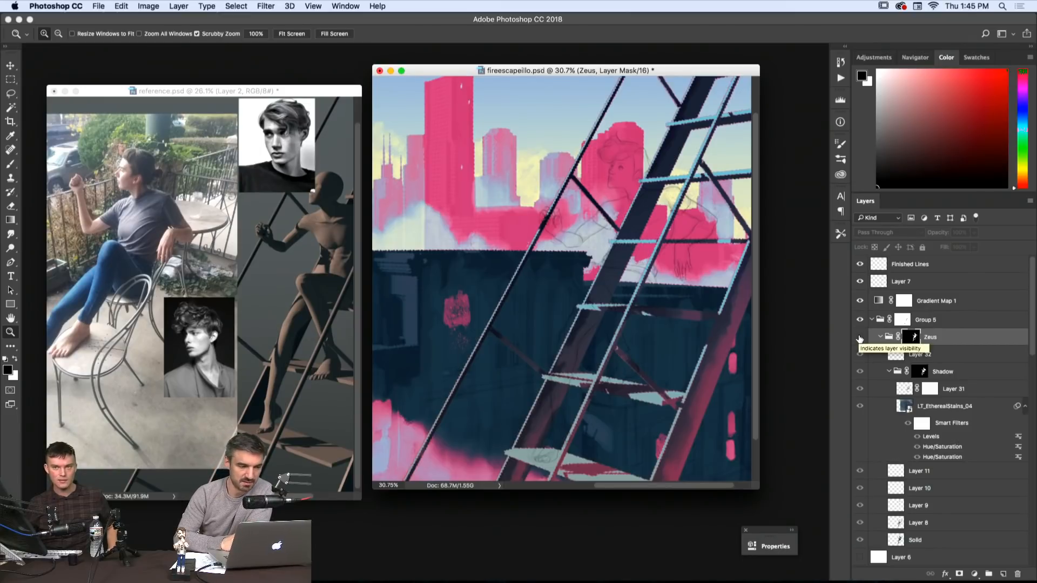
click(861, 338)
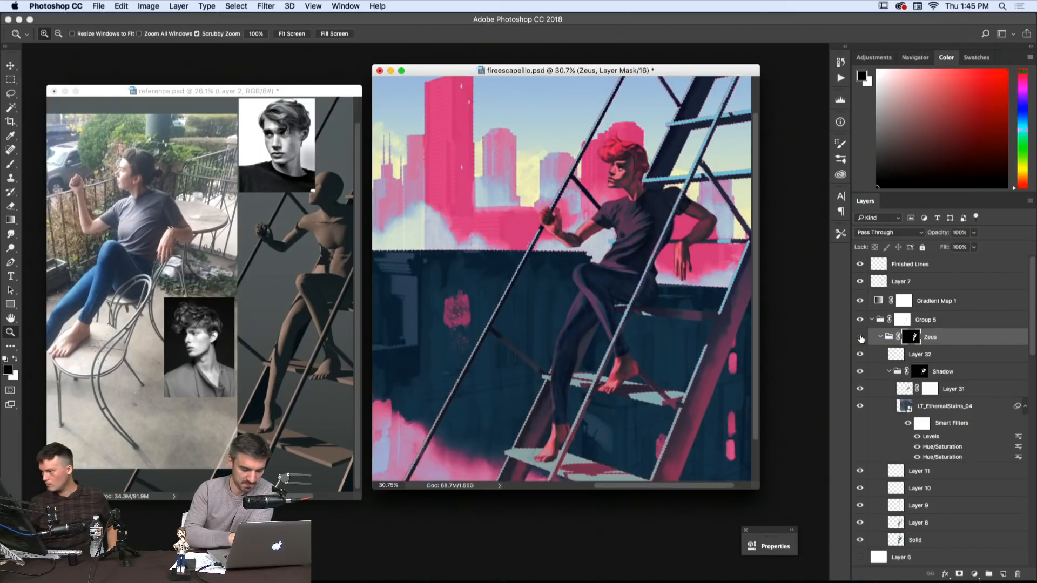
click(860, 339)
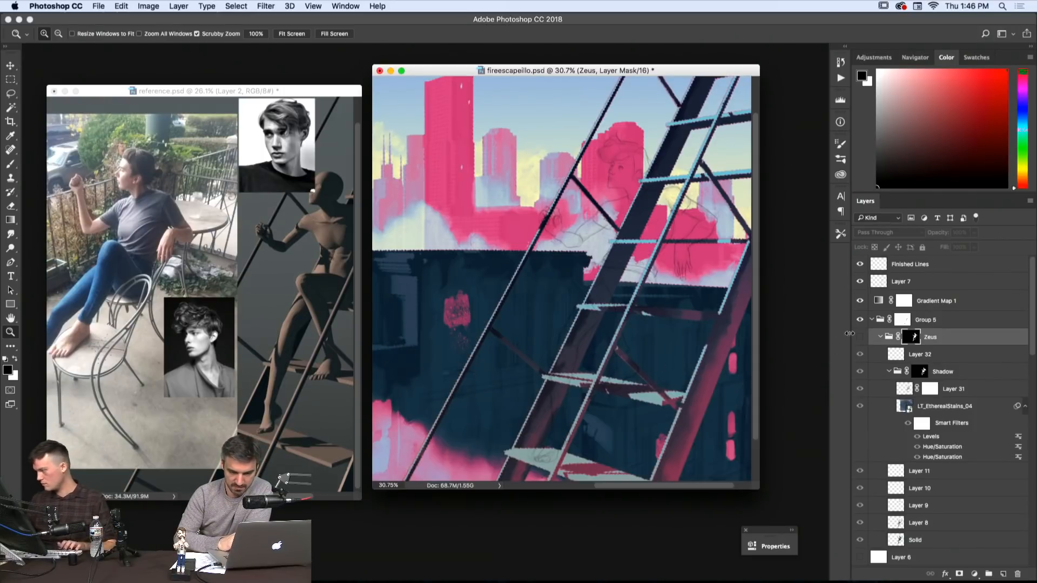
click(859, 338)
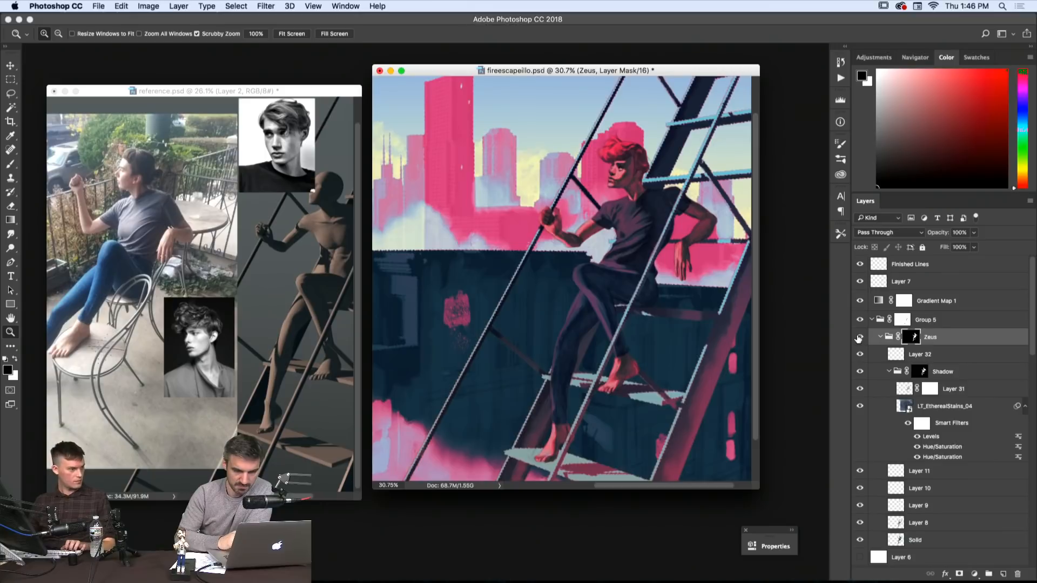
- Set the fill of the Shadow group to 64%
click(929, 367)
click(974, 248)
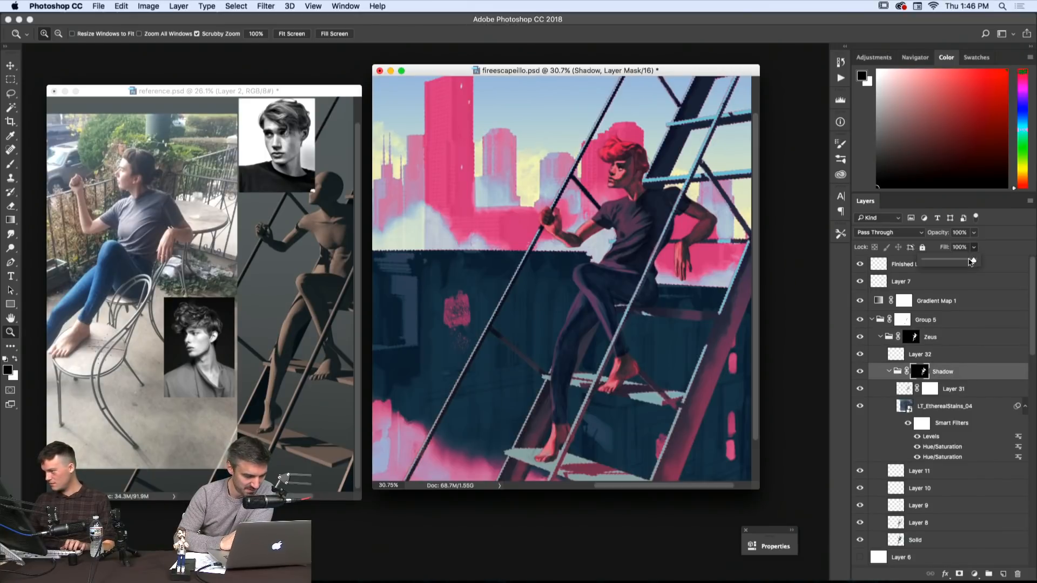
drag(973, 260, 956, 262)
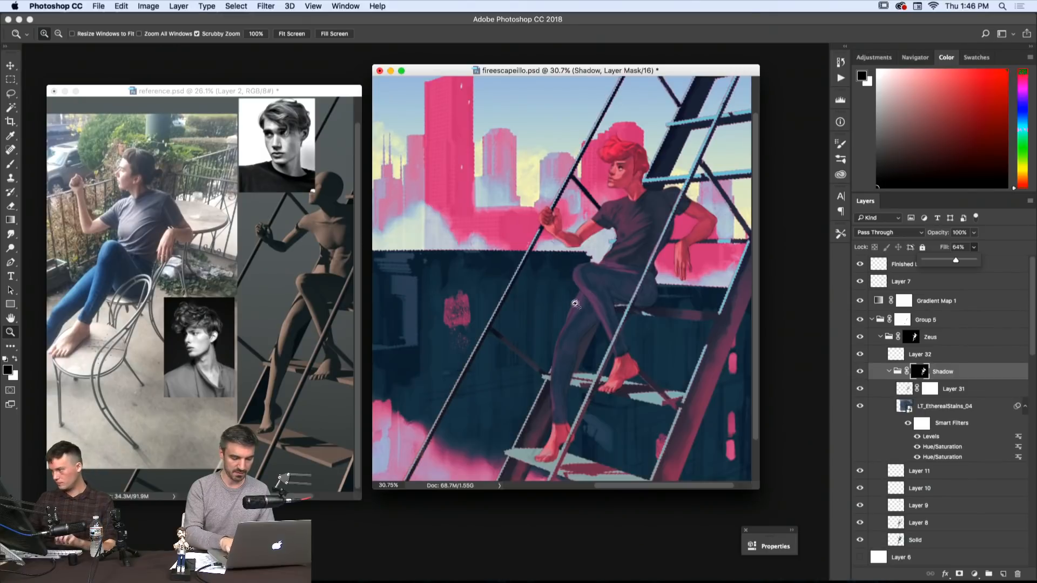
alt+click(610, 297)
alt+click(610, 297)
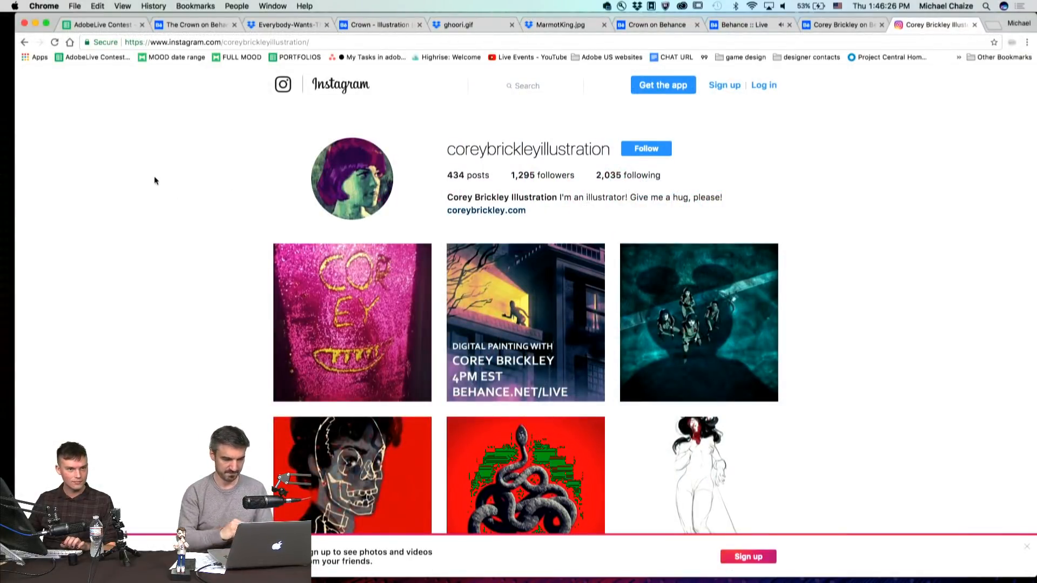
- Switch to Chrome and look through the artwork posted on the illustrator's Instagram profile
scroll(155, 180, down, 3)
scroll(154, 176, down, 5)
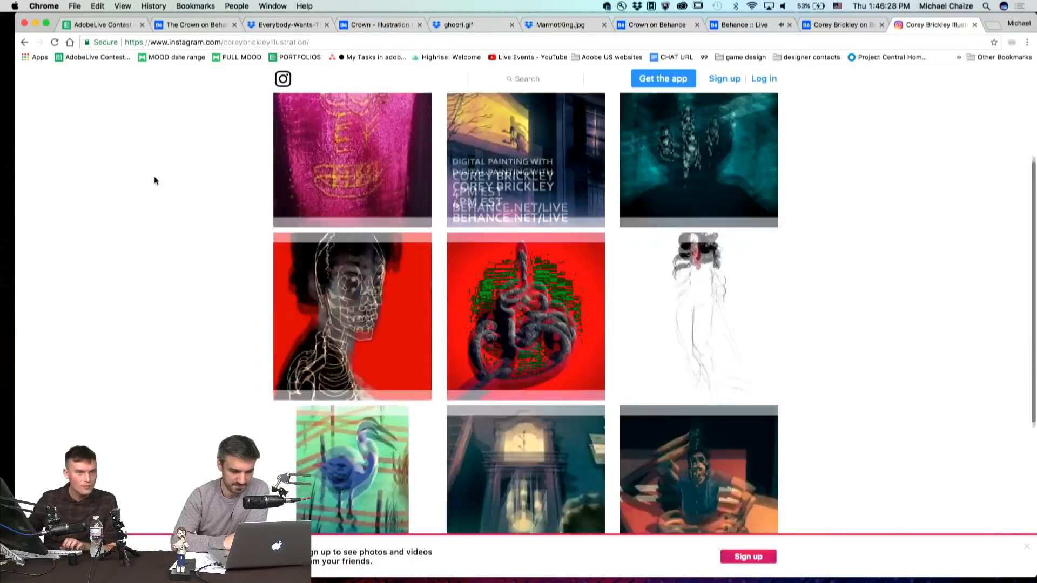
scroll(154, 181, up, 5)
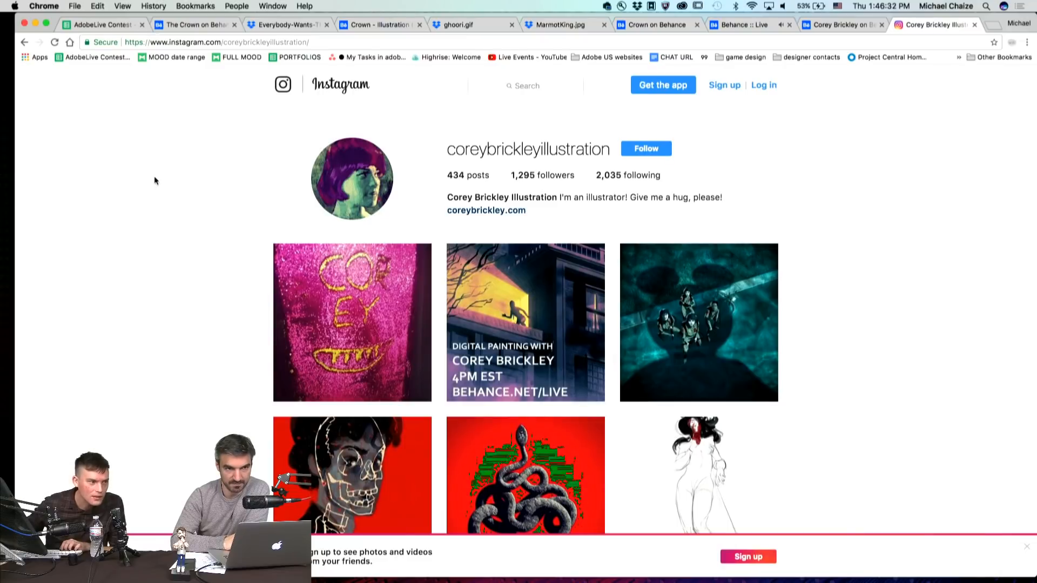
scroll(155, 180, down, 10)
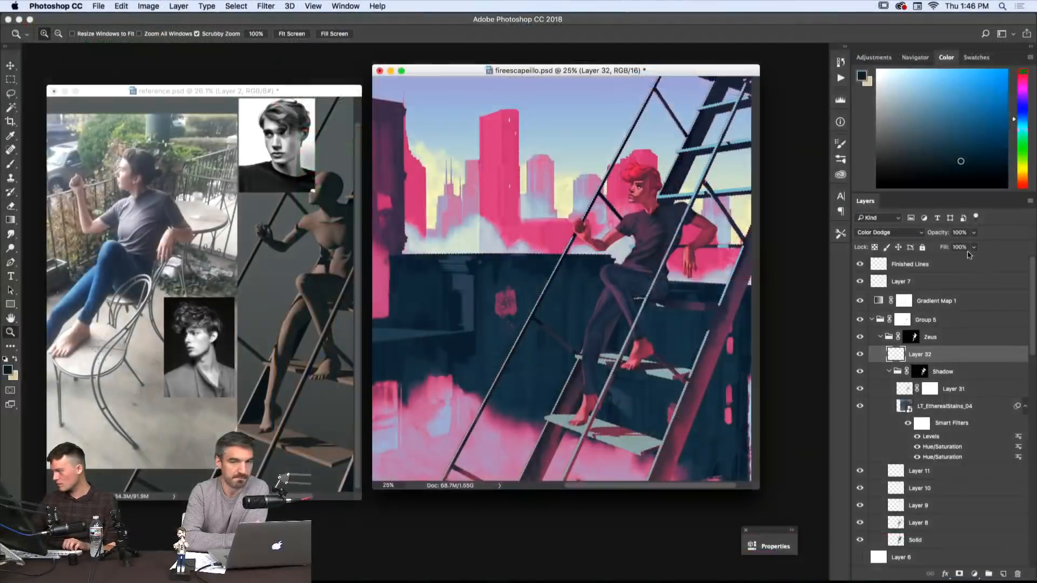
- Set Layer 32's opacity to 10% and choose a bright yellow foreground color
drag(974, 232, 928, 248)
click(1021, 172)
click(949, 74)
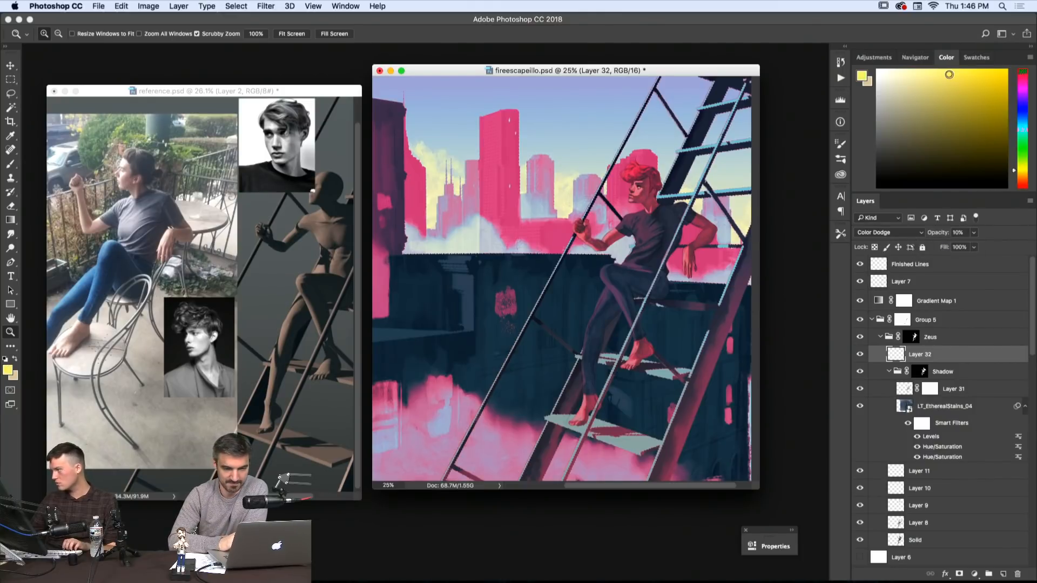
- Paint yellow highlights along the figure's nose and face on Layer 32 with a small brush of about 15 px
click(667, 192)
click(667, 192)
click(667, 191)
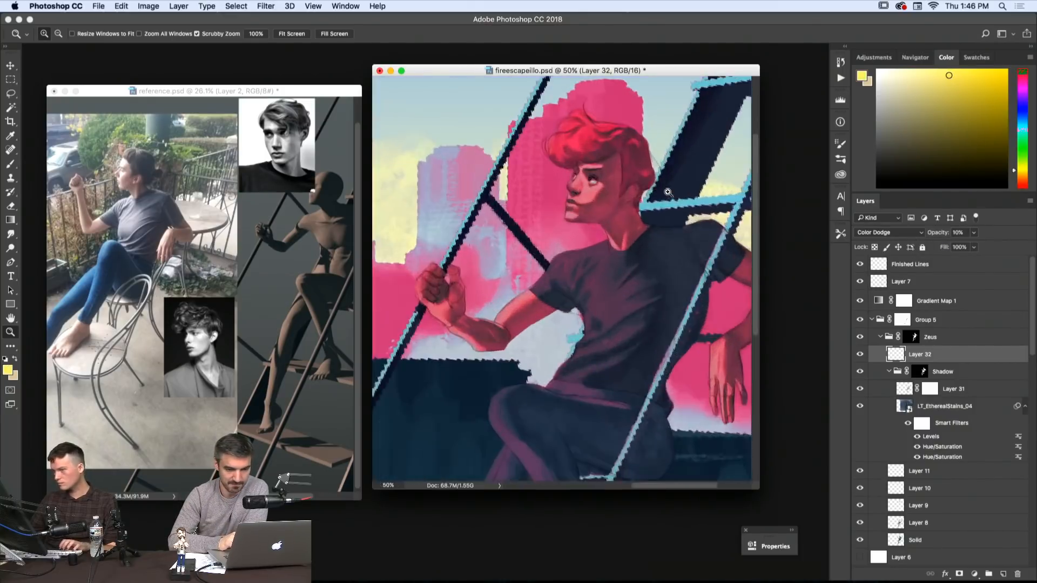
drag(592, 191, 642, 217)
key(b)
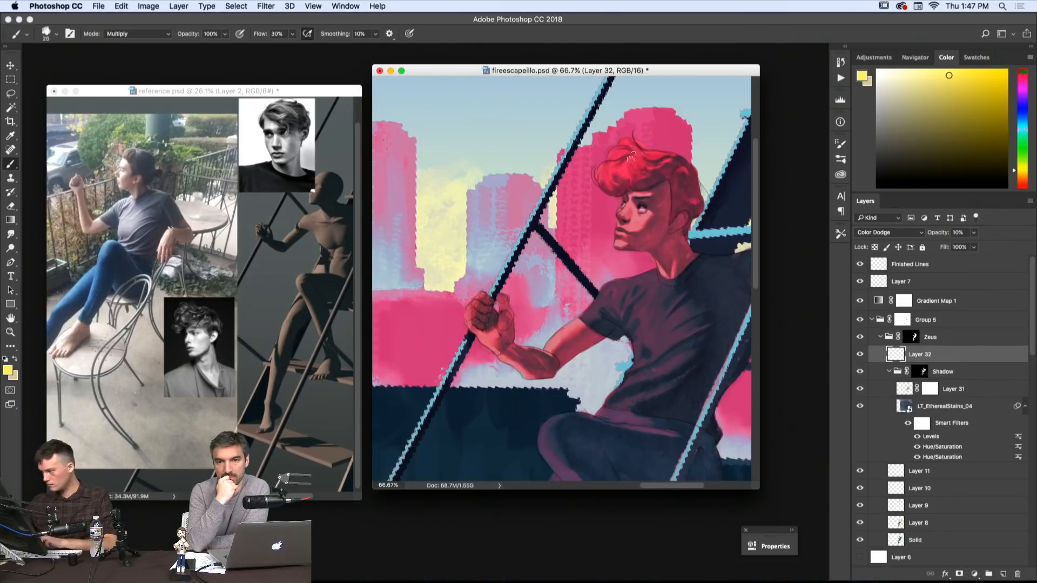
key(bracketleft)
key(bracketleft)
key(bracketleft)
key(bracketleft)
key(bracketleft)
key(bracketleft)
key(bracketleft)
key(bracketleft)
key(bracketleft)
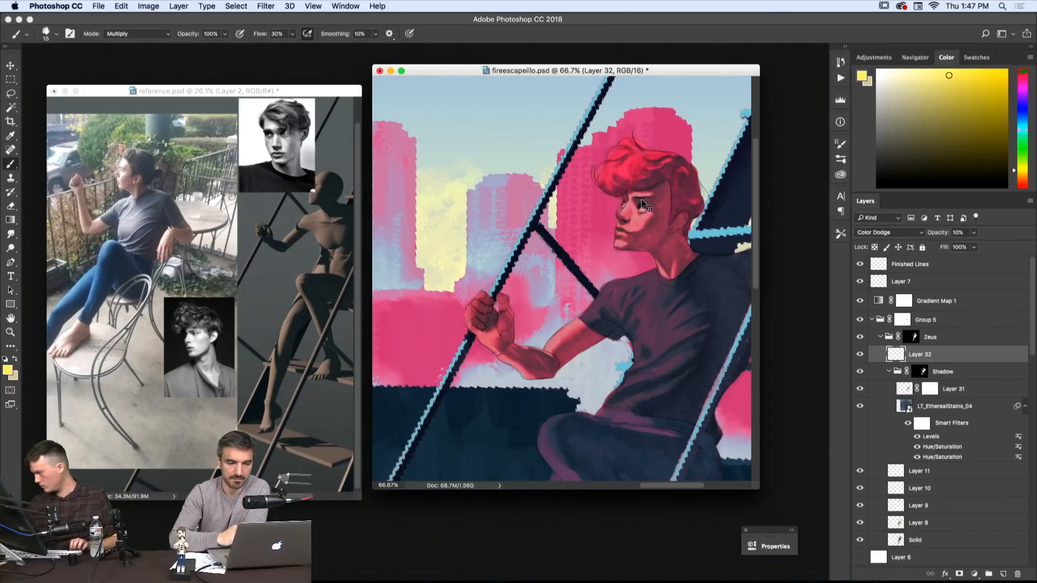
- Change Layer 32's blend mode to Screen and set its opacity to 22%
click(936, 301)
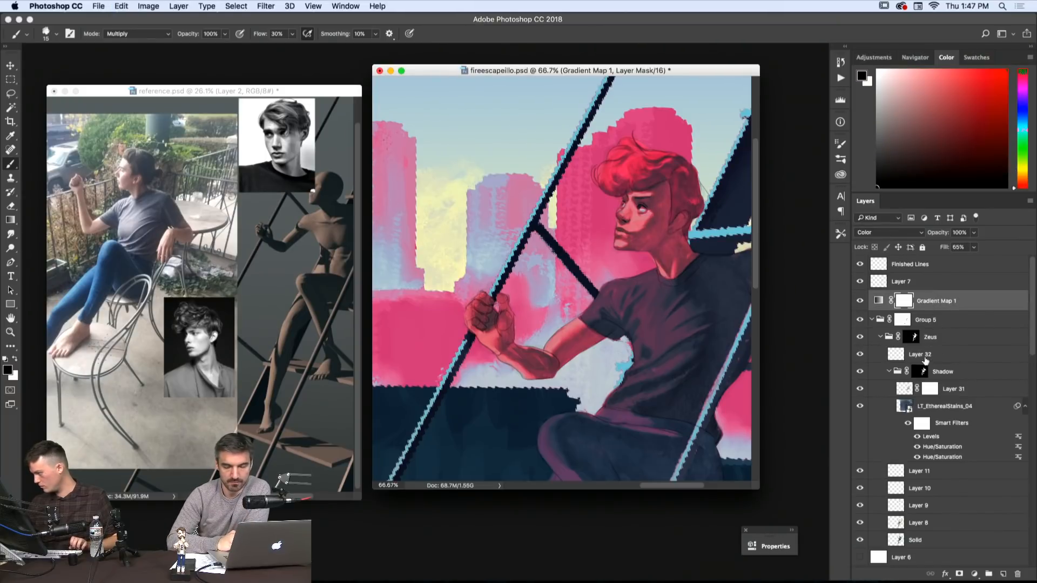
click(924, 357)
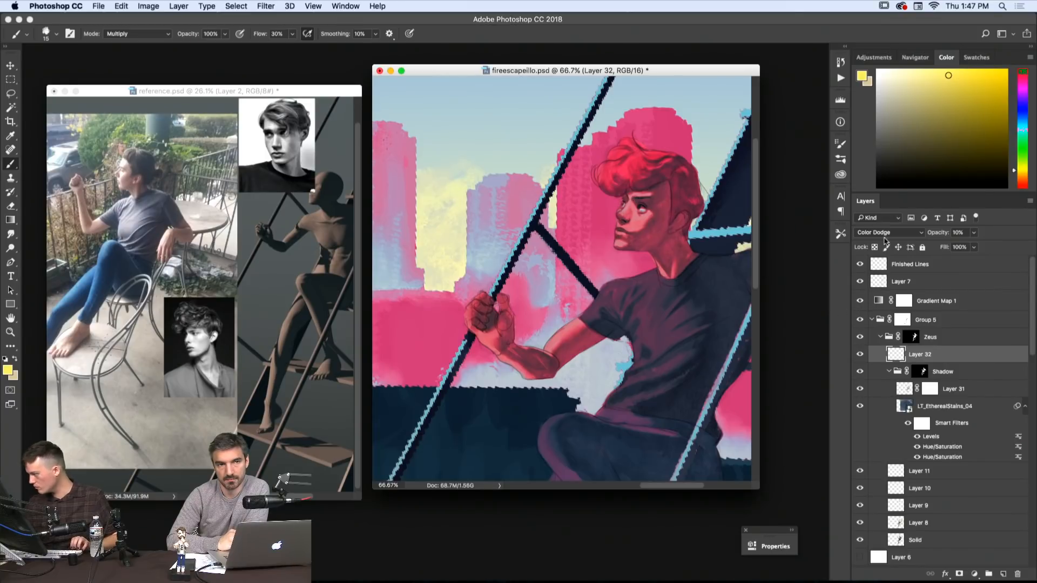
click(885, 233)
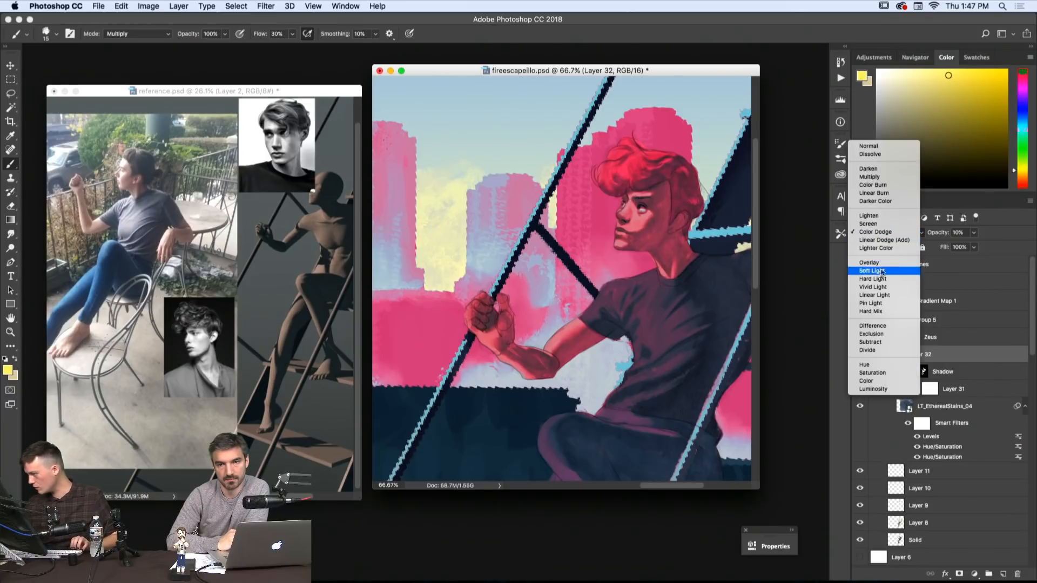
click(876, 224)
click(974, 232)
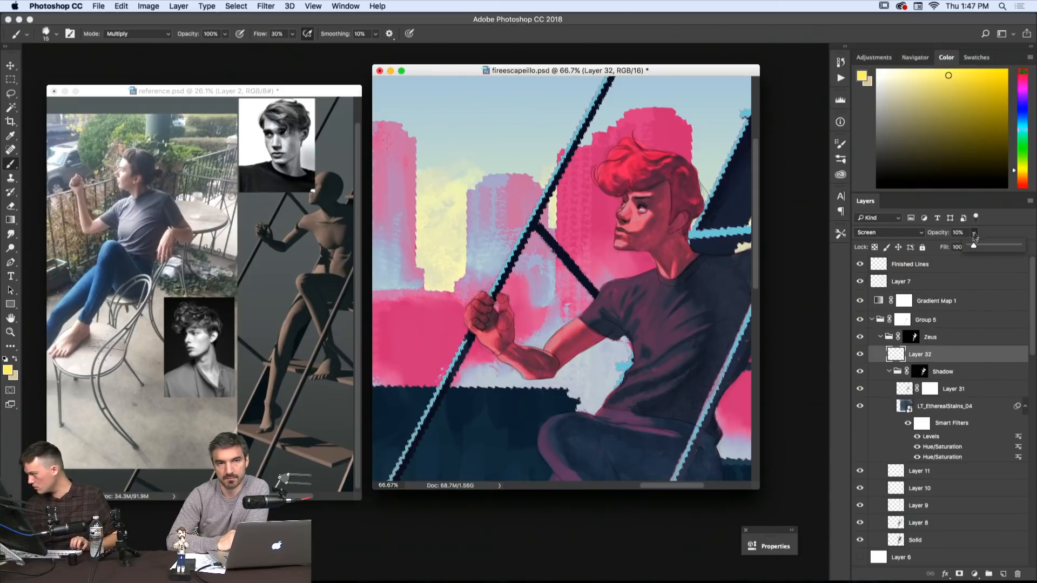
drag(974, 236, 991, 248)
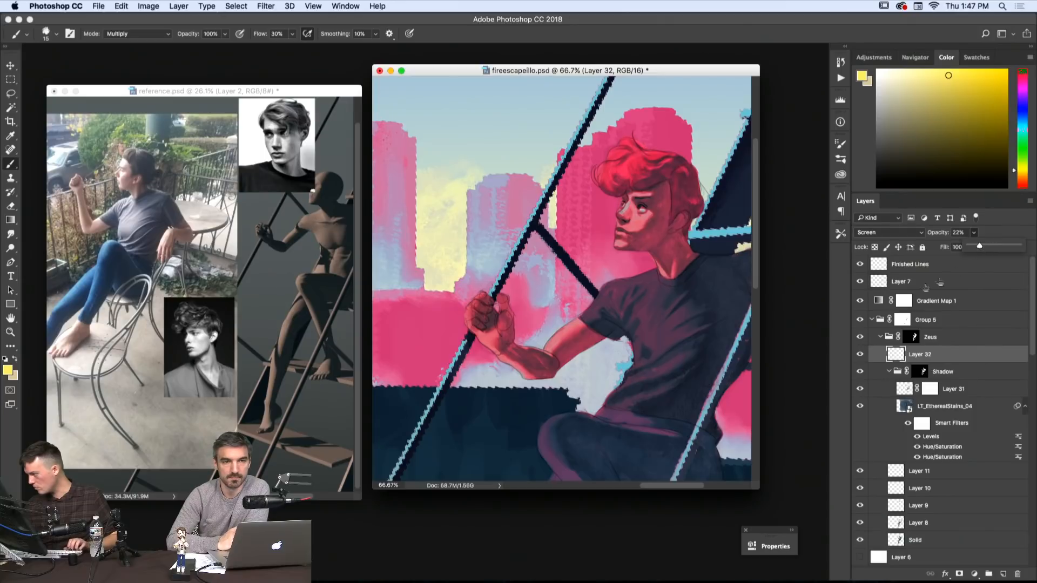
- Move the yellow end stop of Gradient Map 1 to location 93% and review the whole illustration
double_click(877, 301)
click(681, 422)
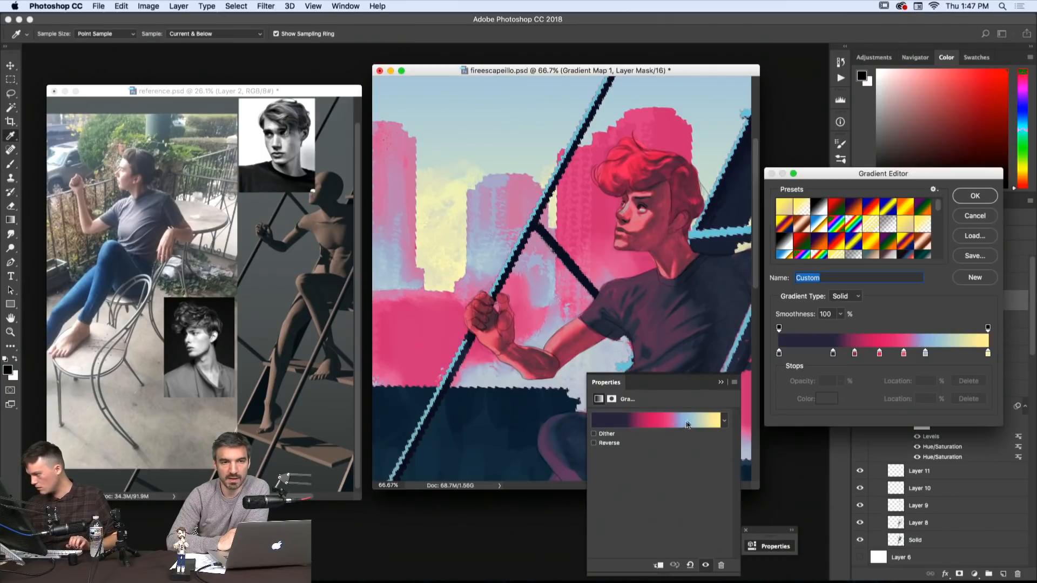
drag(987, 355, 963, 355)
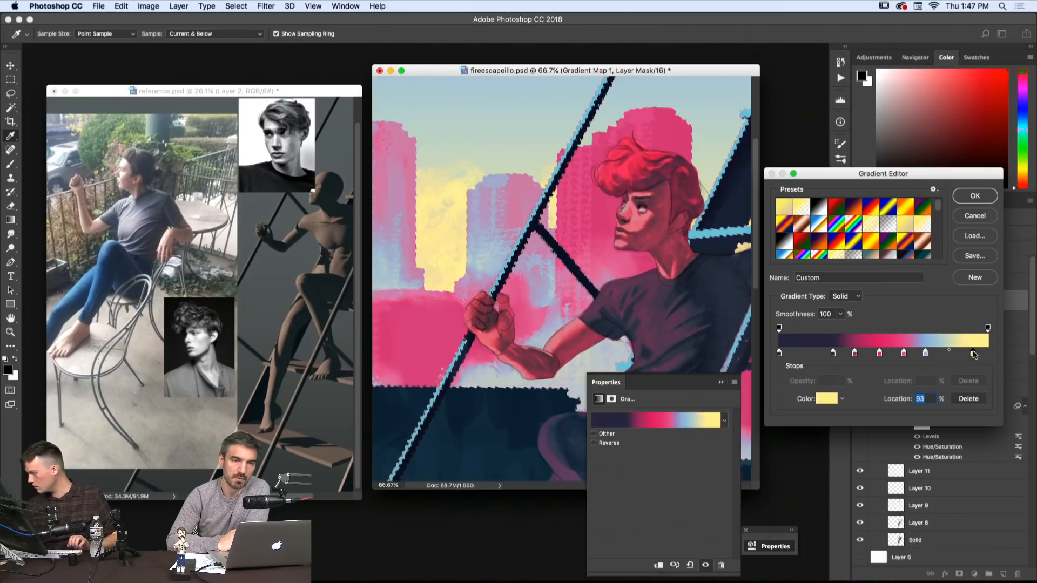
click(974, 196)
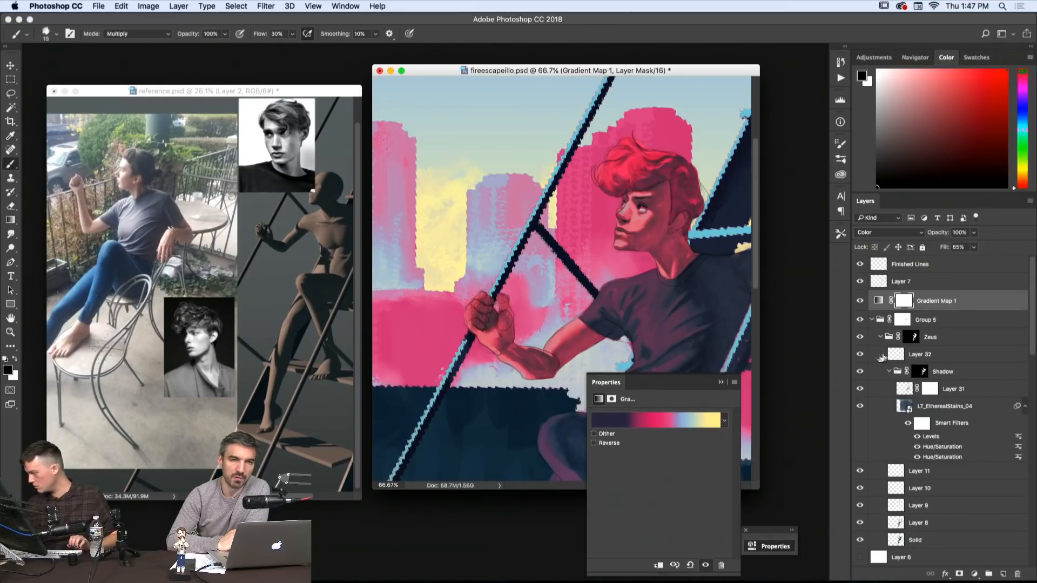
key(z)
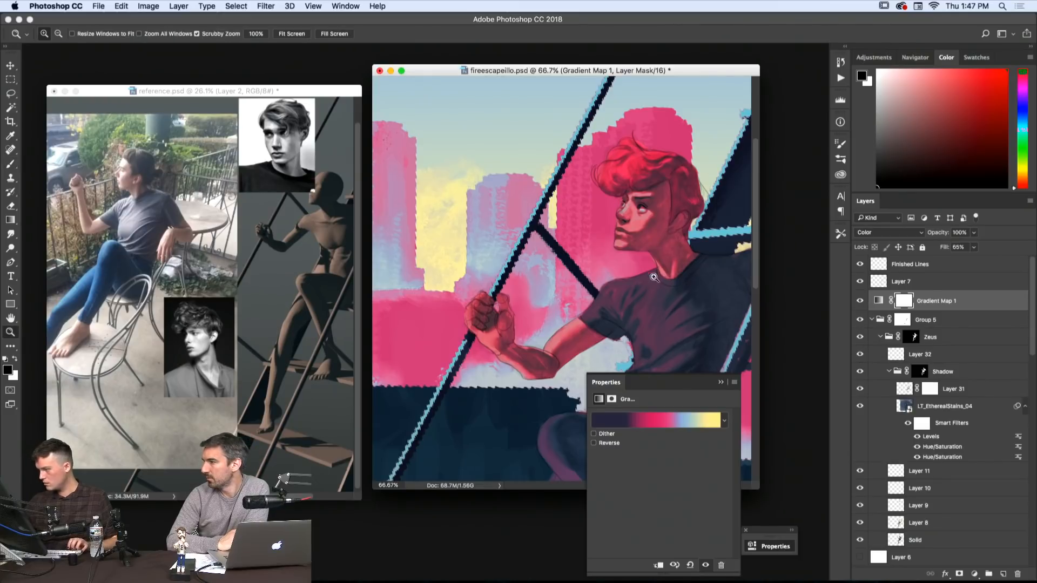
alt+click(661, 281)
alt+click(661, 282)
alt+click(660, 281)
alt+click(660, 281)
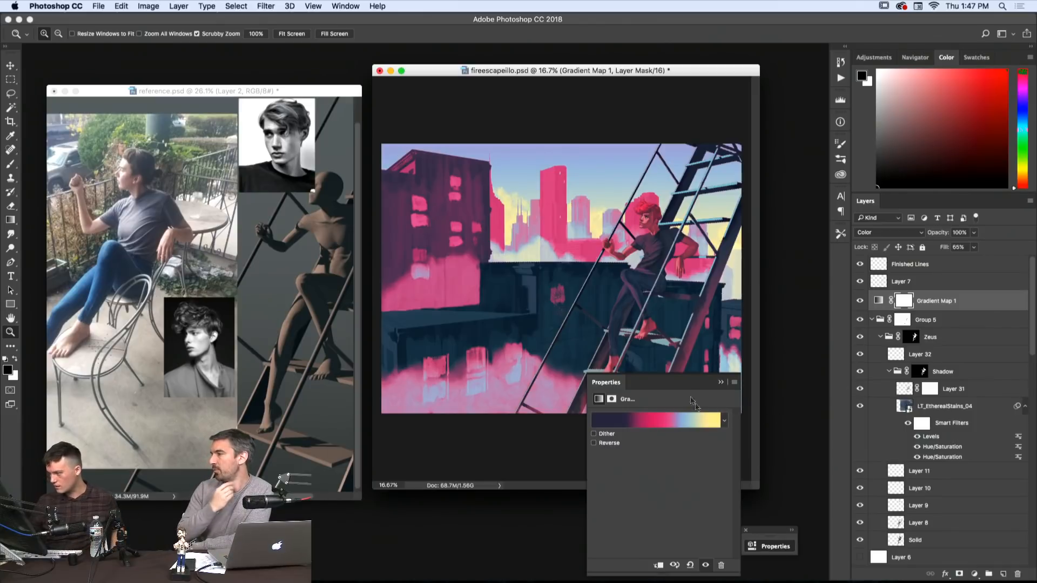
click(721, 381)
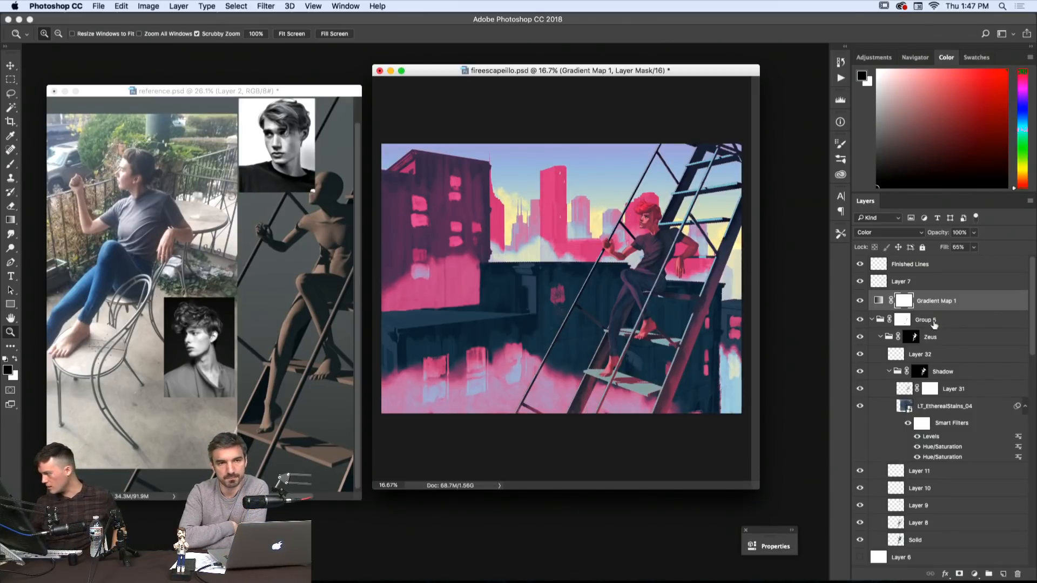
- Adjust Layer 32's opacity while checking the face highlights, trying 57% and settling on 24%
click(929, 354)
click(973, 232)
mouse_move(973, 243)
mouse_down()
mouse_move(1003, 247)
mouse_move(991, 247)
mouse_up()
drag(643, 211, 729, 270)
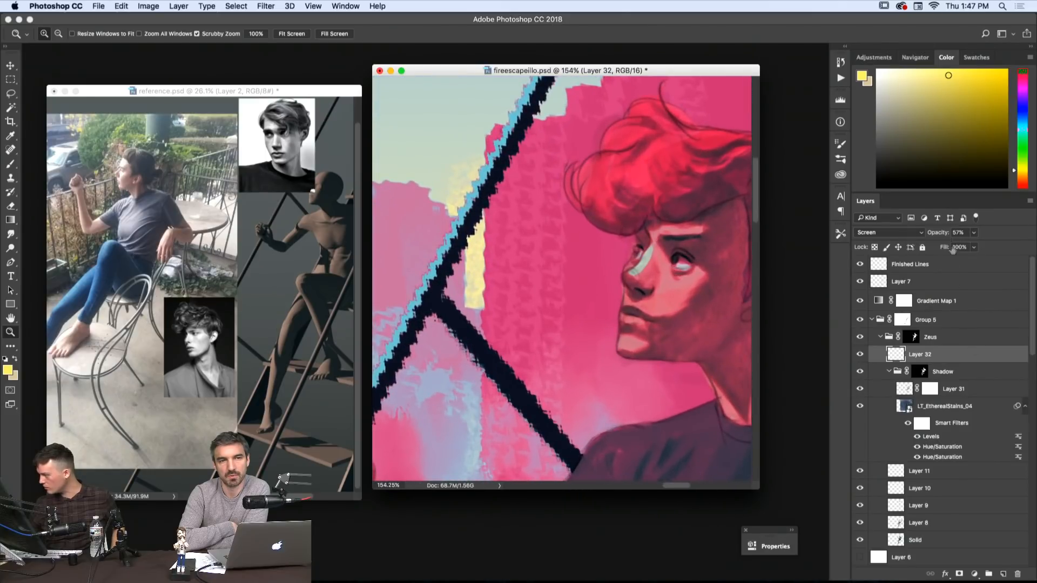
click(973, 232)
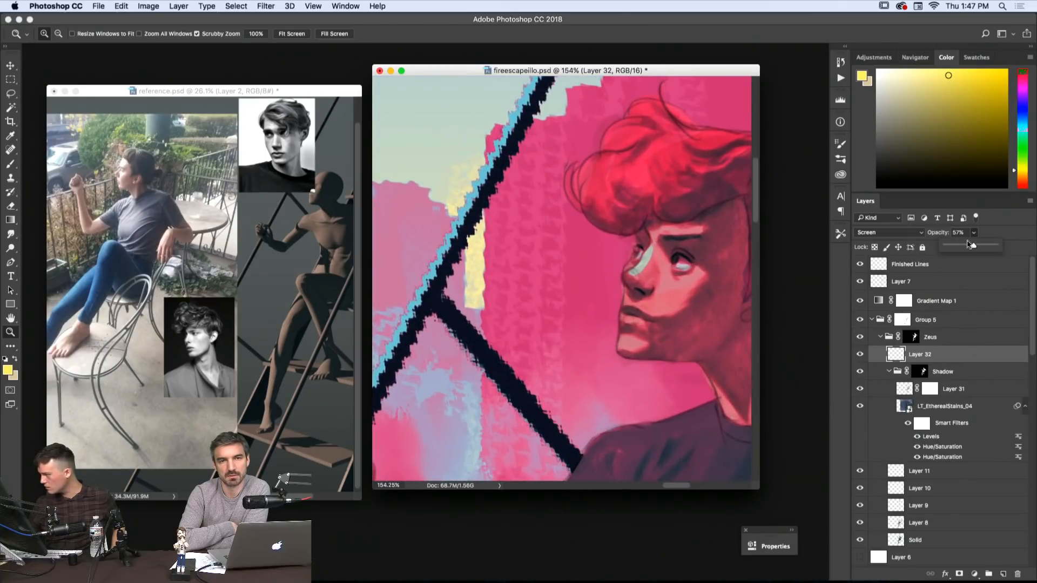
drag(974, 247, 942, 249)
- Soften the highlight on the figure's nose with a small Smudge brush at 25% strength and the Eraser
alt+click(663, 293)
alt+click(663, 293)
alt+click(663, 293)
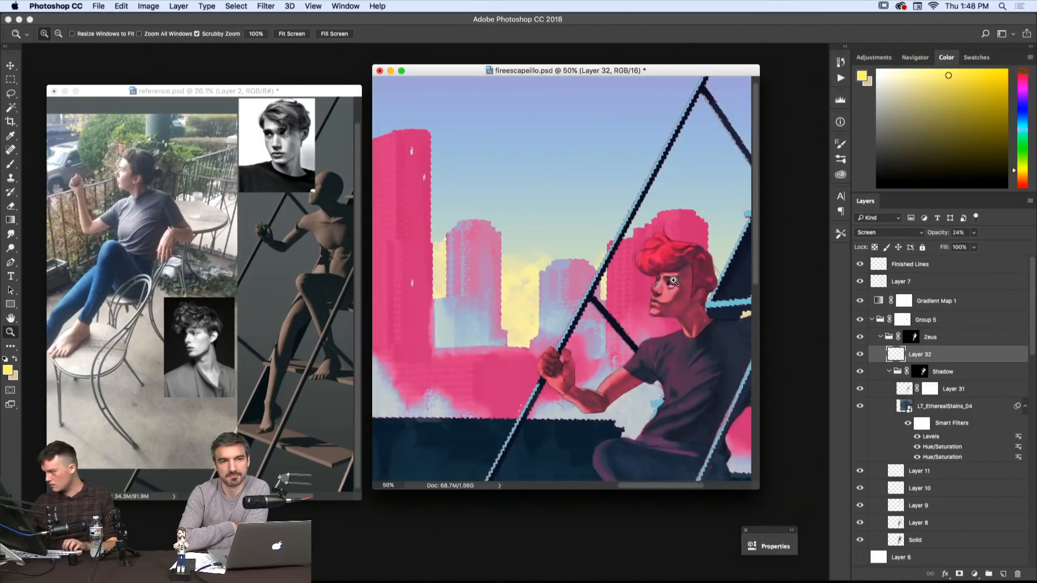
click(647, 289)
click(647, 290)
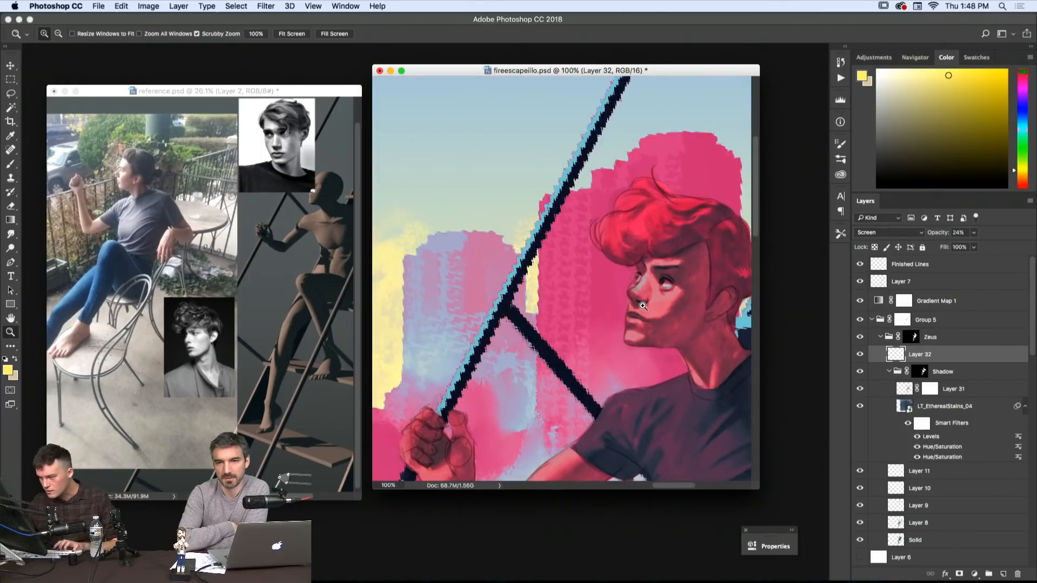
key(r)
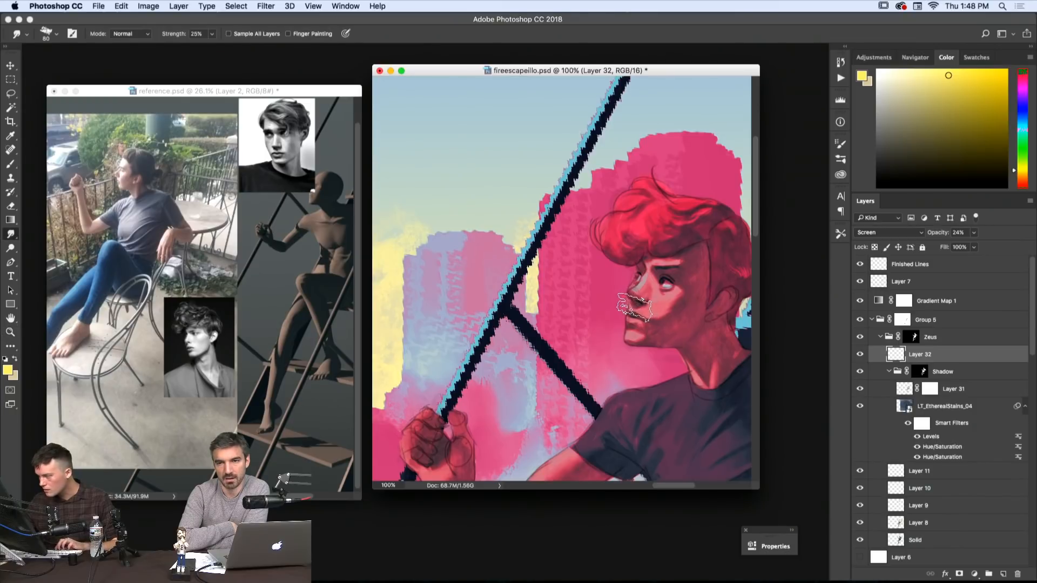
key(bracketleft)
key(bracketleft)
key(bracketleft)
key(bracketleft)
key(bracketleft)
key(bracketleft)
key(bracketleft)
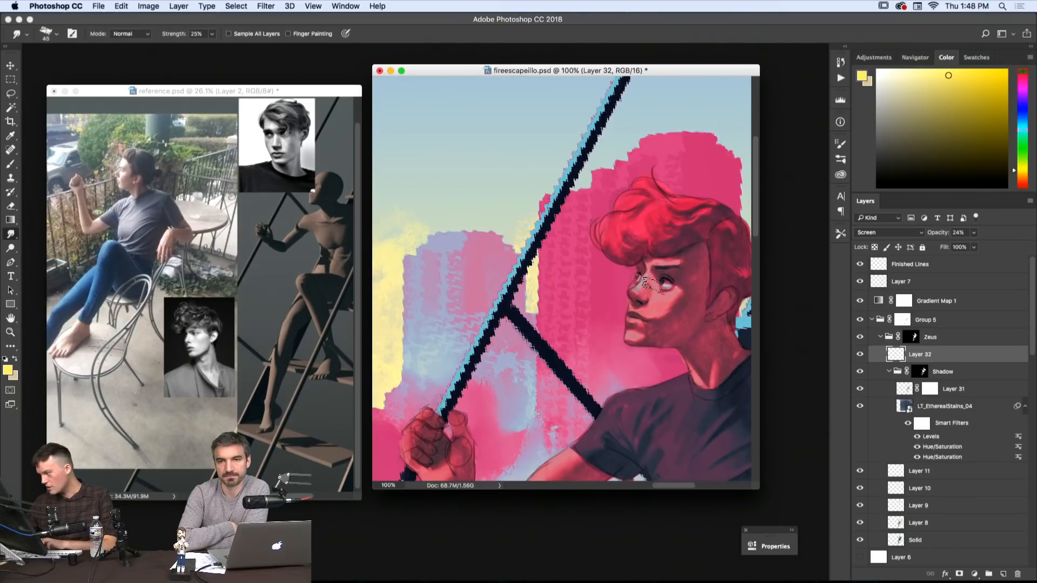
key(bracketleft)
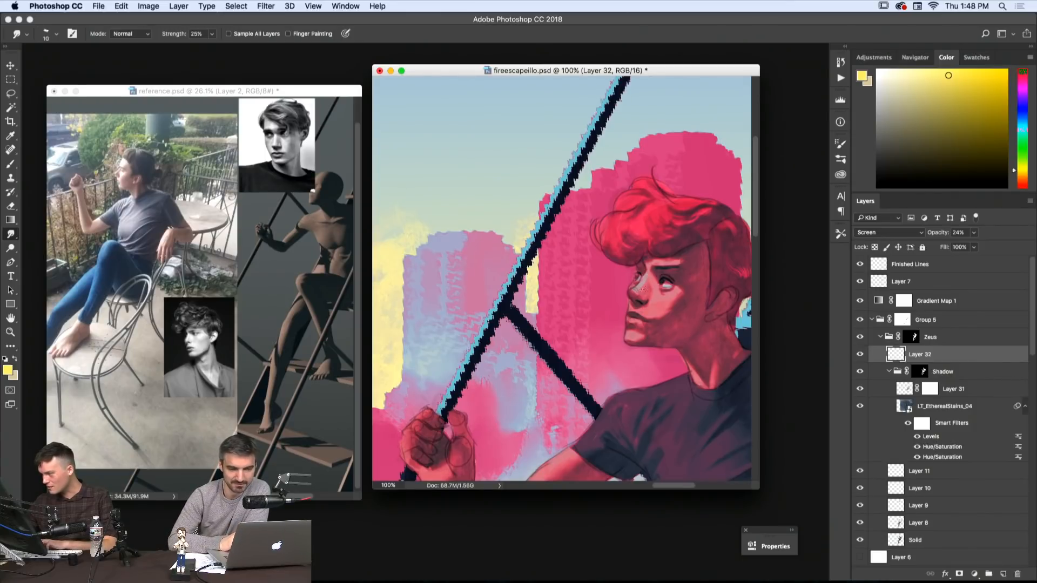
key(e)
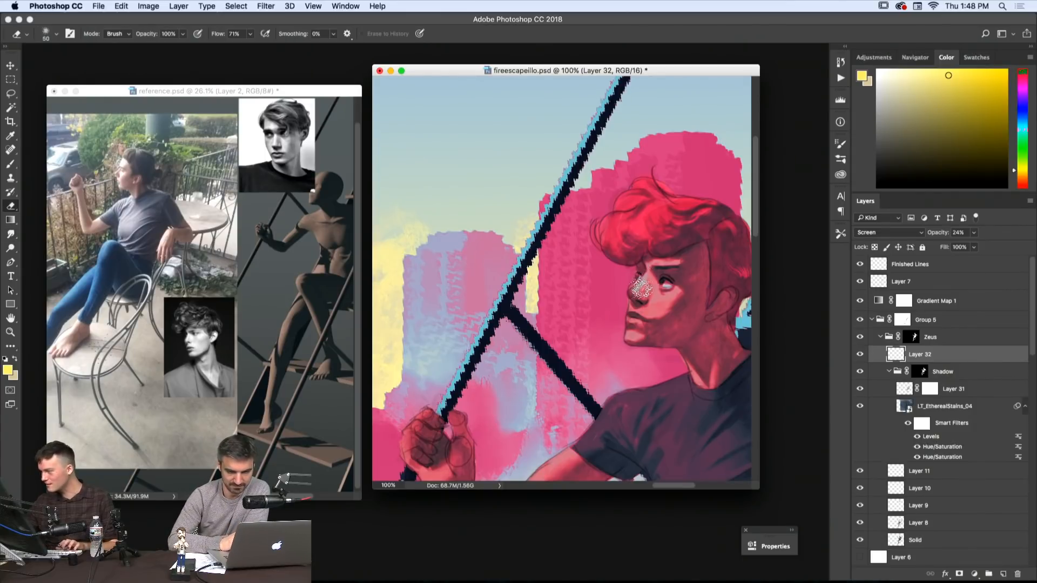
- Paint yellow highlights around the lips and cheek, and blend the cheek highlight with the Smudge tool at 25 px
key(b)
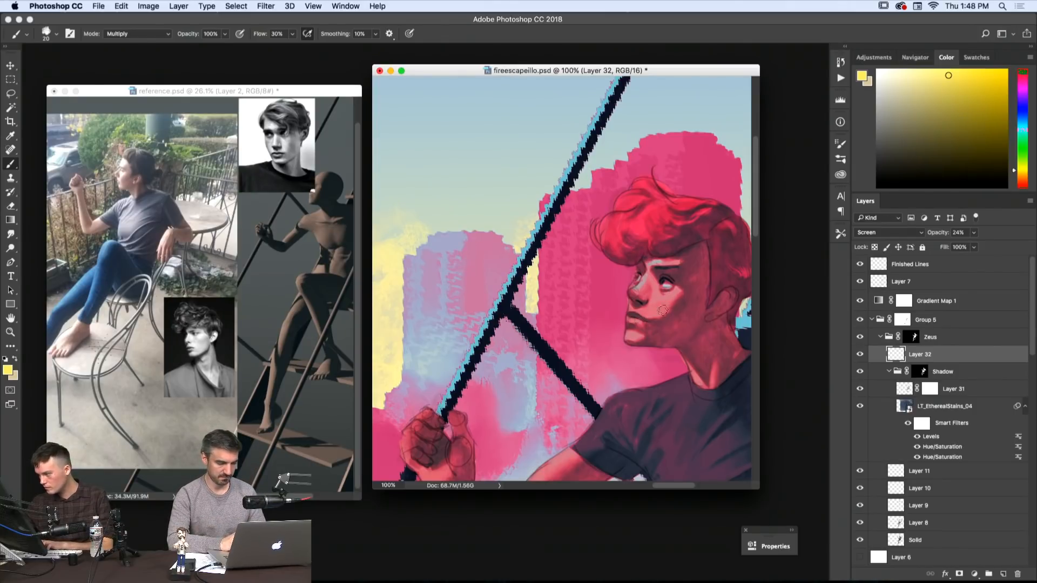
key(bracketleft)
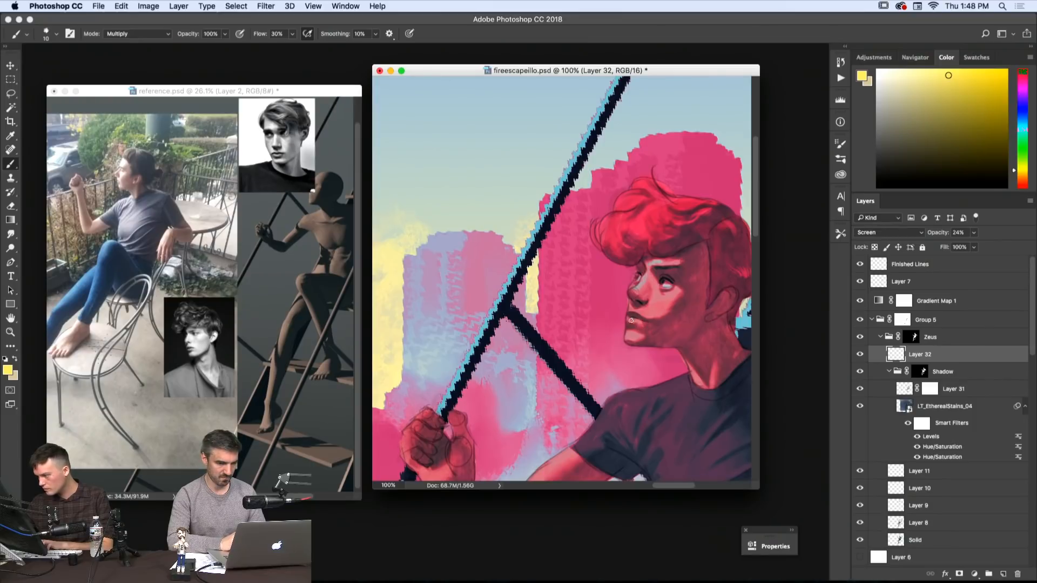
key(bracketright)
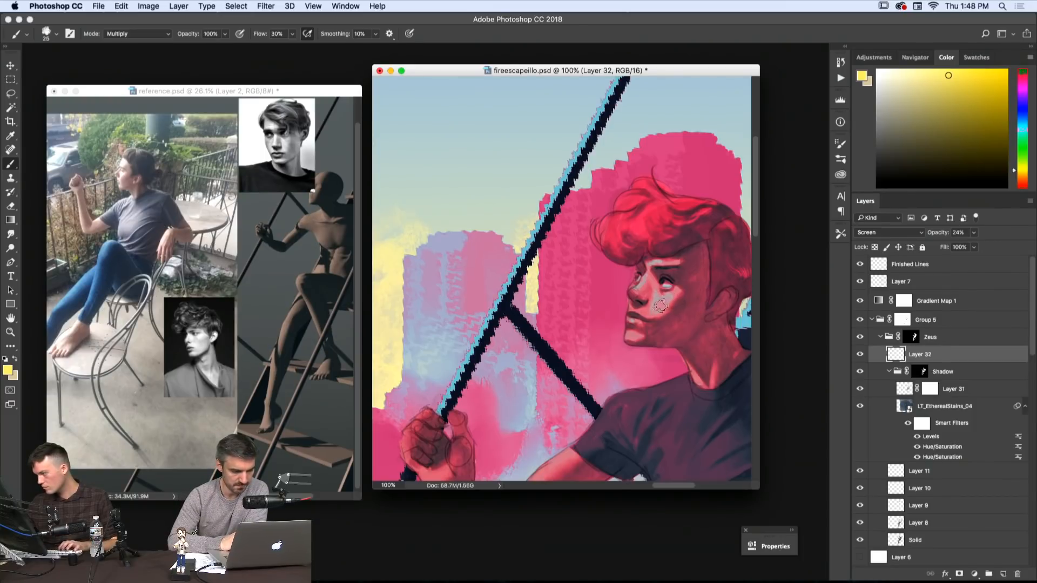
key(r)
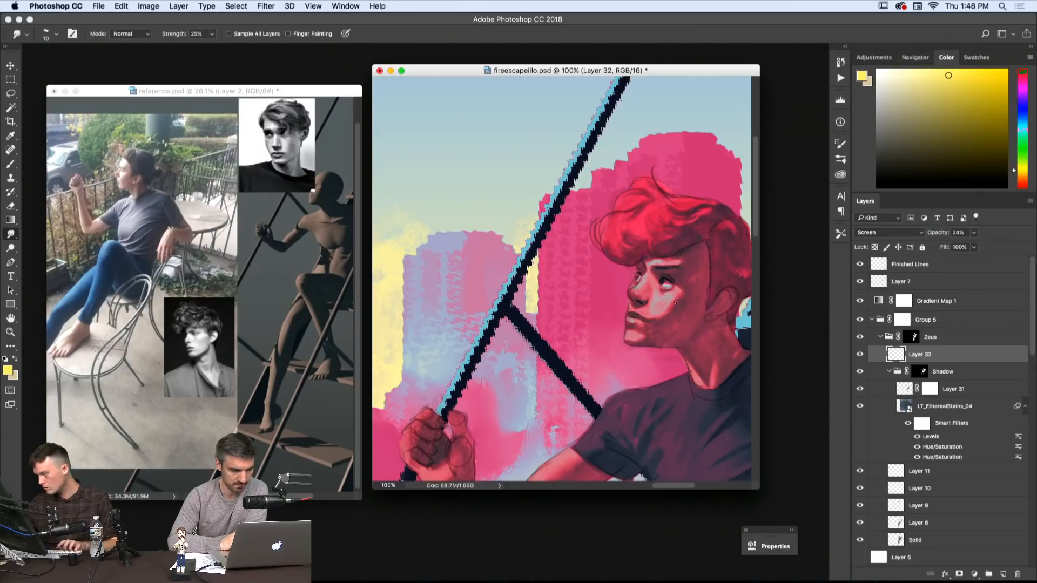
key(bracketright)
key(bracketright)
key(bracketright)
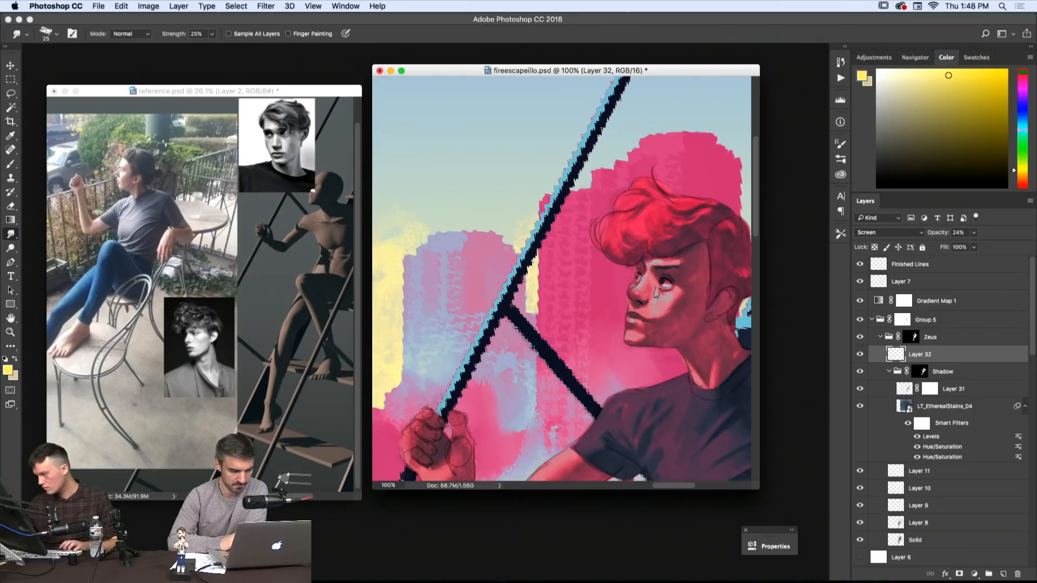
- Add a highlight to the figure's chin, smudge it softly, and check the face from a wider view
key(b)
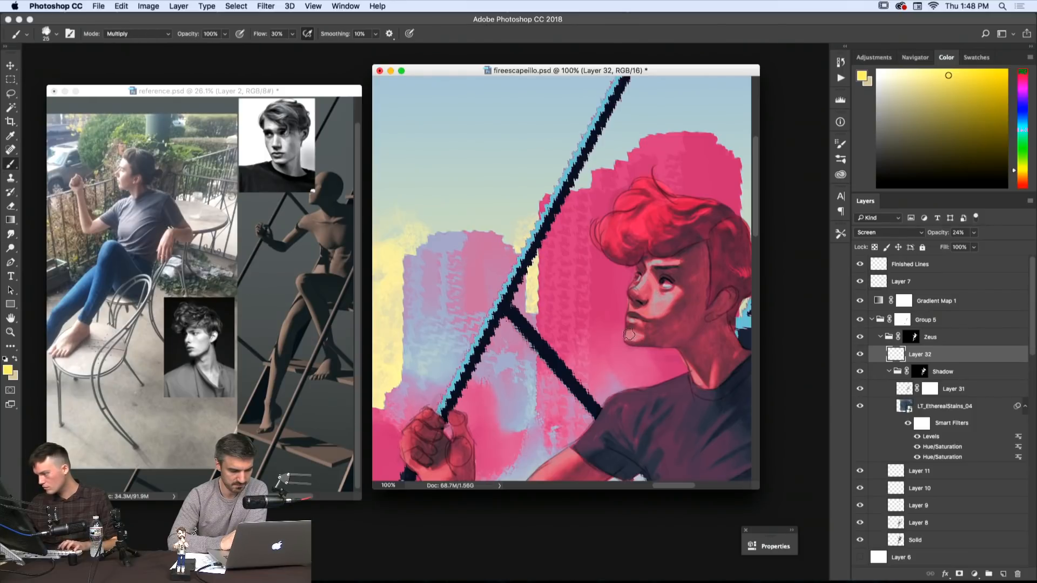
key(r)
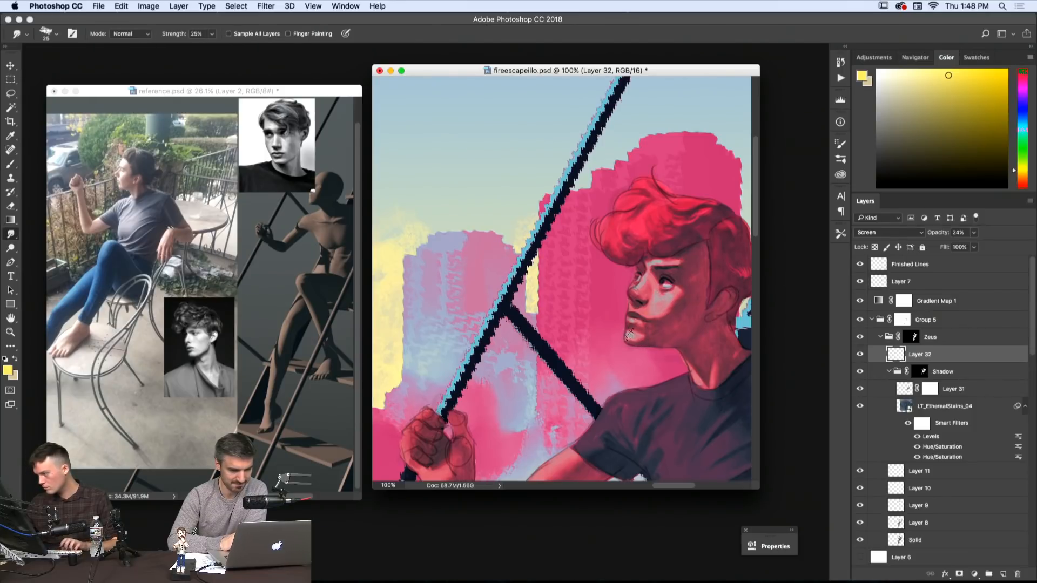
key(z)
alt+click(734, 303)
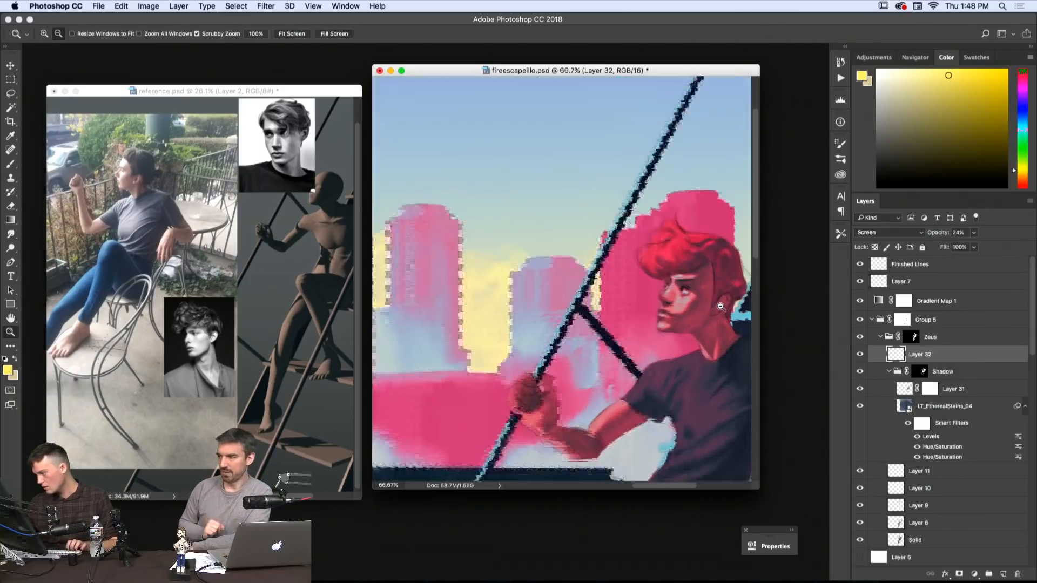
alt+click(735, 303)
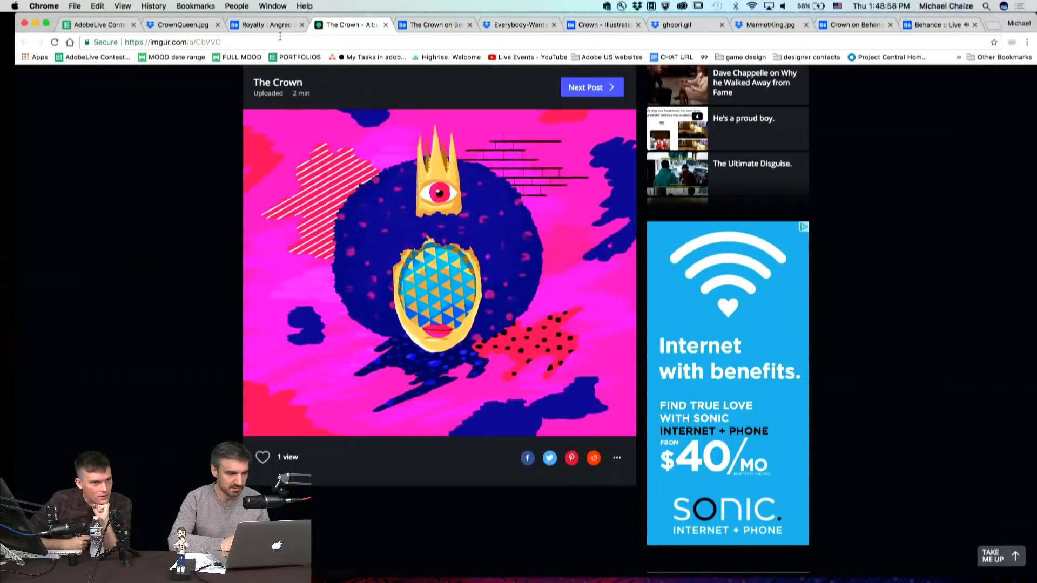
- Switch to Chrome and view the Royalty : Angrec illustration enlarged on Behance and the CrownQueen.jpg artwork on Dropbox
click(296, 41)
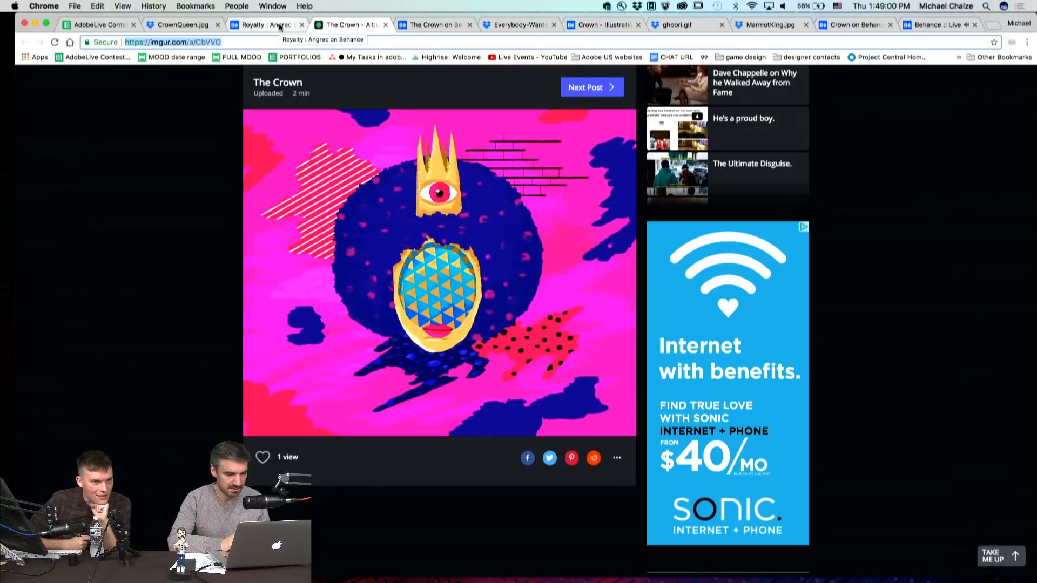
click(277, 24)
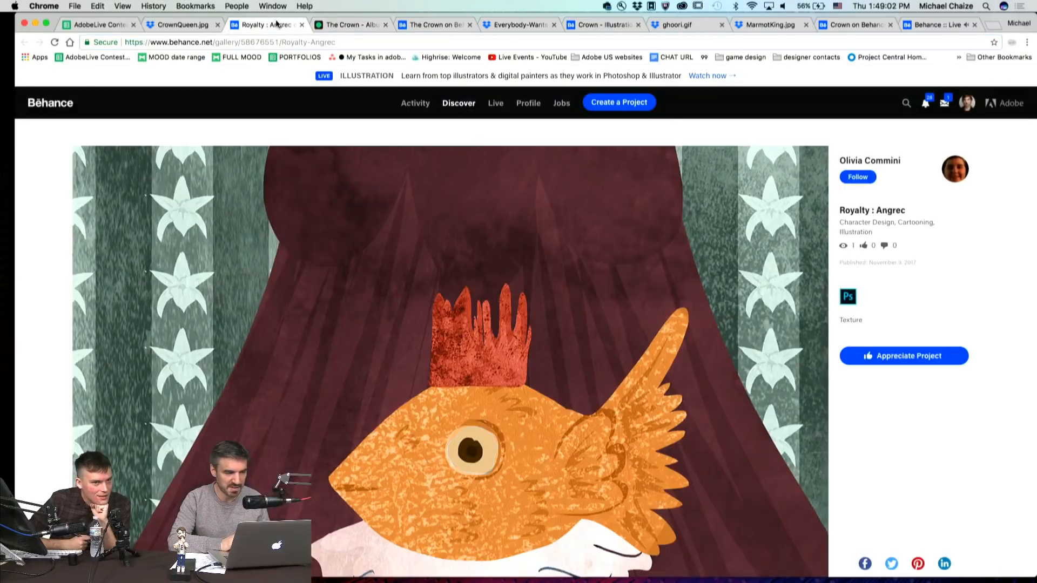
click(488, 347)
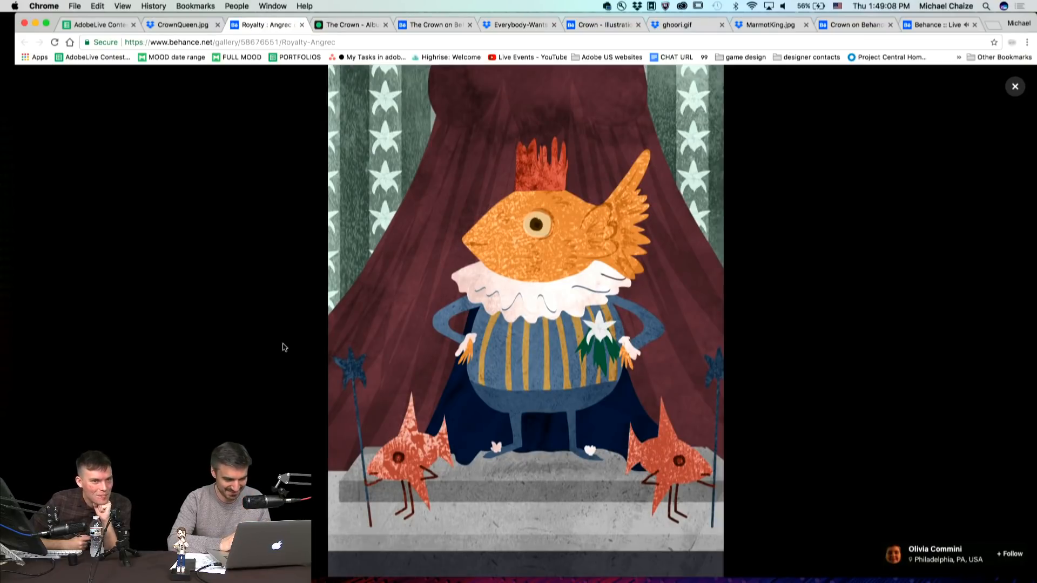
key(super+alt+Left)
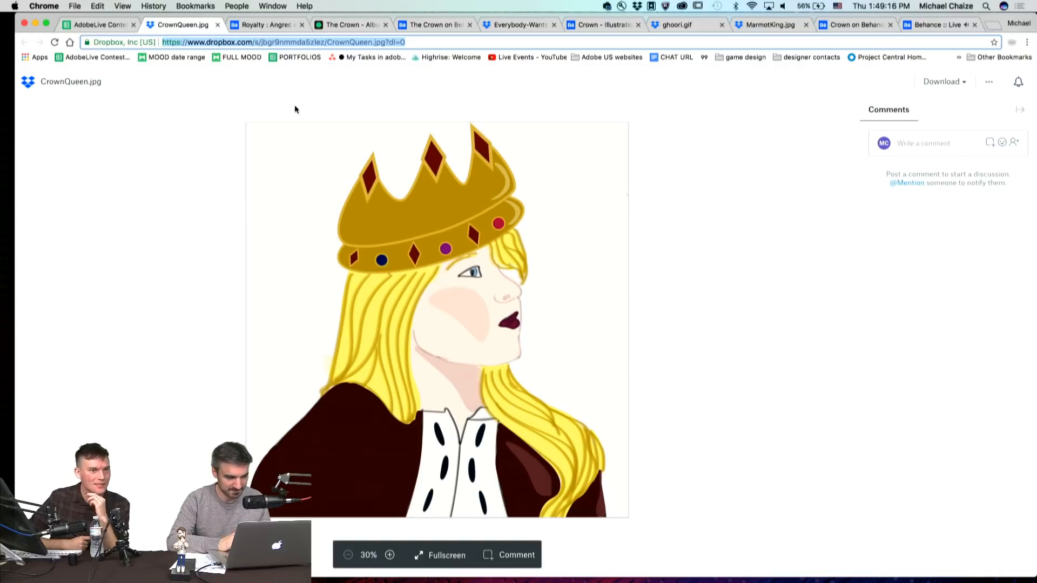
- View the Royalty : Angrec illustration on Behance and The Crown artwork on Imgur, revisiting the CrownQueen.jpg submission
click(283, 23)
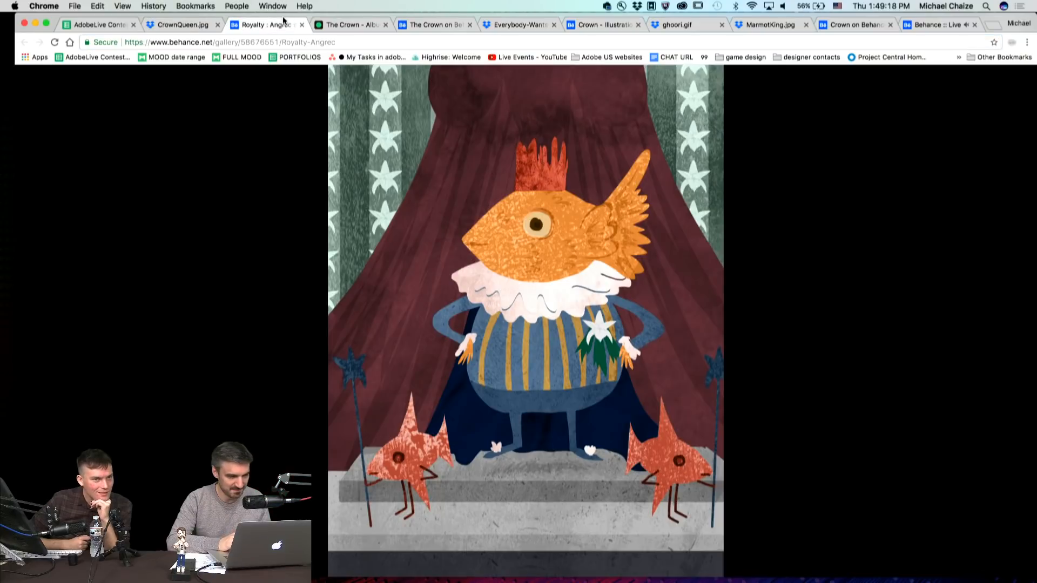
click(348, 24)
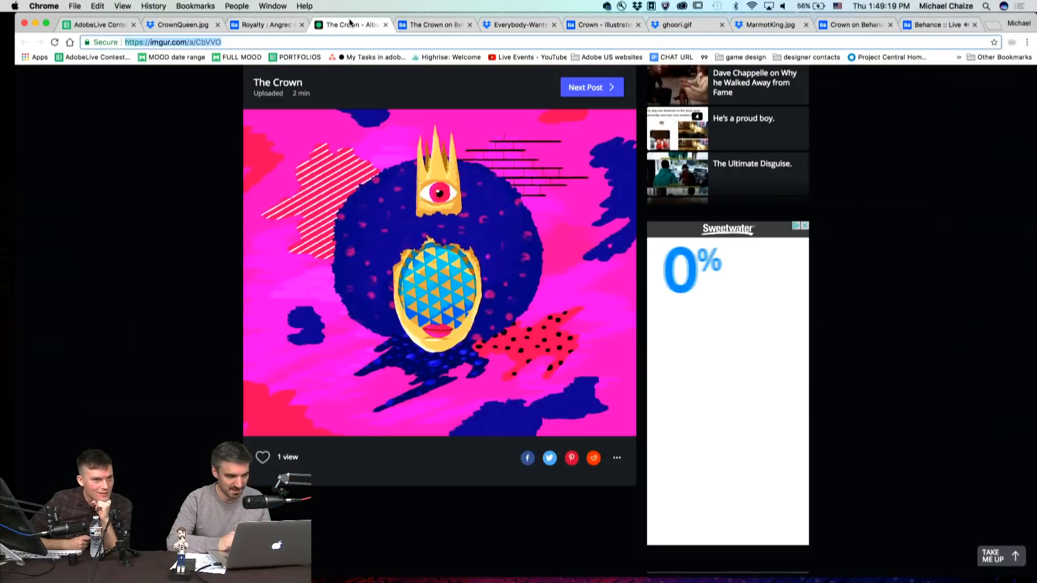
click(183, 25)
click(263, 26)
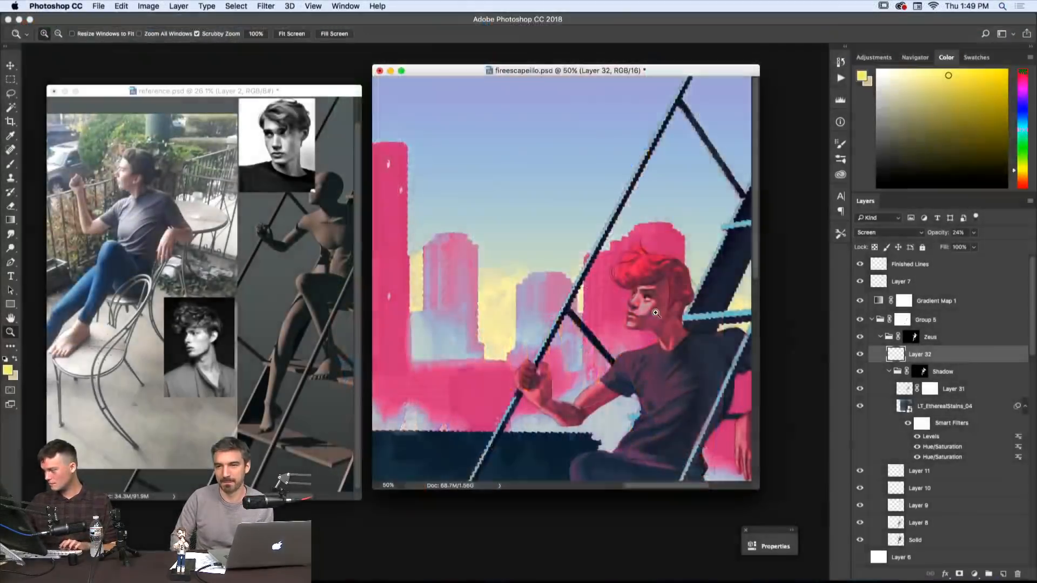
- Switch to Photoshop and paint a fine yellow highlight around the figure's eye on Layer 32 with a 7 px brush
key(super+1)
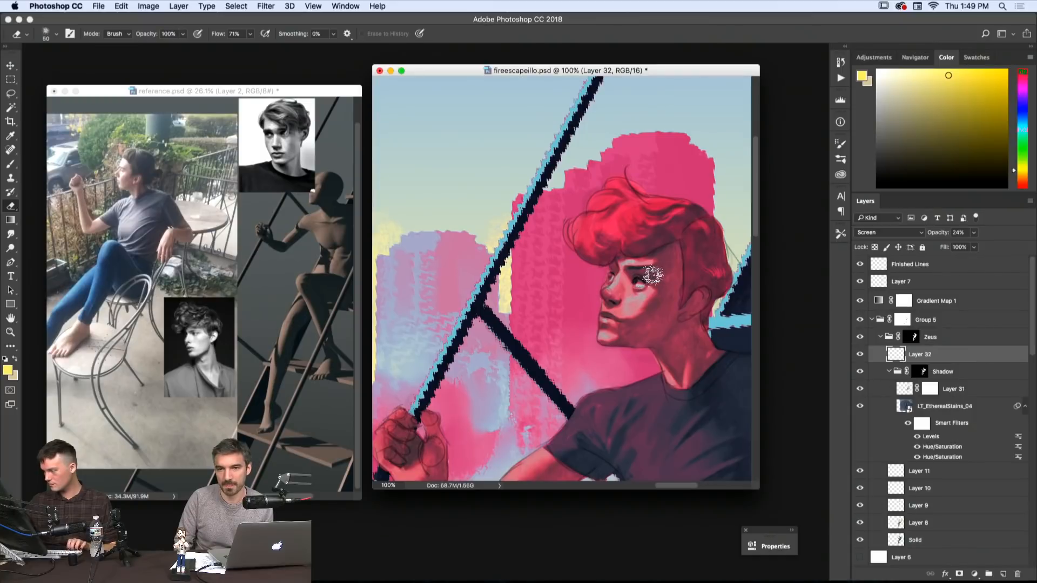
key(b)
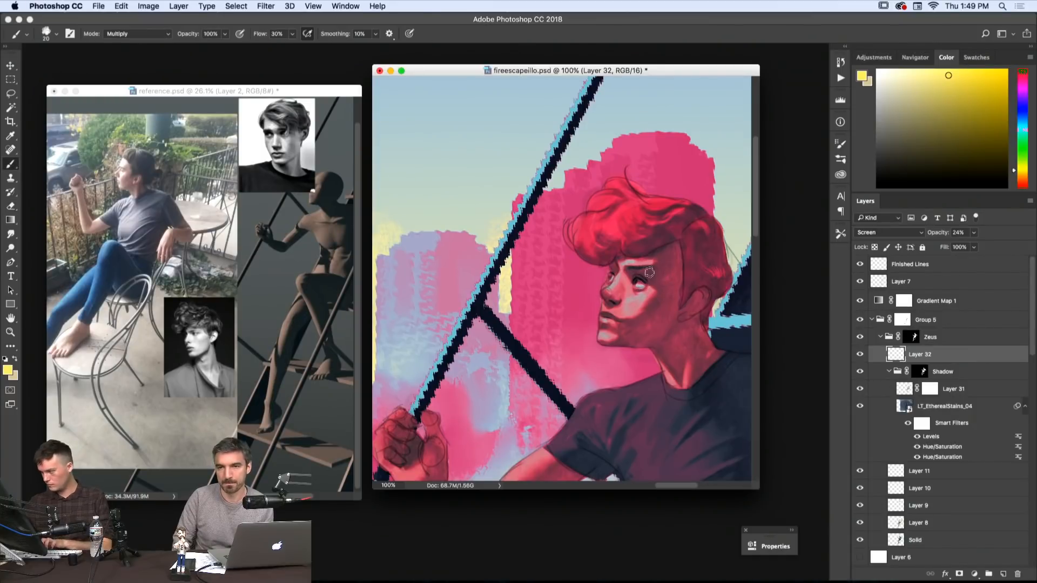
key(bracketleft)
key(bracketleft)
key(bracketleft)
key(bracketleft)
key(bracketleft)
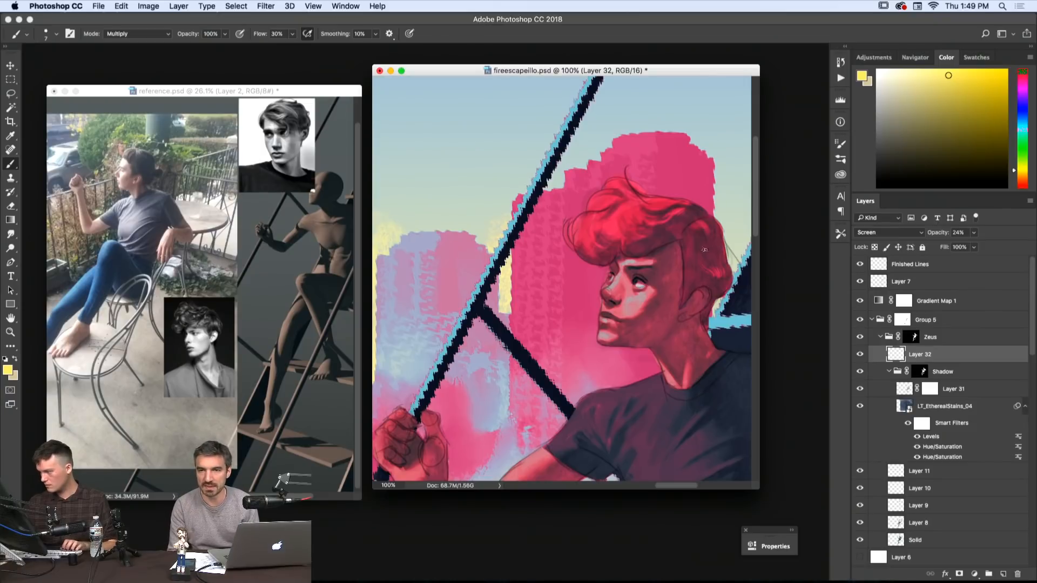
drag(633, 280, 642, 286)
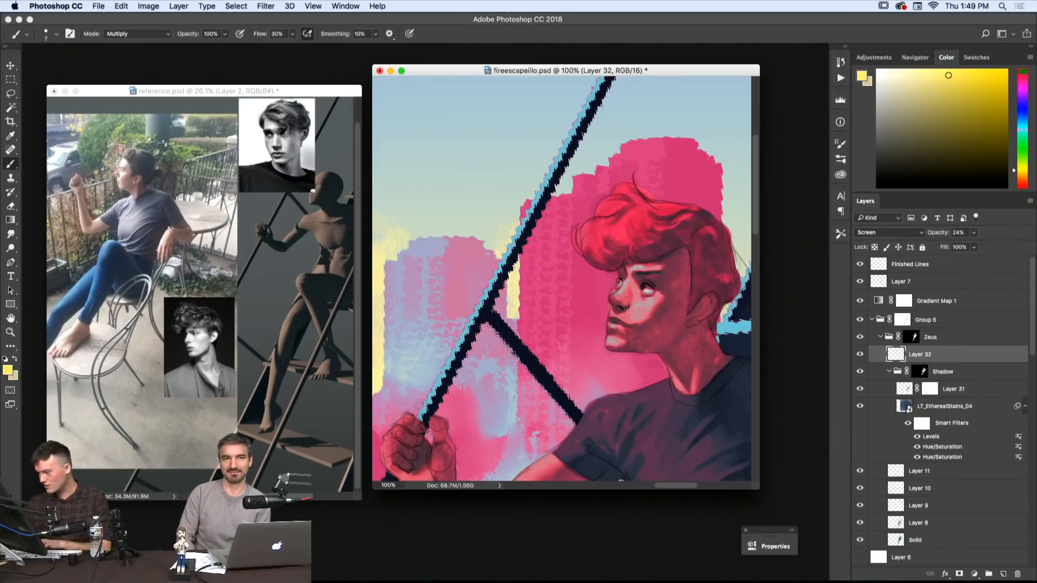
key(z)
alt+click(686, 370)
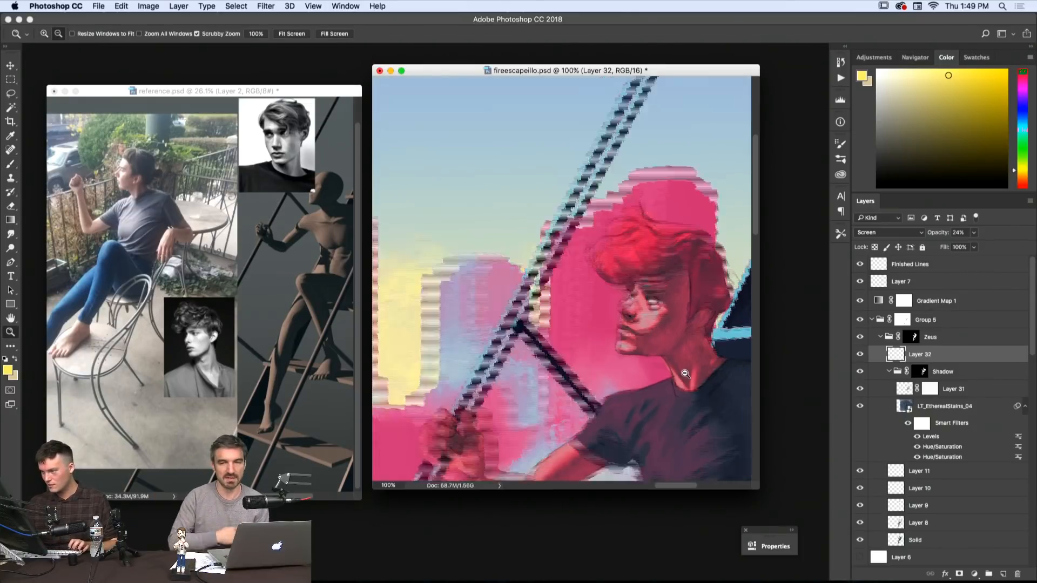
alt+click(688, 367)
drag(702, 317, 643, 296)
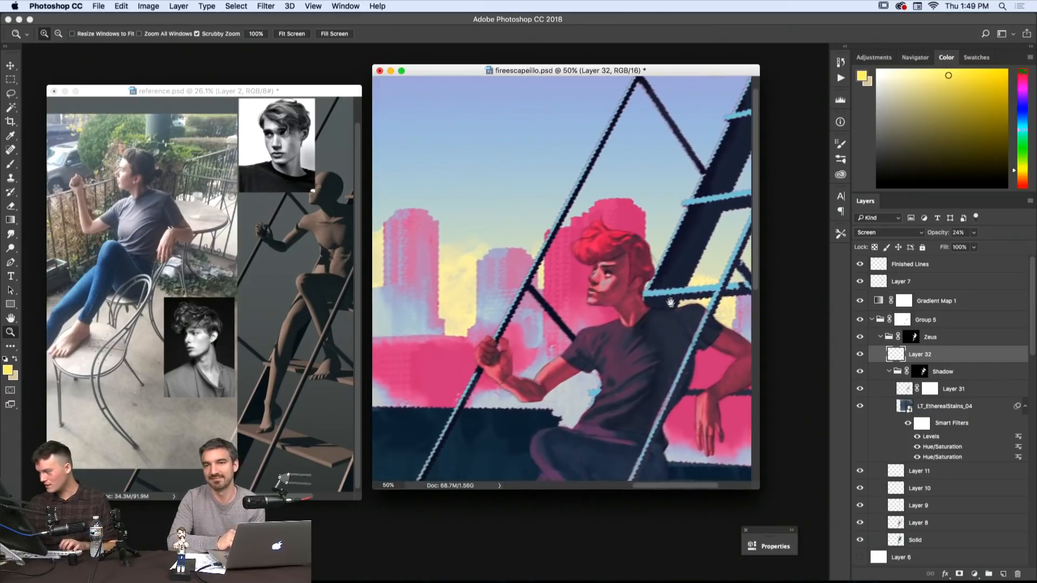
- Lower the fill of the Gradient Map 1 adjustment layer to 51%
key(b)
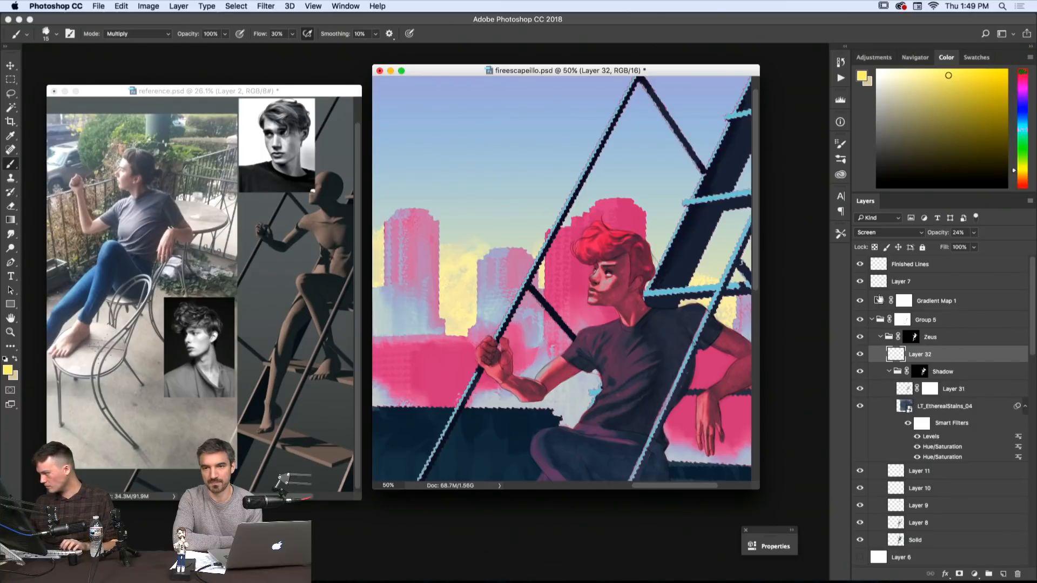
double_click(901, 301)
click(973, 246)
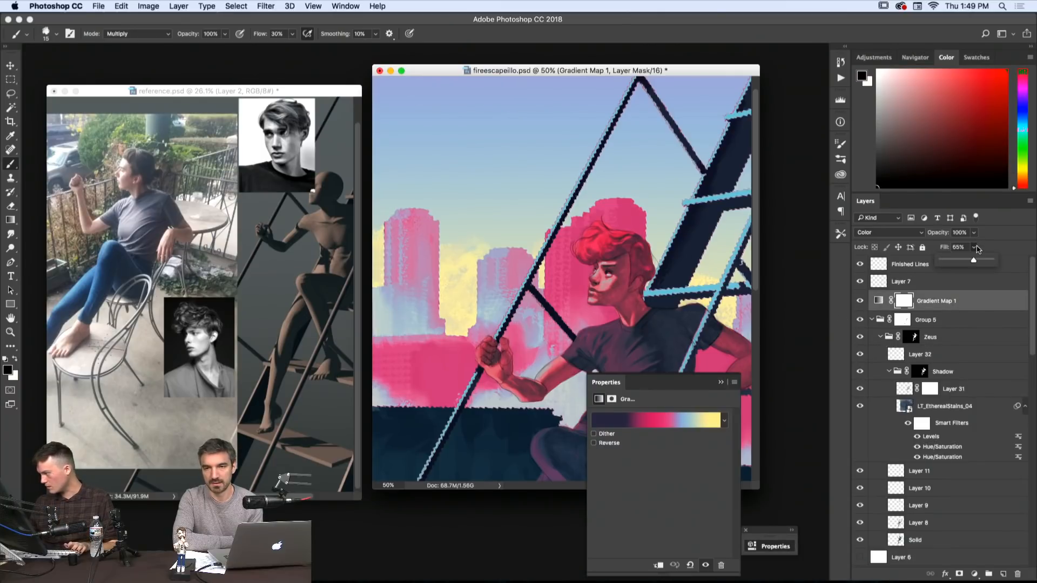
mouse_move(976, 260)
mouse_down()
mouse_move(956, 263)
mouse_move(967, 263)
mouse_up()
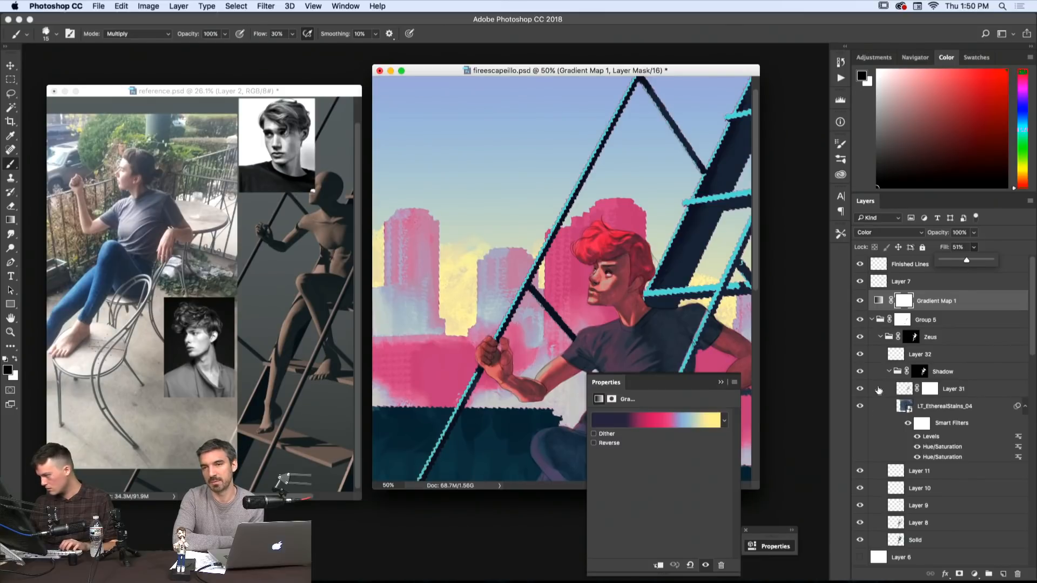
- Rework the highlight on the figure's raised arm on Layer 32 with the Eraser, Brush and Smudge tools, and collapse the layer properties
click(897, 353)
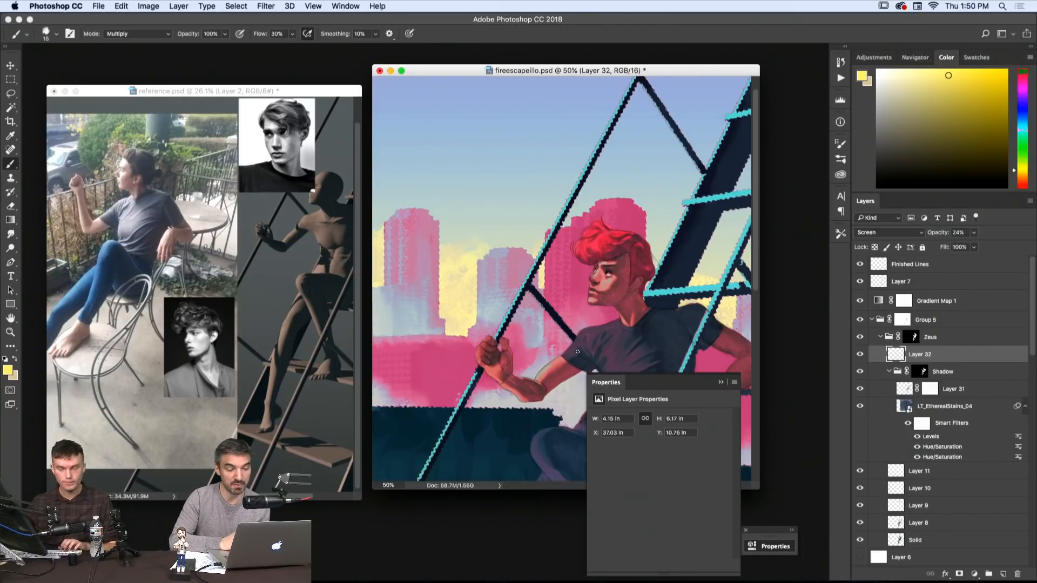
key(e)
drag(543, 374, 557, 358)
key(b)
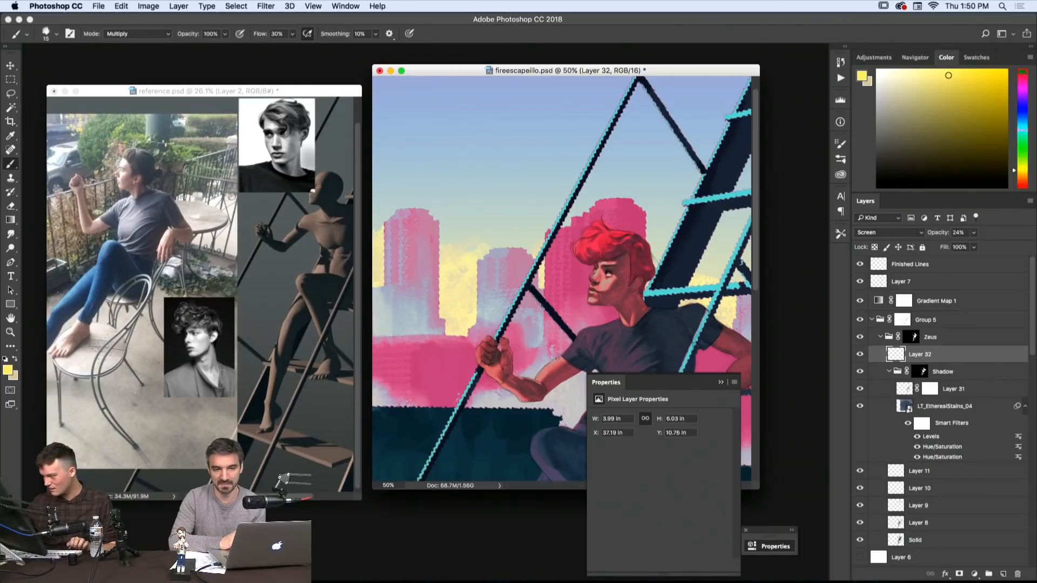
drag(551, 364, 536, 379)
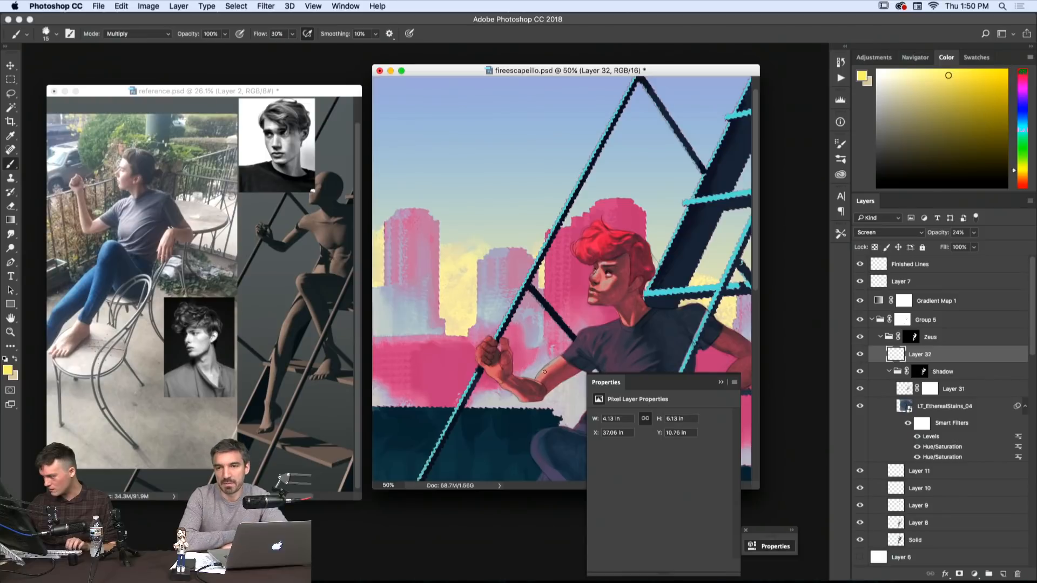
key(r)
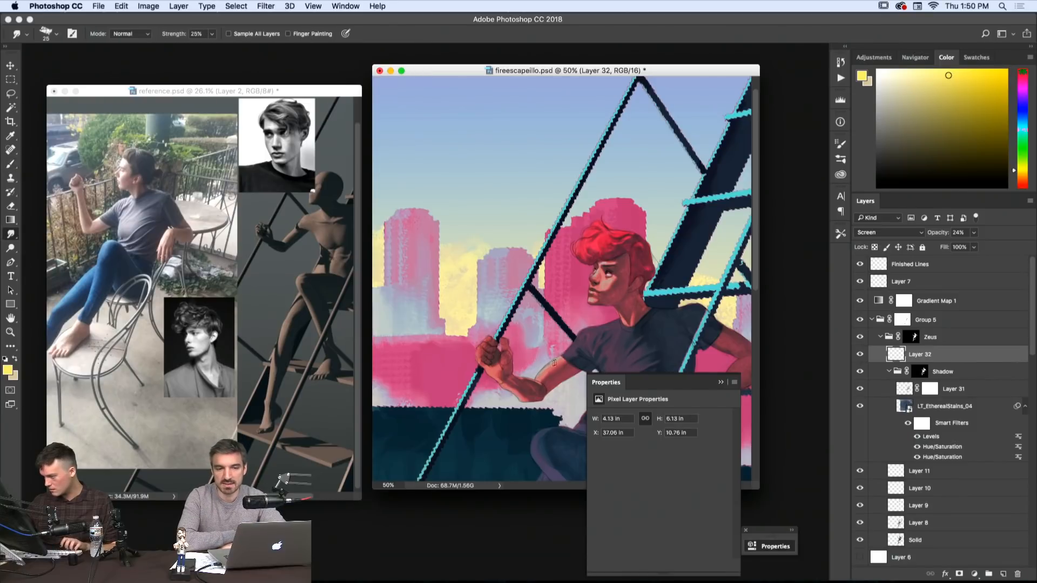
key(b)
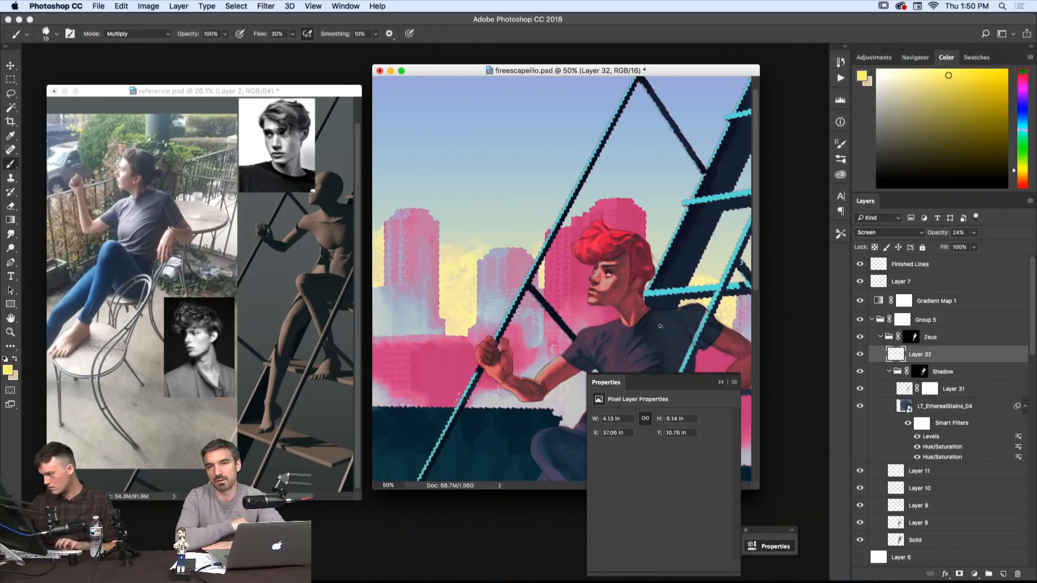
click(721, 381)
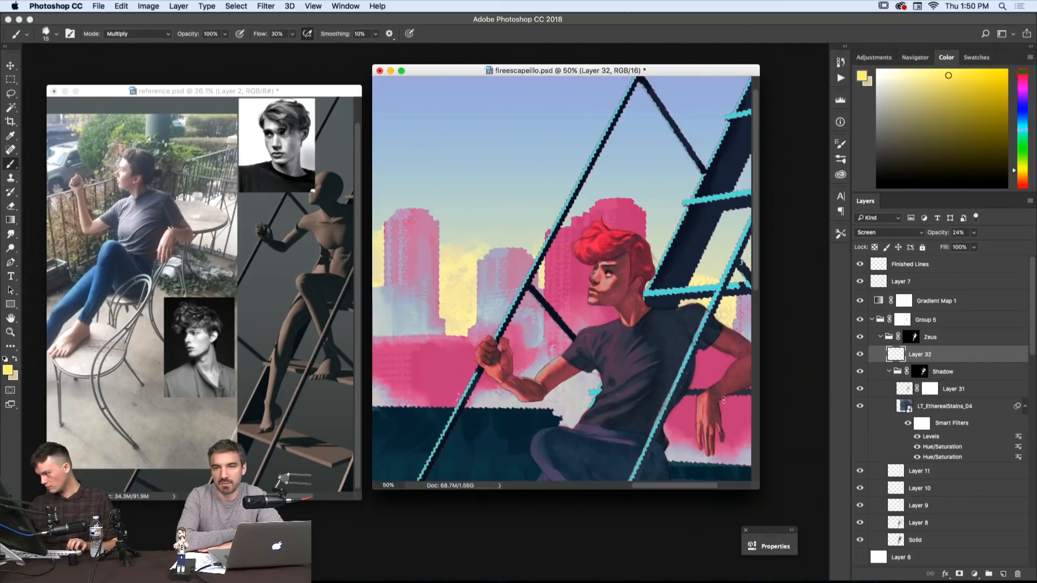
- Touch up the highlights on the figure's raised fist with a 50 px Eraser and a 15 px brush
key(z)
alt+click(685, 417)
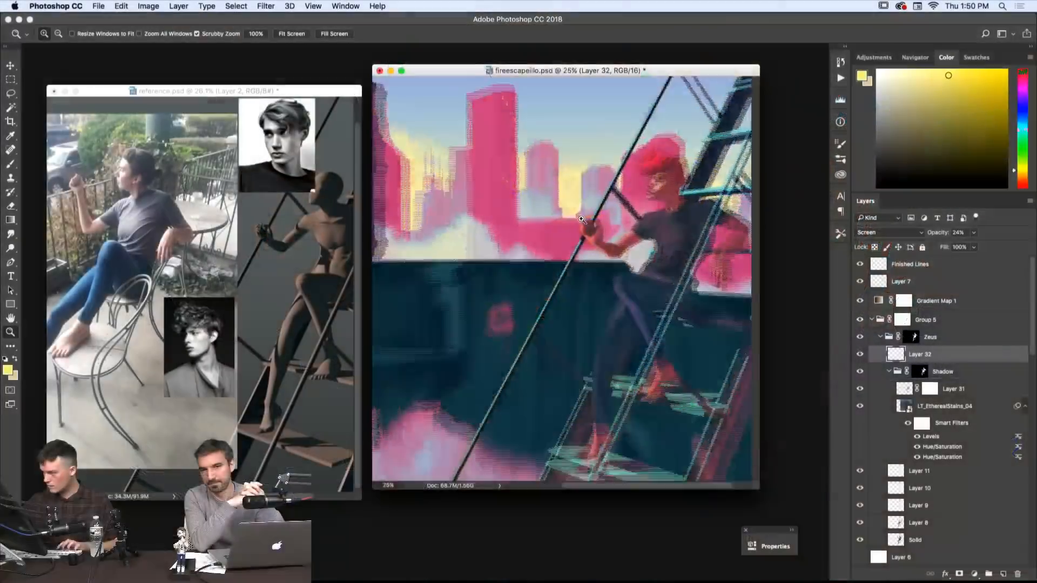
scroll(585, 223, up, 2)
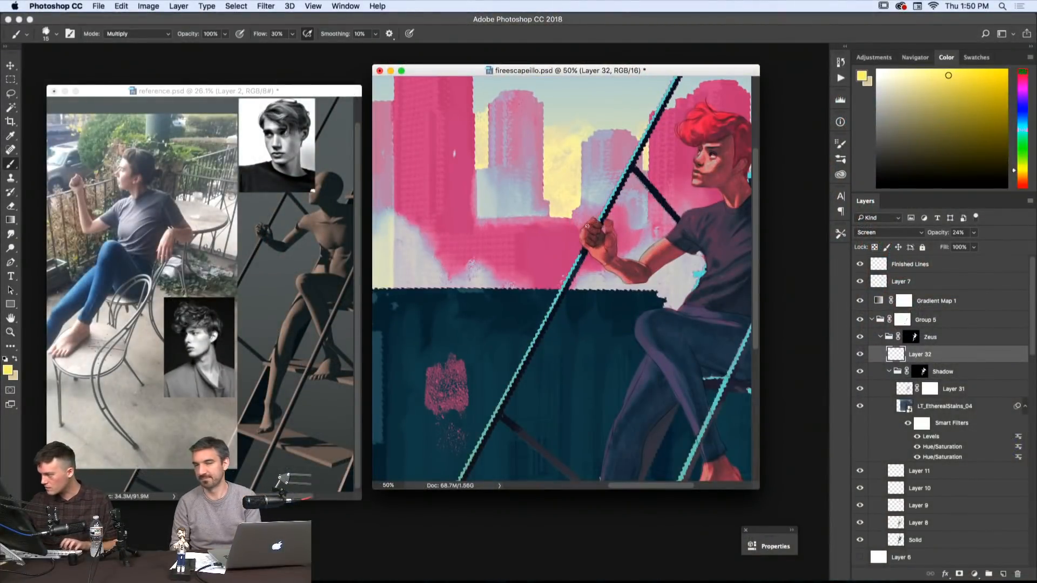
key(e)
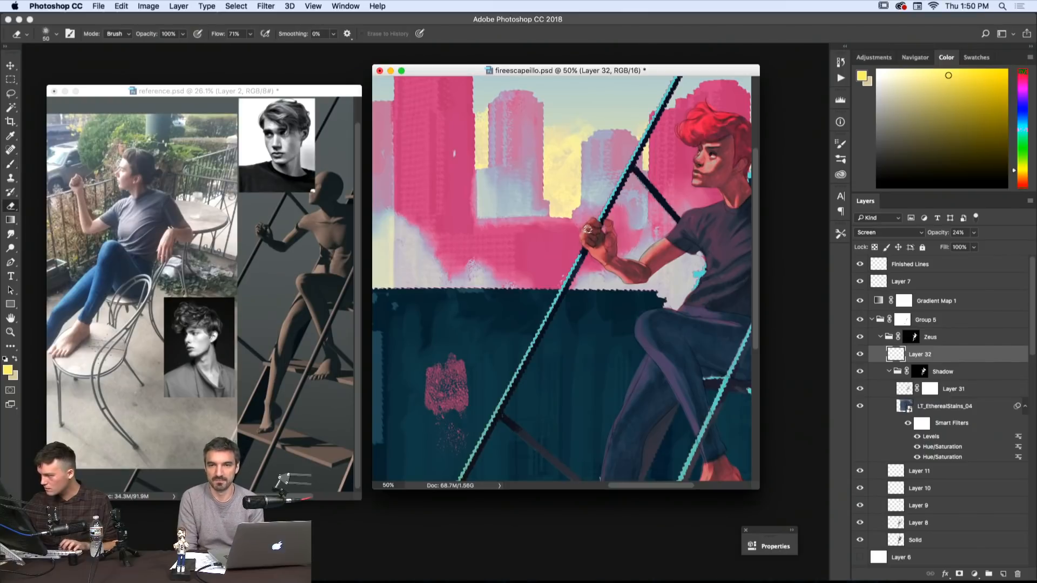
key(b)
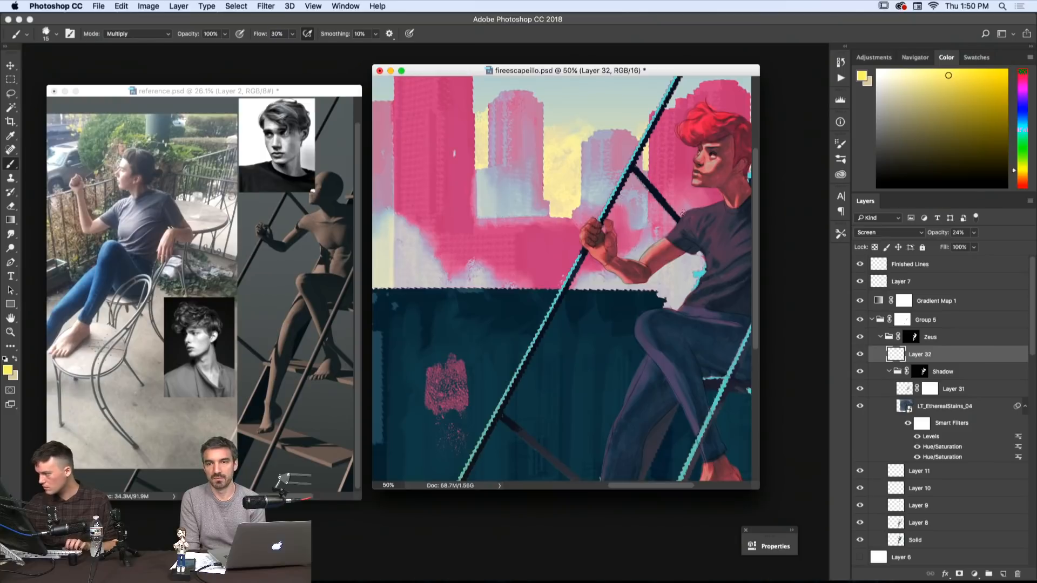
drag(690, 220, 677, 237)
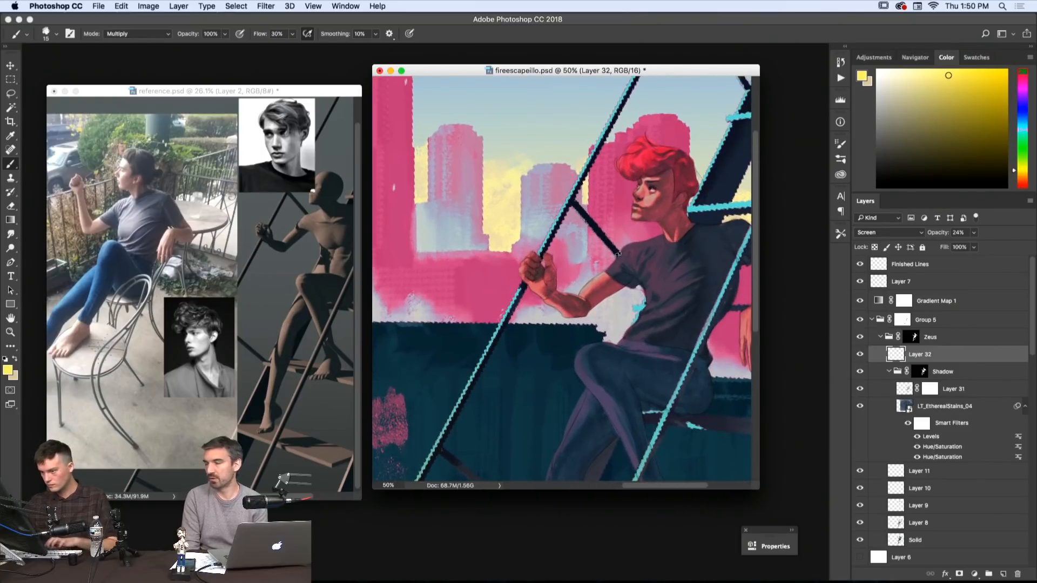
- Brush soft yellow highlights onto the figure's T-shirt on Layer 32, using brush sizes of 30 and 25 px
key(bracketright)
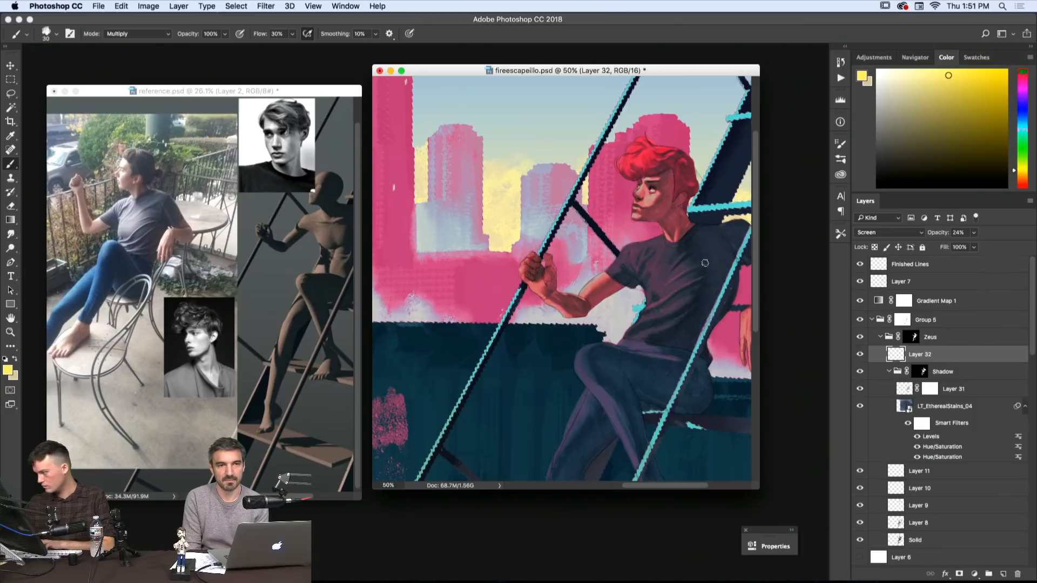
key([)
key(space)
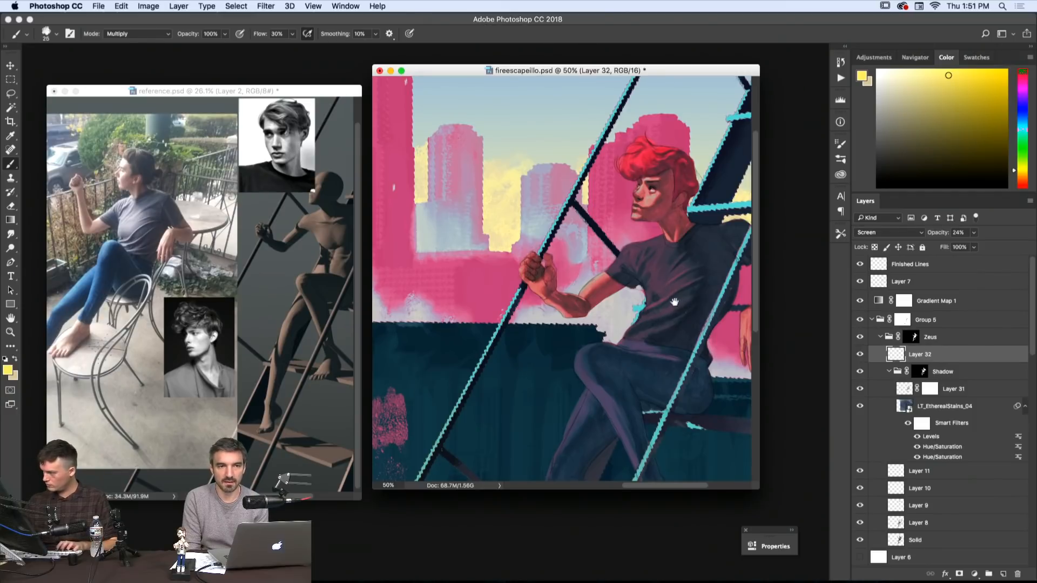
drag(674, 302, 637, 345)
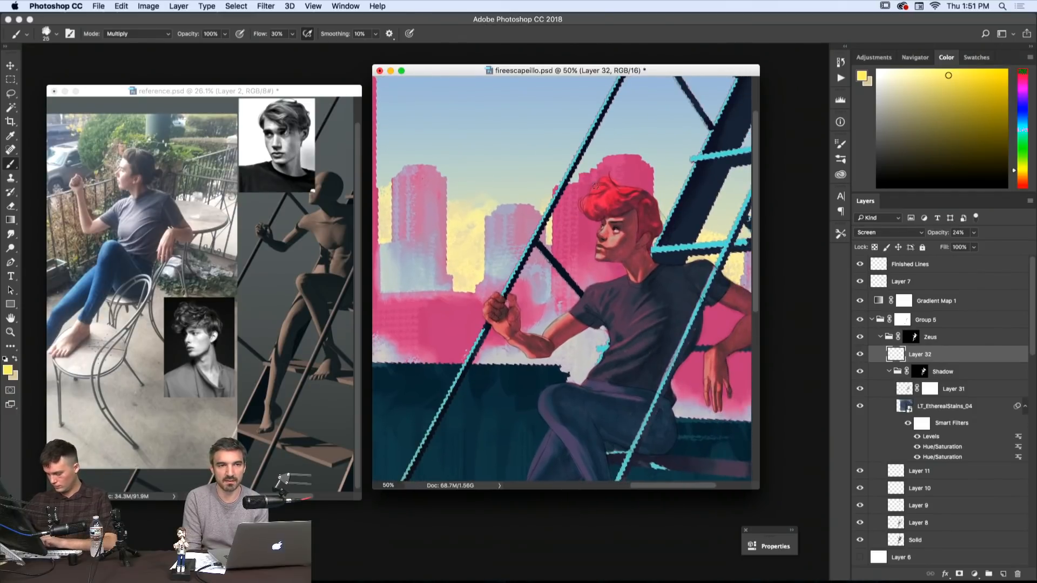
- Add highlights to the top of the figure's red hair with a 15 px brush and trim them with the 50 px Eraser
key([)
key([)
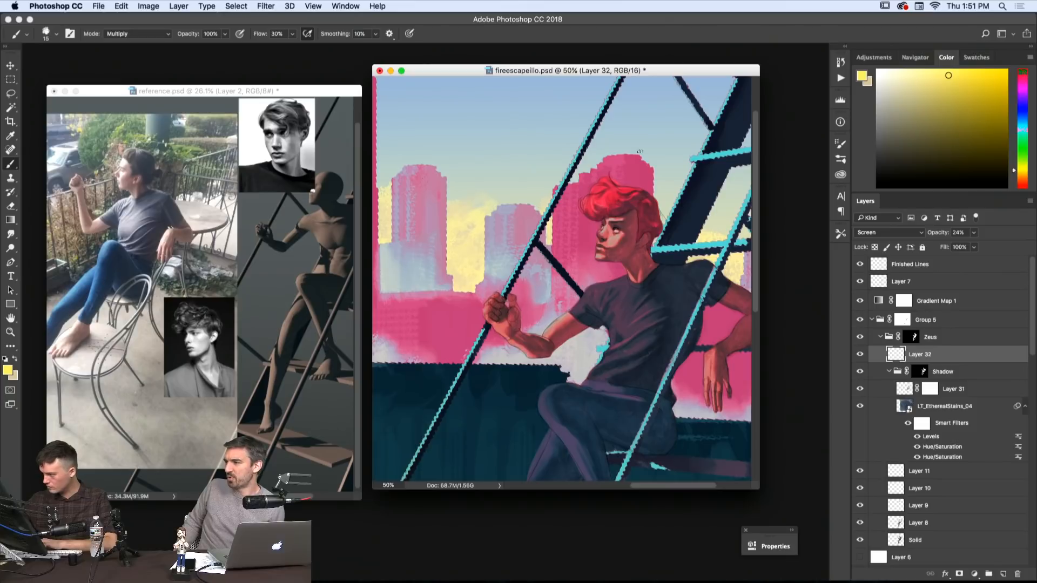
key(])
key(])
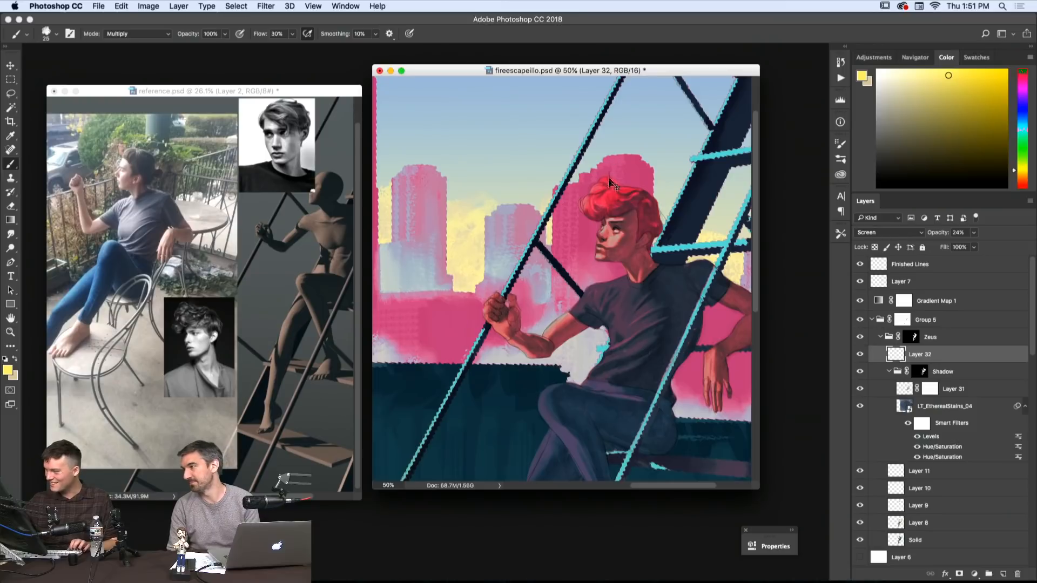
key(bracketleft)
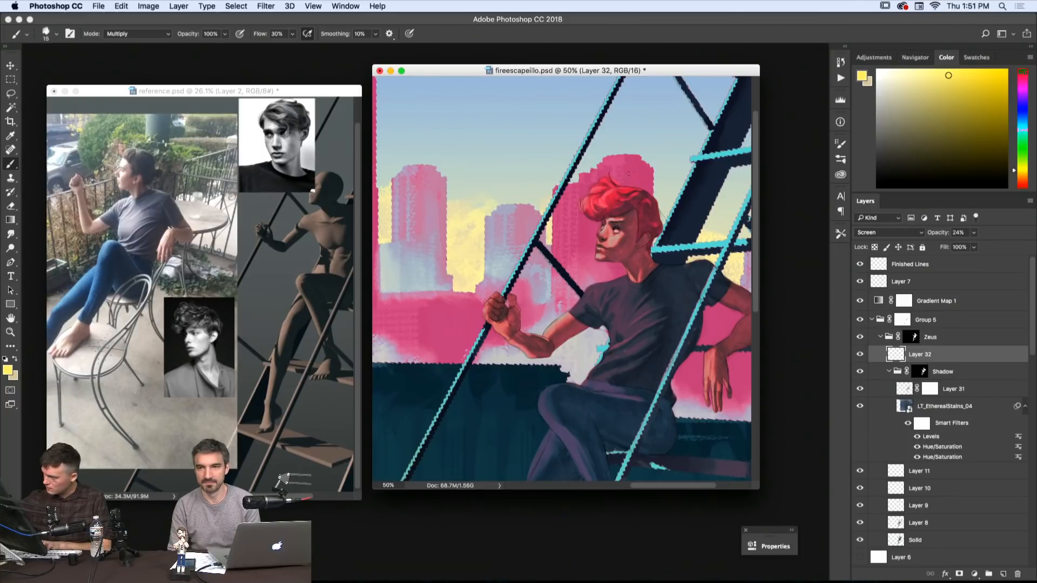
key(e)
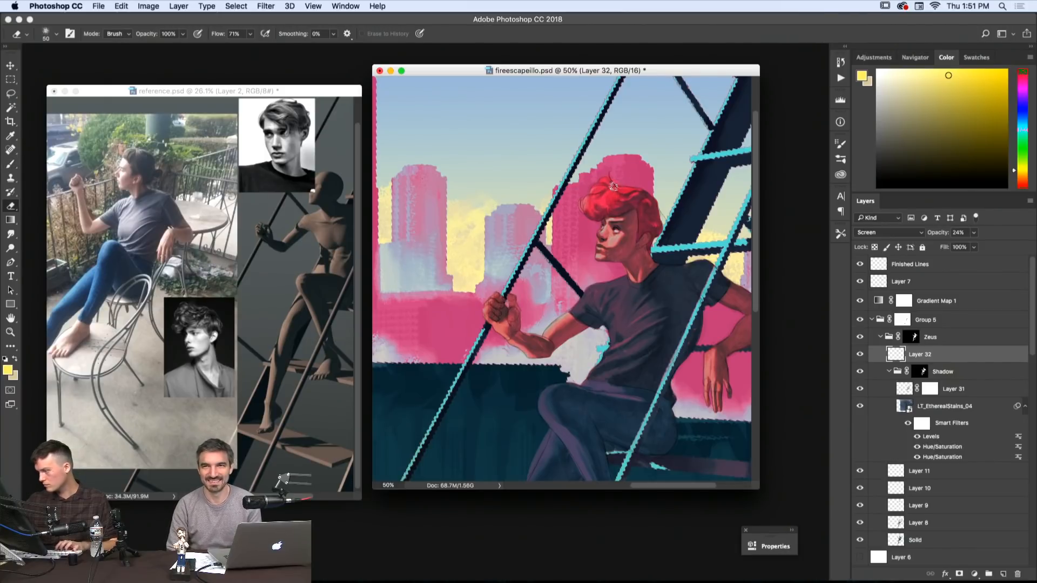
key(b)
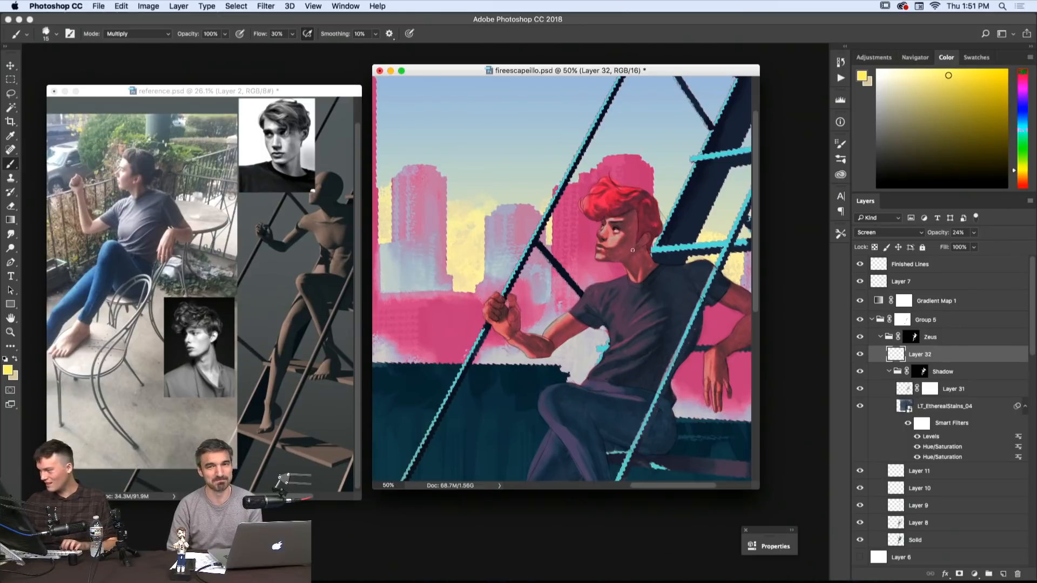
- Enlarge the brush to 25 px and touch up the highlights around the T-shirt's sleeve and chest on Layer 32
drag(659, 266, 641, 271)
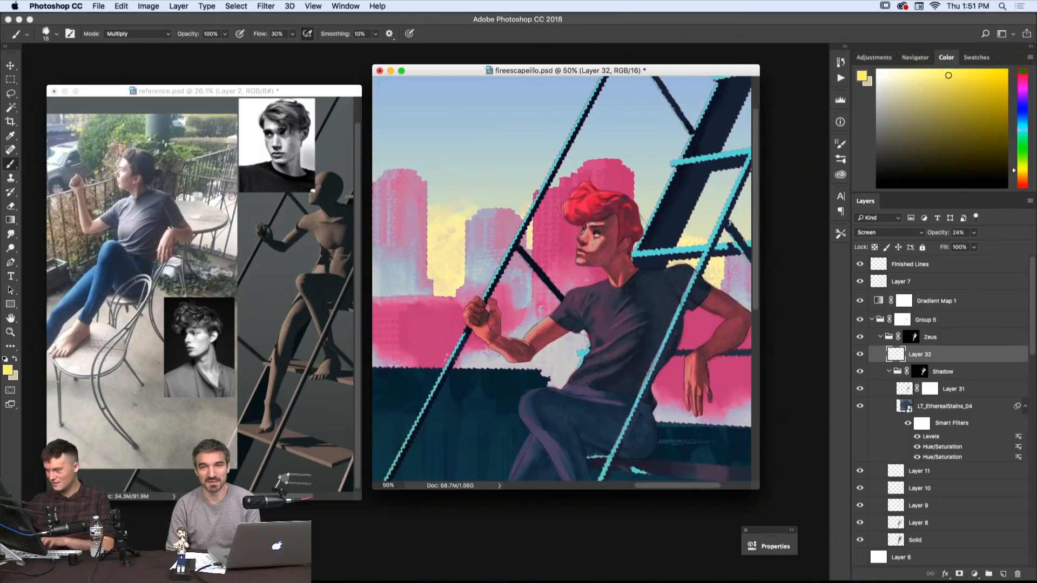
key(bracketright)
key(bracketright)
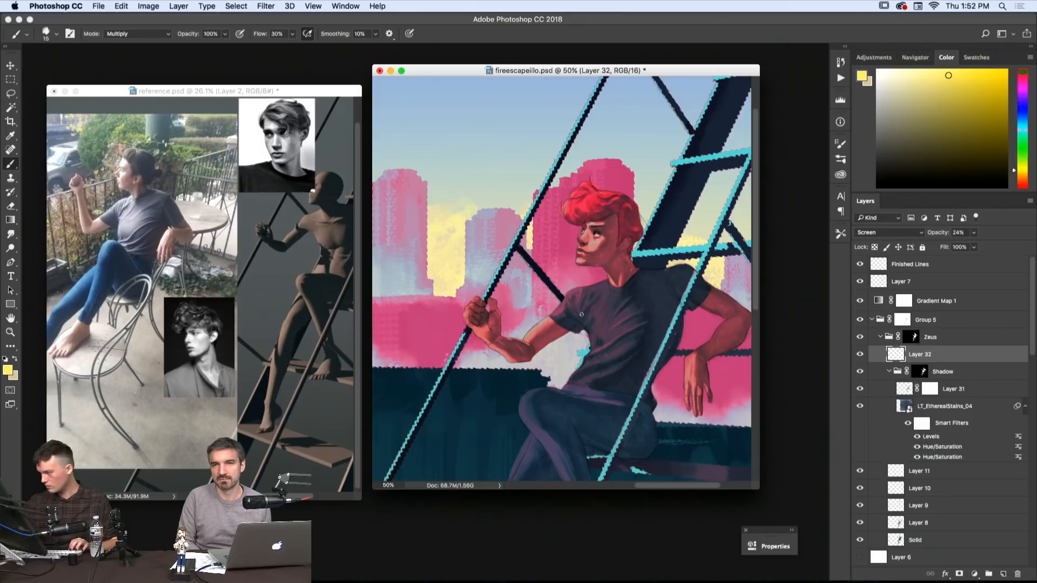
key(])
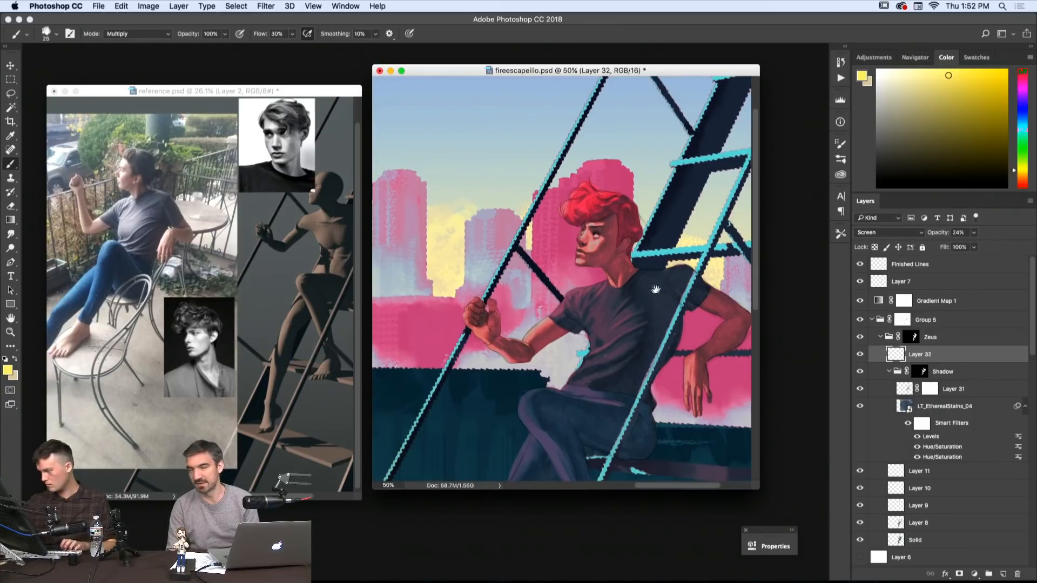
- Rework the highlights on the figure's lowered hand on Layer 32 with a 25 px brush and the Eraser, undoing the last stroke
drag(655, 289, 593, 294)
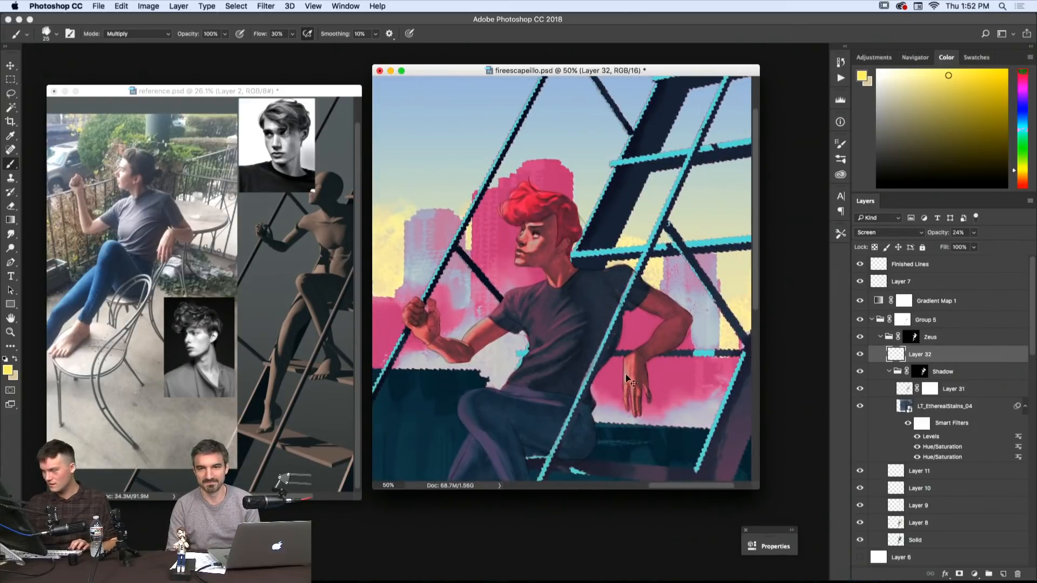
key(super+z)
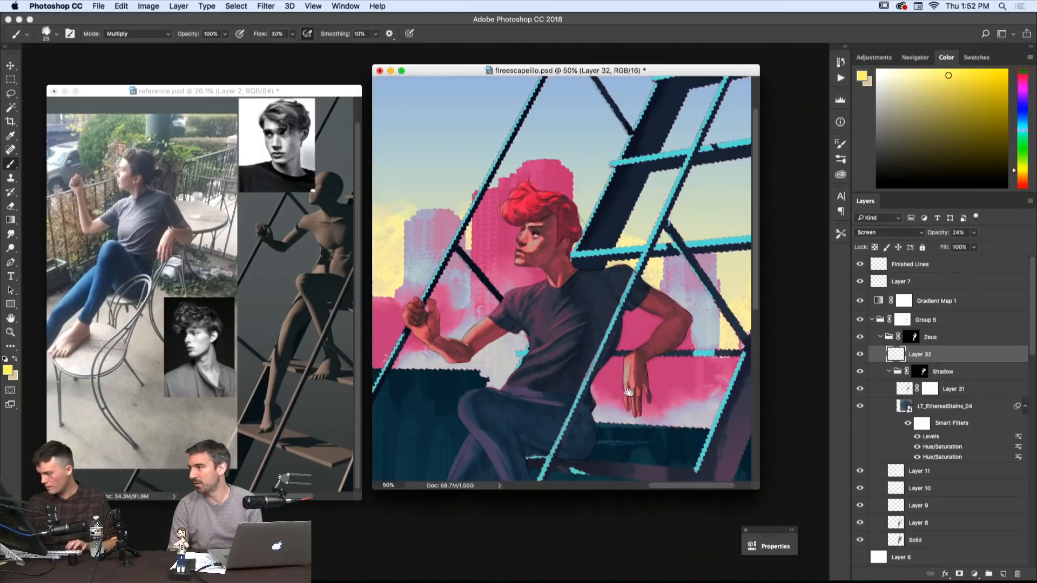
scroll(632, 398, left, 1)
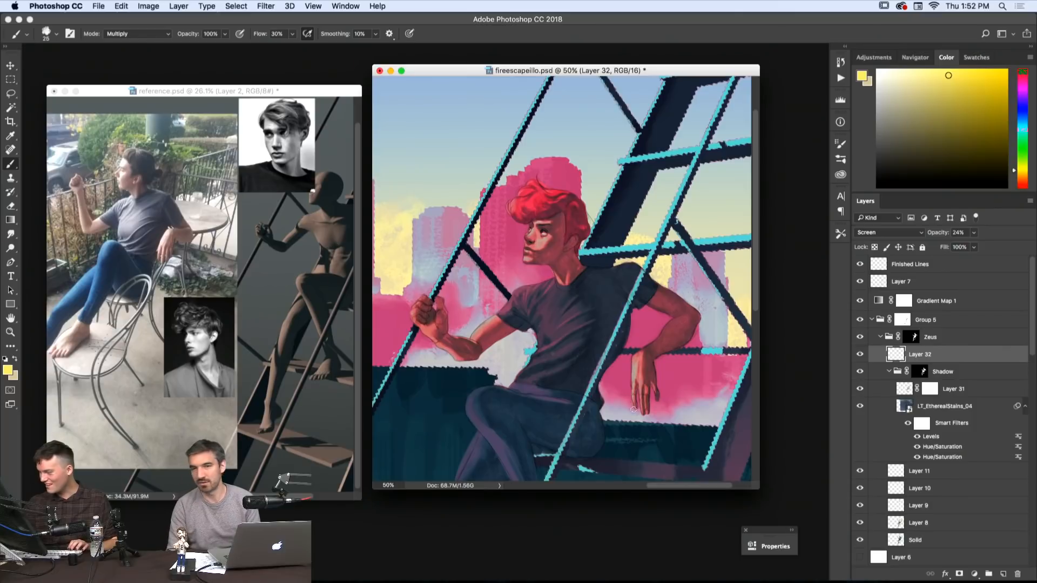
key(e)
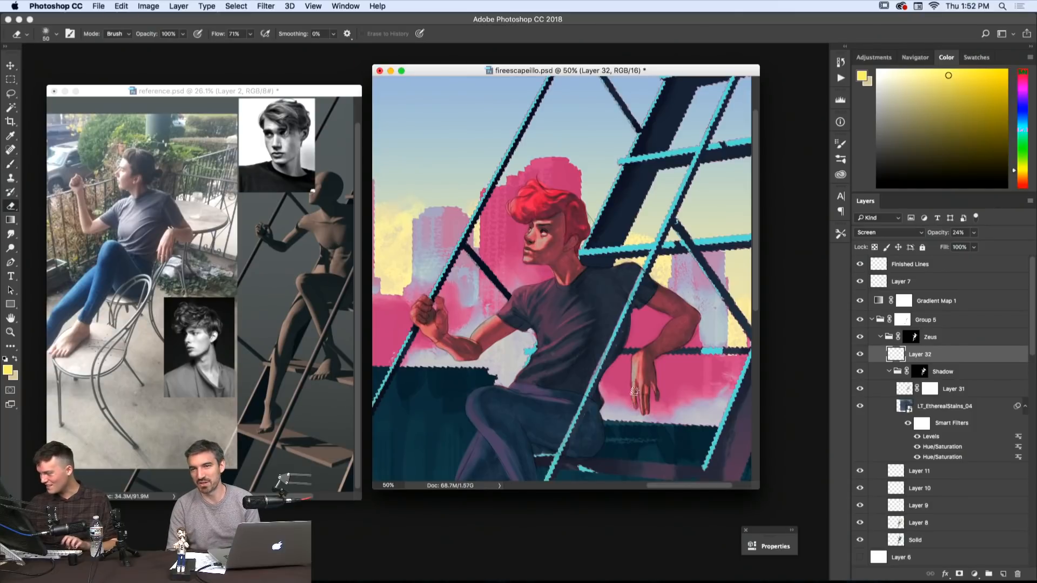
key(b)
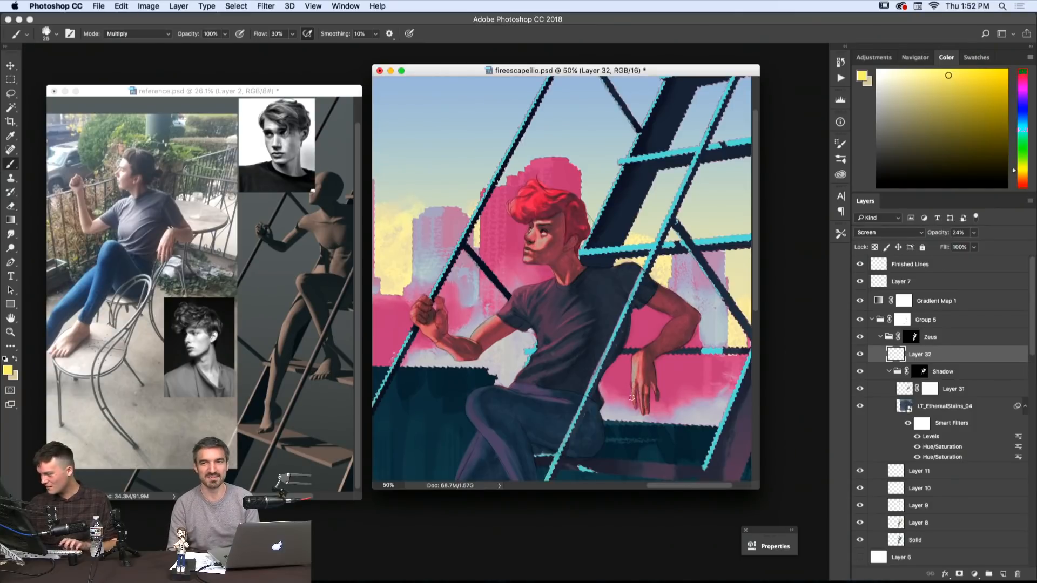
- Build up the highlights on the T-shirt's folds with 30 and 35 px brushes and the Eraser, checking them at 25% zoom
scroll(639, 364, down, 3)
scroll(640, 363, left, 3)
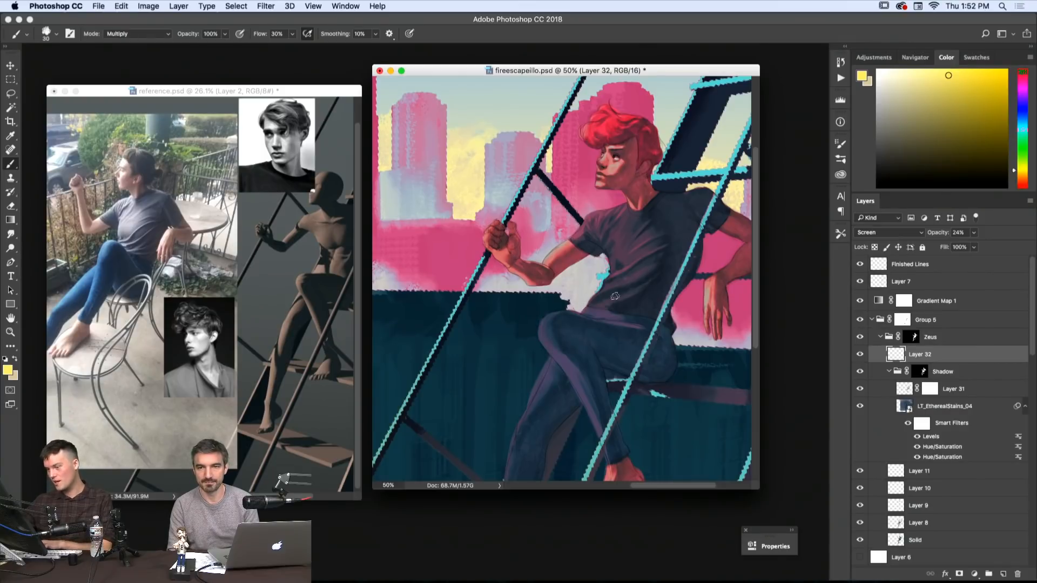
key(bracketright)
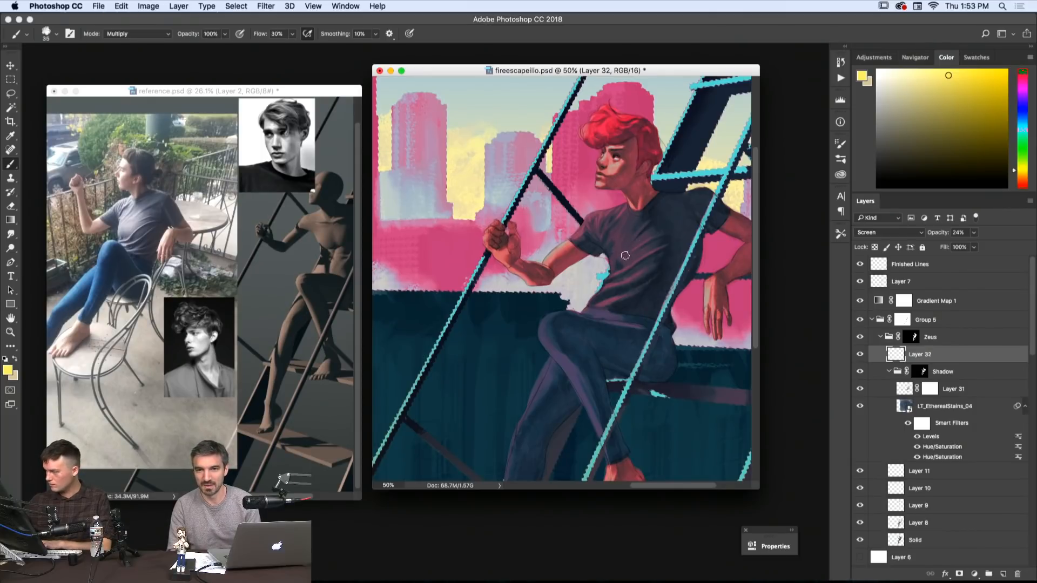
key(e)
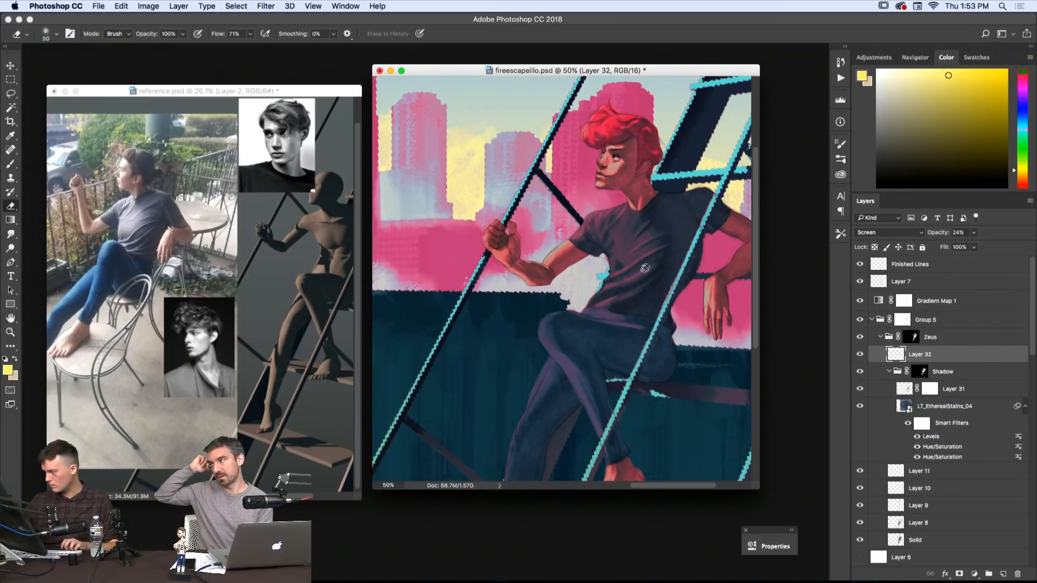
key(z)
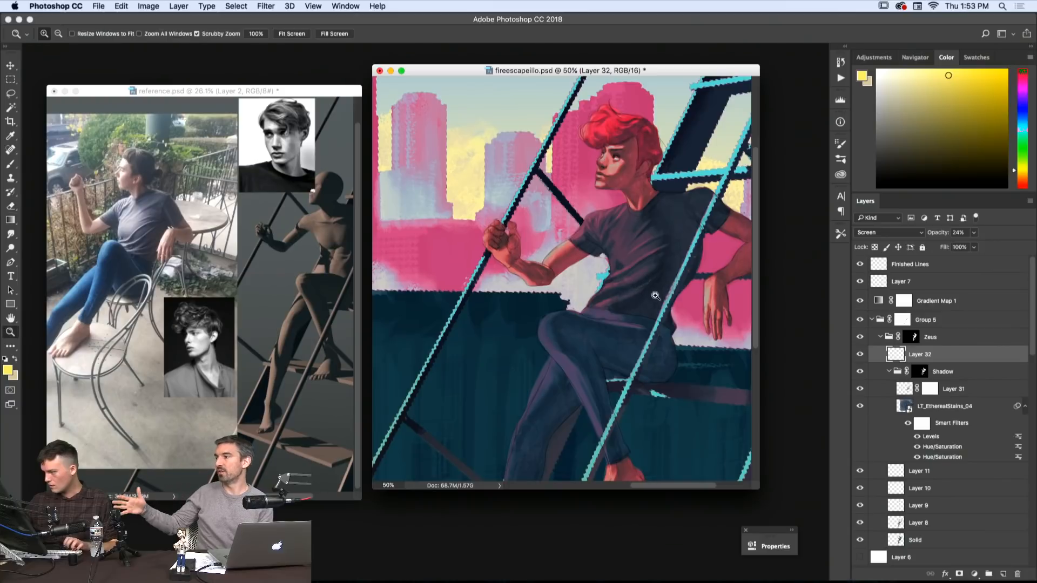
alt+click(655, 296)
alt+click(655, 305)
drag(691, 303, 662, 303)
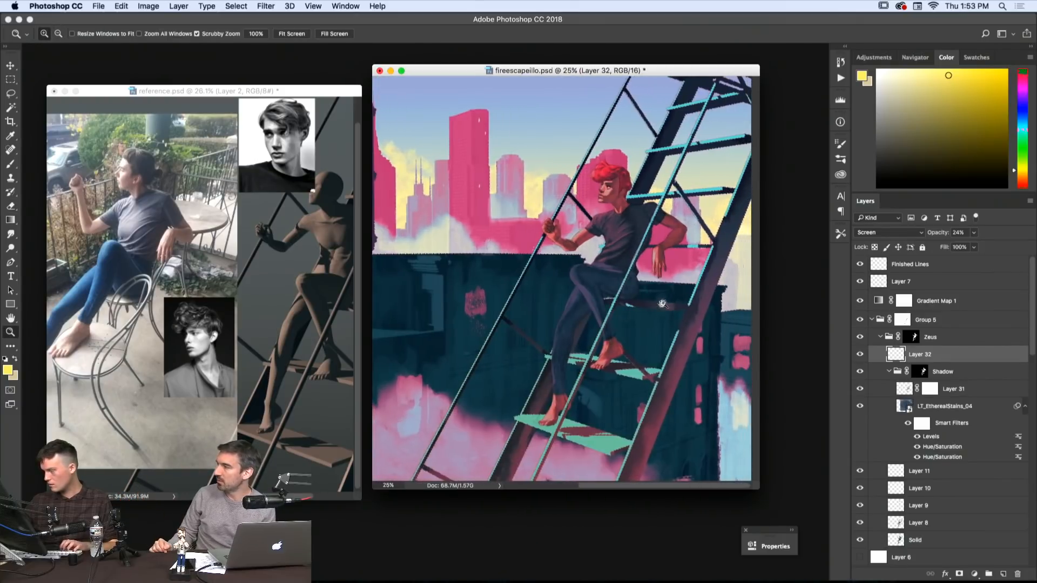
key(b)
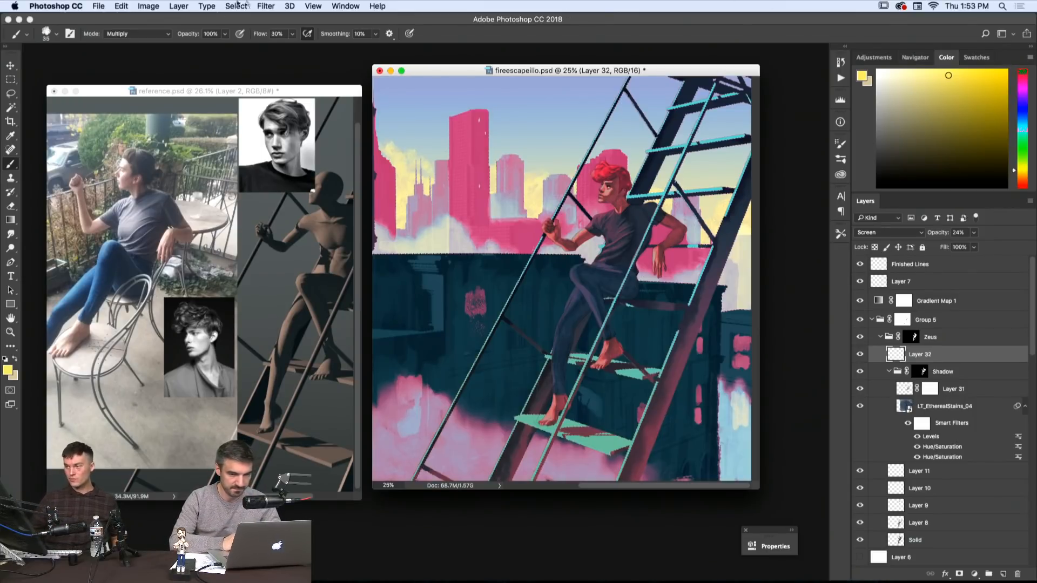
click(334, 6)
click(336, 4)
click(336, 5)
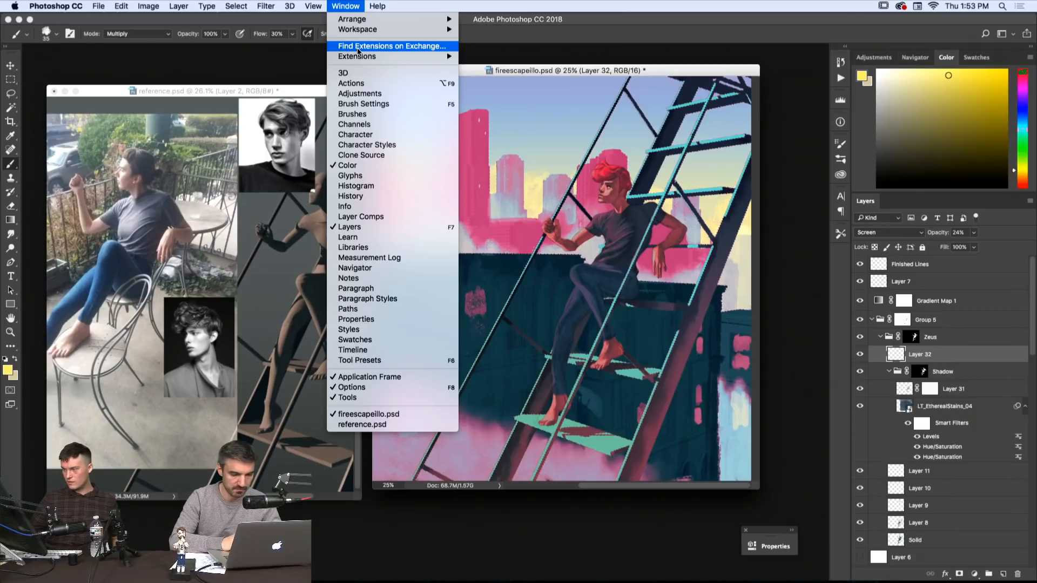
click(346, 4)
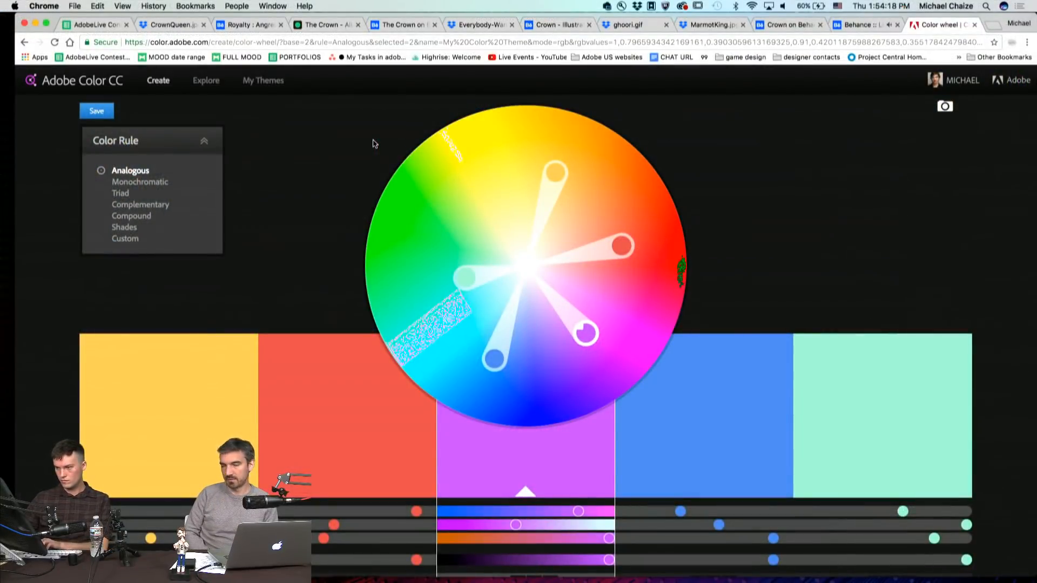
- Switch to Adobe Color in Chrome, shift the analogous theme's green handle, and apply the Complementary rule with its base color moved to blue
drag(468, 281, 454, 242)
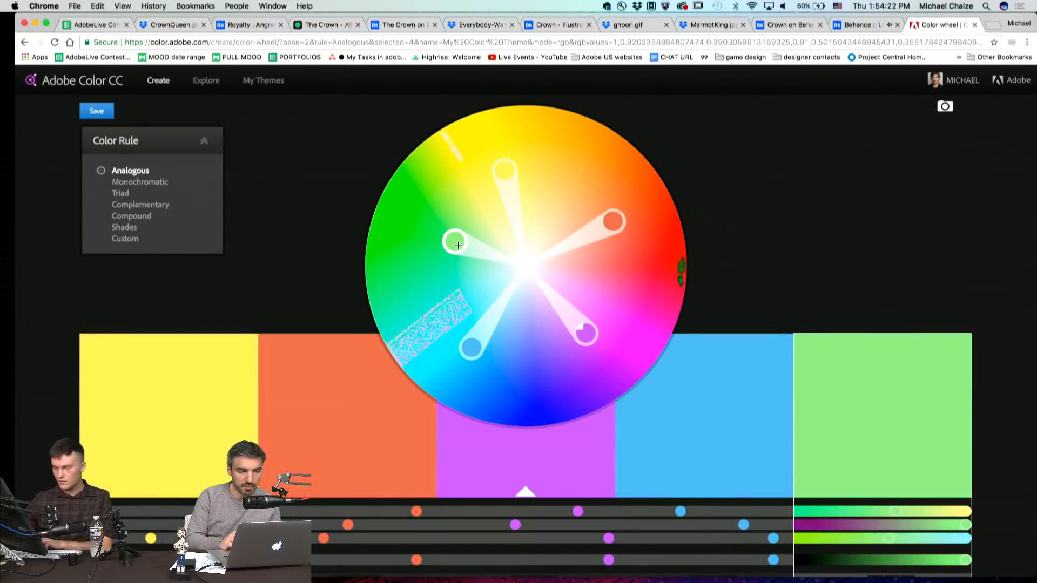
click(144, 207)
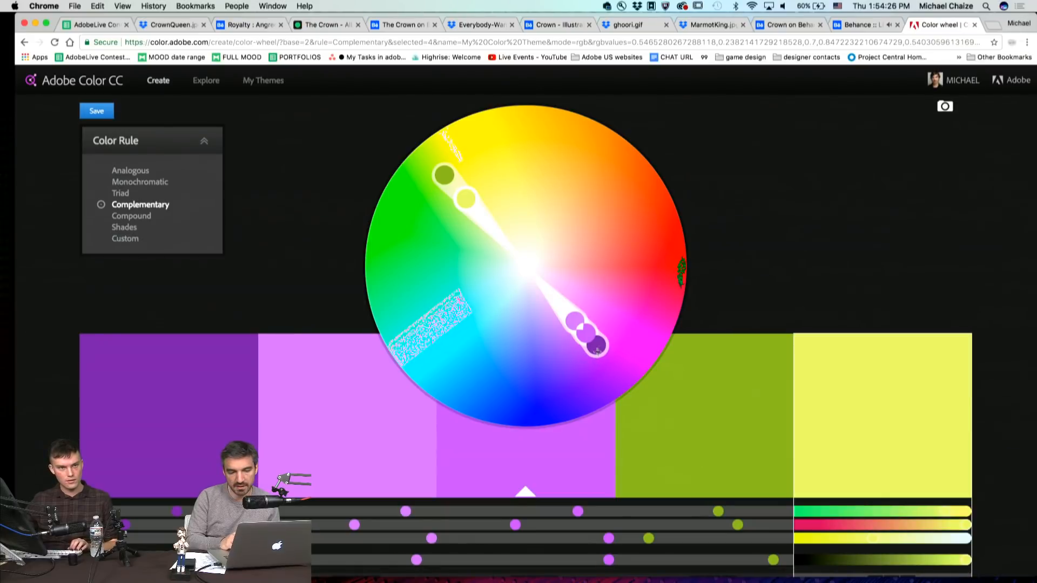
drag(597, 352, 523, 339)
- Try the Compound, Shades and Triad color rules on the blue base color
click(138, 218)
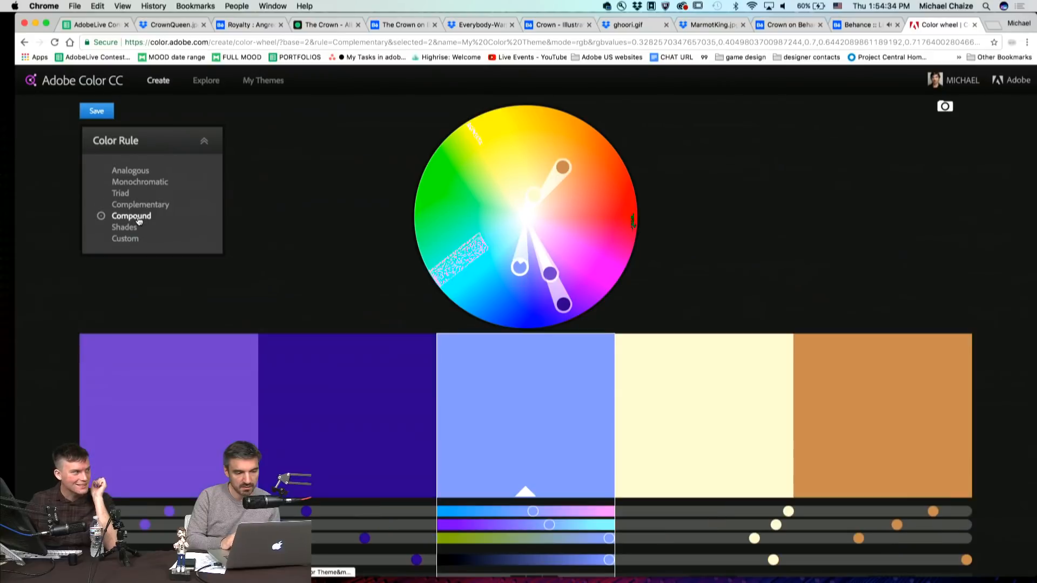
click(139, 227)
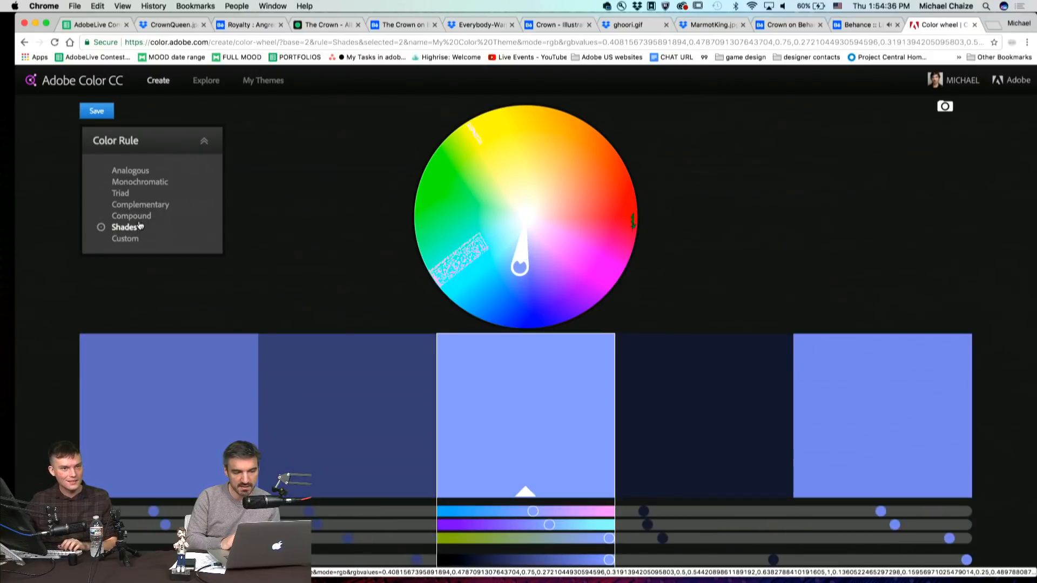
click(136, 193)
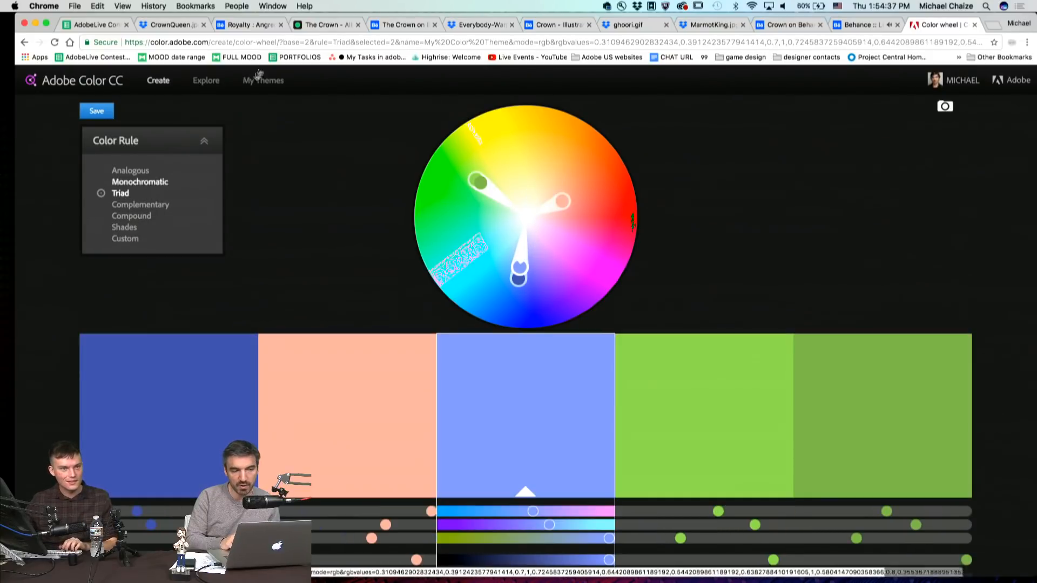
- Search Adobe Color's Explore themes for "miami" and browse the matching palettes
click(206, 81)
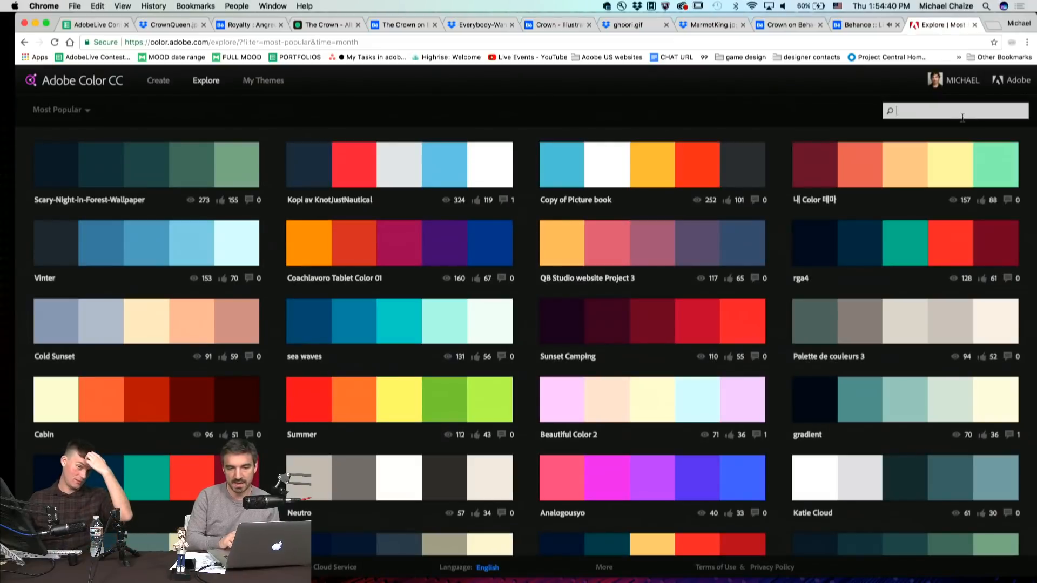
text(miami)
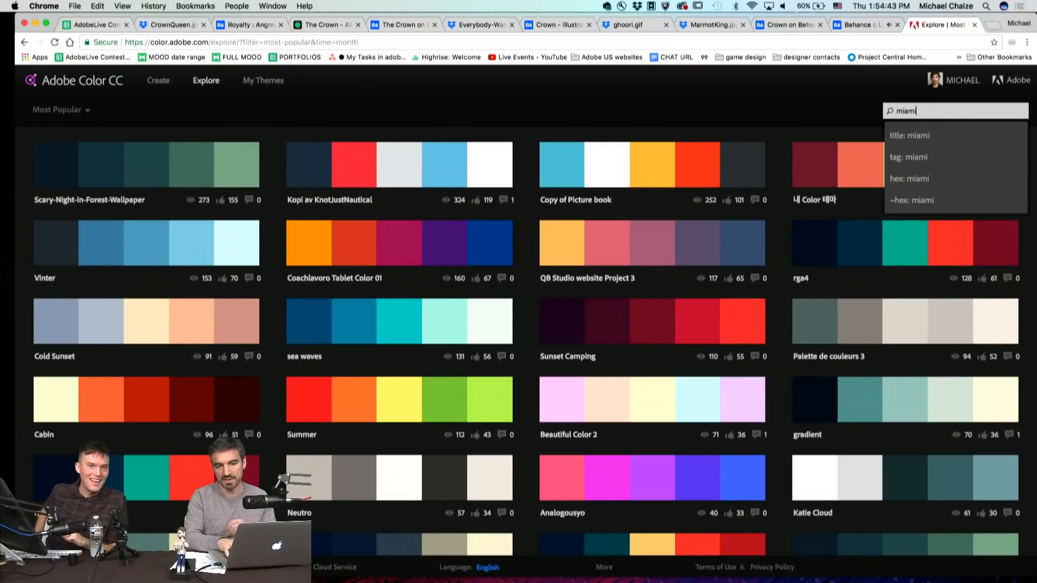
key(Return)
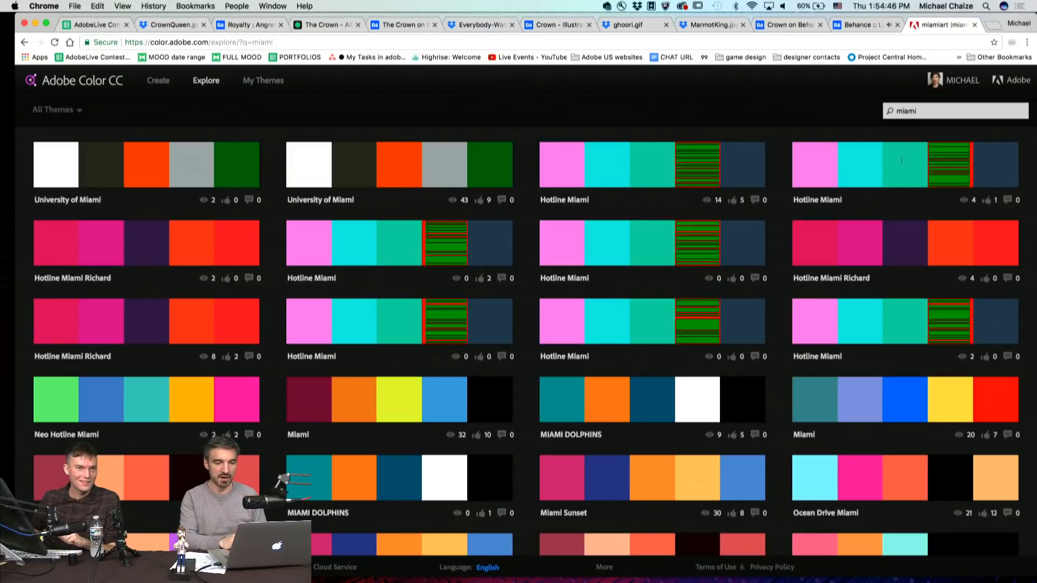
scroll(781, 257, down, 7)
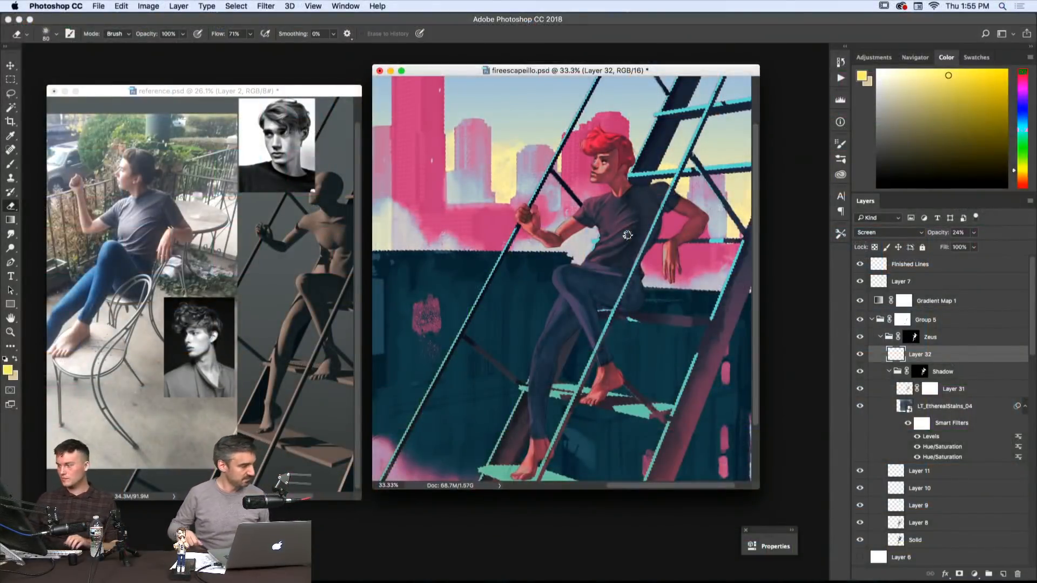
- Back in Photoshop, refine the T-shirt and knee highlights on Layer 32 with a 125 px Eraser and 35 and 45 px brushes
alt+click(652, 240)
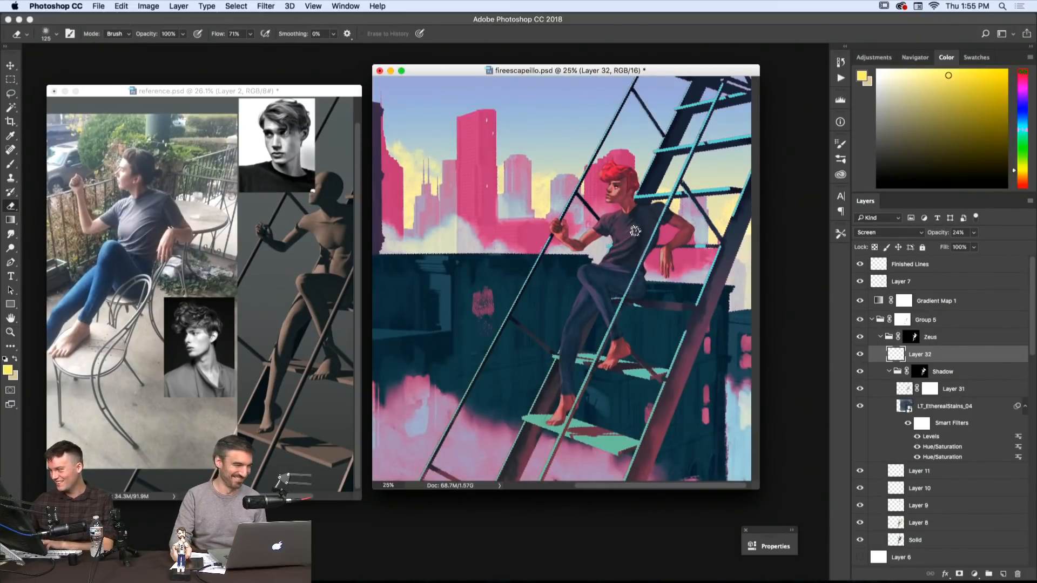
key(b)
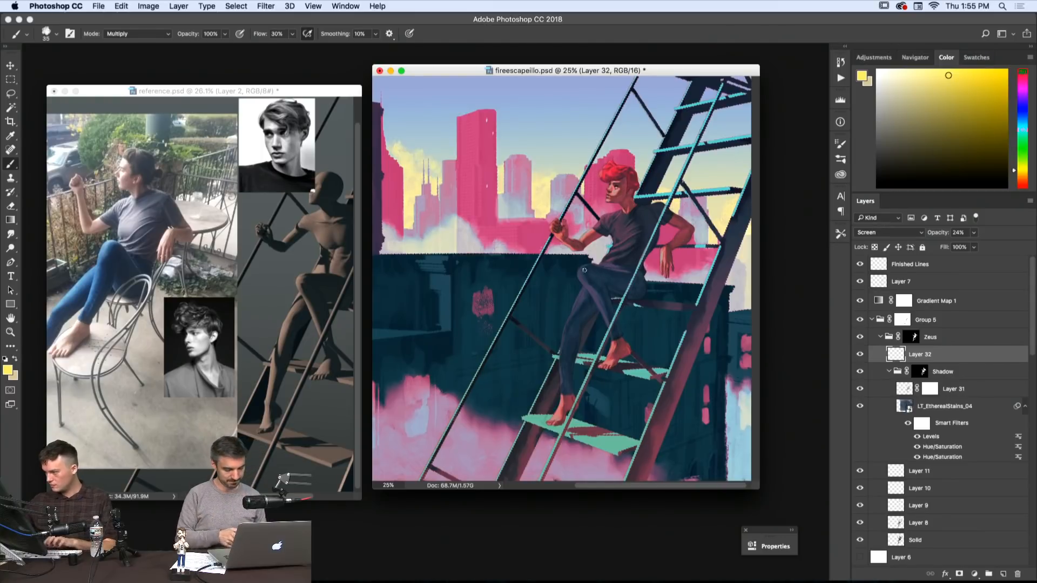
key(e)
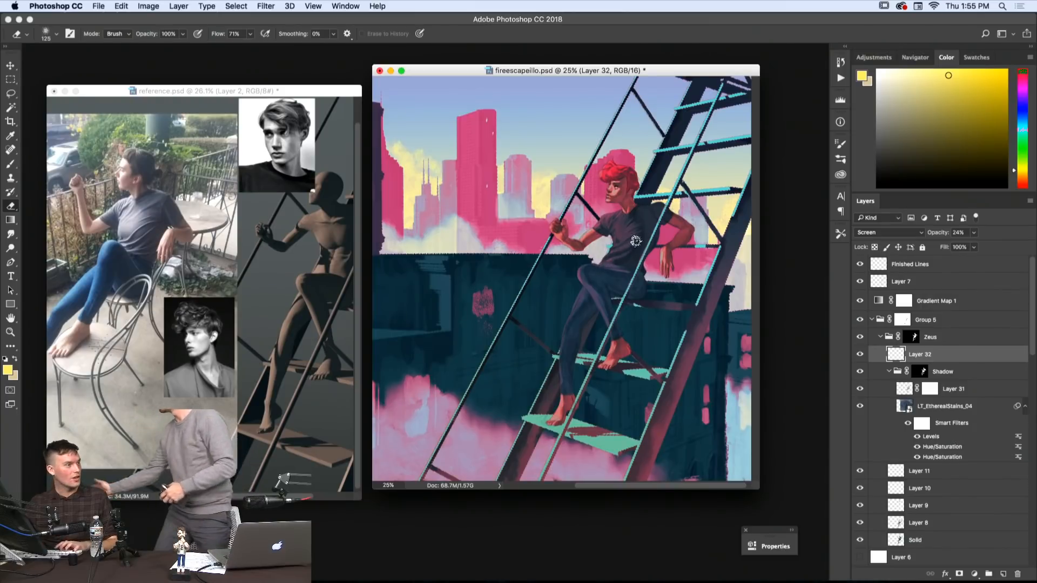
key(b)
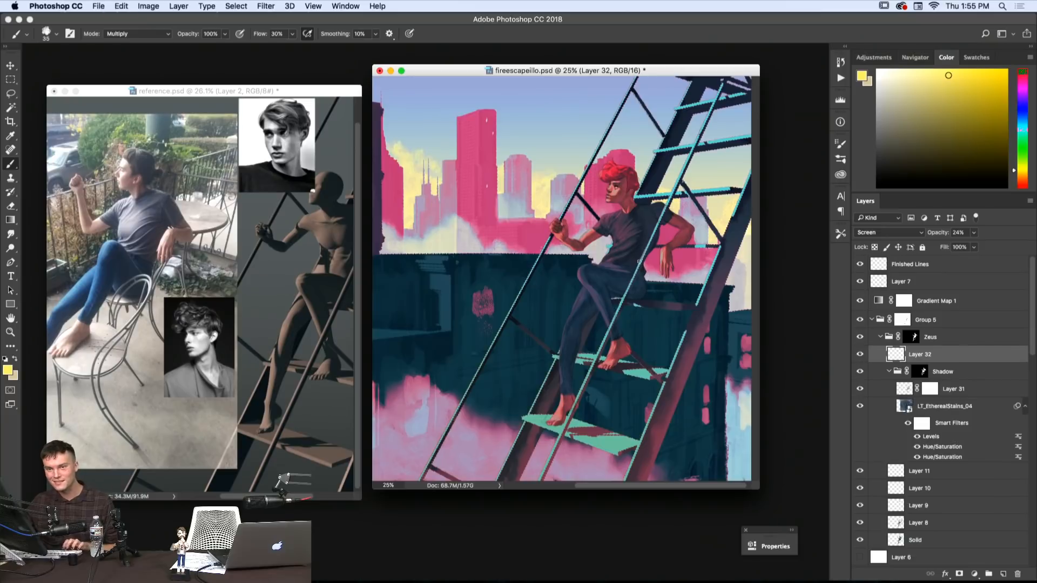
key(e)
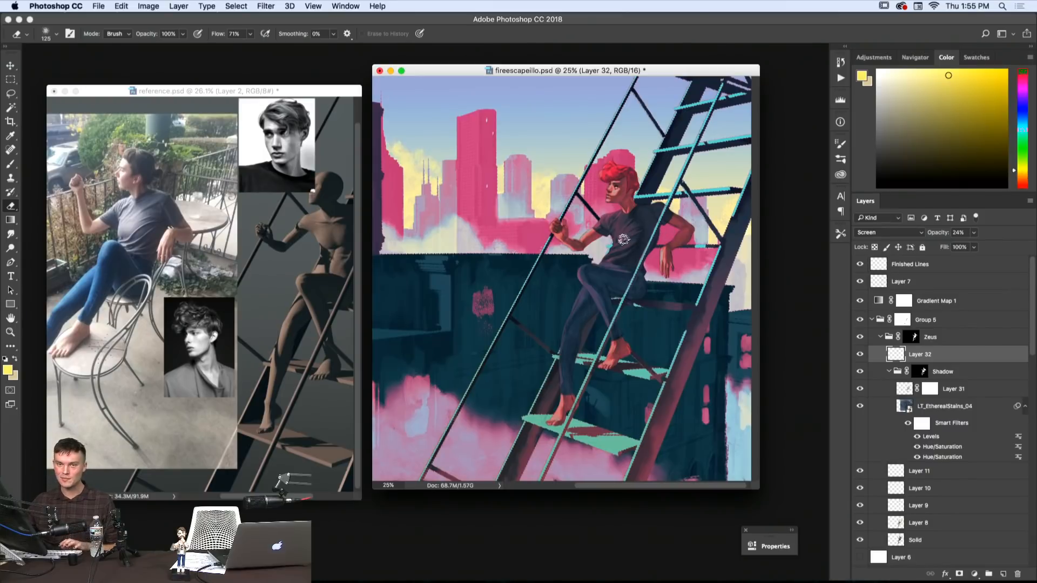
key(b)
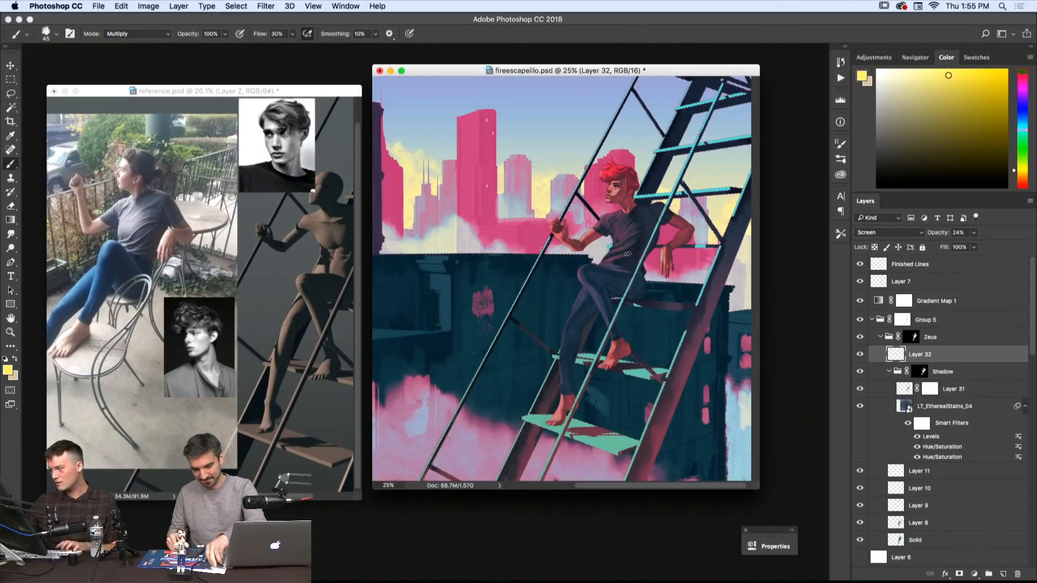
key(e)
key(b)
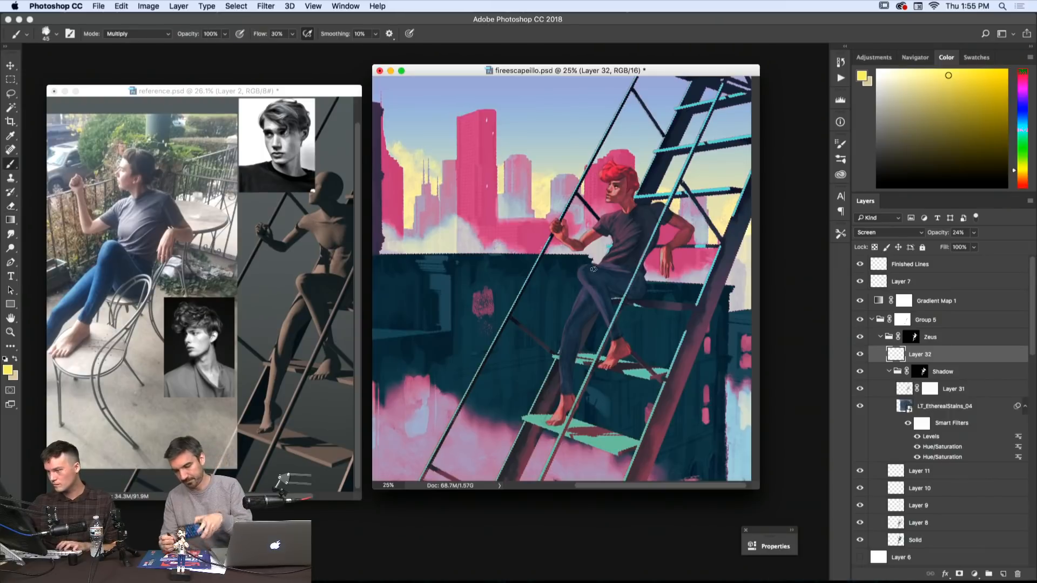
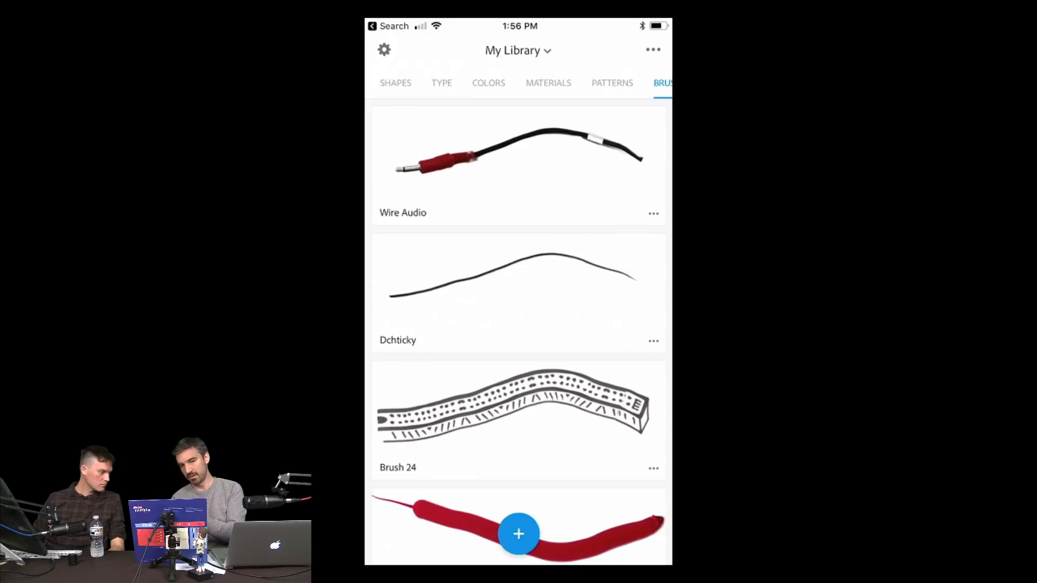
- In Adobe Capture, photograph the word QUARTET on the album cover with type capture and request matching Typekit fonts
click(441, 83)
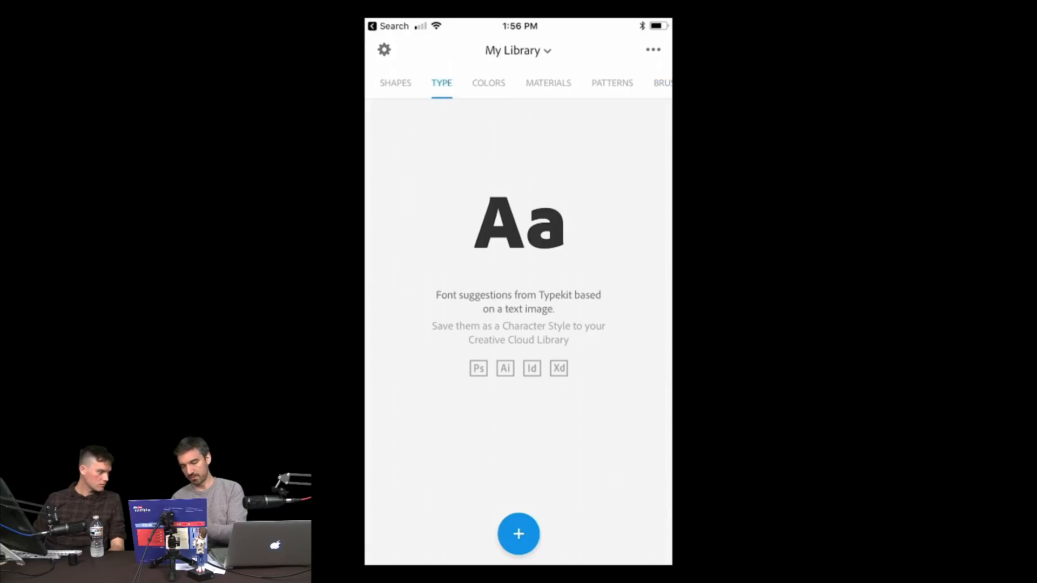
click(519, 533)
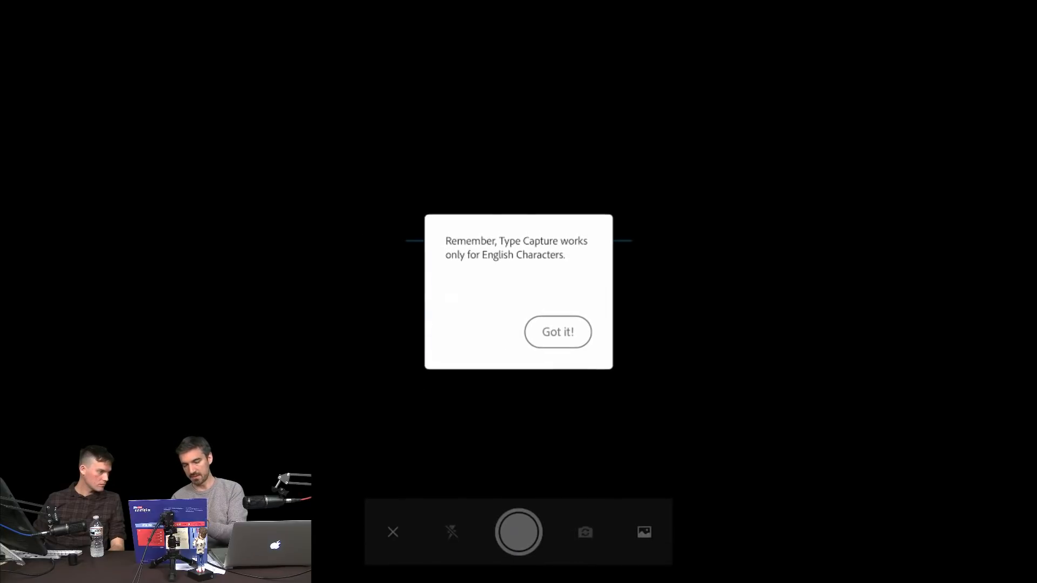
click(557, 331)
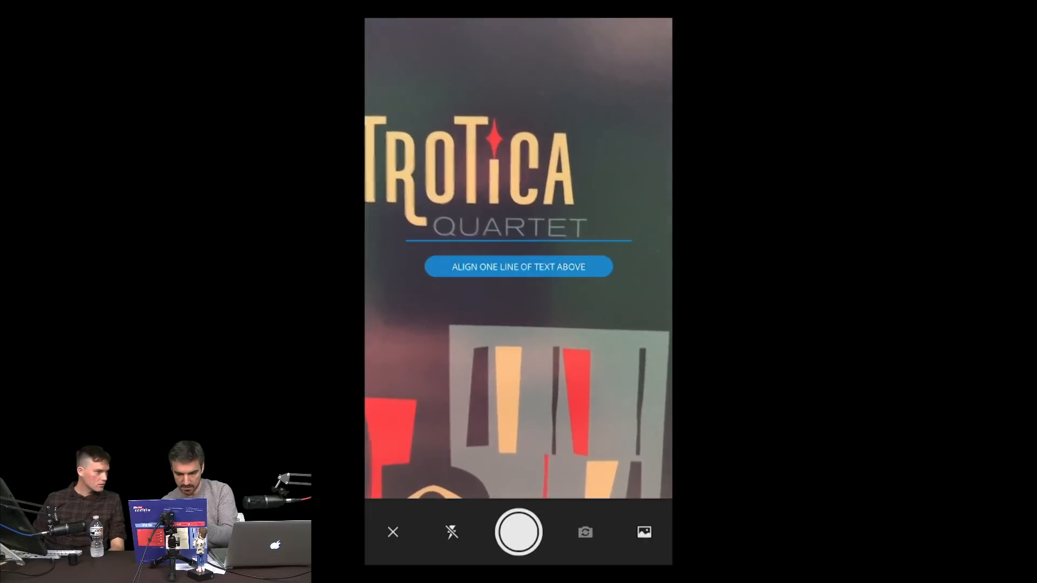
click(518, 532)
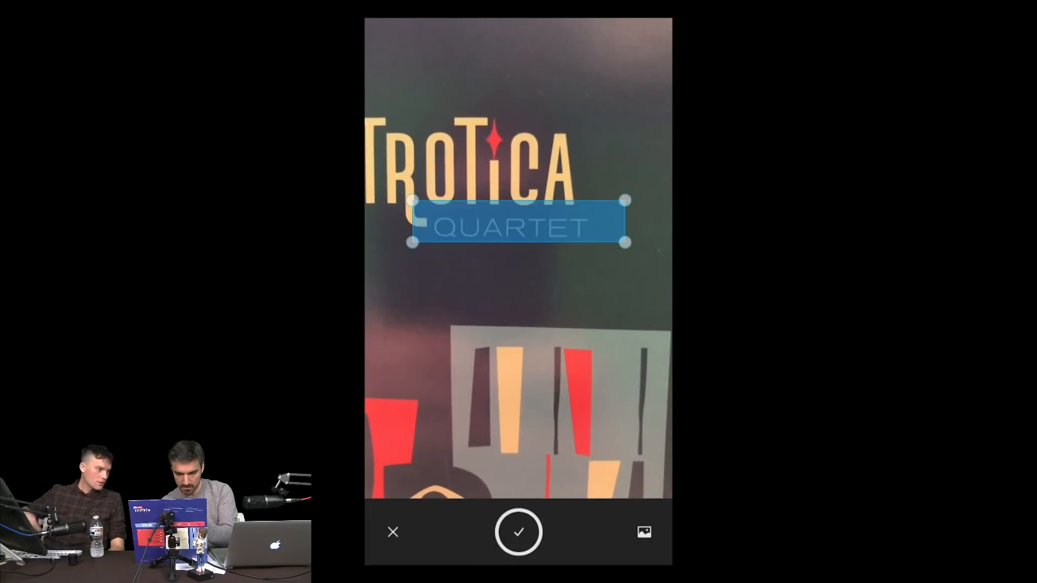
click(518, 532)
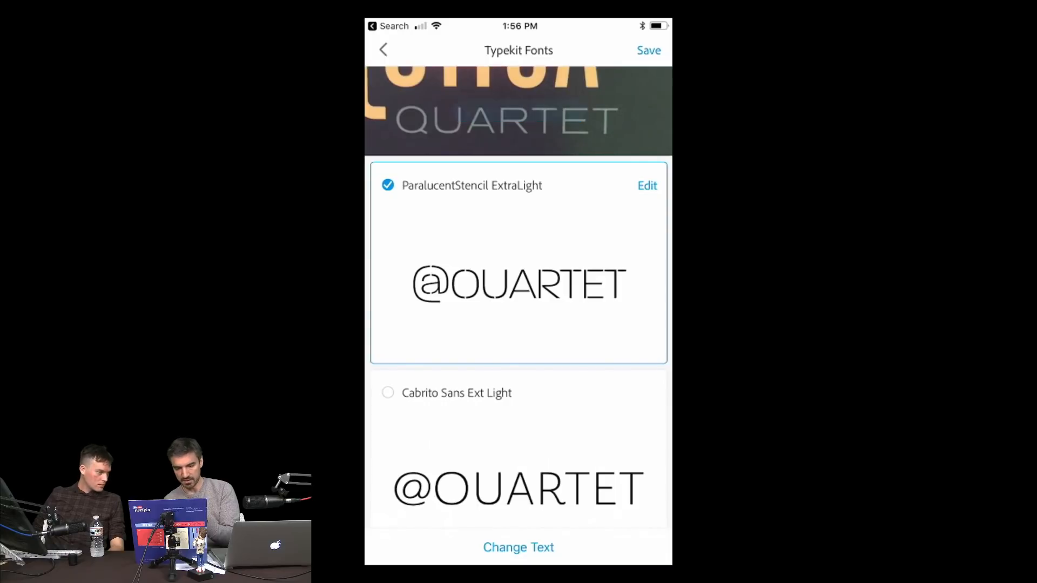
- Browse the suggested Typekit fonts, select Paralucent Extra Light, and leave type capture without saving
scroll(519, 342, down, 5)
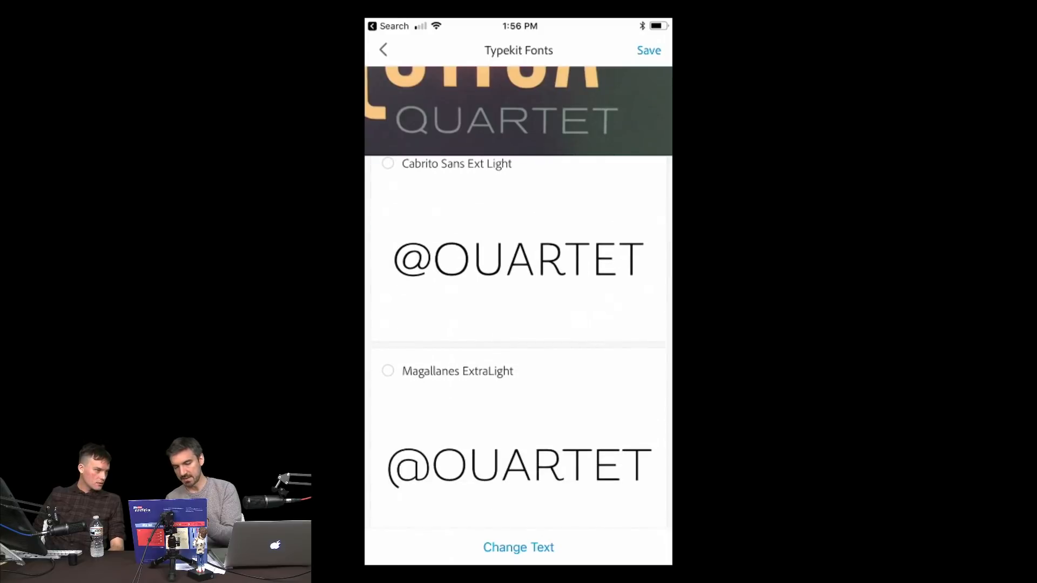
scroll(518, 342, down, 5)
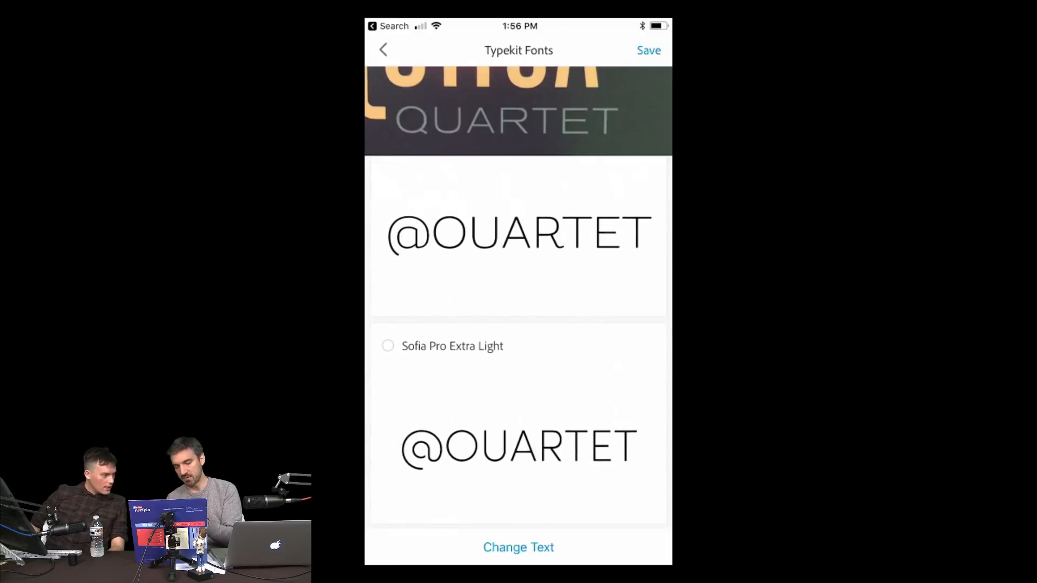
scroll(519, 342, down, 4)
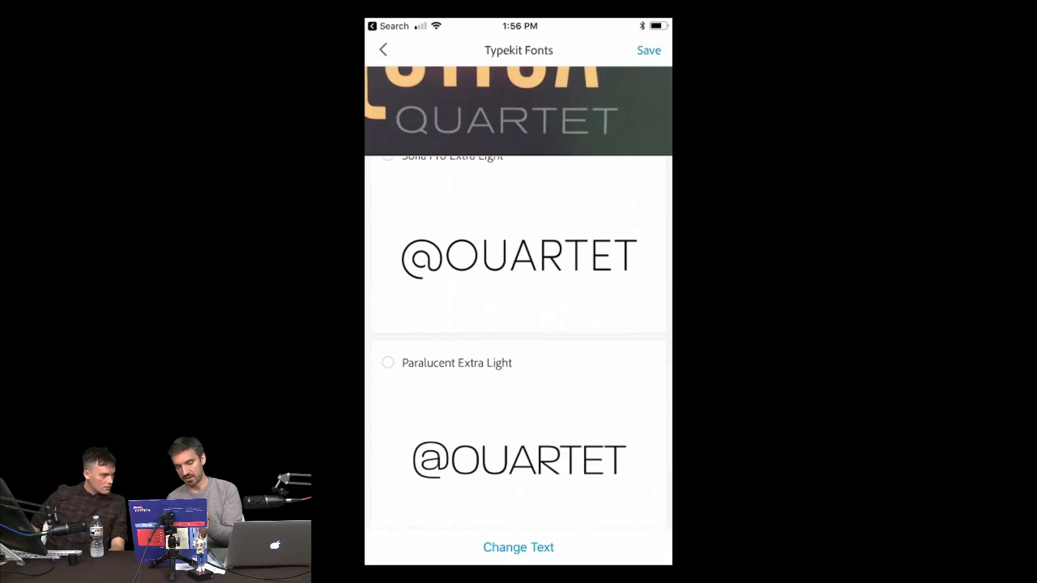
click(388, 363)
scroll(518, 341, down, 2)
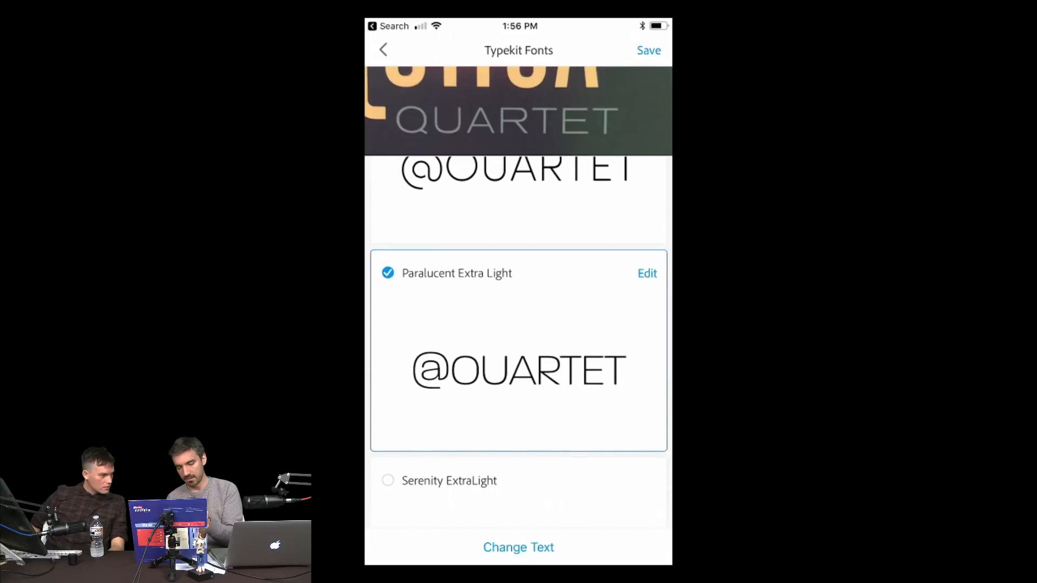
scroll(518, 342, down, 4)
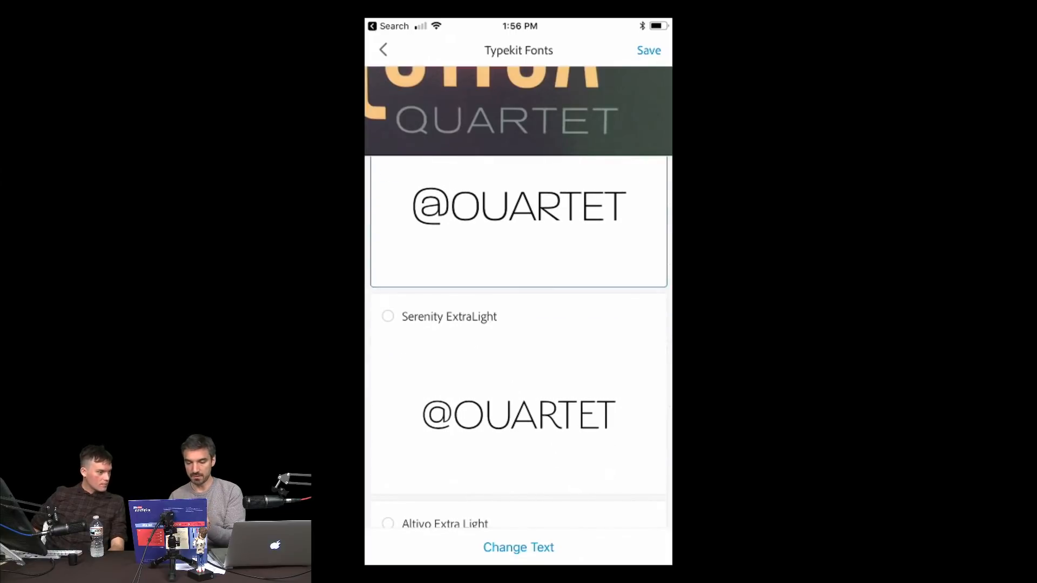
click(382, 50)
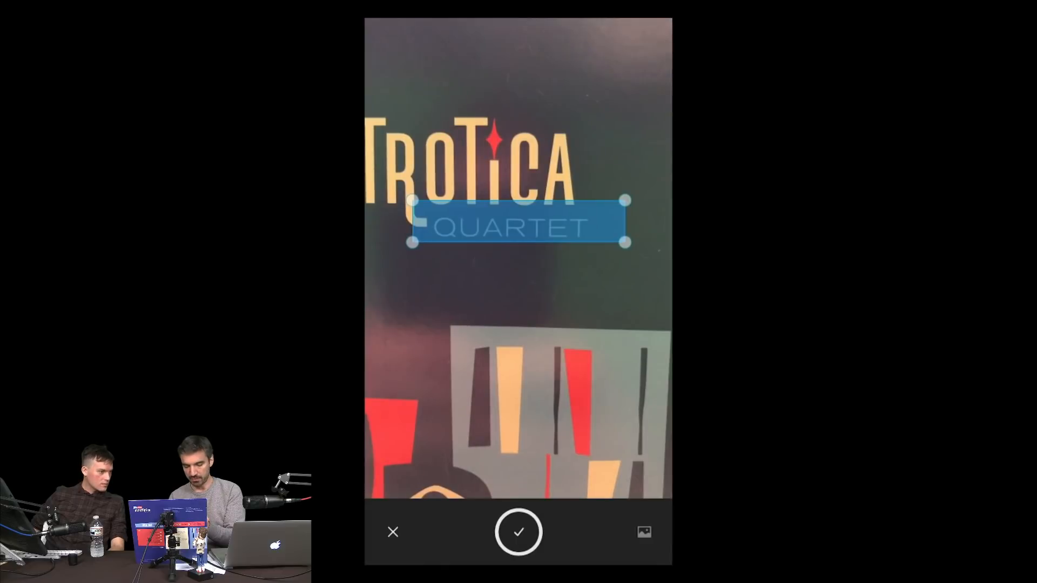
click(392, 532)
- Start a new color theme capture in My Library and freeze the camera on the Orchestrotica Quartet album cover
click(488, 82)
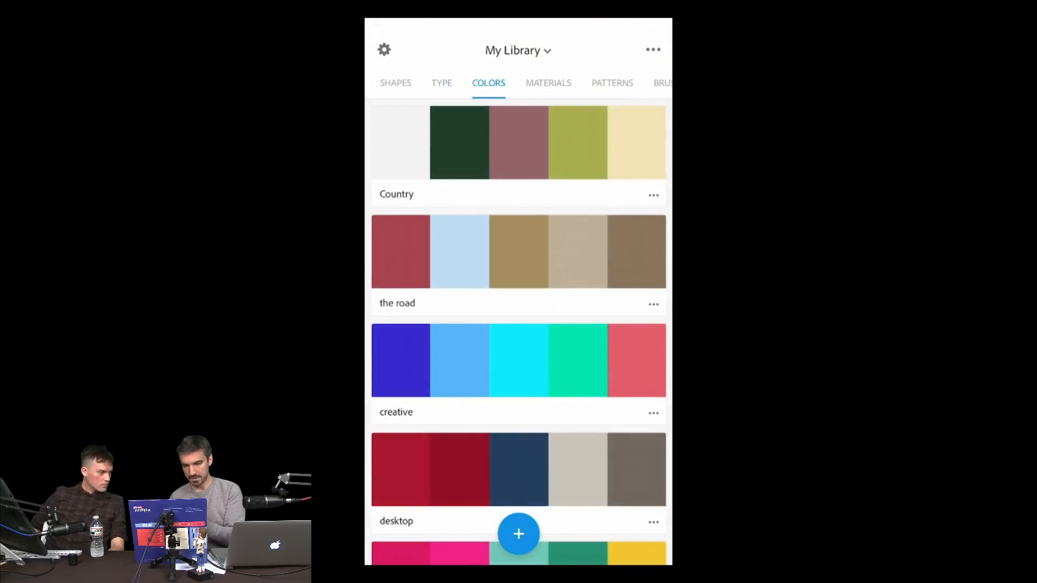
click(518, 533)
click(567, 388)
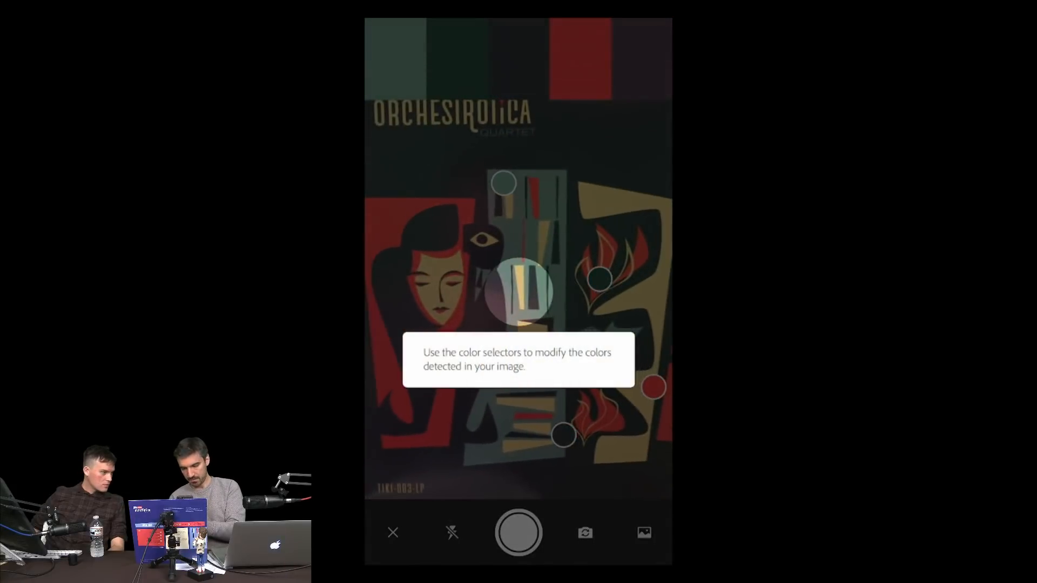
click(519, 532)
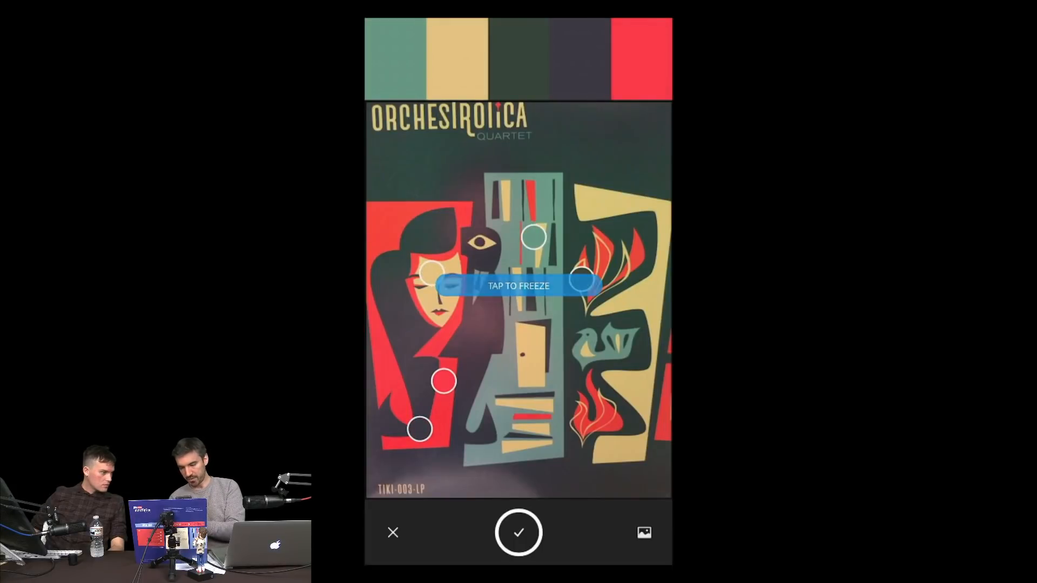
- Retake the frozen album cover view and move the dark gray color selector onto the teal shelf artwork
click(518, 299)
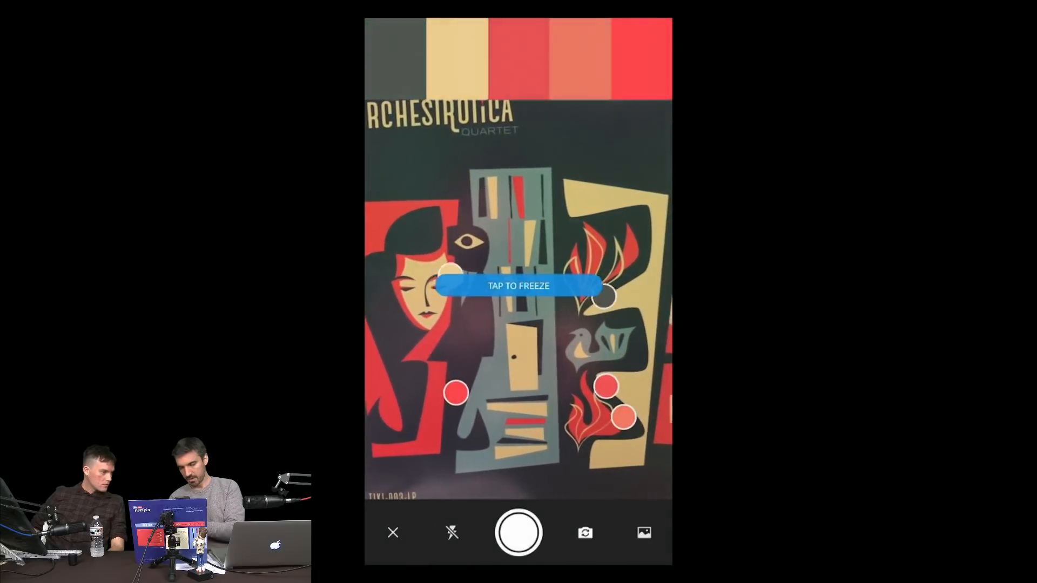
click(518, 299)
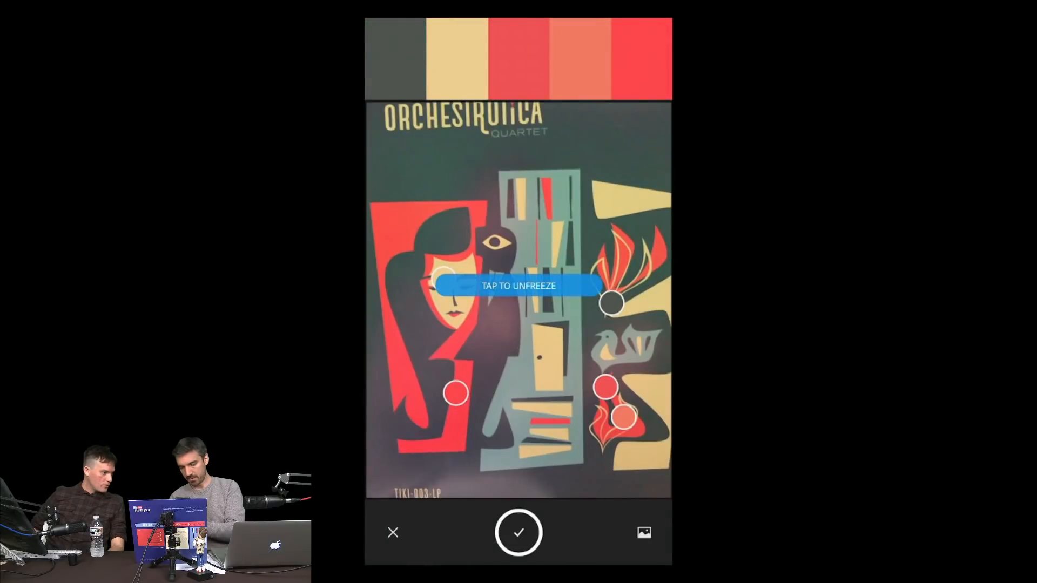
drag(611, 303, 527, 252)
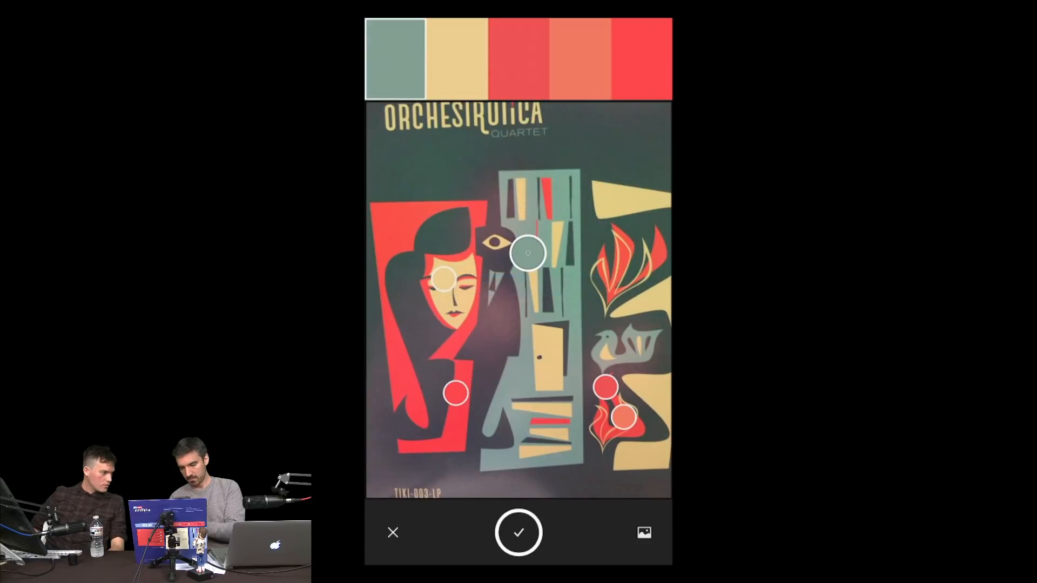
- Sample the poster's dark green background as the palette's third color and inspect that swatch on the color wheel and RGB sliders
drag(605, 387, 633, 180)
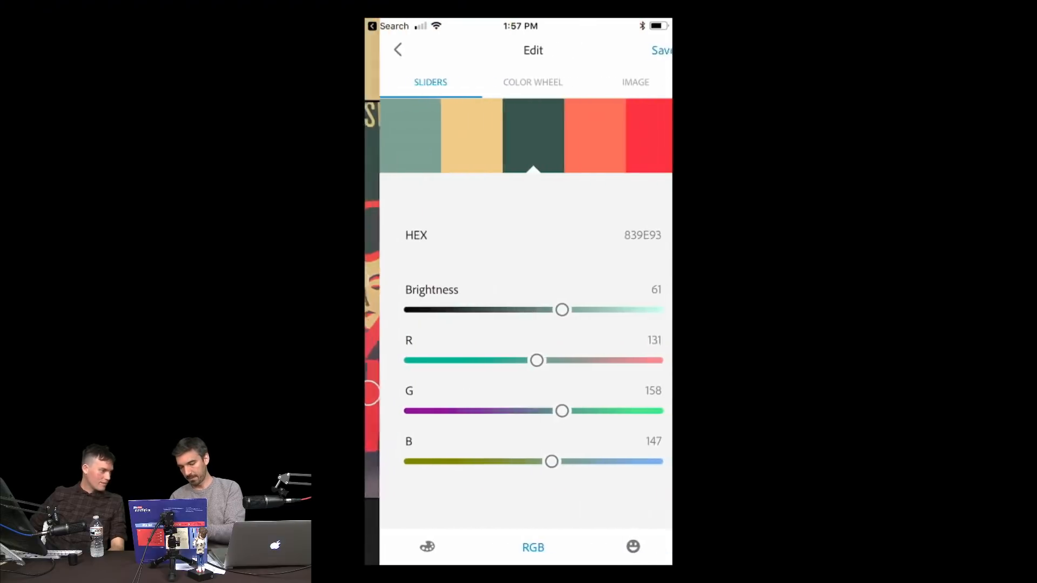
click(457, 136)
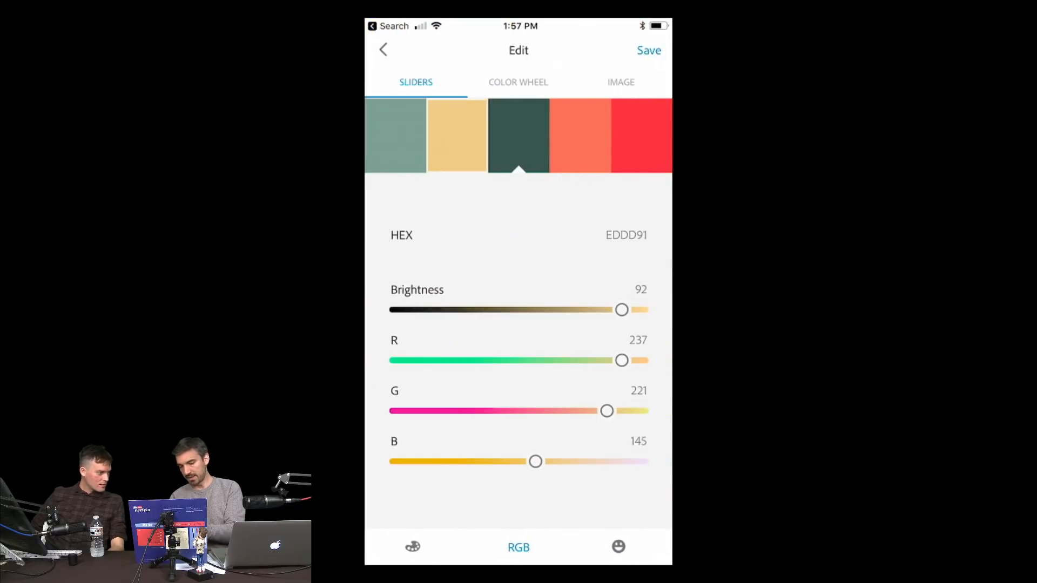
click(518, 136)
click(518, 82)
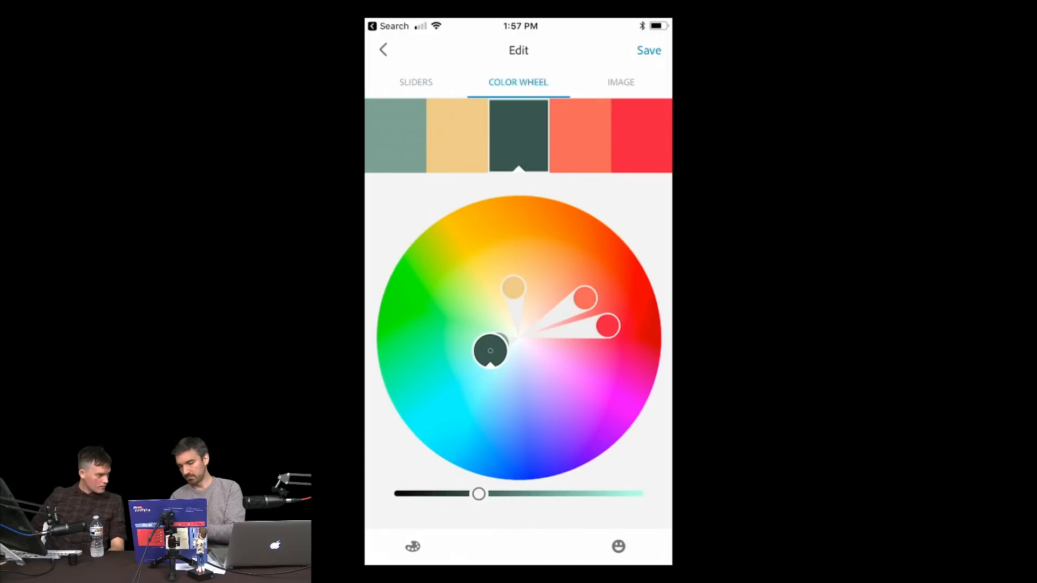
click(416, 82)
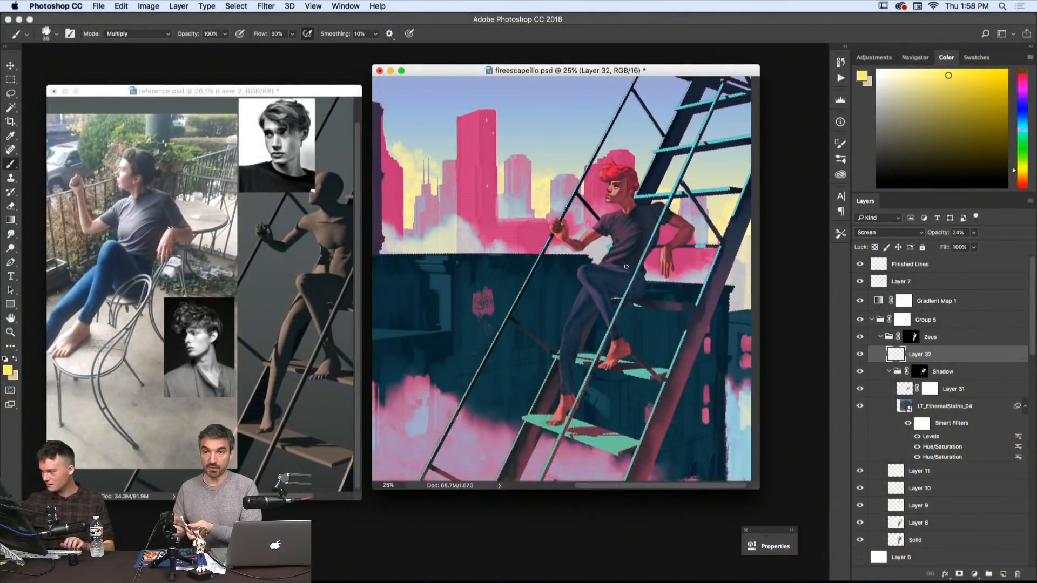
- Touch up the Shadow group's mask over the figure's legs with white and black brush strokes and undo the last stroke
click(906, 406)
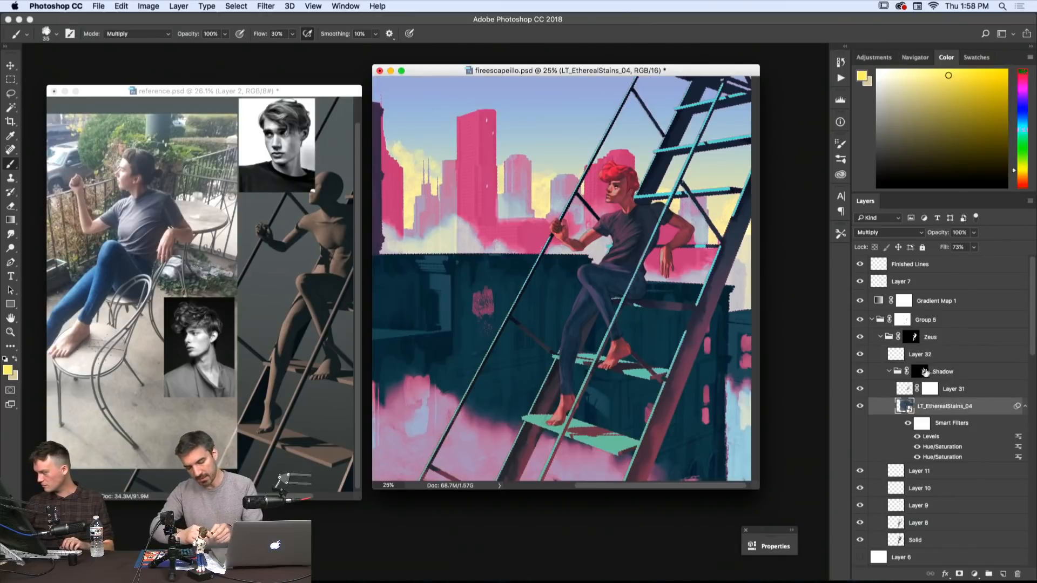
click(927, 371)
key(x)
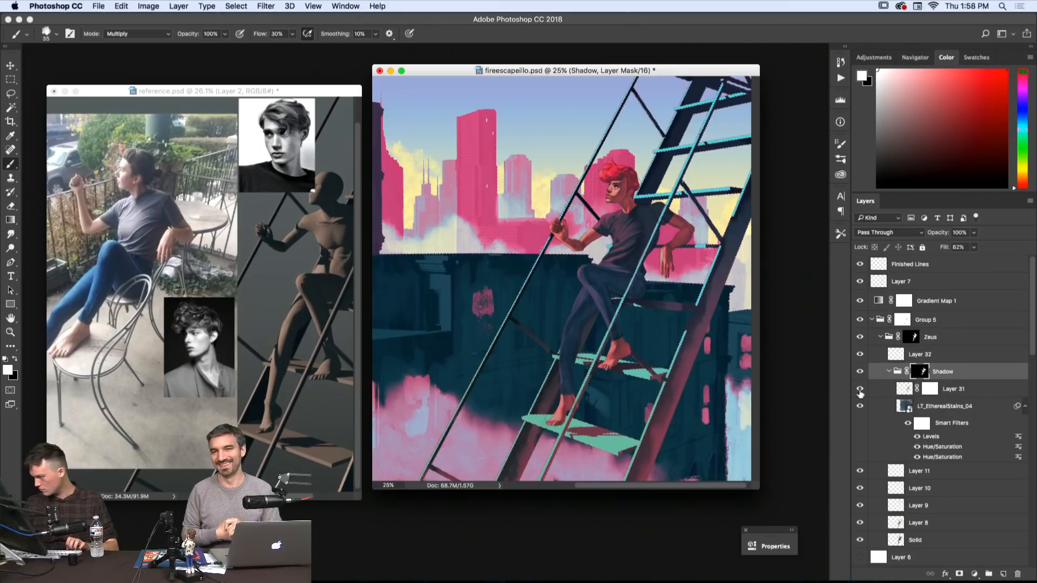
click(859, 406)
click(860, 406)
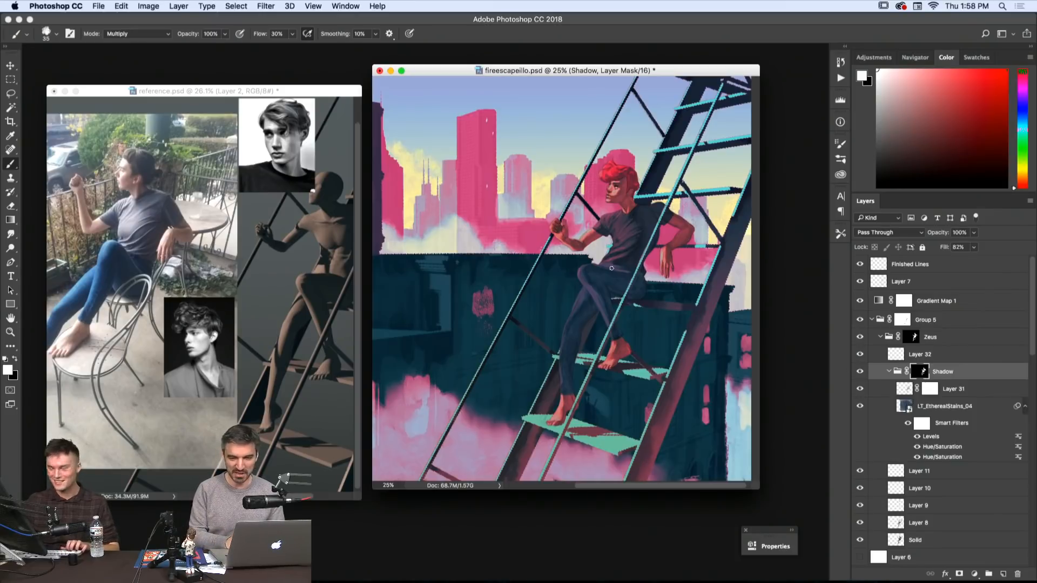
key(x)
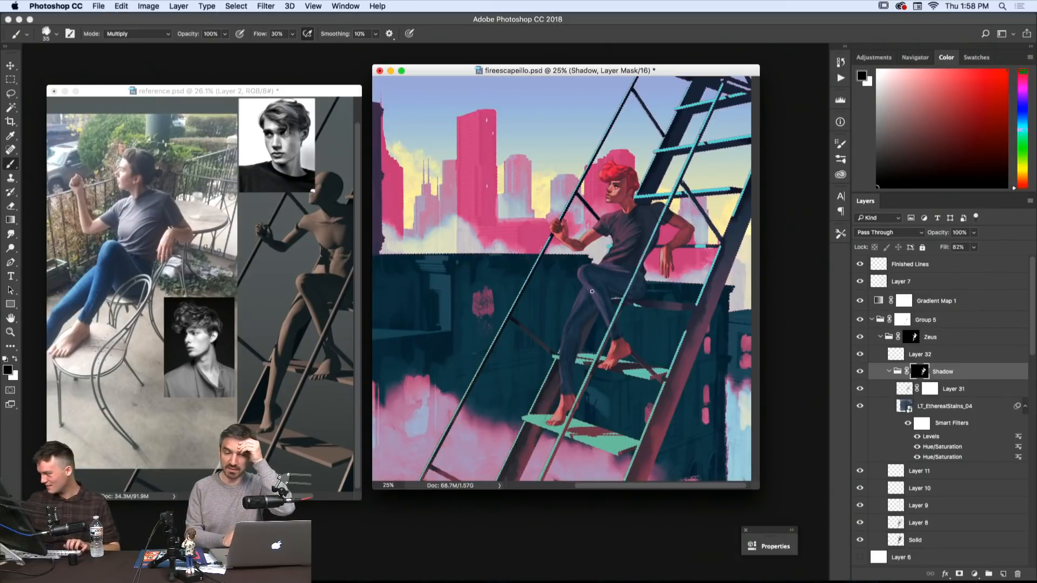
key(x)
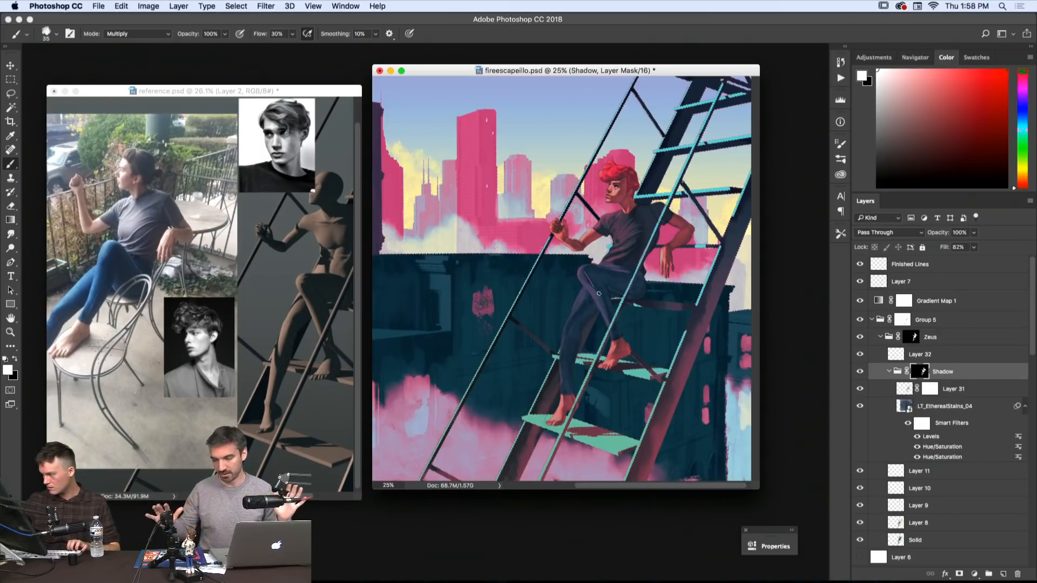
key(super+z)
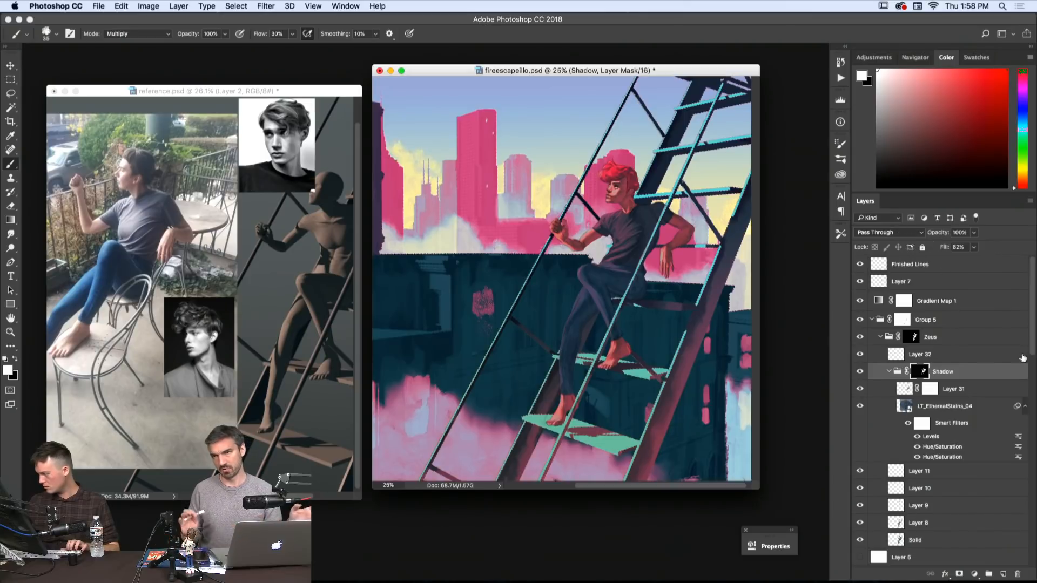
- Compare the figure with and without the Shadow group, the LT_EtherealStains_04 layer and Layer 31
click(860, 373)
click(859, 373)
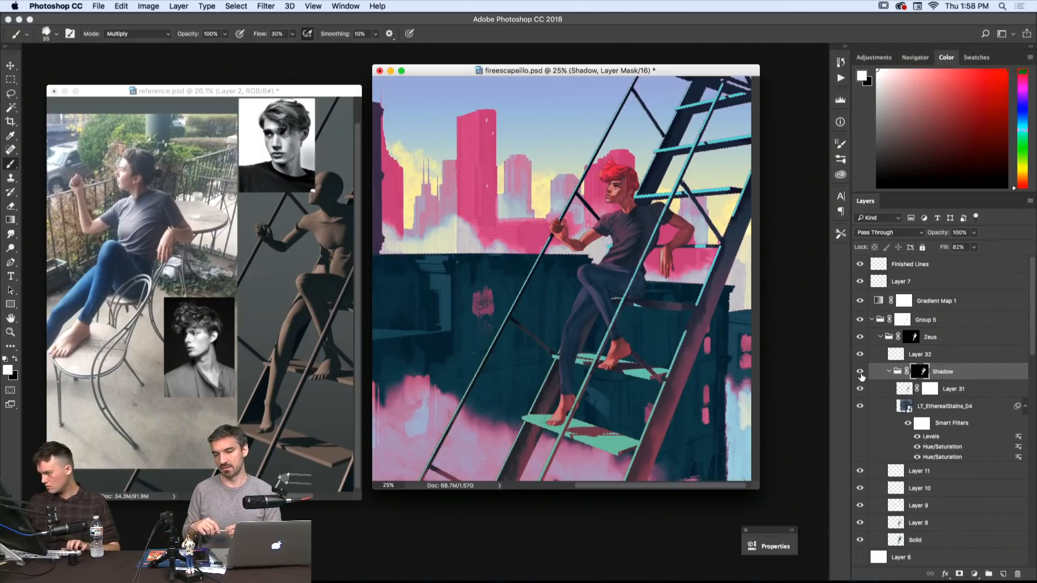
click(860, 373)
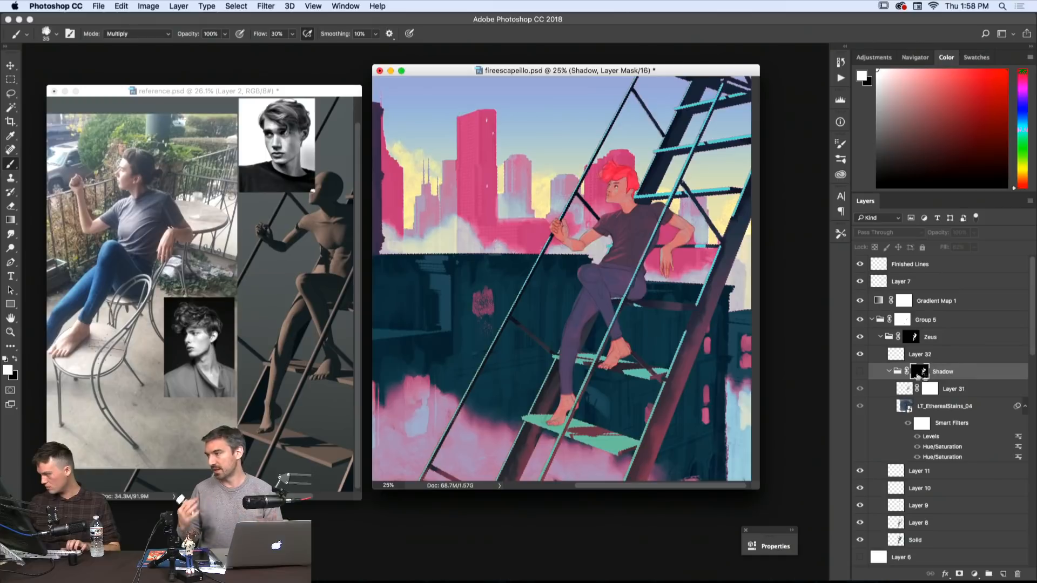
click(860, 372)
click(919, 407)
click(859, 406)
click(859, 406)
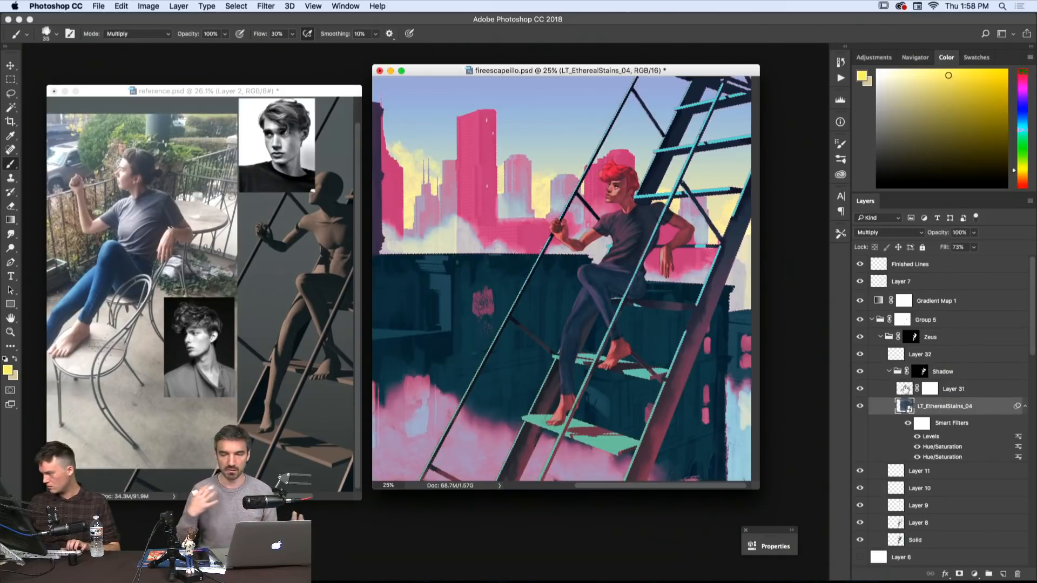
click(904, 389)
click(860, 389)
click(860, 389)
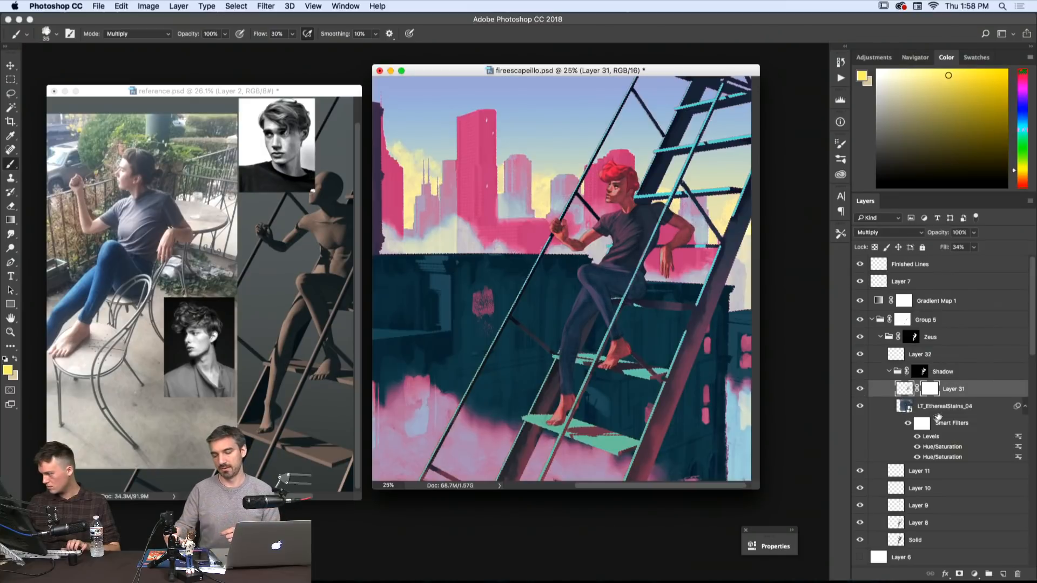
- Target the Shadow group's mask and set the brush blend mode to Normal
click(920, 372)
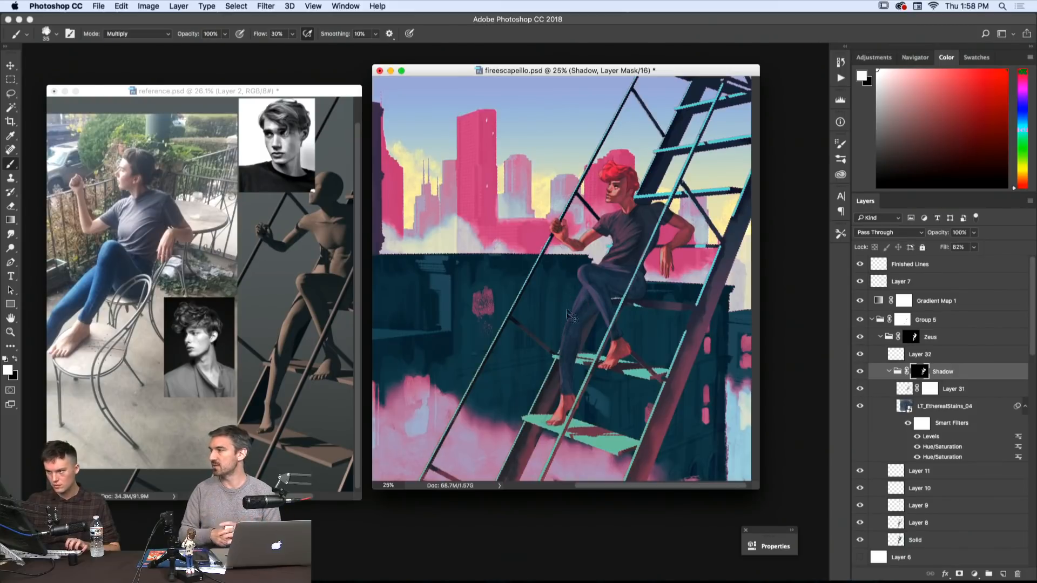
click(157, 33)
click(157, 41)
click(149, 34)
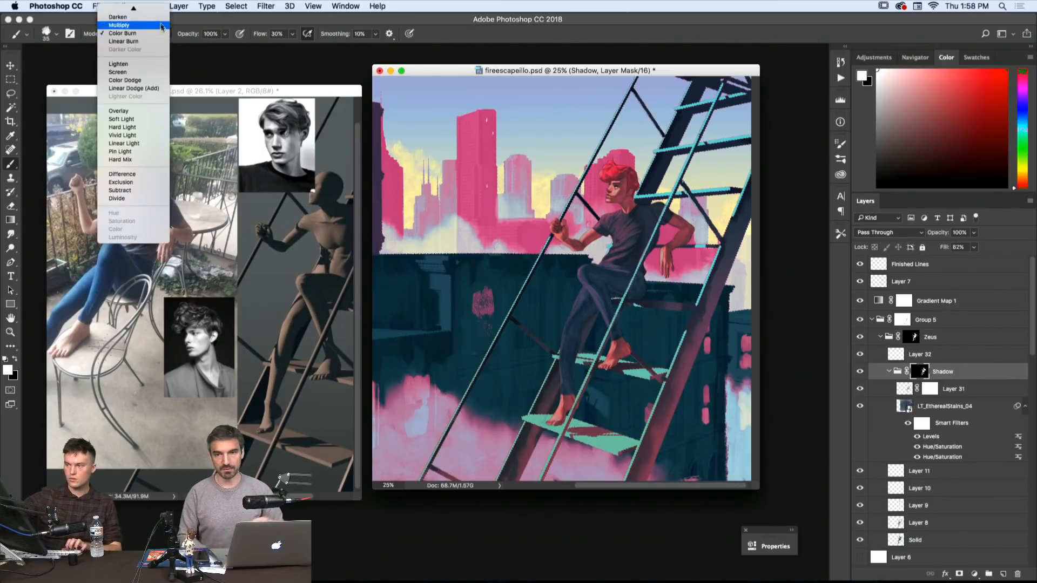
click(147, 10)
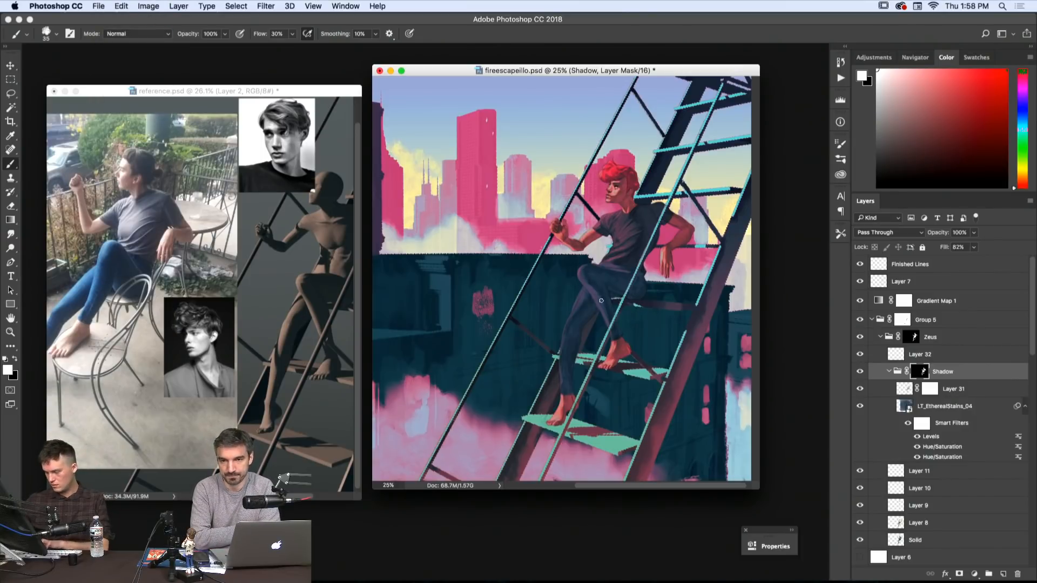
- Shape the shadow on the figure's crossed thigh and knee by painting white and black on the Shadow mask, undoing a stray stroke
key(bracketright)
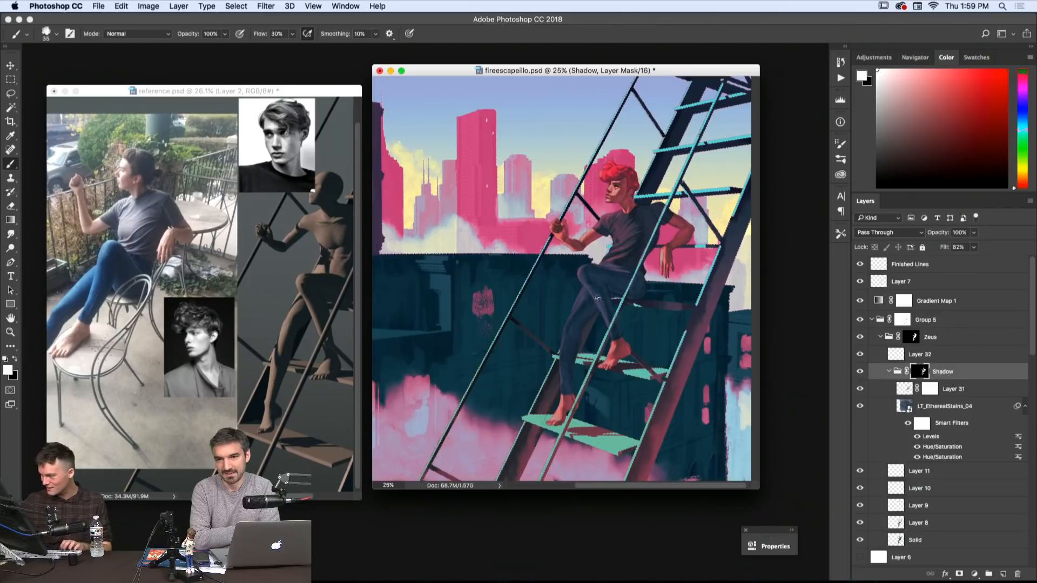
key(x)
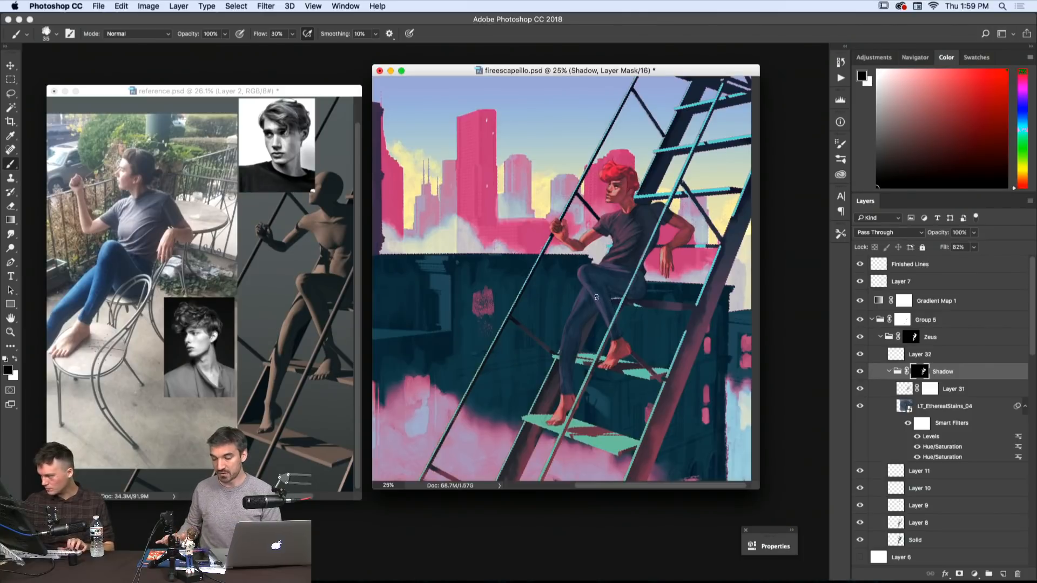
key(x)
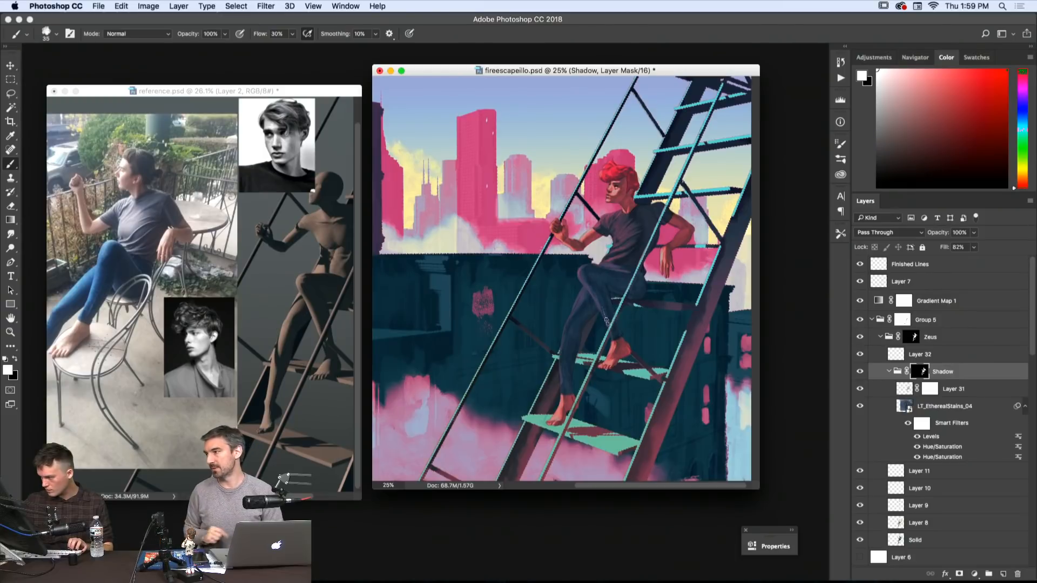
key(super+z)
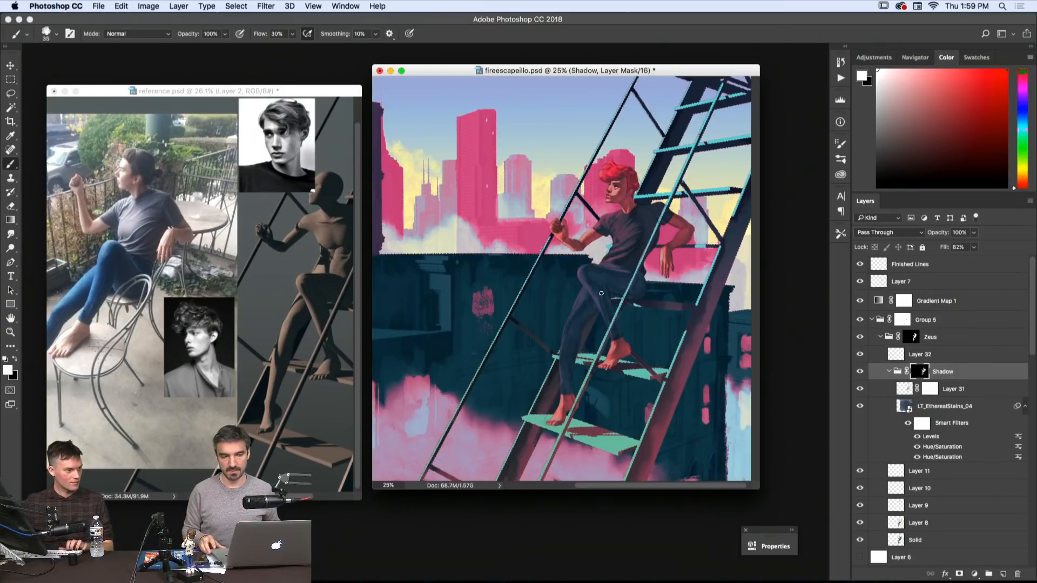
key(x)
key(x)
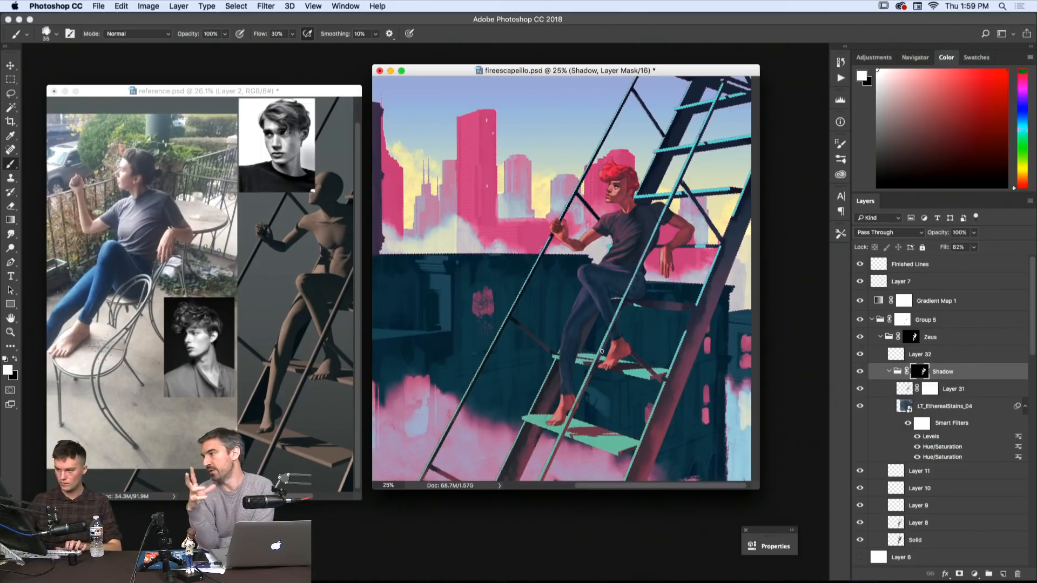
- Bring the full legs of the reference photo into view and refine the Shadow mask on the figure's lower legs in white and black
click(231, 343)
drag(199, 337, 279, 337)
click(611, 351)
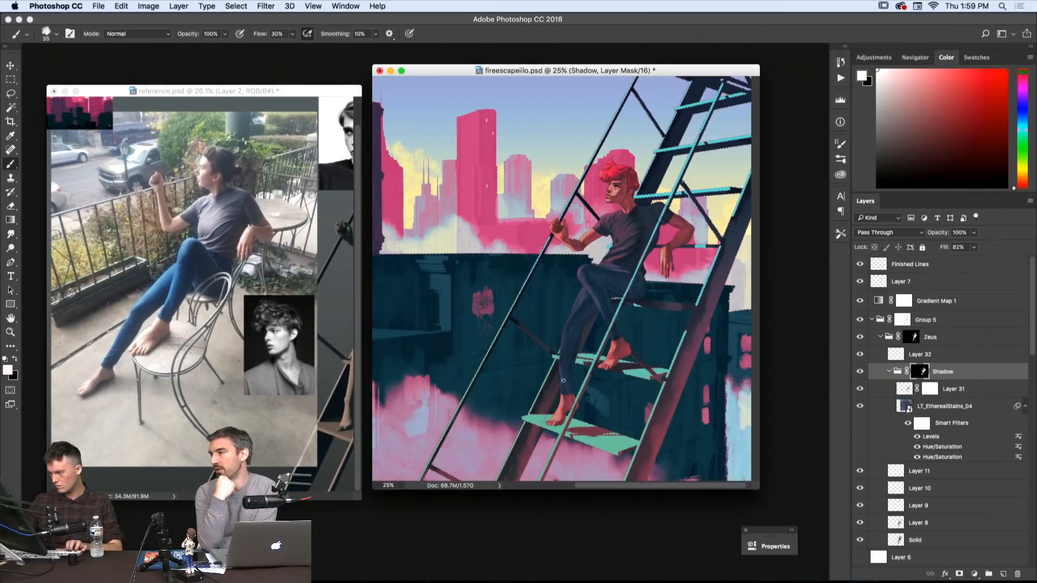
key(x)
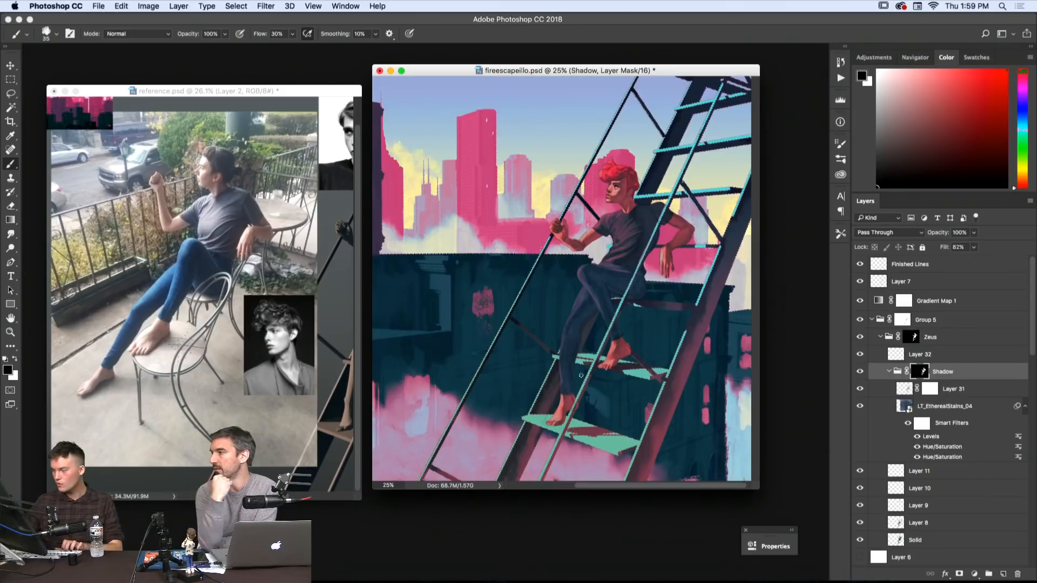
key(x)
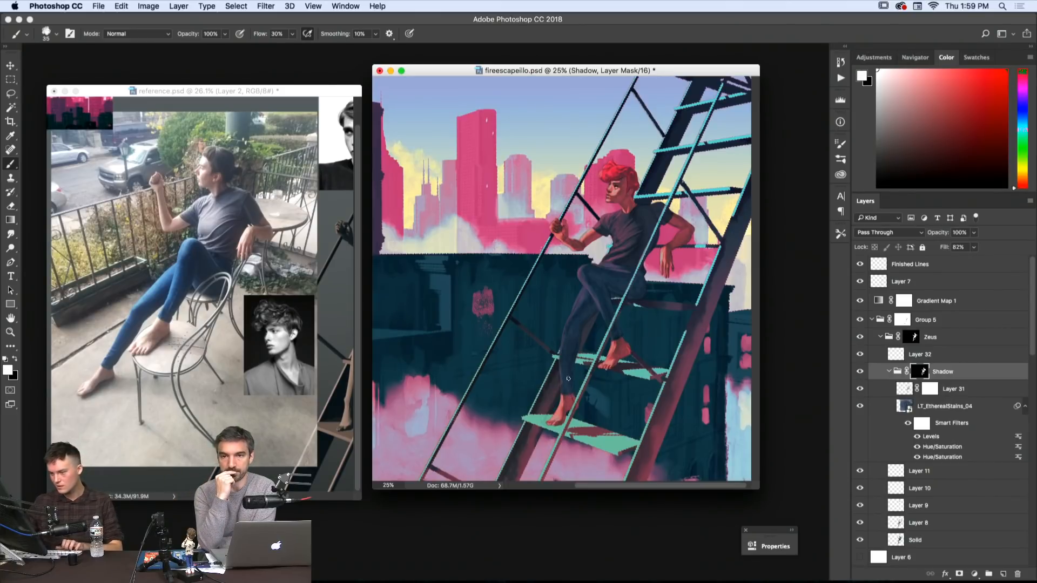
key(x)
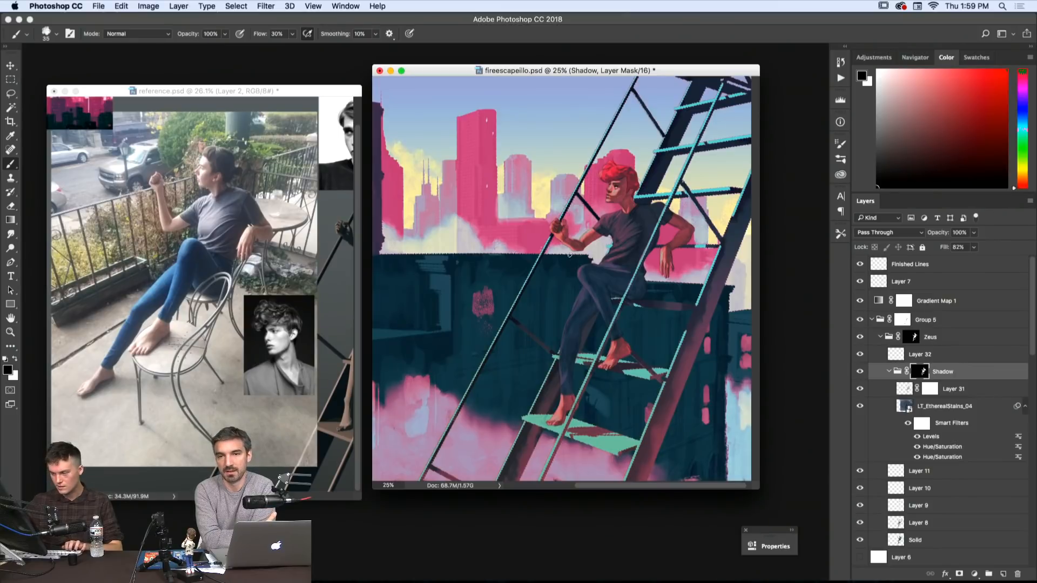
key(x)
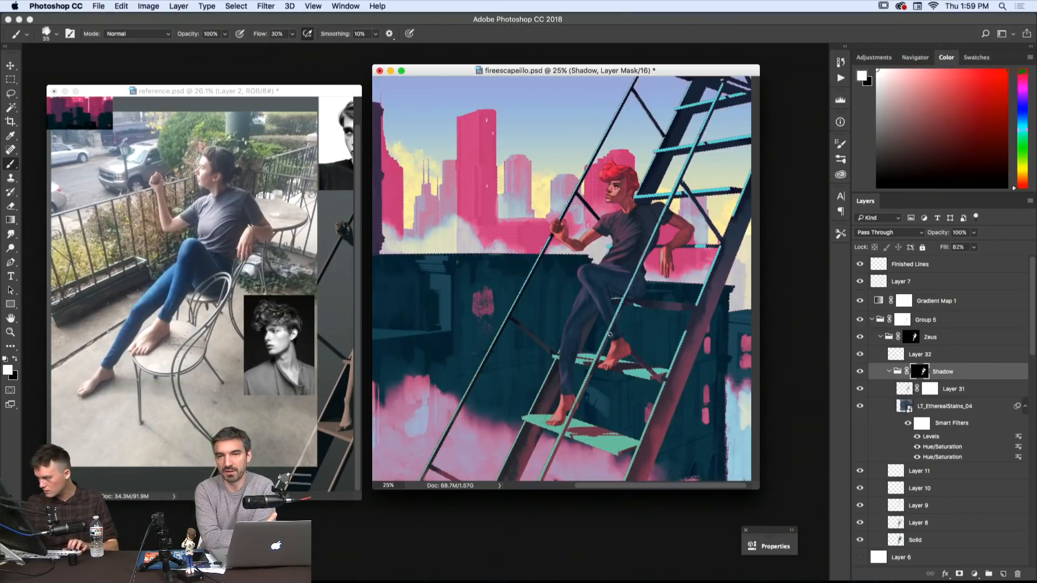
- Refine the Shadow mask on the figure's crossed thigh and the planted leg's shin, alternating black and white paint
key(x)
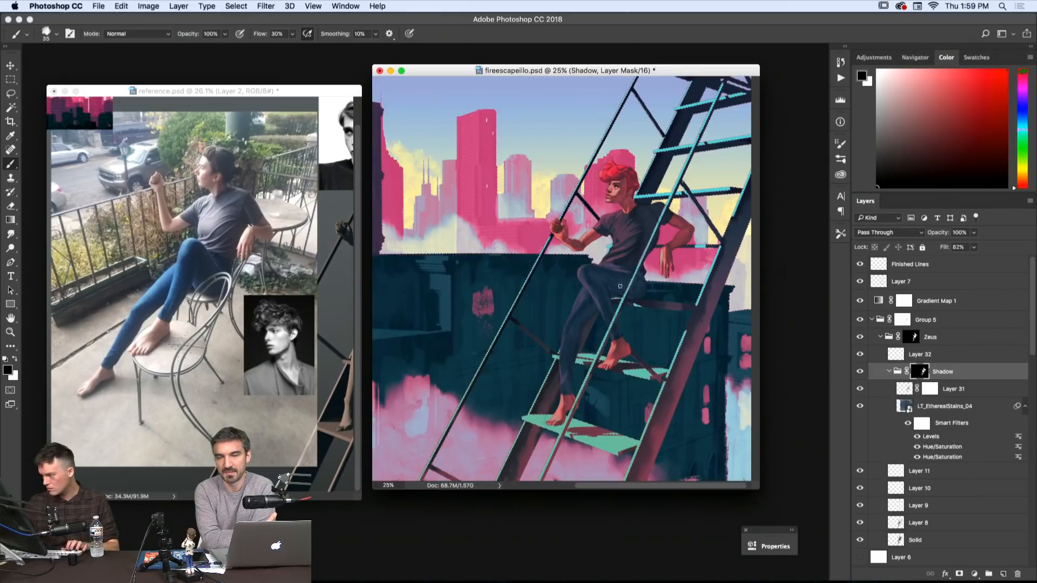
key(x)
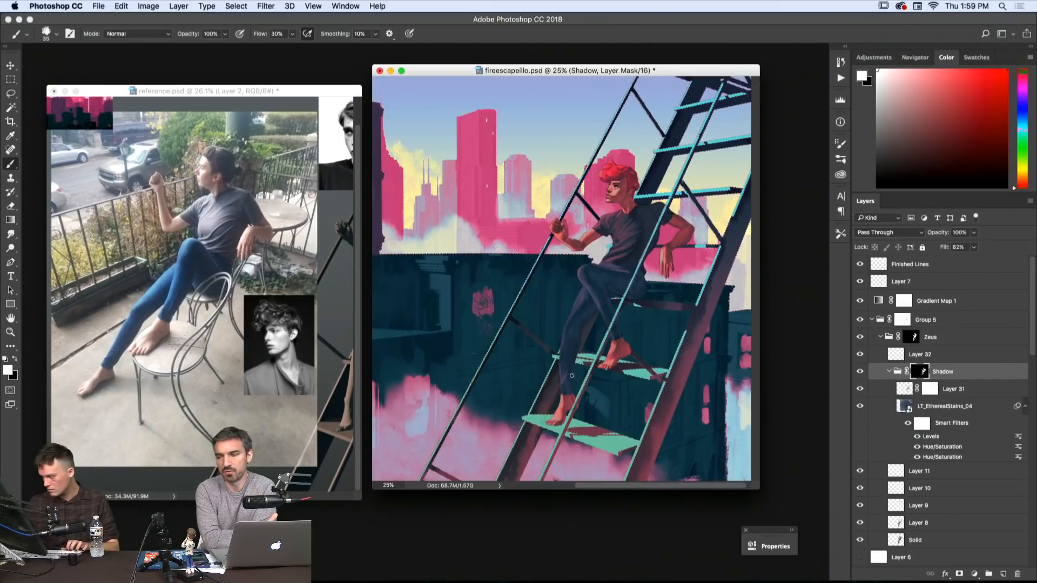
key(x)
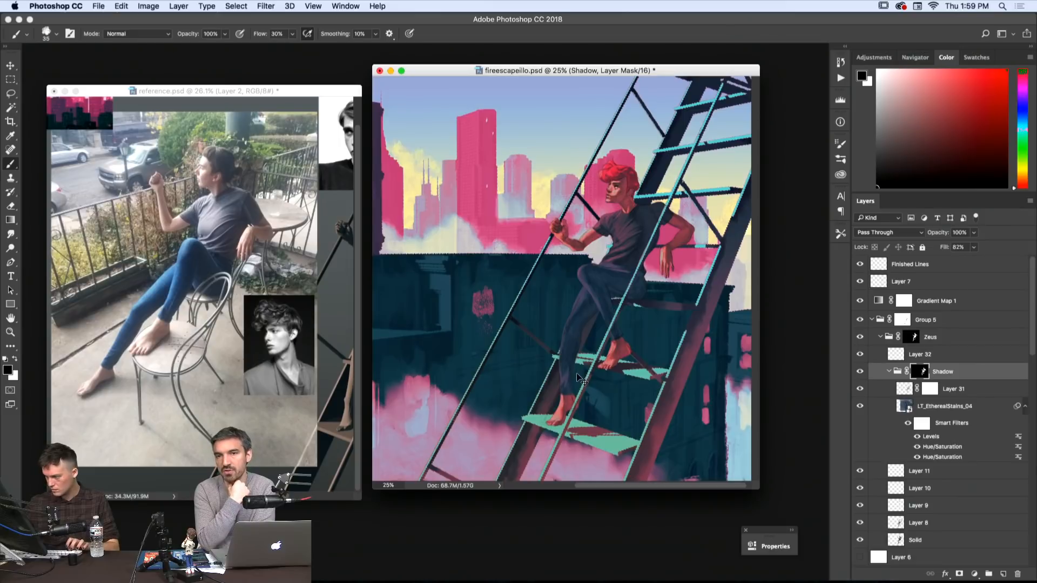
key(x)
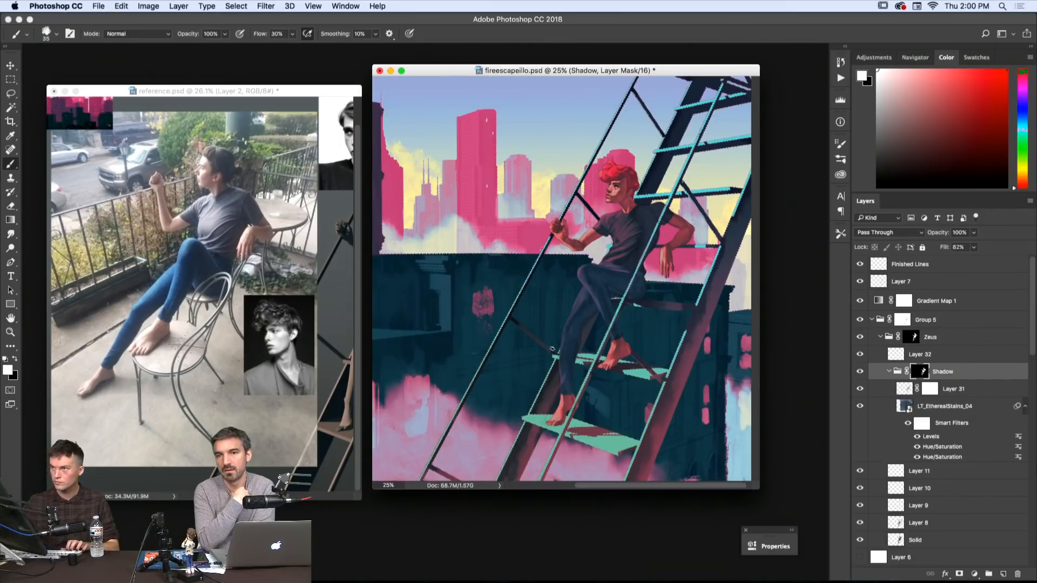
- Touch up the Shadow mask around the planted leg's ankle and lower shin with black and white paint
key(x)
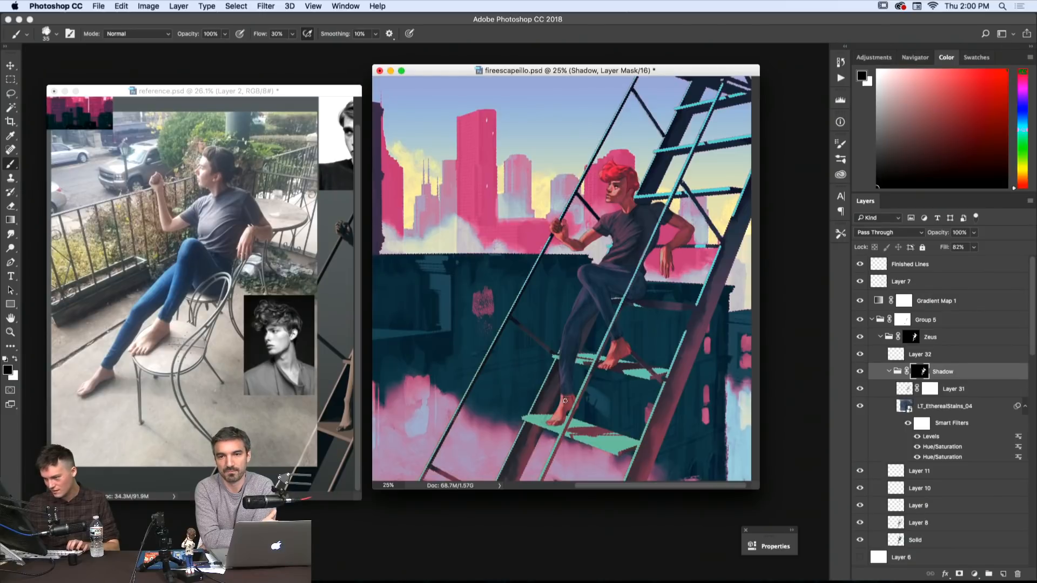
key(x)
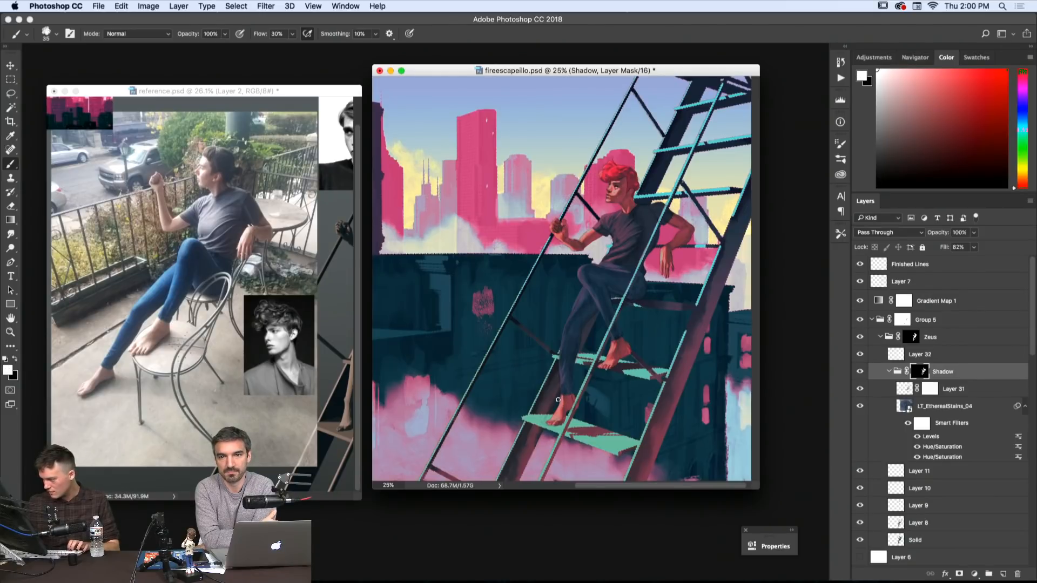
key(x)
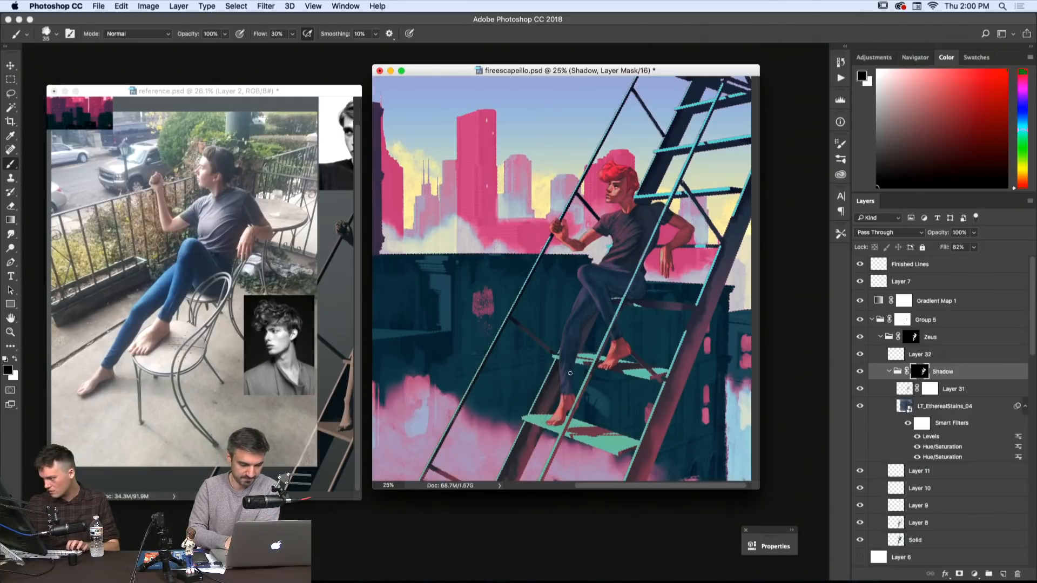
key(x)
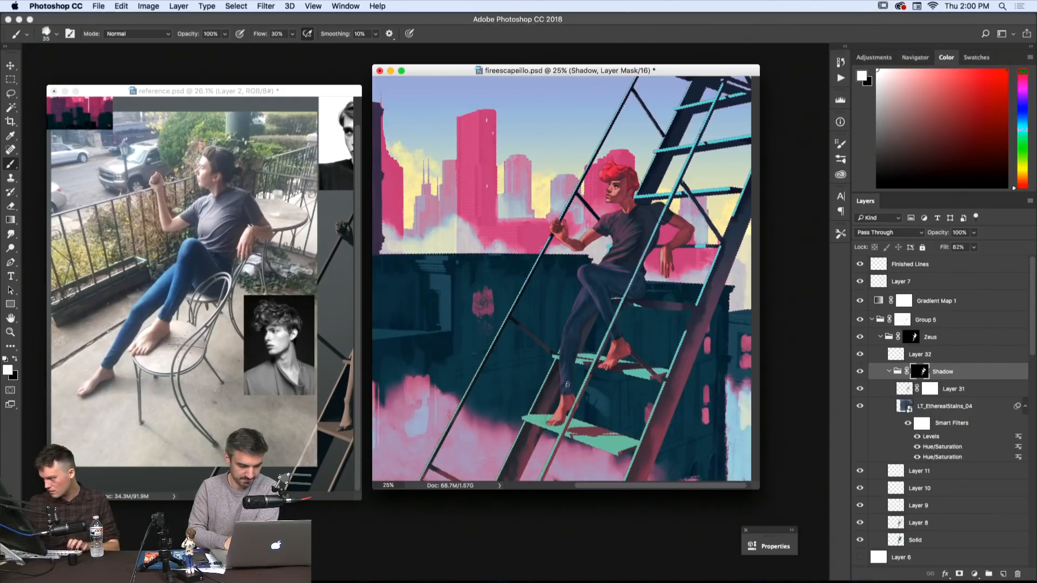
key(x)
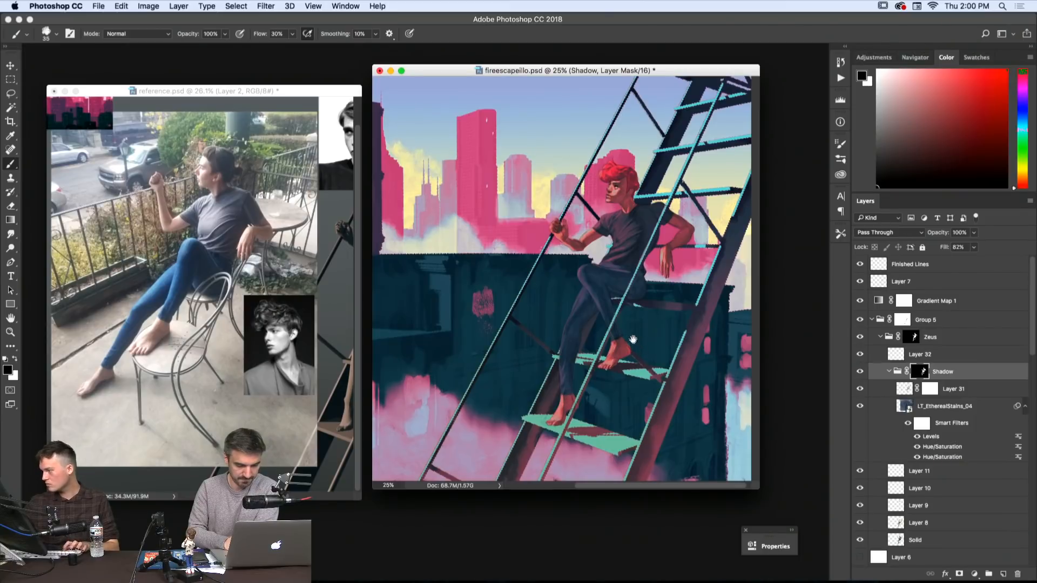
- Target Layer 31, pick a dark blue and paint shadow on the planted leg's shin with a size 50 brush
scroll(632, 345, right, 2)
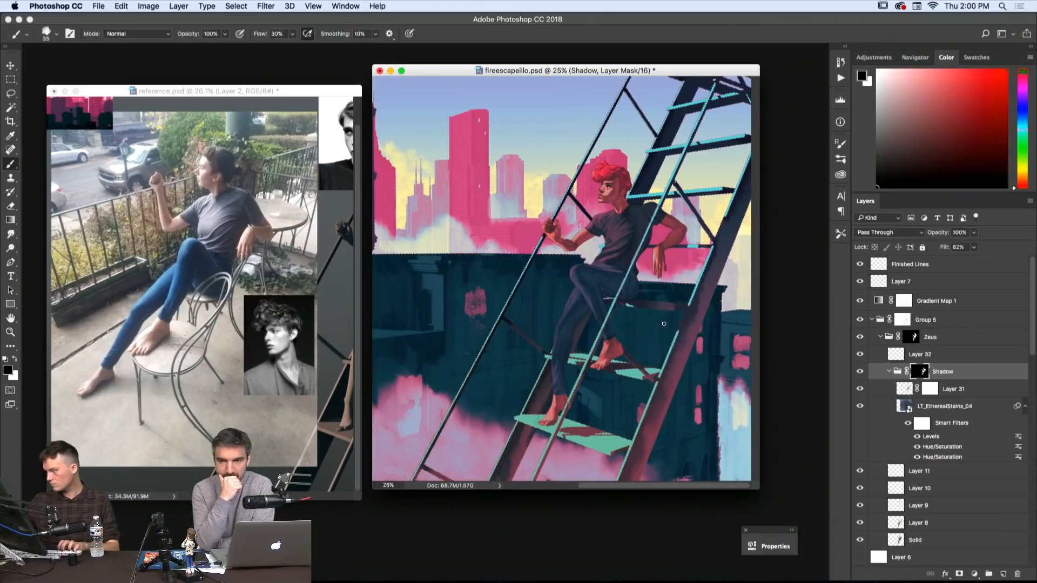
click(905, 389)
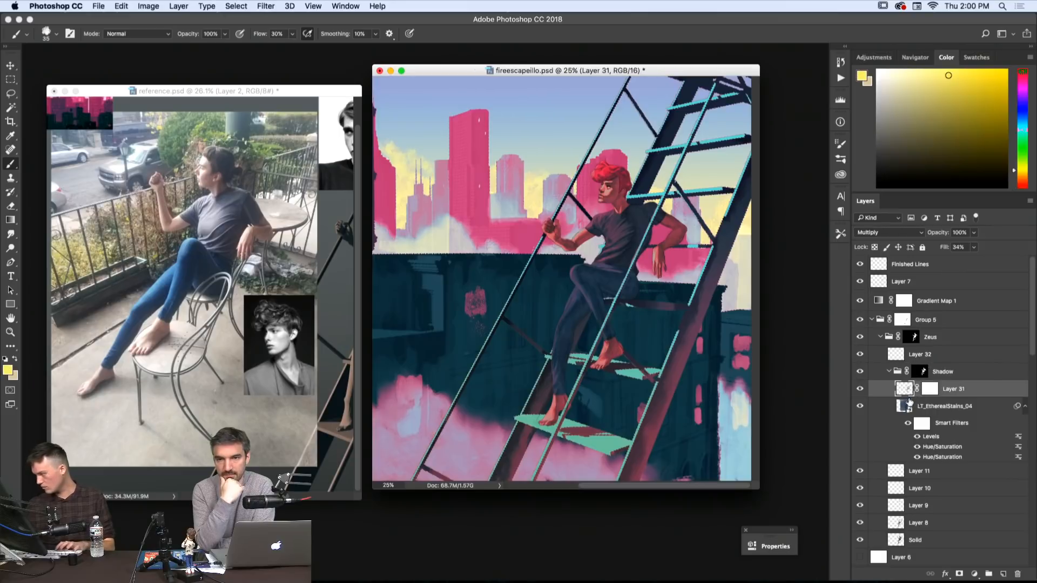
click(1022, 120)
click(978, 161)
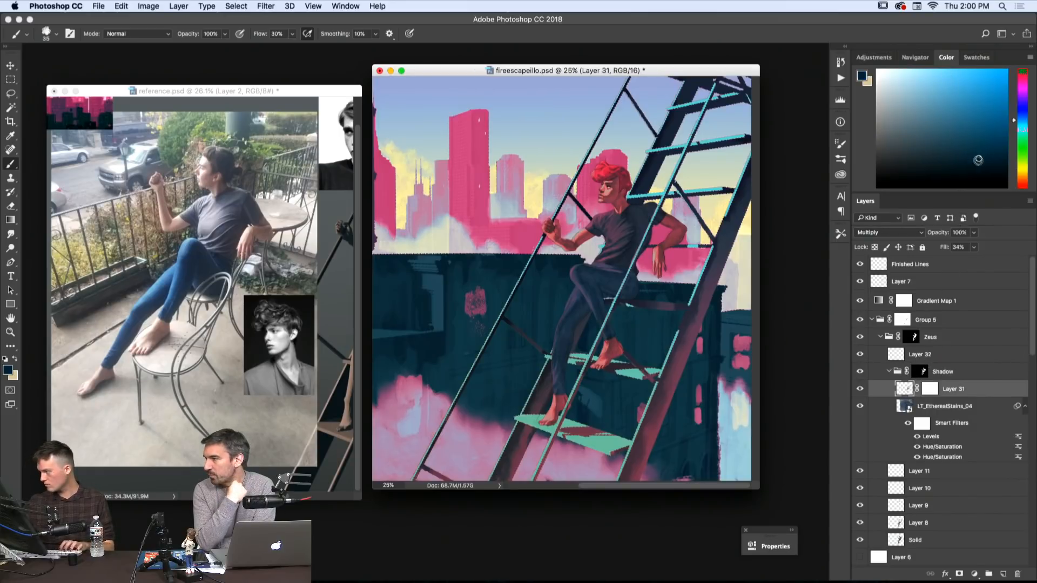
click(978, 148)
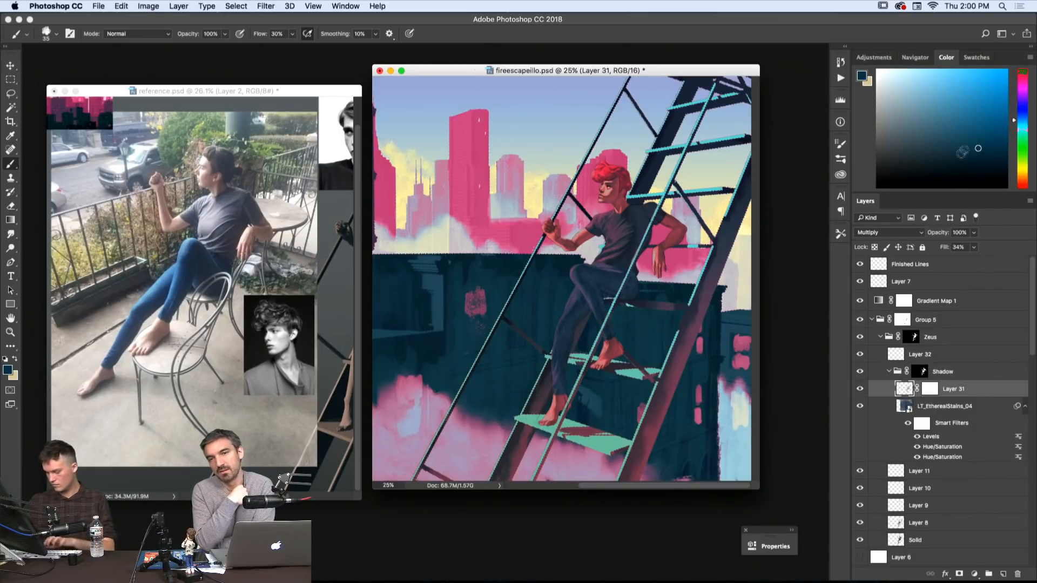
key(])
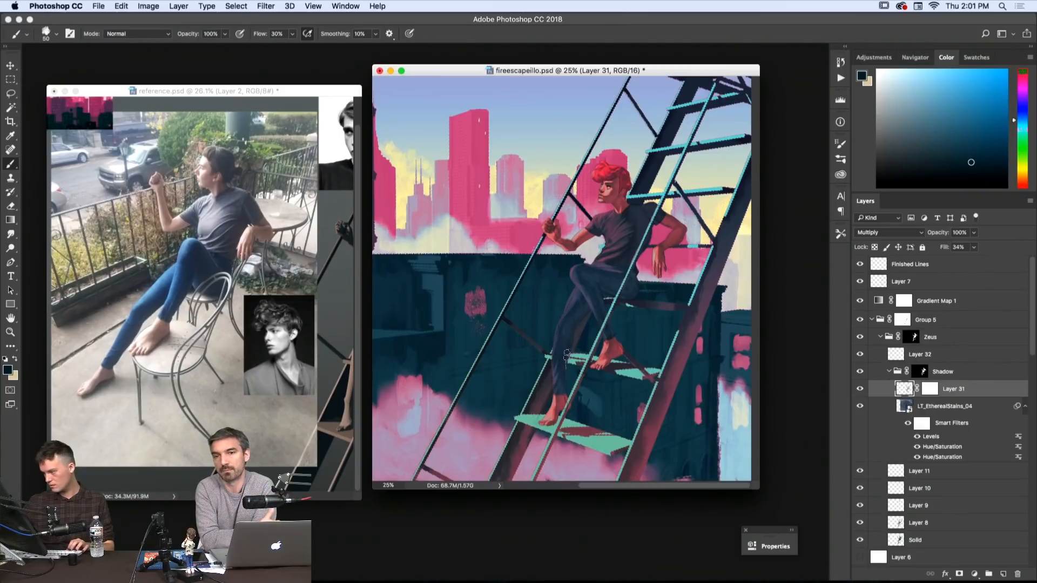
key(x)
key(x)
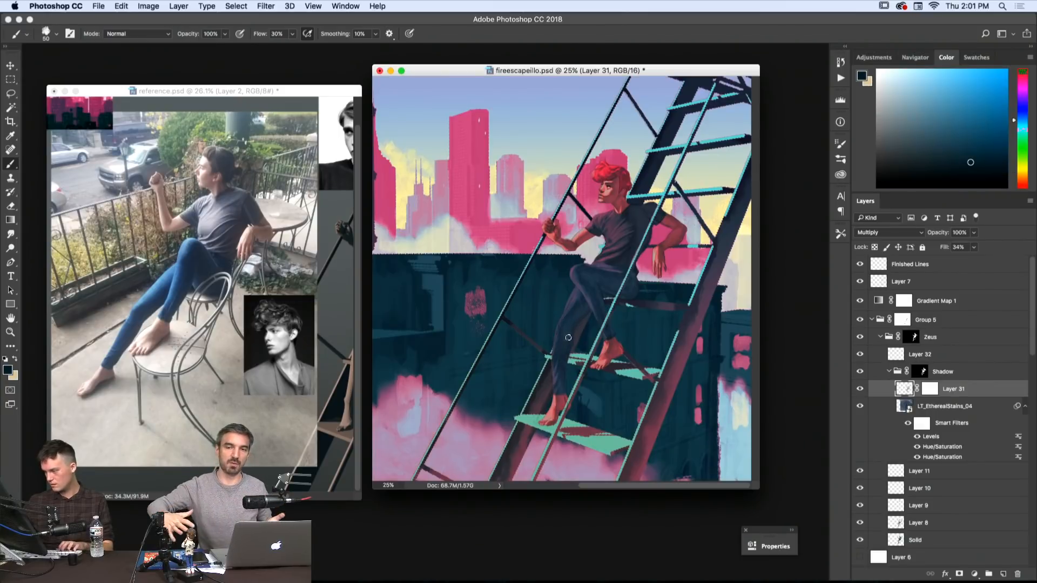
- Rework the Layer 31 shadow on the planted leg with the Eraser and Smudge tools, and brush dark blue onto the crossed knee
key(e)
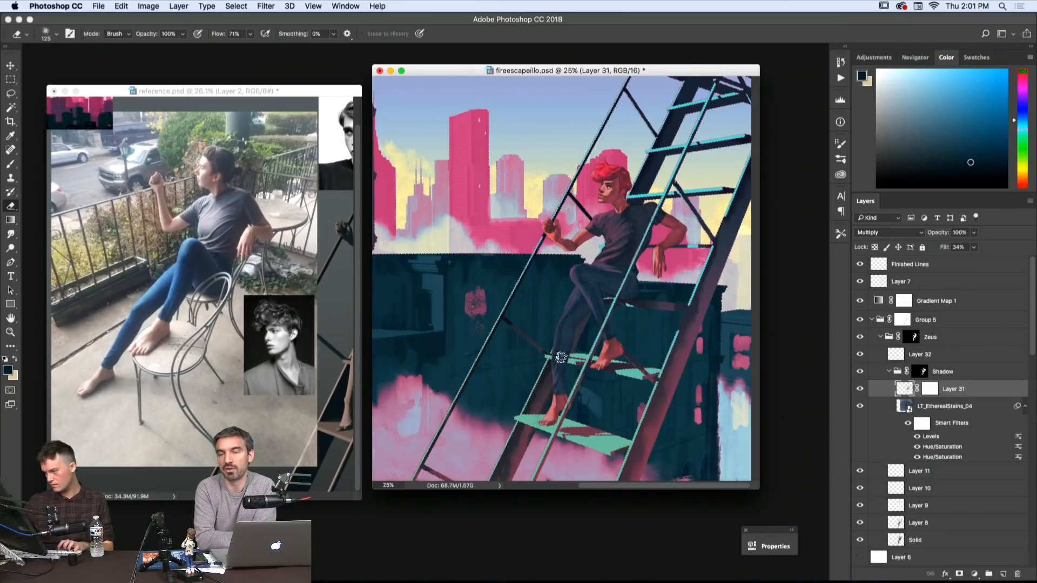
key(r)
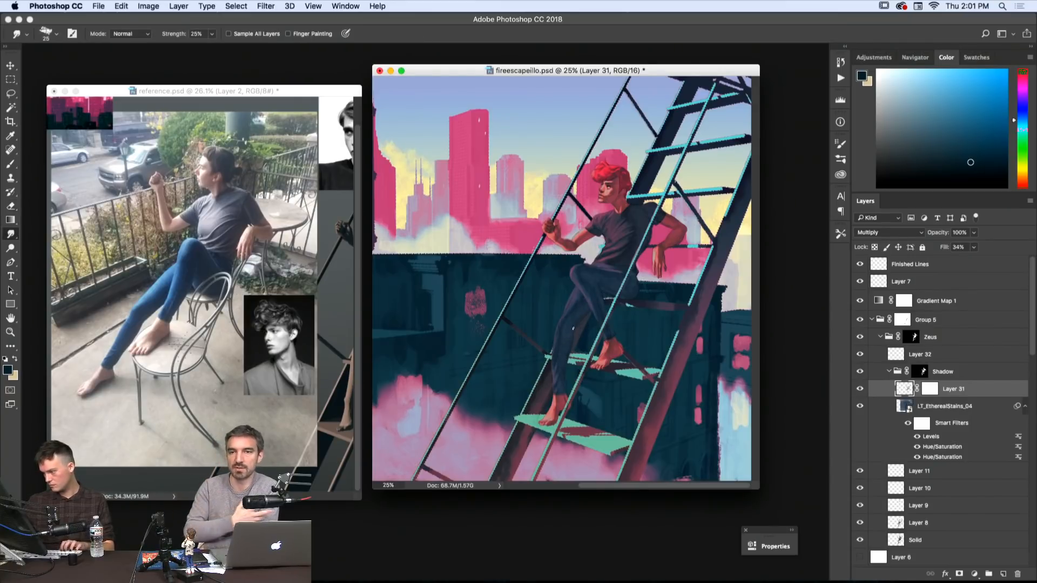
key(b)
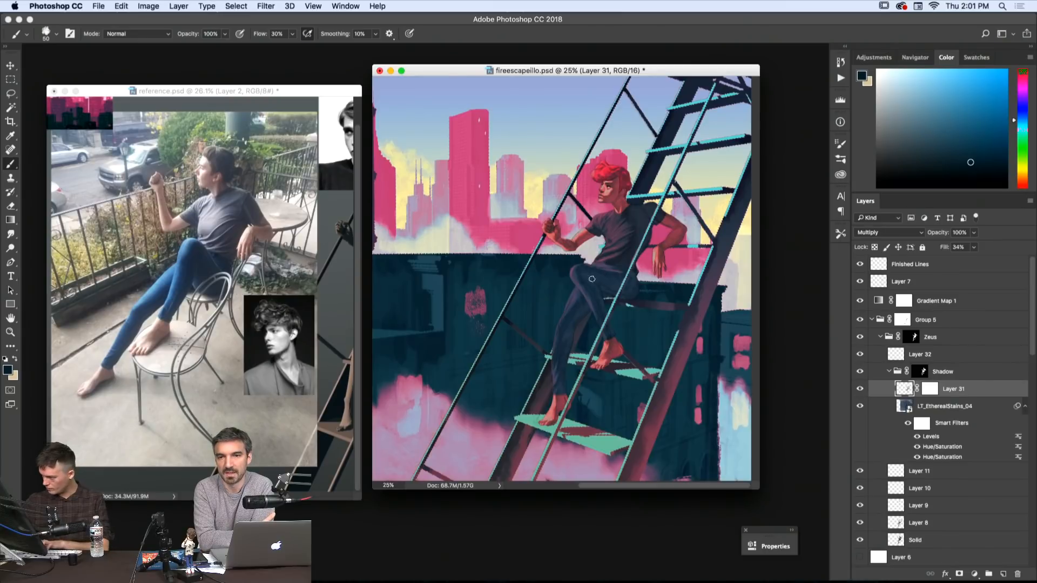
mouse_move(592, 281)
mouse_down()
mouse_move(600, 312)
mouse_move(582, 271)
mouse_move(599, 296)
mouse_move(586, 279)
mouse_up()
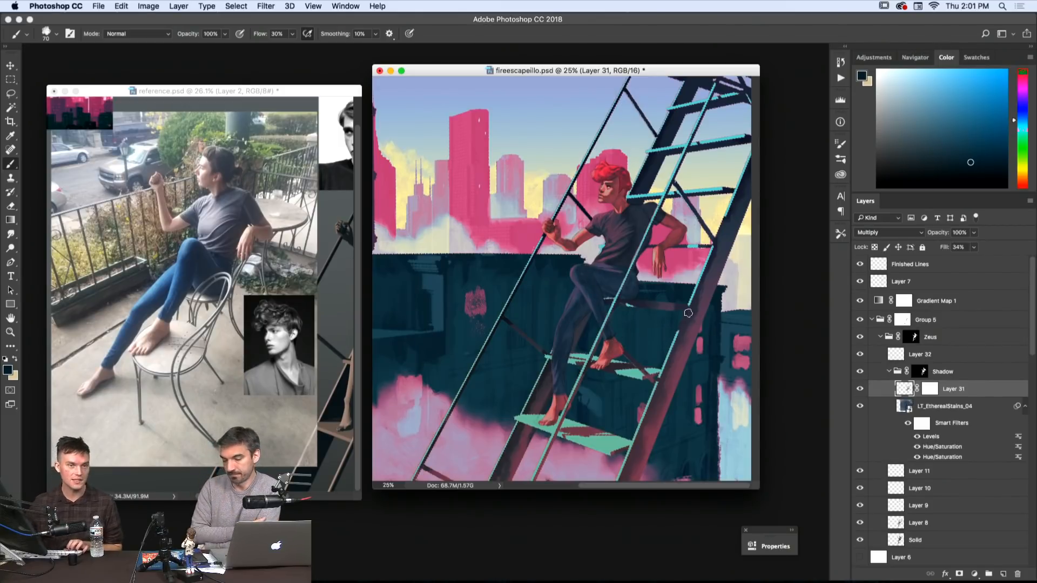
- Choose a pale cream colour and refine the highlights around the raised foot on Layer 32 with the Brush and Eraser
drag(658, 298, 686, 317)
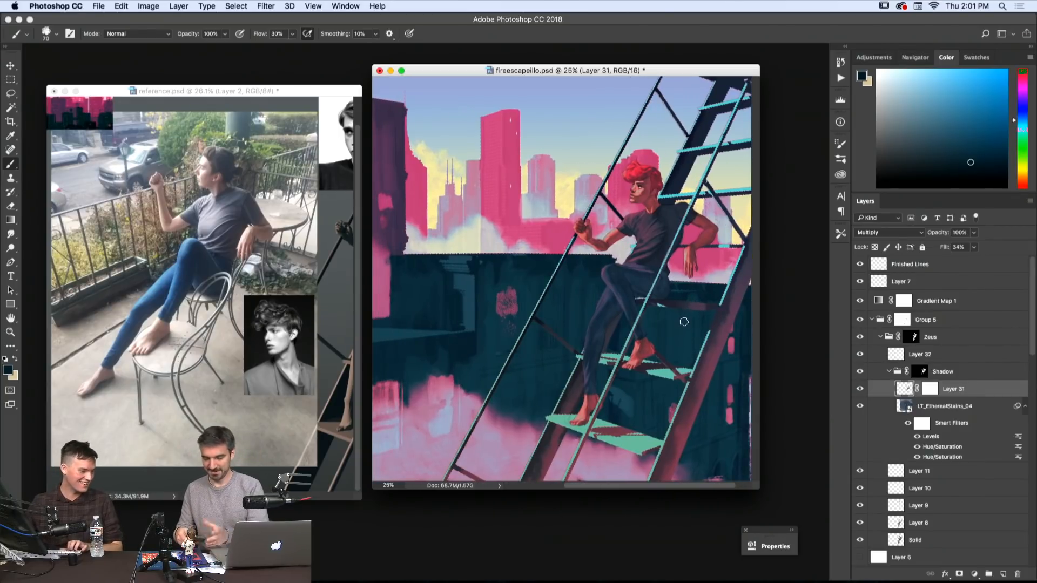
key(x)
drag(668, 324, 705, 309)
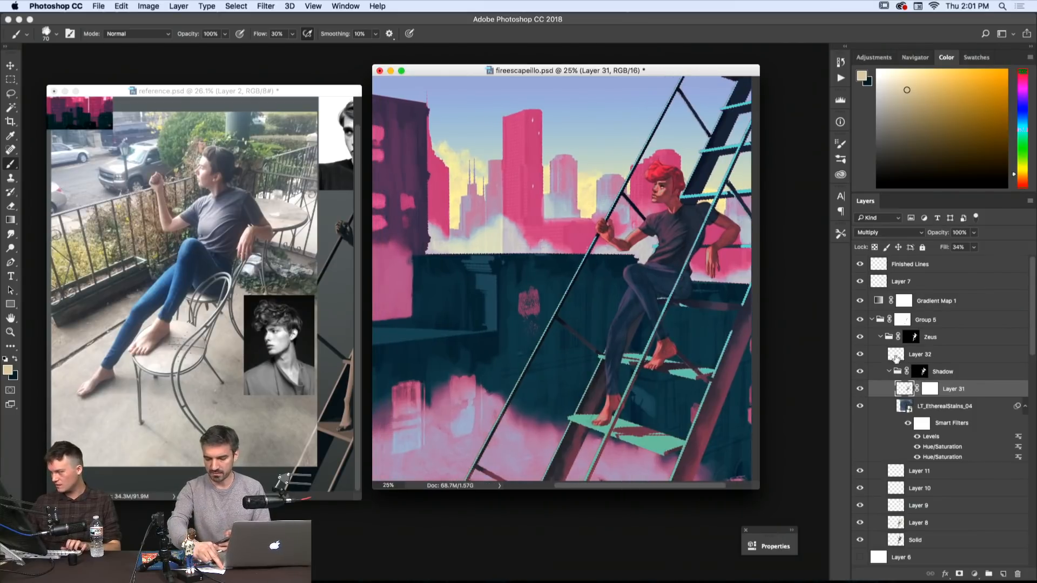
click(895, 355)
click(916, 73)
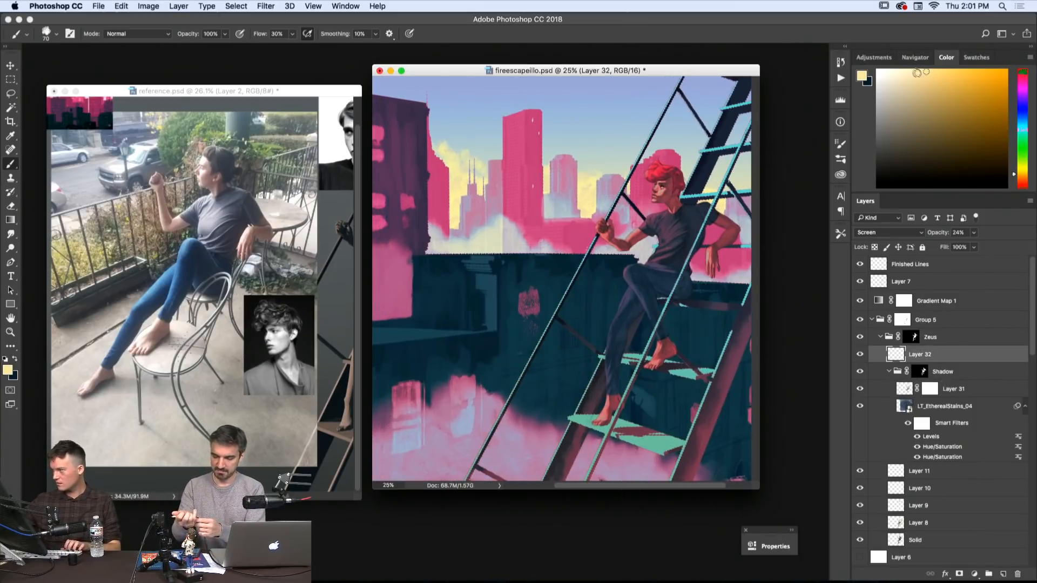
click(907, 68)
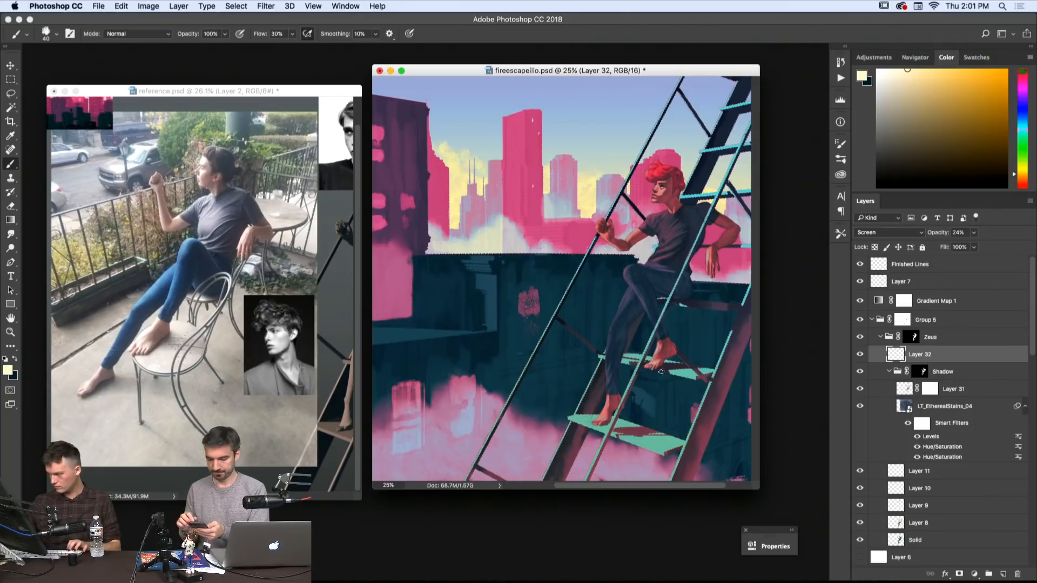
key(e)
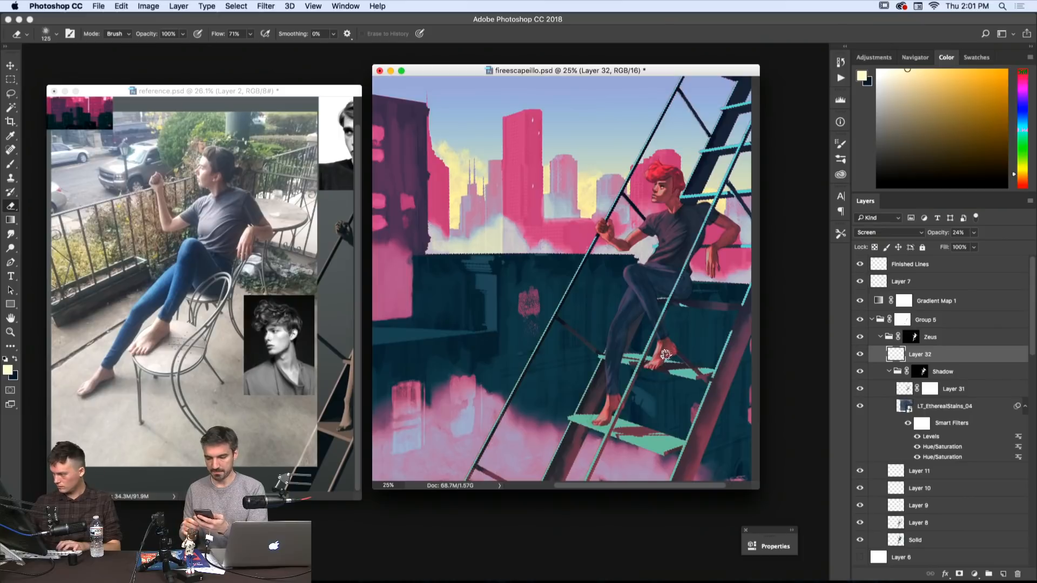
key(b)
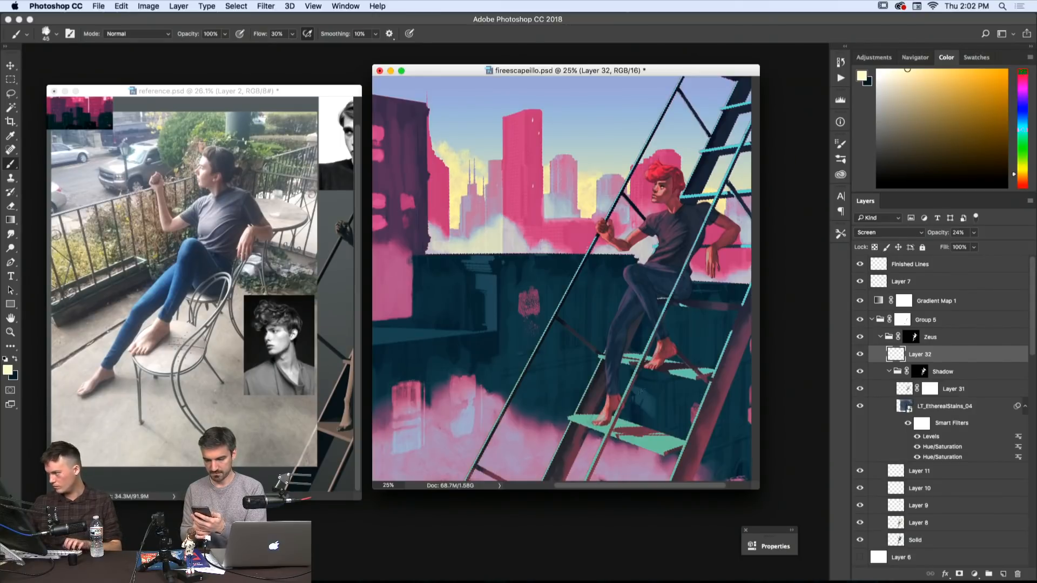
- With the whole illustration in view, target the Shadow group and adjust its Fill
mouse_move(641, 387)
mouse_down()
mouse_move(632, 389)
mouse_move(654, 384)
mouse_up()
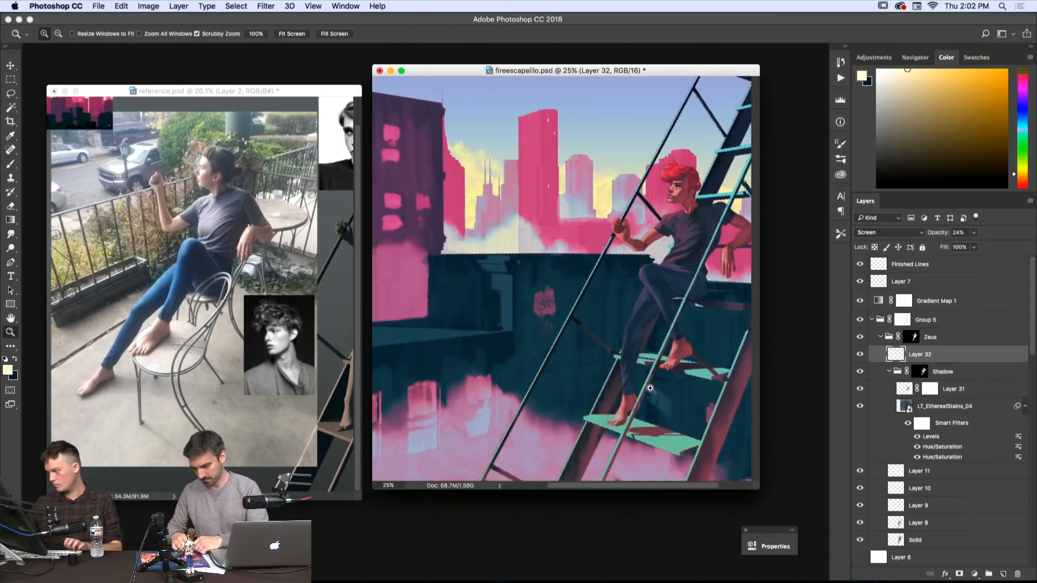
alt+click(651, 386)
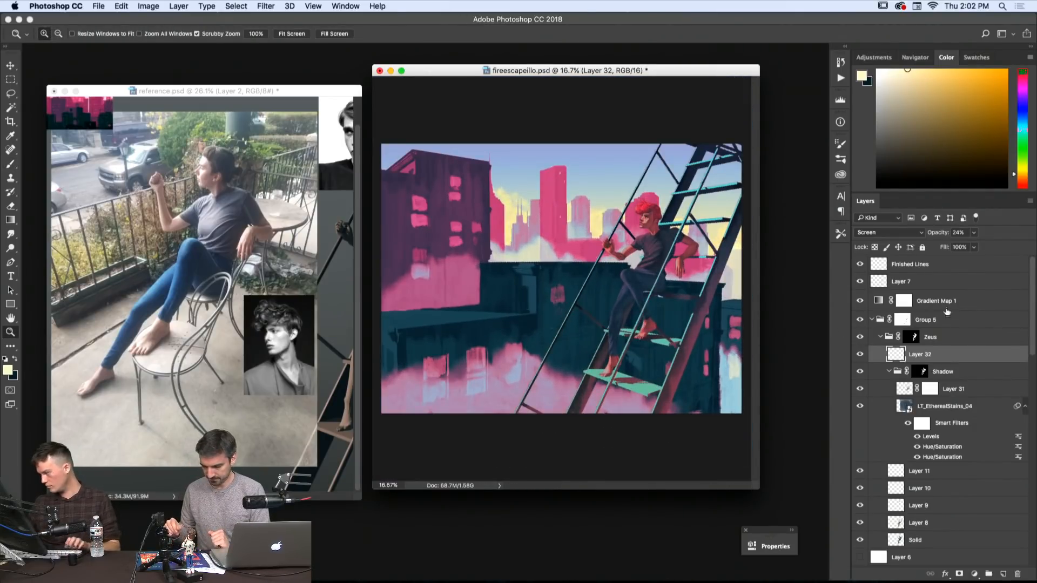
click(946, 335)
click(942, 373)
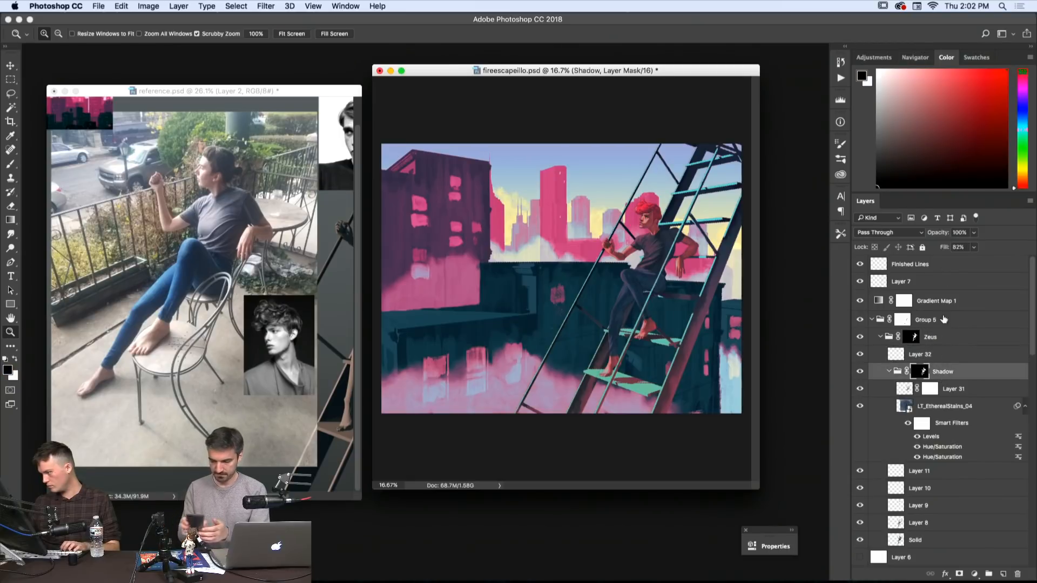
mouse_move(974, 247)
mouse_down()
mouse_move(972, 260)
mouse_move(982, 261)
mouse_up()
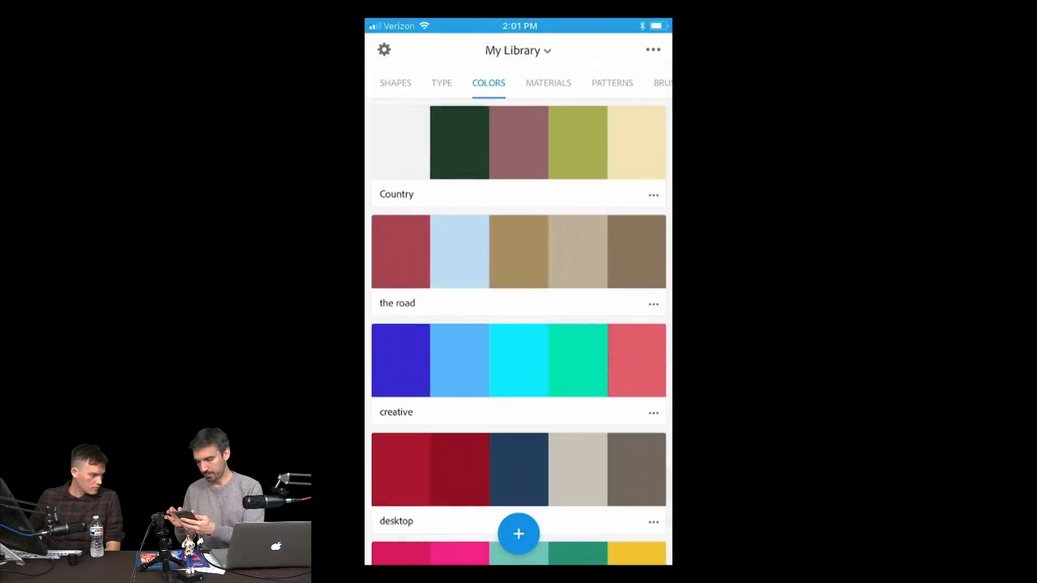
- Switch to the Adobe Capture phone app and capture a new pattern from the poster using the triangle-based hexagonal style
click(606, 83)
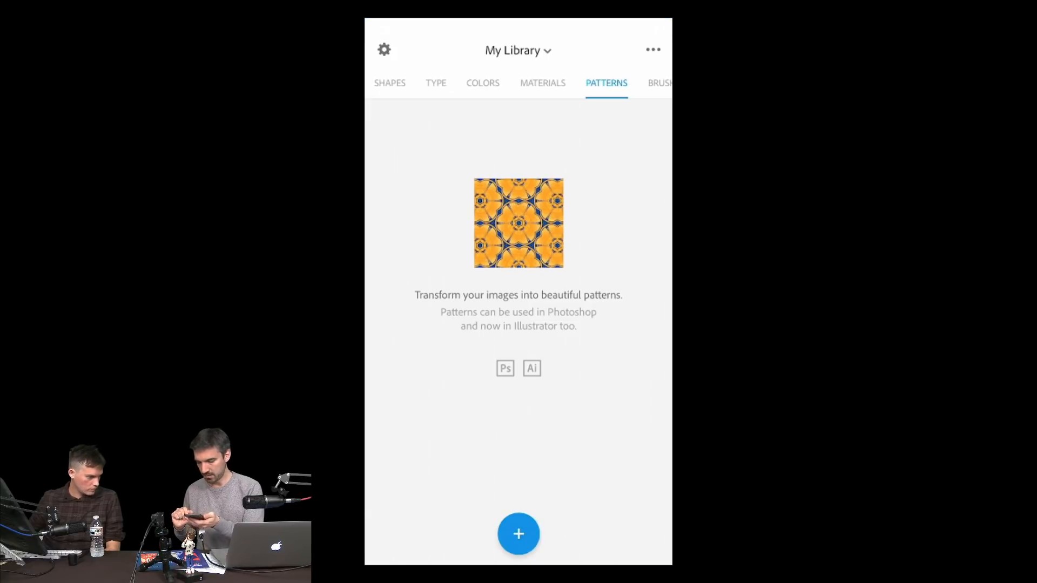
click(519, 533)
click(567, 390)
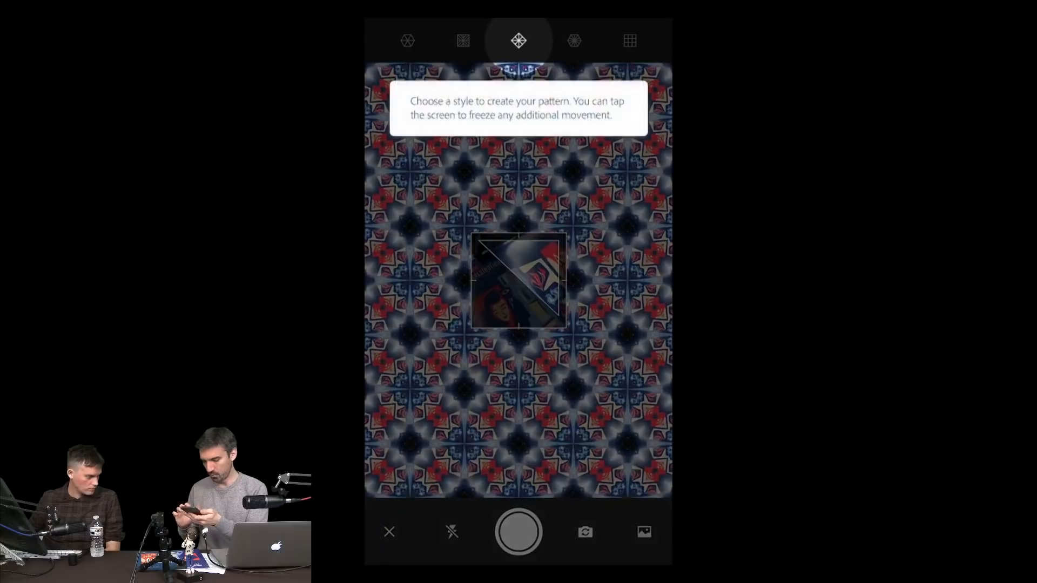
click(519, 413)
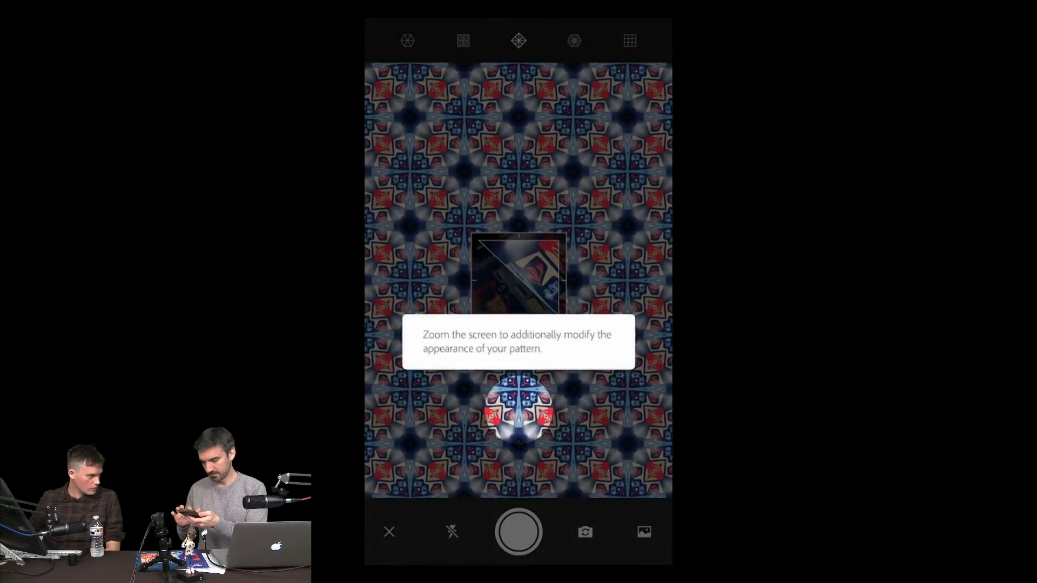
click(519, 413)
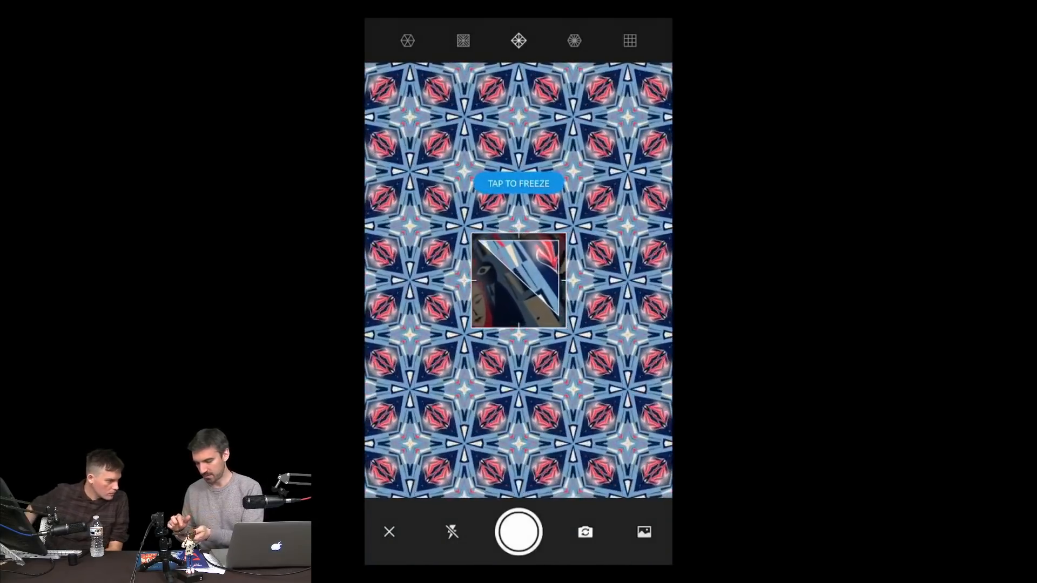
click(574, 40)
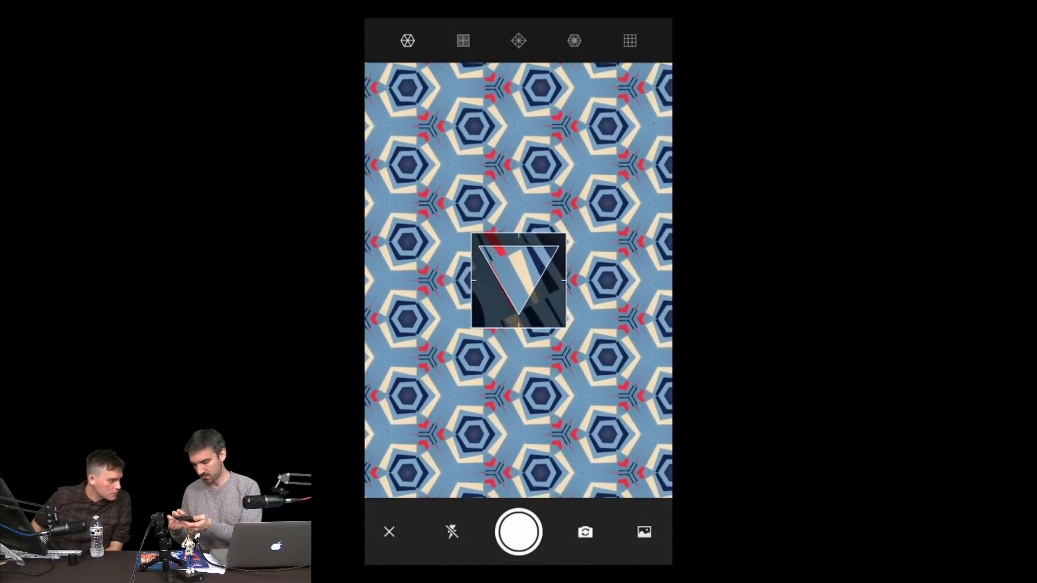
click(519, 532)
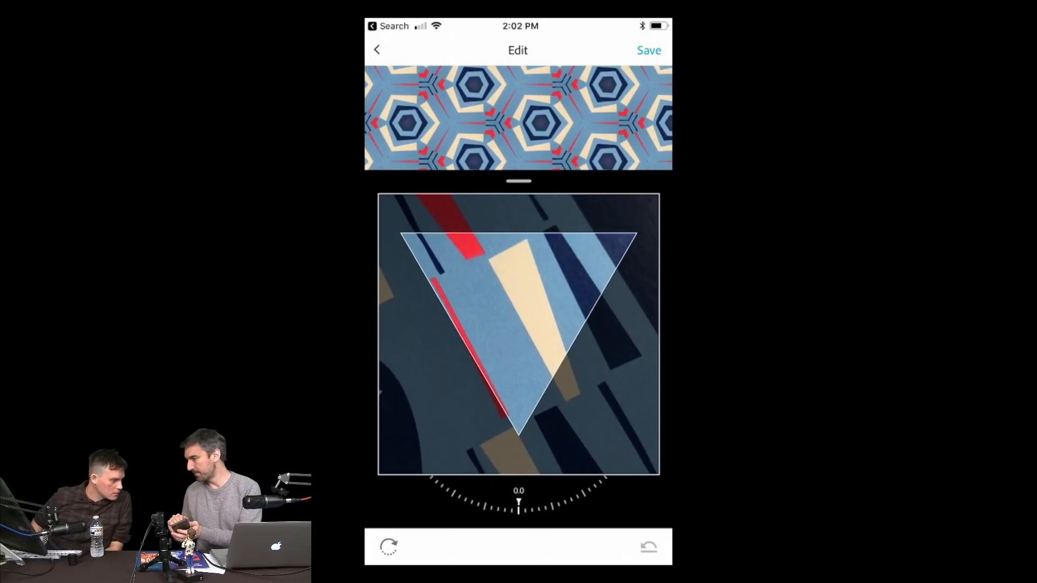
- Rotate the captured image to 5.1 degrees inside the pattern triangle and save the pattern to My Library
mouse_move(518, 507)
mouse_down()
mouse_move(501, 507)
mouse_move(527, 507)
mouse_move(507, 508)
mouse_up()
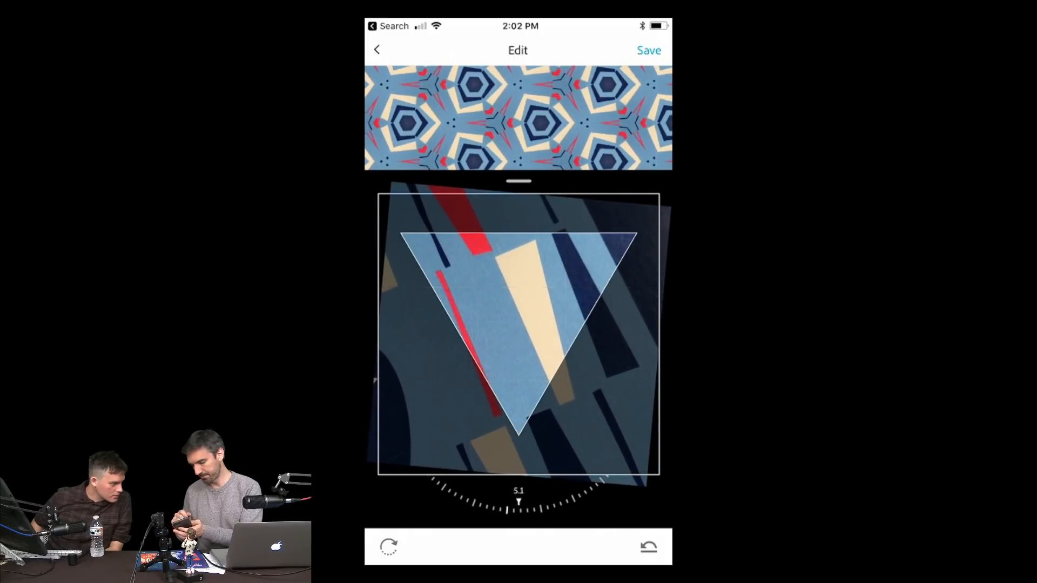
click(649, 49)
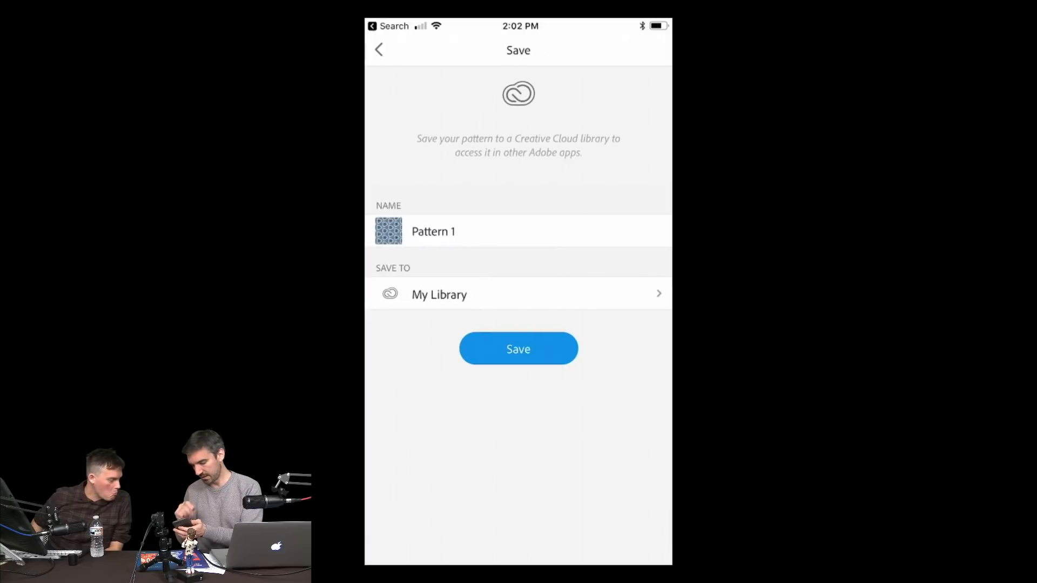
click(518, 349)
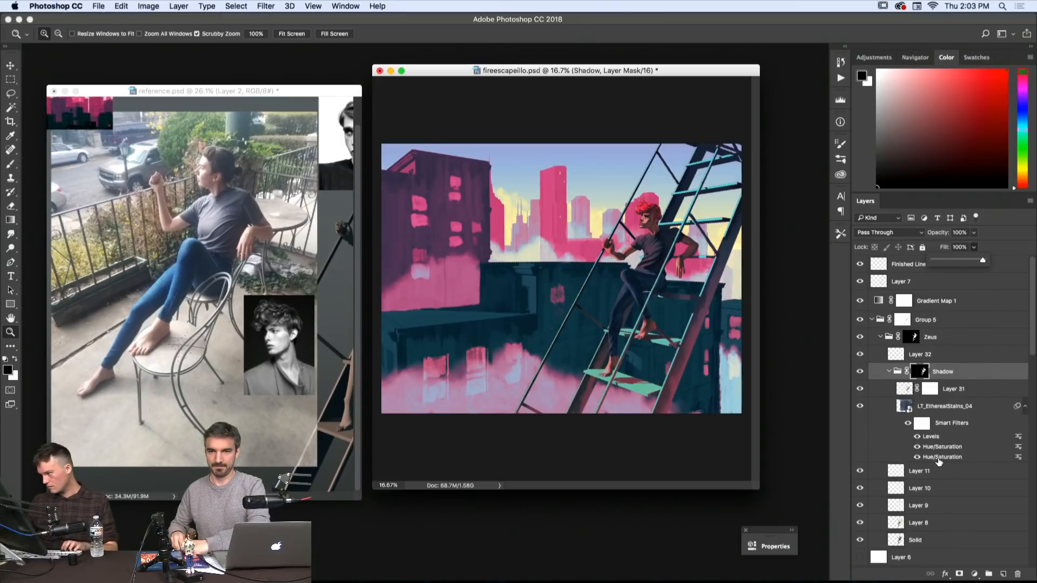
drag(659, 273, 684, 271)
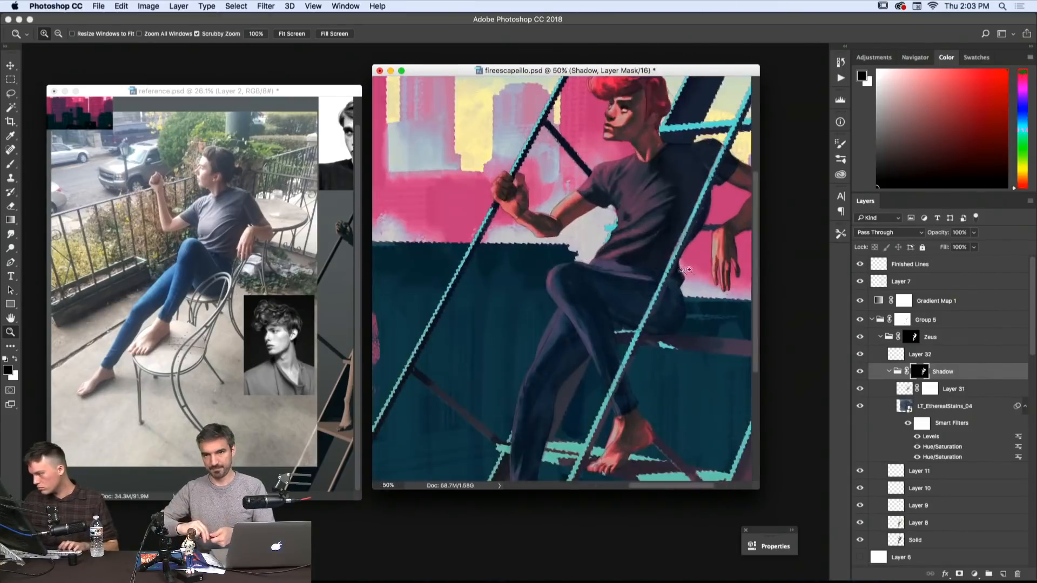
key(b)
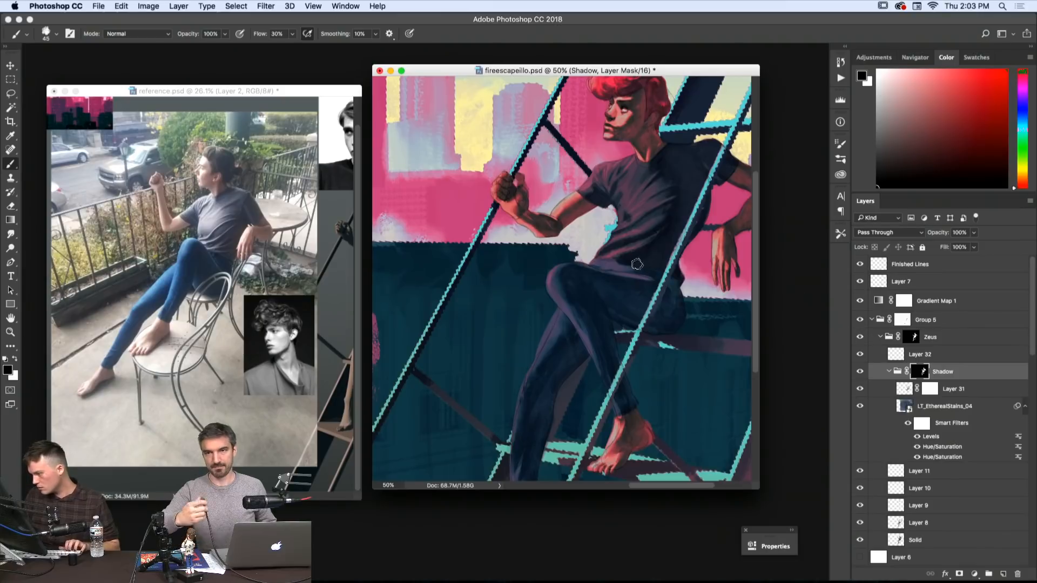
key(x)
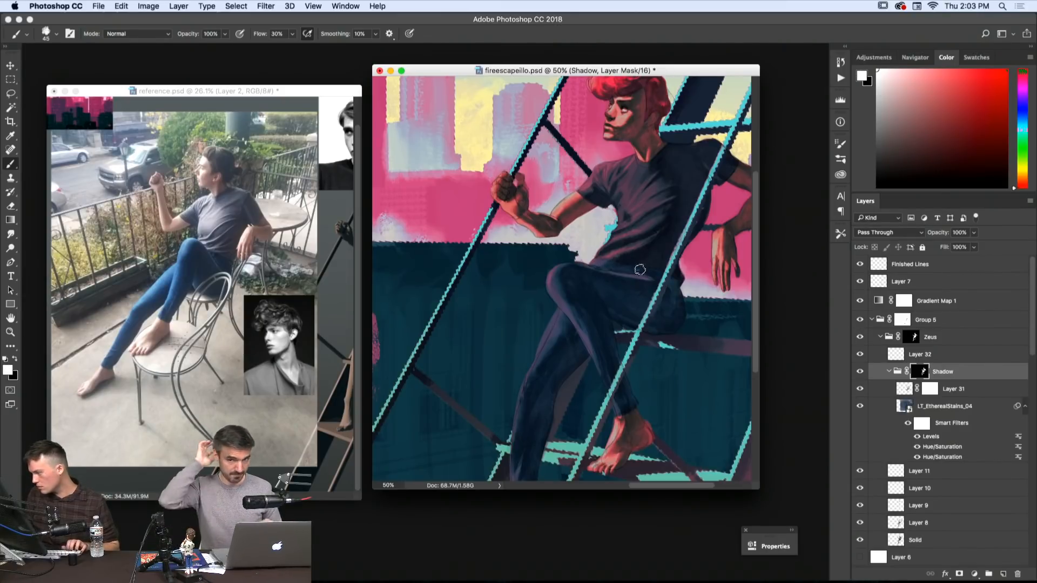
key(x)
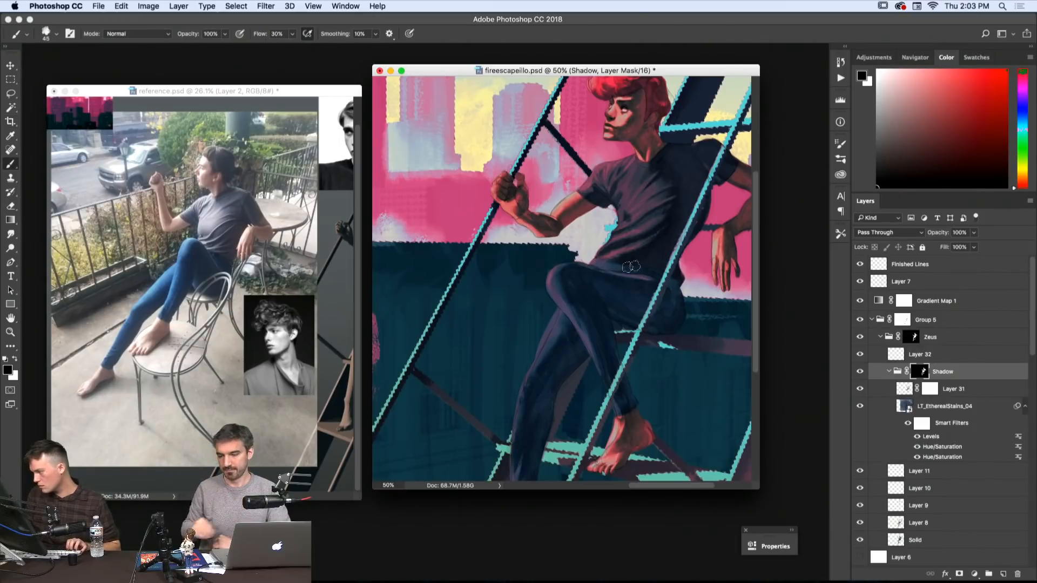
key(z)
drag(733, 261, 706, 302)
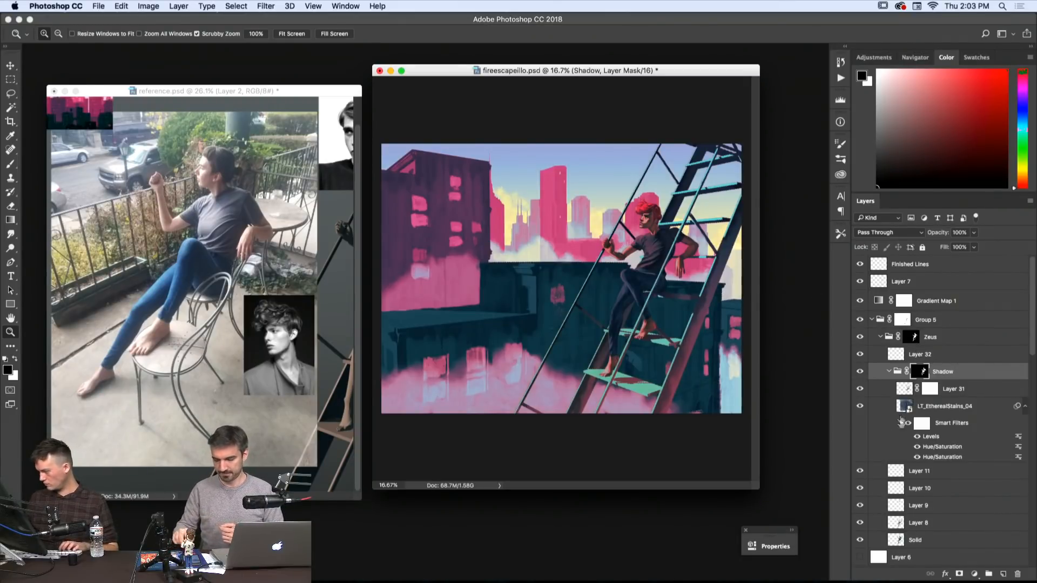
- Look through the layer stack to the Fire Escape group and compare the ladder with Layer 23 hidden and shown
scroll(898, 414, down, 5)
scroll(899, 415, down, 5)
scroll(927, 378, up, 3)
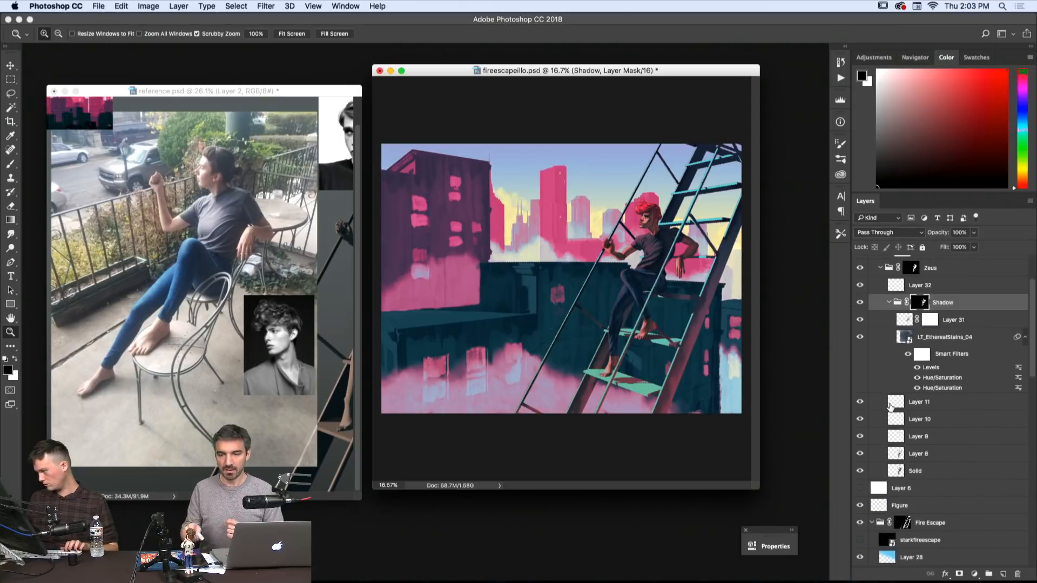
scroll(930, 407, down, 5)
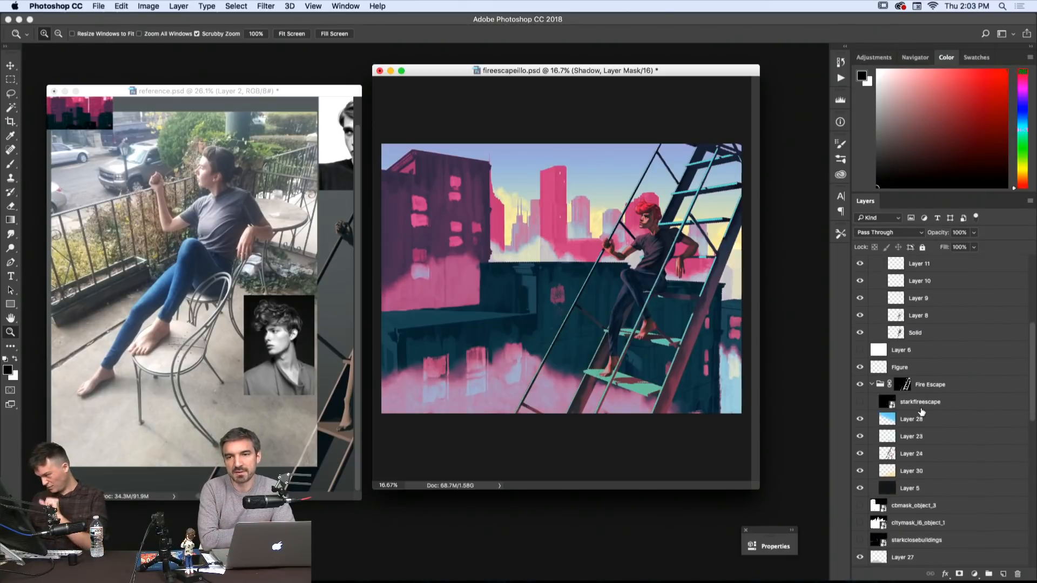
scroll(891, 370, up, 8)
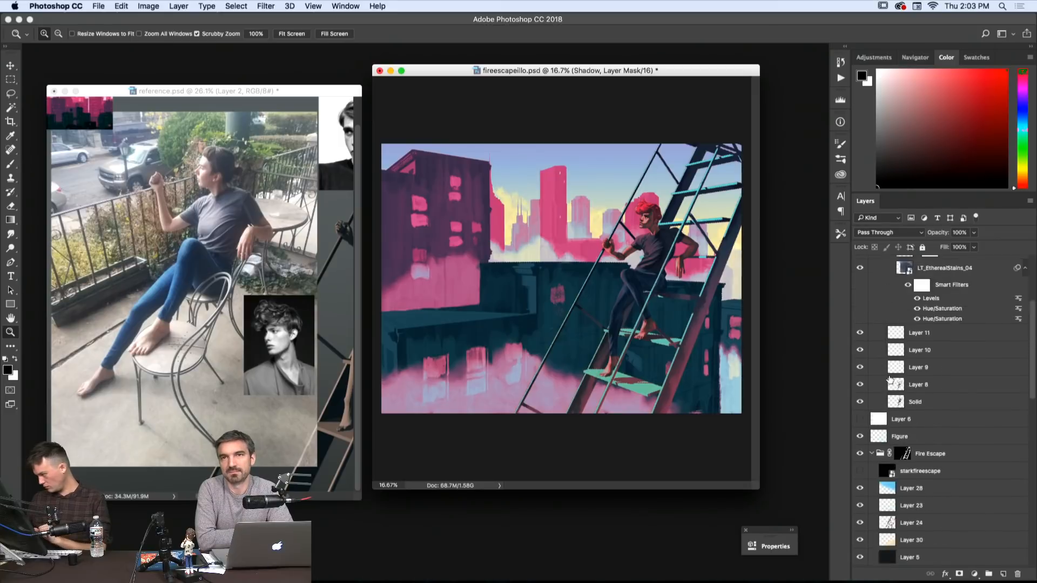
scroll(891, 371, down, 6)
scroll(891, 371, down, 1)
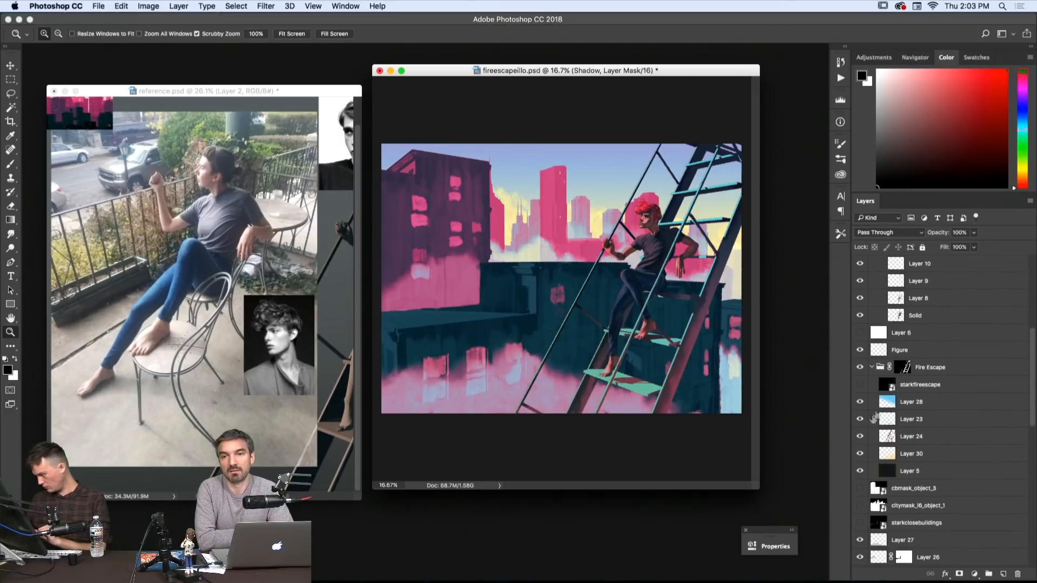
click(859, 419)
click(860, 419)
click(860, 420)
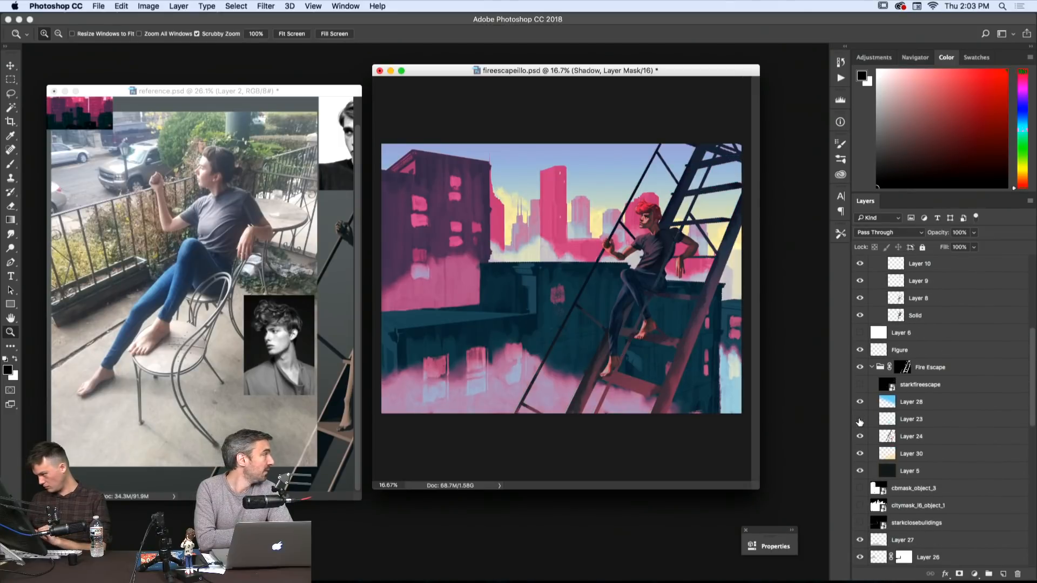
click(860, 420)
- Lower the Fill of Layer 23, the ladder's teal highlights in the Fire Escape group, to 51%
click(908, 420)
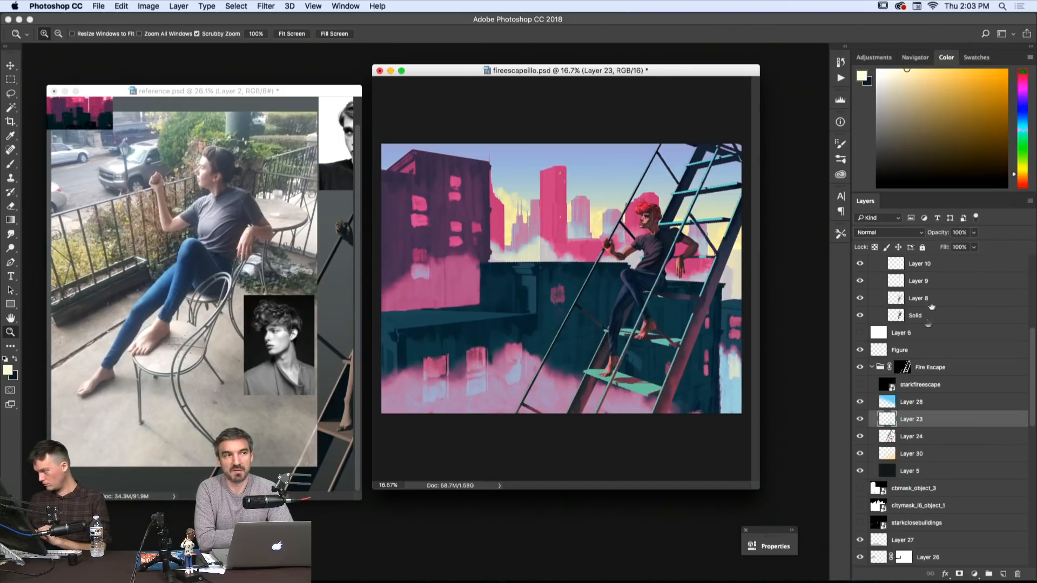
click(974, 248)
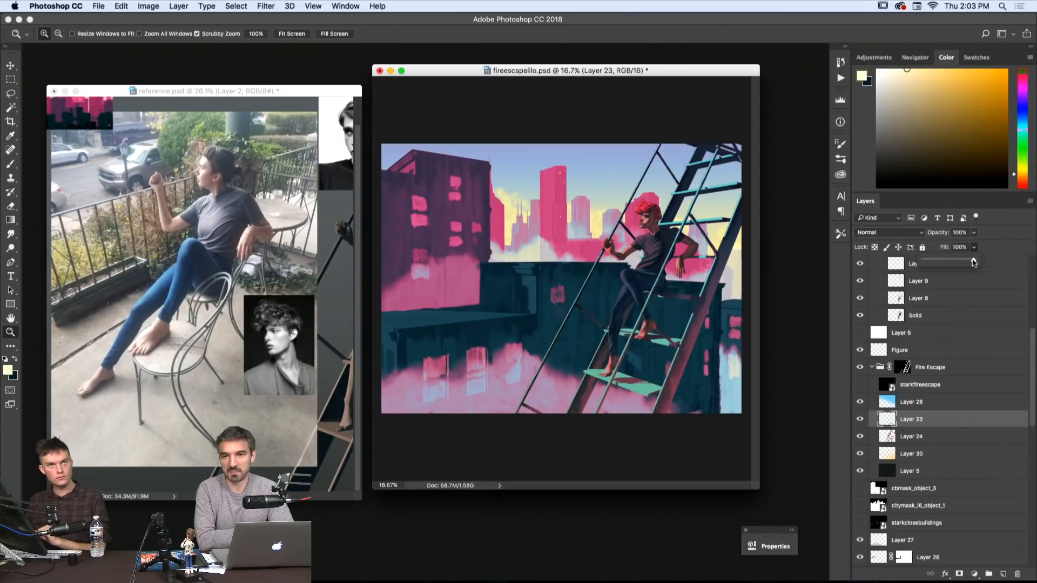
mouse_move(972, 262)
mouse_down()
mouse_move(945, 263)
mouse_move(961, 265)
mouse_up()
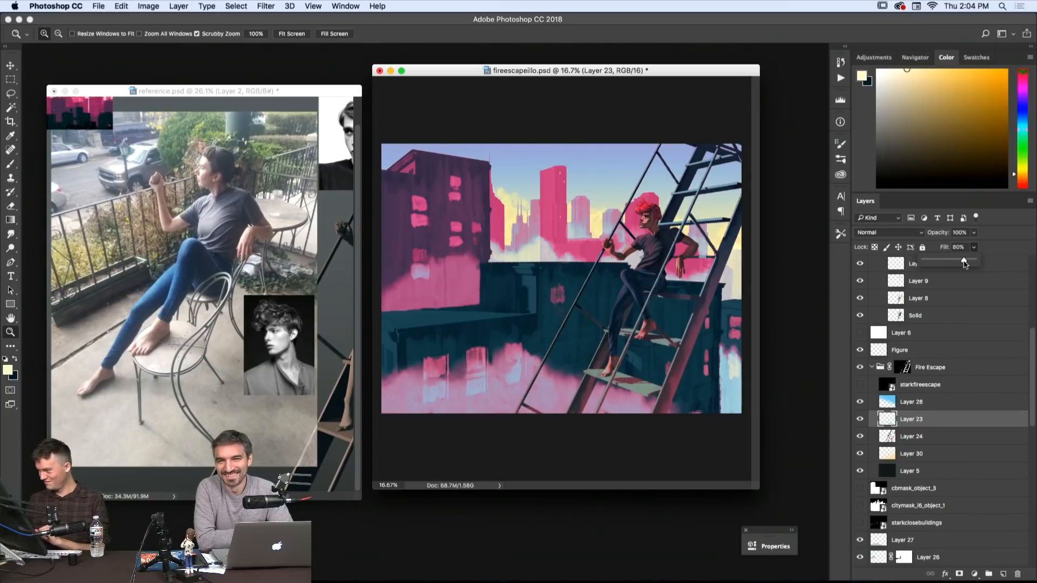
mouse_move(962, 267)
mouse_down()
mouse_move(972, 264)
mouse_move(948, 268)
mouse_up()
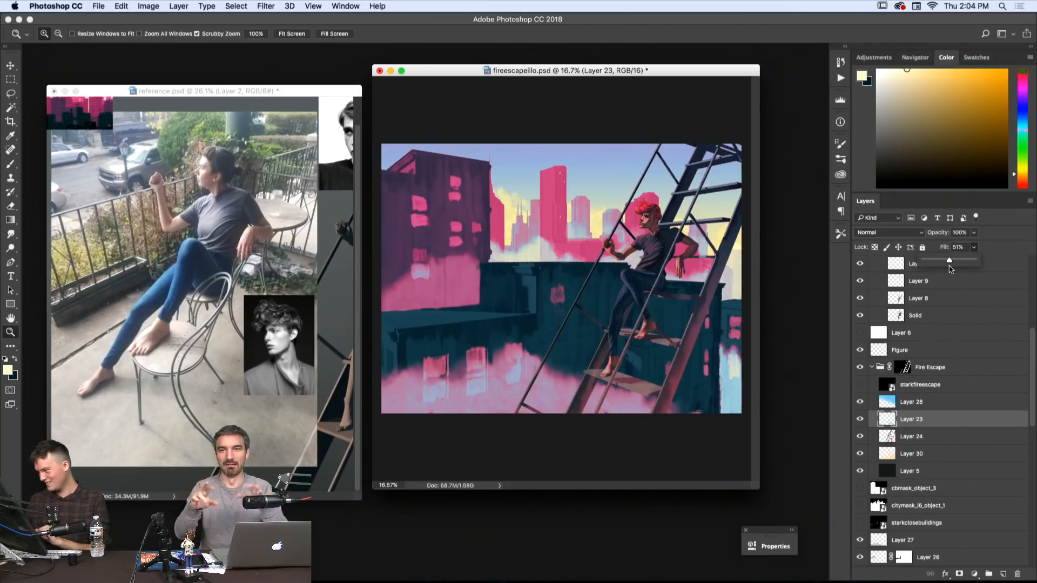
click(899, 437)
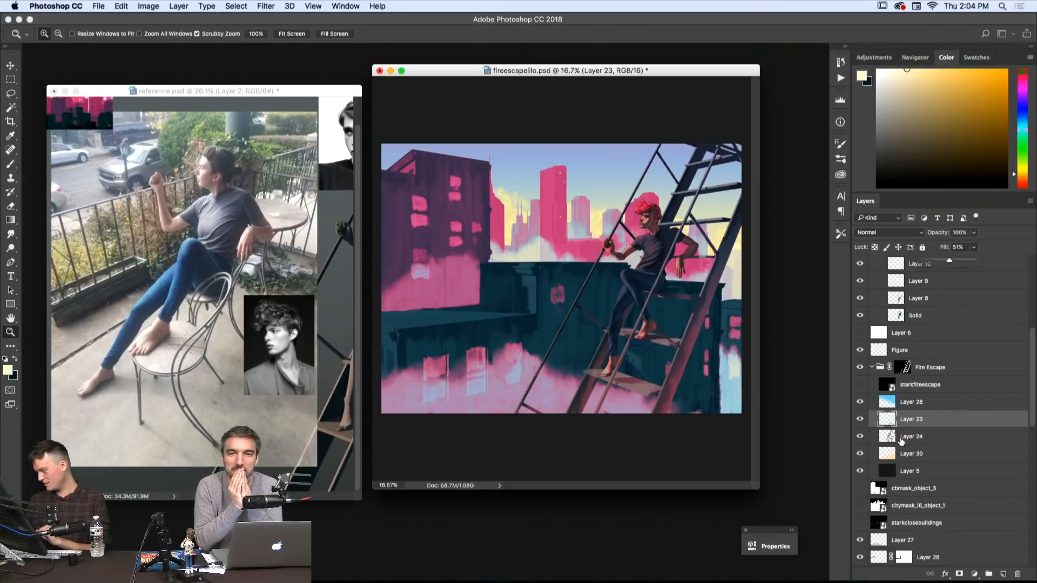
click(944, 476)
- Check Layer 30's effect on the fire escape by hiding and showing it, and reduce its Fill to 13%
click(925, 436)
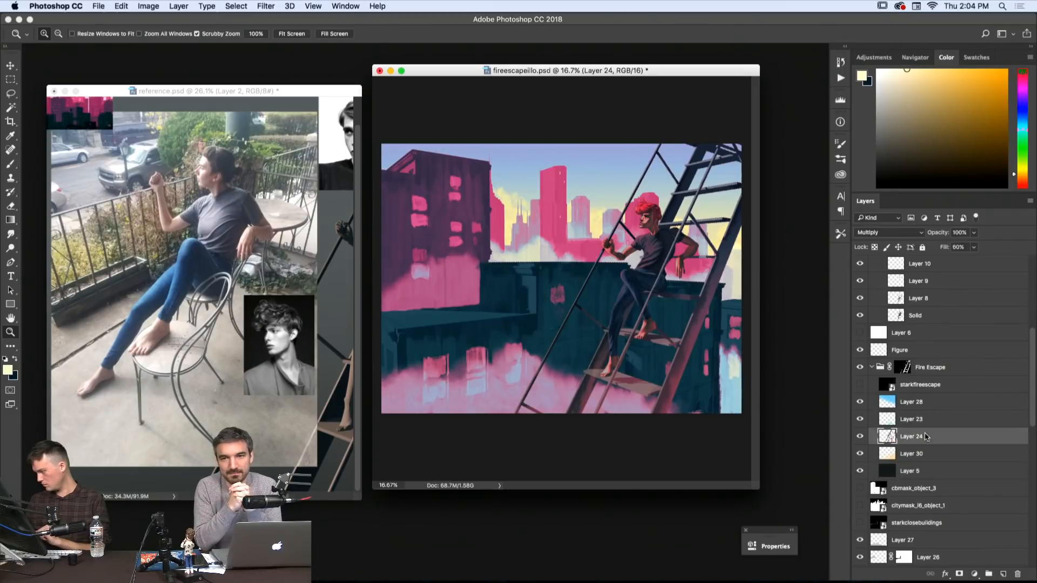
click(896, 454)
click(861, 454)
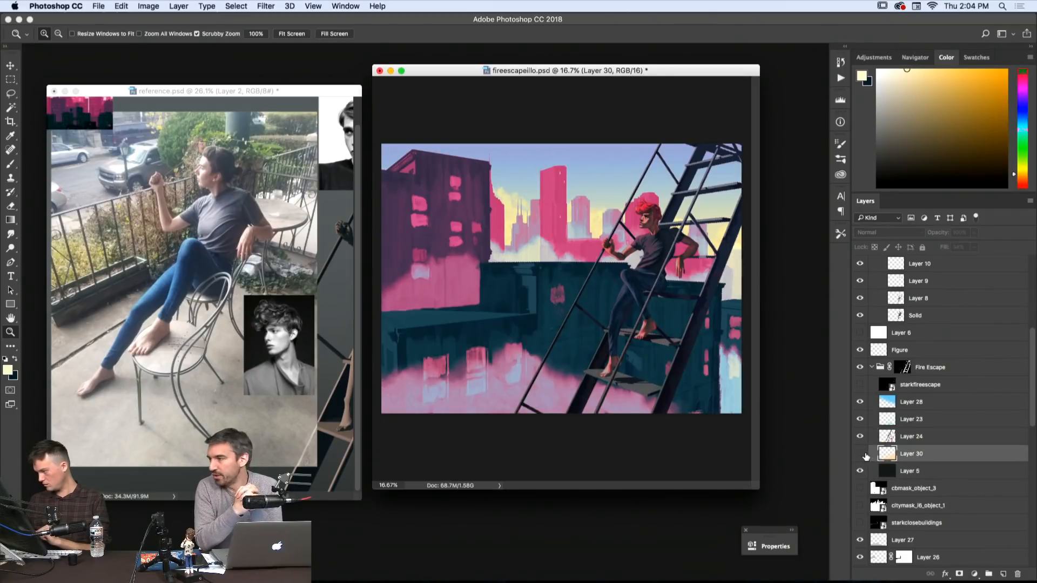
click(861, 454)
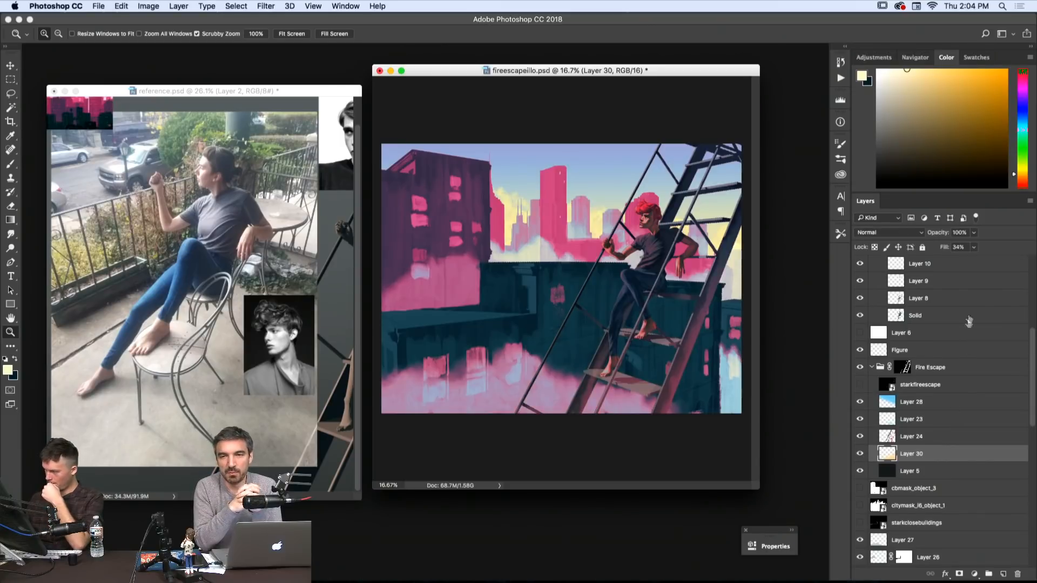
mouse_move(974, 247)
mouse_down()
mouse_move(973, 261)
mouse_move(953, 264)
mouse_move(966, 265)
mouse_up()
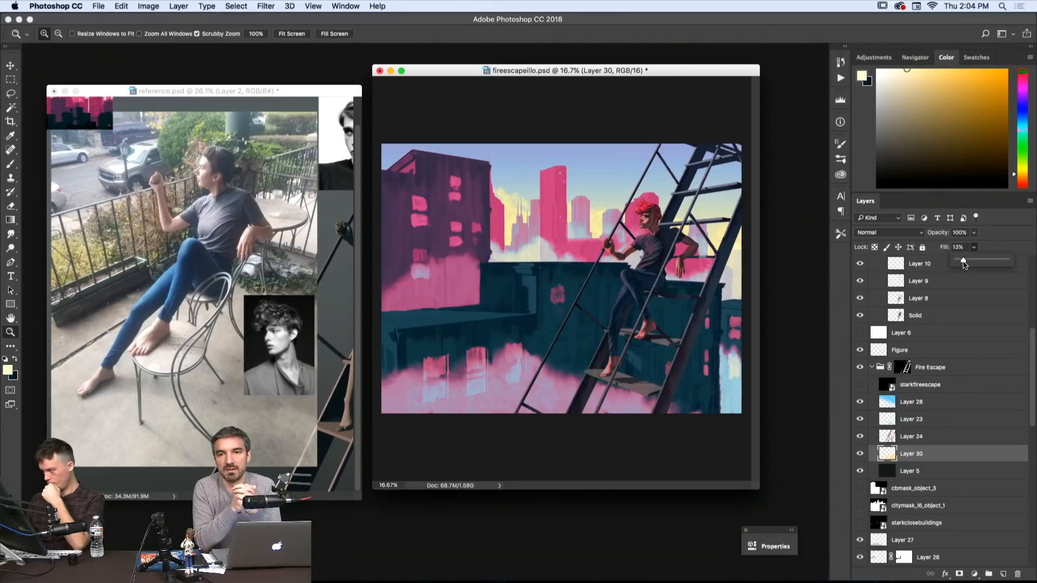
- Create a new Normal-mode layer at 100% opacity directly above Layer 32 in the Zeus group
scroll(986, 393, up, 4)
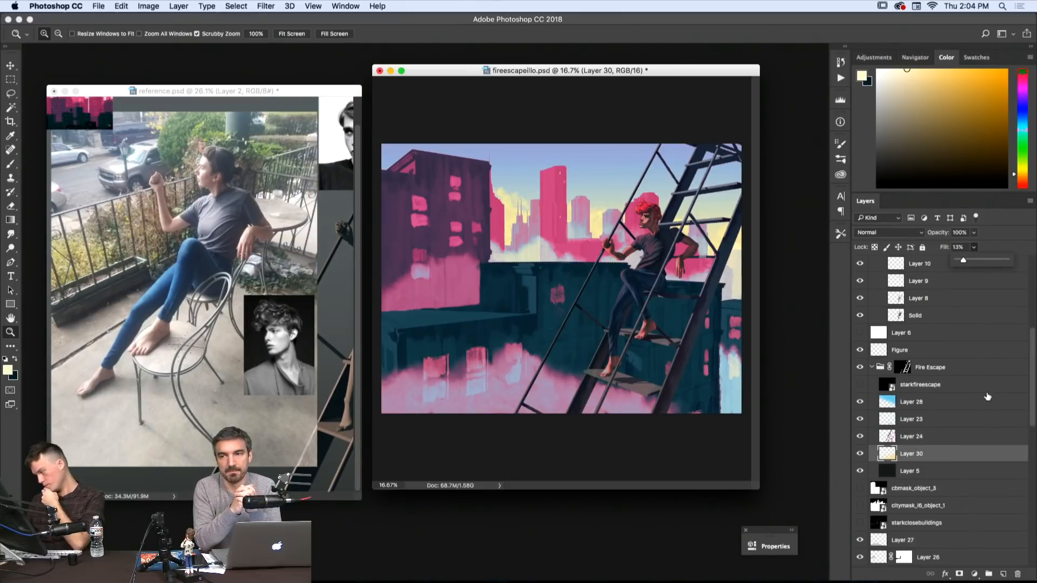
scroll(986, 393, up, 6)
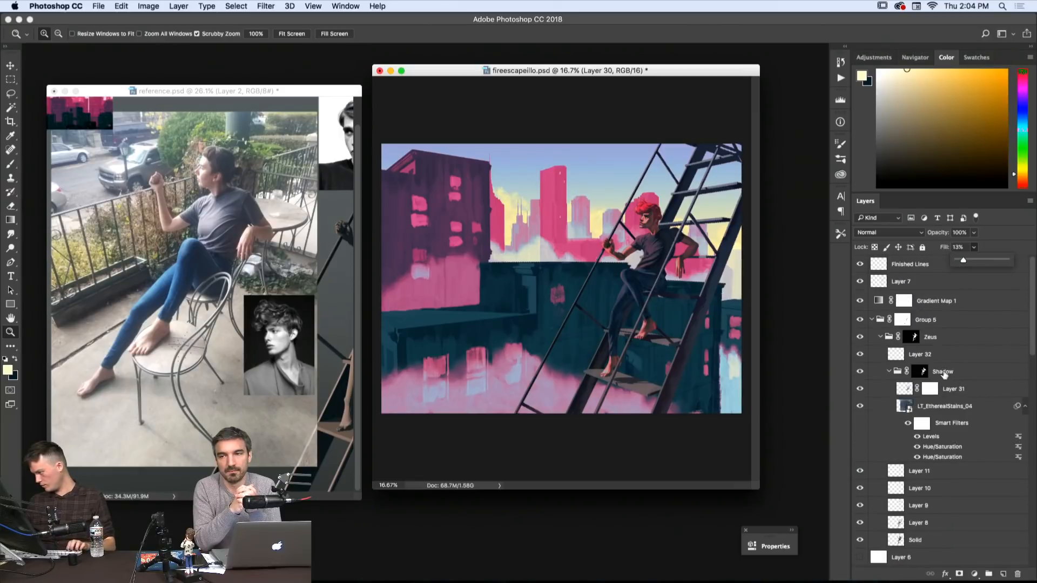
click(944, 338)
key(super+shift+n)
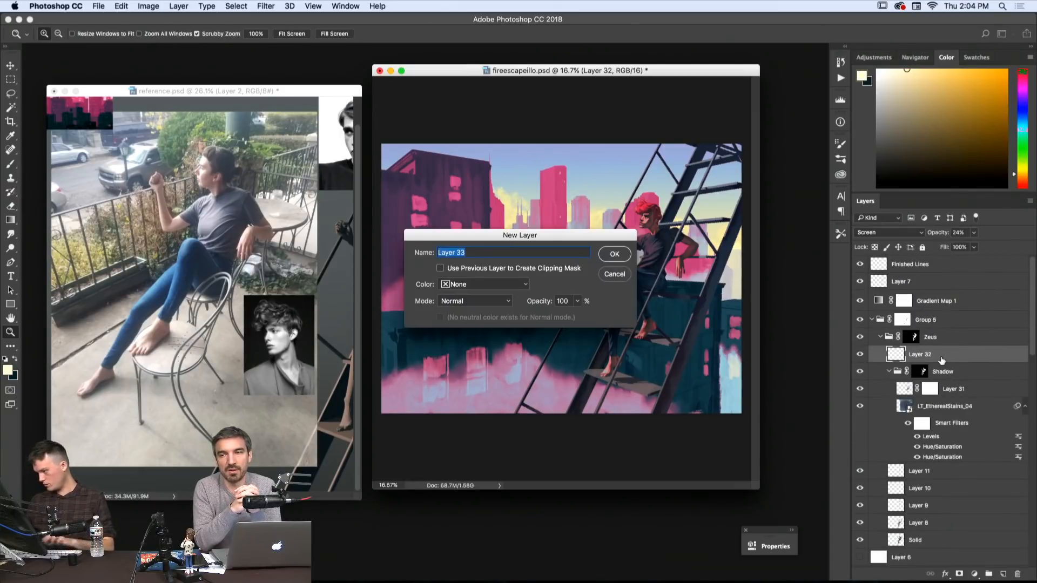
key(Return)
- Apply a pale cream-to-transparent gradient over the seated figure's upper body on Layer 33 and set the layer's Fill to 29%
key(g)
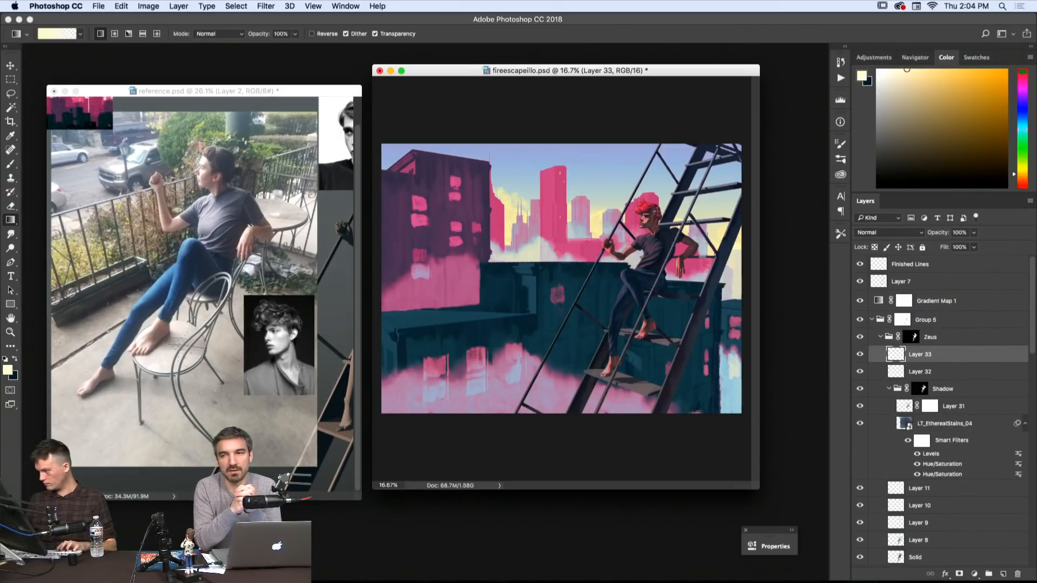
drag(618, 215, 604, 190)
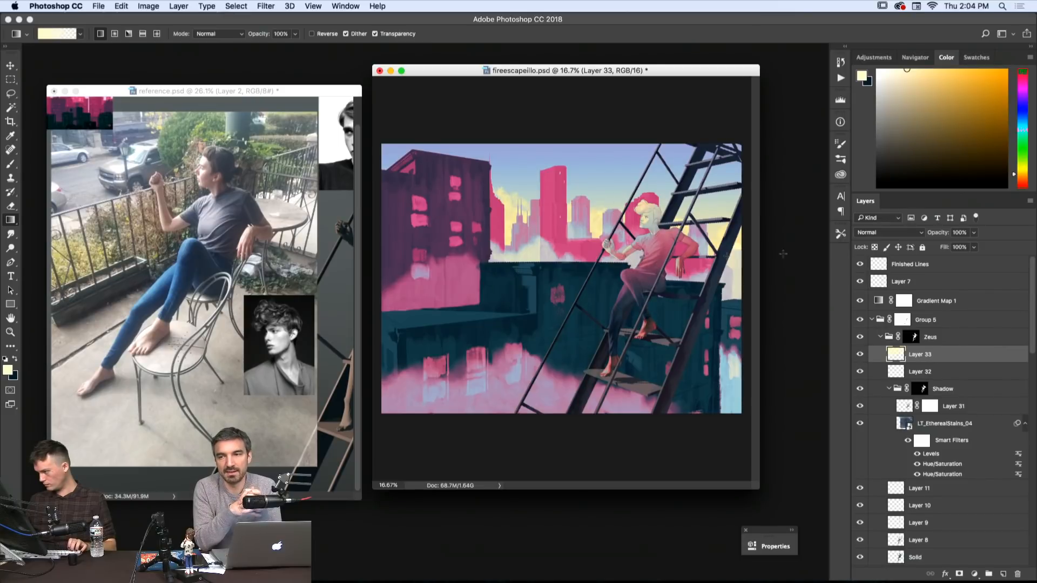
click(975, 248)
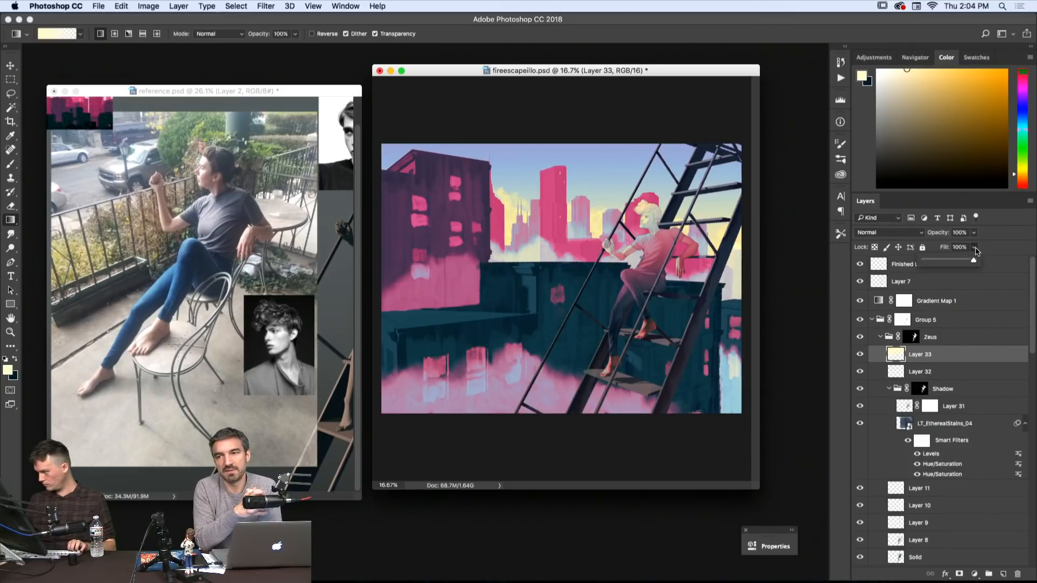
drag(960, 261, 940, 263)
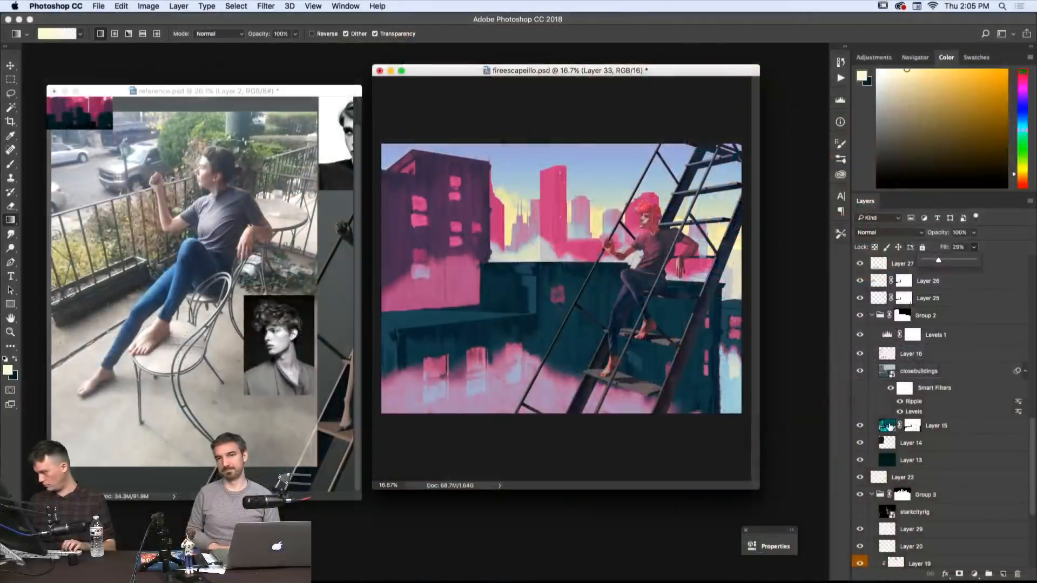
- Select Layer 15 in Group 2 and compare the buildings with Layer 15 and the closebuildings layer hidden and shown
click(921, 430)
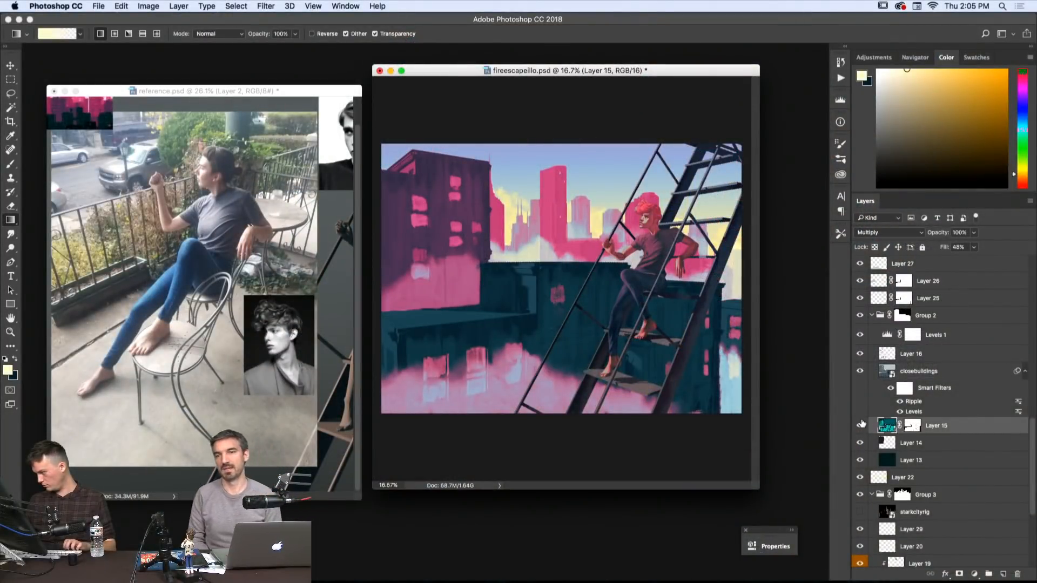
click(860, 425)
click(860, 425)
click(860, 425)
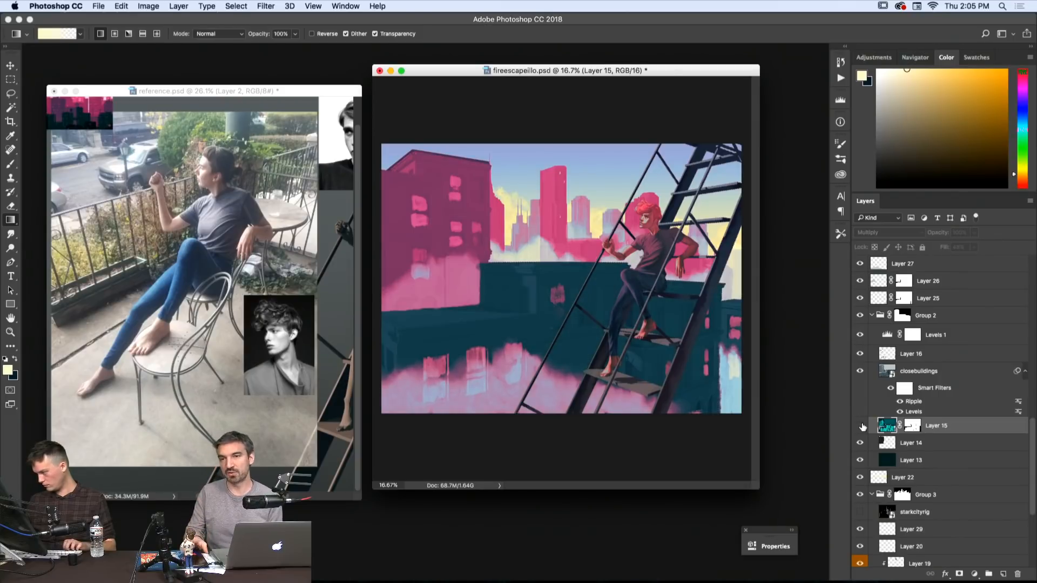
click(860, 426)
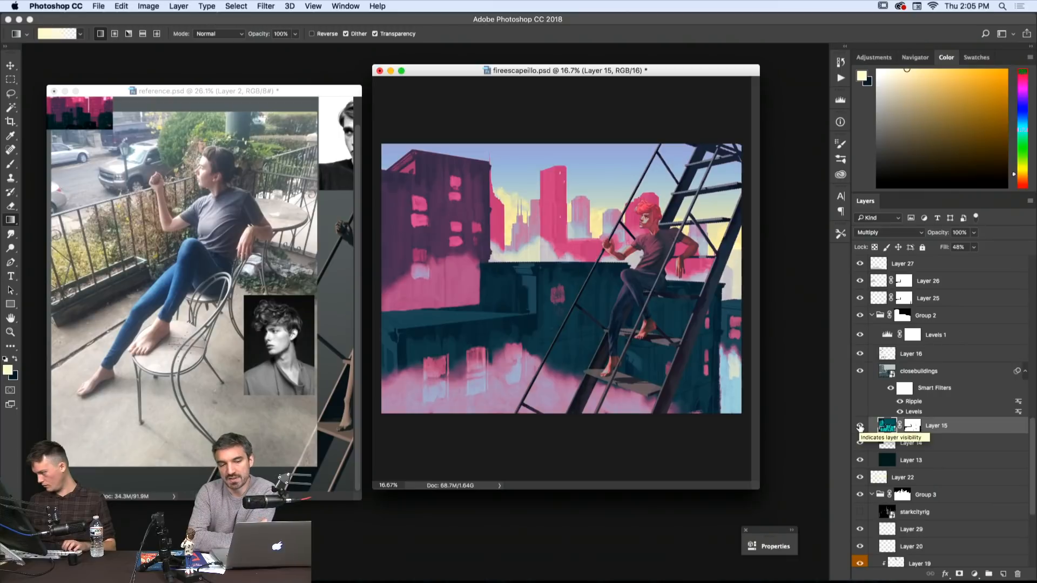
click(860, 371)
click(861, 372)
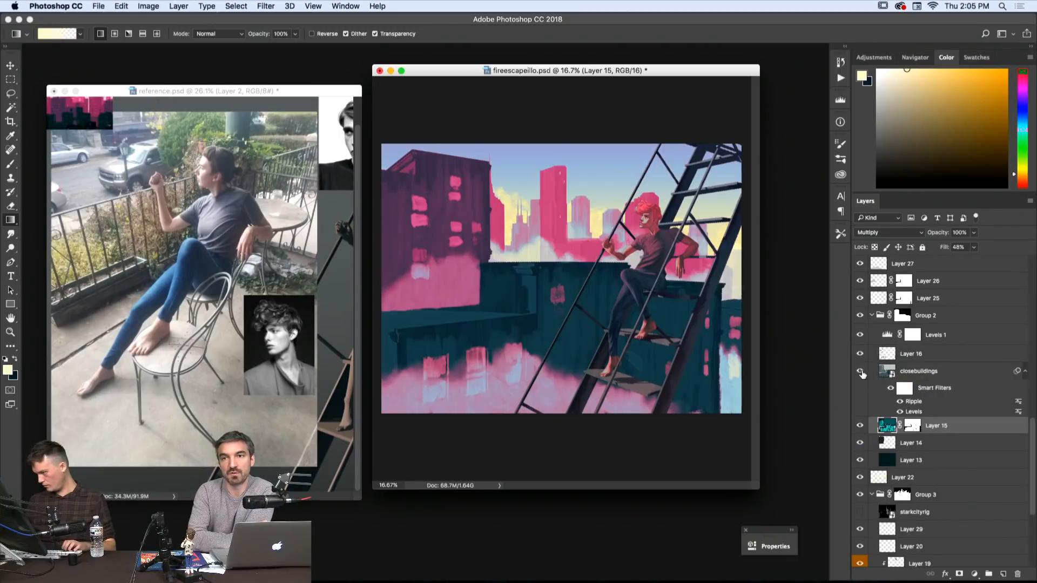
click(862, 426)
click(861, 425)
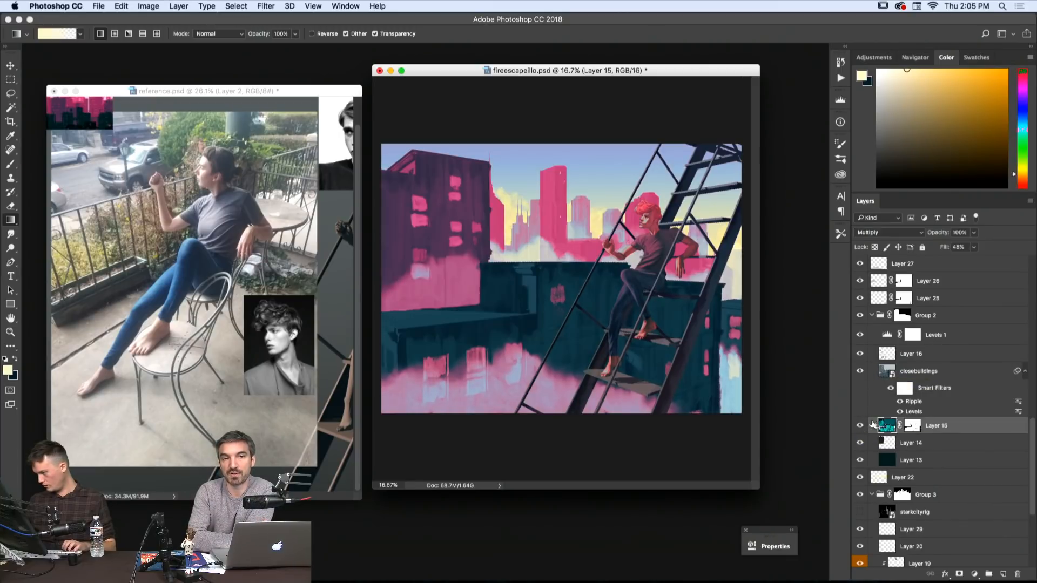
- Create a new layer above Layer 15 and mask it with the selection loaded from Layer 15's layer mask
ctrl+click(886, 427)
key(m)
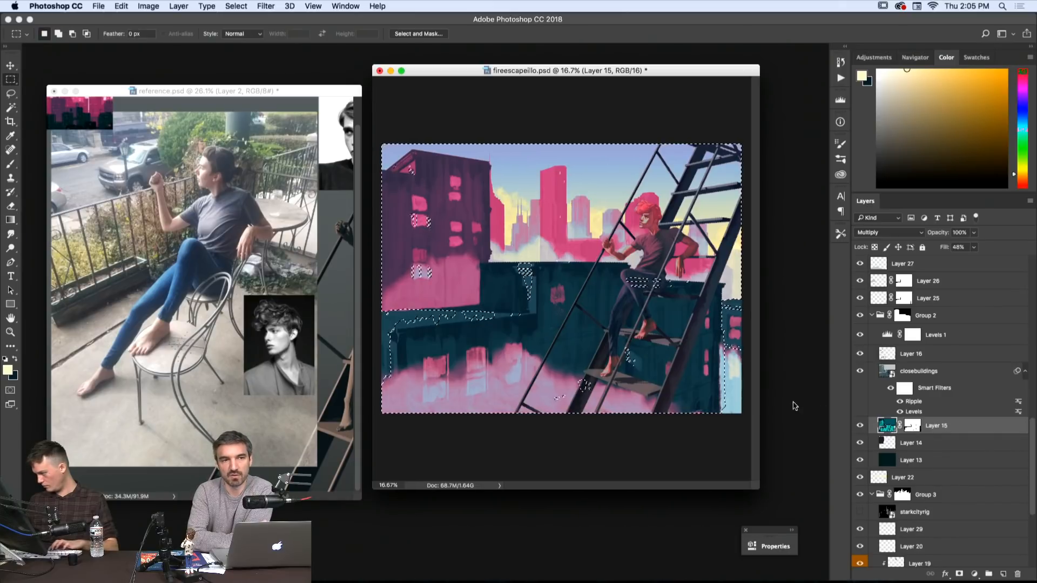
key(ctrl+d)
ctrl+click(910, 428)
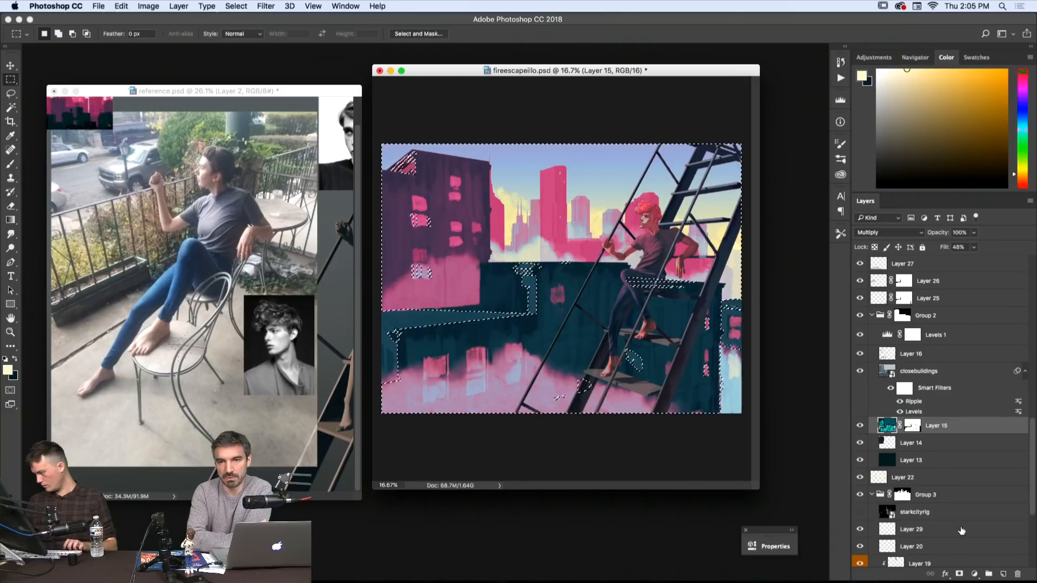
click(1002, 574)
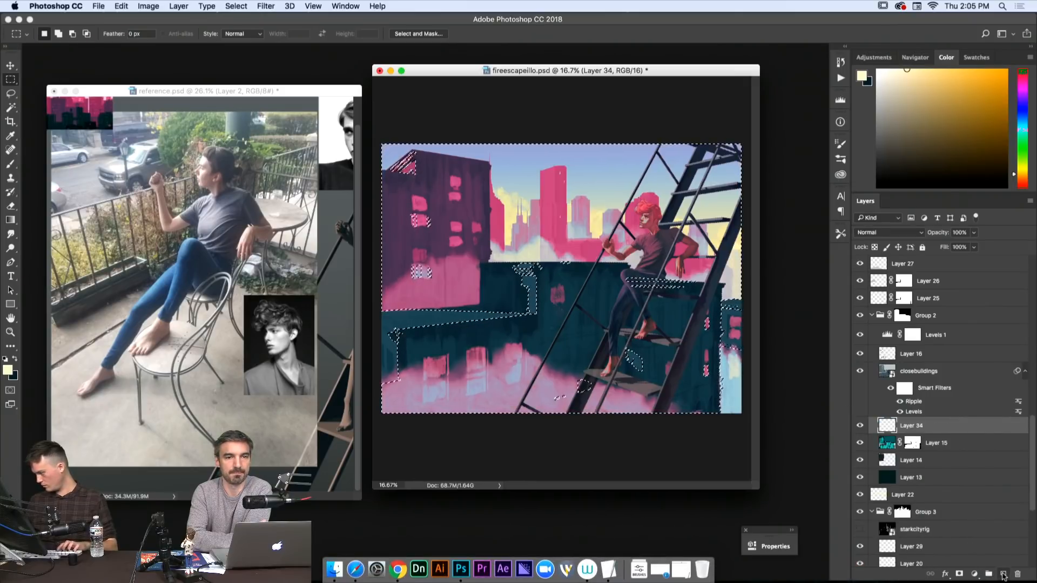
click(959, 574)
- Try to apply a gradient upward over the buildings with Layer 34's mask active, changing the colour to a yellow tint
key(g)
drag(535, 392, 523, 182)
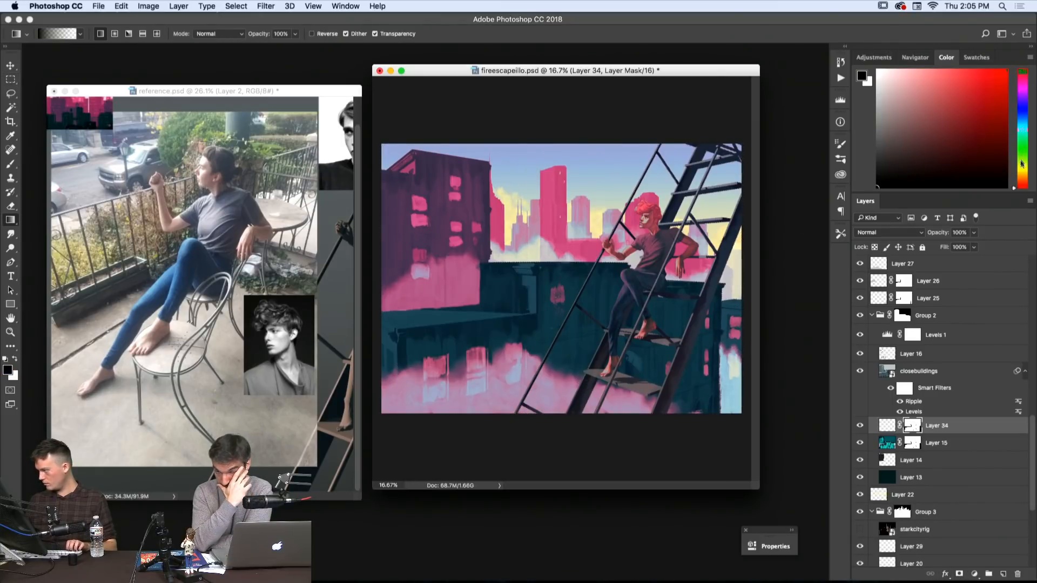
click(1021, 171)
drag(954, 70, 930, 60)
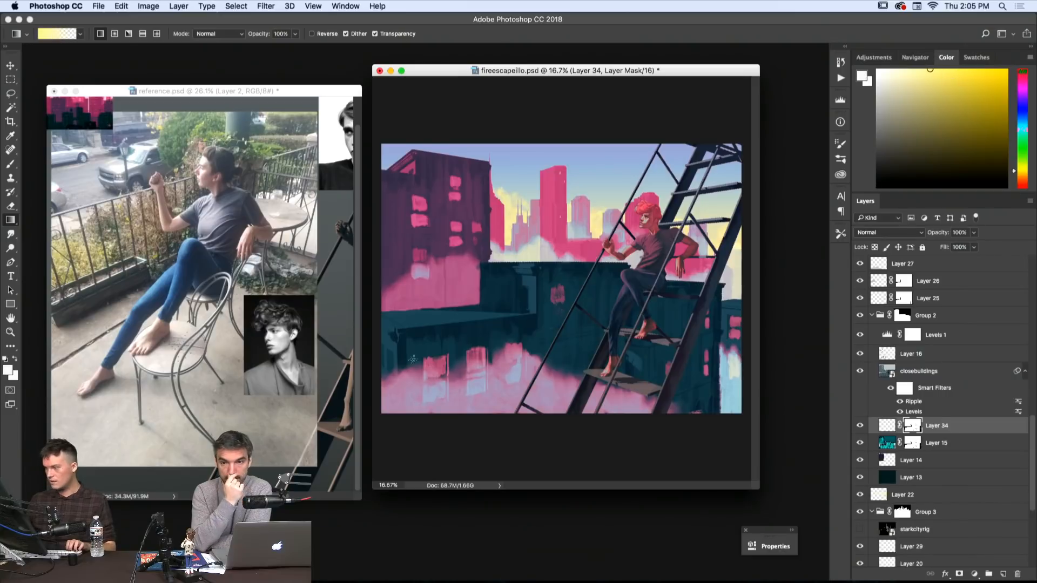
drag(503, 334, 518, 128)
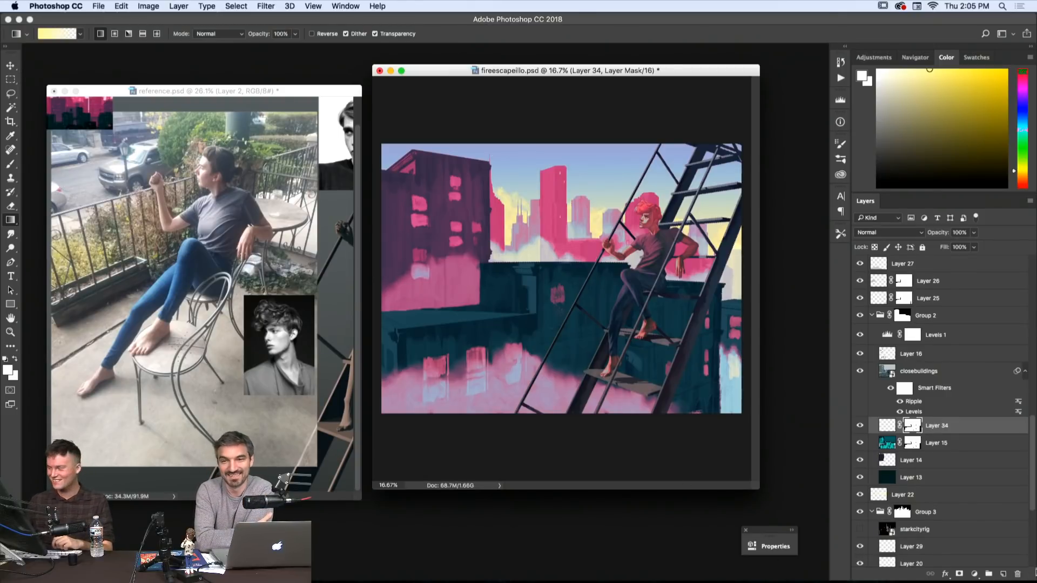
- Target Layer 34's pixels, undo a trial cream gradient on them, and set the layer's Fill to 27%
click(887, 426)
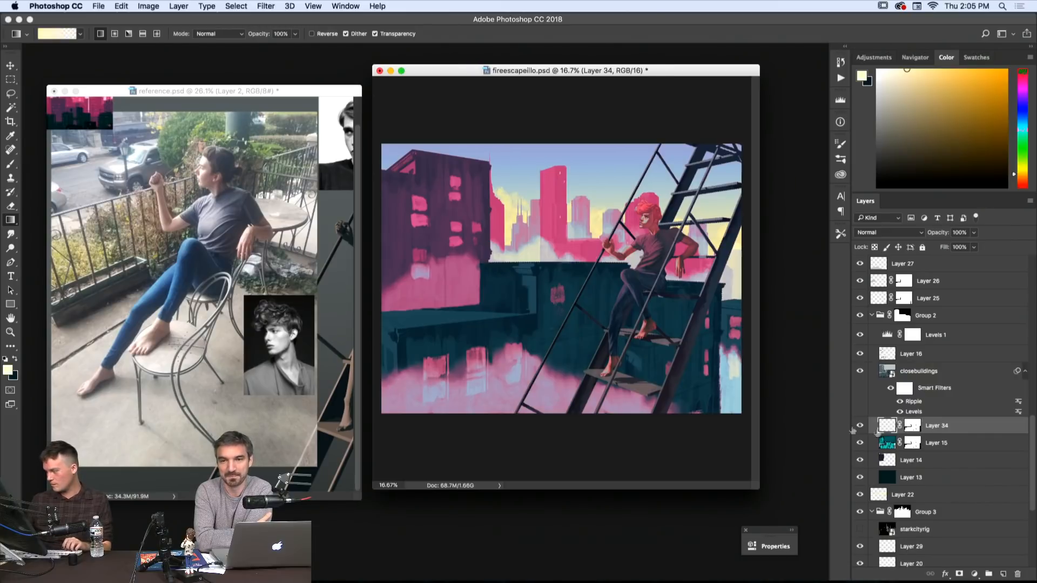
drag(562, 342, 540, 123)
key(super+z)
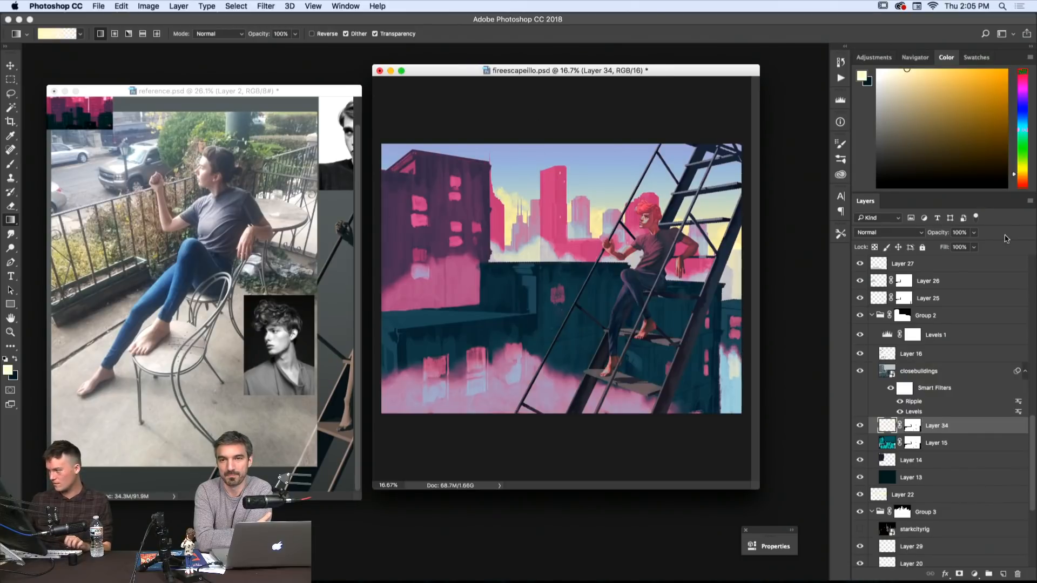
drag(976, 250, 946, 263)
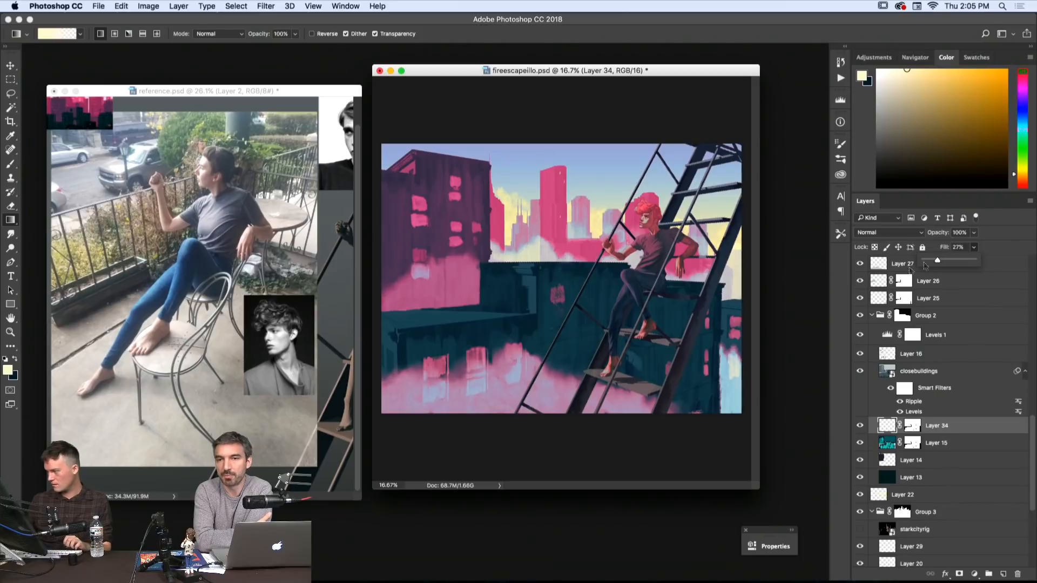
- Try cream-to-transparent gradients of varying length and angle over the lower buildings on Layer 34, undoing each one
click(540, 381)
drag(551, 373, 560, 284)
key(super+z)
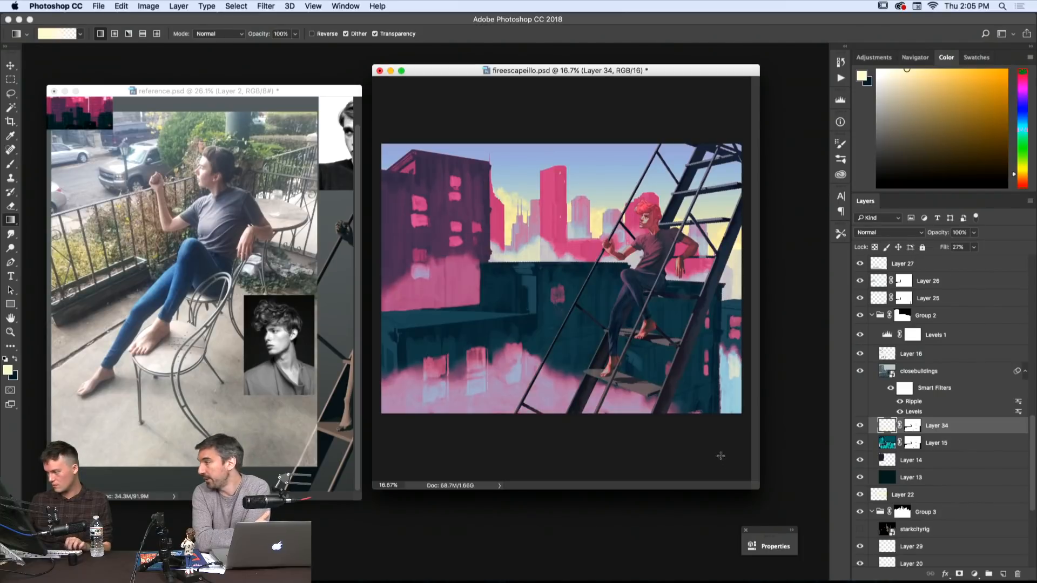
drag(689, 417, 639, 296)
key(super+z)
drag(637, 404, 600, 233)
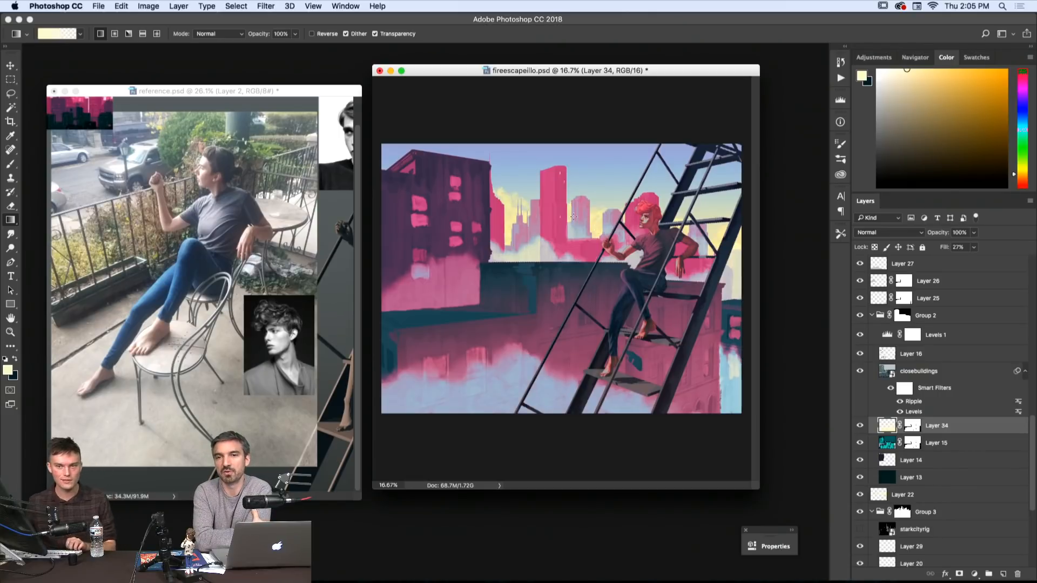
key(super+z)
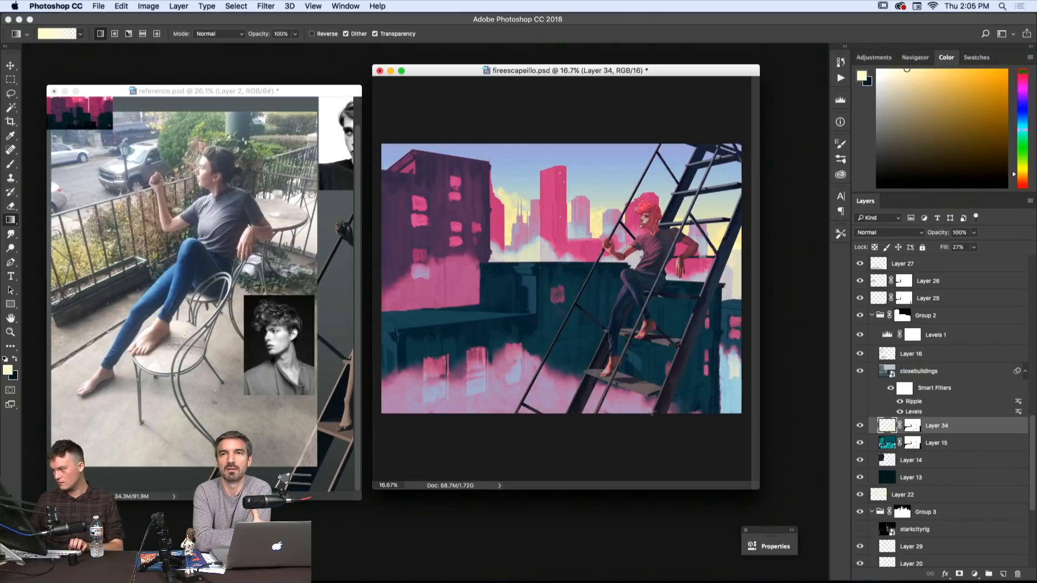
drag(674, 419, 610, 285)
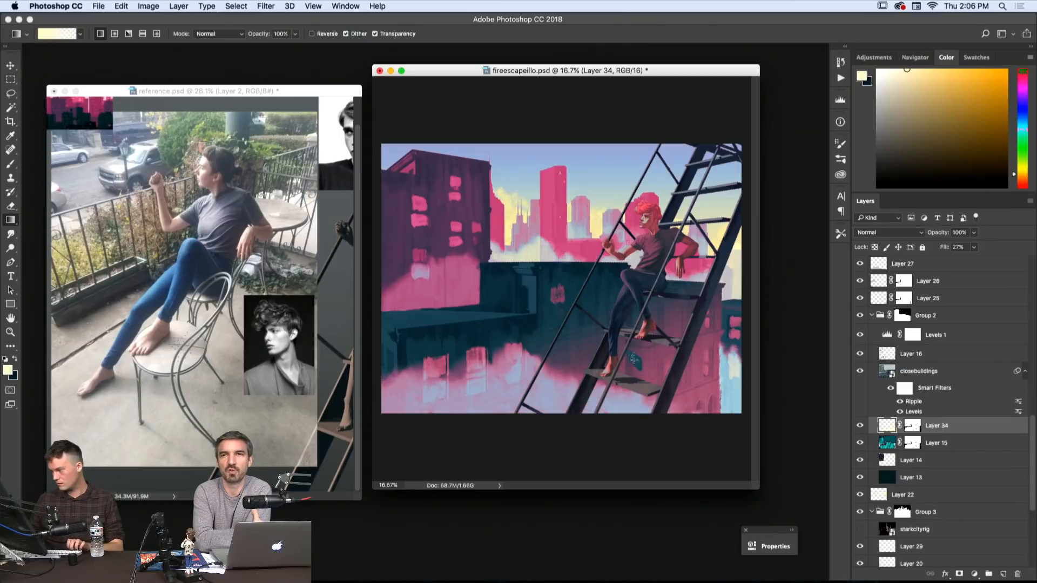
key(super+z)
- Apply a cream-to-transparent gradient rising over the lower teal buildings on Layer 34 and set its Fill to 28%
drag(622, 413, 593, 281)
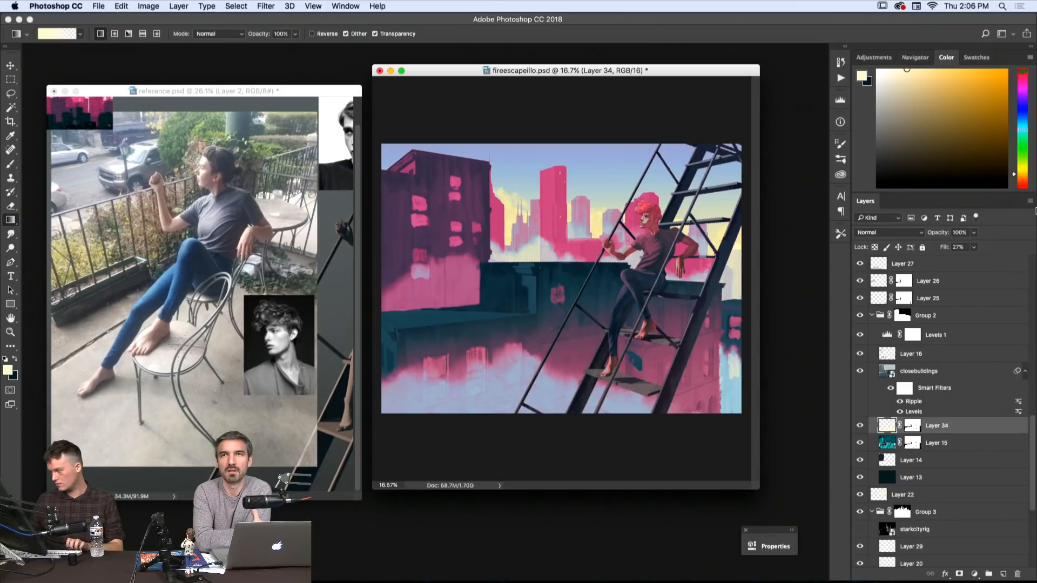
click(973, 248)
drag(971, 260, 974, 263)
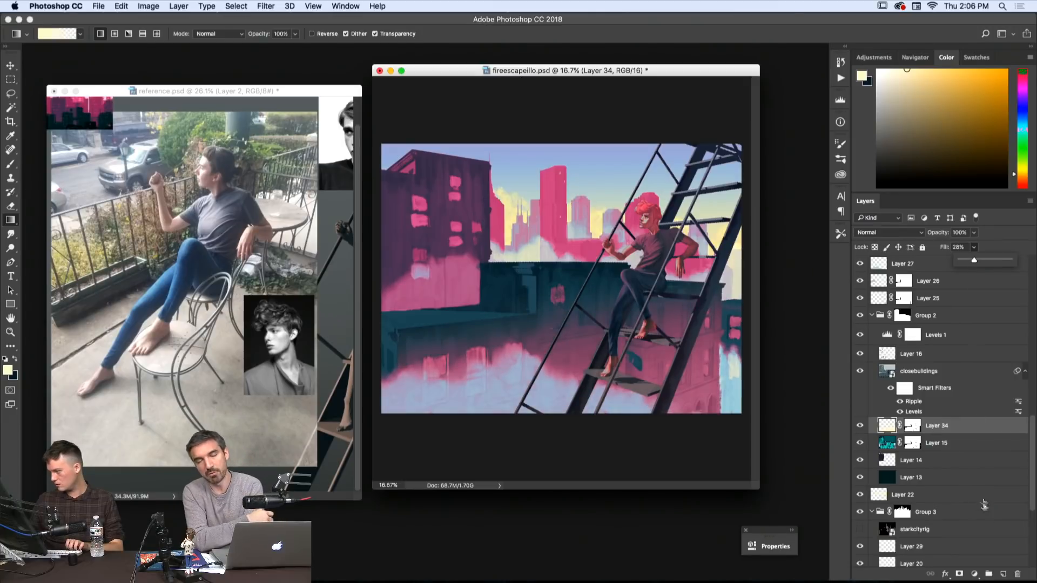
- Raise Layer 15's Fill to 85% to strengthen the buildings' dark texture
click(970, 443)
click(973, 247)
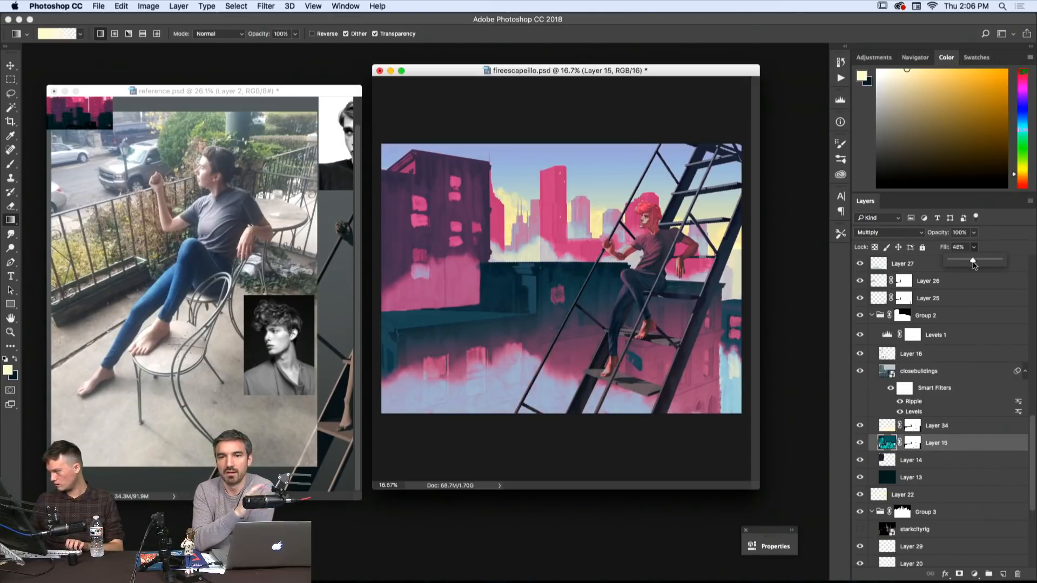
mouse_move(973, 263)
mouse_down()
mouse_move(996, 261)
mouse_move(988, 262)
mouse_up()
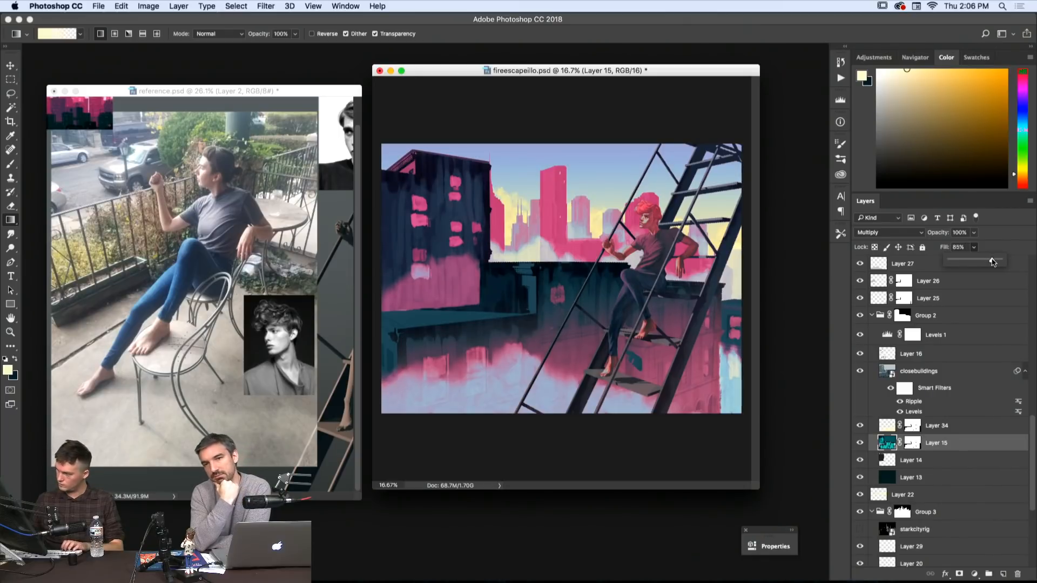
- Duplicate Layer 34 within fireescapeillo.psd as Layer 34 copy
click(892, 429)
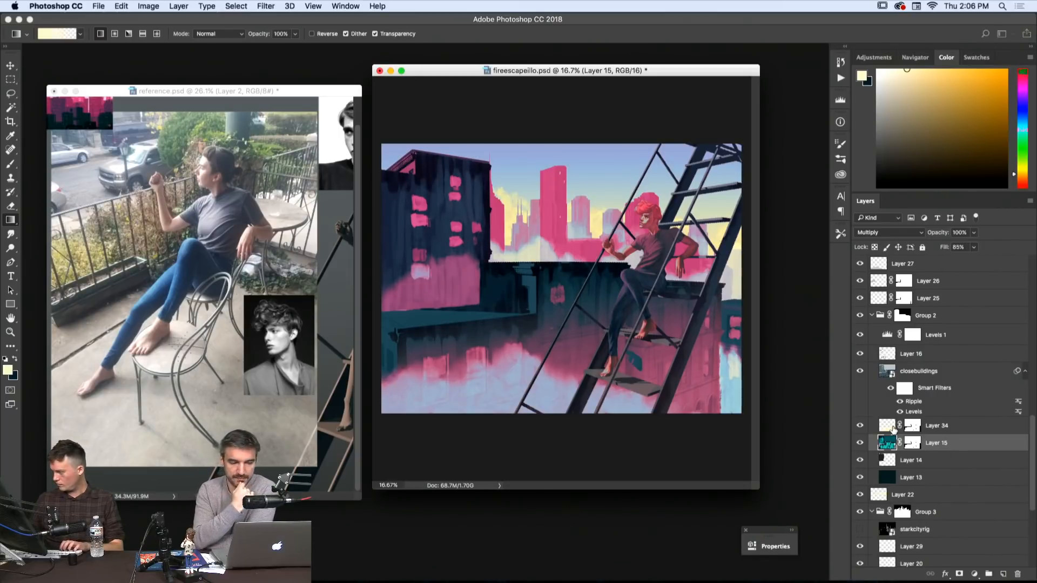
click(893, 429)
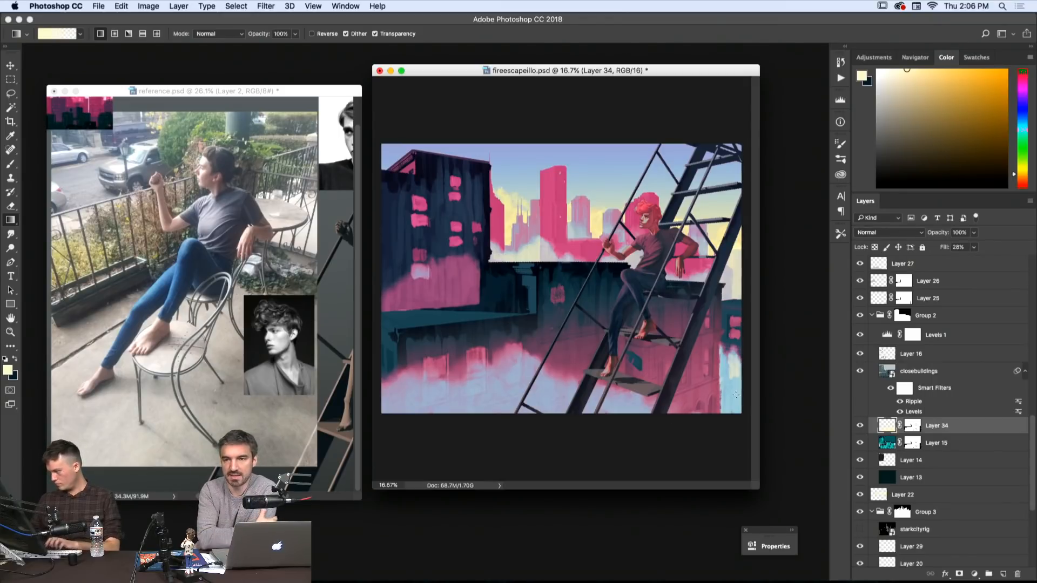
right_click(932, 429)
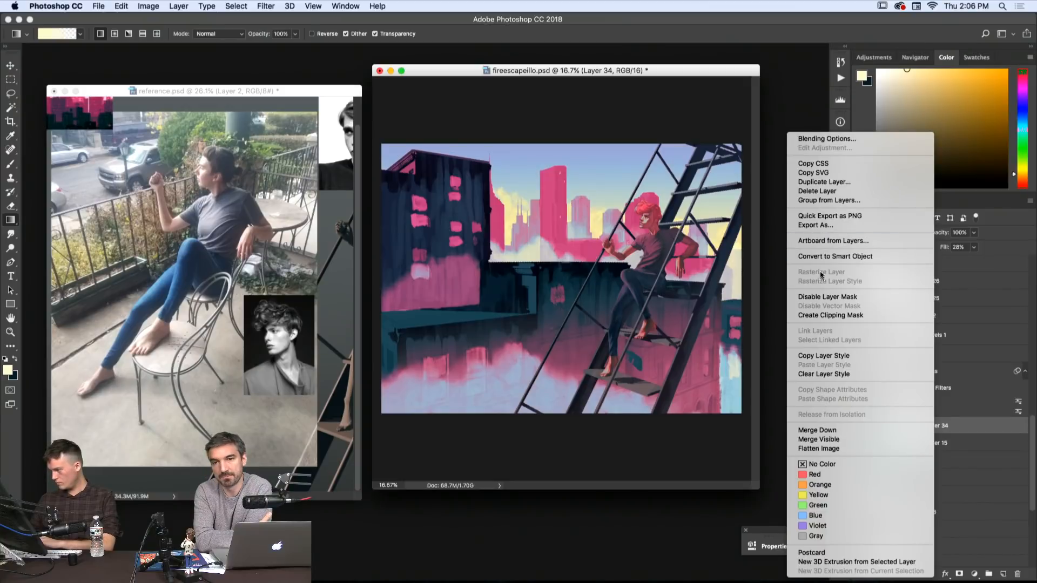
click(823, 182)
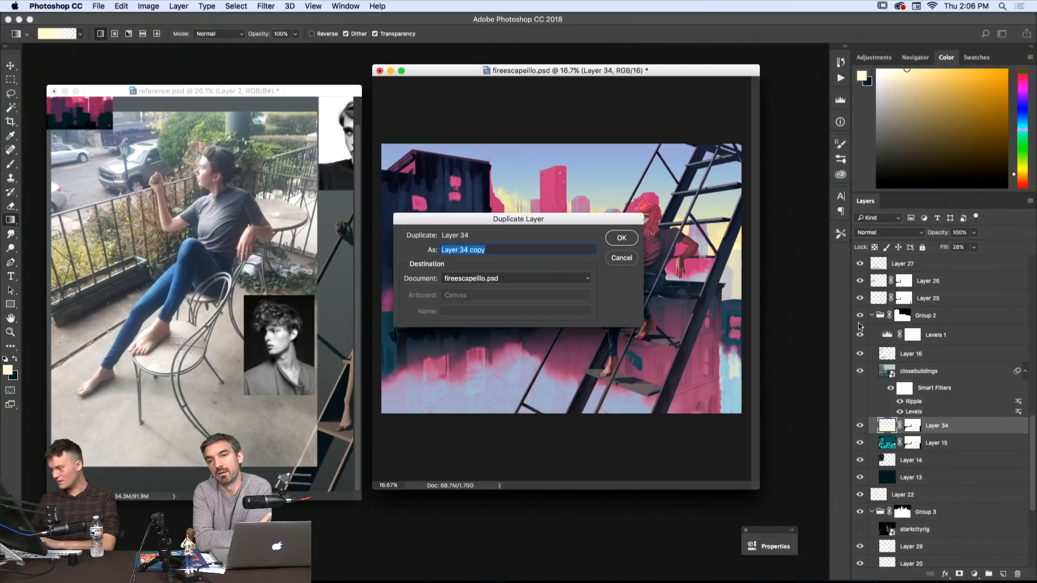
key(Return)
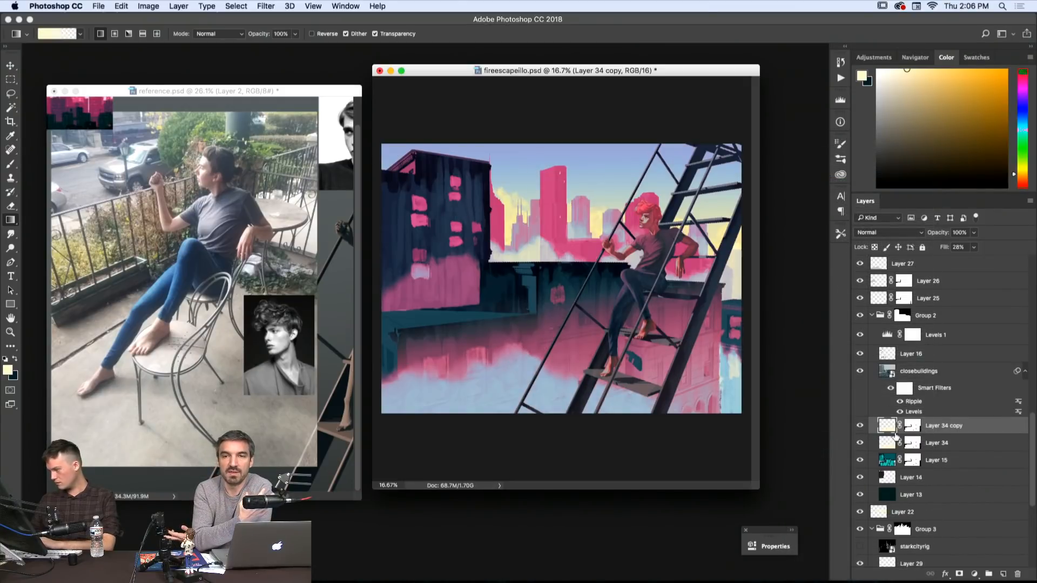
- With Layer 34 copy's mask active, outline the teal foreground buildings below the tall dark building with a polygonal lasso selection
click(912, 427)
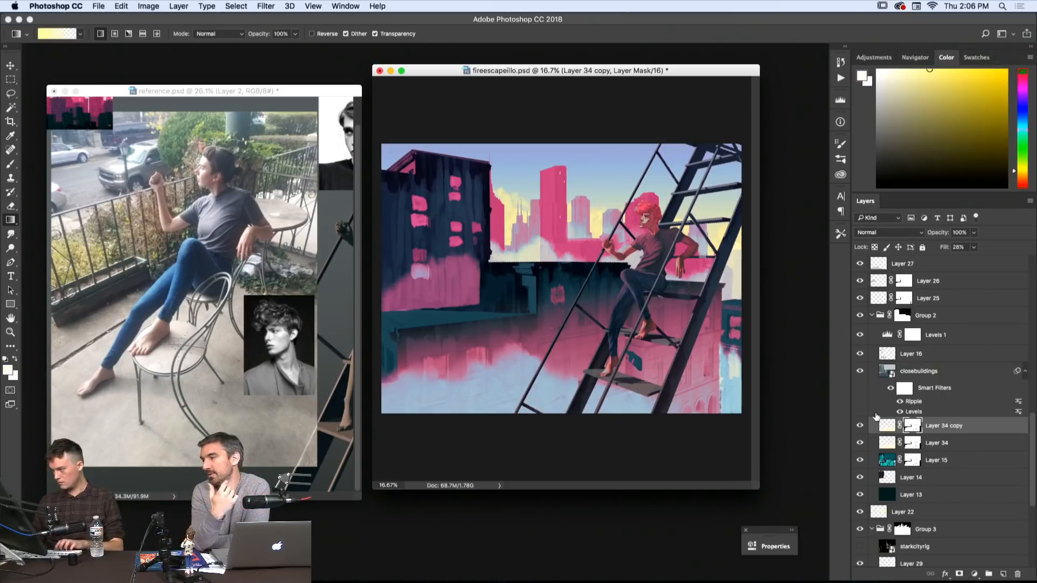
key(l)
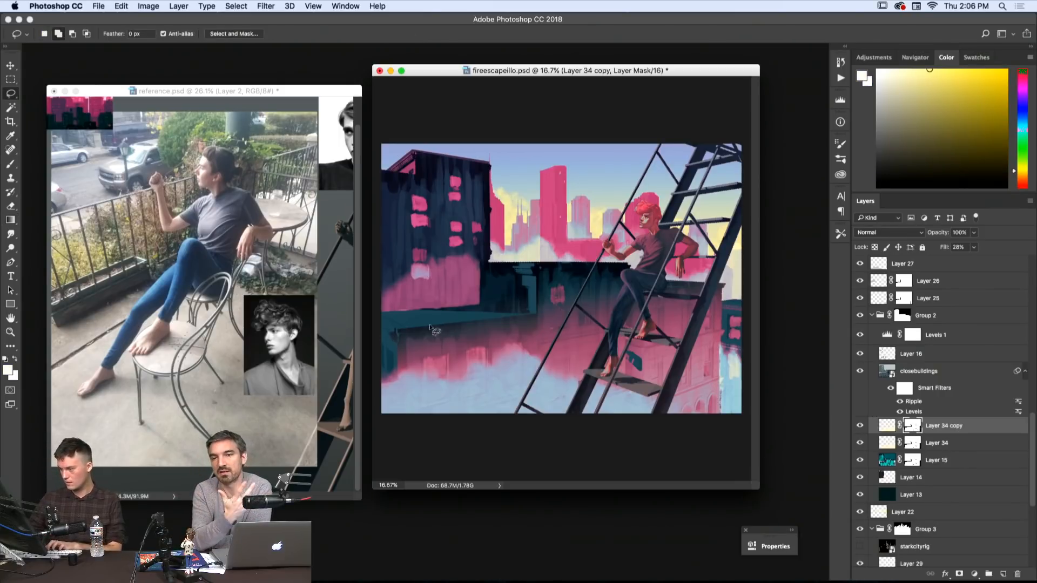
key(shift+l)
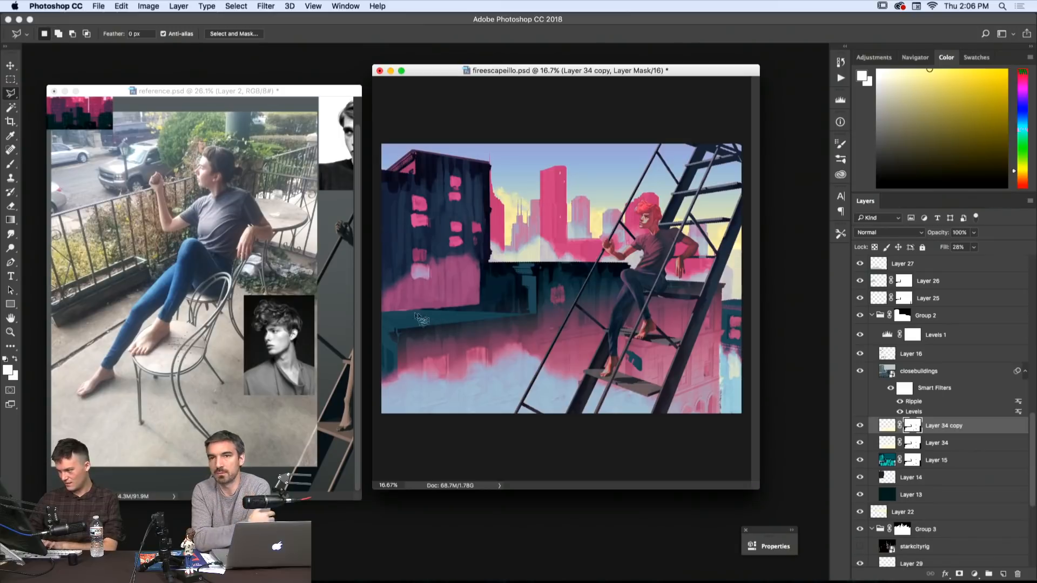
click(375, 312)
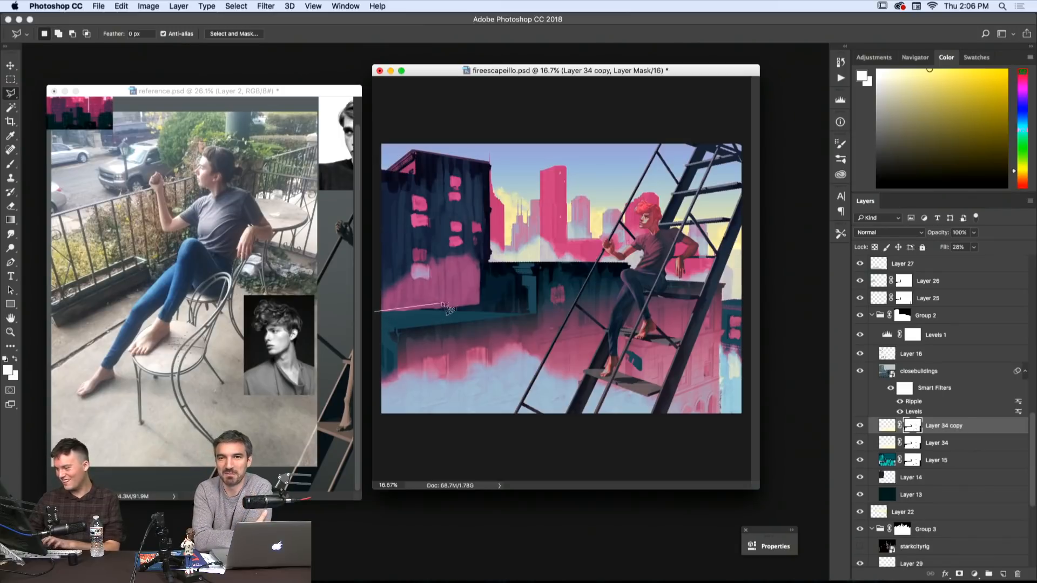
click(480, 305)
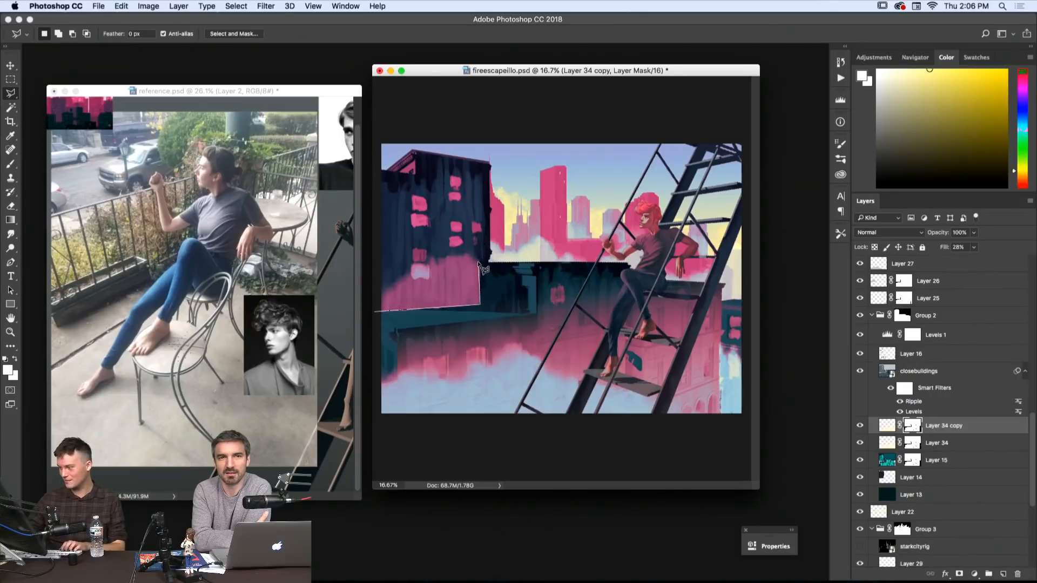
click(480, 263)
click(552, 256)
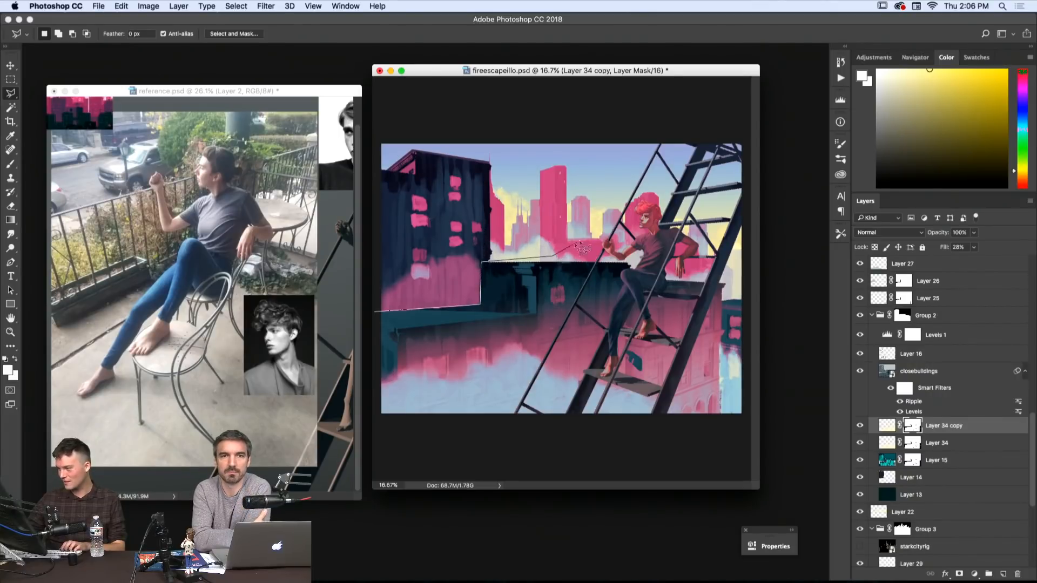
click(656, 238)
click(737, 263)
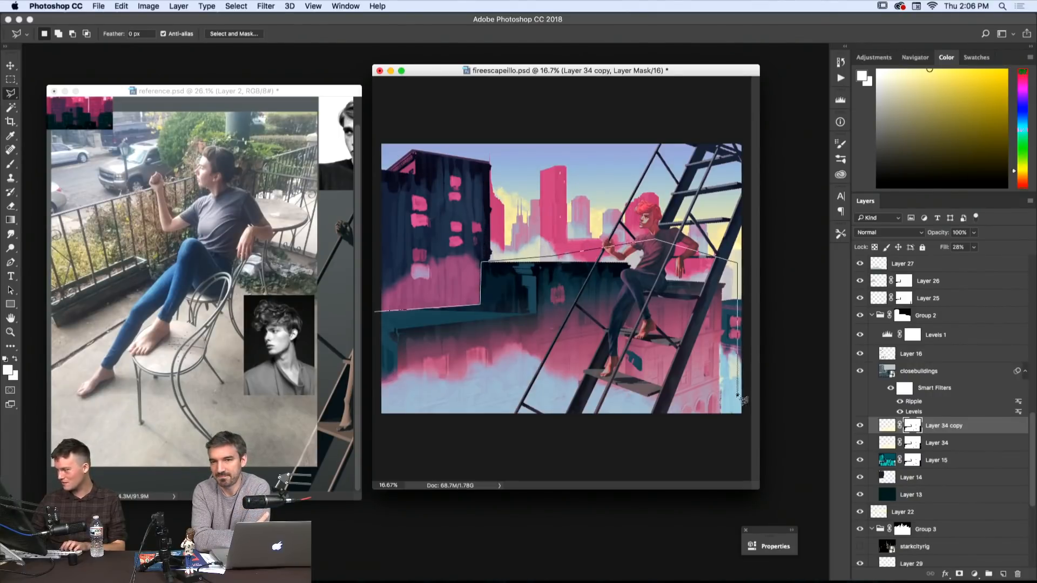
click(737, 413)
click(722, 440)
click(391, 435)
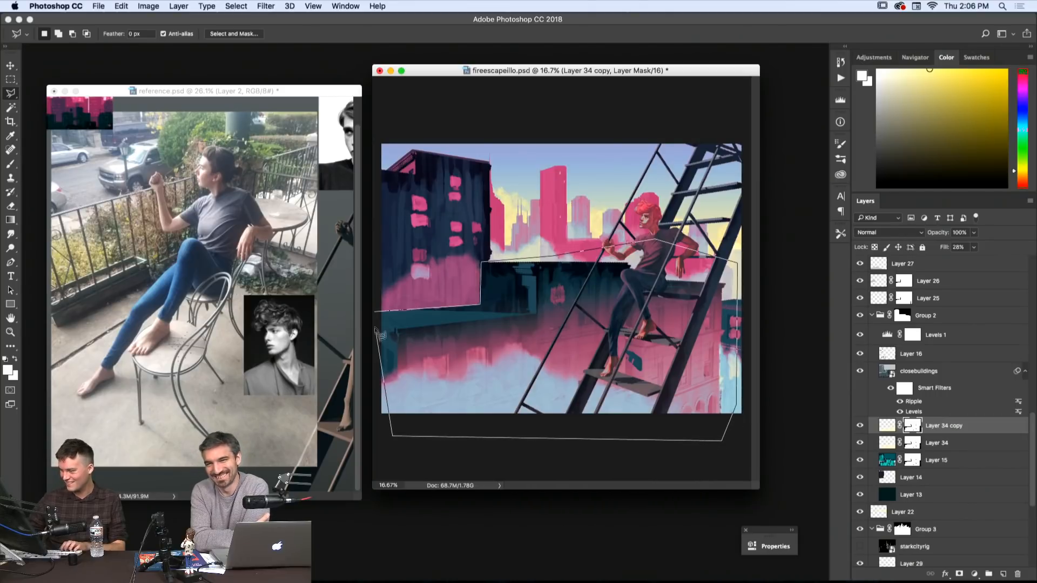
click(383, 314)
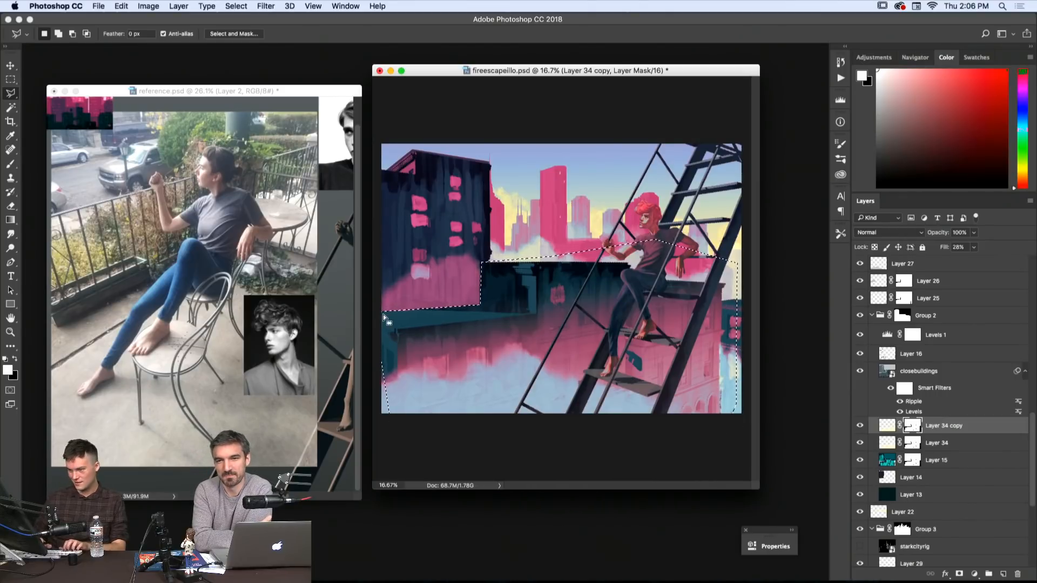
- Fill the selected foreground area of Layer 34 copy's mask with black and clear the selection
key(x)
key(shift+BackSpace)
key(Return)
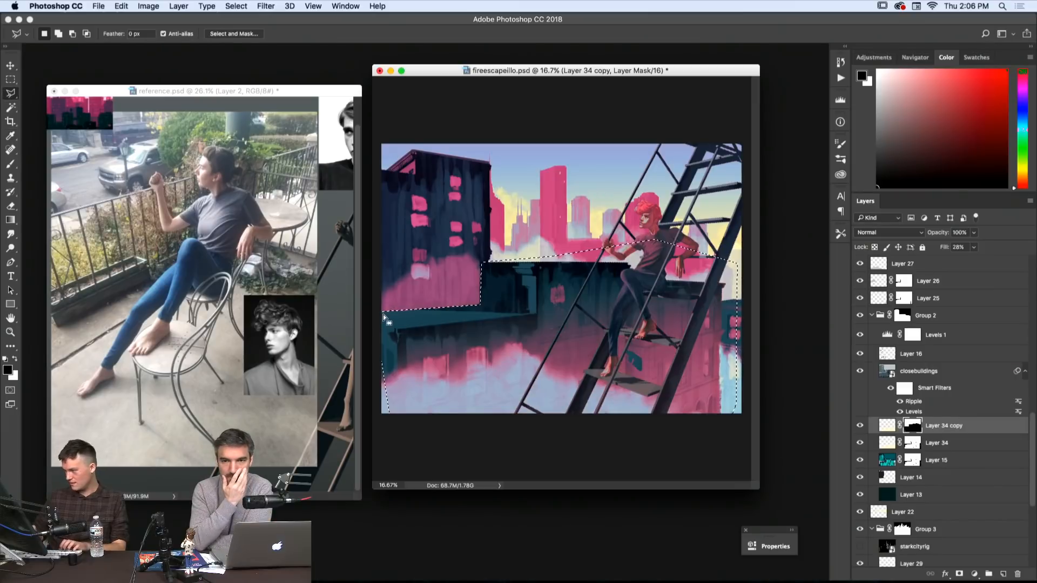
key(m)
key(ctrl+d)
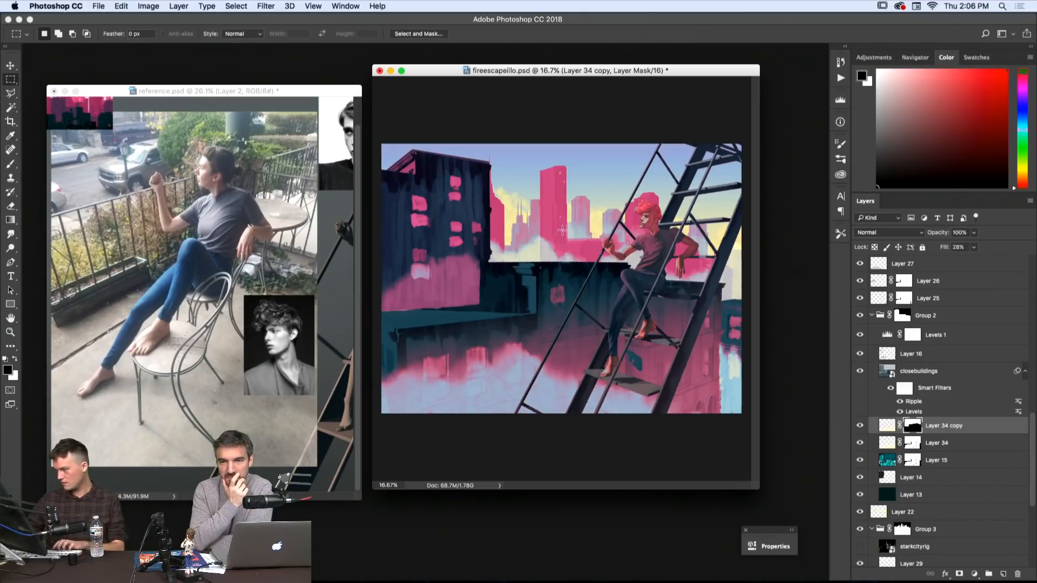
- Apply a cream-to-transparent gradient upward from the base of the tall dark building on Layer 34 copy's pixels
click(886, 426)
key(g)
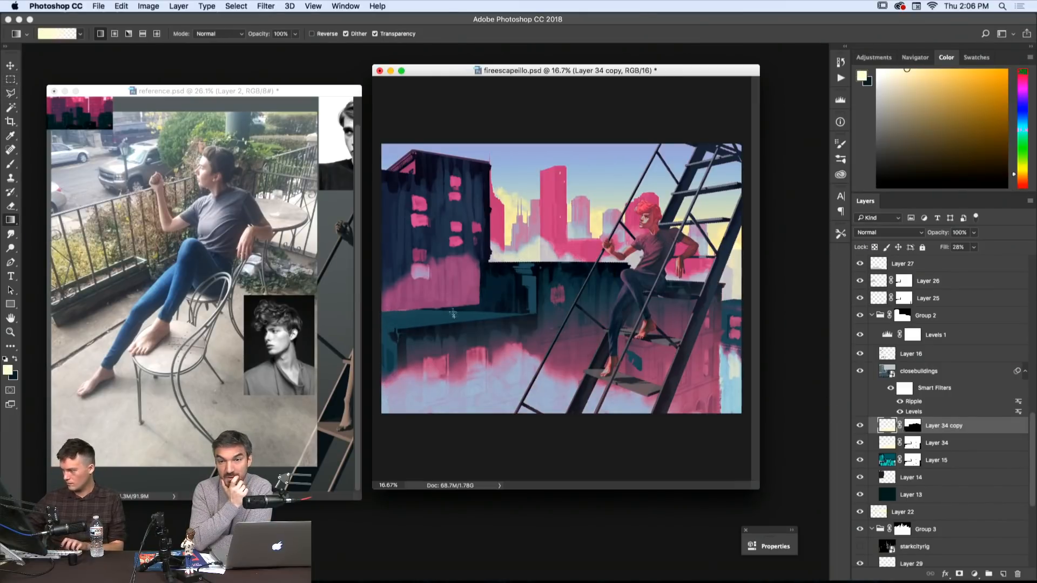
drag(453, 313, 438, 195)
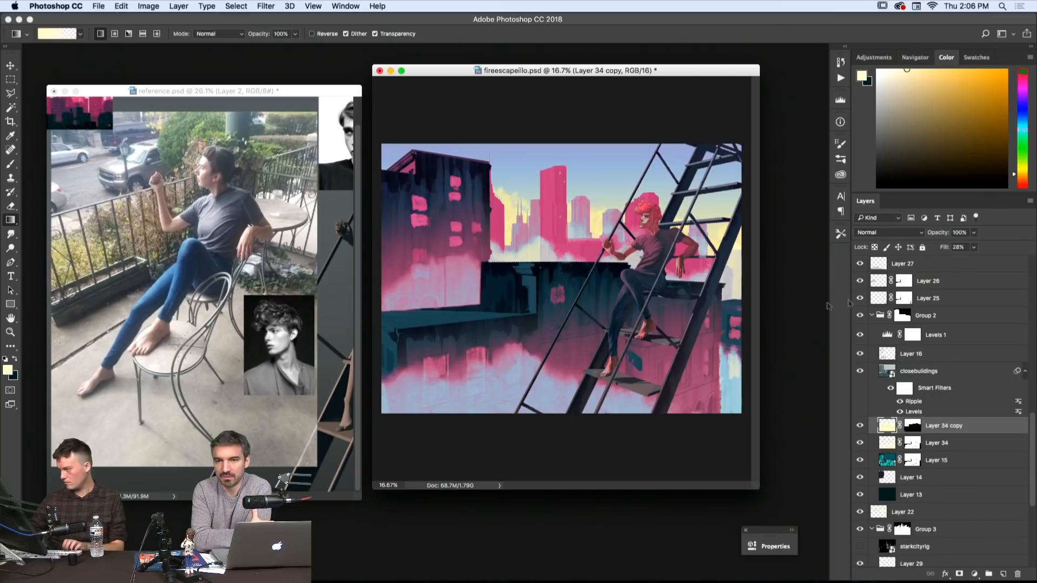
- Set Layer 34's fill to 21% and Layer 34 copy's fill to 30%
key(m)
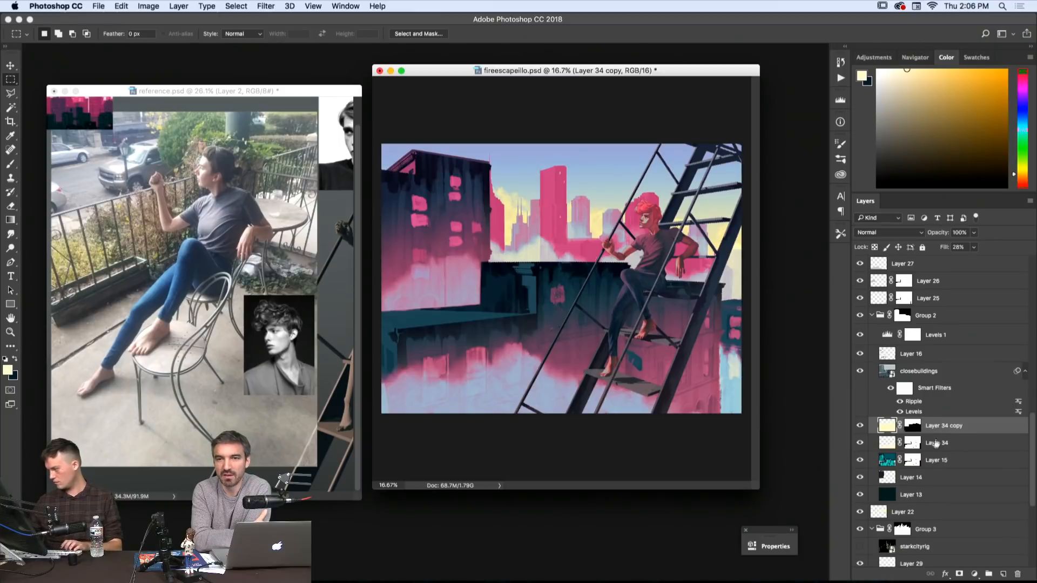
click(935, 444)
click(973, 247)
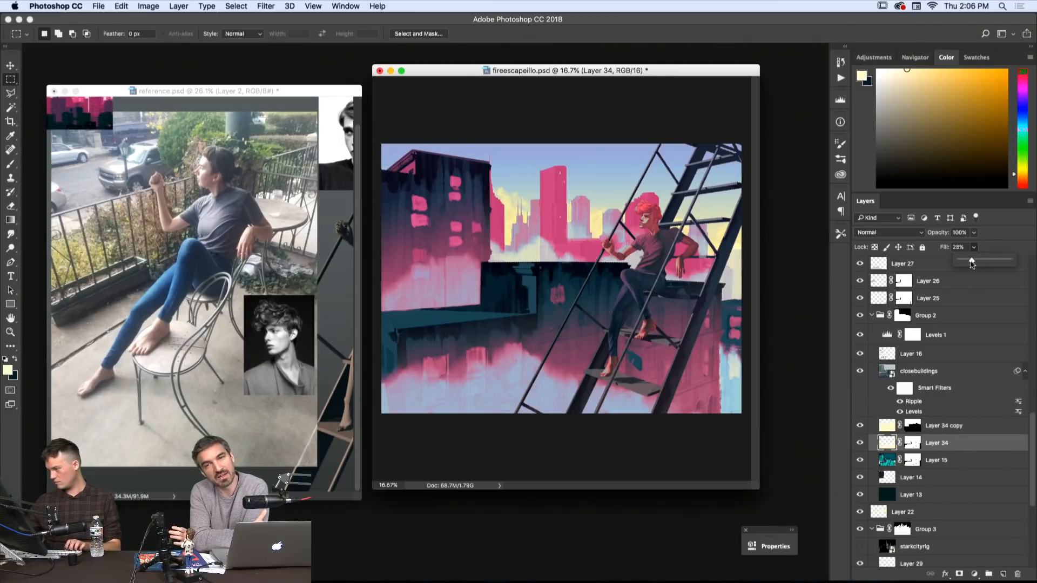
drag(971, 261, 970, 262)
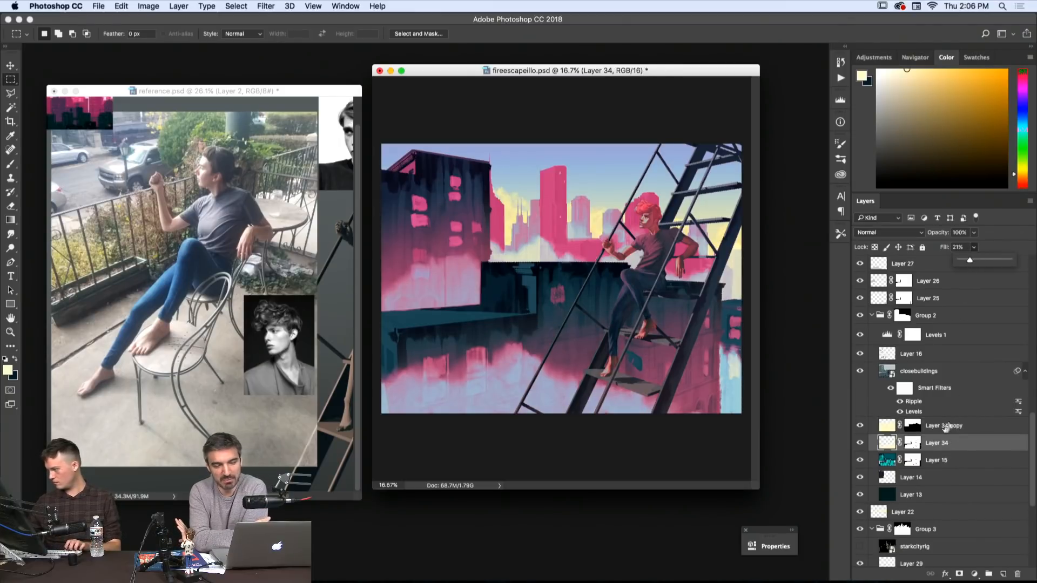
key(alt+bracketright)
click(973, 248)
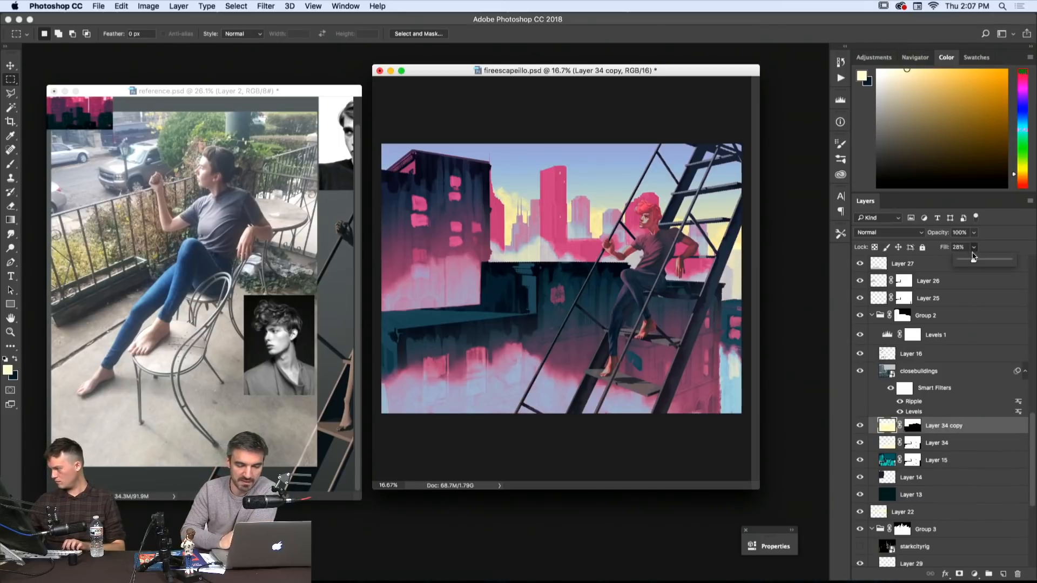
drag(974, 263, 977, 262)
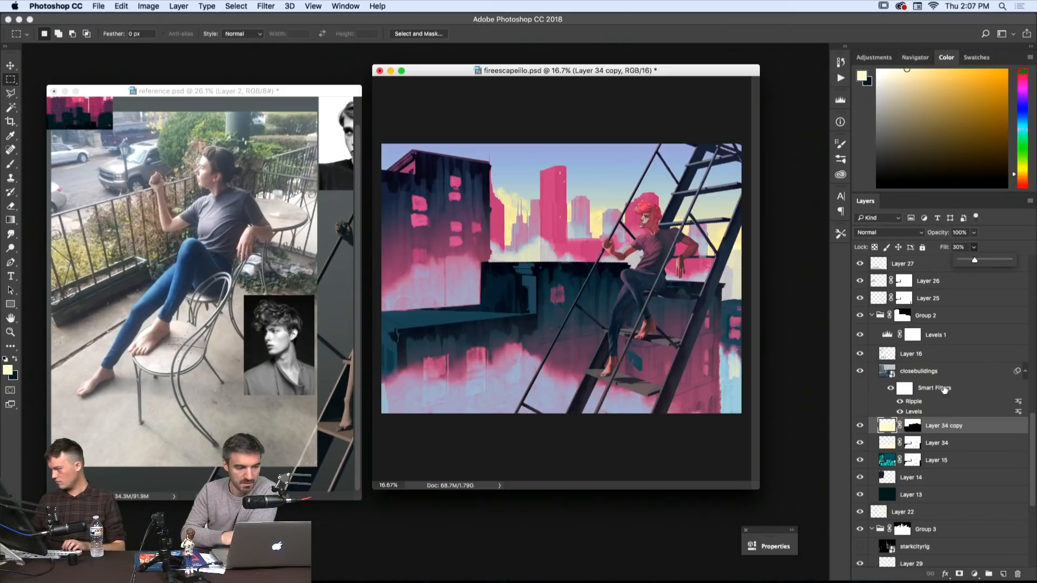
- Toggle Layer 24 for comparison, and set the fill of Layer 30 in the Fire Escape group to 39%
scroll(942, 389, down, 15)
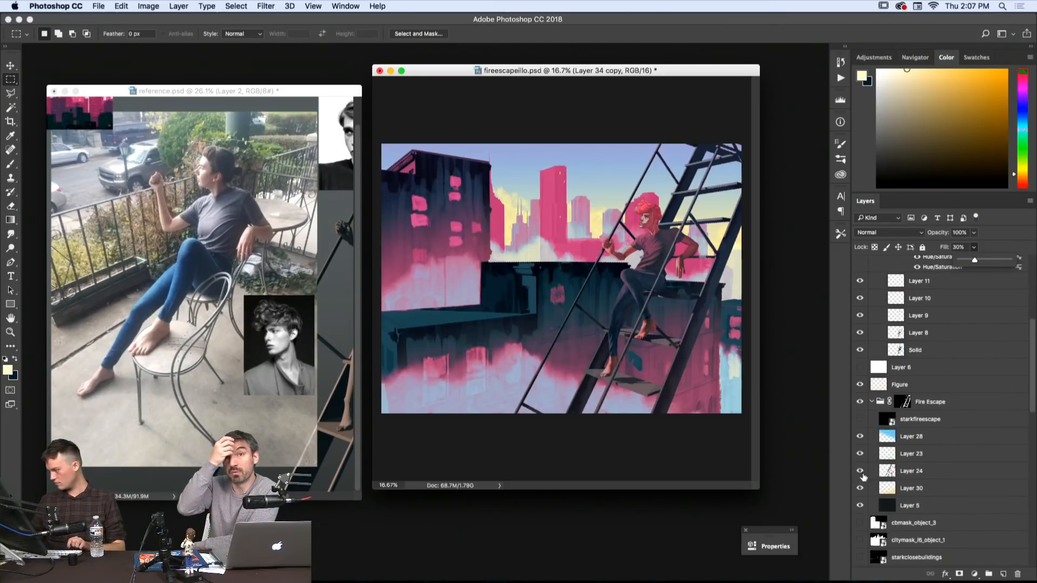
click(860, 471)
click(860, 471)
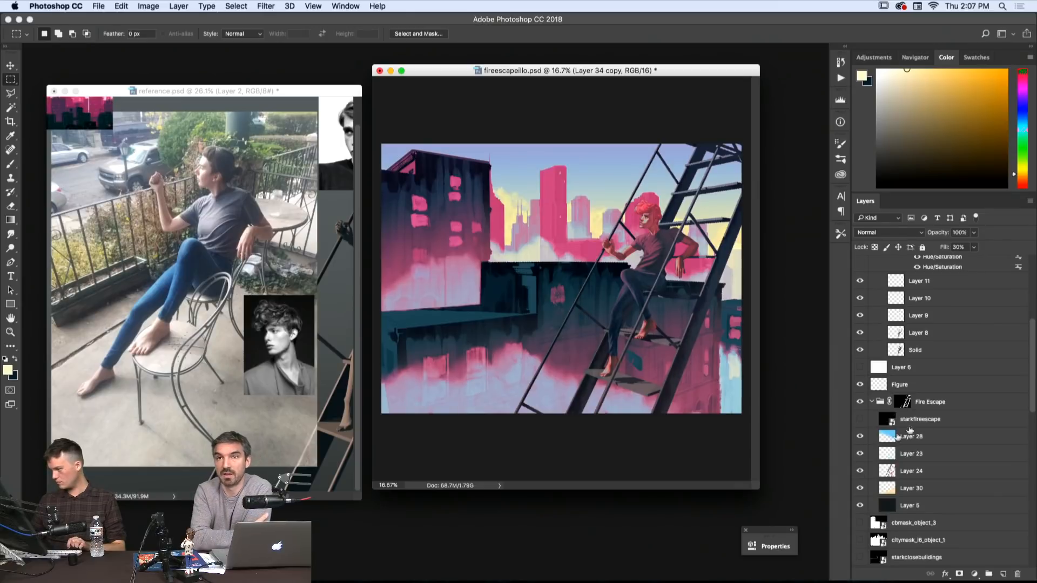
click(921, 489)
click(973, 247)
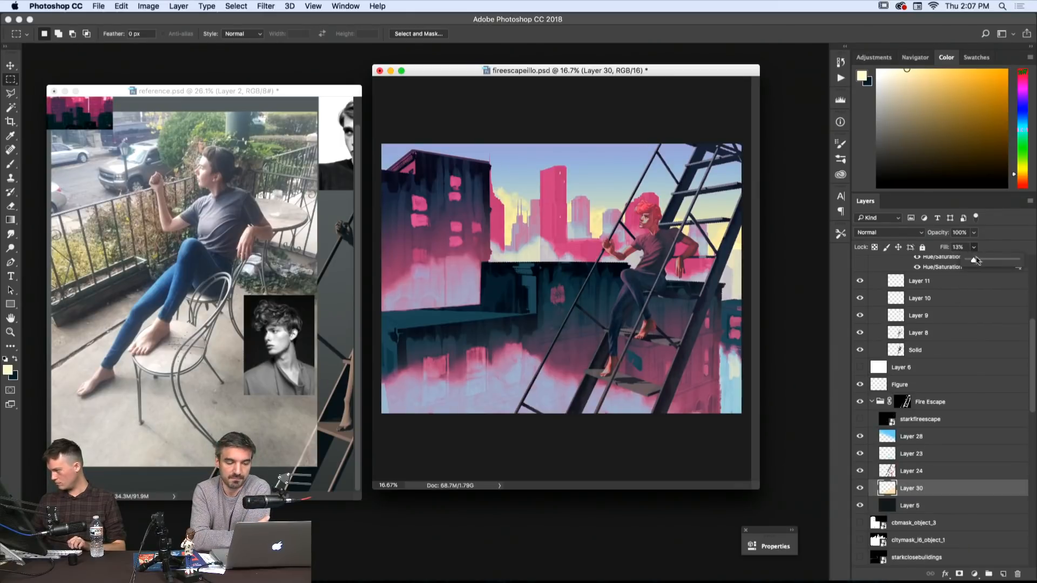
drag(972, 260, 986, 262)
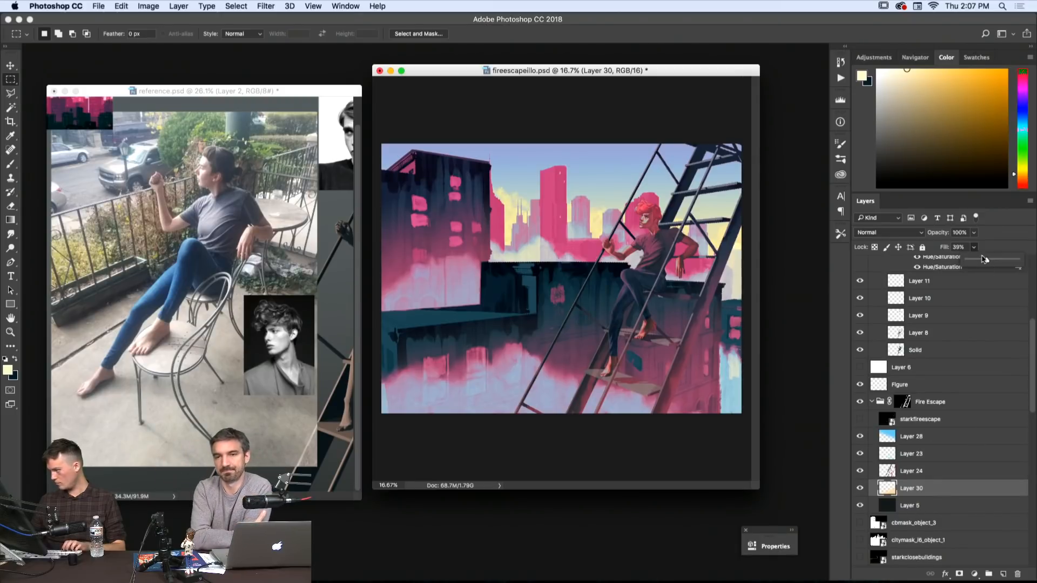
- Try darkening Layer 5 in the Fire Escape group using Hue/Saturation with a lightness of -19
click(952, 505)
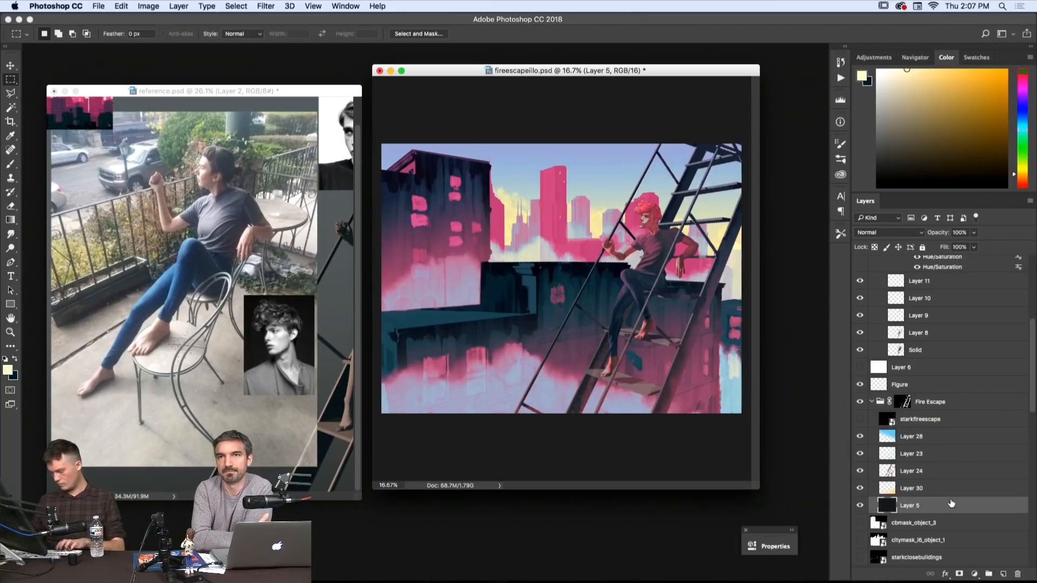
key(ctrl+u)
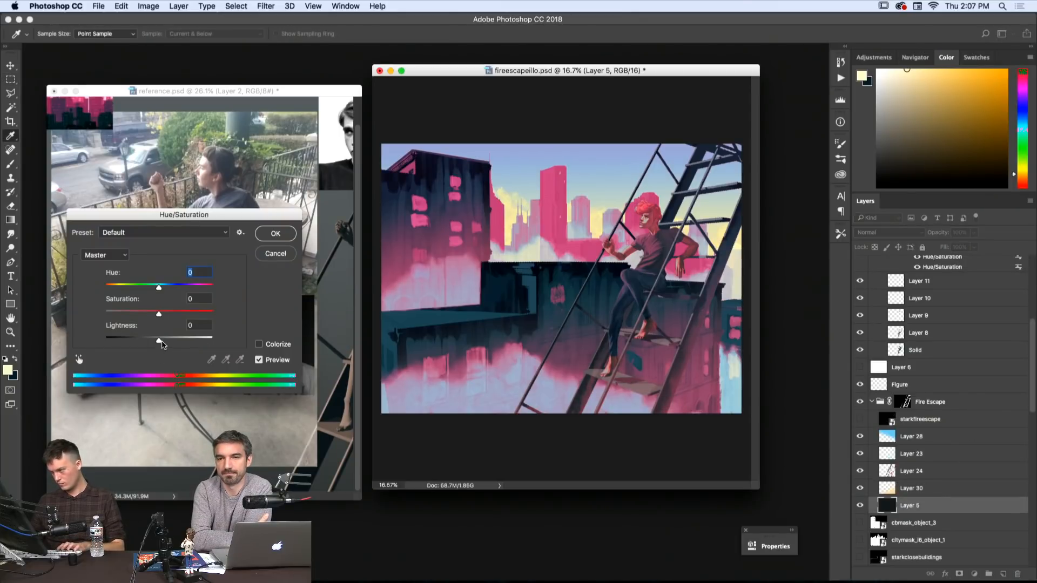
mouse_move(159, 340)
mouse_down()
mouse_move(128, 340)
mouse_move(149, 340)
mouse_up()
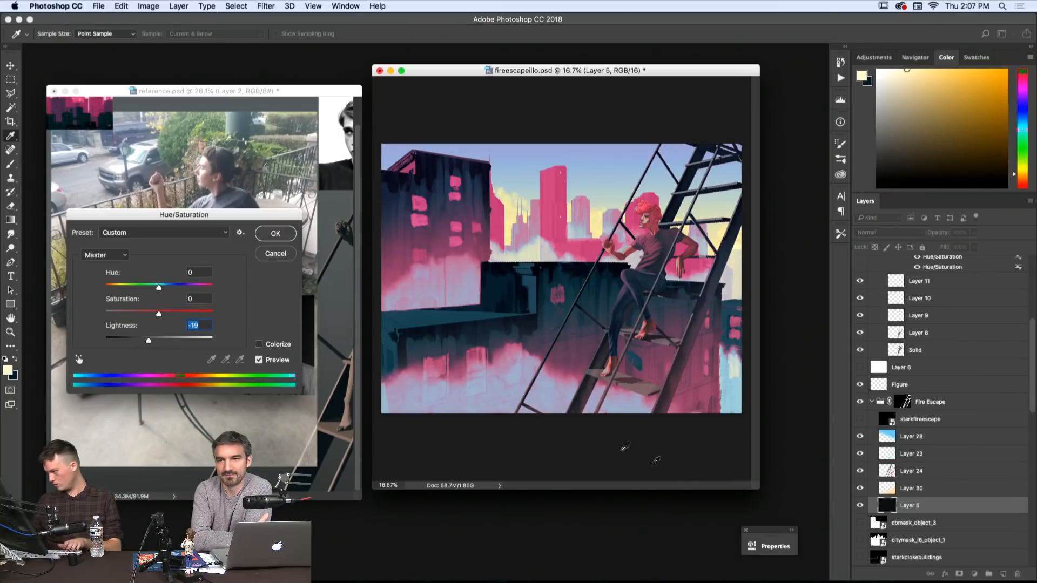
key(Return)
- Set the fill of the Multiply shading layer, Layer 24, in the Fire Escape group to 86%
key(m)
click(885, 471)
click(974, 247)
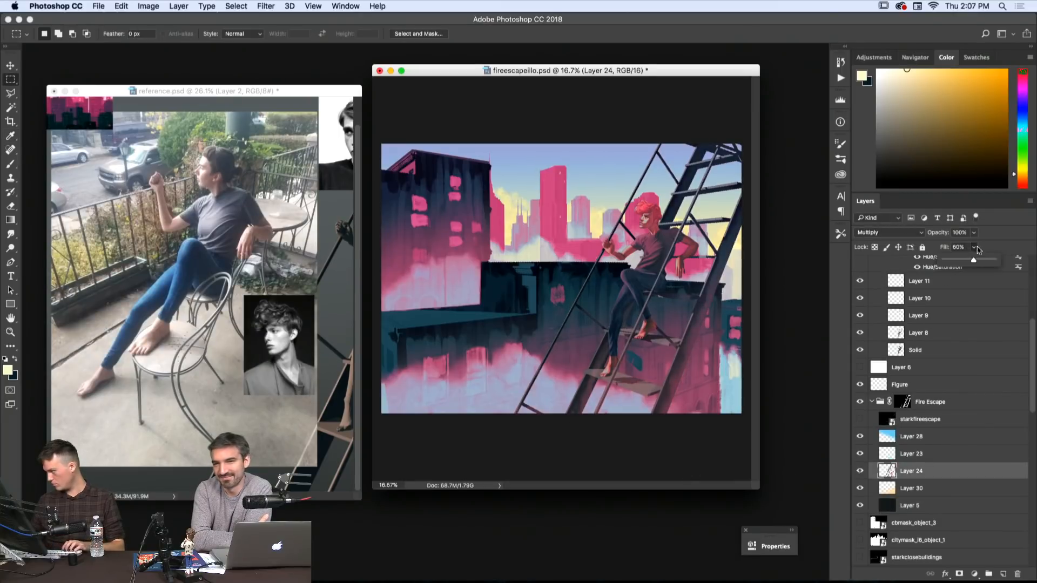
drag(973, 261, 979, 262)
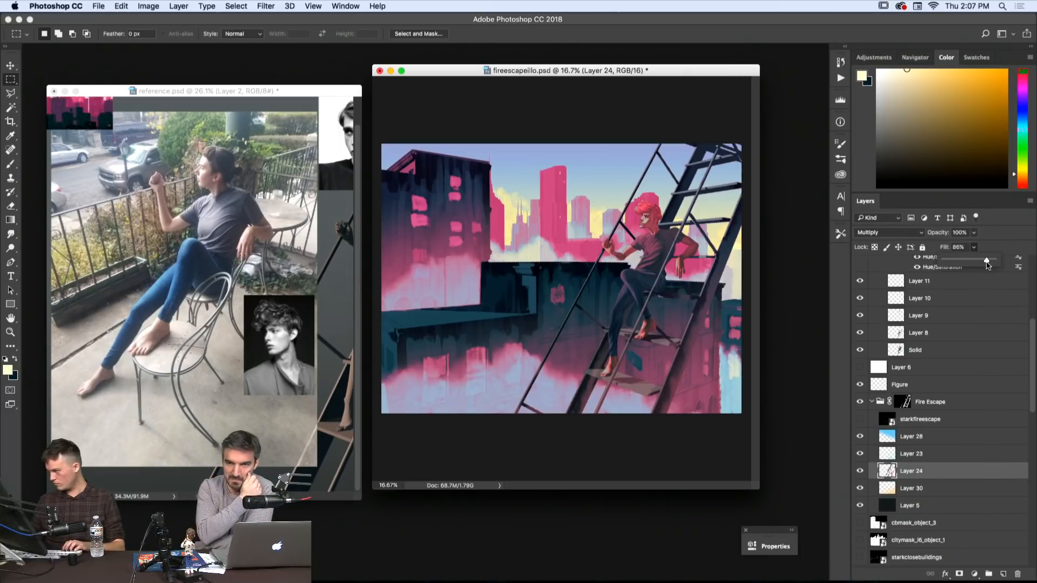
click(692, 383)
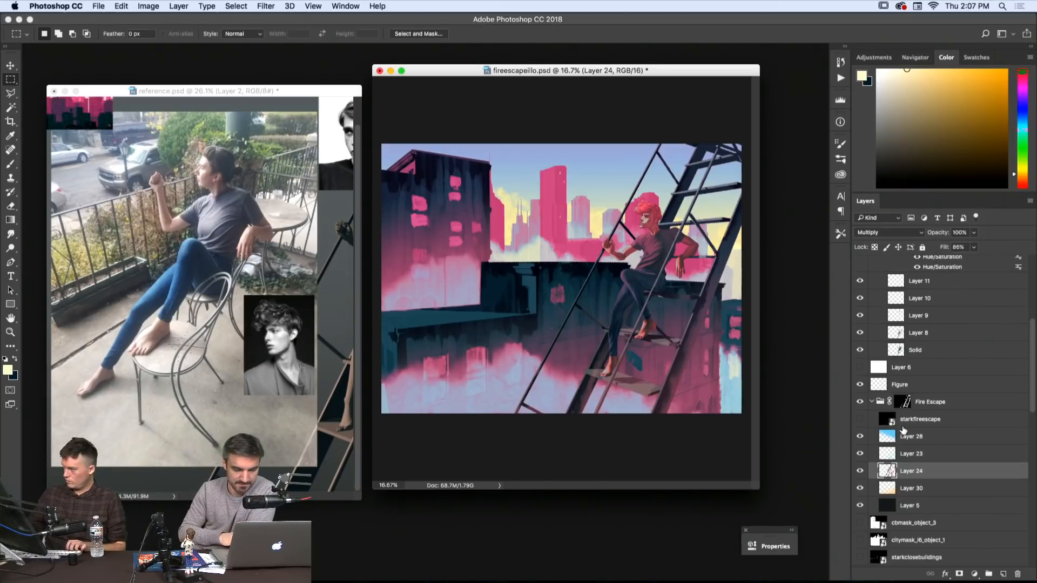
- Paint black with a smaller brush on the Zeus group's mask where the diagonal brace crosses the figure's raised ankle
scroll(903, 430, up, 5)
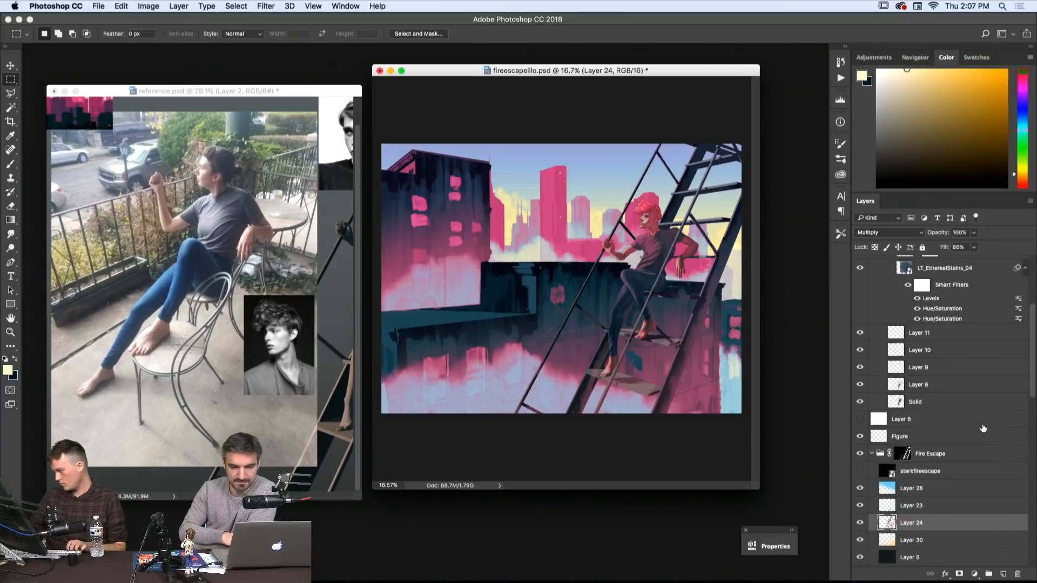
key(z)
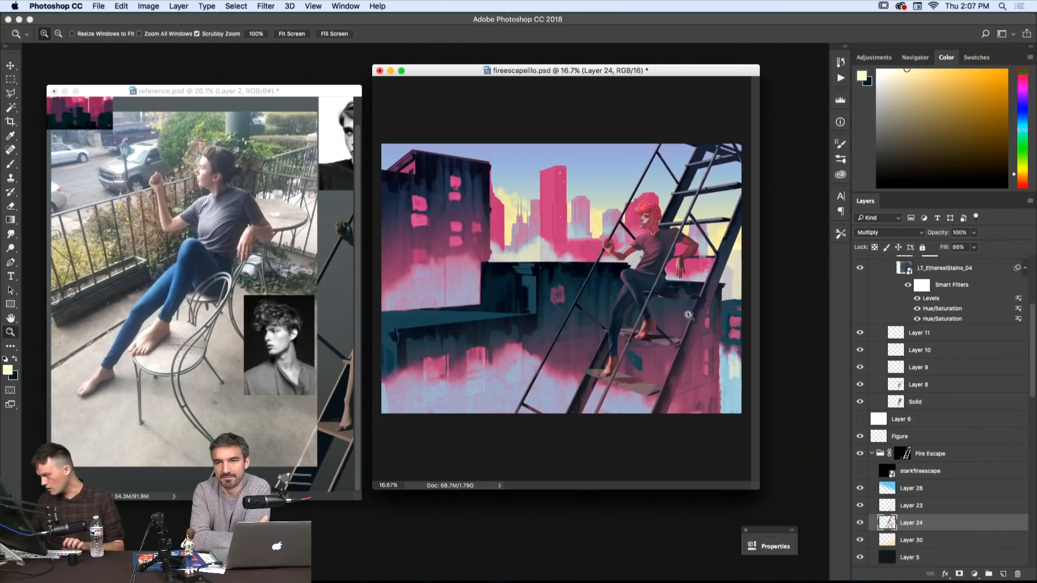
click(691, 316)
click(691, 317)
click(690, 316)
drag(612, 376, 585, 353)
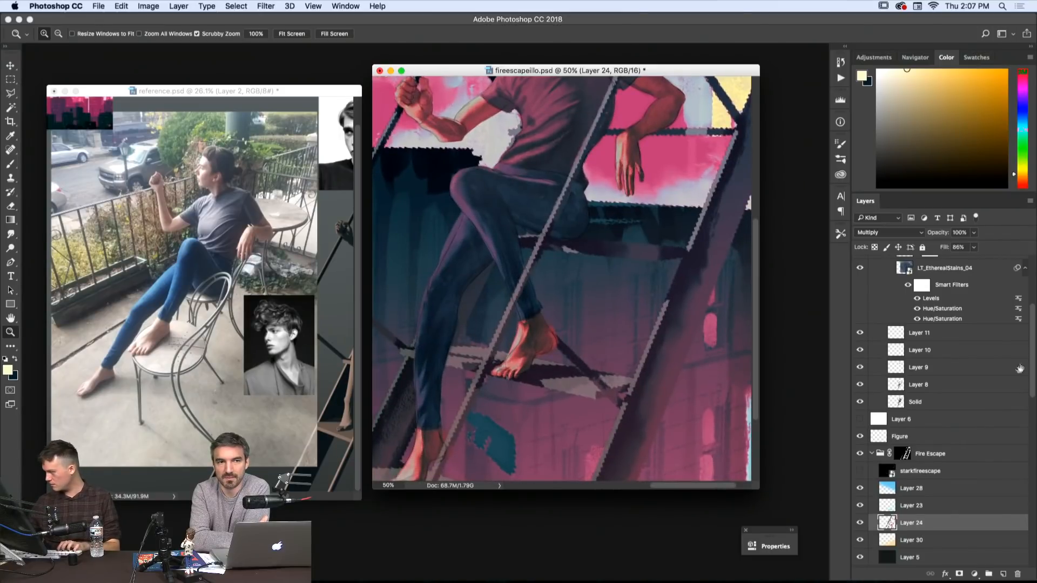
drag(1033, 359, 1021, 378)
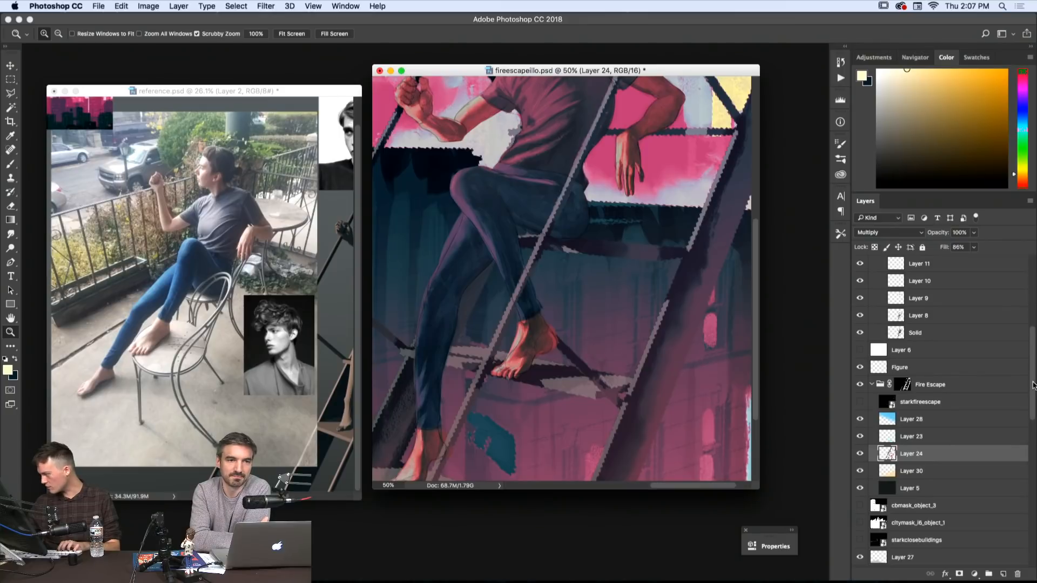
drag(1034, 381, 1033, 279)
click(911, 337)
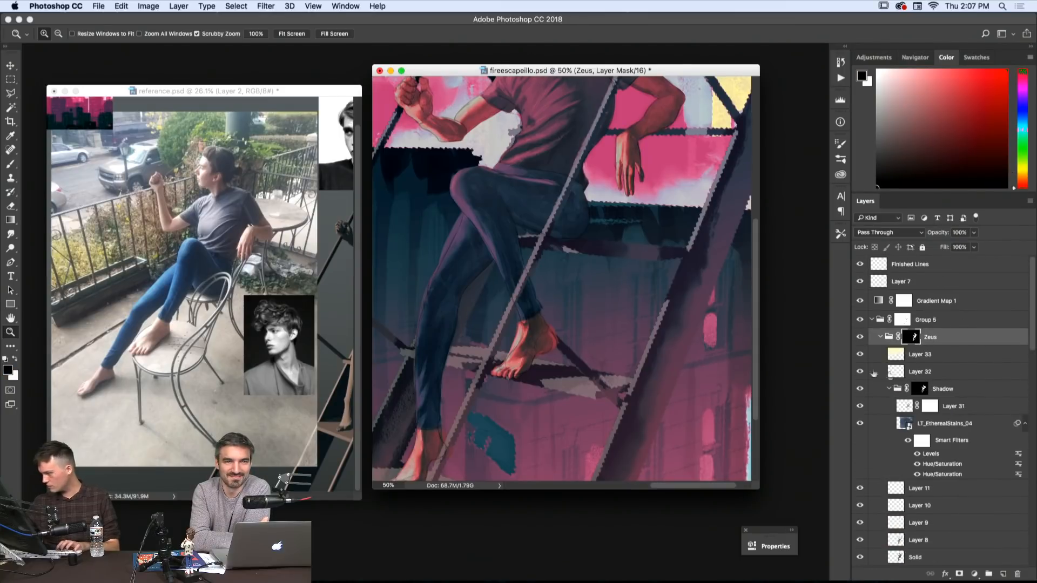
key(b)
key(x)
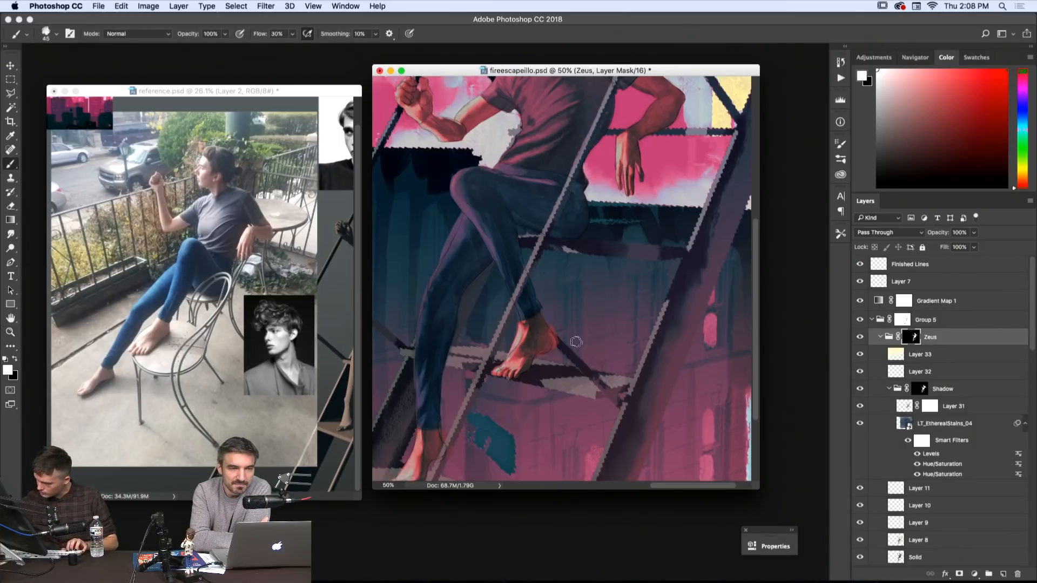
key(x)
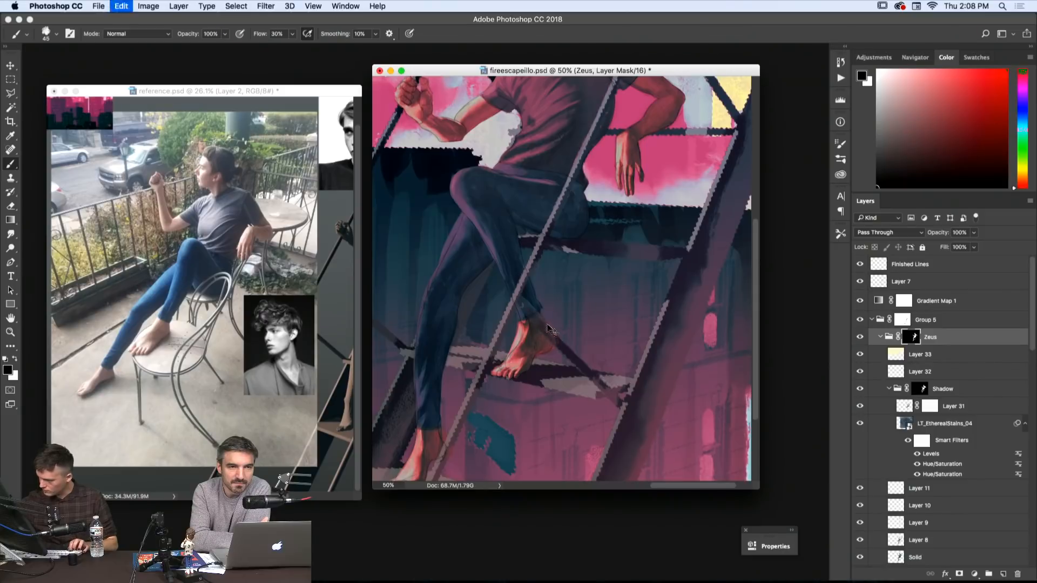
key(bracketleft)
key(bracketleft)
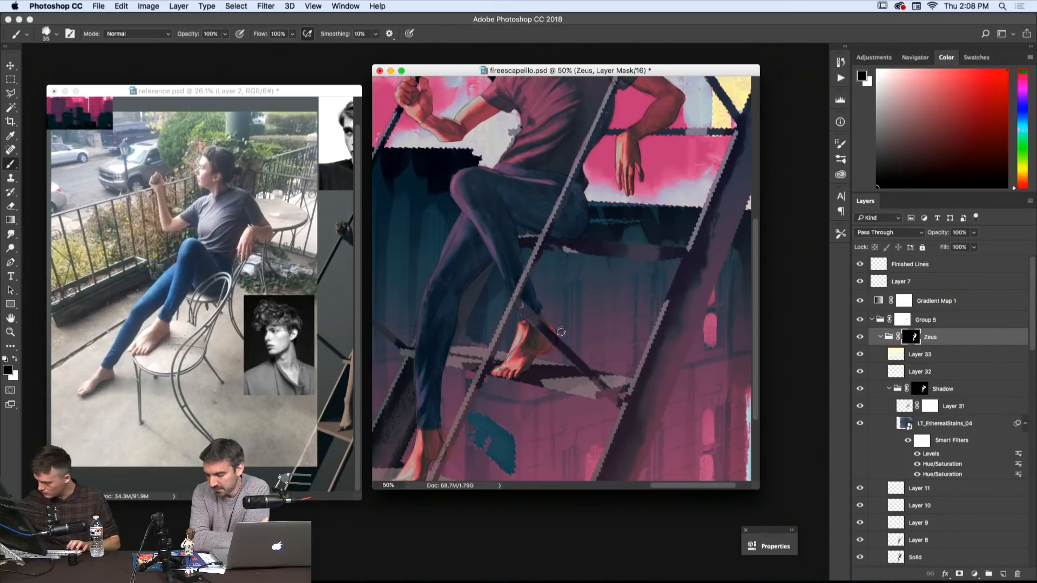
key(z)
alt+click(604, 315)
alt+click(604, 315)
alt+click(604, 315)
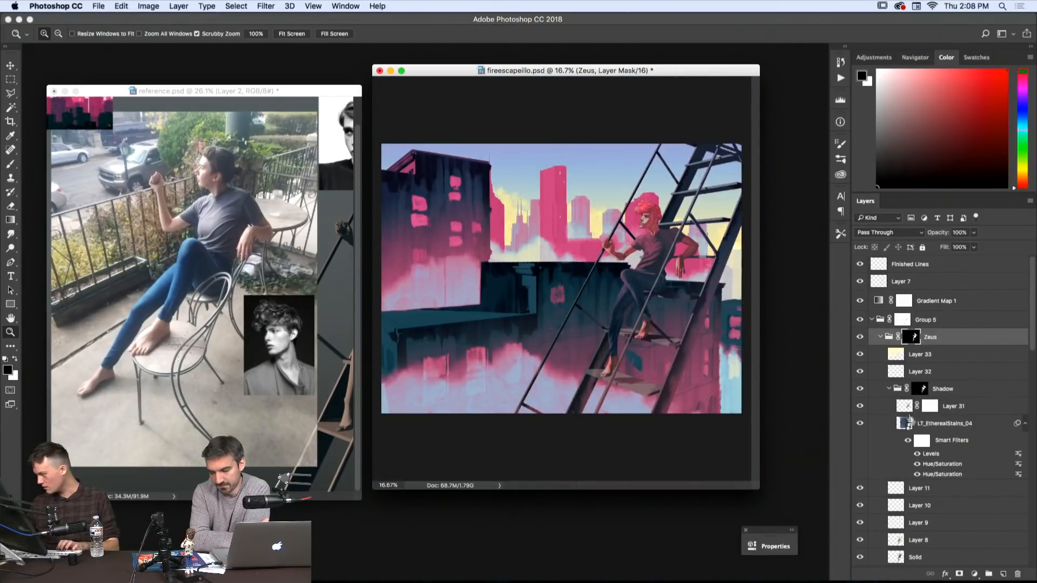
- Revert the document history to the last Fill Opacity Change before the brush strokes on the Zeus mask
click(905, 409)
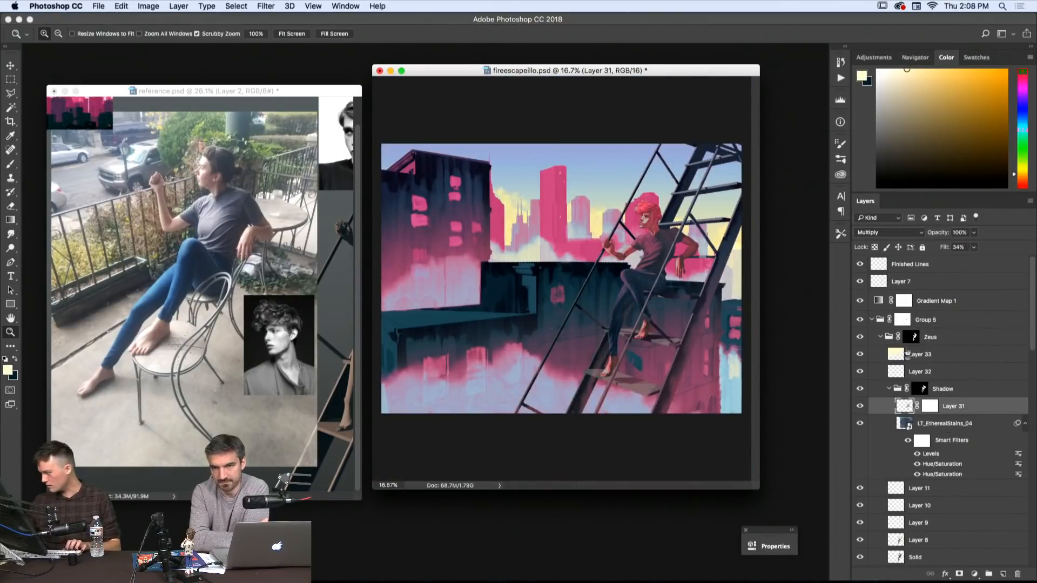
drag(1032, 339, 1034, 414)
scroll(893, 337, up, 5)
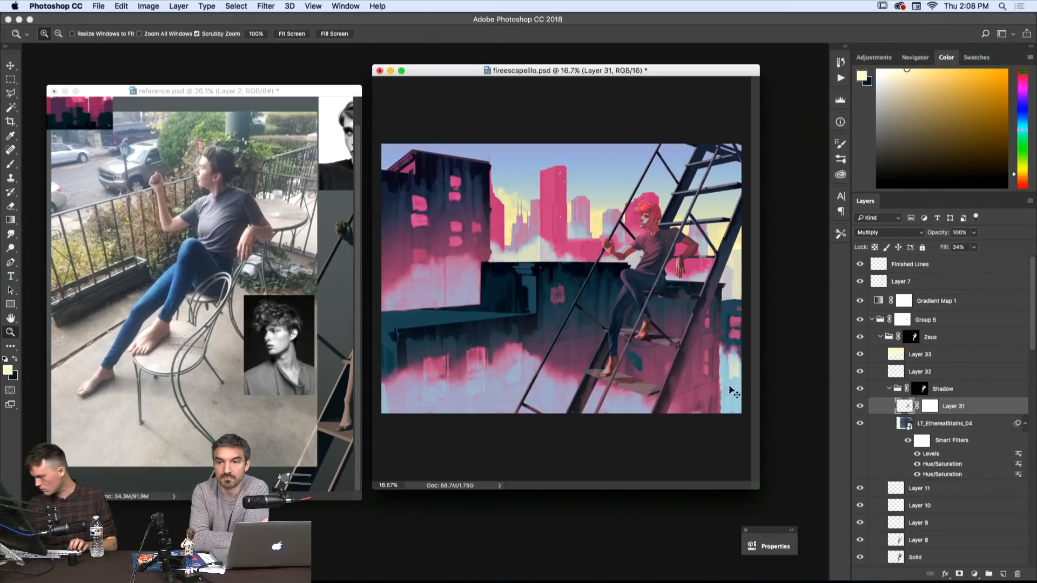
click(840, 62)
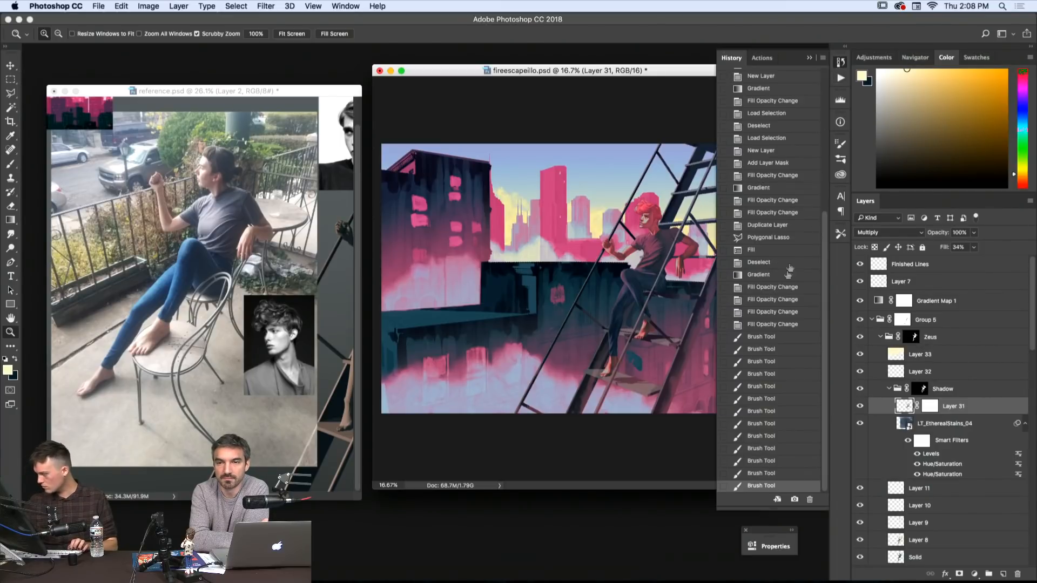
click(778, 324)
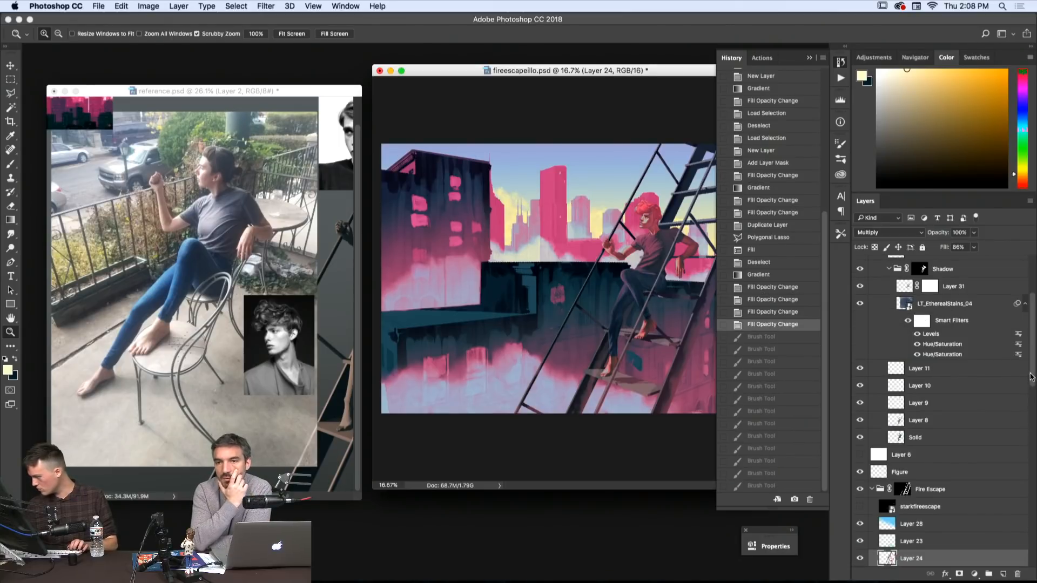
- Activate Group 5's layer mask and ready the Brush tool with black around the seated figure
scroll(893, 337, up, 5)
click(902, 320)
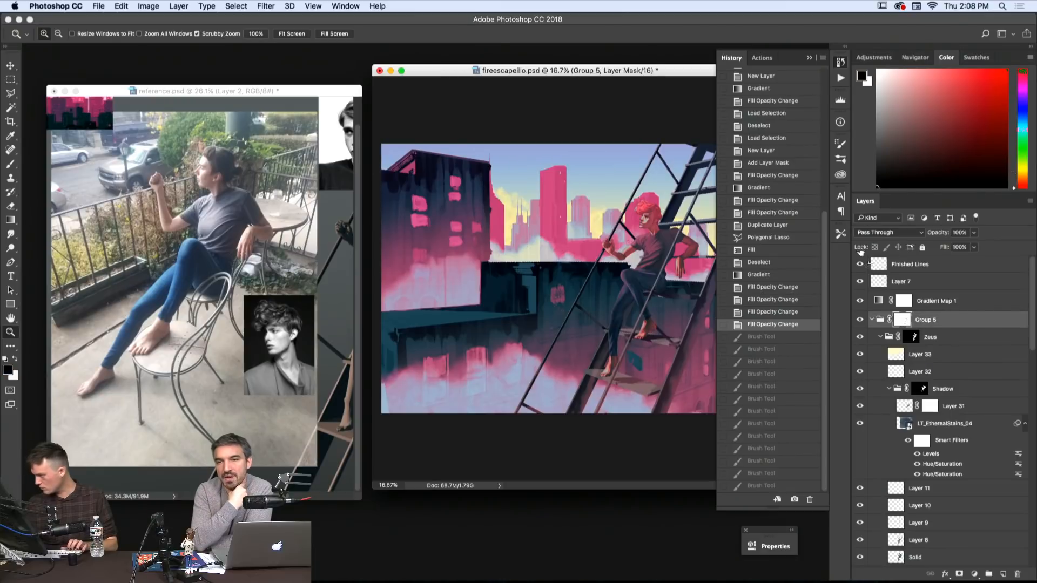
click(840, 62)
click(661, 326)
click(662, 326)
key(b)
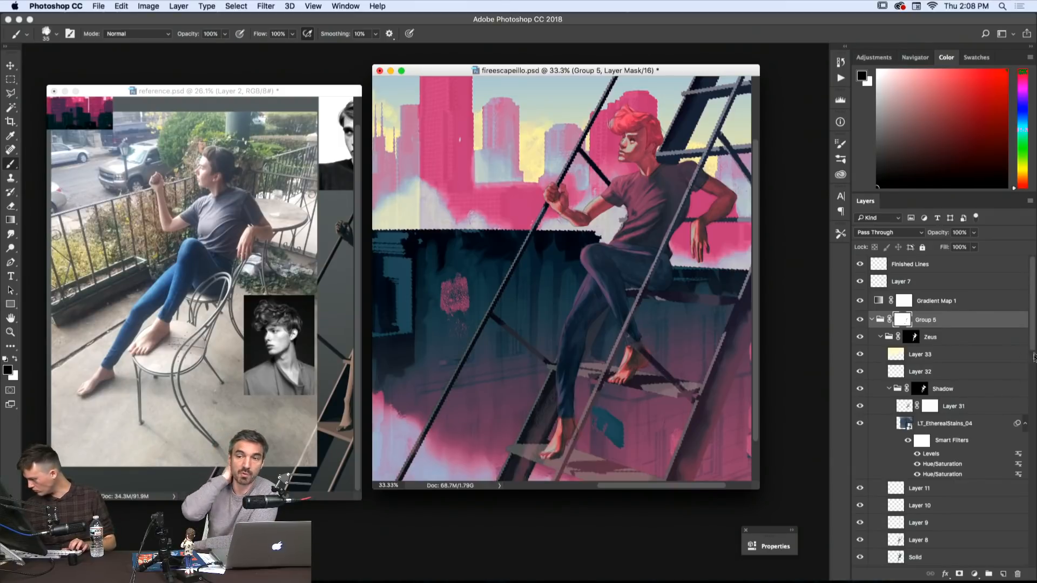
- On Layer 24 in the Fire Escape group, paint dark teal shading along the thin rail crossing the figure's lower leg
scroll(1033, 354, down, 5)
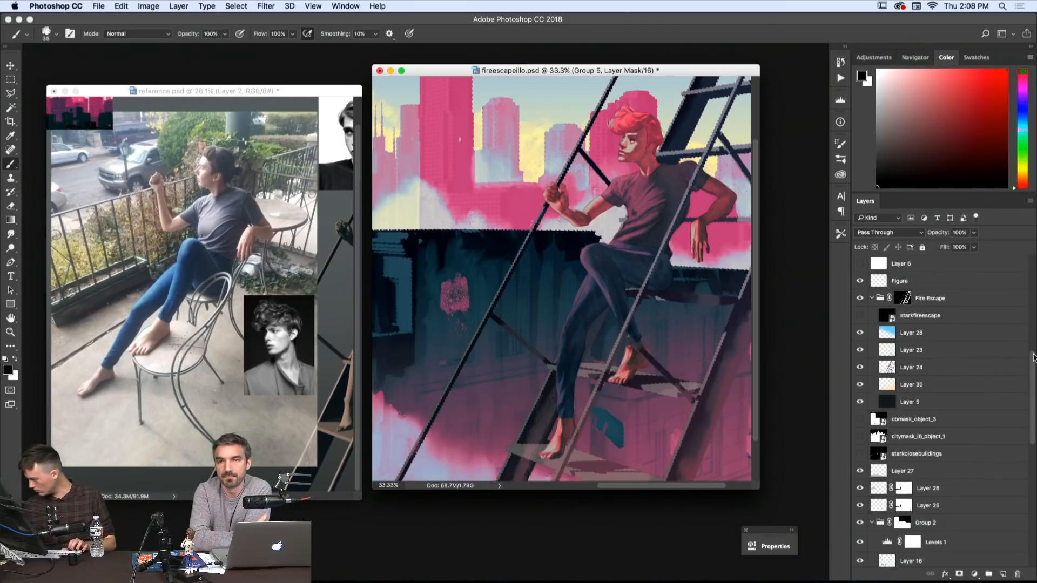
drag(1032, 356, 1033, 348)
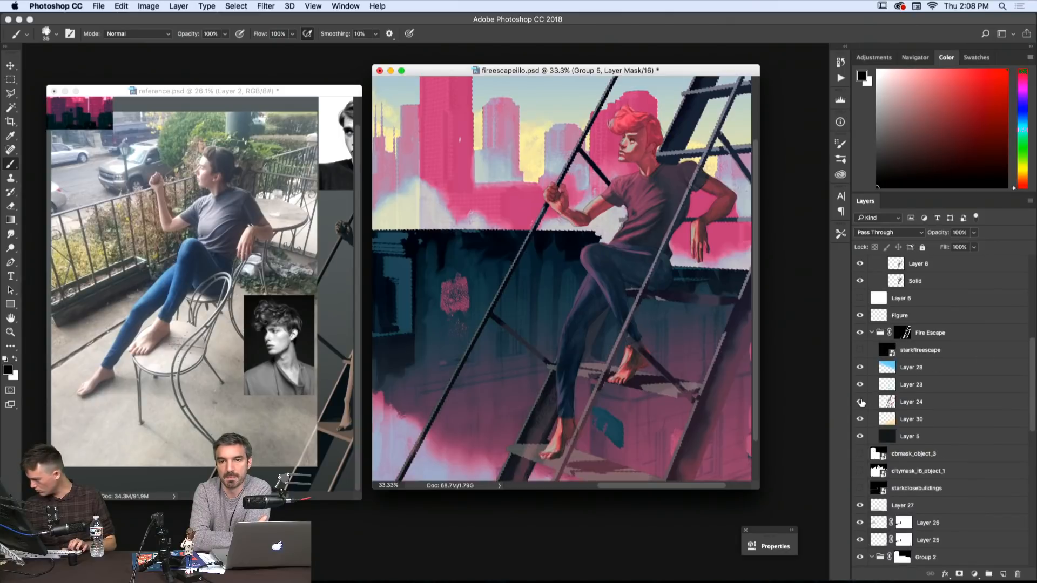
click(860, 402)
click(860, 402)
click(898, 405)
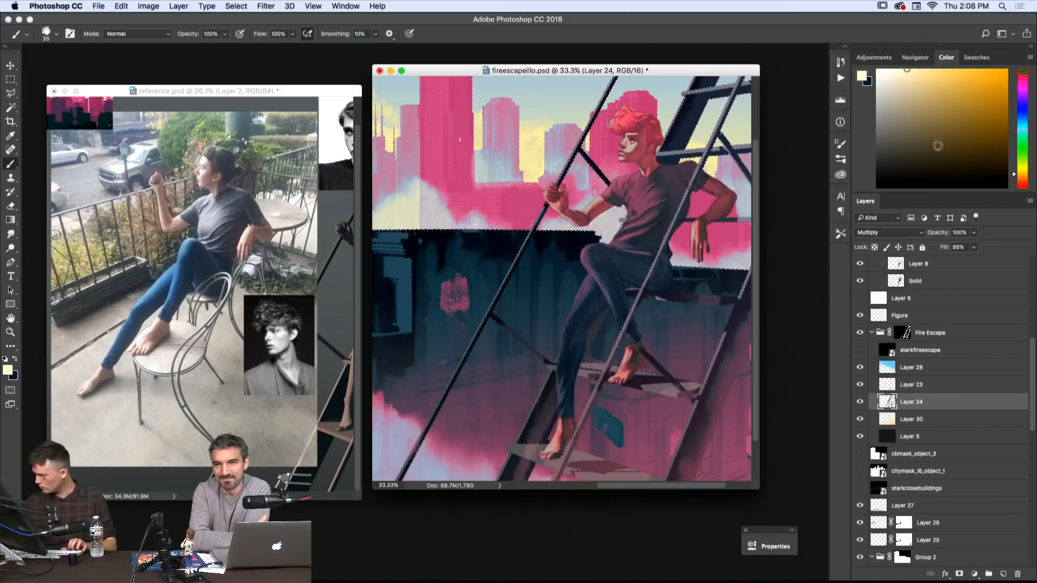
click(937, 153)
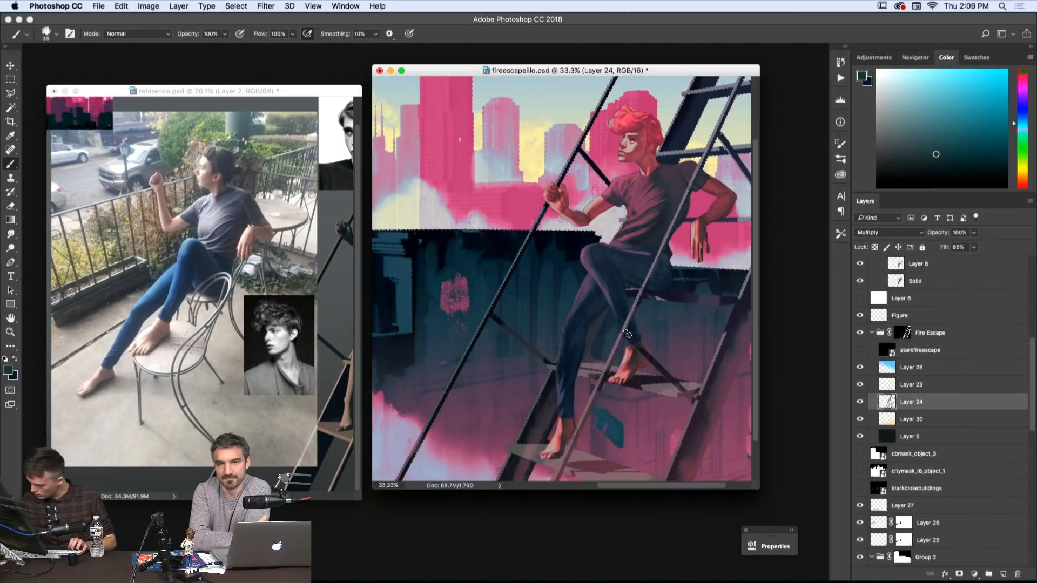
drag(634, 316, 592, 405)
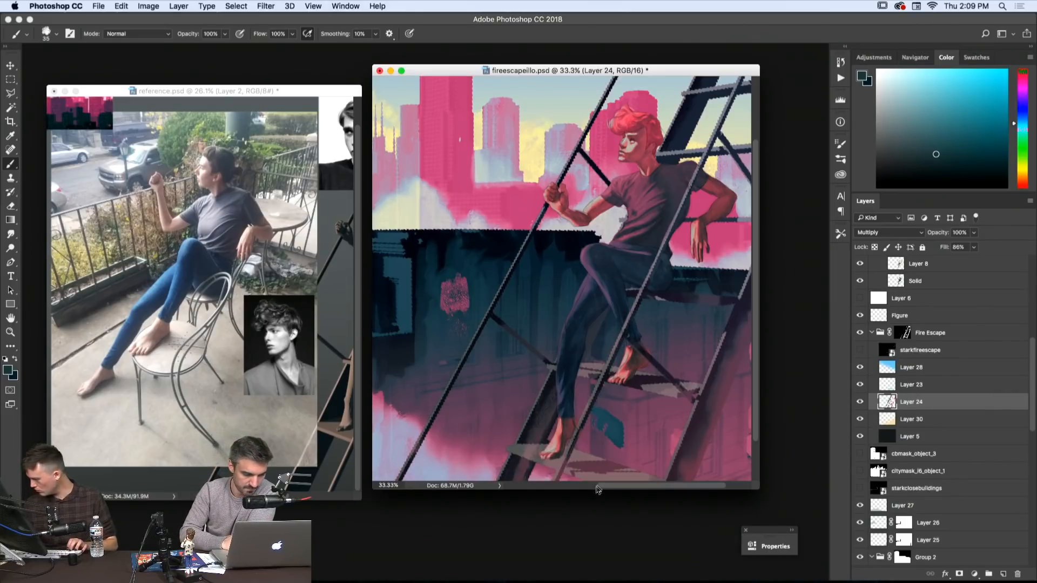
- Select Layer 30 in the Fire Escape group and hide it
key(z)
alt+click(632, 447)
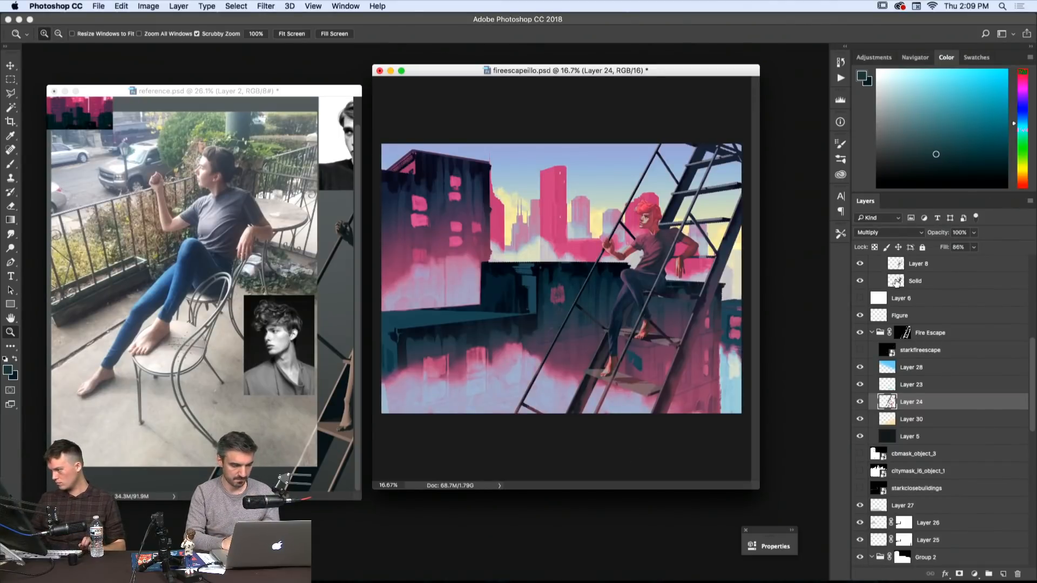
scroll(911, 351, up, 3)
click(897, 422)
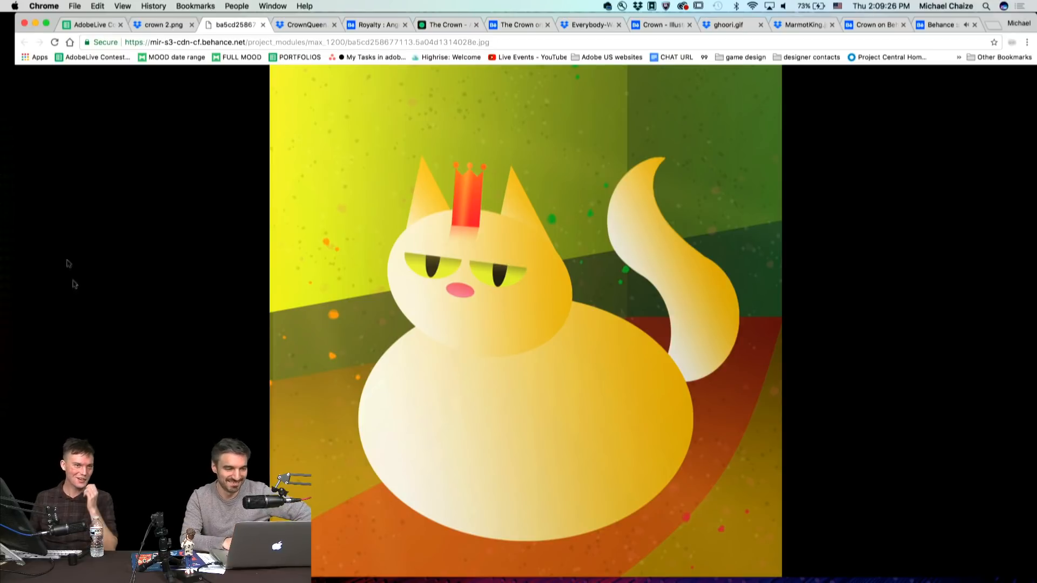
- In Chrome, bring up the page with the crown 2.png image
click(168, 25)
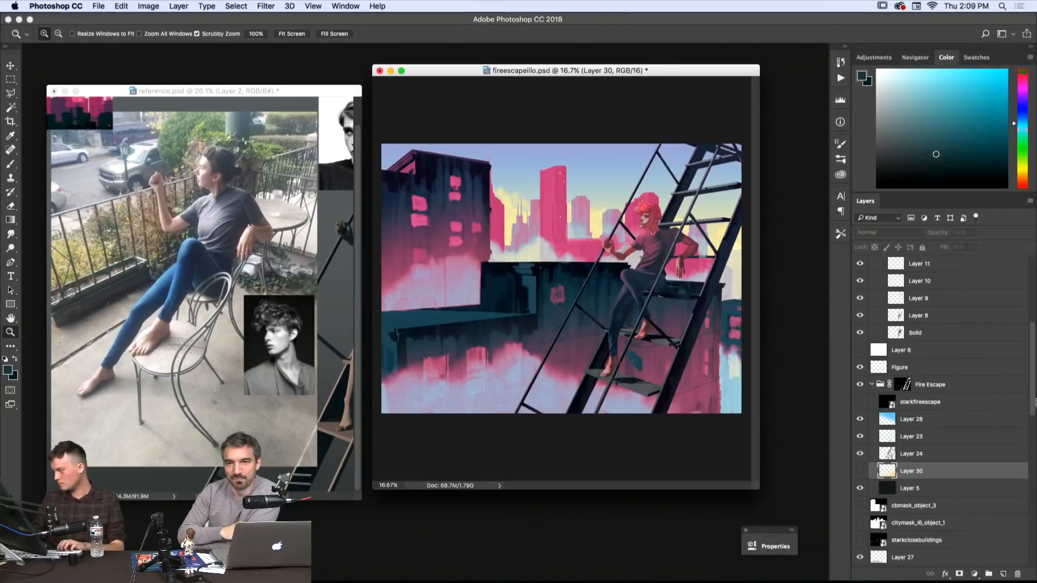
- Select Layer 28 in the Fire Escape group and compare the illustration with and without it
click(890, 422)
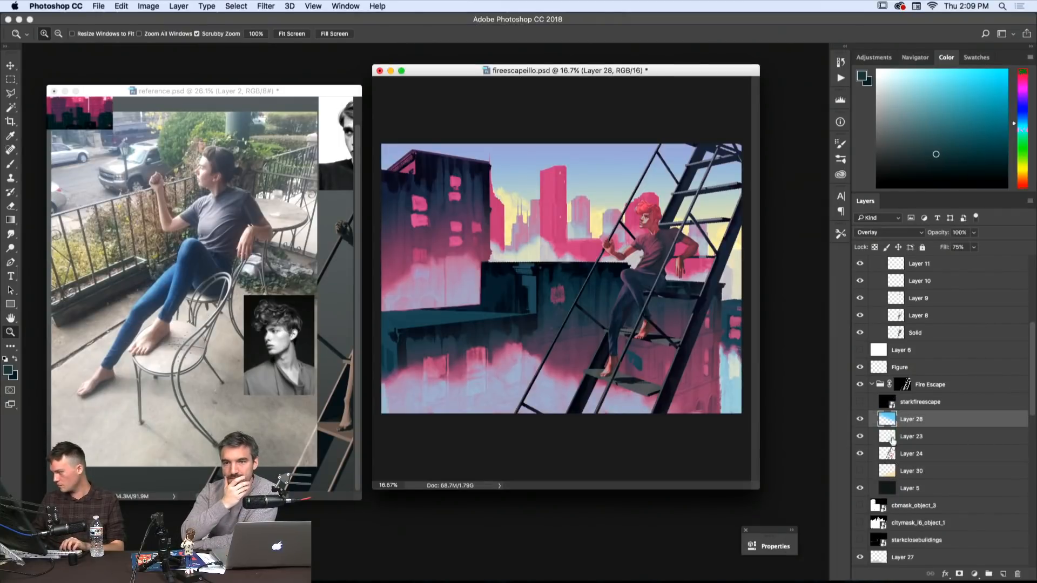
click(859, 421)
click(859, 421)
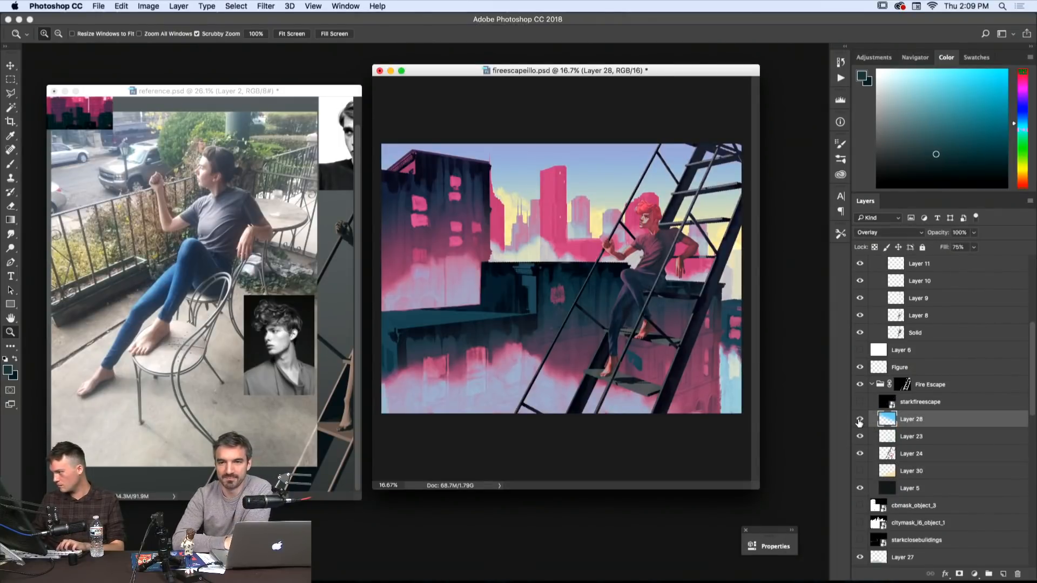
- Ready the Gradient tool with a pale yellow foreground colour and add a new layer above Layer 28 in the Fire Escape group
key(g)
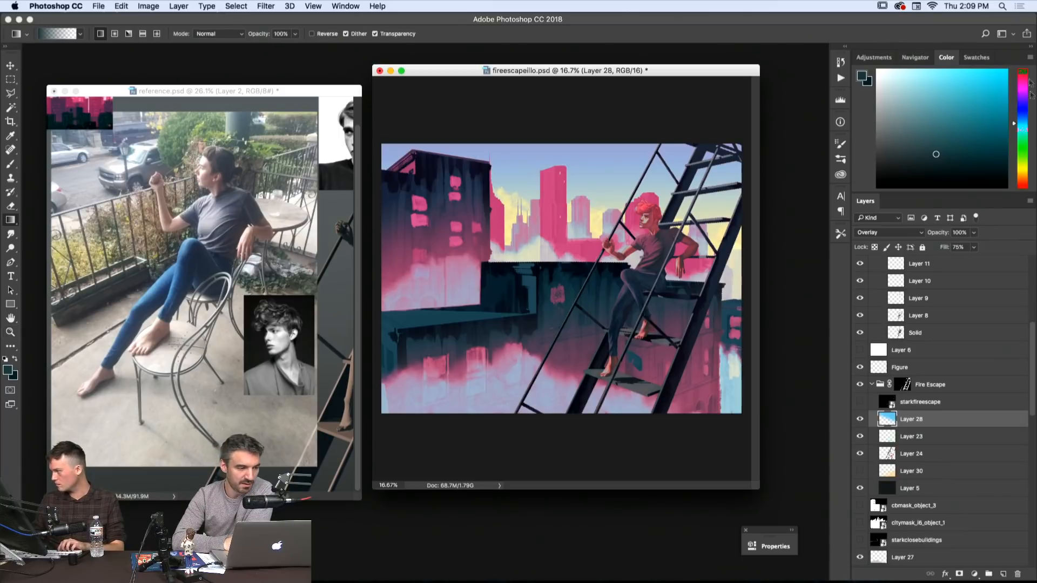
drag(923, 98, 913, 78)
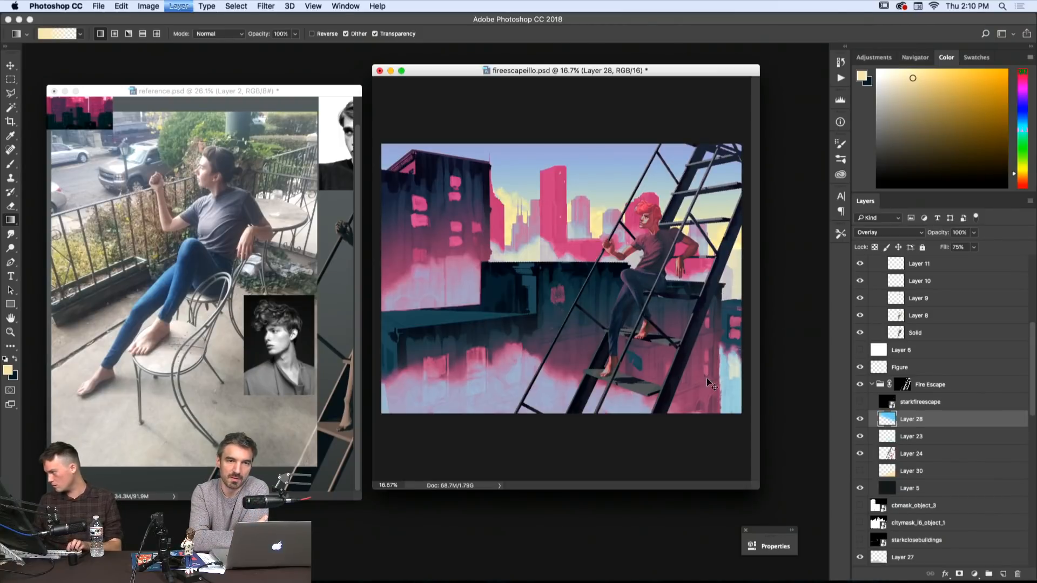
key(super+shift+n)
key(Return)
right_click(684, 194)
key(Return)
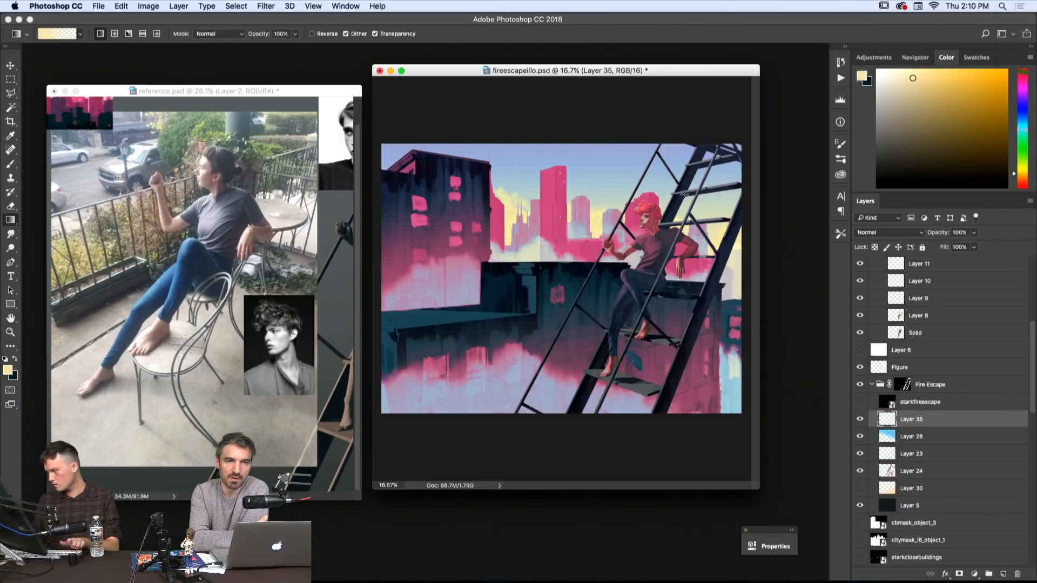
- Draw a pale yellow gradient fading down from the fire escape's upper end on Layer 35, and set the layer's fill to 30%
drag(682, 156, 624, 313)
key(super+z)
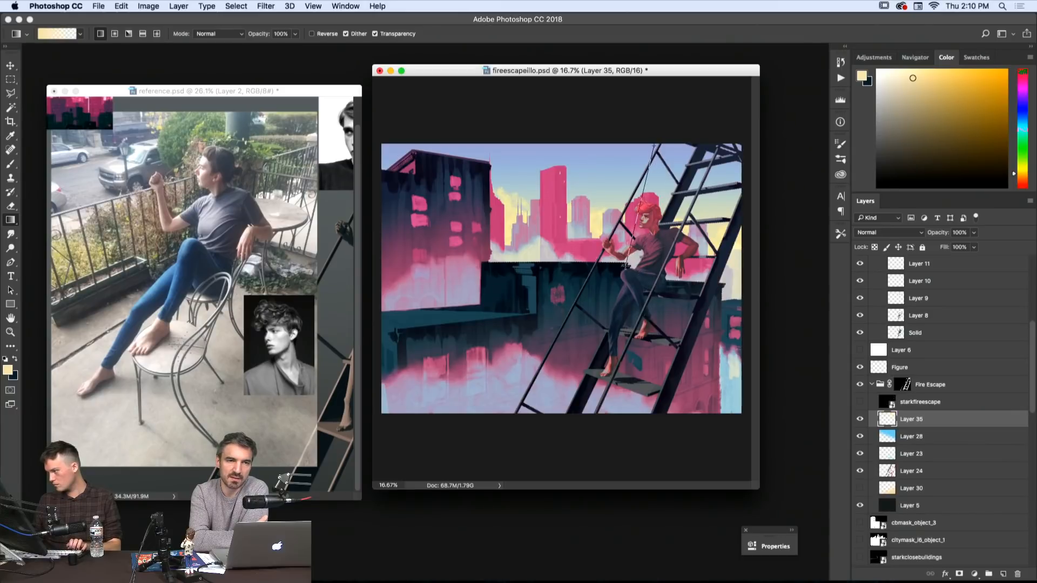
key(super+z)
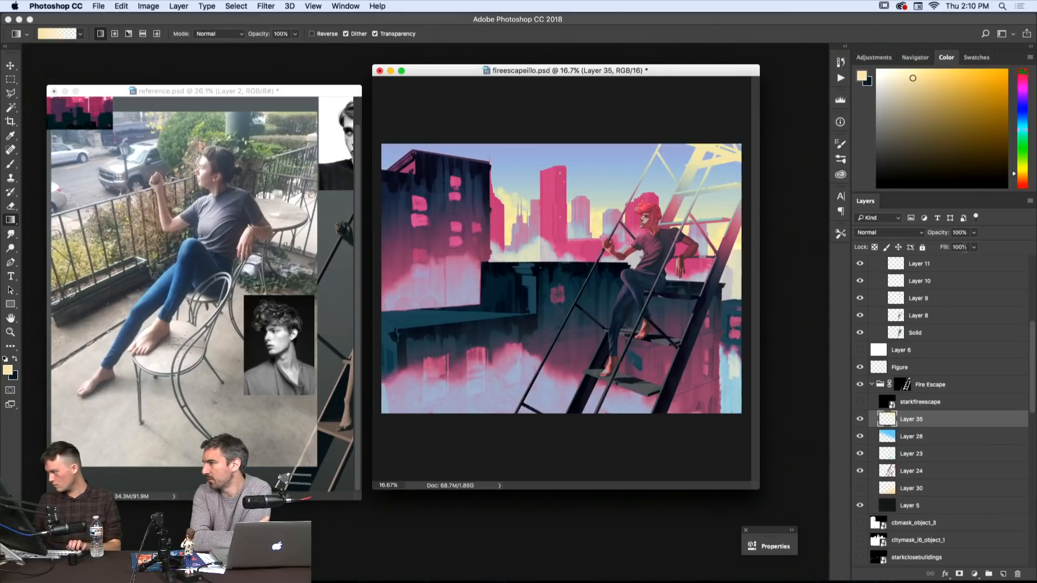
click(974, 247)
drag(971, 263, 939, 264)
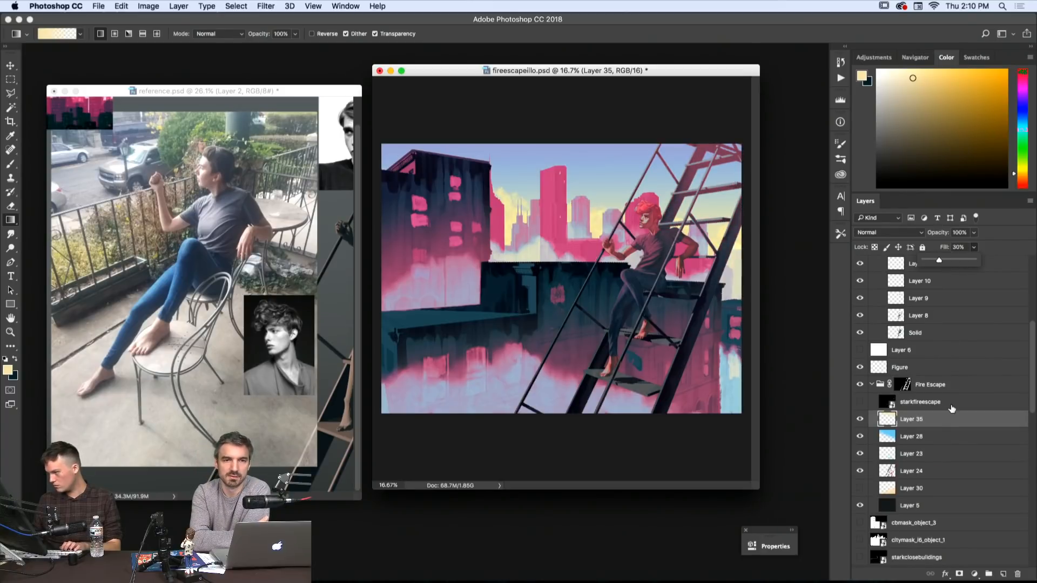
- Strengthen the distant buildings' shading by setting Layer 17 in Group 3 to 100% opacity and 48% fill
scroll(949, 405, up, 5)
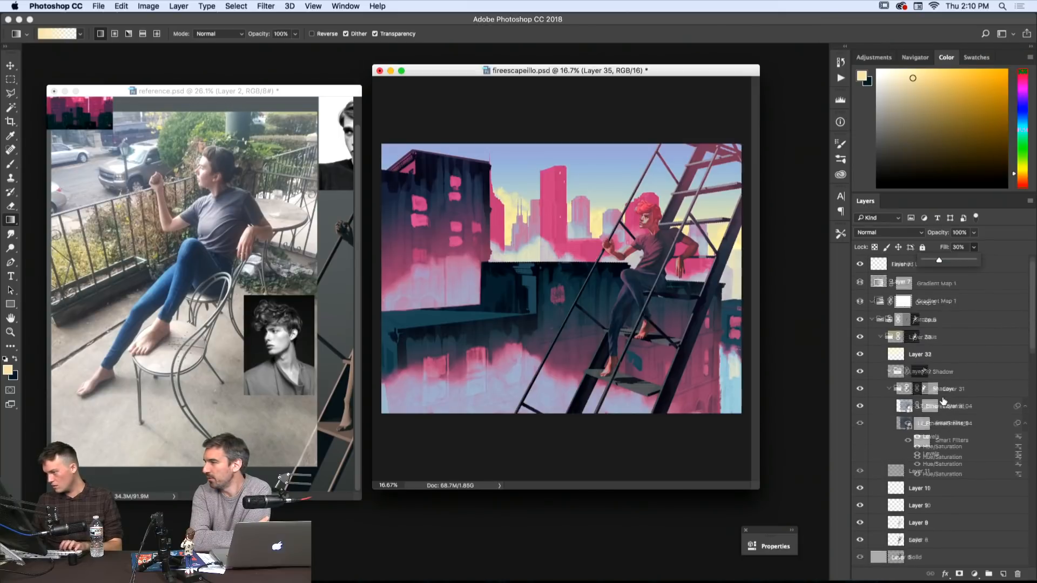
scroll(948, 406, down, 2)
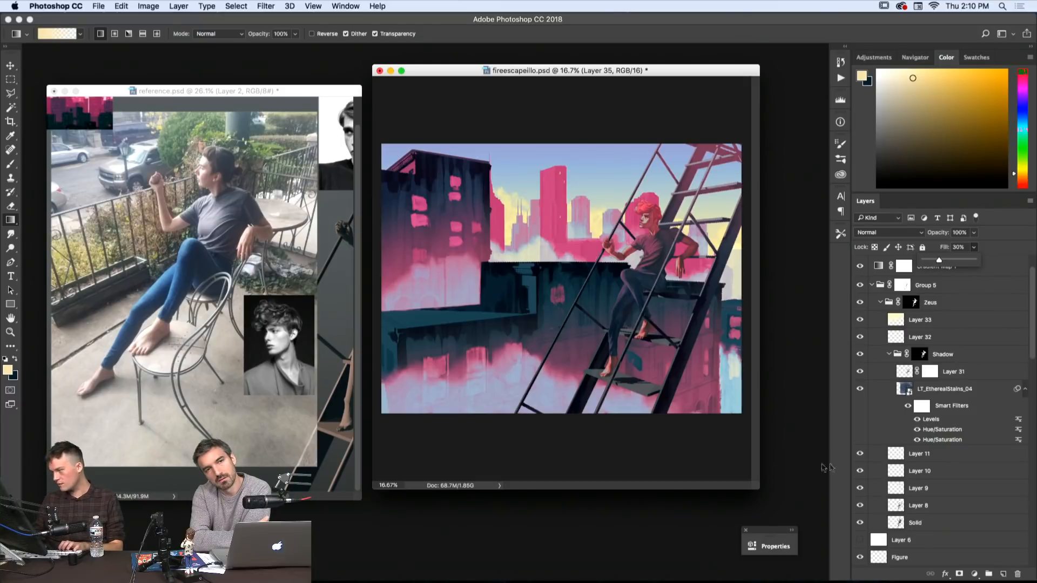
scroll(916, 421, down, 10)
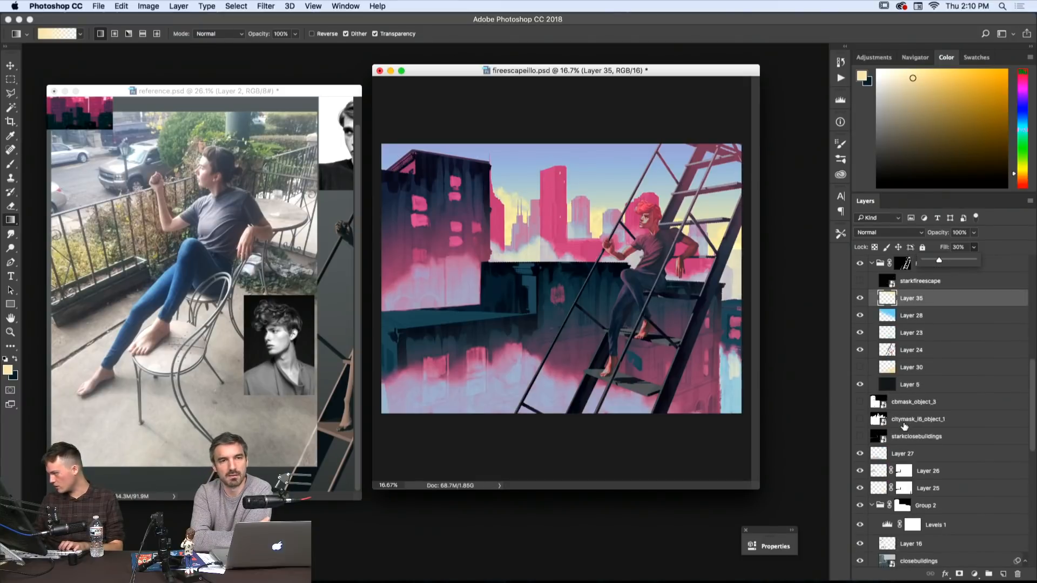
scroll(900, 427, down, 10)
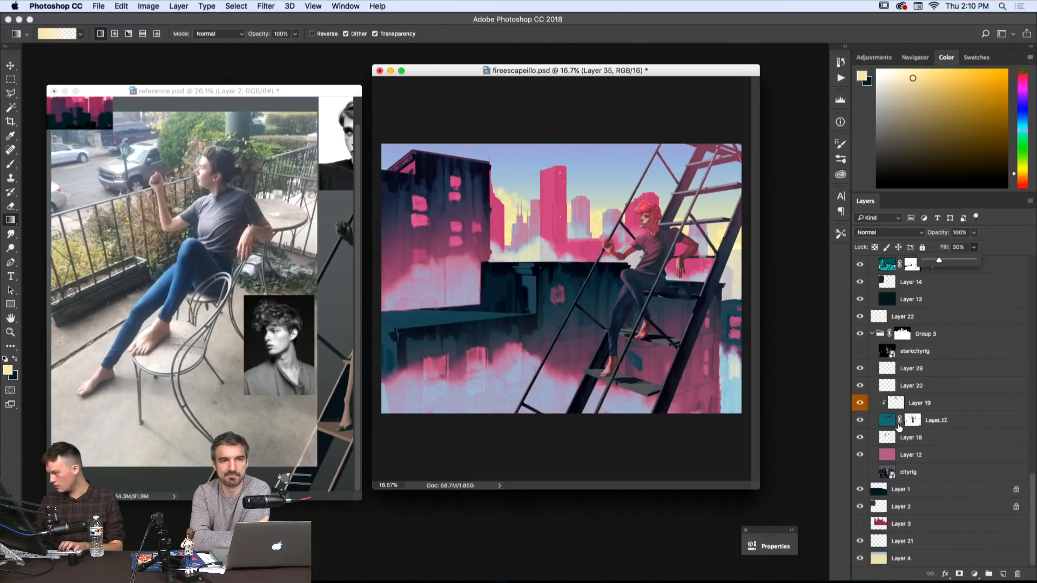
scroll(895, 431, up, 3)
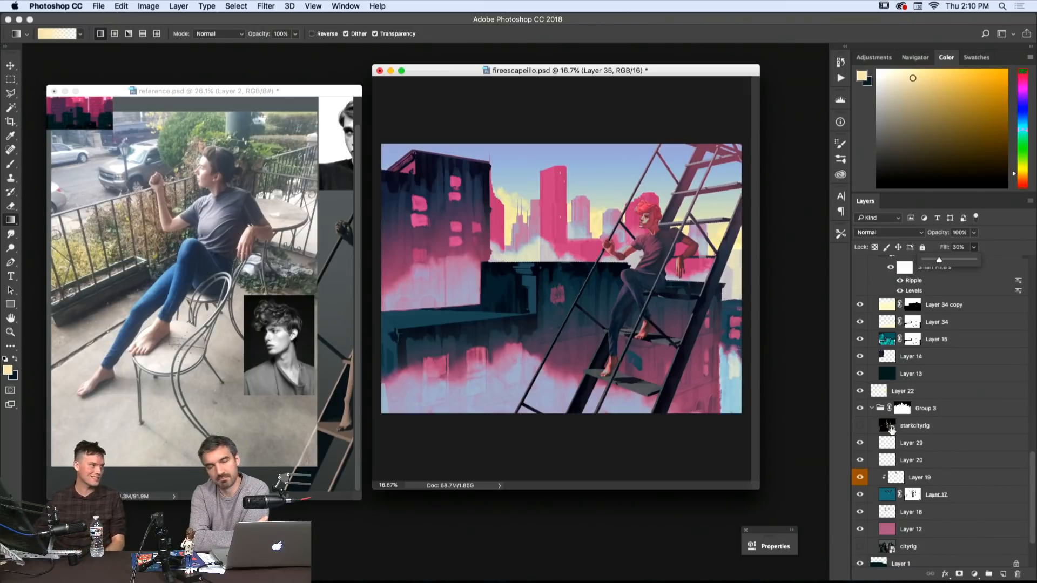
scroll(885, 351, down, 2)
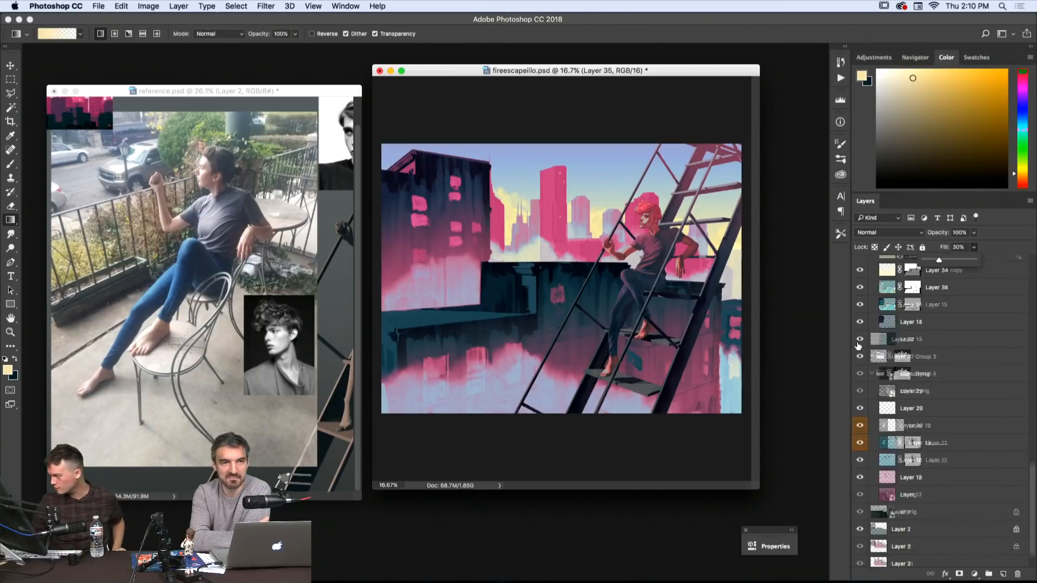
scroll(905, 437, up, 1)
scroll(903, 440, down, 2)
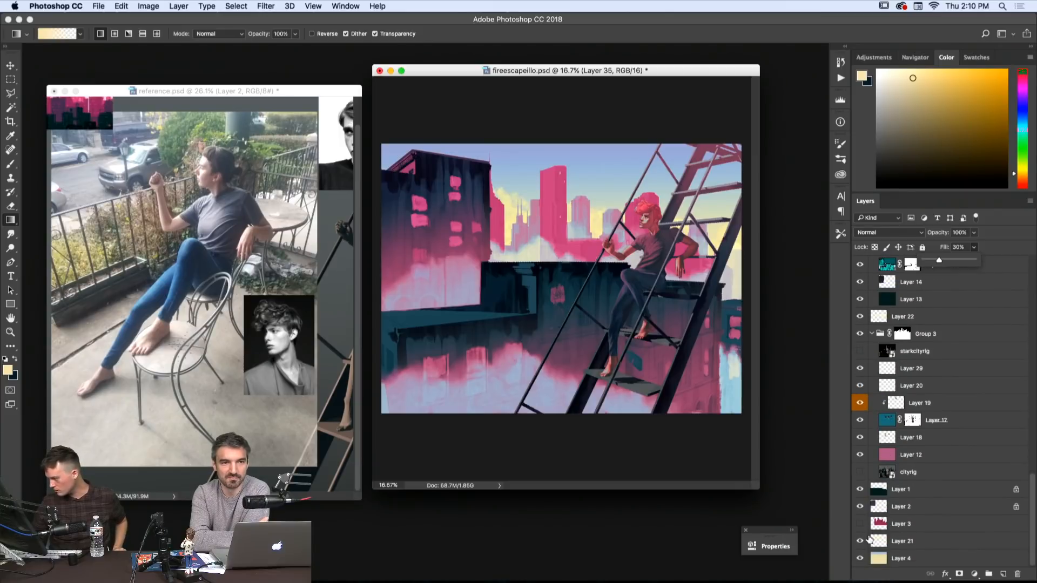
scroll(880, 486, up, 2)
click(860, 462)
click(860, 461)
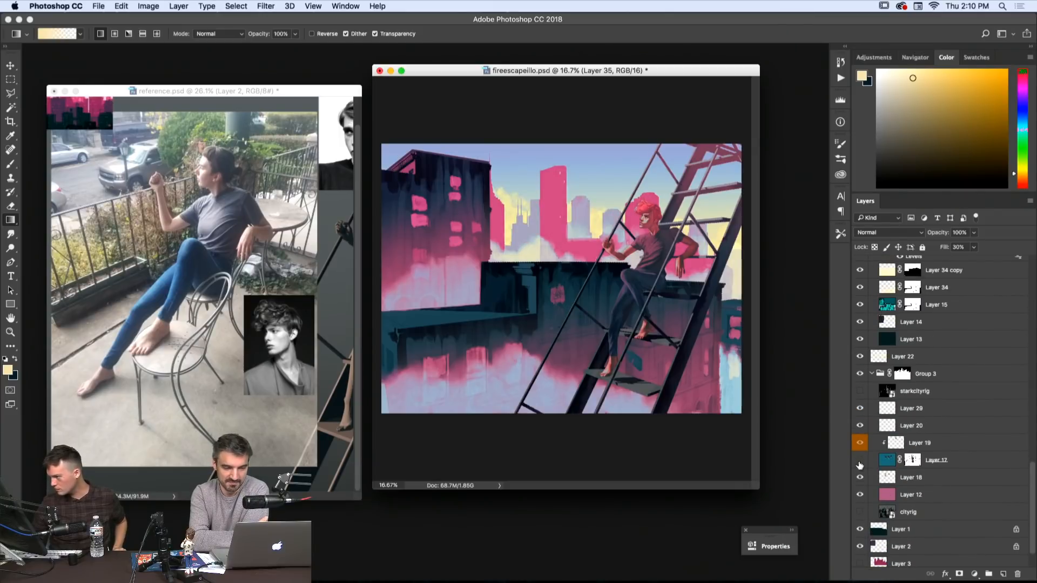
click(889, 460)
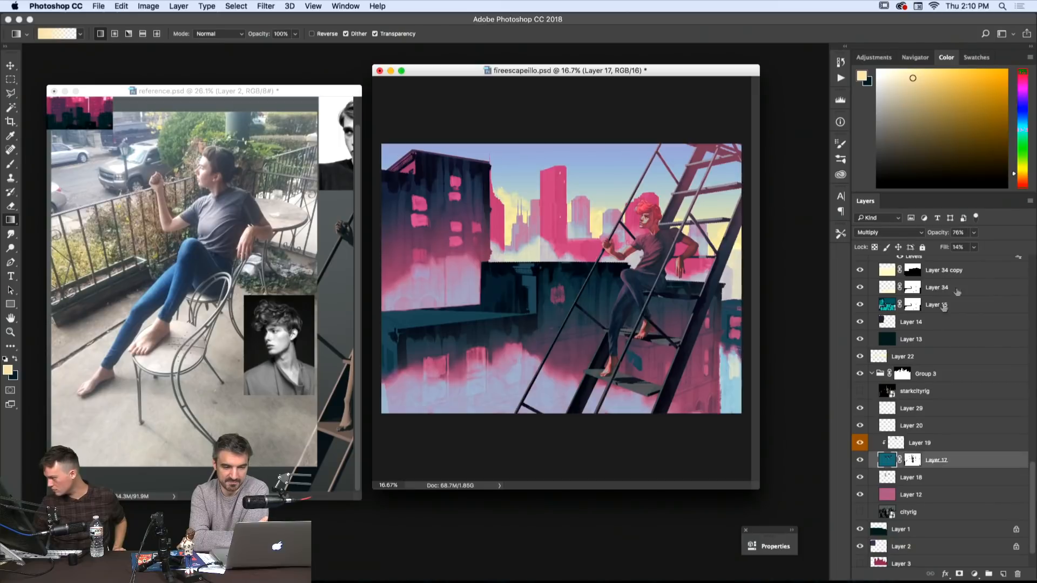
drag(974, 234, 990, 260)
super+click(912, 460)
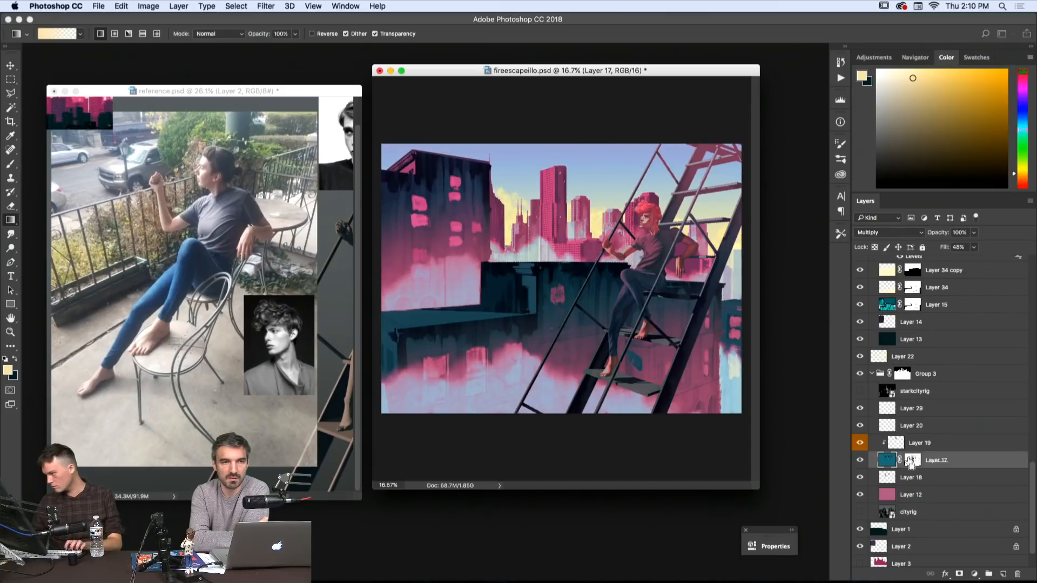
click(966, 446)
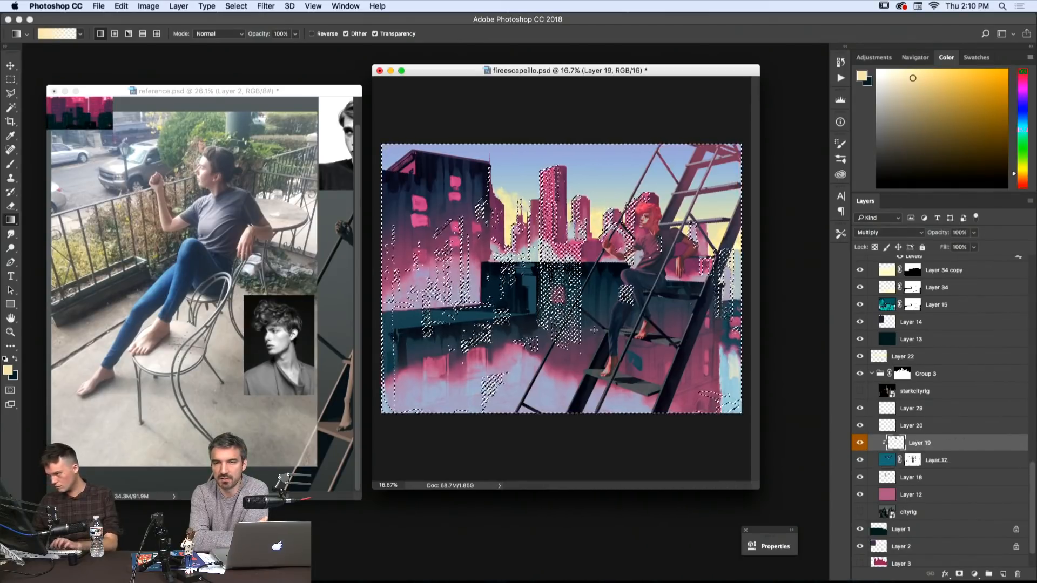
key(m)
key(super+d)
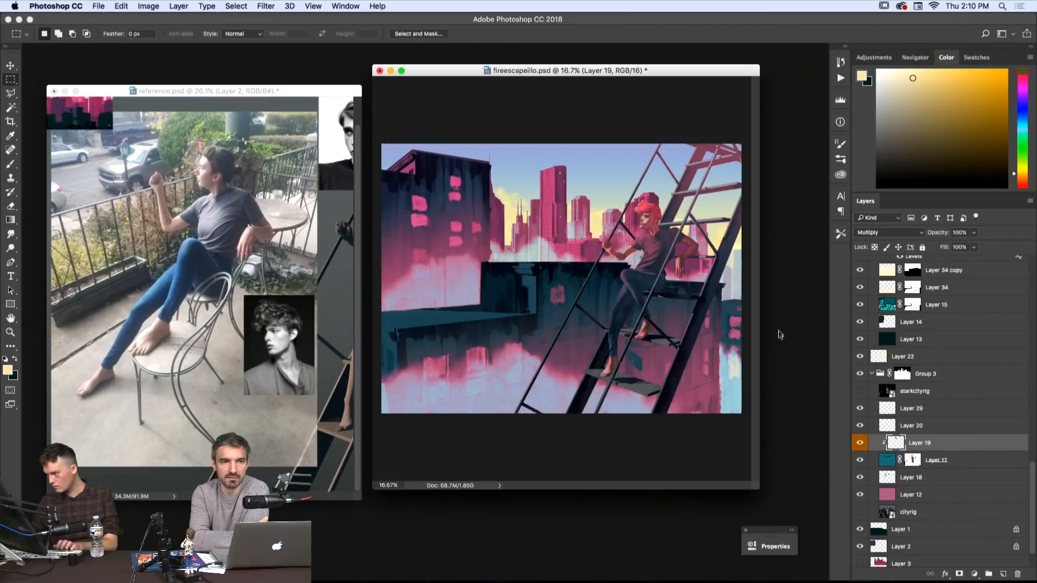
- Activate Group 5's layer mask and touch it up with a black brush where the rail passes the figure's raised fist
key(z)
drag(605, 242, 700, 265)
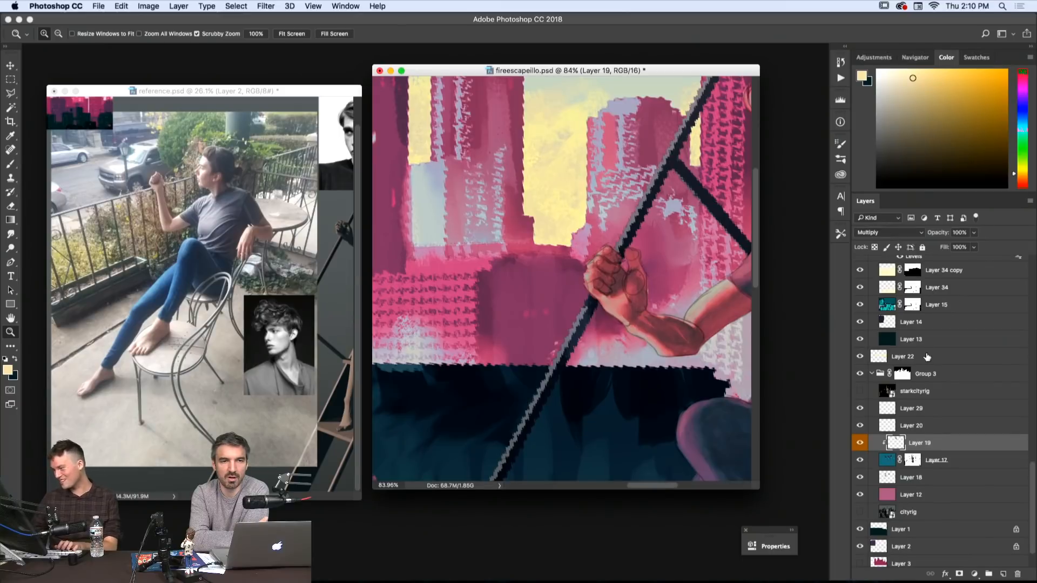
scroll(912, 331, up, 3)
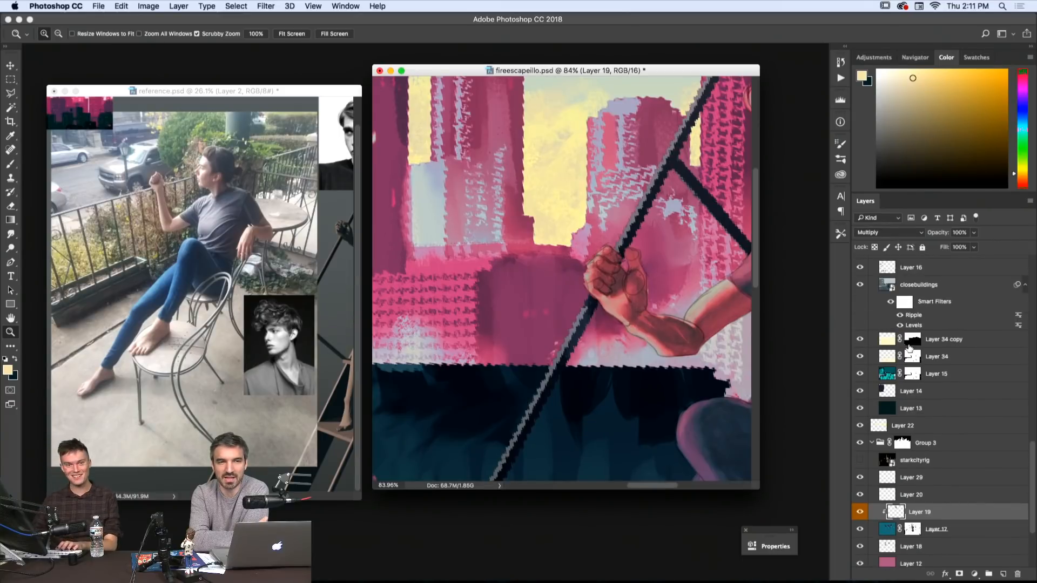
scroll(904, 339, up, 3)
scroll(899, 345, up, 10)
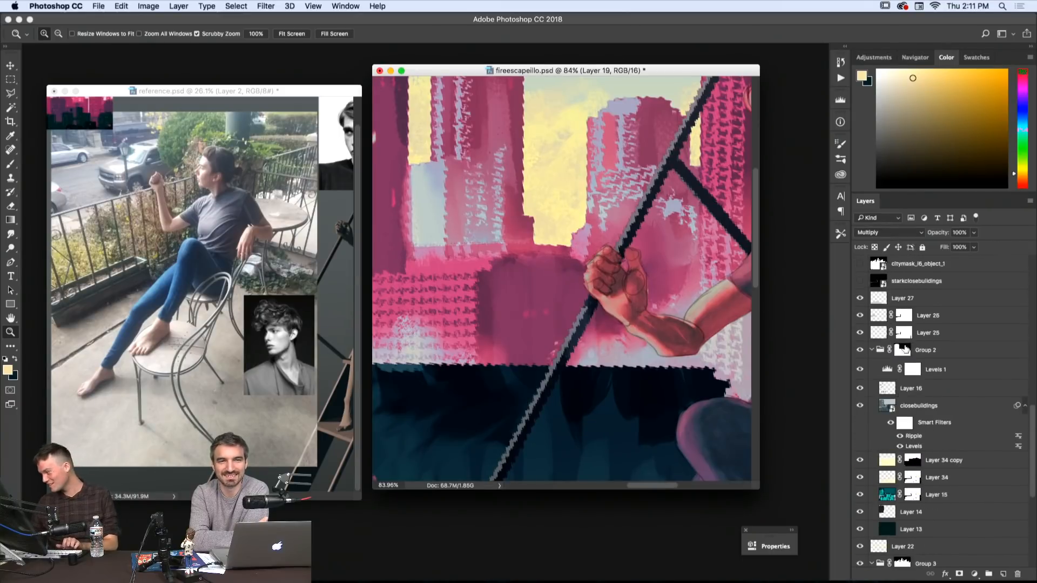
scroll(898, 354, up, 5)
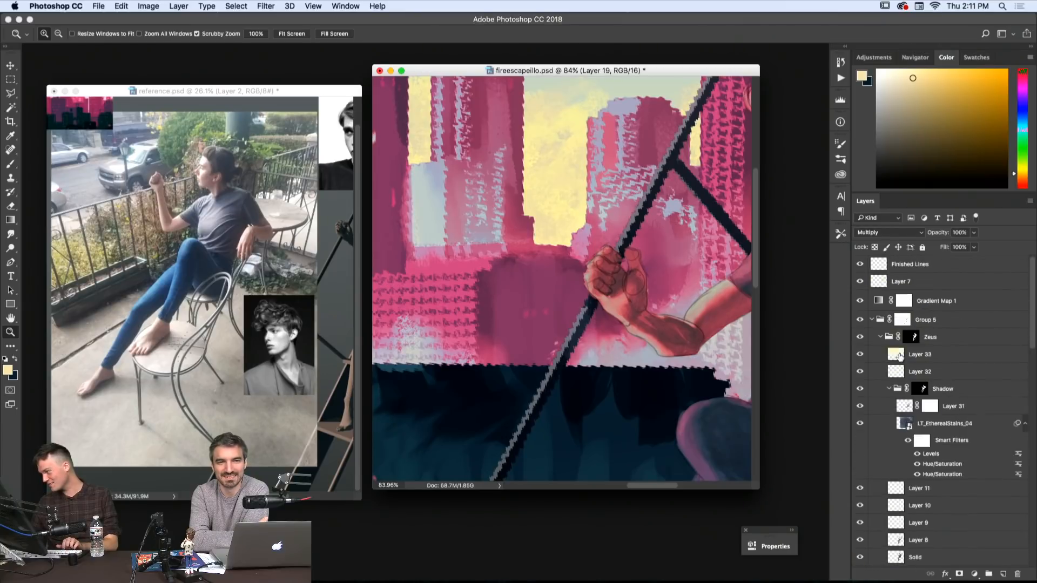
click(903, 319)
key(b)
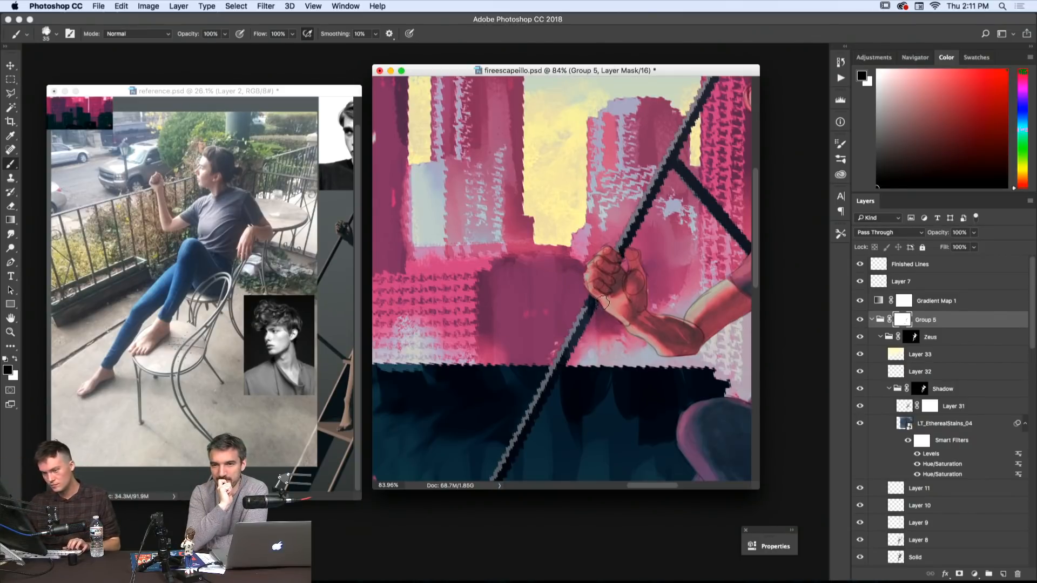
key(x)
key(x)
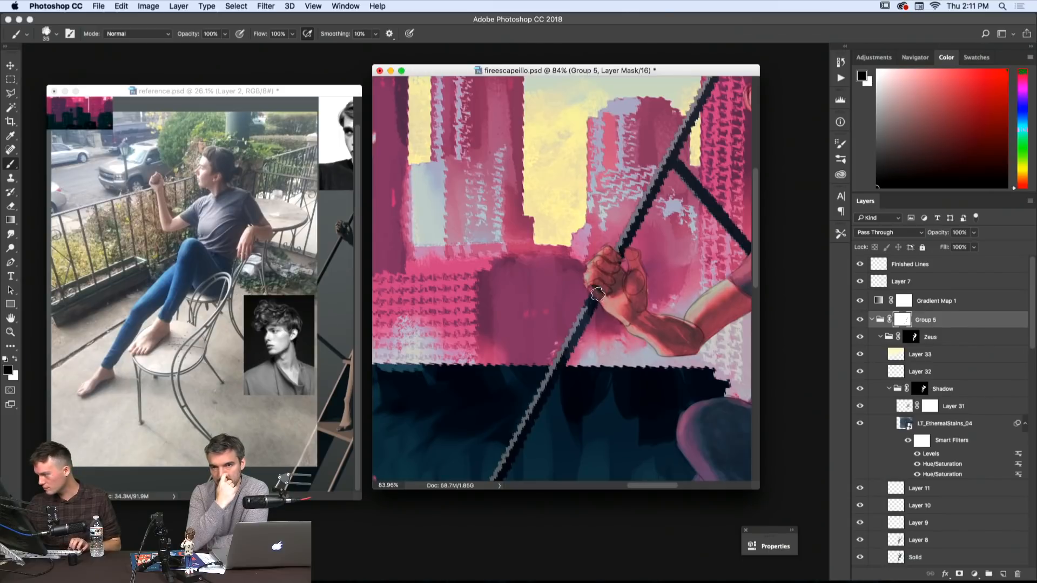
key(super+z)
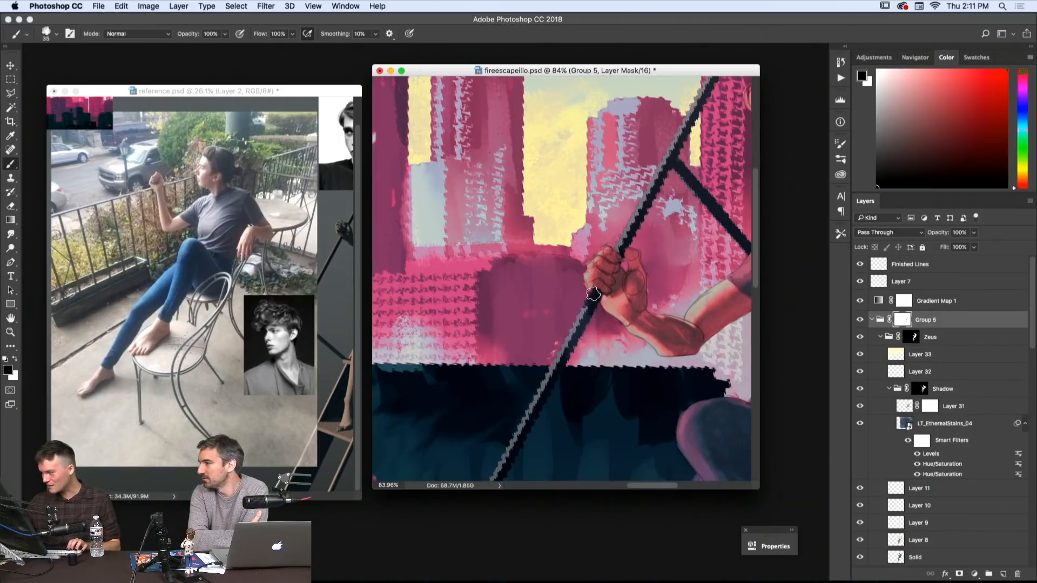
key(x)
- Add a new layer above Layer 19 in Group 3 and clip it to the layers below with a clipping mask
key(z)
drag(646, 327, 578, 330)
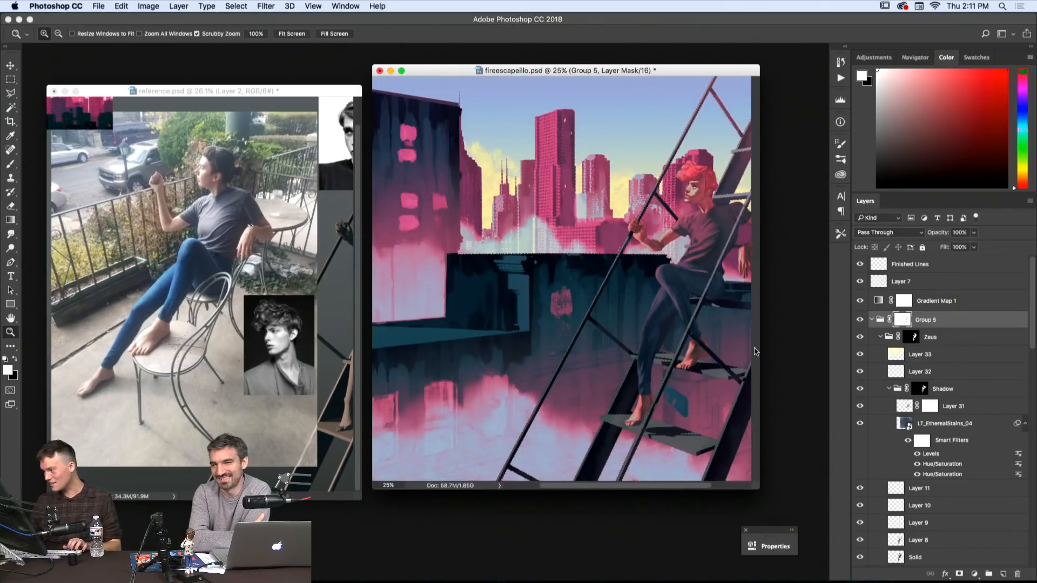
scroll(1004, 352, down, 6)
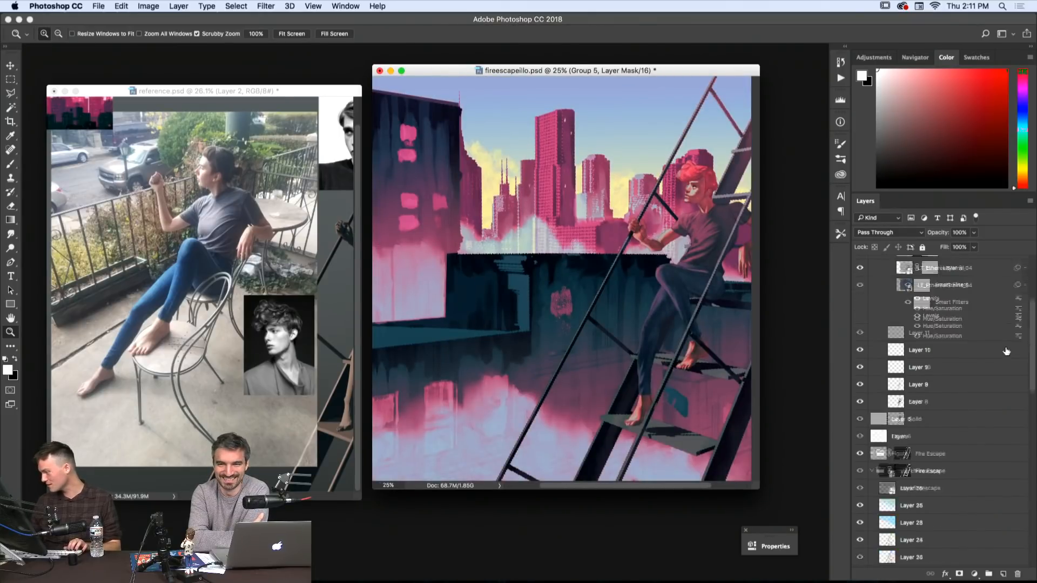
alt+click(651, 265)
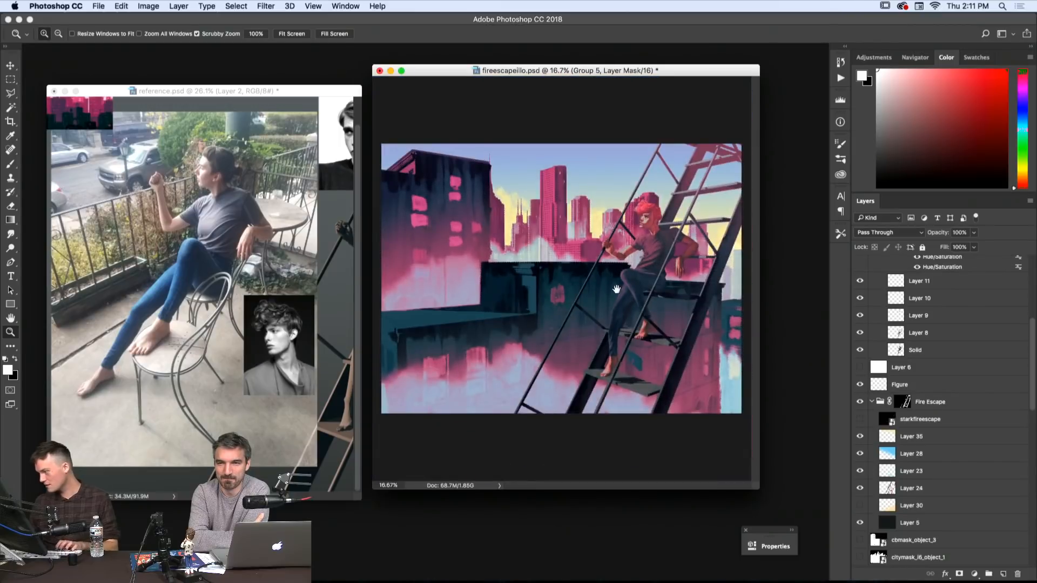
scroll(934, 452, down, 15)
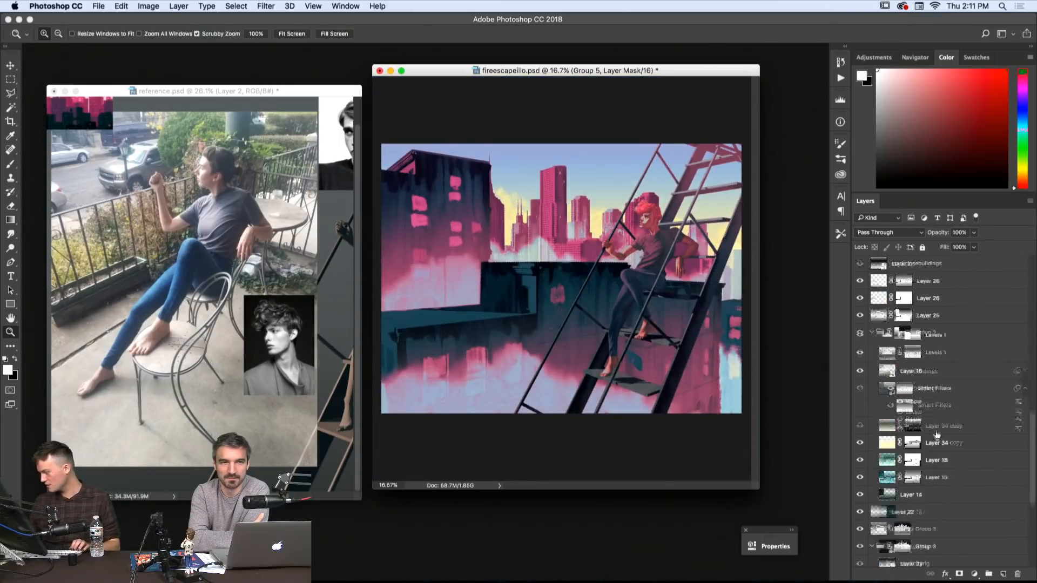
scroll(923, 464, down, 1)
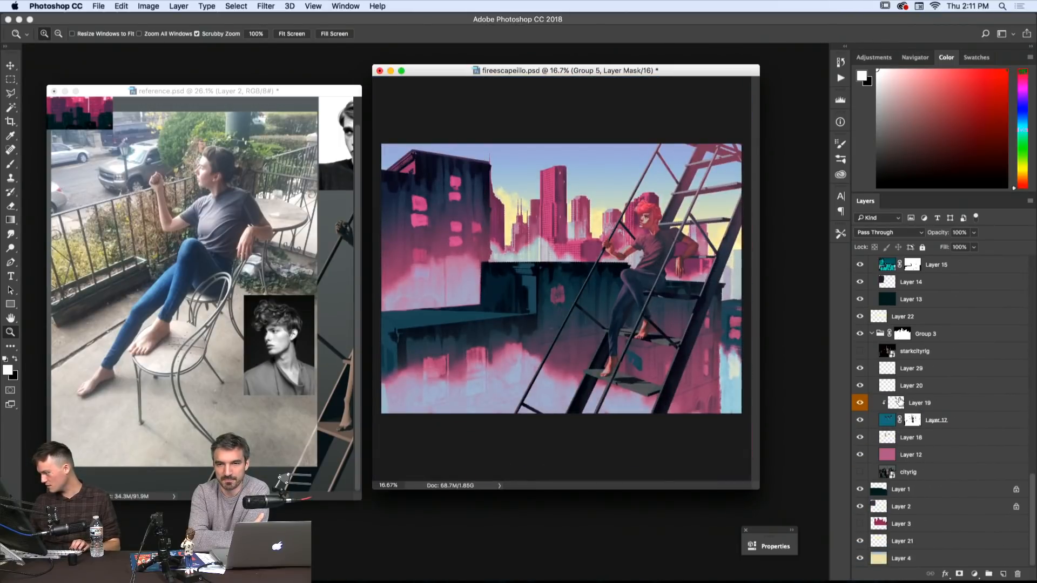
click(899, 404)
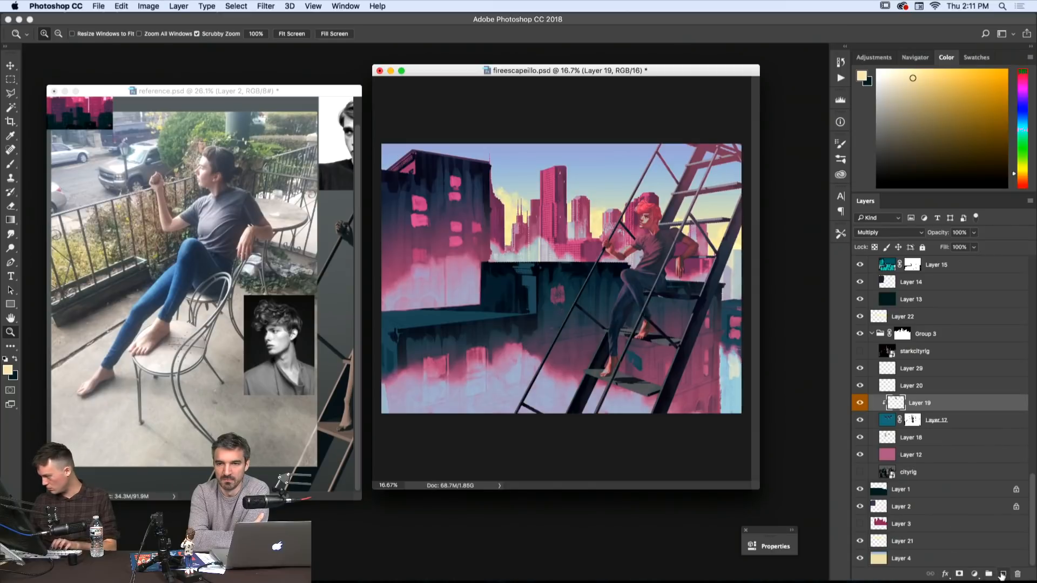
click(1002, 574)
right_click(888, 404)
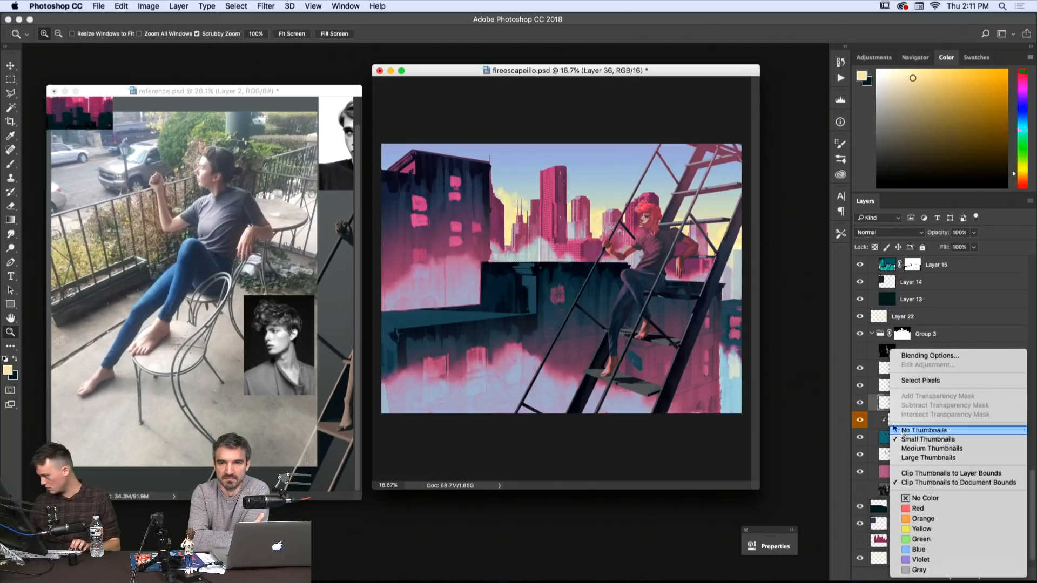
right_click(900, 404)
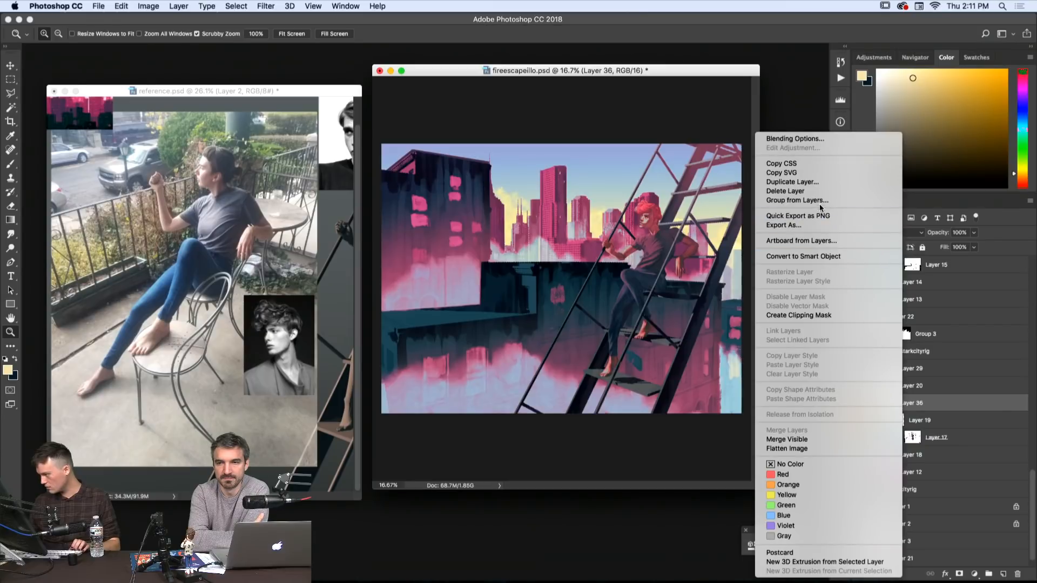
click(799, 315)
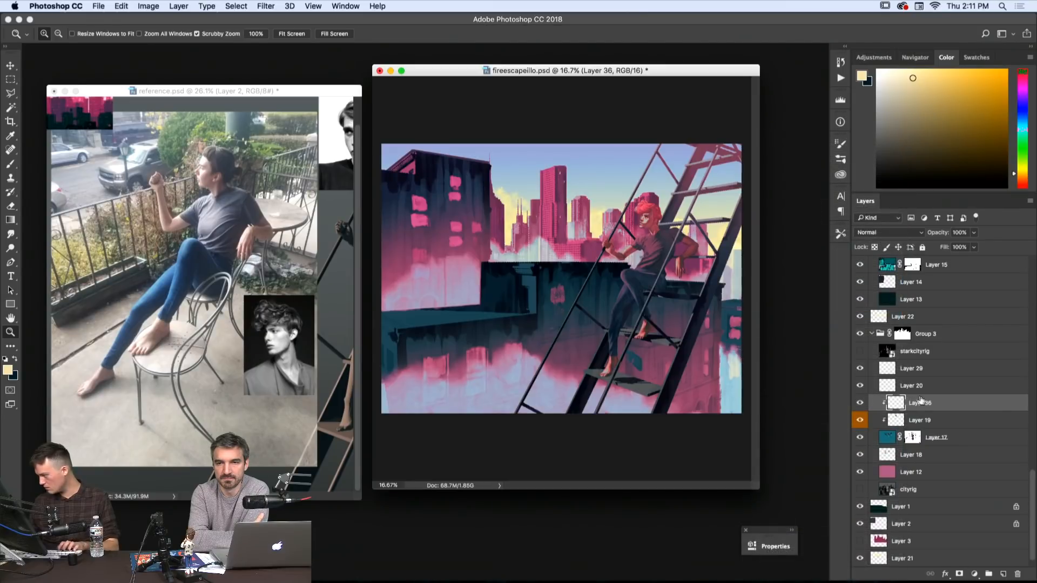
- Try pale yellow gradients fading upward over the distant buildings on Layer 36, and undo both
key(g)
drag(590, 264, 567, 148)
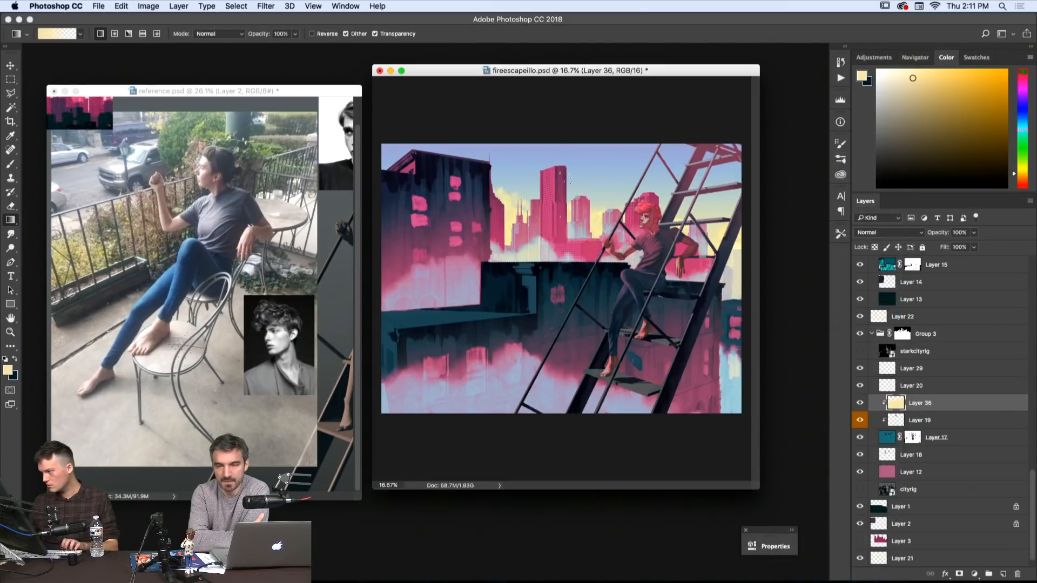
key(super+z)
drag(589, 274, 571, 224)
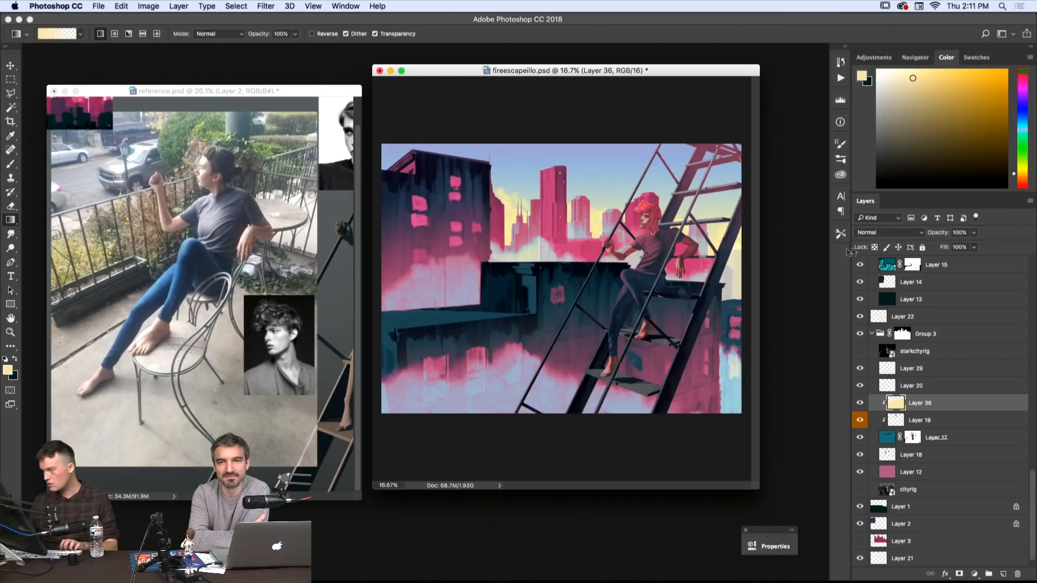
key(super+z)
- Choose a lighter cream foreground colour and draw a gradient on Layer 36 fading upward from the base of the distant buildings
click(898, 69)
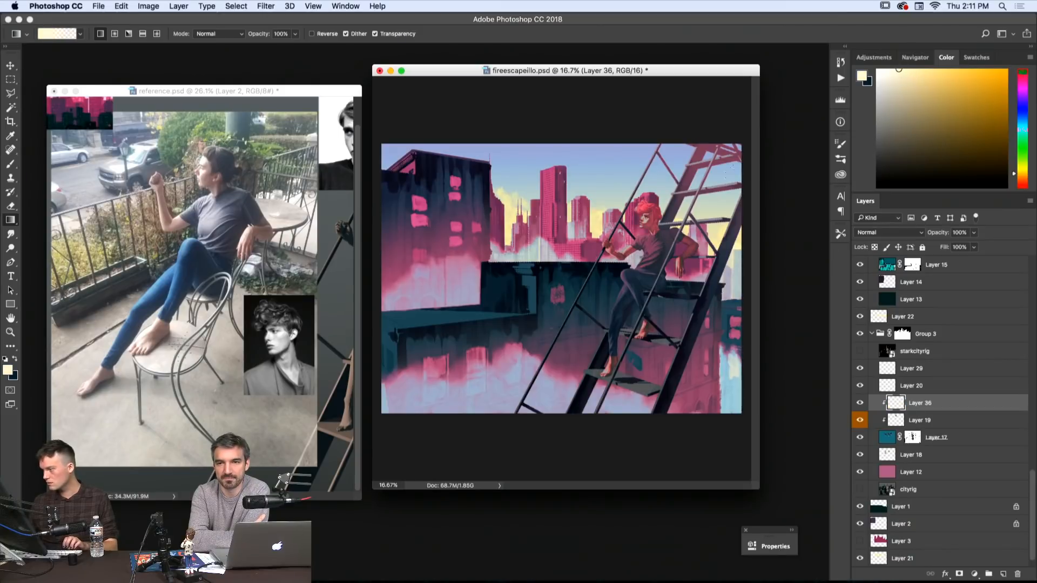
drag(597, 259, 575, 212)
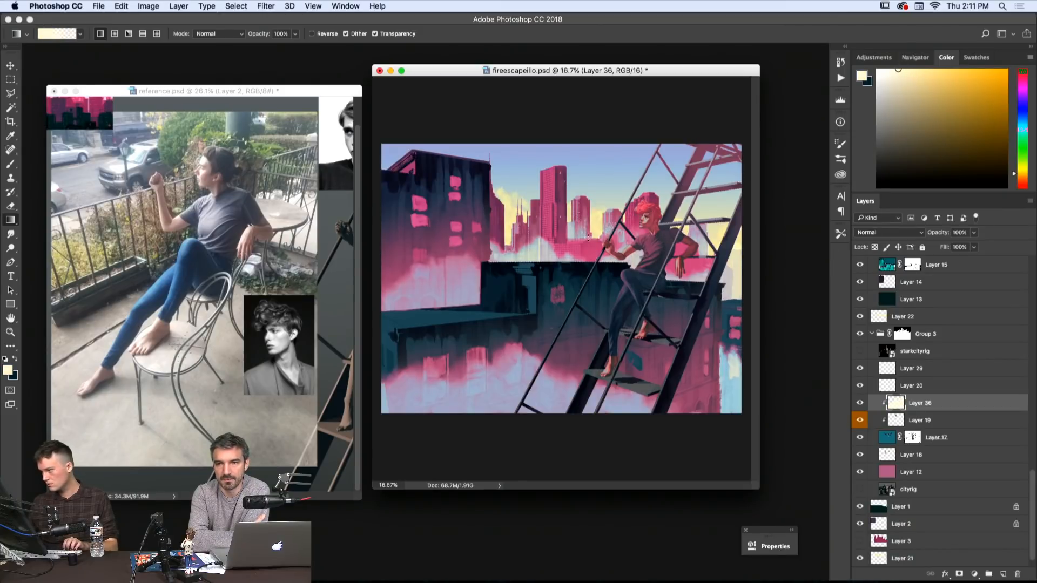
key(super+z)
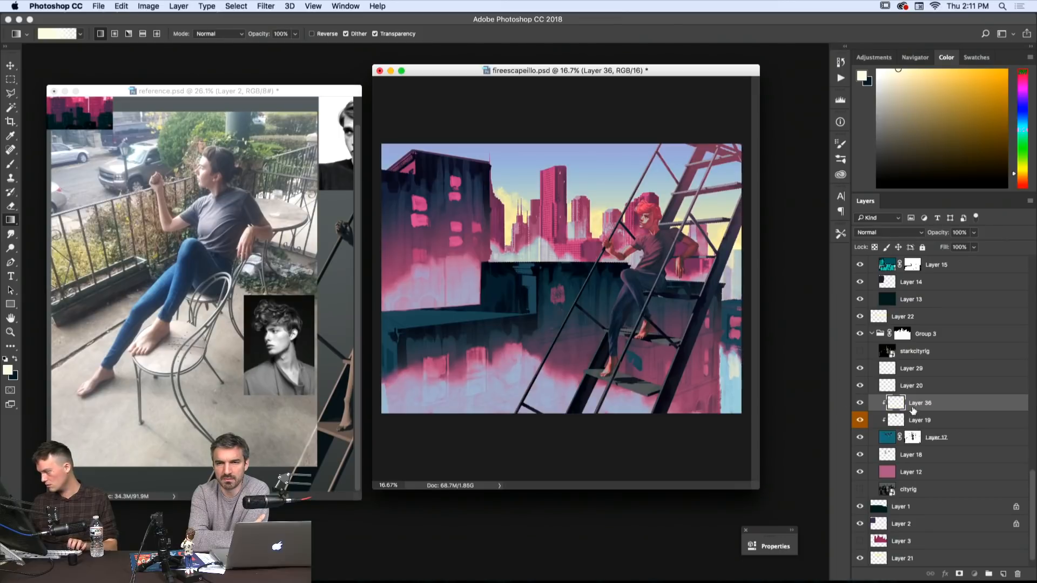
mouse_move(913, 406)
mouse_down()
mouse_move(909, 394)
mouse_move(909, 403)
mouse_up()
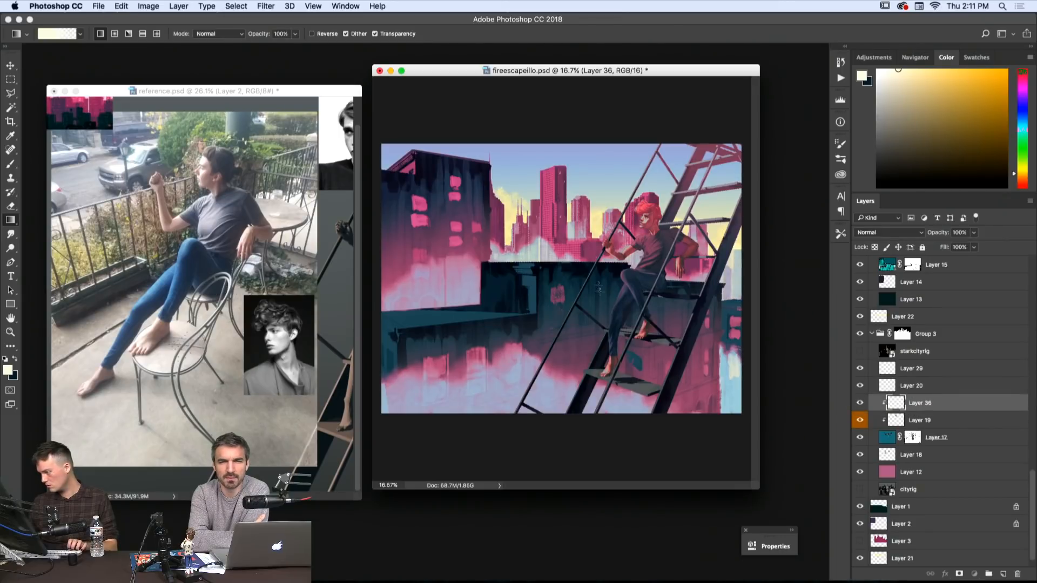
drag(590, 246, 573, 173)
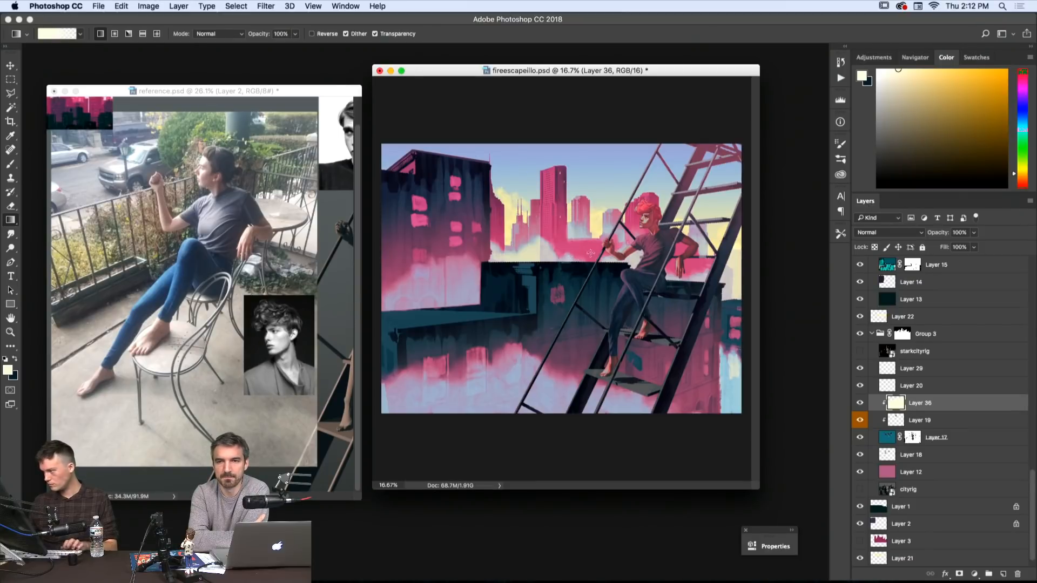
key(m)
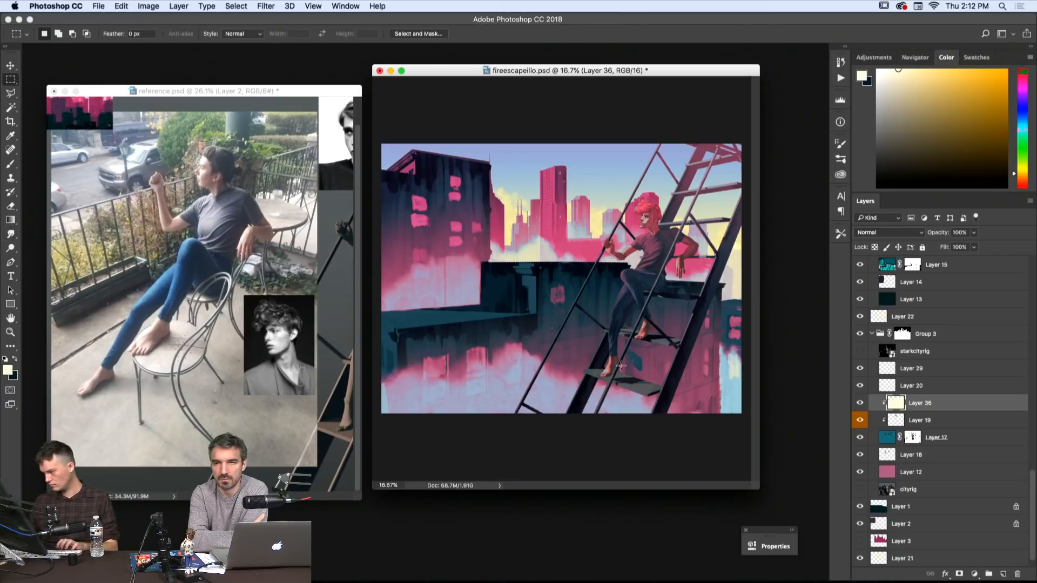
scroll(899, 382, up, 6)
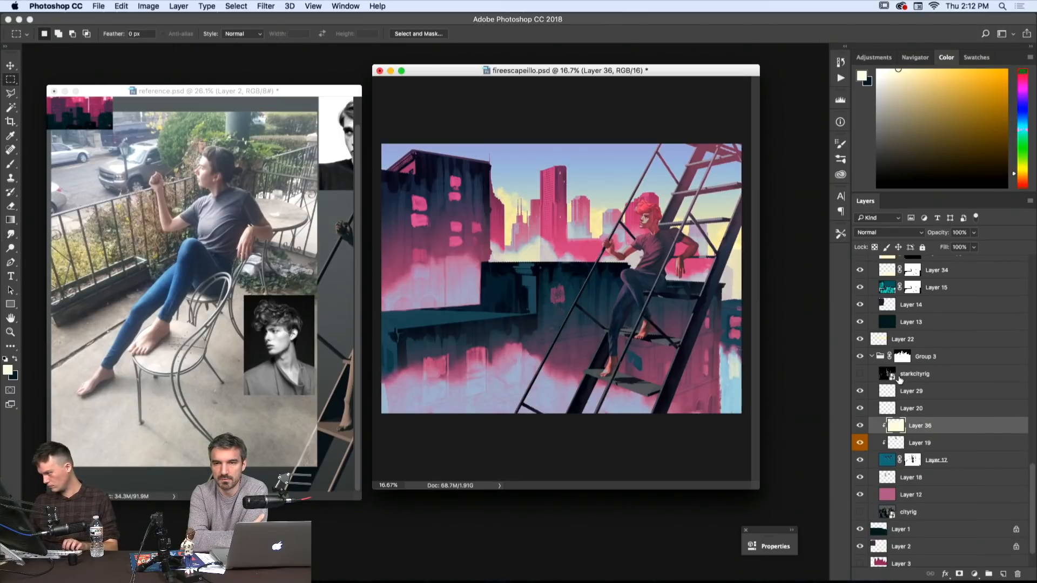
scroll(898, 383, up, 3)
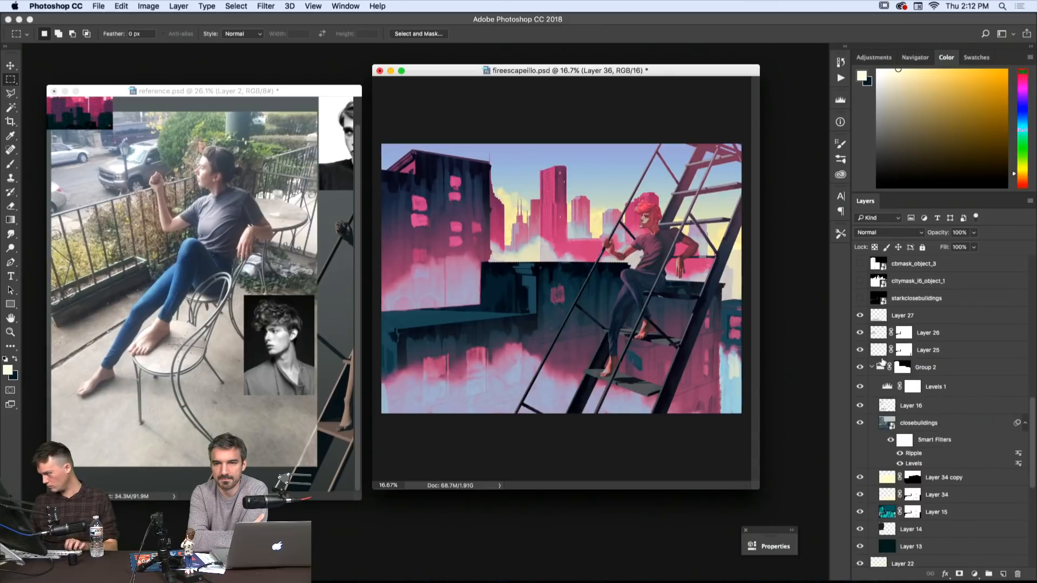
scroll(880, 370, down, 6)
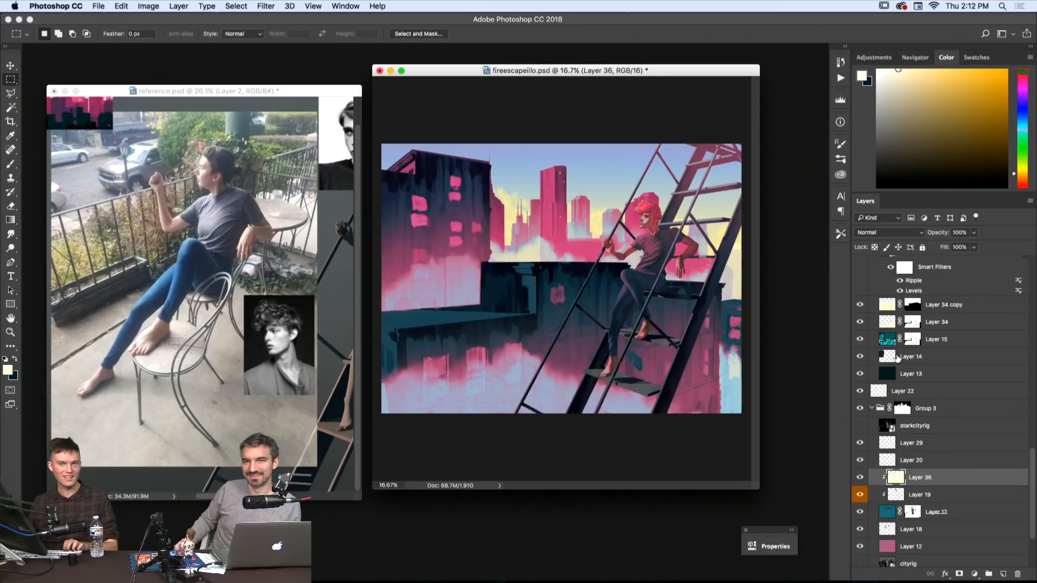
scroll(896, 357, down, 2)
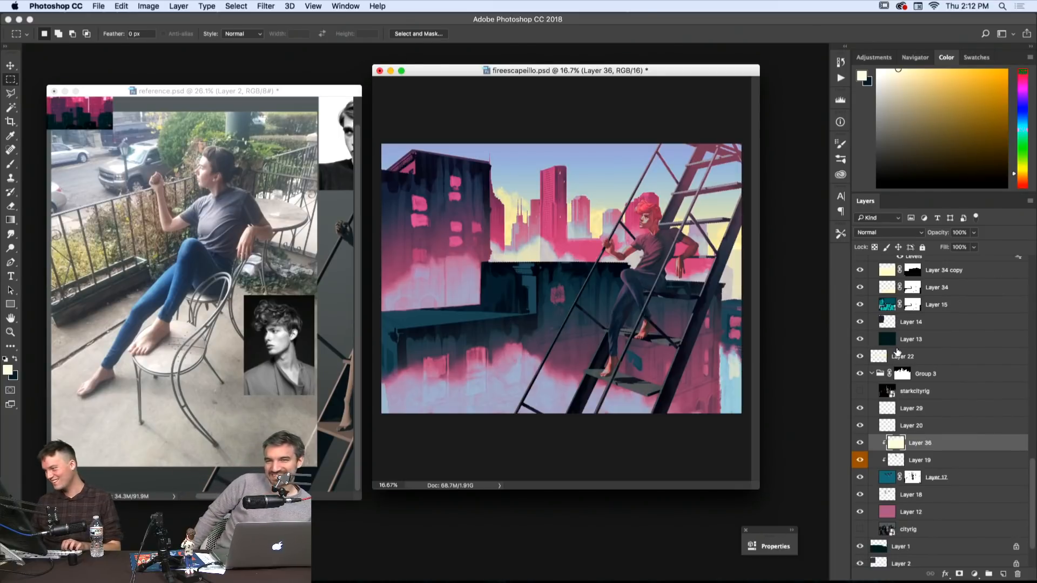
scroll(897, 350, down, 3)
- Activate the Shadow group's layer mask in the Zeus group and ready a white brush at the figure's raised fist
key(z)
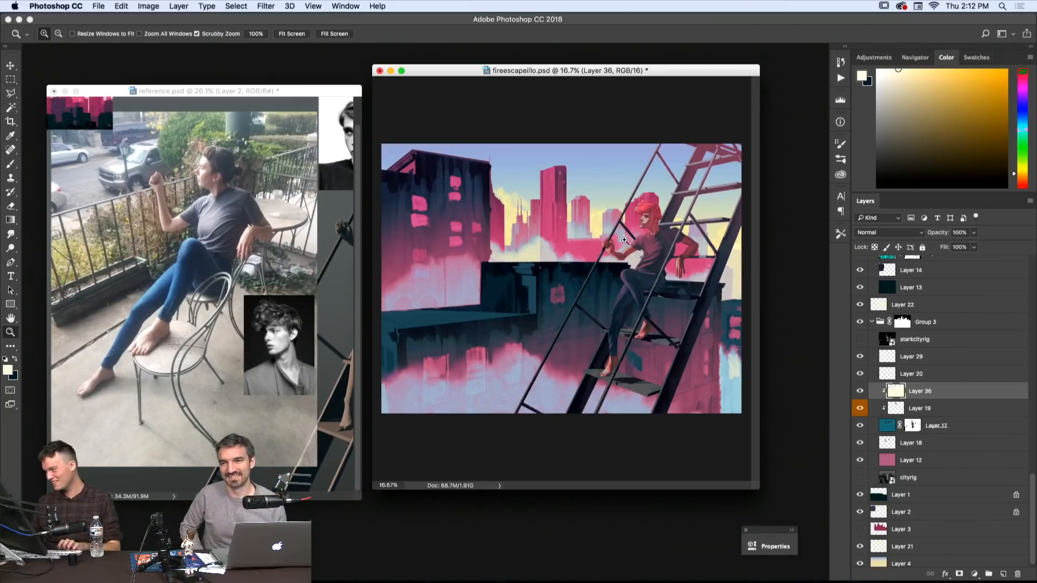
click(624, 241)
click(625, 241)
click(624, 240)
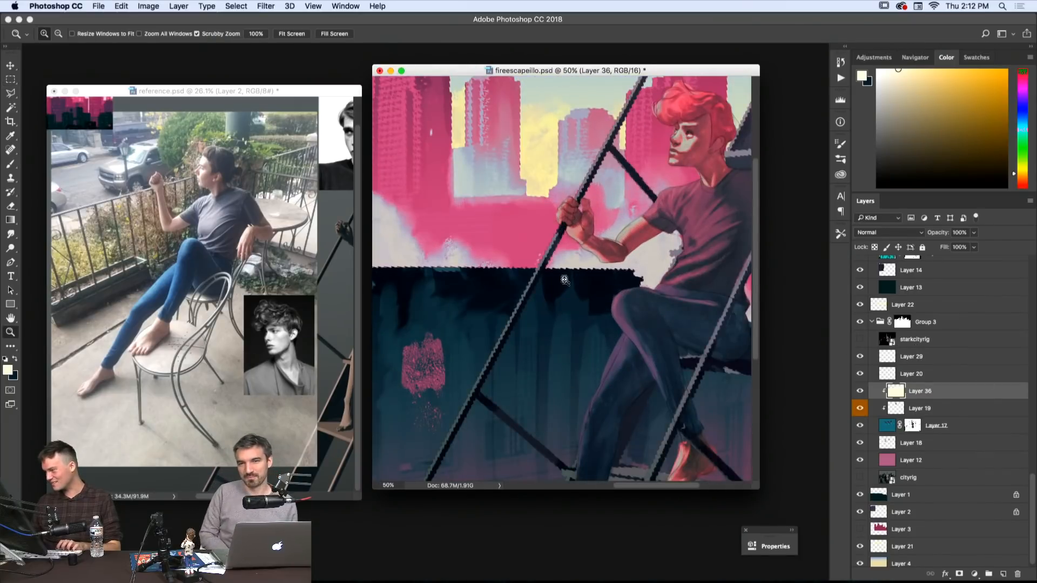
scroll(565, 279, up, 3)
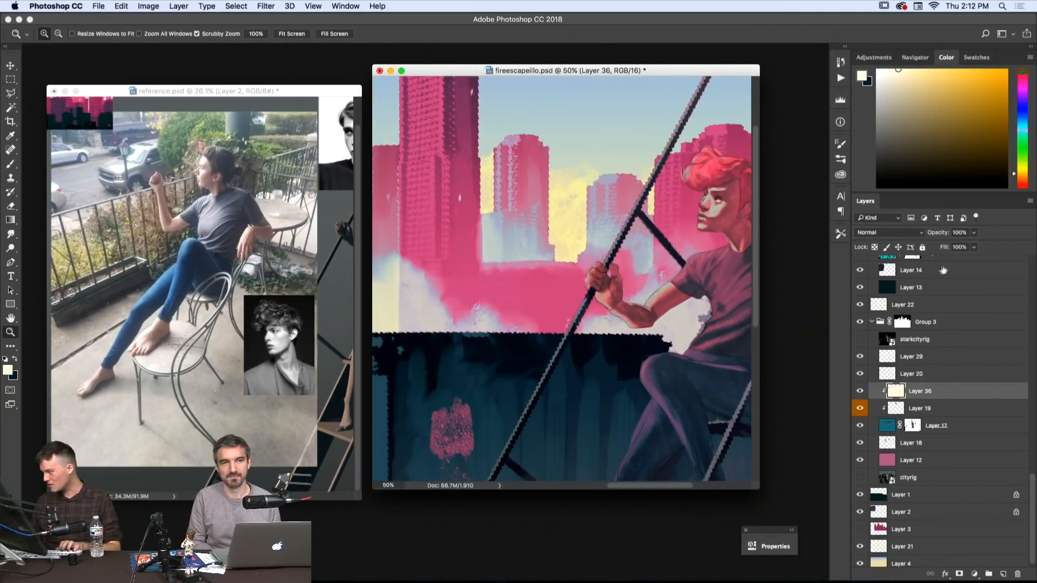
scroll(943, 270, up, 15)
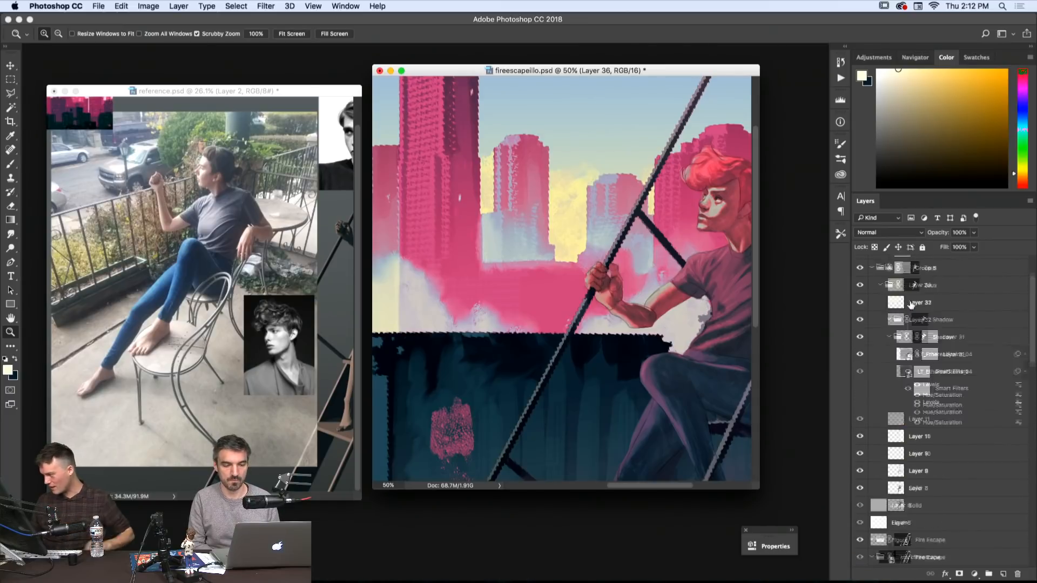
scroll(912, 304, up, 2)
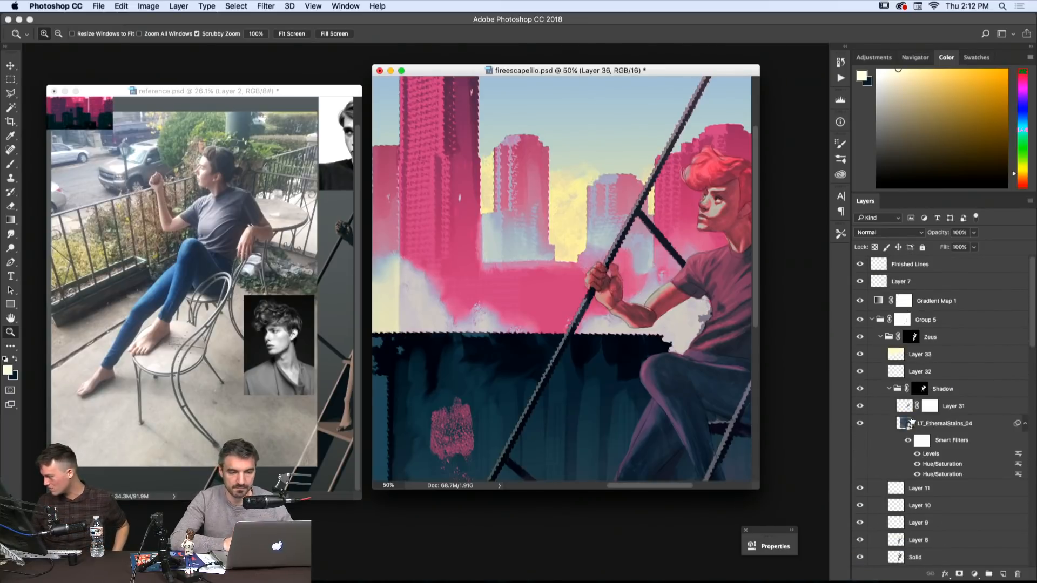
click(908, 422)
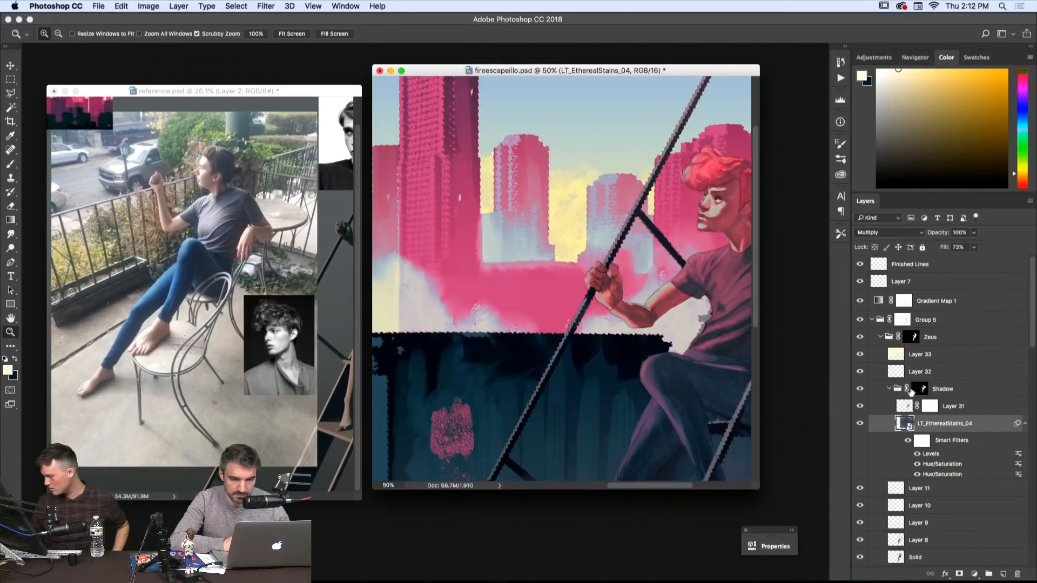
click(919, 388)
key(b)
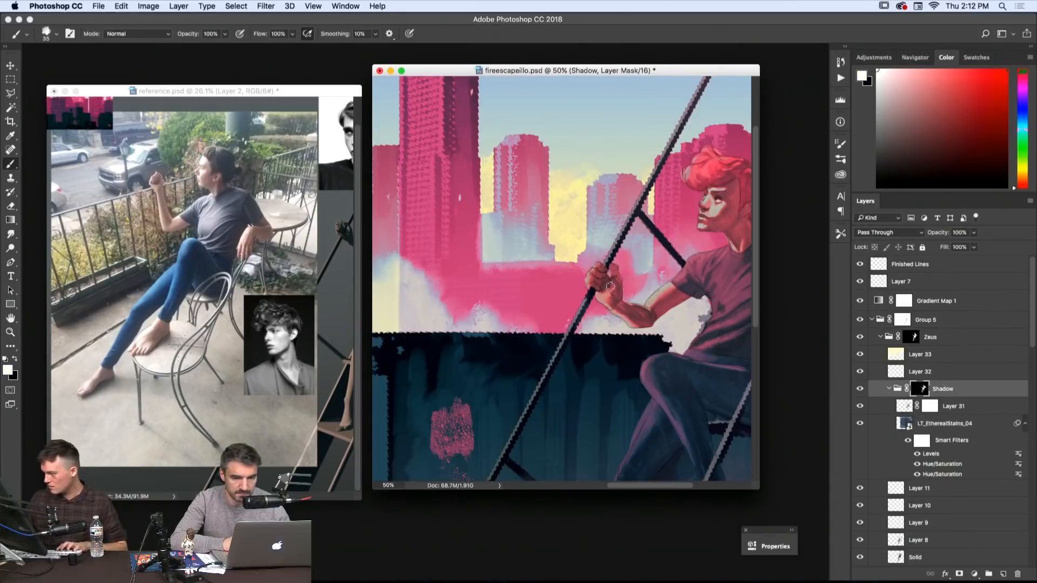
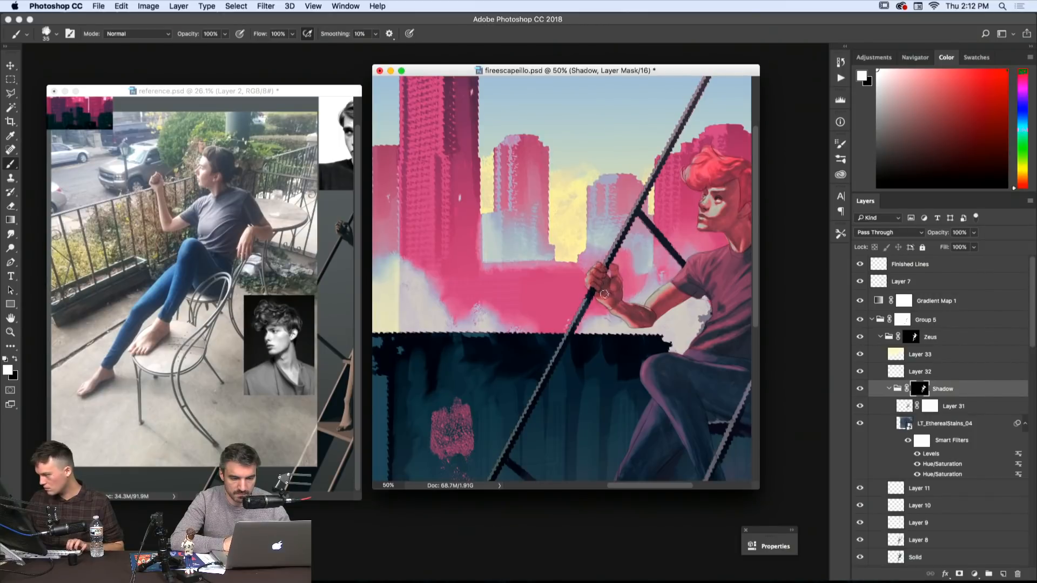
- Select Layer 31's artwork in the Shadow group and make the dark blue the foreground colour
click(904, 406)
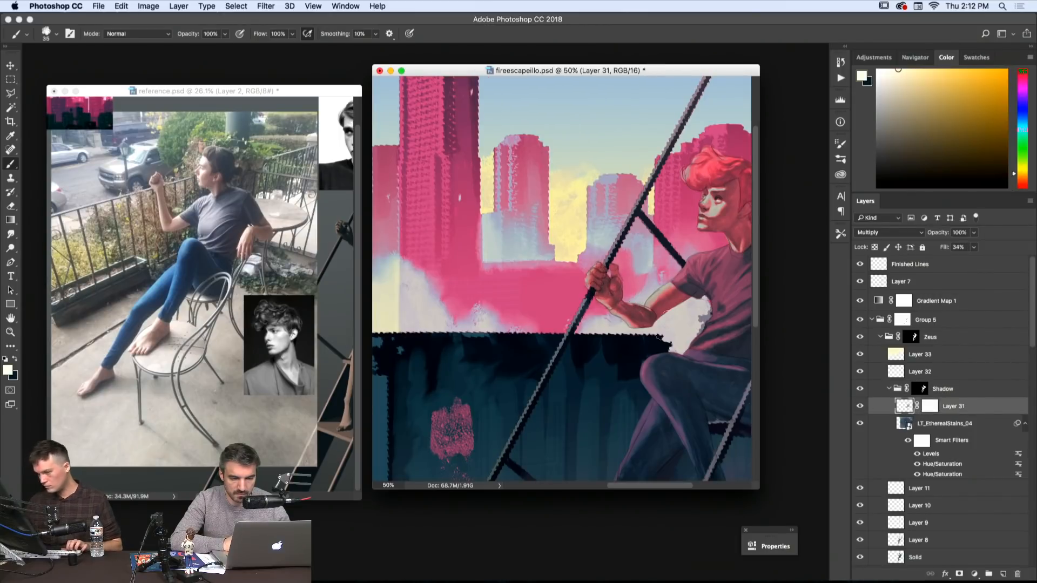
key(x)
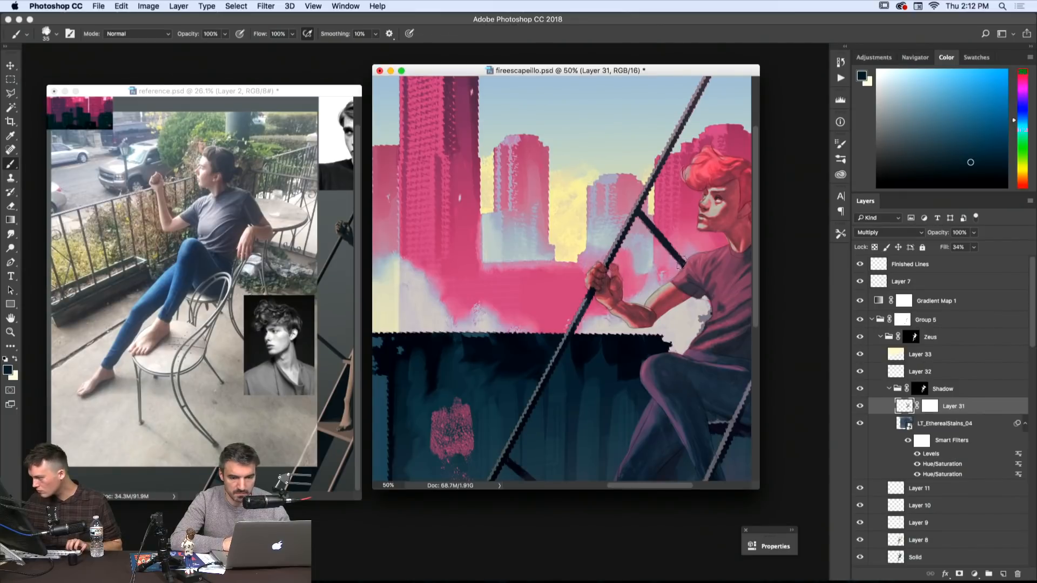
key(z)
alt+click(675, 293)
alt+click(676, 294)
alt+click(675, 293)
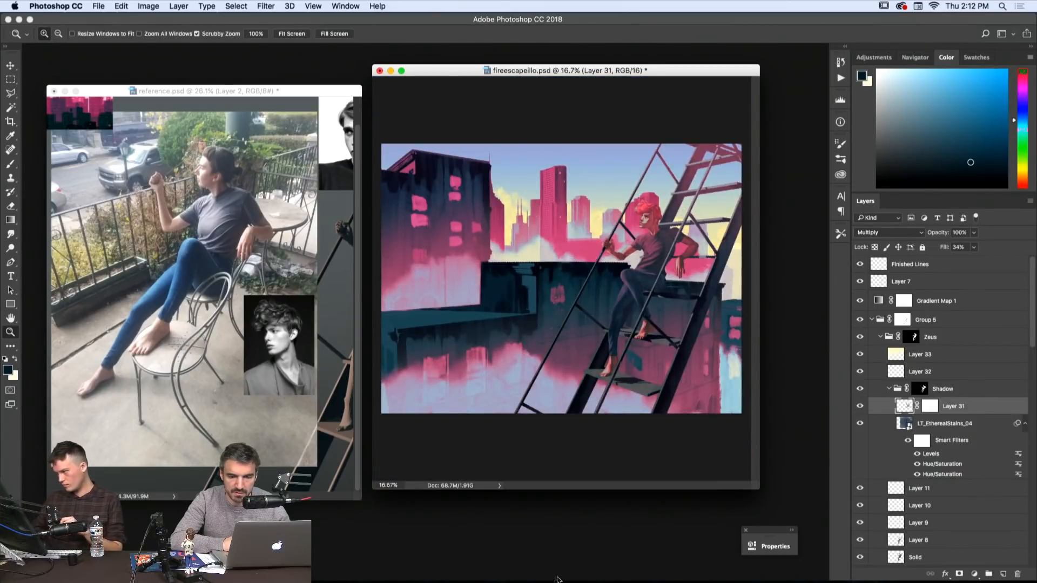
- Switch to Finder, open the My Passport external drive and shift the window aside
mouse_move(535, 580)
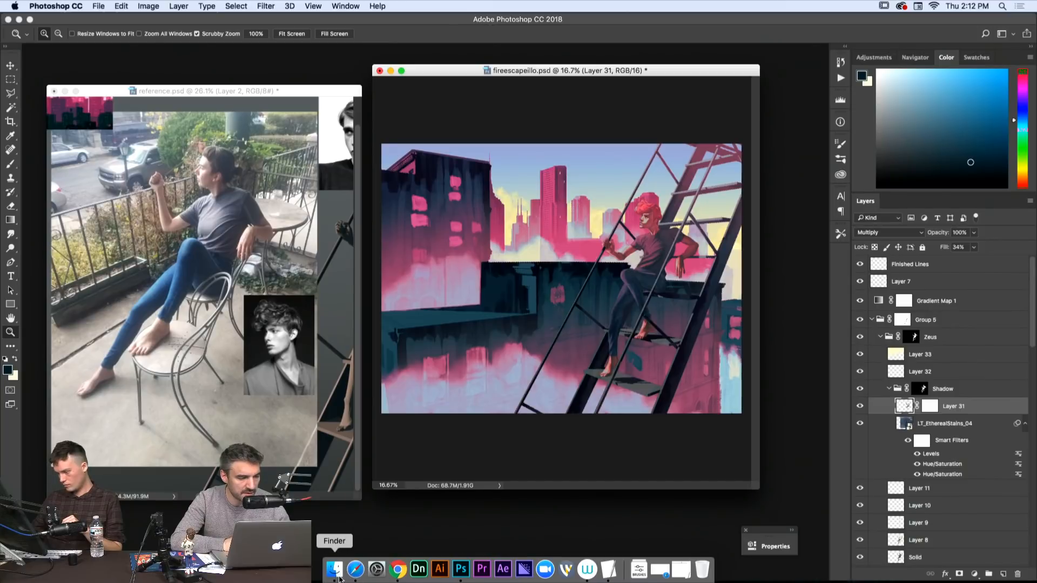
click(334, 568)
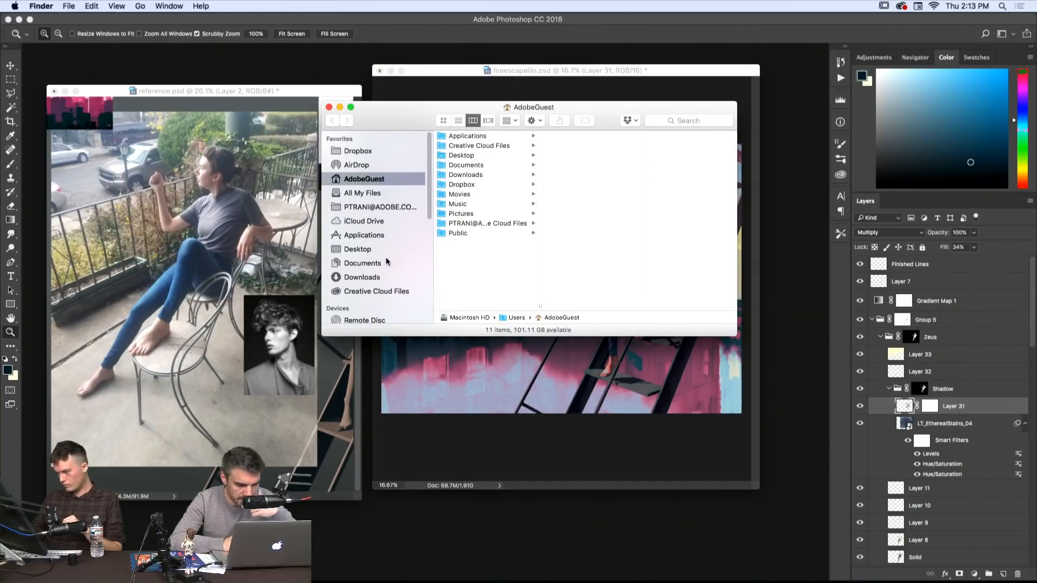
drag(429, 173, 432, 312)
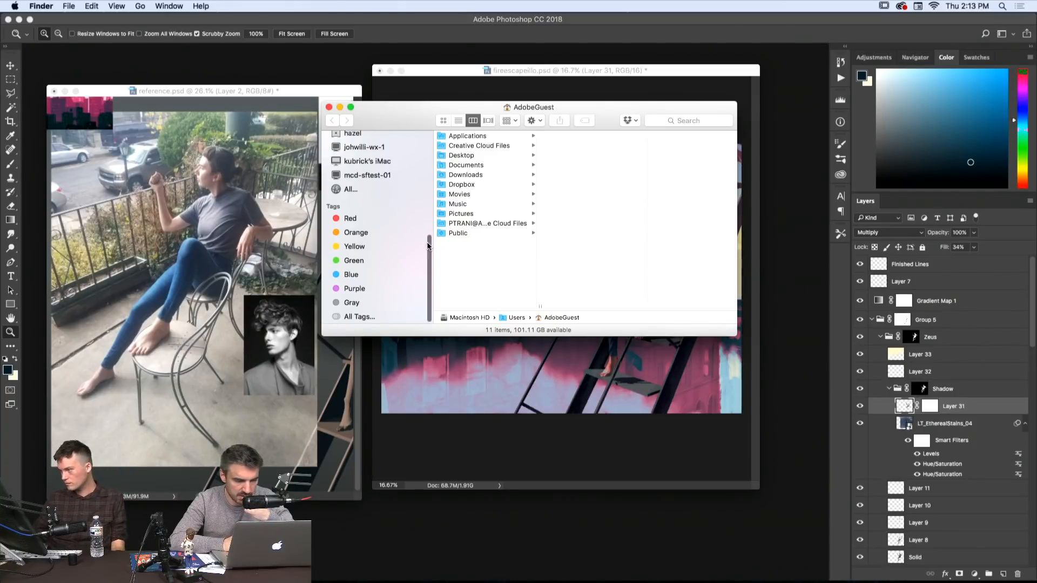
scroll(362, 211, up, 5)
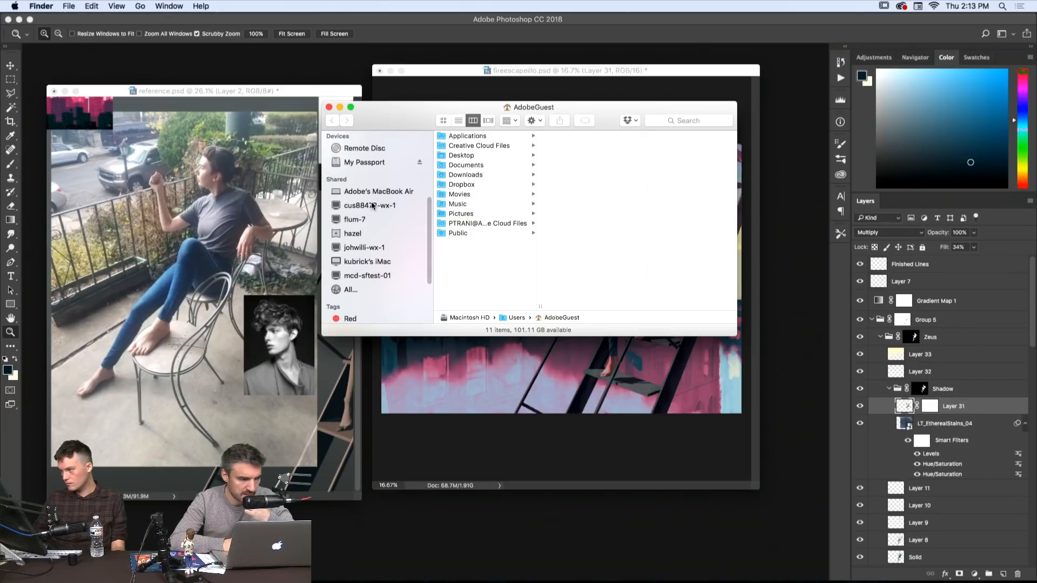
click(364, 163)
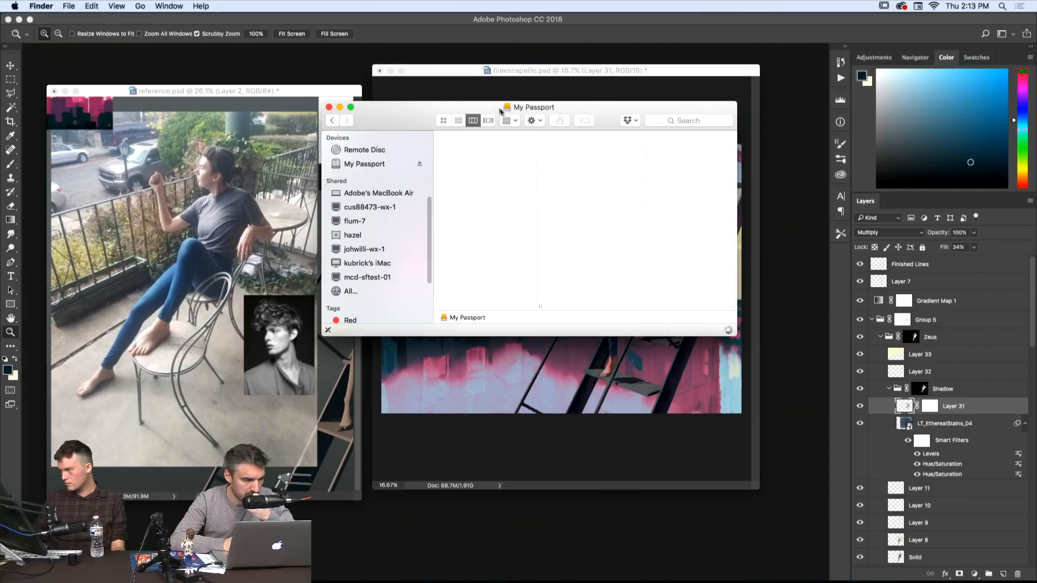
drag(500, 111, 415, 118)
key(Down)
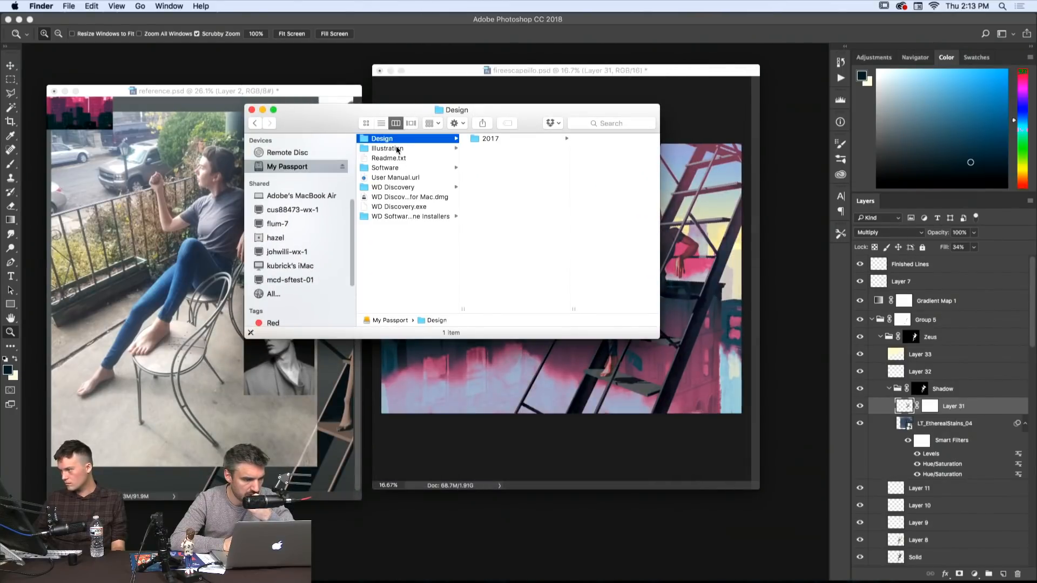
- Browse the drive's Illustration/2017 and Design/2017 folders and select acrylic.jpeg inside the Texture folder
click(397, 148)
click(480, 158)
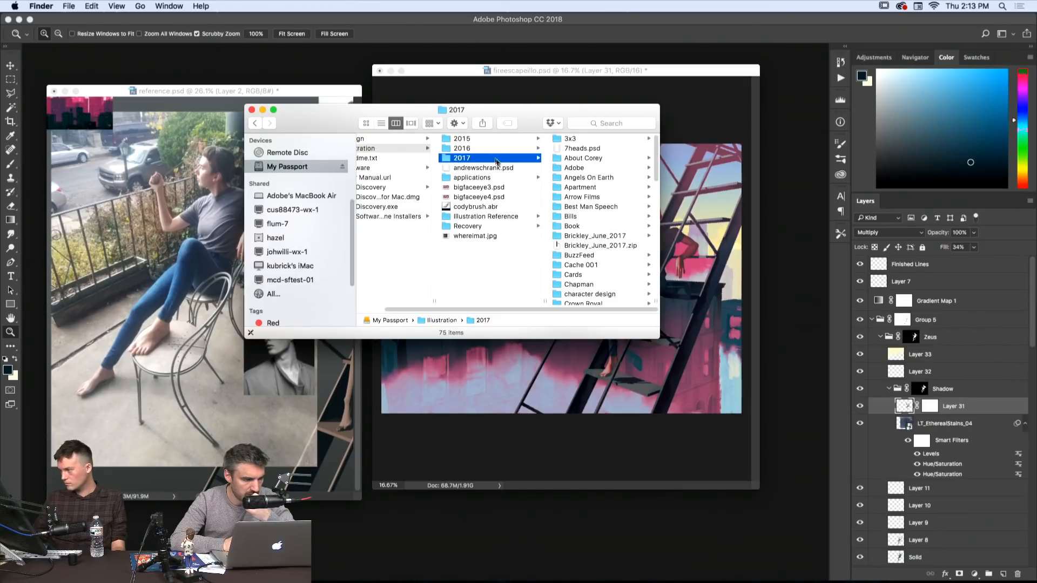
click(375, 139)
click(463, 138)
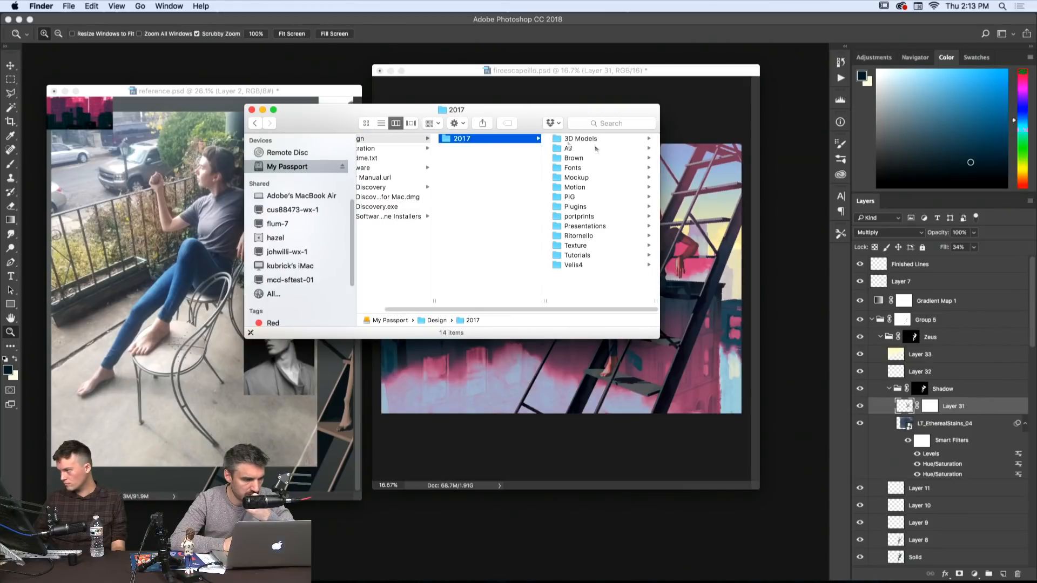
click(580, 247)
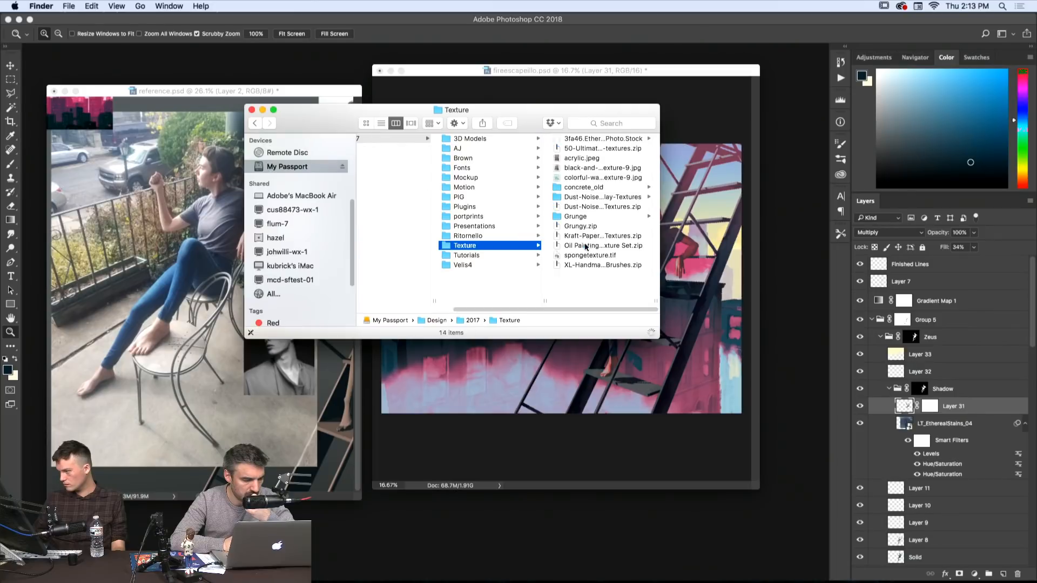
click(594, 161)
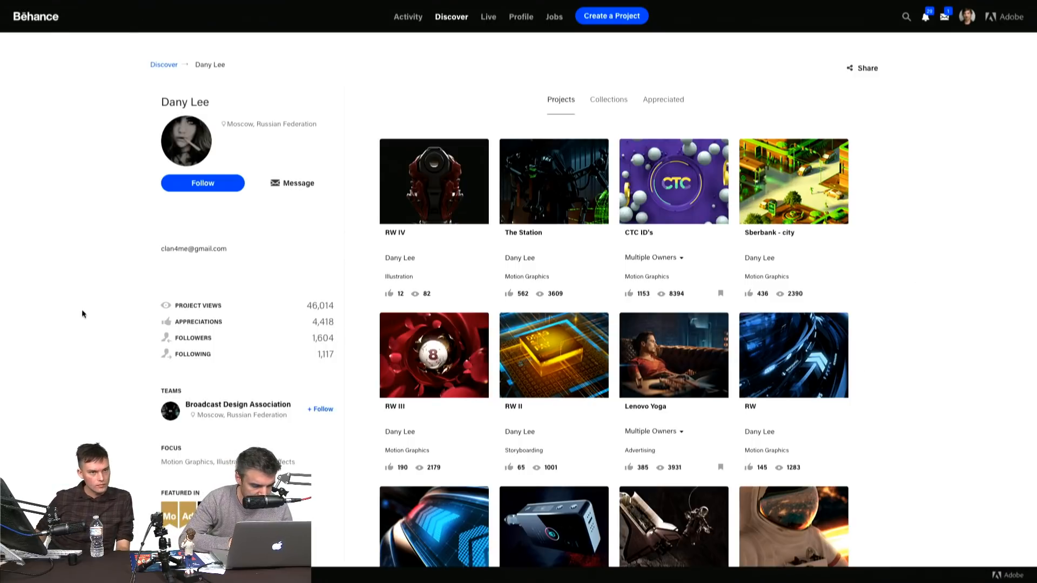
- Look through the project thumbnails and profile details on the motion graphics artist's Behance page
scroll(82, 309, down, 3)
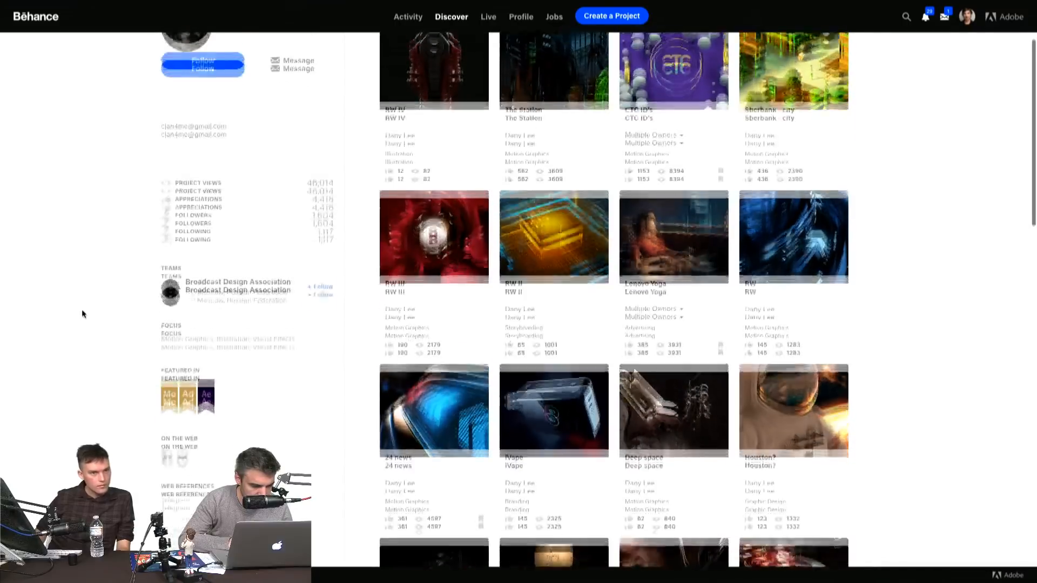
scroll(82, 308, down, 2)
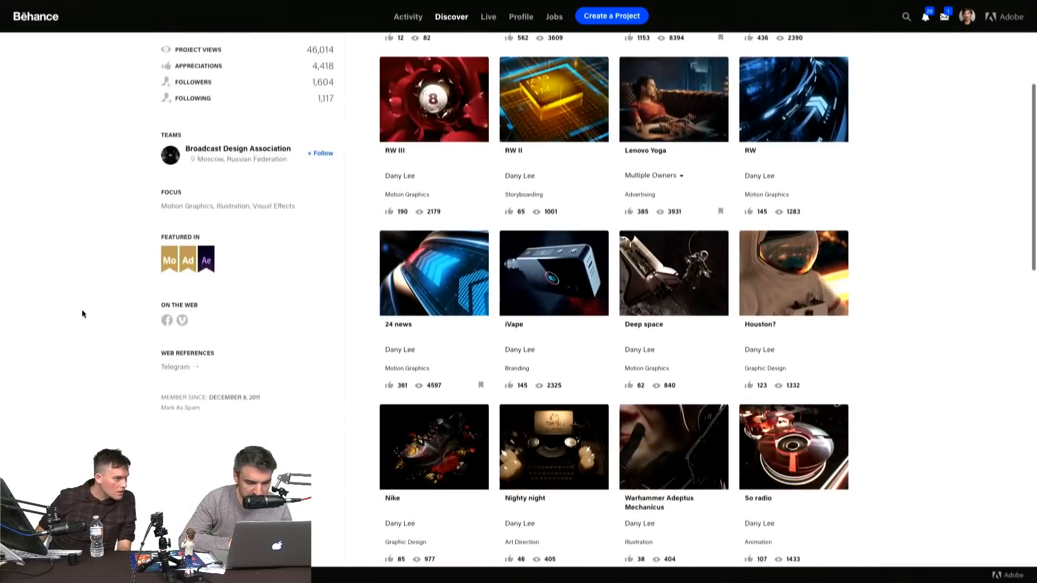
scroll(82, 309, up, 5)
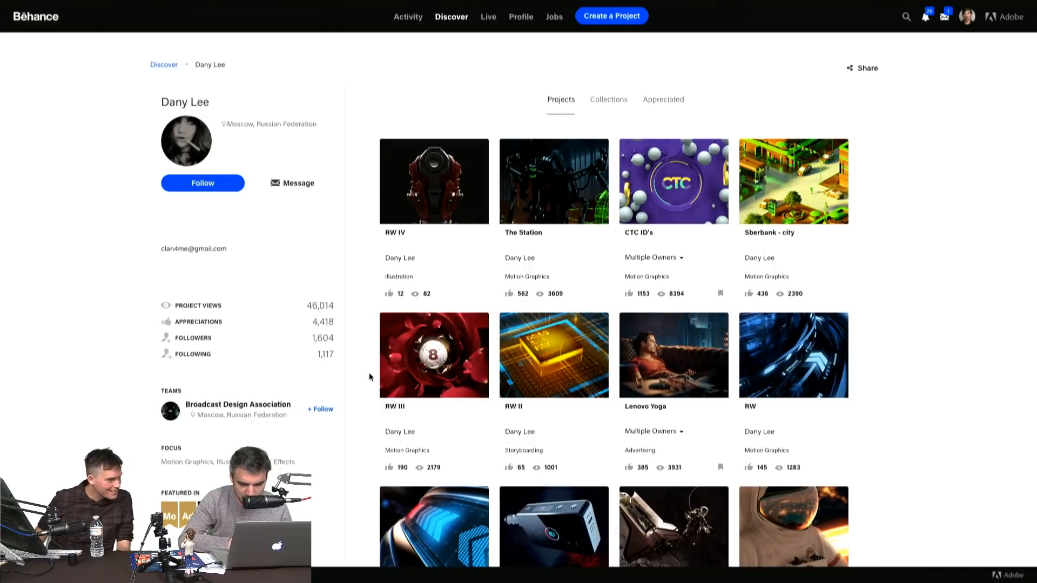
scroll(369, 374, down, 5)
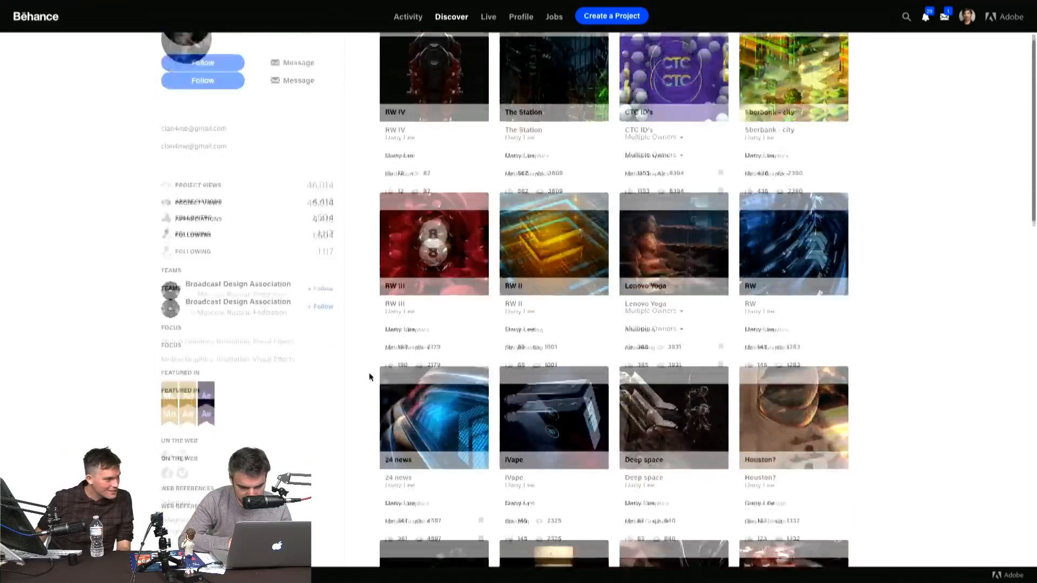
scroll(369, 374, down, 7)
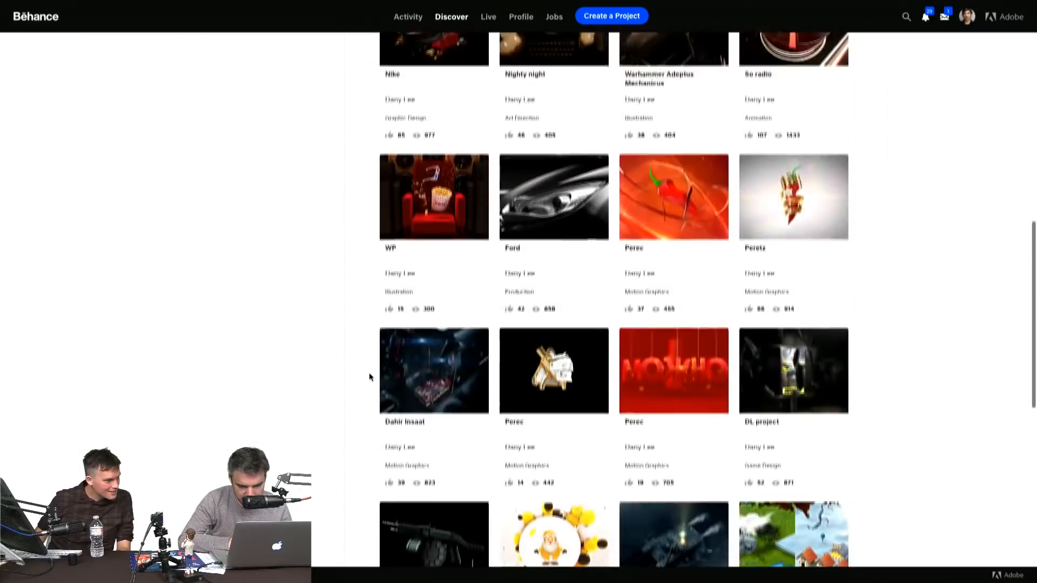
scroll(369, 376, down, 4)
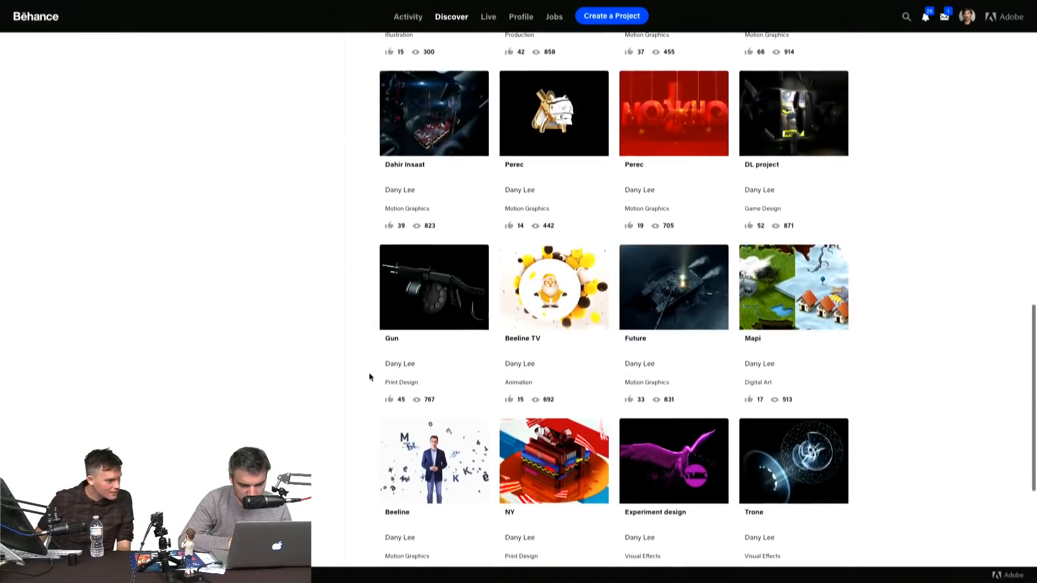
scroll(370, 376, down, 4)
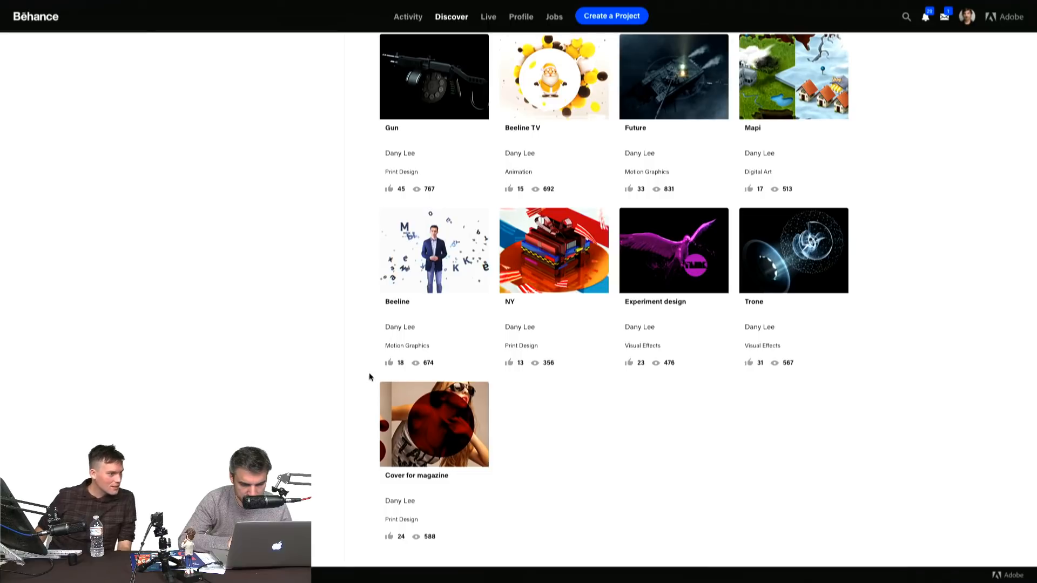
scroll(369, 374, up, 4)
scroll(369, 376, up, 10)
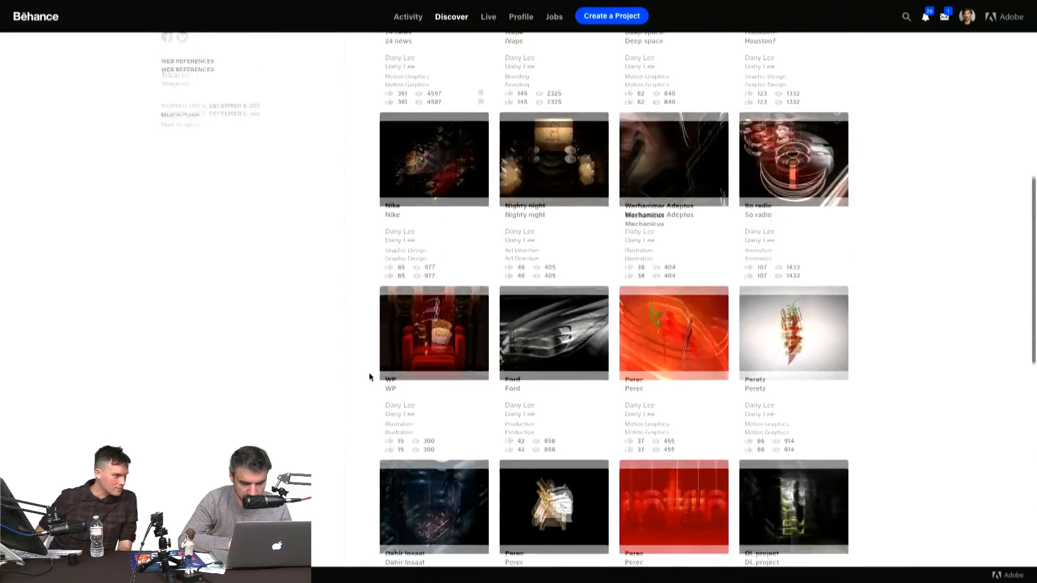
scroll(369, 377, up, 9)
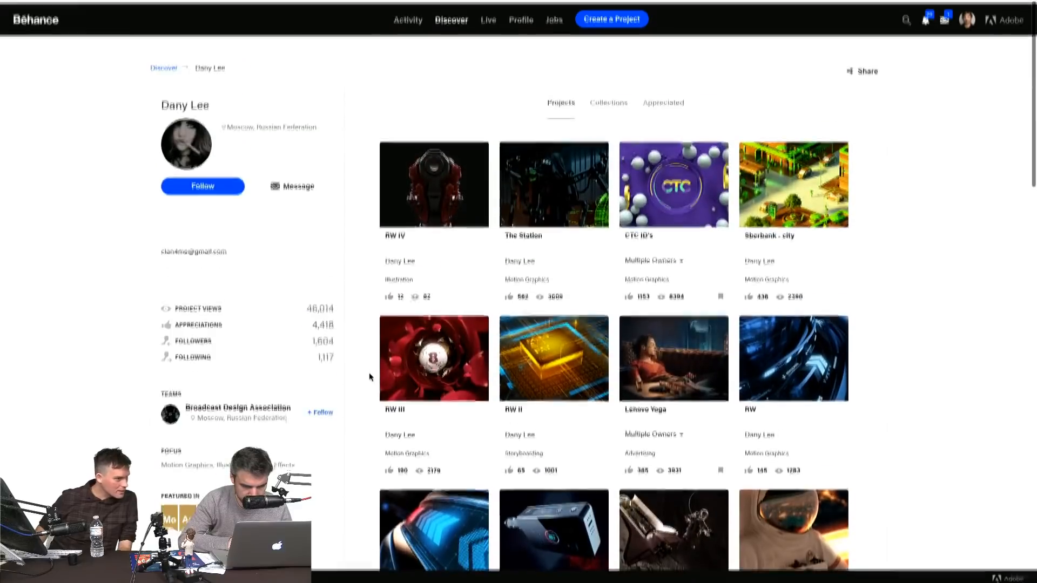
- Review the RW IV project's images, appreciate the project and return to the artist's profile
click(434, 184)
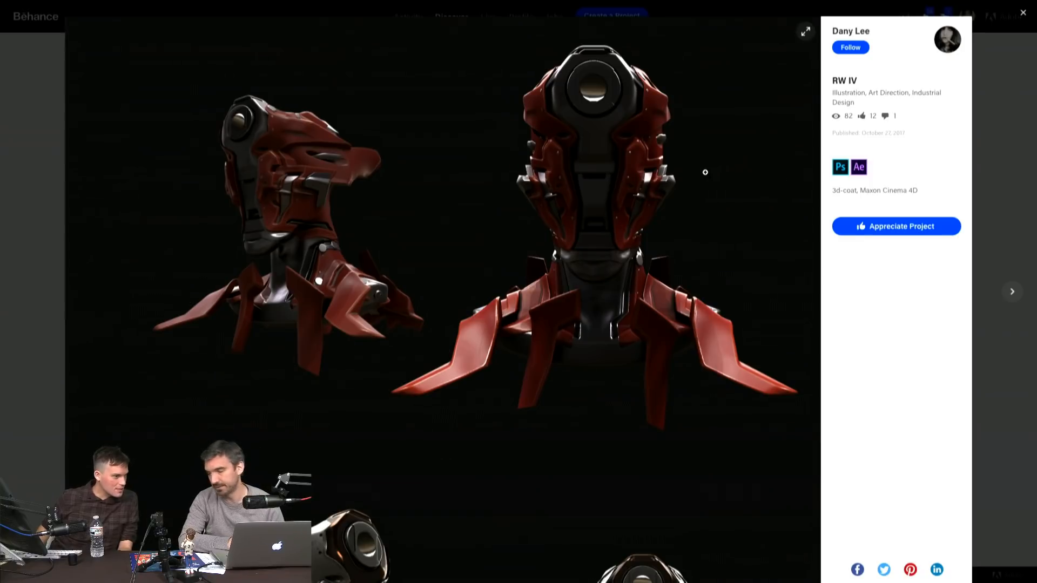
scroll(704, 172, down, 10)
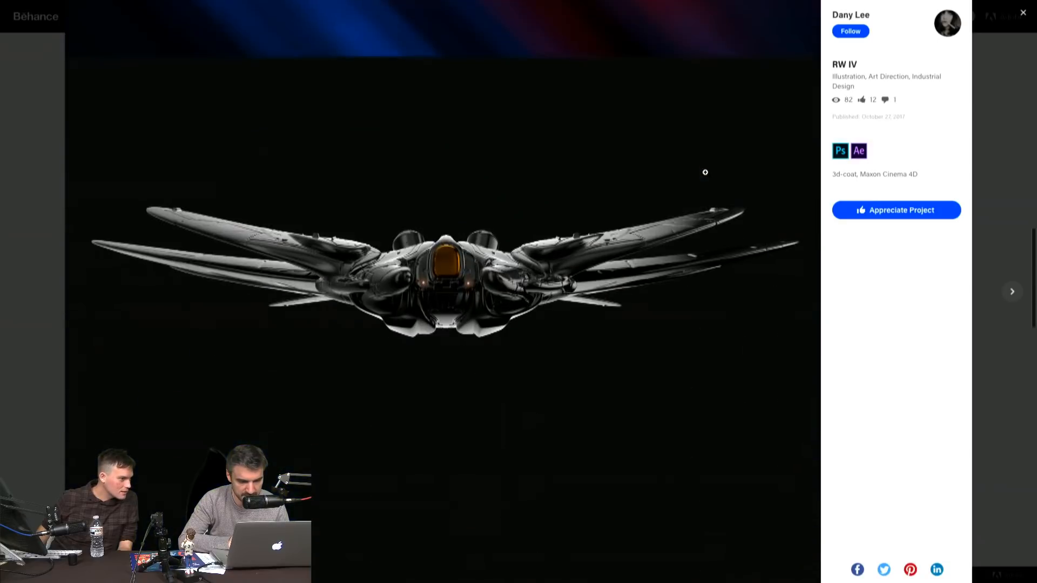
scroll(704, 172, down, 1)
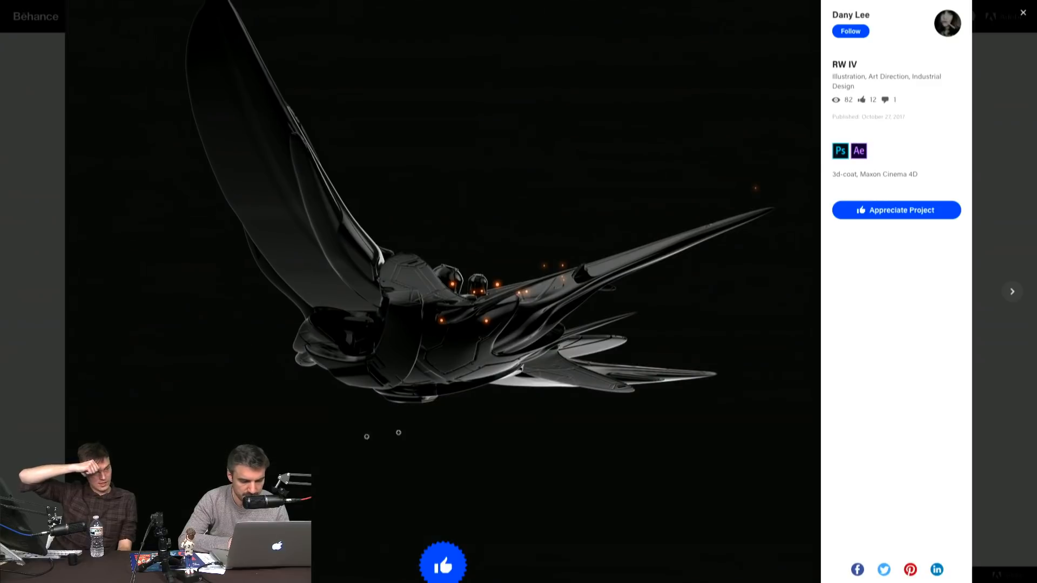
scroll(459, 428, down, 2)
click(443, 441)
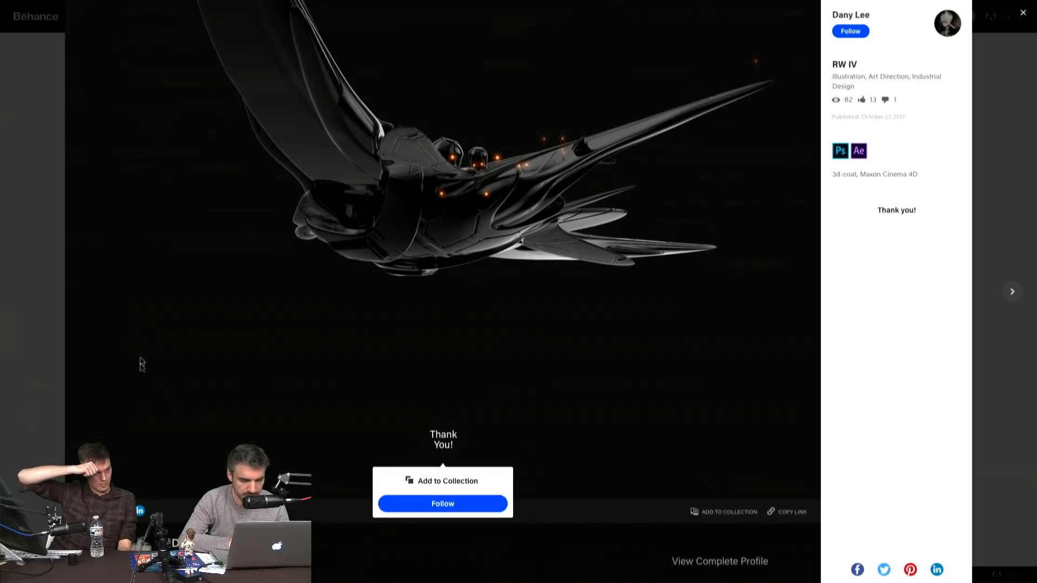
click(33, 320)
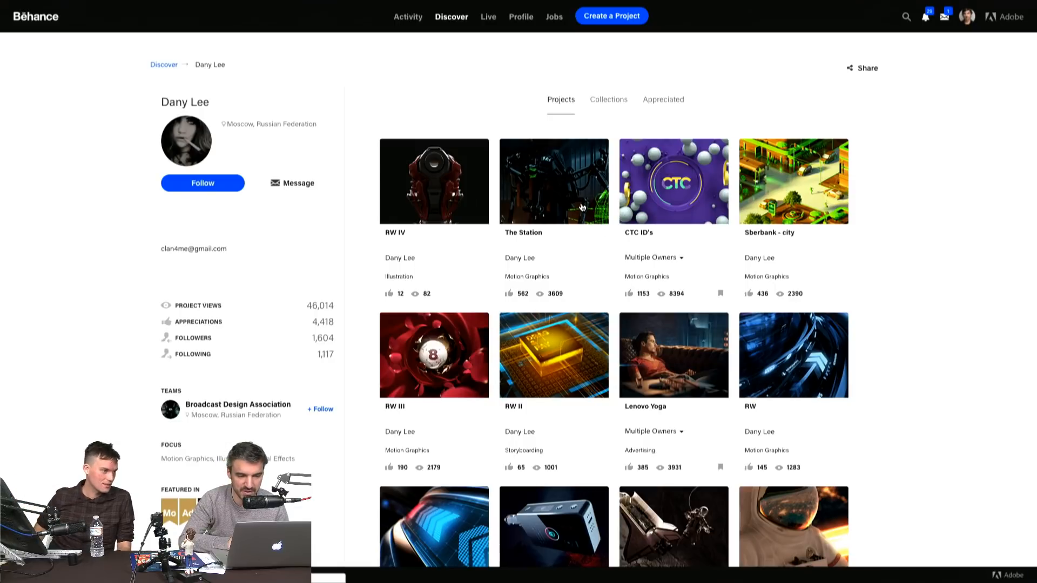
- Open the RW III project, examine its images down to the end and return to the artist's profile
scroll(588, 267, down, 2)
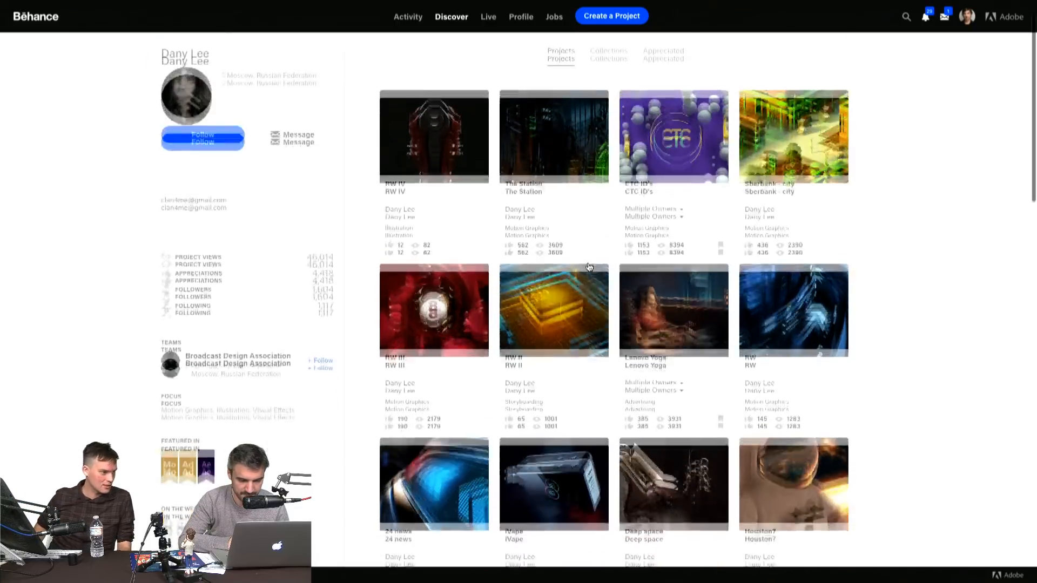
scroll(562, 387, down, 1)
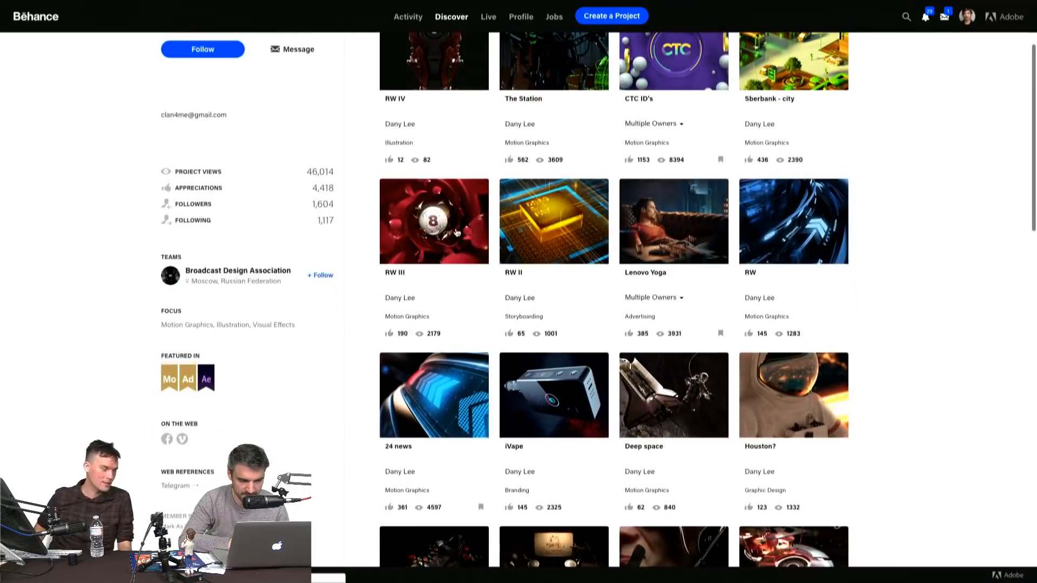
click(433, 222)
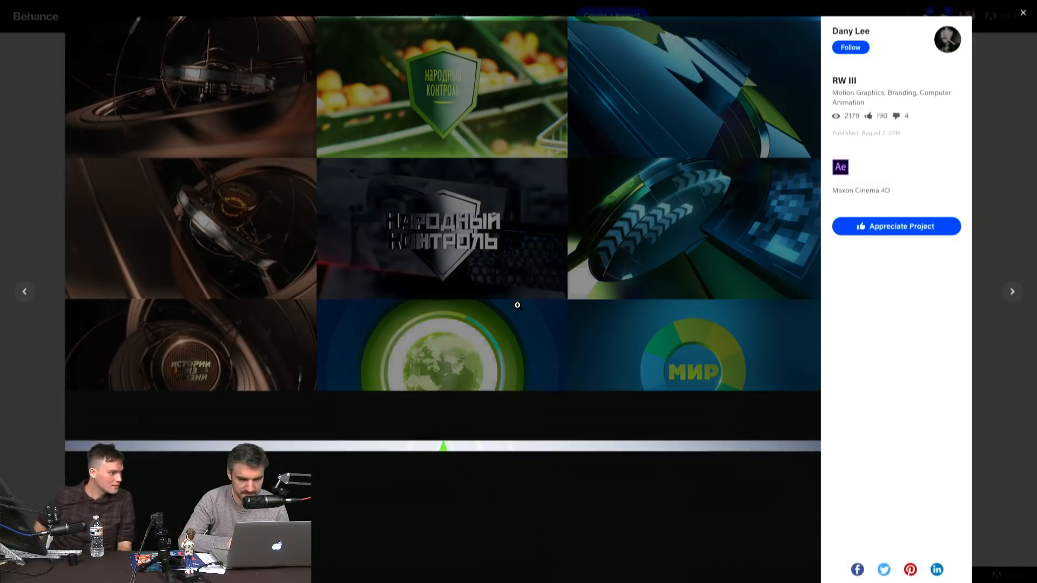
scroll(643, 333, down, 10)
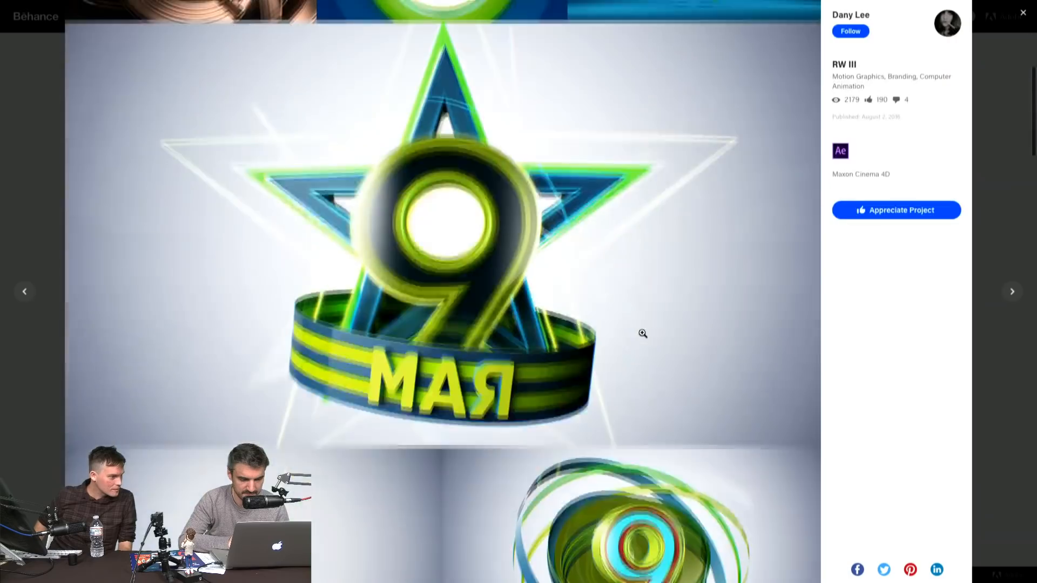
scroll(643, 333, down, 7)
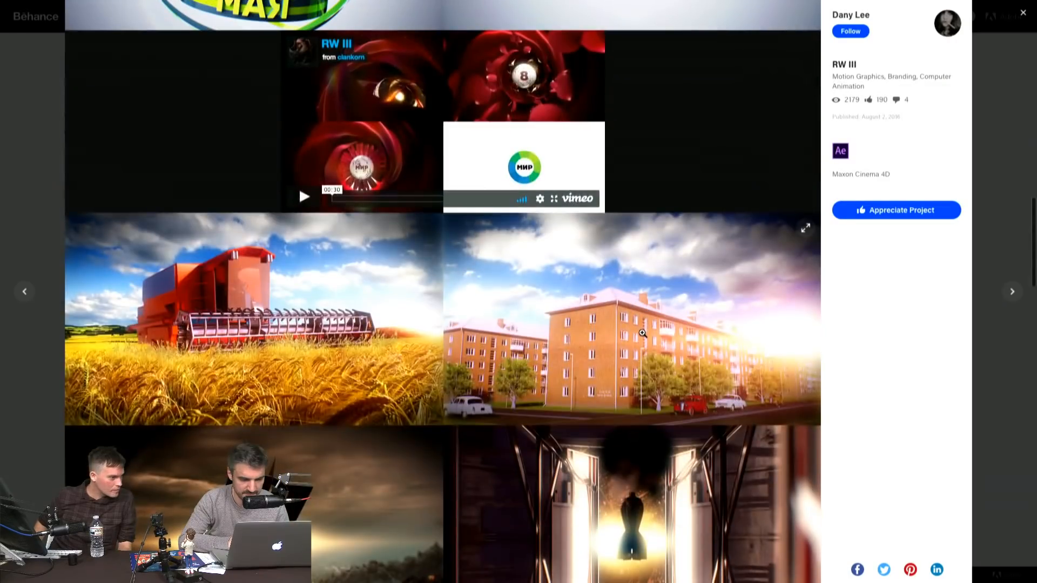
scroll(643, 333, down, 3)
scroll(642, 333, down, 15)
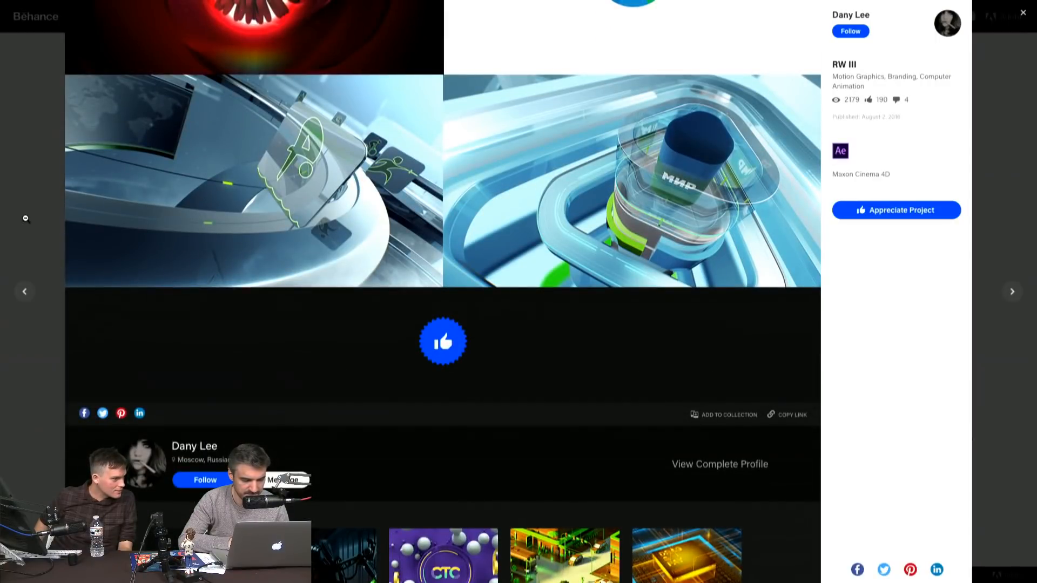
click(26, 218)
- Follow the motion graphics artist from their Behance profile
scroll(624, 328, up, 3)
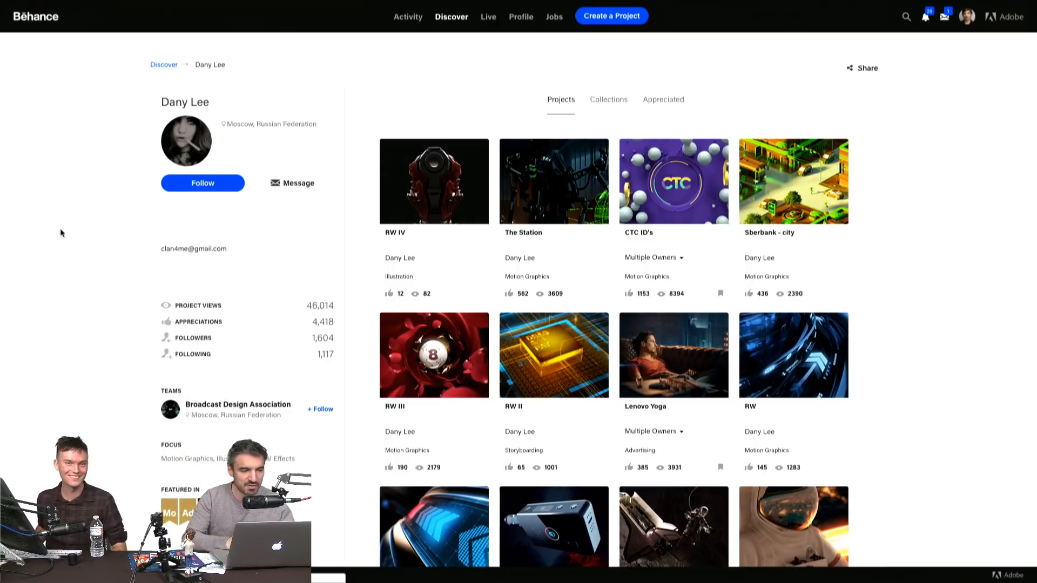
click(216, 183)
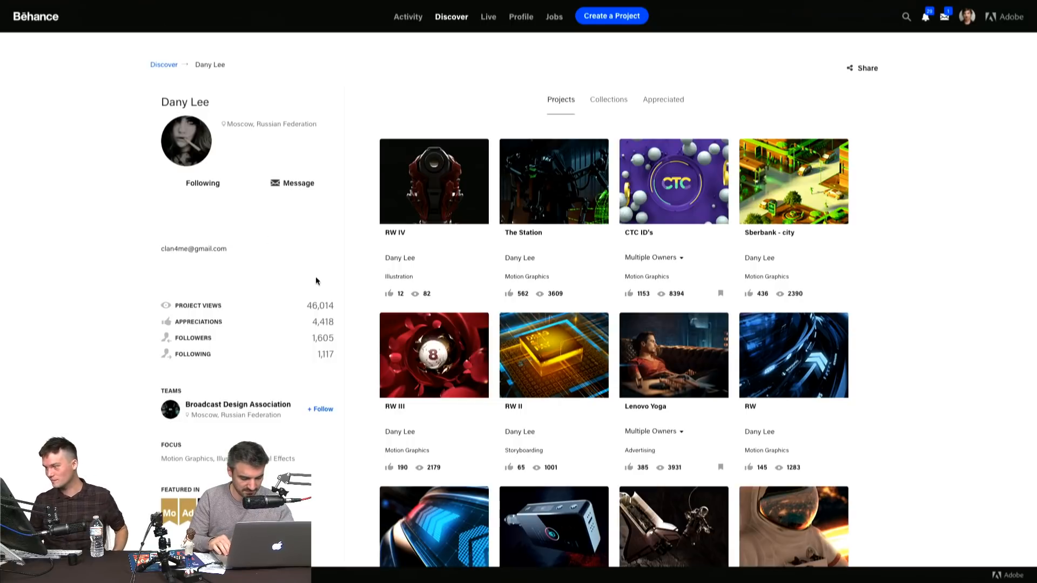
- Switch to the illustrator's Behance profile and look over the illustration projects and the artist's introduction
key(ctrl+Tab)
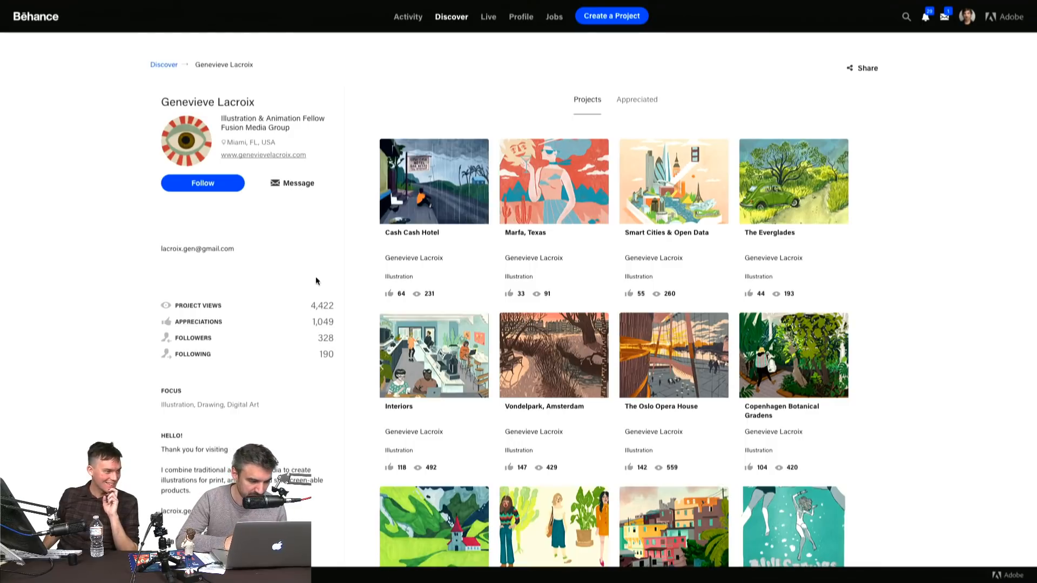
scroll(334, 260, down, 4)
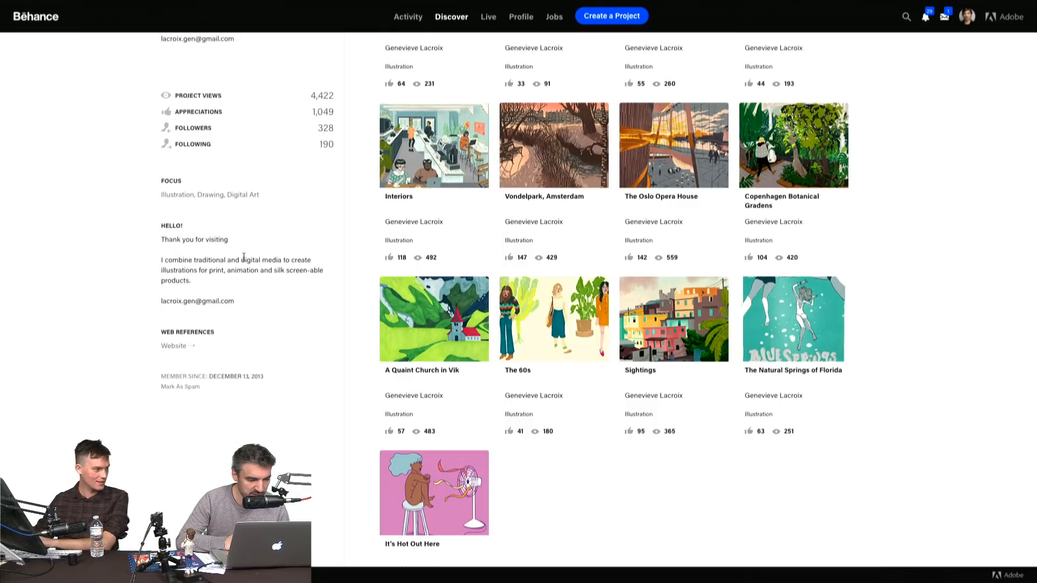
scroll(349, 317, up, 4)
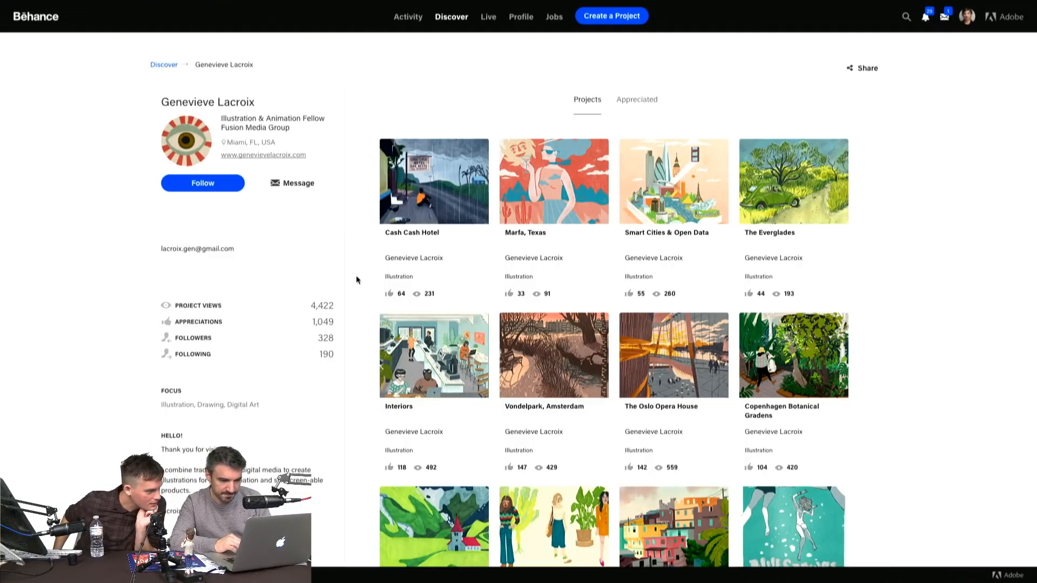
- Open The Natural Springs of Florida project, view its posters at full size through the last one and return to the artist's profile
scroll(356, 280, down, 6)
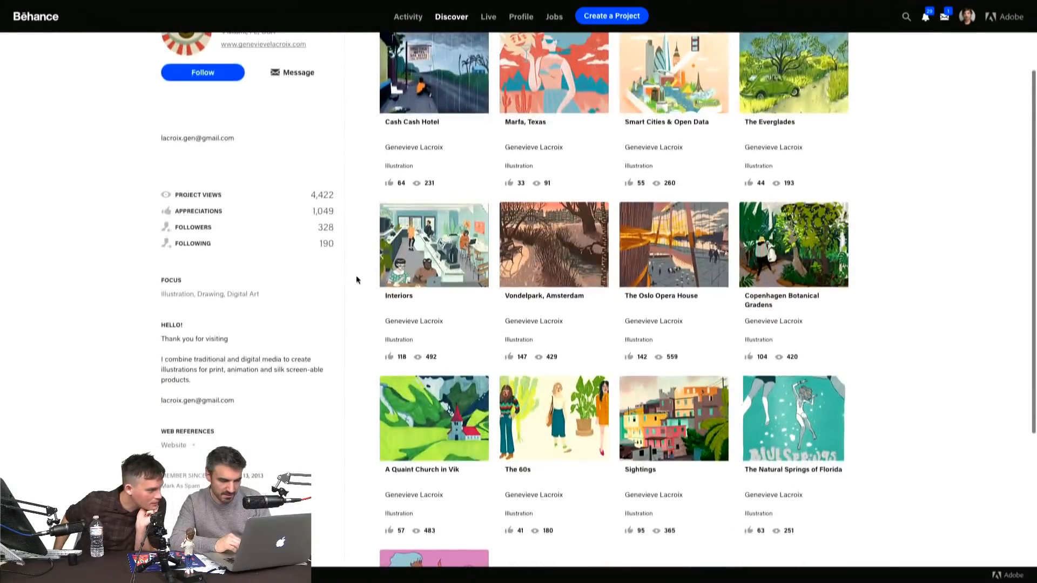
scroll(356, 279, up, 6)
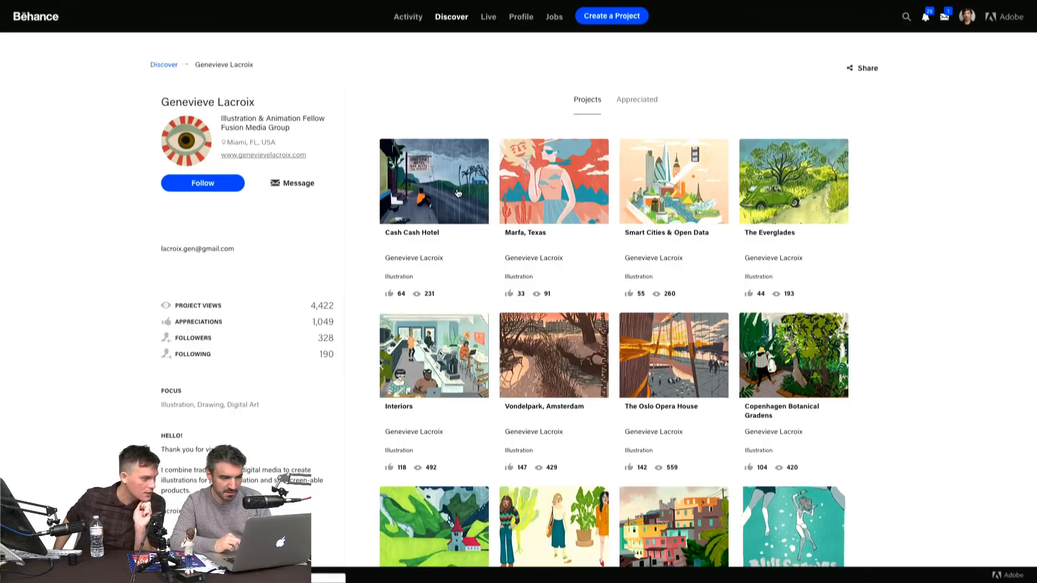
scroll(821, 351, down, 5)
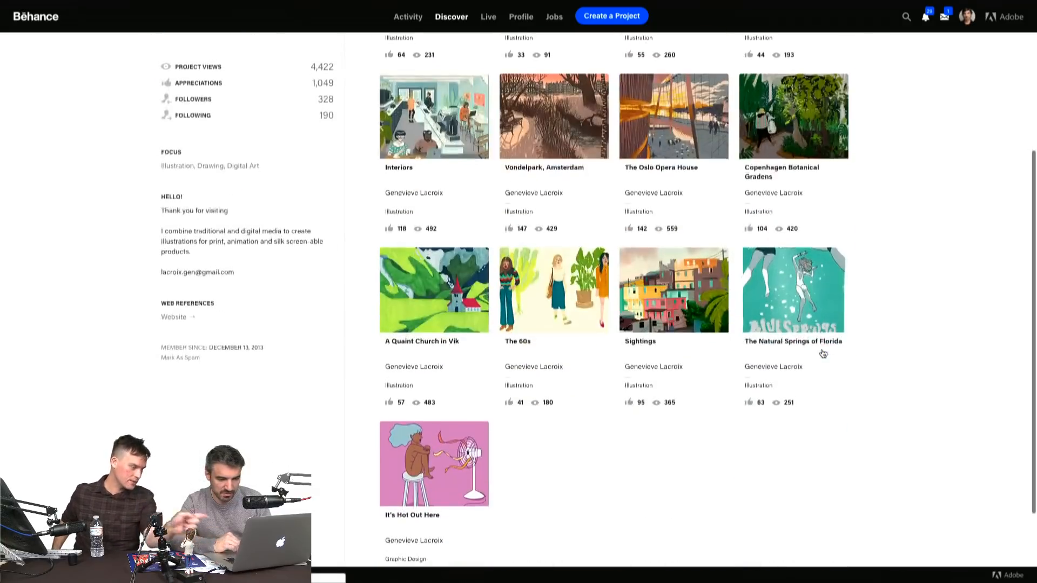
click(818, 306)
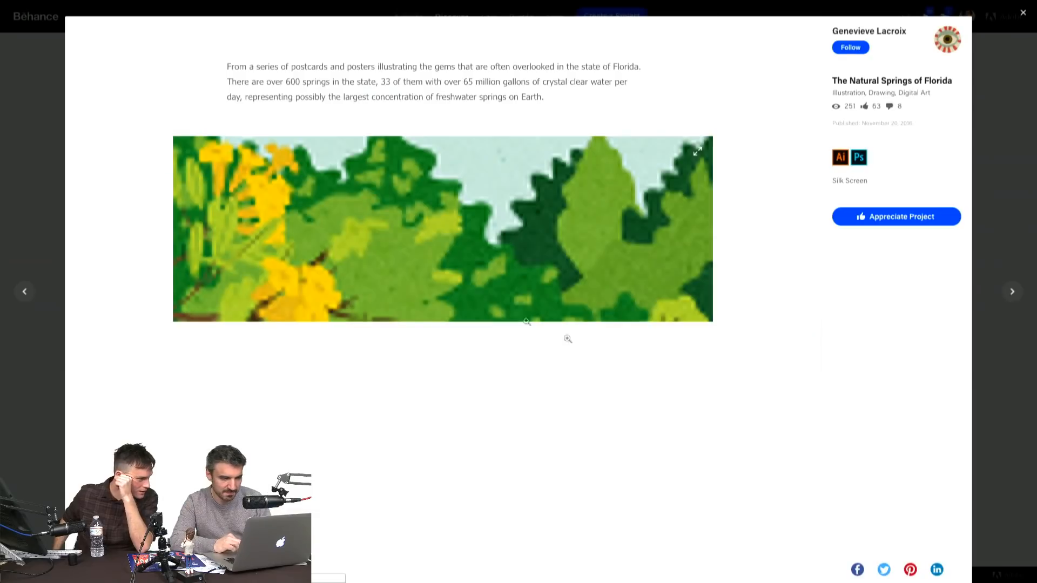
click(210, 305)
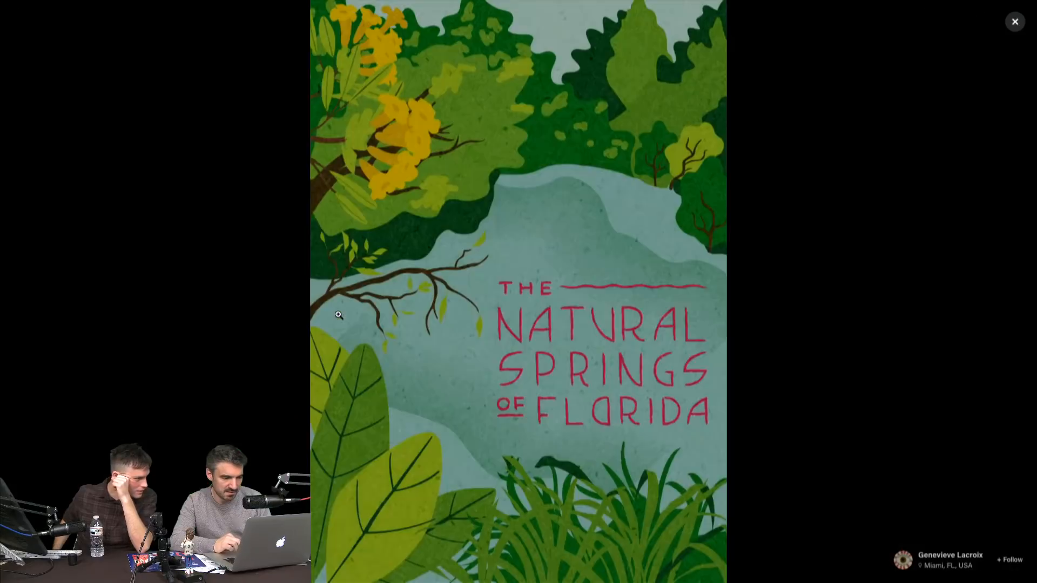
click(224, 304)
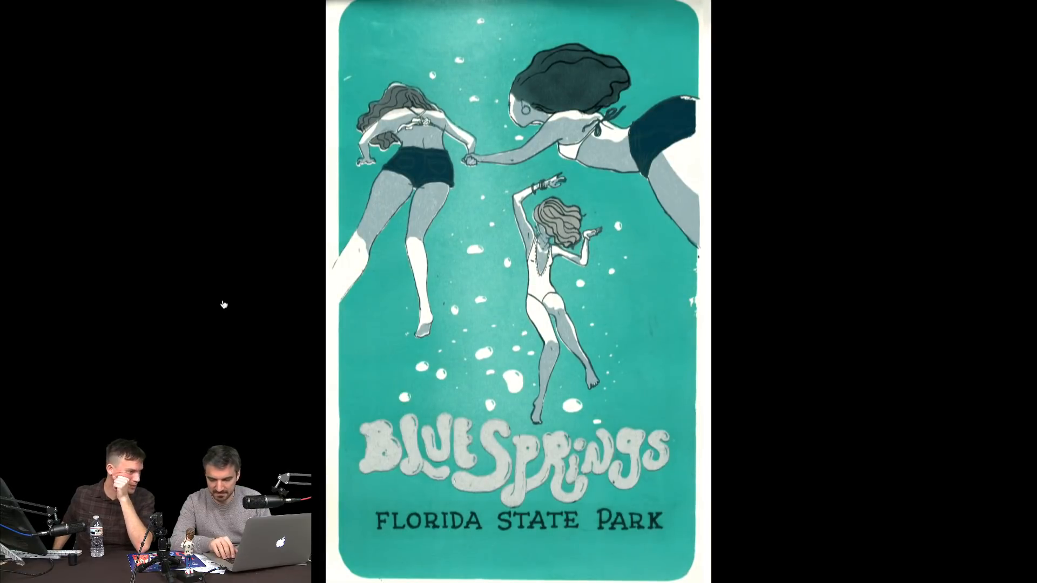
click(224, 304)
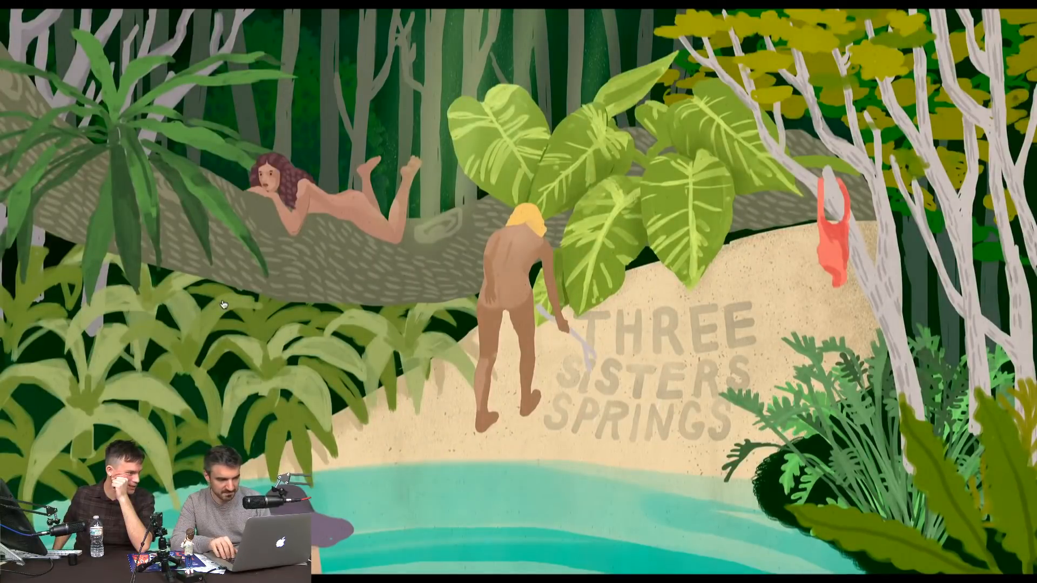
click(224, 304)
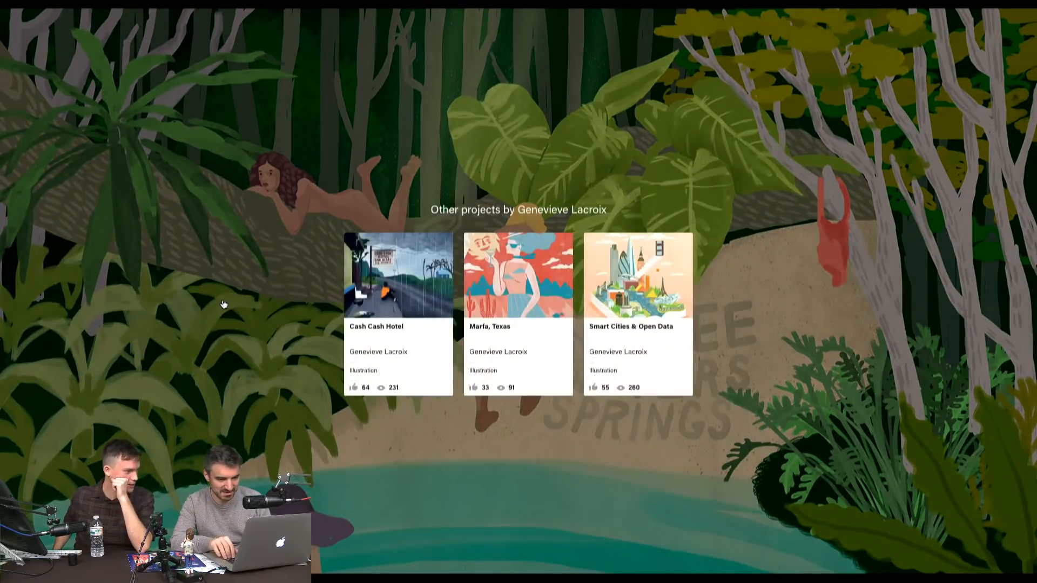
click(224, 304)
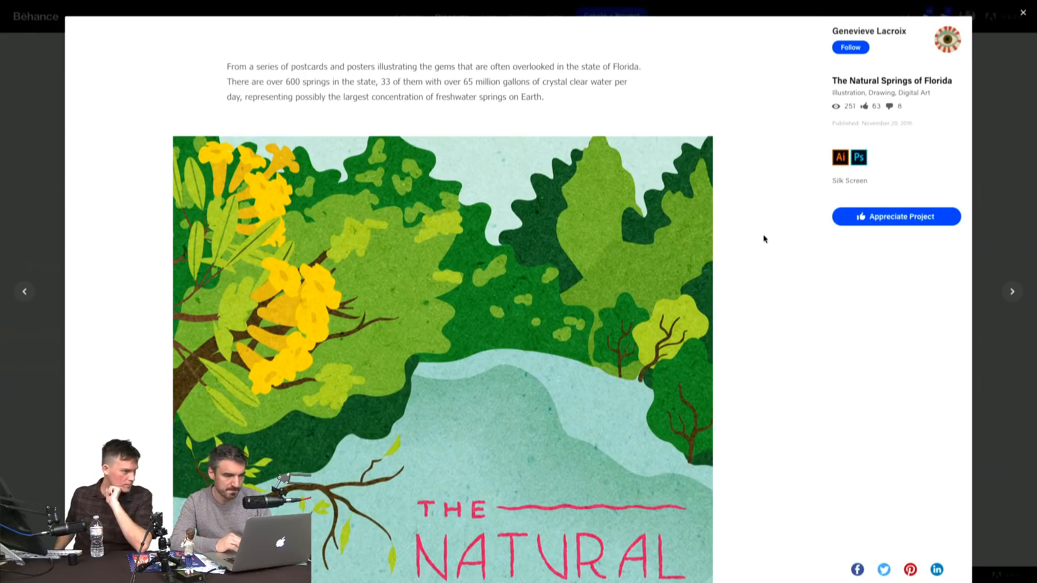
scroll(763, 239, down, 20)
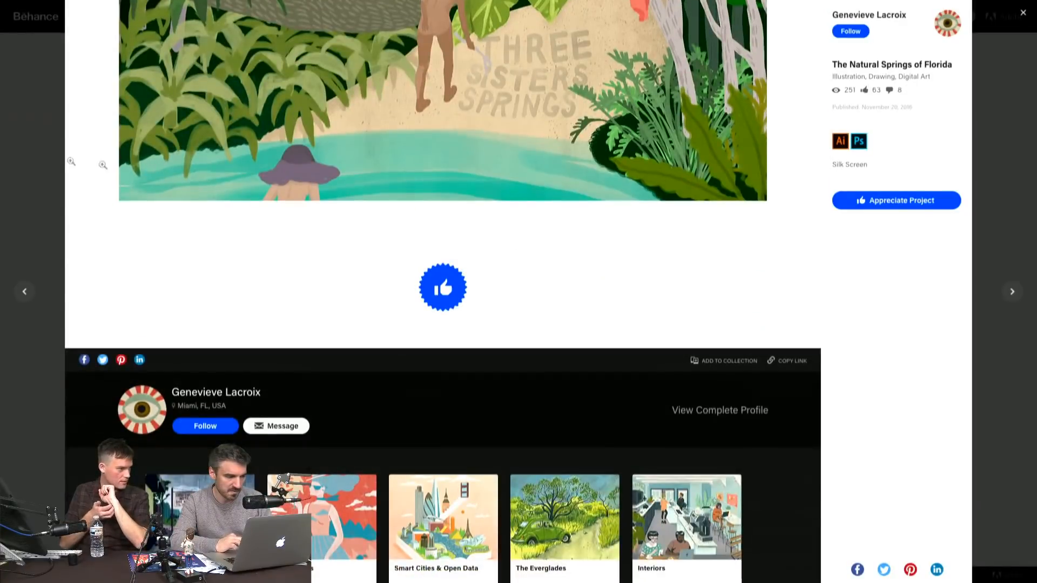
click(71, 163)
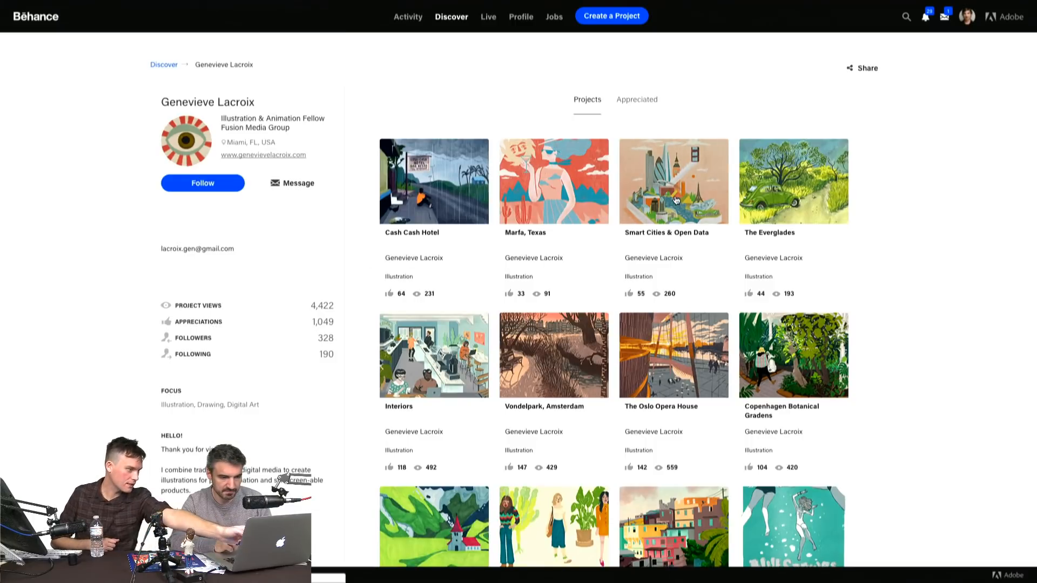
- Open the Marfa, Texas project, view the poster at full size and return to the project page
click(544, 187)
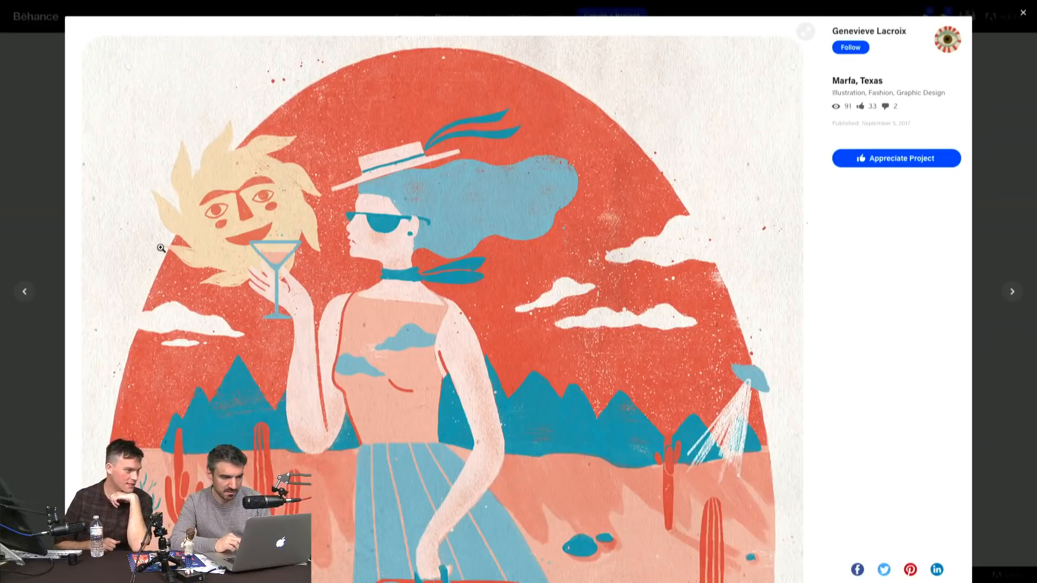
click(161, 250)
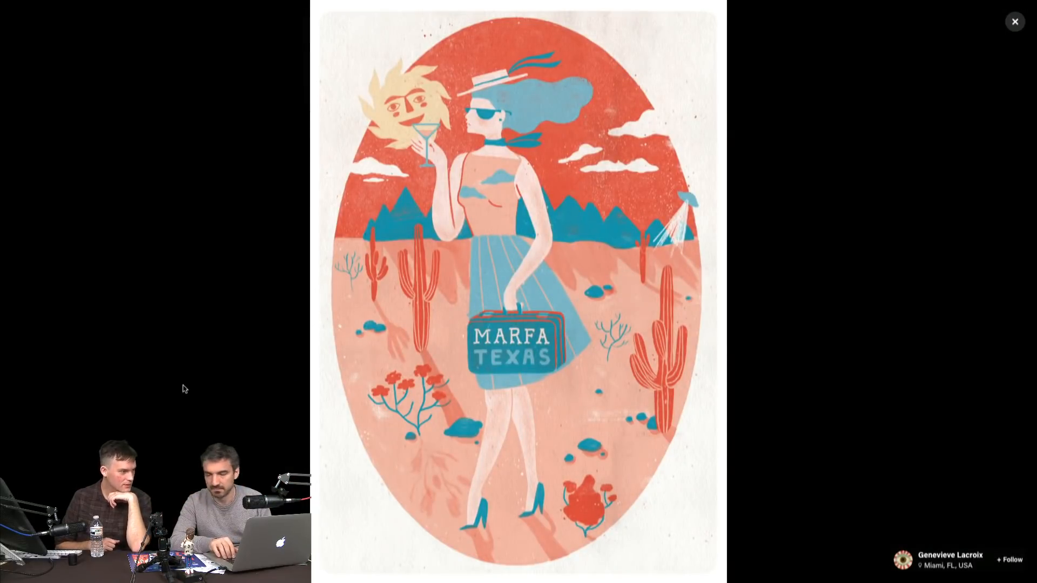
key(Right)
key(Left)
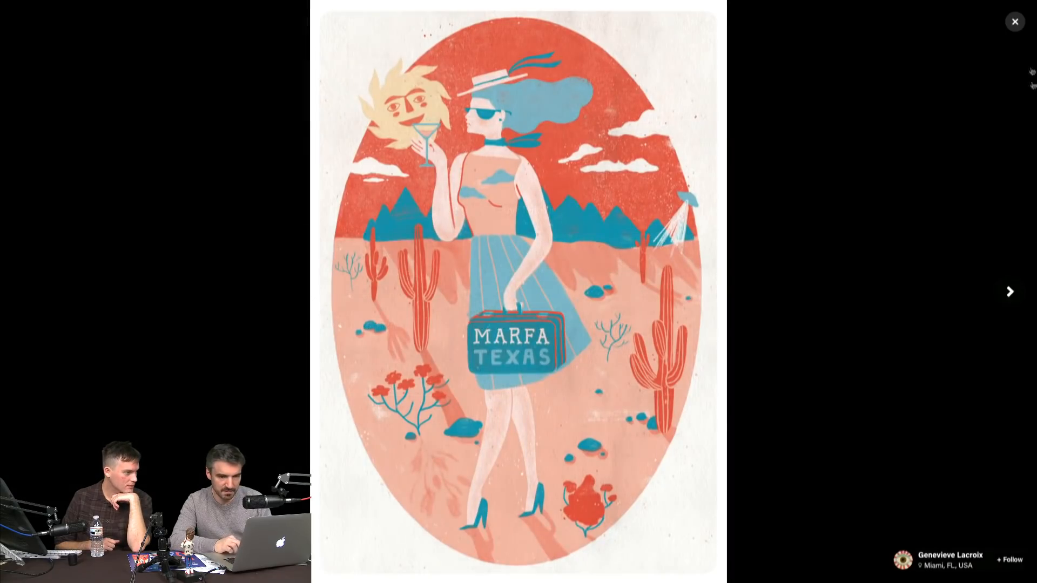
click(1015, 21)
- Examine the Marfa, Texas poster from the sun and figure to the suitcase and desert, and return to the artist's profile
scroll(648, 206, down, 5)
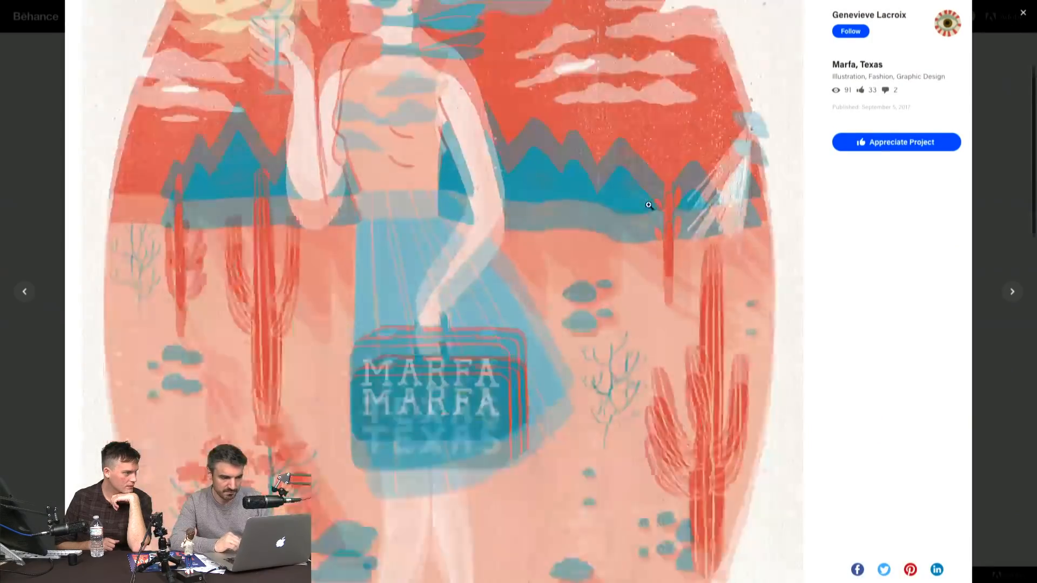
scroll(649, 205, down, 10)
scroll(649, 205, up, 15)
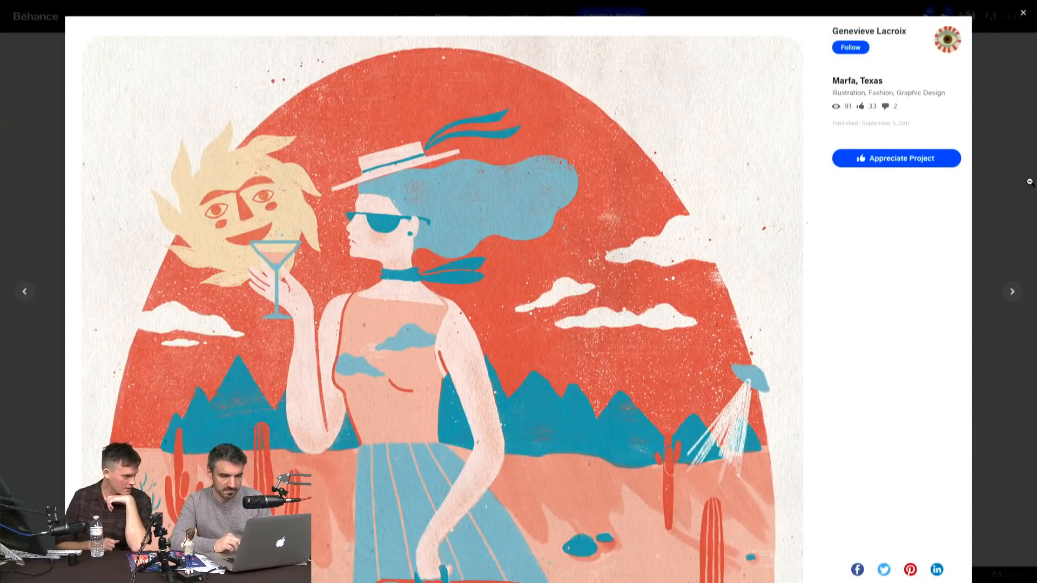
scroll(691, 323, down, 10)
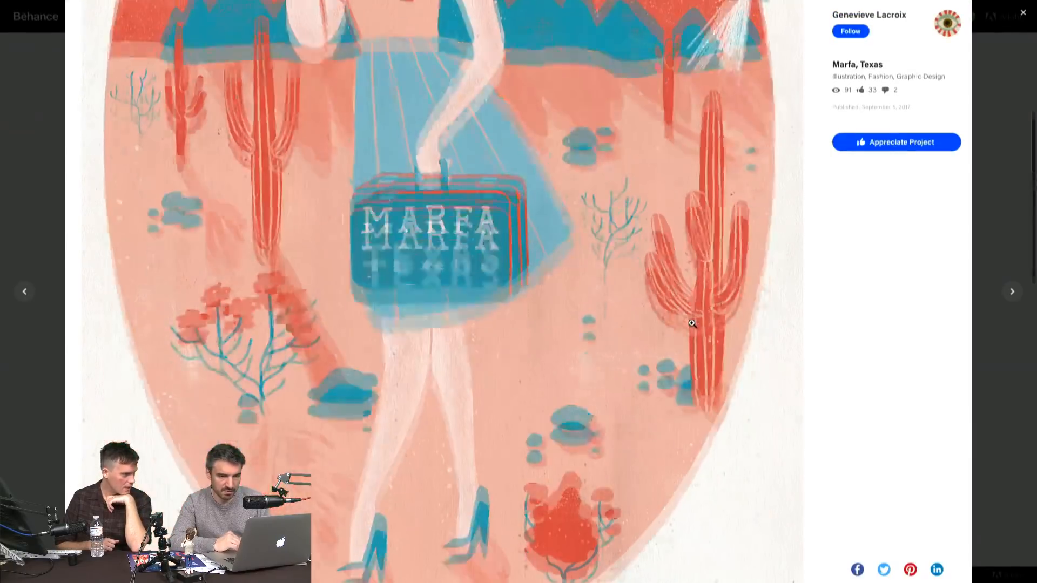
scroll(306, 322, up, 10)
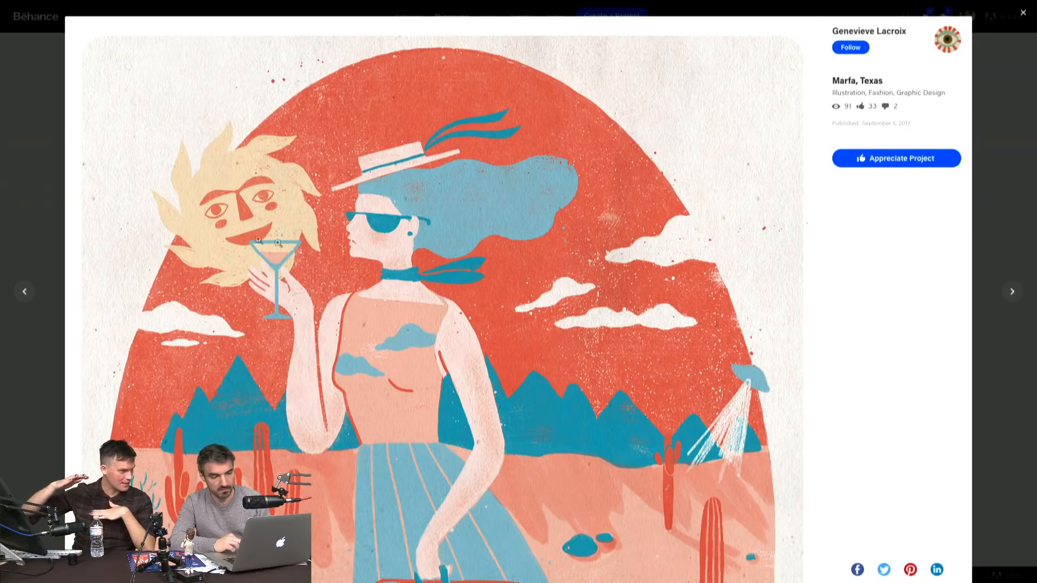
scroll(296, 246, down, 5)
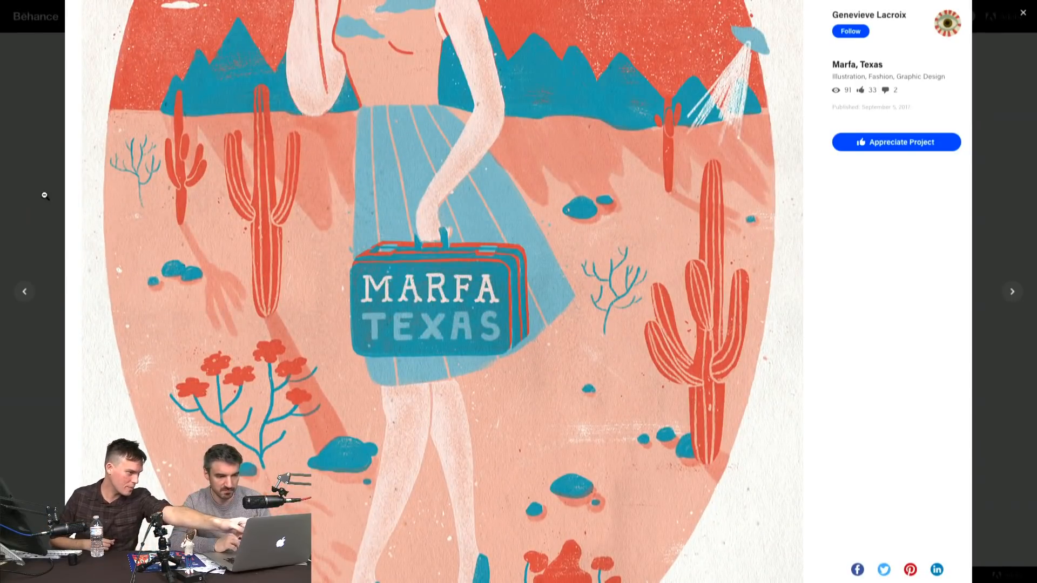
scroll(102, 201, up, 2)
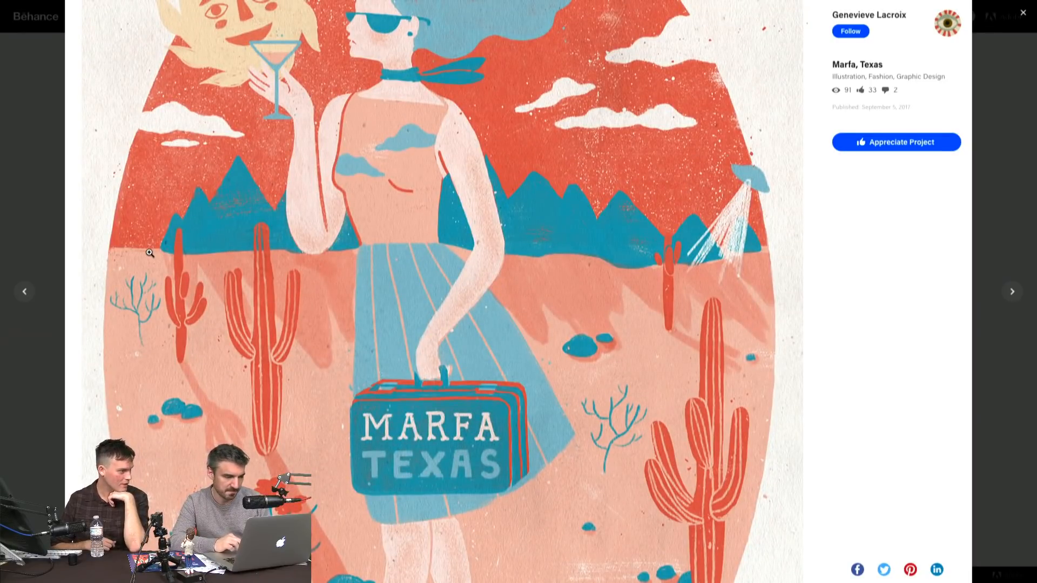
scroll(93, 191, up, 2)
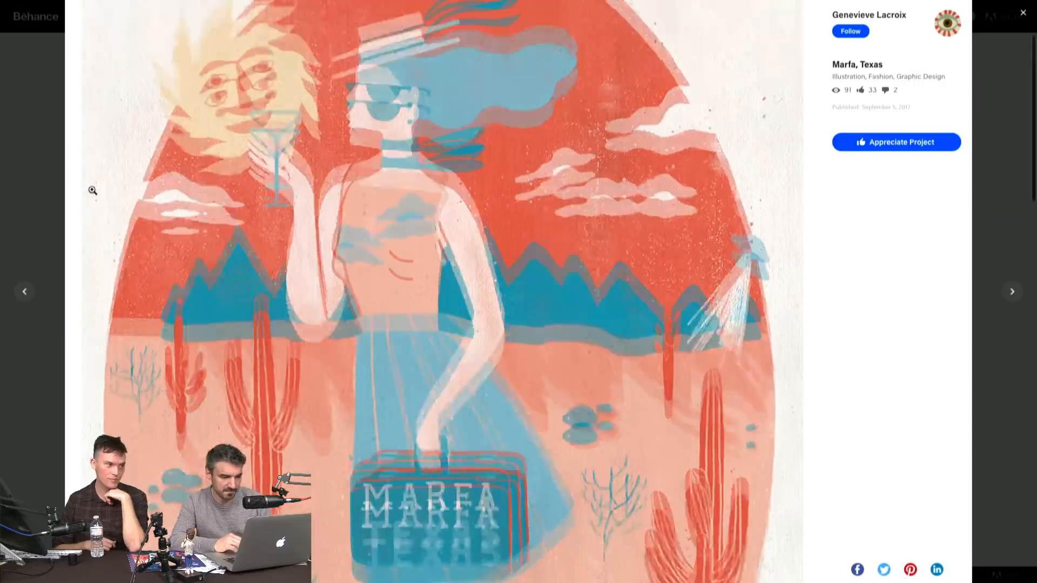
scroll(92, 190, up, 2)
click(38, 177)
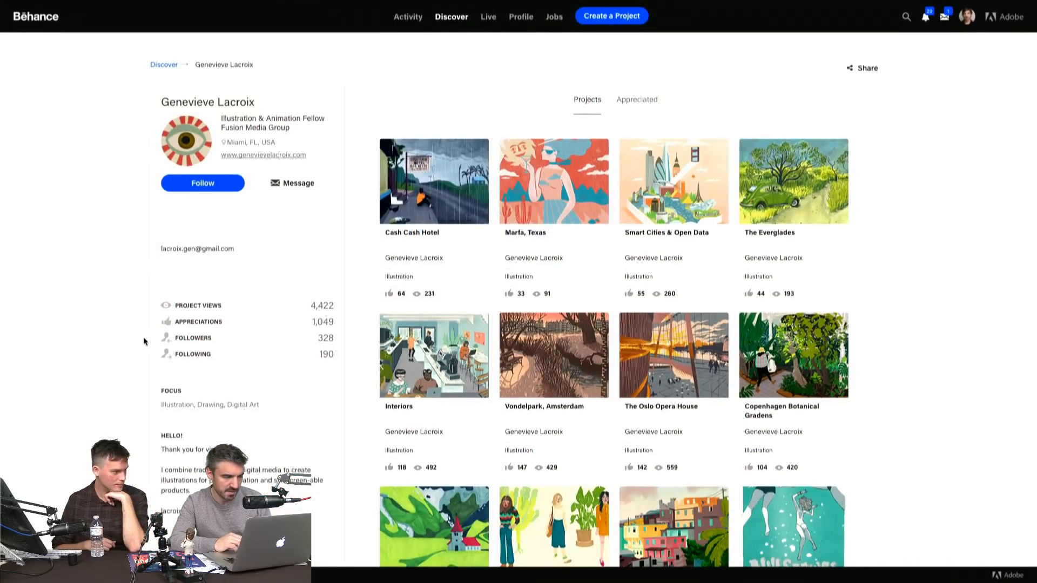
- Look at the Marfa, Texas project again, view the Cash Cash Hotel illustration and return to the artist's profile
click(509, 153)
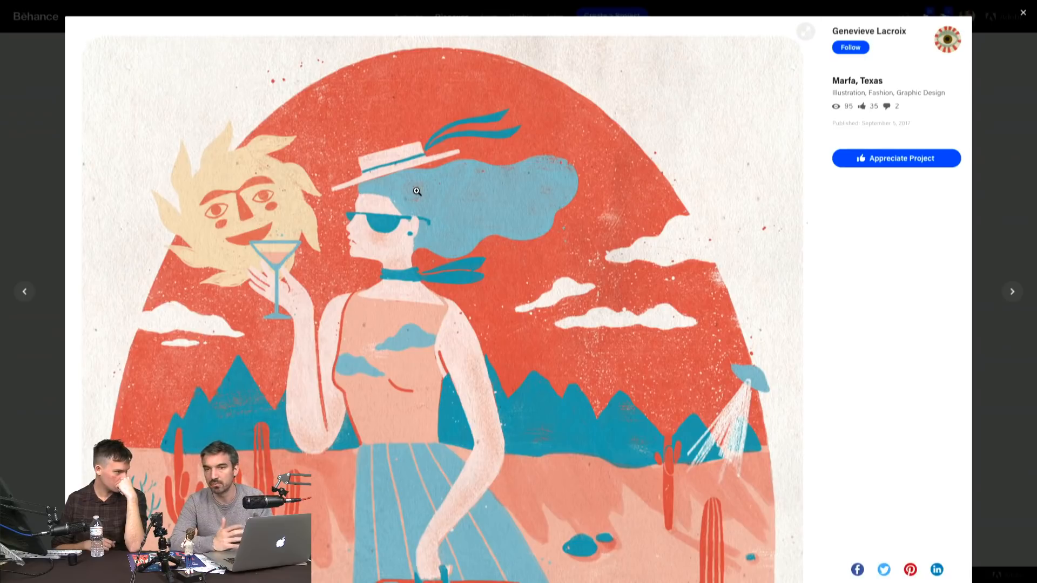
click(5, 82)
click(433, 200)
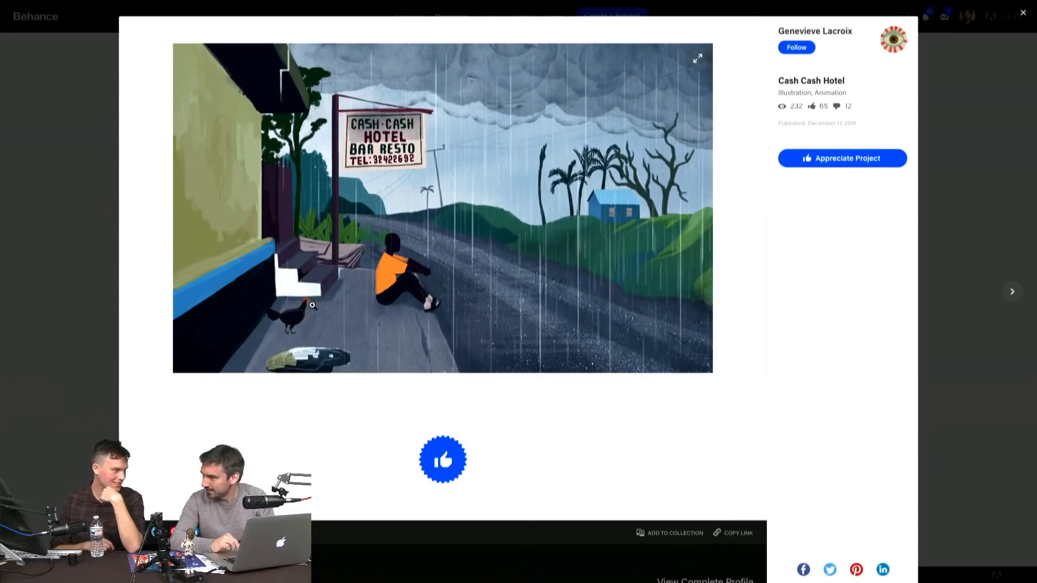
click(77, 210)
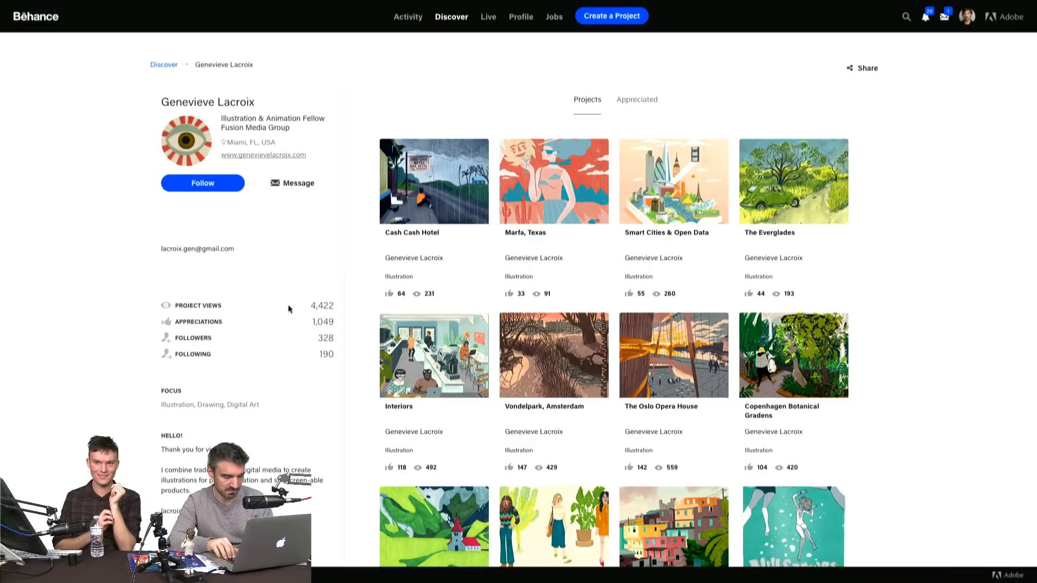
- Switch to the next illustrator's Behance profile, view the Royalty : Angrec illustration at full size and return to the profile
key(ctrl+Tab)
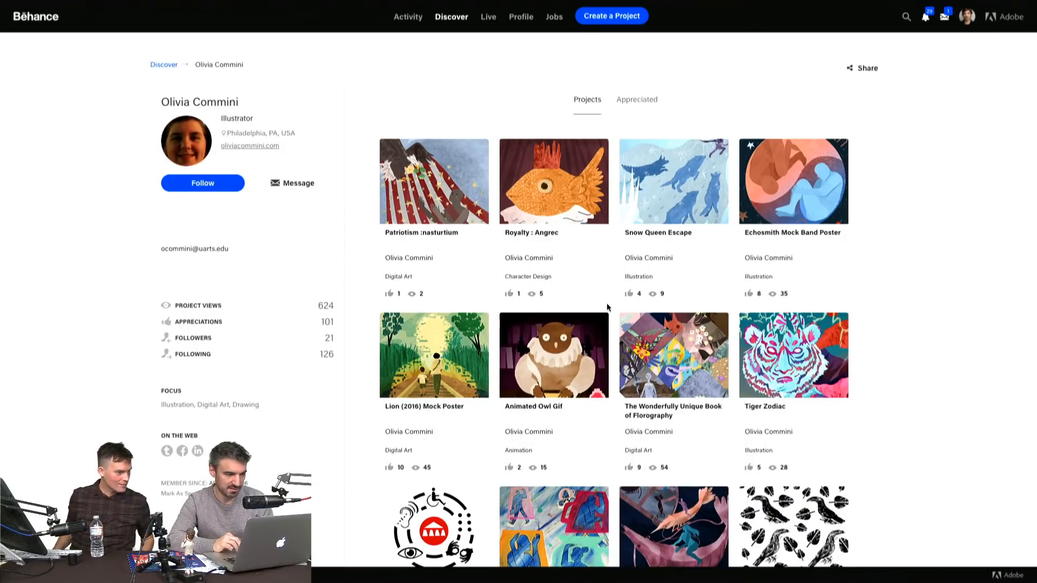
click(575, 206)
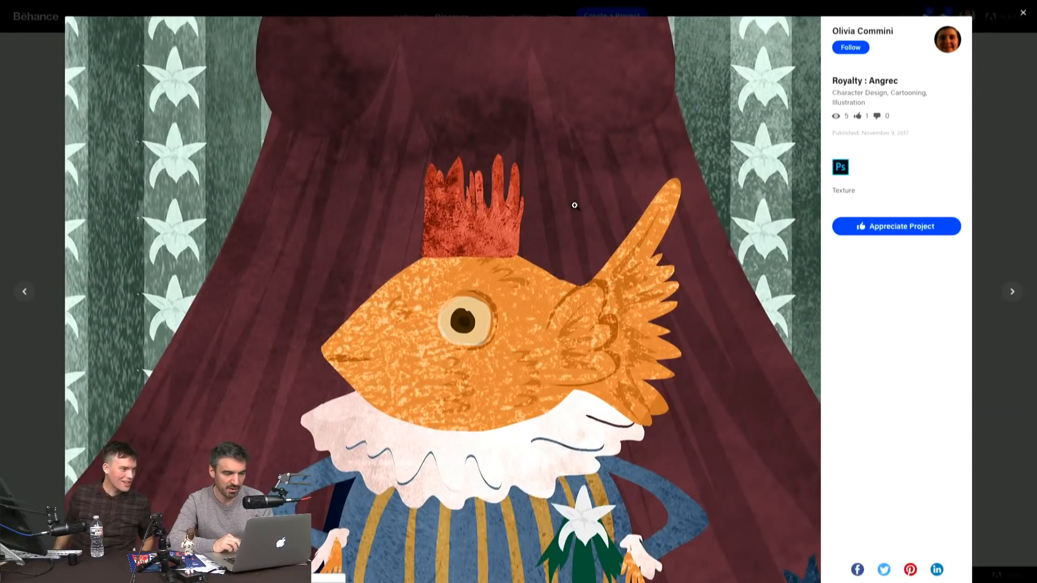
scroll(243, 341, down, 5)
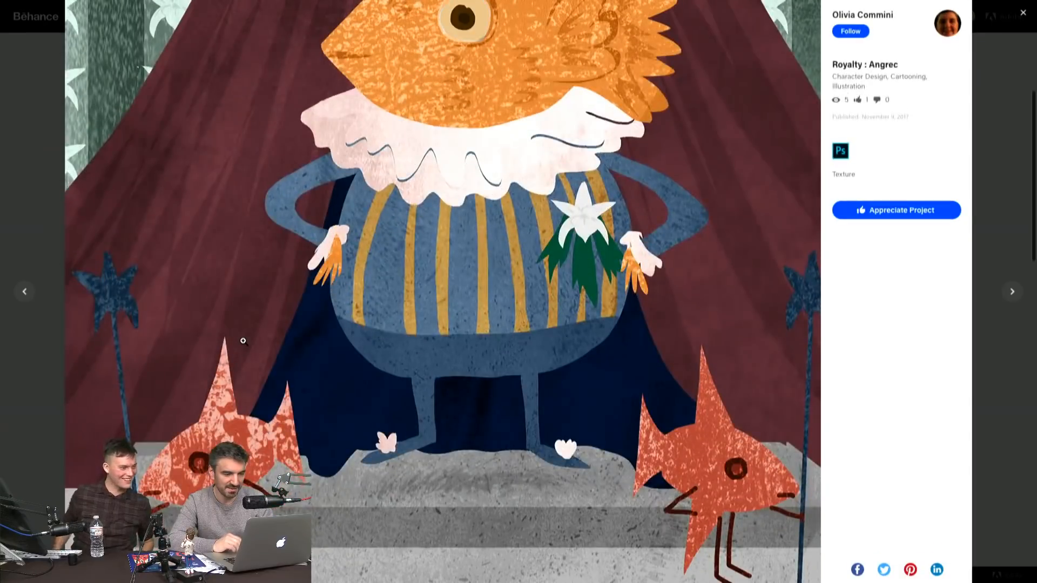
click(243, 341)
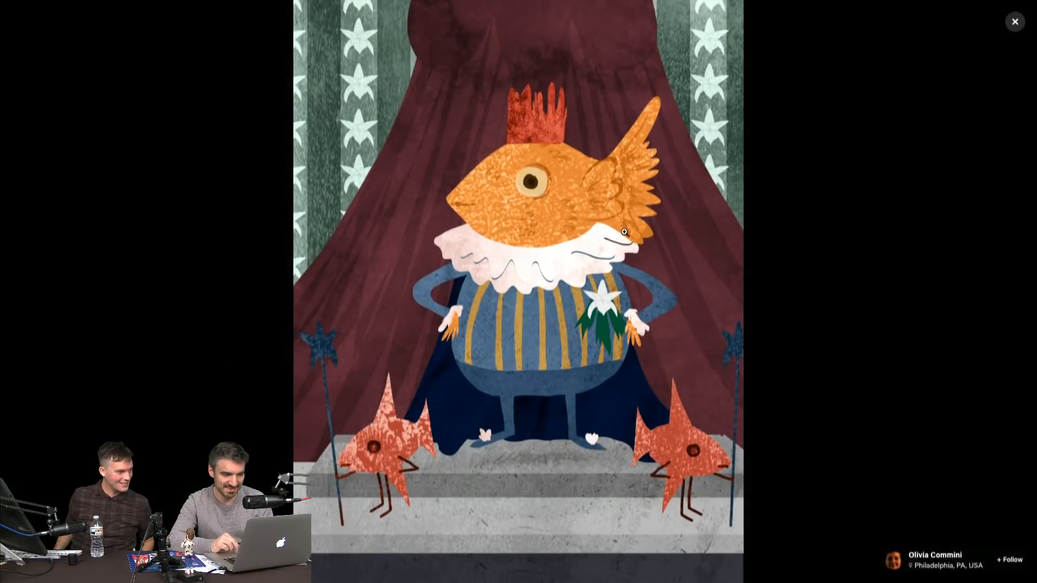
click(1015, 22)
click(998, 182)
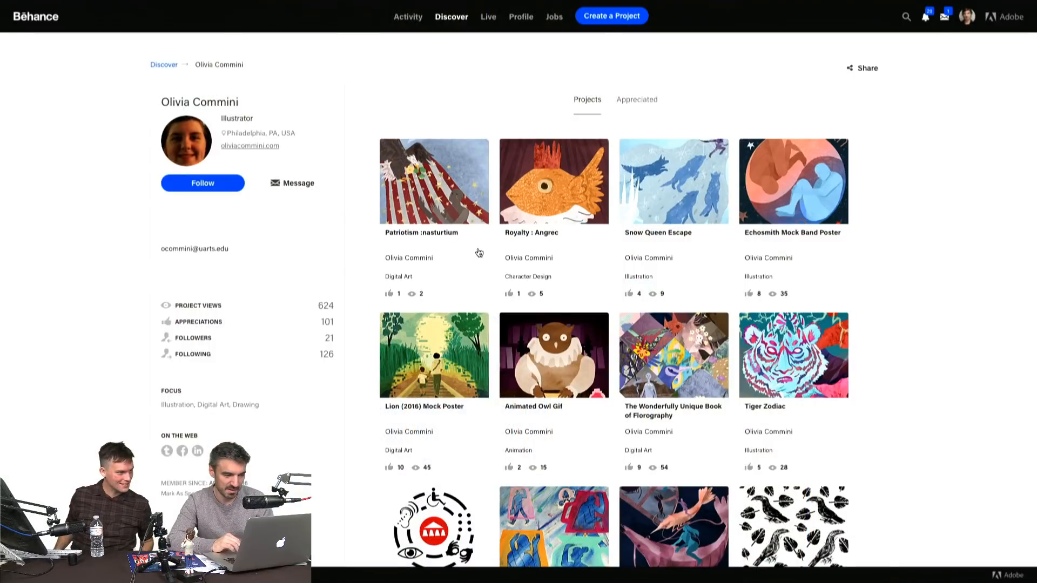
- Look over all of the illustrator's project thumbnails down to the end of the profile and return to its beginning
scroll(478, 252, down, 3)
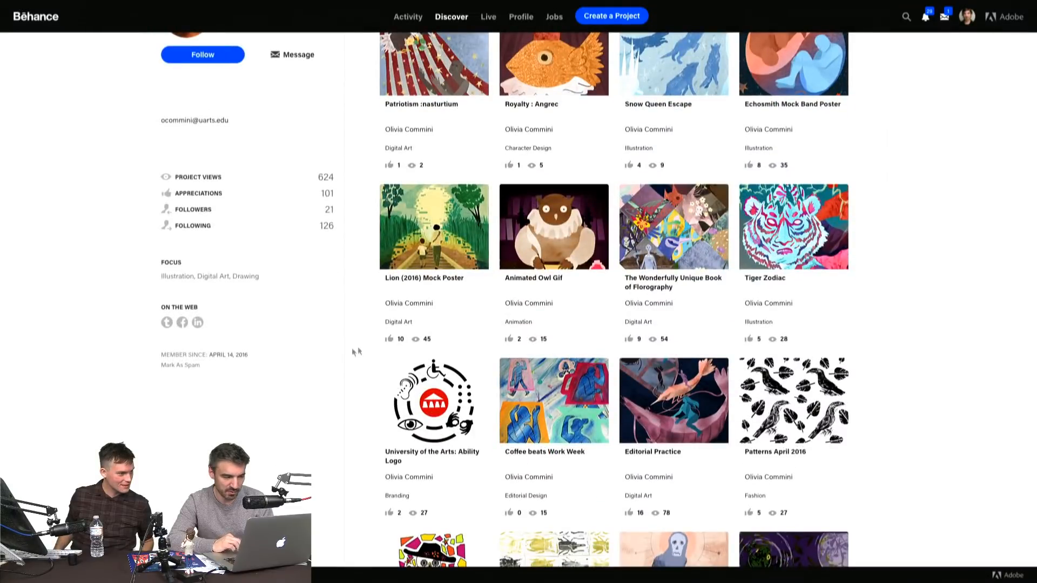
scroll(348, 352, up, 3)
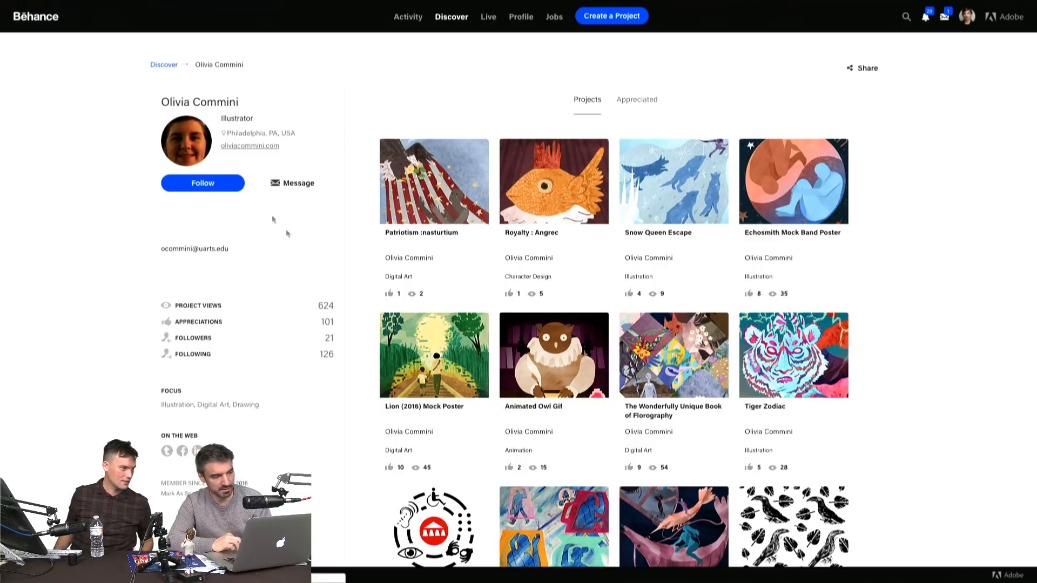
scroll(352, 389, down, 7)
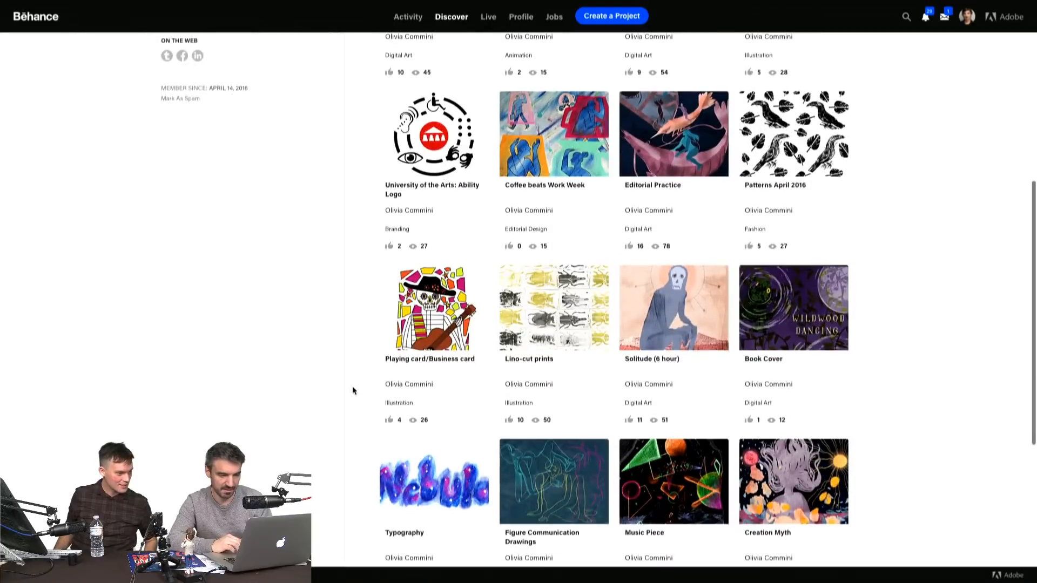
scroll(353, 390, down, 3)
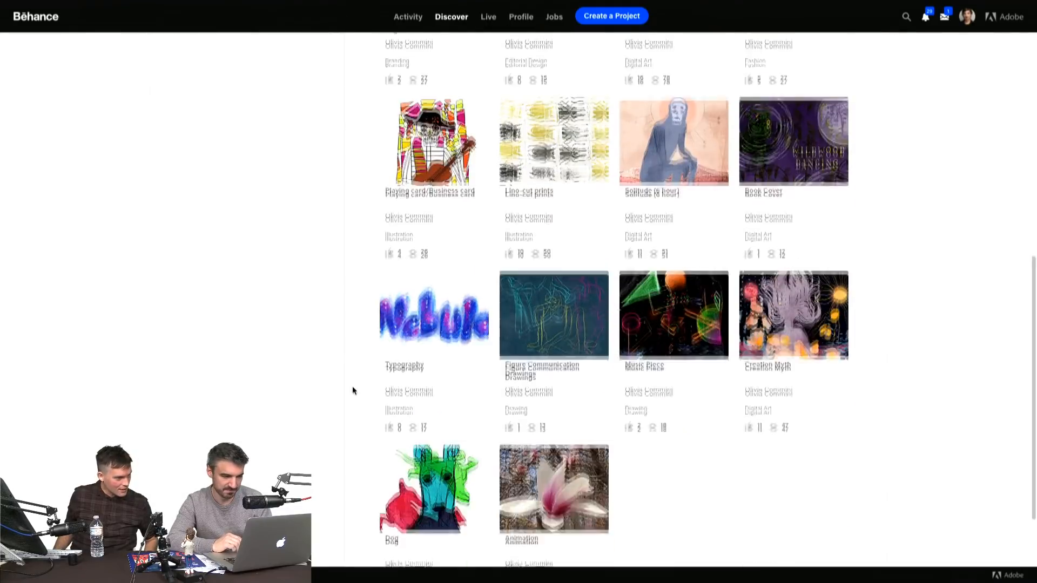
scroll(353, 390, up, 10)
scroll(352, 389, up, 1)
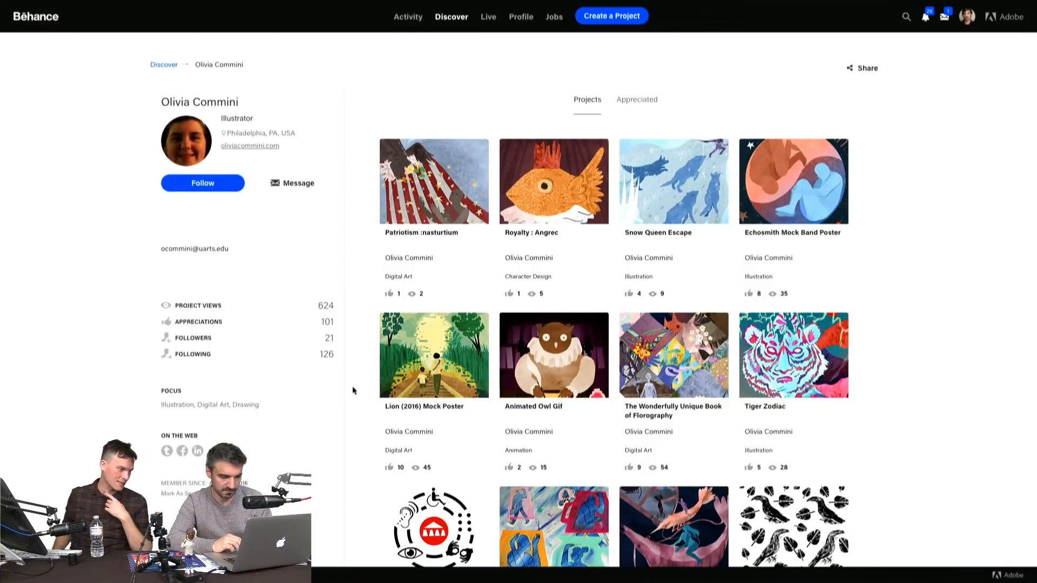
- View the Lion (2016) Mock Poster project from the title artwork to the textless version and return to the illustrator's profile
click(436, 378)
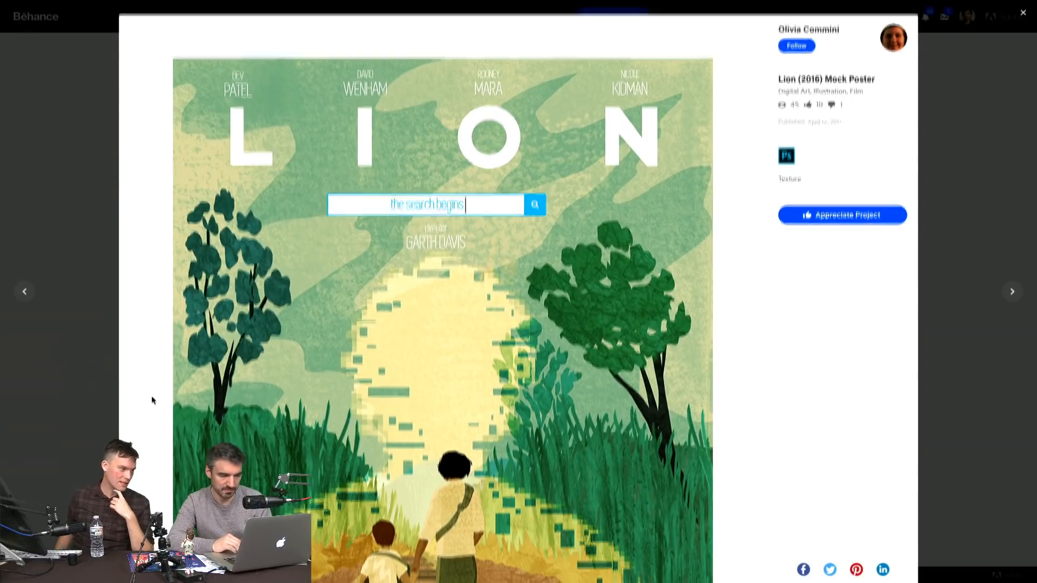
scroll(152, 397, down, 4)
scroll(152, 400, down, 10)
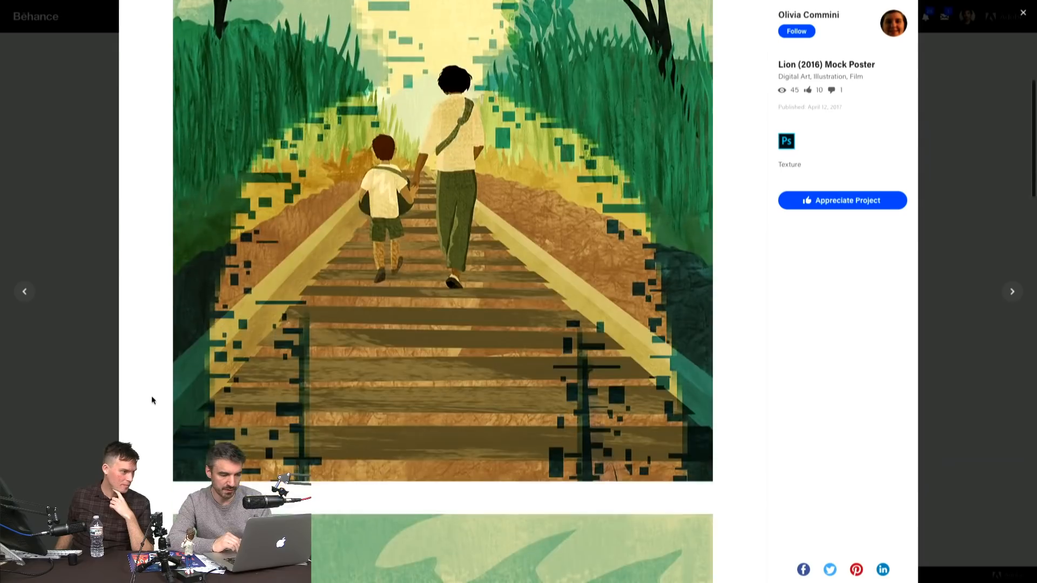
scroll(152, 400, down, 10)
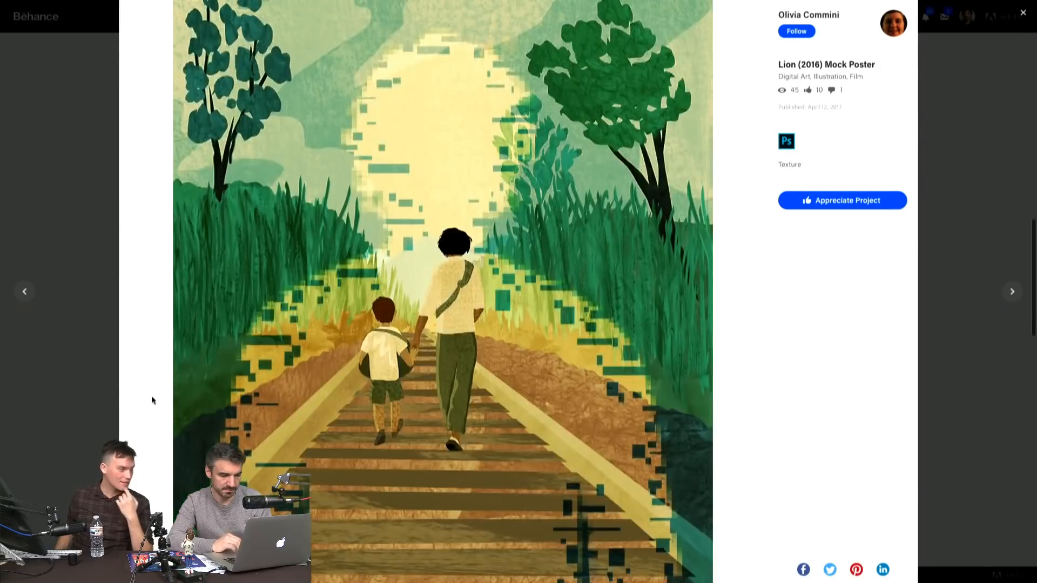
scroll(152, 400, up, 20)
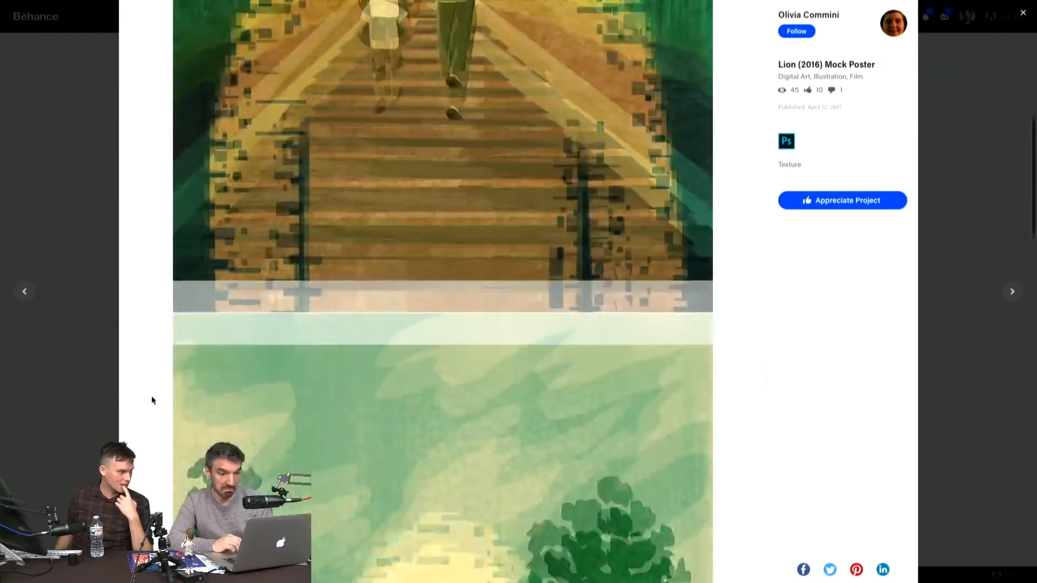
scroll(151, 400, up, 3)
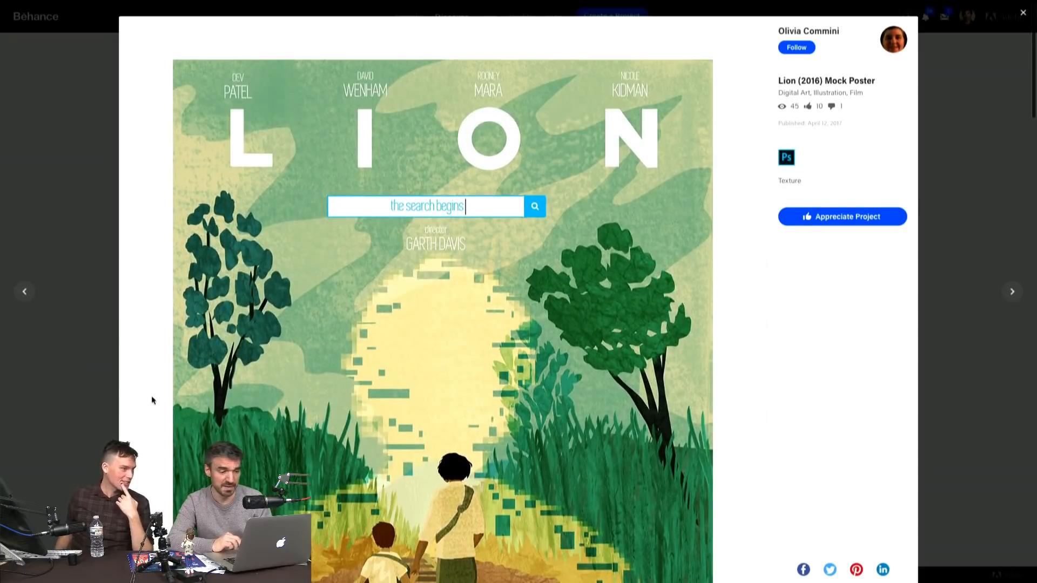
click(70, 284)
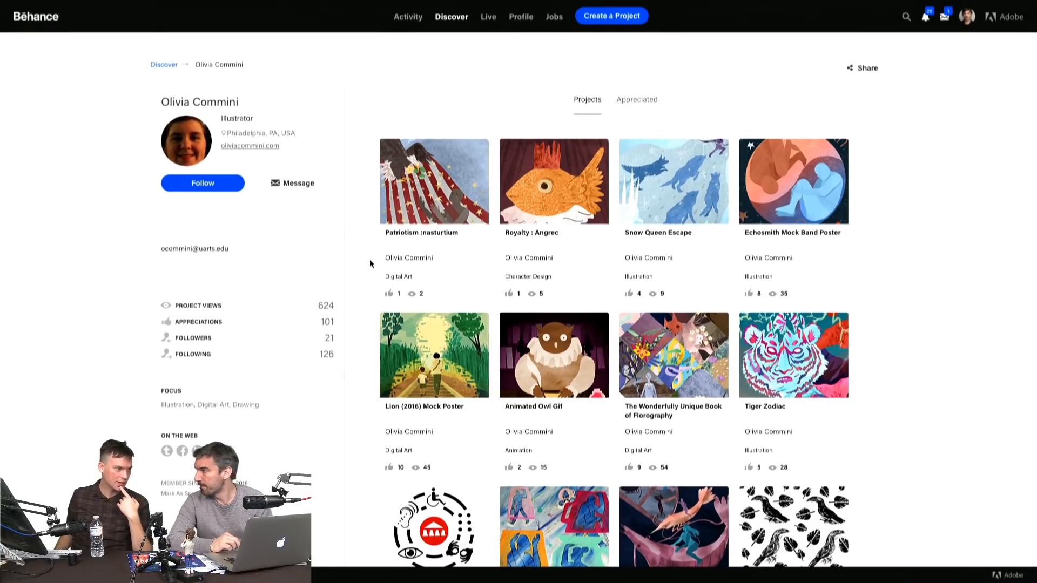
- Reopen the Lion (2016) Mock Poster, examine the two figures on the railway tracks and return to the profile
click(445, 372)
scroll(445, 371, down, 5)
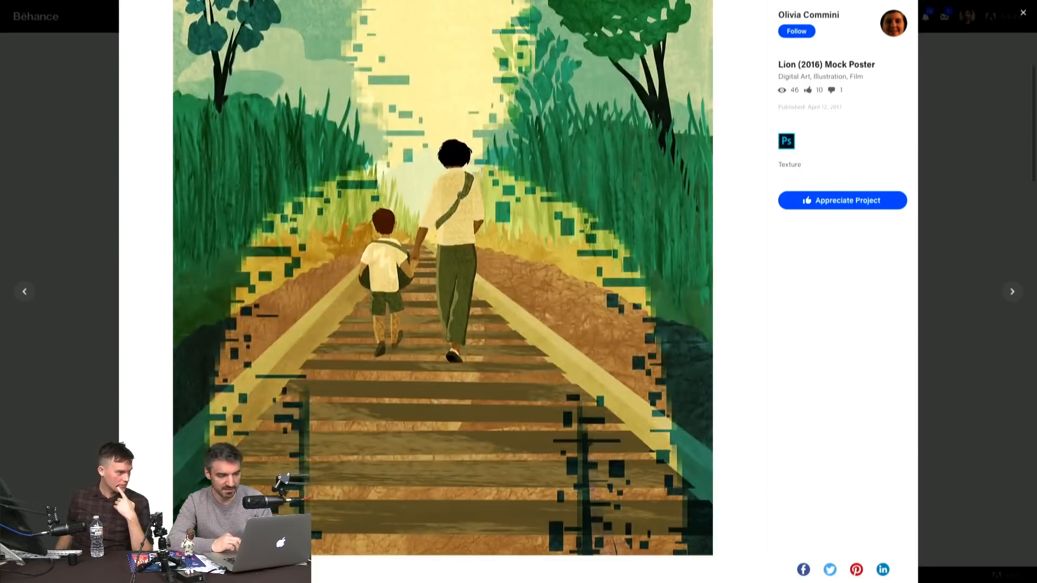
scroll(636, 313, up, 1)
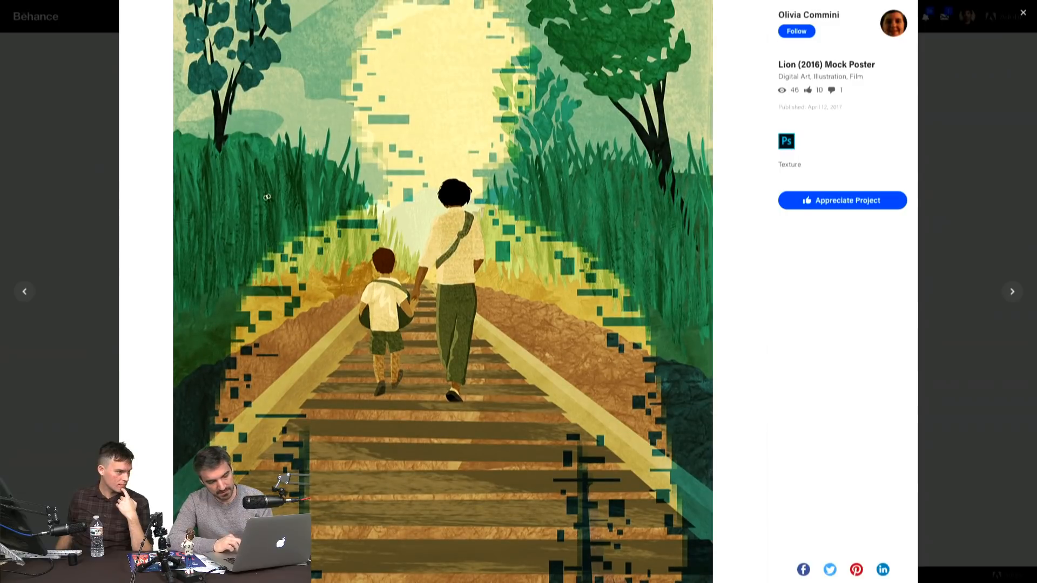
click(104, 236)
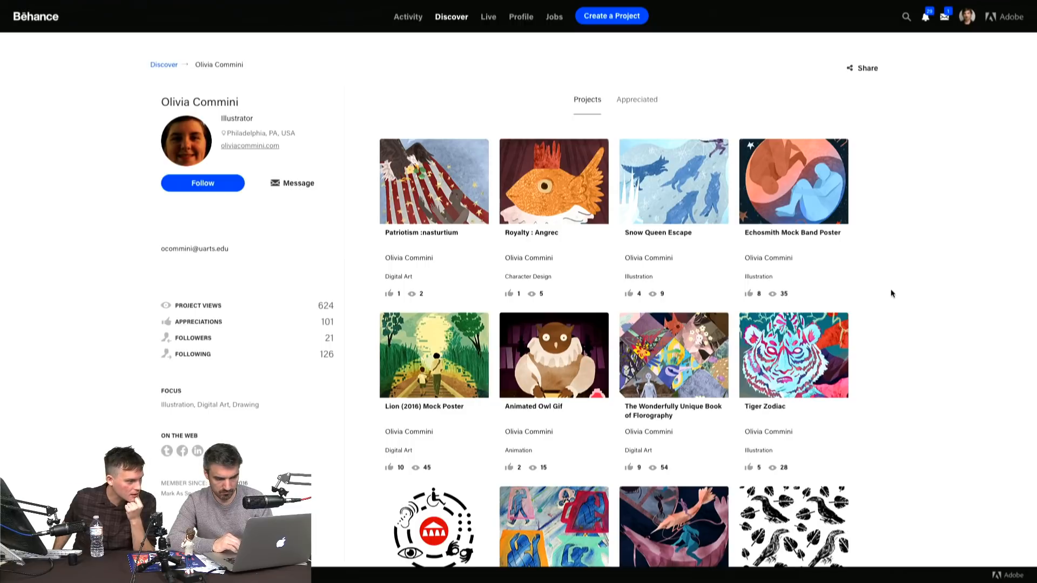
- View the Snow Queen Escape illustration twice, returning to the illustrator's profile after each look
scroll(892, 294, down, 1)
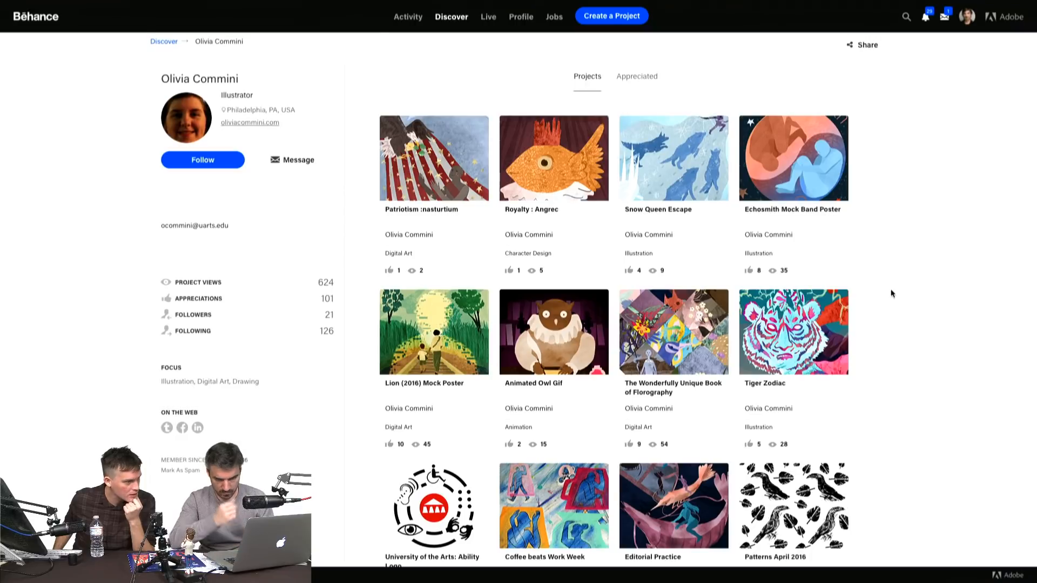
click(708, 182)
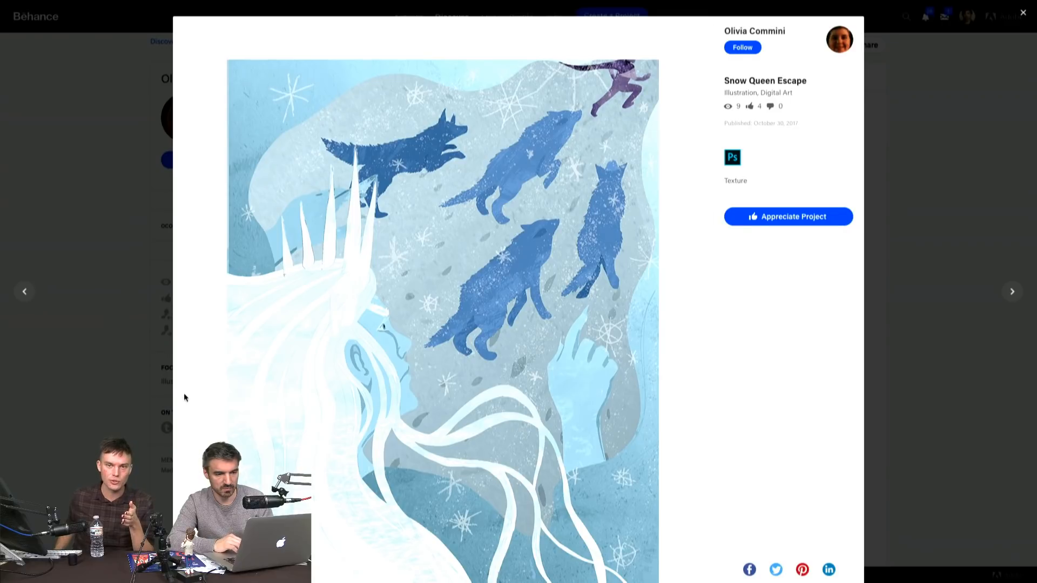
scroll(184, 397, down, 4)
scroll(184, 397, up, 4)
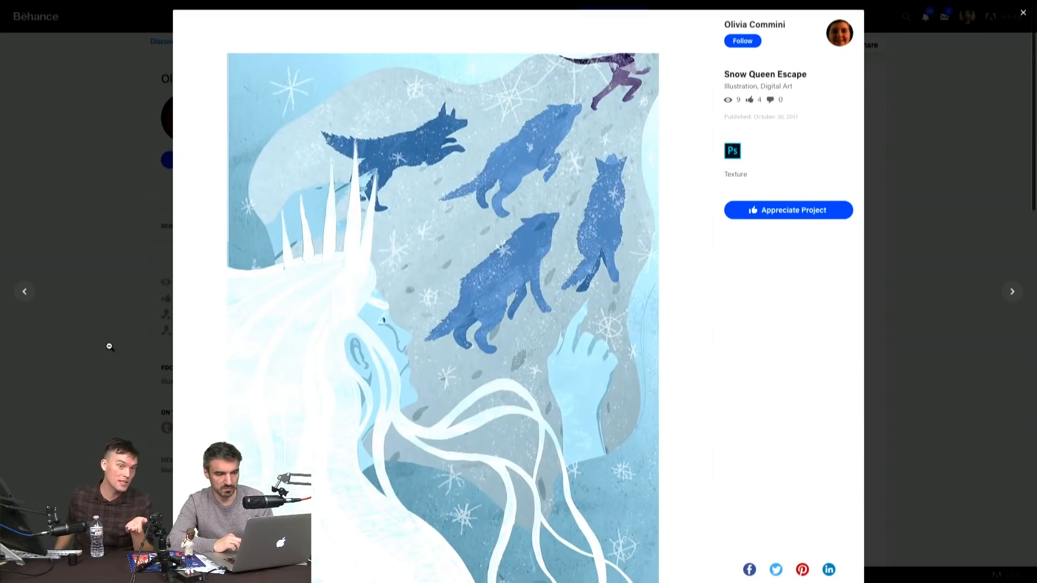
click(110, 347)
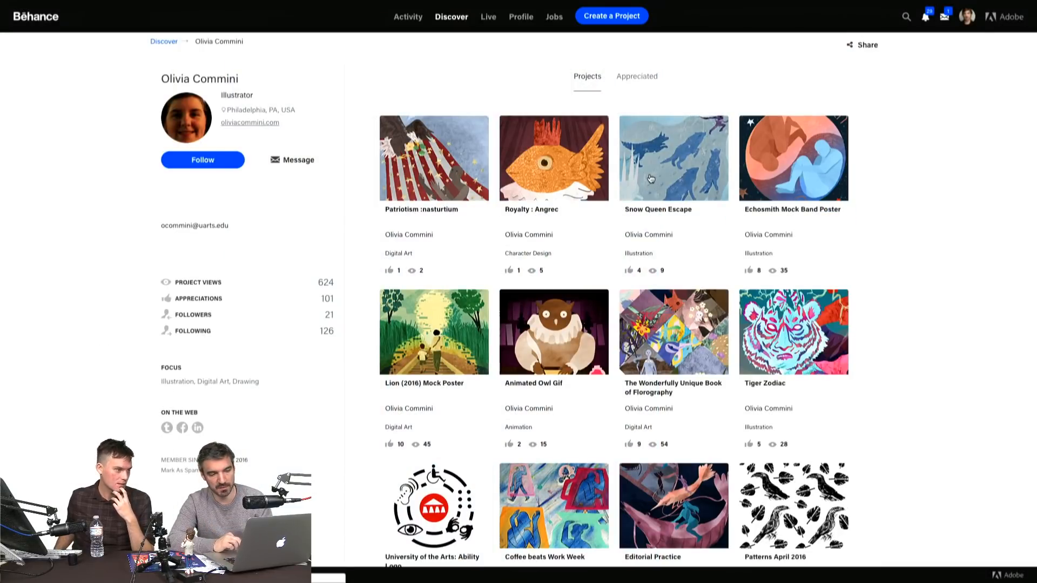
click(633, 181)
click(167, 236)
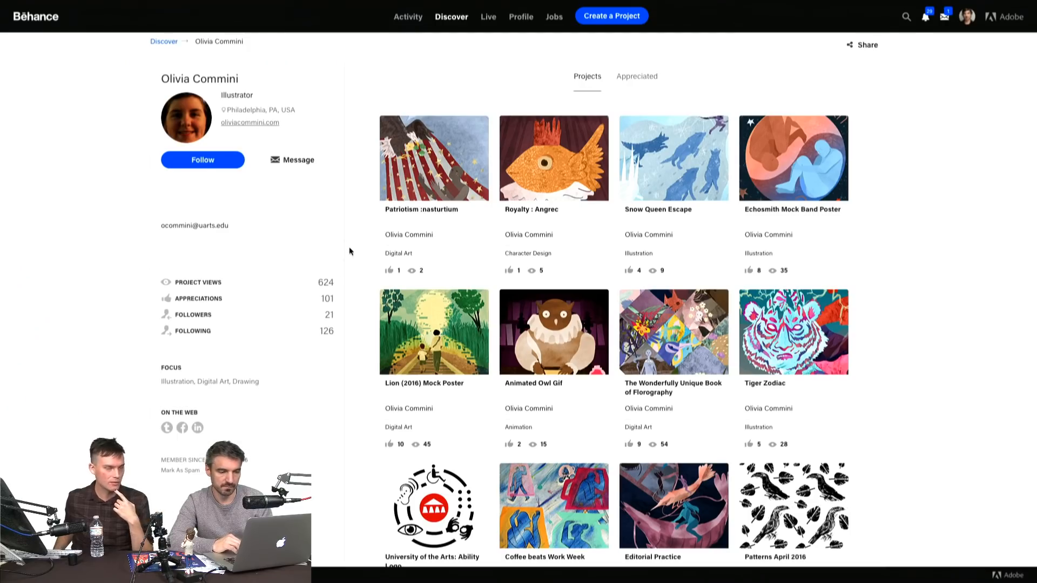
- Compare the style and variety of the illustrator's project thumbnails, from Patriotism :nasturtium to Dog and Animation, and return to the profile's beginning
scroll(348, 251, down, 1)
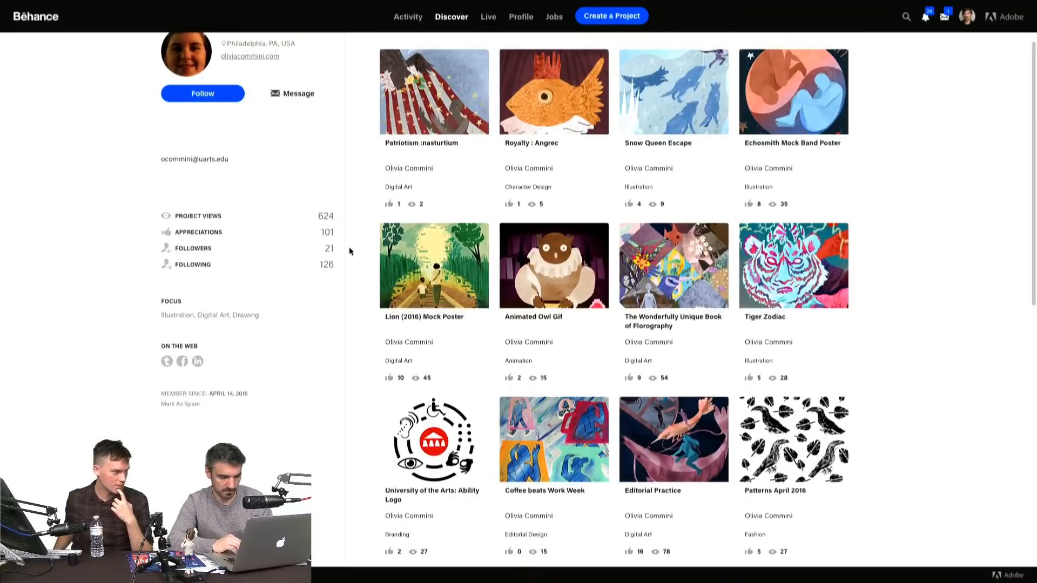
scroll(349, 250, down, 2)
scroll(348, 250, up, 5)
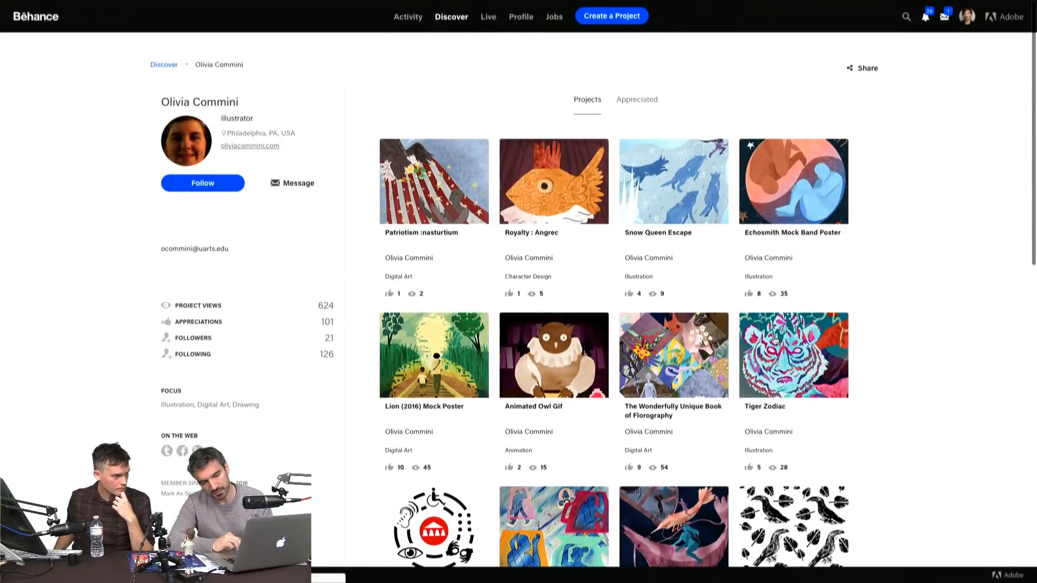
scroll(434, 335, down, 4)
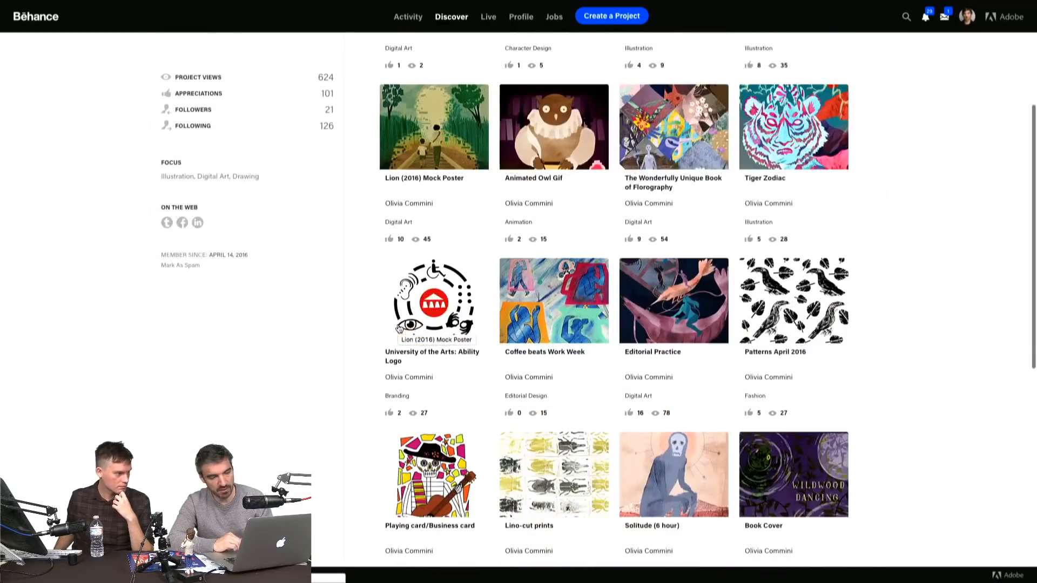
scroll(347, 394, down, 6)
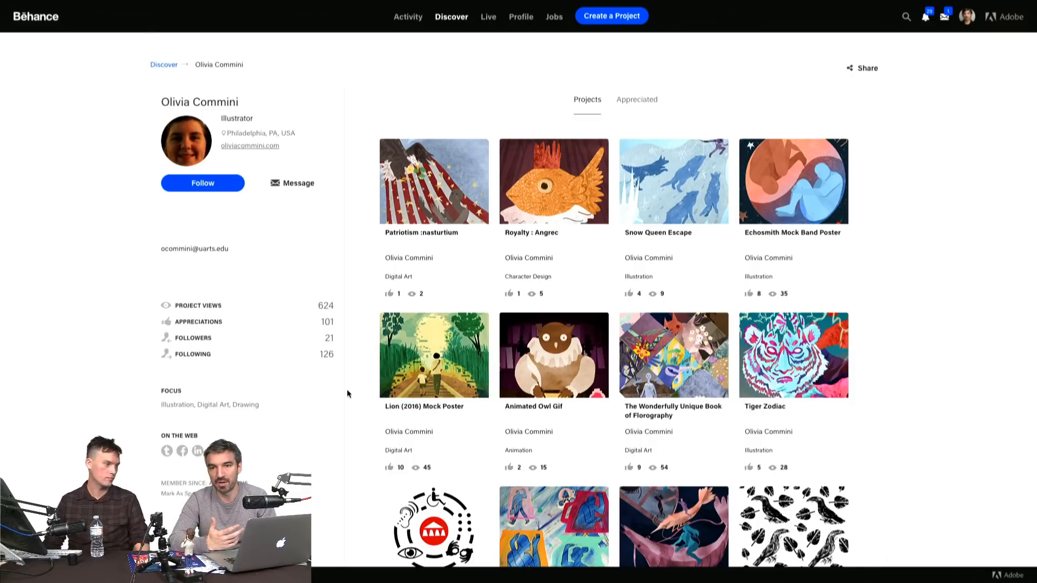
scroll(348, 393, down, 2)
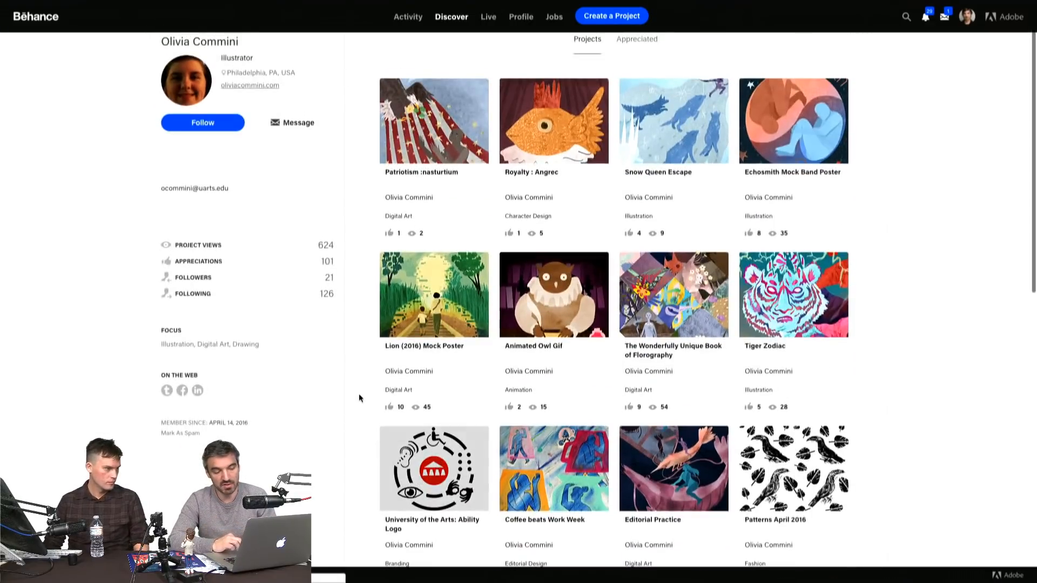
scroll(358, 394, up, 2)
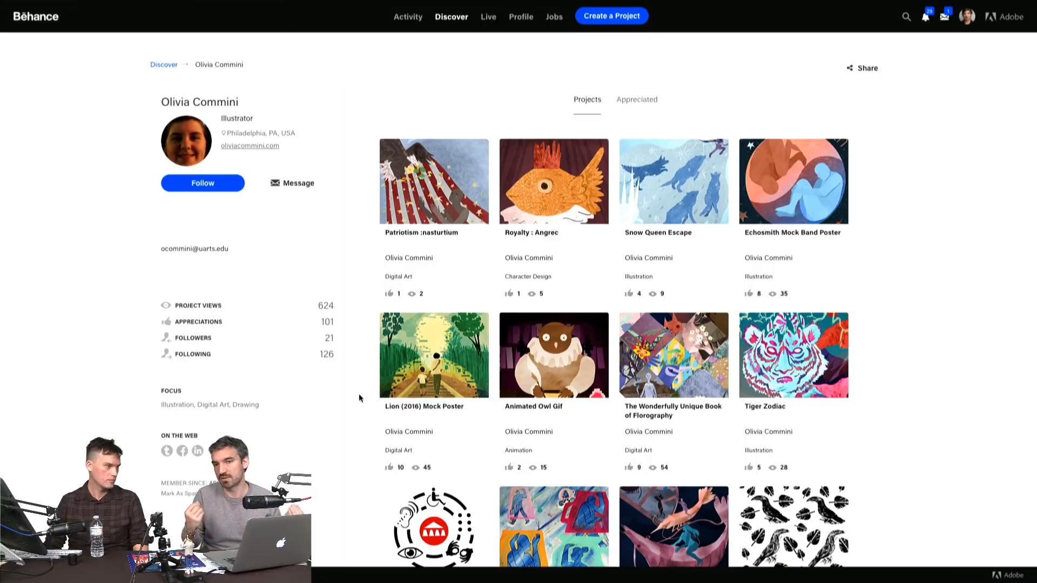
scroll(359, 396, down, 3)
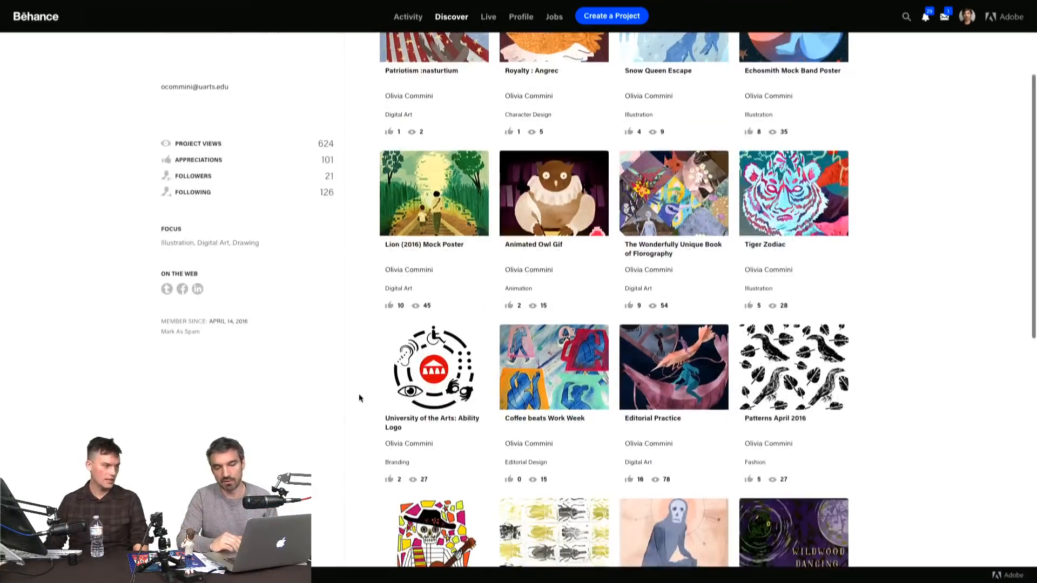
scroll(359, 398, down, 4)
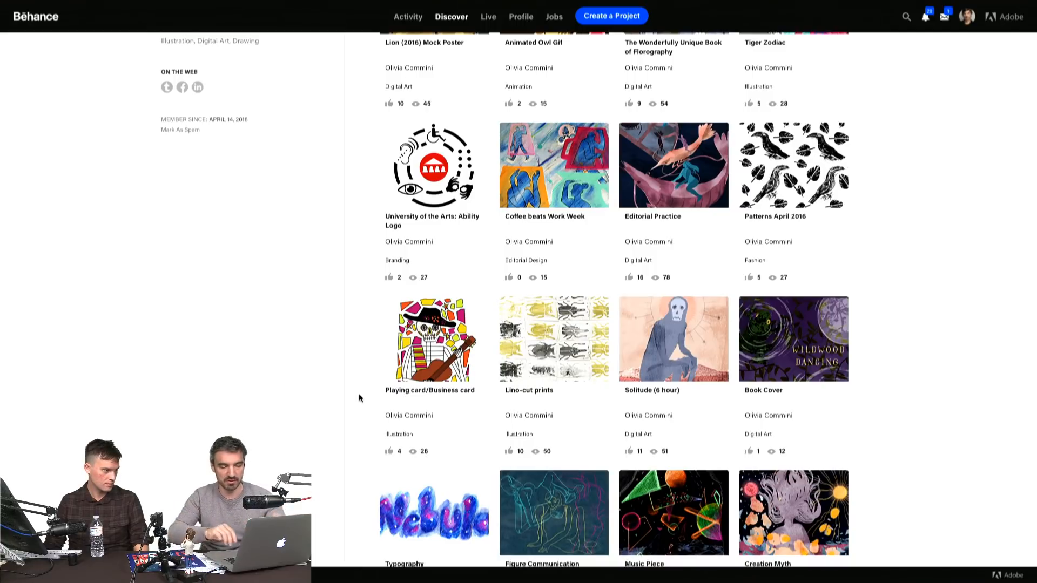
scroll(359, 398, down, 5)
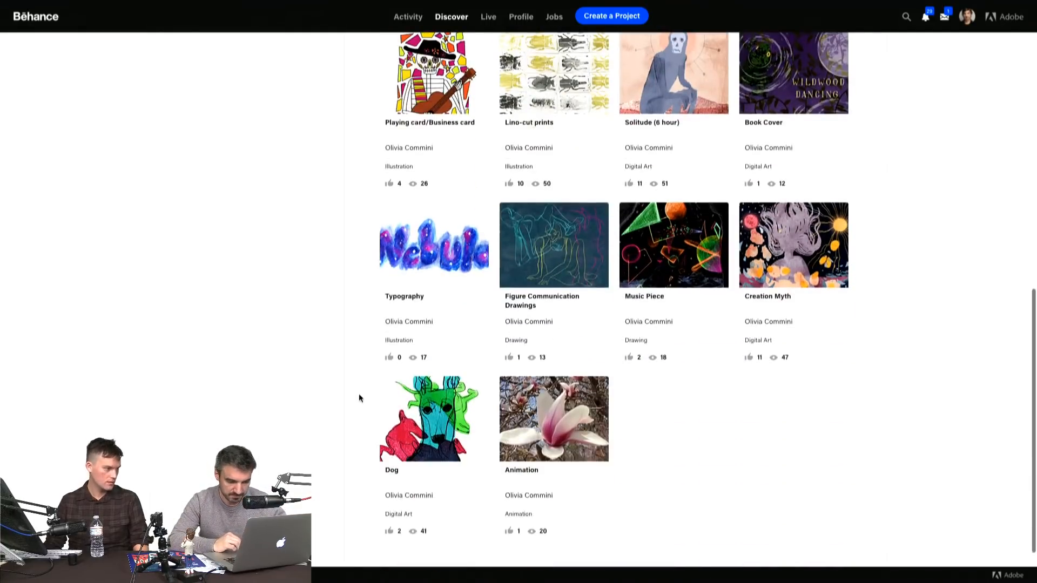
scroll(358, 393, up, 3)
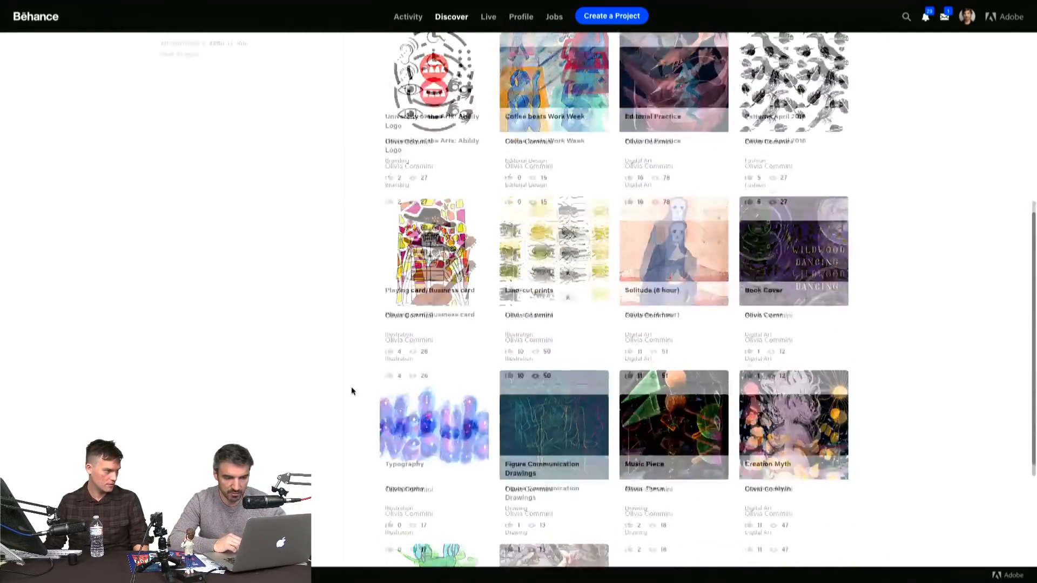
scroll(351, 386, up, 6)
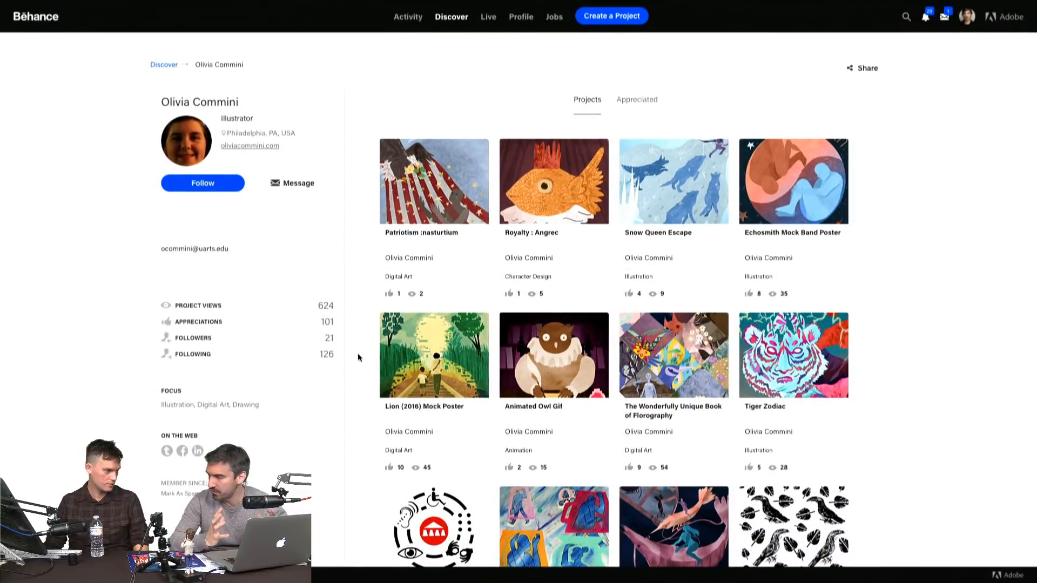
- Find the Playing card/Business card project, view its sketch and coloured skeleton artwork, and return to the profile
scroll(359, 358, down, 10)
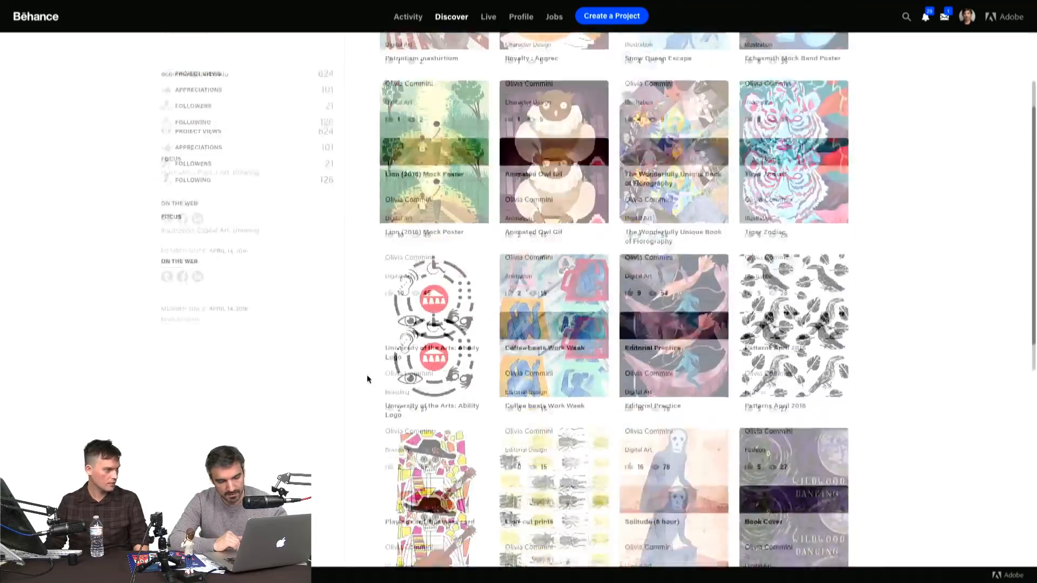
scroll(342, 255, up, 4)
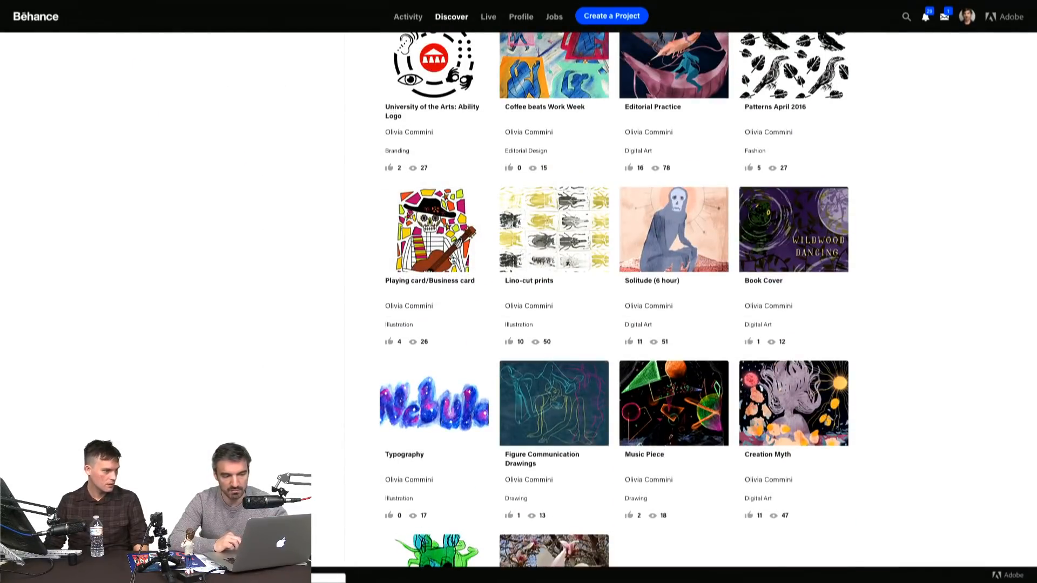
click(452, 258)
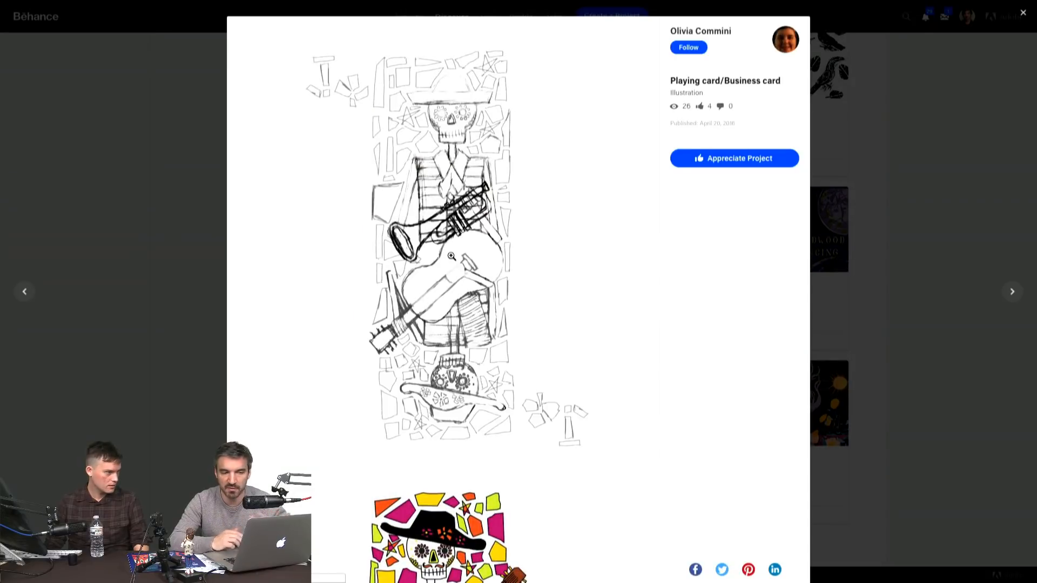
scroll(452, 256, down, 10)
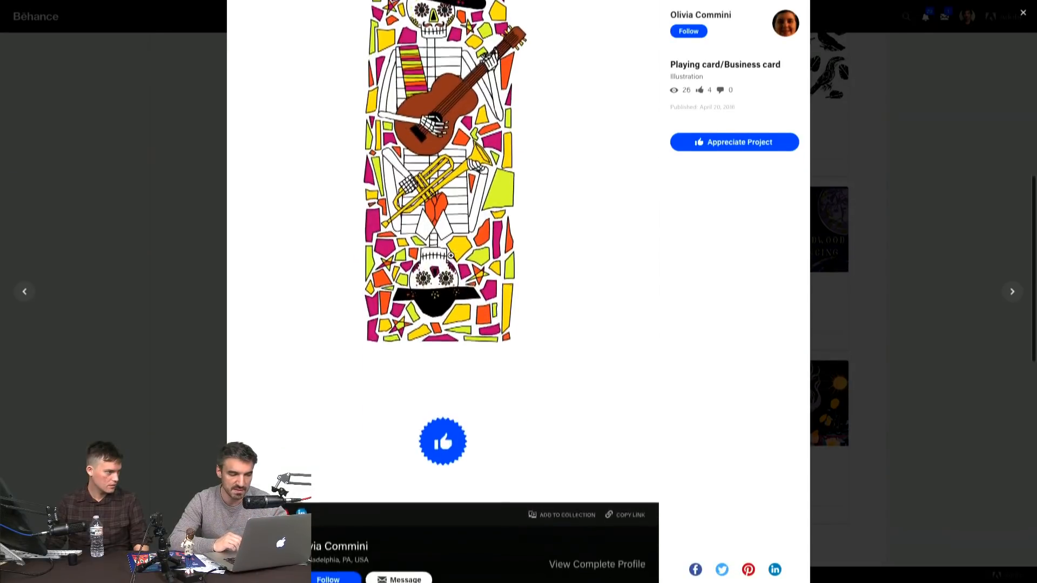
scroll(451, 256, up, 10)
click(176, 202)
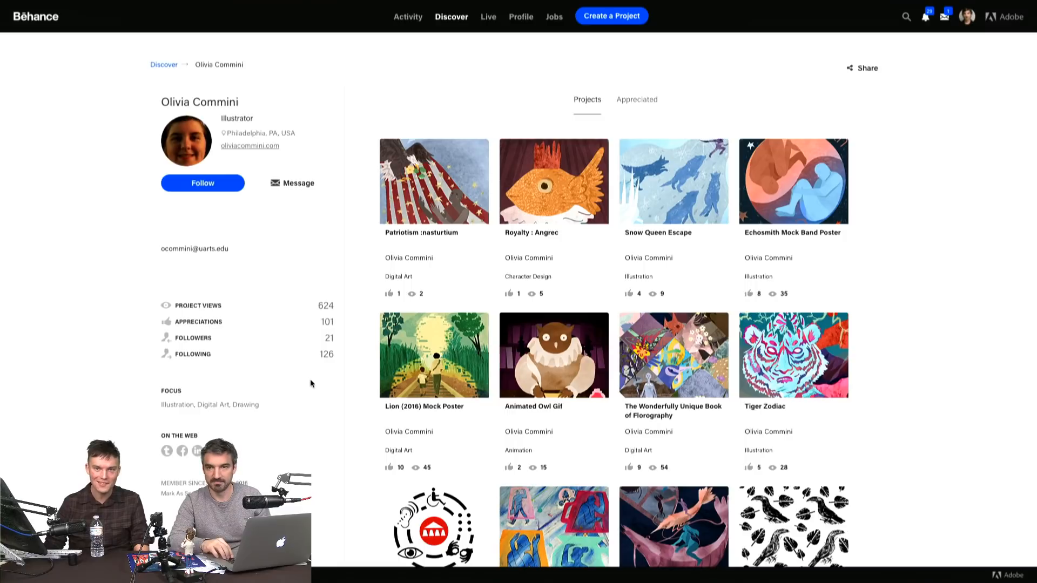
- Switch to the next artist's Behance profile and look over the project thumbnails down to the car hood airbrush project
key(ctrl+Tab)
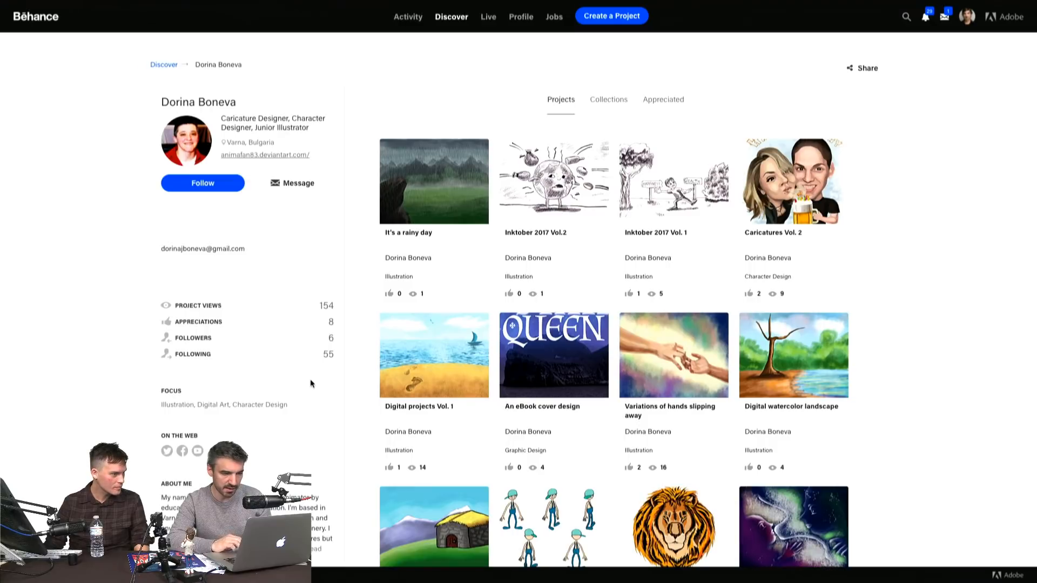
scroll(366, 291, down, 1)
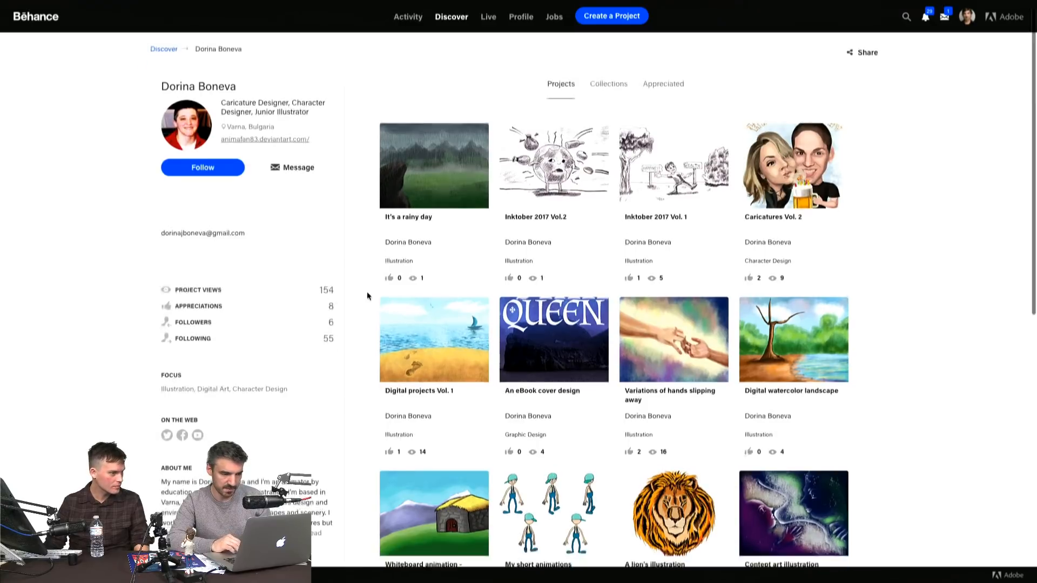
scroll(366, 292, up, 1)
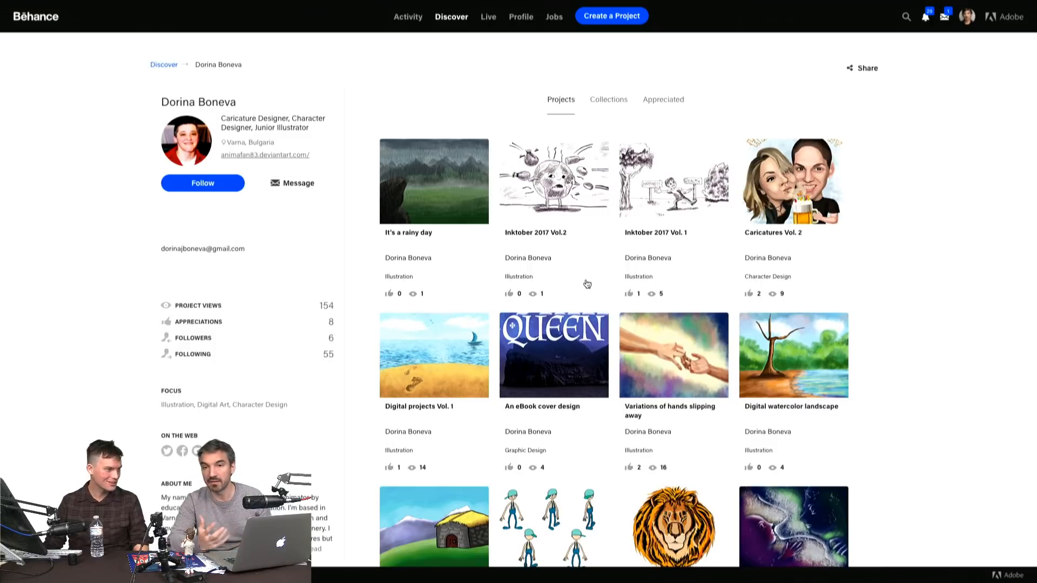
scroll(925, 286, down, 2)
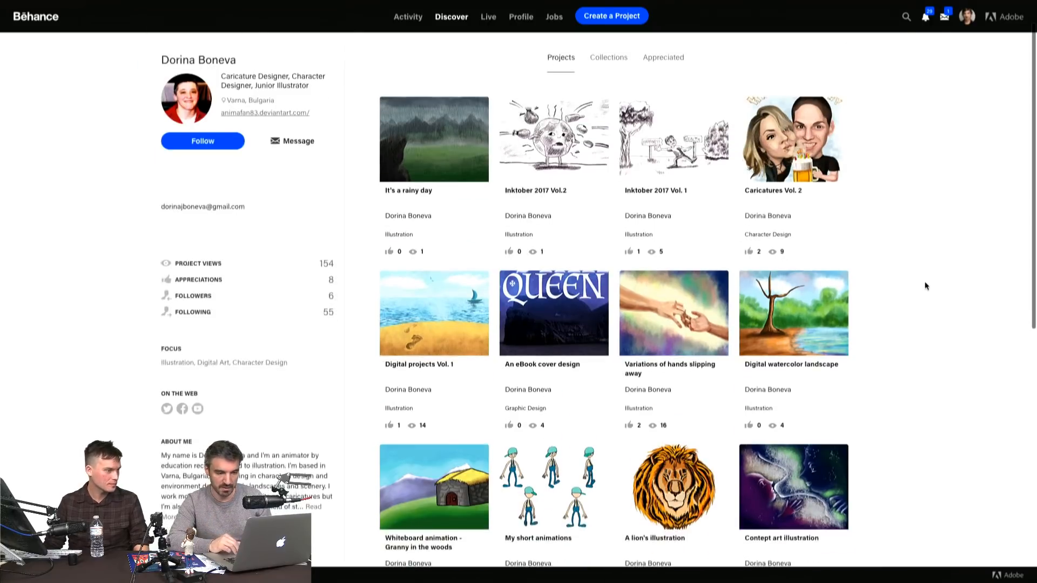
scroll(925, 286, down, 1)
scroll(925, 287, down, 2)
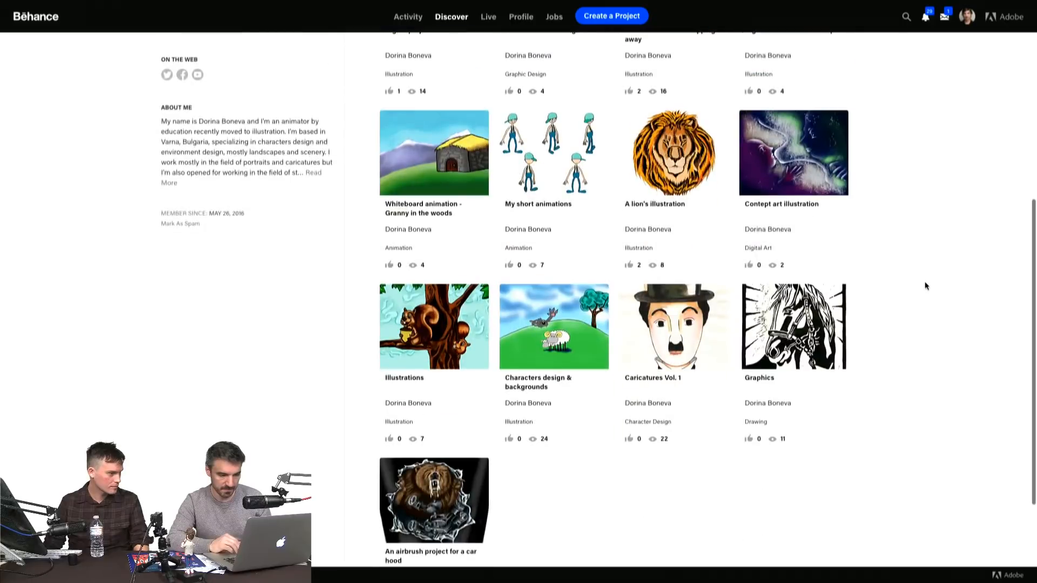
- Look over the artist's profile details and project thumbnails, returning to the beginning of the profile
scroll(925, 286, up, 7)
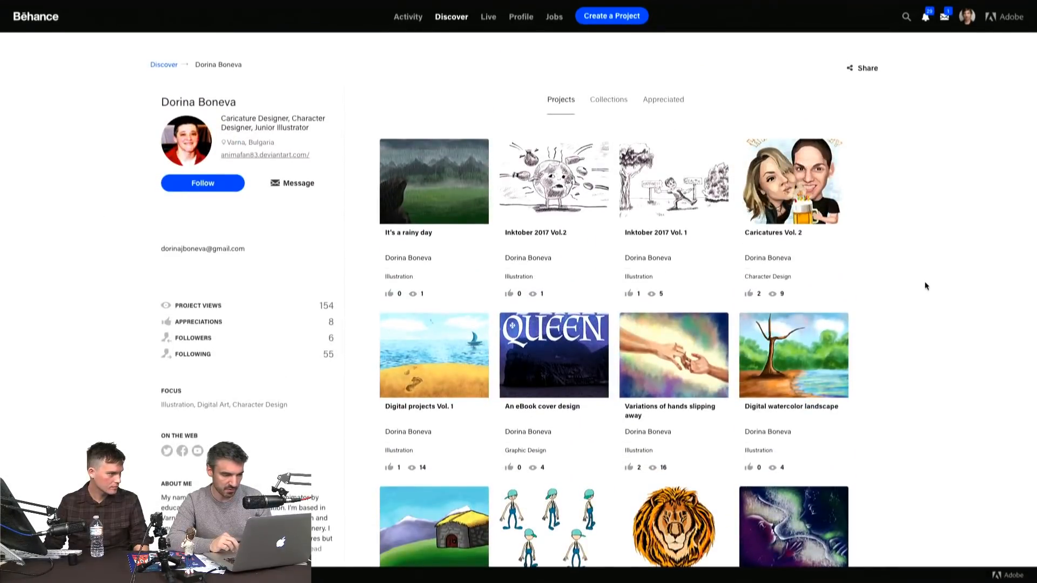
scroll(342, 395, down, 4)
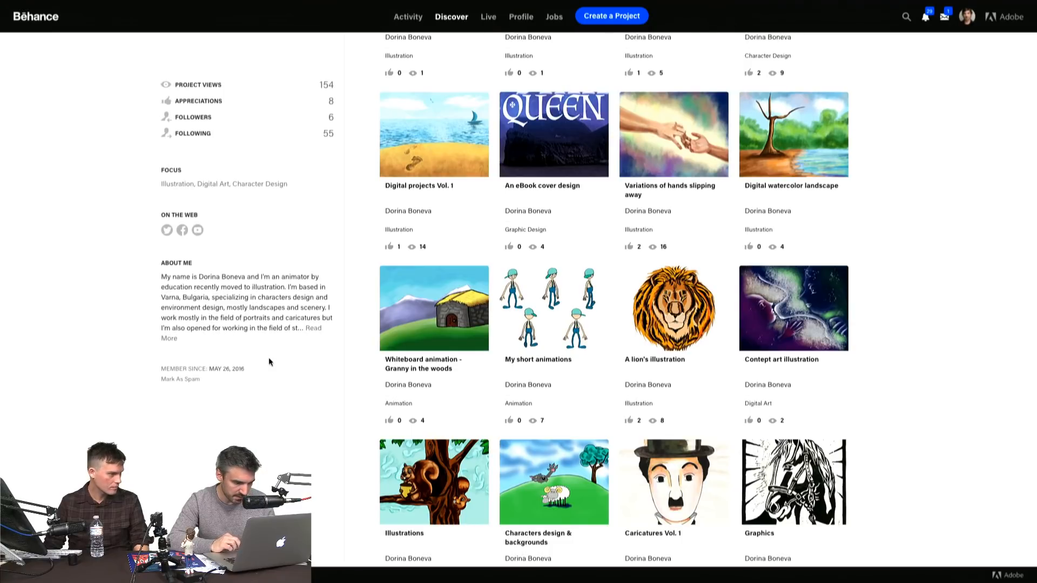
scroll(347, 456, up, 4)
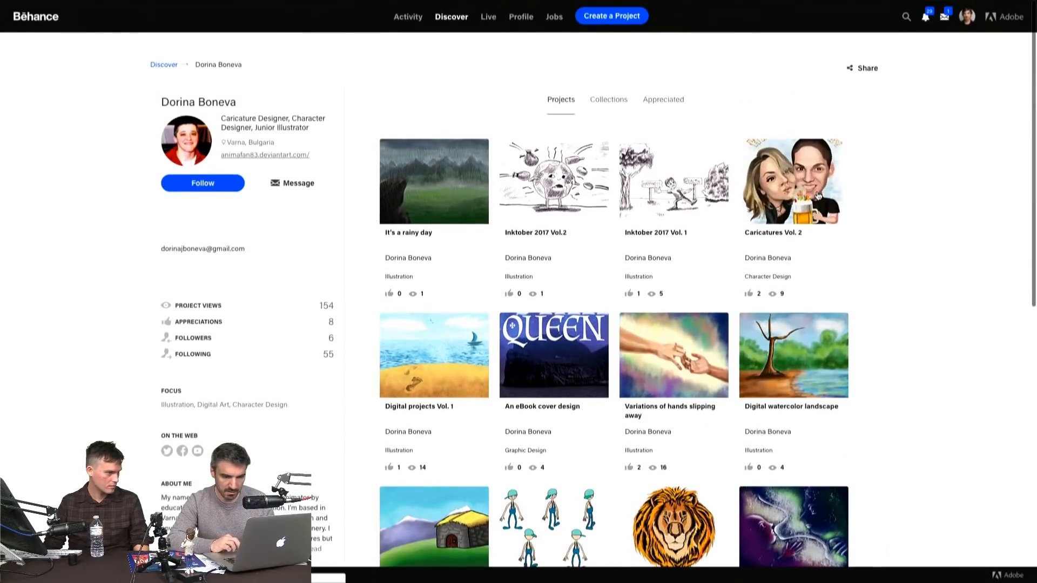
- View the artwork in the Caricatures Vol. 2 project down to the fishing scene with the dog, and leave the project
click(817, 196)
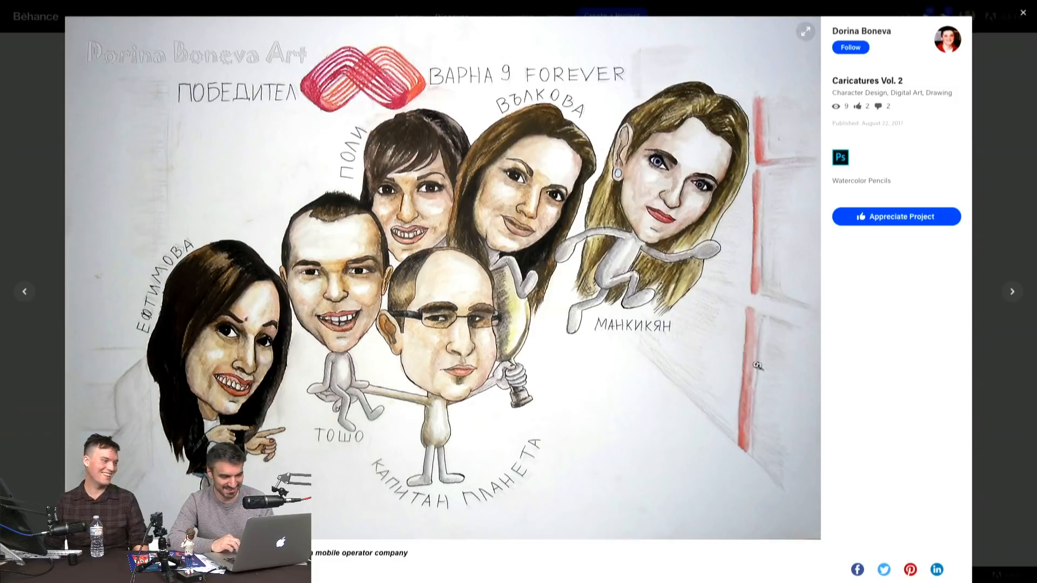
scroll(820, 424, down, 8)
scroll(820, 425, down, 10)
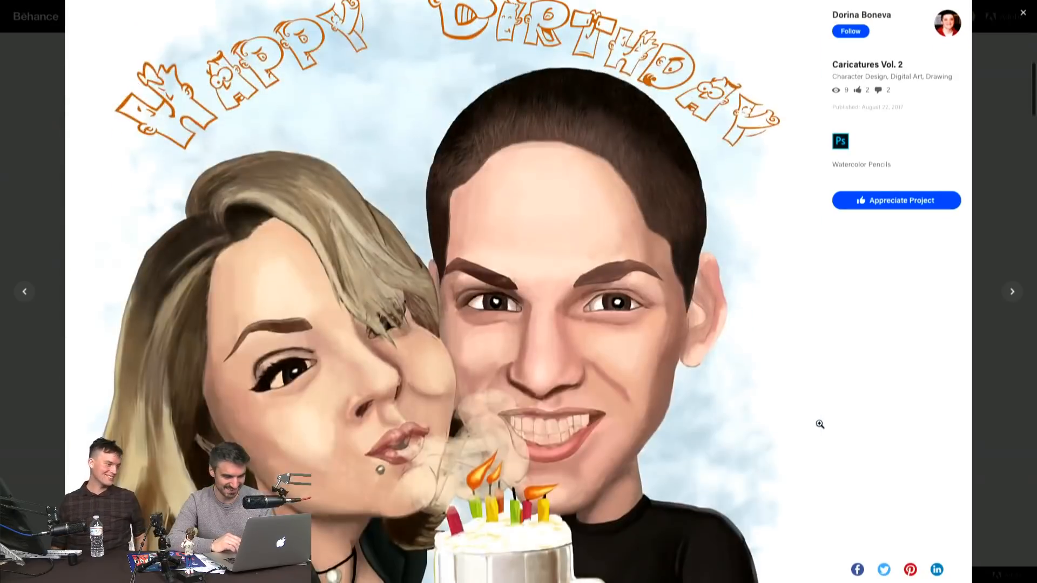
scroll(819, 424, down, 15)
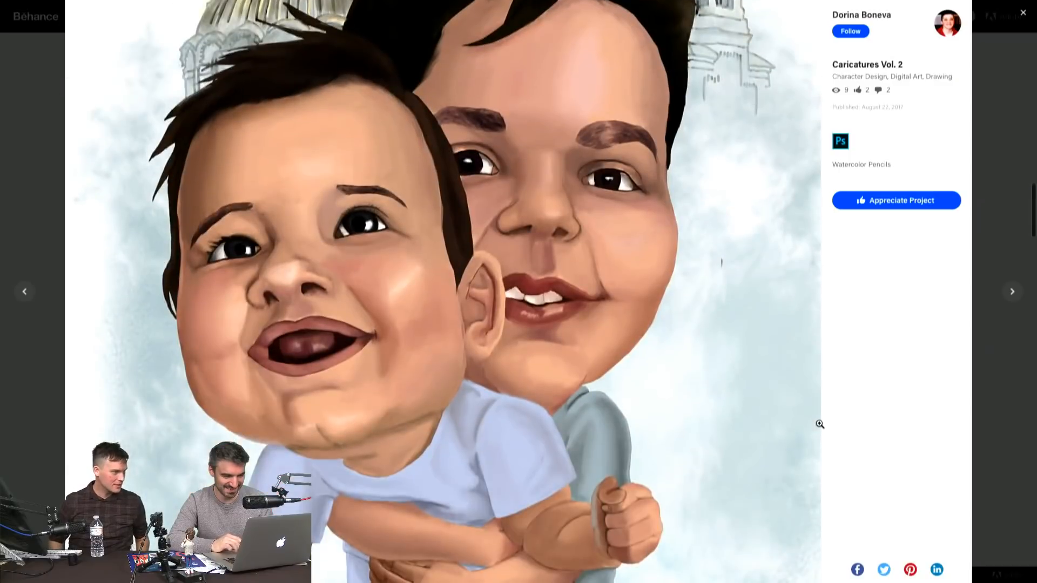
scroll(797, 450, down, 15)
scroll(797, 451, down, 10)
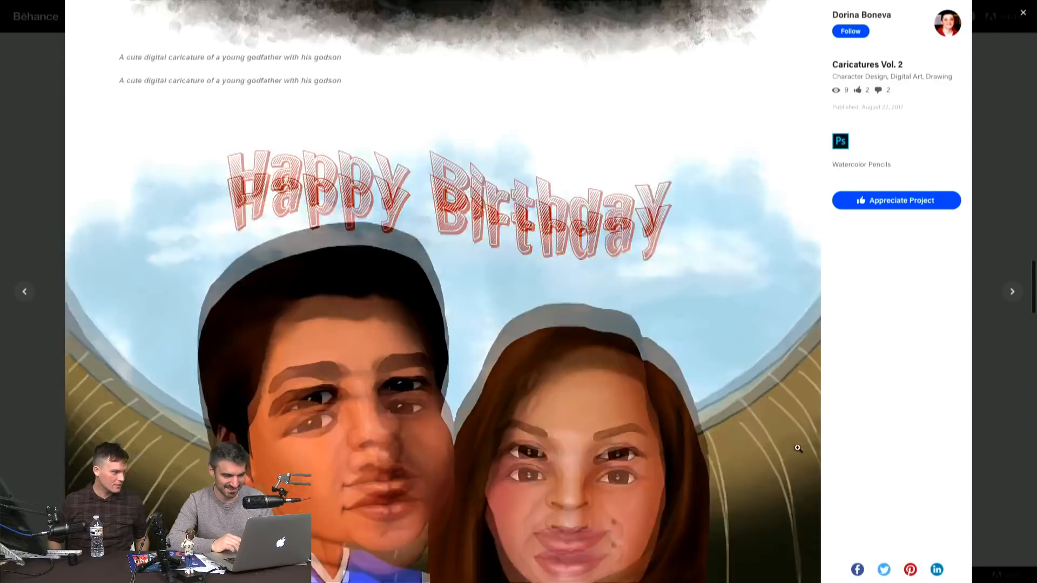
scroll(798, 448, down, 12)
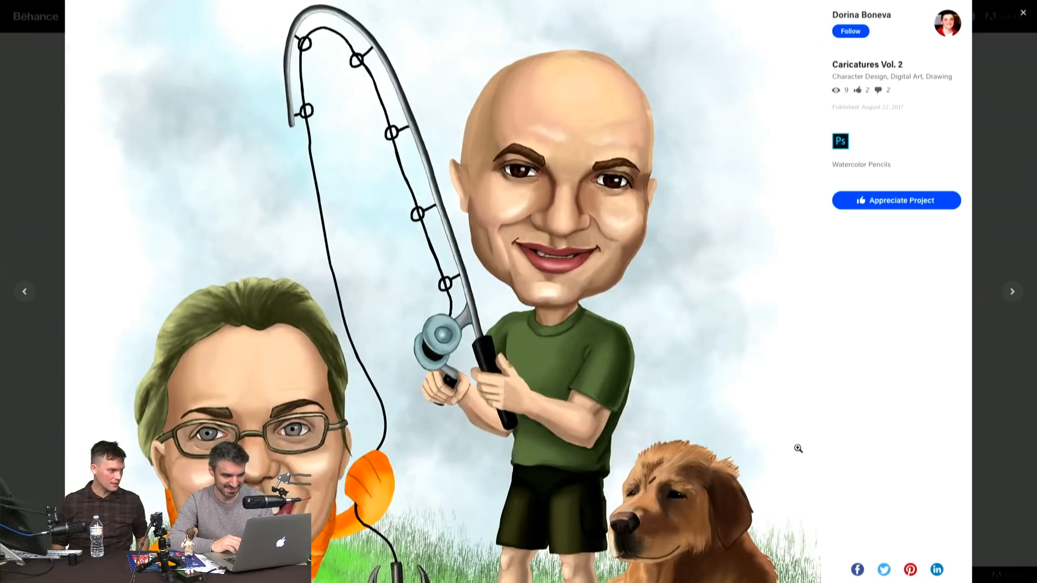
scroll(797, 448, down, 8)
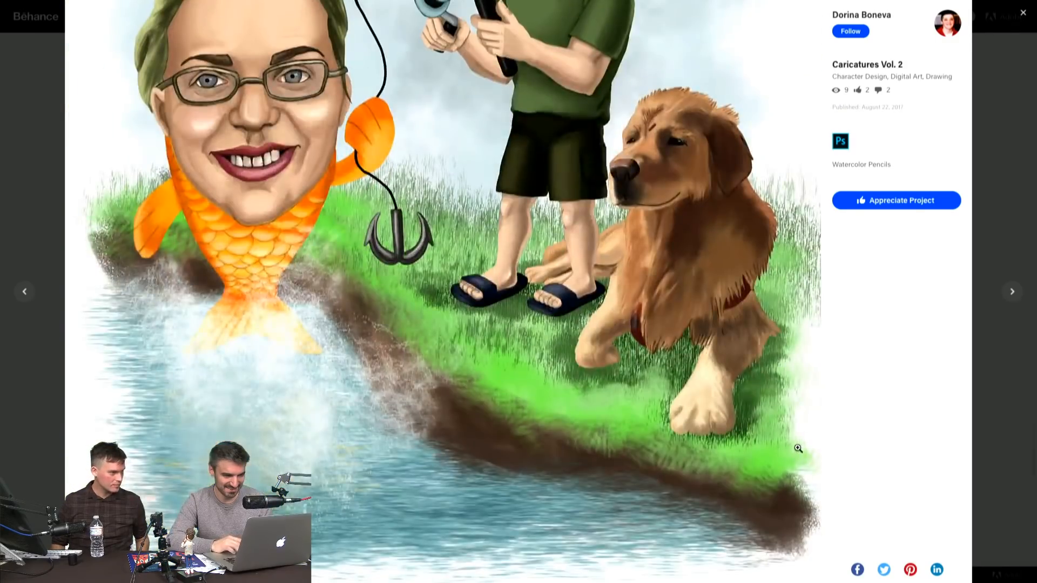
scroll(797, 448, down, 6)
scroll(797, 448, up, 10)
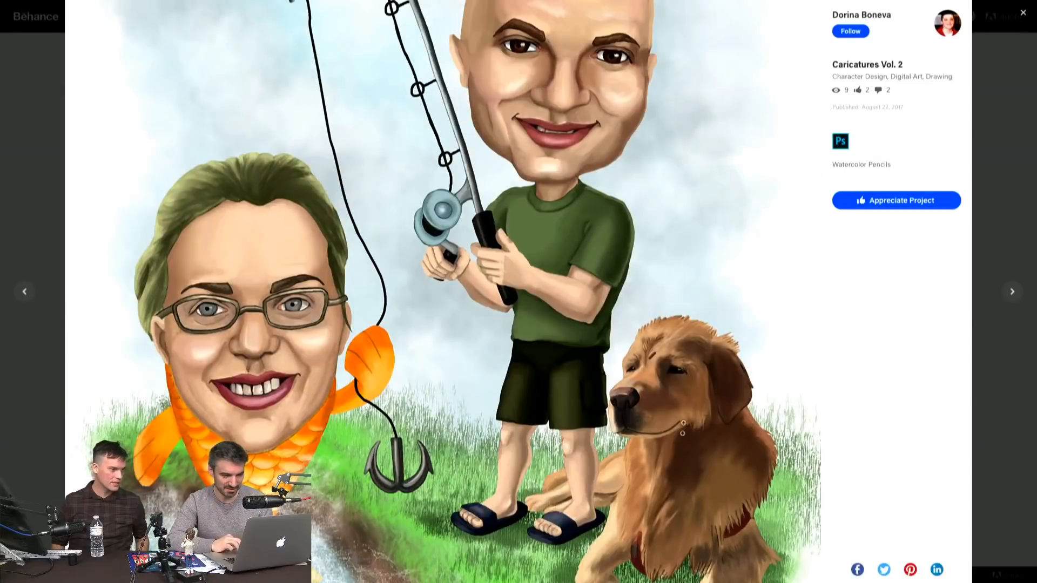
click(55, 228)
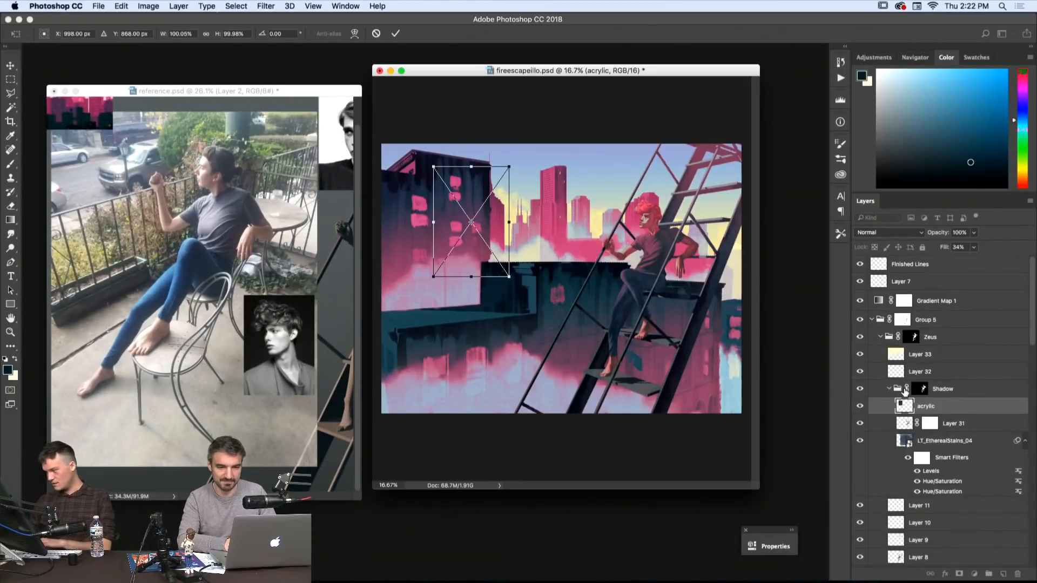
- In Photoshop, commit the placed acrylic texture, move its layer directly above Layer 15, and mask it with Layer 15's mask shape
key(Return)
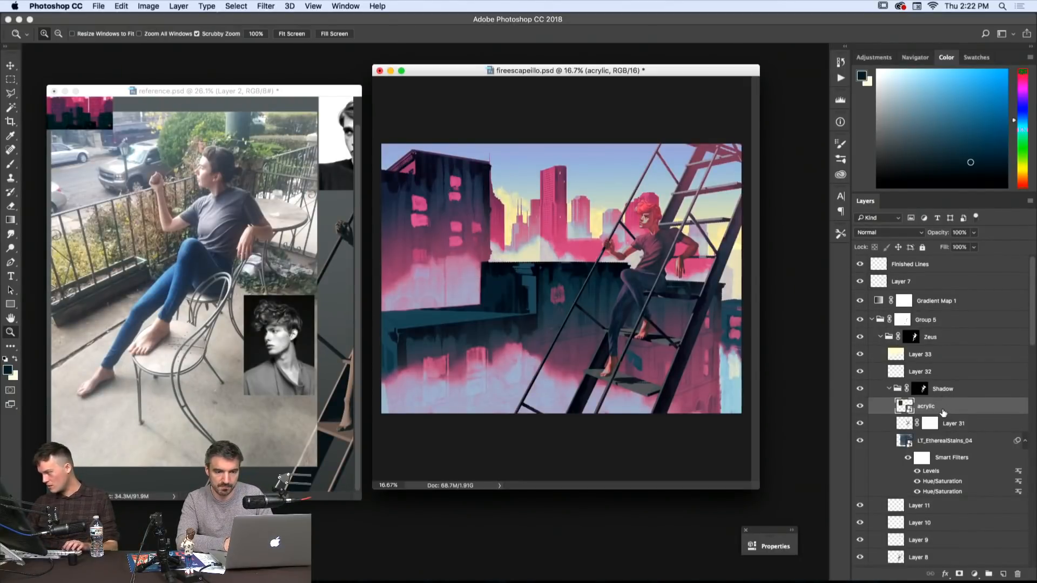
drag(944, 410, 956, 500)
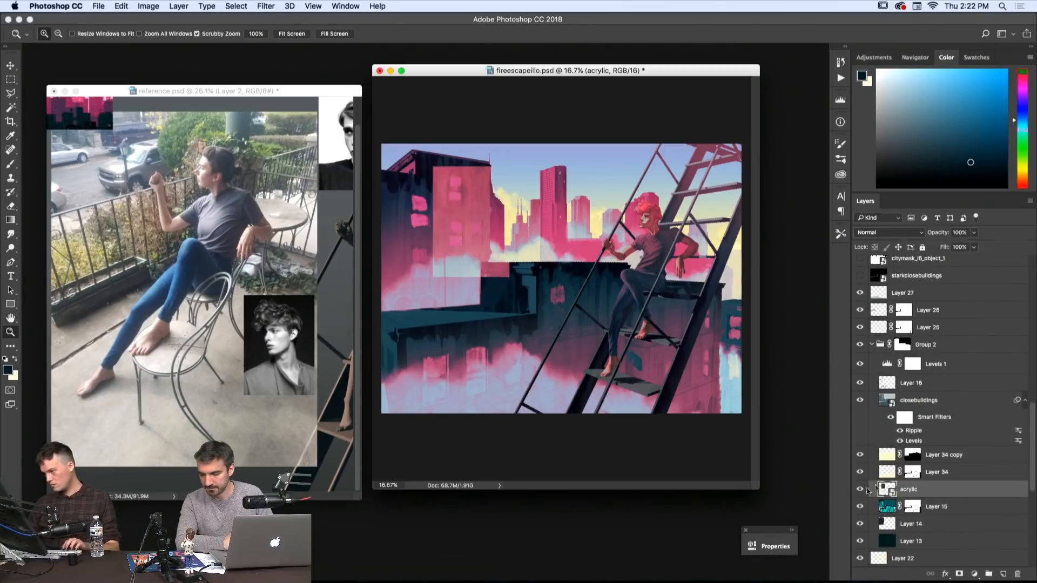
super+click(912, 507)
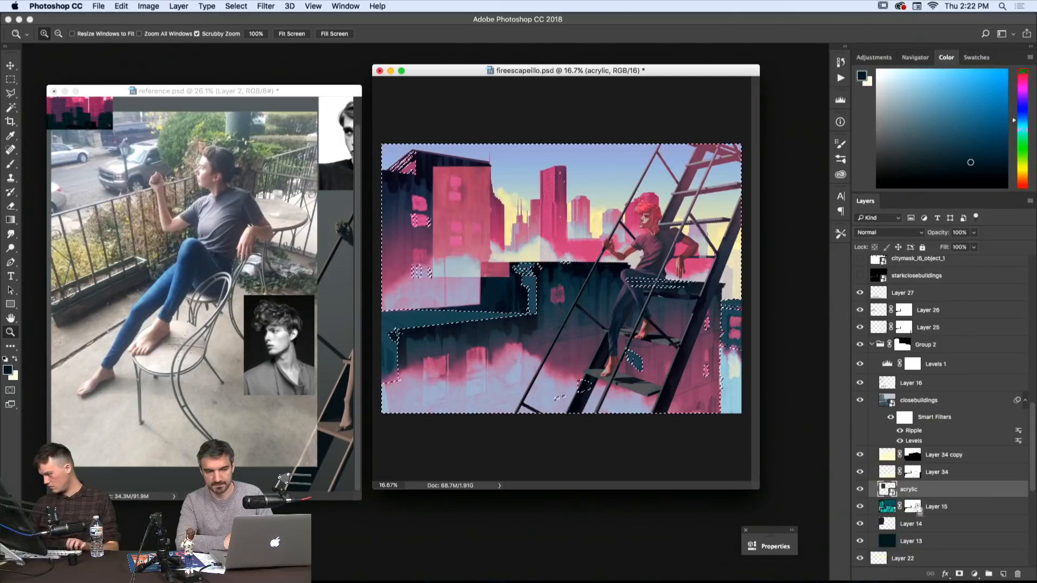
click(959, 574)
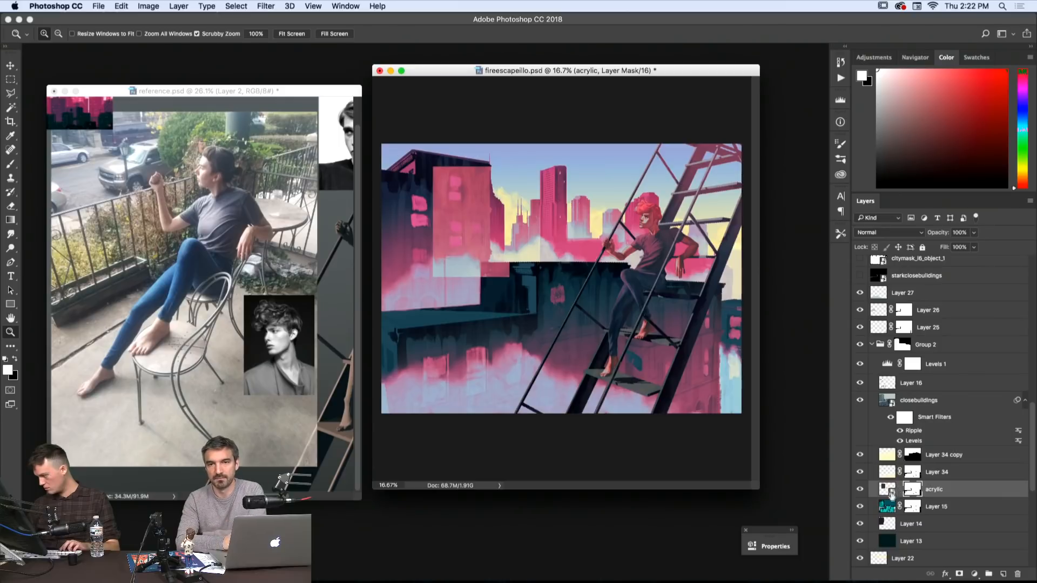
- Scale the acrylic texture itself to about 159% and move it over the left building, around X 435 px, Y 1173.5 px
click(887, 489)
key(super+t)
drag(434, 167, 388, 100)
drag(474, 220, 446, 280)
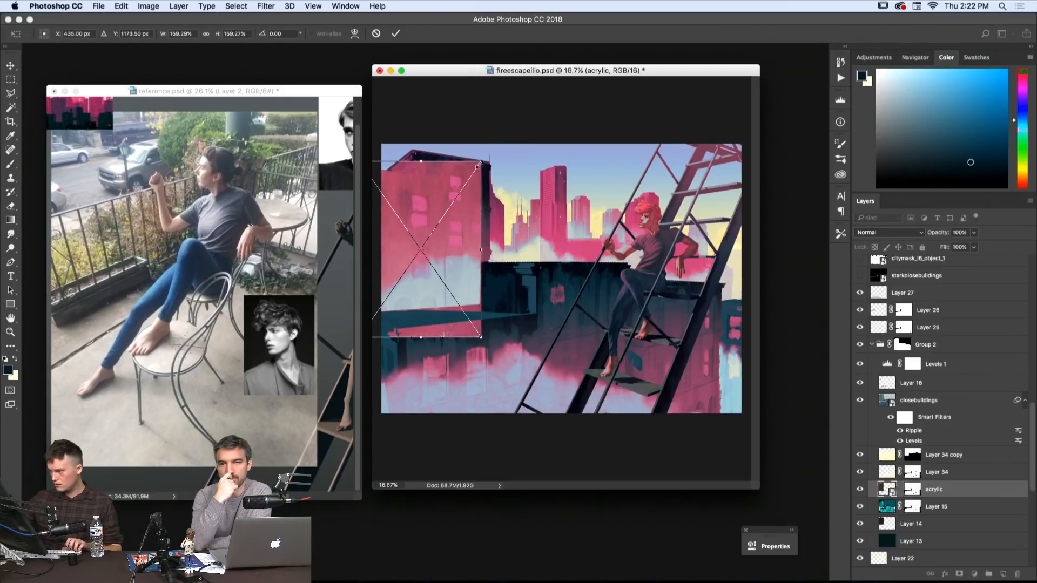
- Scale the acrylic texture up to about 293% and position it over the buildings on the canvas's left side
drag(481, 161, 526, 94)
drag(497, 208, 494, 327)
drag(523, 211, 603, 166)
drag(519, 240, 496, 233)
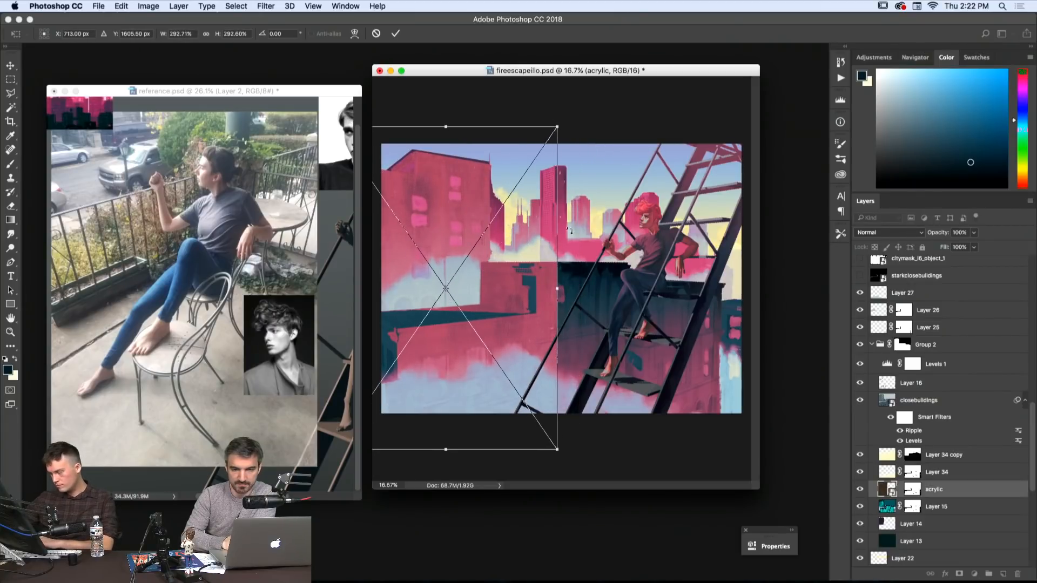
key(Return)
key(z)
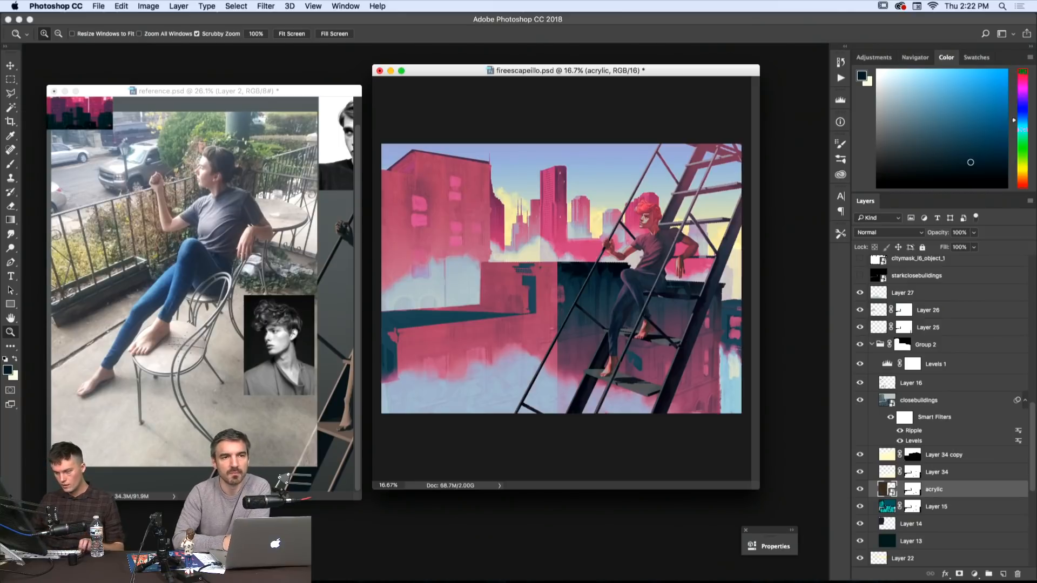
- Switch to Finder, view the acrylic.jpeg texture file at full size, close it and return to the painting
click(334, 576)
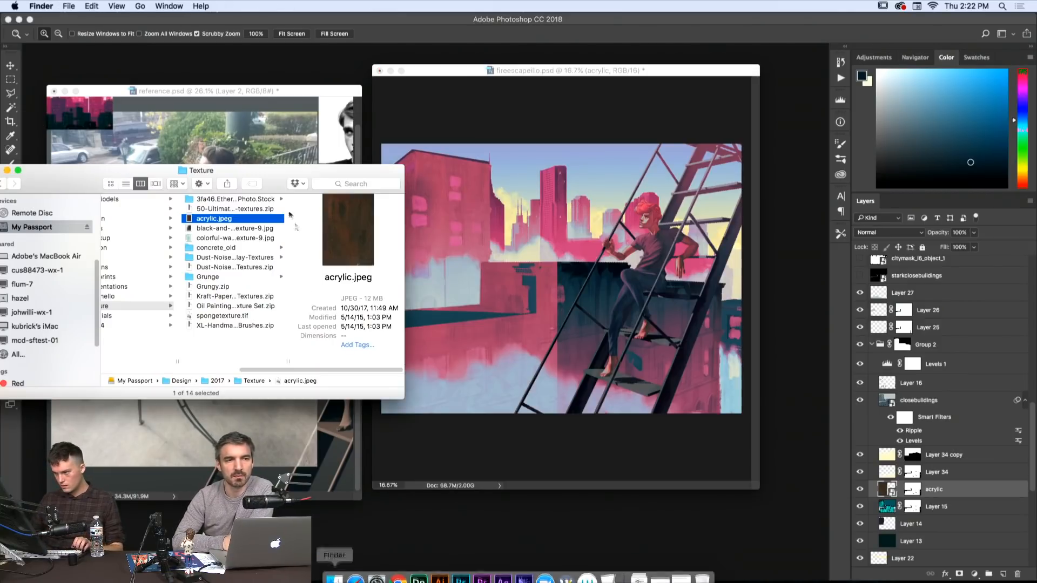
double_click(230, 218)
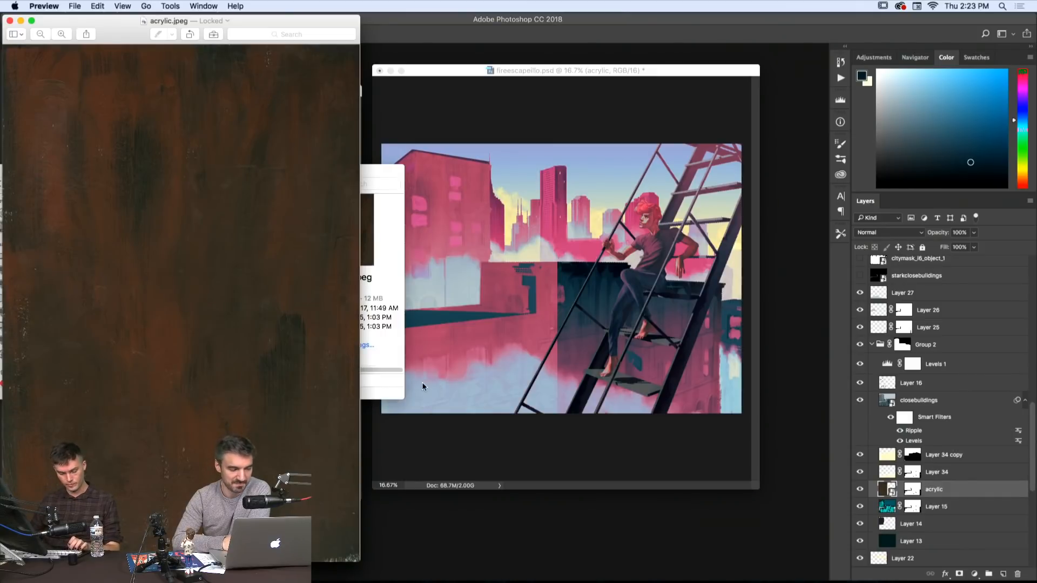
key(super+w)
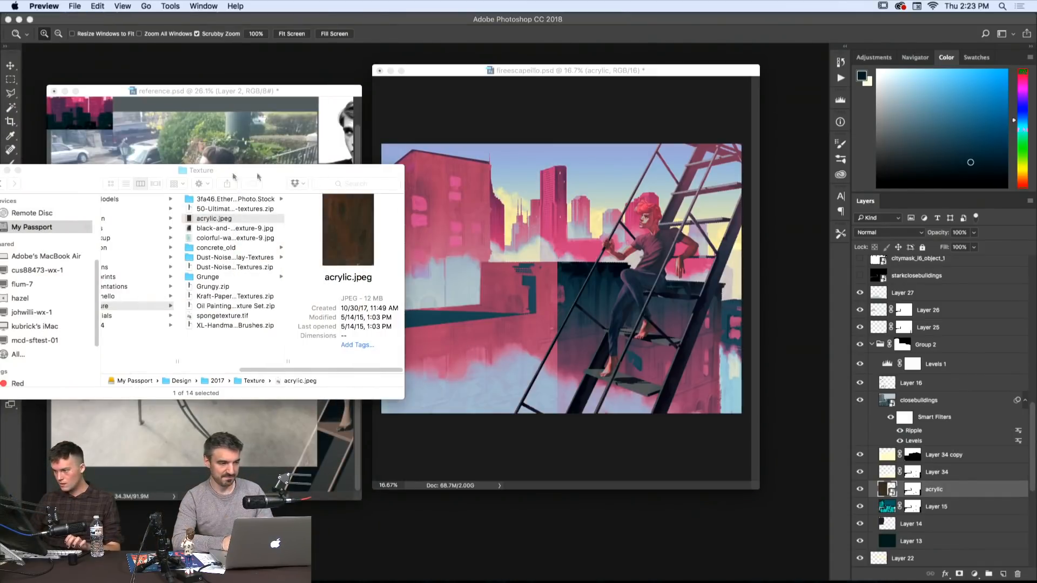
click(465, 283)
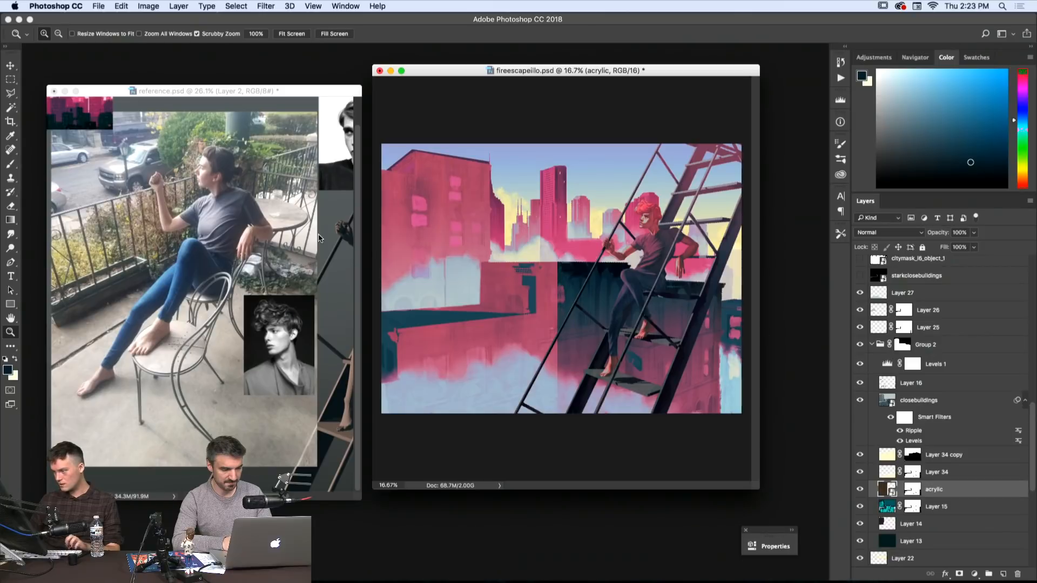
- Set the acrylic layer's blending mode to Overlay
key(v)
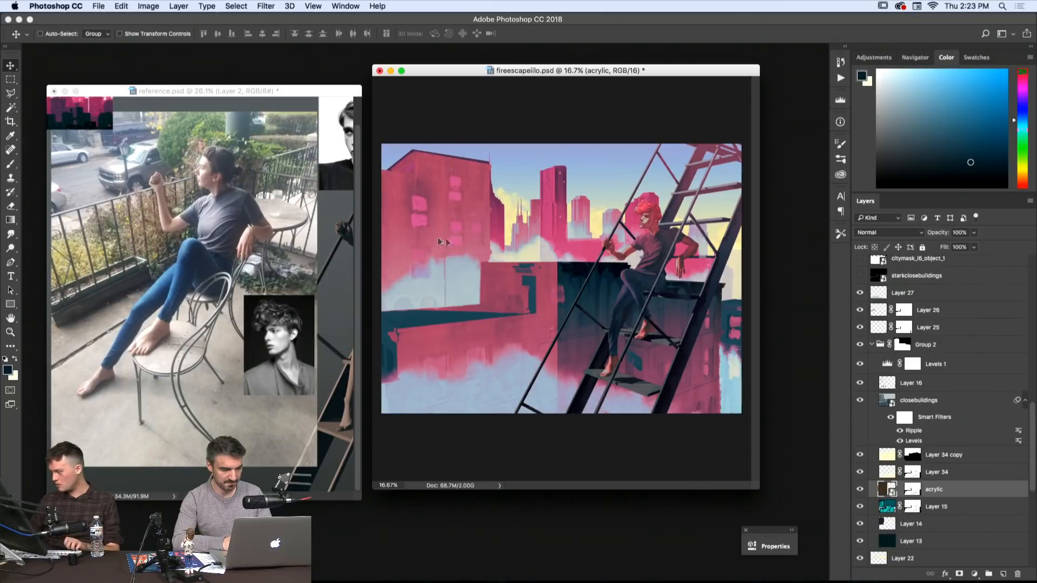
click(890, 231)
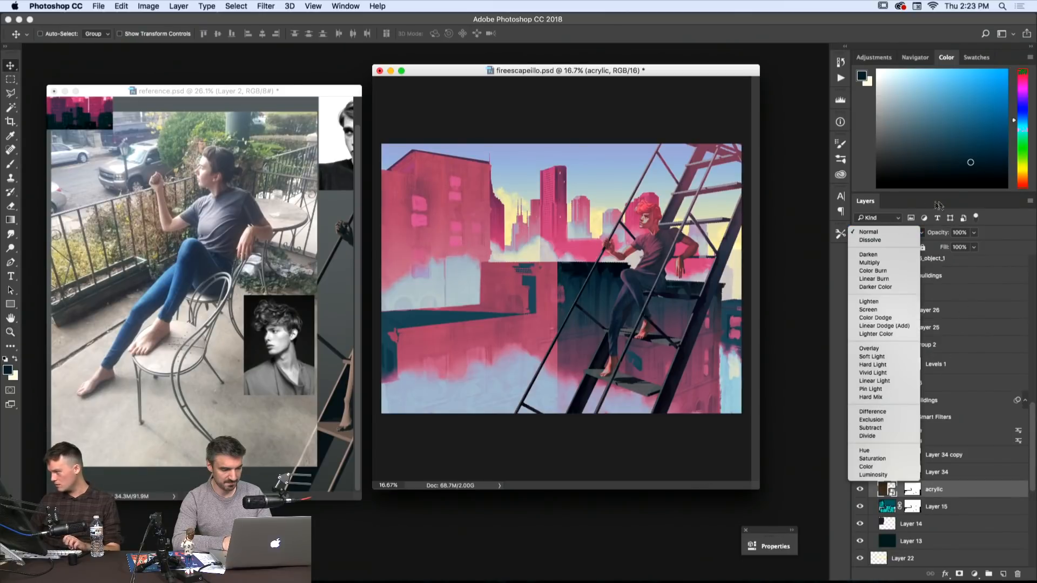
click(859, 234)
click(865, 234)
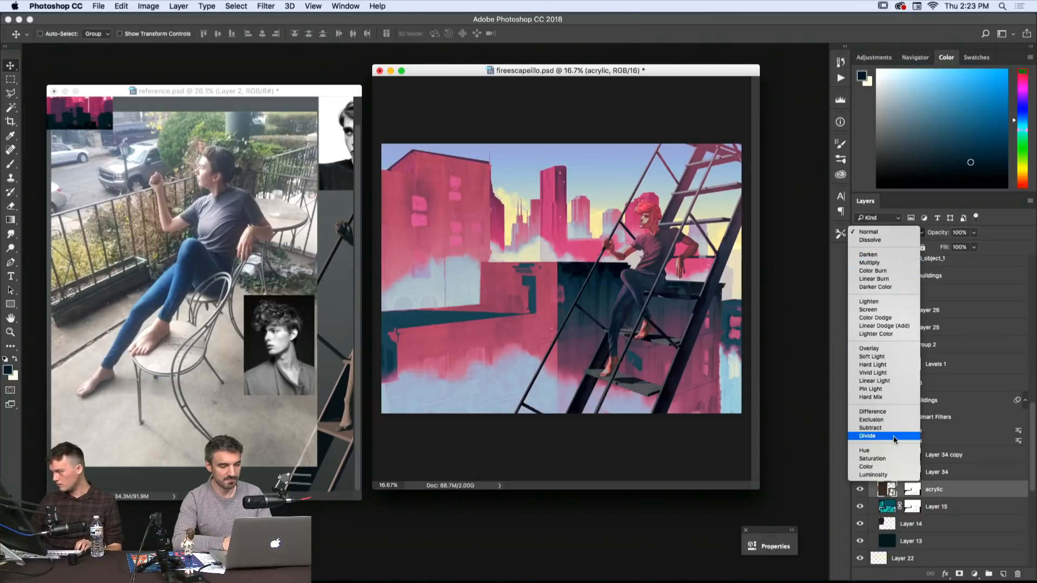
click(900, 348)
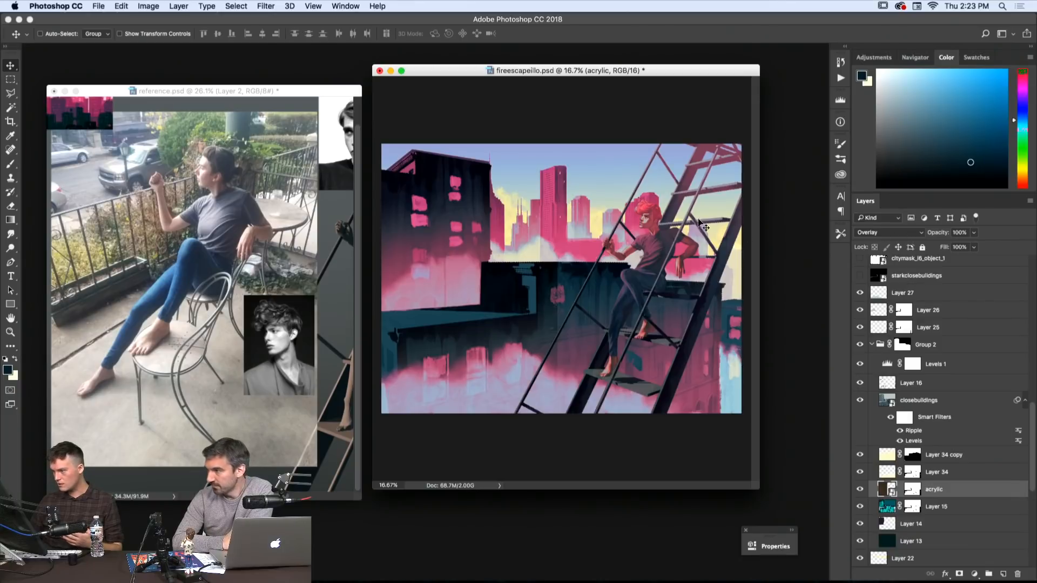
- Apply Levels to the acrylic layer with input black 39, midtones 0.83 and input white 90
key(super)
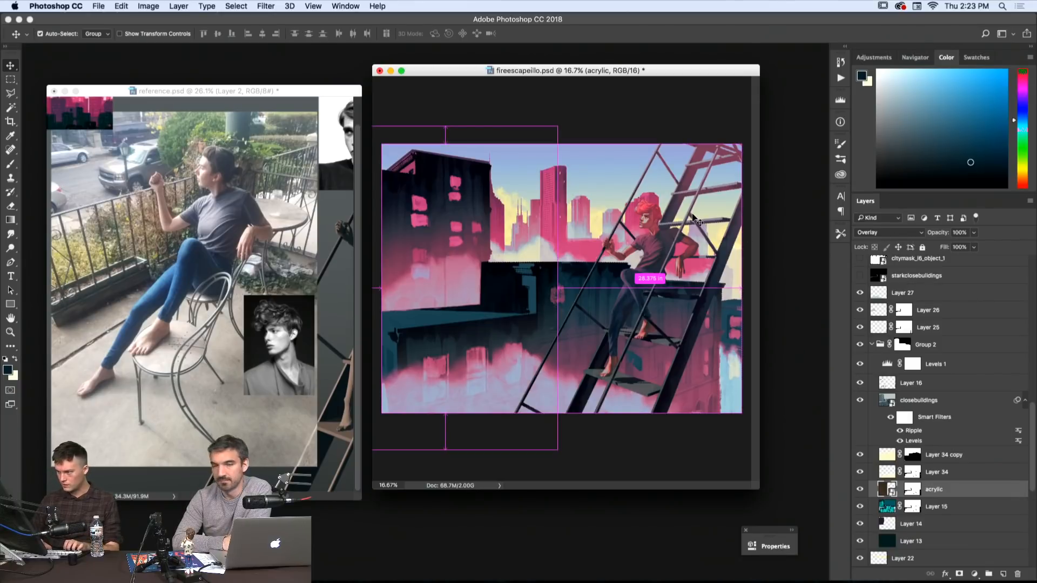
key(super+l)
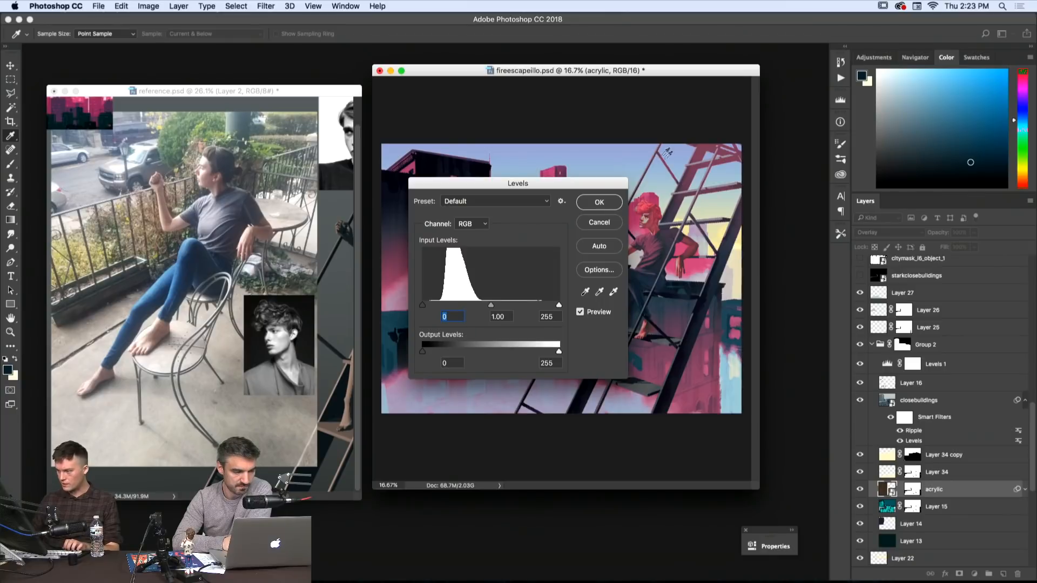
drag(474, 188, 724, 144)
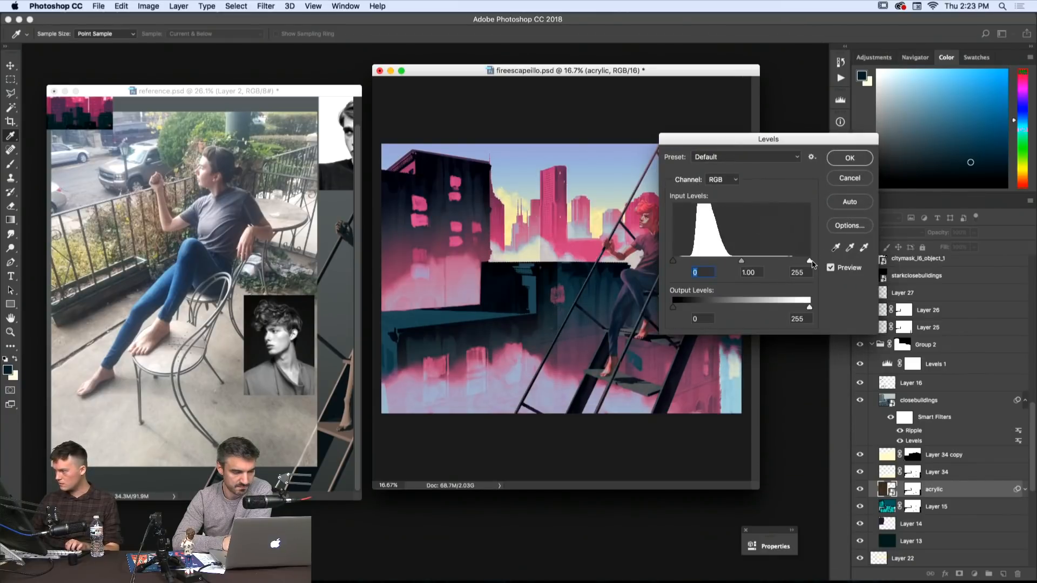
drag(811, 264, 741, 263)
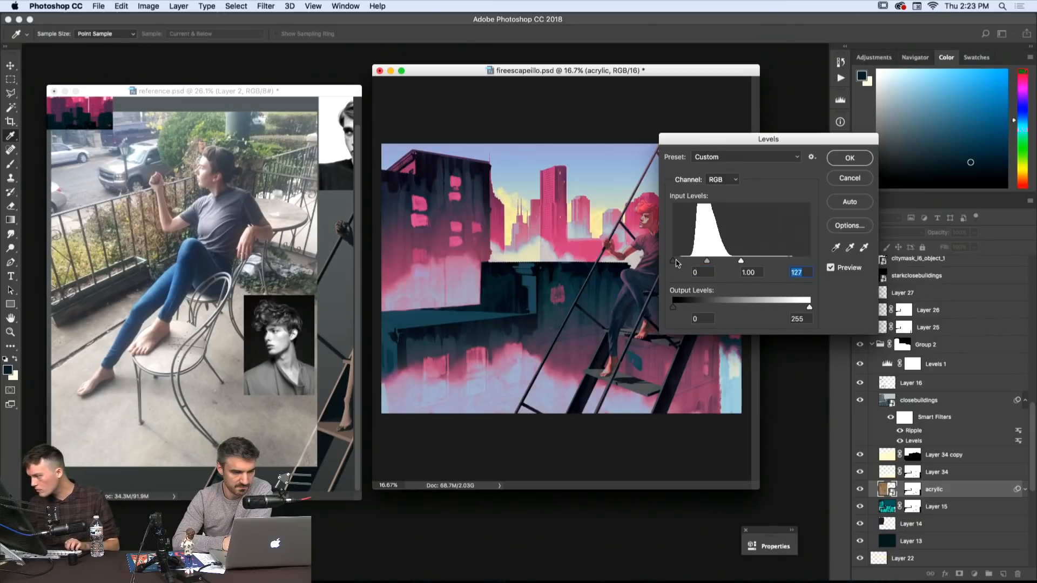
drag(674, 262, 724, 262)
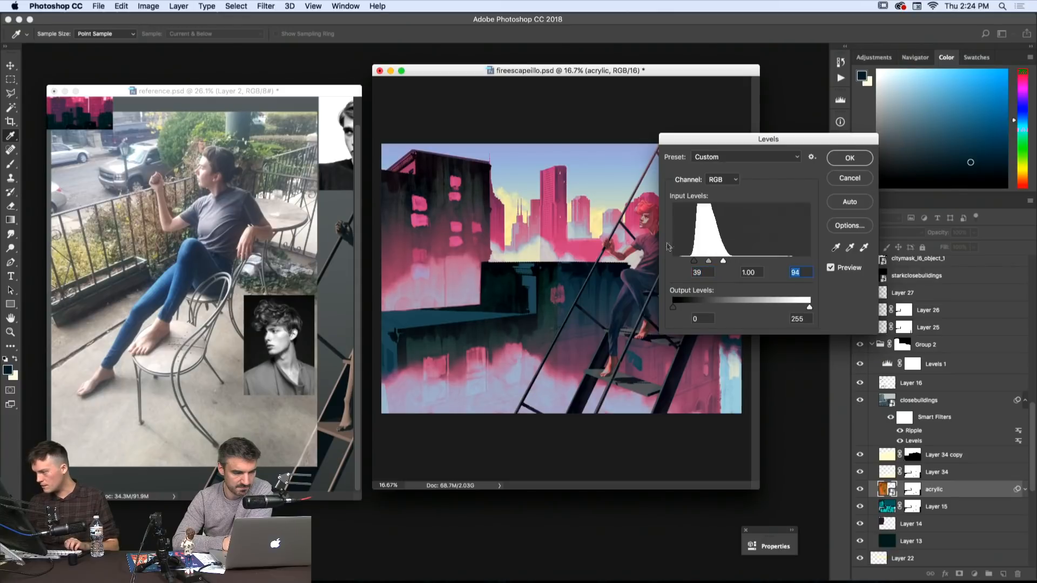
click(694, 262)
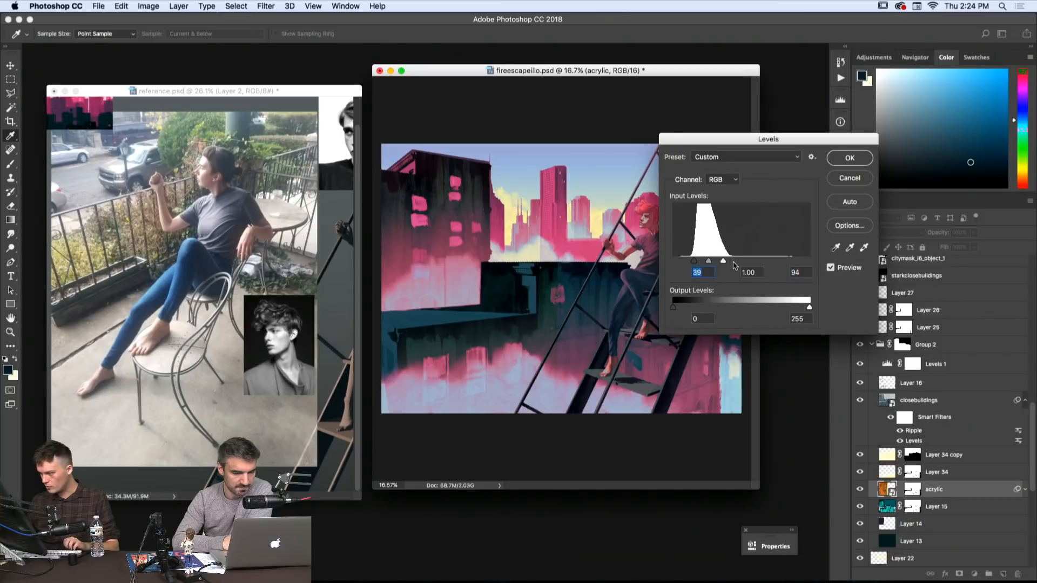
drag(722, 261, 708, 262)
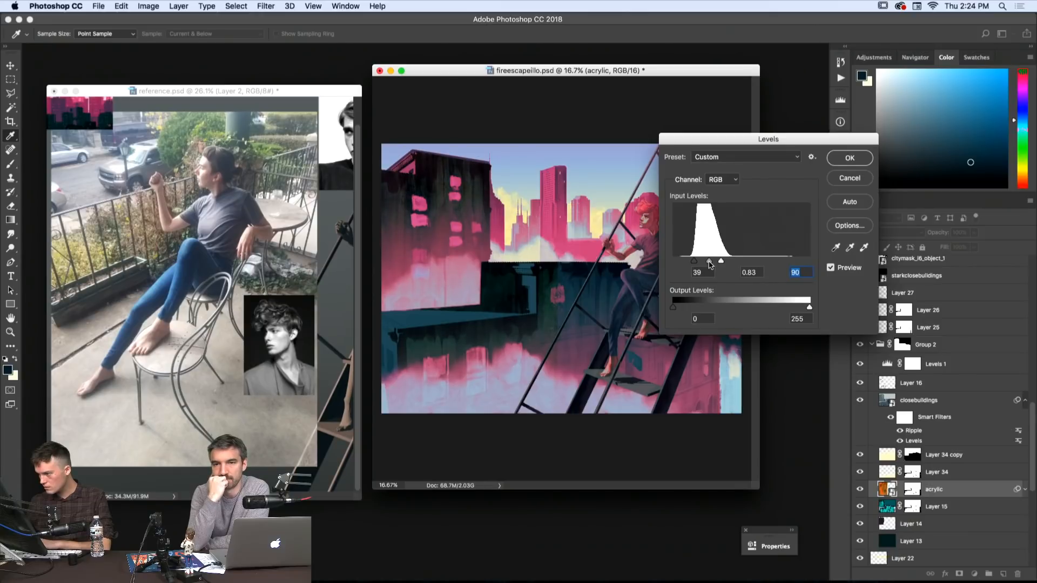
key(Return)
- Examine the acrylic texture on the dark building's wall and windows up close and in the whole composition
key(z)
drag(415, 183, 495, 221)
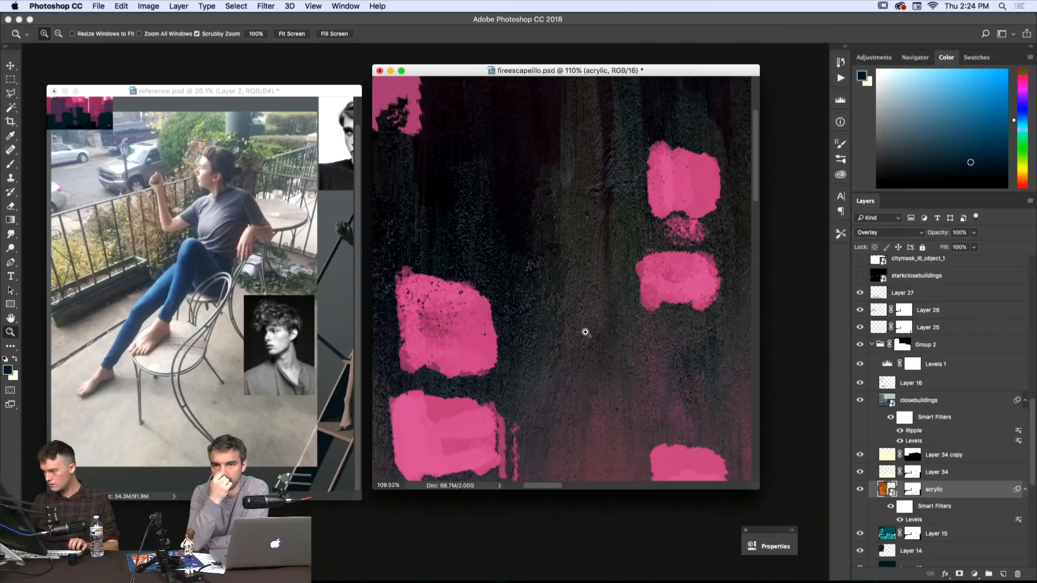
key(alt)
click(581, 278)
click(582, 278)
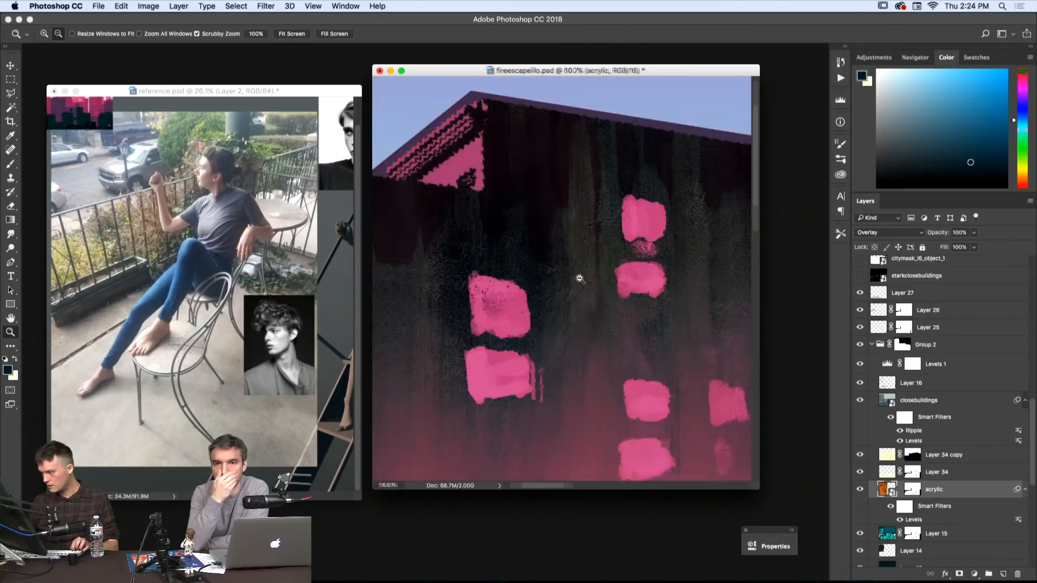
click(581, 278)
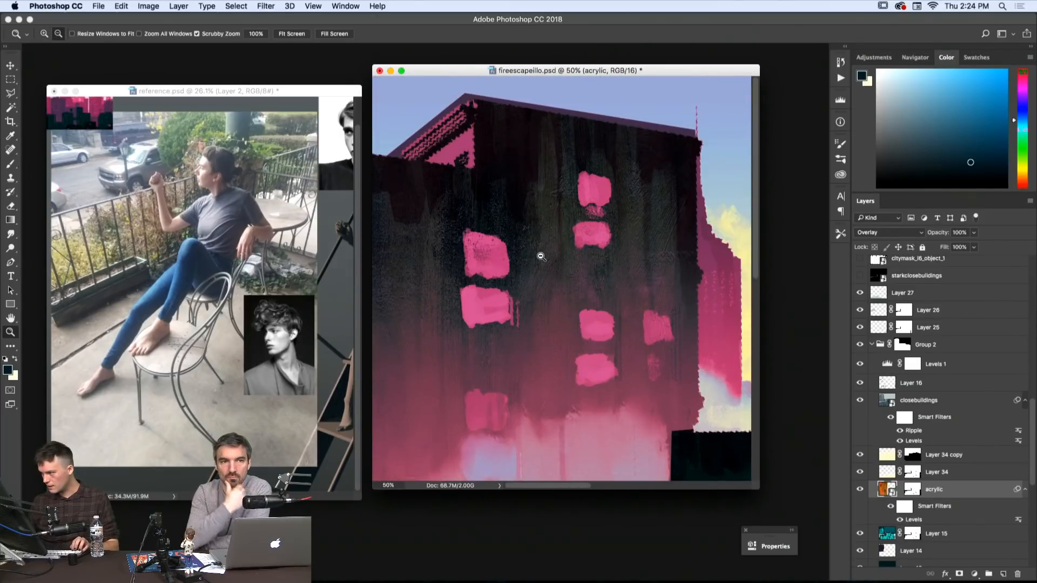
click(541, 258)
click(541, 258)
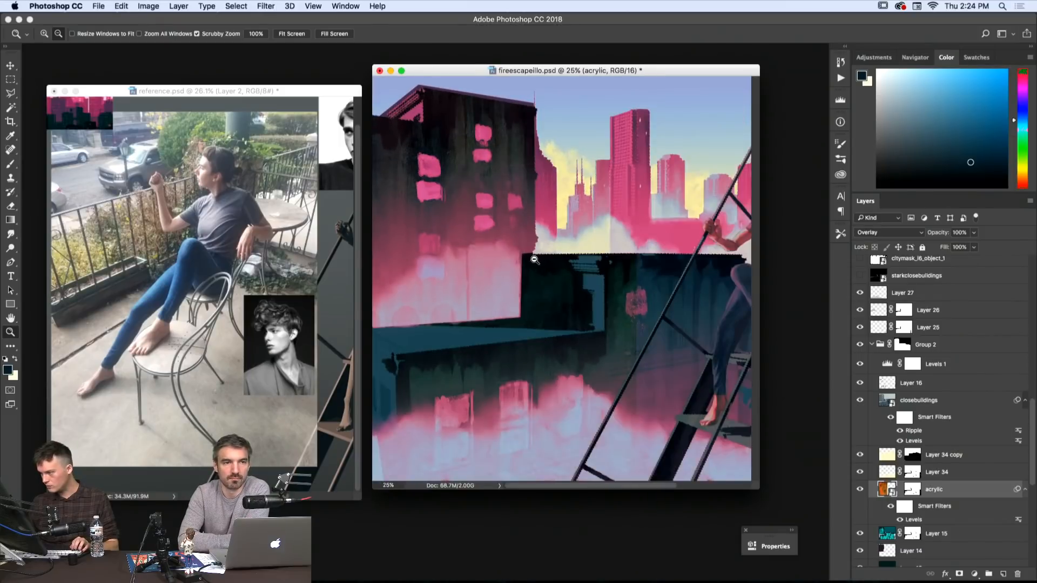
click(534, 259)
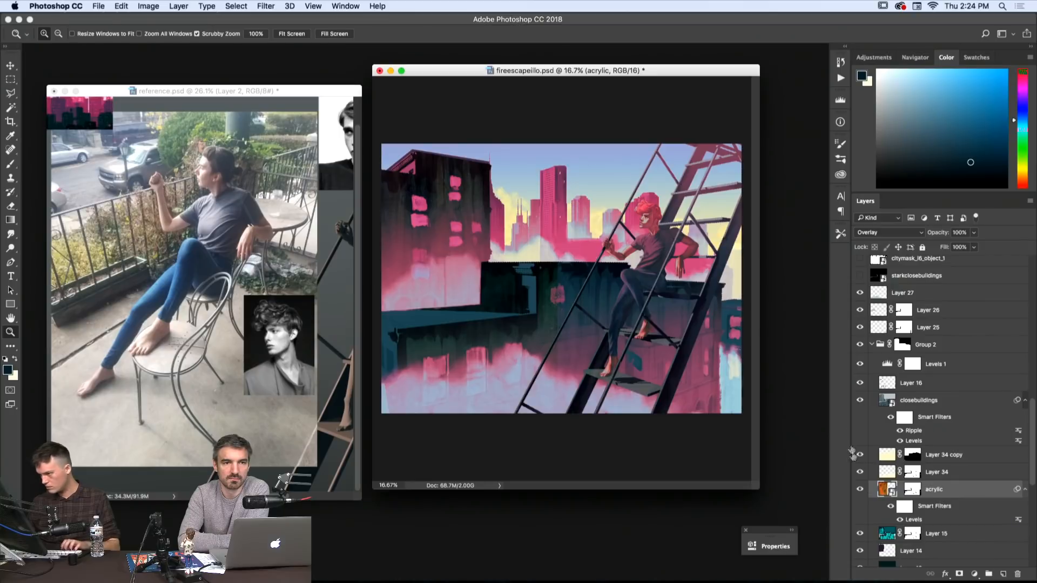
- Duplicate the acrylic texture layer and place the copy over the dark buildings behind the seated figure
key(v)
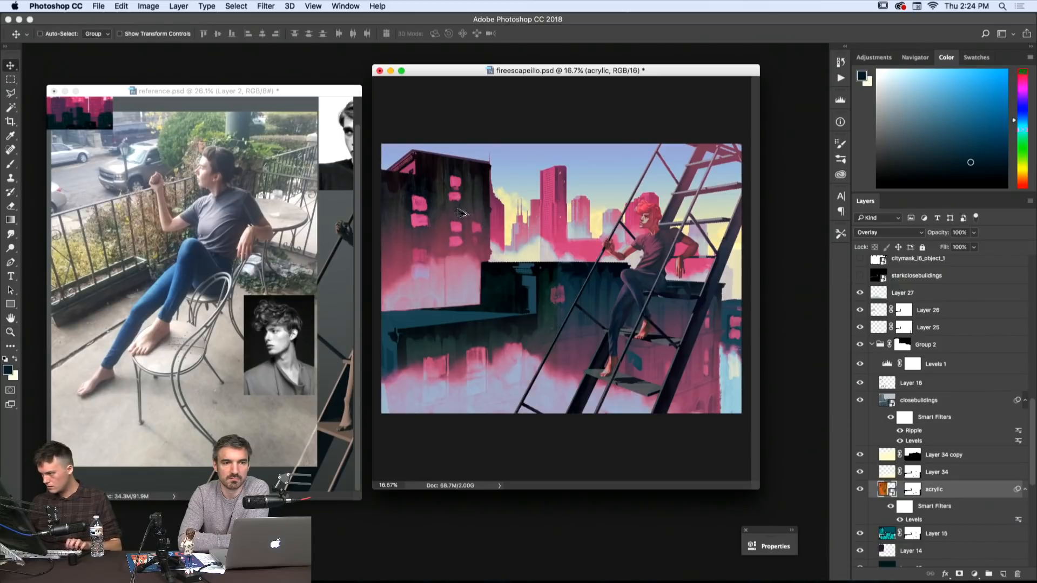
drag(458, 210, 682, 239)
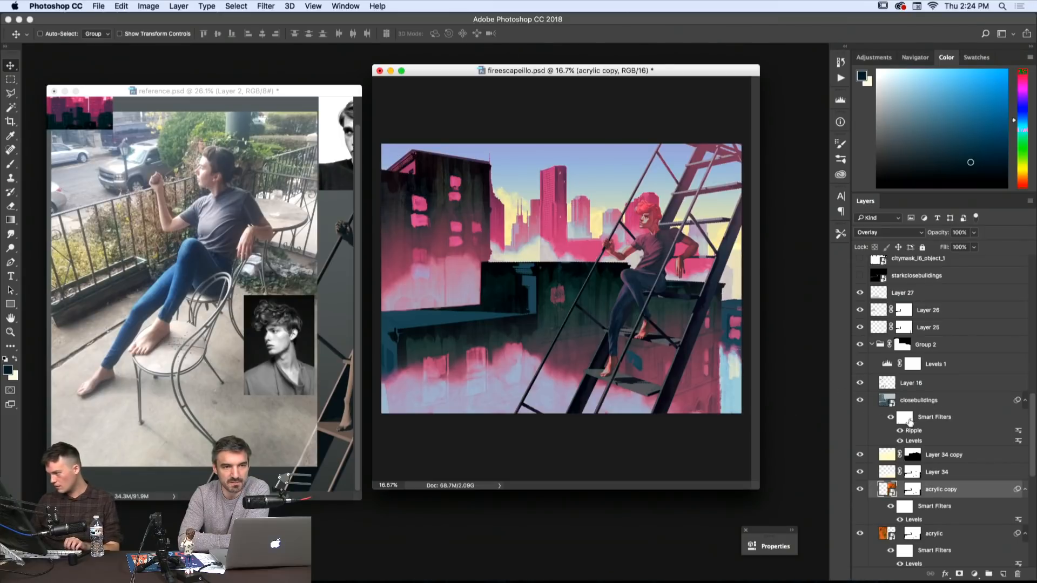
scroll(929, 418, up, 10)
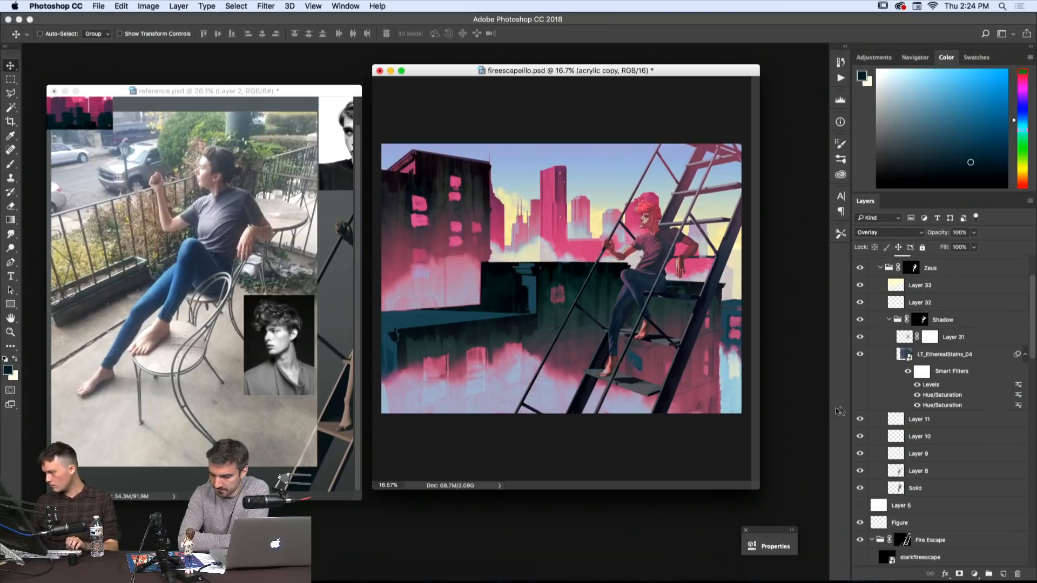
scroll(916, 404, down, 3)
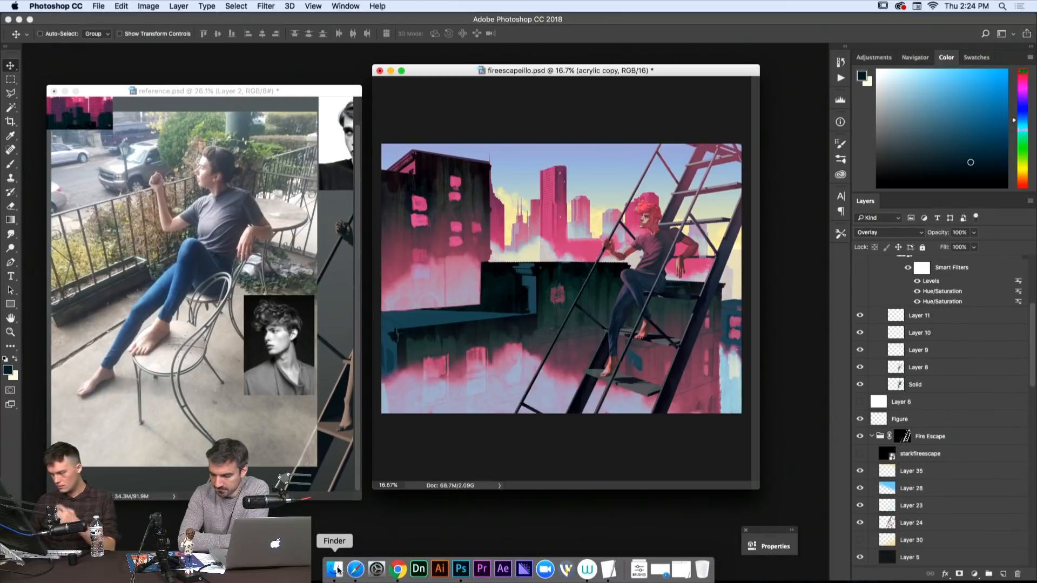
- Switch to Finder and preview the black-and-white-old-grungy-film-texture-9.jpg file in the Texture folder
click(335, 569)
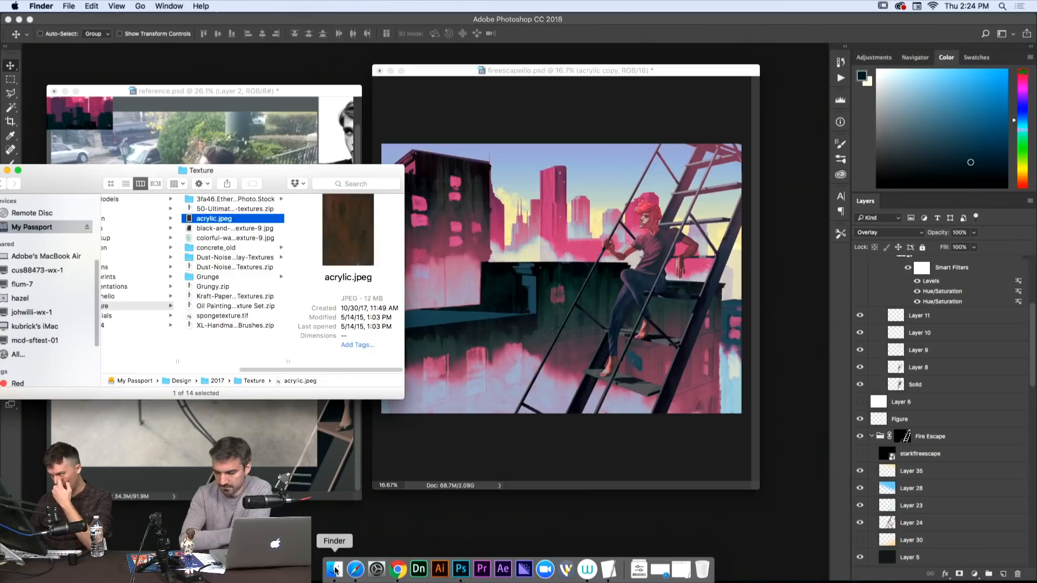
click(220, 229)
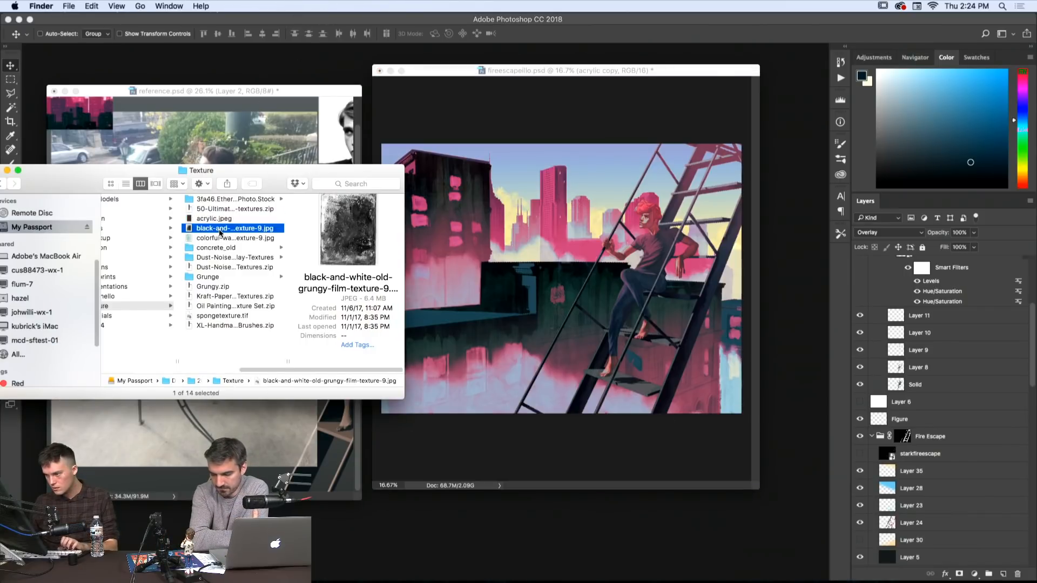
key(space)
key(space)
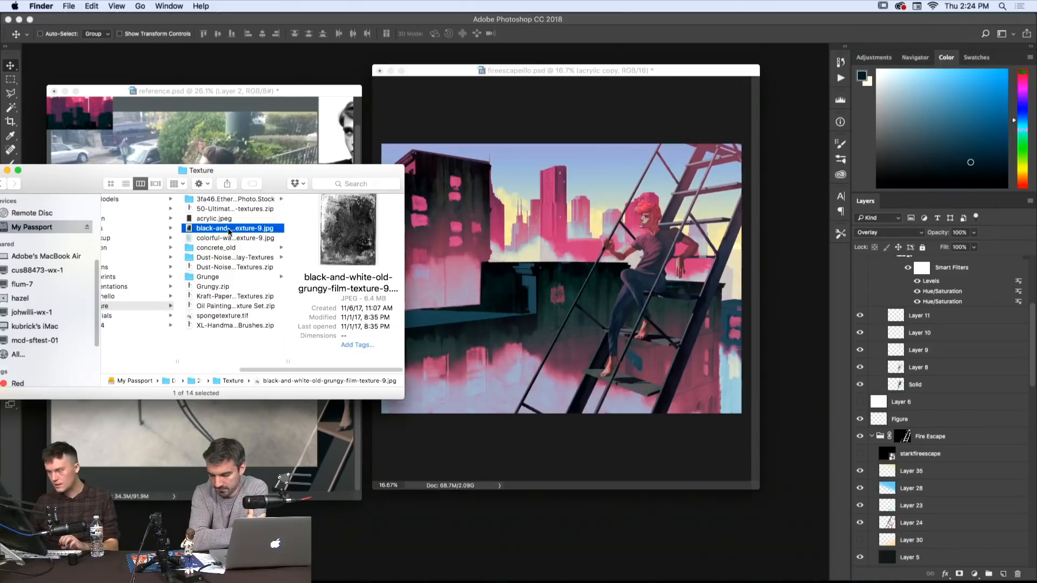
- Place black-and-white-old-grungy-film-texture-9.jpg from the Texture folder into the painting above the acrylic copy layer
drag(1032, 342, 1030, 291)
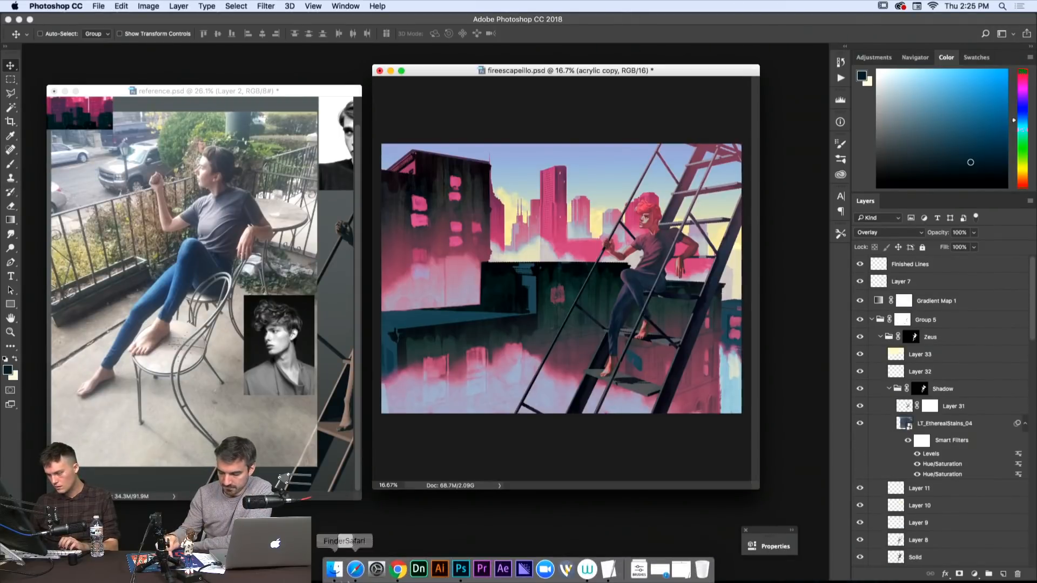
click(334, 569)
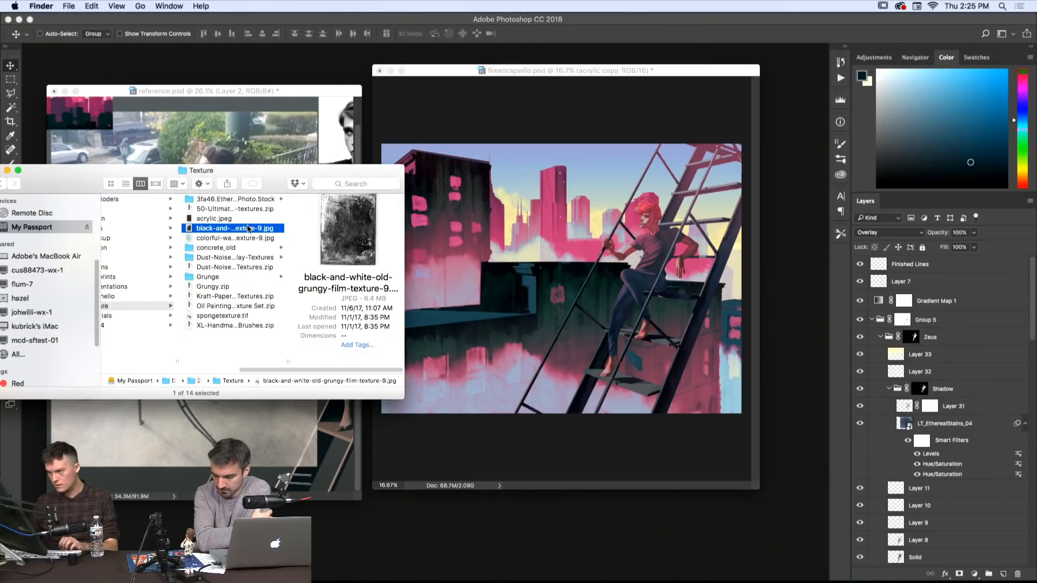
drag(248, 229, 542, 229)
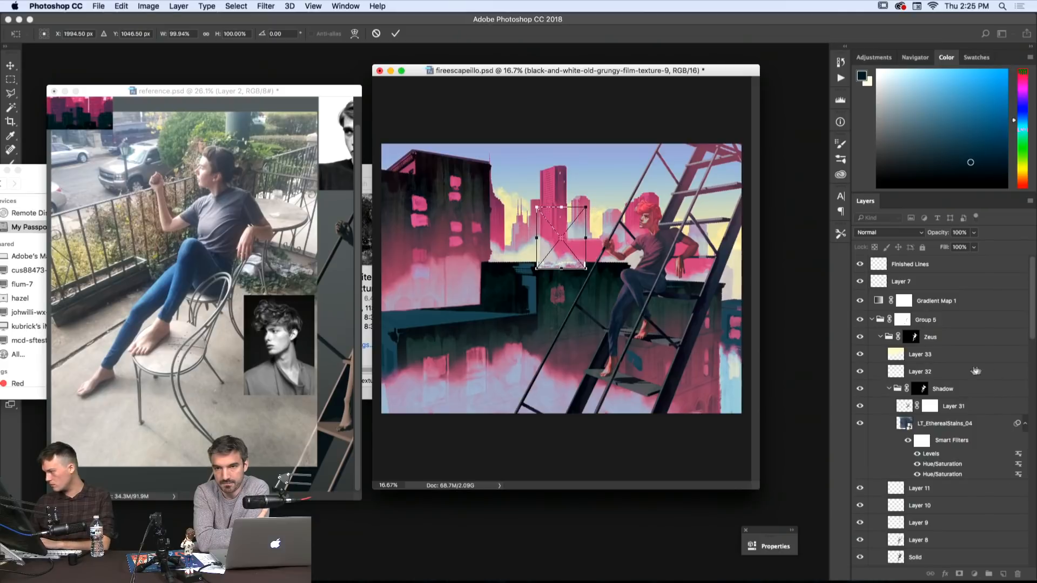
scroll(967, 373, down, 8)
scroll(940, 378, up, 8)
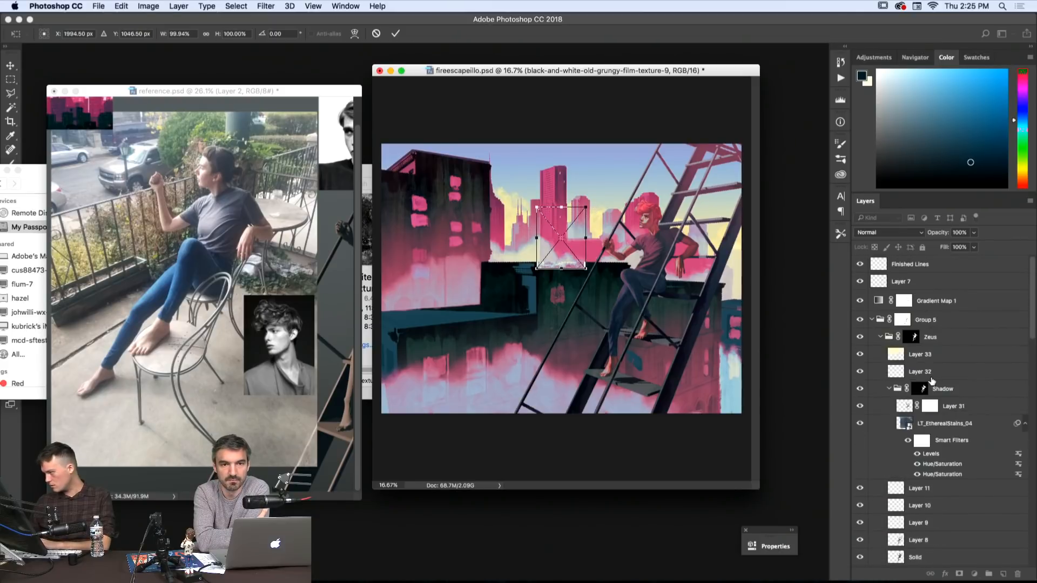
key(Return)
scroll(934, 389, down, 3)
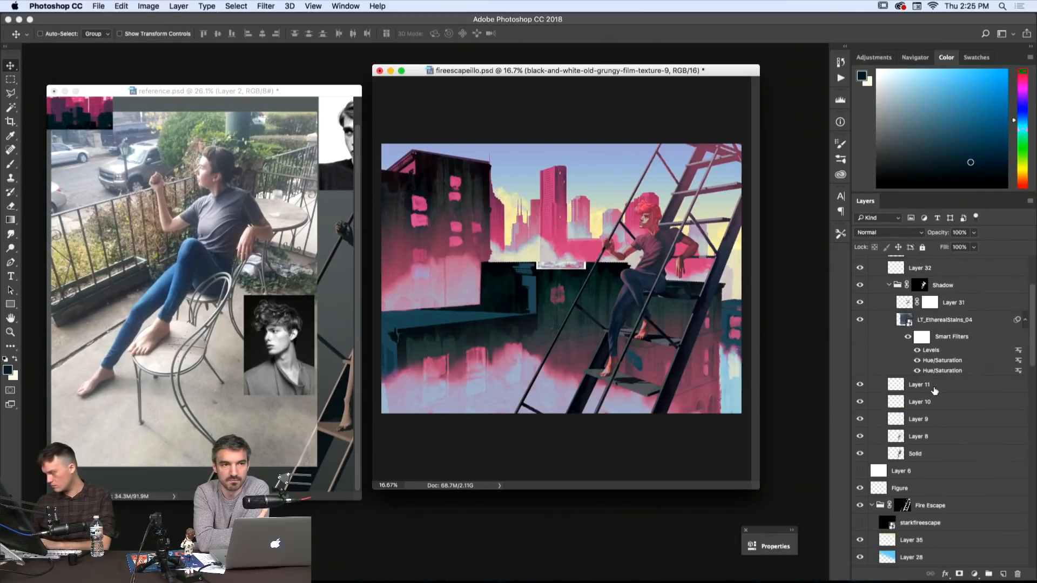
scroll(934, 390, down, 10)
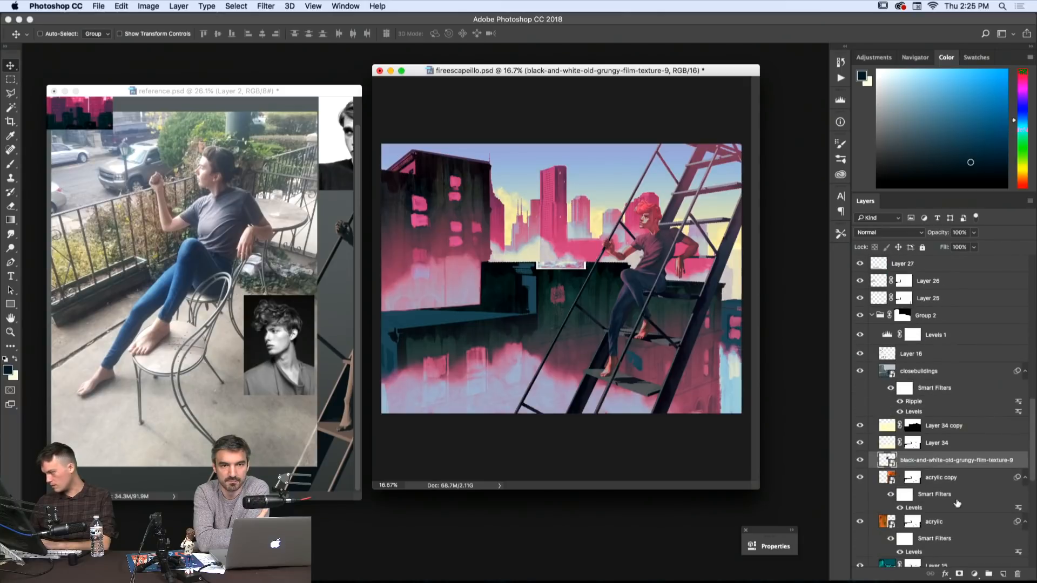
- Move the grungy film texture layer directly below Gradient Map 1, then rotate it -90° and scale it up to cover the whole canvas
drag(943, 470, 945, 309)
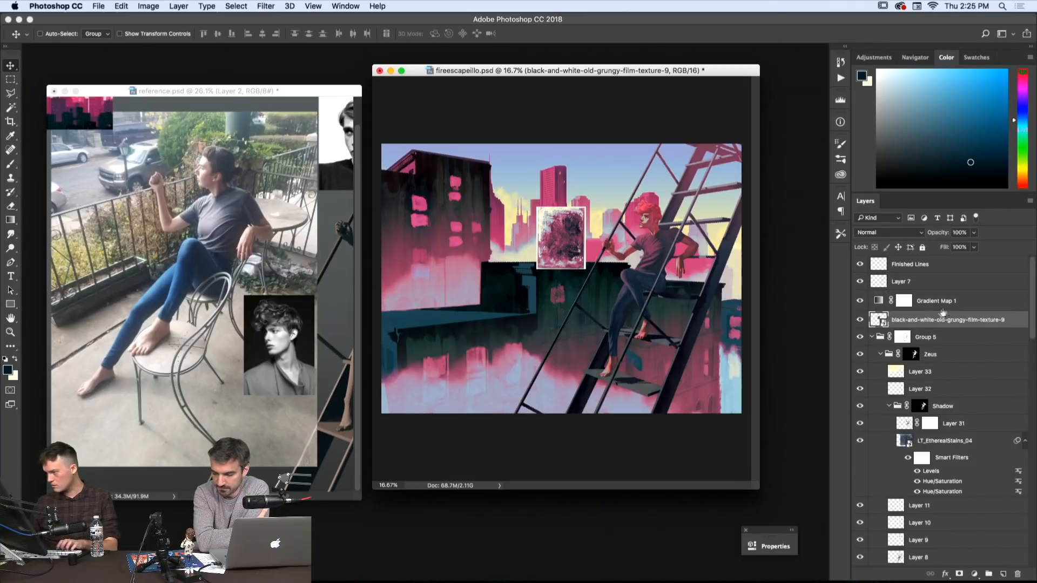
key(super+t)
drag(586, 207, 485, 396)
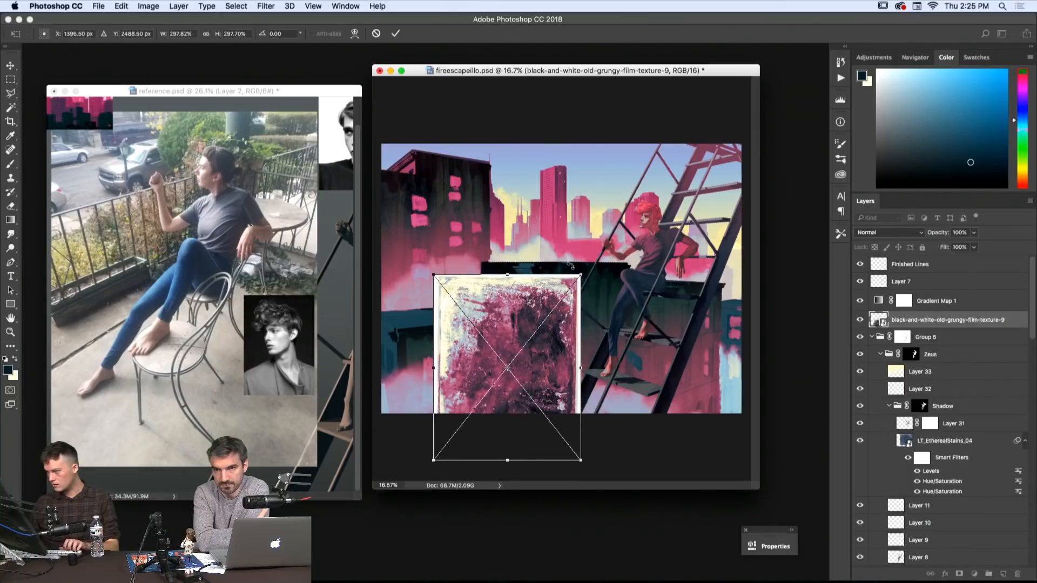
drag(576, 275, 713, 108)
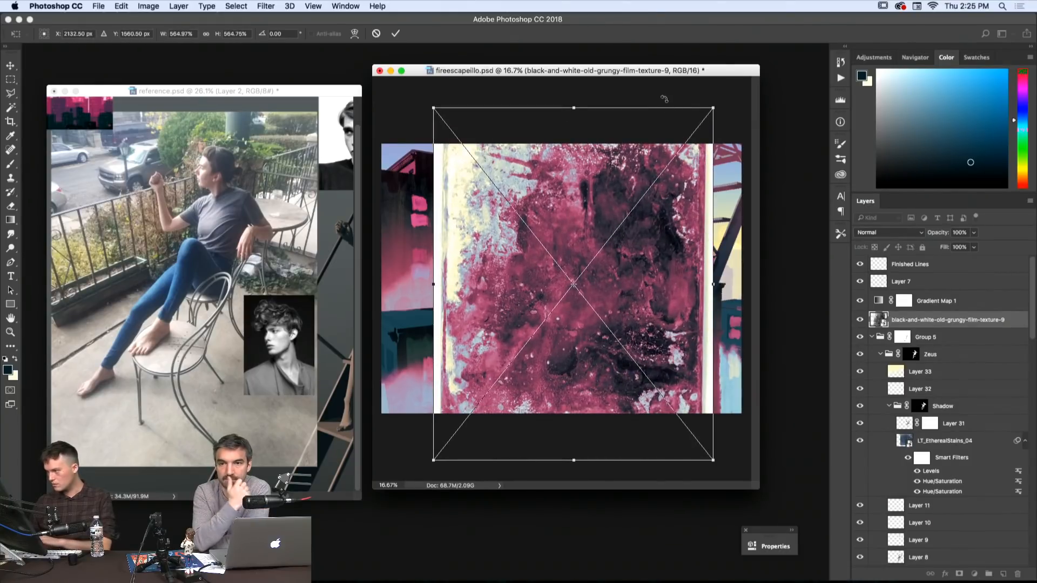
drag(546, 129, 433, 214)
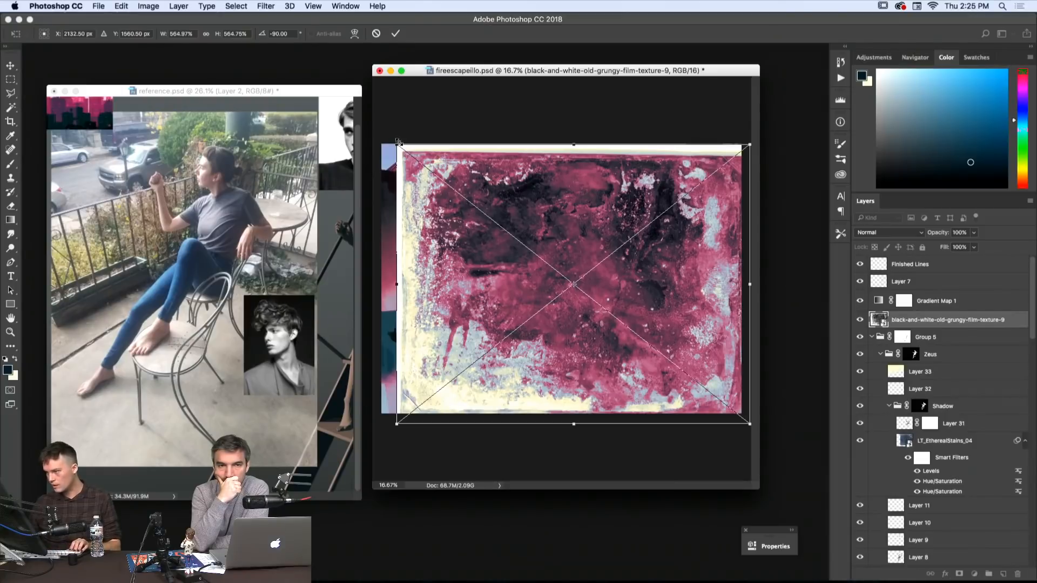
drag(398, 143, 352, 114)
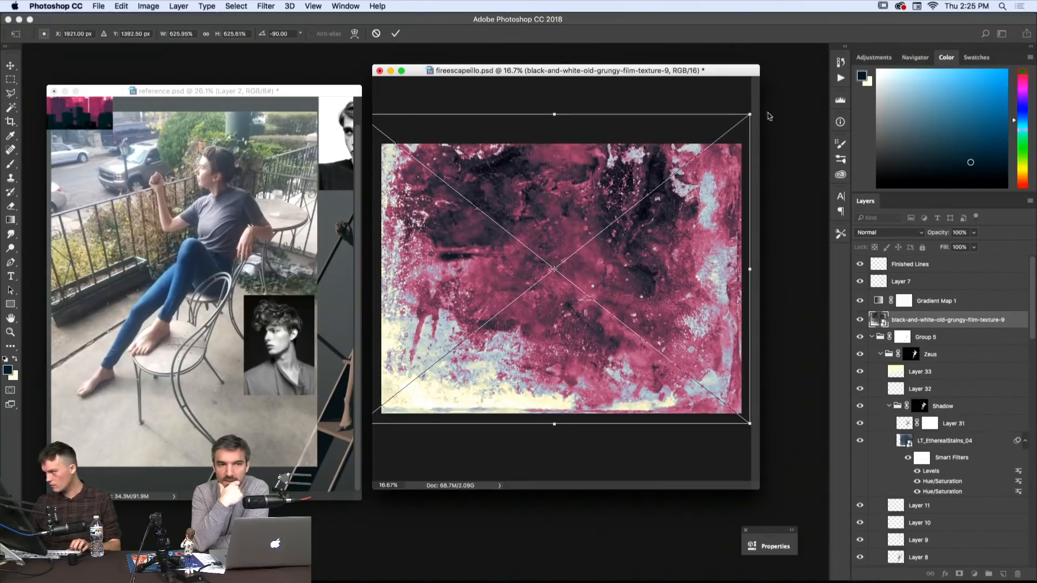
key(Return)
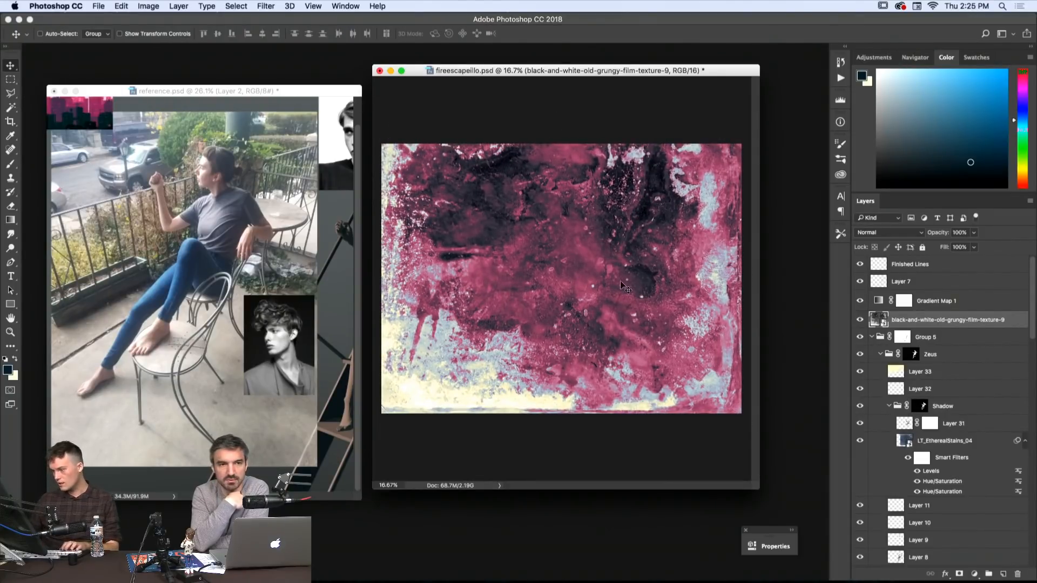
drag(621, 285, 625, 291)
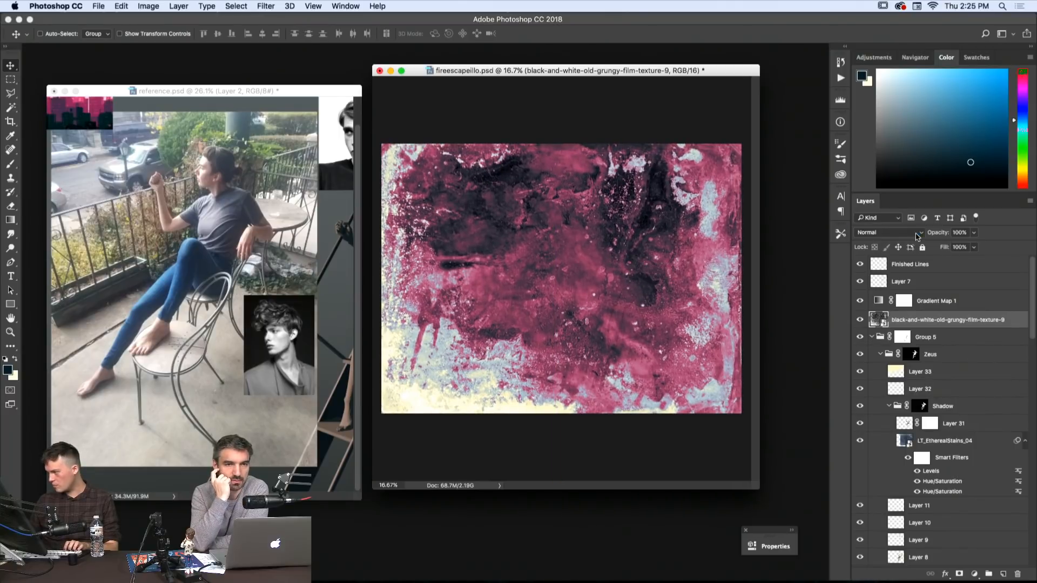
- Set the grungy film texture to Overlay and apply Levels with midtones 1.08, white input 187, and output levels 50 to 200
click(915, 233)
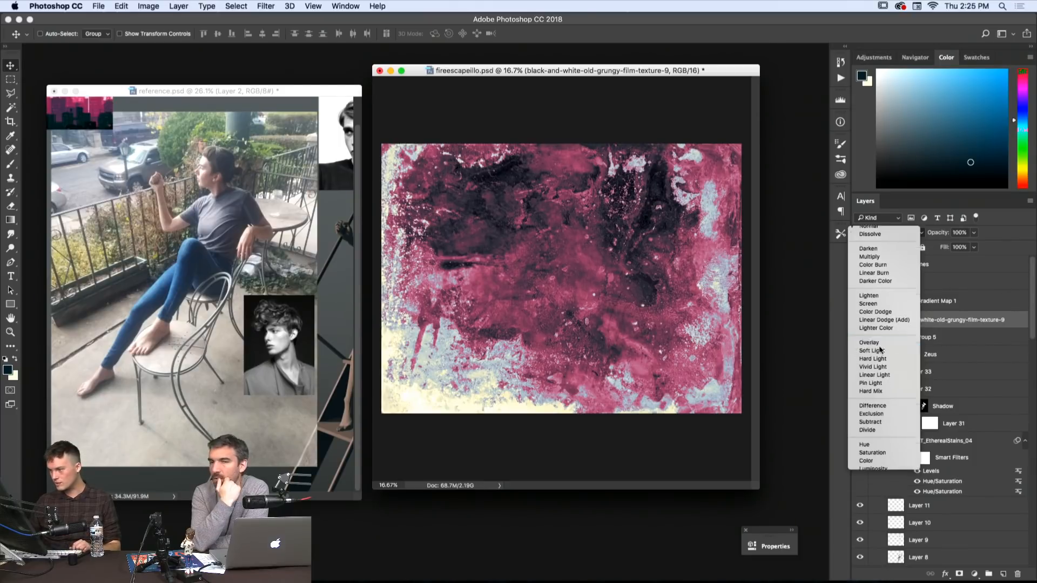
click(884, 349)
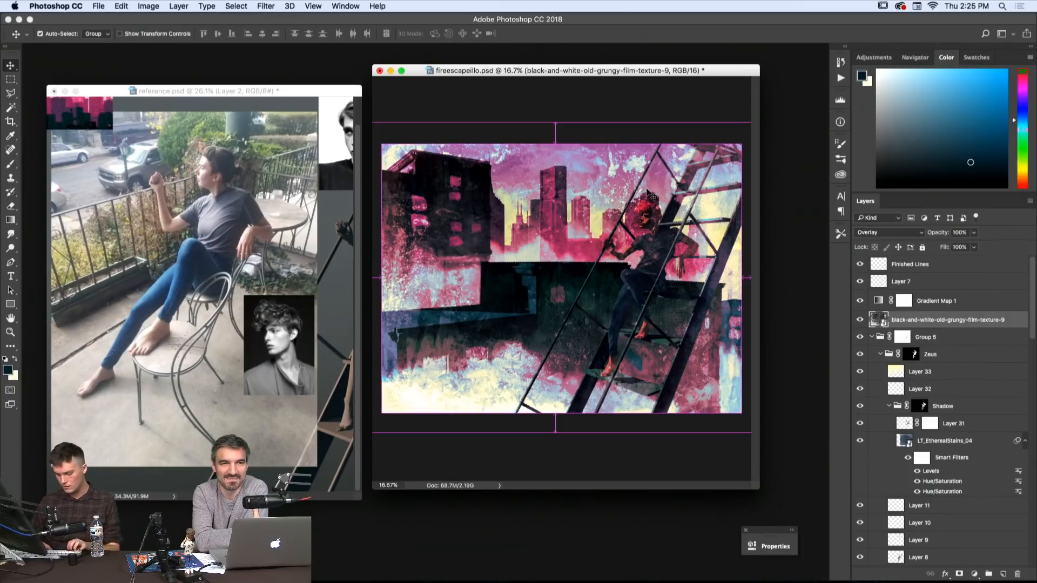
key(super+l)
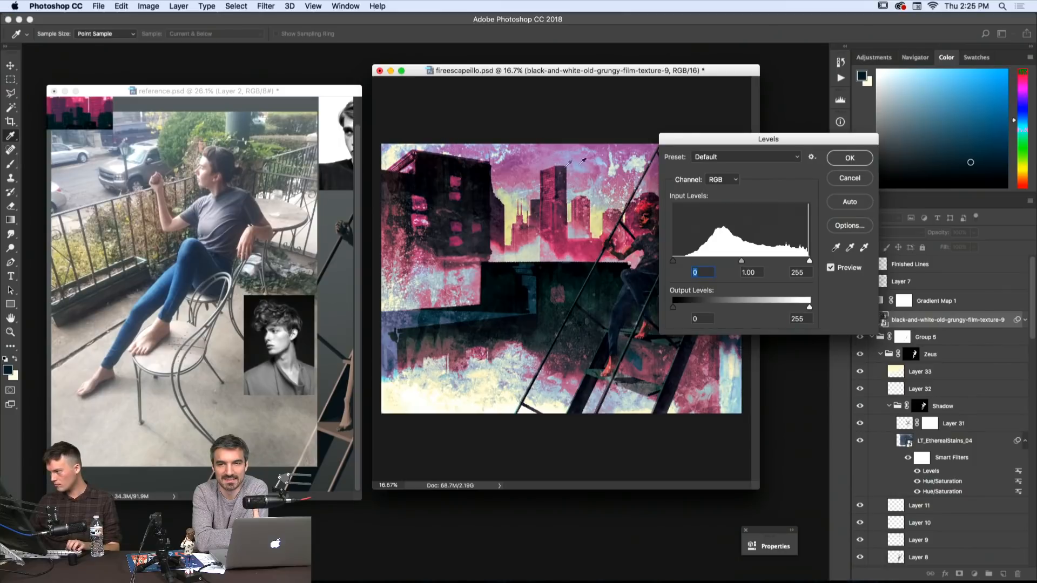
drag(707, 138, 782, 78)
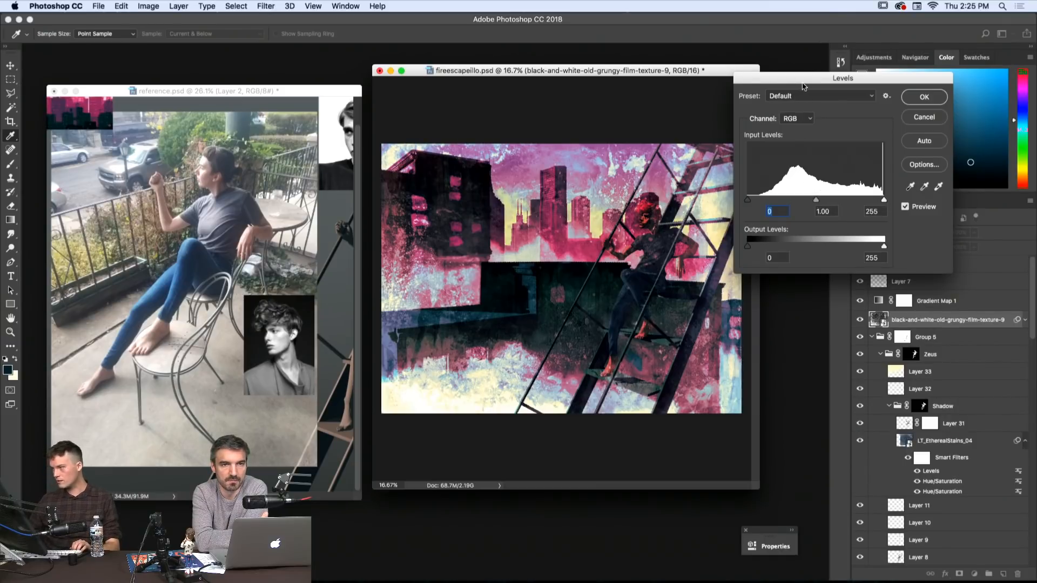
drag(804, 82, 623, 89)
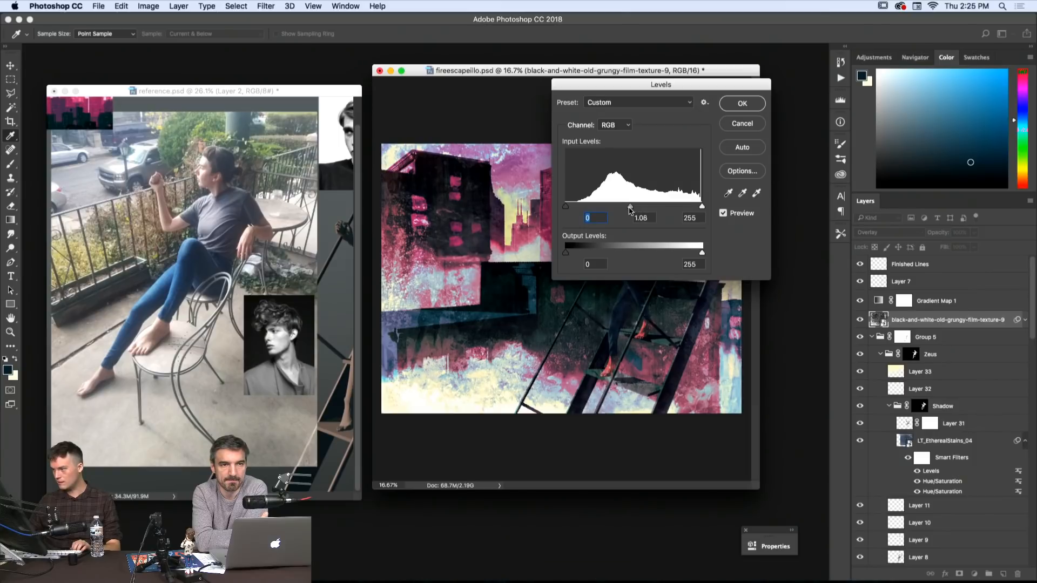
drag(629, 209, 614, 208)
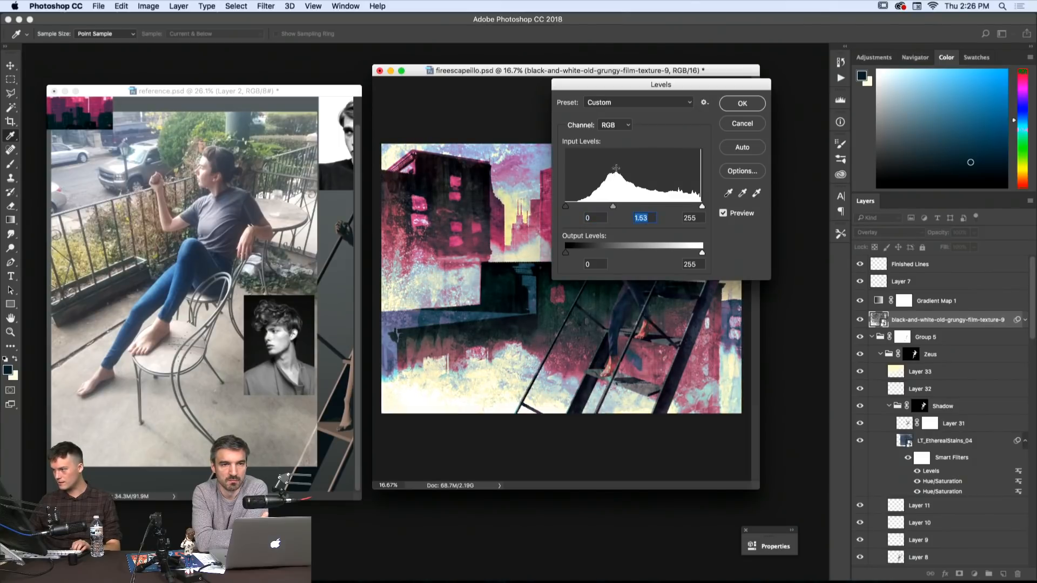
drag(702, 207, 666, 208)
drag(600, 208, 613, 209)
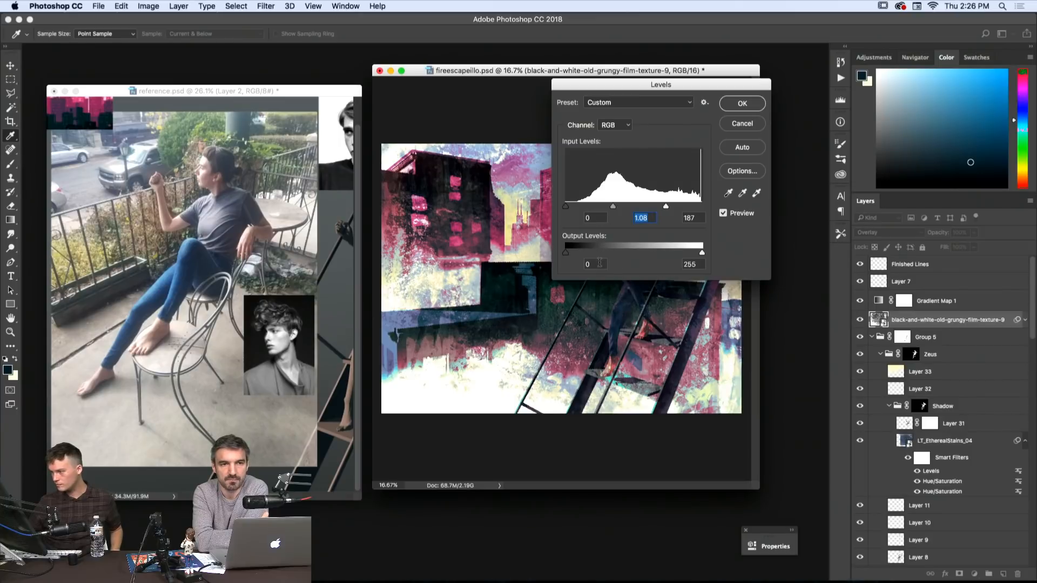
text(50)
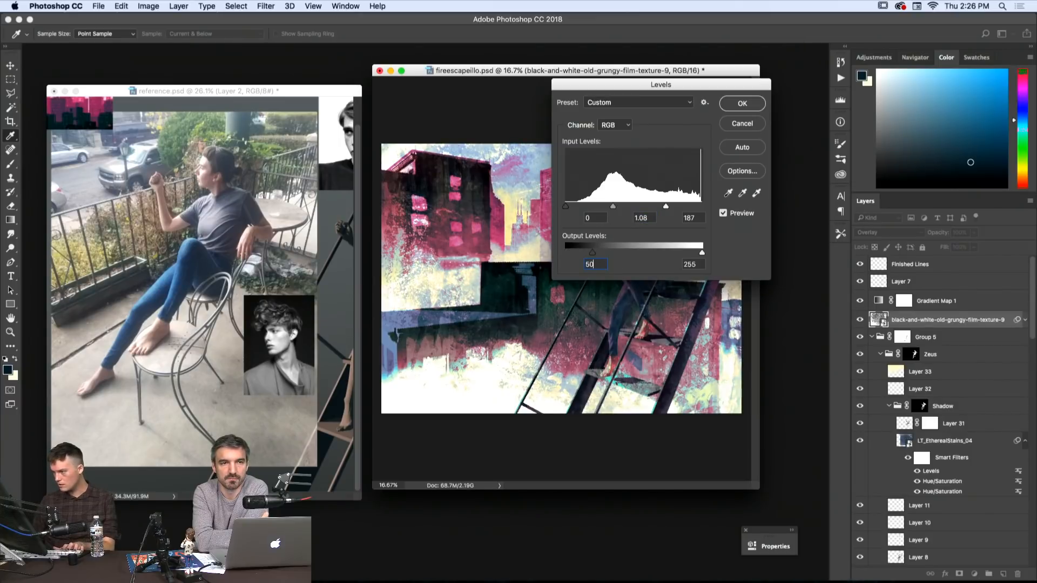
key(Tab)
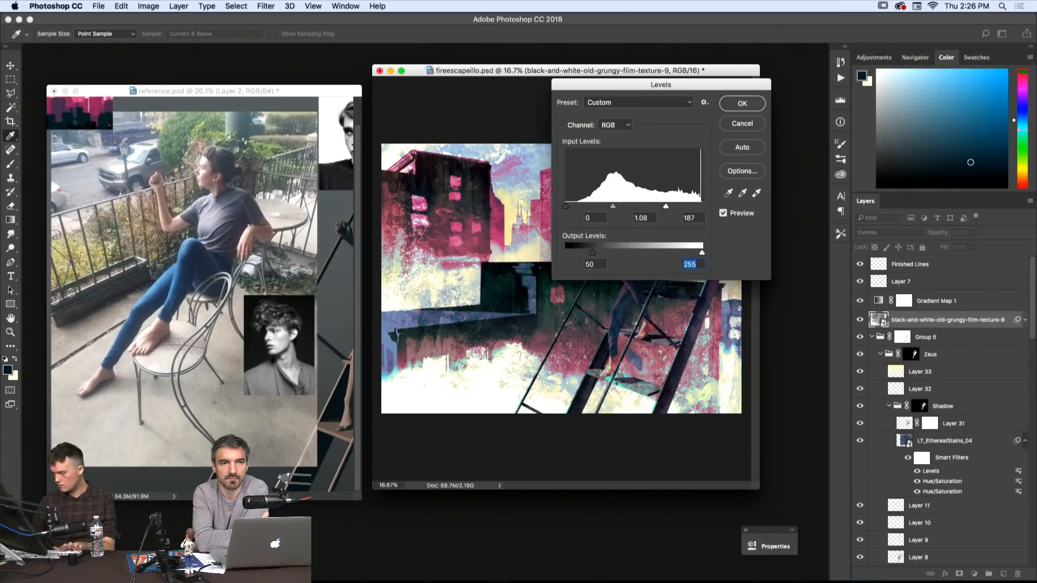
text(200)
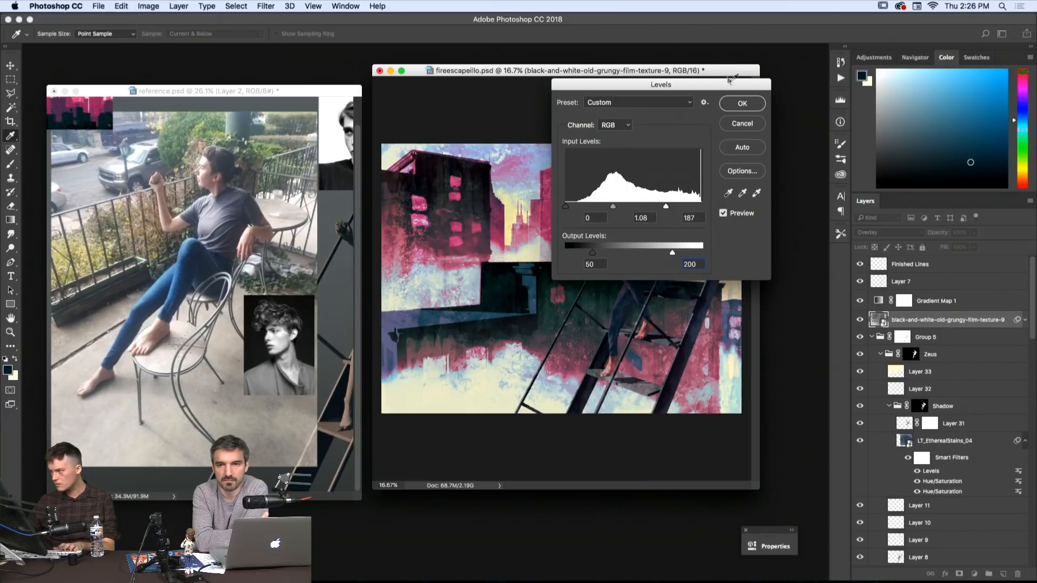
click(741, 103)
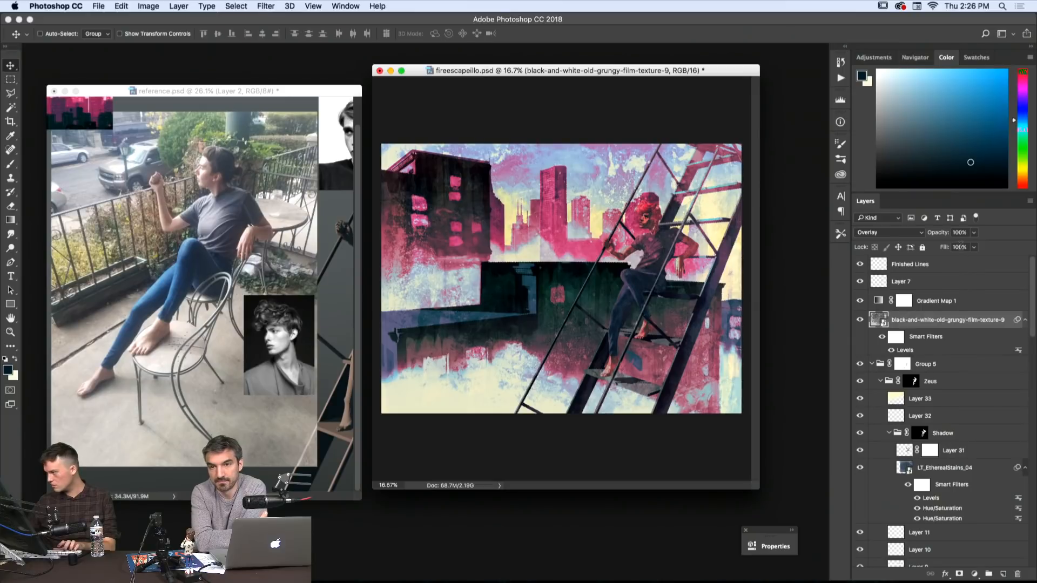
- Lower the grungy film texture layer's fill to 39%
click(973, 247)
drag(975, 260, 947, 265)
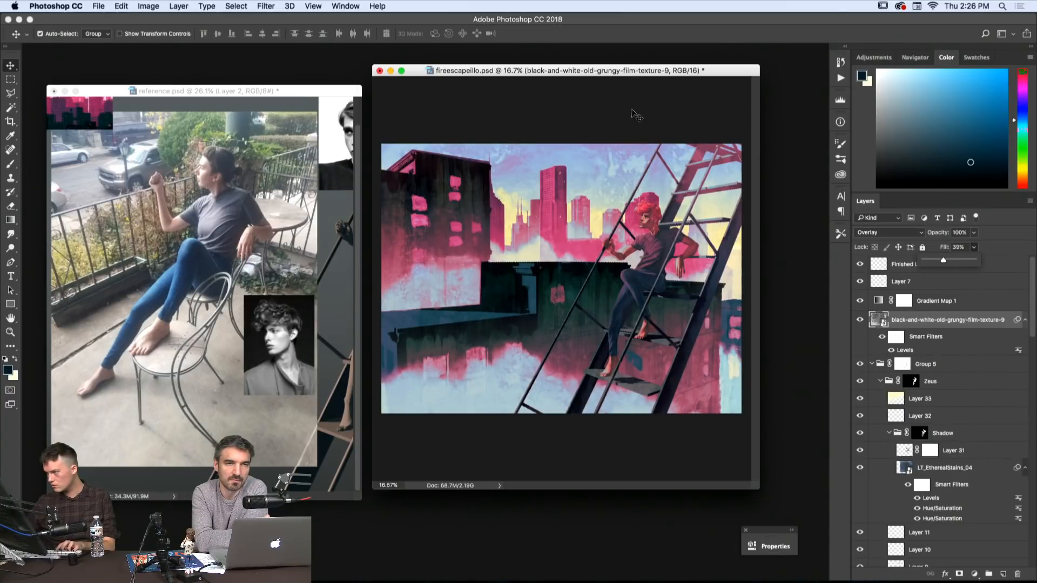
key(super+t)
key(Escape)
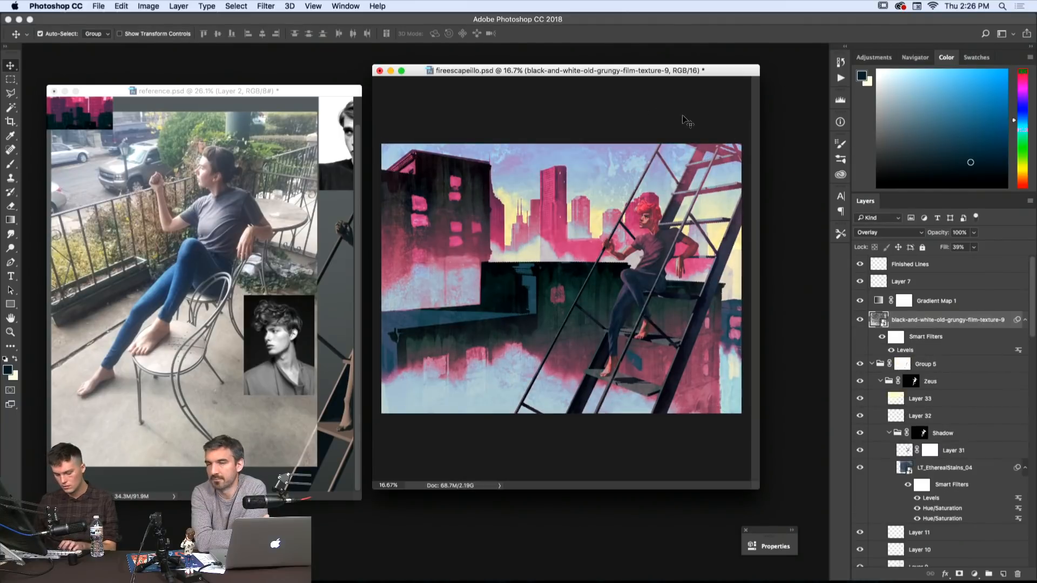
- Apply a second Levels adjustment to the grungy film texture with black input 47 and midtones 1.30
key(super+l)
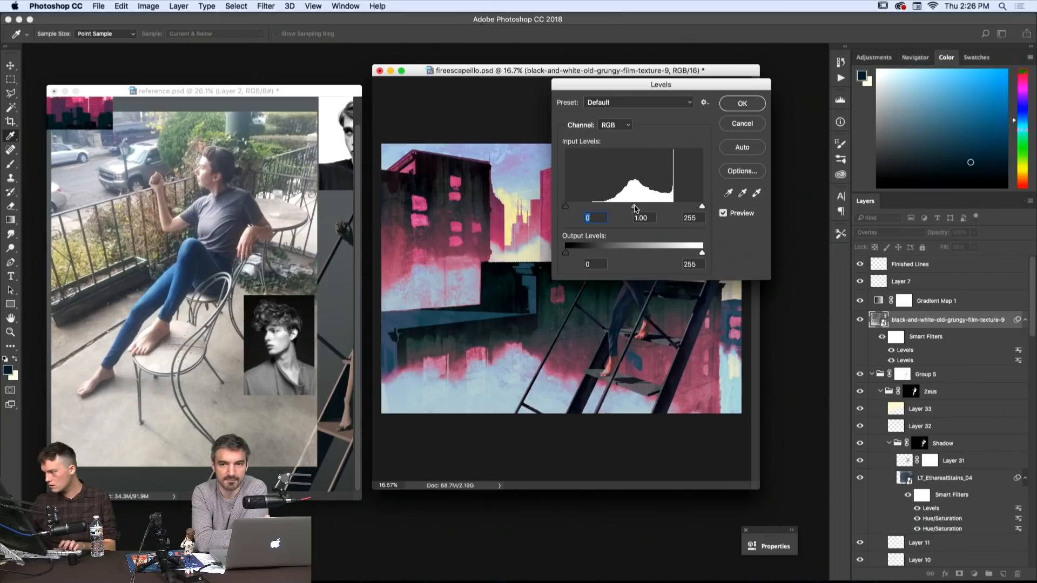
drag(634, 208, 647, 208)
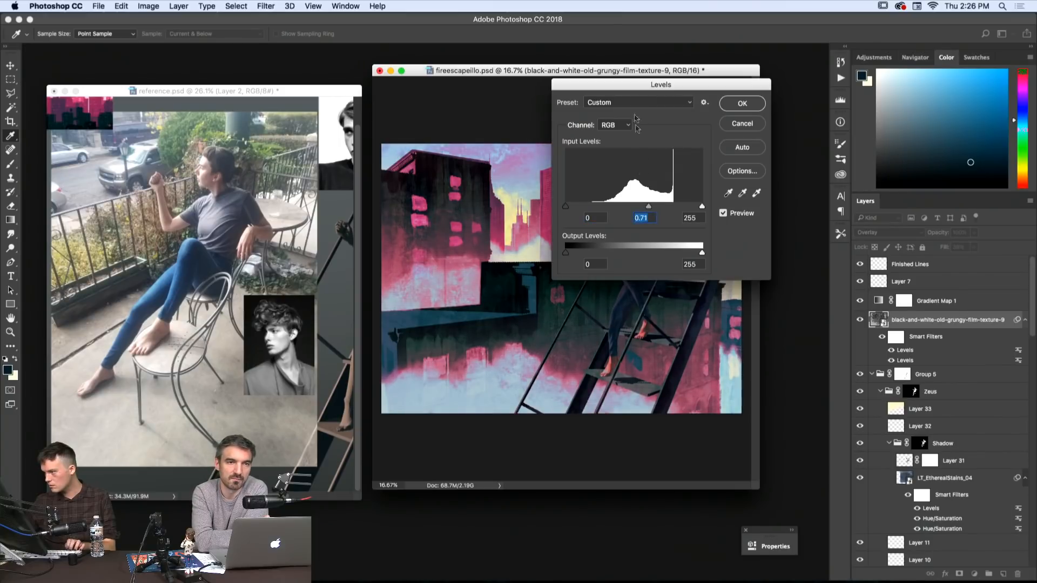
drag(637, 86, 777, 115)
key(super+z)
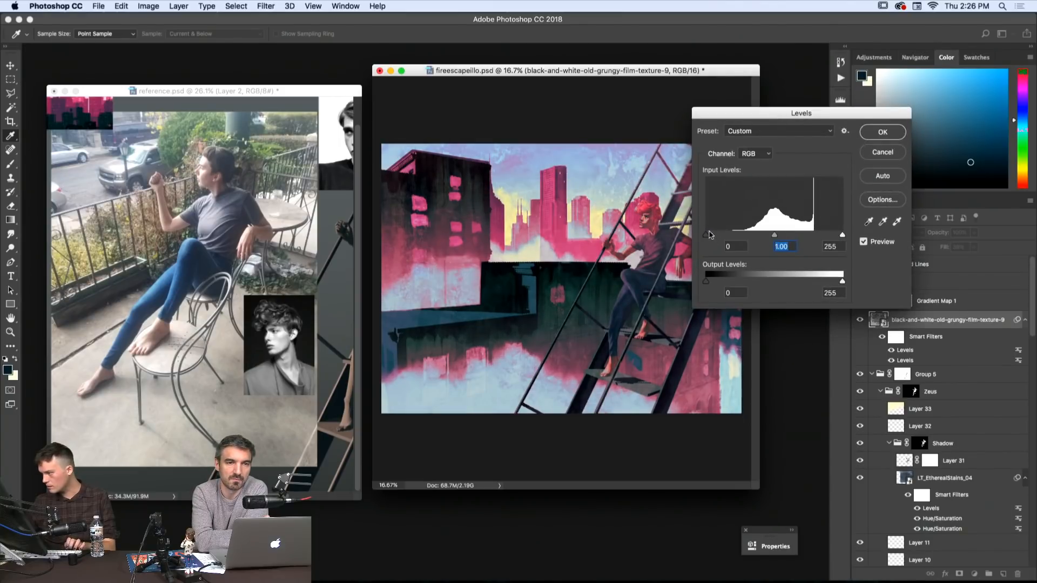
drag(709, 235, 775, 237)
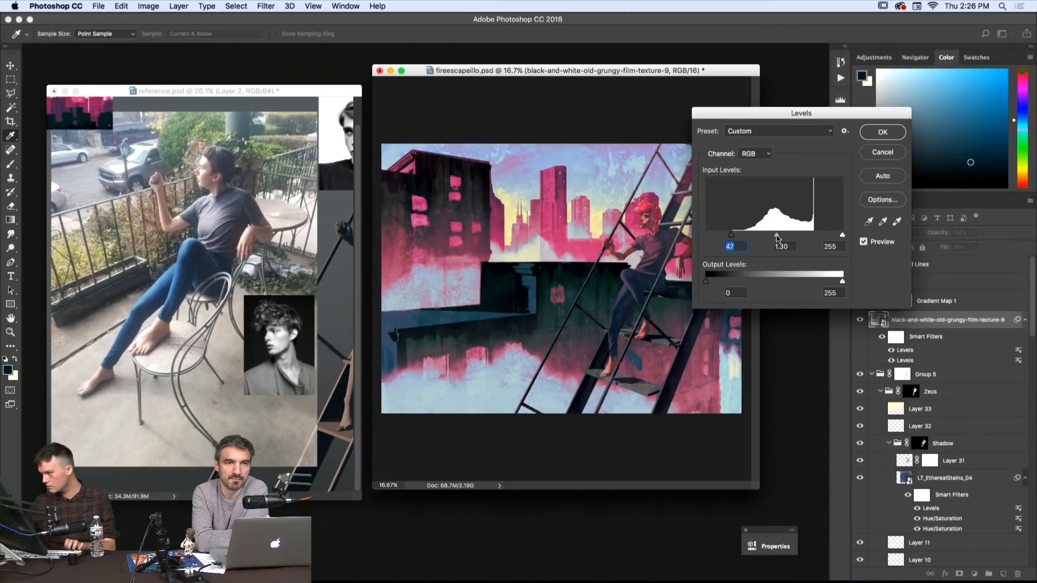
key(Tab)
key(Return)
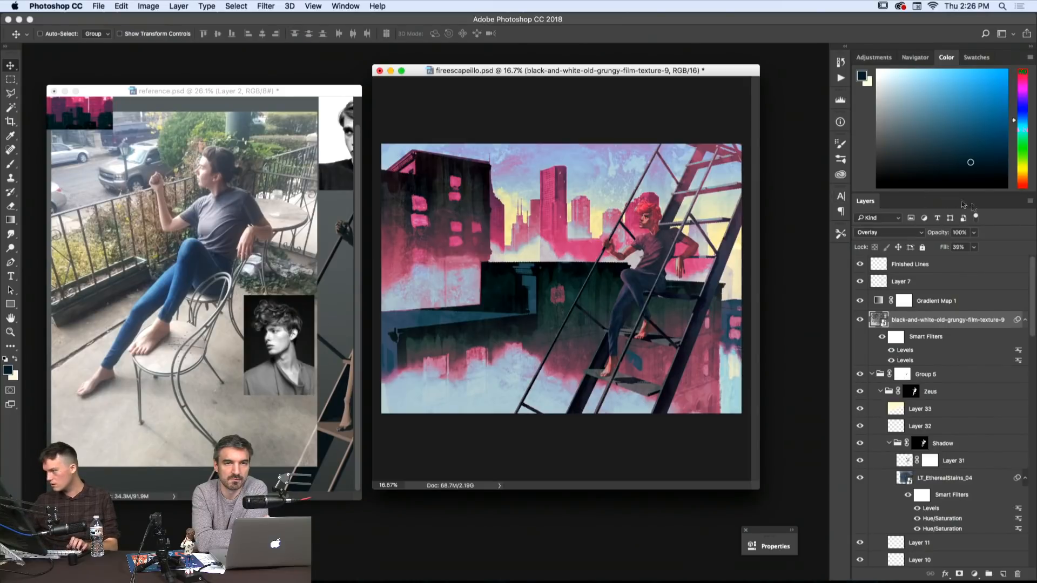
- Reduce the fill of the grungy film texture layer to 18%
click(973, 247)
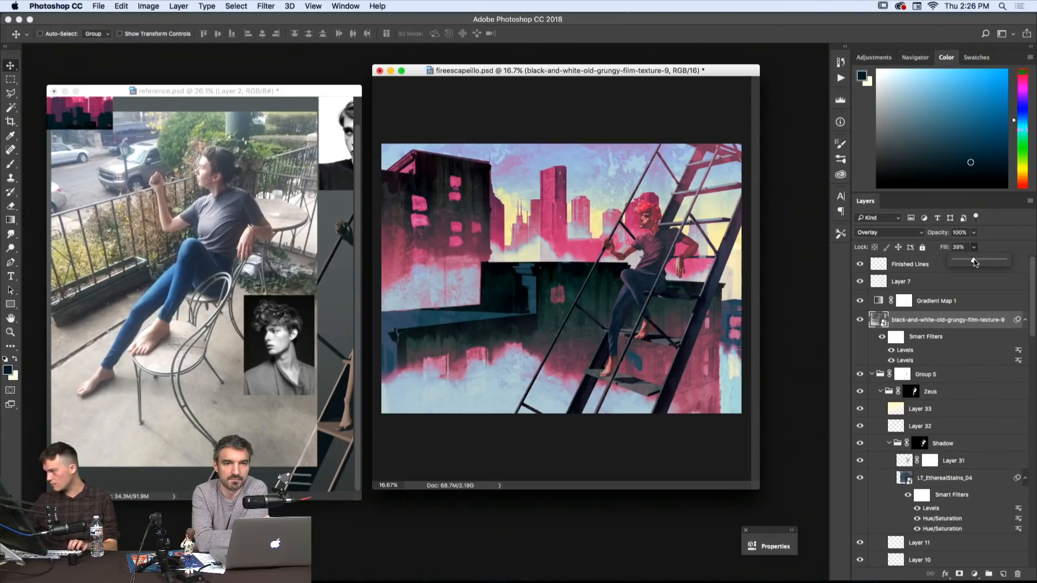
drag(972, 263, 972, 261)
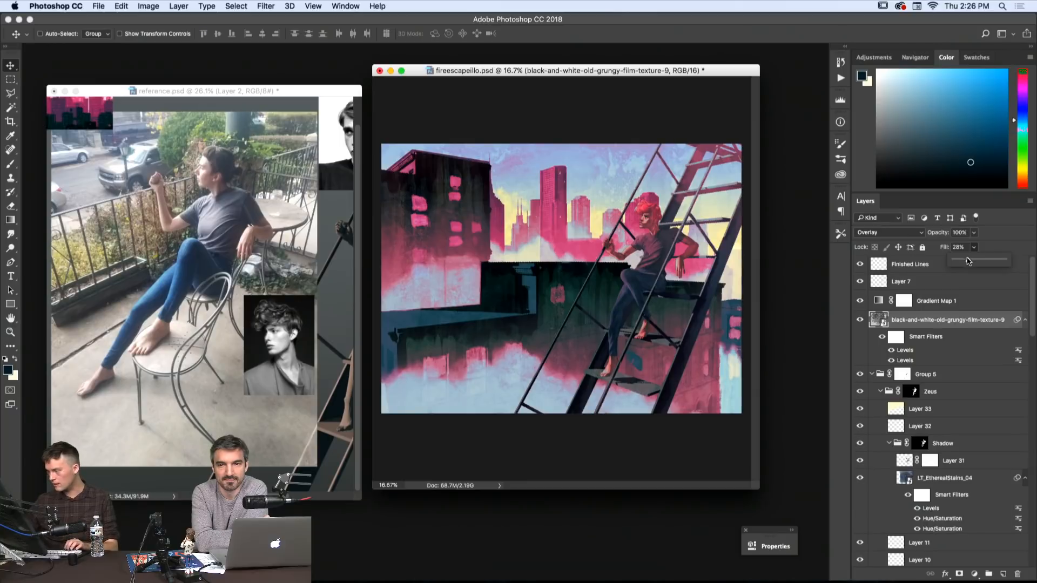
click(498, 274)
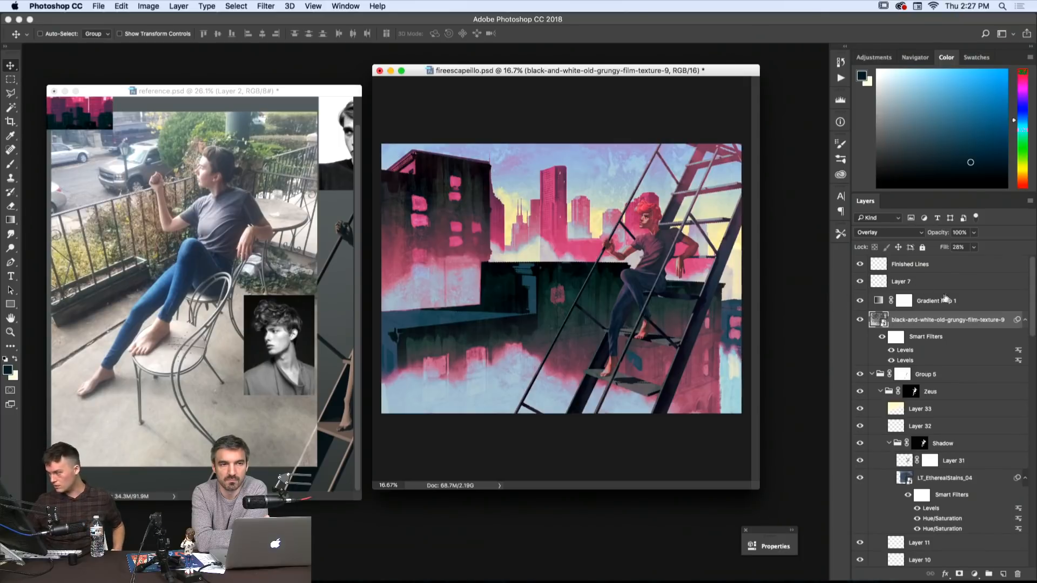
click(973, 246)
drag(972, 261, 970, 263)
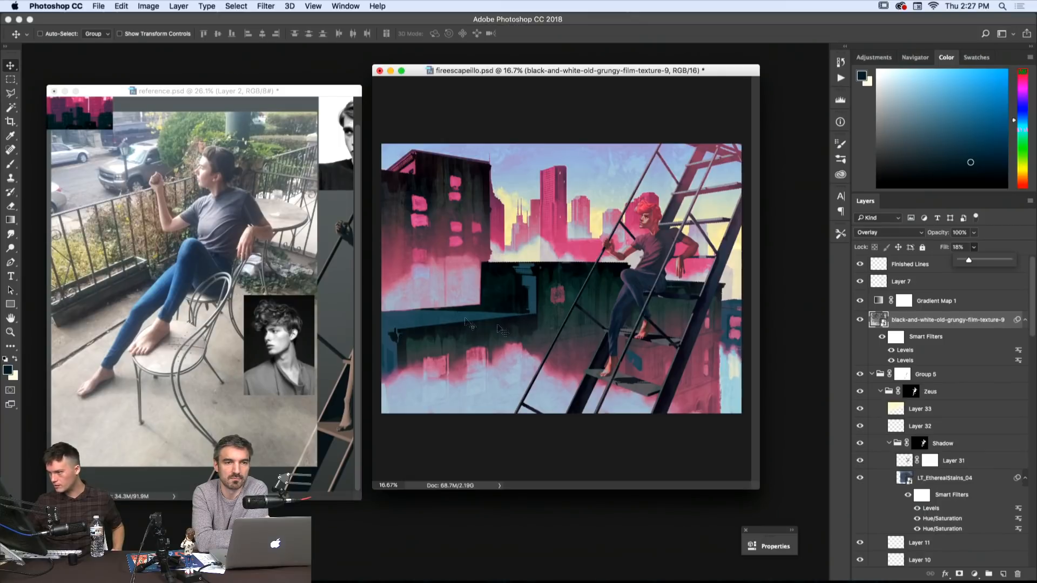
- Toggle Layer 15 and Layer 34 copy off and on to examine what each contributes to the buildings
scroll(895, 405, down, 10)
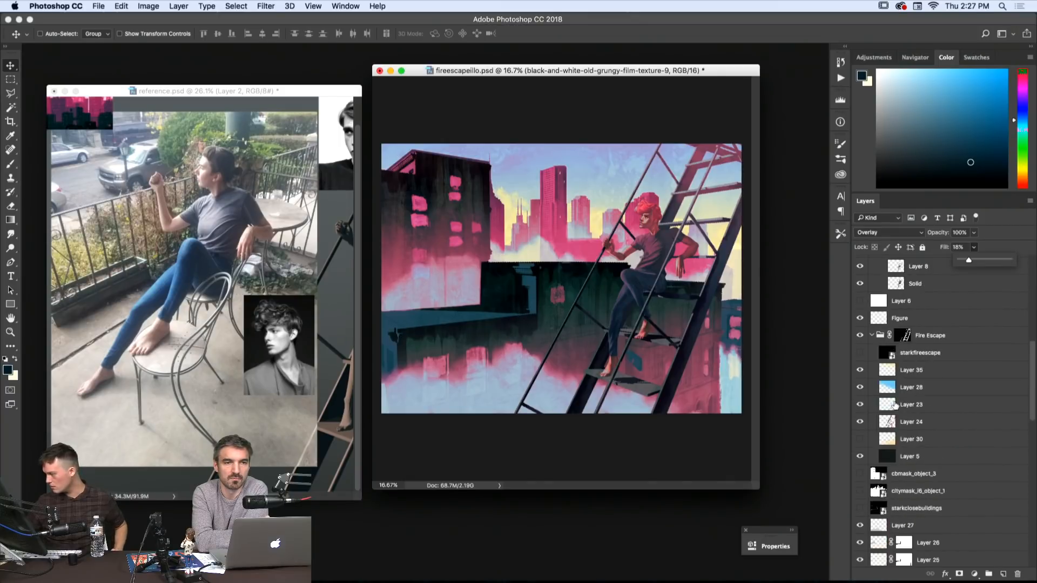
scroll(896, 405, down, 10)
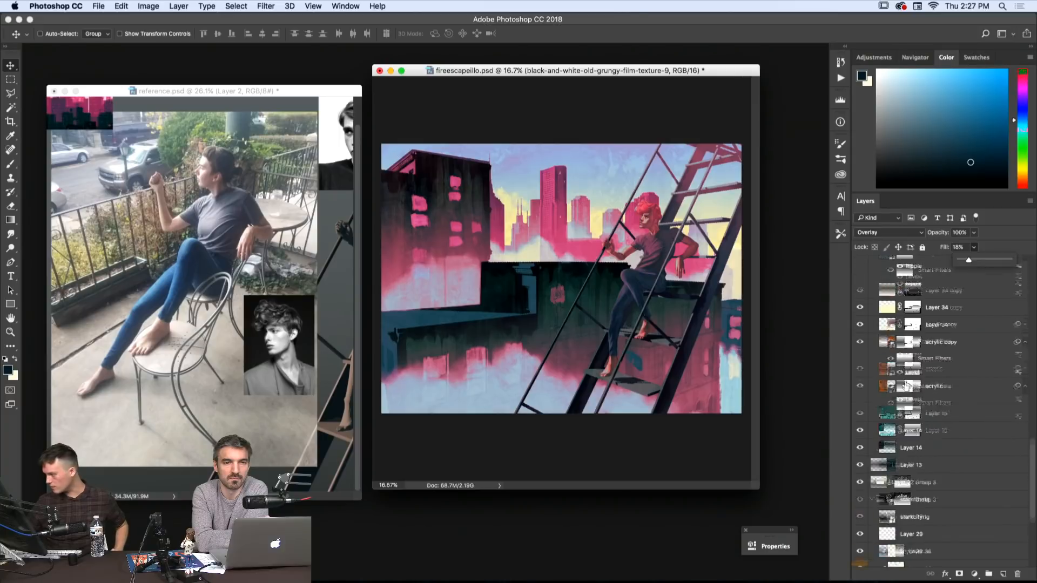
scroll(885, 413, down, 5)
click(885, 452)
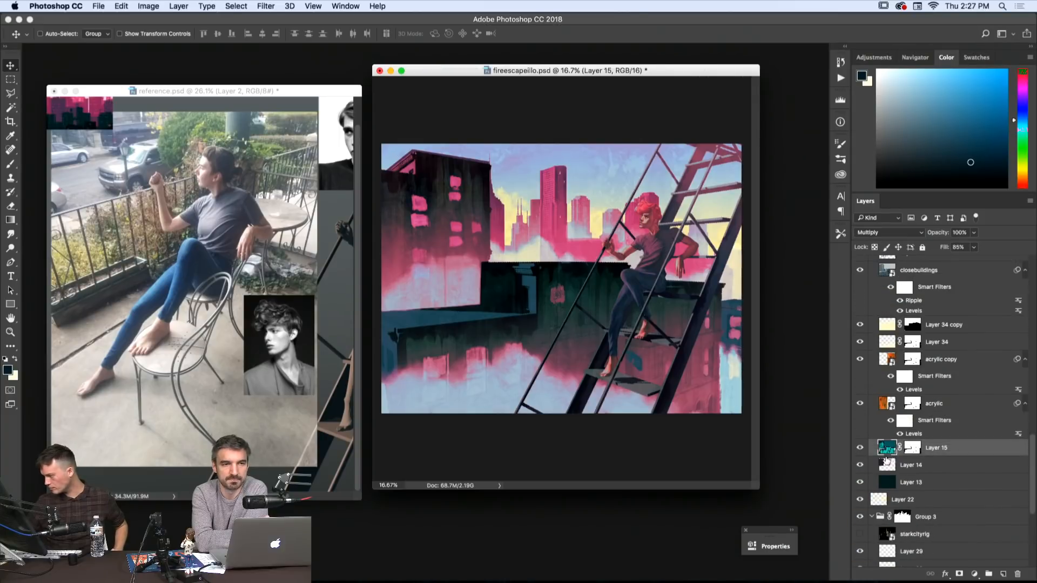
click(860, 448)
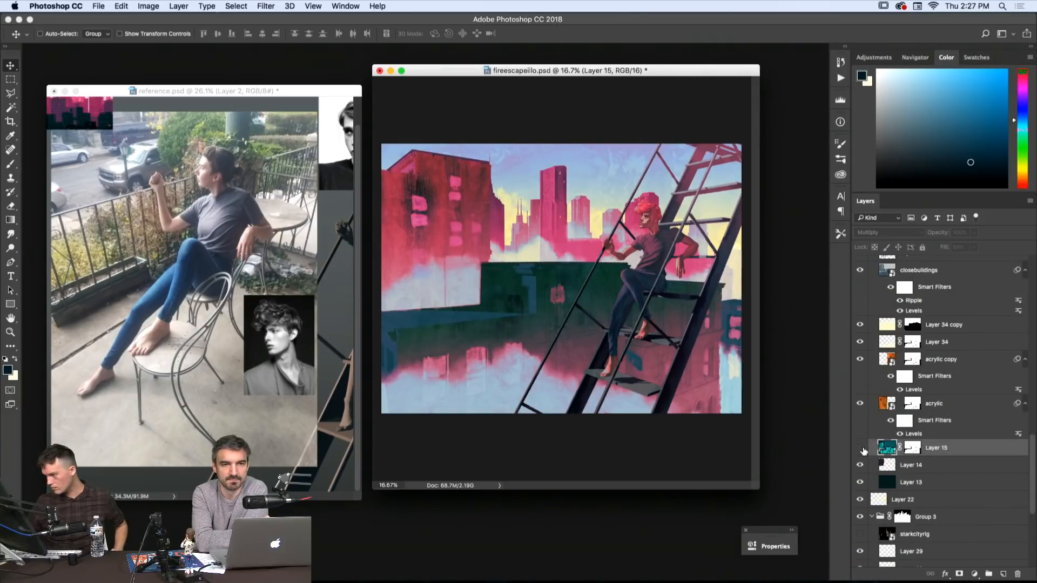
click(860, 448)
scroll(862, 440, up, 5)
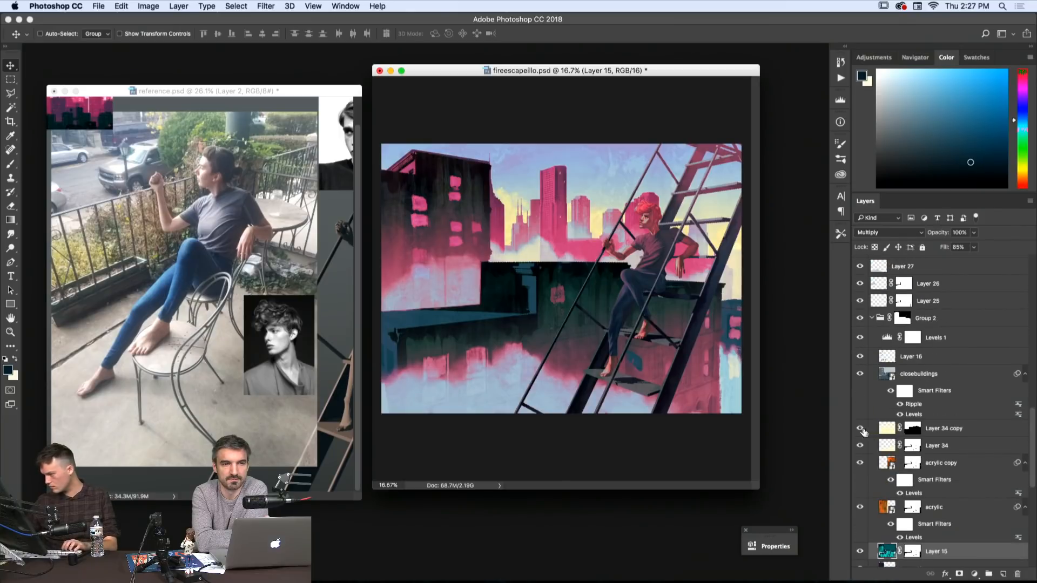
click(861, 429)
click(861, 429)
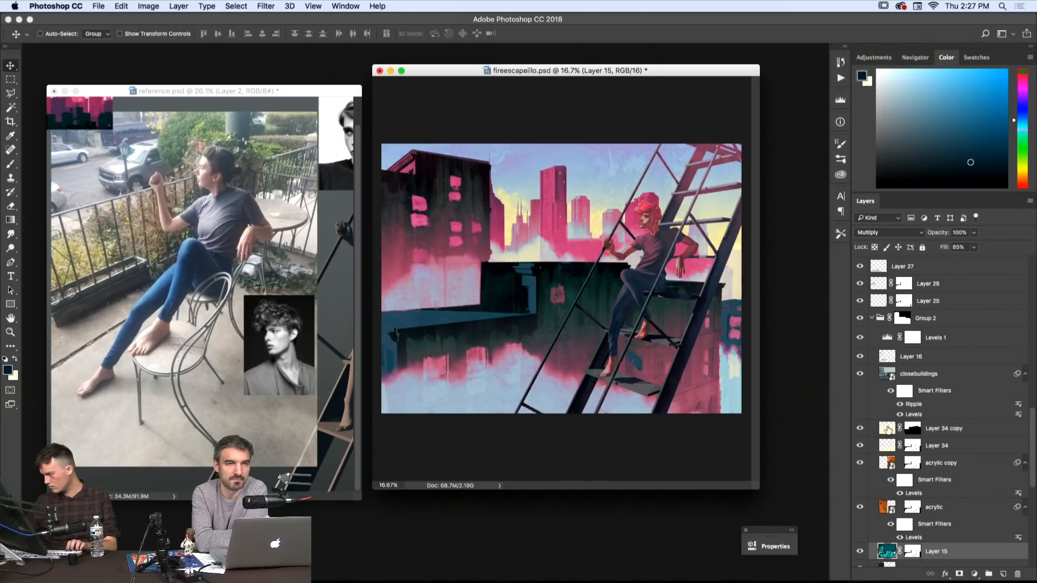
- Add a new empty layer directly above the closebuildings layer in Group 2
click(887, 429)
click(888, 377)
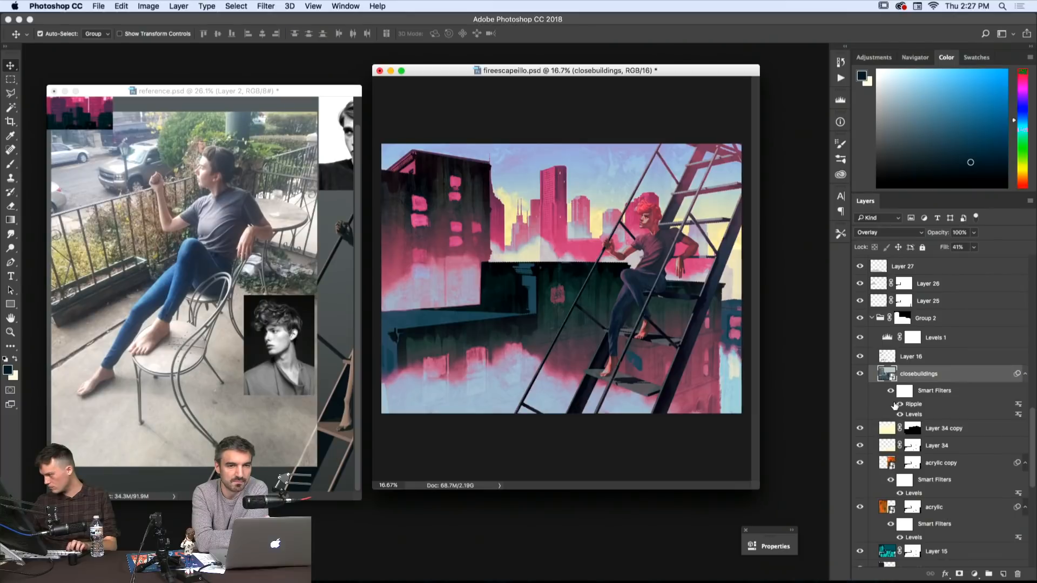
key(super+shift+n)
key(Return)
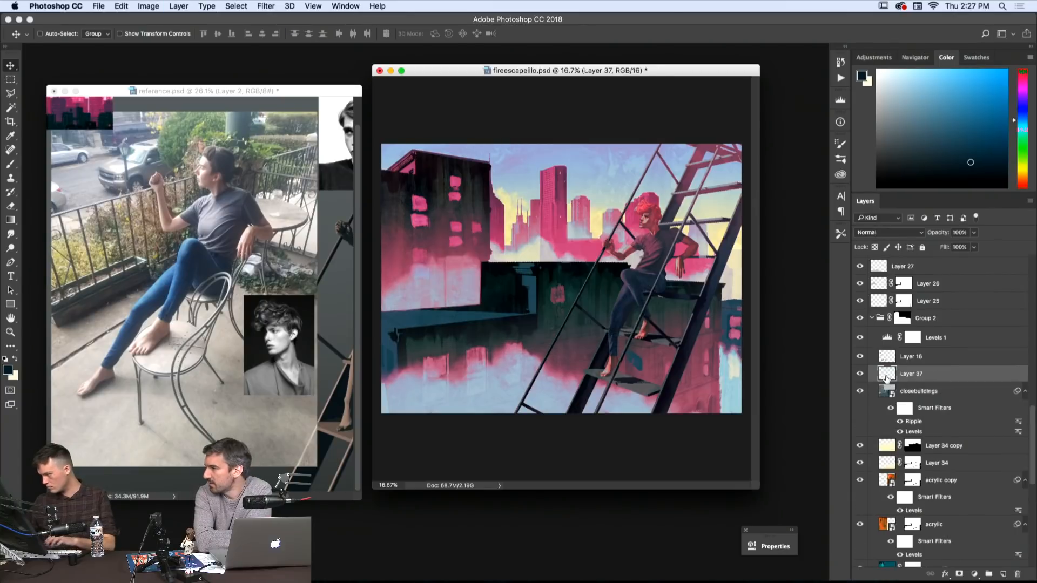
scroll(894, 427, down, 2)
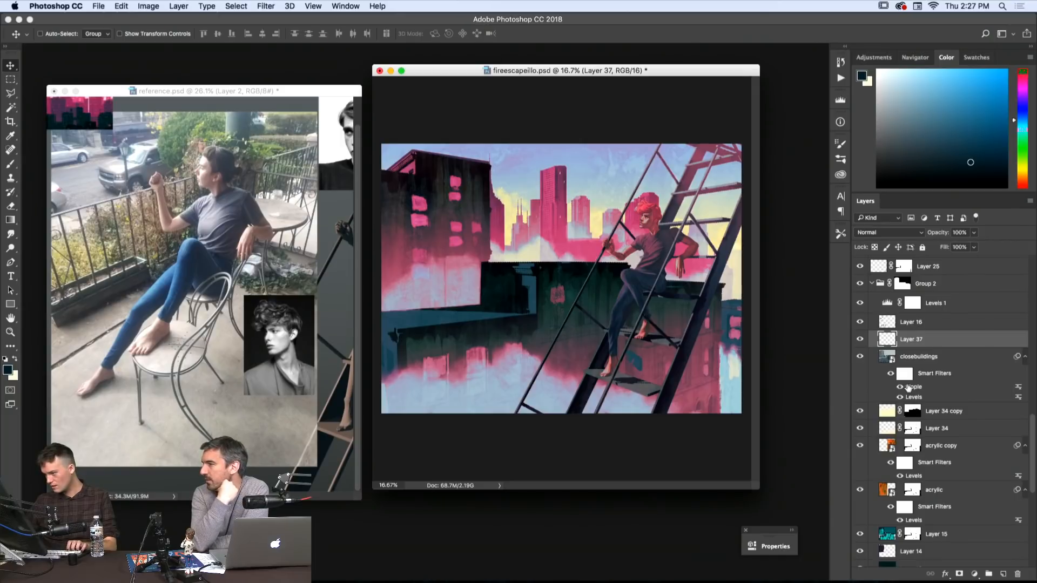
key(super)
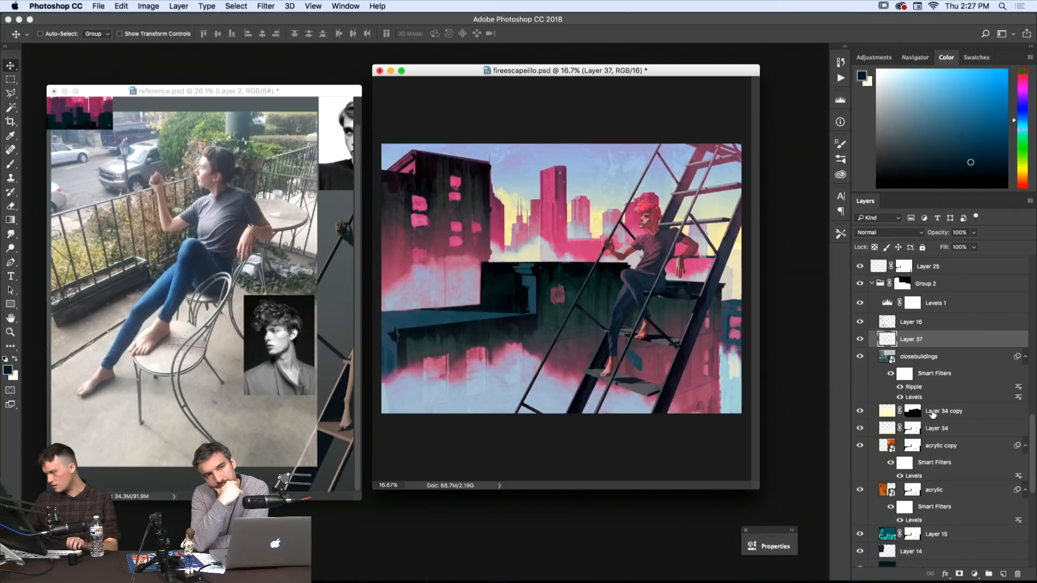
scroll(929, 431, down, 1)
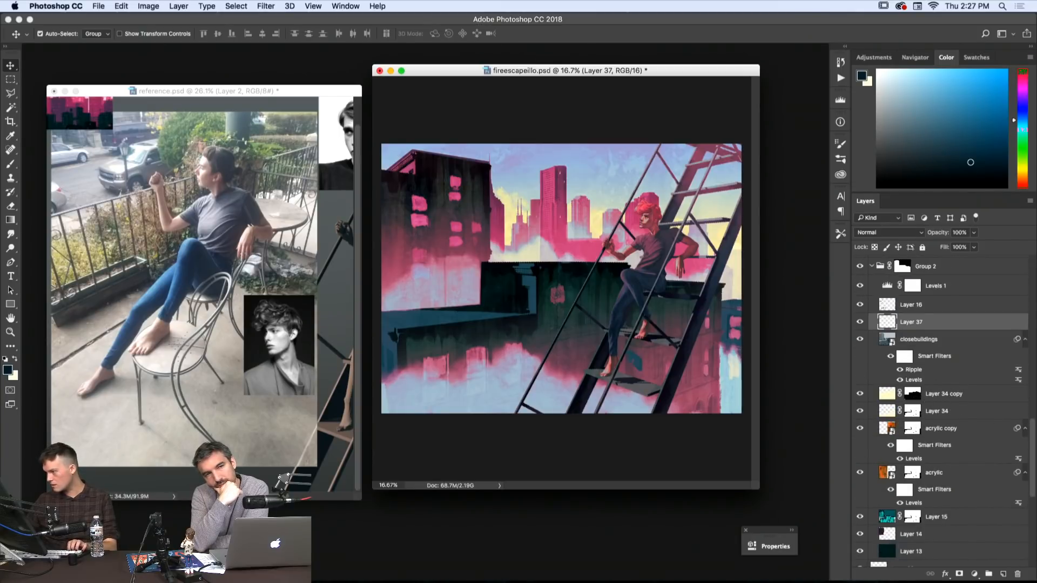
super+click(912, 393)
key(m)
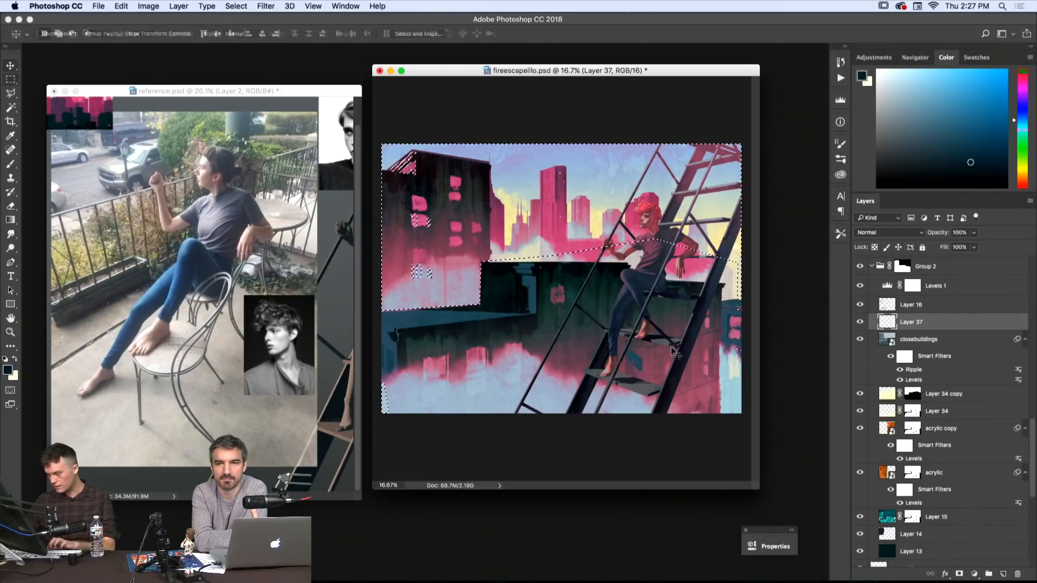
key(super+d)
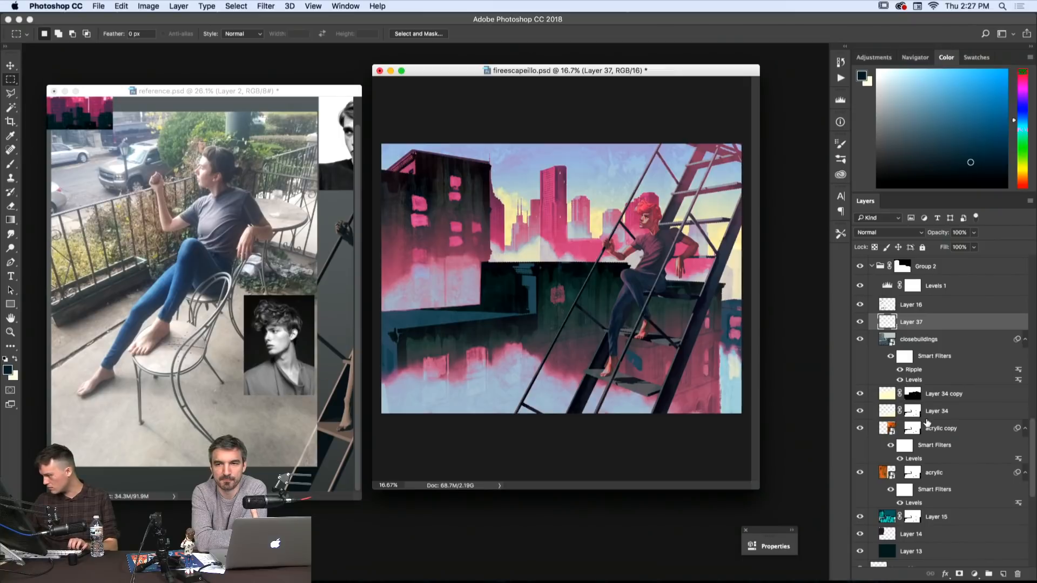
- Load the acrylic copy layer's mask as a selection and invert it to isolate the blue rooftop areas
scroll(909, 421, down, 3)
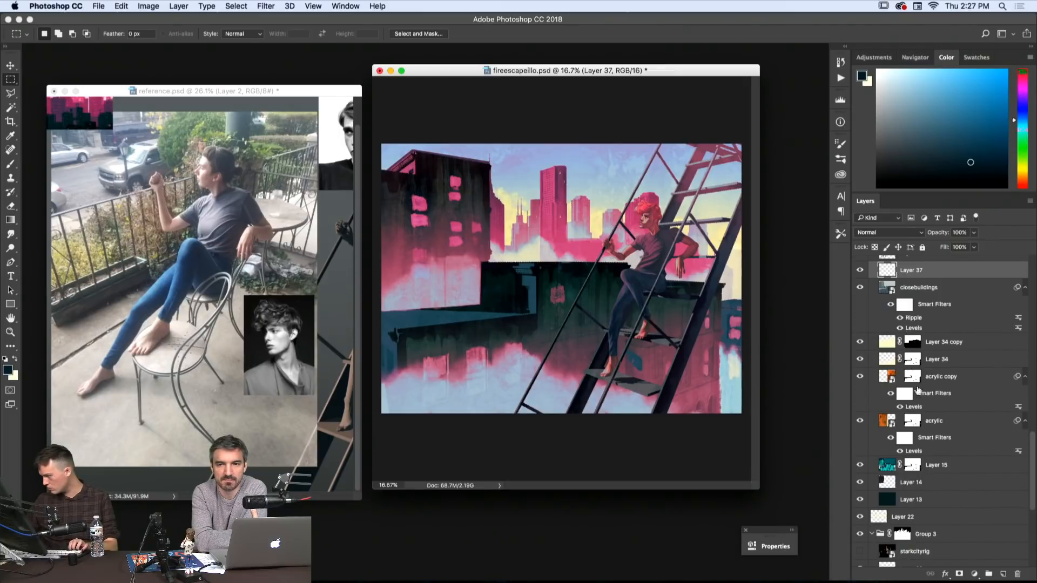
super+click(912, 376)
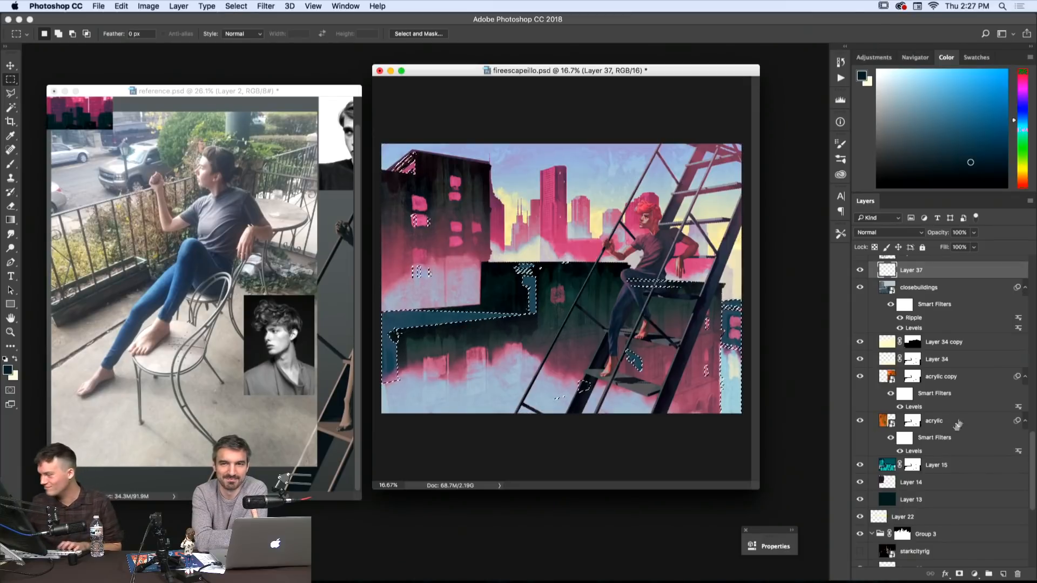
key(shift+super+i)
key(r)
scroll(869, 280, up, 4)
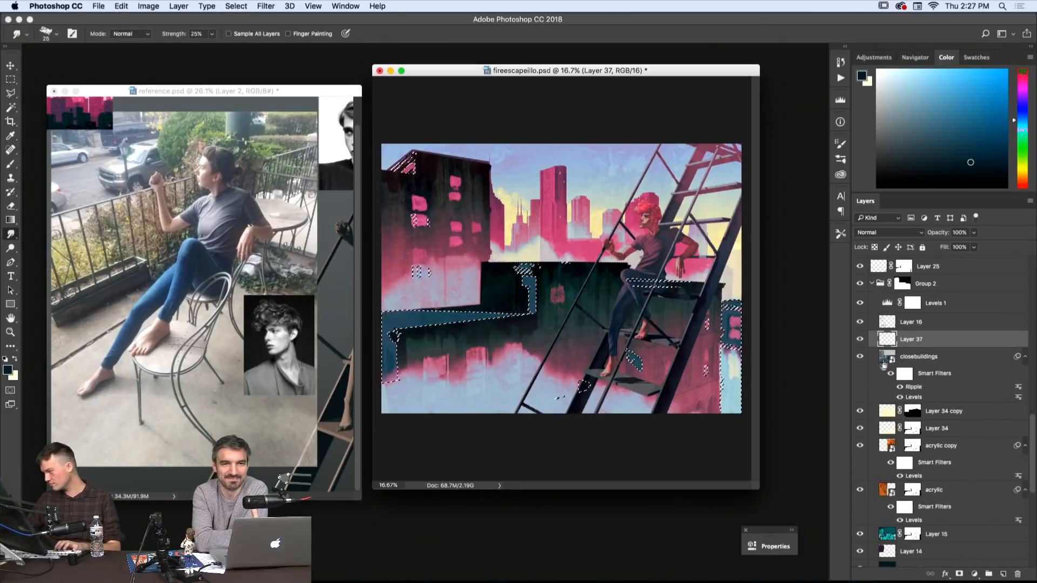
- Draw a linear gradient fading to transparent from the far left of the blue rooftop edge towards its upper right, and deselect
key(g)
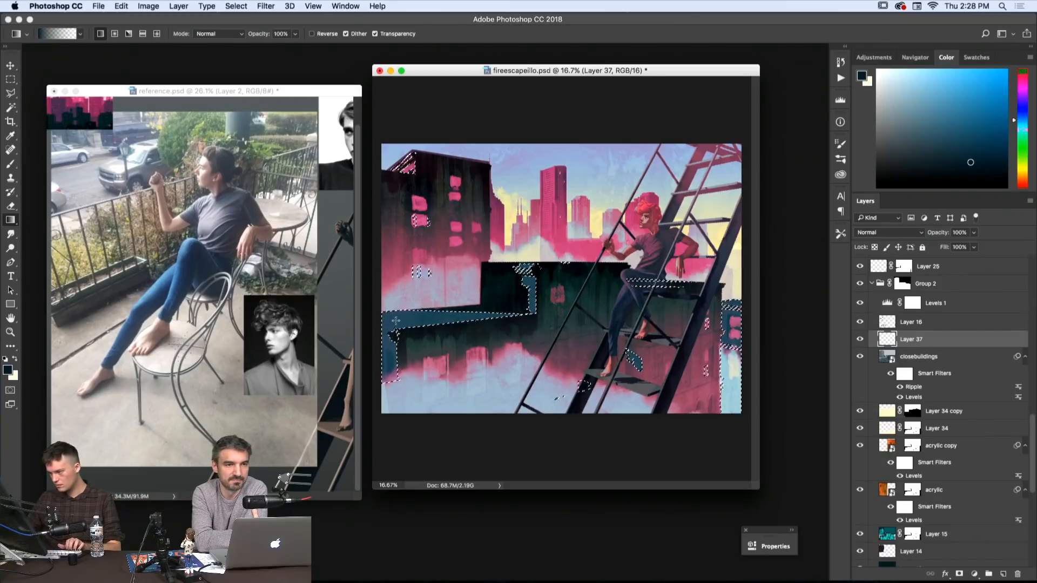
drag(383, 316, 474, 280)
key(super+z)
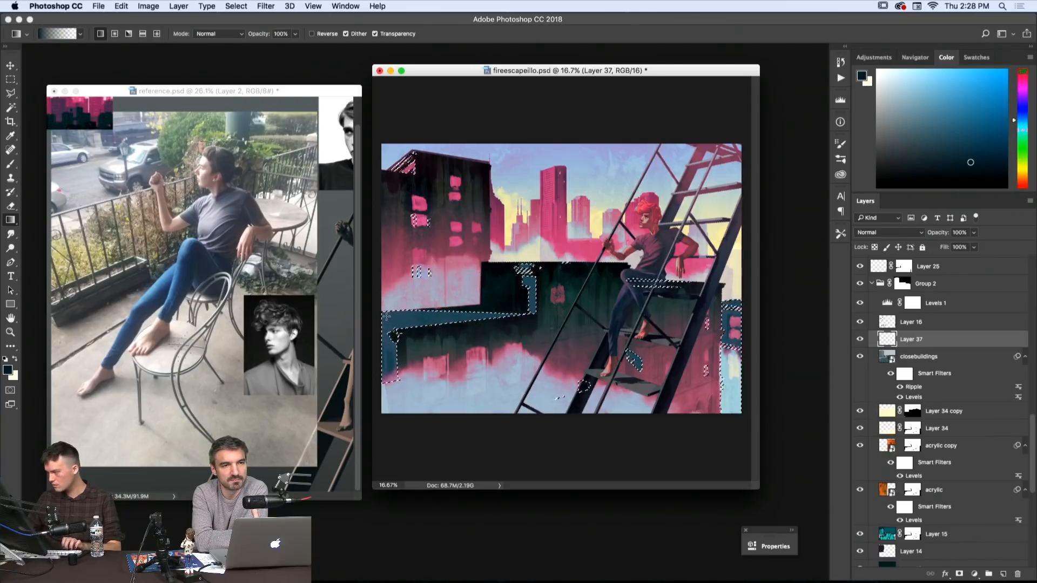
drag(385, 320, 527, 270)
key(m)
key(super+d)
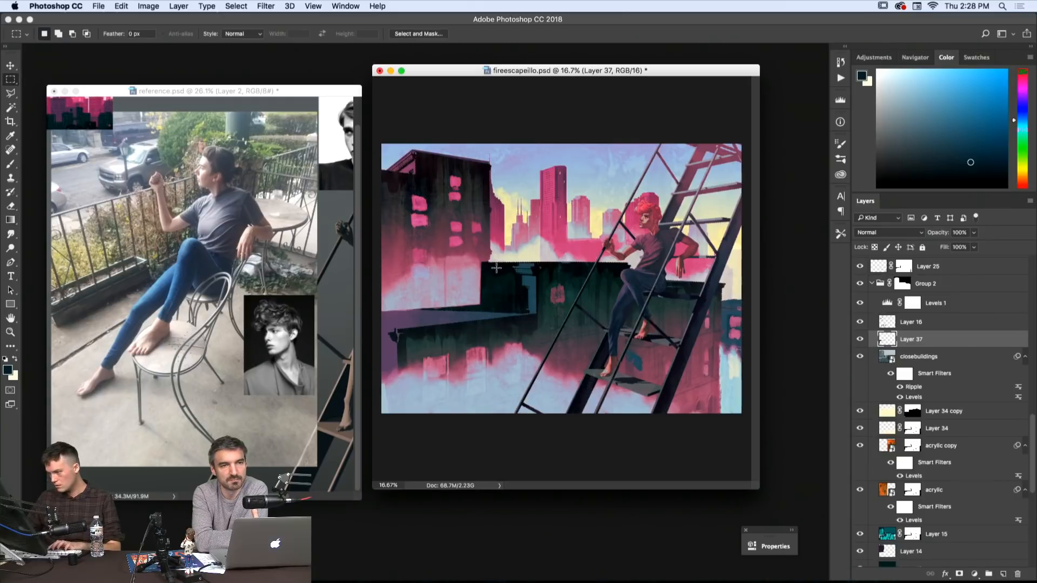
- Lower Layer 37's fill to 84%, try Multiply, and settle on the Screen blending mode
click(975, 247)
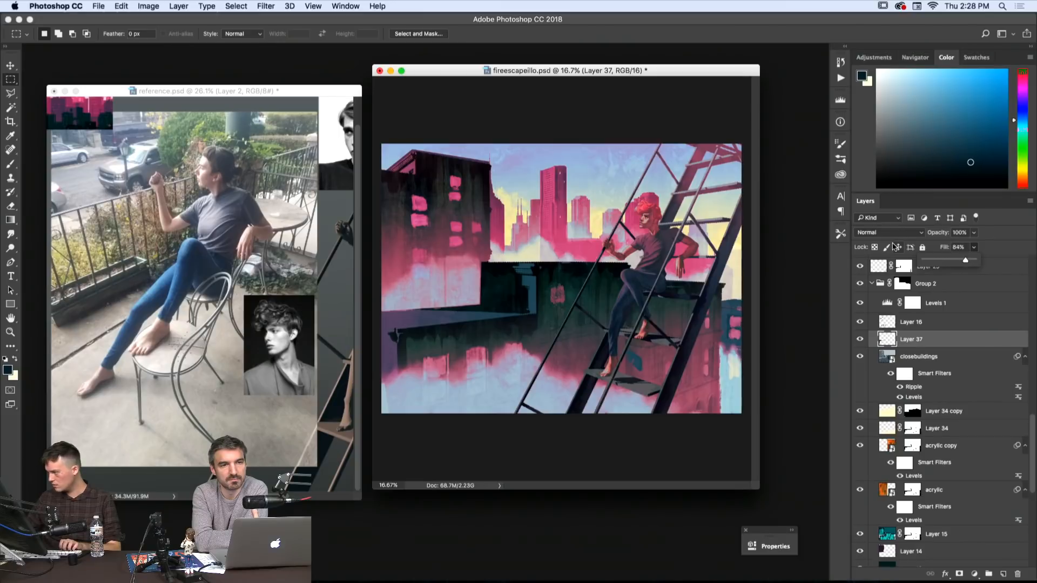
click(891, 232)
click(918, 263)
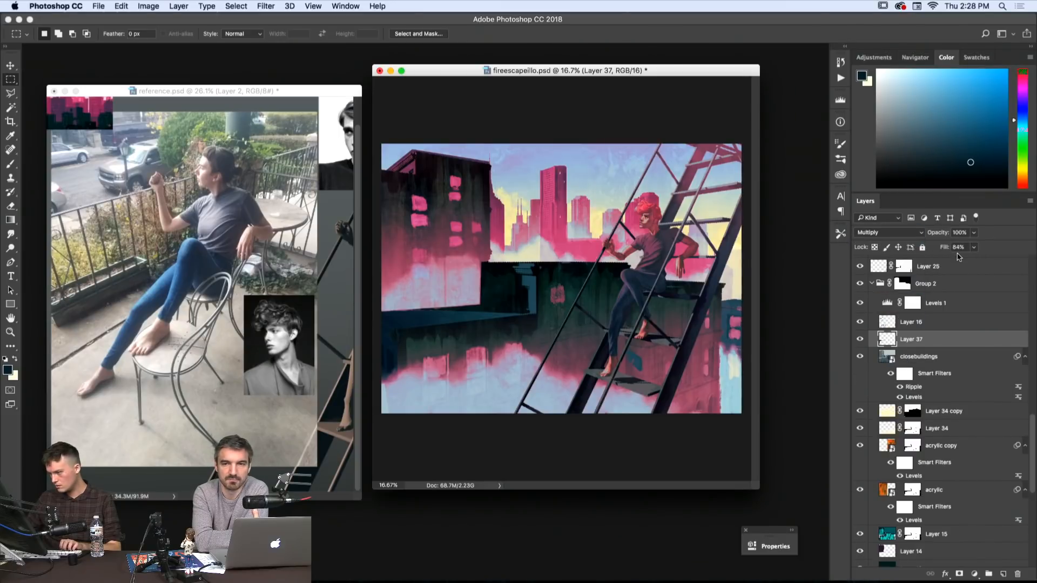
click(890, 232)
click(880, 278)
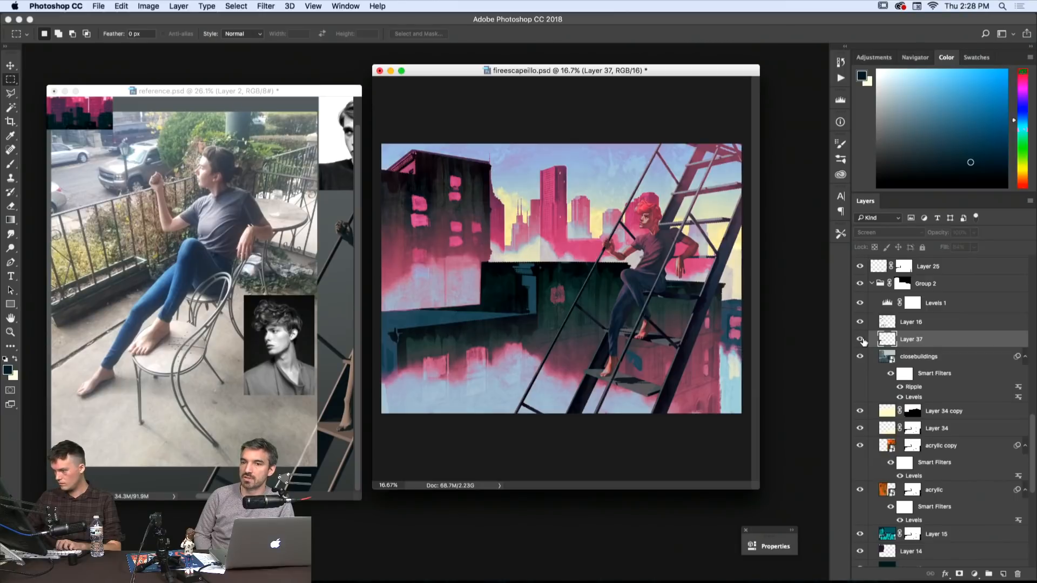
- Look through the layers above the buildings group, including the Fire Escape group and the figure's layers
scroll(880, 346, up, 3)
scroll(880, 345, up, 3)
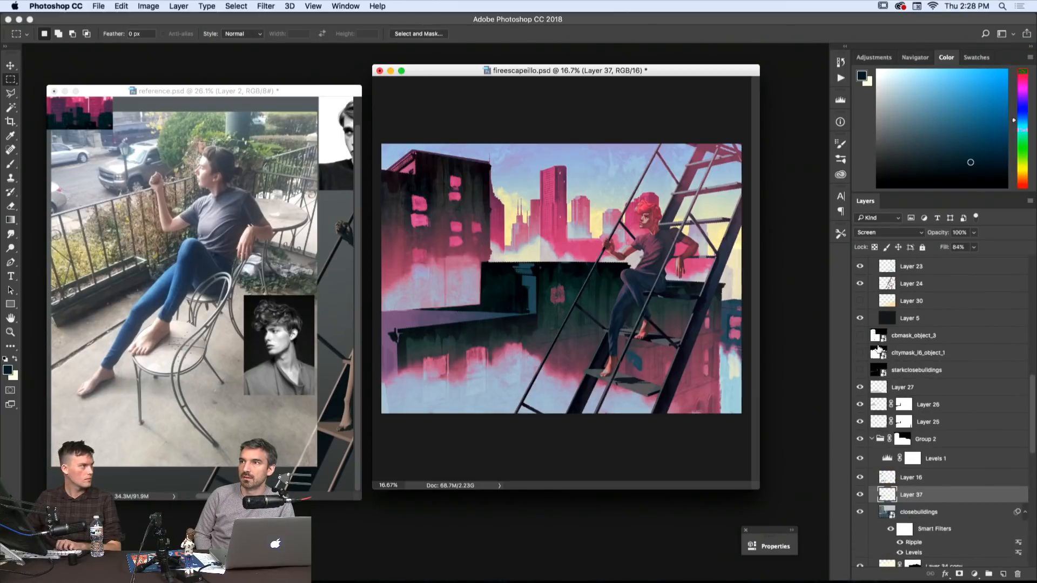
scroll(879, 348, up, 5)
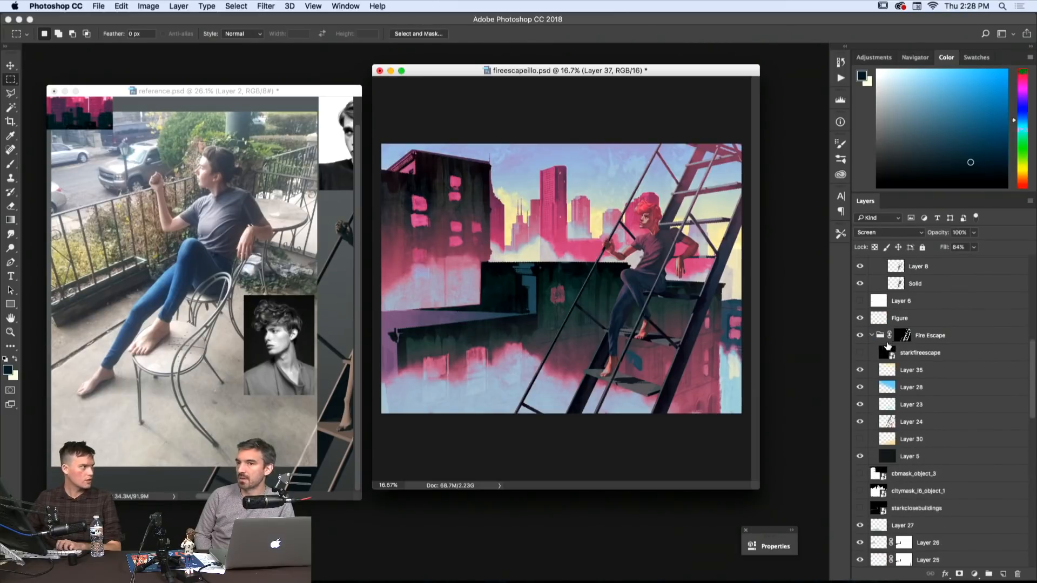
scroll(888, 346, up, 3)
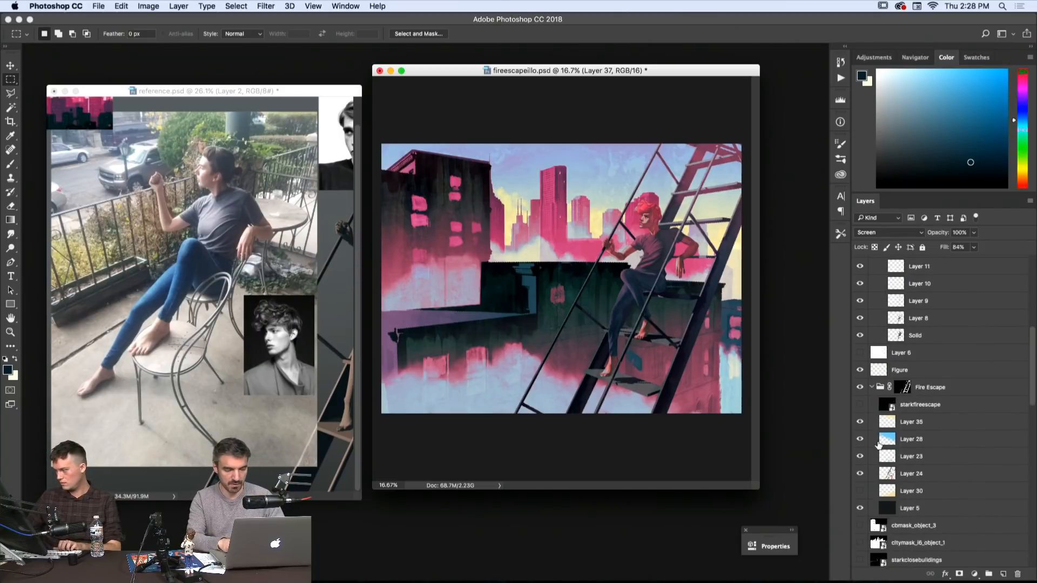
scroll(878, 443, up, 3)
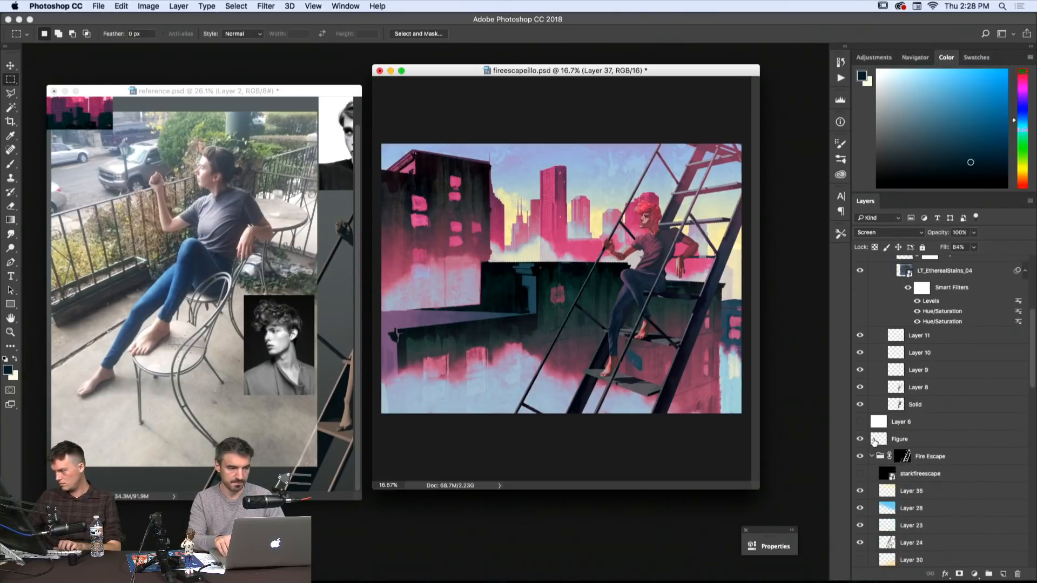
scroll(875, 440, down, 4)
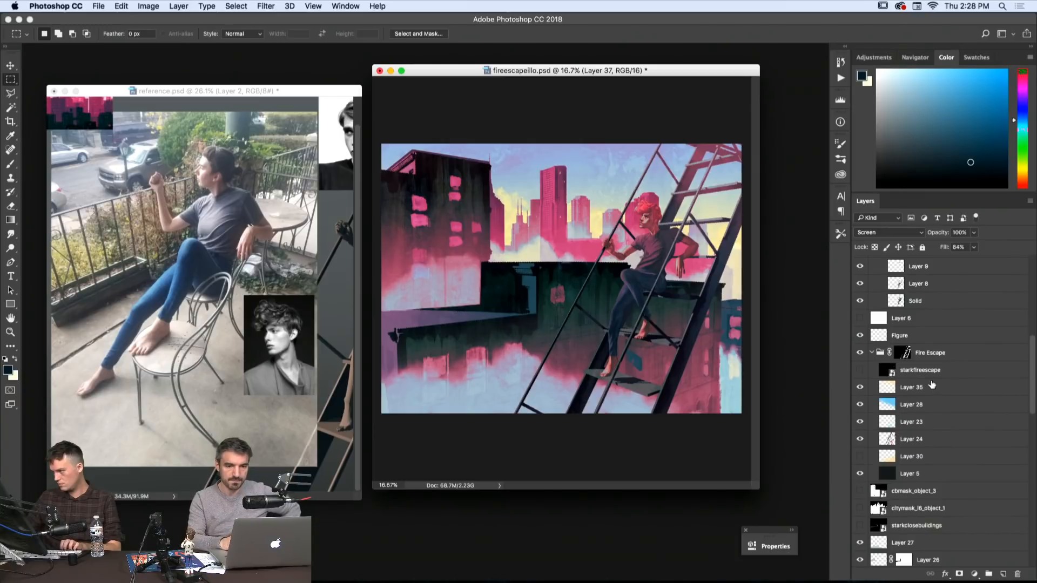
scroll(931, 384, up, 8)
scroll(918, 384, down, 4)
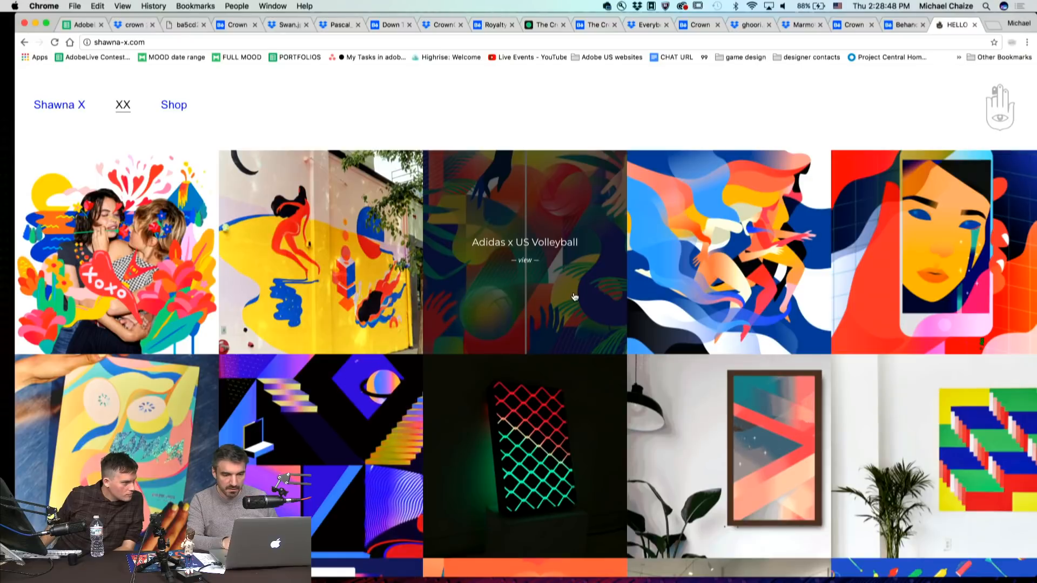
- Open the Adidas x US Volleyball project on the illustrator's portfolio site in Chrome, examine its photos, and return to the gallery
scroll(502, 270, down, 3)
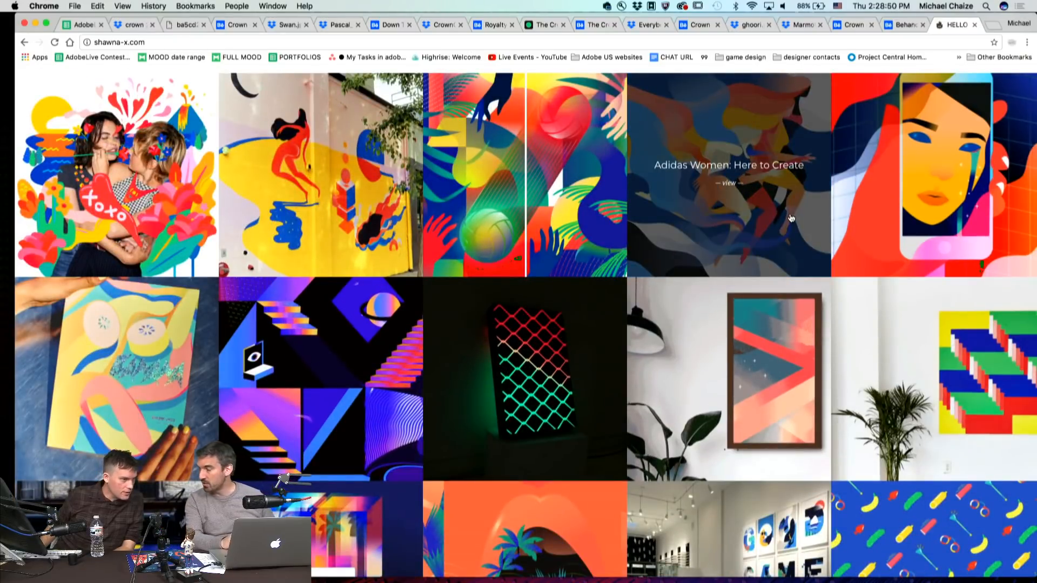
click(561, 222)
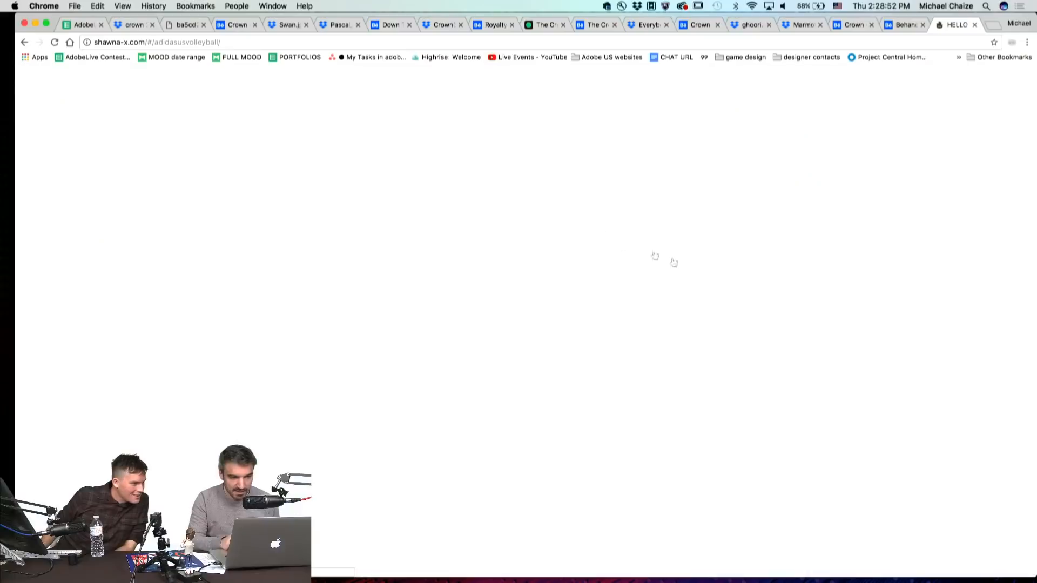
scroll(792, 314, down, 10)
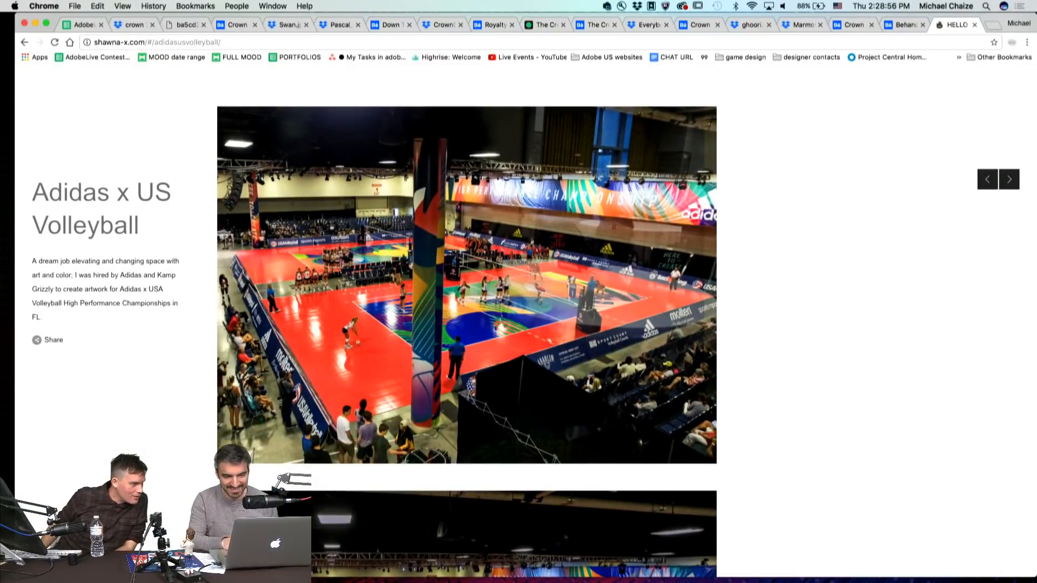
scroll(554, 354, down, 10)
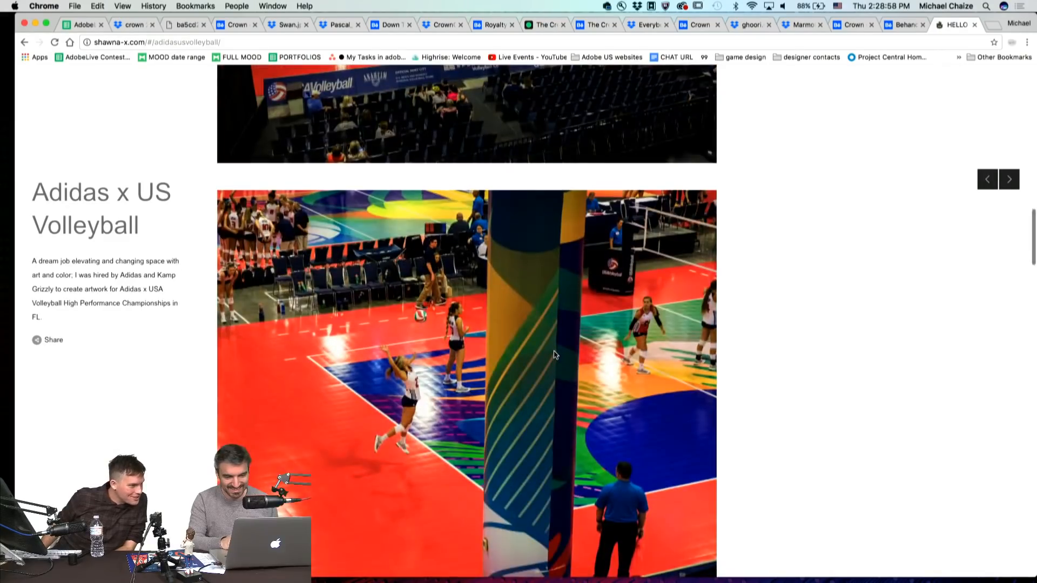
scroll(554, 354, left, 5)
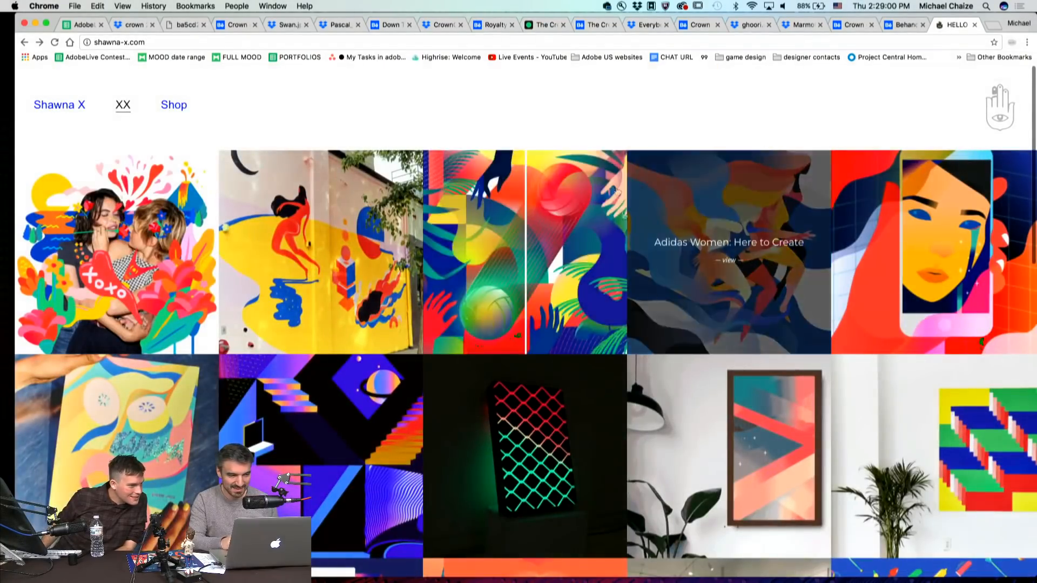
- Browse the portfolio gallery, open the White Sands for Adobe project, and examine its desert dune artwork
scroll(651, 123, down, 10)
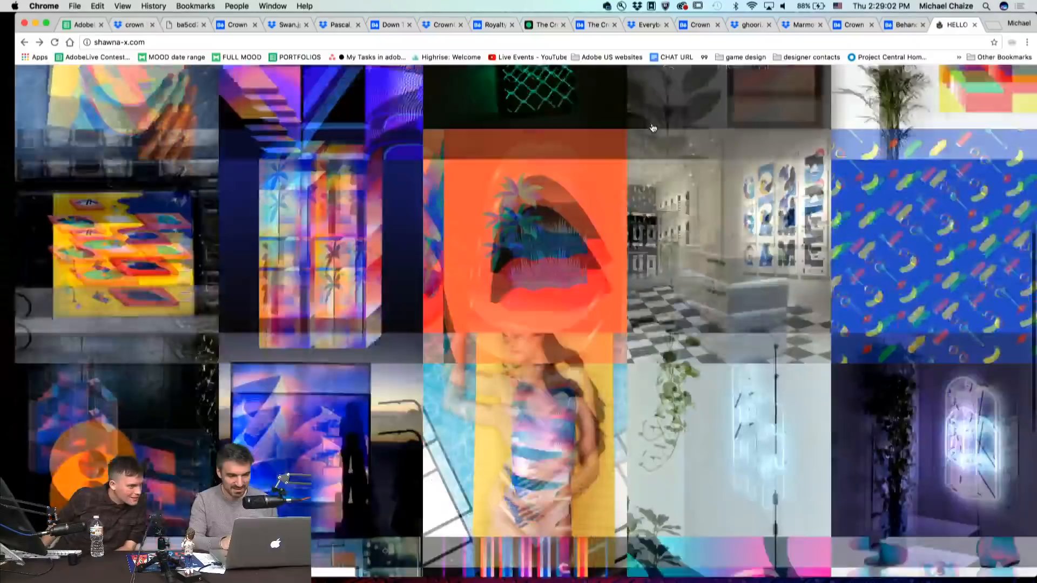
scroll(652, 128, down, 3)
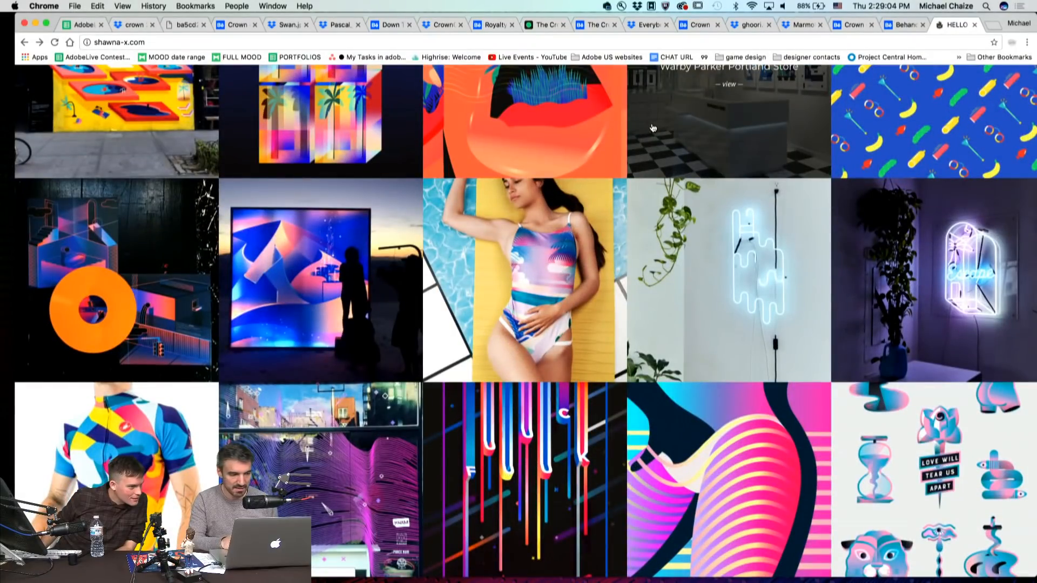
scroll(652, 128, up, 7)
scroll(653, 128, down, 6)
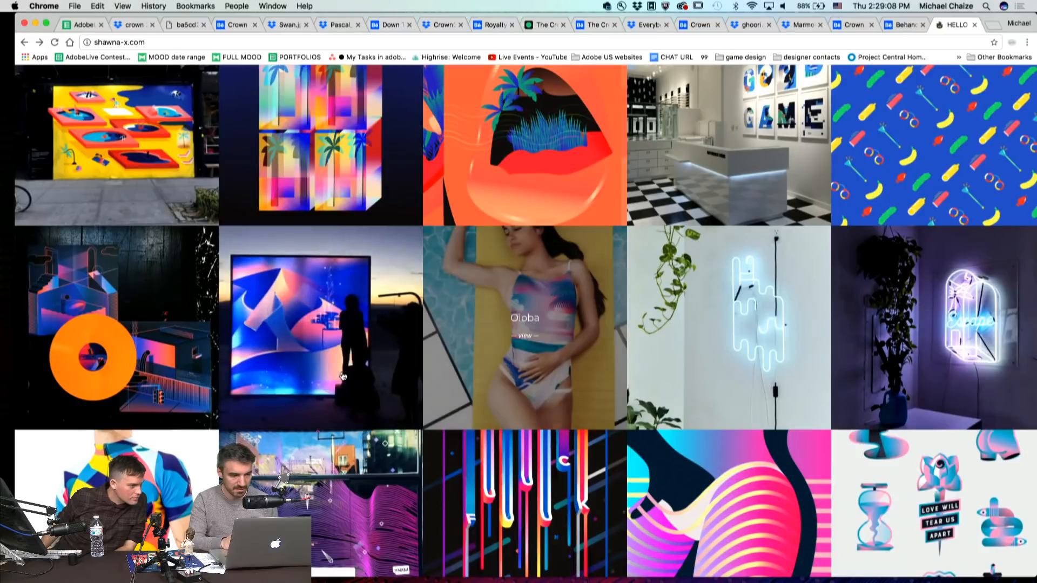
click(381, 370)
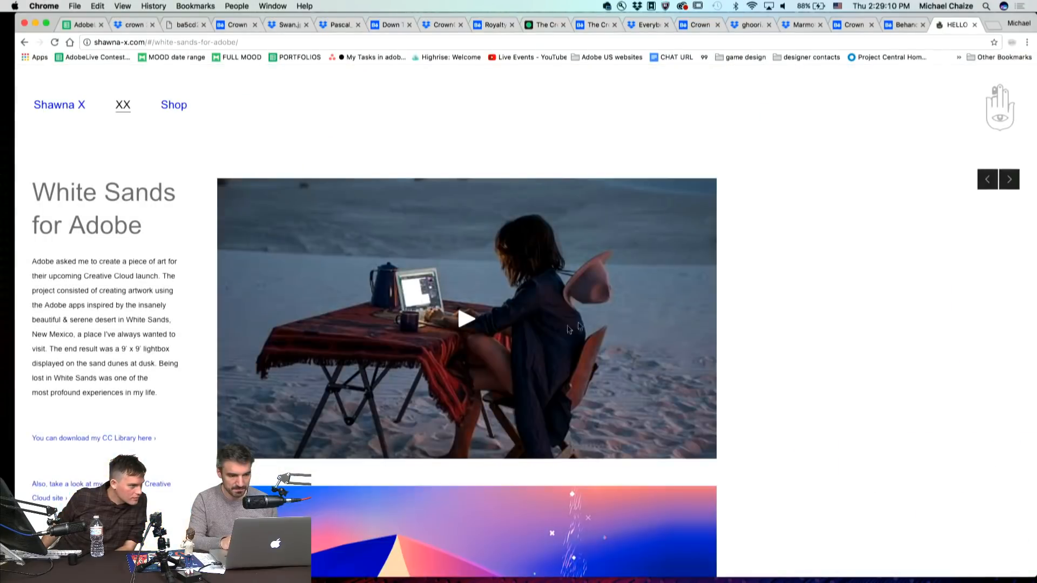
scroll(699, 366, down, 7)
scroll(699, 366, down, 3)
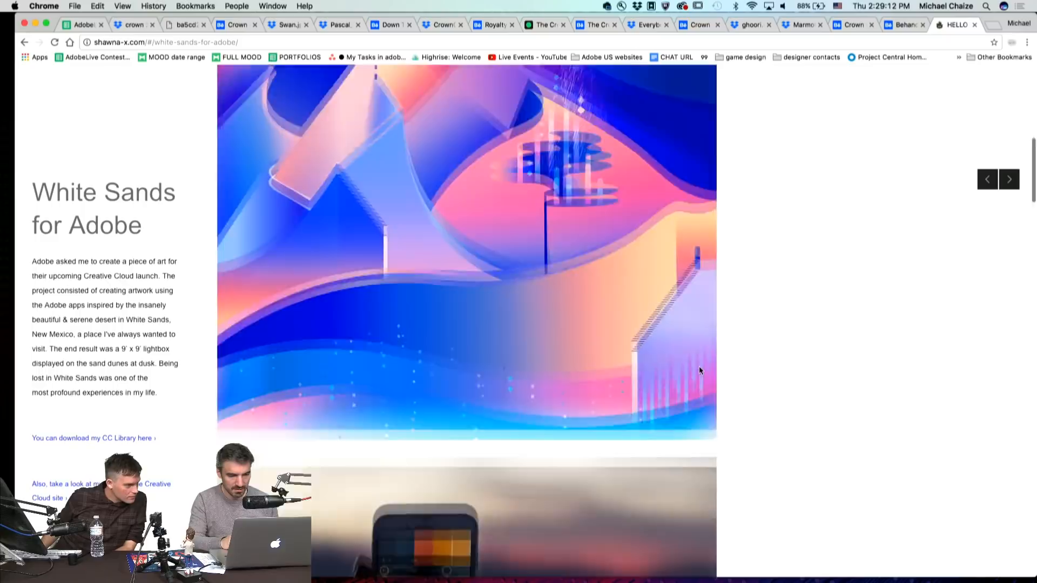
scroll(699, 367, up, 4)
scroll(699, 366, down, 1)
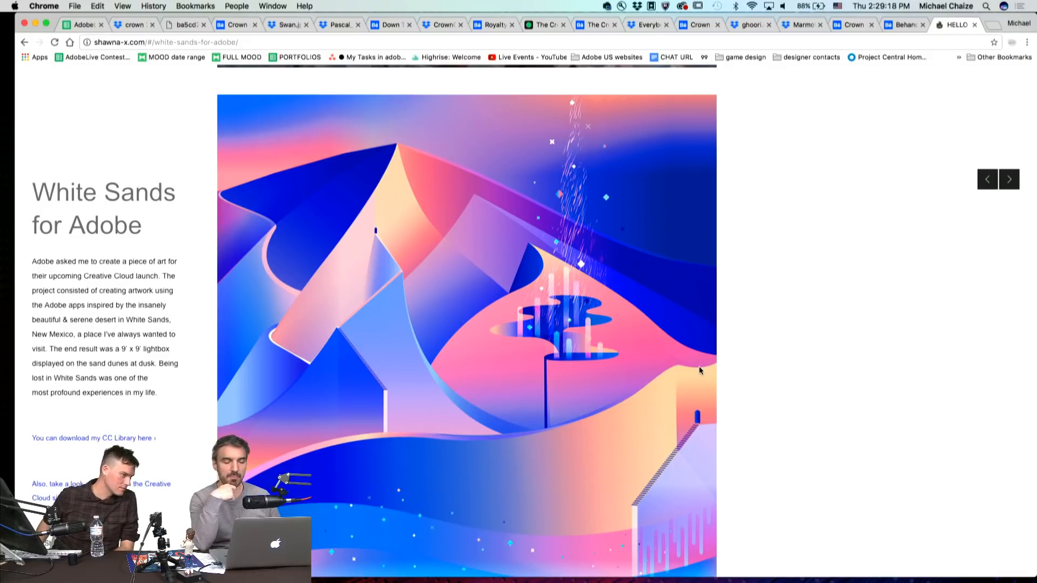
scroll(705, 371, down, 1)
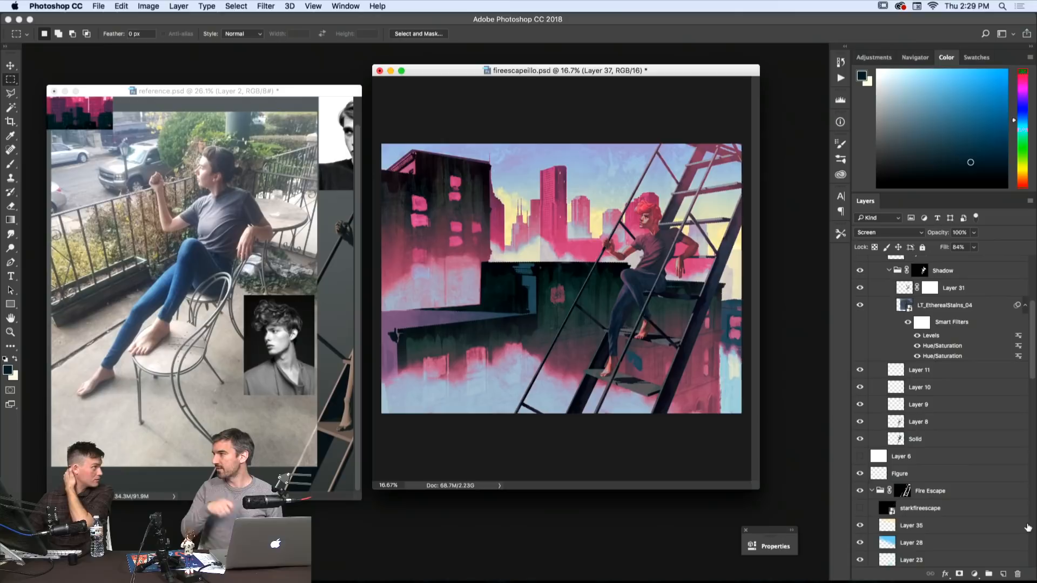
scroll(899, 411, up, 5)
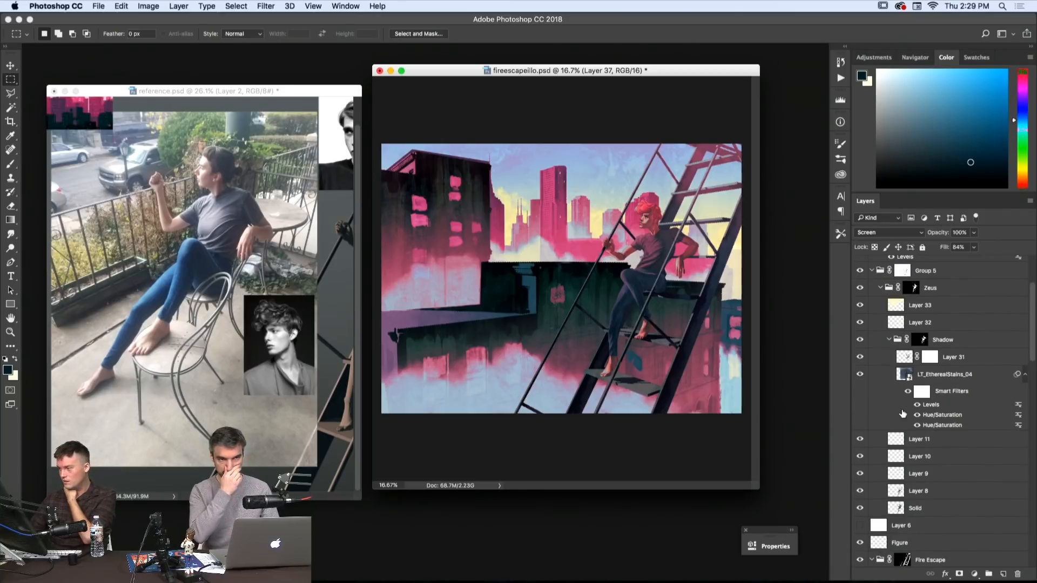
- Look through the layer stack from the figure to the distant city group, checking what Layer 15 and Layer 17 contribute
scroll(899, 409, down, 10)
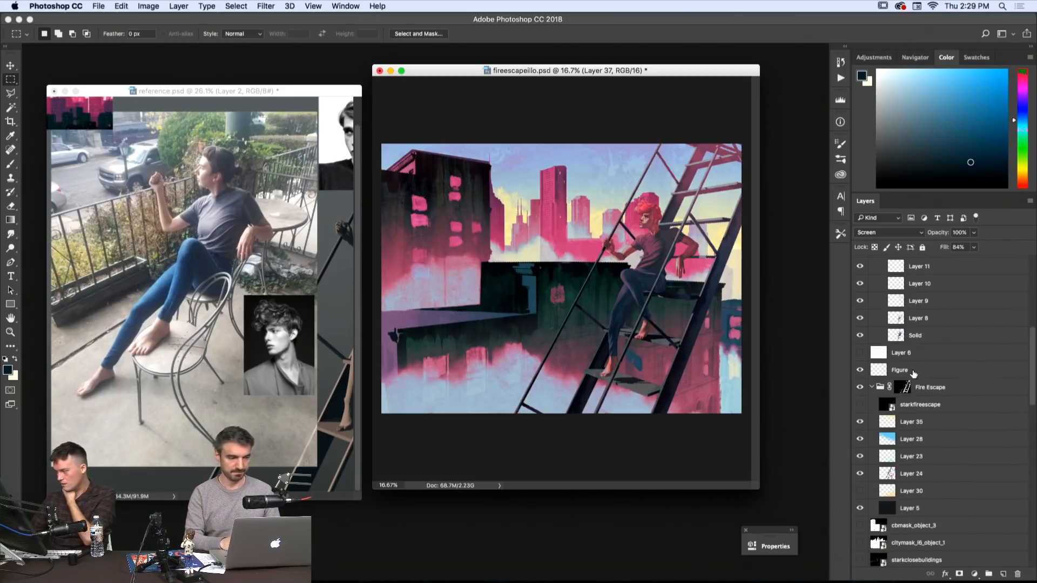
scroll(911, 380, down, 5)
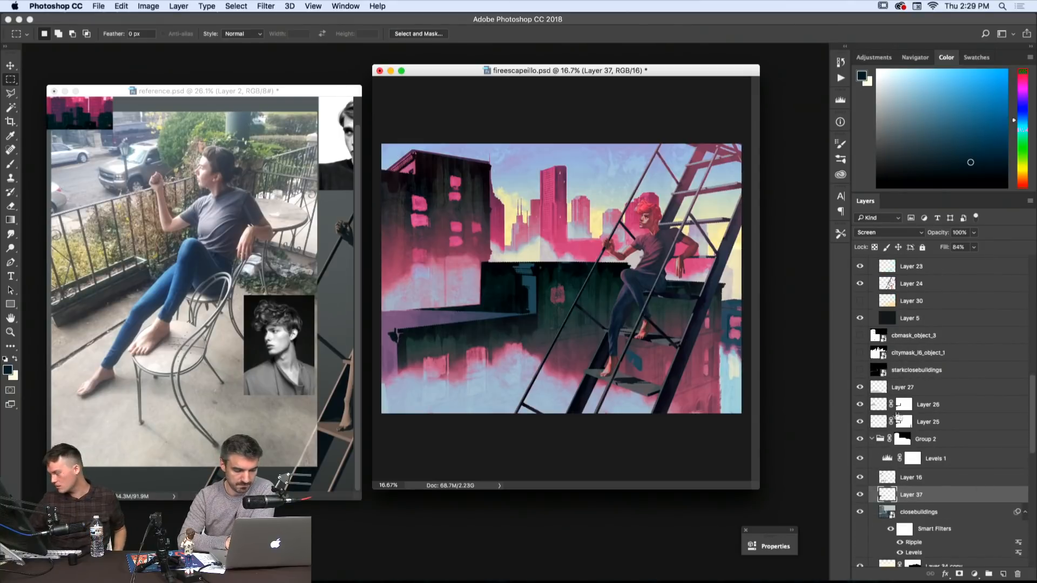
scroll(898, 416, down, 5)
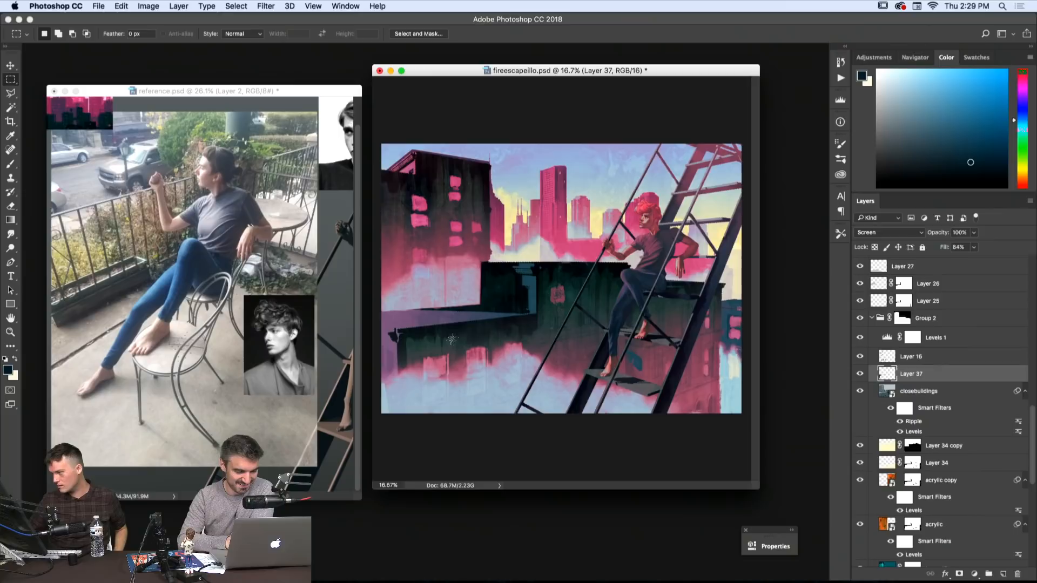
scroll(469, 324, up, 2)
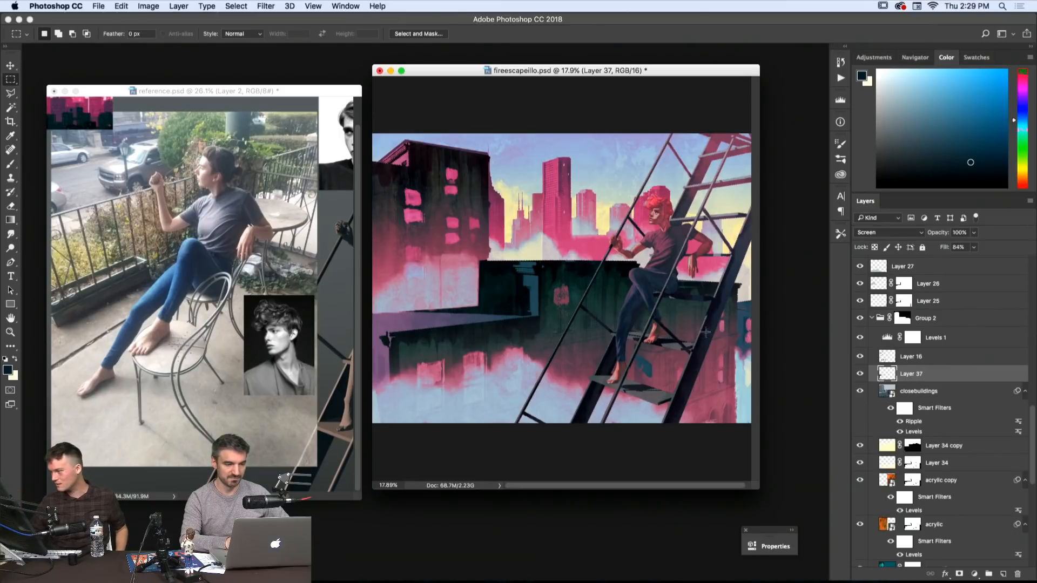
scroll(965, 395, down, 5)
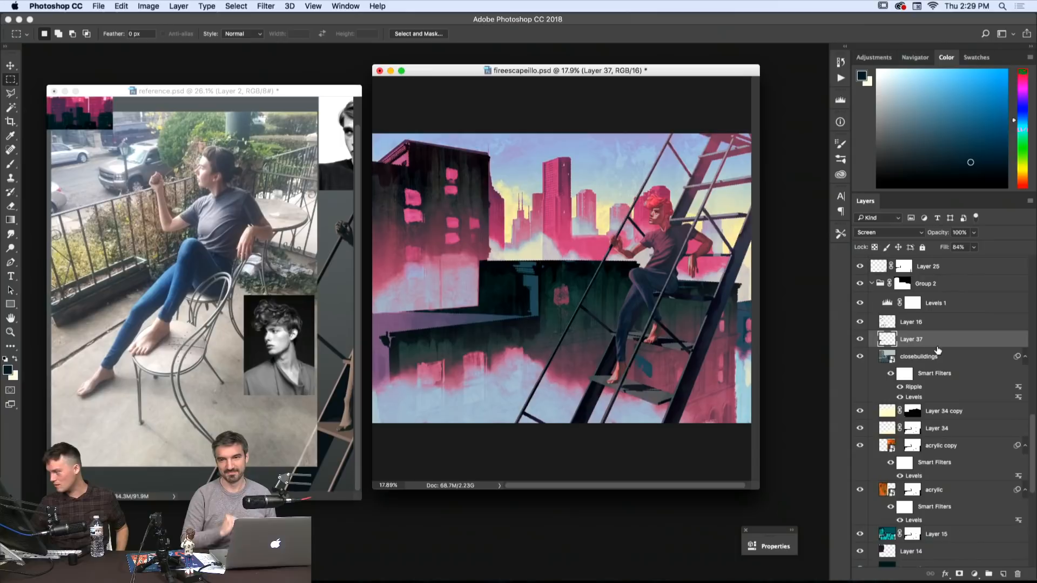
scroll(933, 357, down, 5)
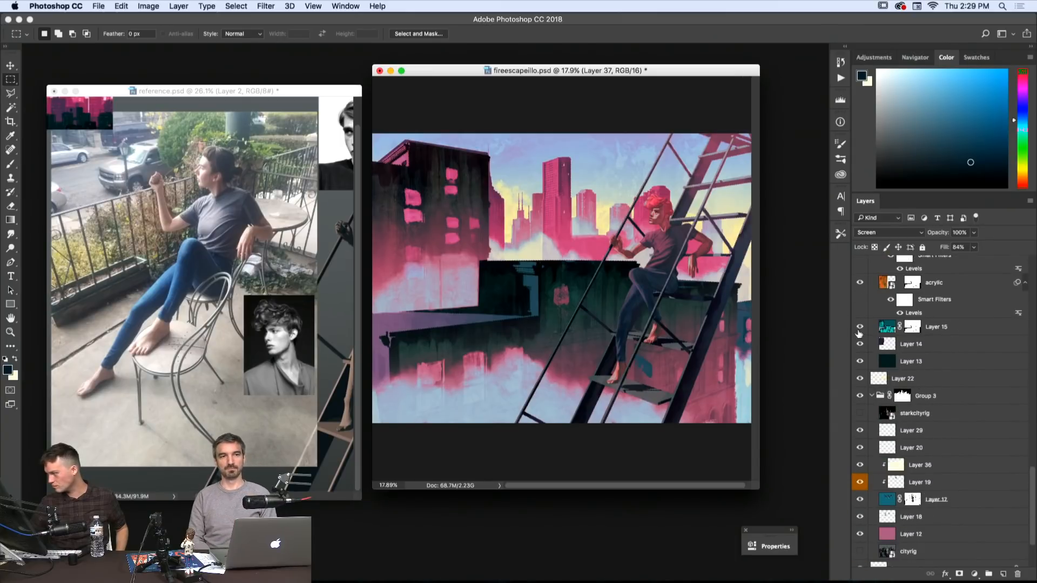
click(858, 327)
click(858, 328)
scroll(857, 328, down, 2)
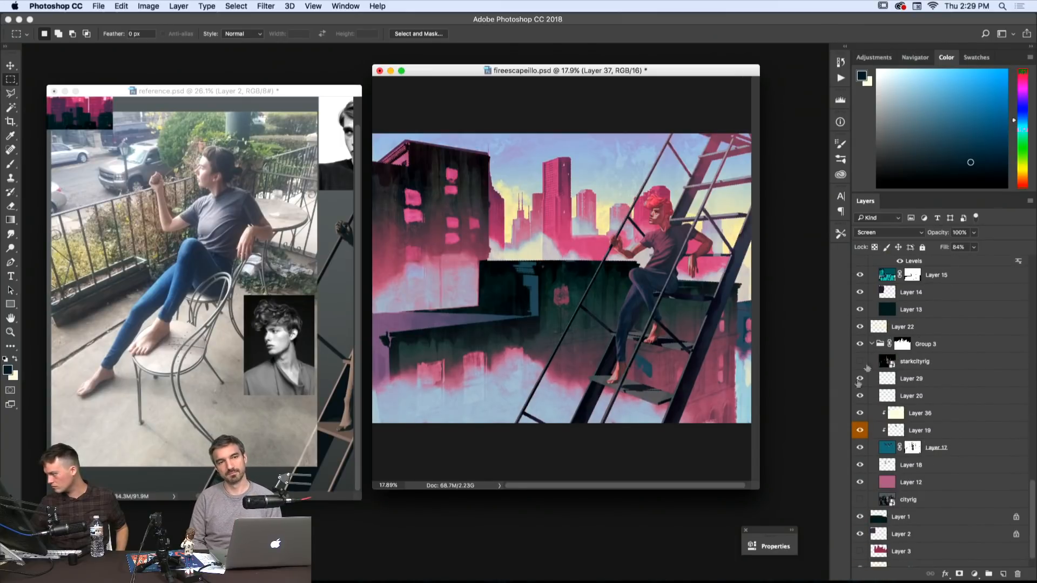
click(857, 448)
click(857, 448)
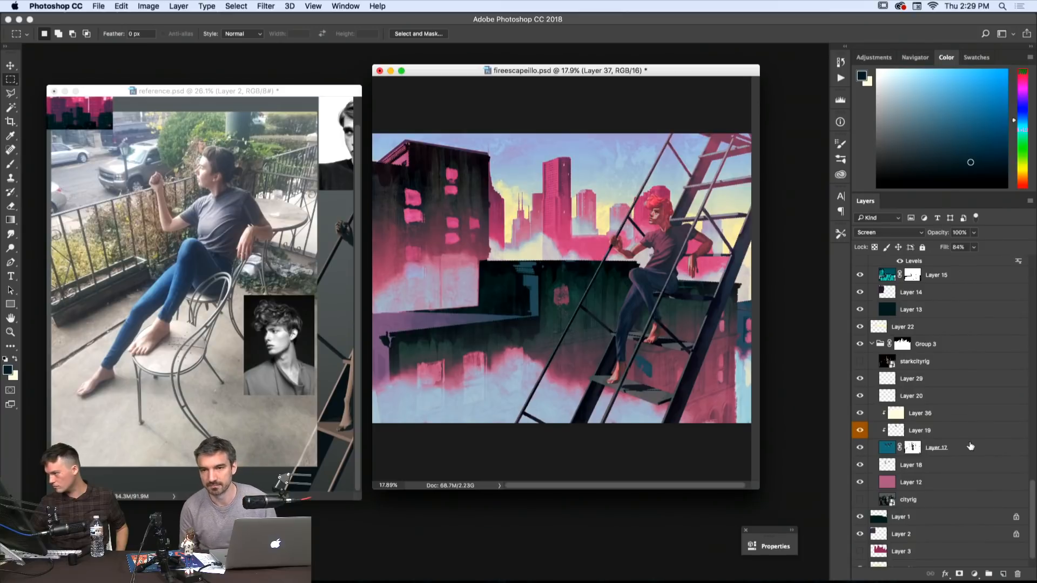
- Desaturate the pink Layer 12 in Group 3 with a Hue/Saturation adjustment, setting saturation to -61
click(926, 486)
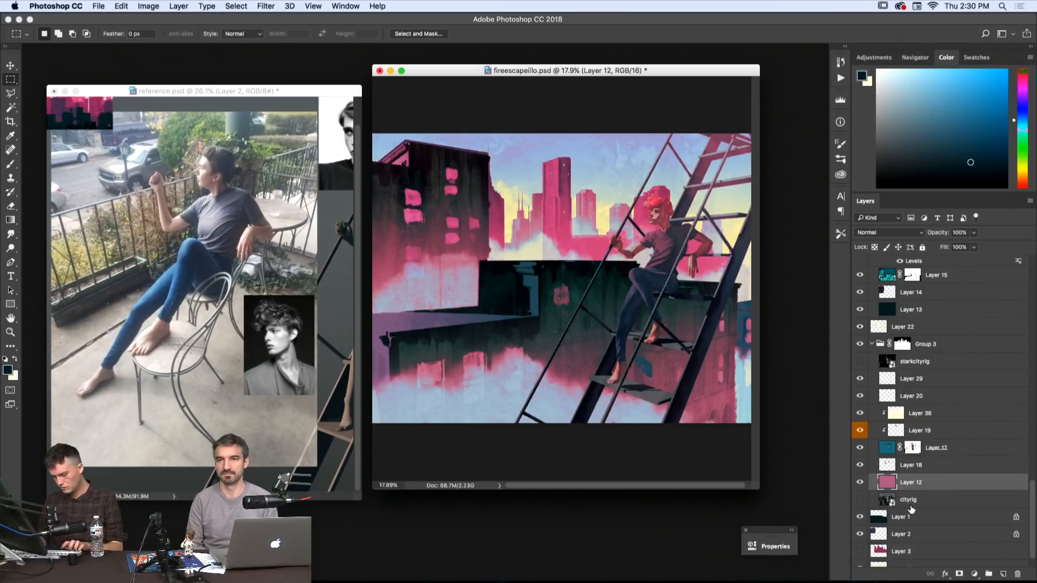
key(ctrl+u)
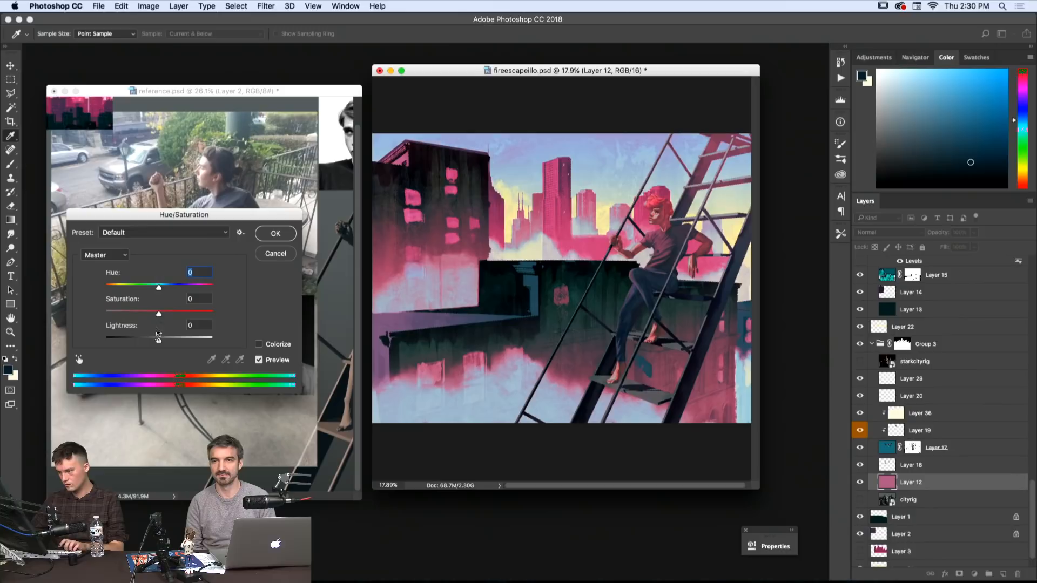
drag(159, 314, 132, 324)
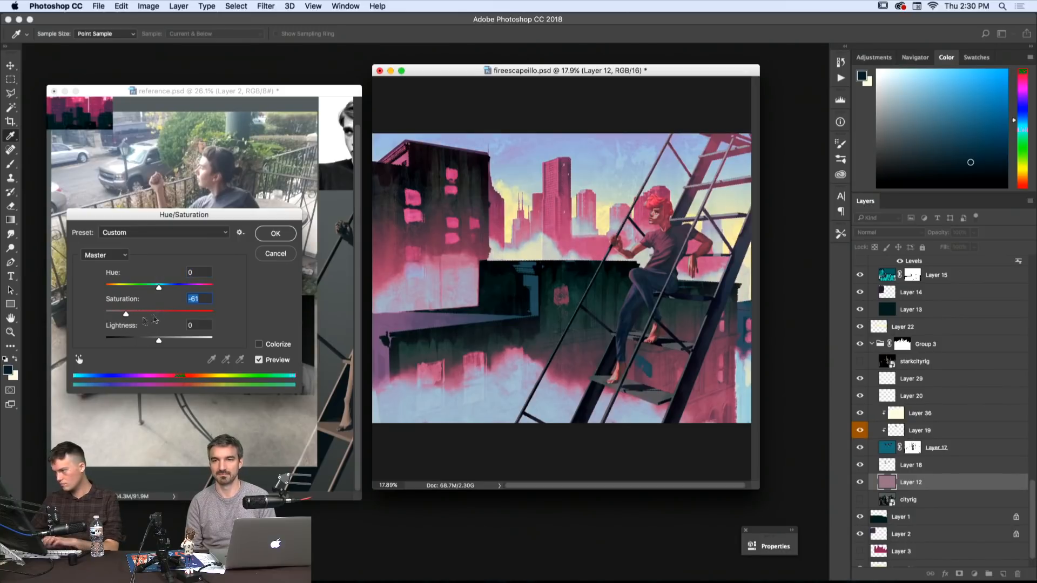
key(Return)
- Lighten Layer 18 in Group 3 with a Hue/Saturation adjustment, setting lightness to +41
scroll(933, 411, up, 15)
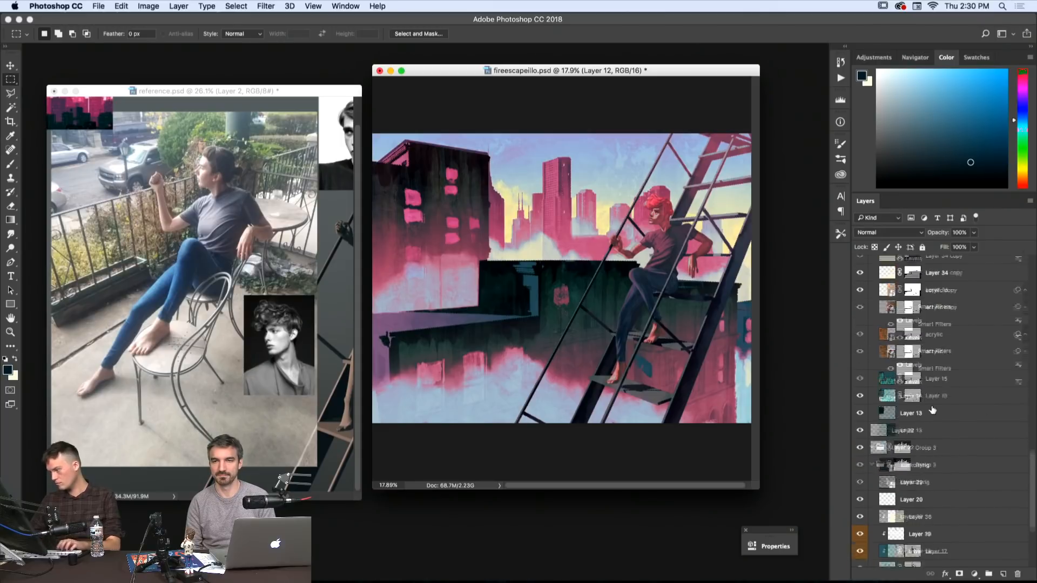
scroll(911, 393, down, 10)
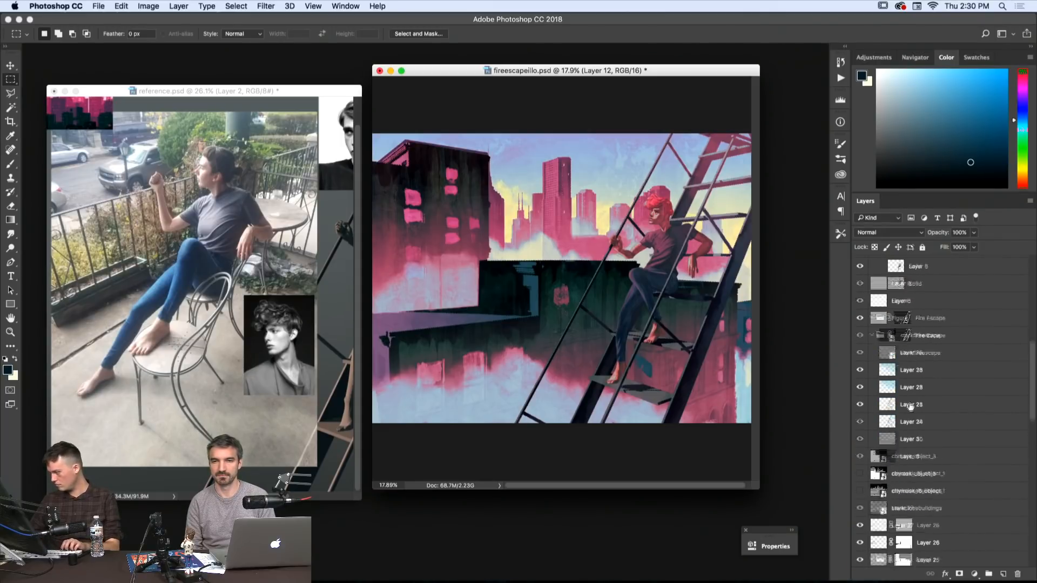
scroll(911, 413, down, 5)
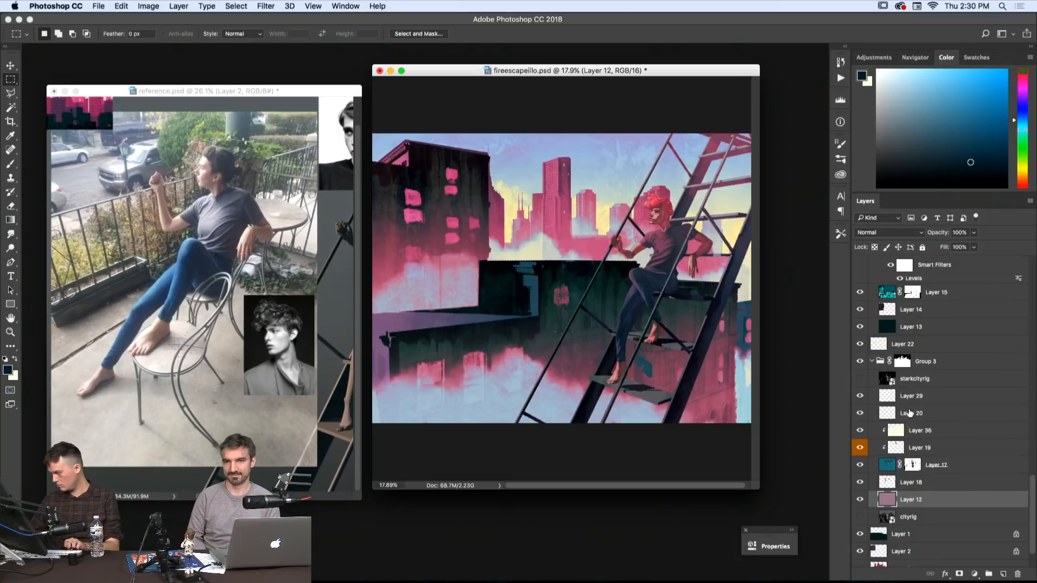
click(860, 448)
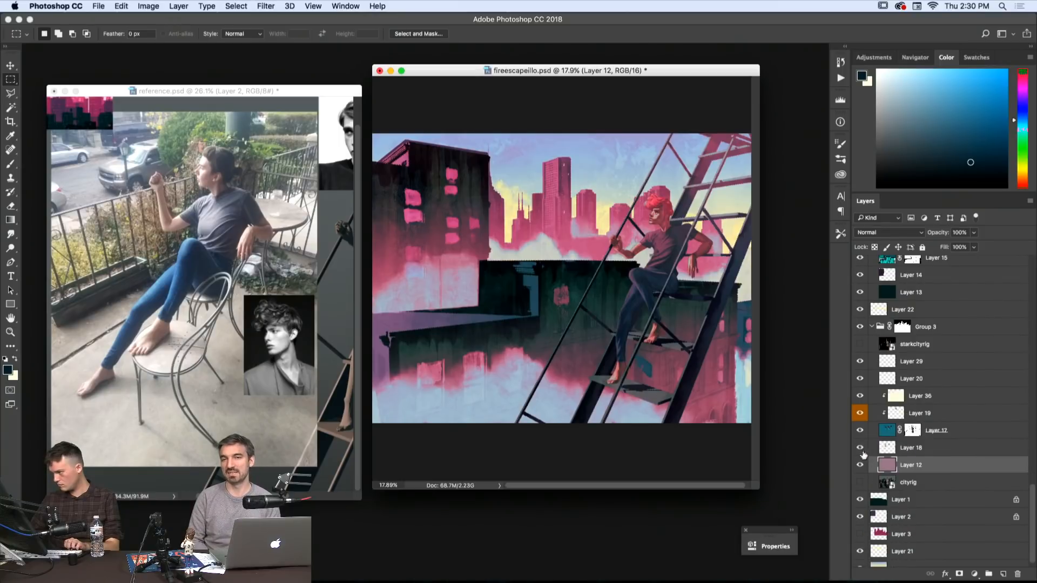
click(875, 453)
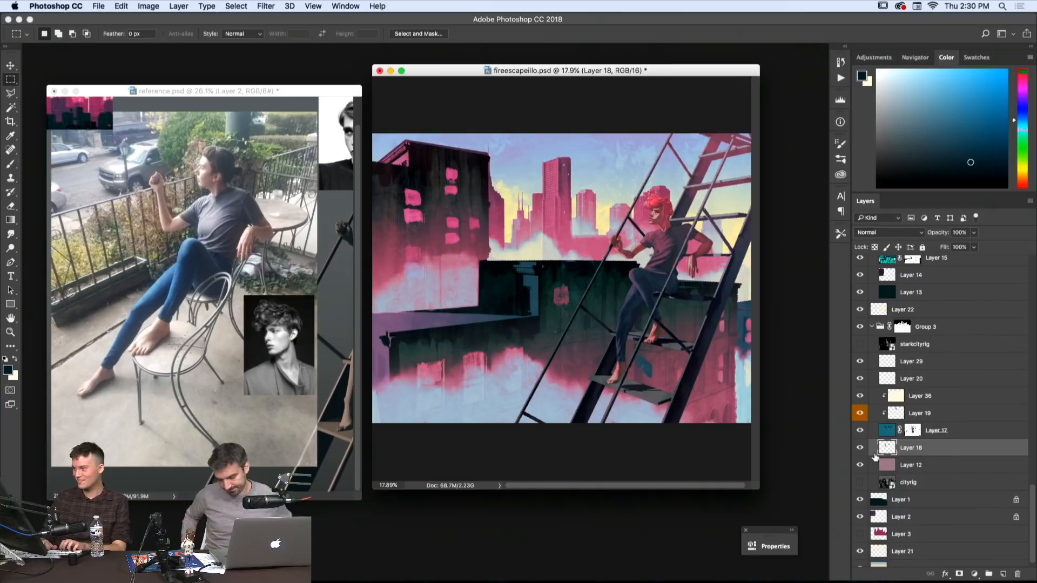
key(super+u)
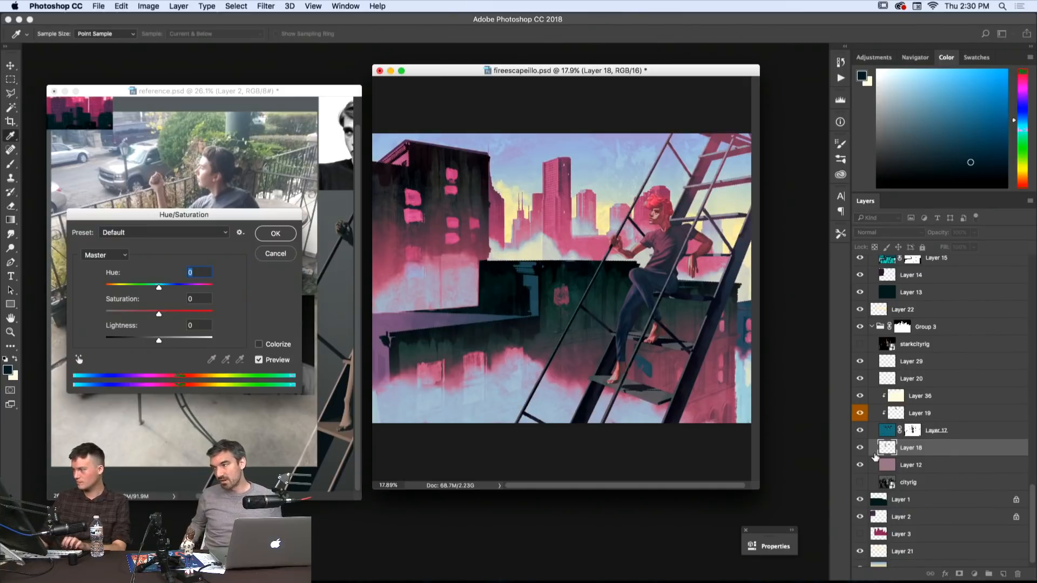
drag(158, 342, 174, 342)
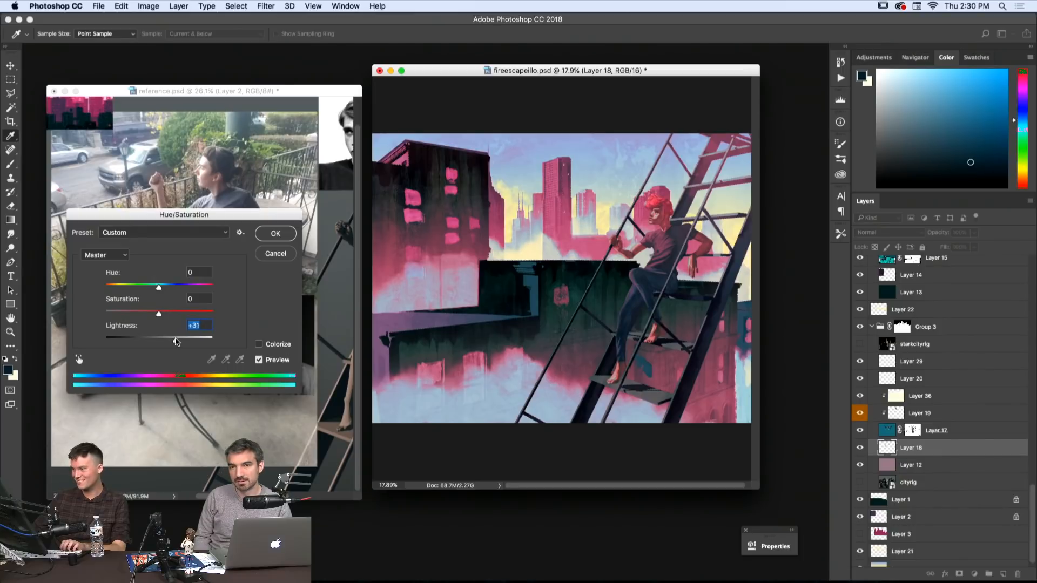
drag(175, 342, 180, 343)
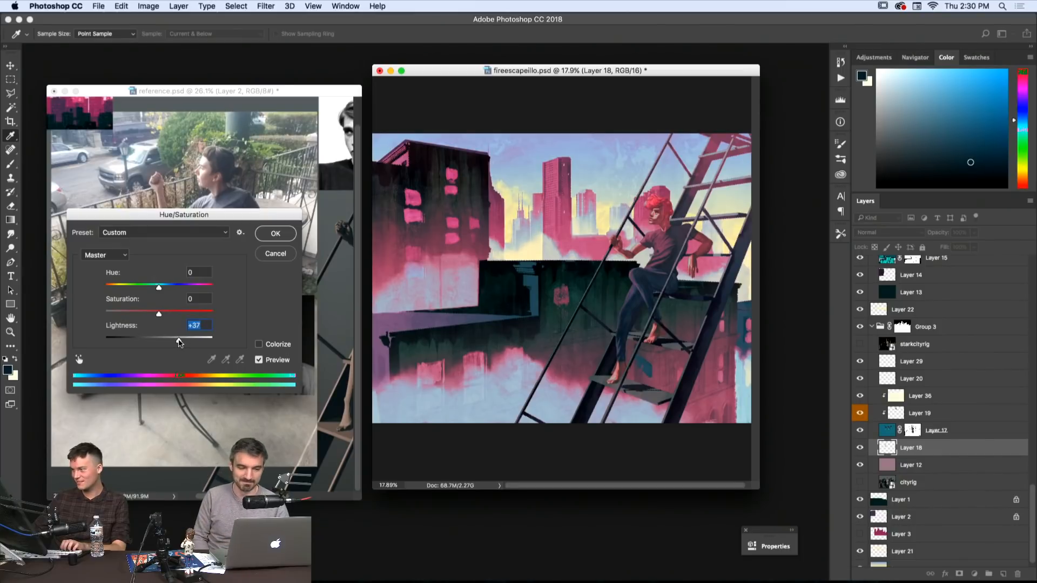
drag(177, 227, 220, 223)
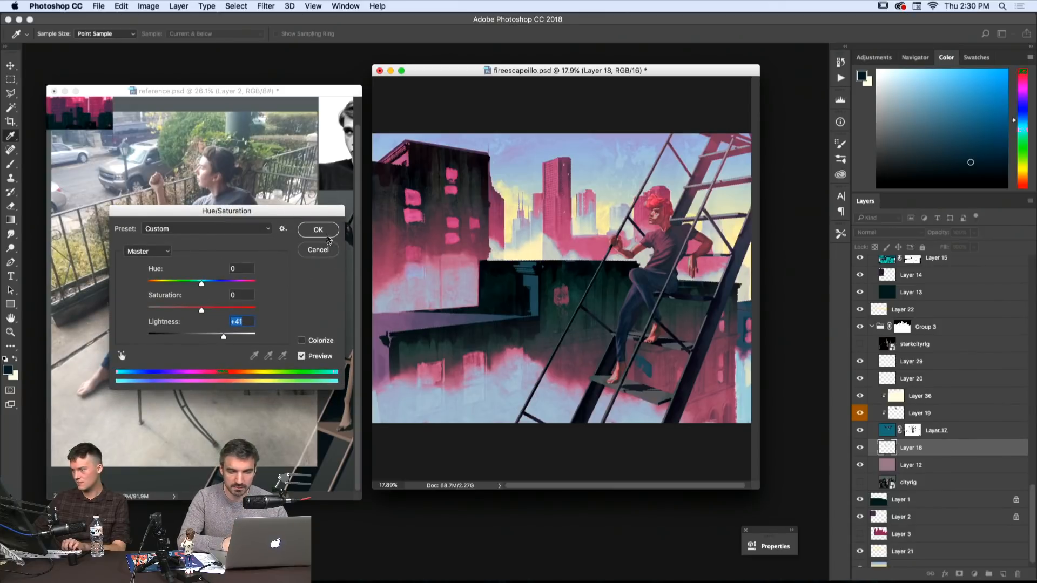
click(327, 238)
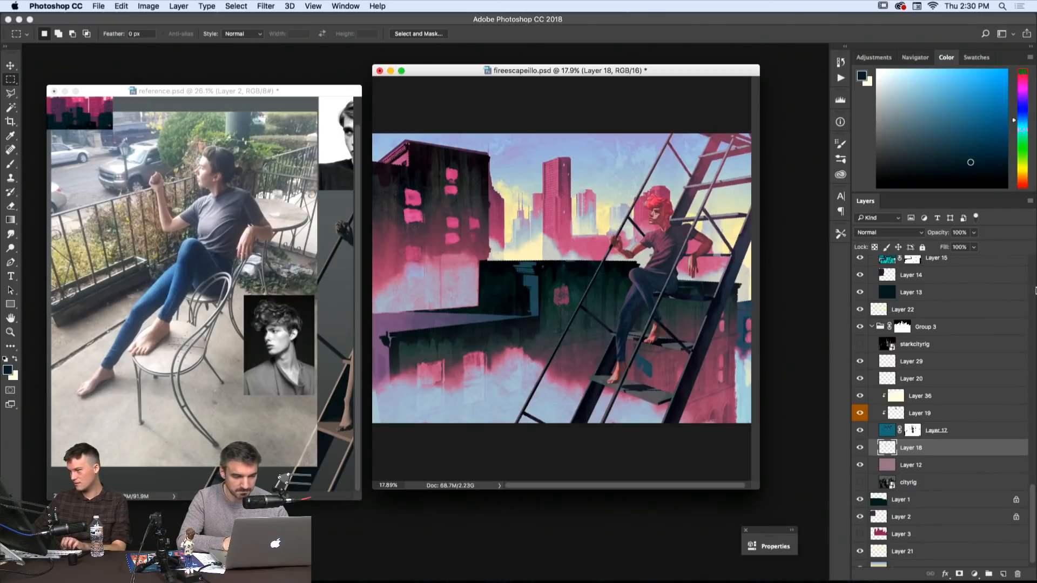
- Examine what the Fire Escape group and its Layer 24 and Layer 23 contribute by comparing the artwork with them hidden and shown
scroll(909, 350, up, 10)
scroll(908, 349, down, 10)
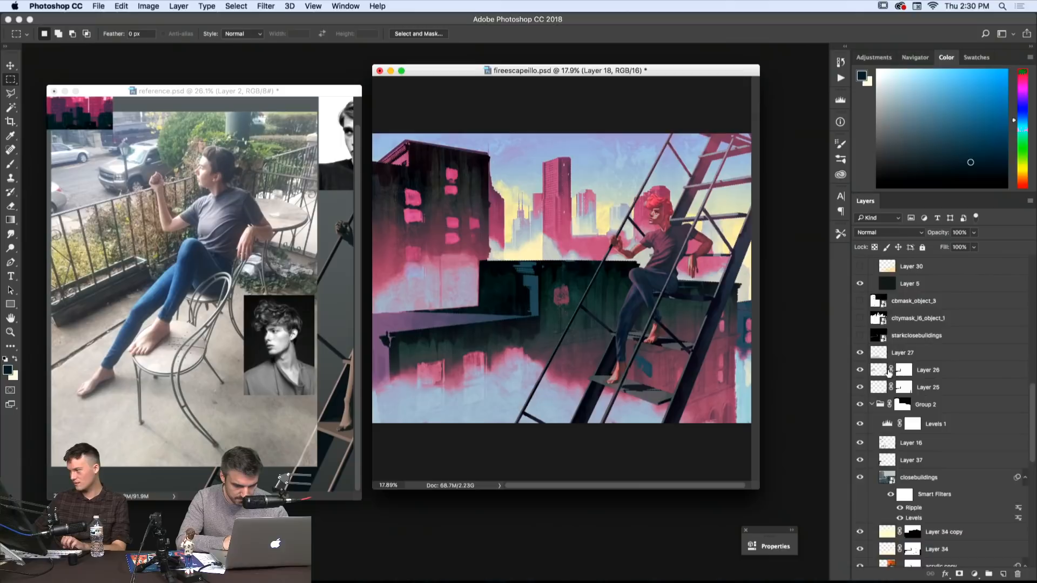
scroll(968, 429, down, 7)
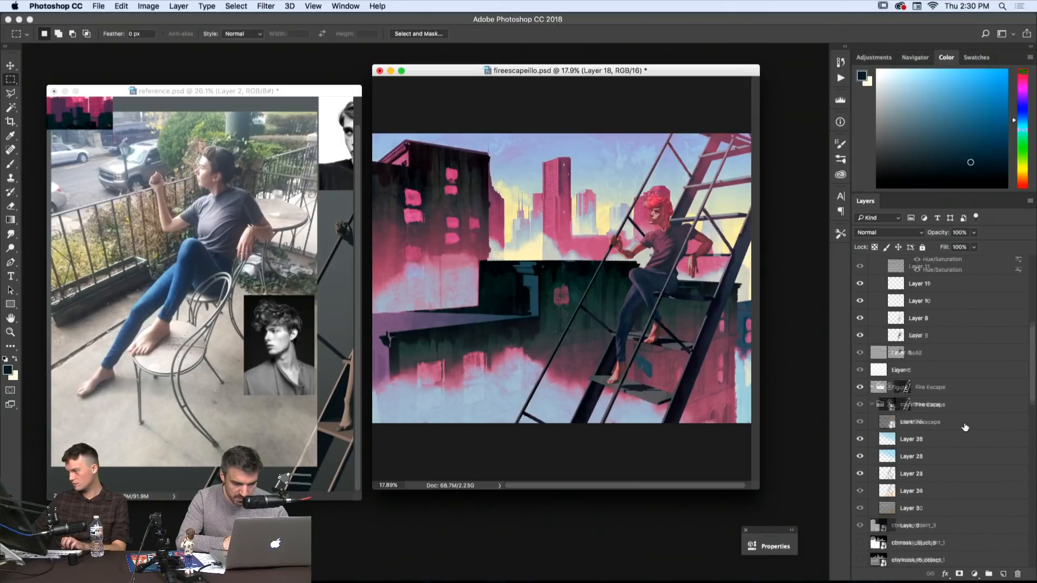
click(859, 283)
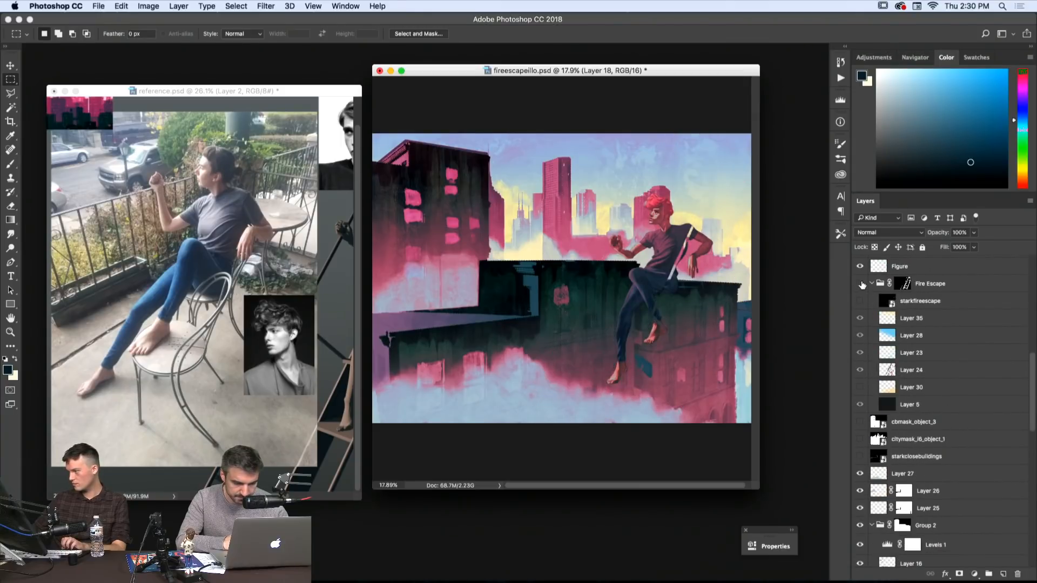
click(860, 283)
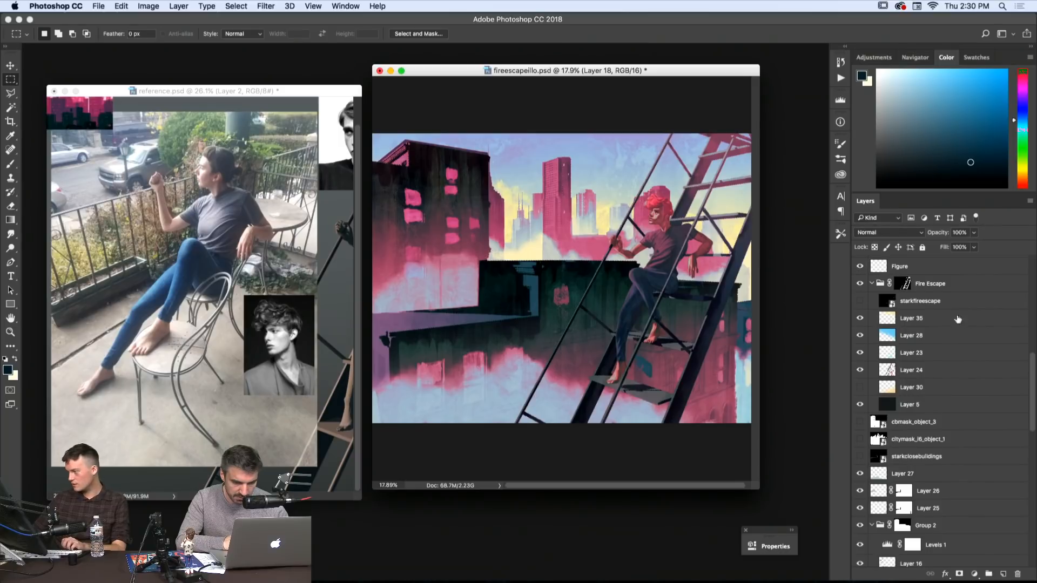
click(860, 370)
click(893, 371)
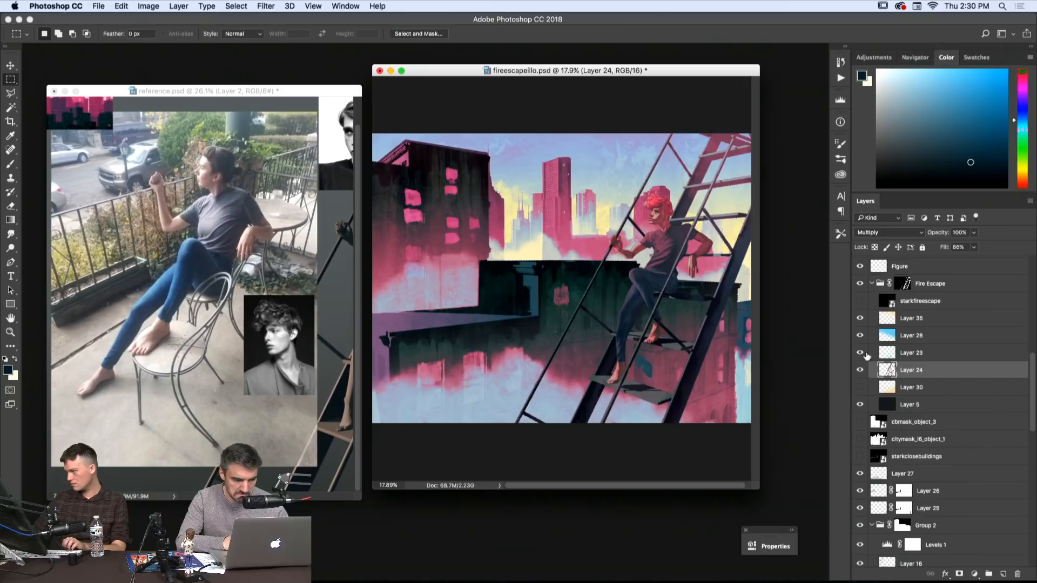
click(859, 353)
click(860, 353)
- Add a layer mask to Layer 23, brush it in black around the step under the figure's foot, and reapply the last filter
click(889, 352)
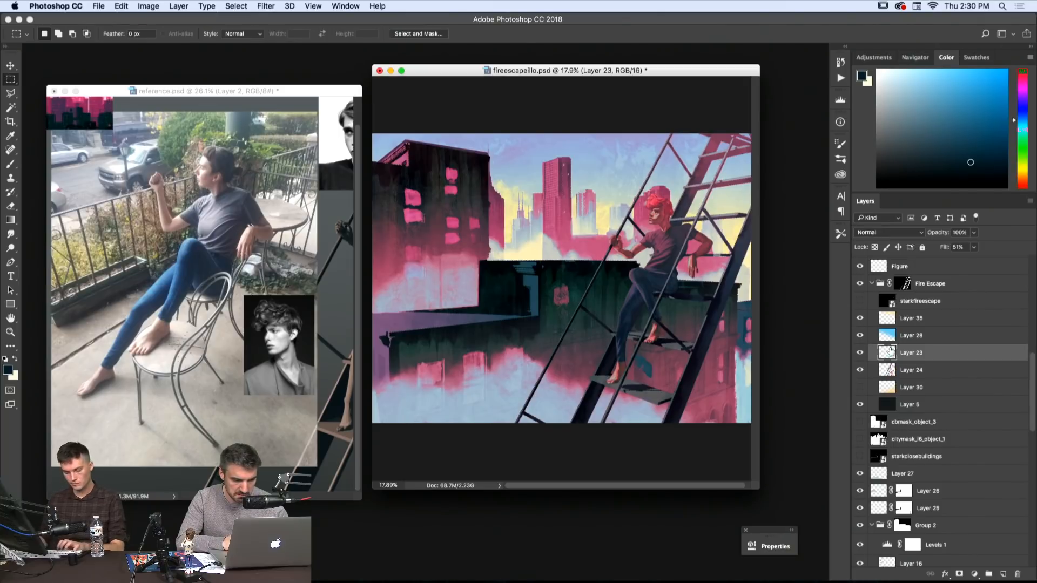
key(b)
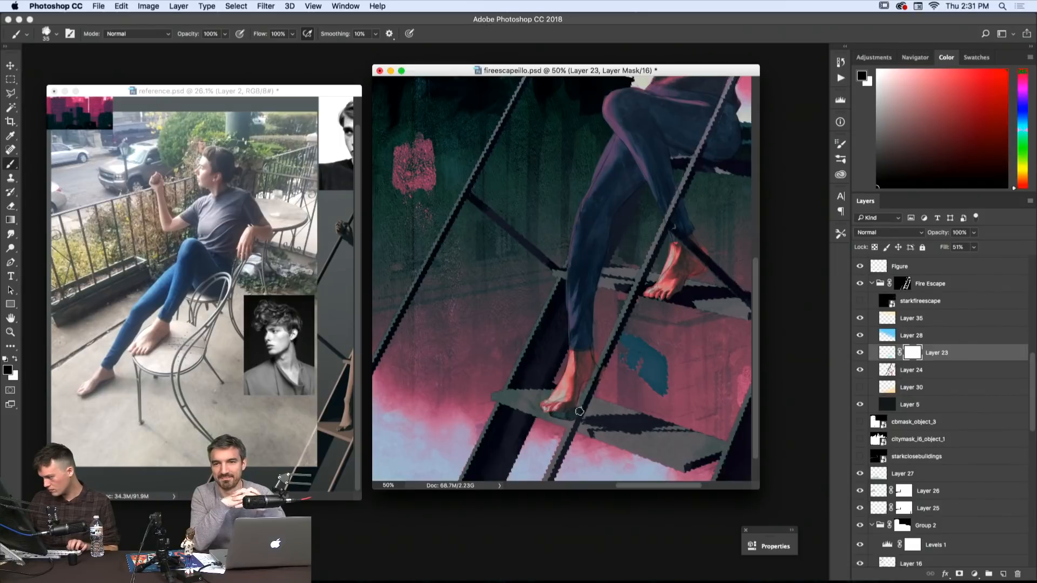
key(x)
key(x)
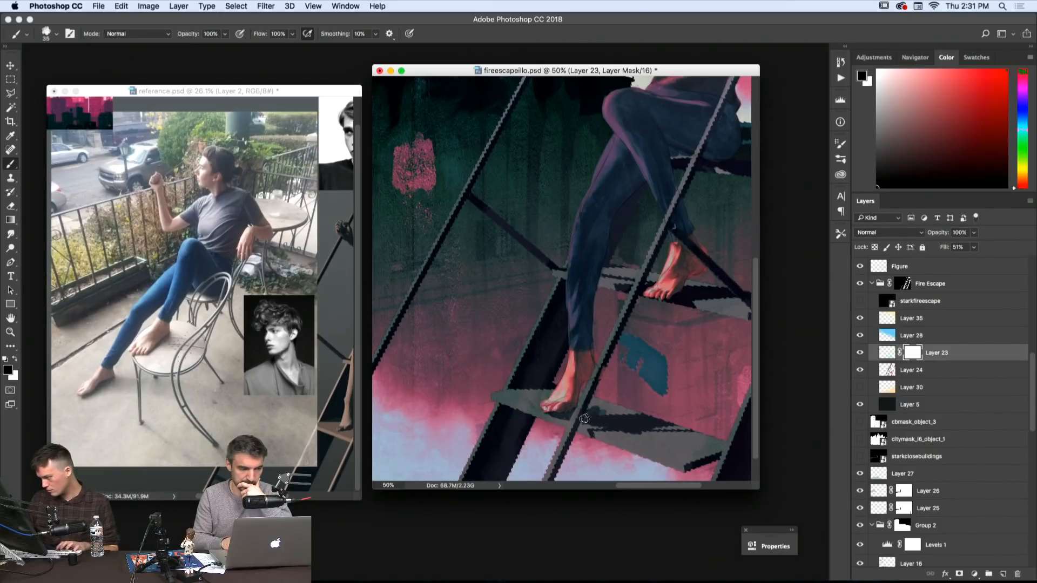
key(super+f)
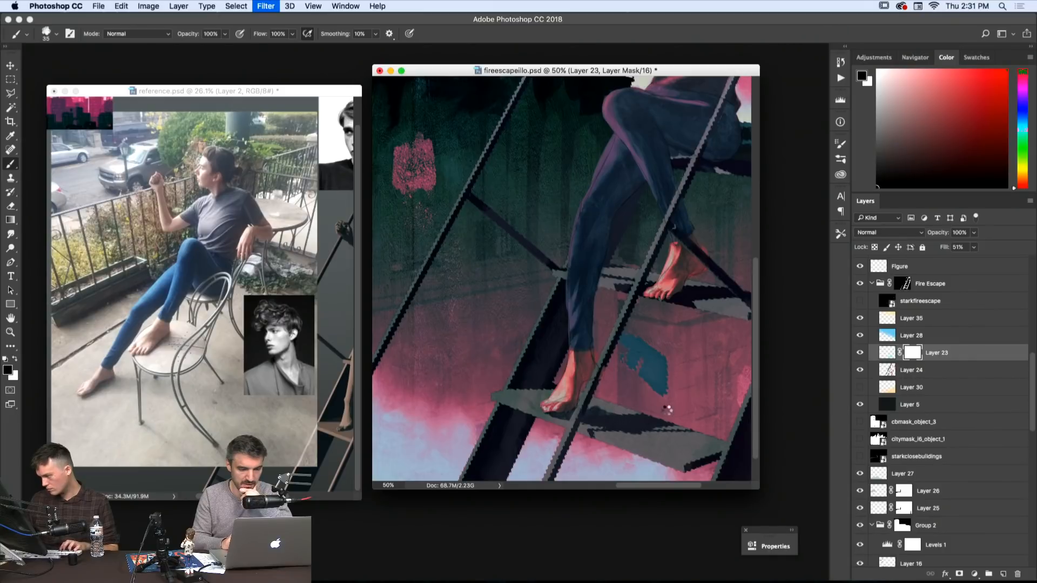
key(z)
alt+click(653, 405)
alt+click(654, 406)
alt+click(656, 408)
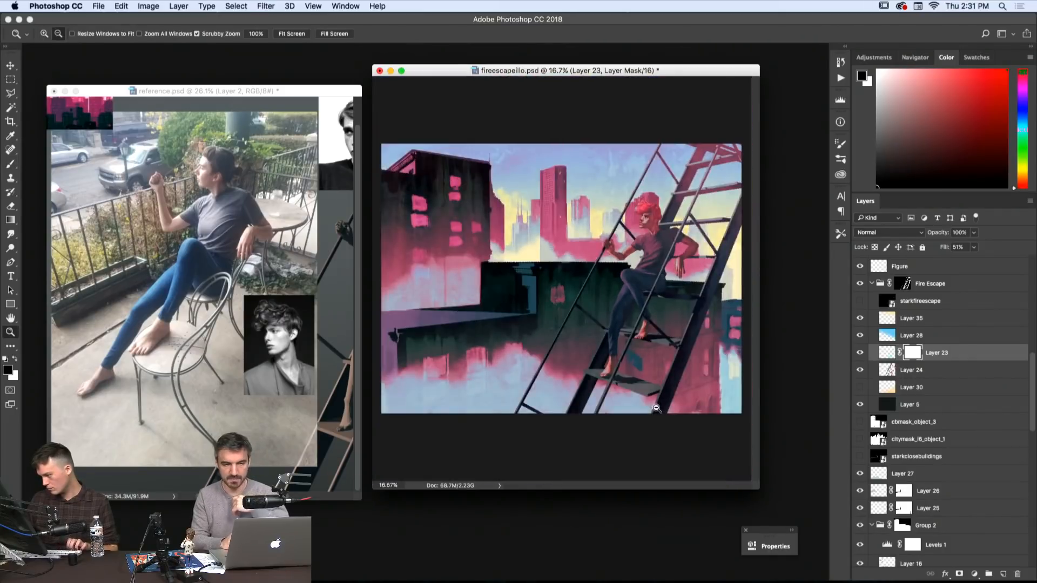
key(b)
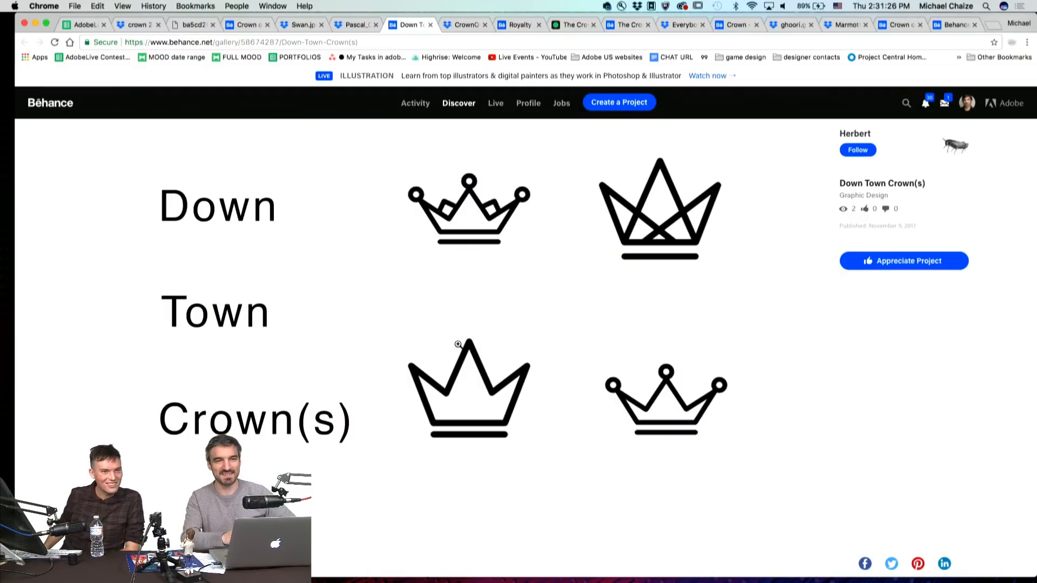
- Switch to Chrome and examine the crown icons in the Down Town Crown(s) project on Behance
scroll(458, 343, down, 6)
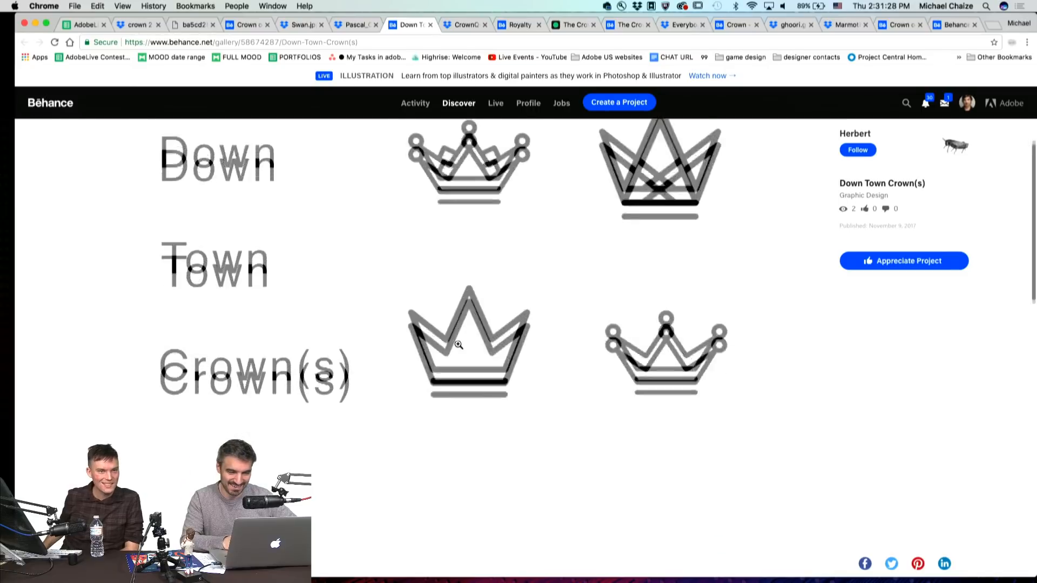
scroll(458, 344, up, 9)
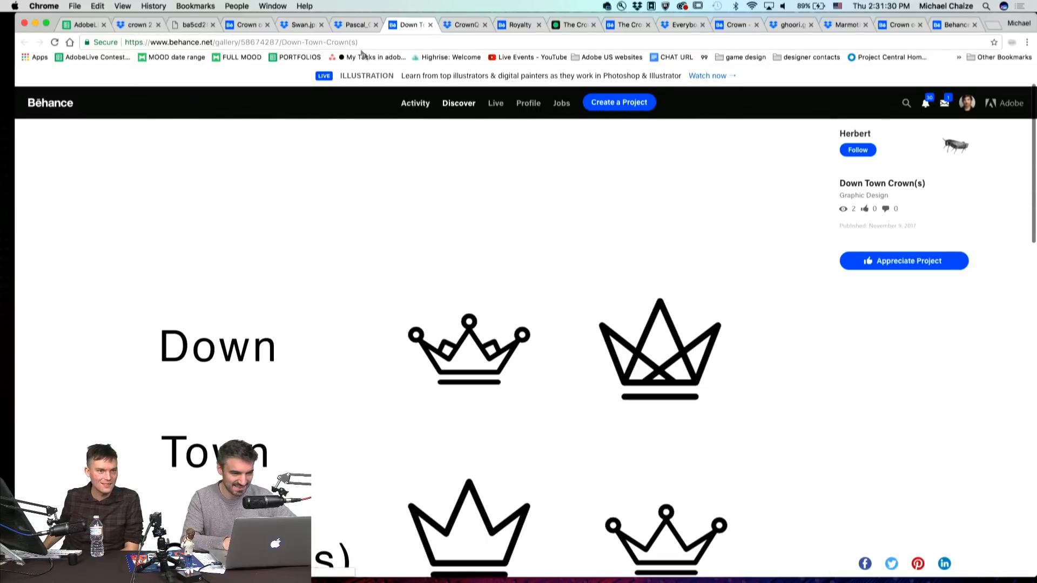
scroll(338, 294, down, 3)
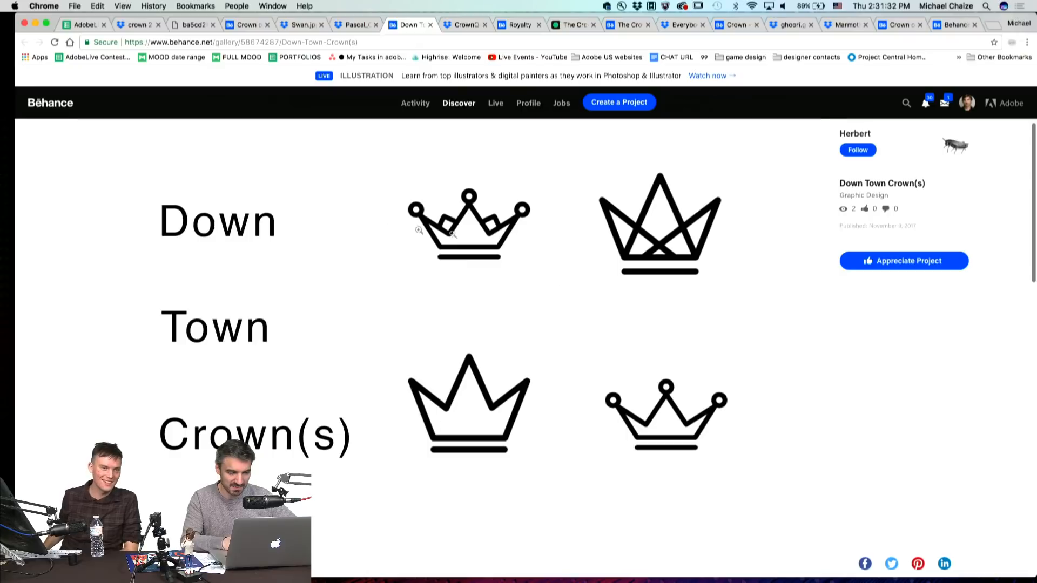
- Examine the crown submissions Pascal_Crown_Behance.psd and Swan.jpg on Dropbox
click(352, 25)
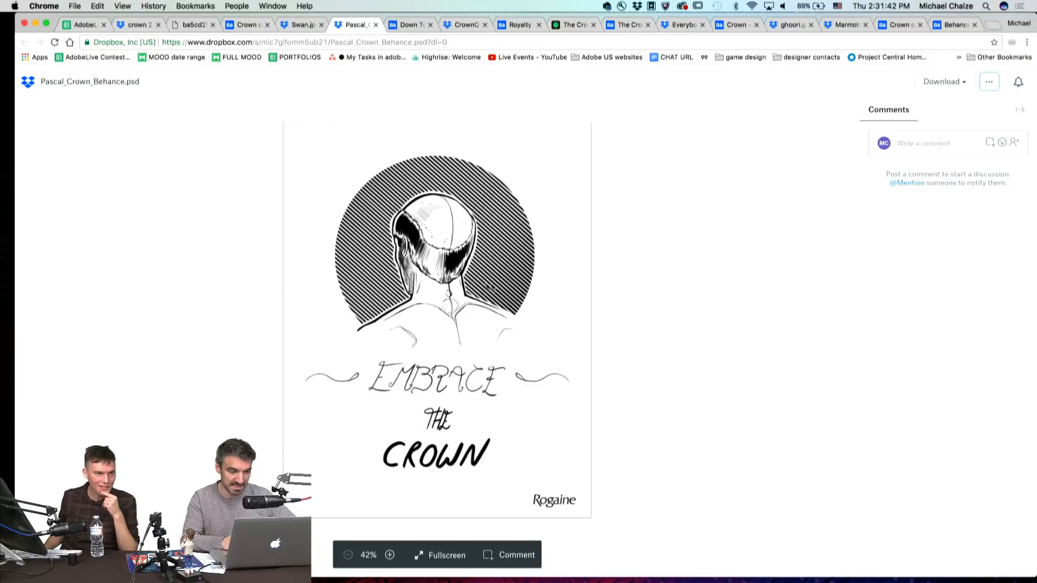
click(301, 27)
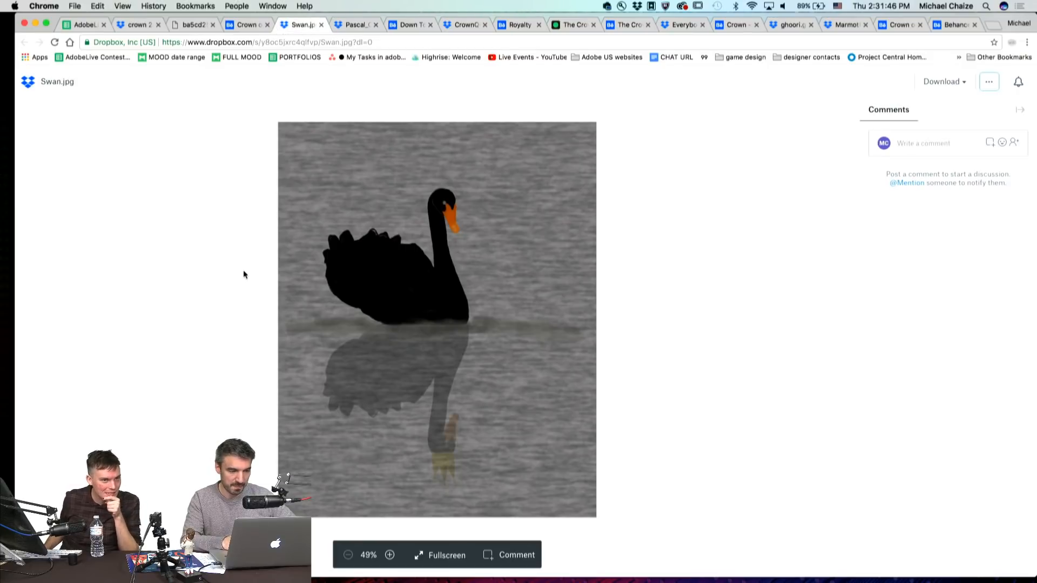
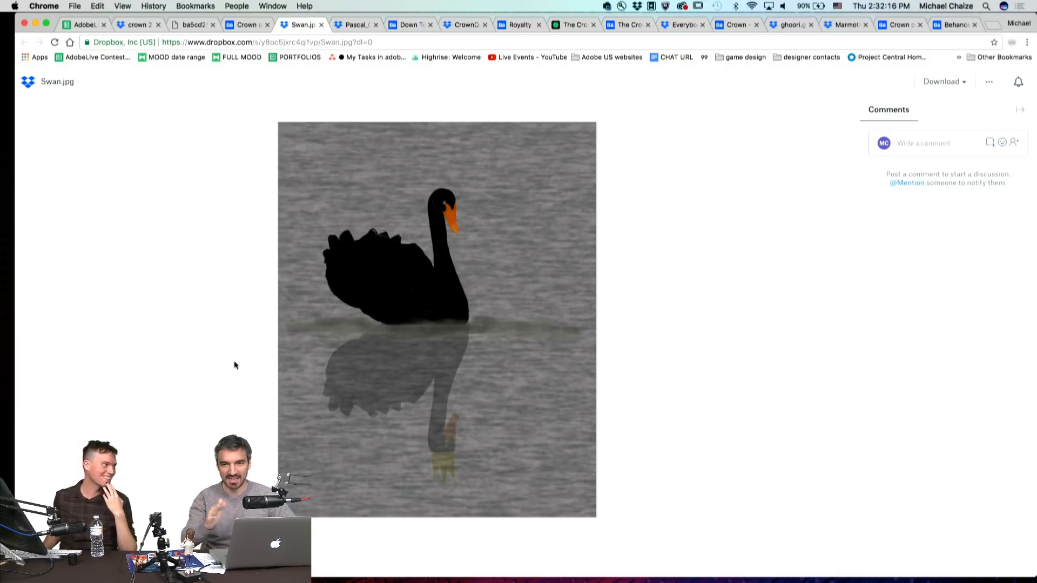
mouse_move(318, 358)
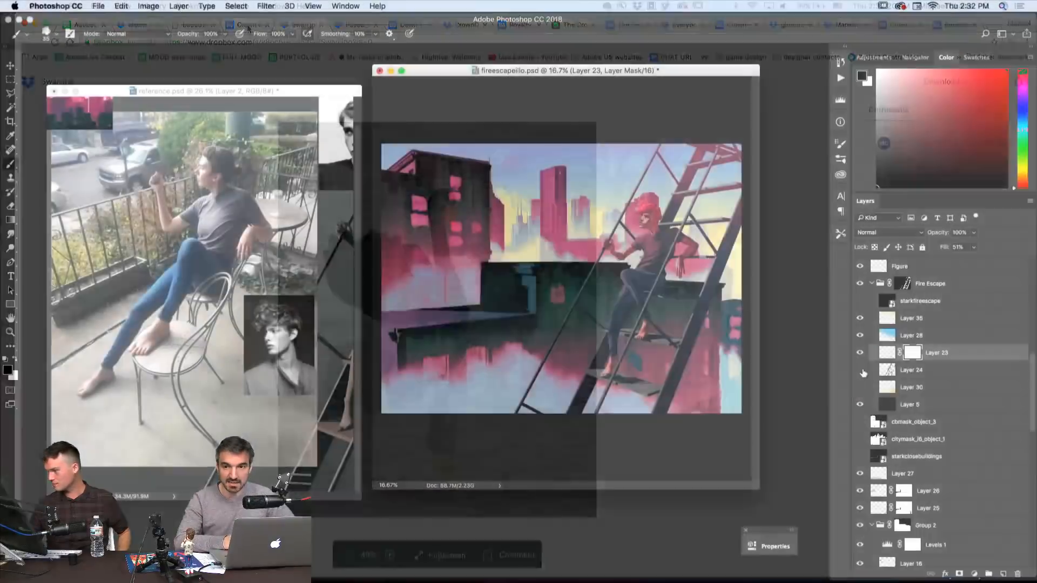
- Switch to Photoshop, compare the fire escape with Layer 24 shown and hidden, and select the Gradient Map 1 layer
click(860, 371)
click(861, 371)
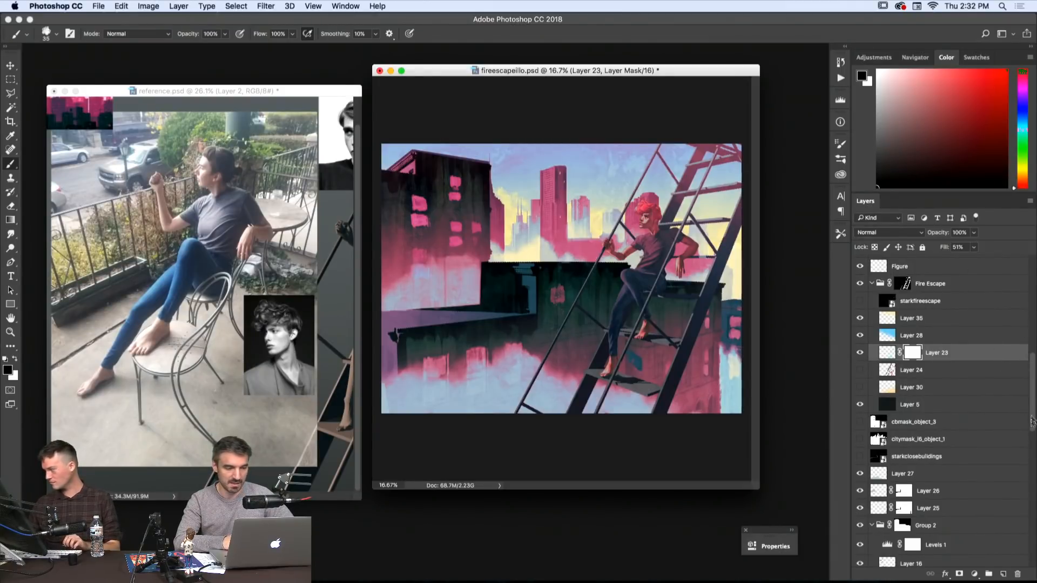
scroll(1035, 399, up, 10)
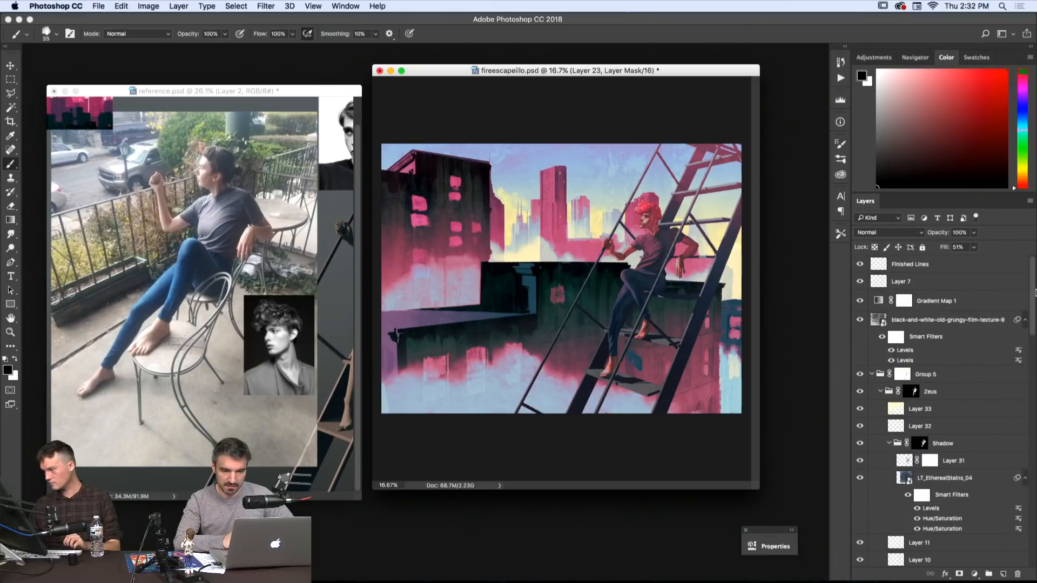
click(860, 301)
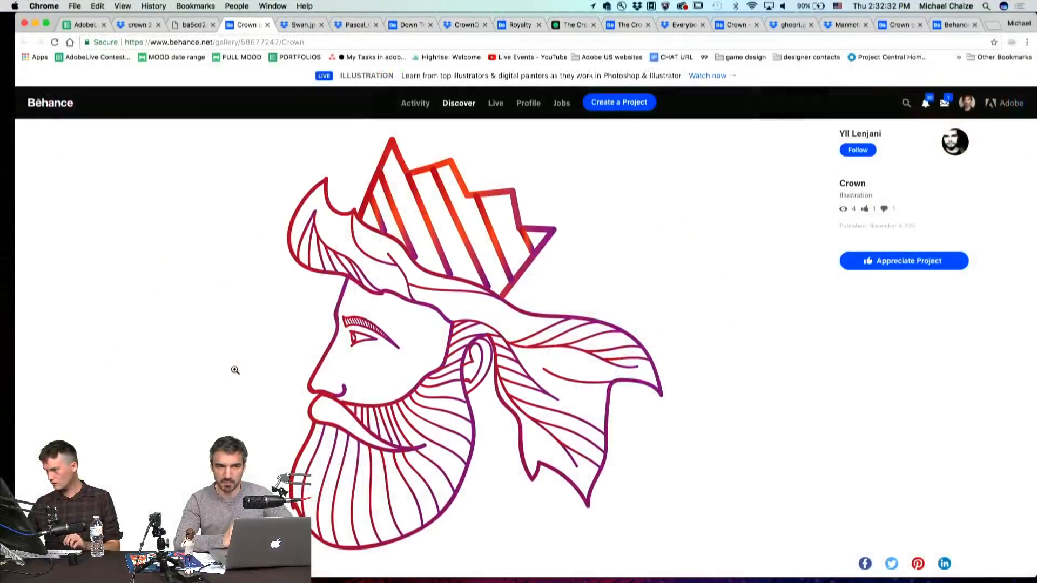
- Switch to Chrome and examine the bearded, crowned line illustration in the Crown project on Behance
scroll(212, 393, down, 1)
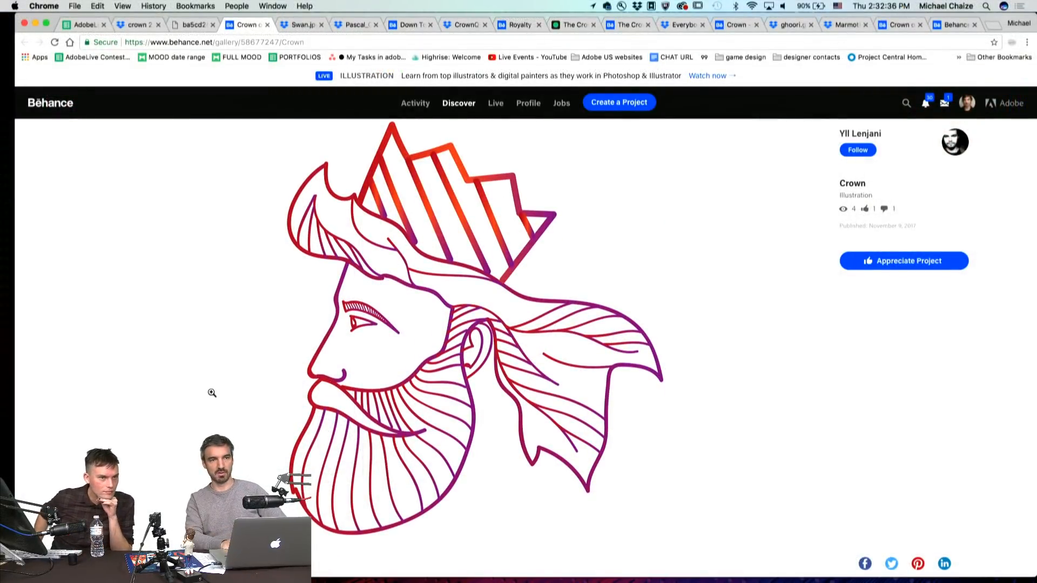
scroll(211, 393, down, 5)
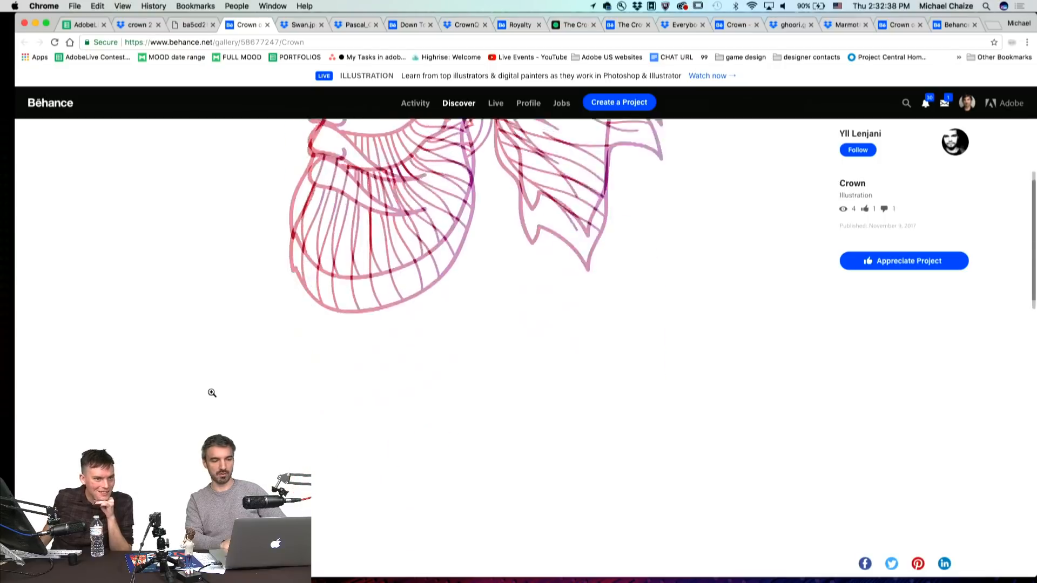
scroll(212, 394, down, 3)
scroll(212, 393, up, 8)
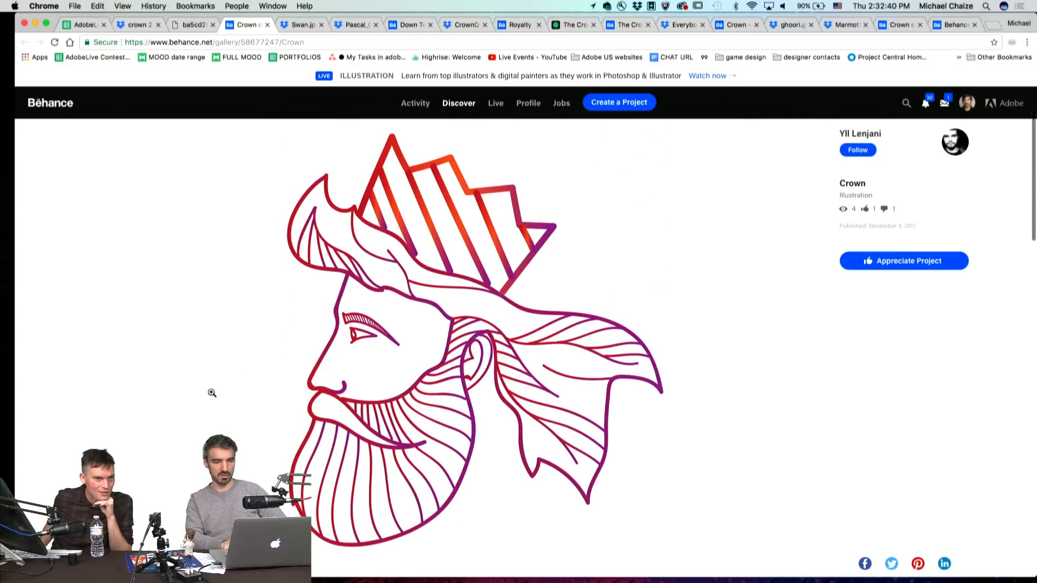
scroll(211, 393, up, 1)
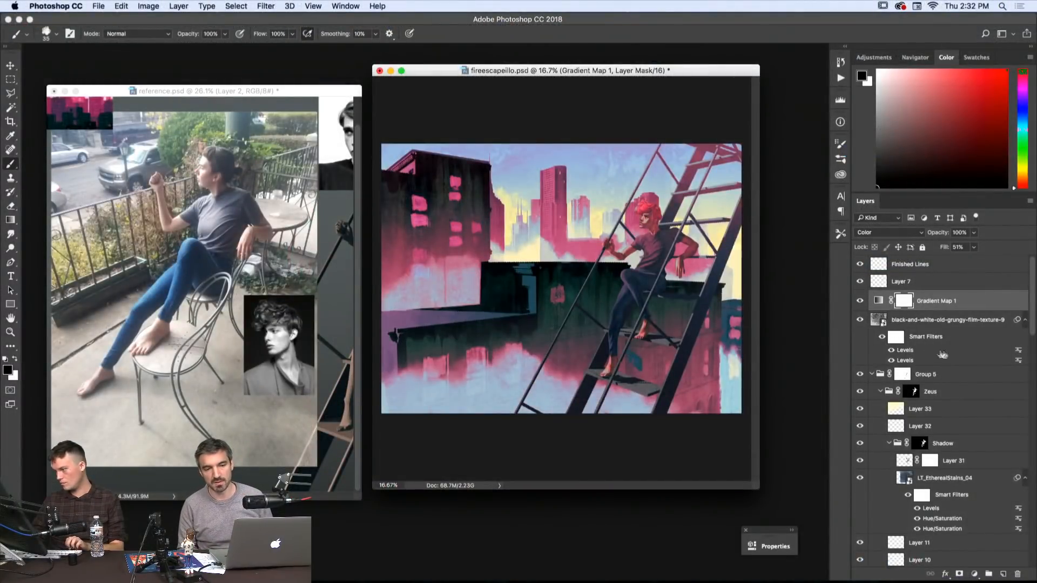
- In Photoshop, compare the fire escape with Layer 24 hidden and shown, and leave Layer 24 visible
scroll(946, 361, down, 5)
scroll(946, 361, down, 8)
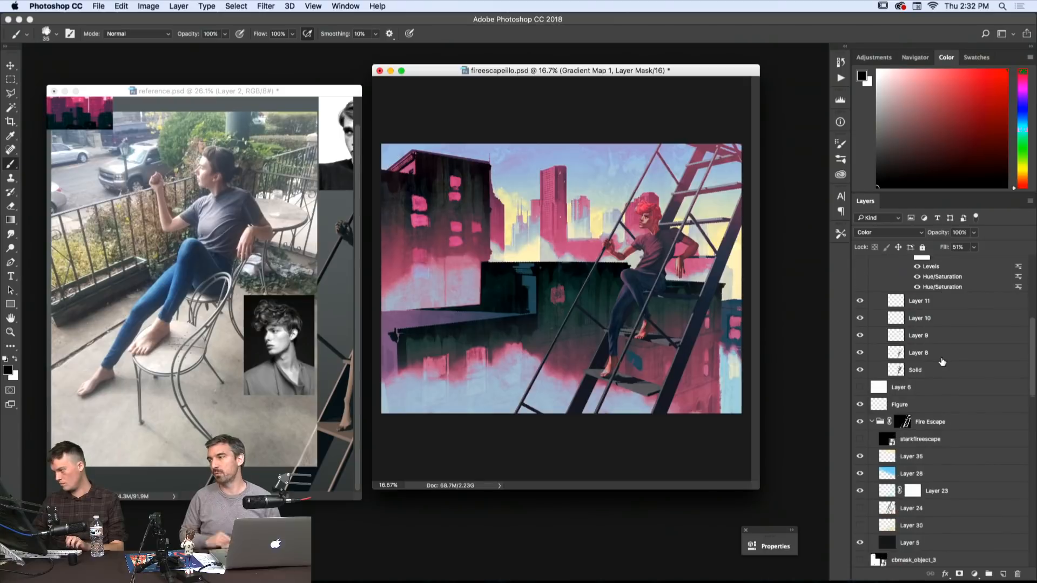
scroll(898, 423, down, 1)
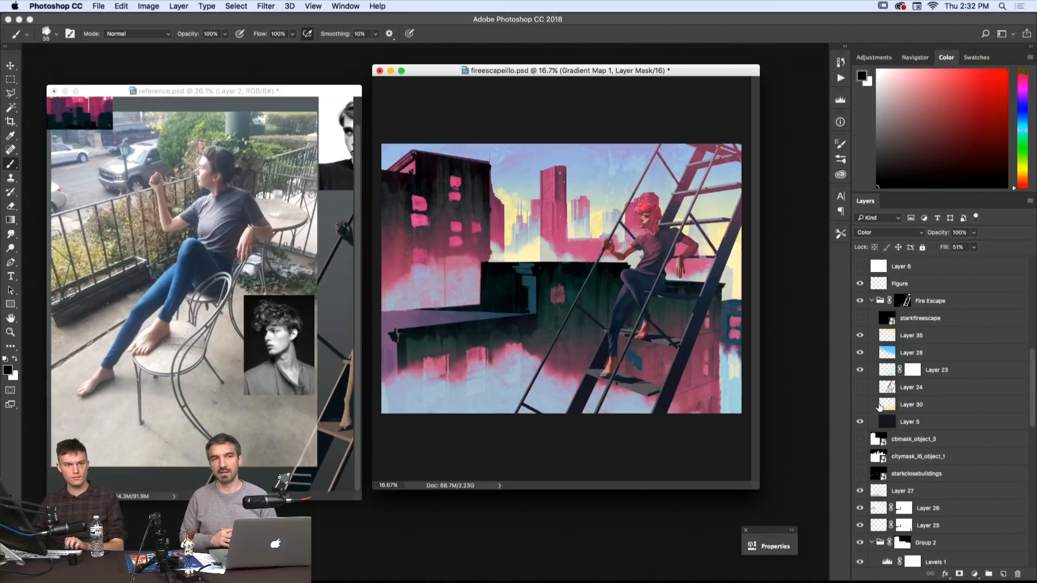
click(860, 387)
click(861, 387)
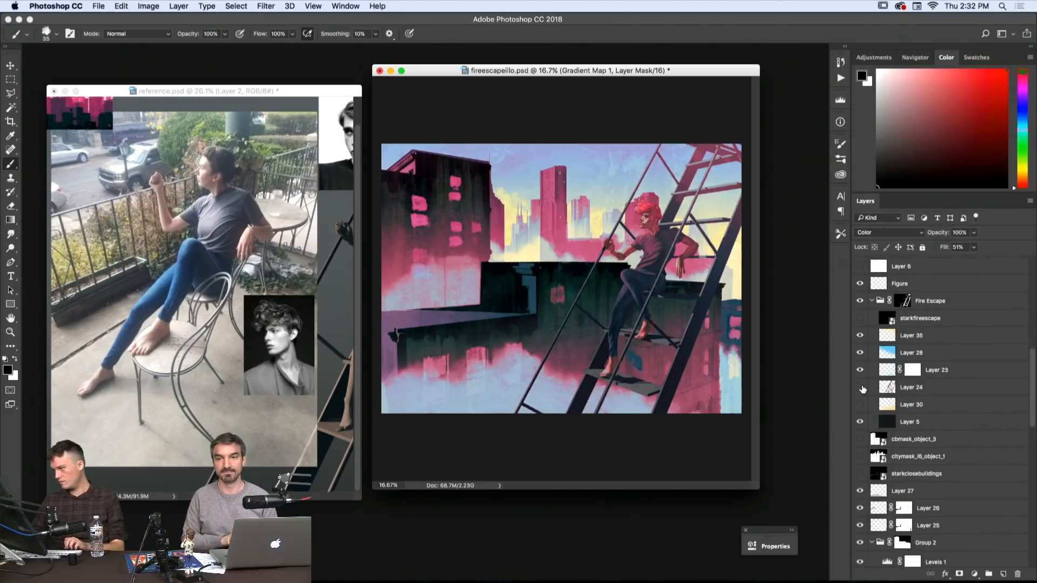
click(860, 387)
click(860, 387)
click(861, 387)
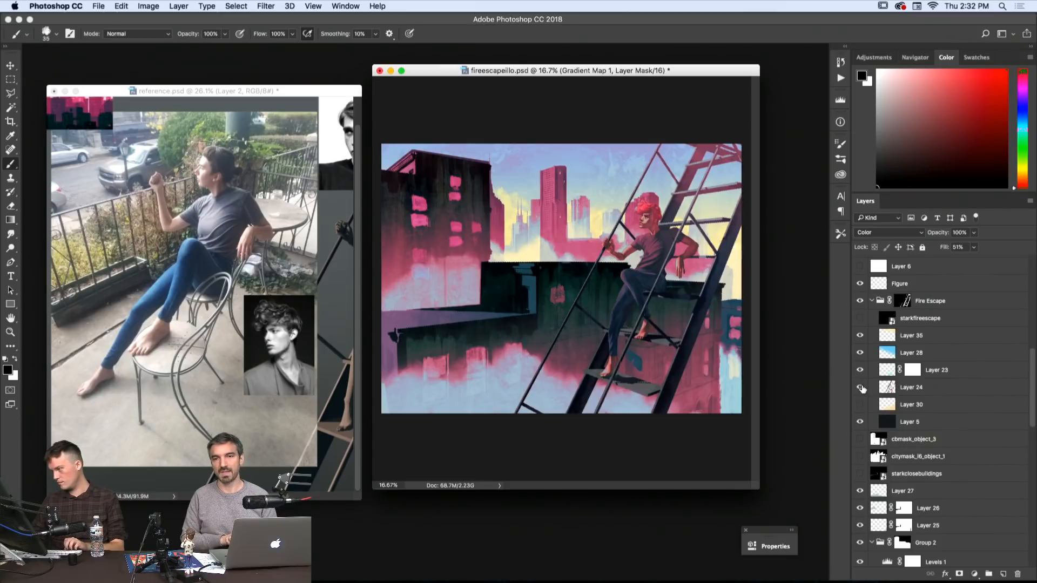
- Examine what Layer 5, Layer 15 and Layer 2 contribute to the artwork by toggling their visibility
scroll(862, 388, down, 4)
scroll(862, 387, up, 2)
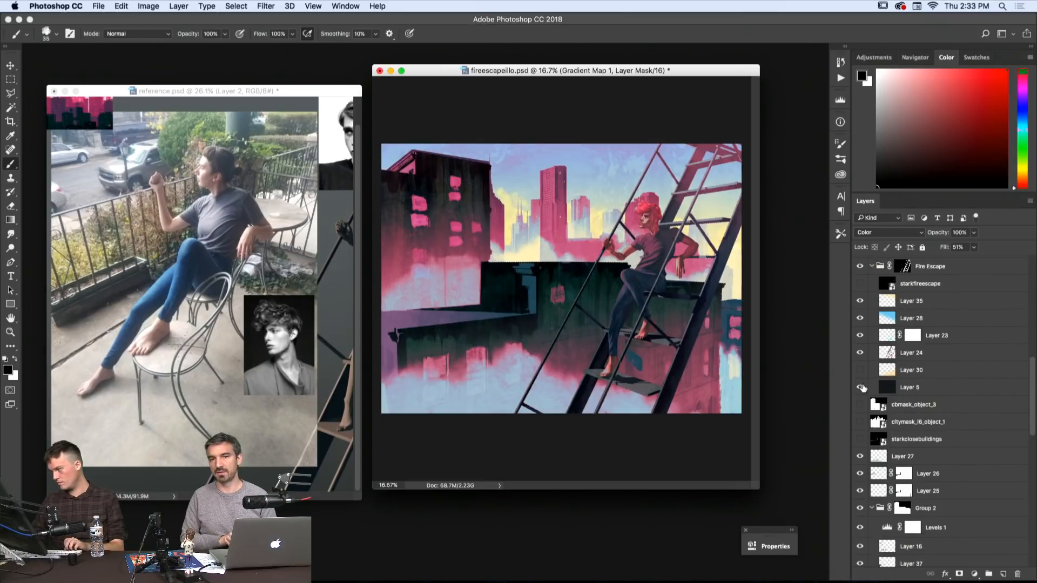
click(860, 387)
click(860, 387)
scroll(863, 387, down, 10)
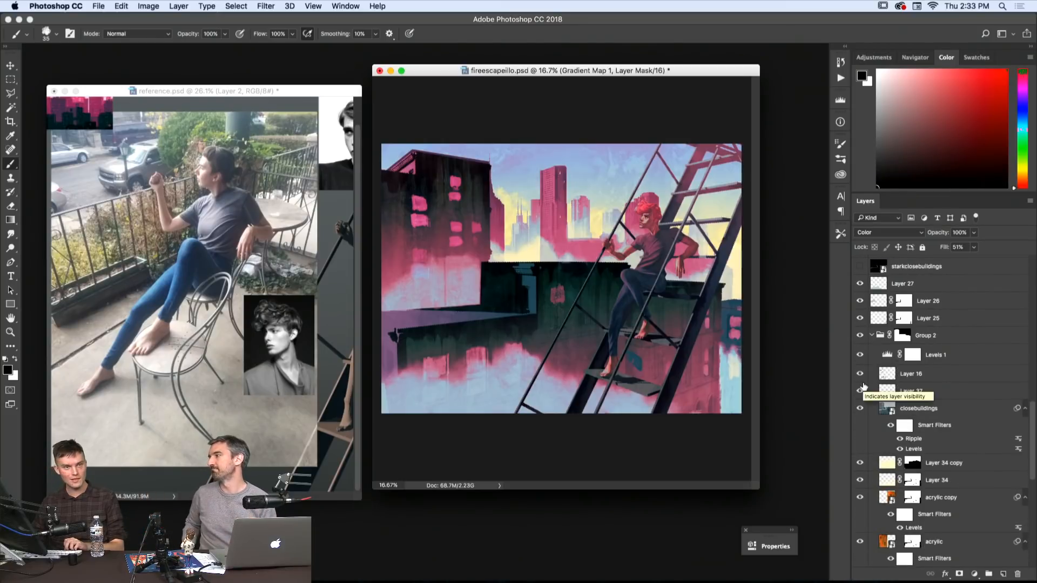
scroll(880, 375, down, 3)
scroll(881, 373, down, 5)
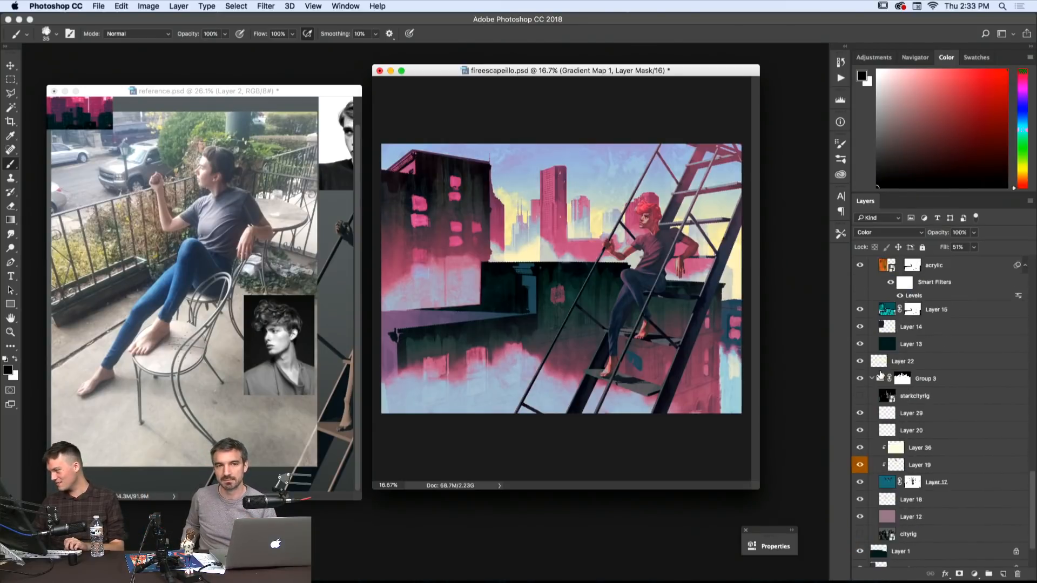
click(860, 362)
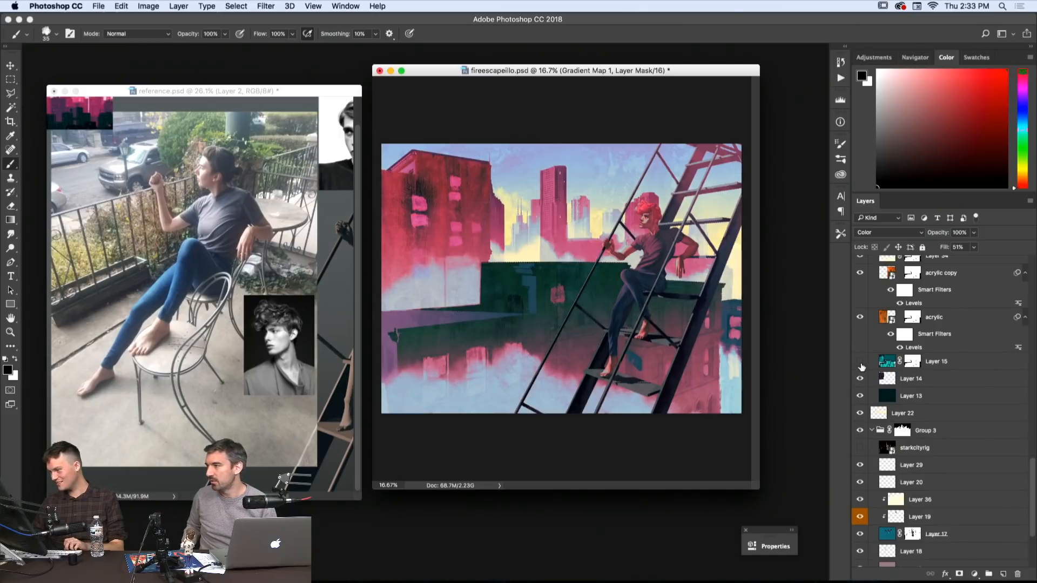
click(860, 361)
scroll(881, 367, down, 4)
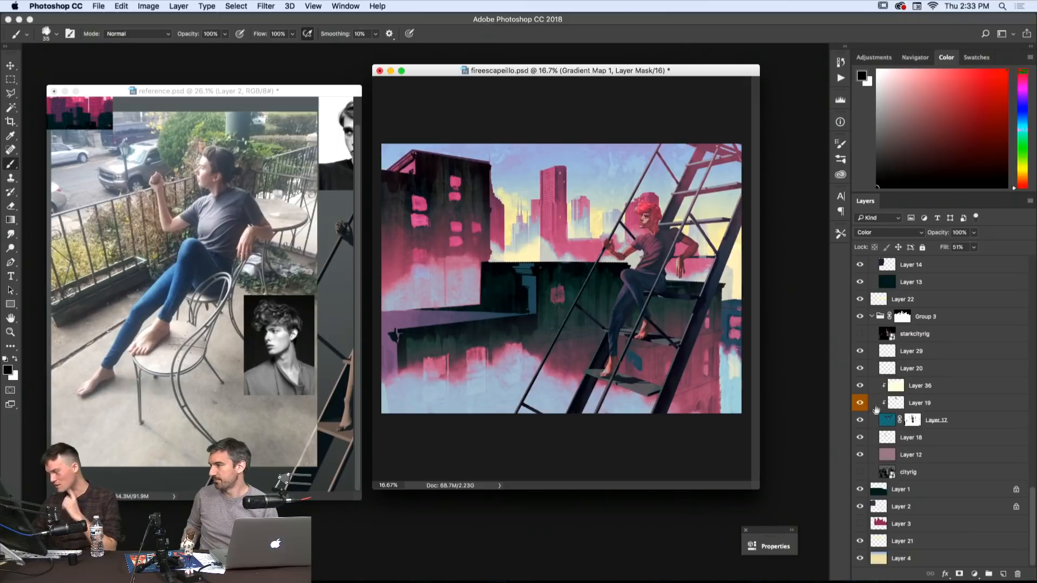
click(860, 507)
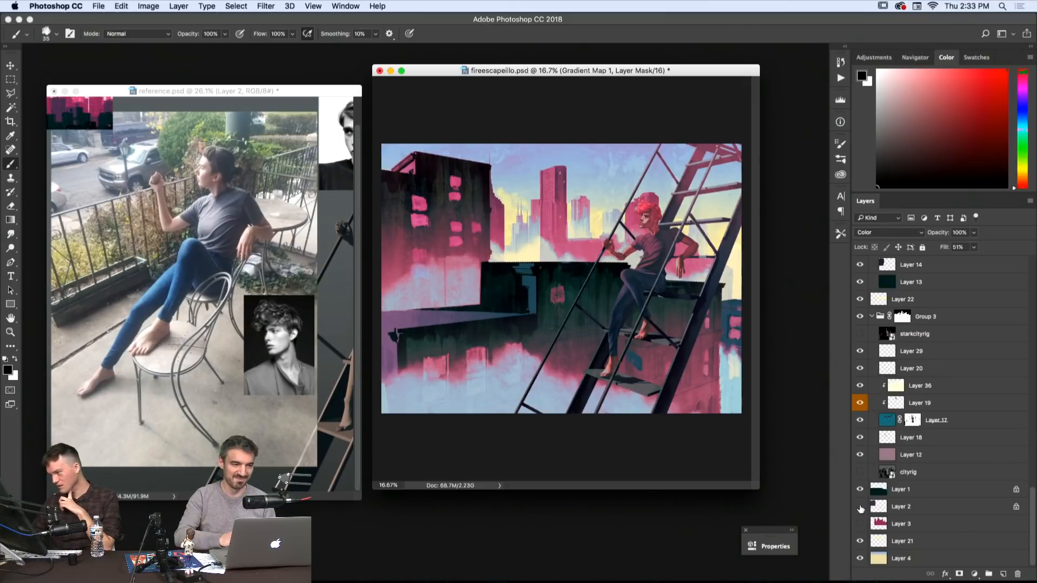
- Reduce the fill of Layer 15, the texture on the close buildings, to 50%
scroll(890, 352, up, 5)
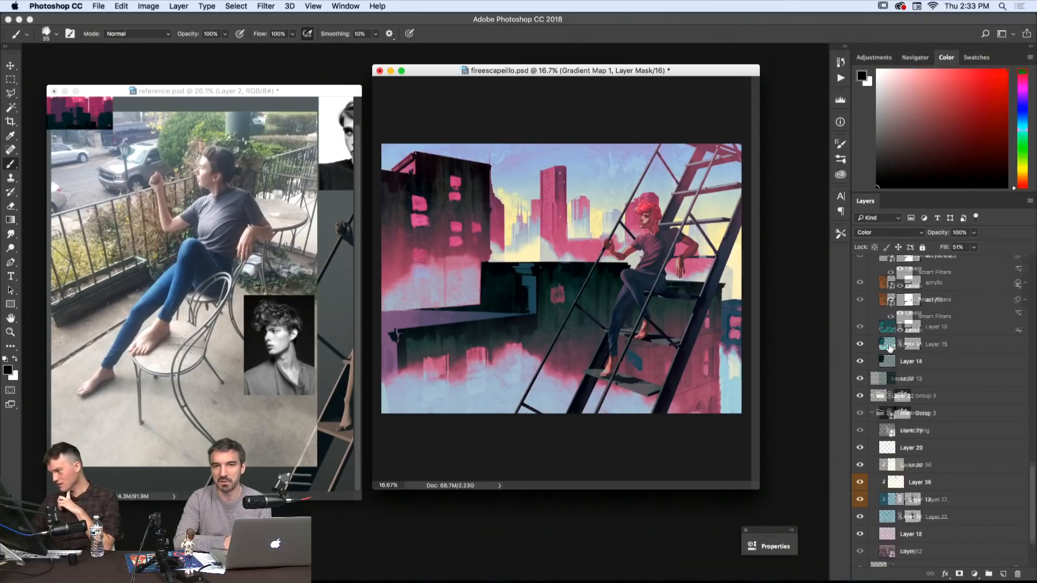
scroll(888, 350, down, 1)
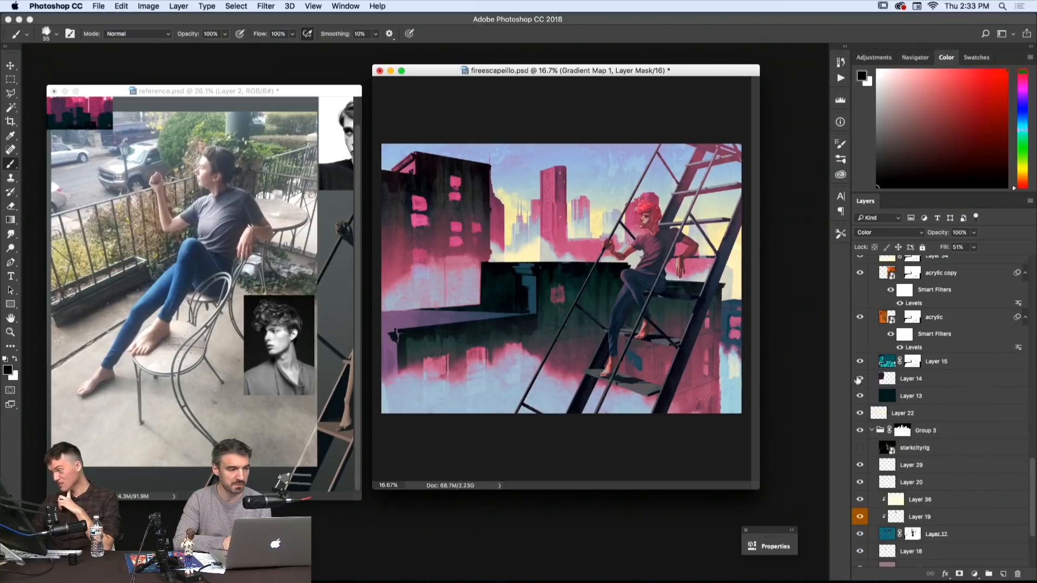
click(859, 362)
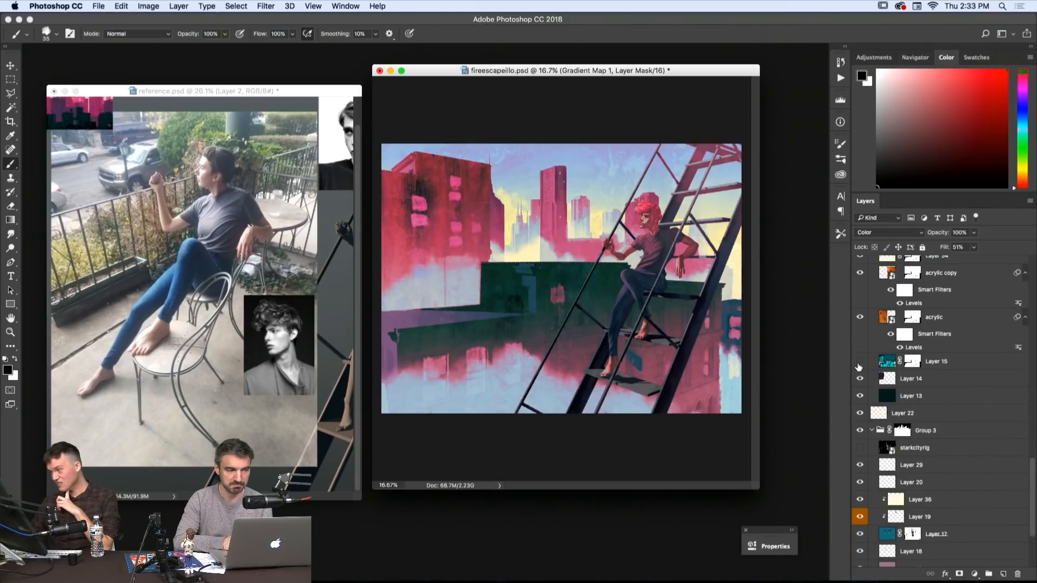
click(859, 365)
click(886, 361)
click(973, 247)
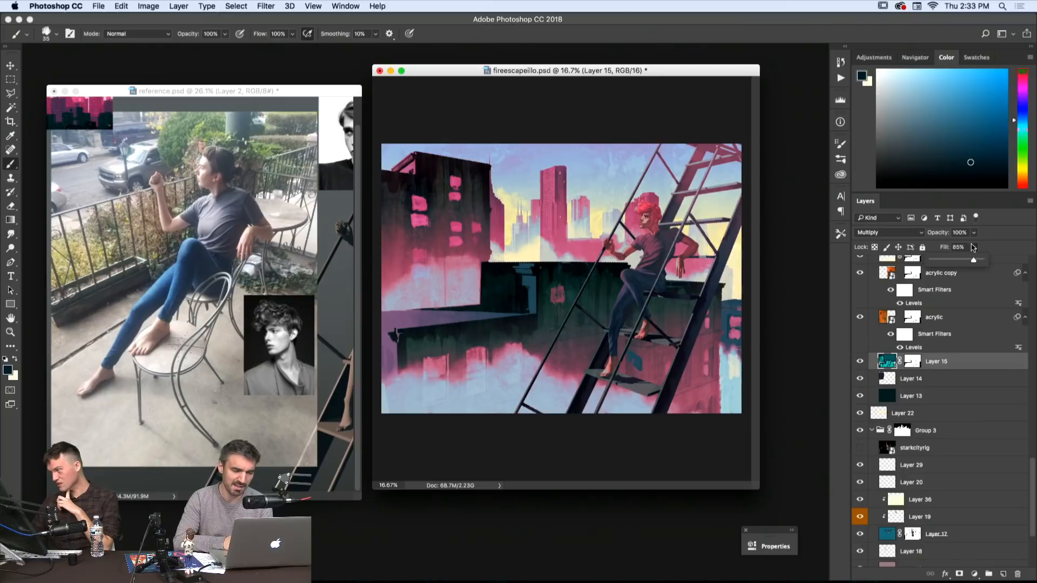
drag(975, 260, 955, 265)
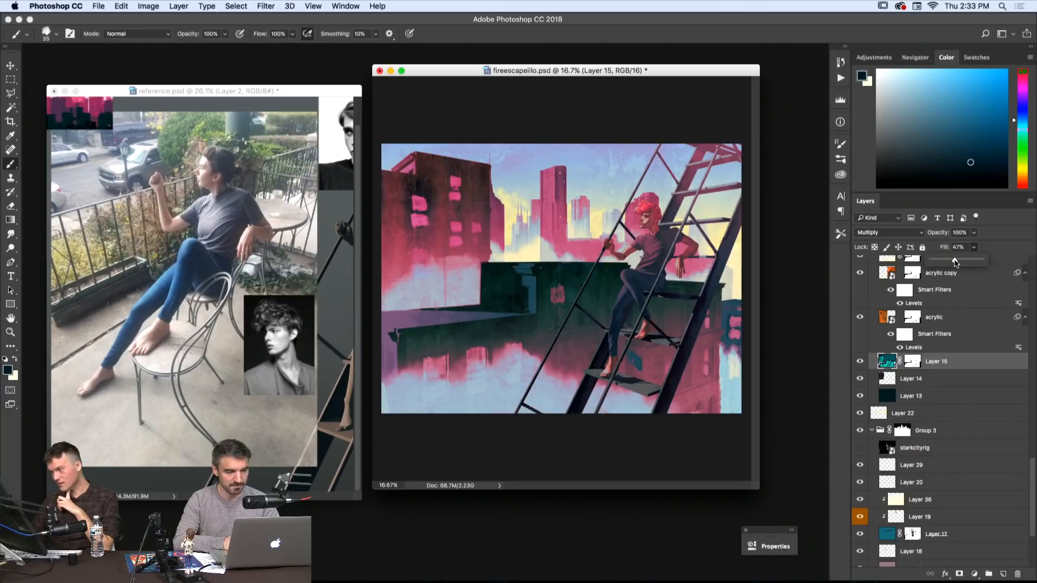
drag(955, 263, 966, 263)
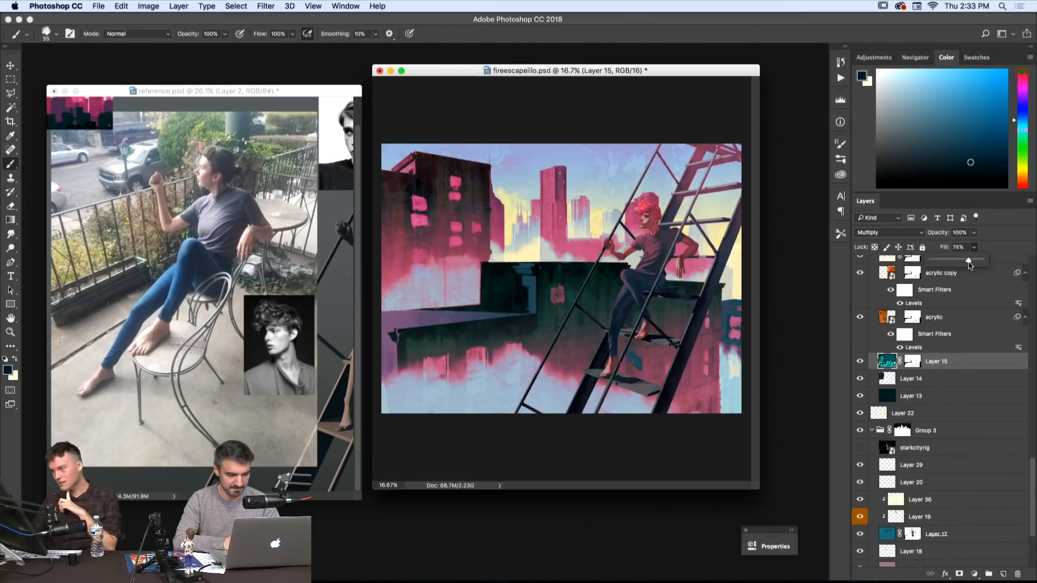
mouse_move(965, 263)
mouse_down()
mouse_move(950, 265)
mouse_move(968, 271)
mouse_up()
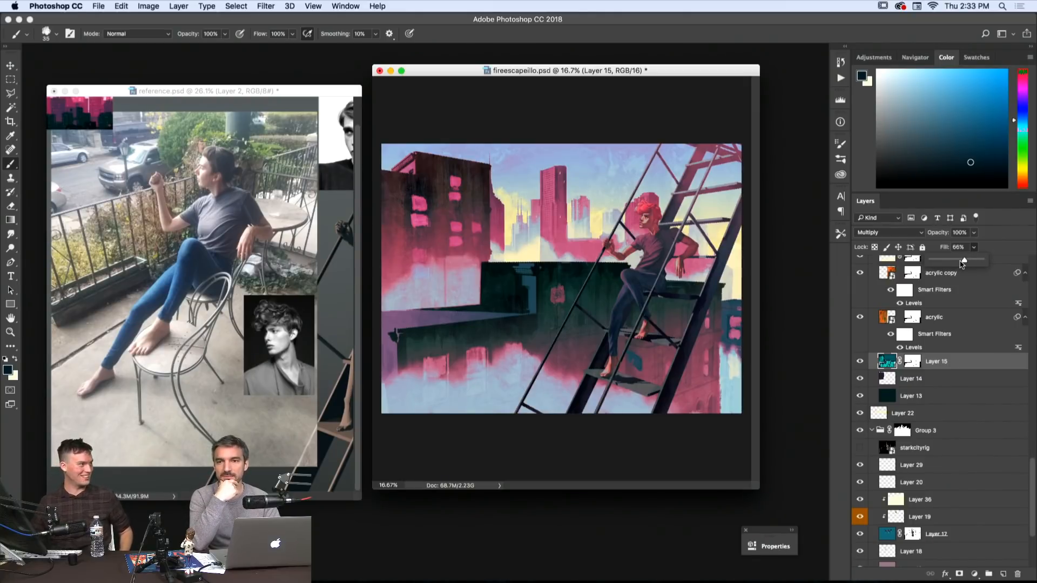
drag(961, 263, 957, 261)
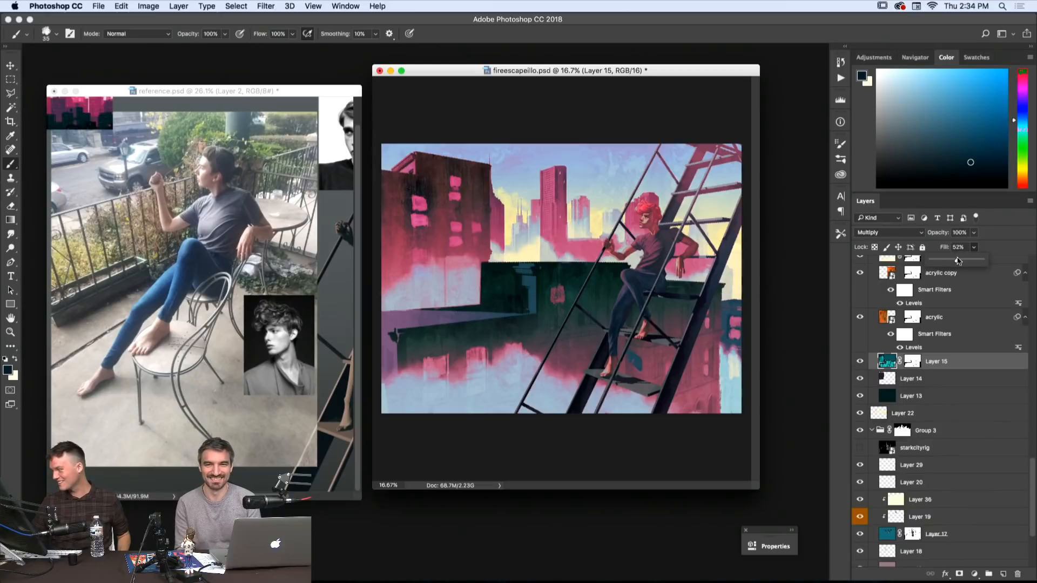
drag(952, 261, 957, 262)
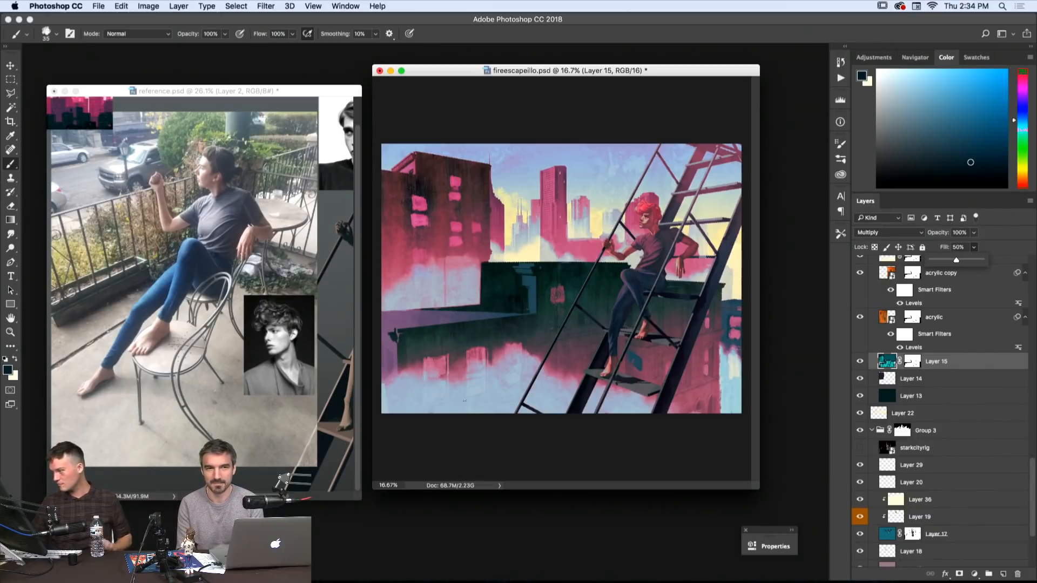
key(Return)
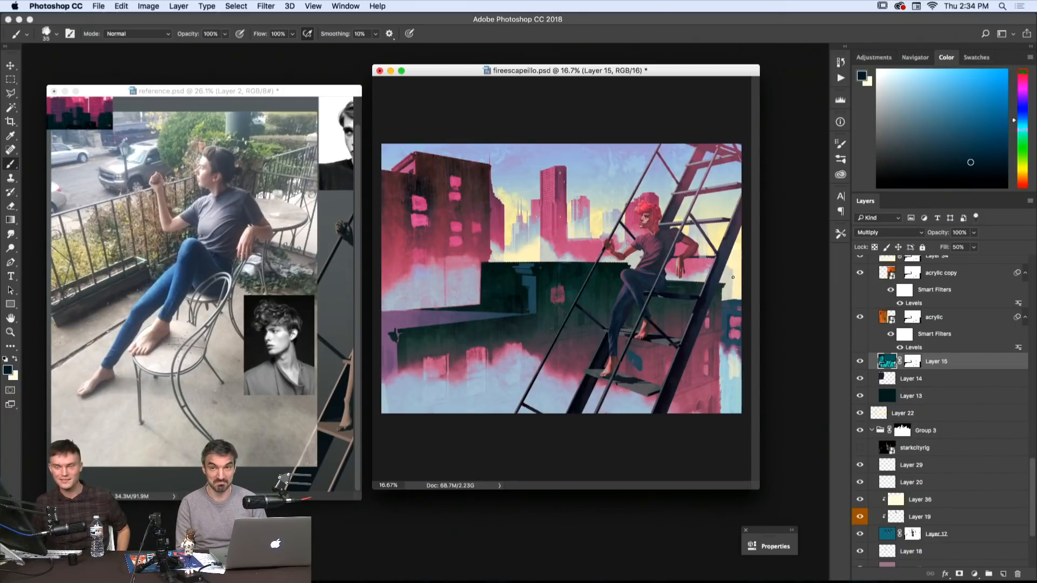
- Compare the close buildings with Layer 15 hidden and shown in a slightly closer view of the artwork
mouse_move(676, 175)
mouse_down()
mouse_move(660, 175)
mouse_move(724, 175)
mouse_move(676, 175)
mouse_up()
scroll(676, 175, up, 2)
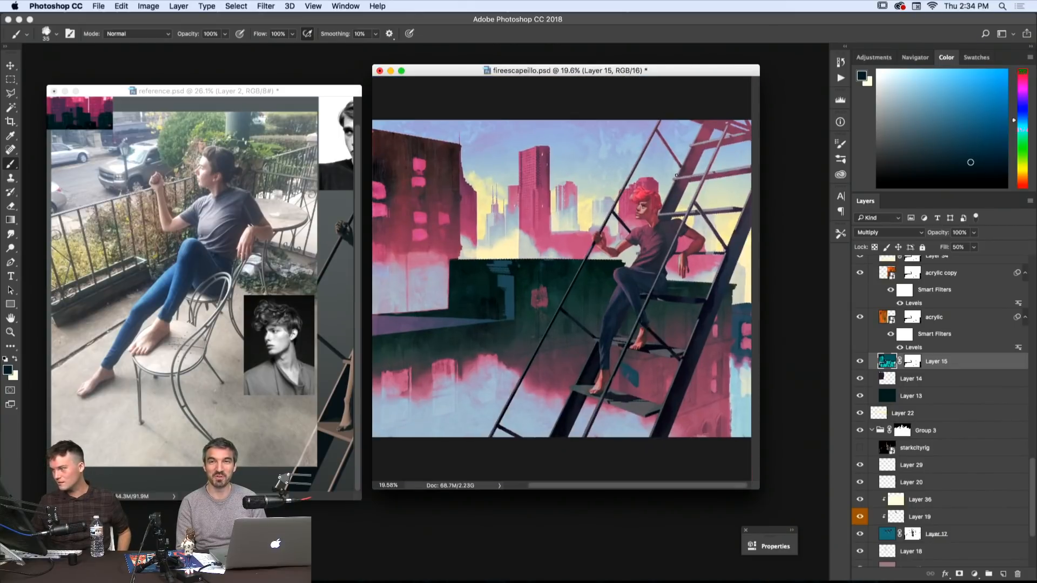
scroll(676, 175, down, 1)
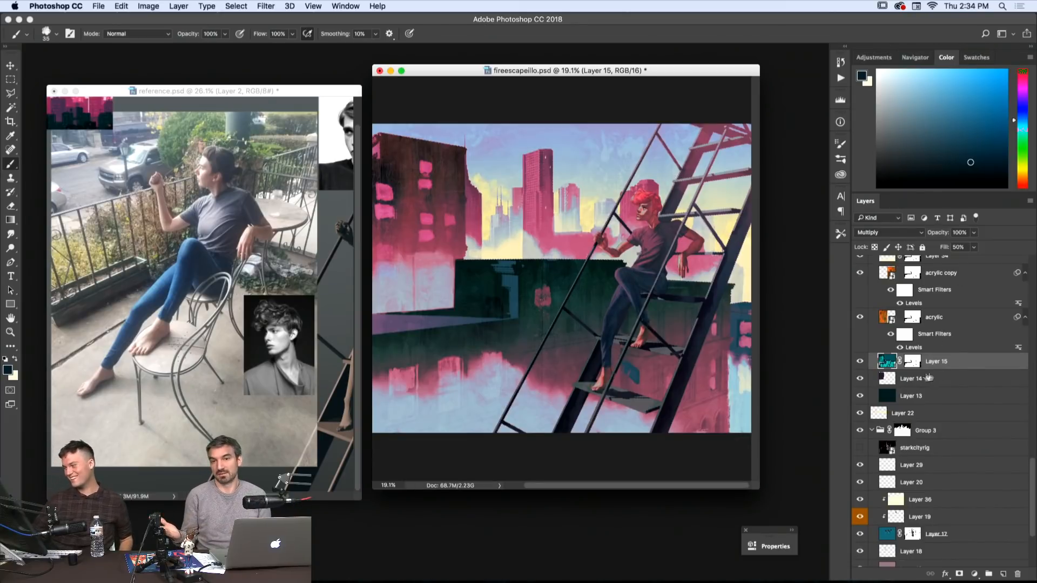
click(859, 361)
click(860, 361)
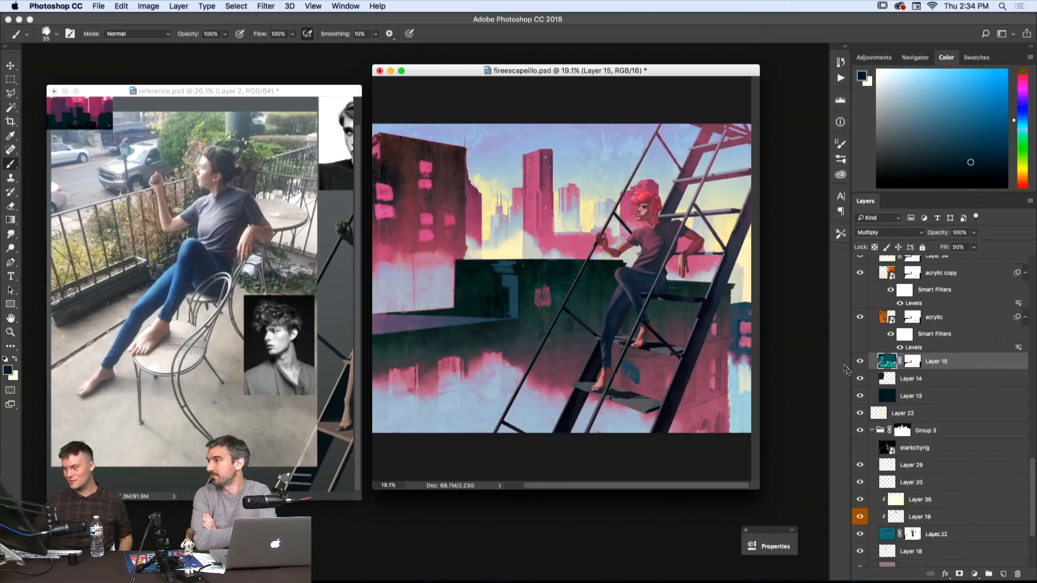
click(859, 361)
click(859, 361)
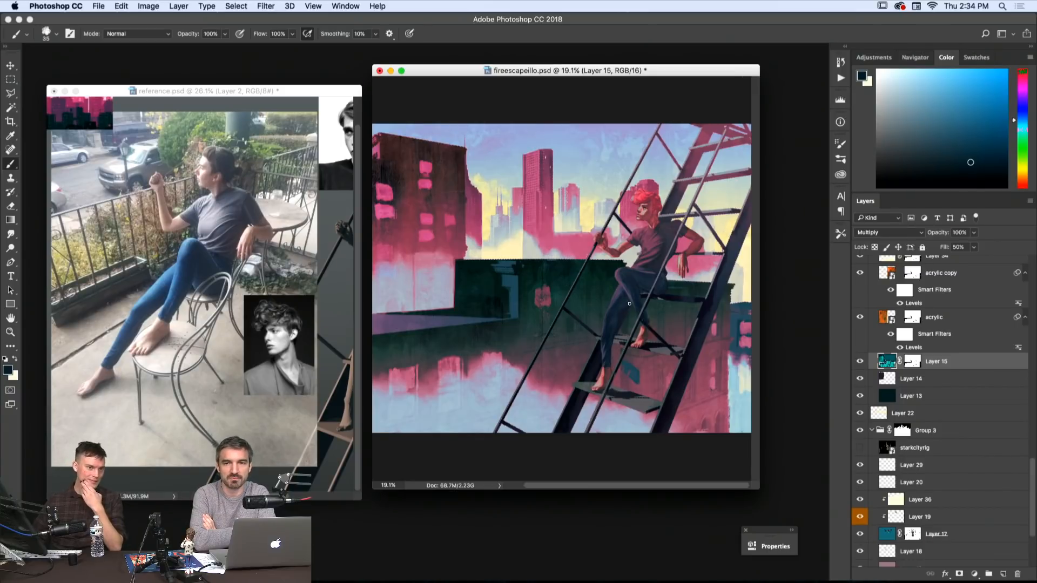
- Compare the close buildings with the Levels 1 adjustment in Group 2 hidden and shown, and leave it visible
drag(476, 254, 541, 252)
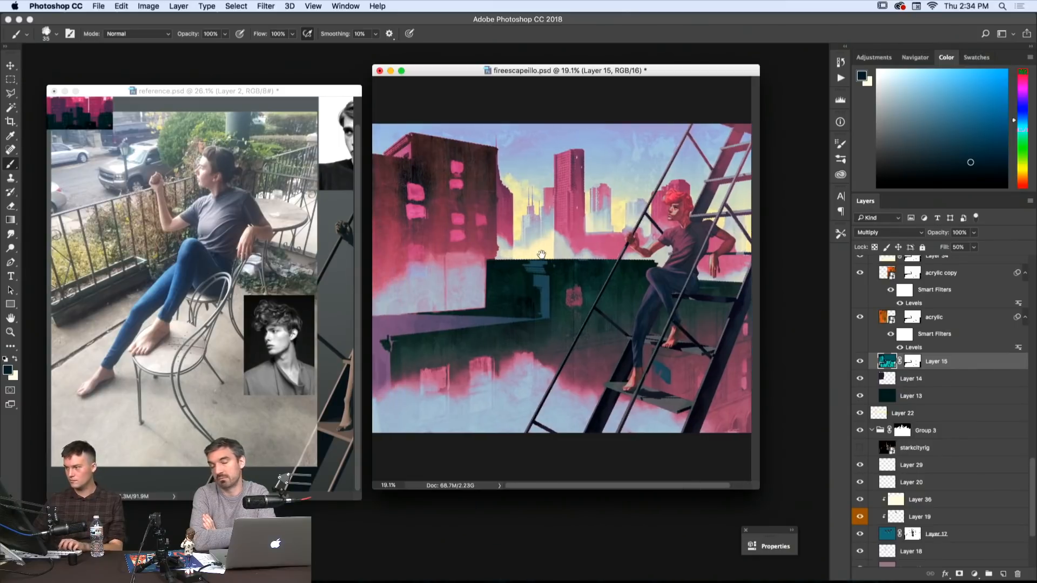
drag(635, 250, 601, 252)
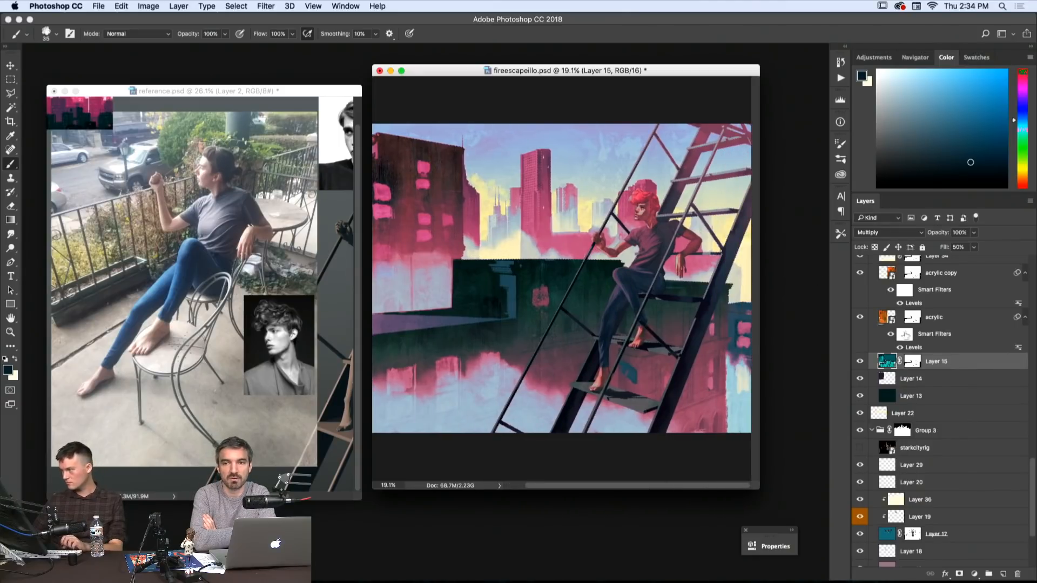
scroll(966, 392, up, 5)
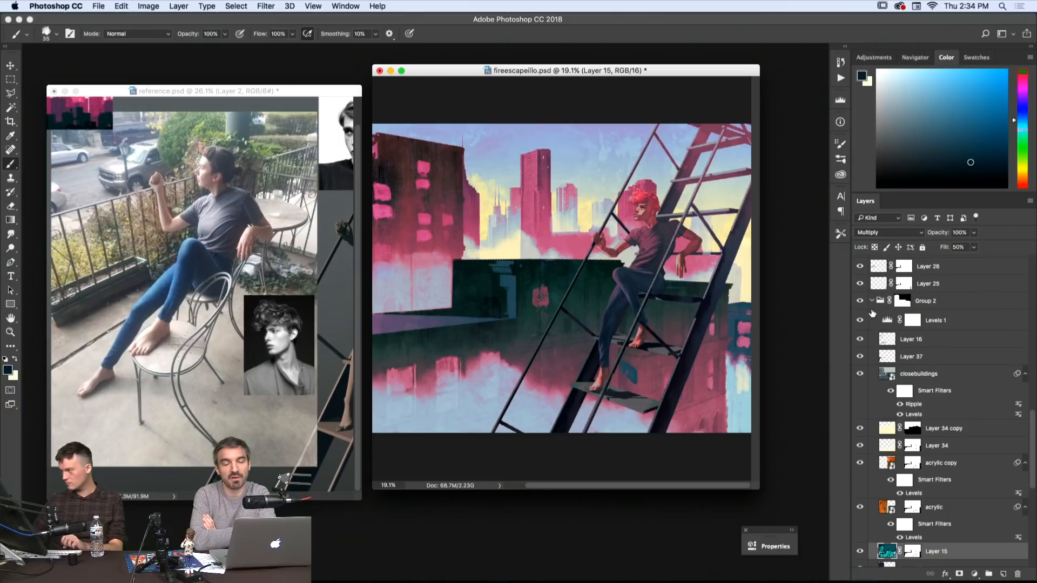
click(860, 321)
click(860, 321)
click(861, 320)
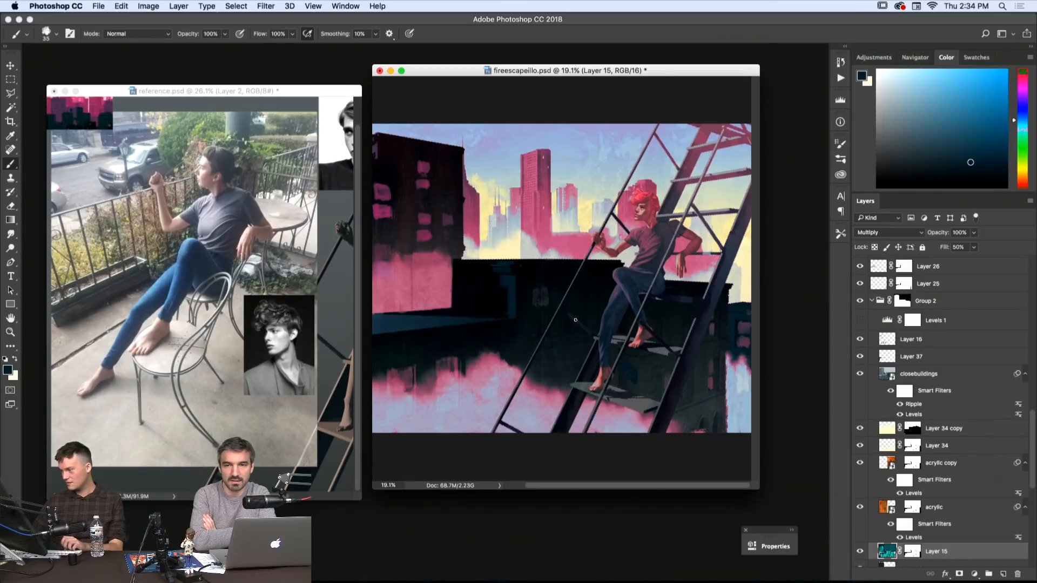
key(z)
alt+click(559, 318)
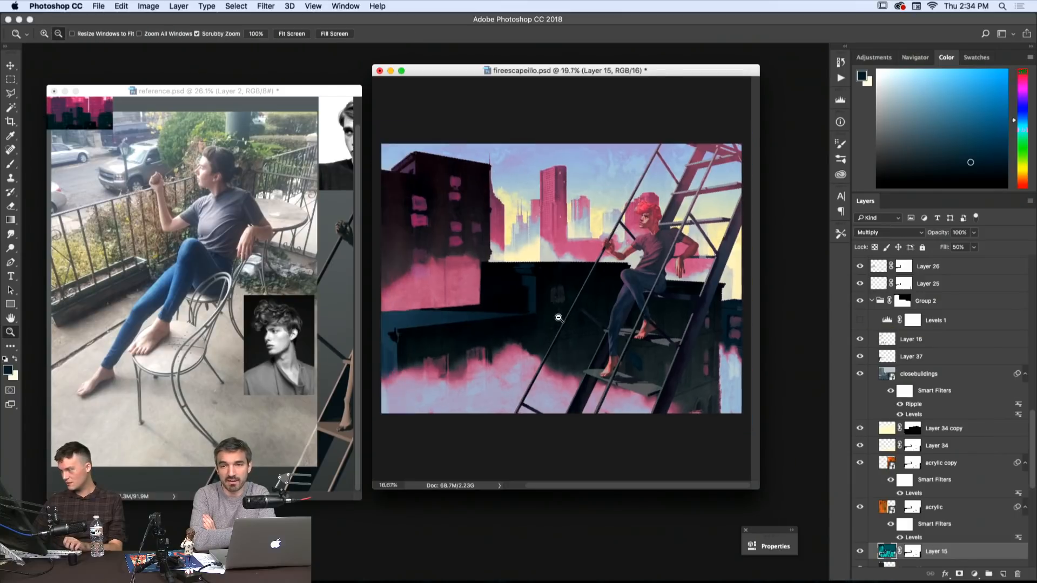
click(860, 321)
- Try brightening the close buildings by raising the Levels 1 midtones to 3.96, and undo the change
double_click(886, 322)
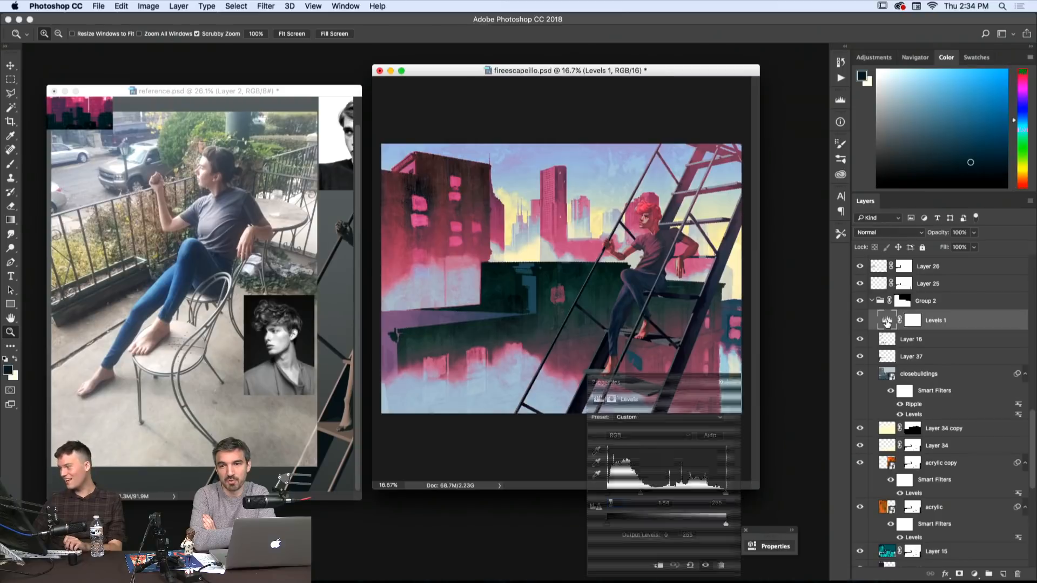
mouse_move(641, 494)
mouse_down()
mouse_move(651, 494)
mouse_move(627, 500)
mouse_up()
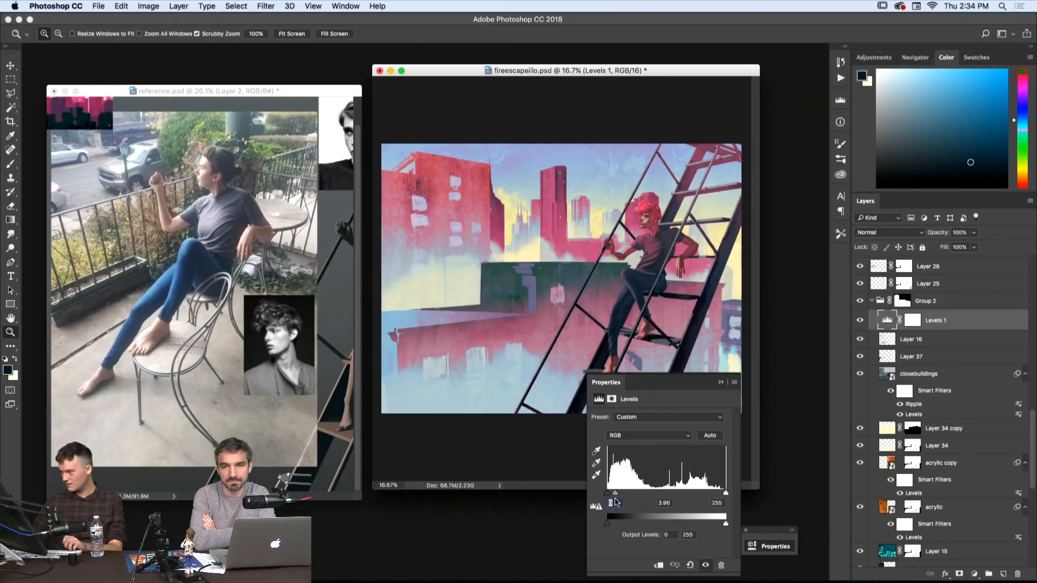
key(super+z)
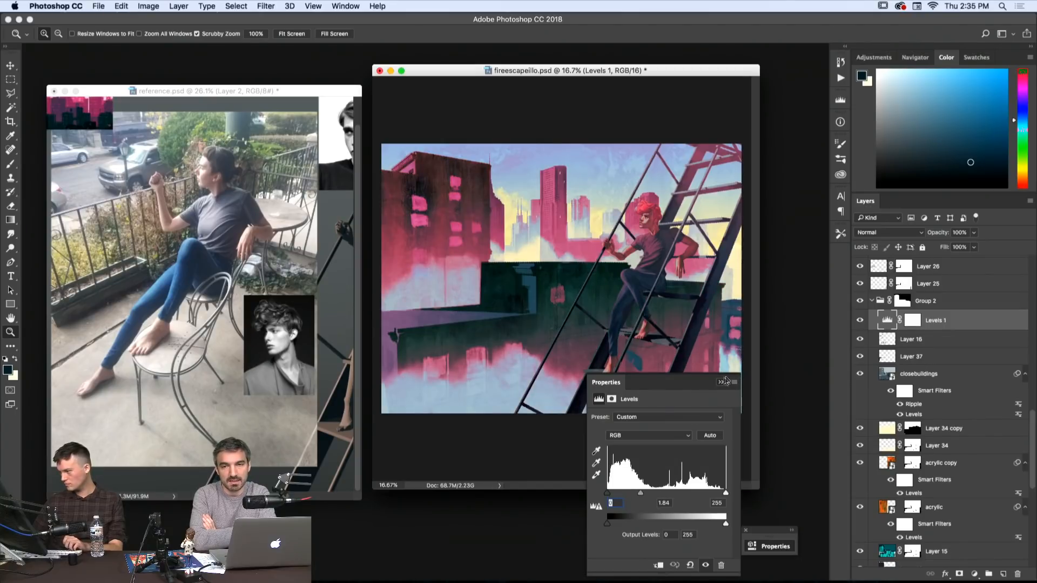
click(722, 382)
- Examine the seated figure up close alongside the portrait and 3D pose references, and return to the full artwork
scroll(981, 390, down, 10)
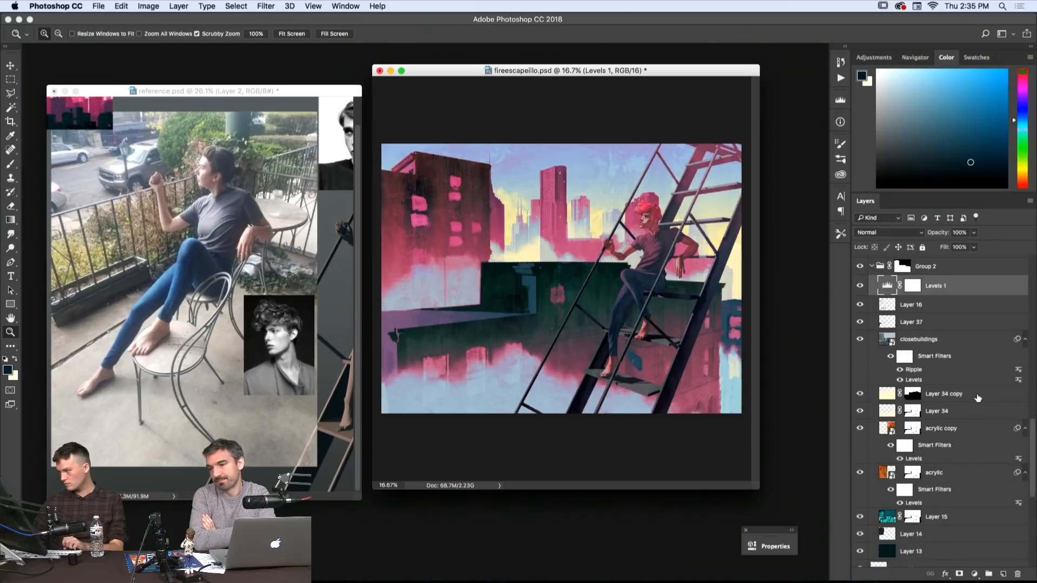
scroll(983, 398, down, 1)
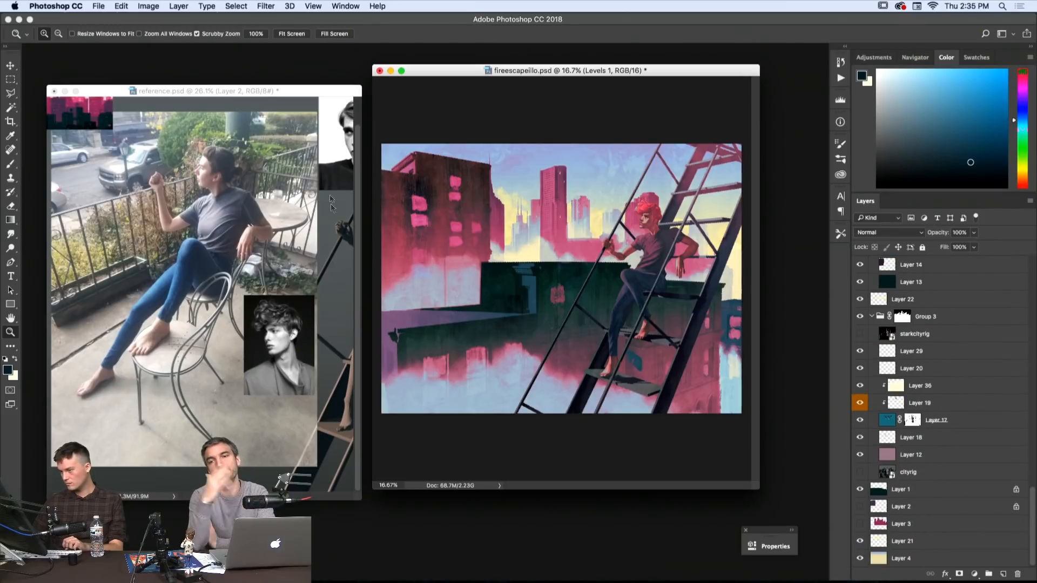
click(667, 217)
click(667, 217)
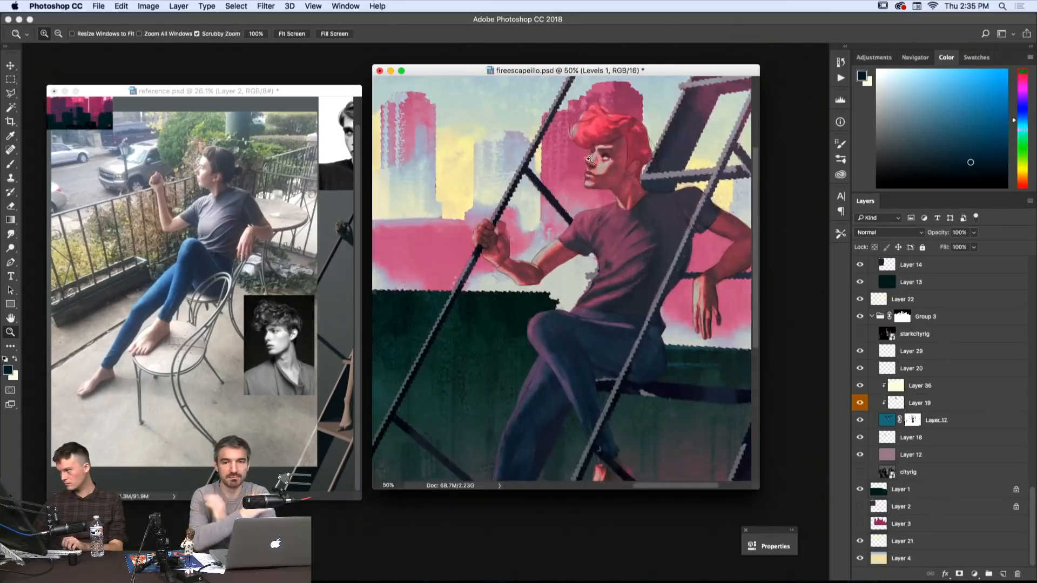
click(326, 193)
drag(327, 192, 252, 221)
click(671, 147)
drag(638, 160, 644, 171)
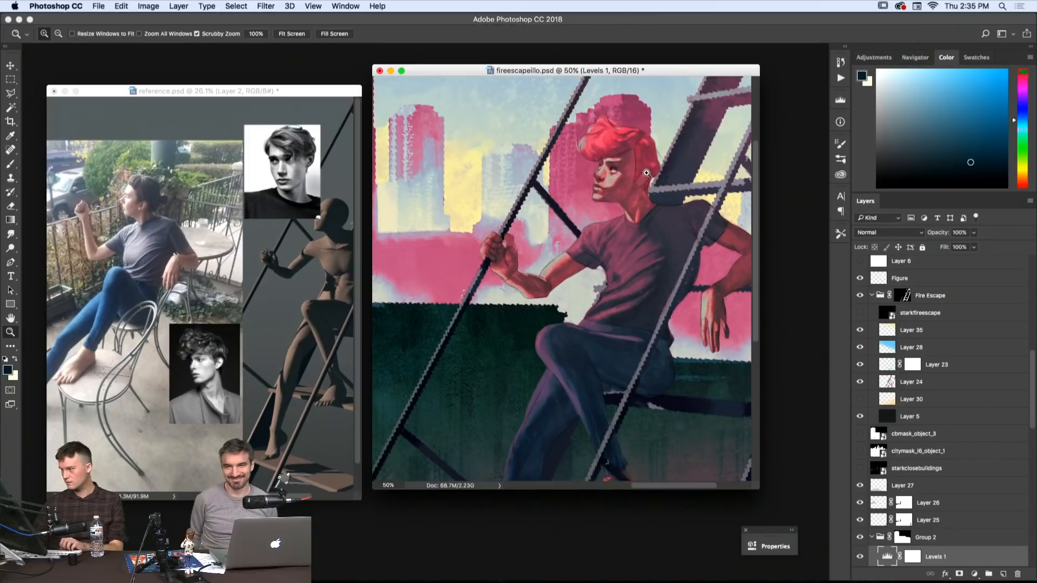
key(b)
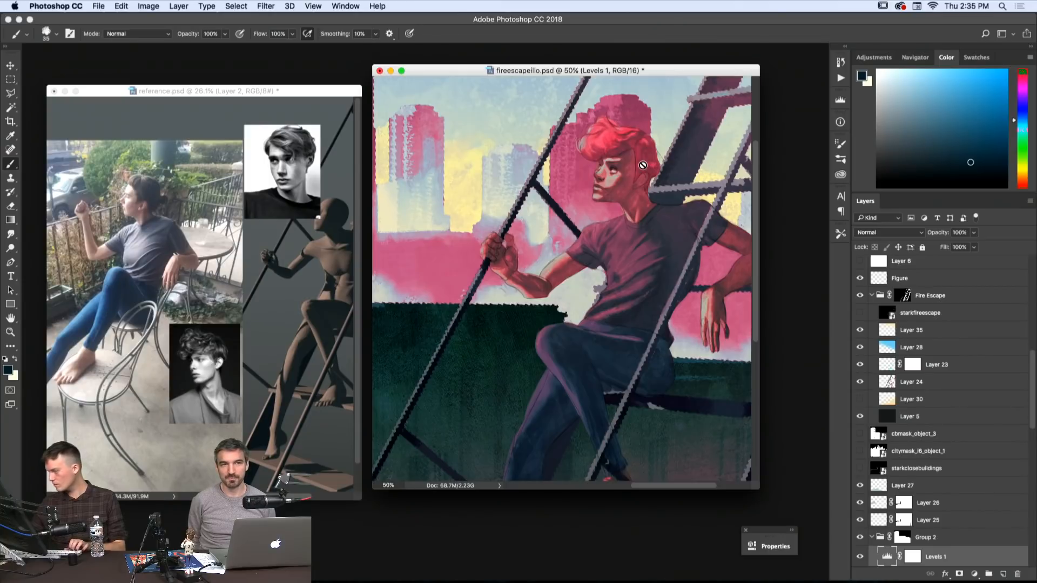
key(z)
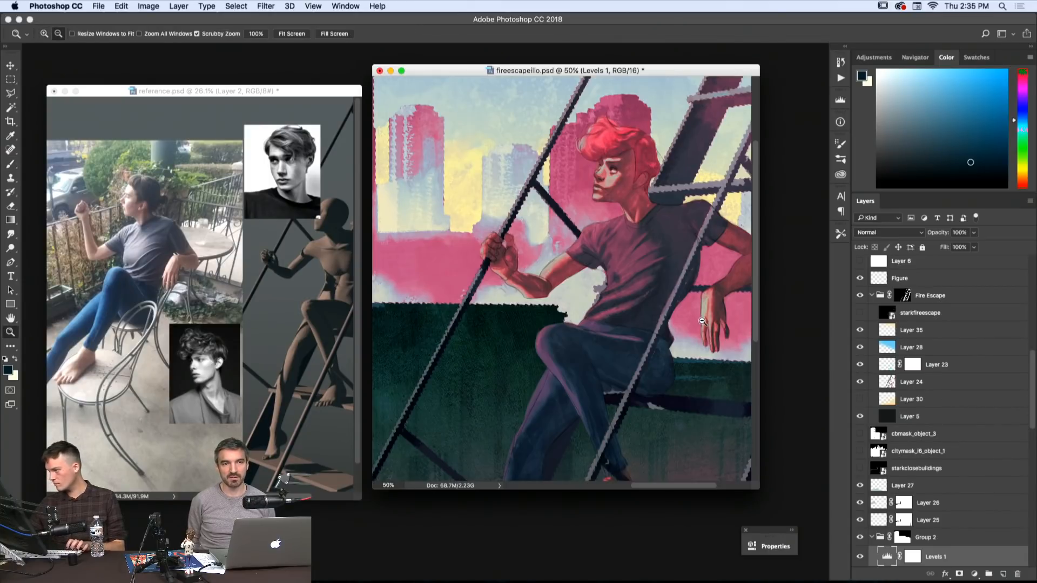
alt+click(703, 323)
alt+click(703, 322)
alt+click(702, 324)
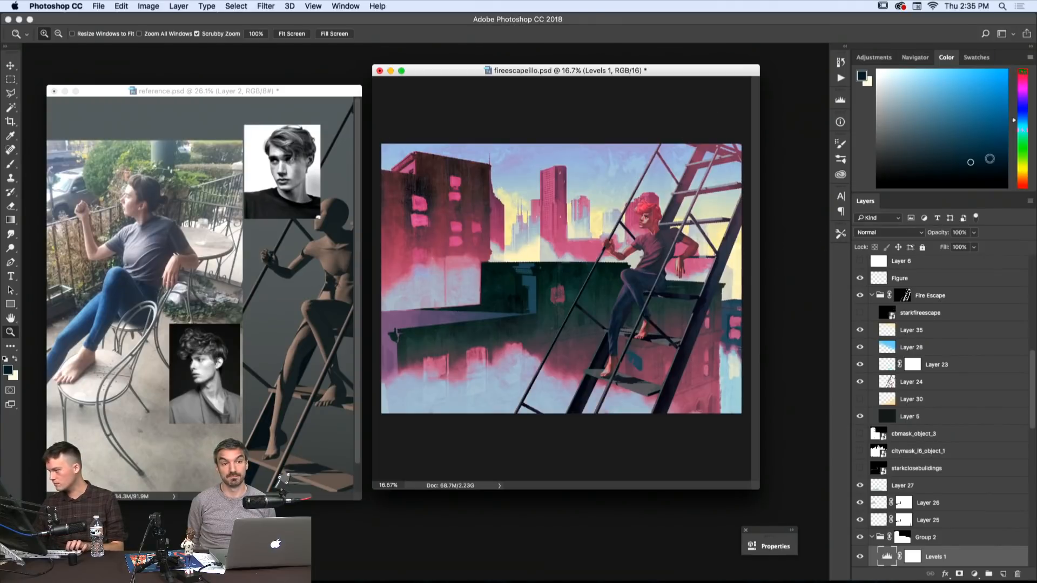
- Compare the figure with the Finished Lines layer hidden and shown, both close up and from farther away, leaving it visible
scroll(955, 447, up, 5)
scroll(955, 446, up, 5)
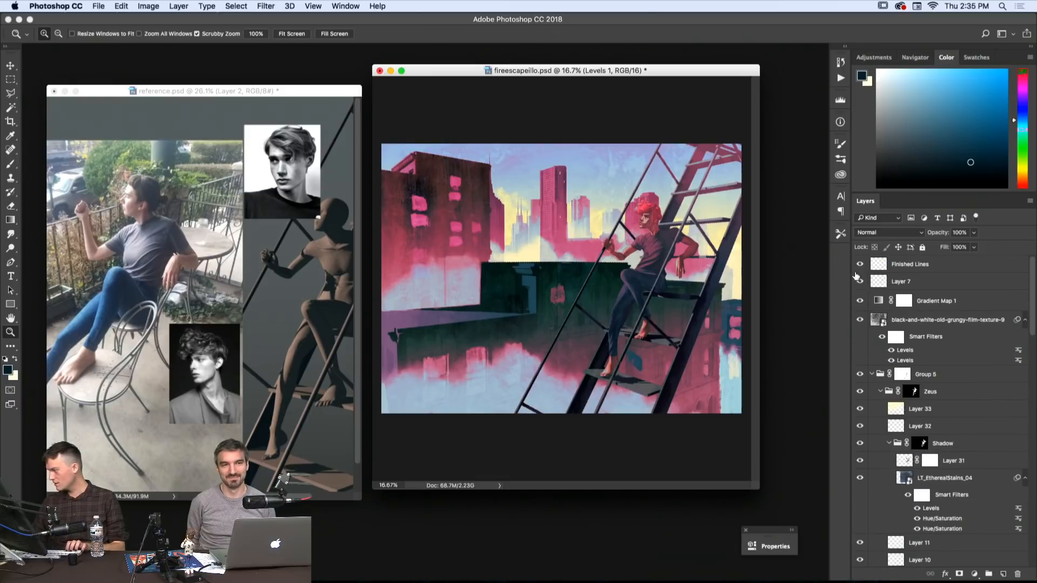
click(886, 281)
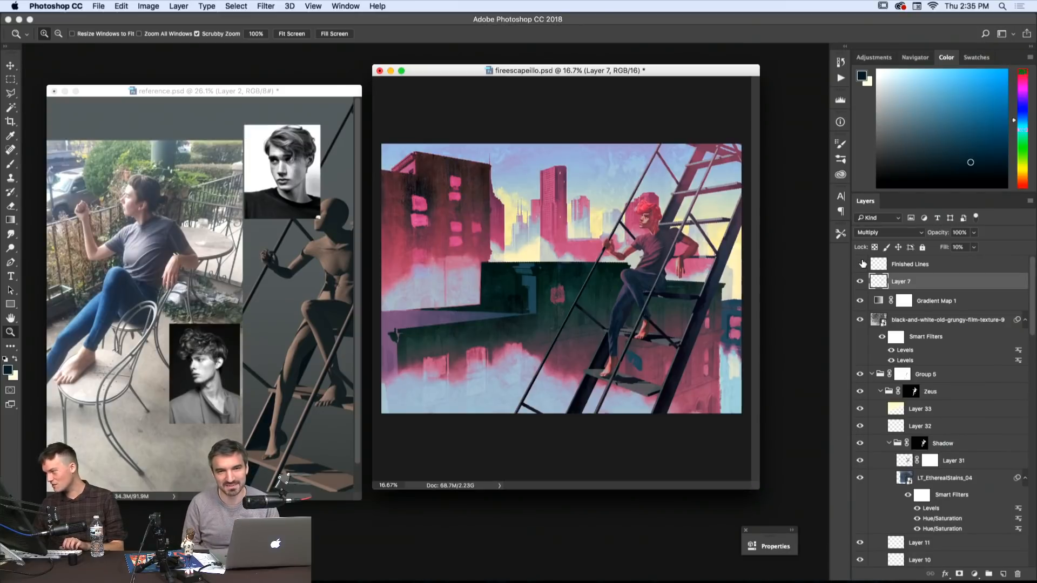
drag(648, 207, 718, 255)
click(859, 265)
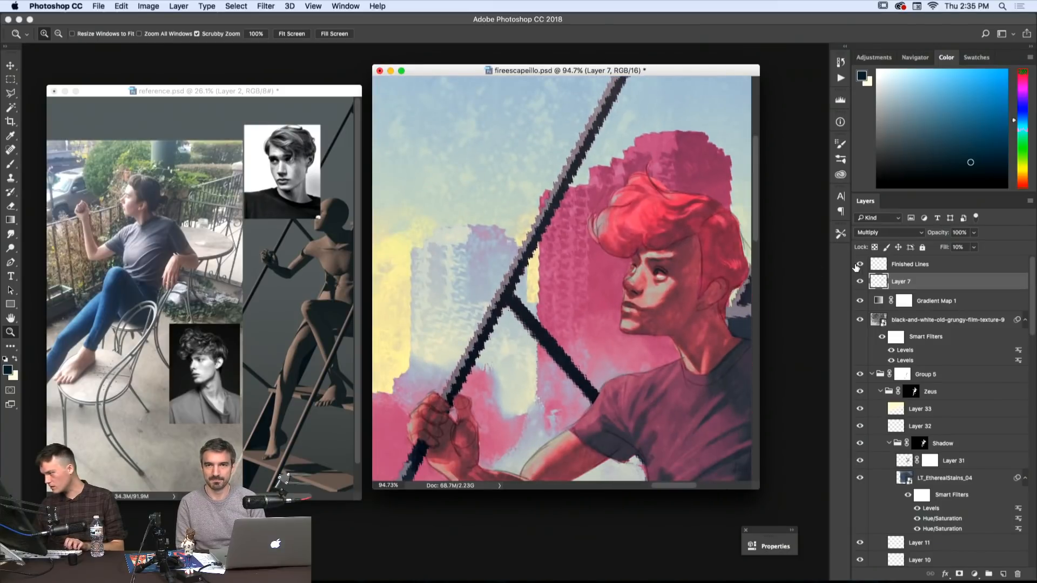
click(859, 265)
click(857, 266)
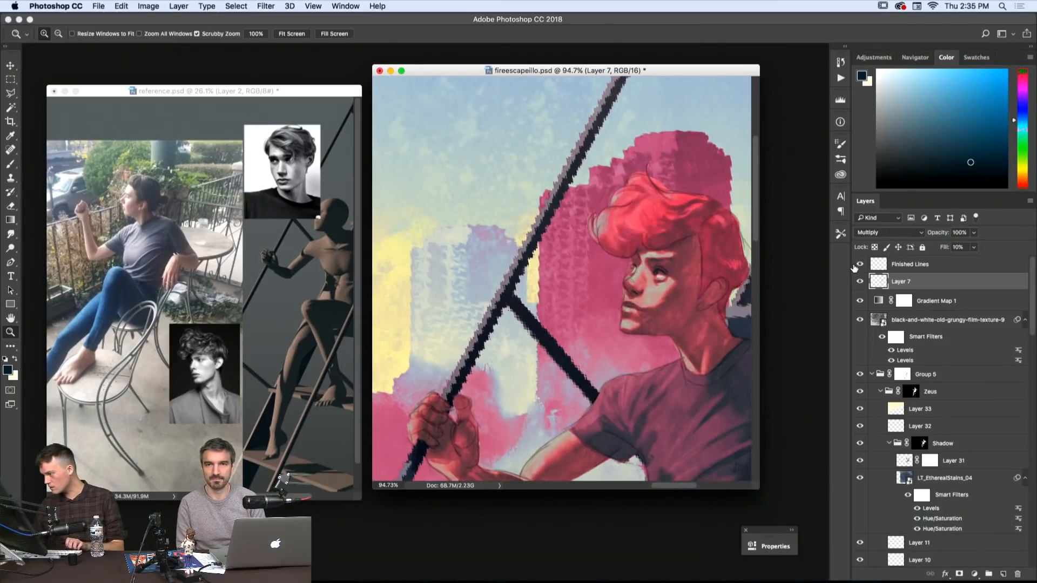
alt+click(575, 314)
alt+click(575, 314)
alt+click(576, 314)
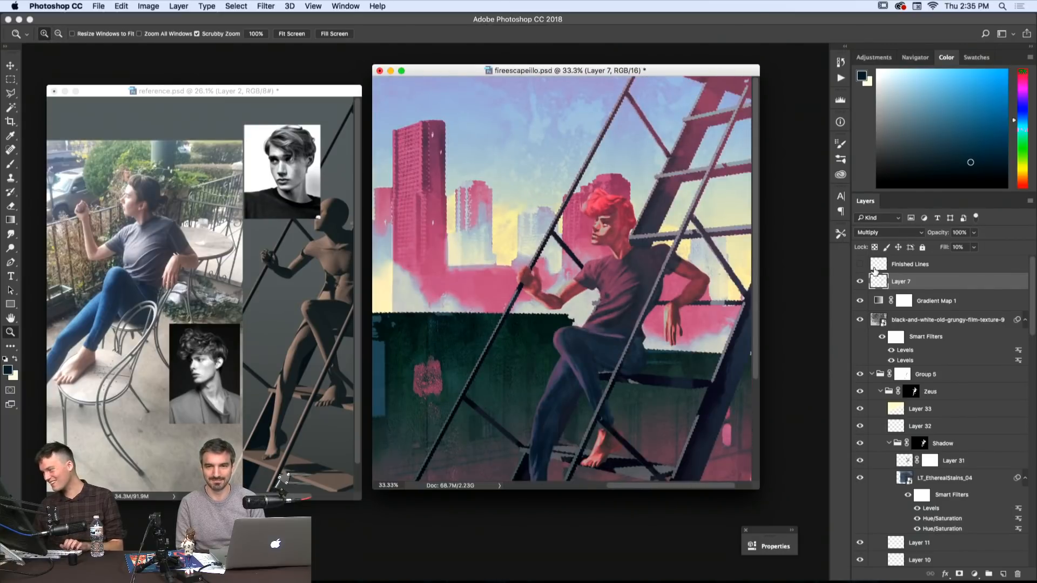
click(858, 265)
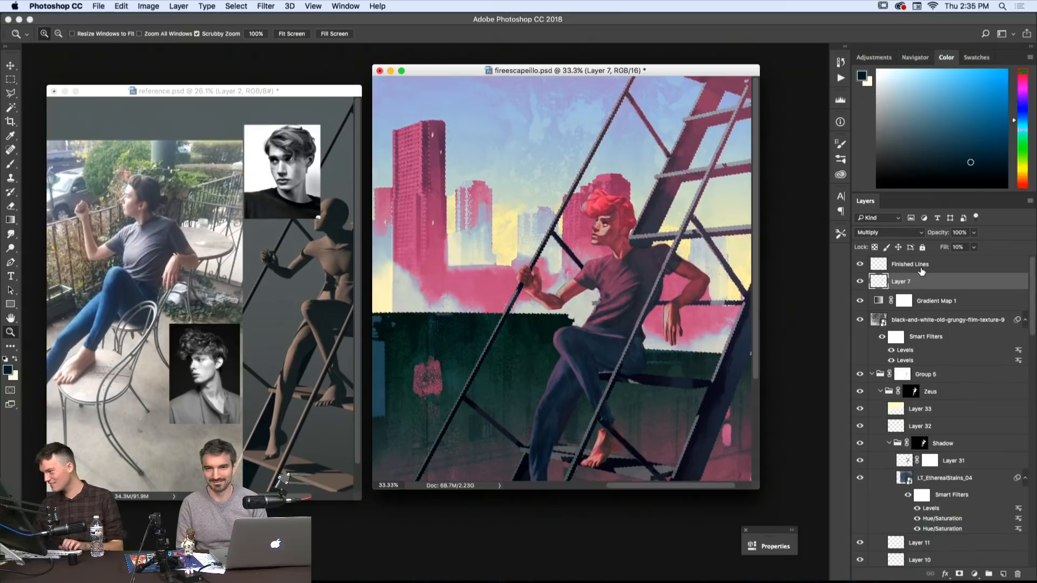
- Fill the line work on the Finished Lines layer with a dark blue foreground color at 100% opacity, preserving transparency
click(918, 270)
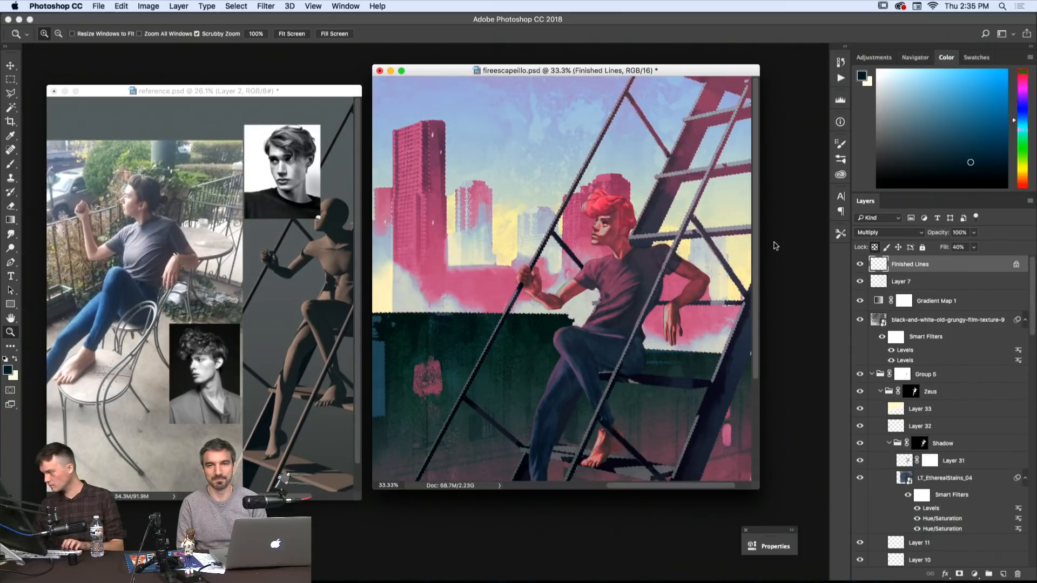
click(975, 135)
key(shift+BackSpace)
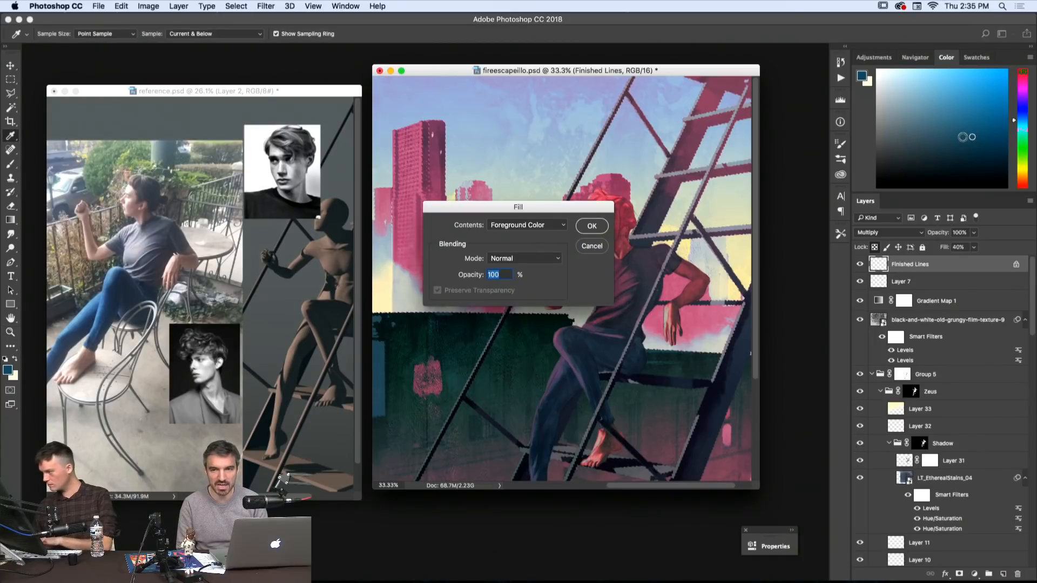
key(Return)
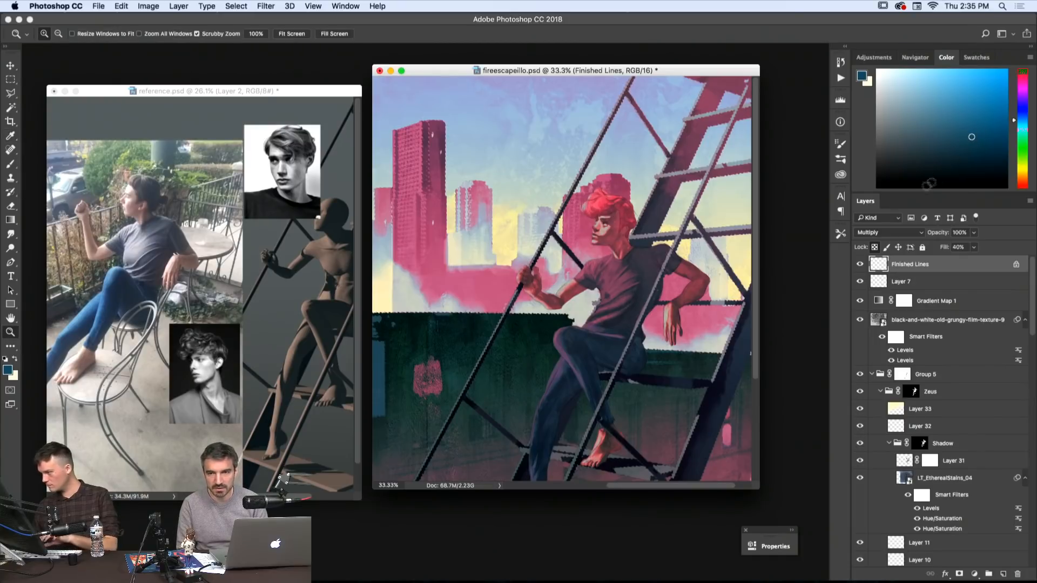
- Move the Finished Lines layer and Layer 7 together below the grungy film texture, directly above Group 5
shift+click(897, 280)
drag(897, 281, 907, 370)
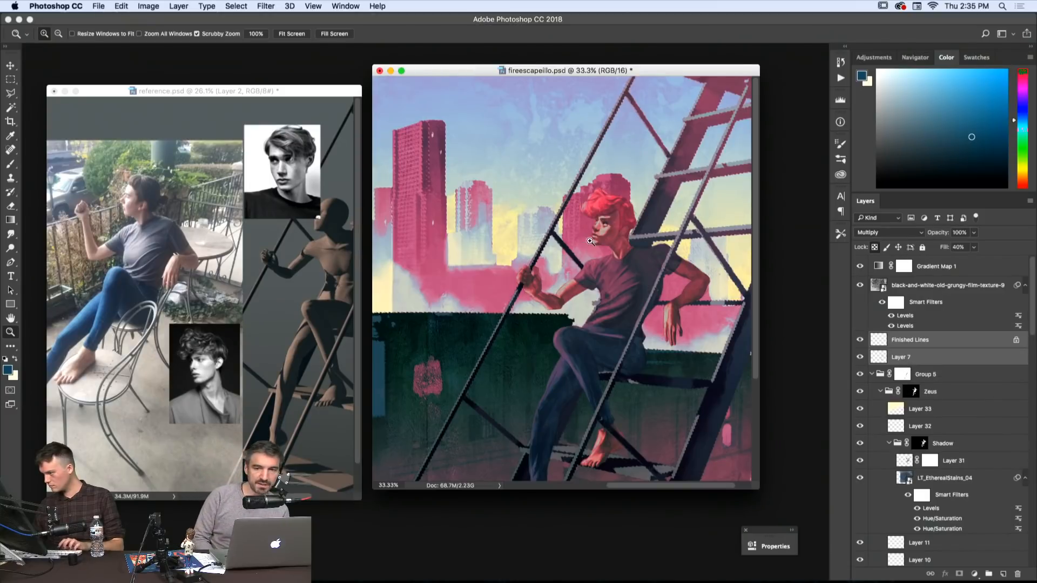
alt+click(608, 248)
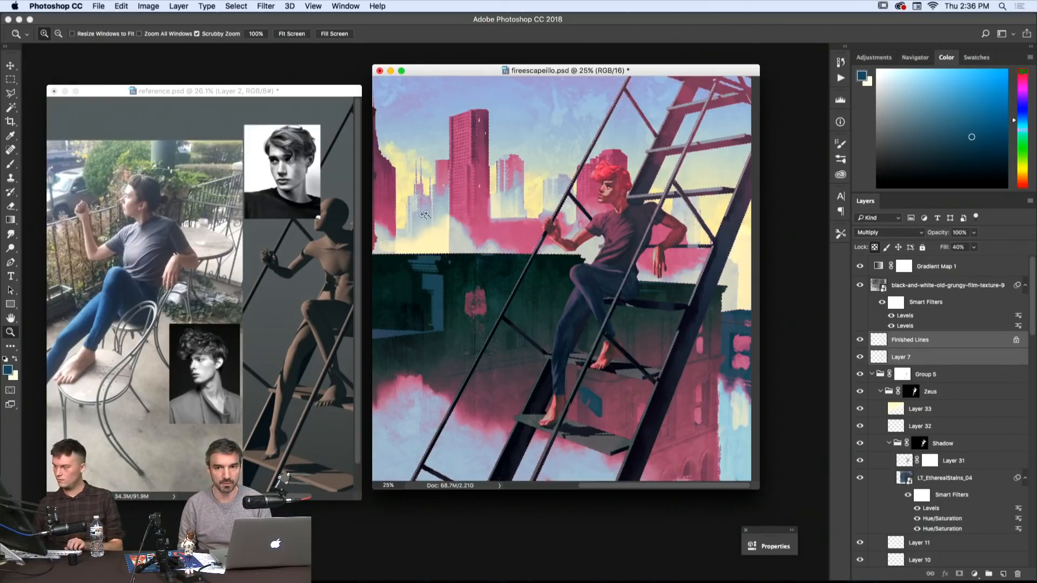
- Examine the figure's head up close and identify the hair color layer by hiding and showing Layer 9
click(638, 183)
click(638, 184)
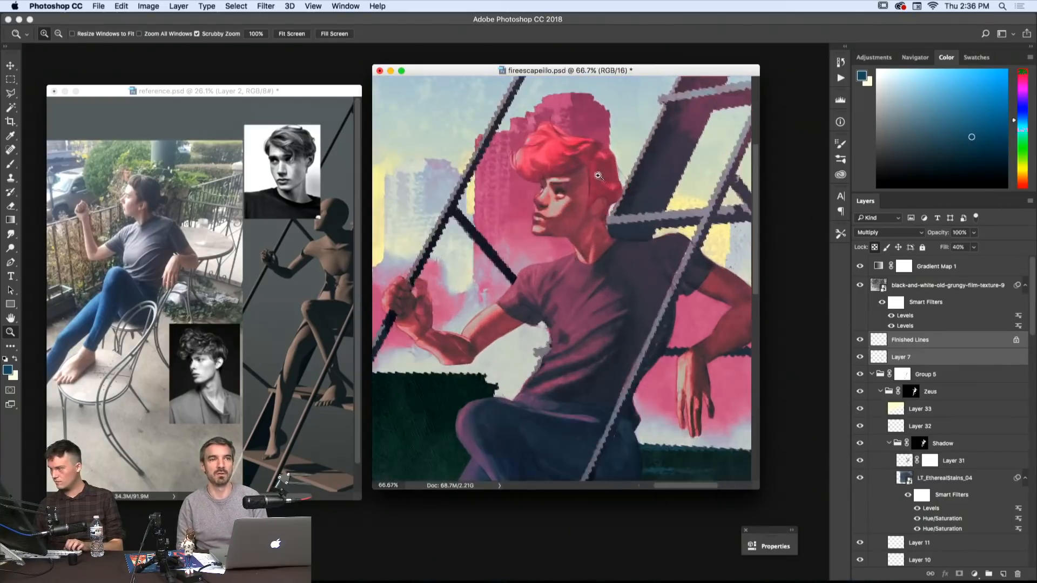
click(596, 177)
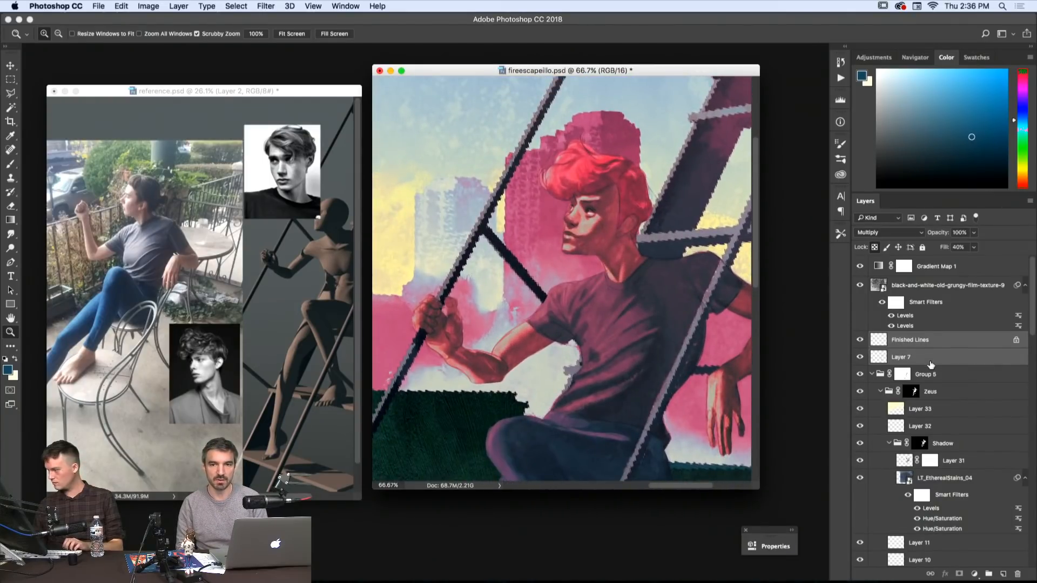
click(907, 346)
click(907, 358)
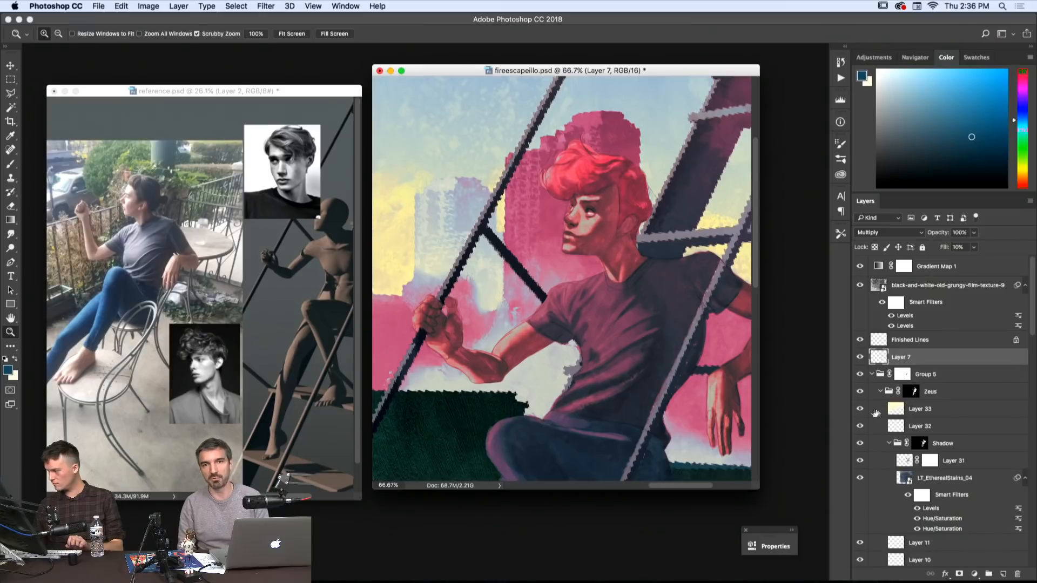
drag(599, 212, 614, 220)
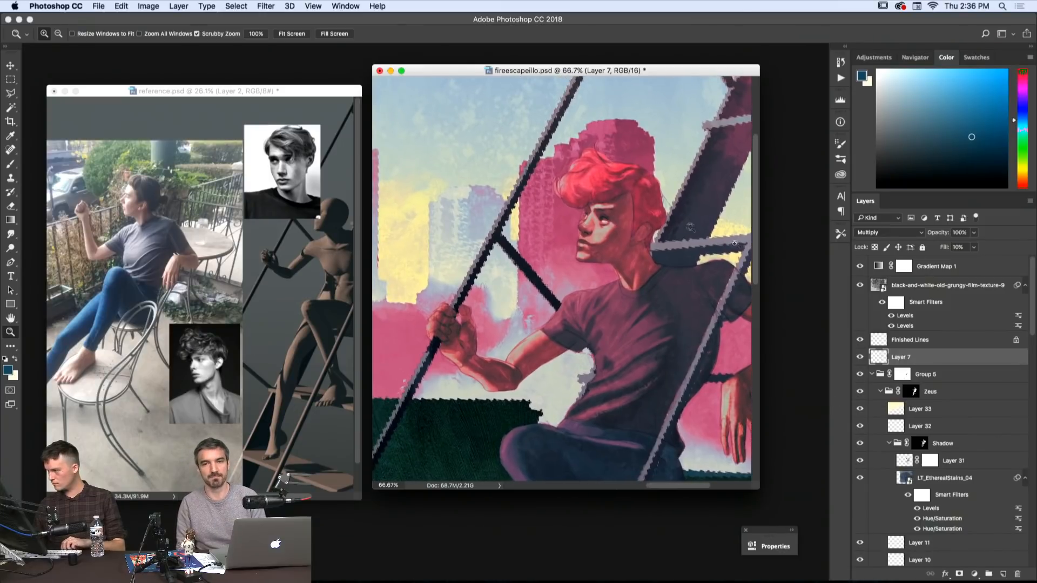
click(903, 409)
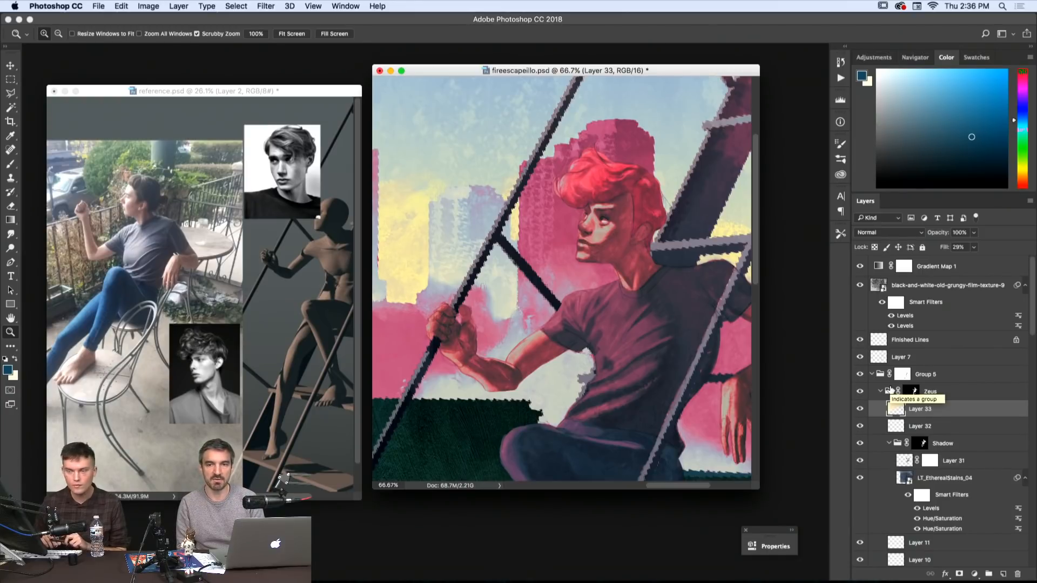
click(970, 446)
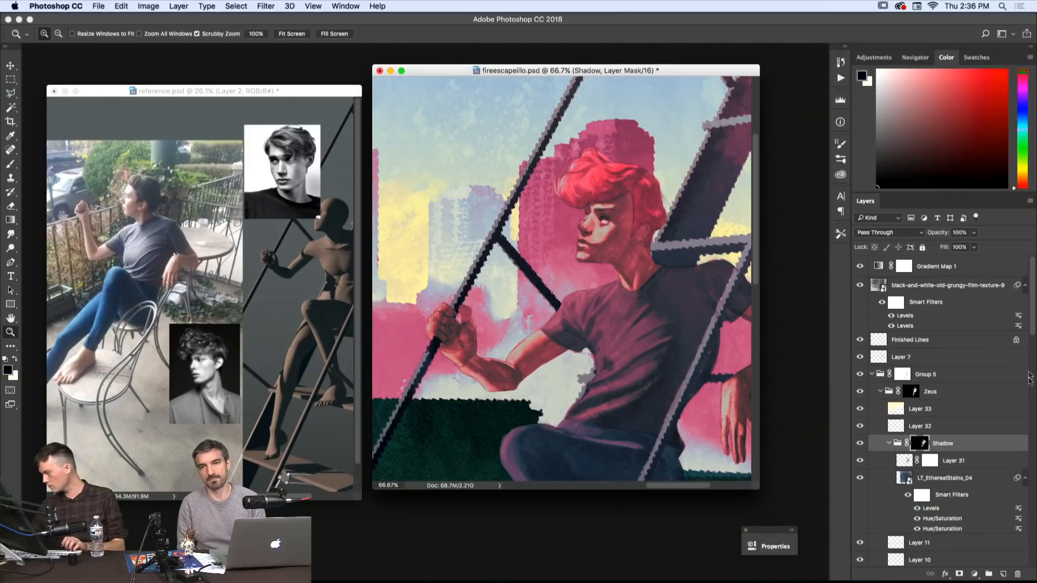
drag(1031, 336, 1030, 384)
click(861, 368)
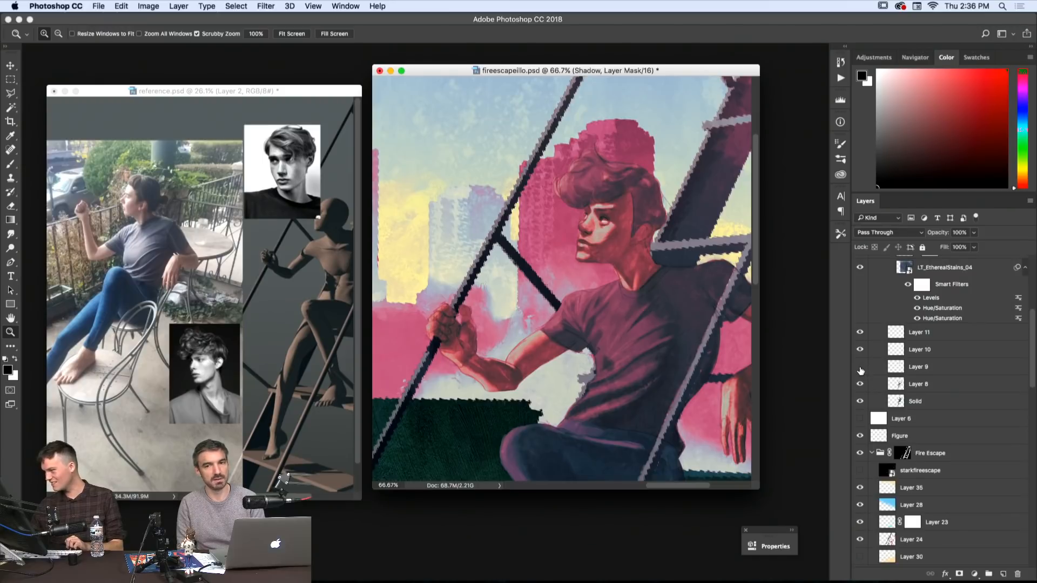
click(861, 369)
- Recolor the hair on Layer 9 with Hue/Saturation, using Hue +170 and Saturation +64, and check it in the whole illustration
click(905, 368)
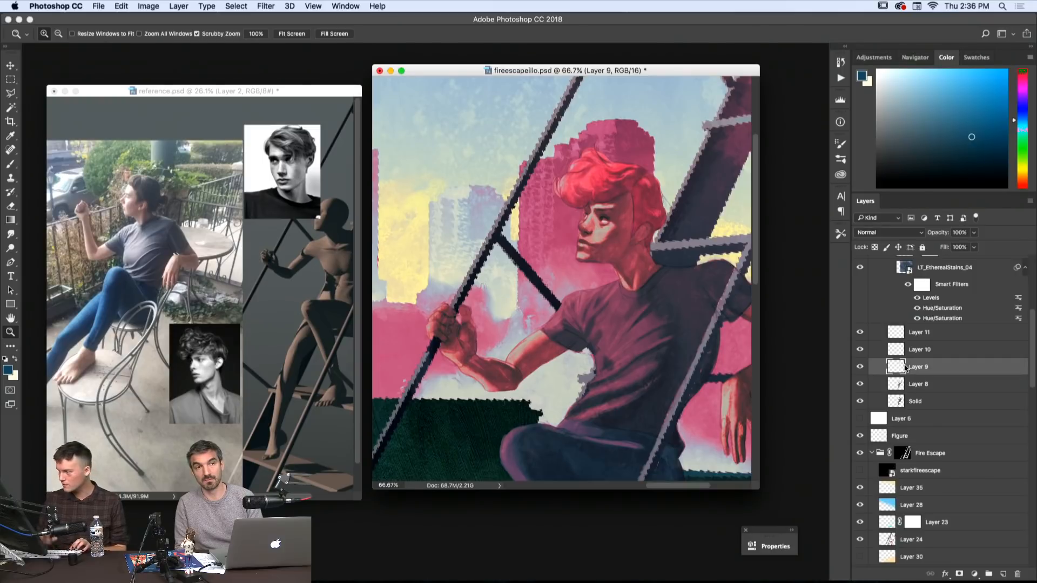
key(super+u)
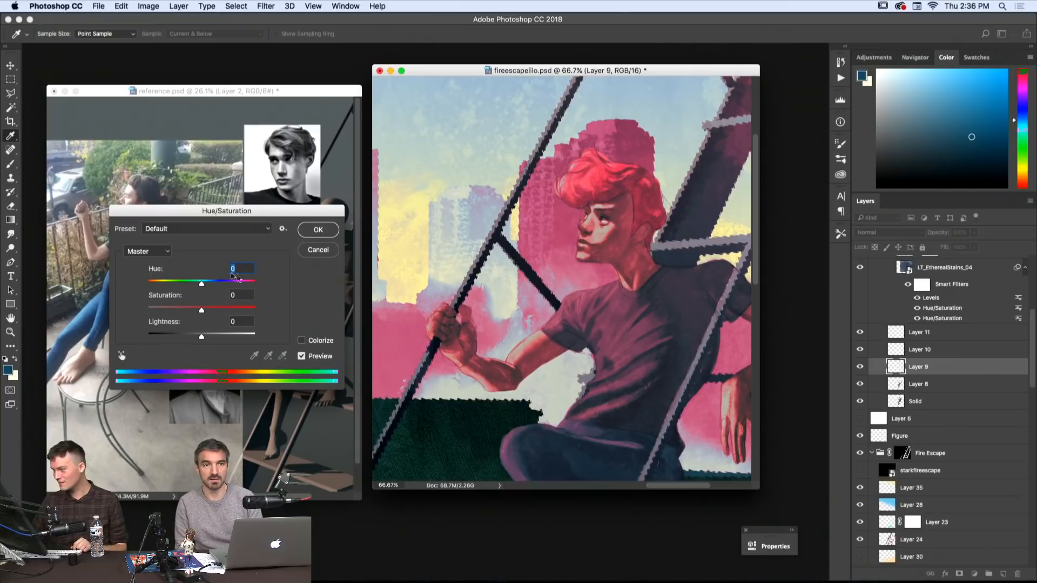
drag(201, 284, 258, 293)
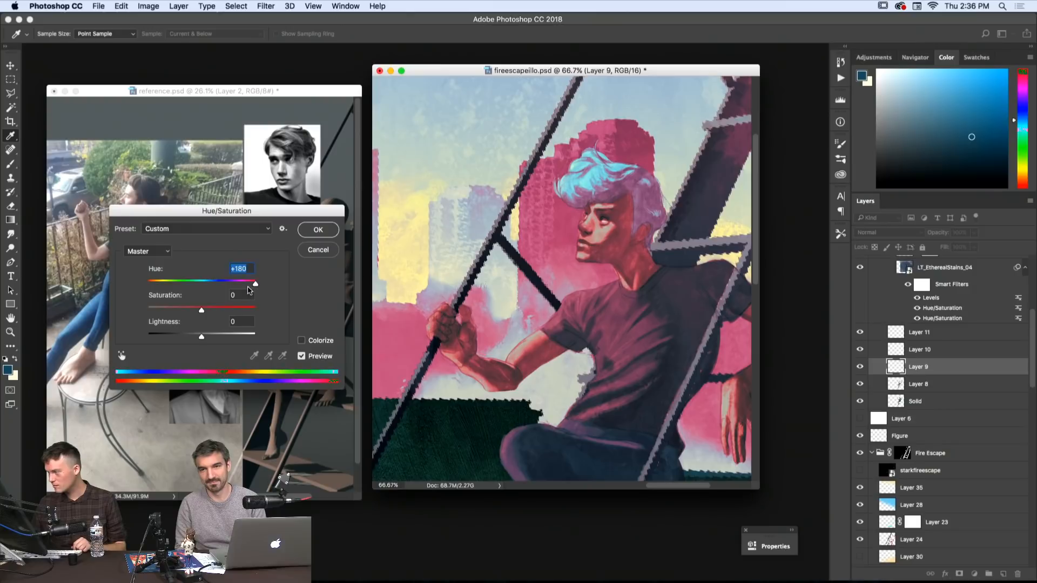
drag(258, 289, 255, 287)
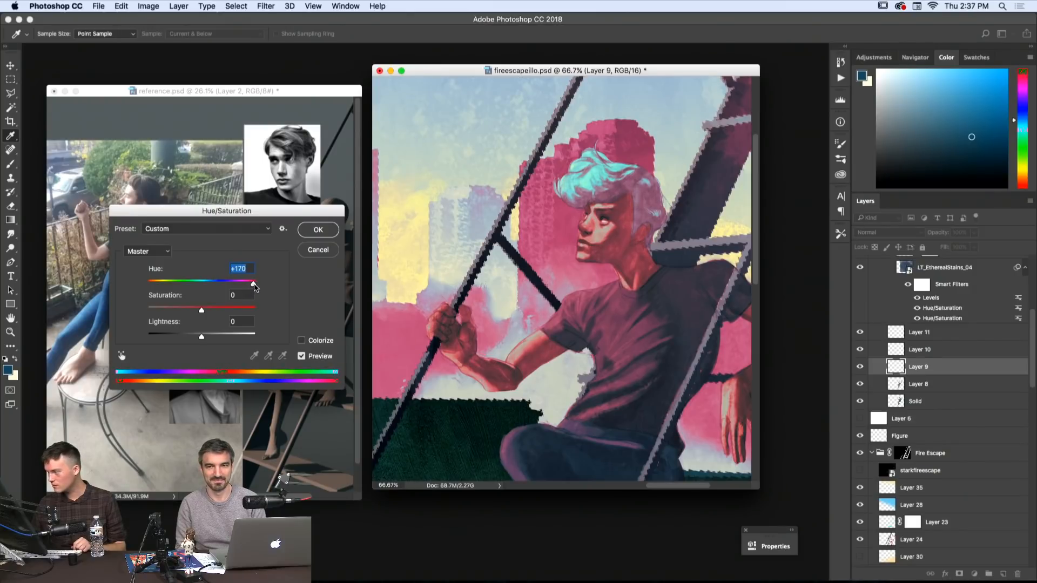
drag(204, 309, 236, 312)
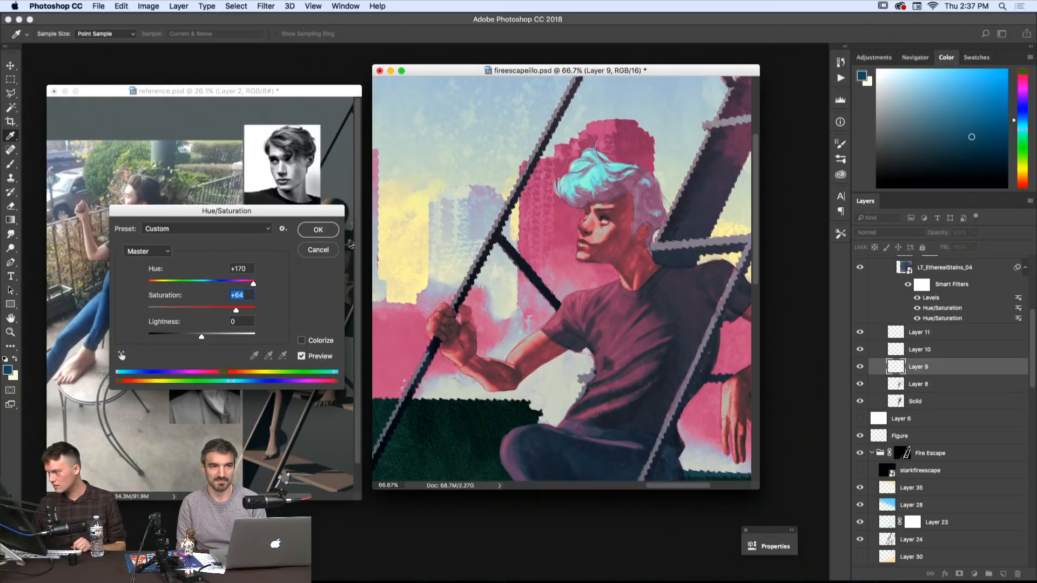
click(318, 230)
key(z)
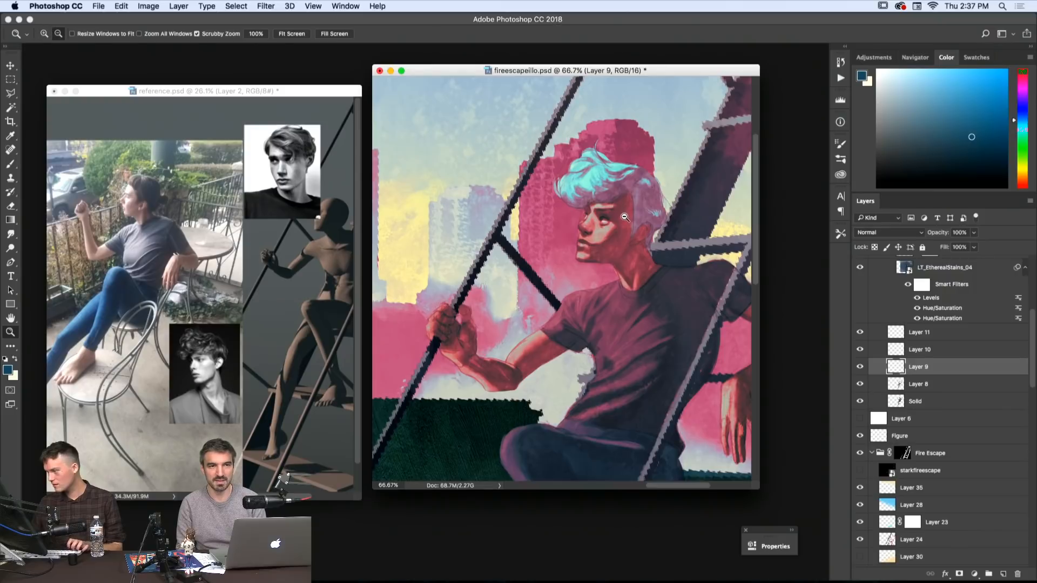
alt+click(626, 217)
alt+click(625, 217)
alt+click(690, 224)
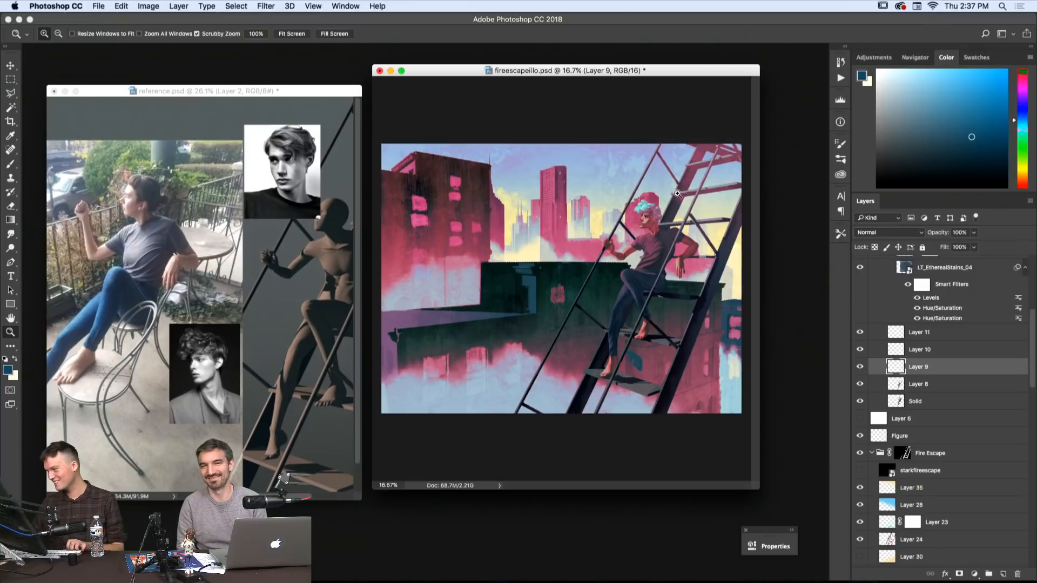
right_click(917, 363)
right_click(949, 365)
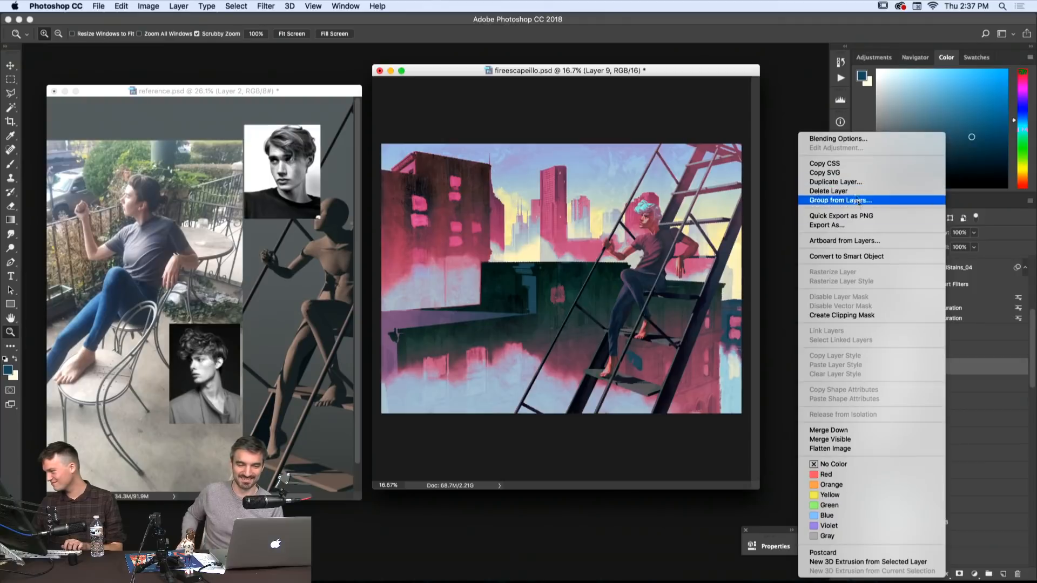
click(1009, 366)
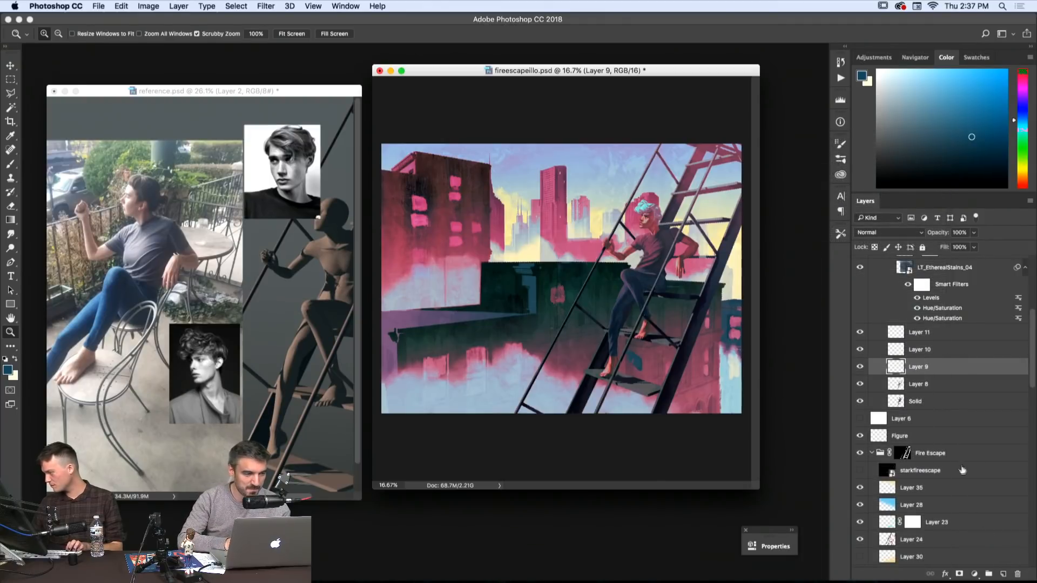
- Add a new layer directly above Layer 9 and clip it to that layer
key(super+shift+n)
key(Return)
right_click(911, 373)
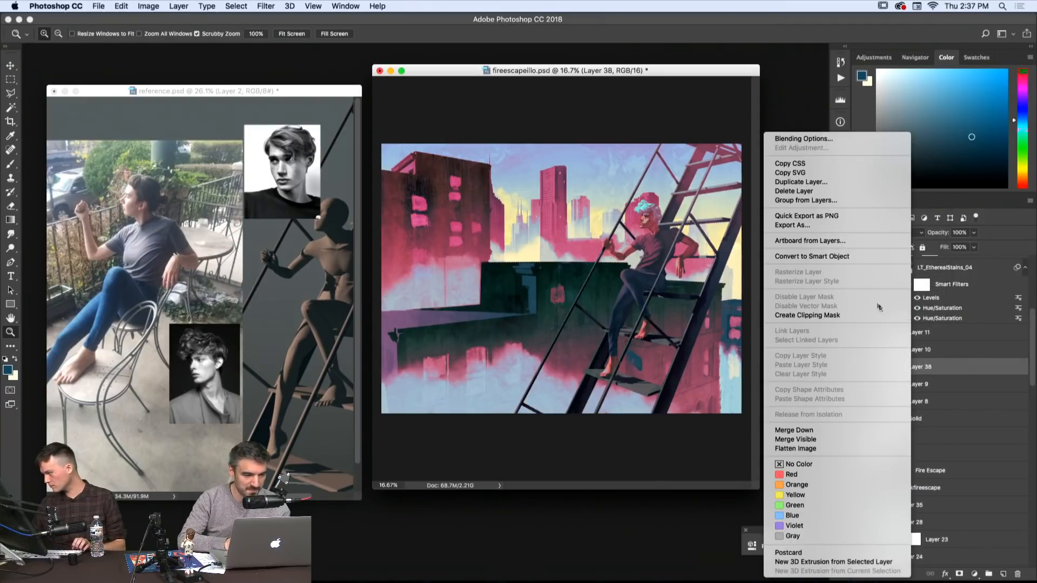
click(880, 316)
- Set the foreground color to a vivid pink with the Gradient tool active
key(g)
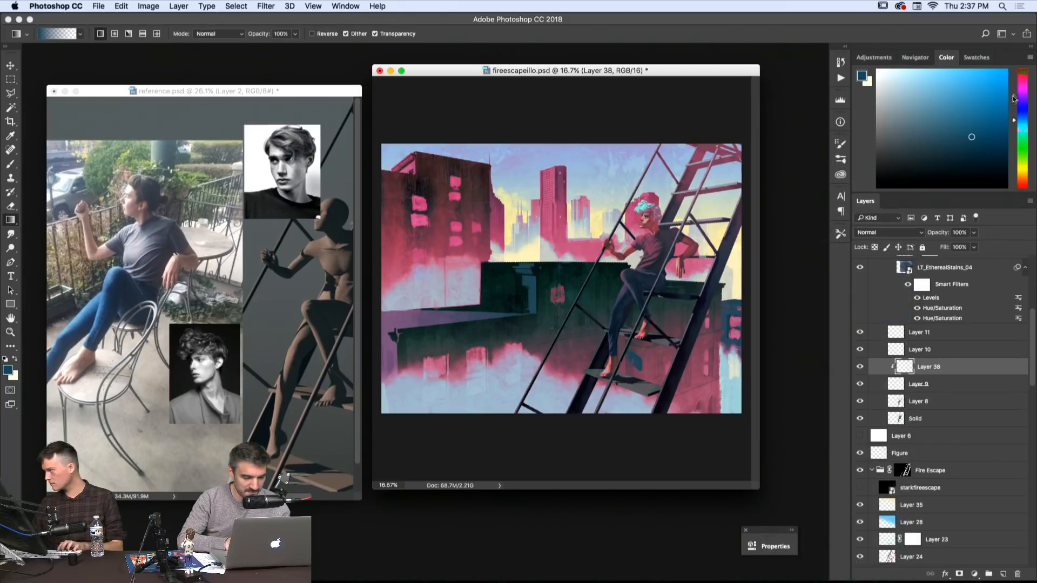
click(1021, 79)
drag(983, 82, 996, 77)
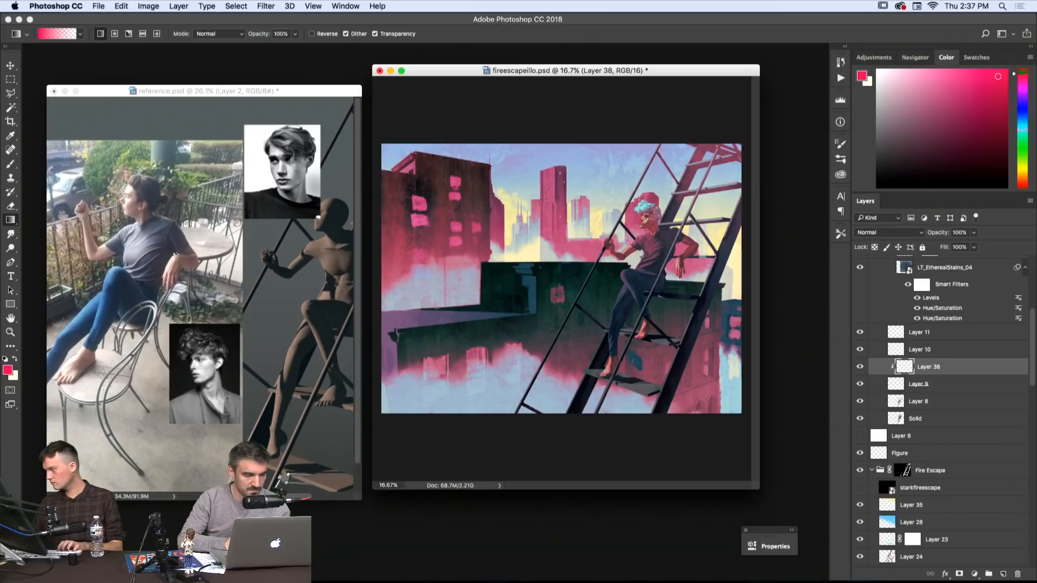
- Try a pink gradient across the figure's hair on the clipped layer, and undo it
drag(651, 218, 658, 200)
drag(657, 234, 651, 194)
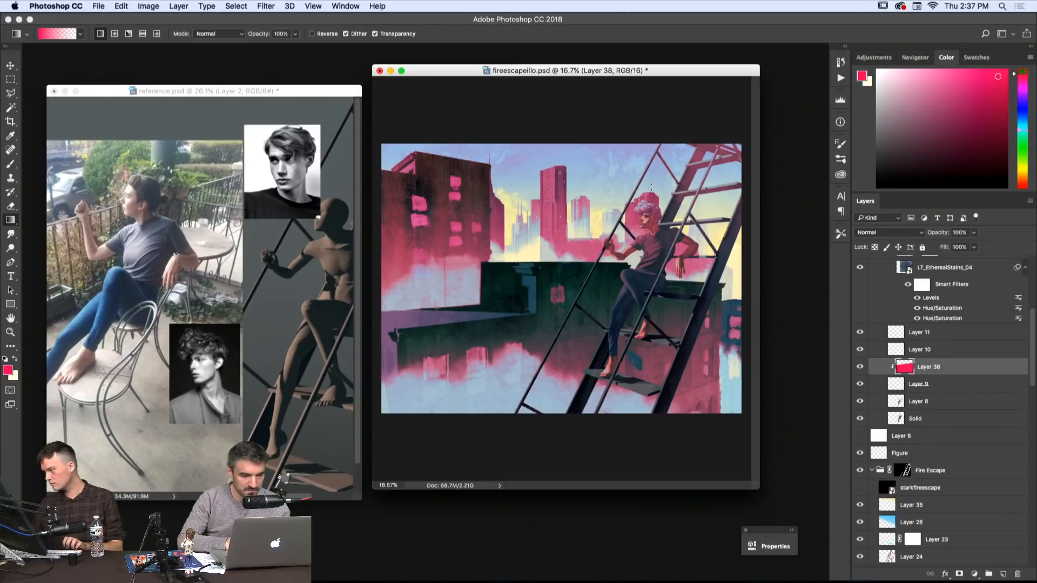
key(super+z)
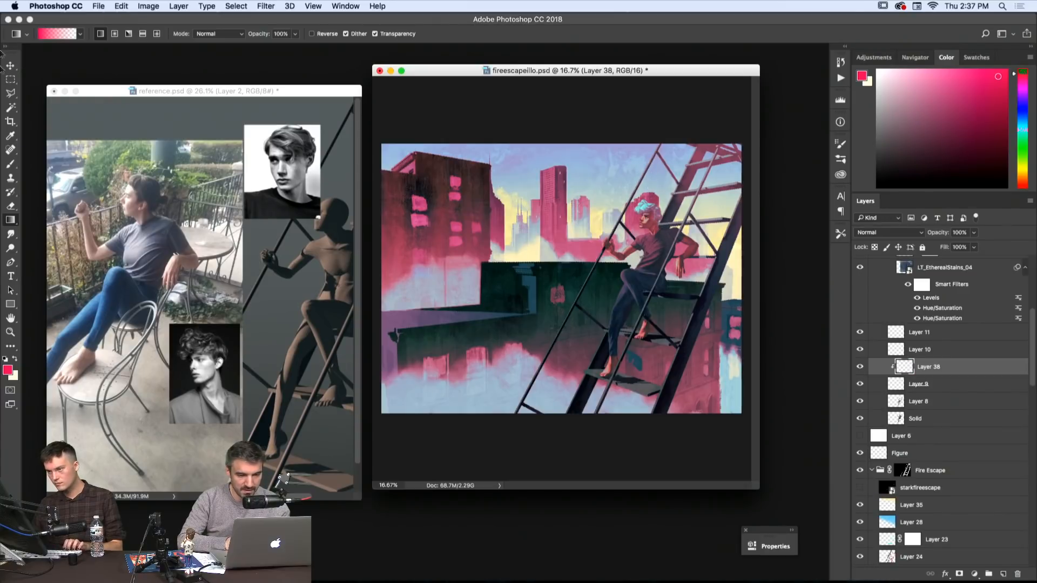
click(45, 34)
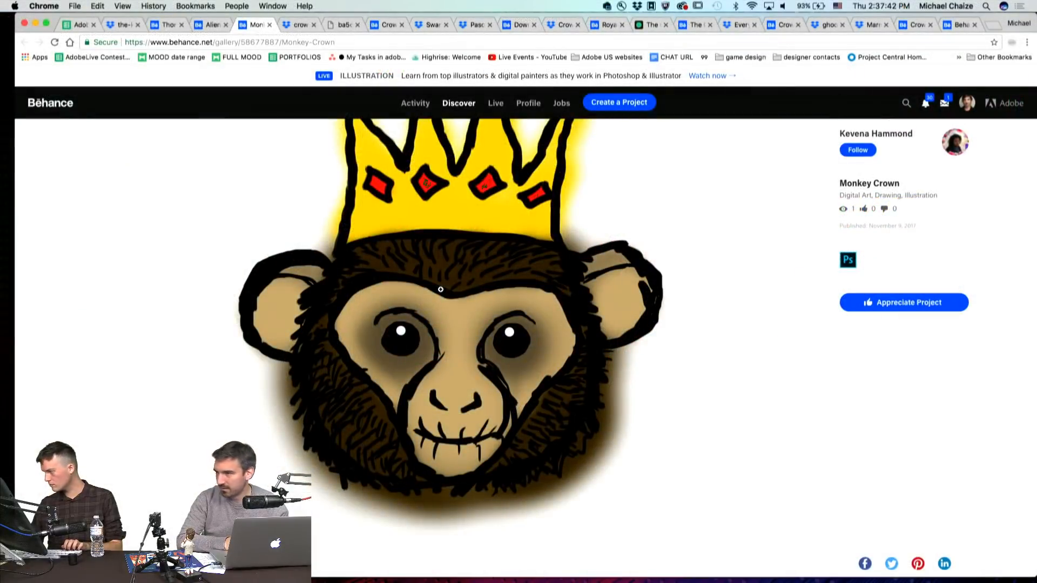
- Switch to Behance in Chrome and examine the Monkey Crown illustration from the crown to the chin
scroll(440, 290, up, 3)
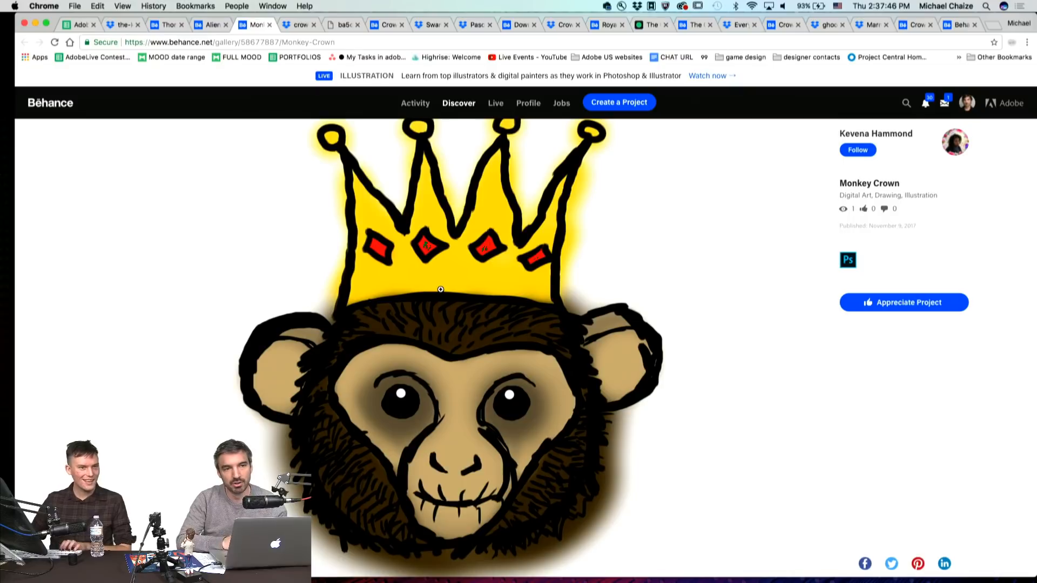
scroll(678, 335, down, 2)
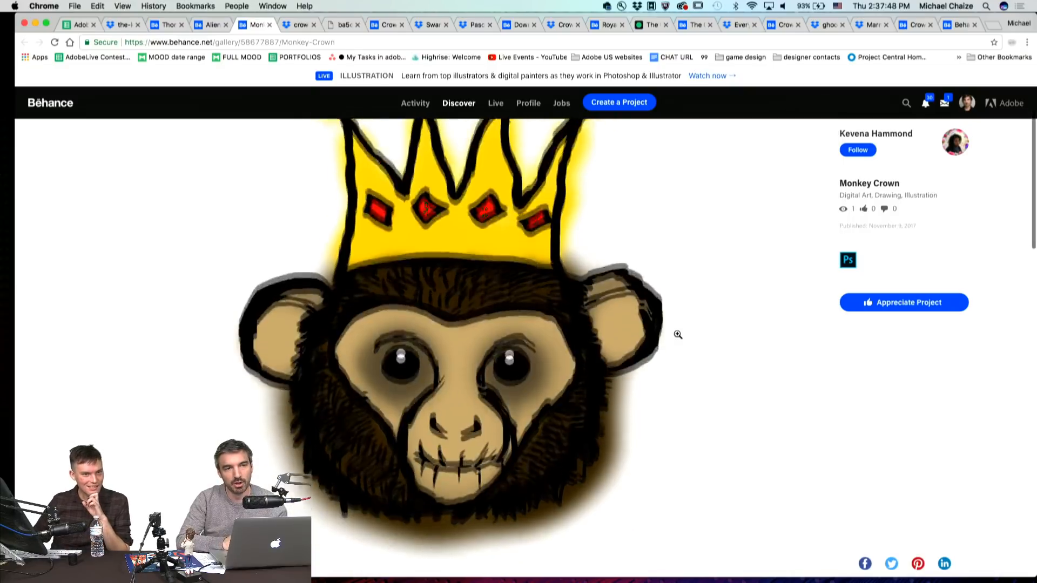
scroll(678, 335, up, 1)
scroll(677, 335, down, 2)
scroll(678, 335, up, 1)
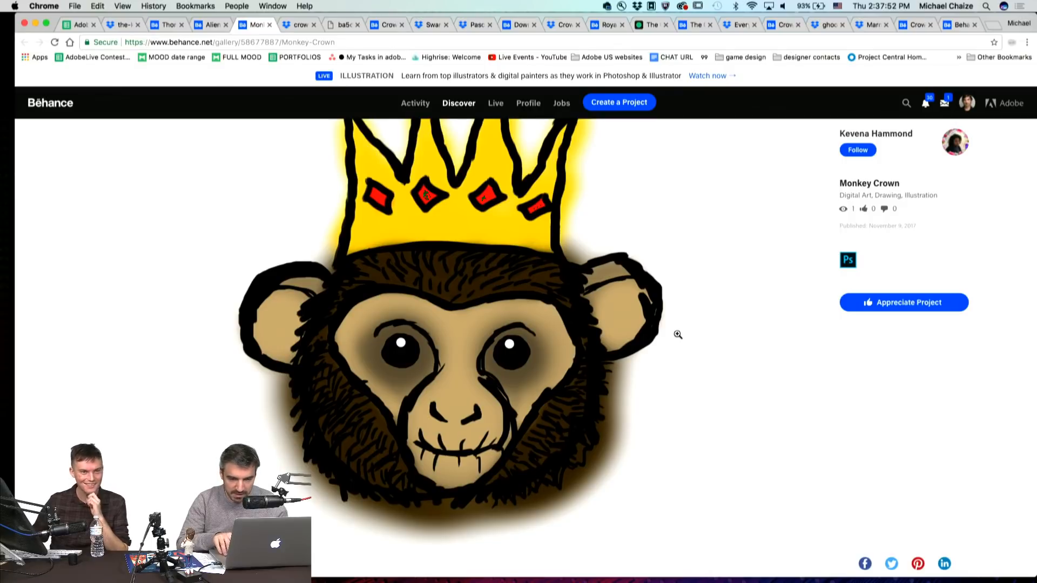
scroll(678, 334, up, 1)
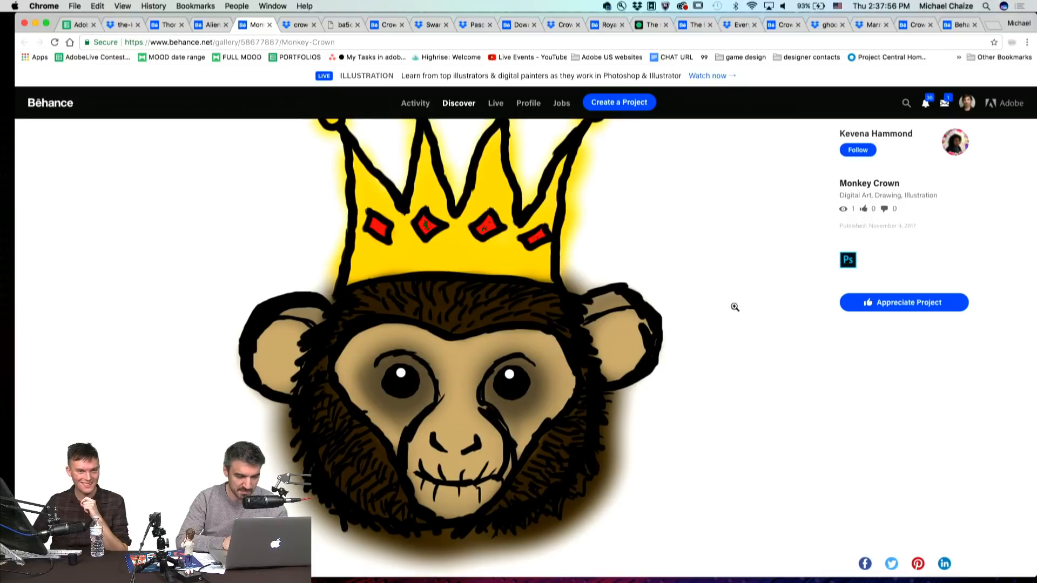
- Go to the Alien from Crowns project, view its artwork enlarged and close the enlarged view
key(ctrl+shift+Tab)
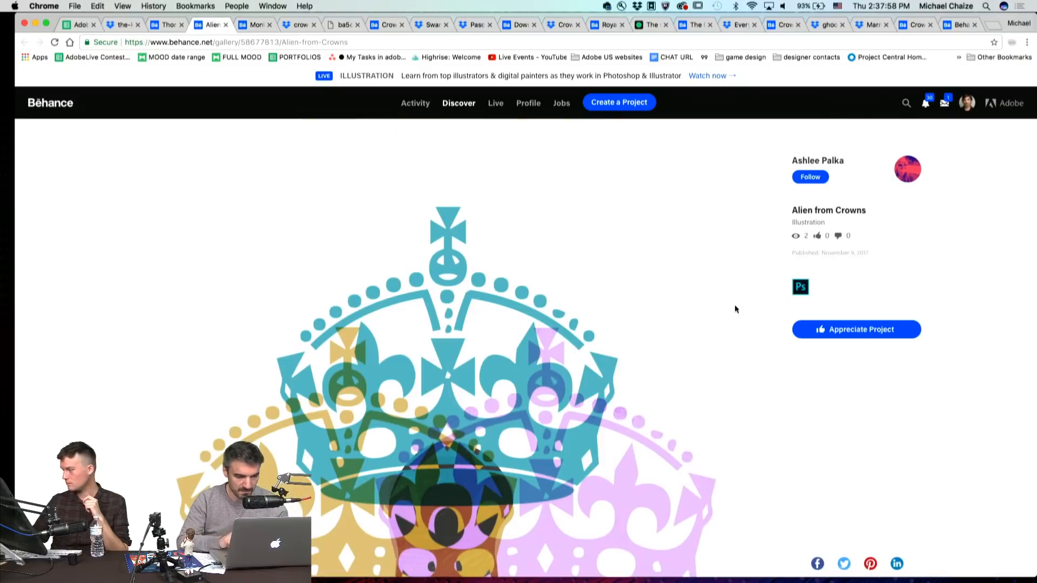
scroll(735, 306, down, 1)
click(618, 454)
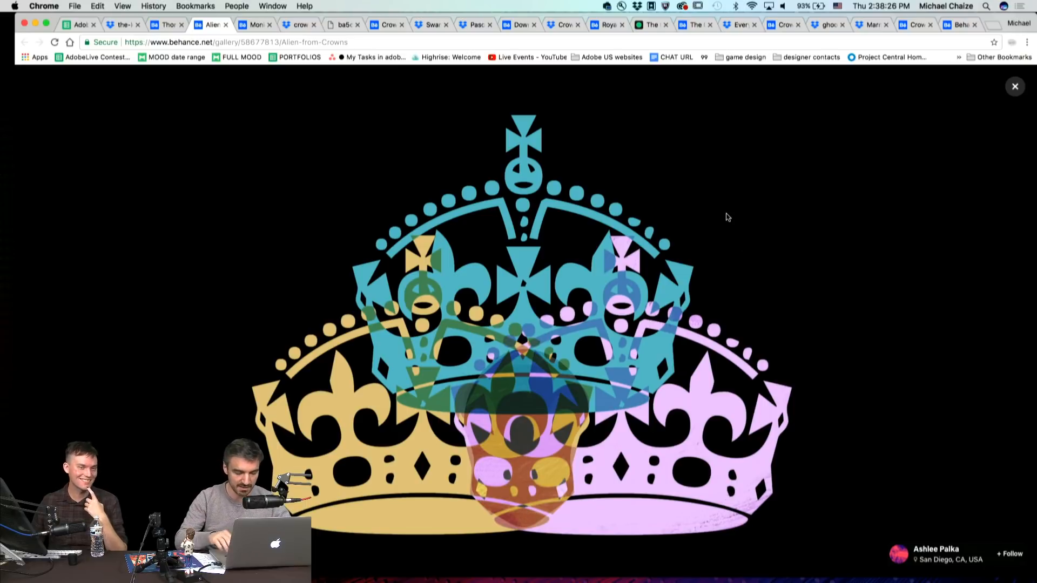
click(1015, 86)
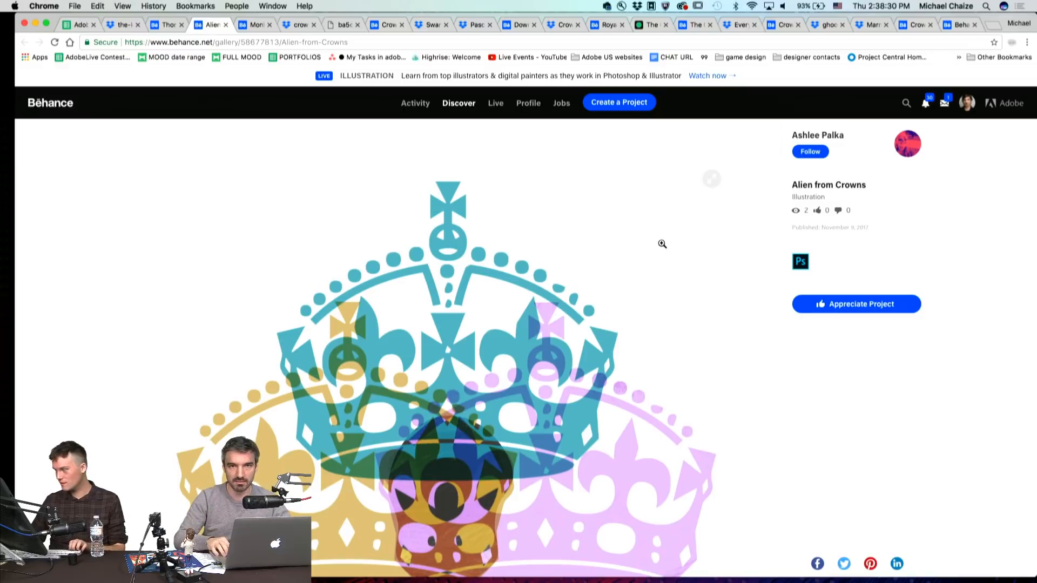
- Go to the Thornes project, view the blue skull artwork enlarged and close the enlarged view
key(super+alt+Left)
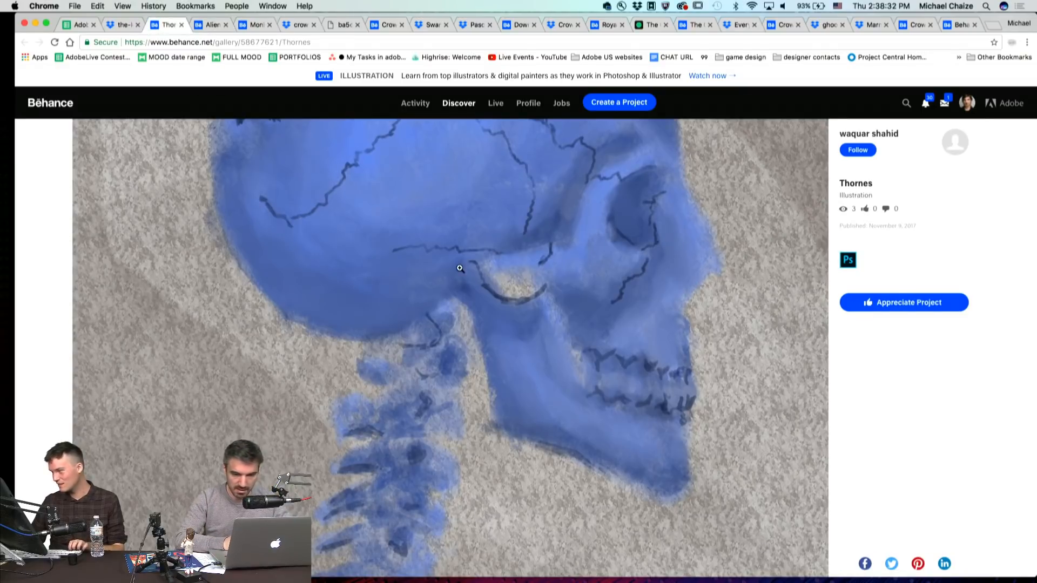
click(460, 269)
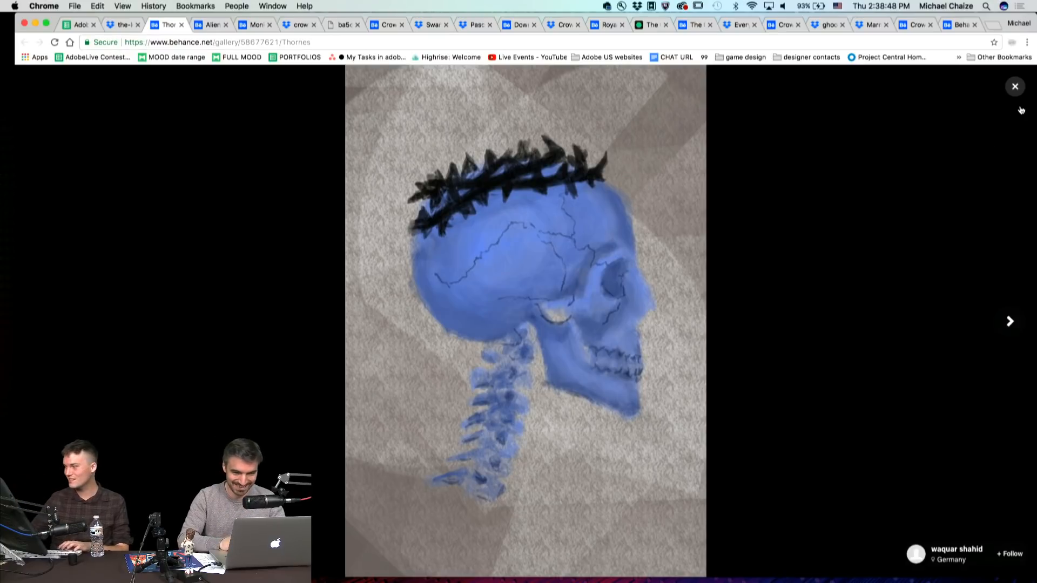
click(1013, 86)
key(ctrl+shift+Tab)
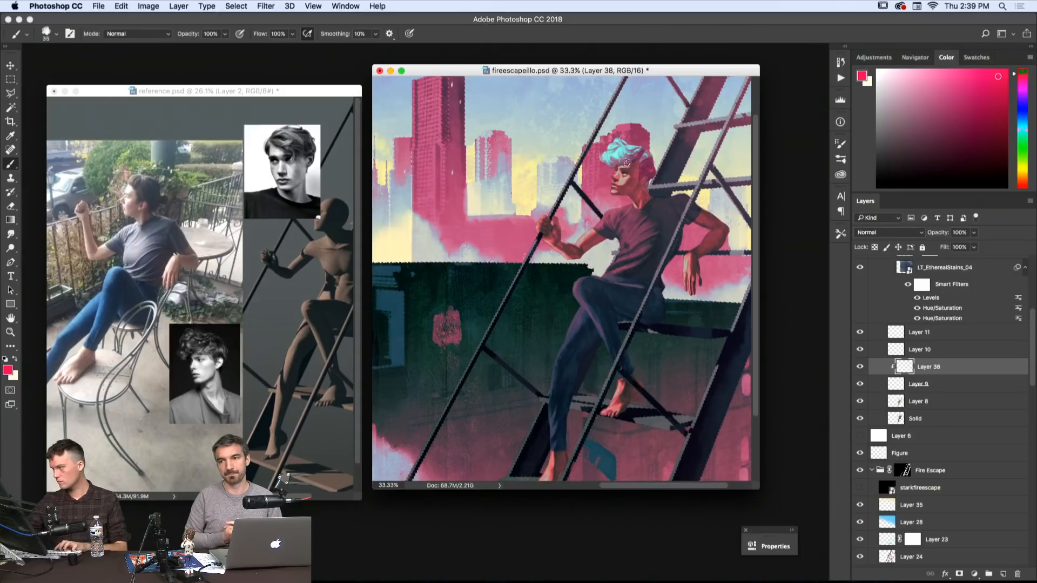
- In Photoshop, paint vivid pink into the back of the figure's hair on the clipped layer and smudge it at 25% strength
key(r)
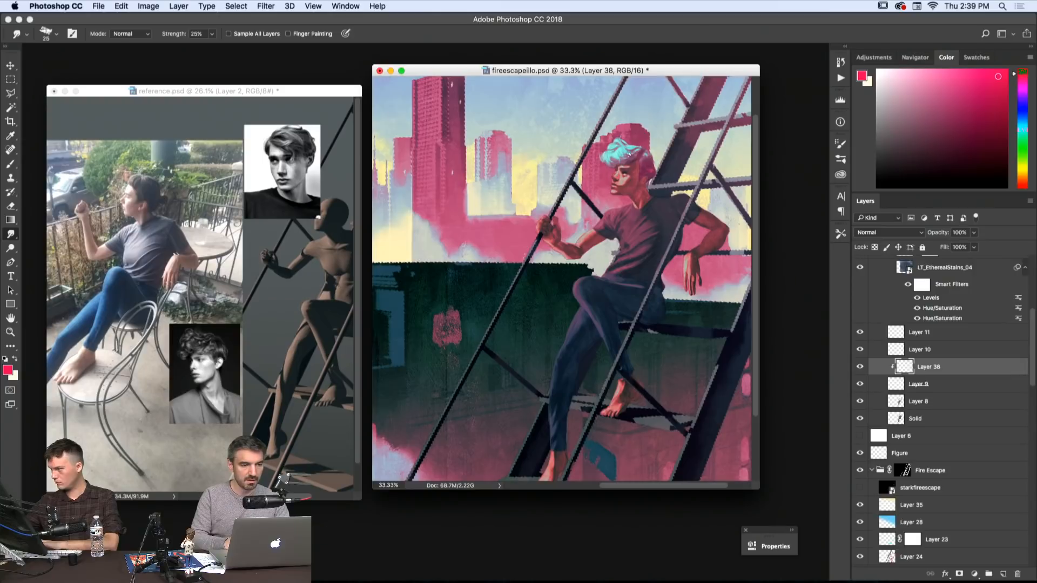
key(b)
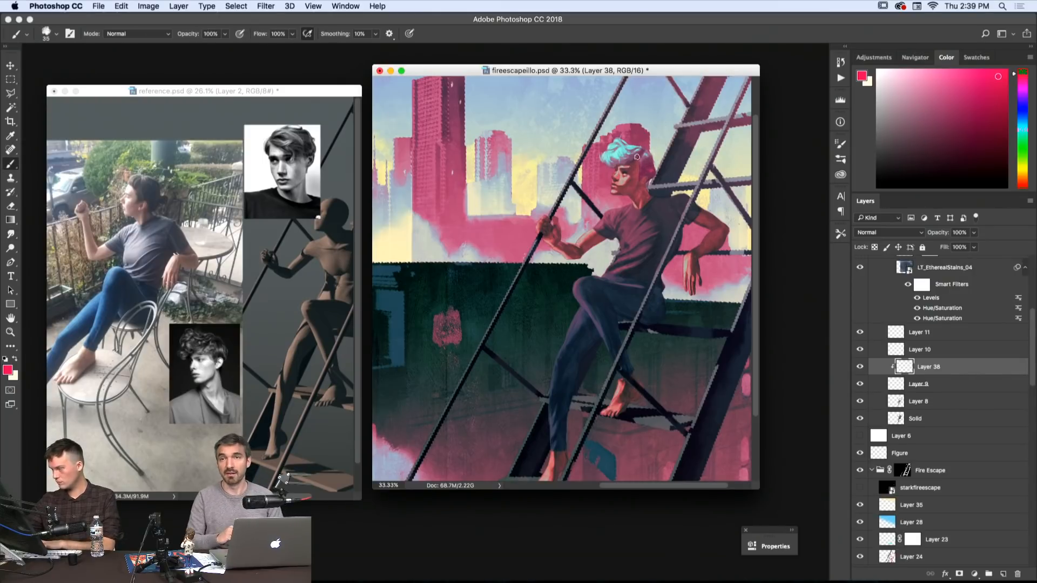
key(bracketright)
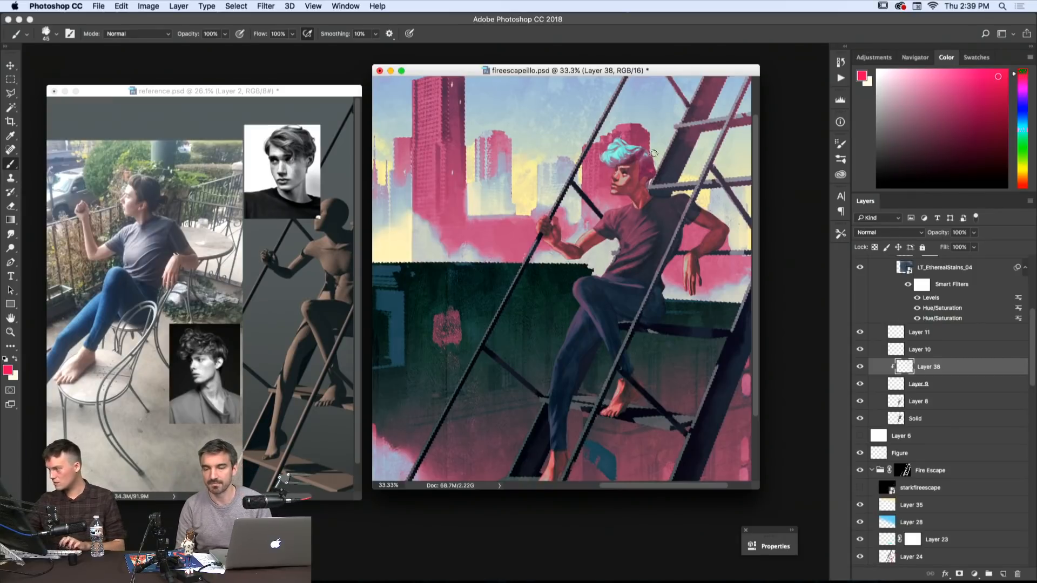
key(r)
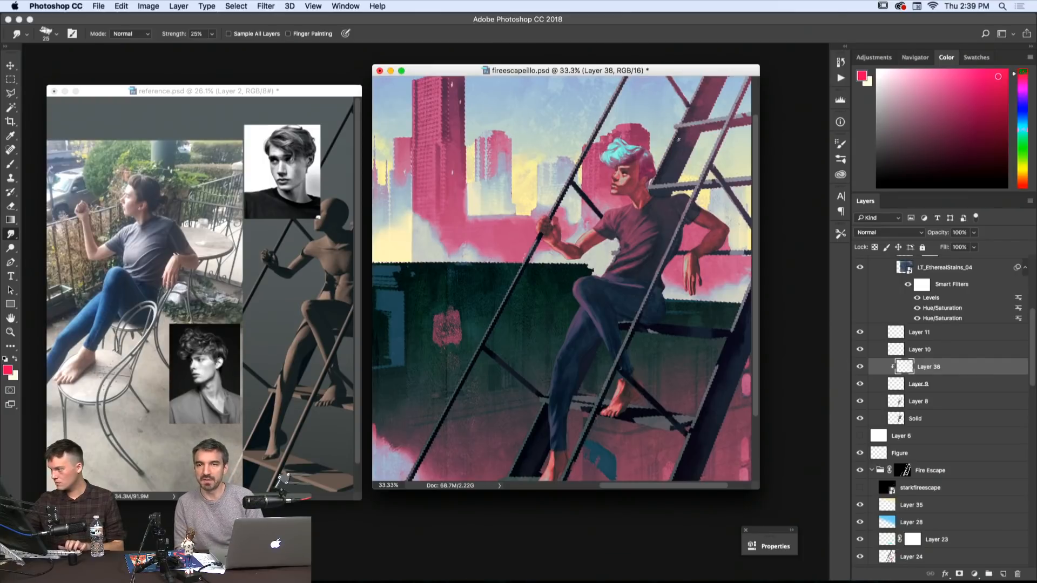
- Refine the pink in the figure's hair with the Eraser at size 30 and check the whole illustration
key(e)
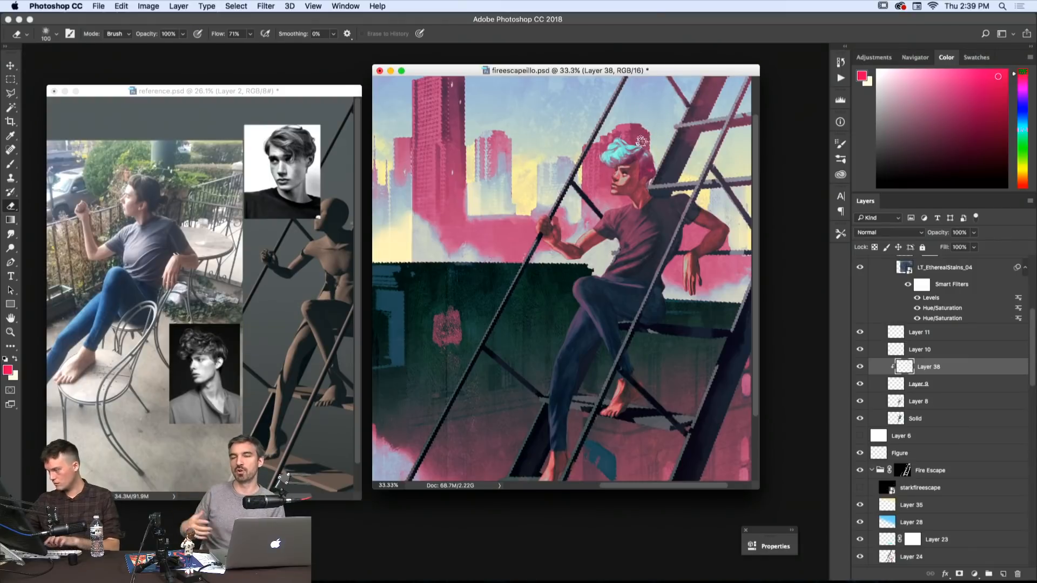
key(bracketleft)
key(bracketleft)
key(bracketleft)
key(bracketleft)
key(bracketleft)
key(bracketleft)
key(bracketleft)
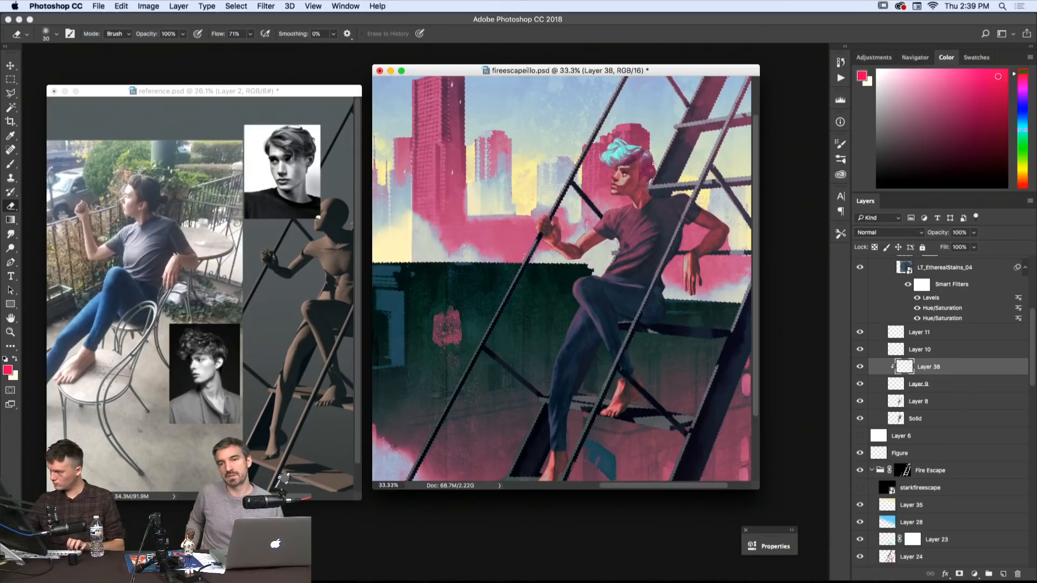
key(z)
alt+click(684, 147)
alt+click(689, 147)
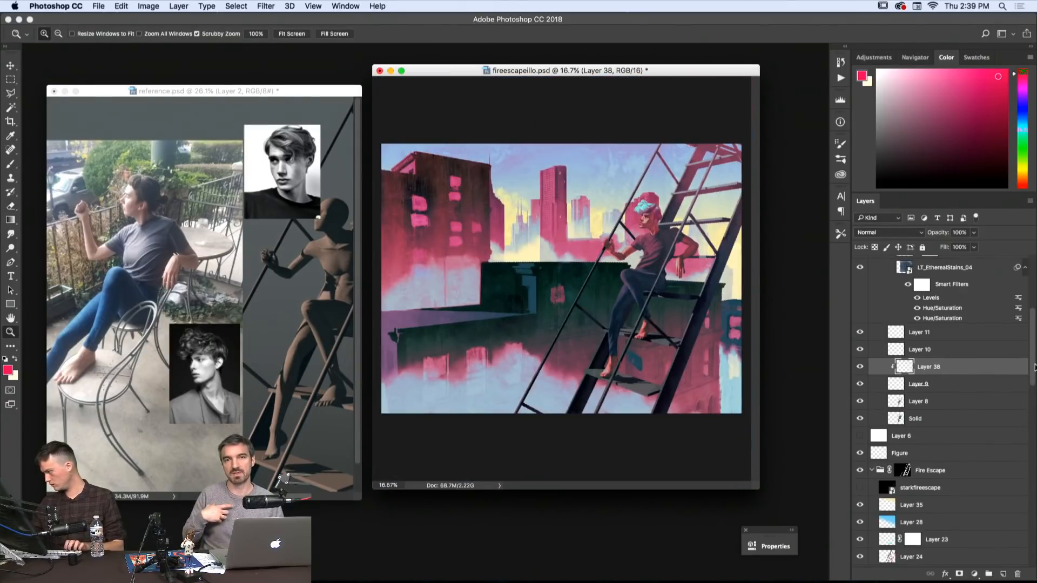
- Add a new layer at the top of the Zeus group, directly above Layer 33
scroll(1032, 370, up, 3)
click(953, 292)
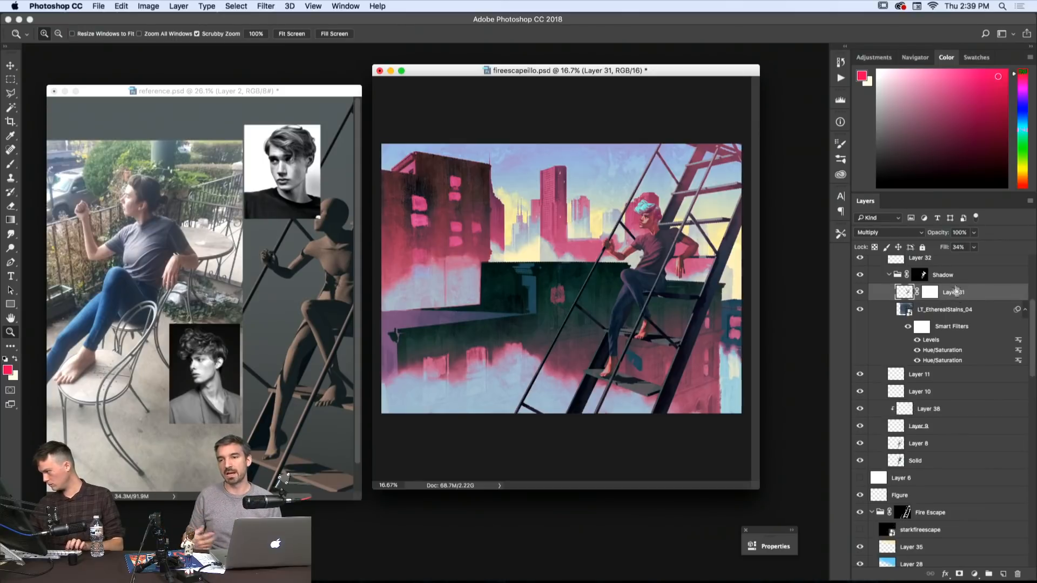
scroll(1032, 297, up, 4)
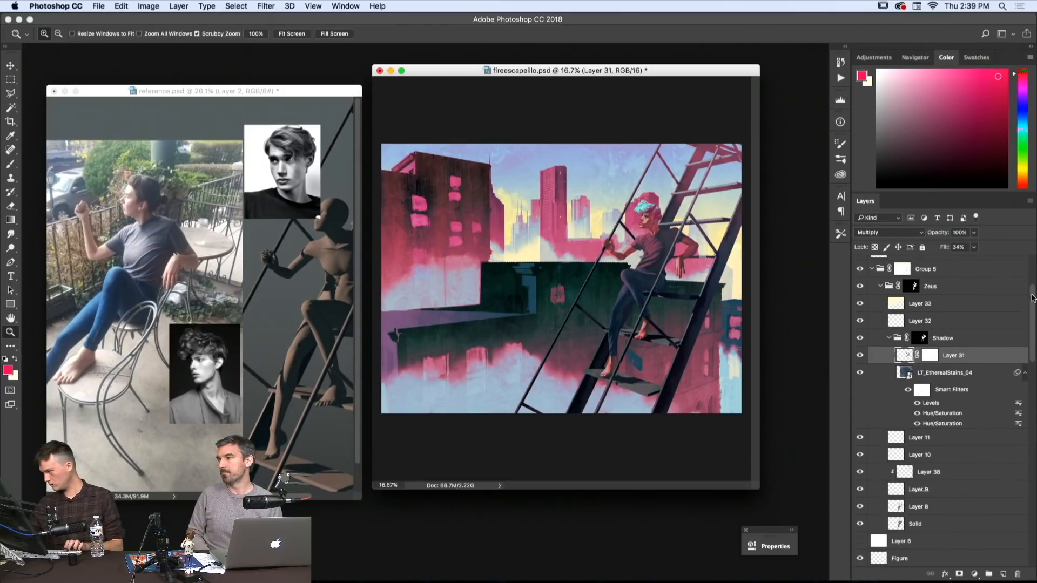
click(946, 308)
key(super+shift+n)
key(Return)
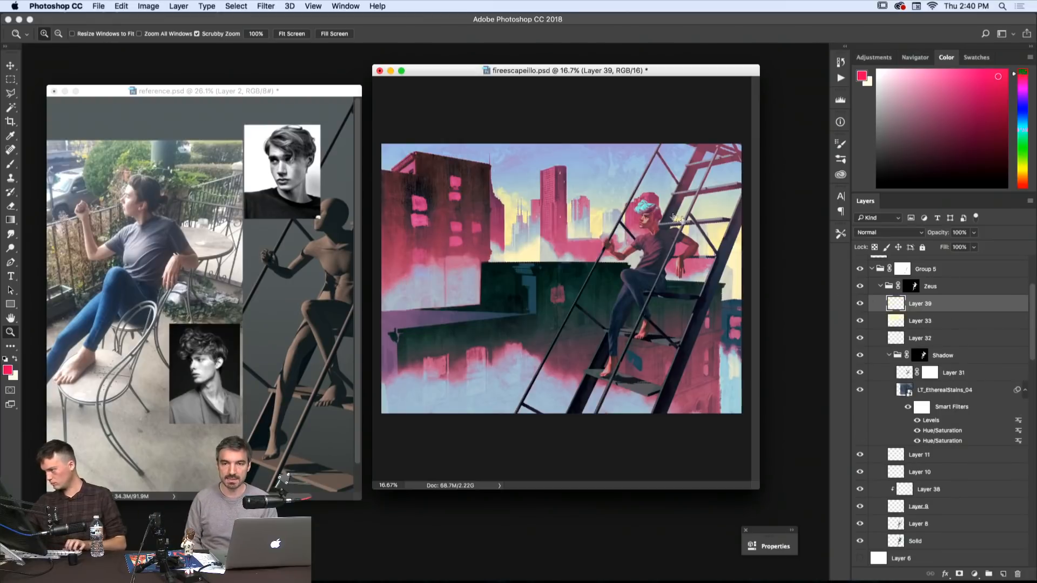
- Set near-white as the painting color for the Brush on Layer 39, working on the figure's head
click(660, 213)
click(660, 213)
click(660, 213)
click(660, 213)
click(660, 213)
key(b)
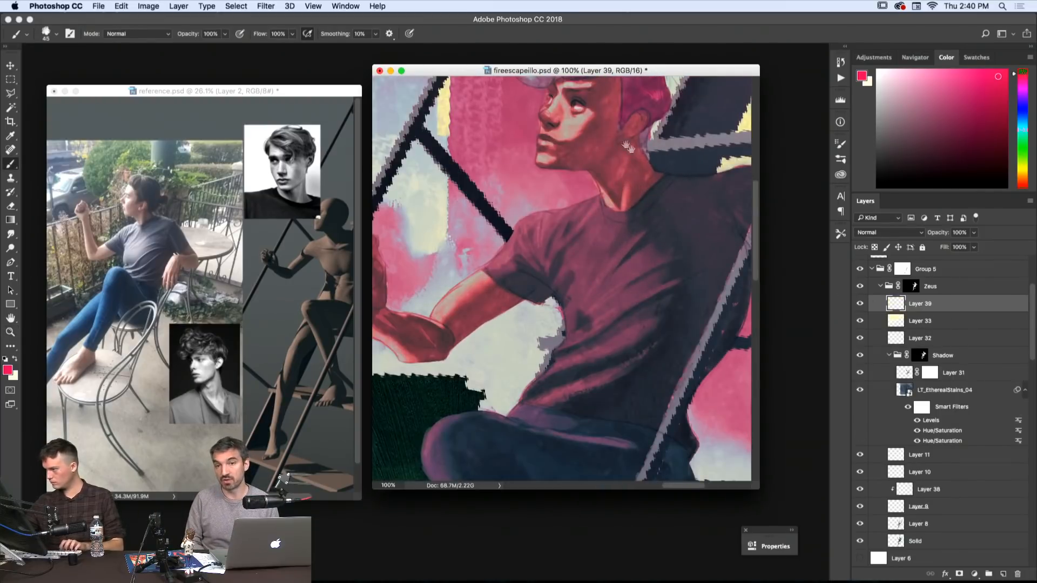
drag(626, 149, 655, 231)
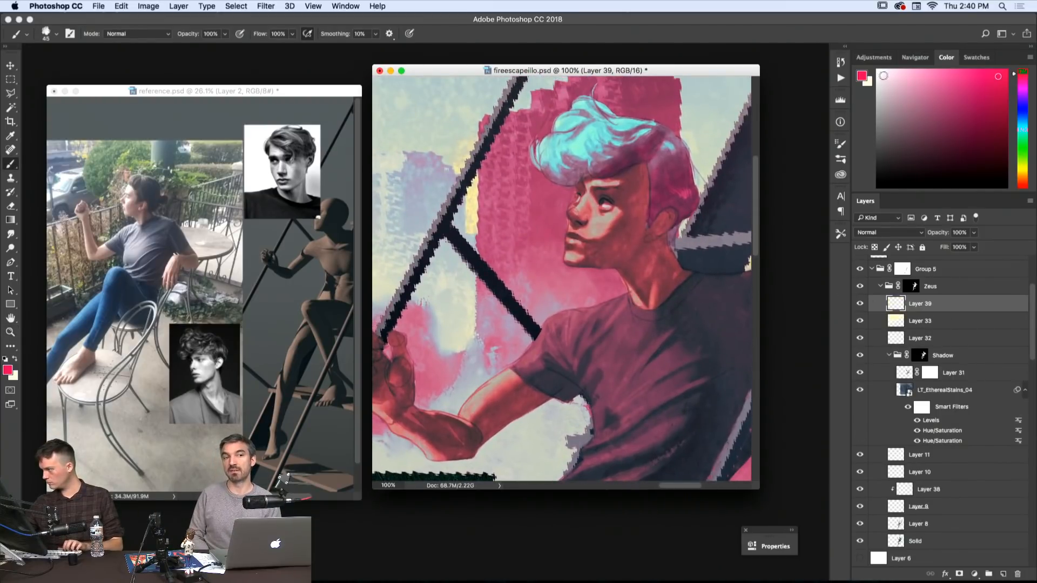
click(878, 72)
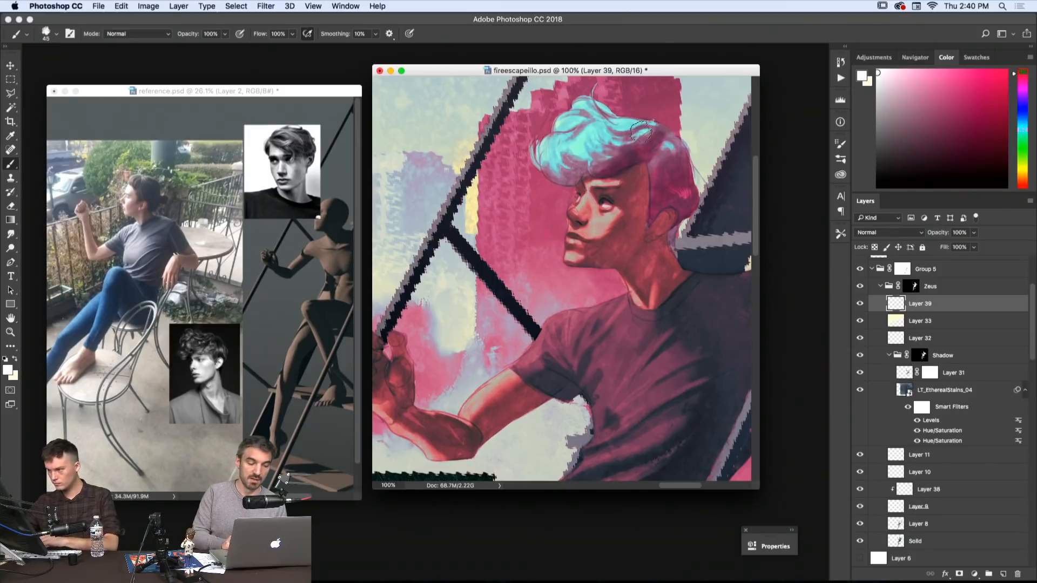
- Paint fine near-white highlights on the figure's face with the Brush at size 9 and check them against the wider scene
key(bracketleft)
key(bracketleft)
key(bracketleft)
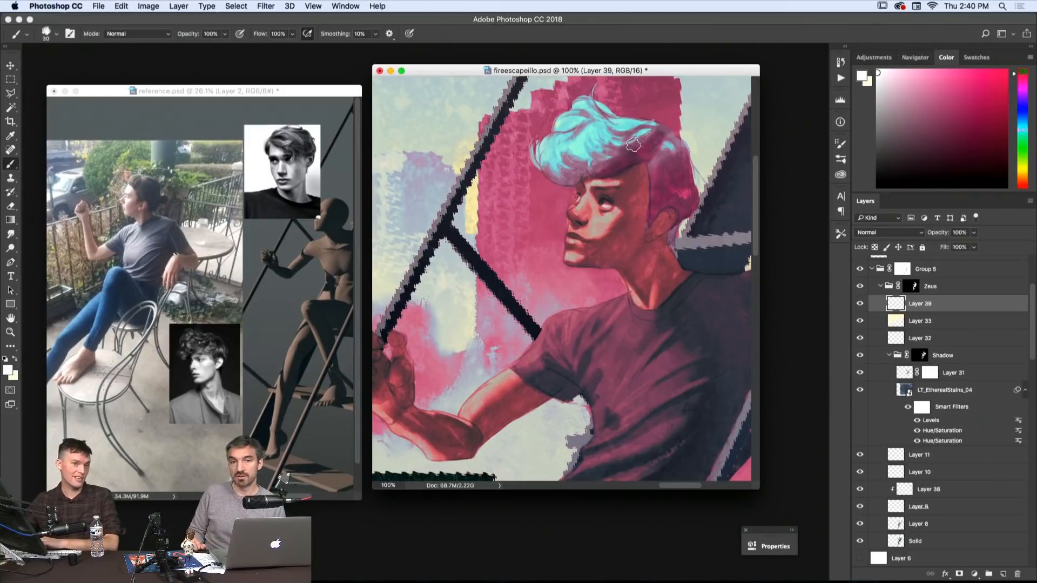
key(bracketleft)
key(bracketleft)
key(bracketleft)
key(bracketleft)
key(bracketleft)
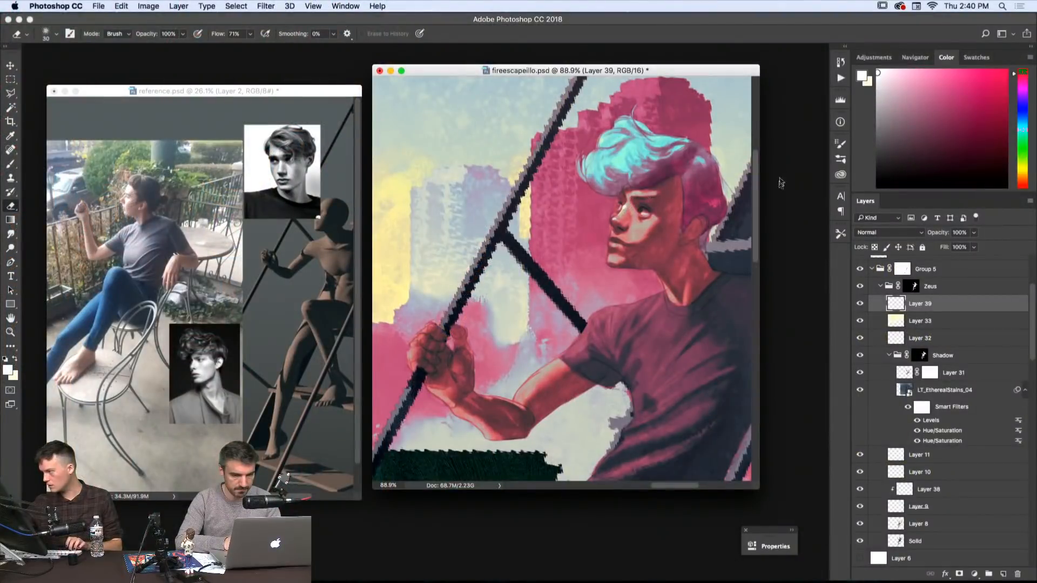
key(z)
alt+click(695, 189)
alt+click(694, 188)
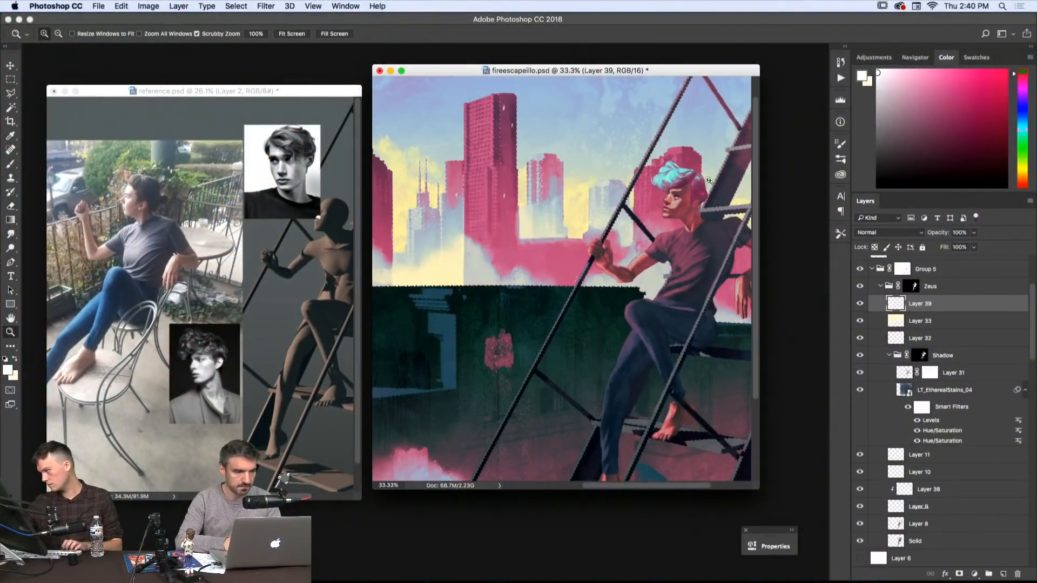
- Try another near-white highlight around the eye with the size 9 brush and undo the stroke
drag(693, 189, 668, 191)
click(643, 191)
click(642, 190)
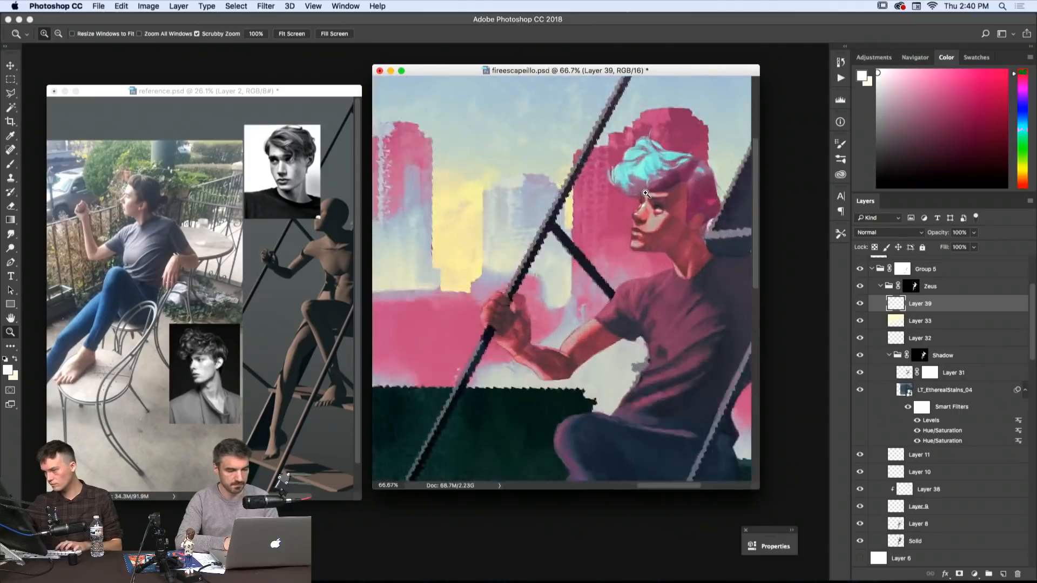
click(642, 190)
key(b)
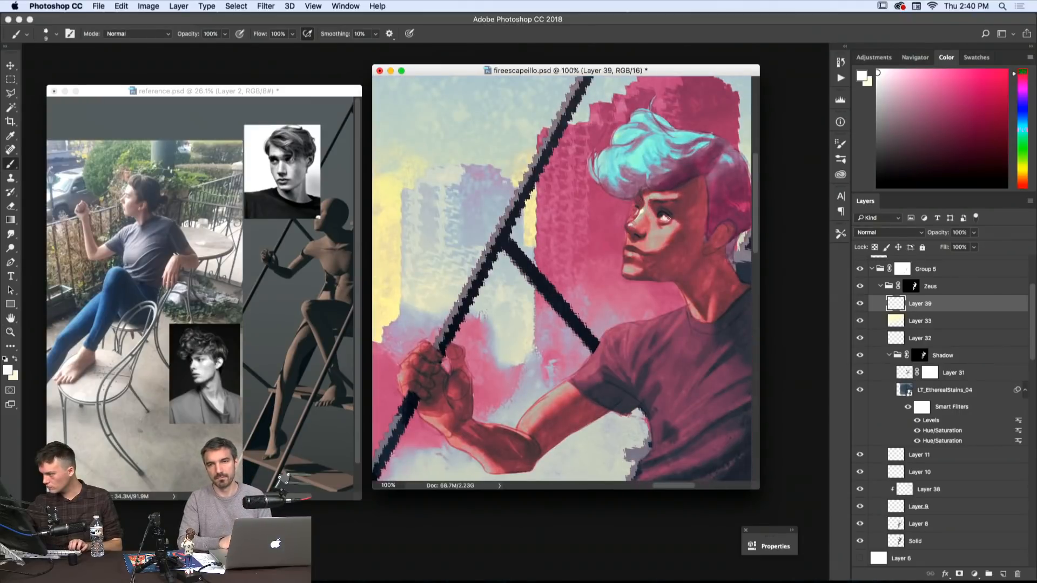
key(super+z)
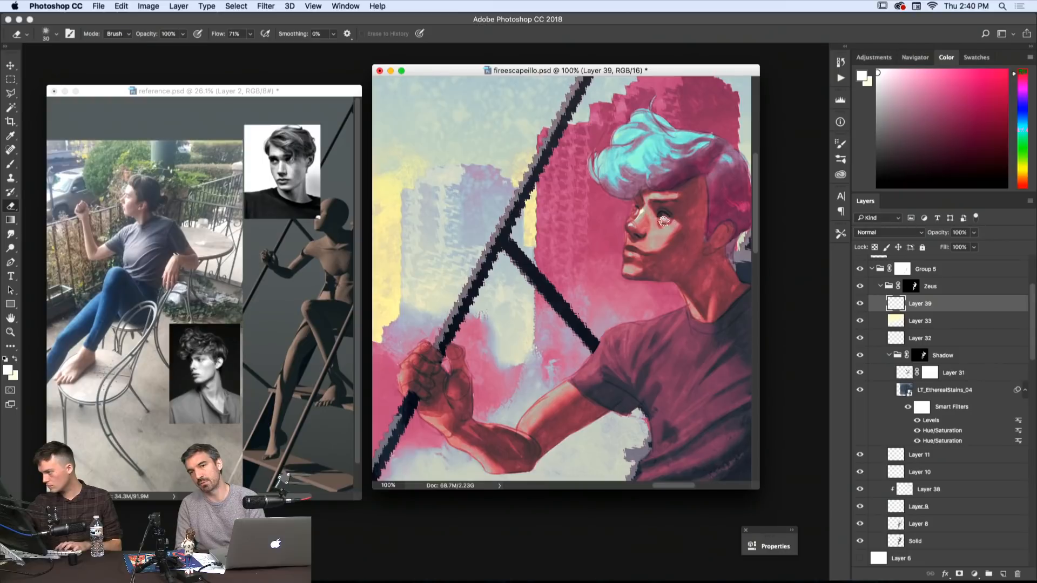
- Rework the near-white highlight beneath the figure's near eye with the Brush at size 6 and the Eraser at size 30
key(b)
key([)
key([)
key([)
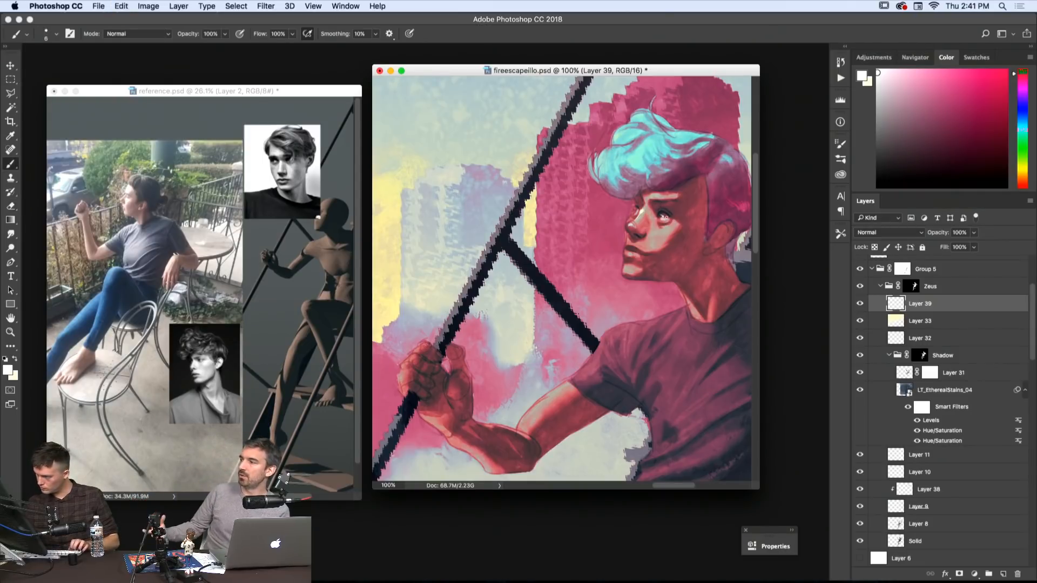
key(e)
key(b)
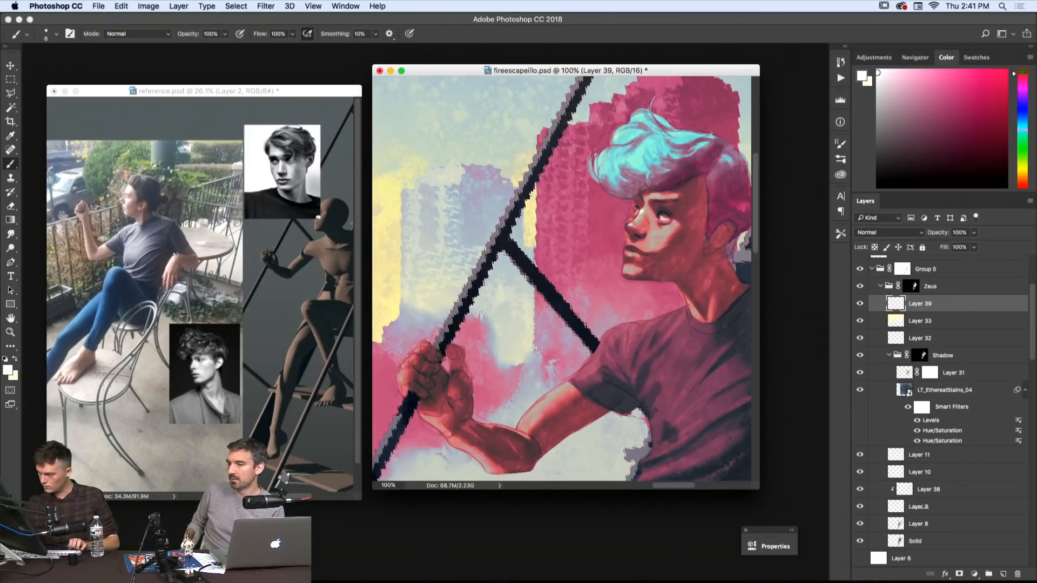
key(super+z)
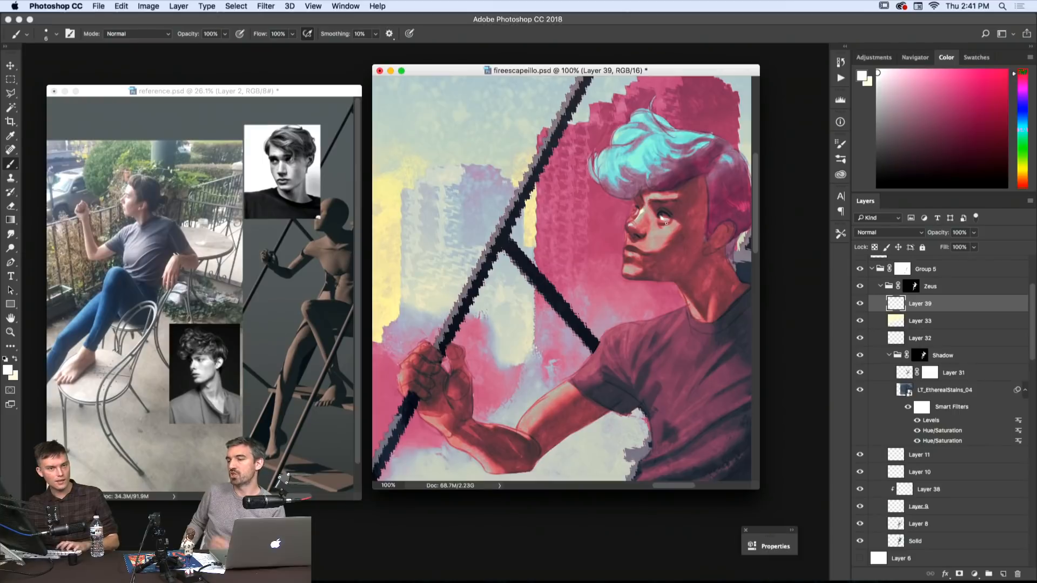
key(e)
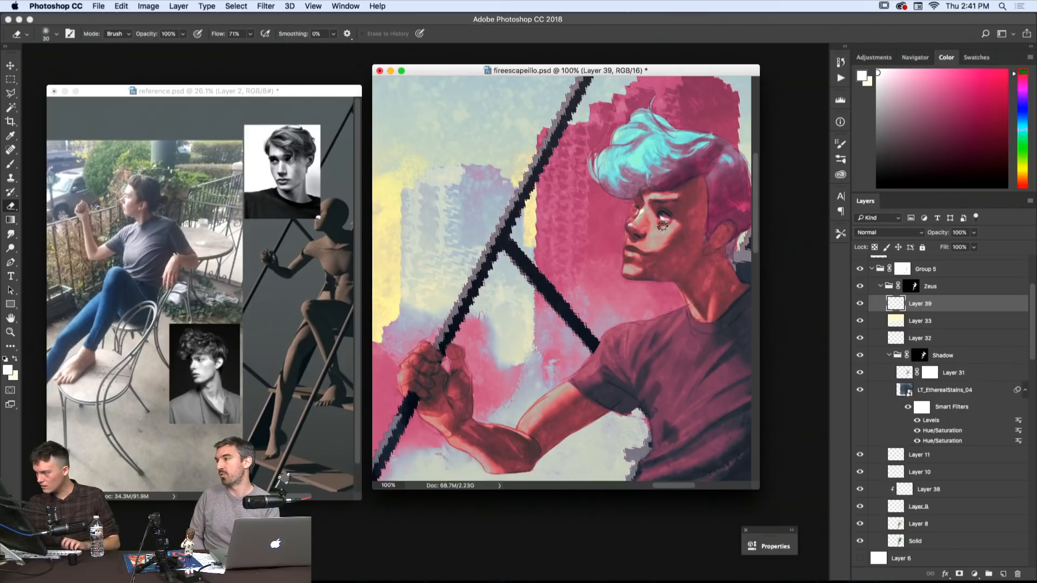
- Add near-white accents around the far eye and nose bridge with the size 6 brush, trimming them with the Eraser
key(z)
alt+click(672, 189)
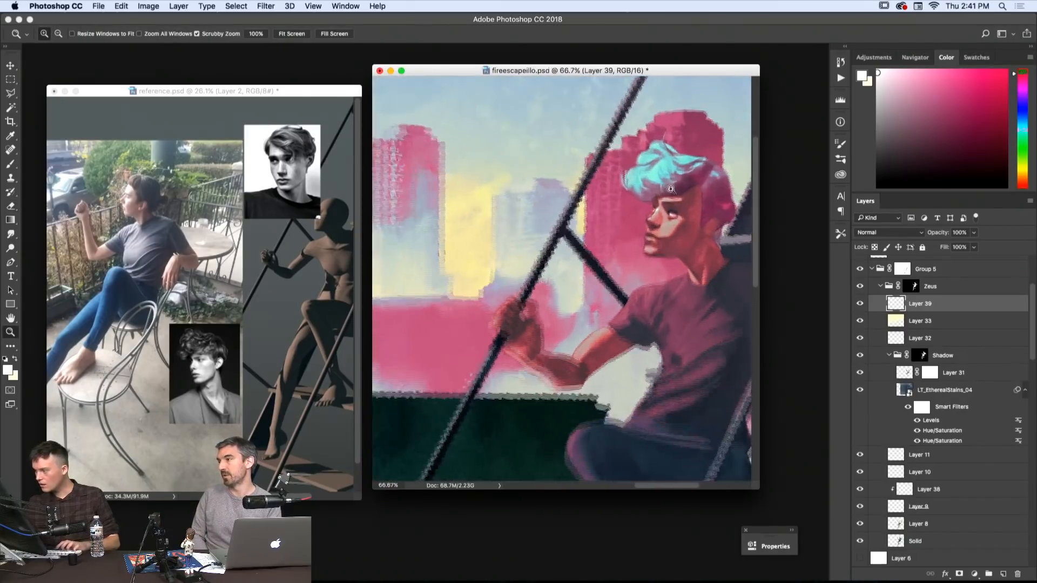
click(671, 189)
key(b)
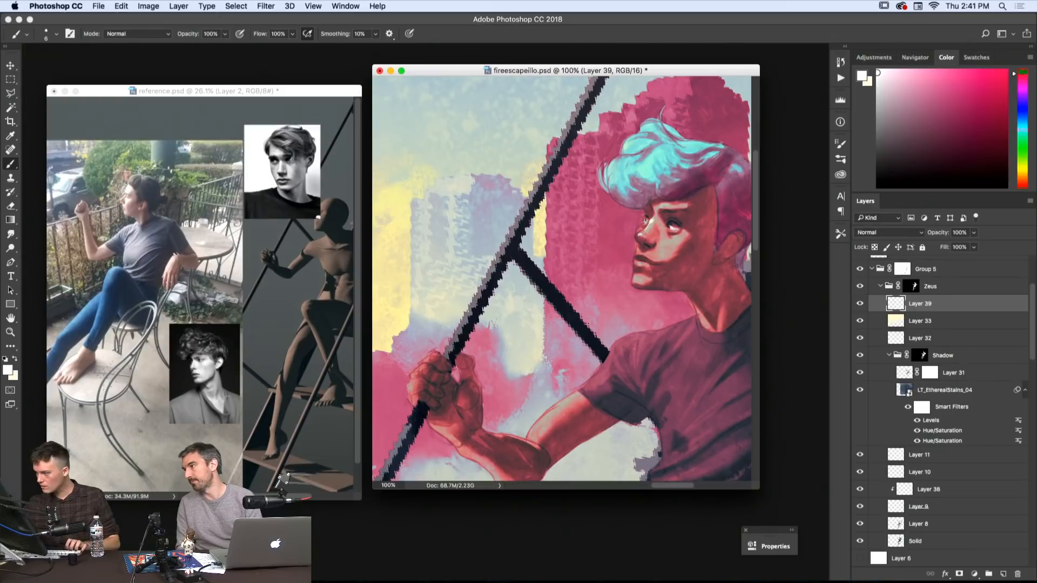
key(e)
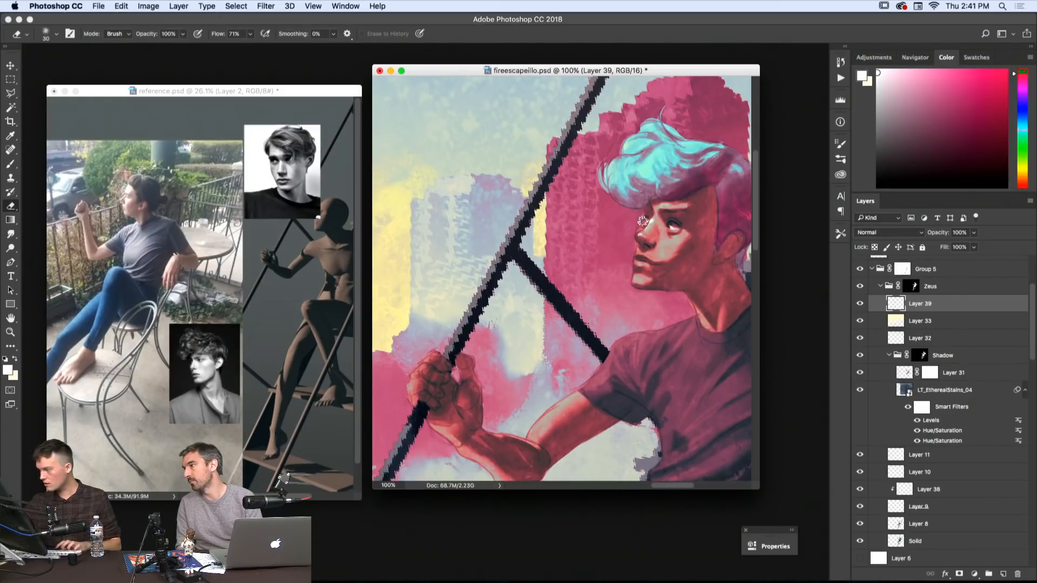
key(b)
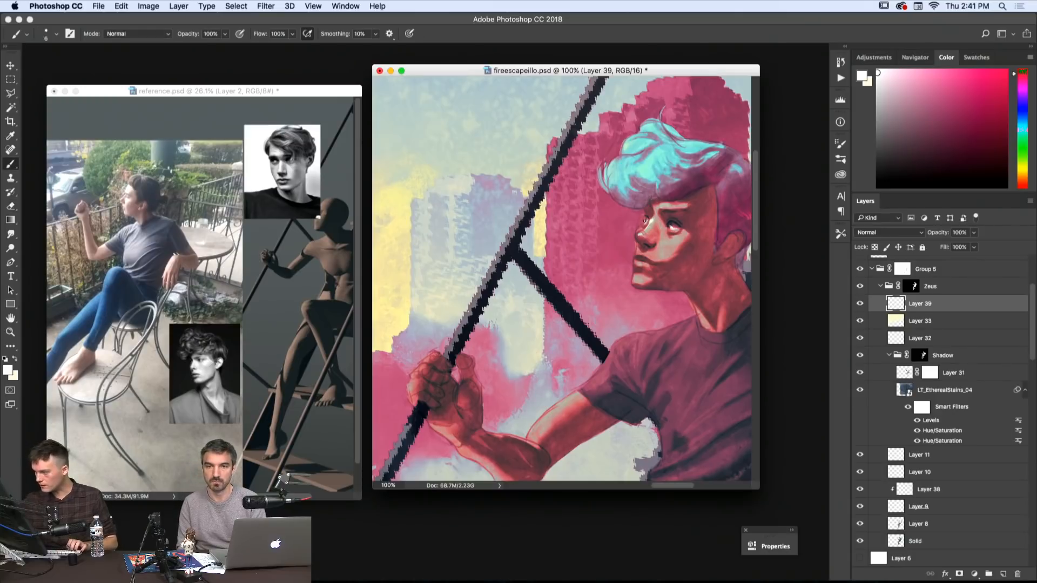
key(z)
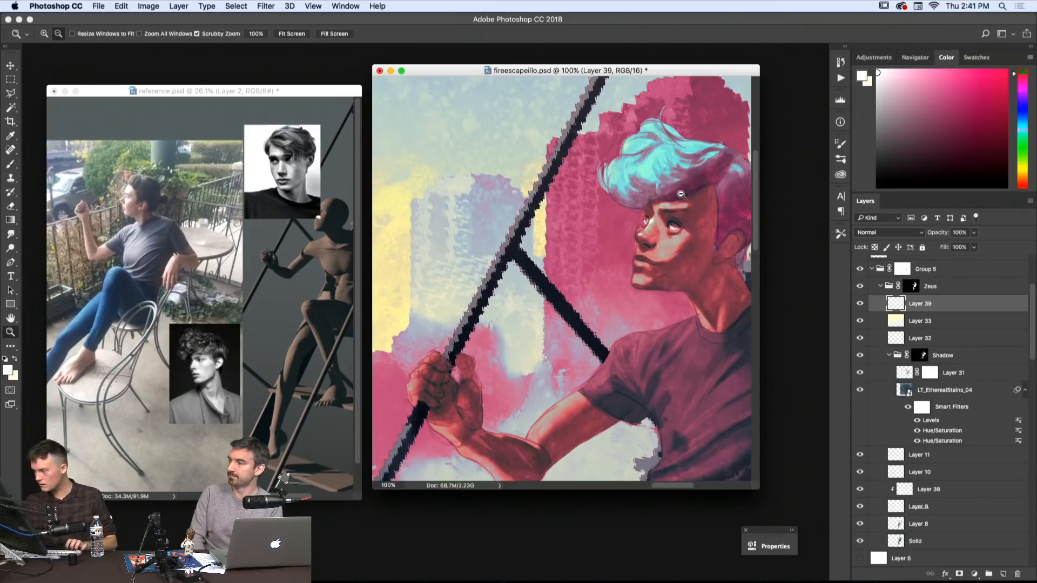
alt+click(696, 196)
alt+click(700, 201)
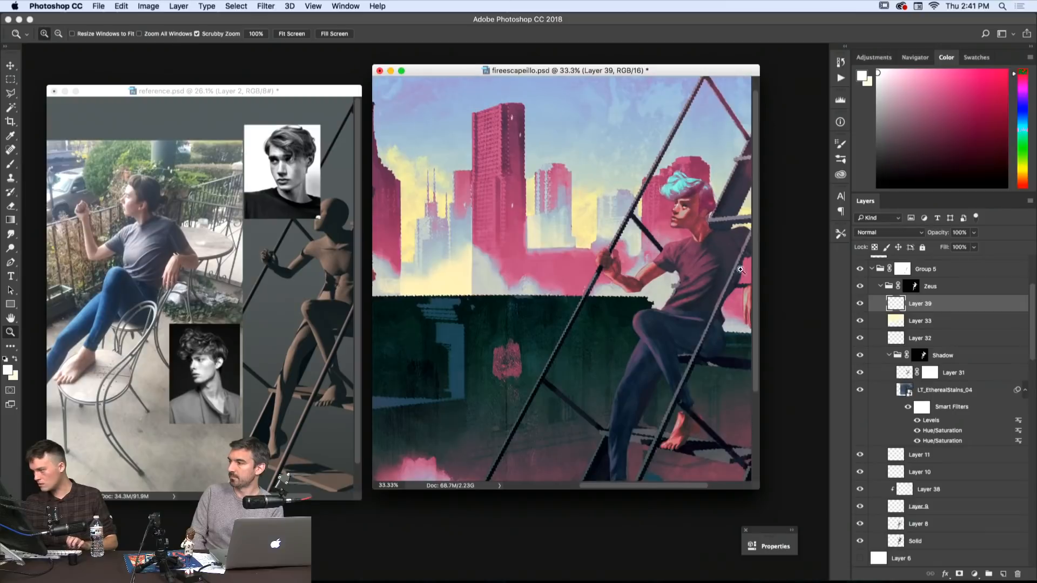
- Soften the highlights beside the nose bridge with the Eraser at size 30 and check the face from farther out
click(681, 194)
click(681, 193)
click(681, 194)
key(e)
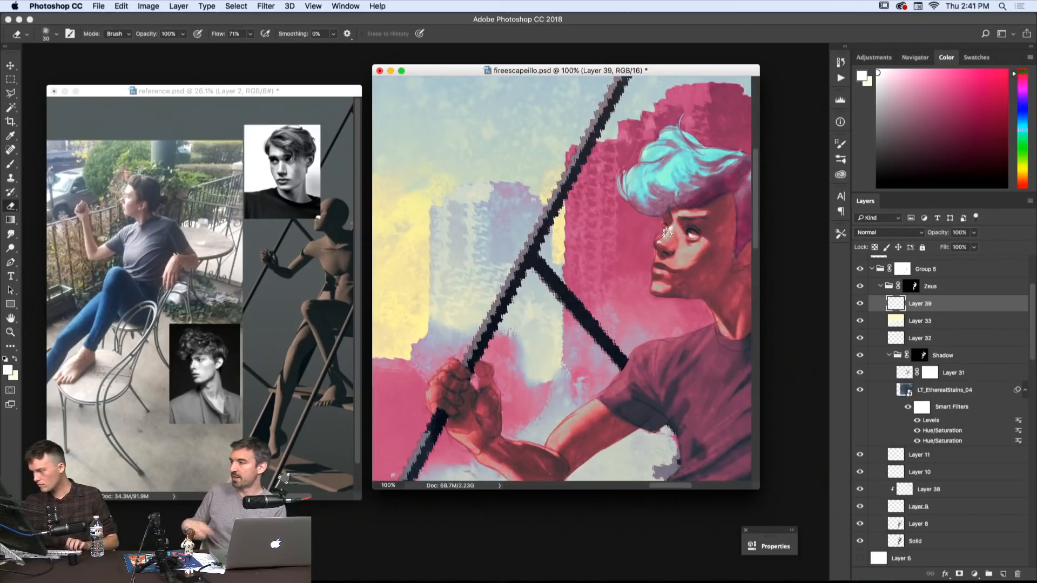
key(z)
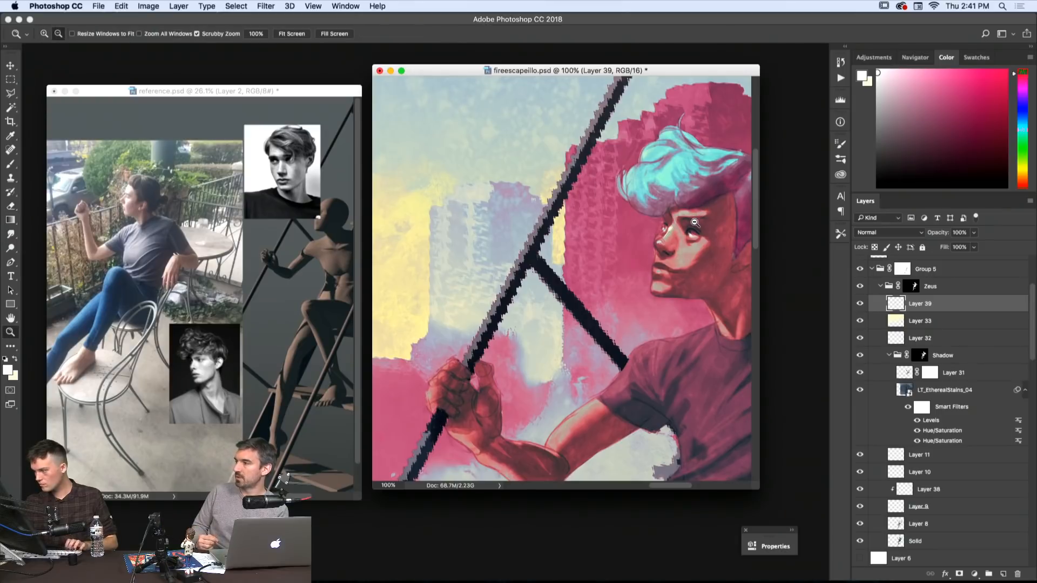
alt+click(707, 214)
alt+click(715, 212)
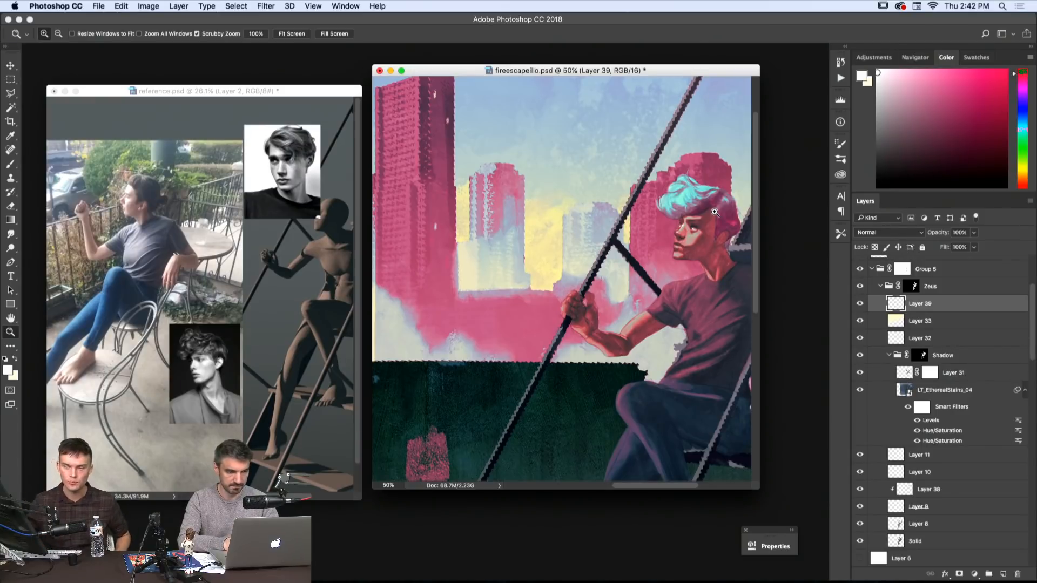
- Paint near-white highlights on the figure's lips and chin with the Brush at size 15 and smudge them at 25% strength
click(688, 239)
key(b)
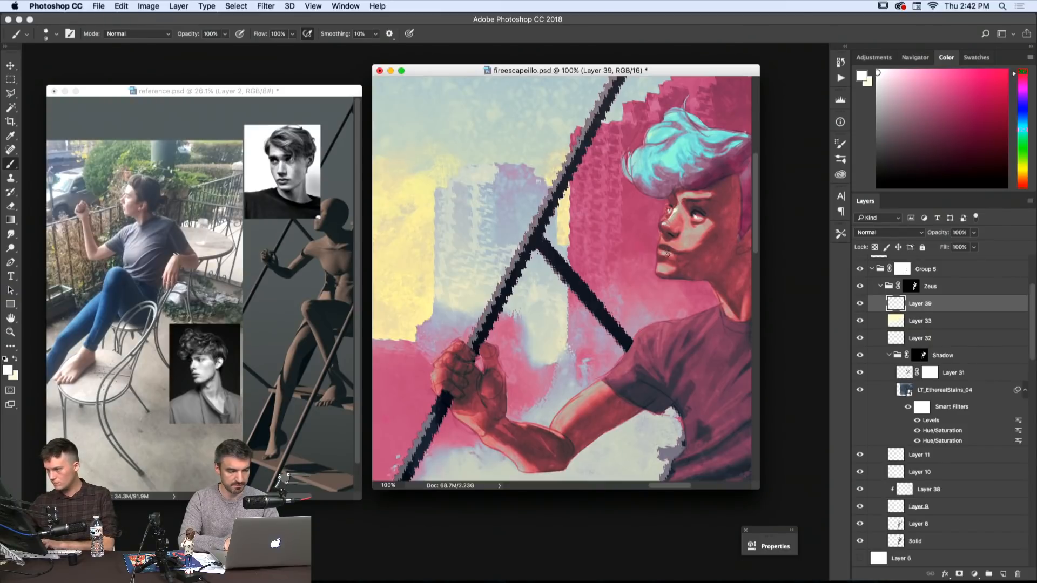
key(bracketright)
key(bracketright)
key(bracketright)
key(bracketright)
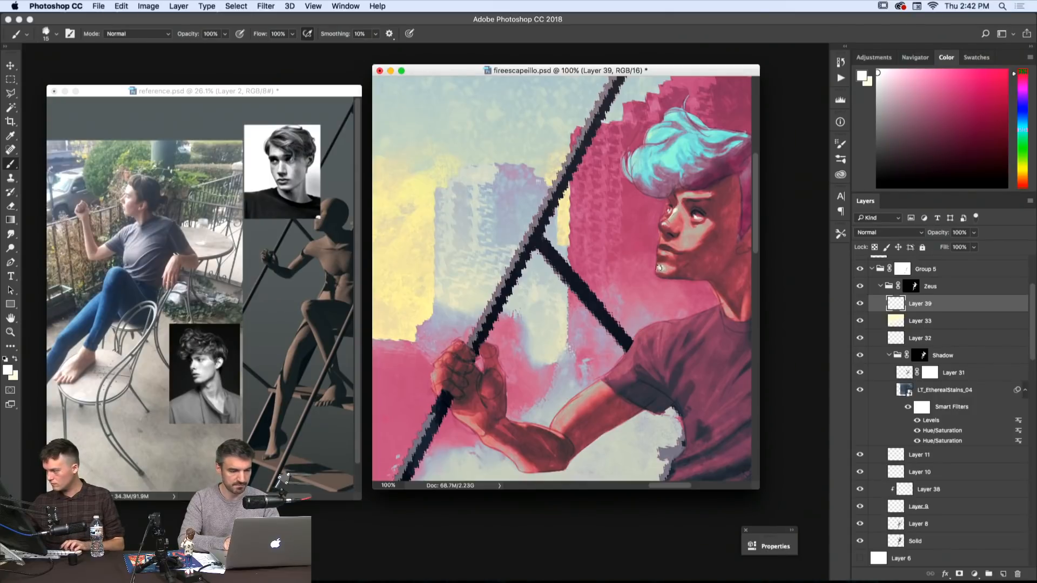
click(664, 268)
key(r)
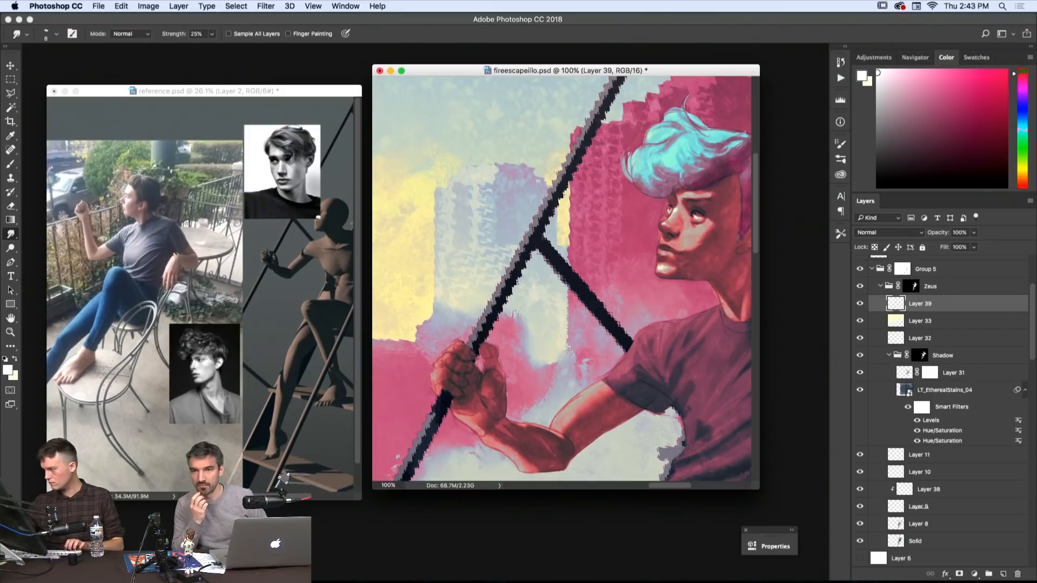
- Paint near-white strands in the cyan front hair with the Brush at sizes 9 and 10, undoing the last stroke
drag(730, 250, 691, 275)
key(b)
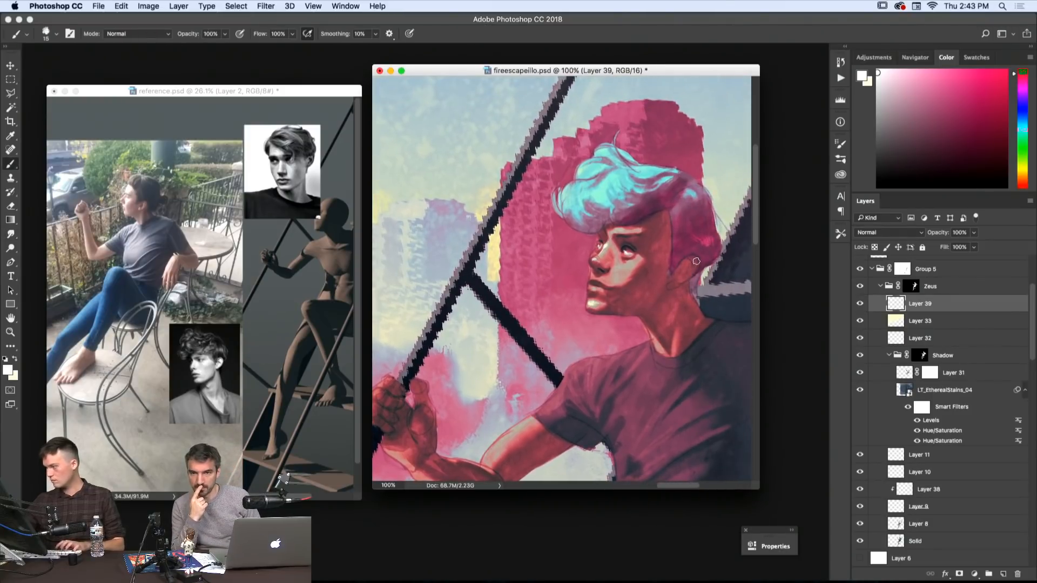
key(bracketleft)
key(bracketleft)
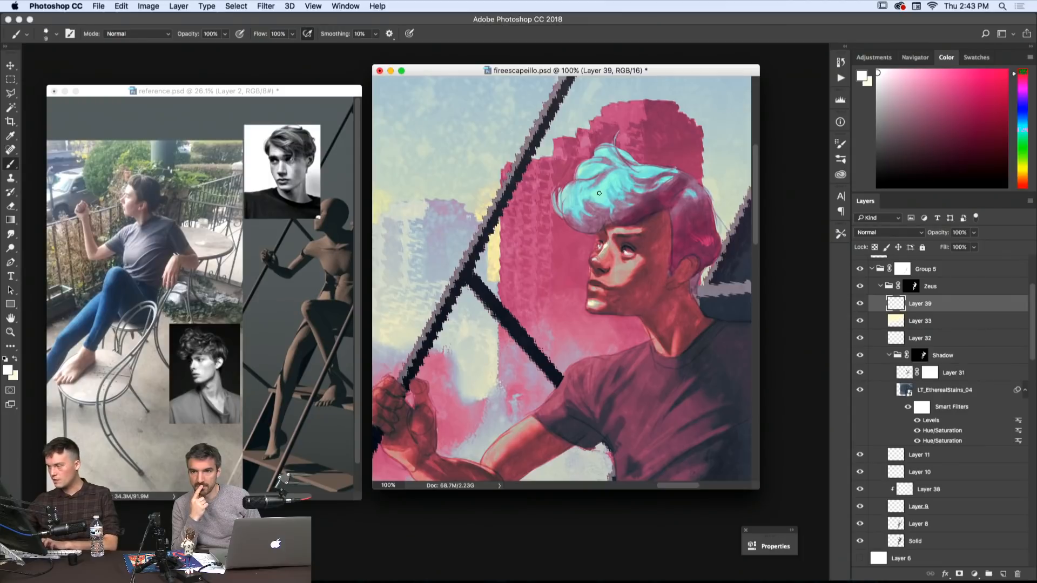
key(bracketright)
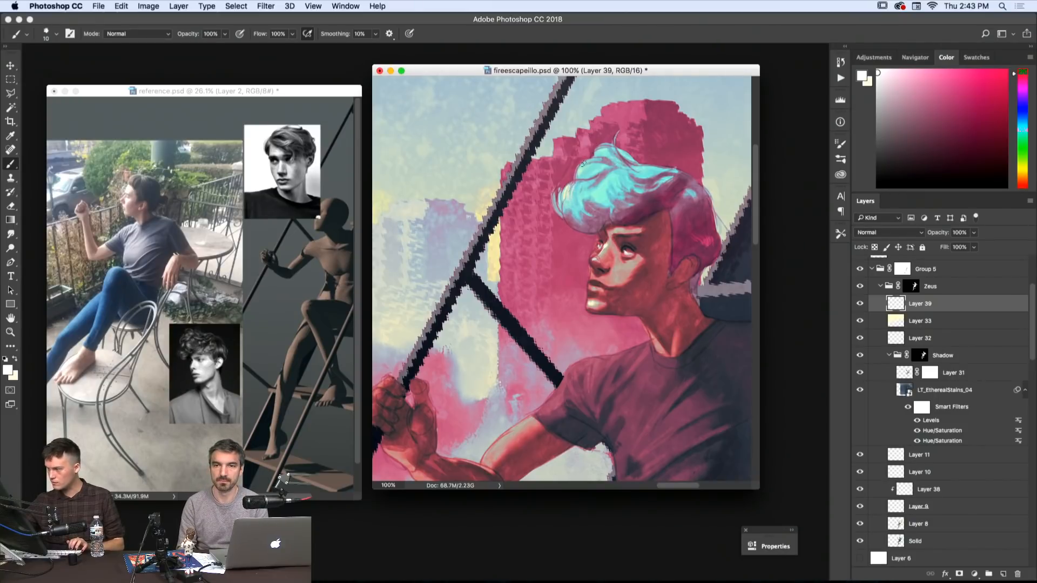
key(super+z)
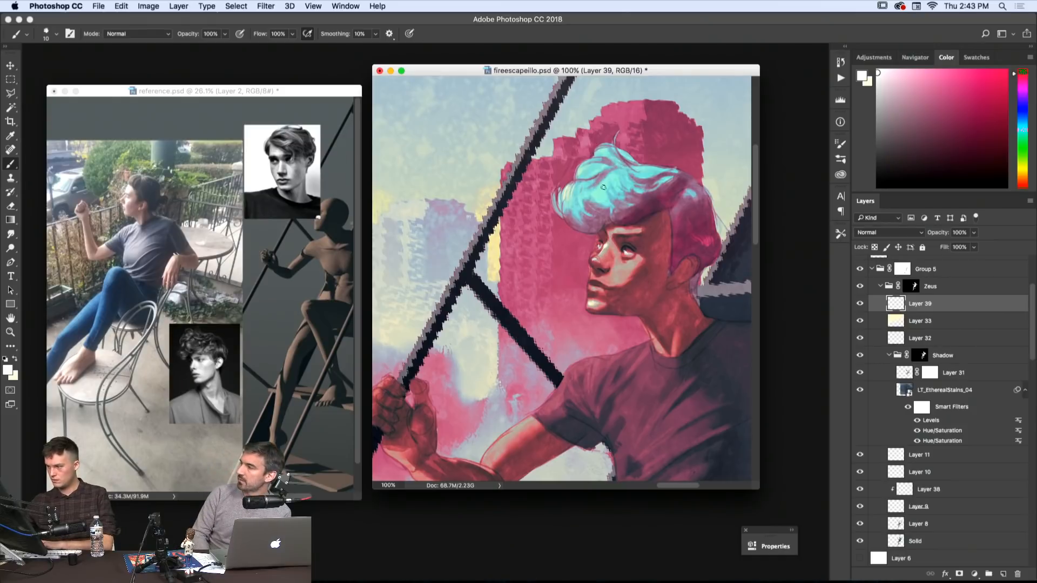
- Redo the near-white strands in the cyan hair with the size 10 brush, undoing unwanted strokes, and check the whole figure
key(super+z)
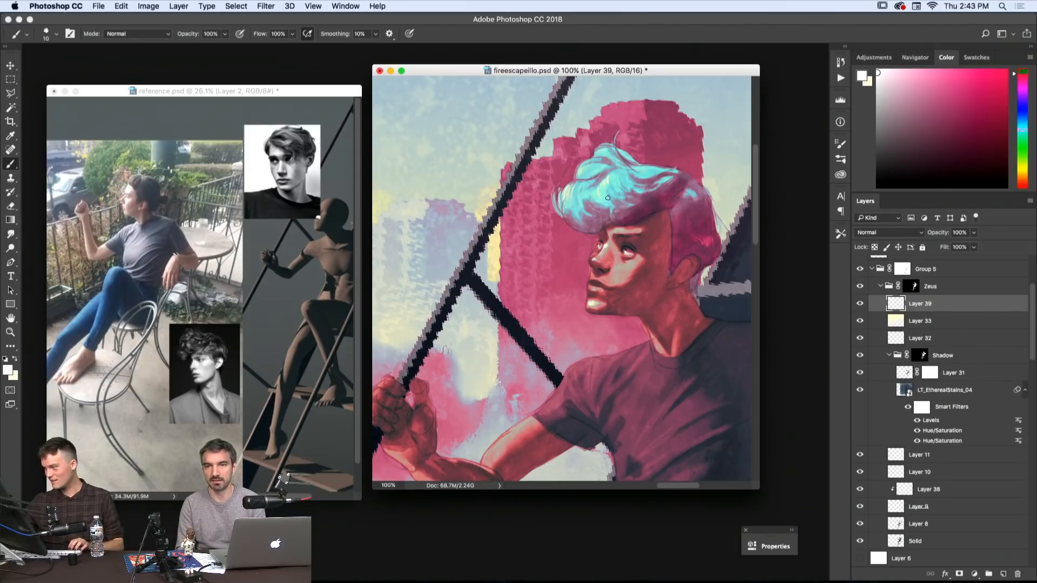
key(super+z)
drag(601, 185, 606, 201)
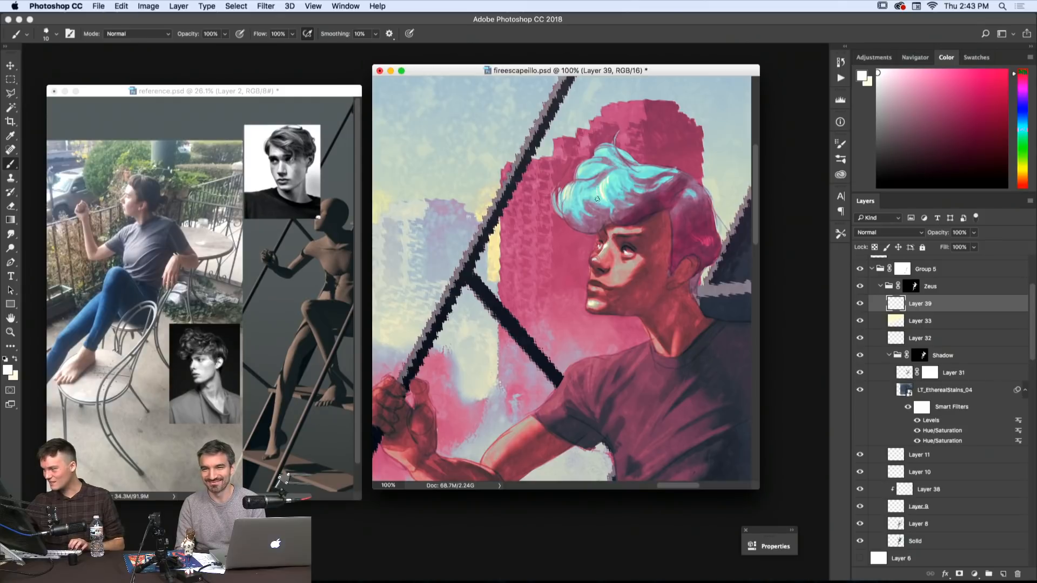
key(super+z)
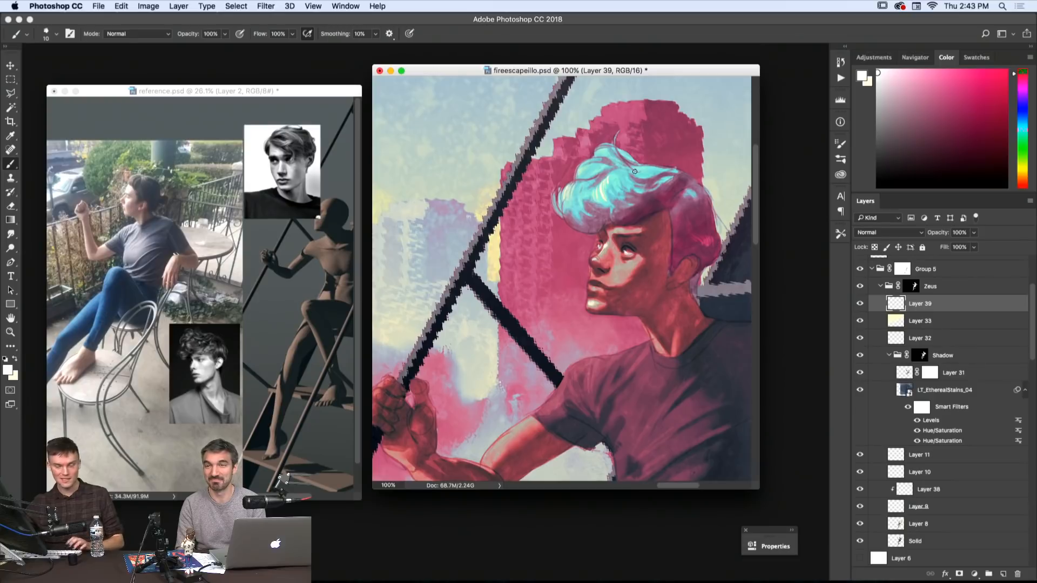
drag(616, 151, 627, 156)
key(z)
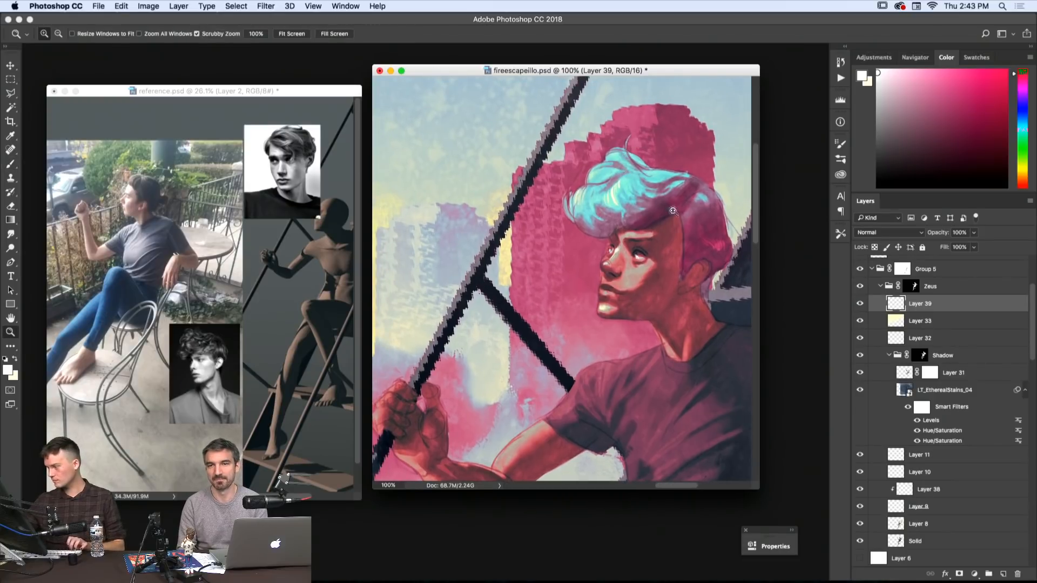
alt+click(673, 211)
alt+click(709, 247)
alt+click(700, 270)
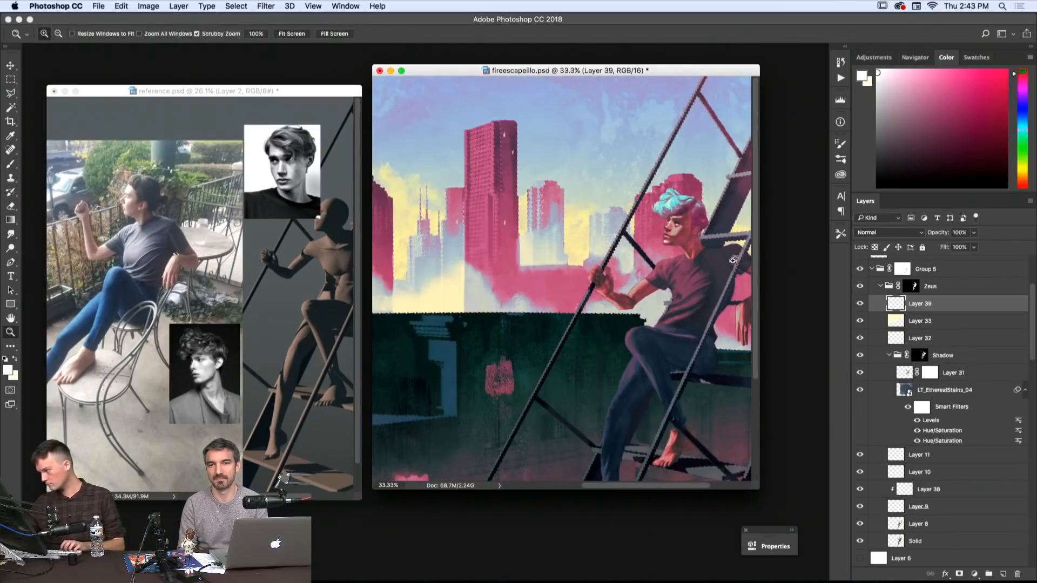
click(697, 249)
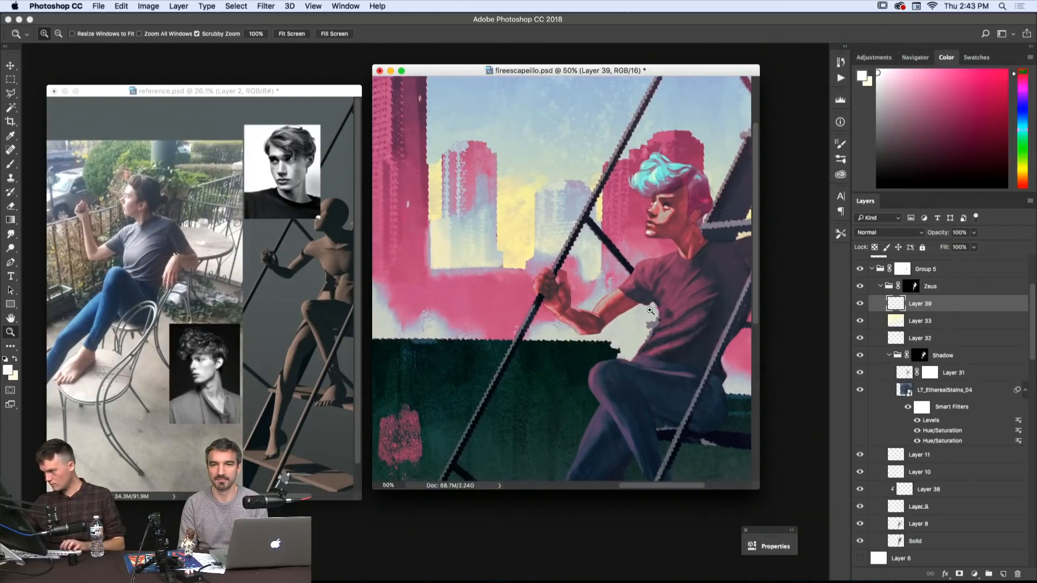
- Paint near-white highlights on the knuckles of the figure's raised hand with the Brush at size 15
key(b)
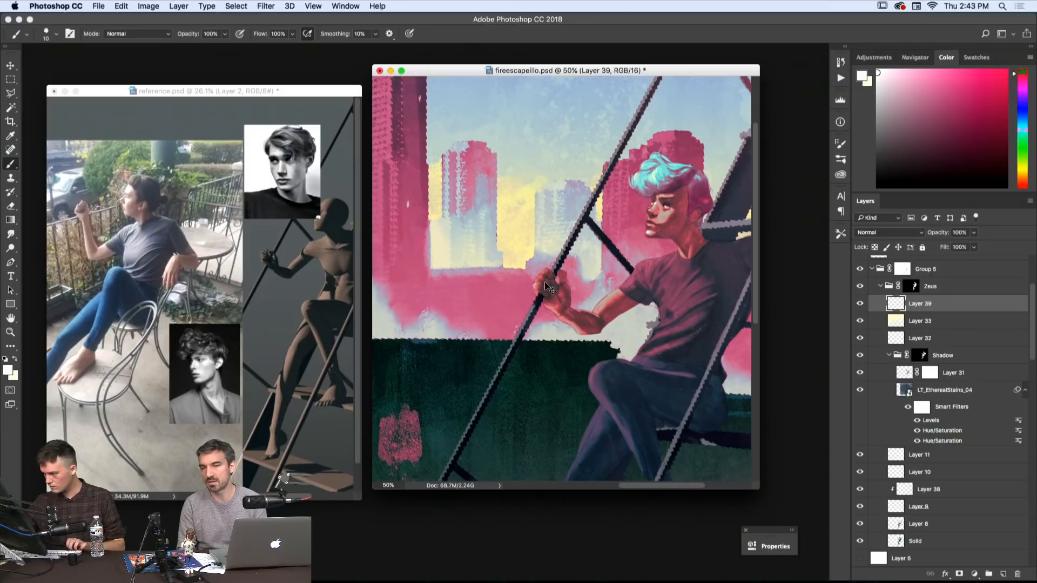
key(bracketright)
key(bracketright)
key(bracketright)
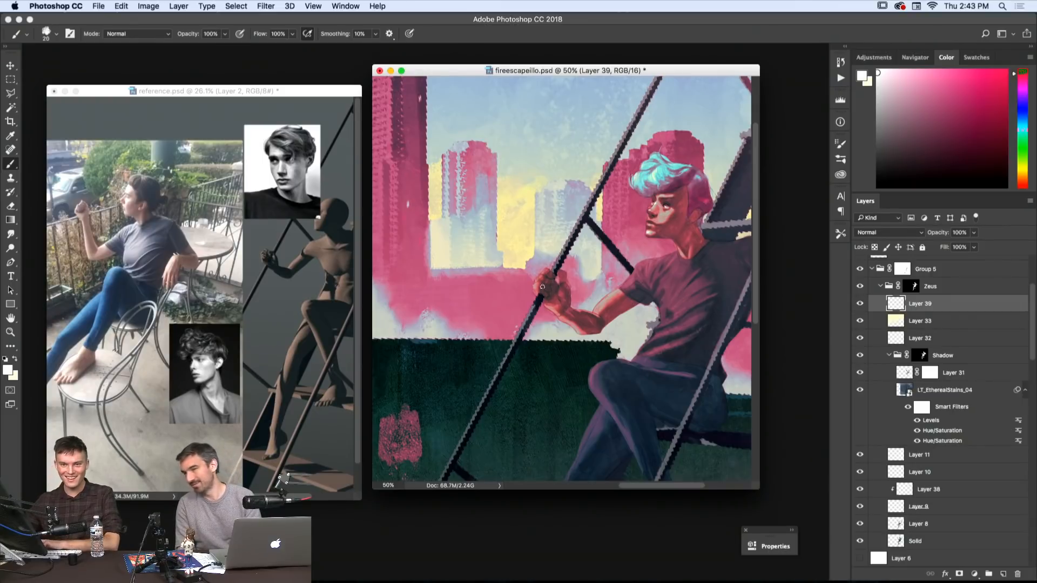
key(bracketleft)
key(bracketleft)
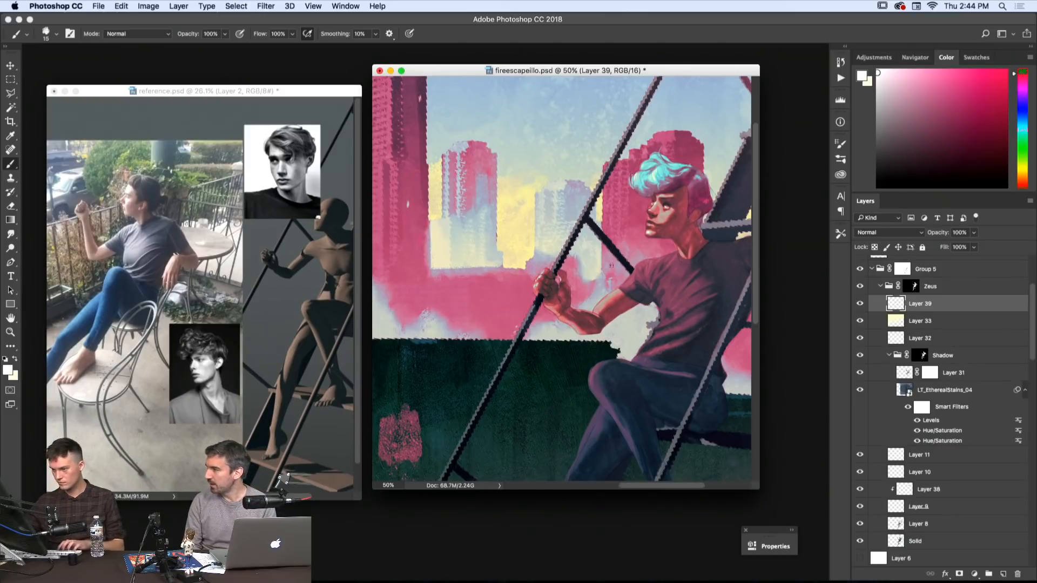
- Add near-white highlights along the raised arm up to the sleeve with the Brush at sizes 20 and 15
key(bracketright)
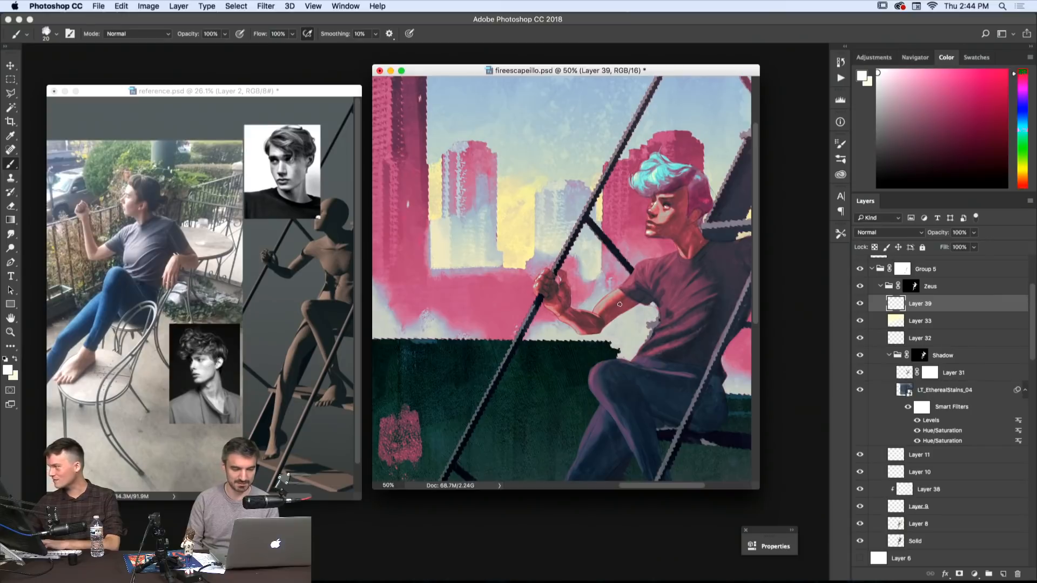
key(bracketleft)
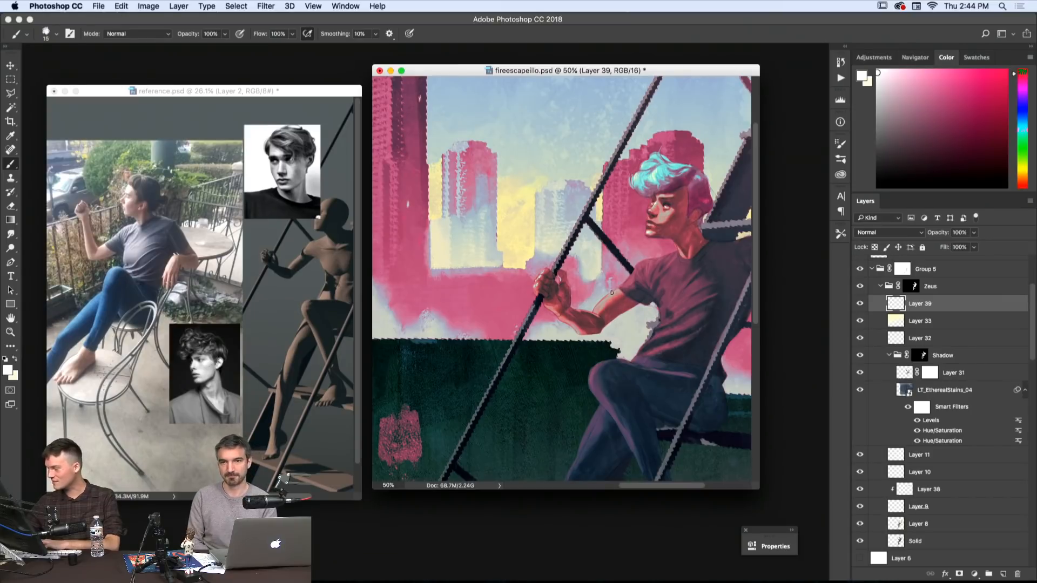
key(bracketright)
key(bracketright)
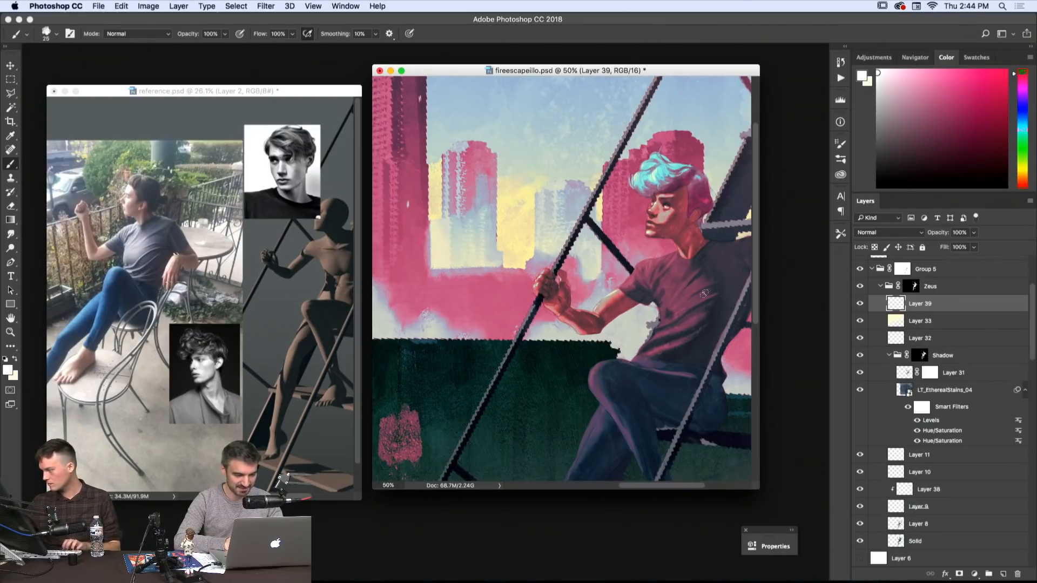
- Paint near-white highlights on the hanging hand with the size 25 brush, undo the last stroke and check the whole figure
scroll(705, 293, right, 5)
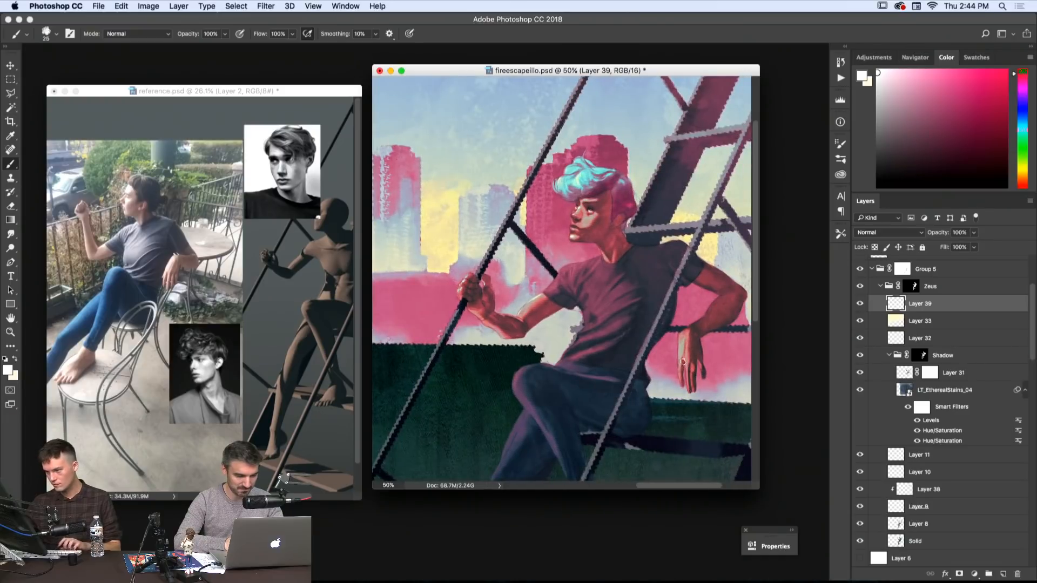
mouse_move(681, 363)
mouse_down()
mouse_move(681, 344)
mouse_move(677, 373)
mouse_up()
key(super+z)
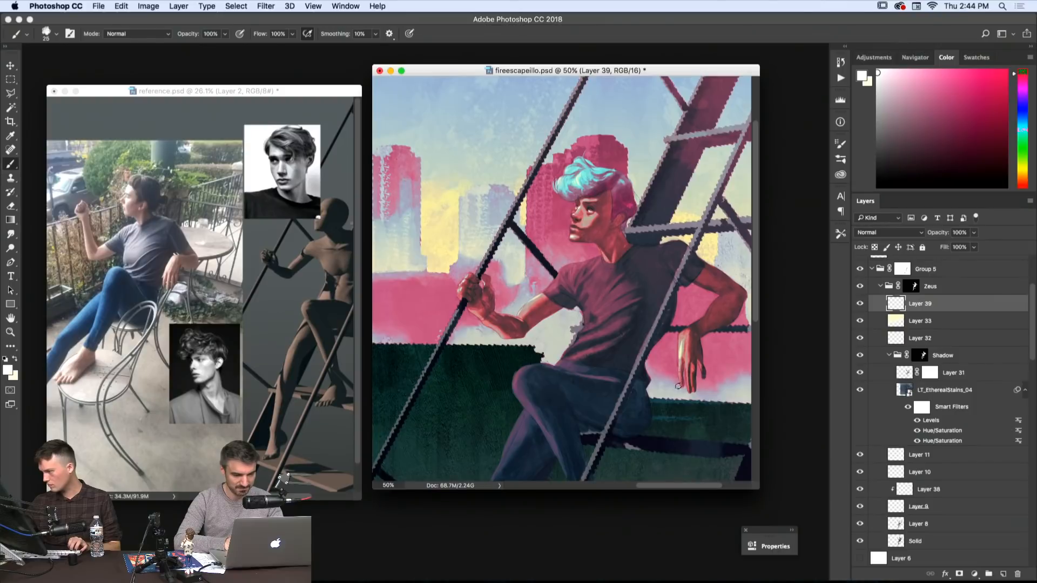
key(z)
alt+click(678, 372)
alt+click(678, 372)
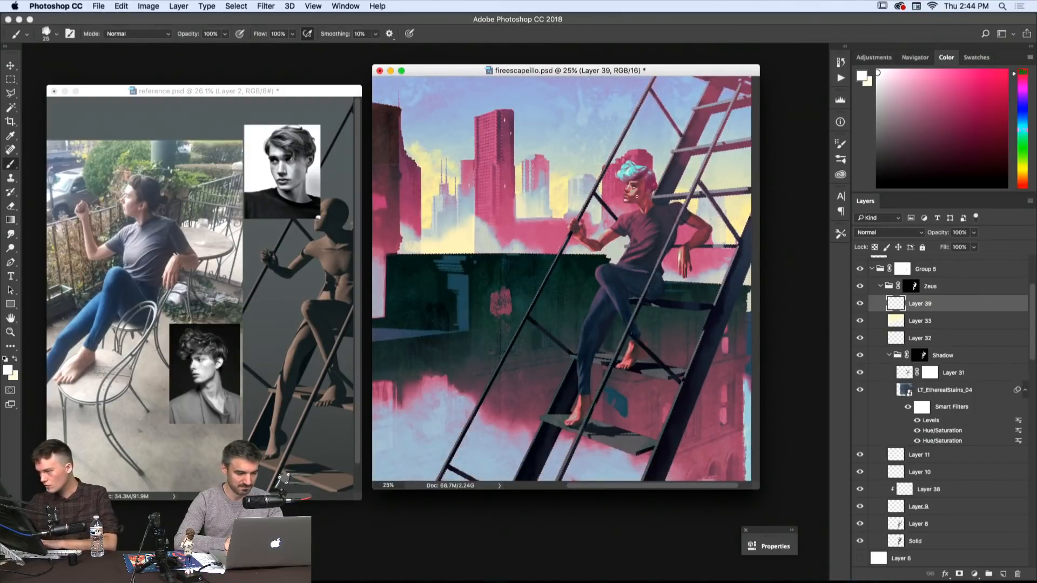
key(bracketright)
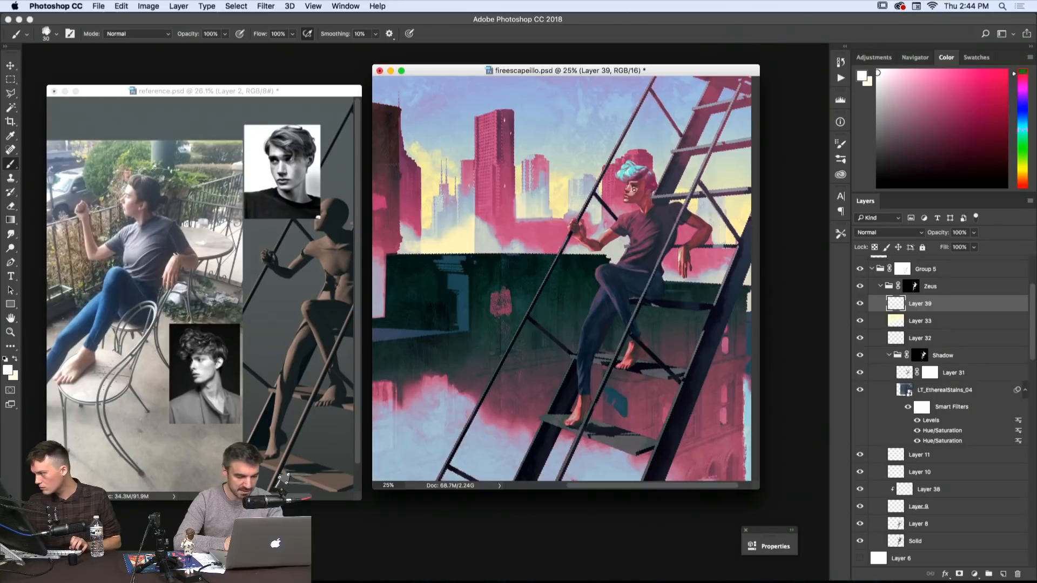
- Blend the near-white highlight on the figure's cheek using the Smudge tool at size 25 and 25% strength
key(r)
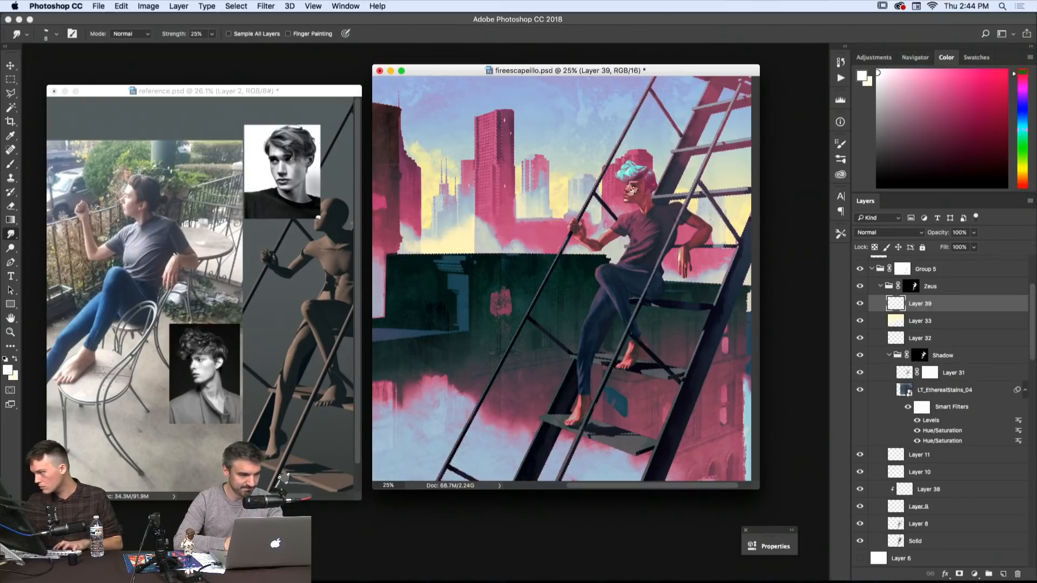
scroll(637, 190, up, 10)
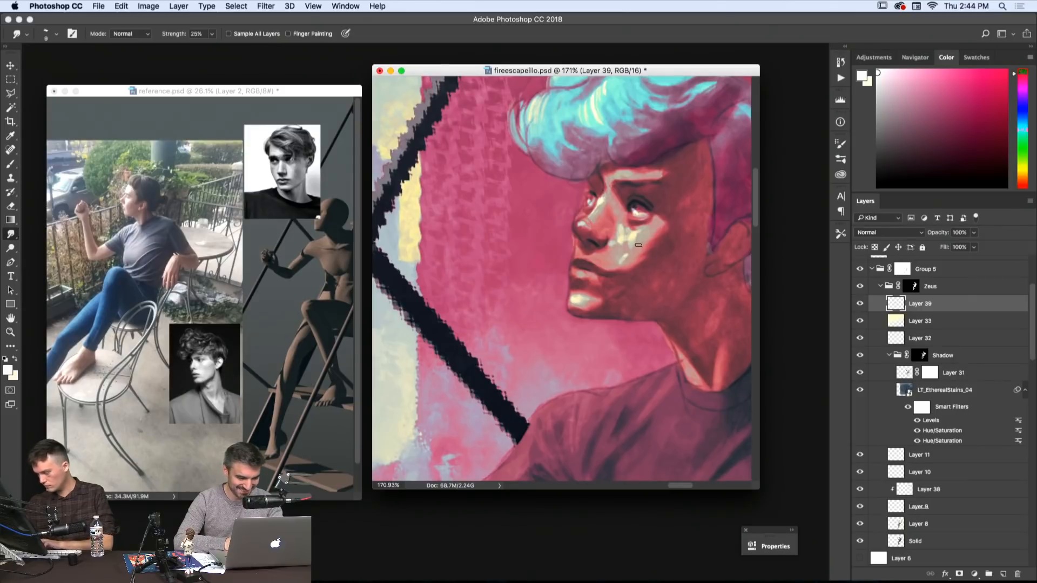
key(bracketright)
key(bracketright)
key(bracketright)
key(bracketright)
key(bracketright)
mouse_move(627, 251)
mouse_down()
mouse_move(631, 240)
mouse_move(633, 253)
mouse_up()
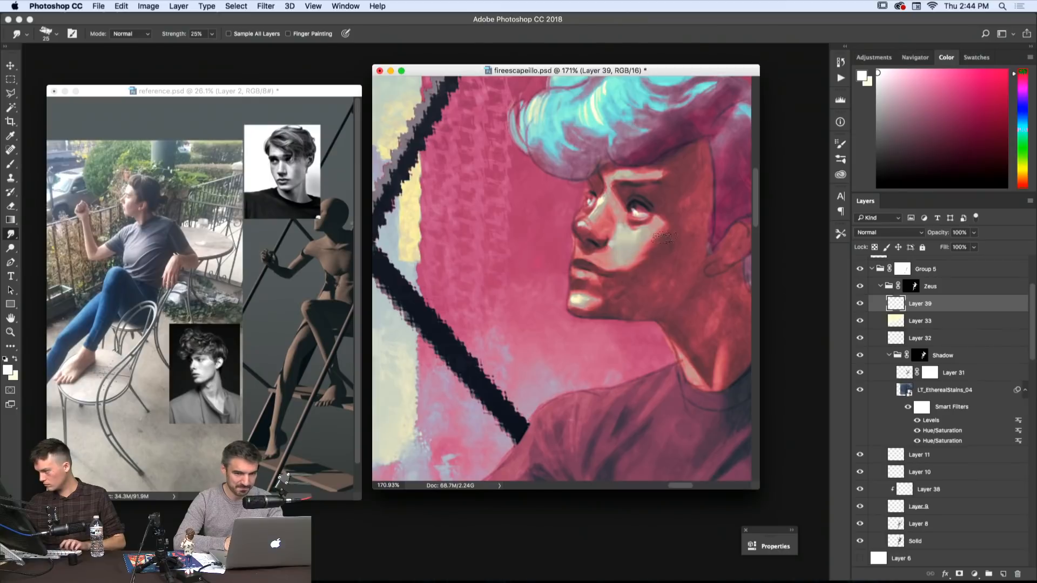
- Examine the blended cheek highlight and the whole figure on the fire escape from farther out
key(z)
alt+click(681, 241)
alt+click(680, 241)
alt+click(681, 241)
alt+click(681, 242)
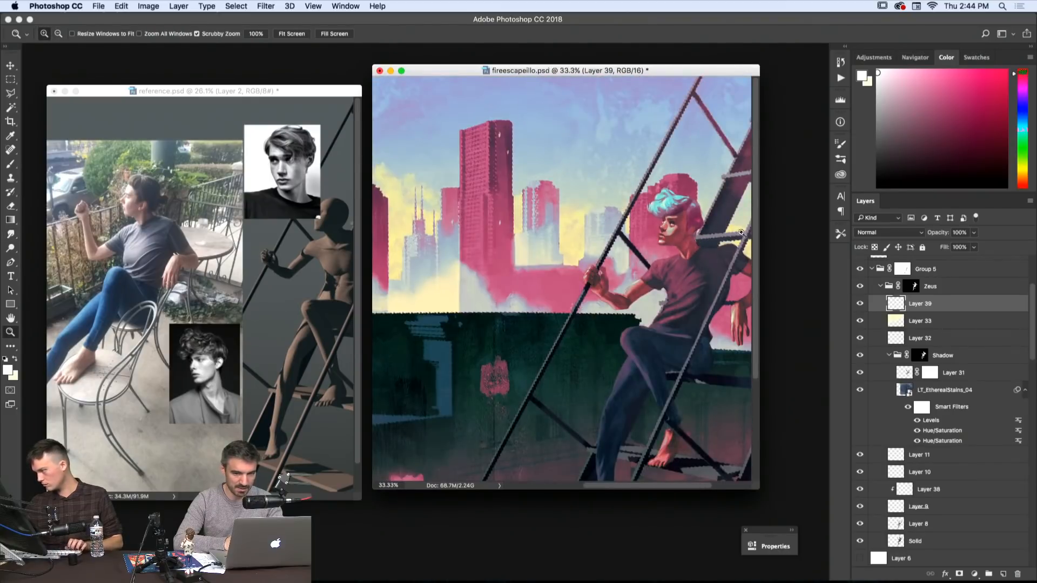
key(e)
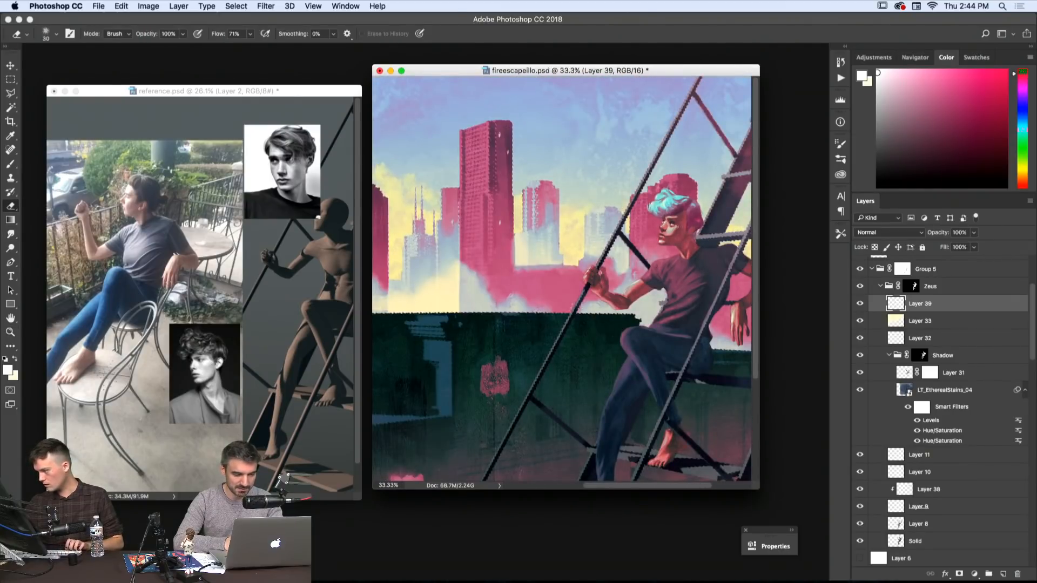
scroll(711, 244, down, 5)
key(z)
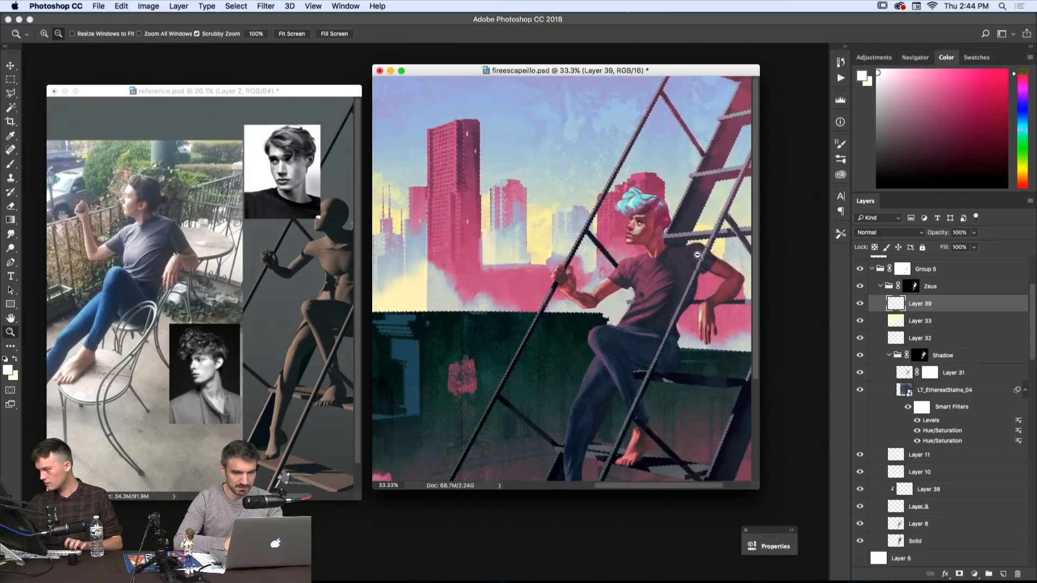
alt+click(696, 254)
key(e)
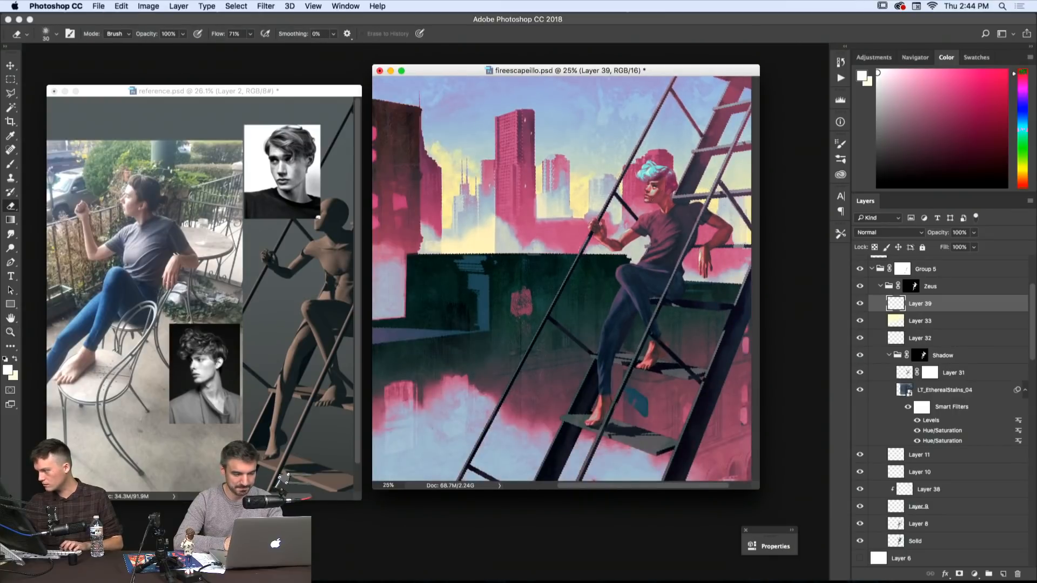
key(r)
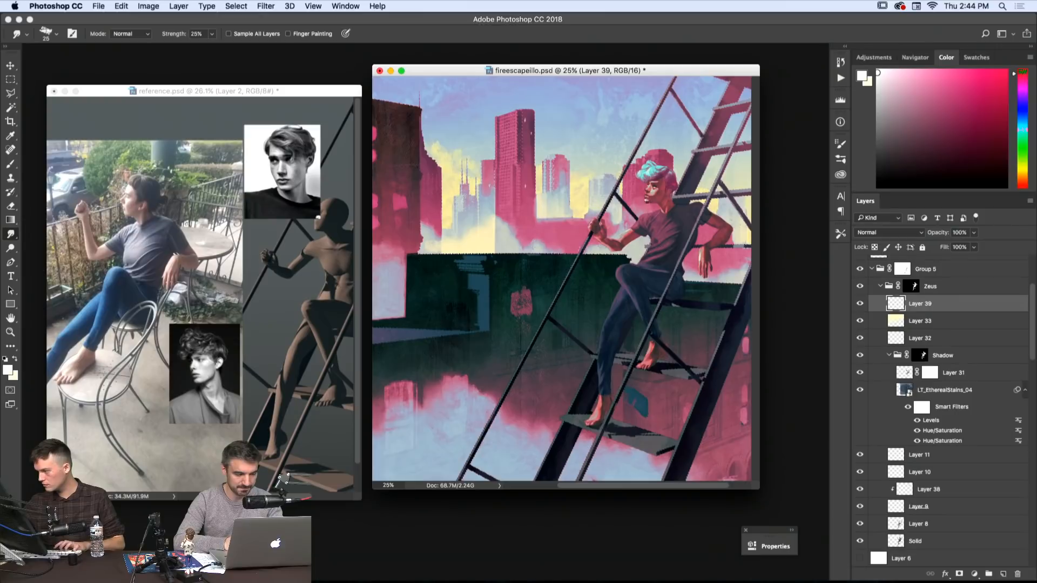
key(b)
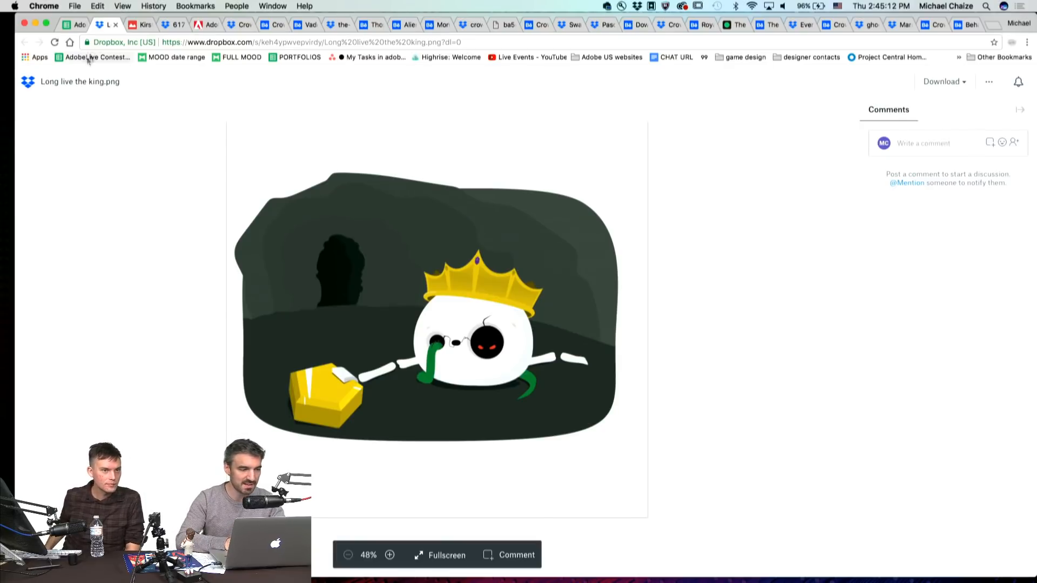
- Show Chrome in full screen and review the crown artworks from Long live the king.png through Crown2.jpg
click(122, 4)
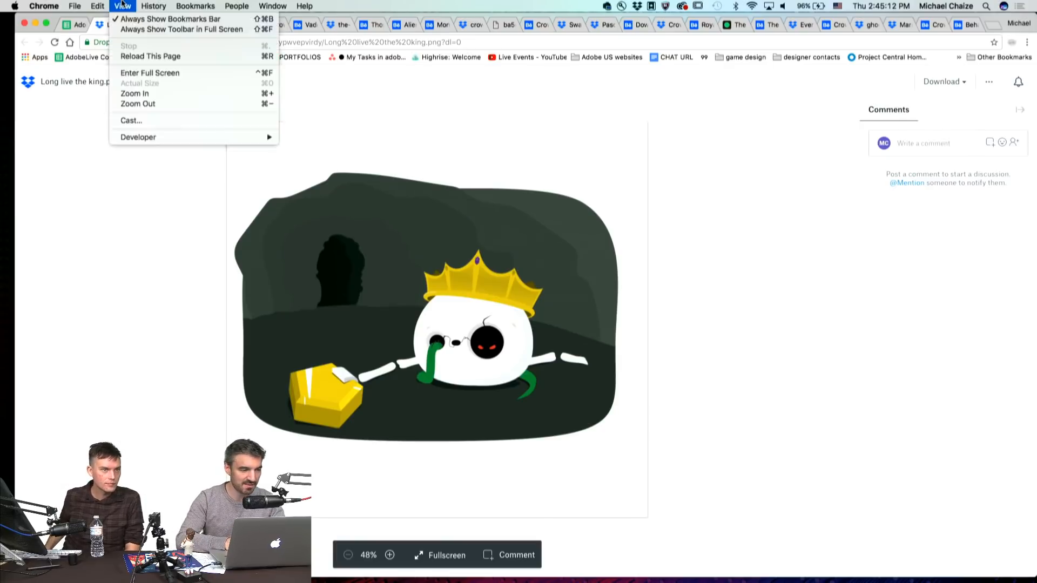
click(135, 73)
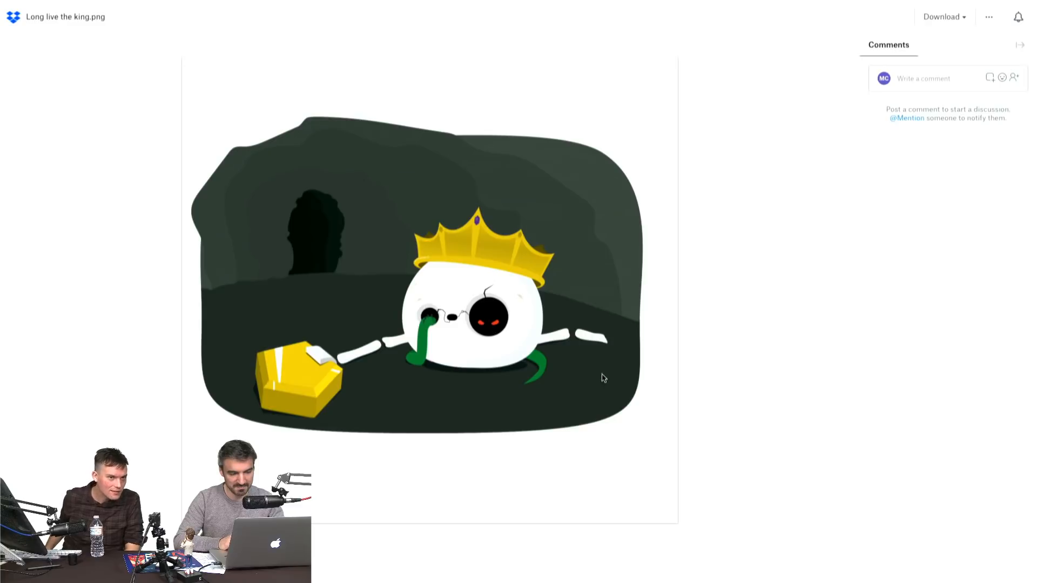
key(ctrl+Tab)
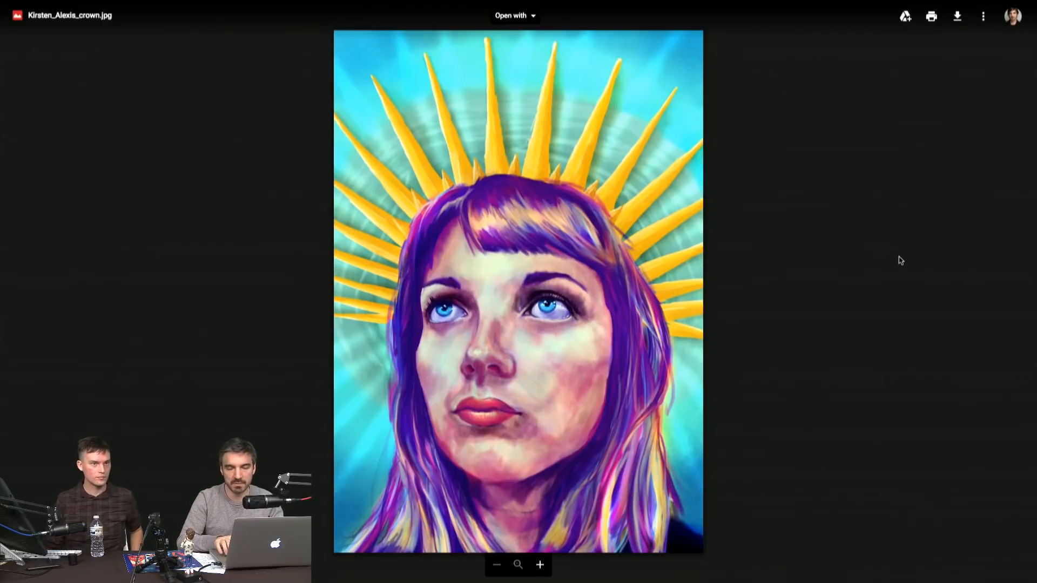
key(ctrl+Tab)
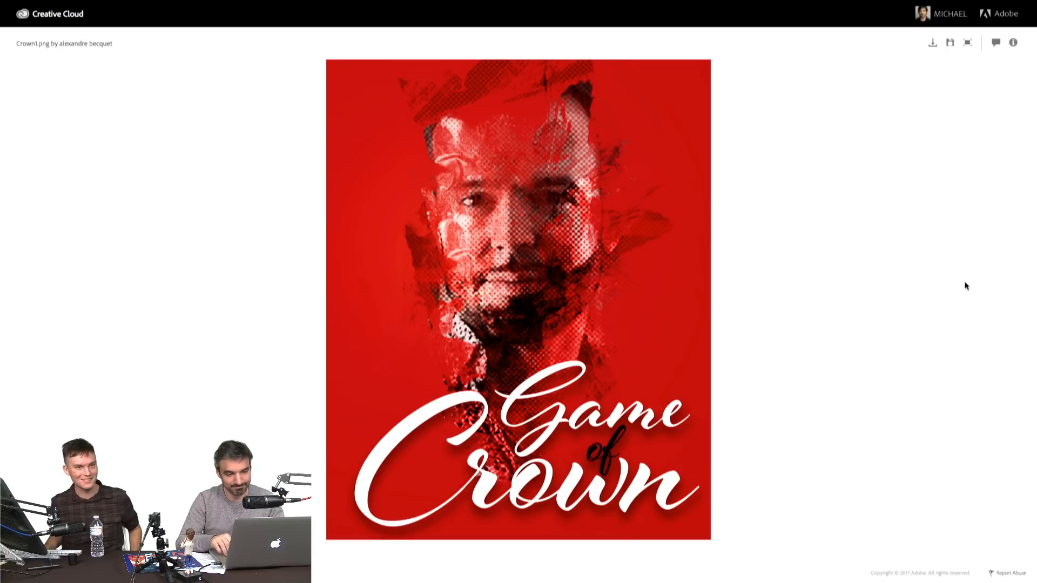
key(ctrl+Tab)
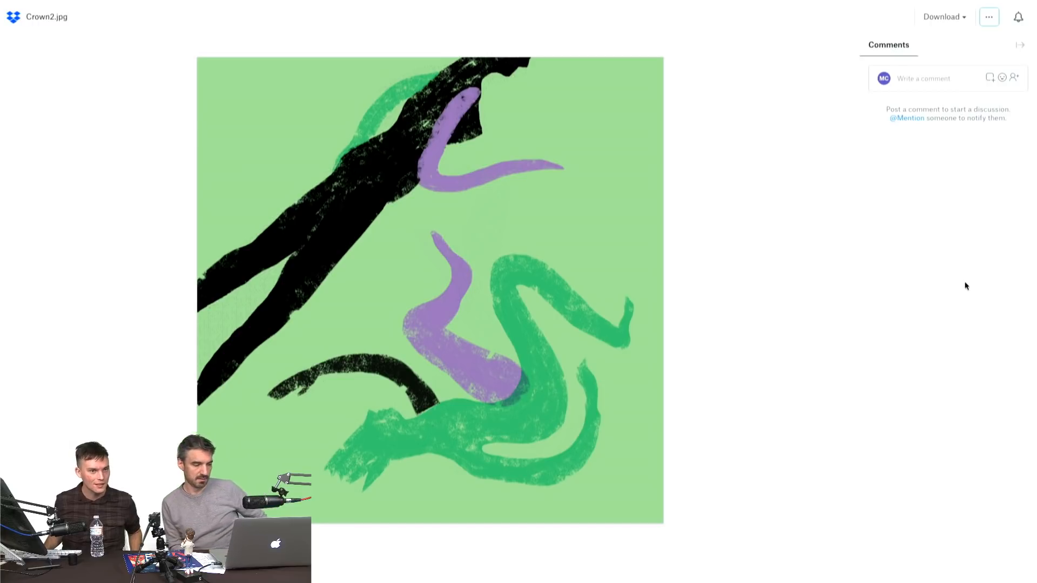
mouse_move(466, 490)
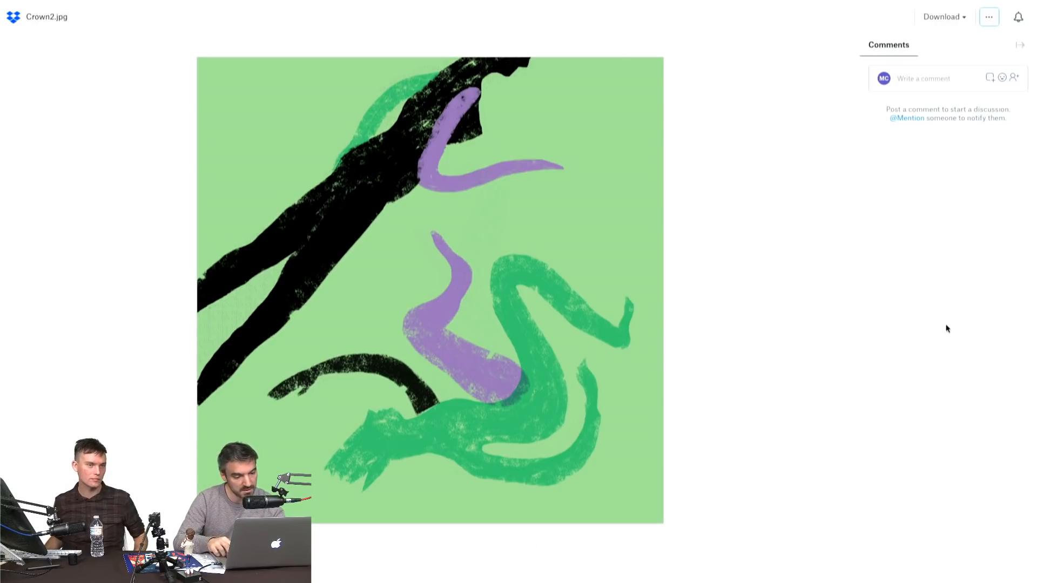
- View the Behance projects Crown on a thursday and Vader is King, enlarging each artwork and closing it again
key(ctrl+Tab)
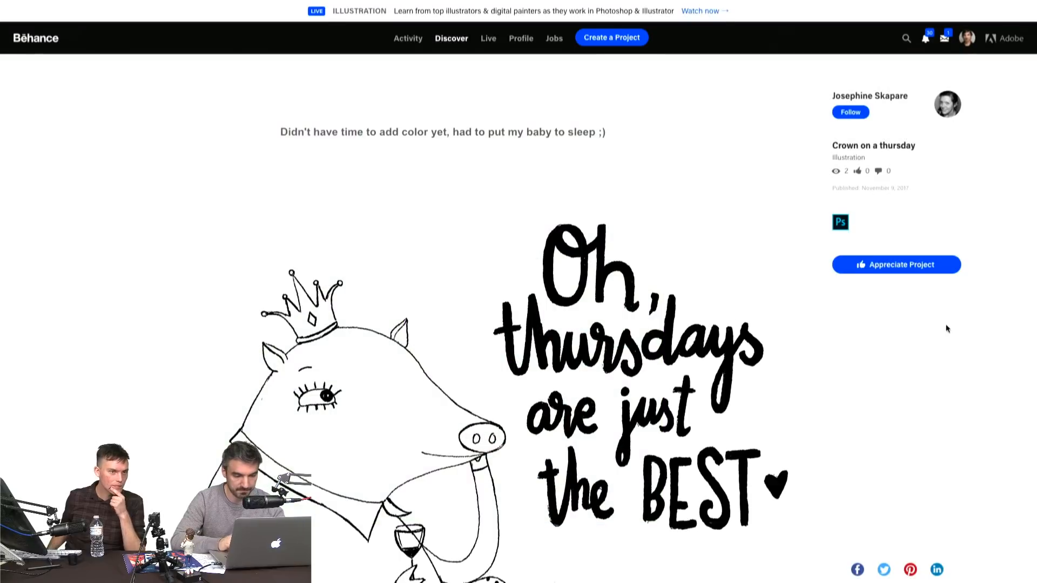
click(628, 365)
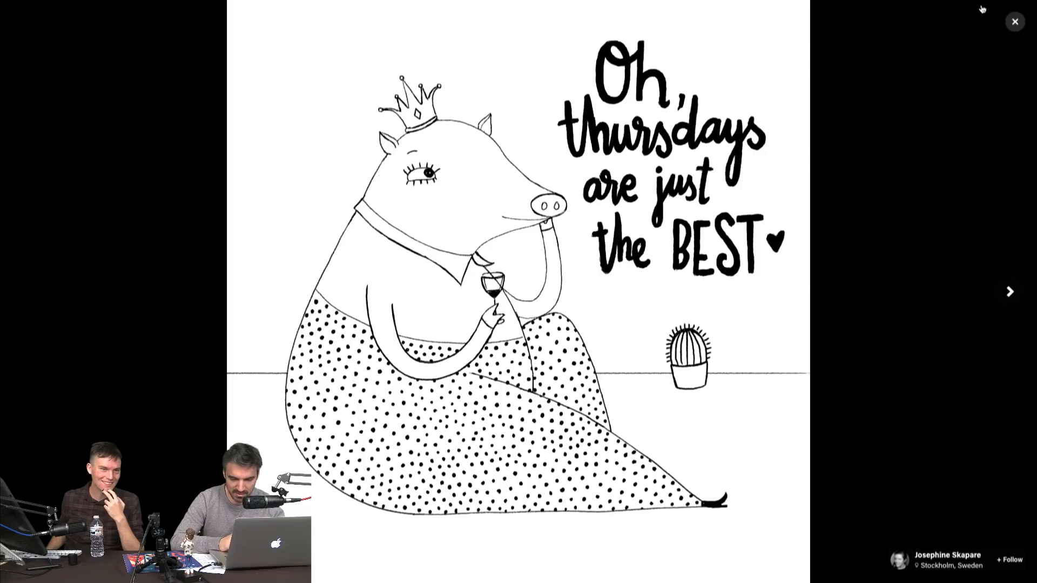
click(1015, 21)
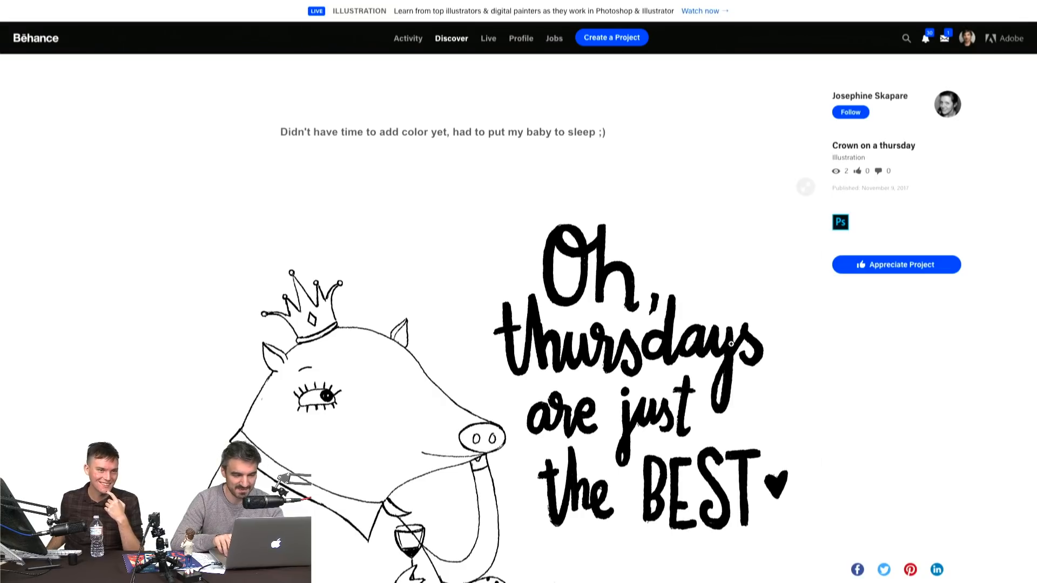
key(ctrl+Tab)
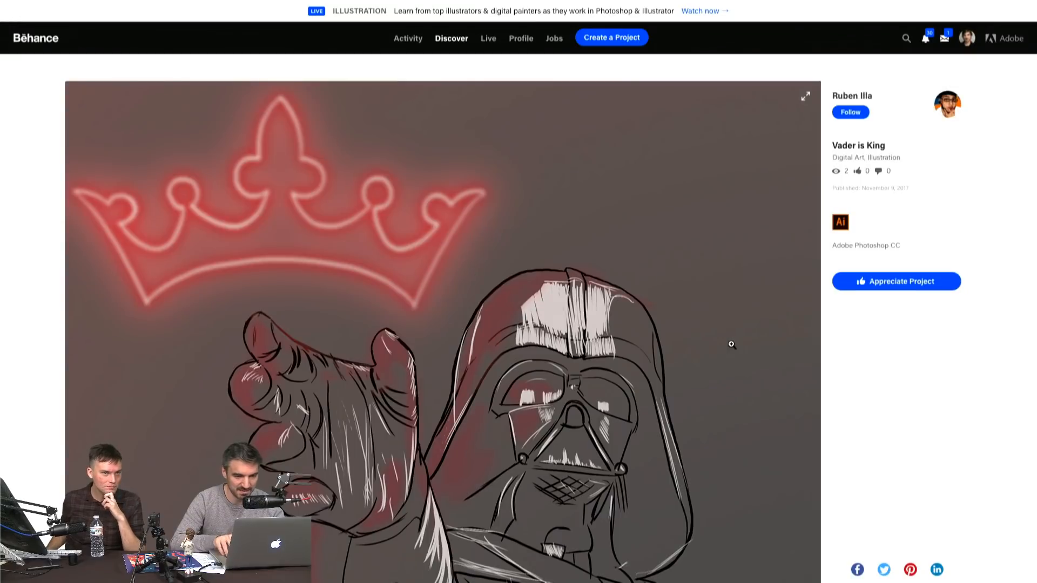
click(732, 348)
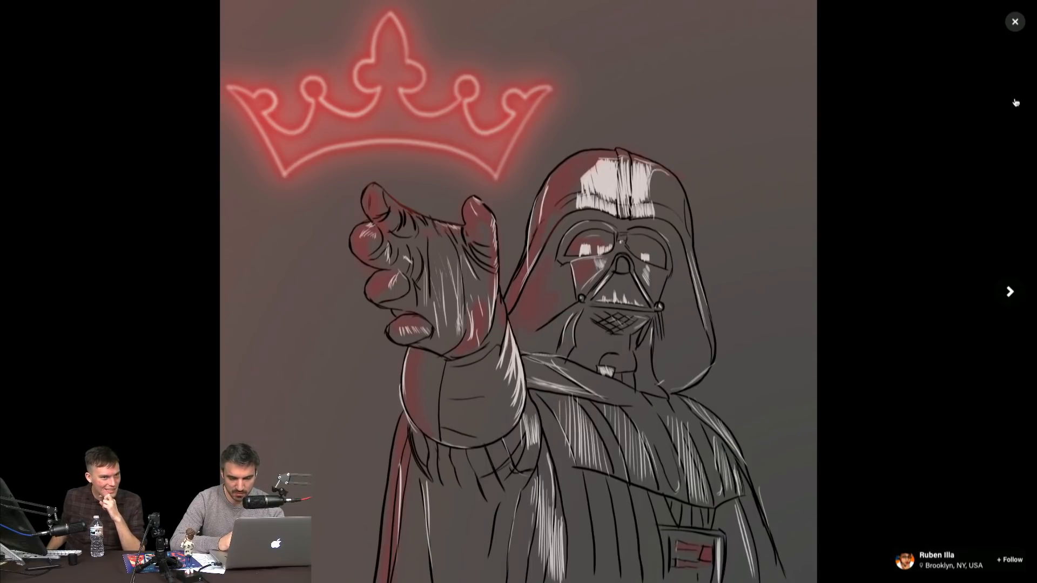
click(1015, 22)
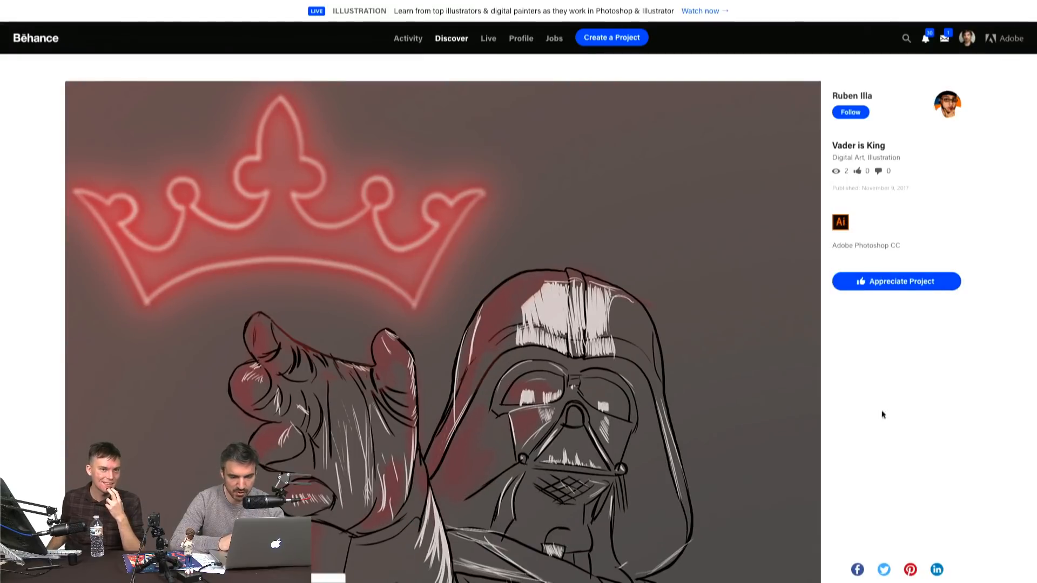
- Look through the crown artworks from the-king.jpg, Thornes and Alien from Crowns up to crown 2.png
key(ctrl+Tab)
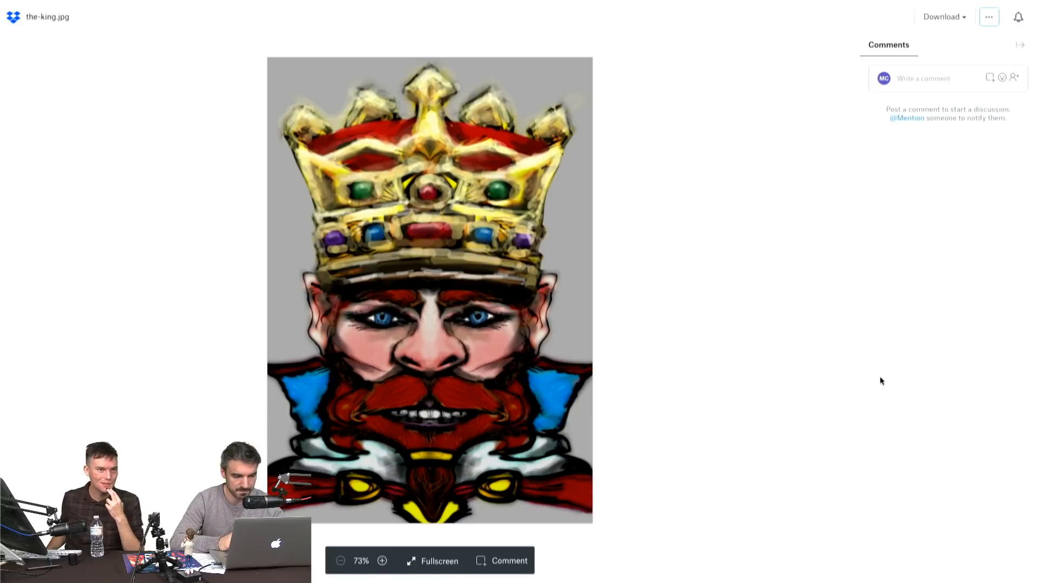
key(ctrl+Tab)
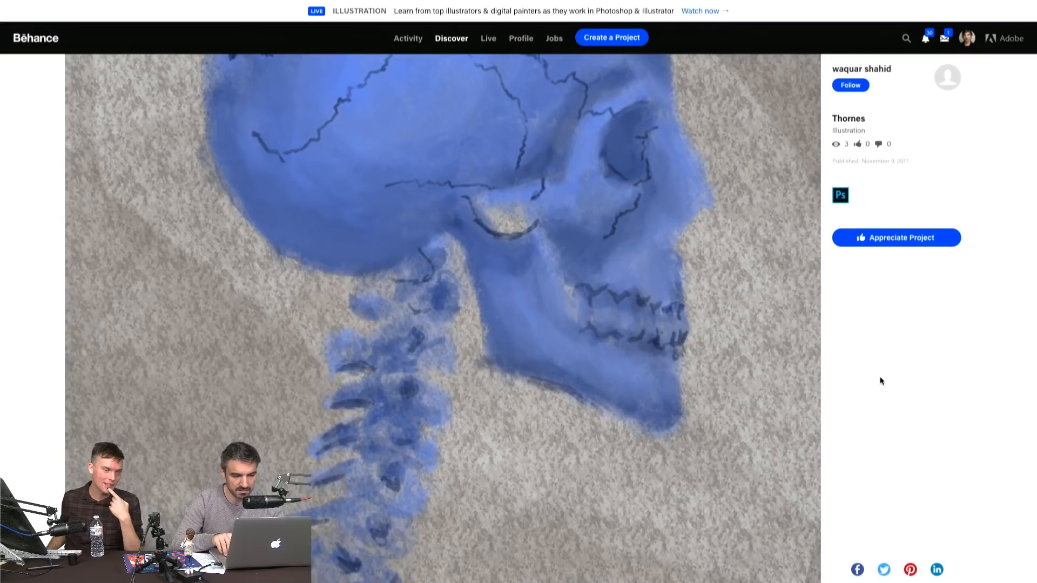
key(ctrl+Tab)
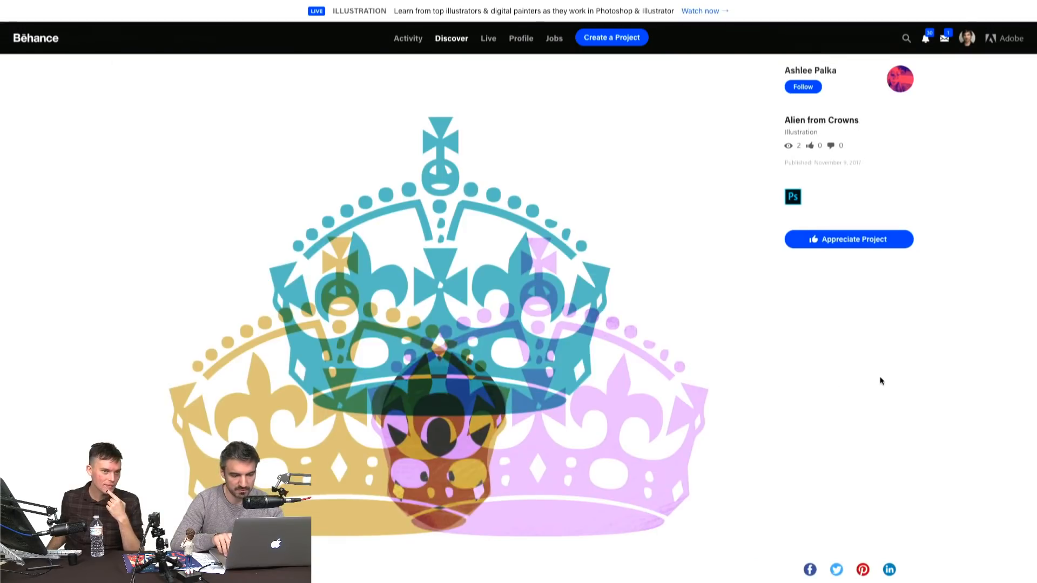
key(ctrl+Tab)
key(ctrl+Tab)
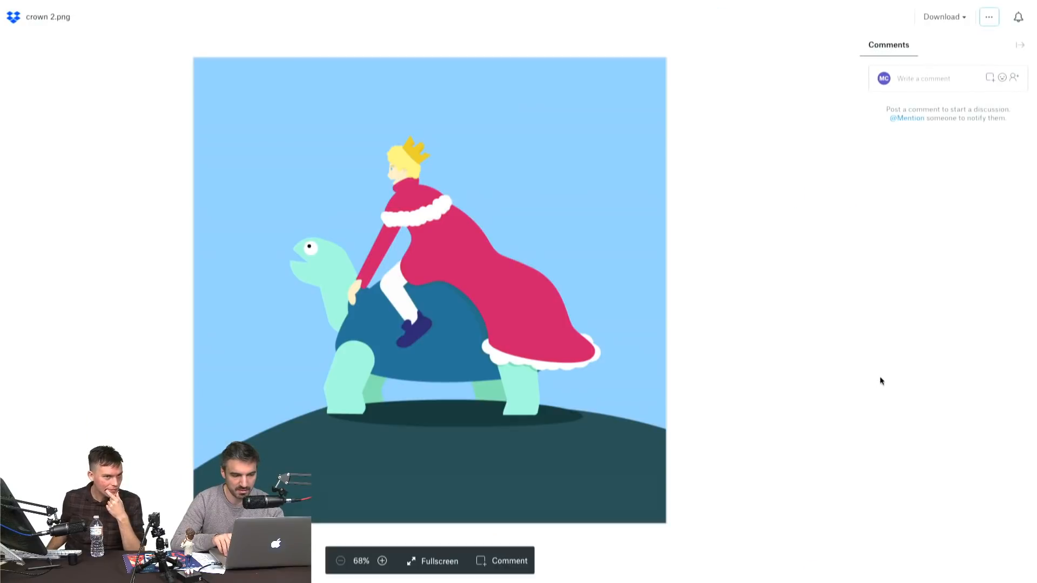
- Look through the crown artworks from crown 2.png past Swan.jpg and the fish king to the wooden throne
key(ctrl+Tab)
key(ctrl+Tab)
key(ctrl+Tab)
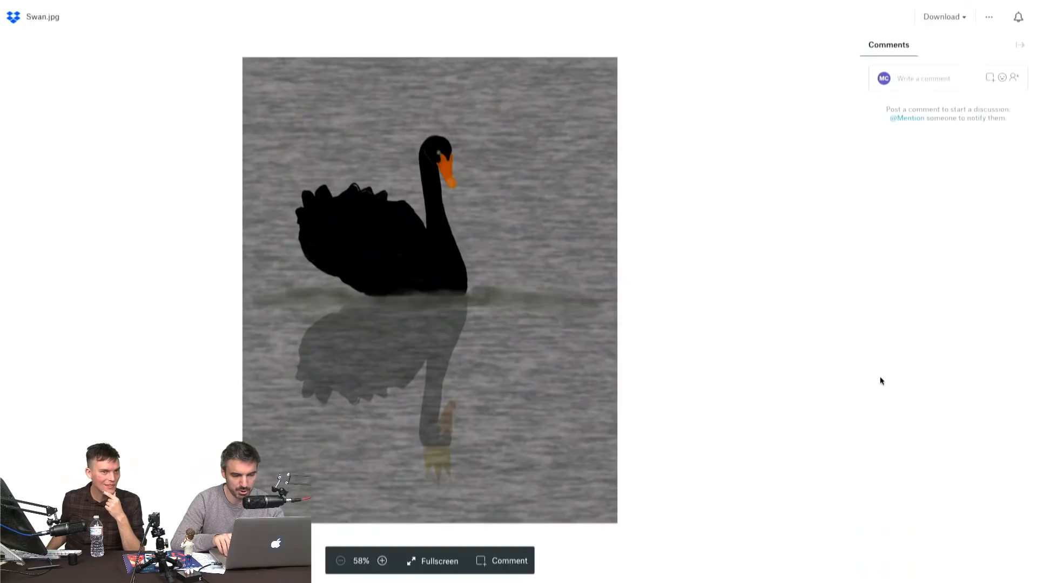
key(ctrl+Tab)
key(ctrl+Tab)
key(ctrl+Tab)
key(ctrl+Tab)
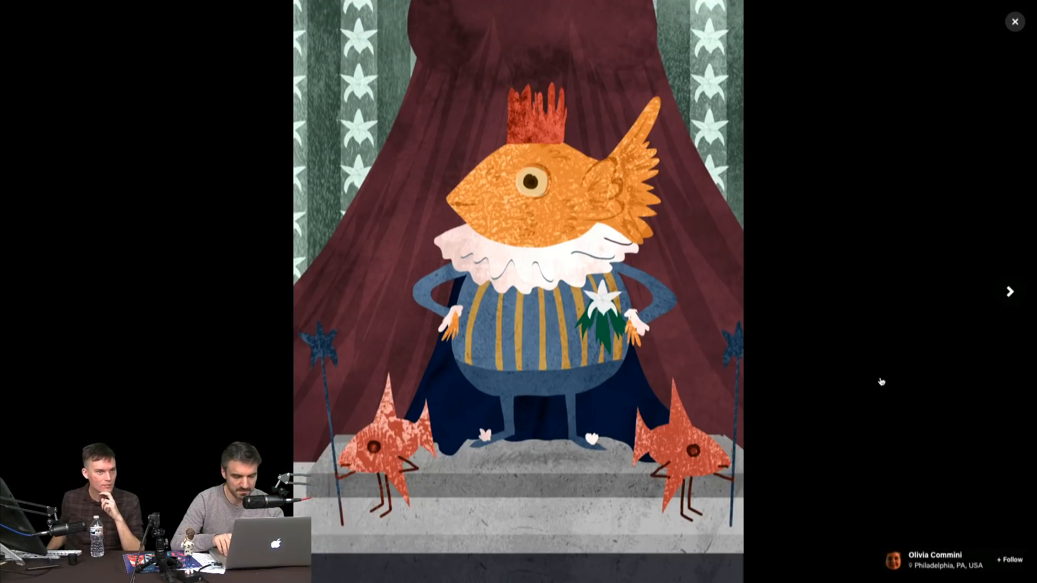
key(ctrl+Tab)
key(ctrl+Tab)
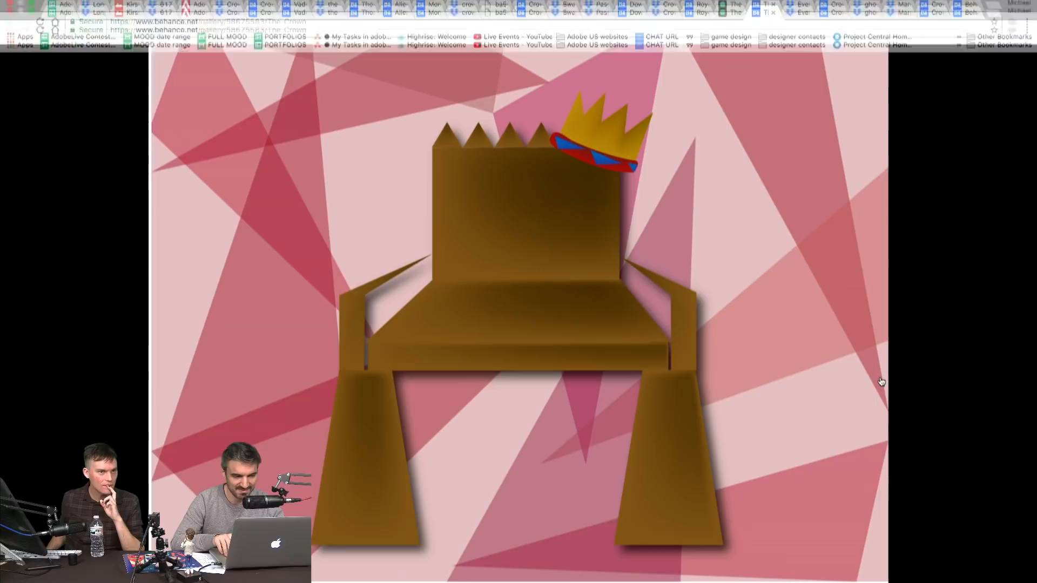
- Review the artworks Everybody-Wants-The-Crown.jpg, ghoori.gif and MarmotKing.jpg and the Behance project Crown
key(ctrl+Tab)
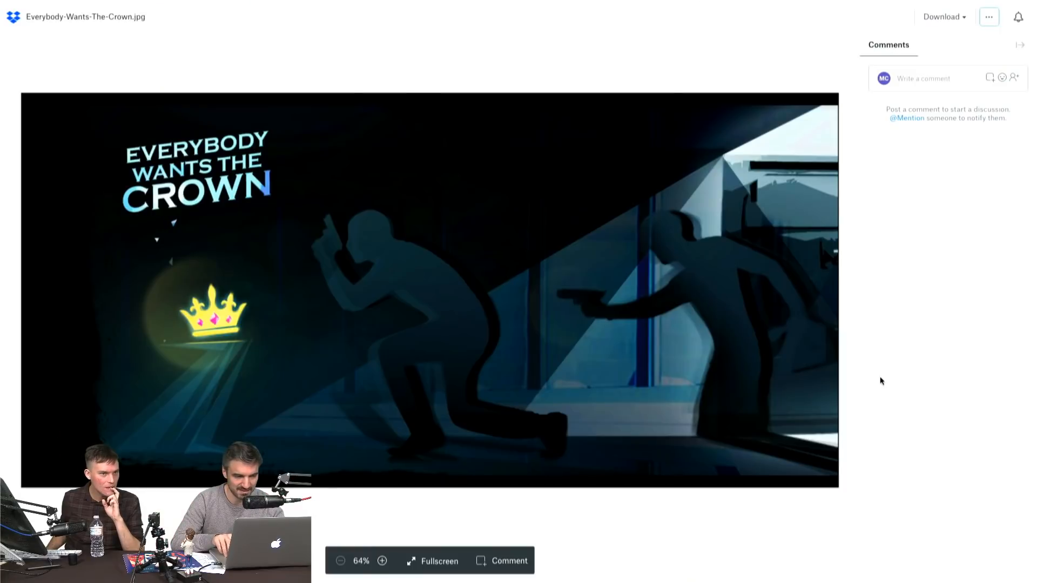
key(ctrl+Tab)
key(ctrl+Tab)
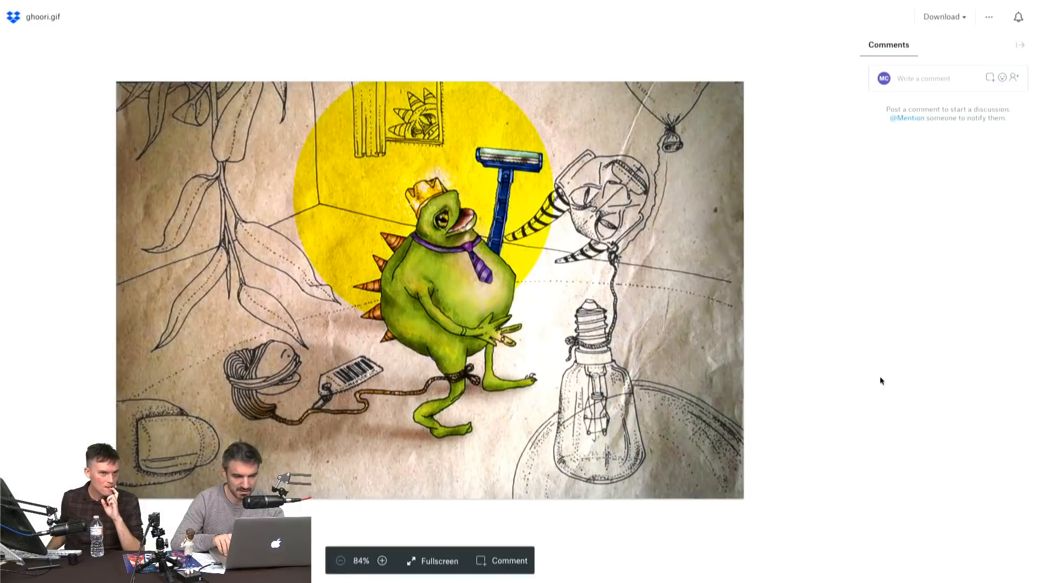
key(ctrl+Tab)
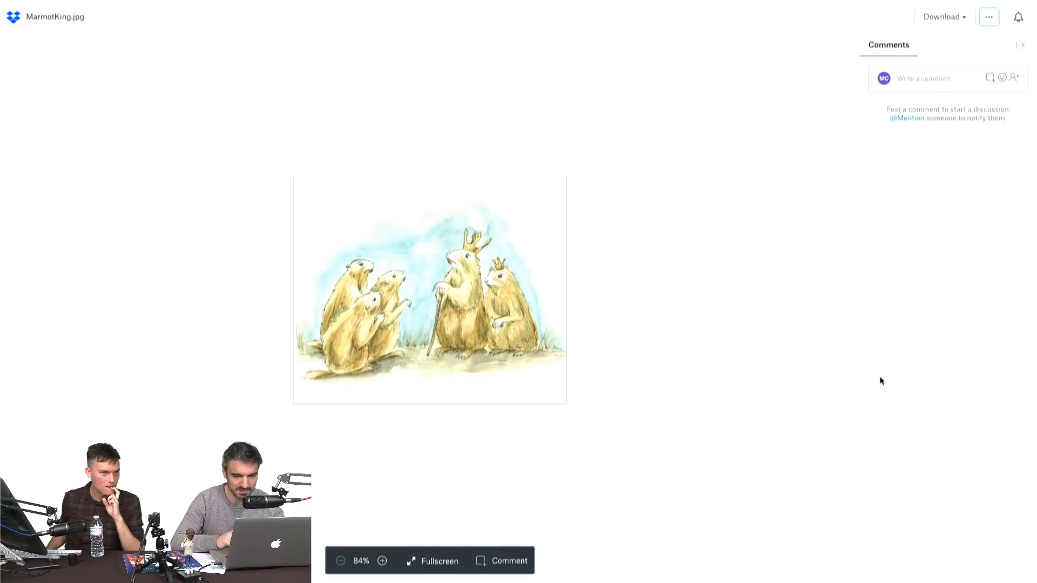
mouse_move(795, 3)
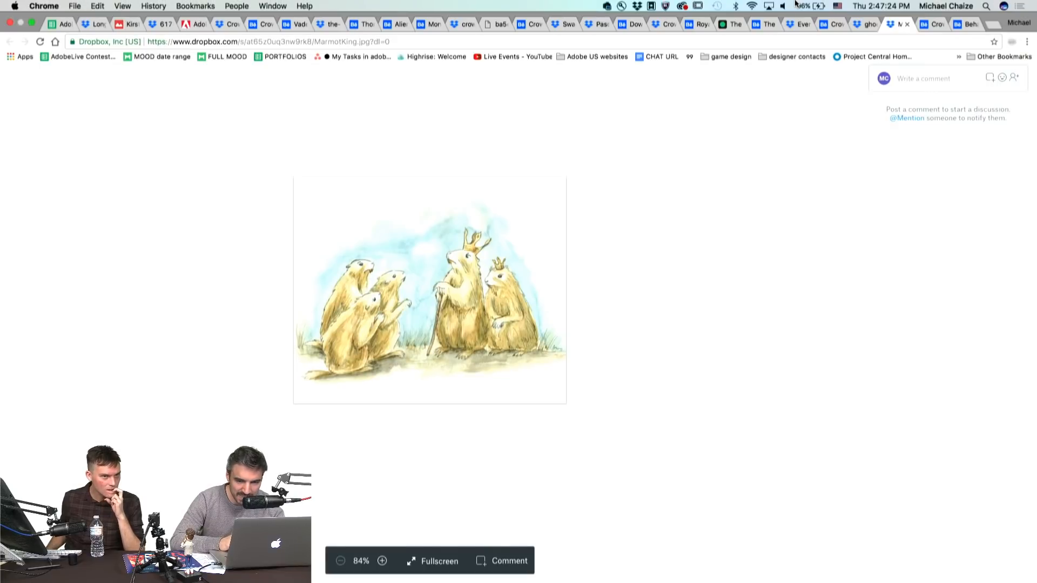
key(ctrl+Tab)
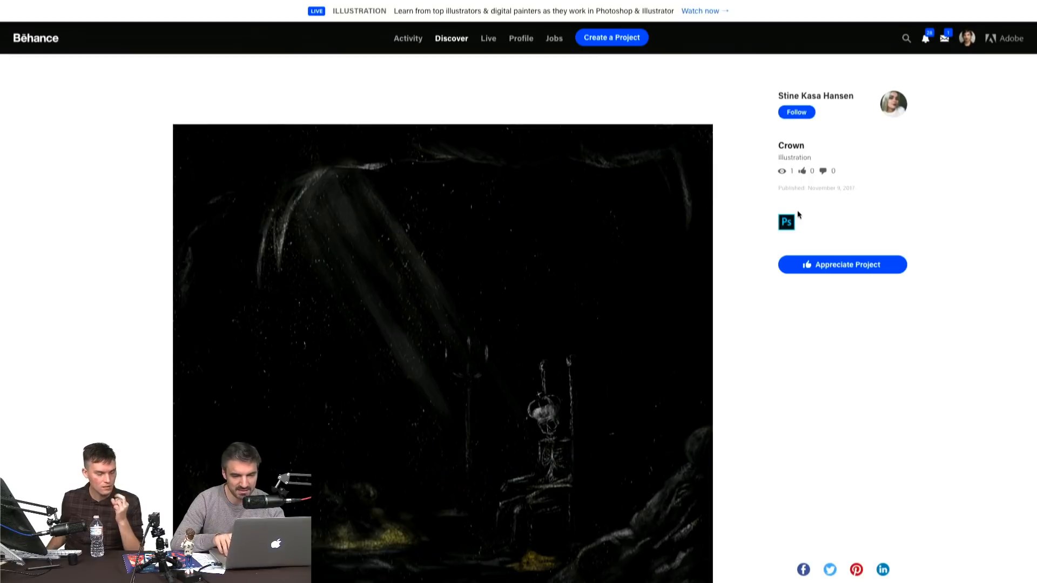
scroll(737, 341, down, 3)
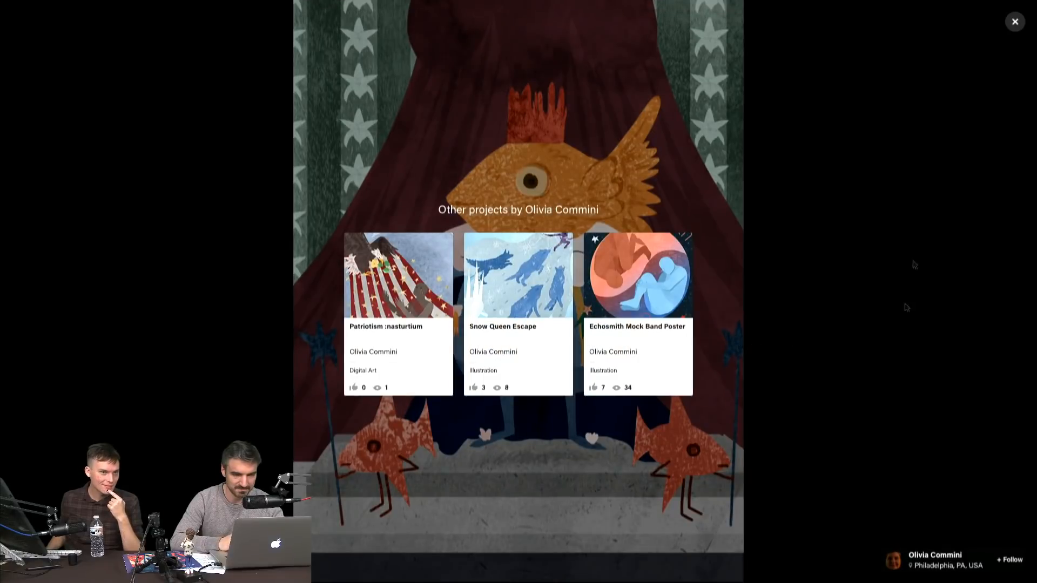
- Close the enlarged fish king artwork and revisit the Embrace the Crown poster and the Thornes skull project
click(1015, 22)
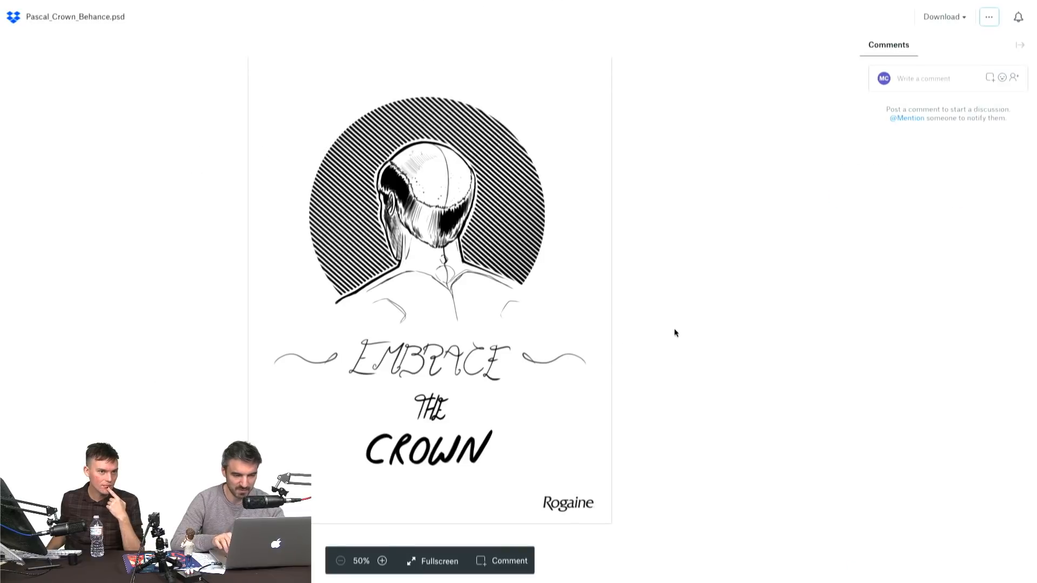
key(Right)
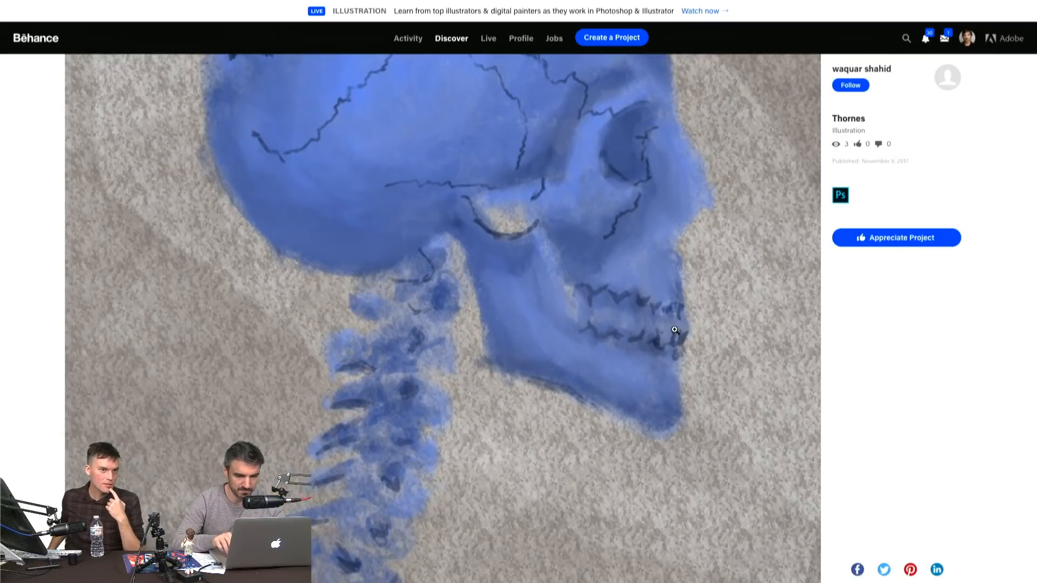
click(674, 329)
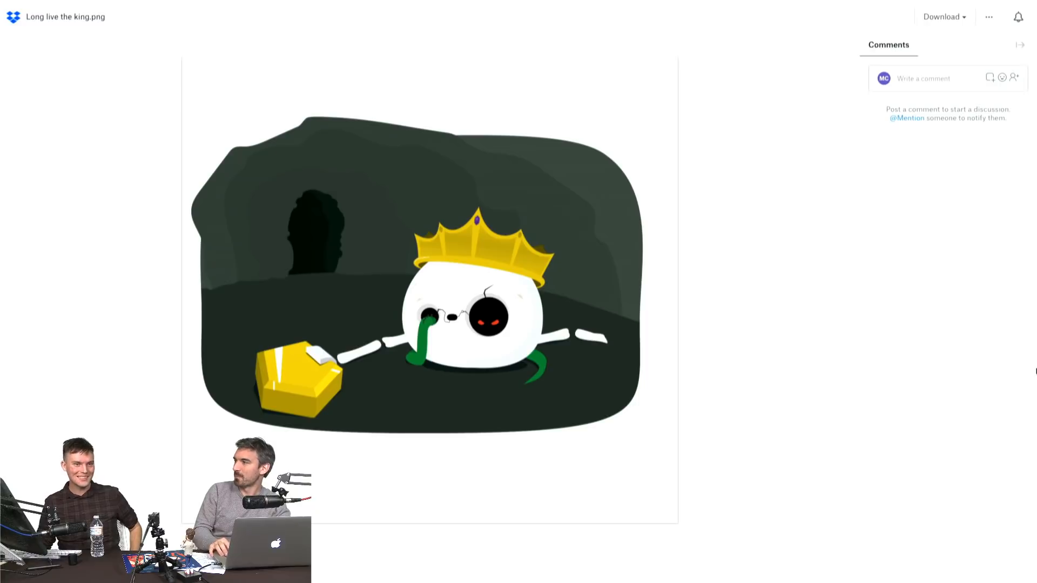
- Review the crown artworks again from Long live the king.png through Game of Crown and Crown2.jpg to Vader is King
key(ctrl+Tab)
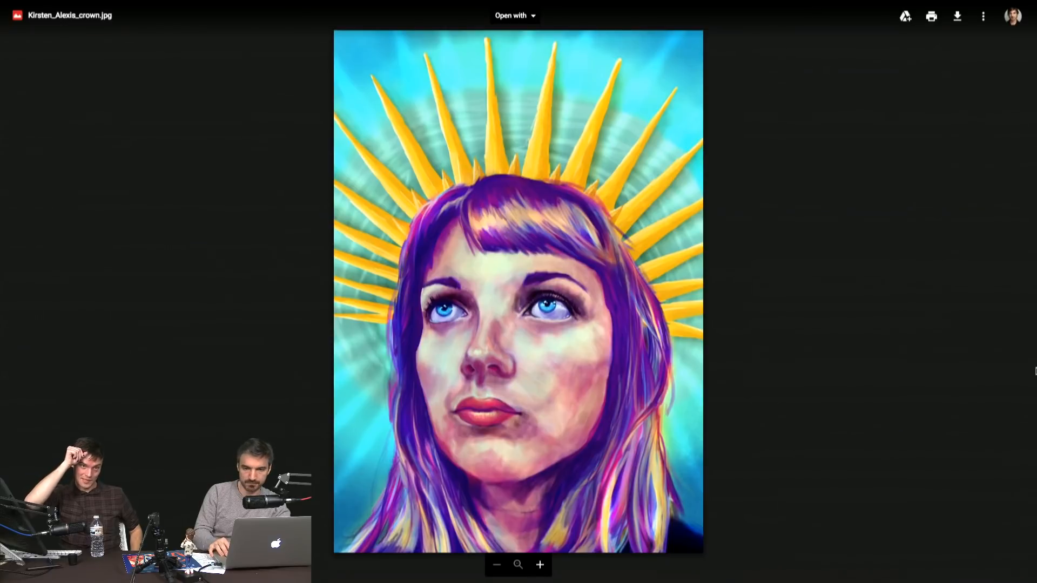
key(ctrl+Tab)
key(ctrl+Tab)
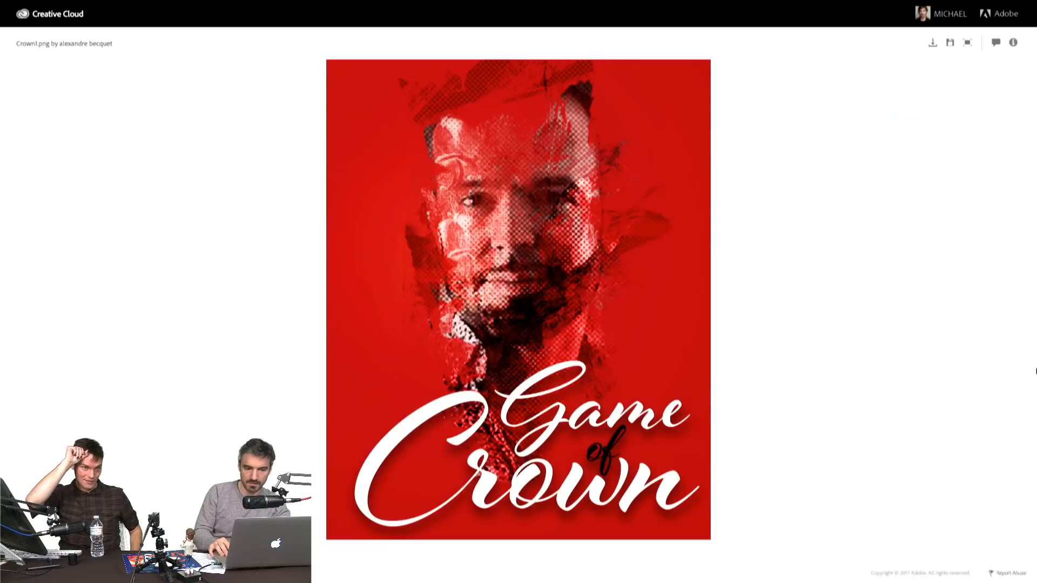
key(ctrl+Tab)
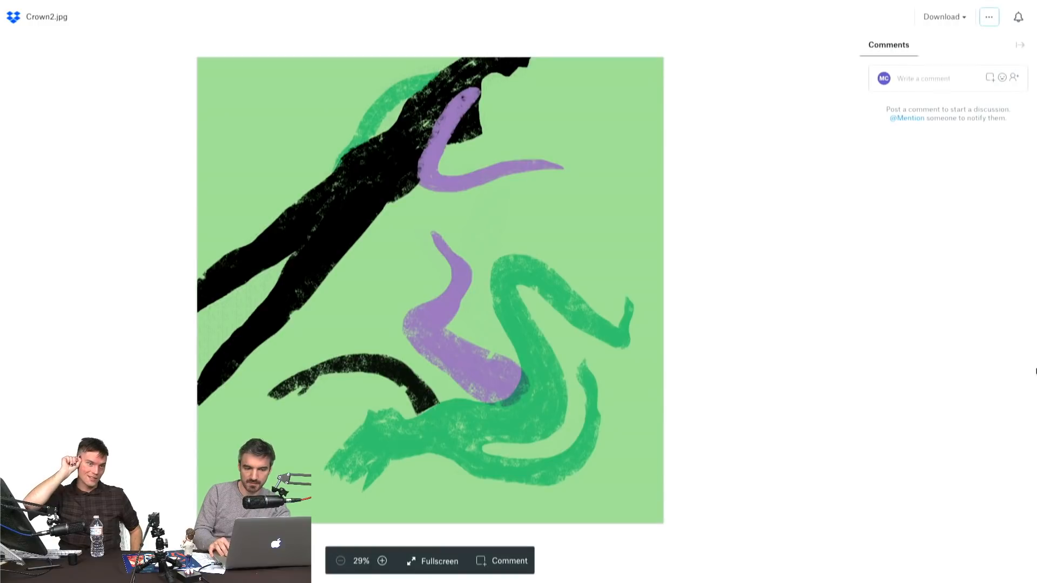
key(ctrl+Tab)
key(ctrl+Tab)
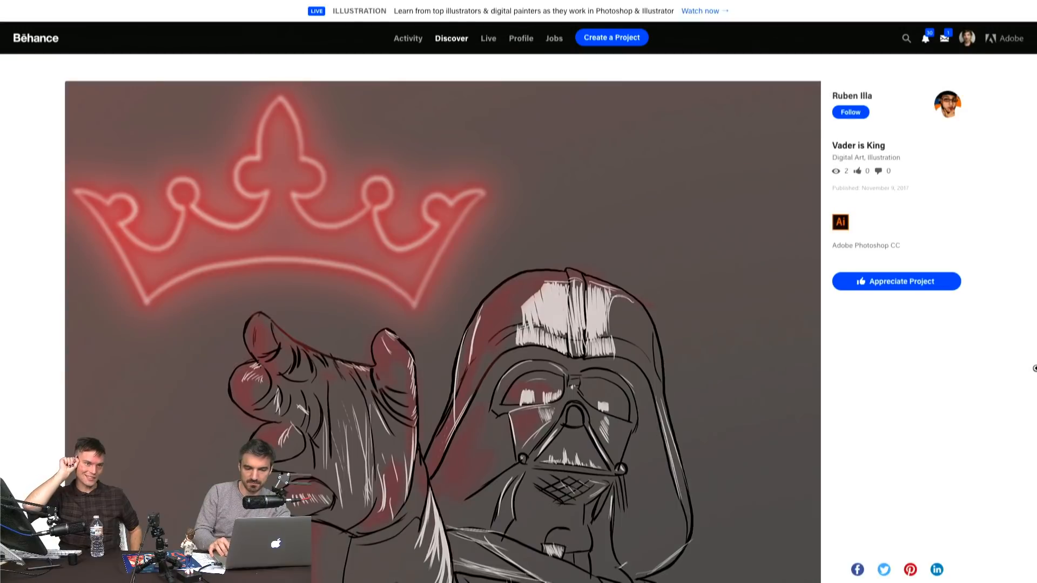
key(ctrl+shift+Tab)
key(ctrl+shift+Tab)
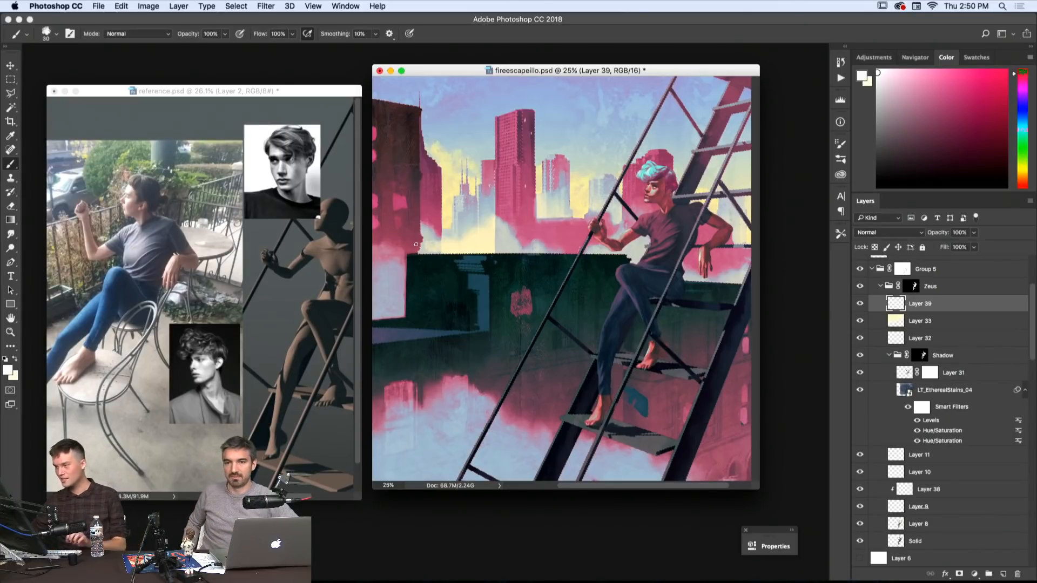
- Create a new layer above Gradient Map 1 in fireescapeillo.psd
key(z)
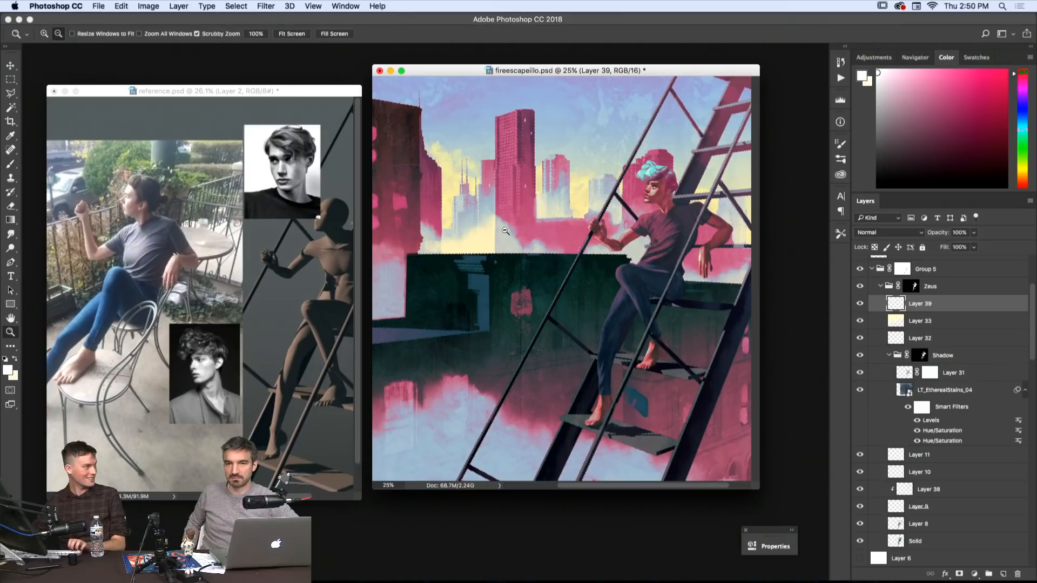
alt+click(508, 230)
scroll(942, 324, up, 5)
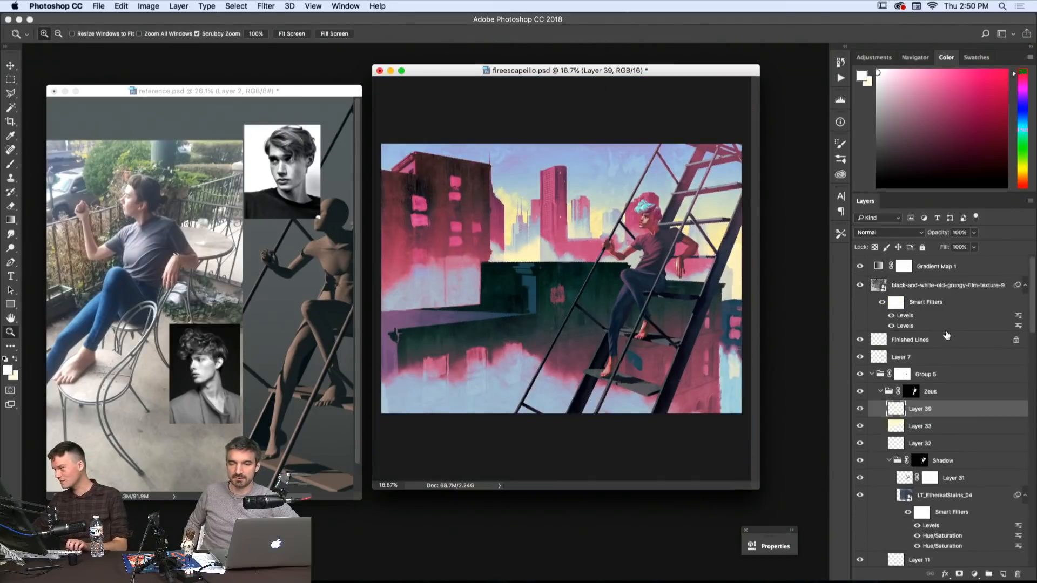
click(945, 269)
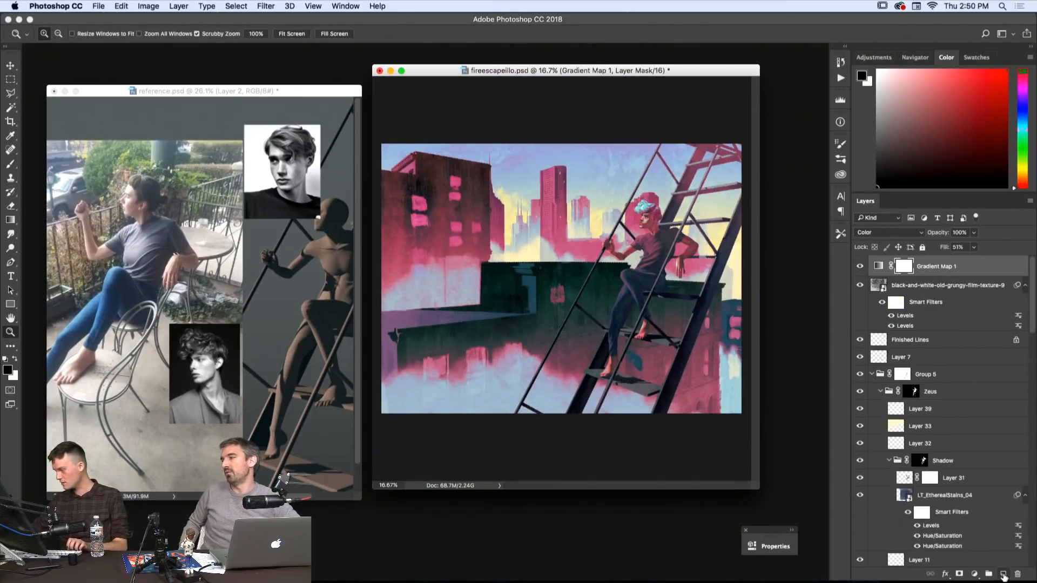
click(1002, 573)
key(g)
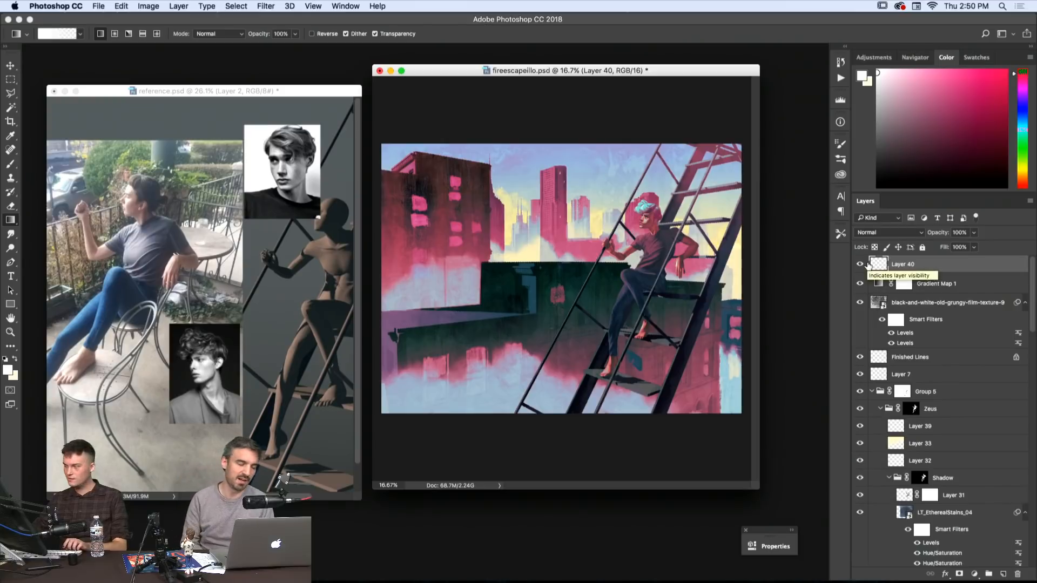
- Stamp all visible layers into the new top layer, keeping the original layers separate
key(super+shift+e)
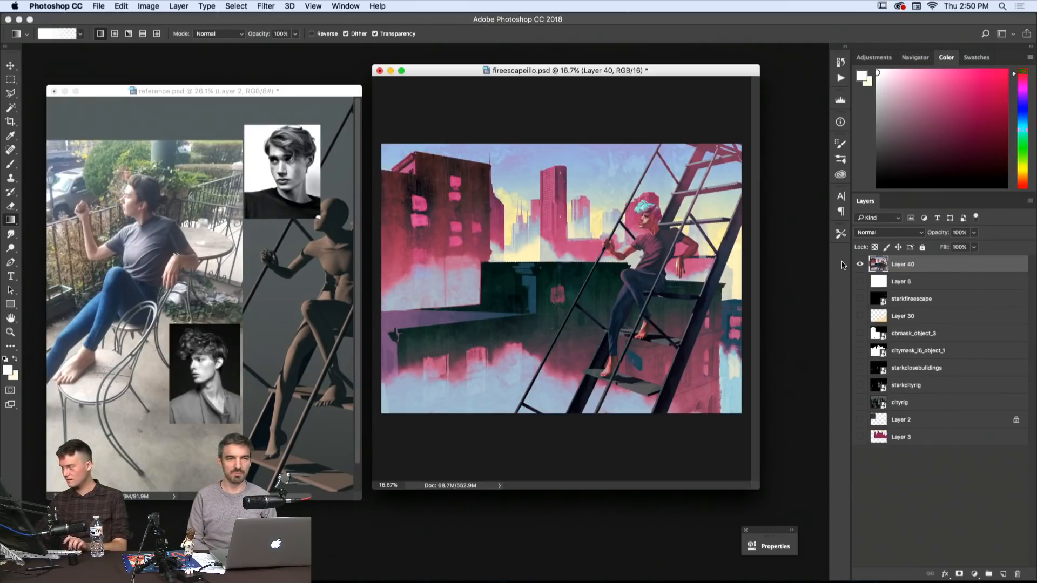
key(super+z)
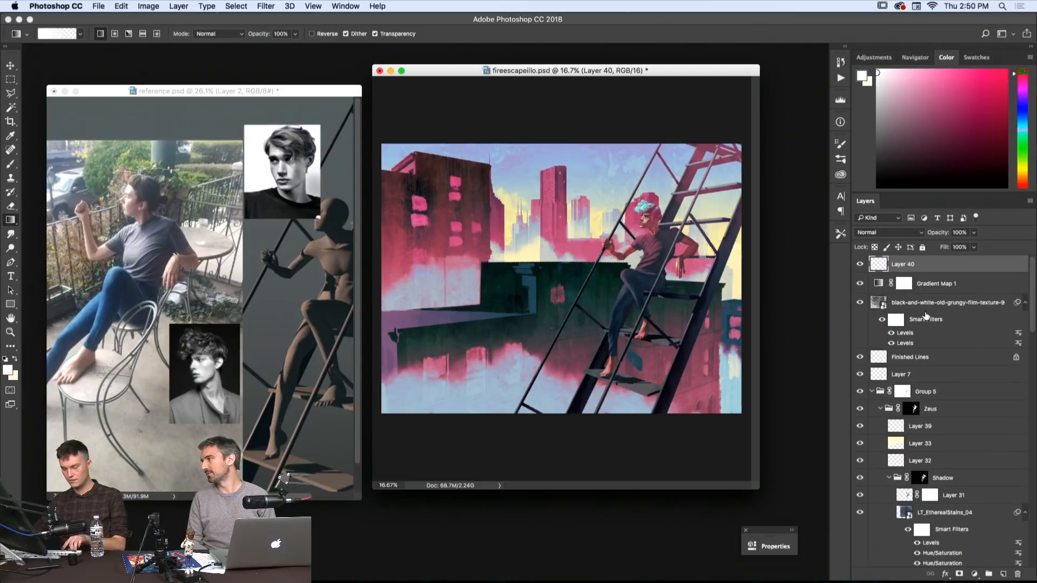
key(super+alt+shift+e)
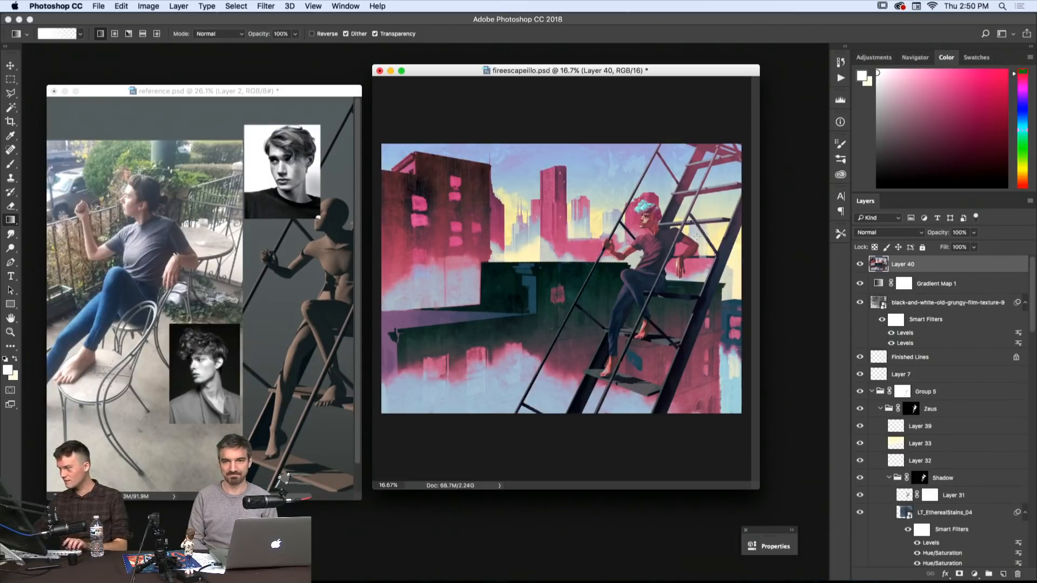
click(206, 6)
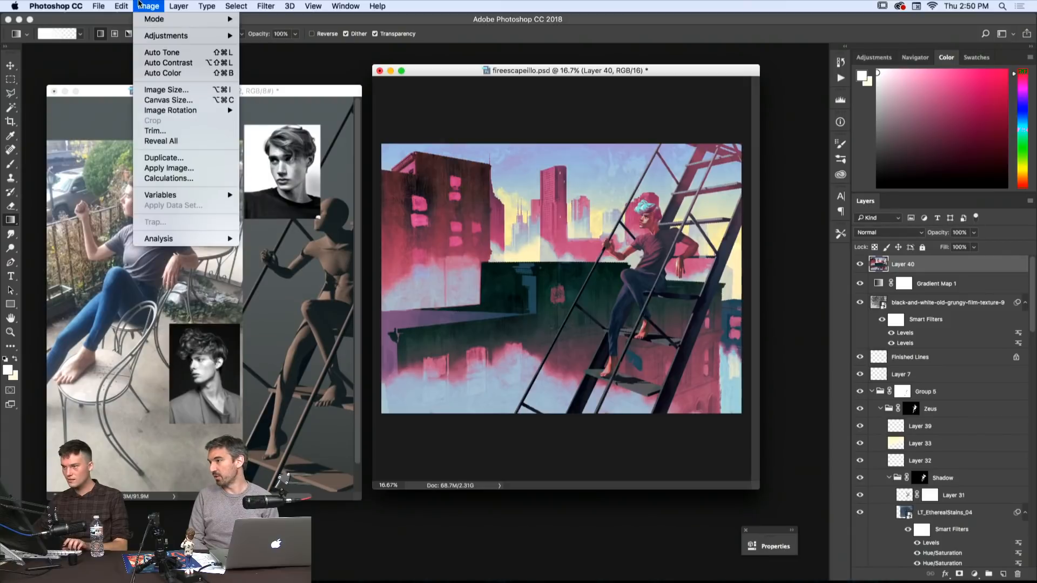
click(144, 5)
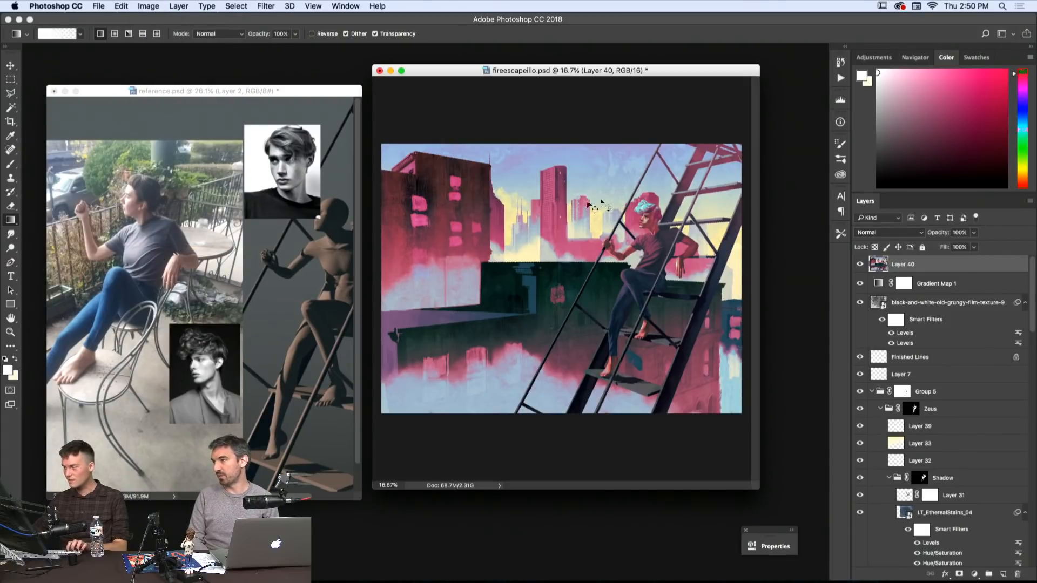
key(super+a)
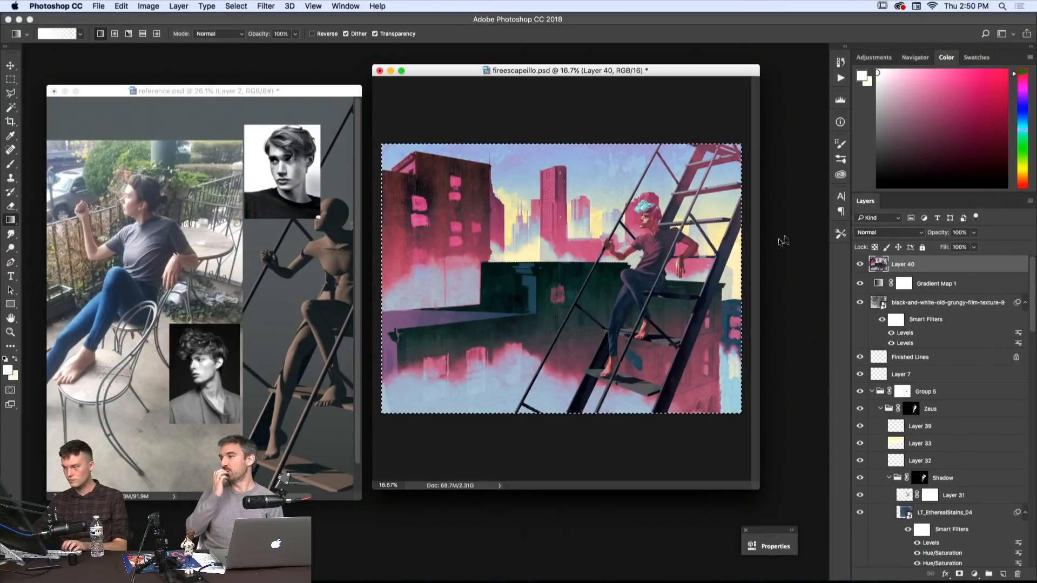
key(m)
key(super+d)
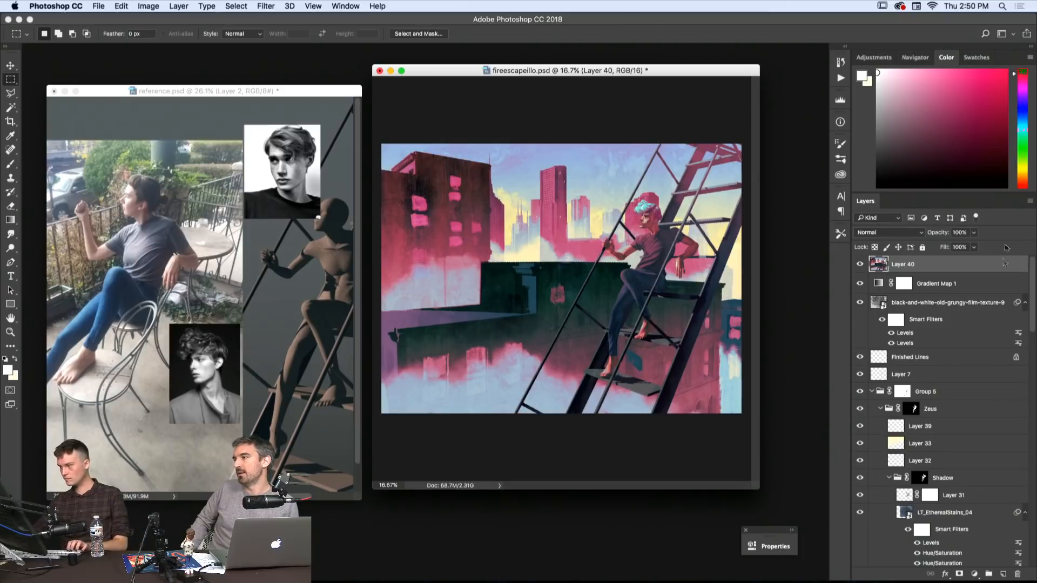
- Save the fire escape illustration
key(super+s)
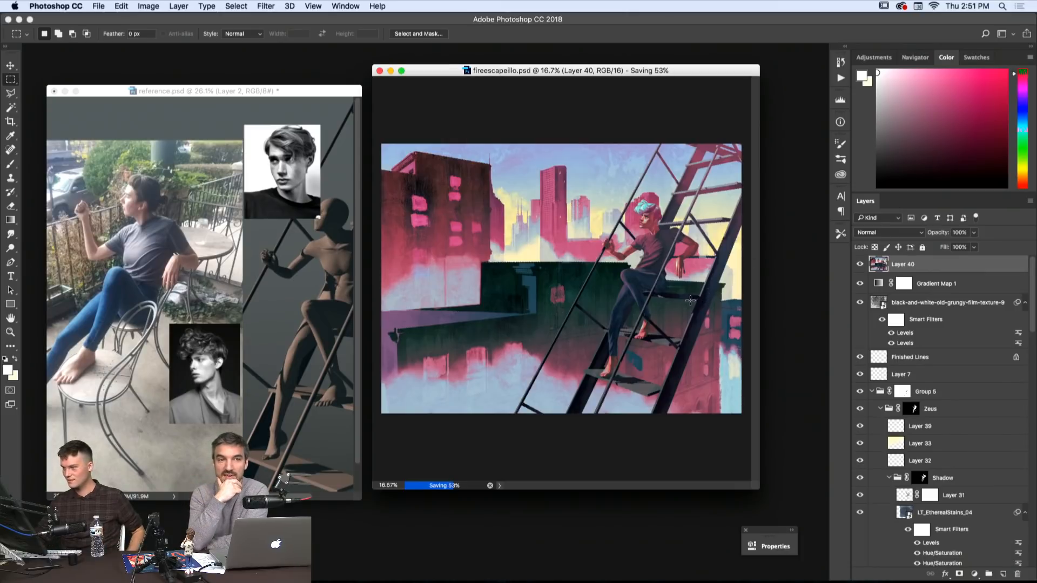
- Compare the illustration's opening state in the history with its most recent state, and return to the recent one
click(843, 61)
drag(825, 317, 822, 135)
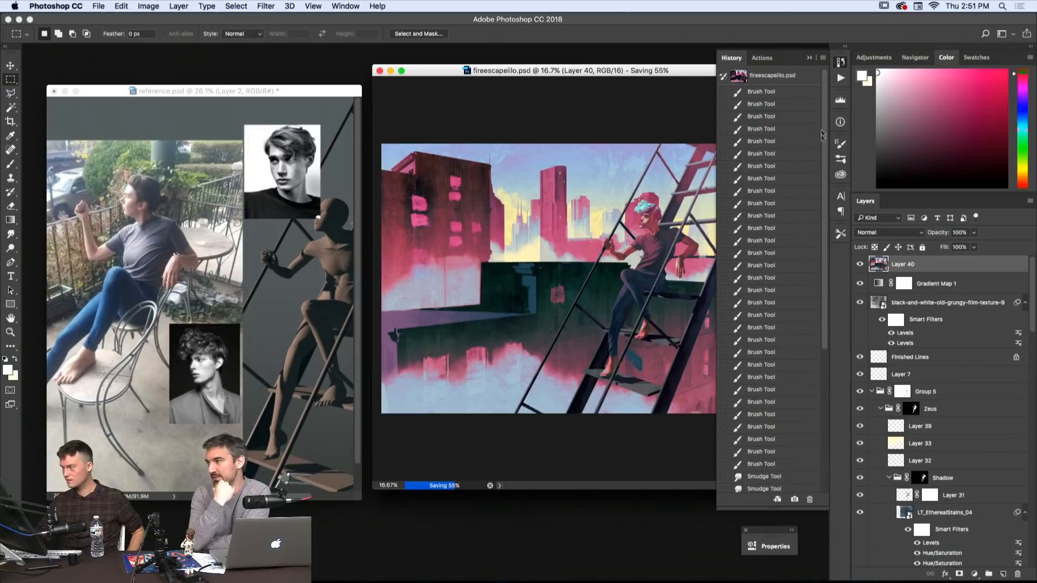
click(772, 81)
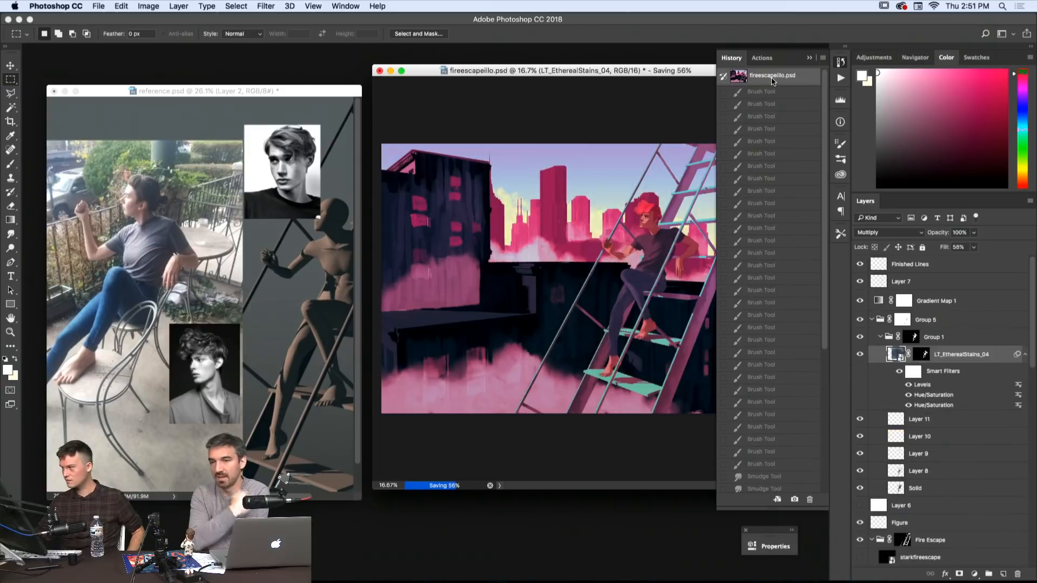
click(843, 64)
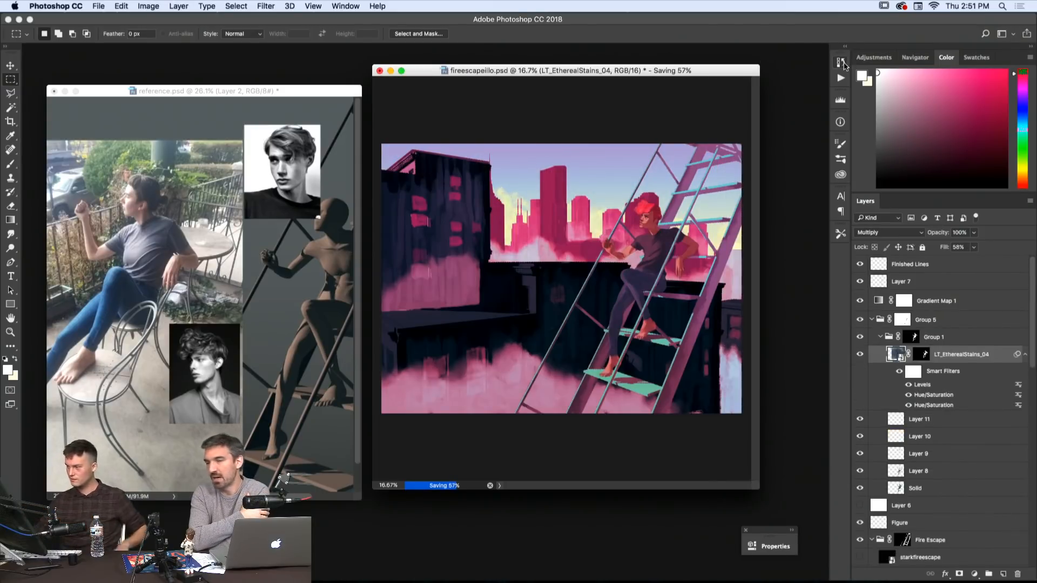
click(843, 64)
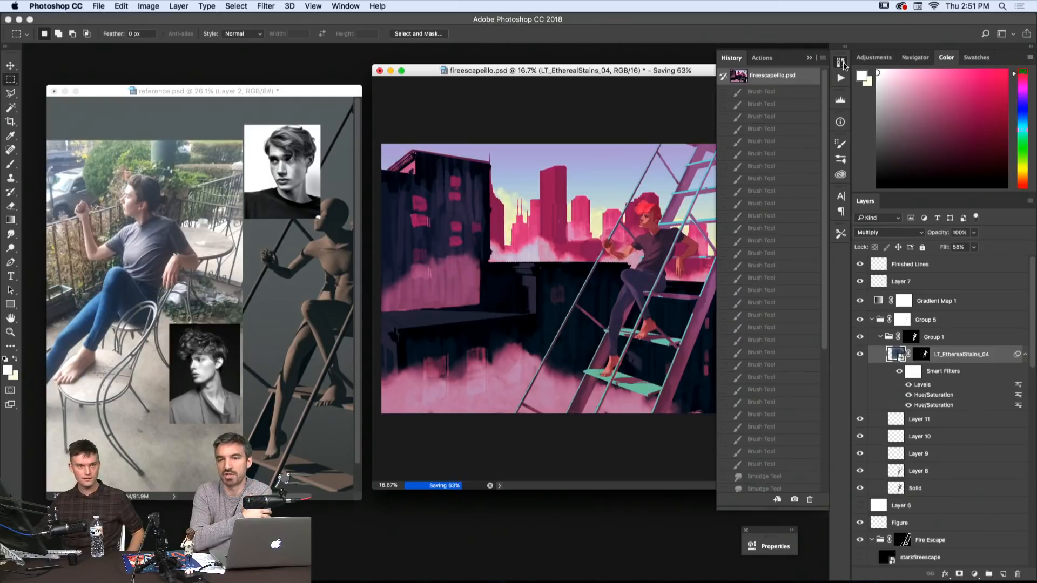
drag(825, 159, 799, 558)
click(773, 487)
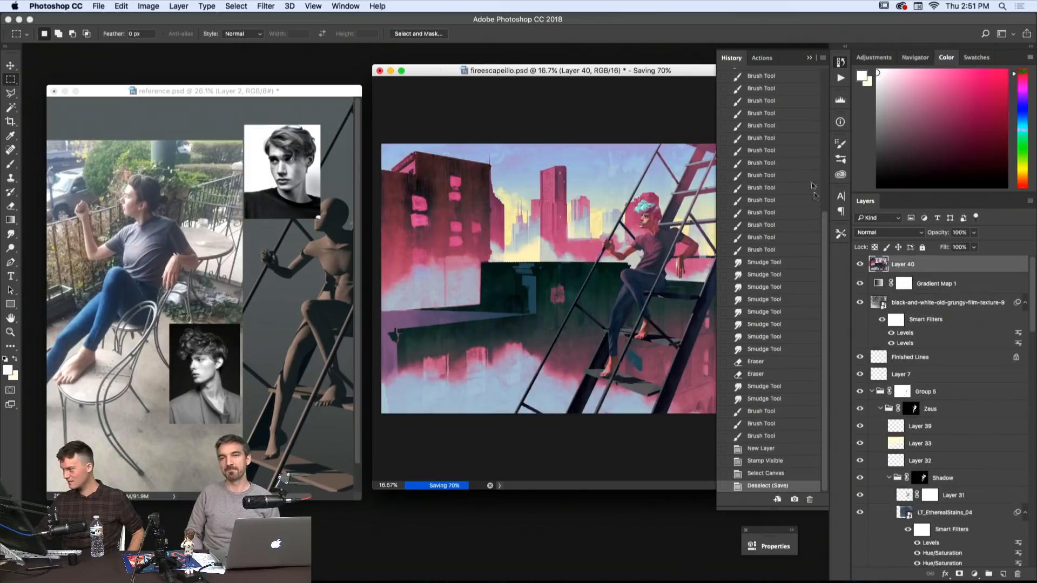
click(841, 63)
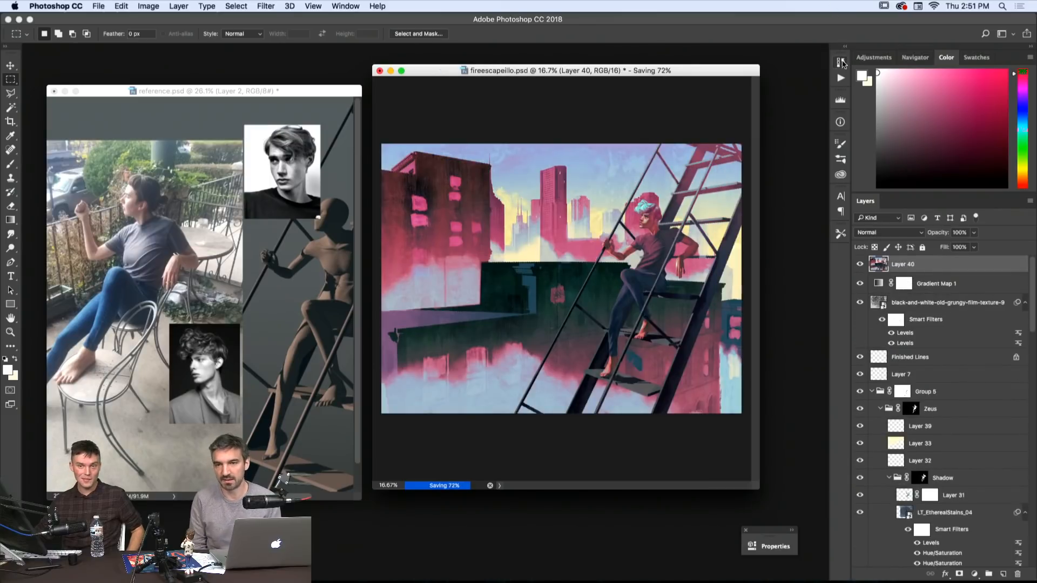